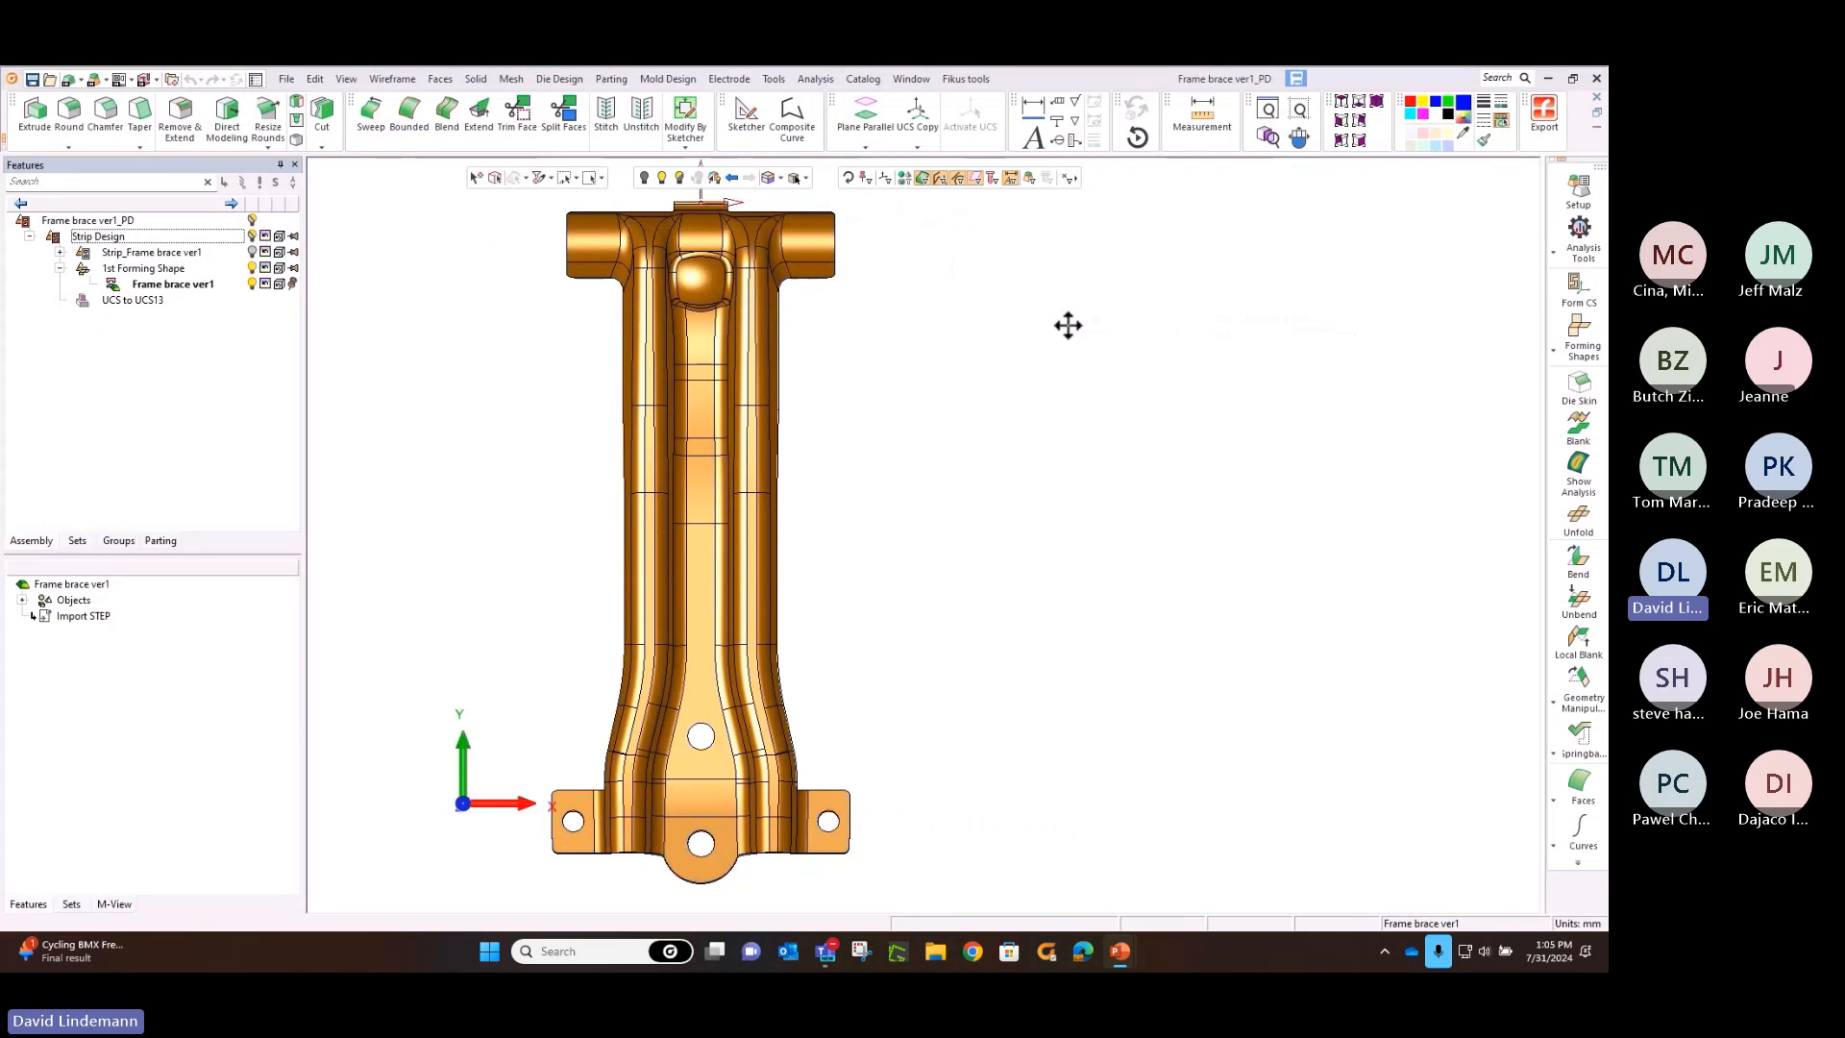
Switch from the presentation slide to the frame brace strip design in Cimatron
key("Right")
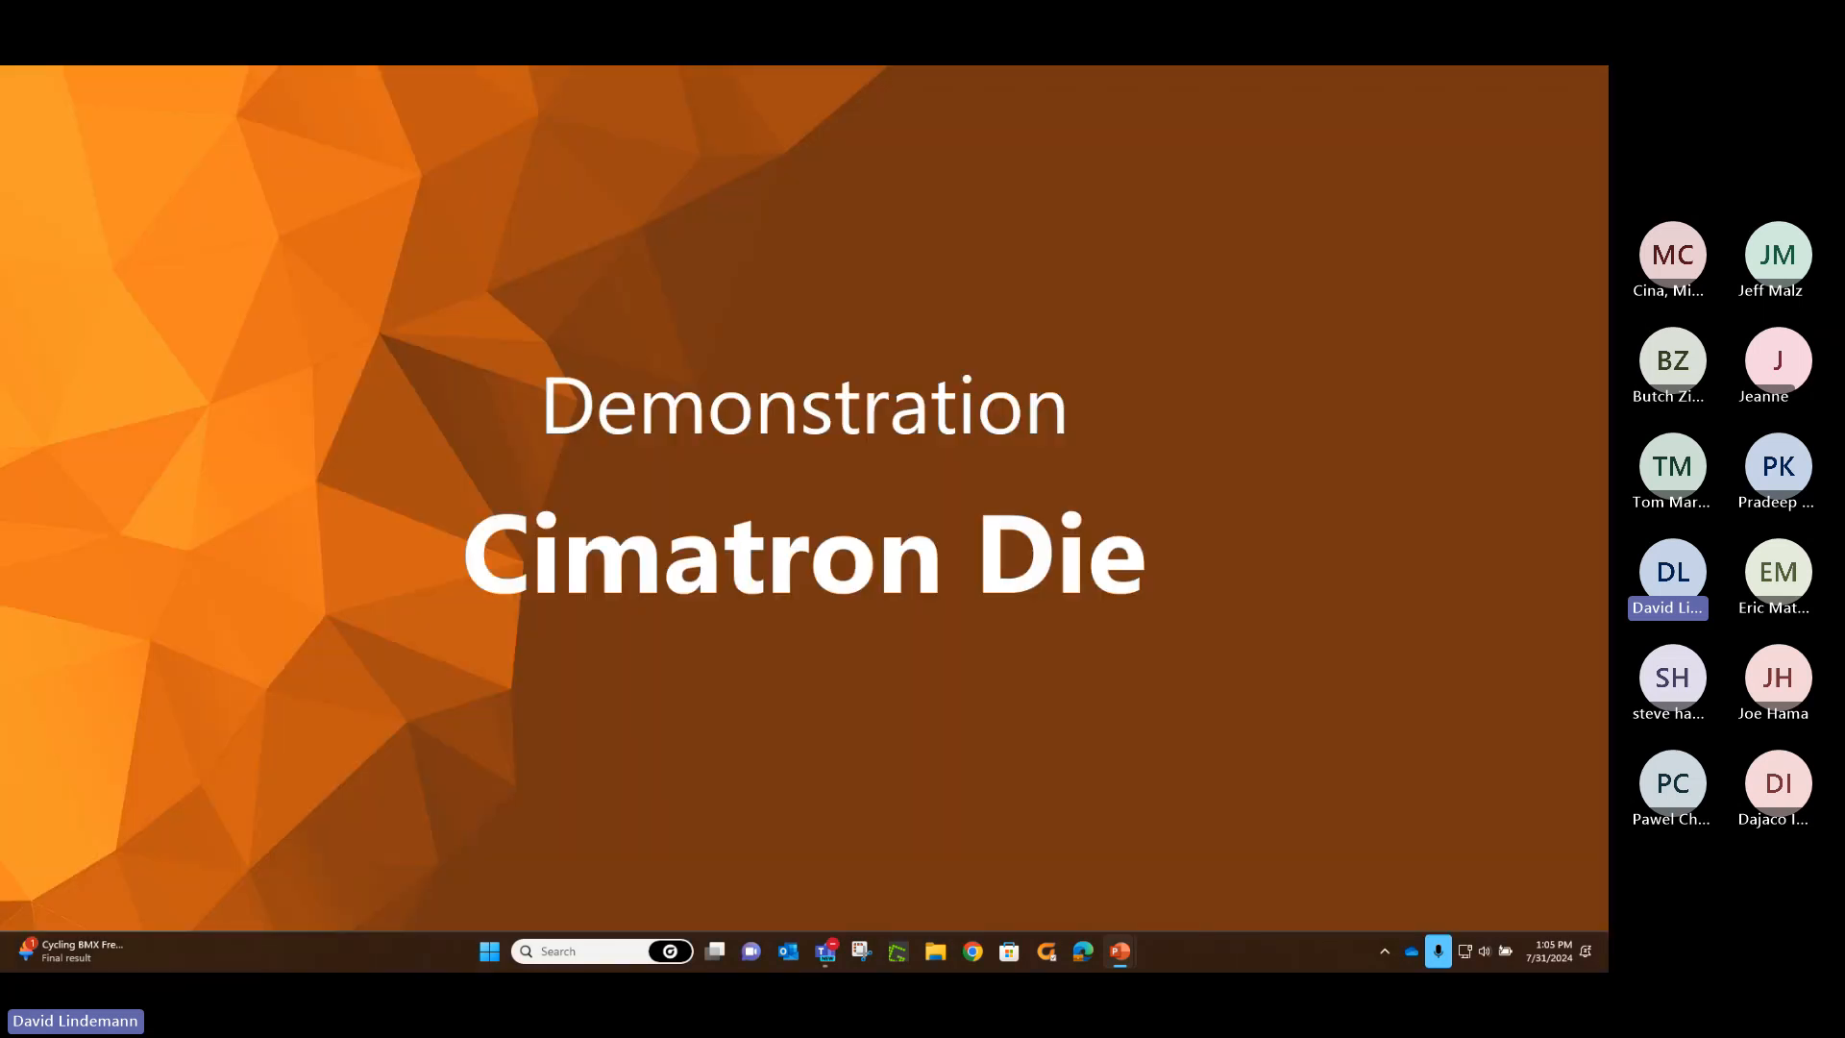
key("alt+Tab")
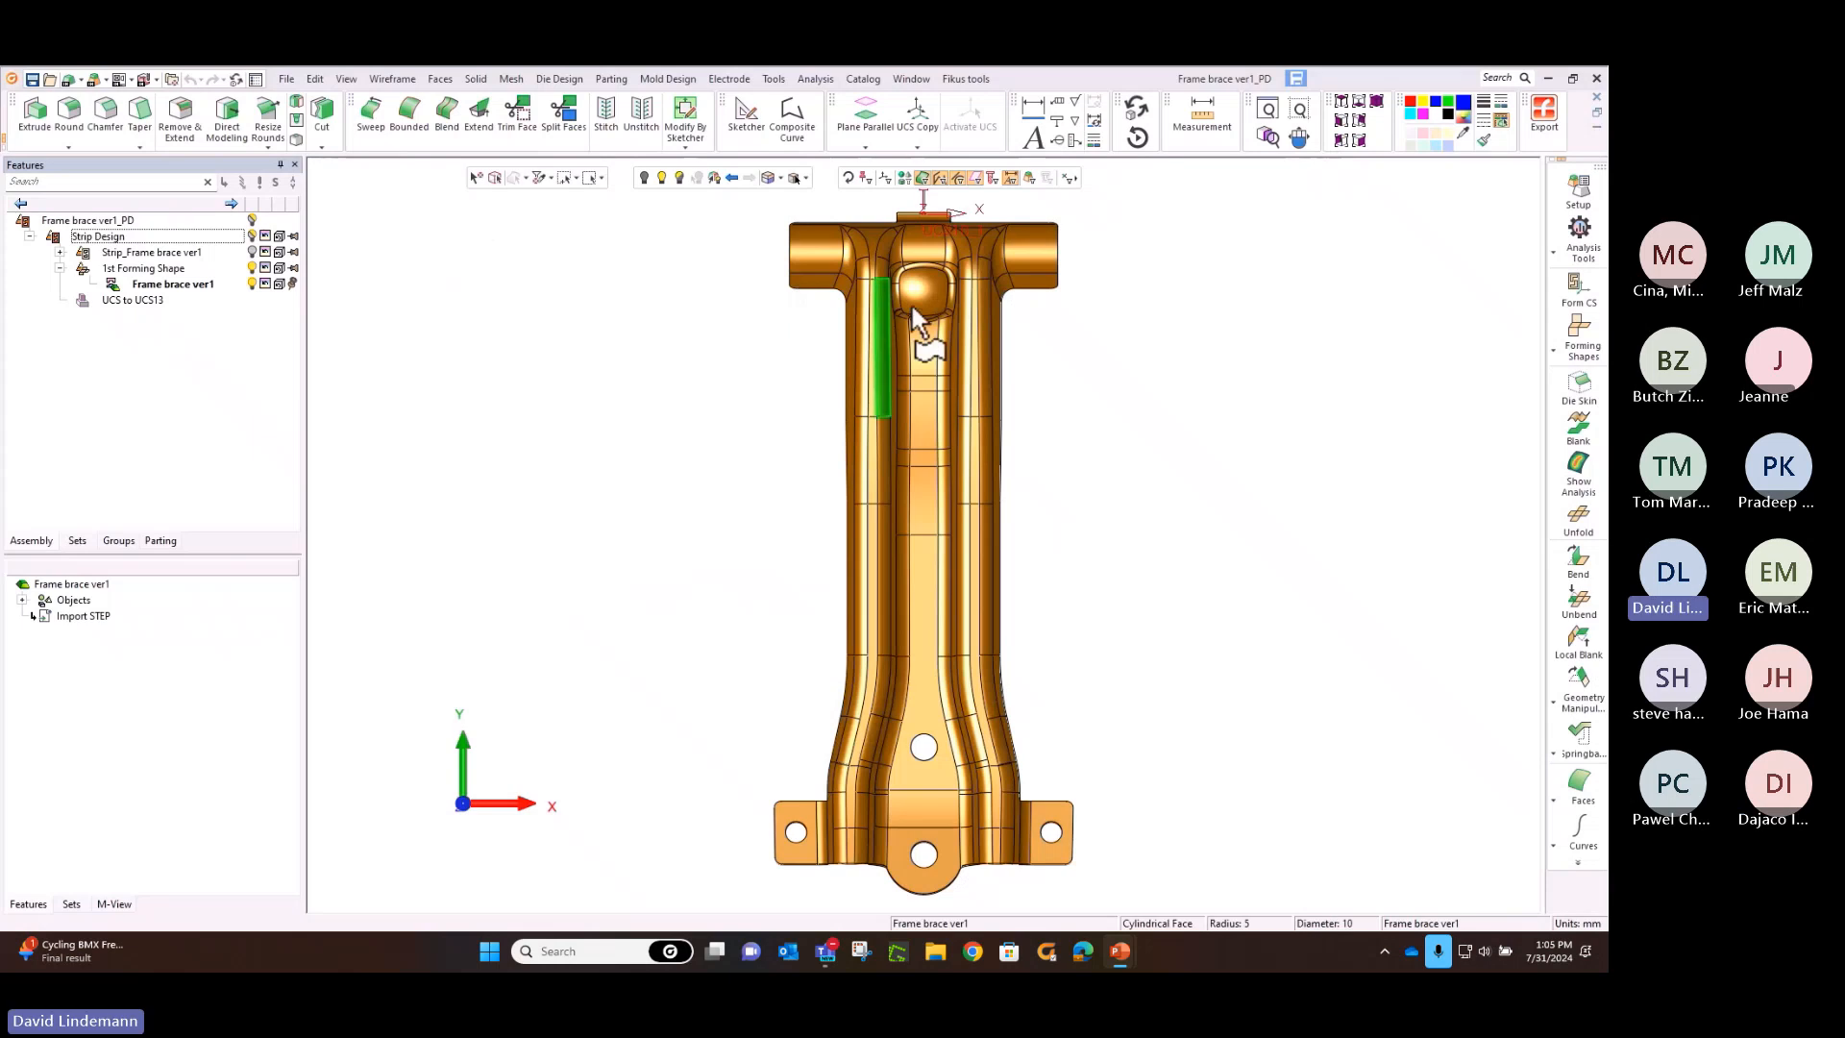
middle_click_drag(1338, 334, 913, 348)
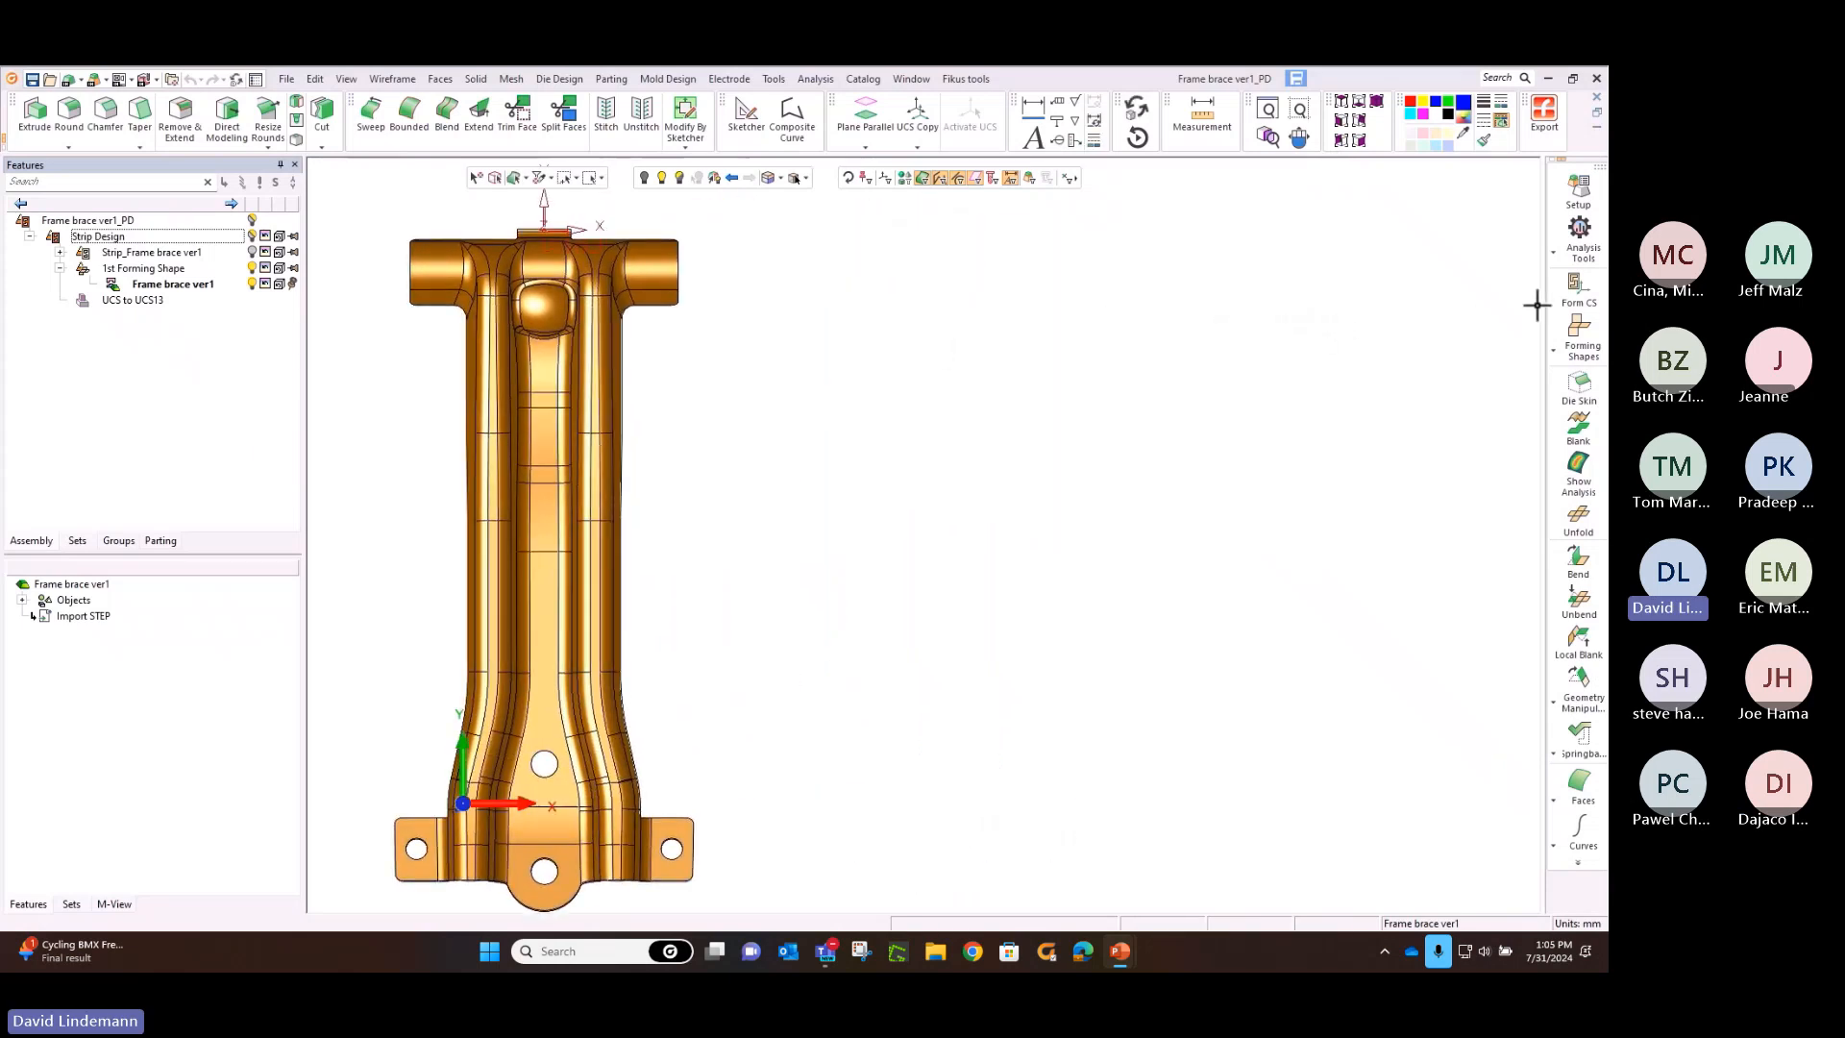
left_click(1579, 289)
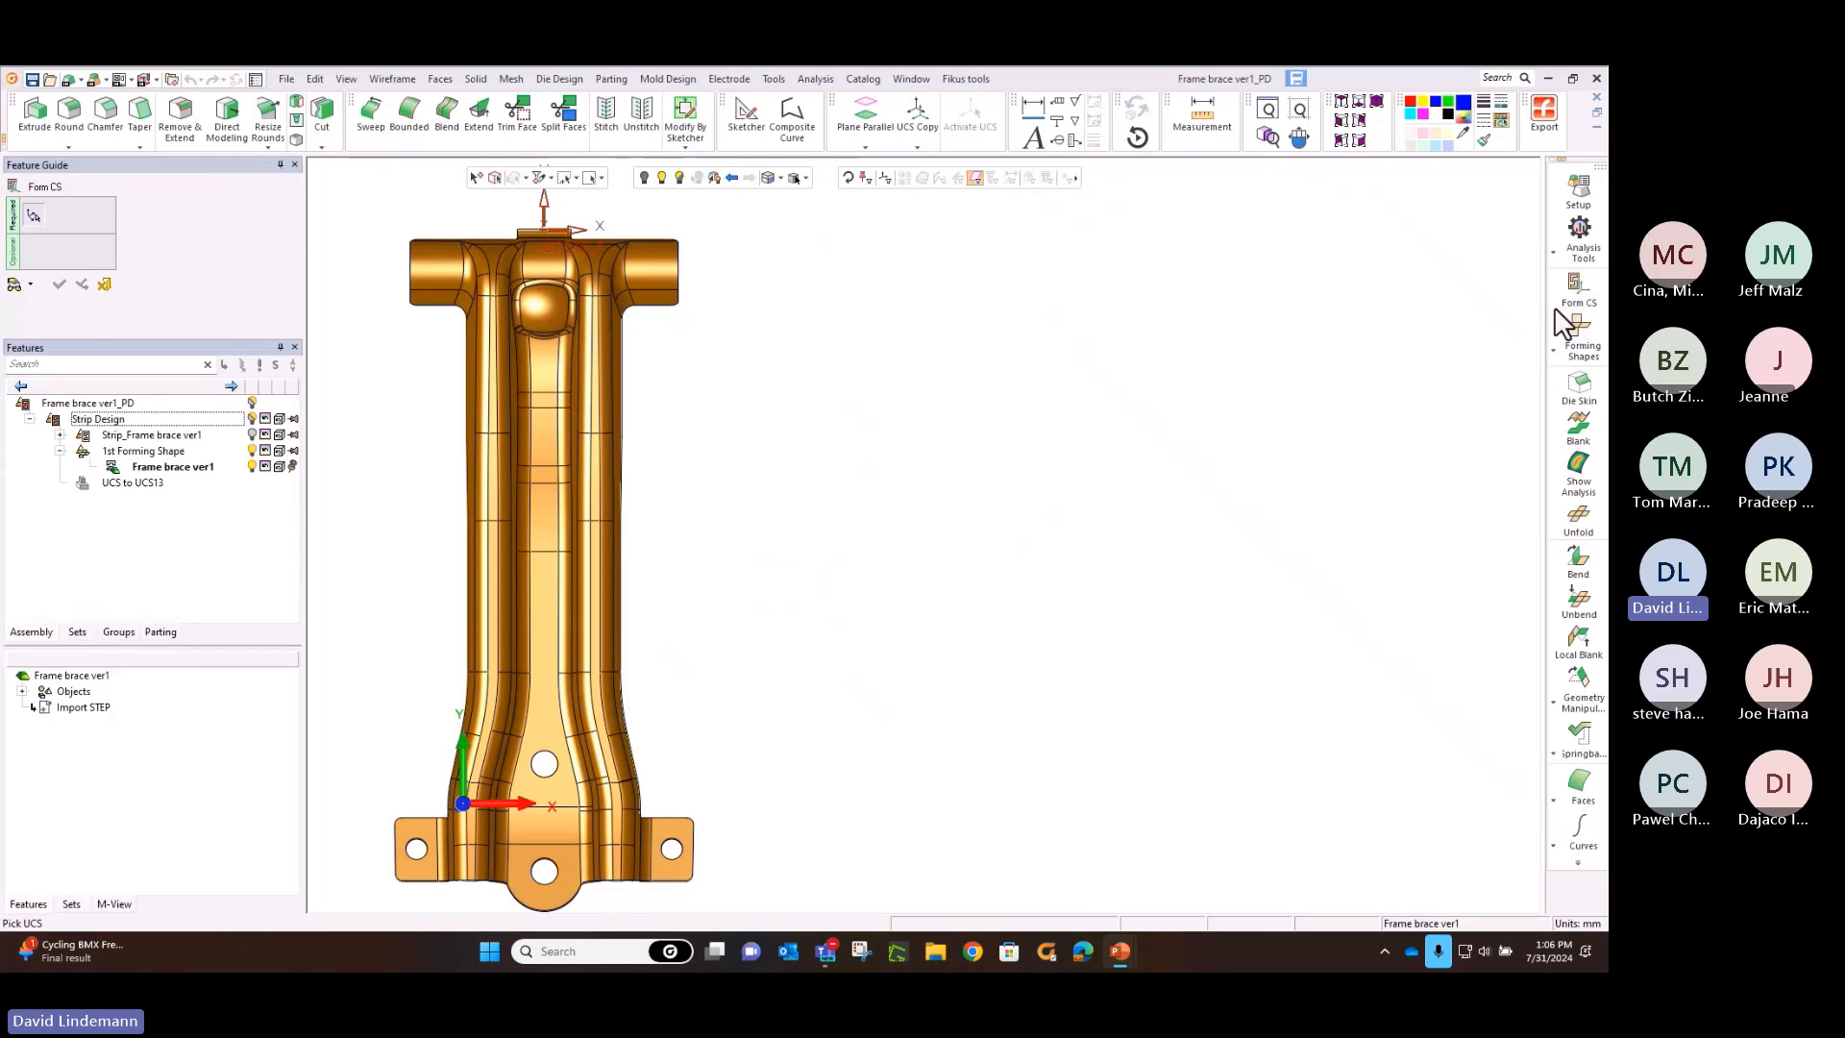
right_click(1489, 300)
left_click(1531, 359)
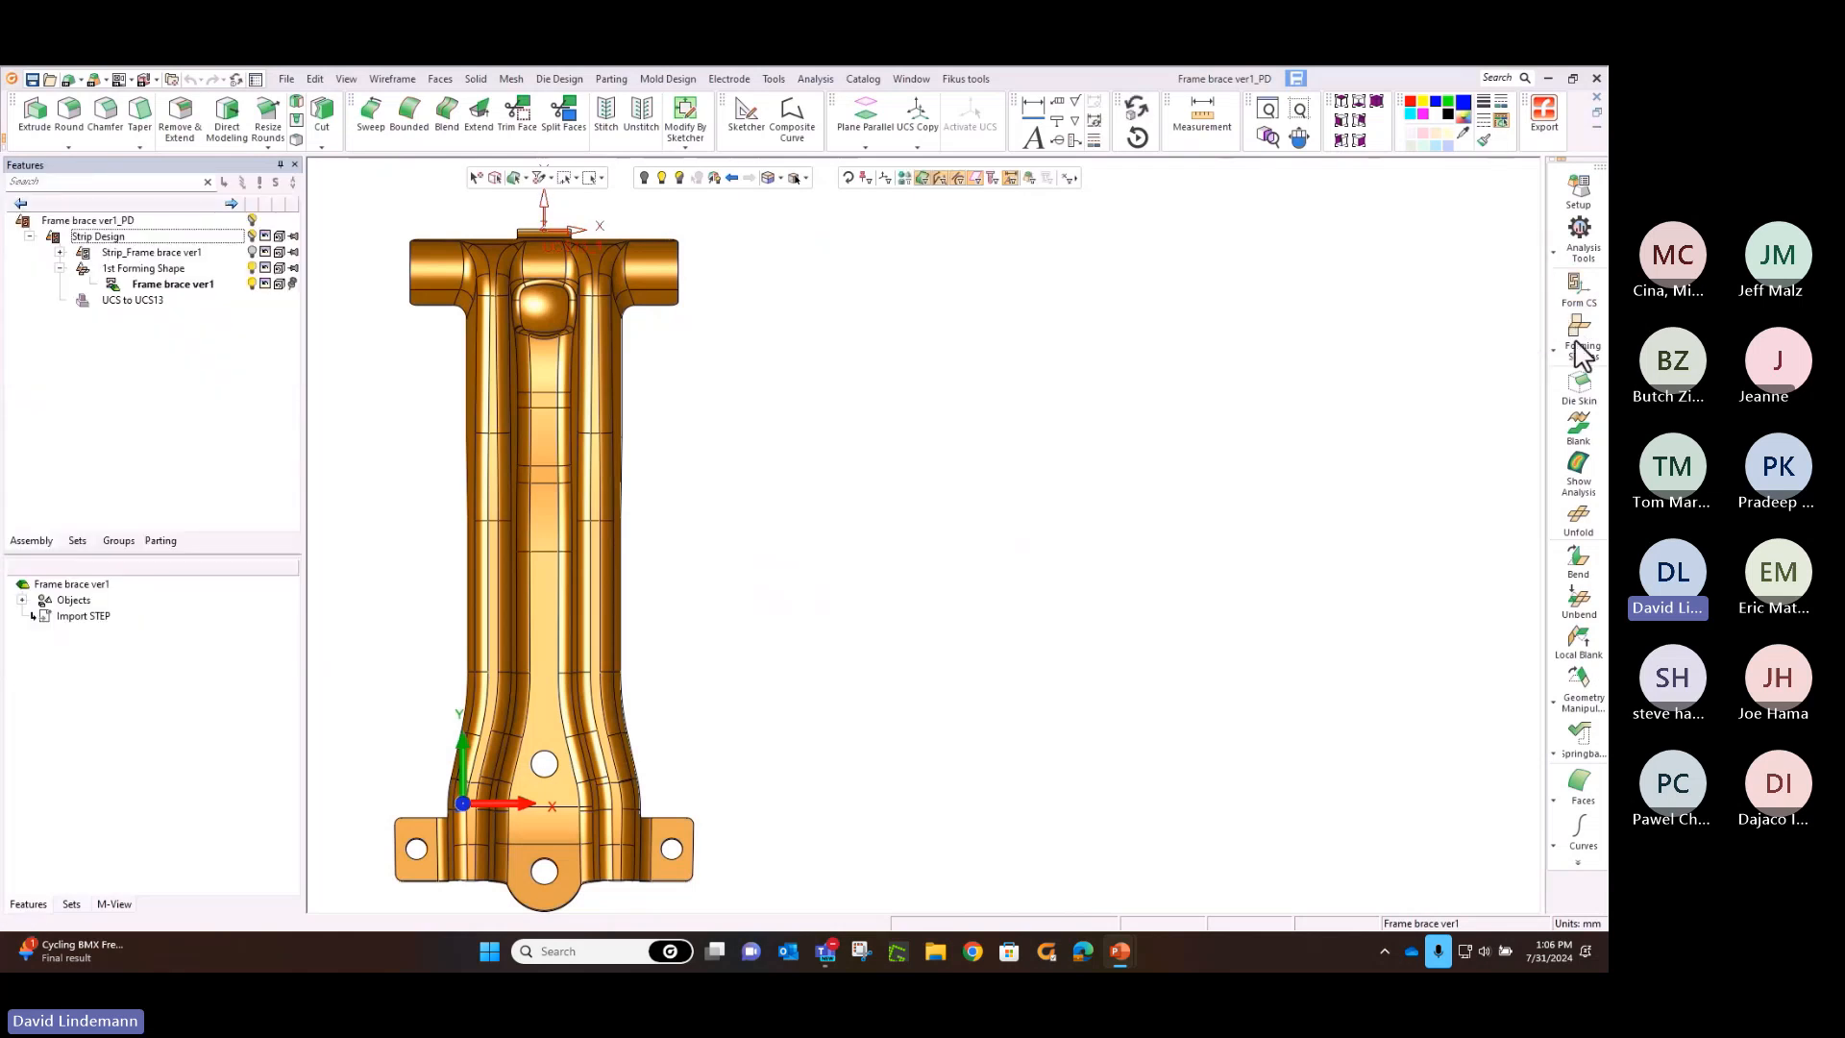
Add a forming shape beside the original by copying the frame brace part with a forming progression of 250 mm
left_click(1581, 352)
left_click(1513, 327)
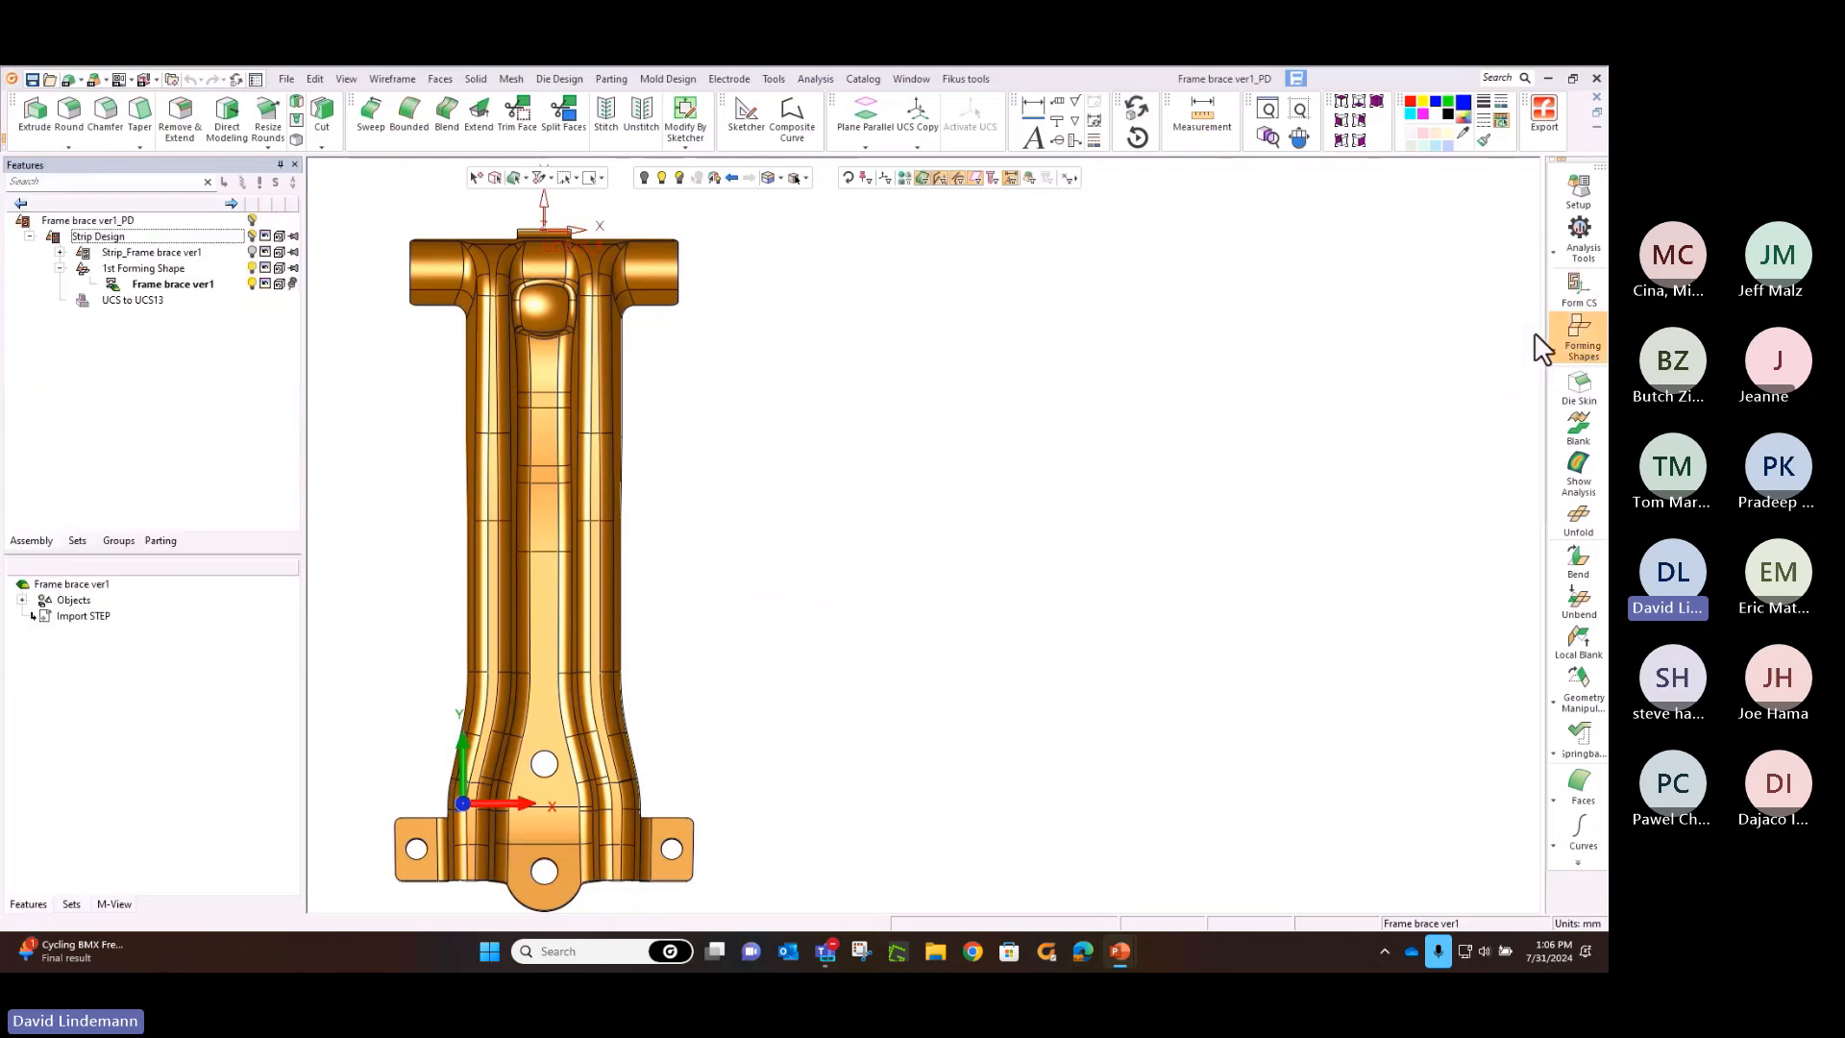
left_click(687, 307)
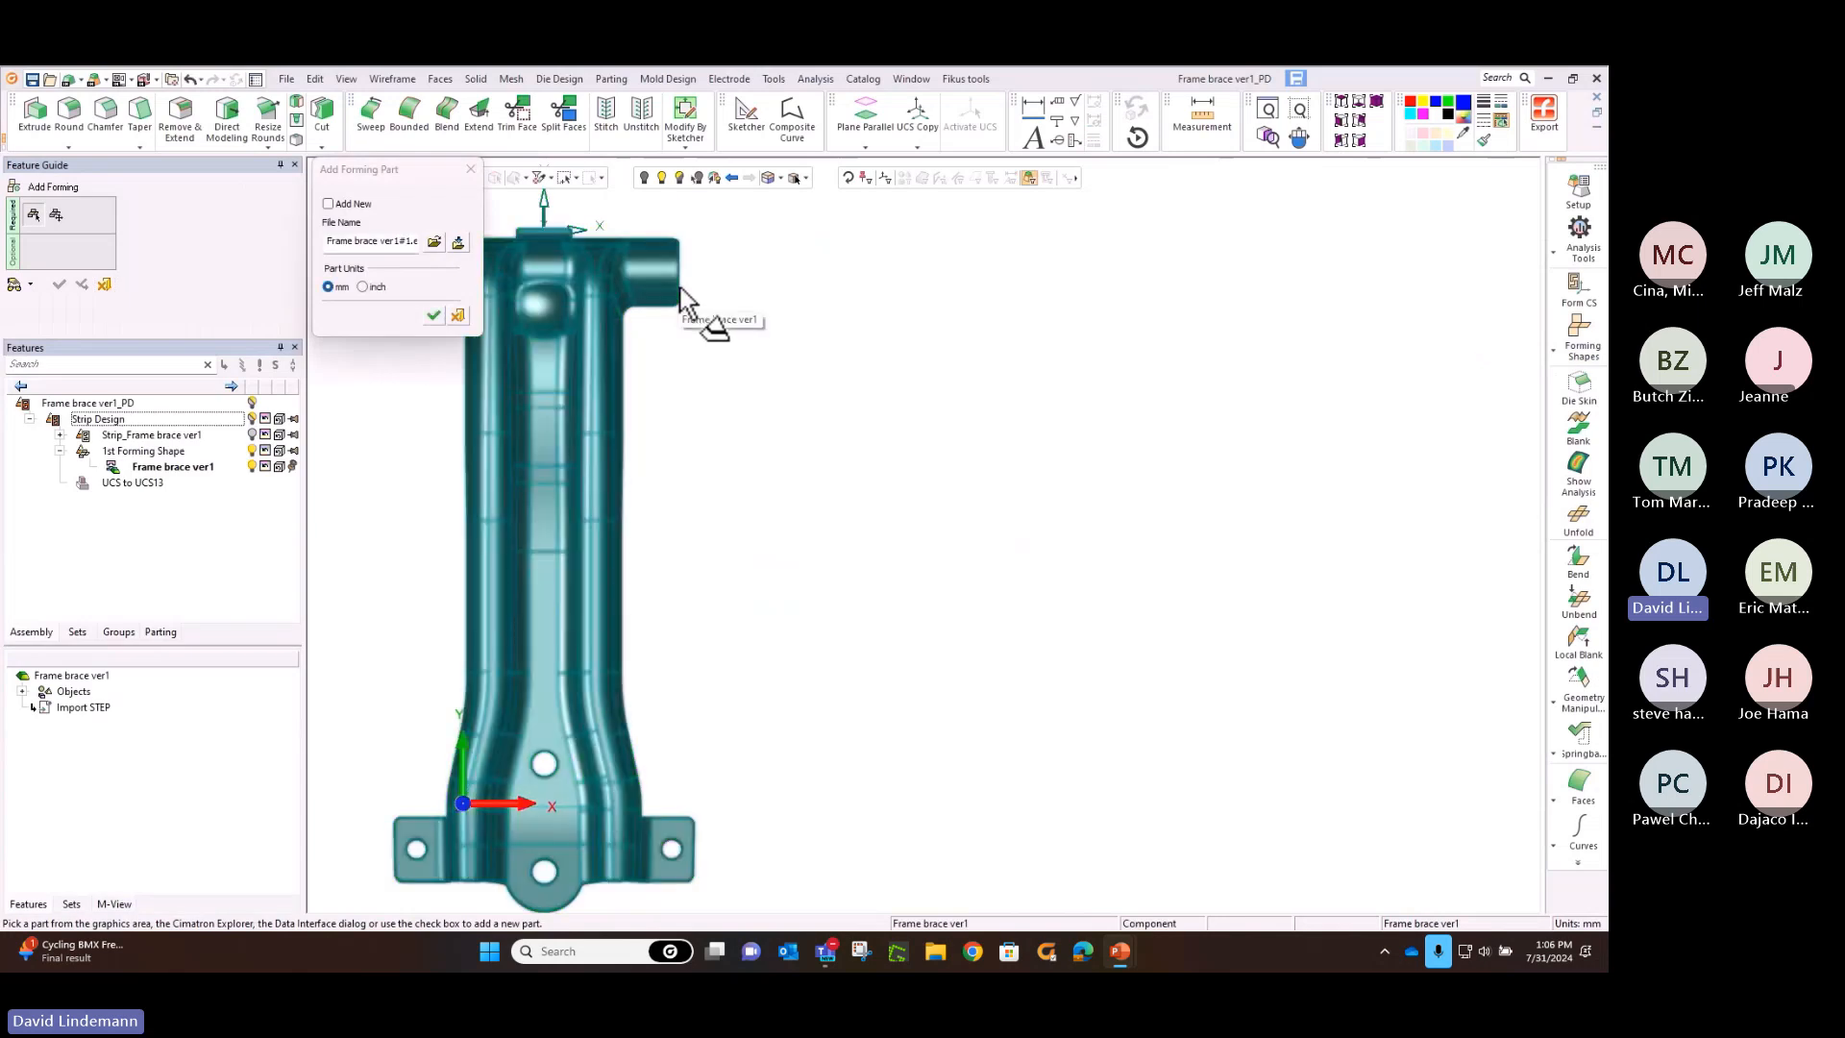
right_click(728, 330)
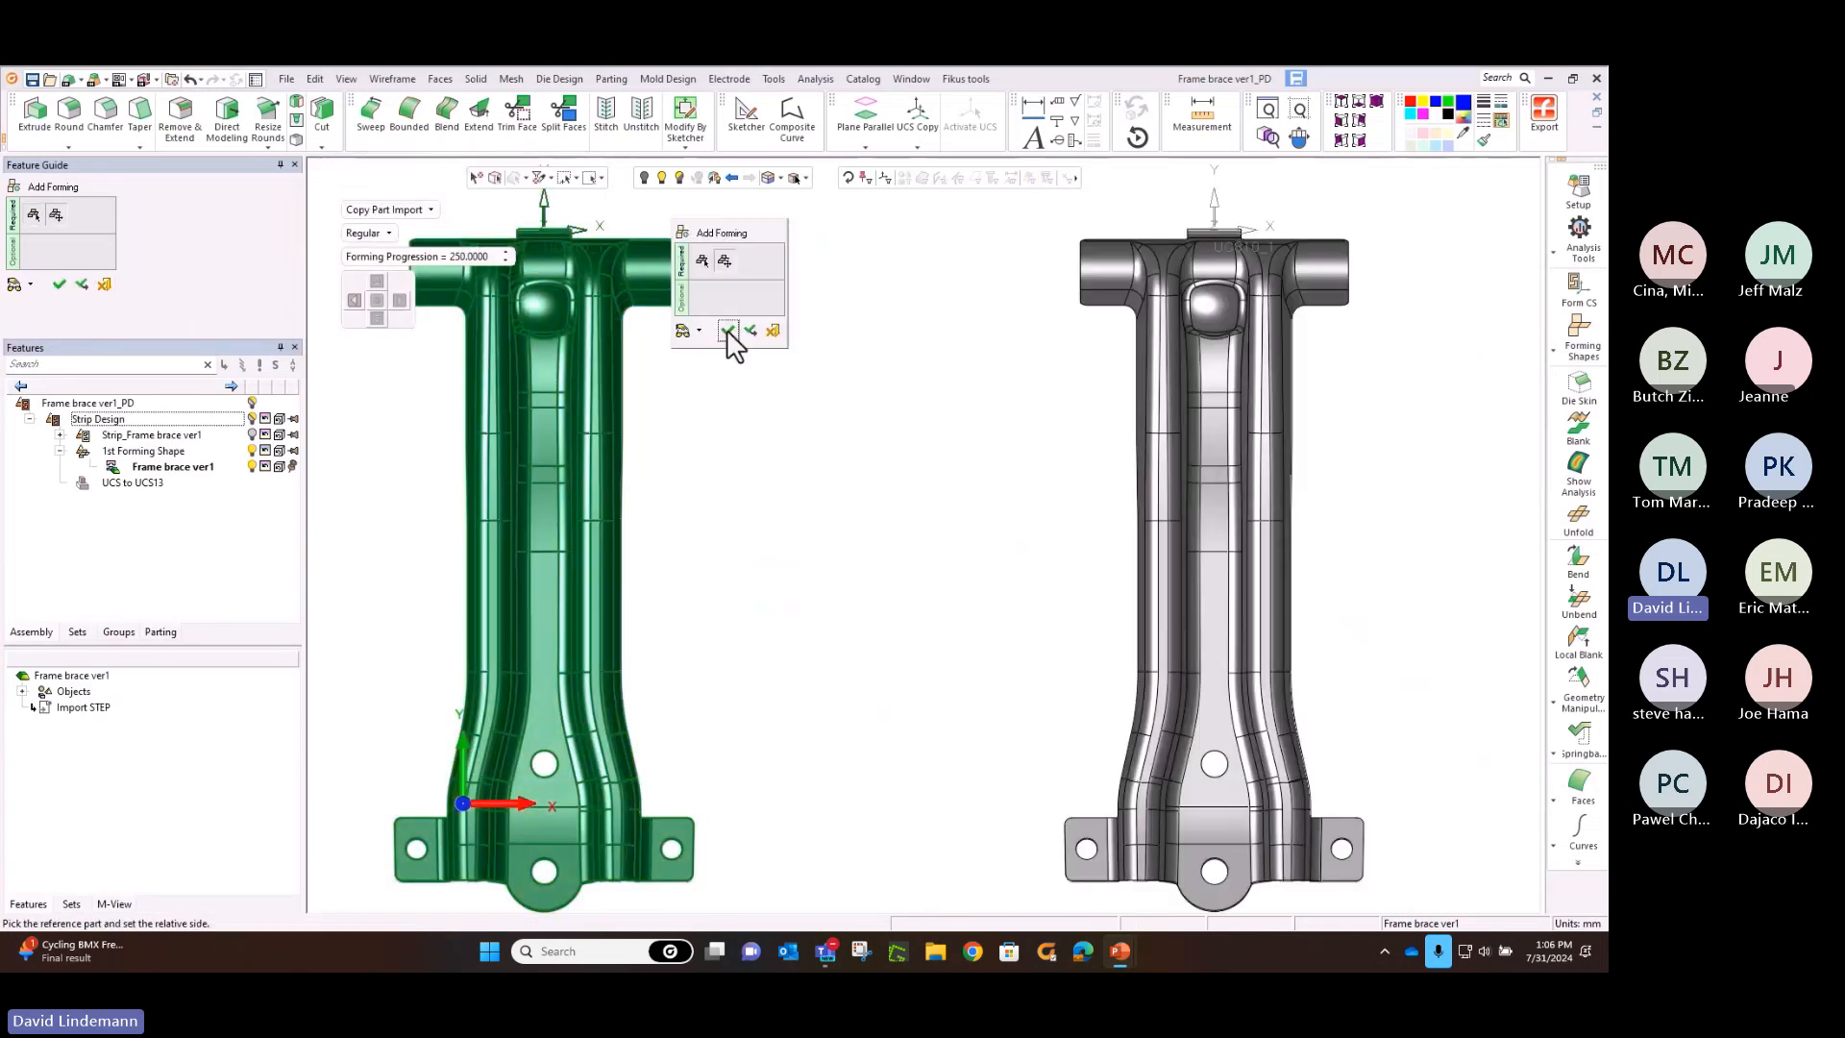
left_click(729, 338)
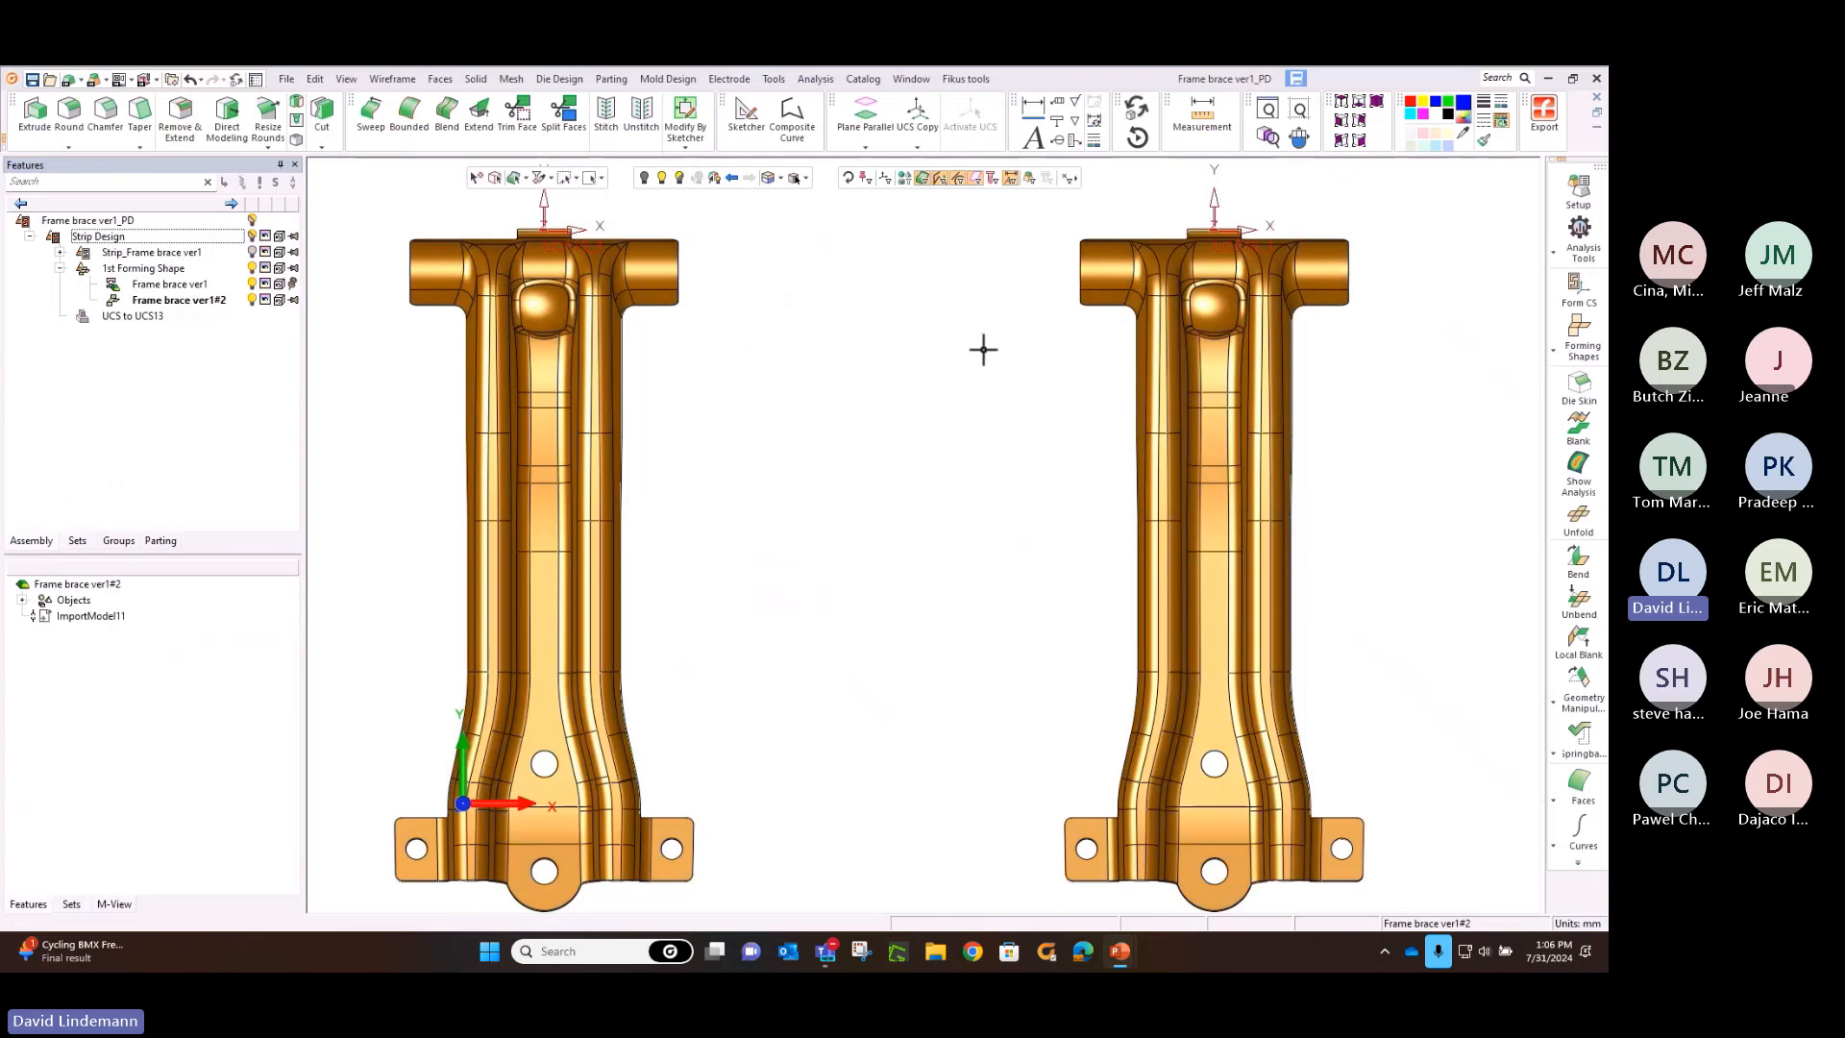
middle_click_drag(980, 346, 651, 343)
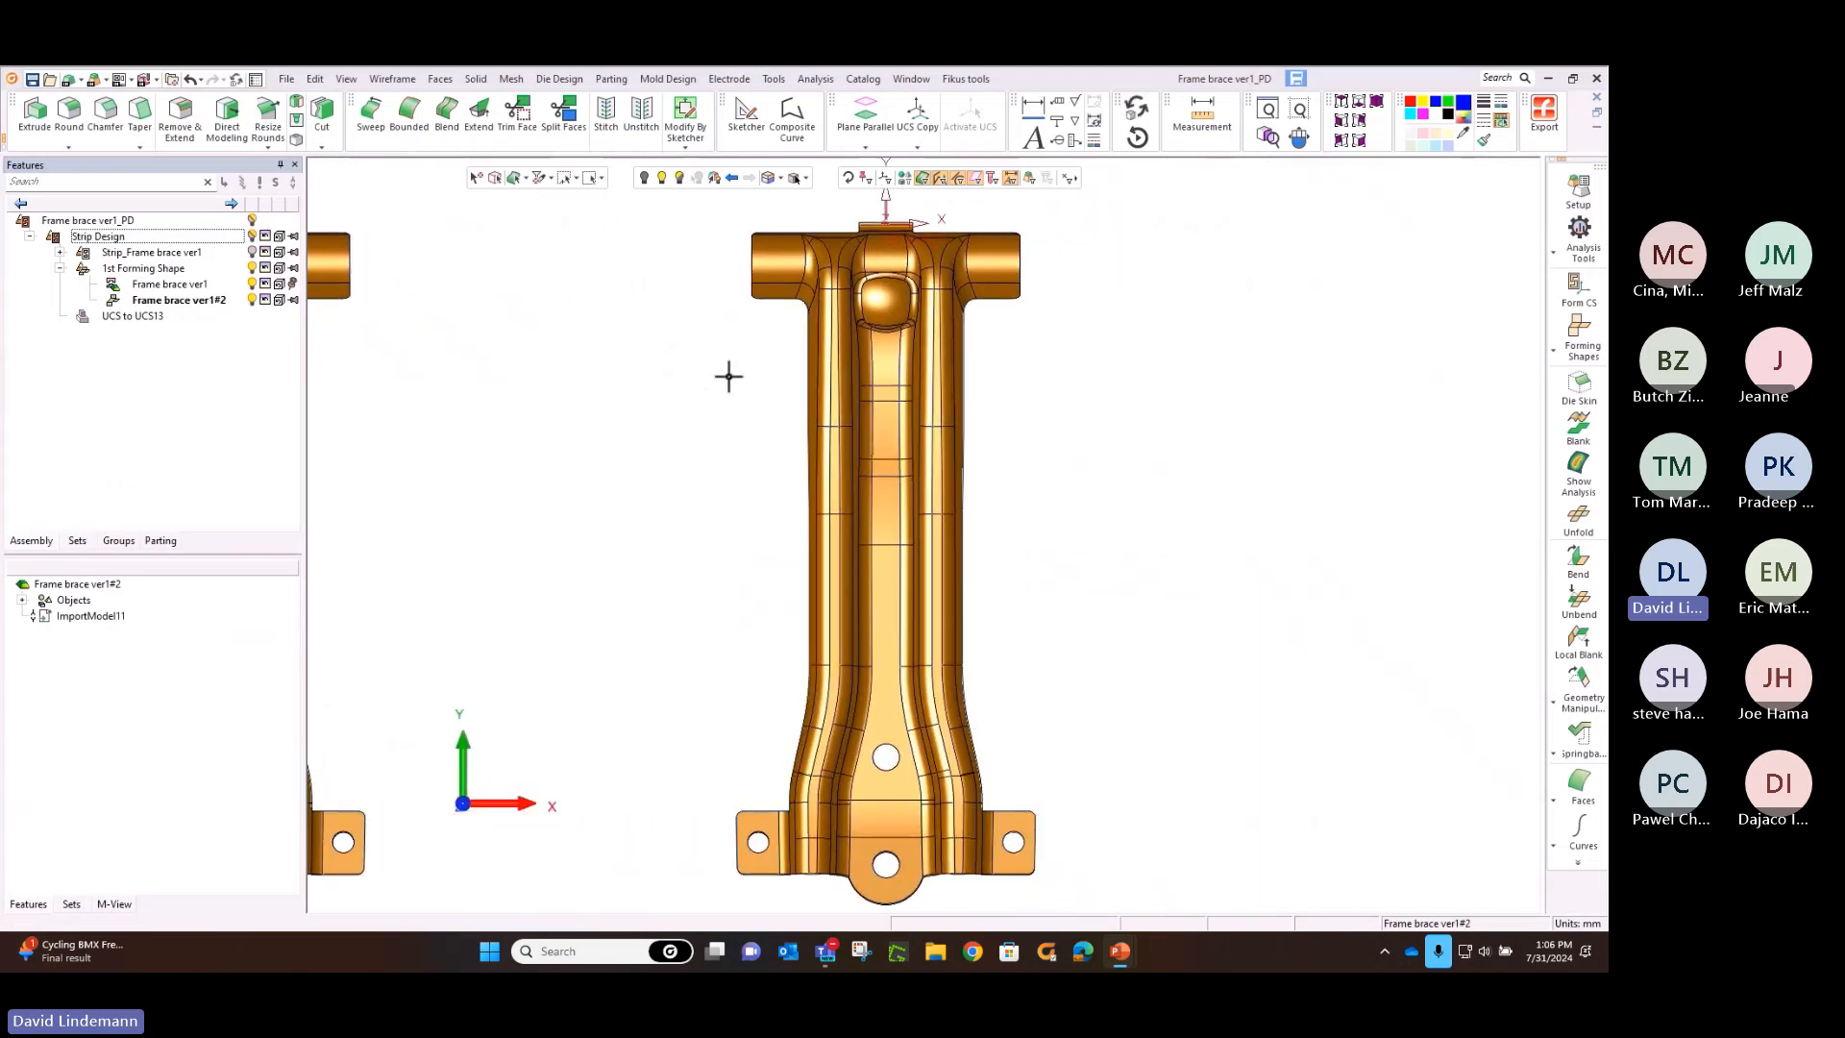
Create a die skin from the copied frame brace and update the setup thickness to the skin's 3 mm
left_click(1577, 381)
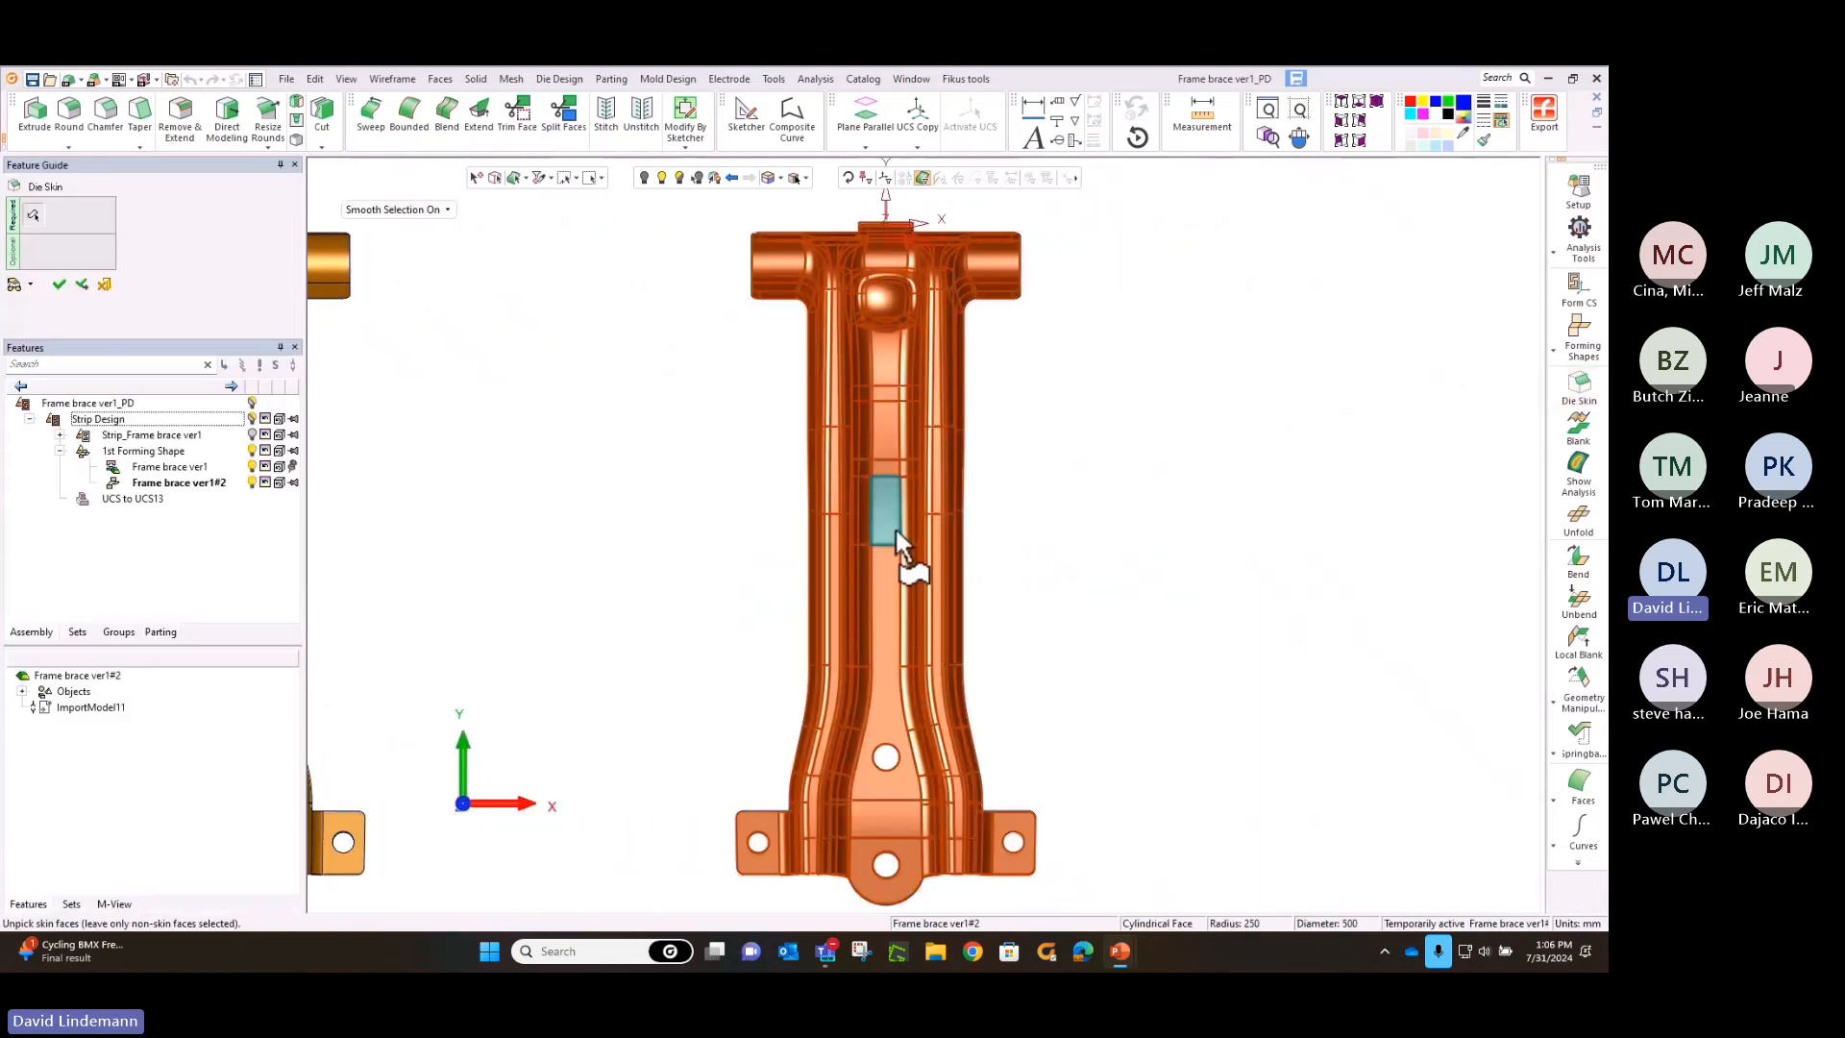
middle_click_drag(900, 519, 878, 408)
left_click(891, 414)
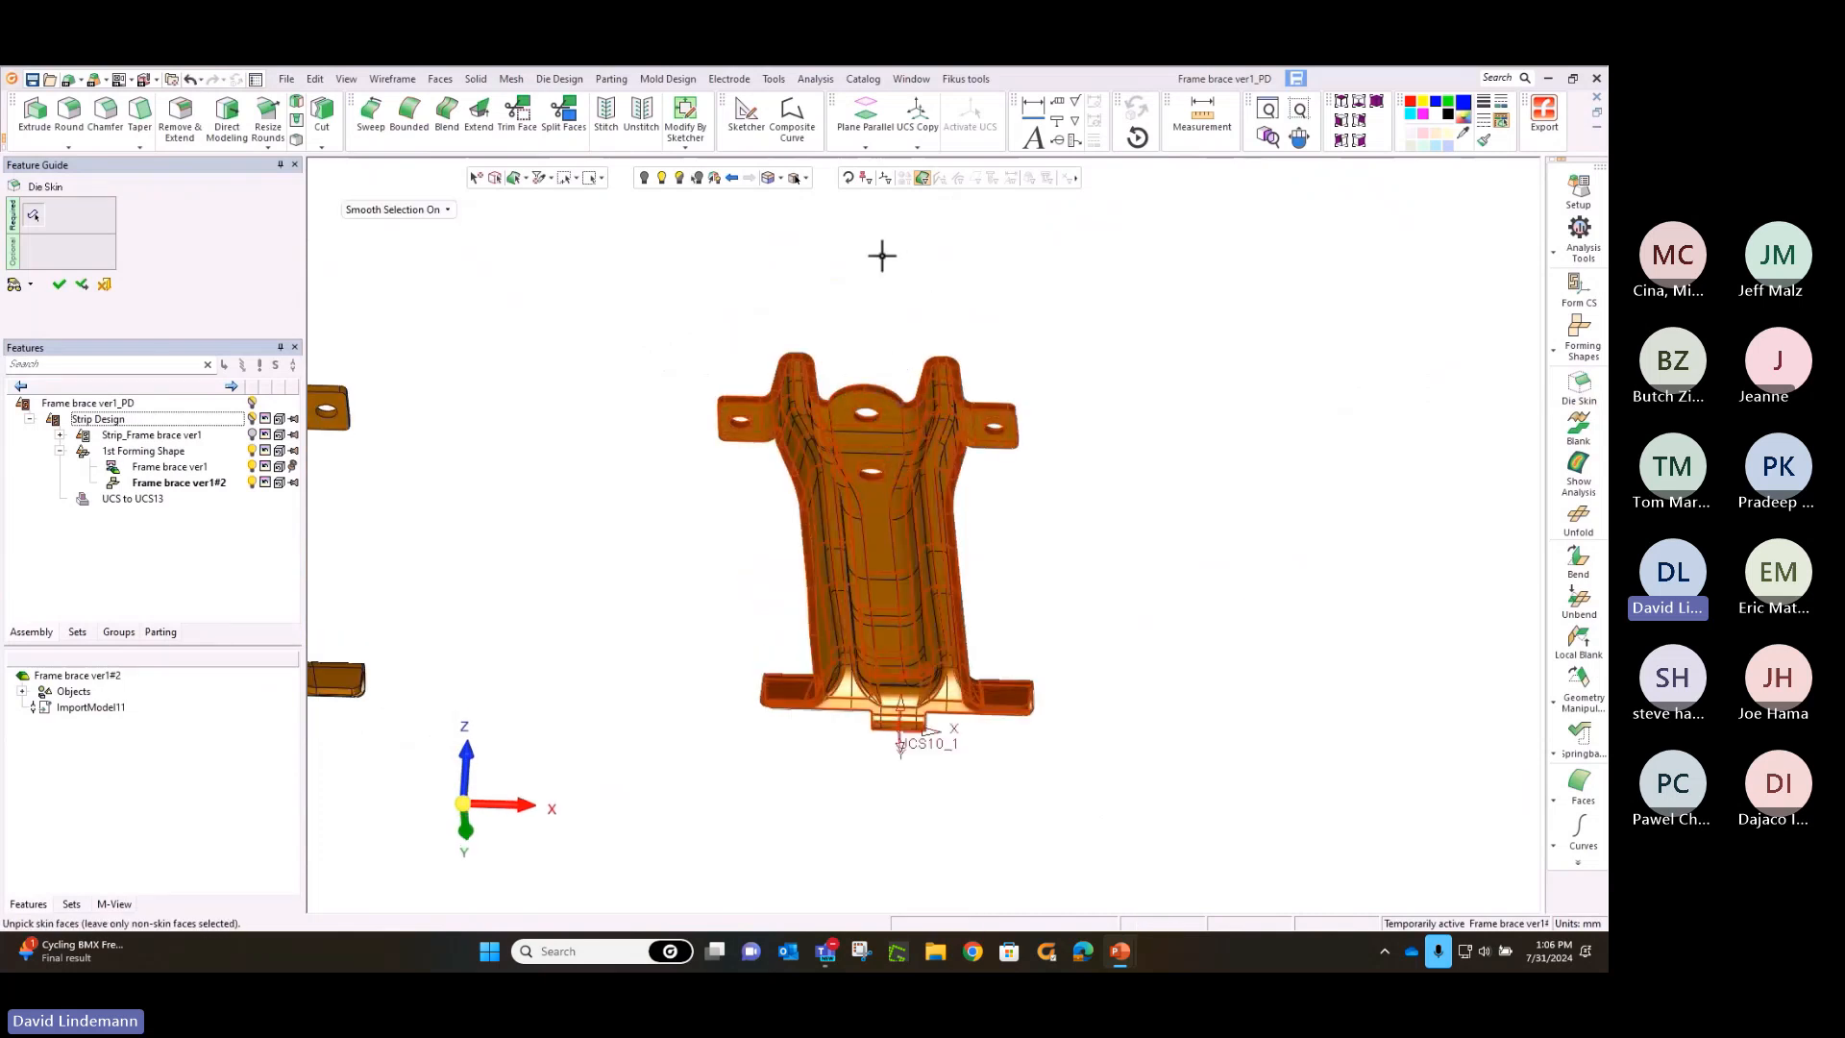
middle_click_drag(881, 252, 930, 459)
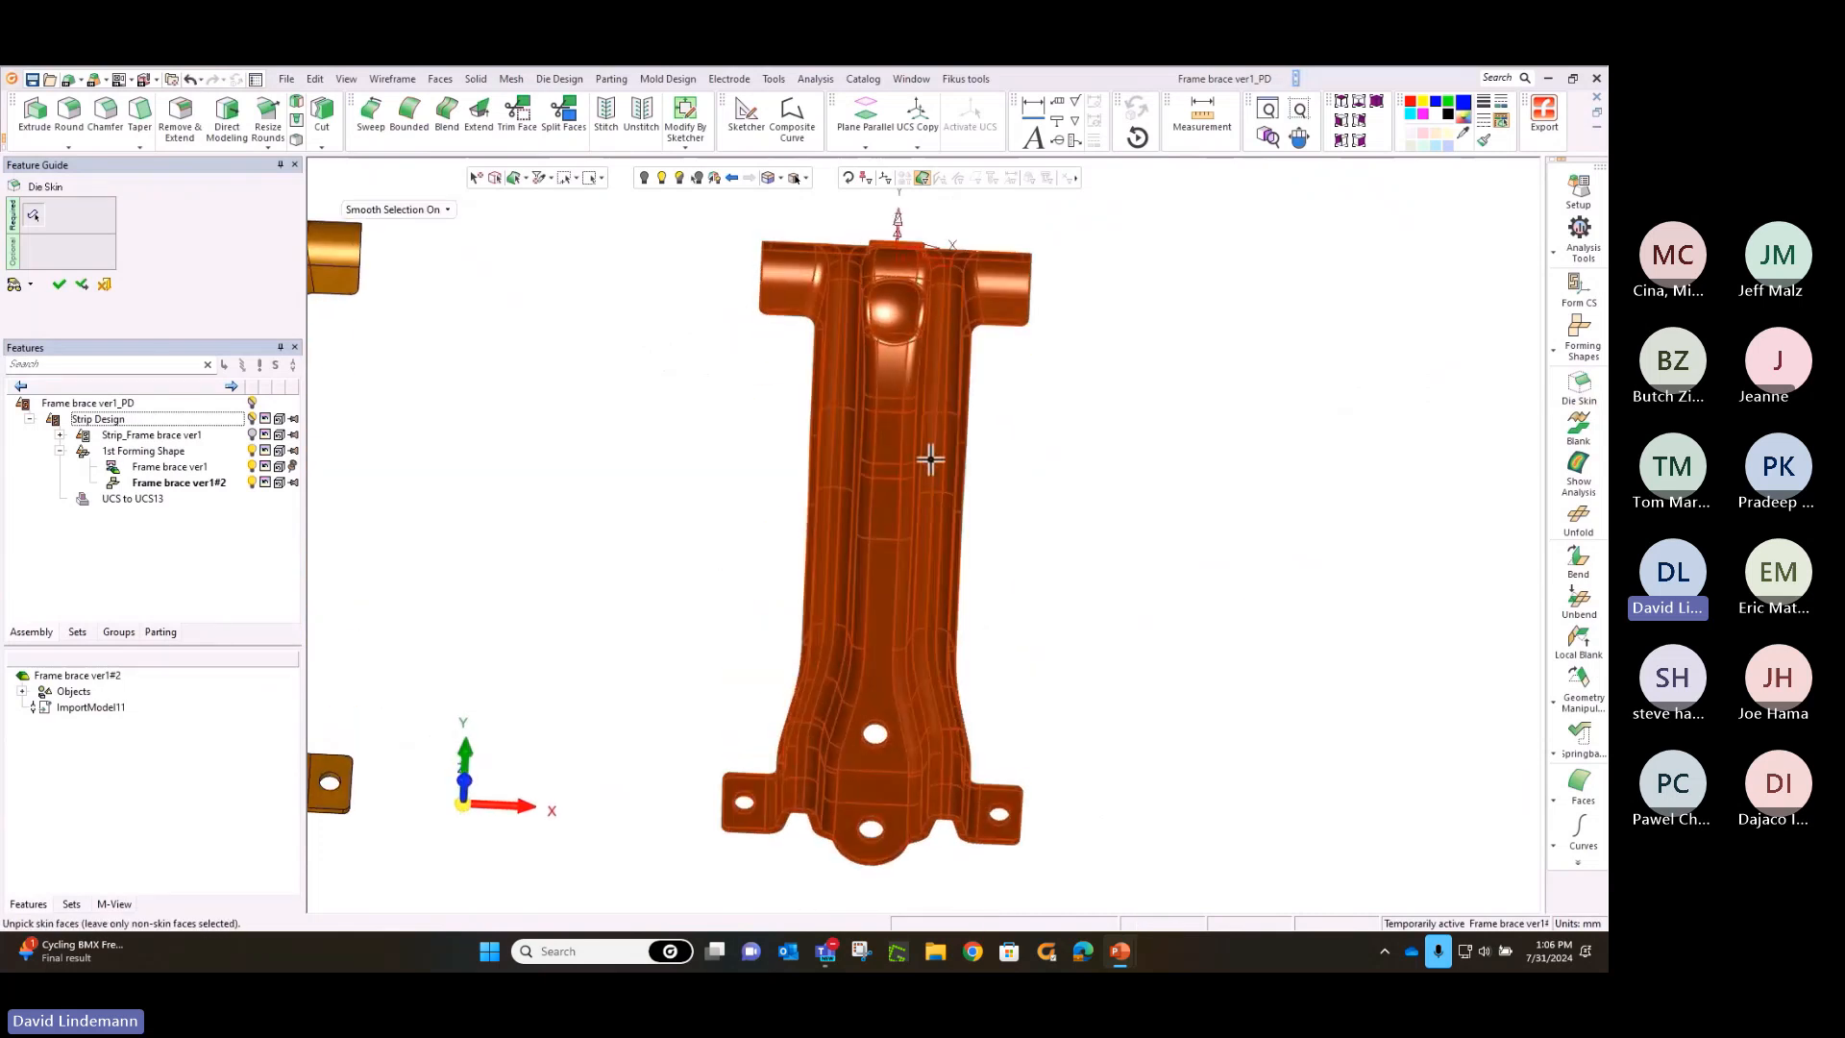
left_click(1343, 102)
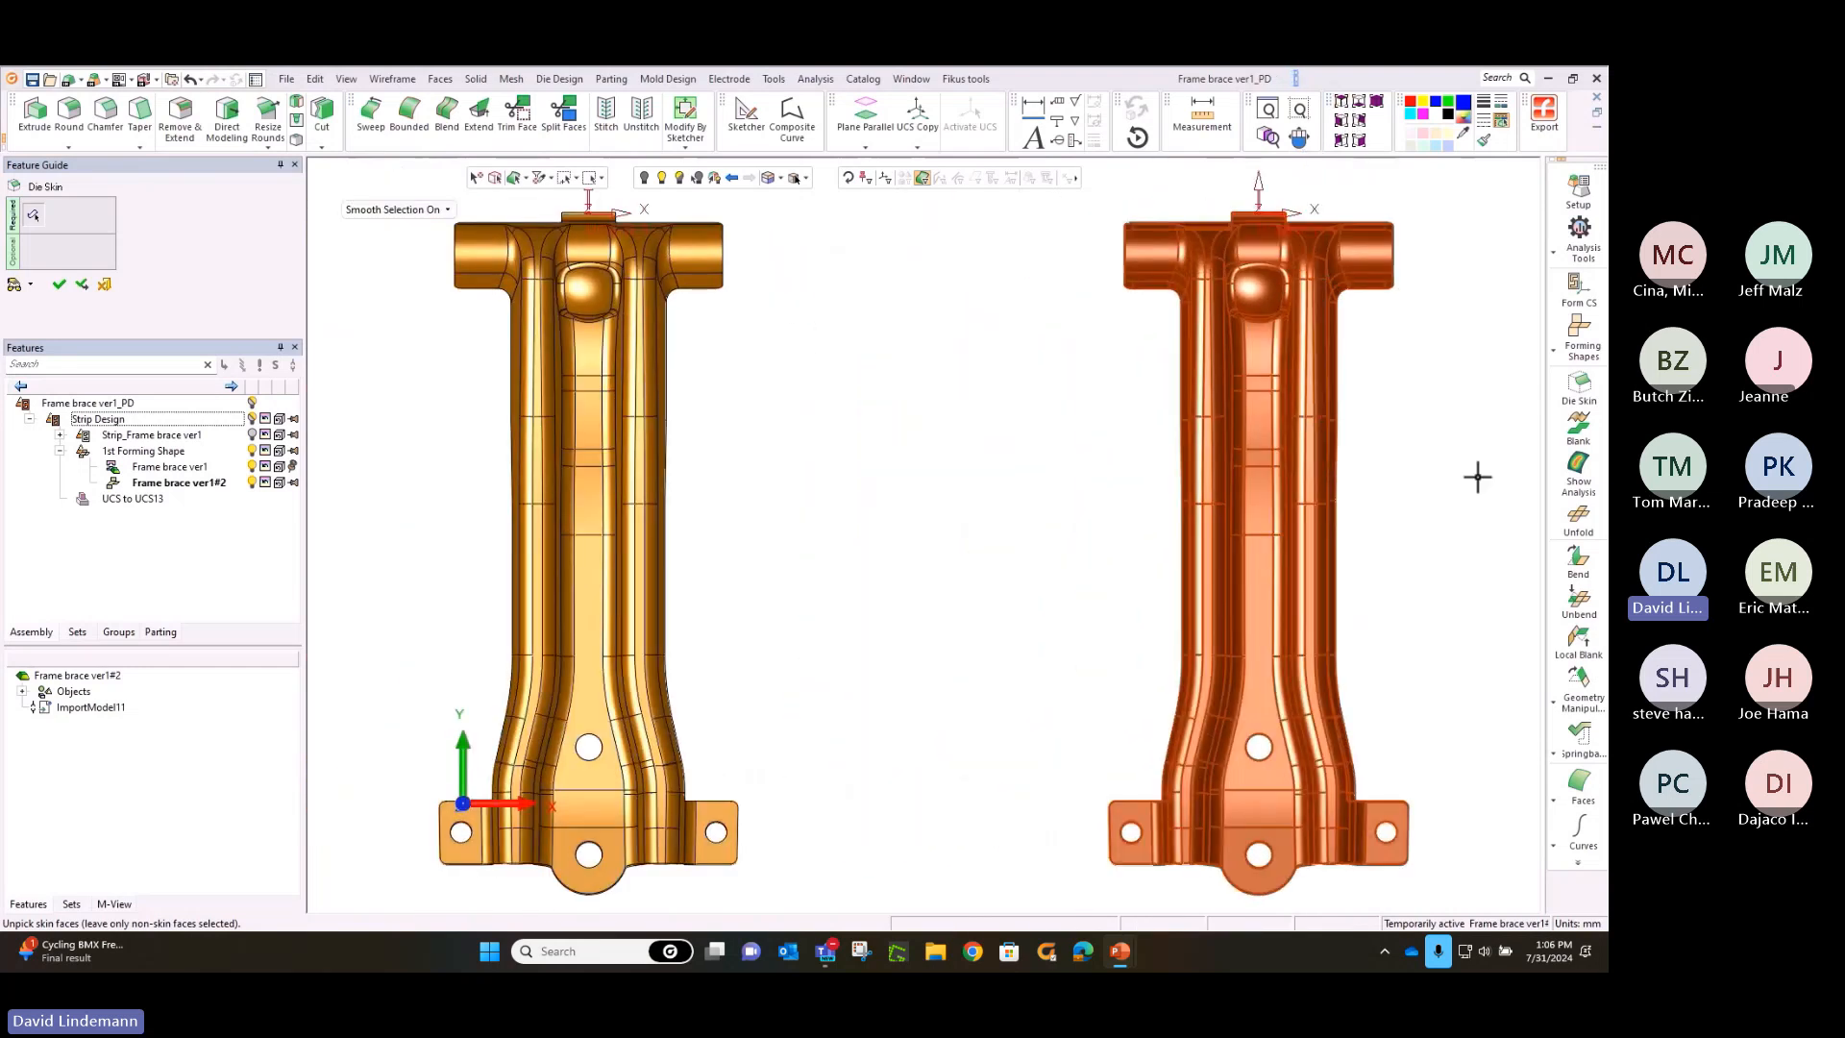
middle_click(1496, 472)
left_click(1495, 472)
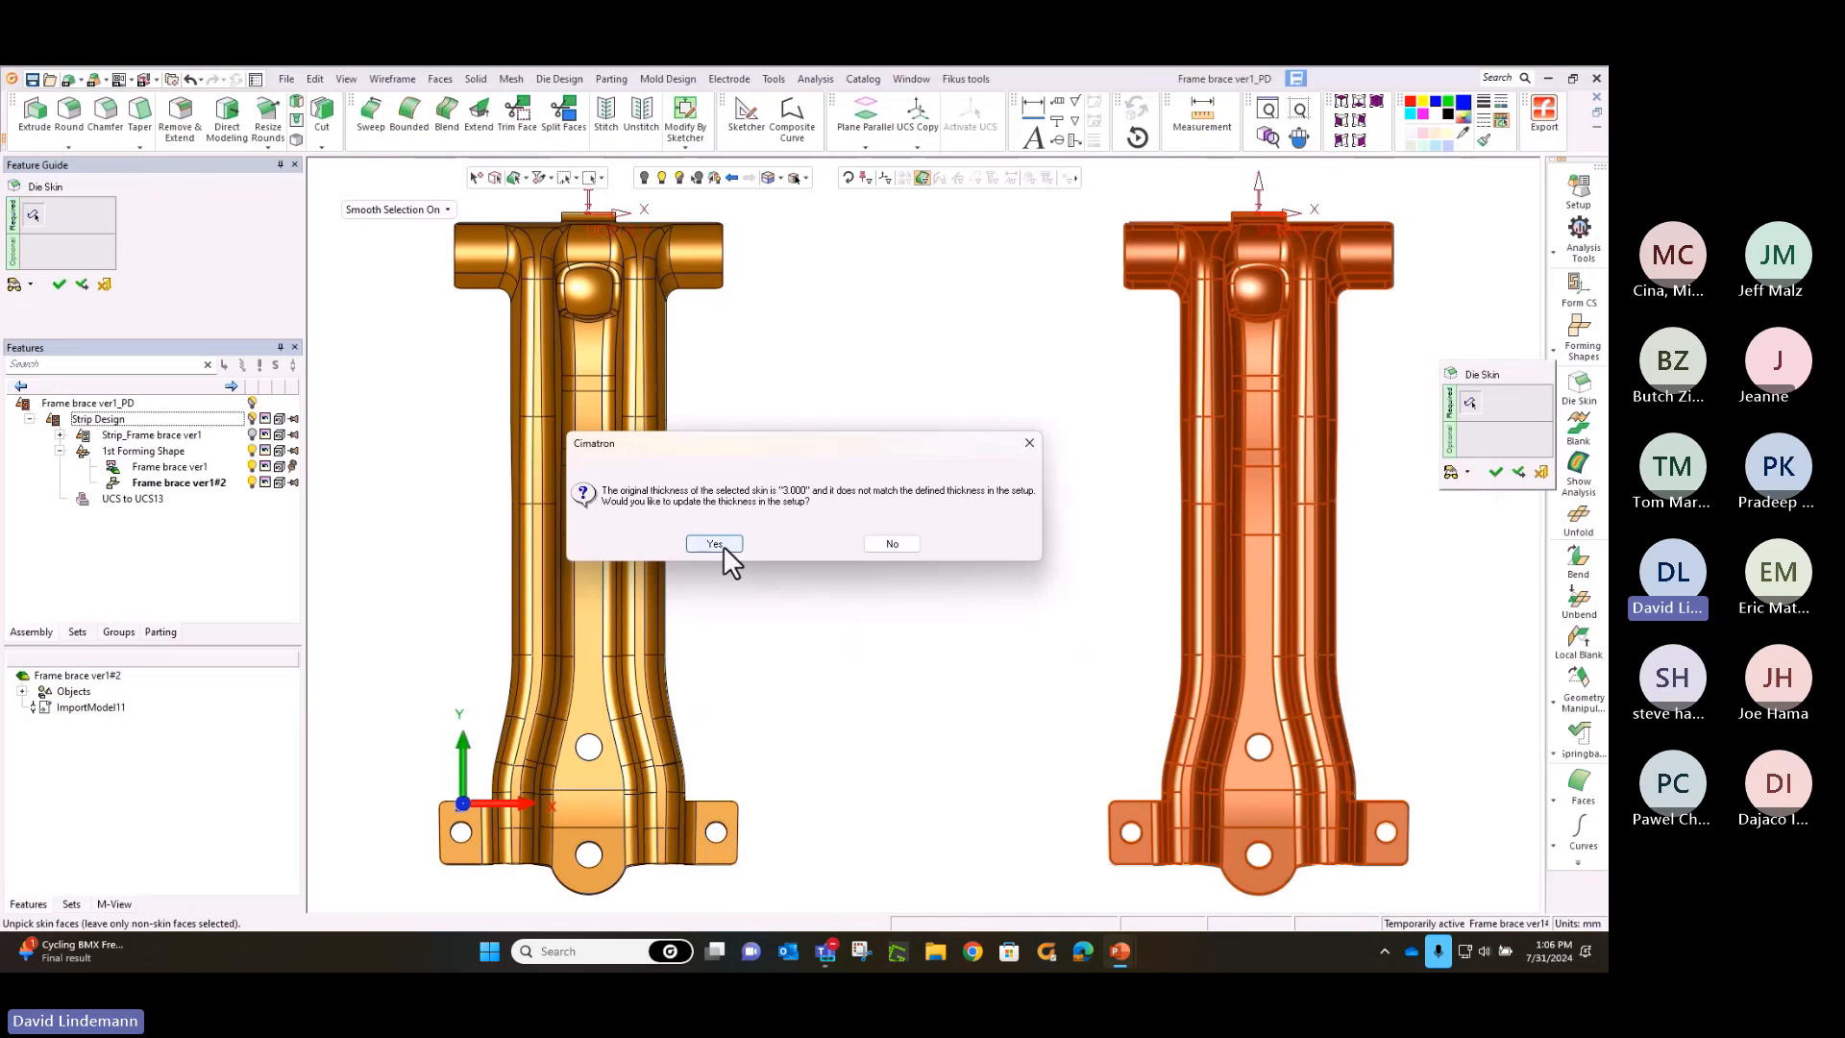
left_click(716, 544)
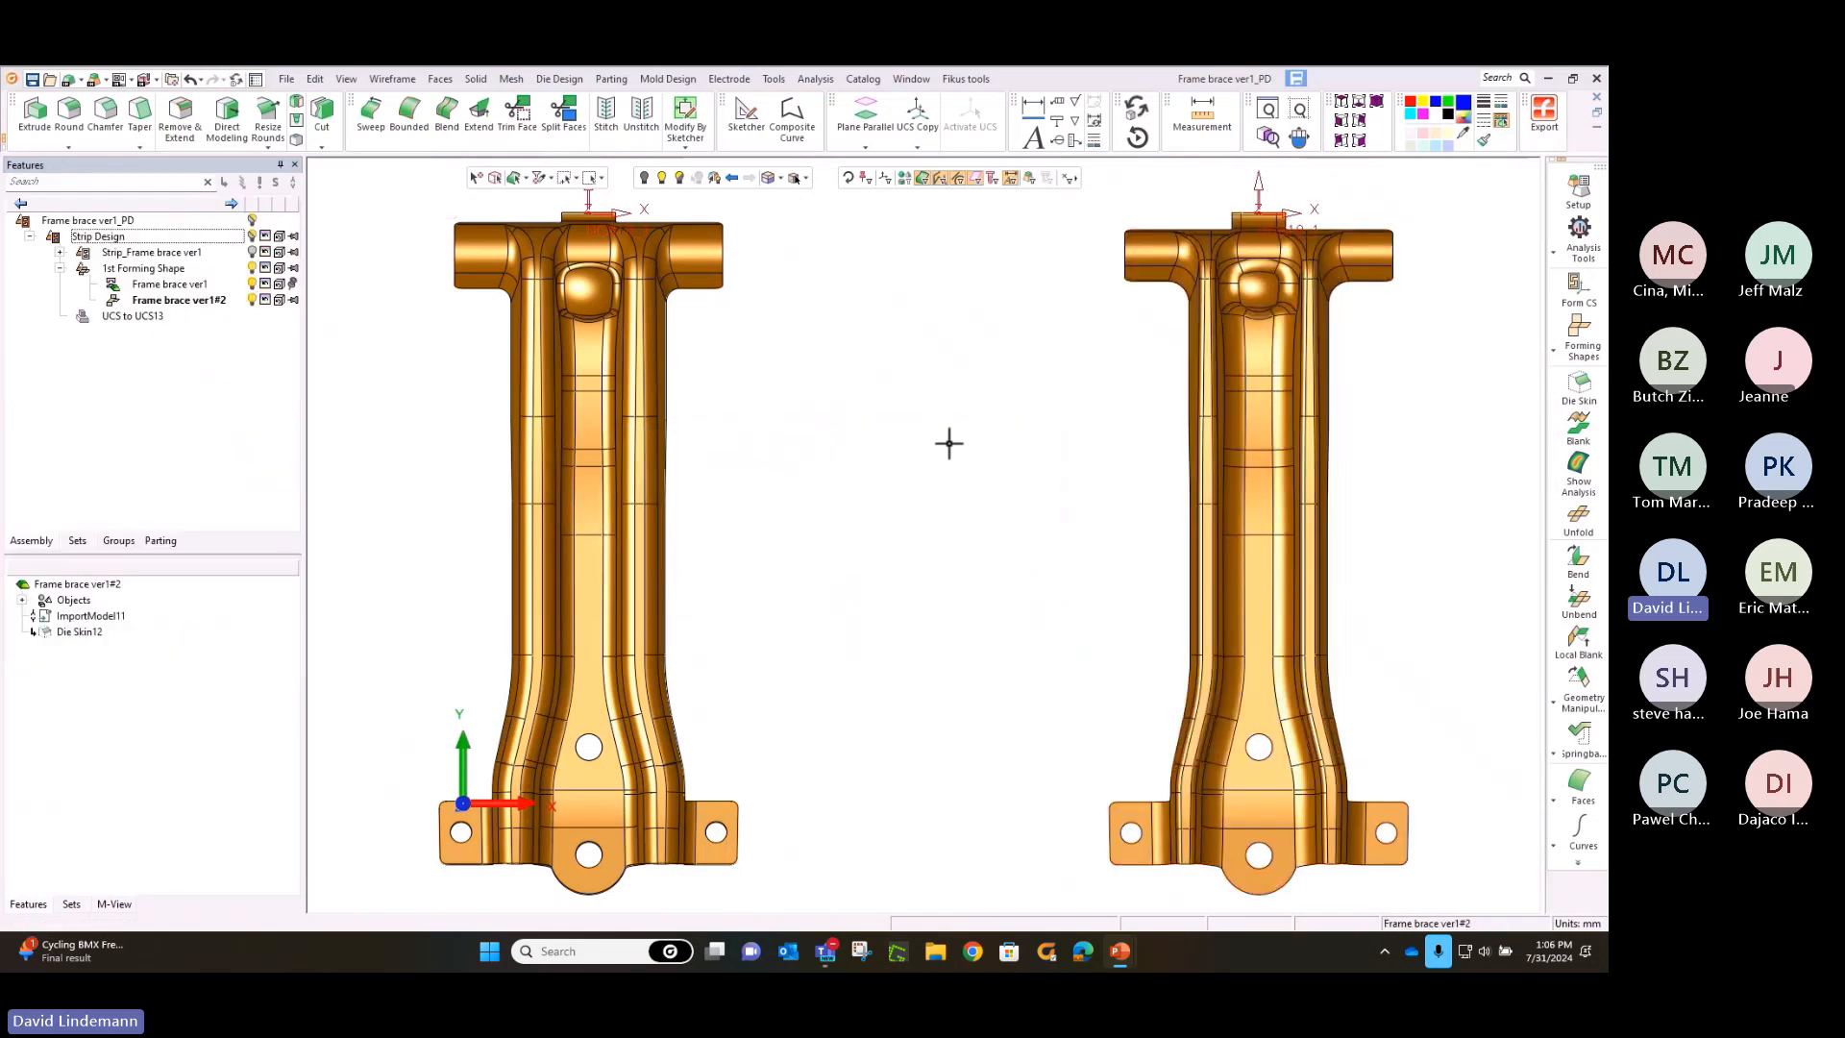
Set the strip layout material to HSLA 250 in the die setup
left_click(1577, 213)
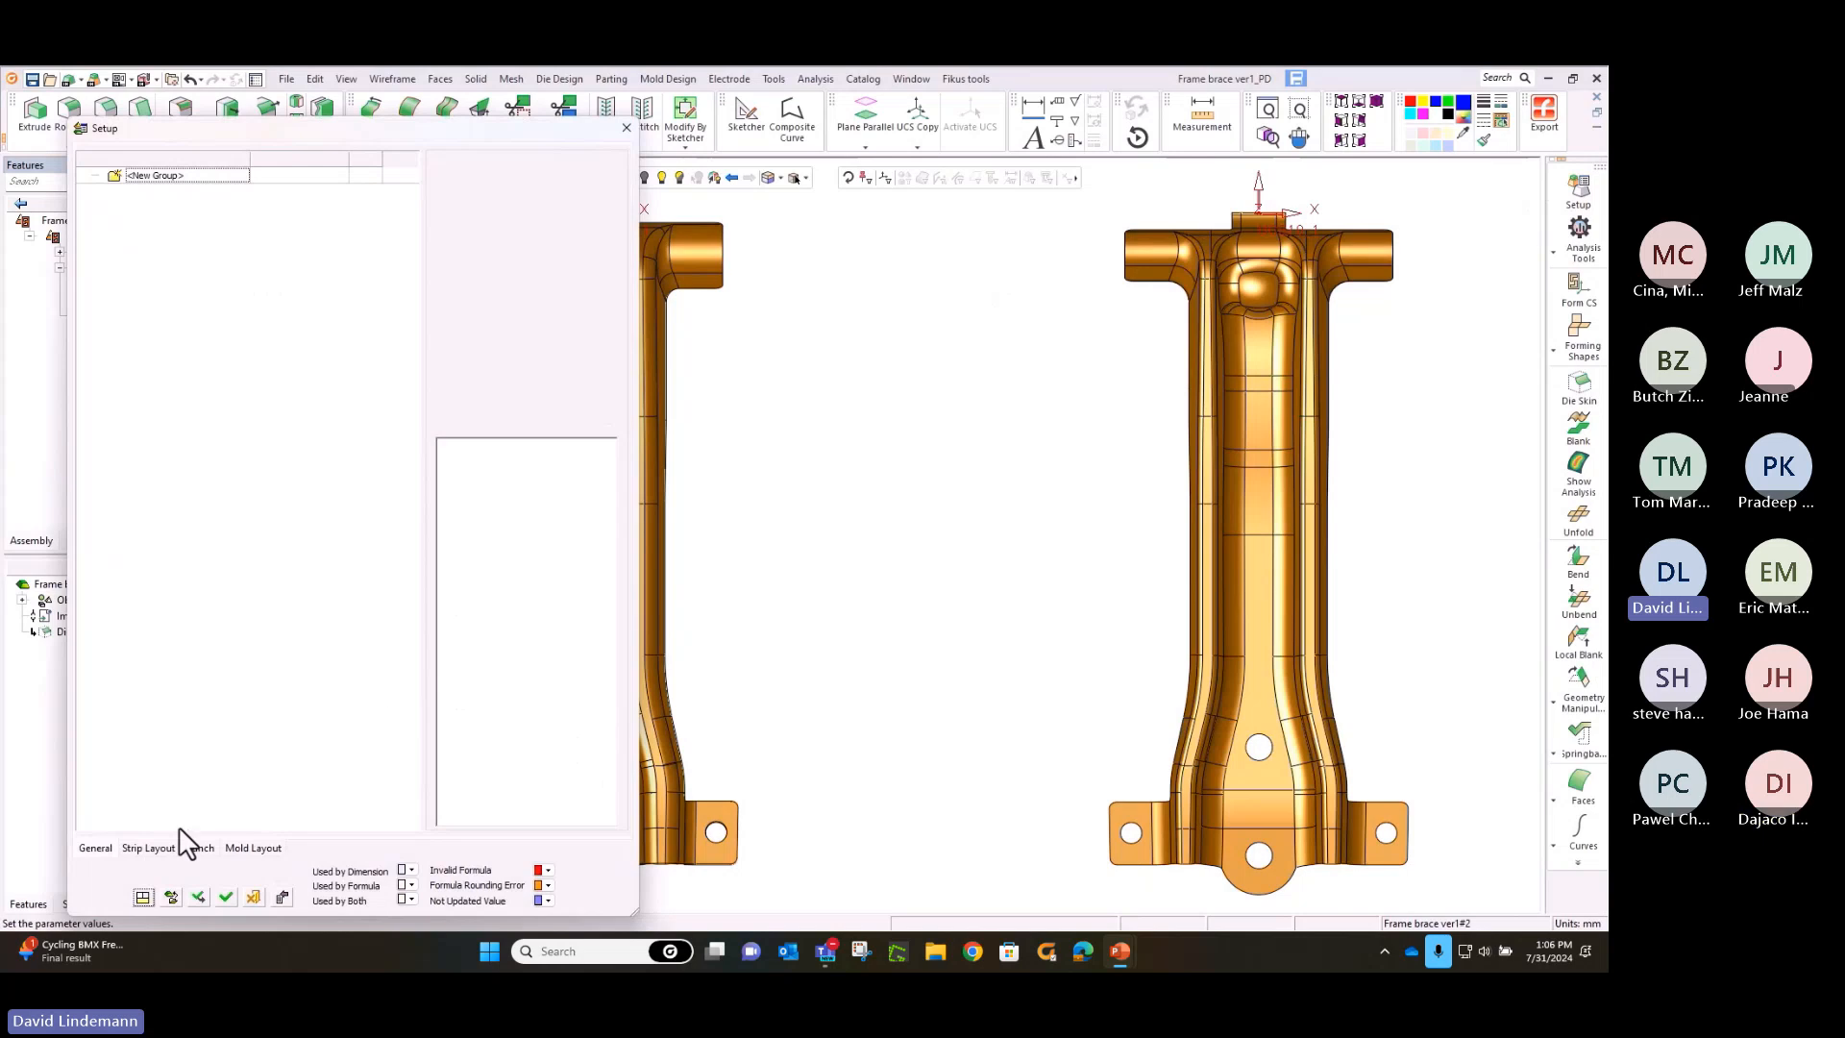
left_click(154, 848)
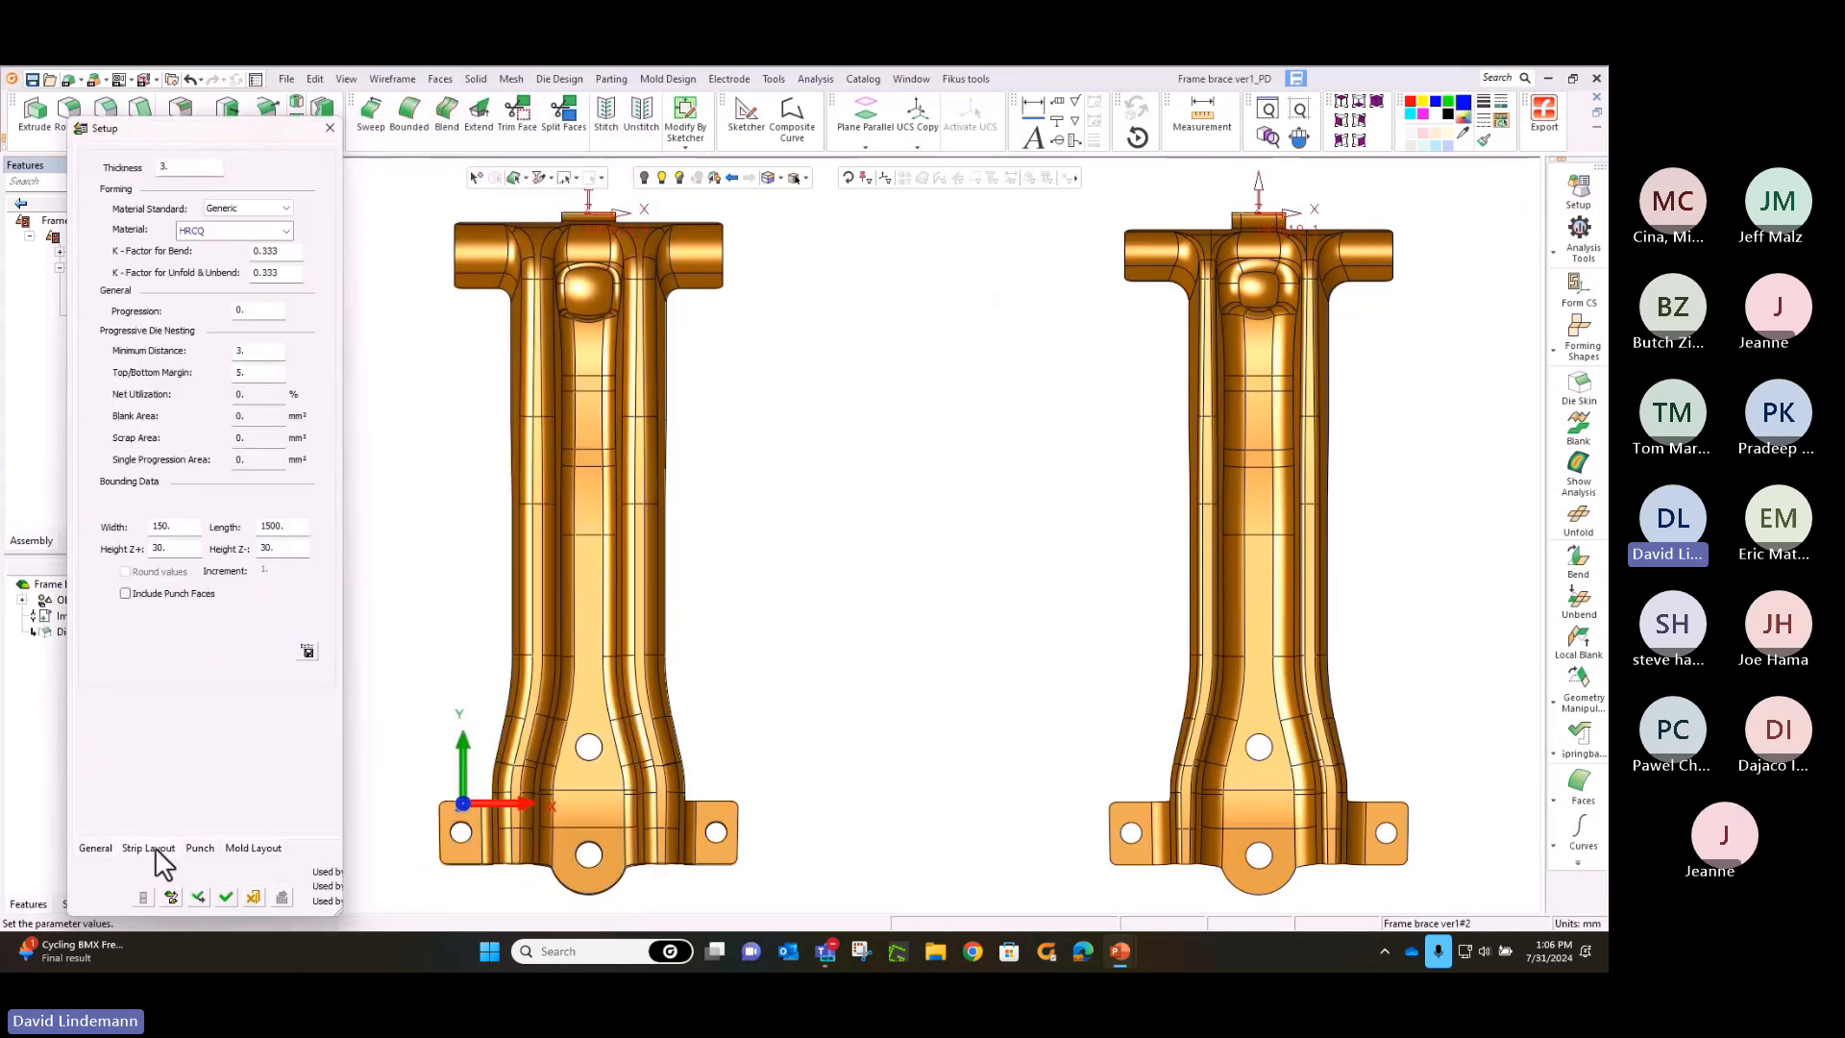
left_click(287, 232)
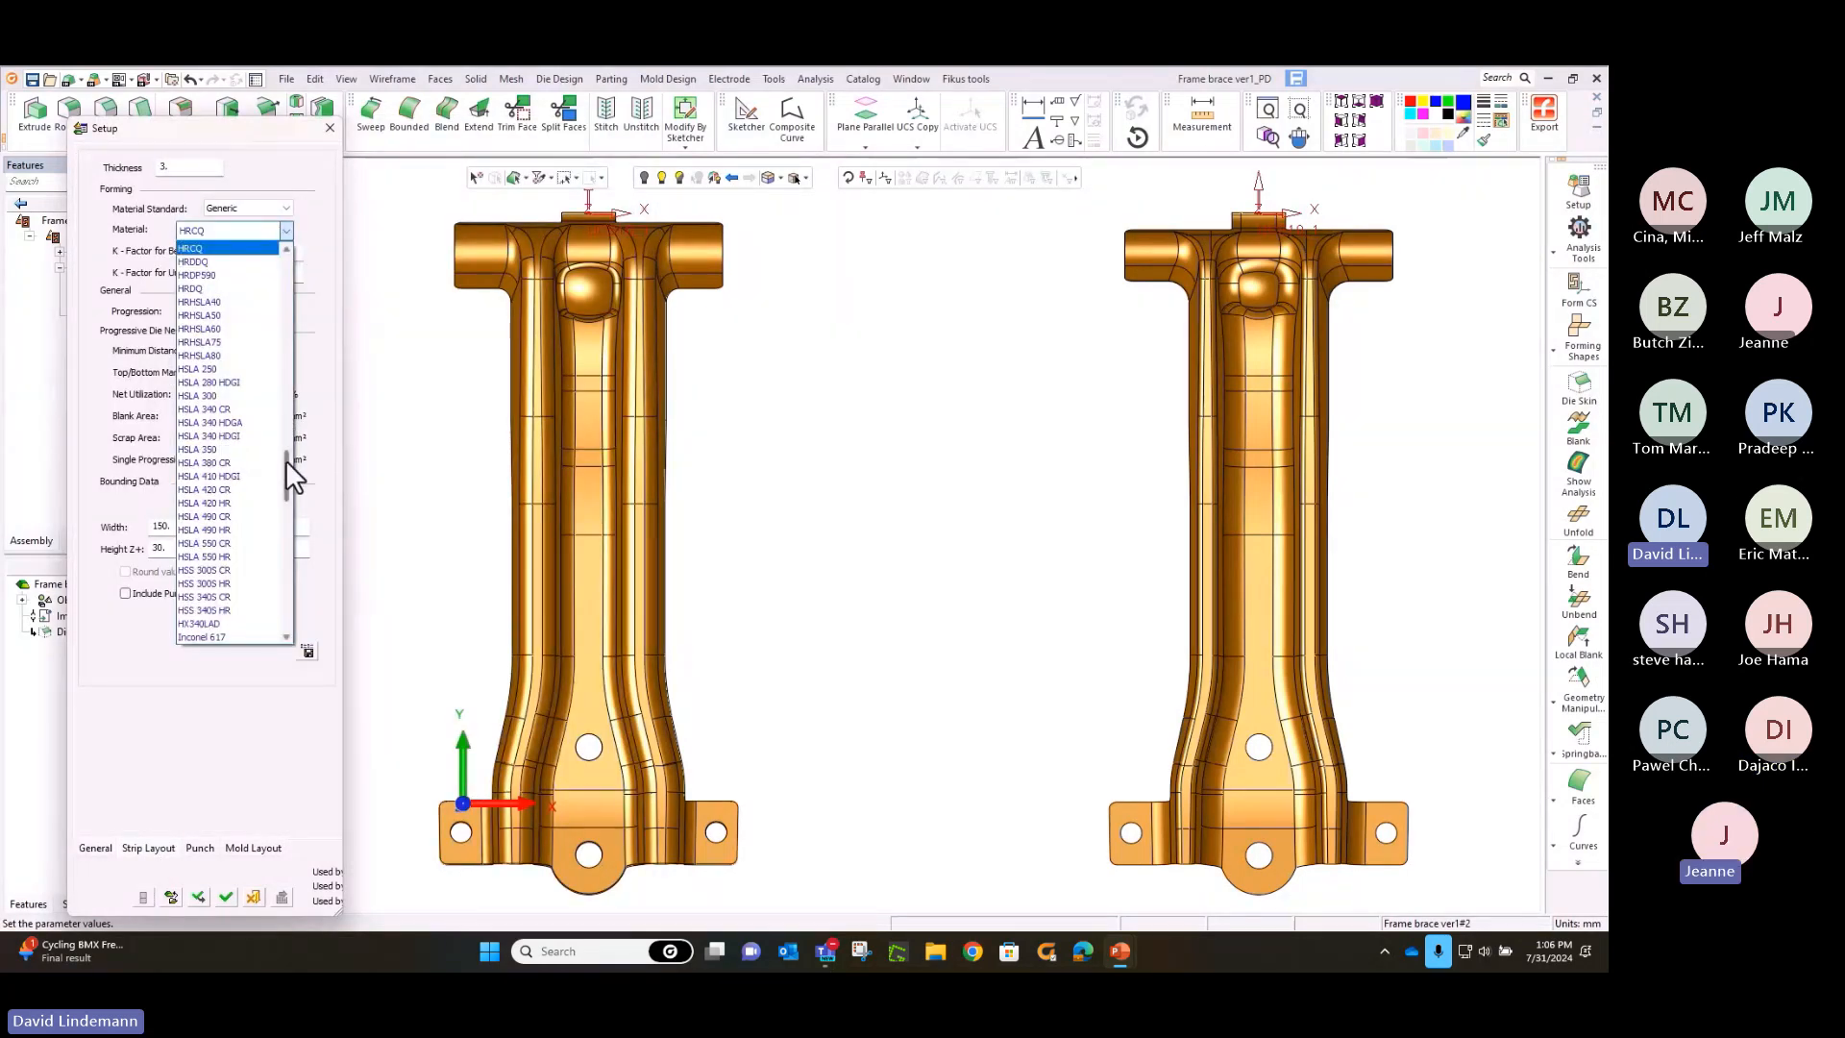
mouse_move(290, 448)
left_mouse_down()
mouse_move(303, 281)
mouse_move(305, 470)
mouse_move(278, 575)
mouse_move(295, 383)
mouse_move(300, 469)
left_mouse_up()
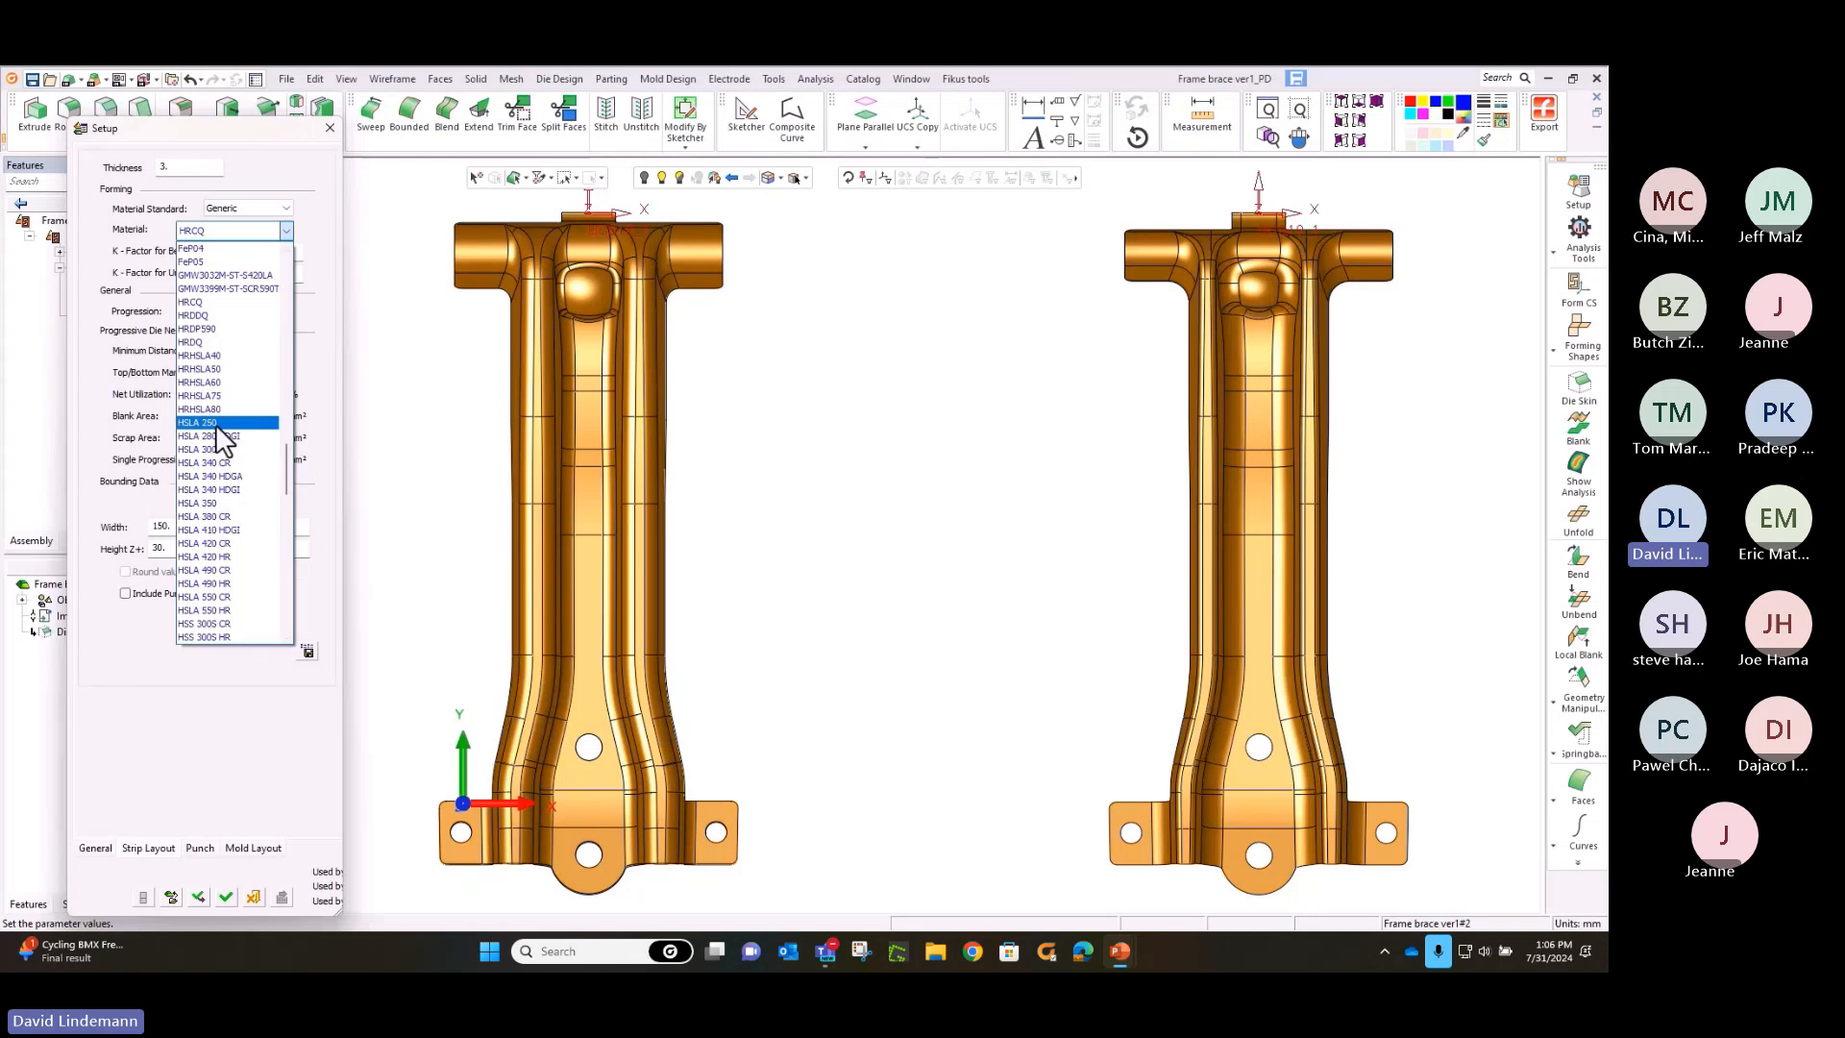
left_click(238, 471)
Show the punch reference picture and set the default offsets to 0.25 for die shoes and 0.03 for matrixes
left_click(199, 847)
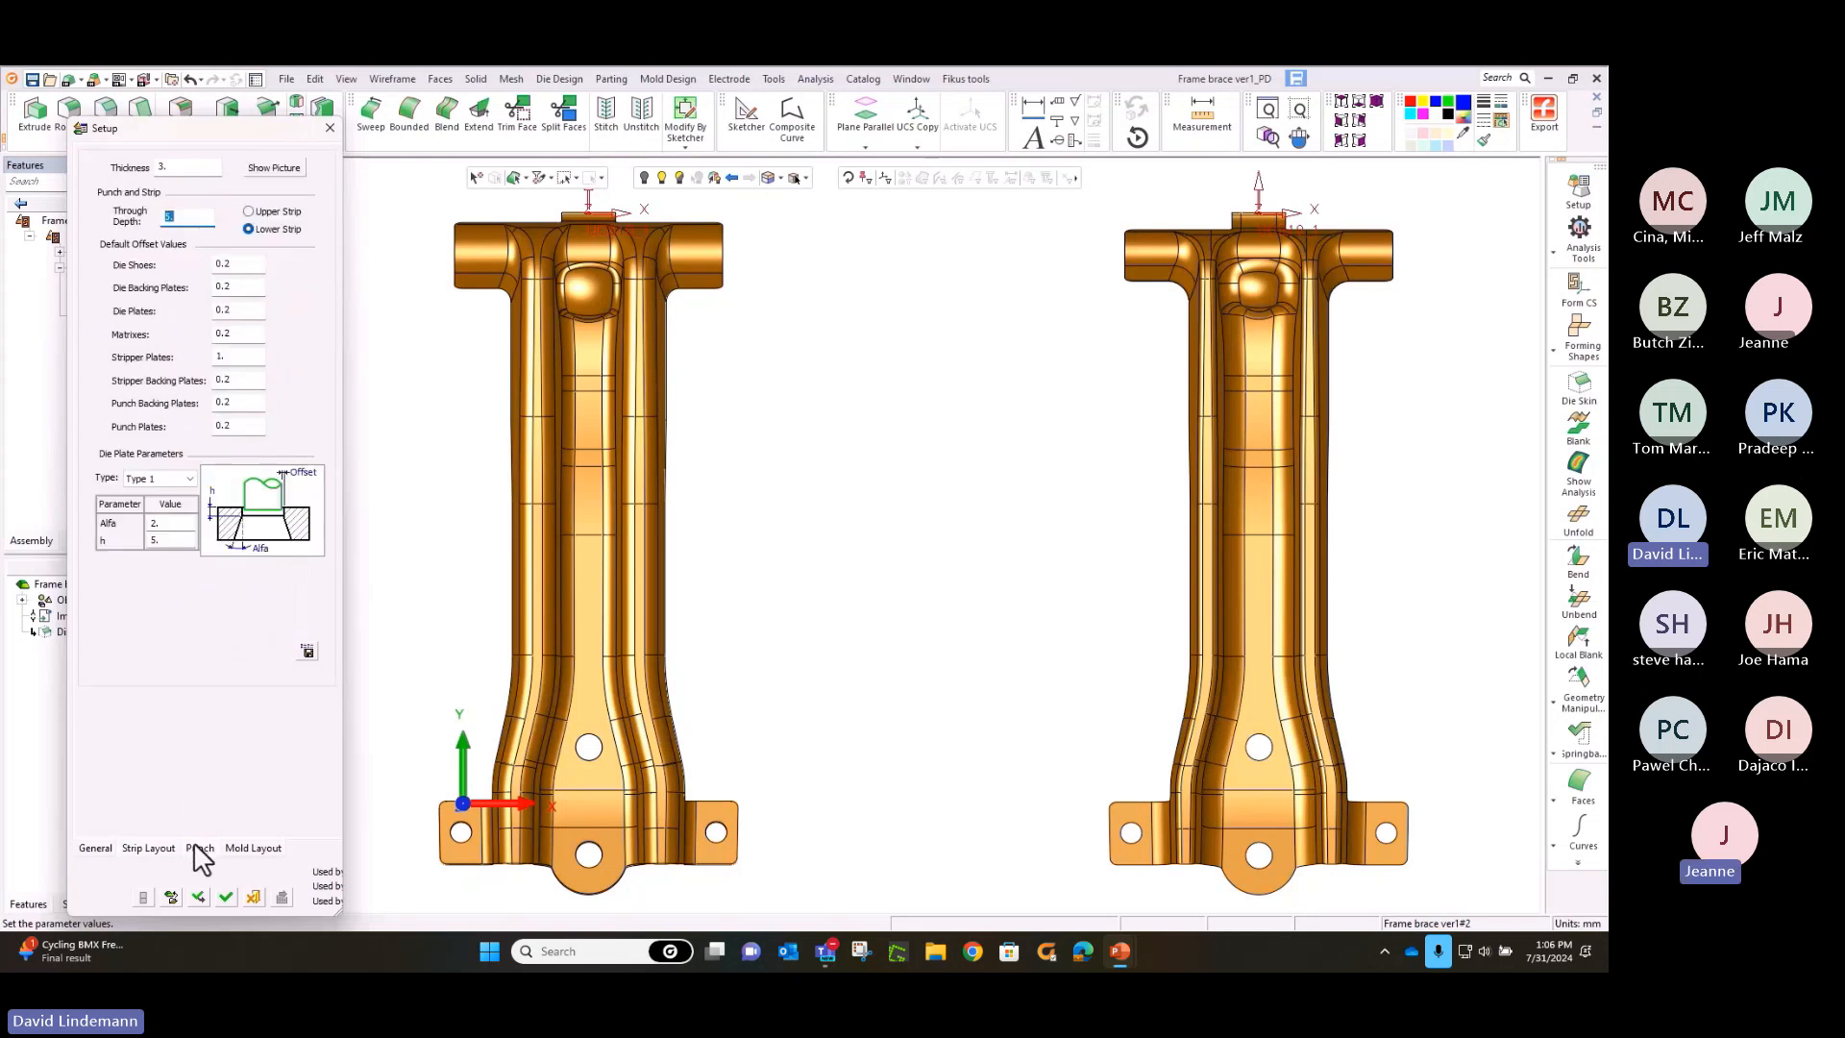
left_click(291, 171)
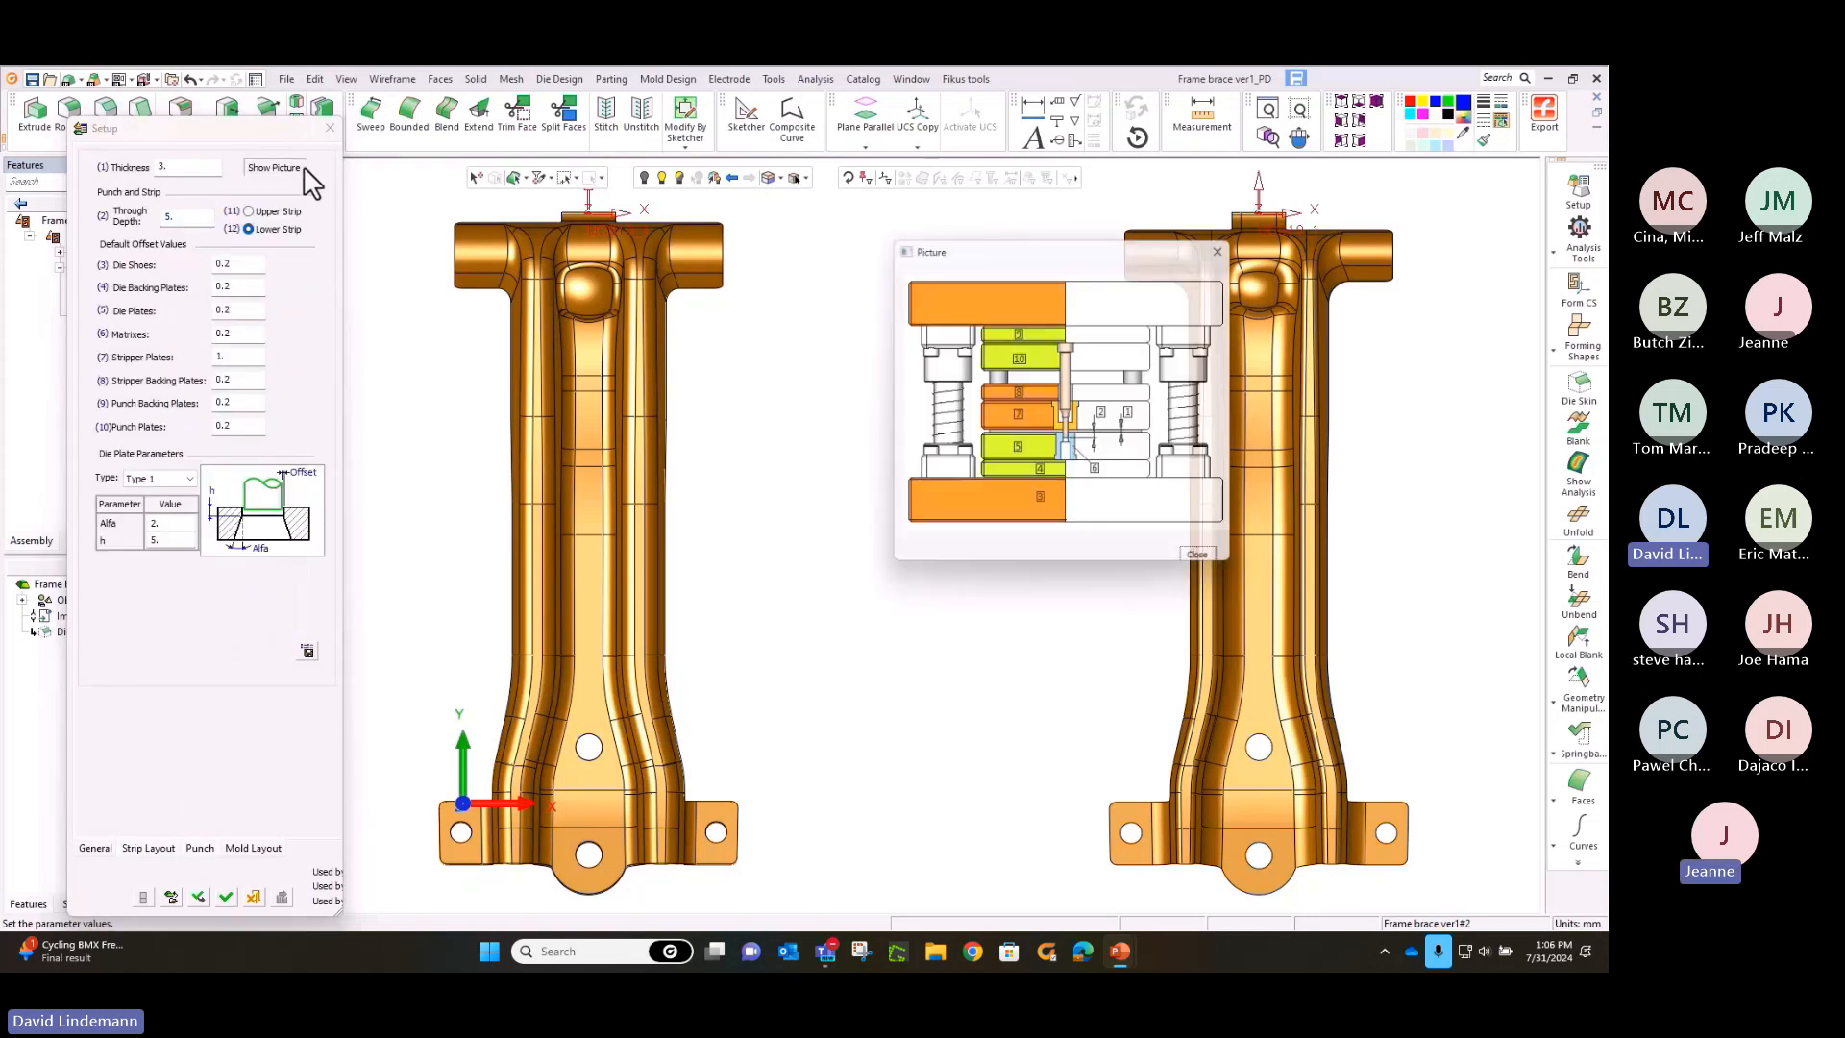
left_click(234, 267)
left_click_drag(235, 267, 217, 262)
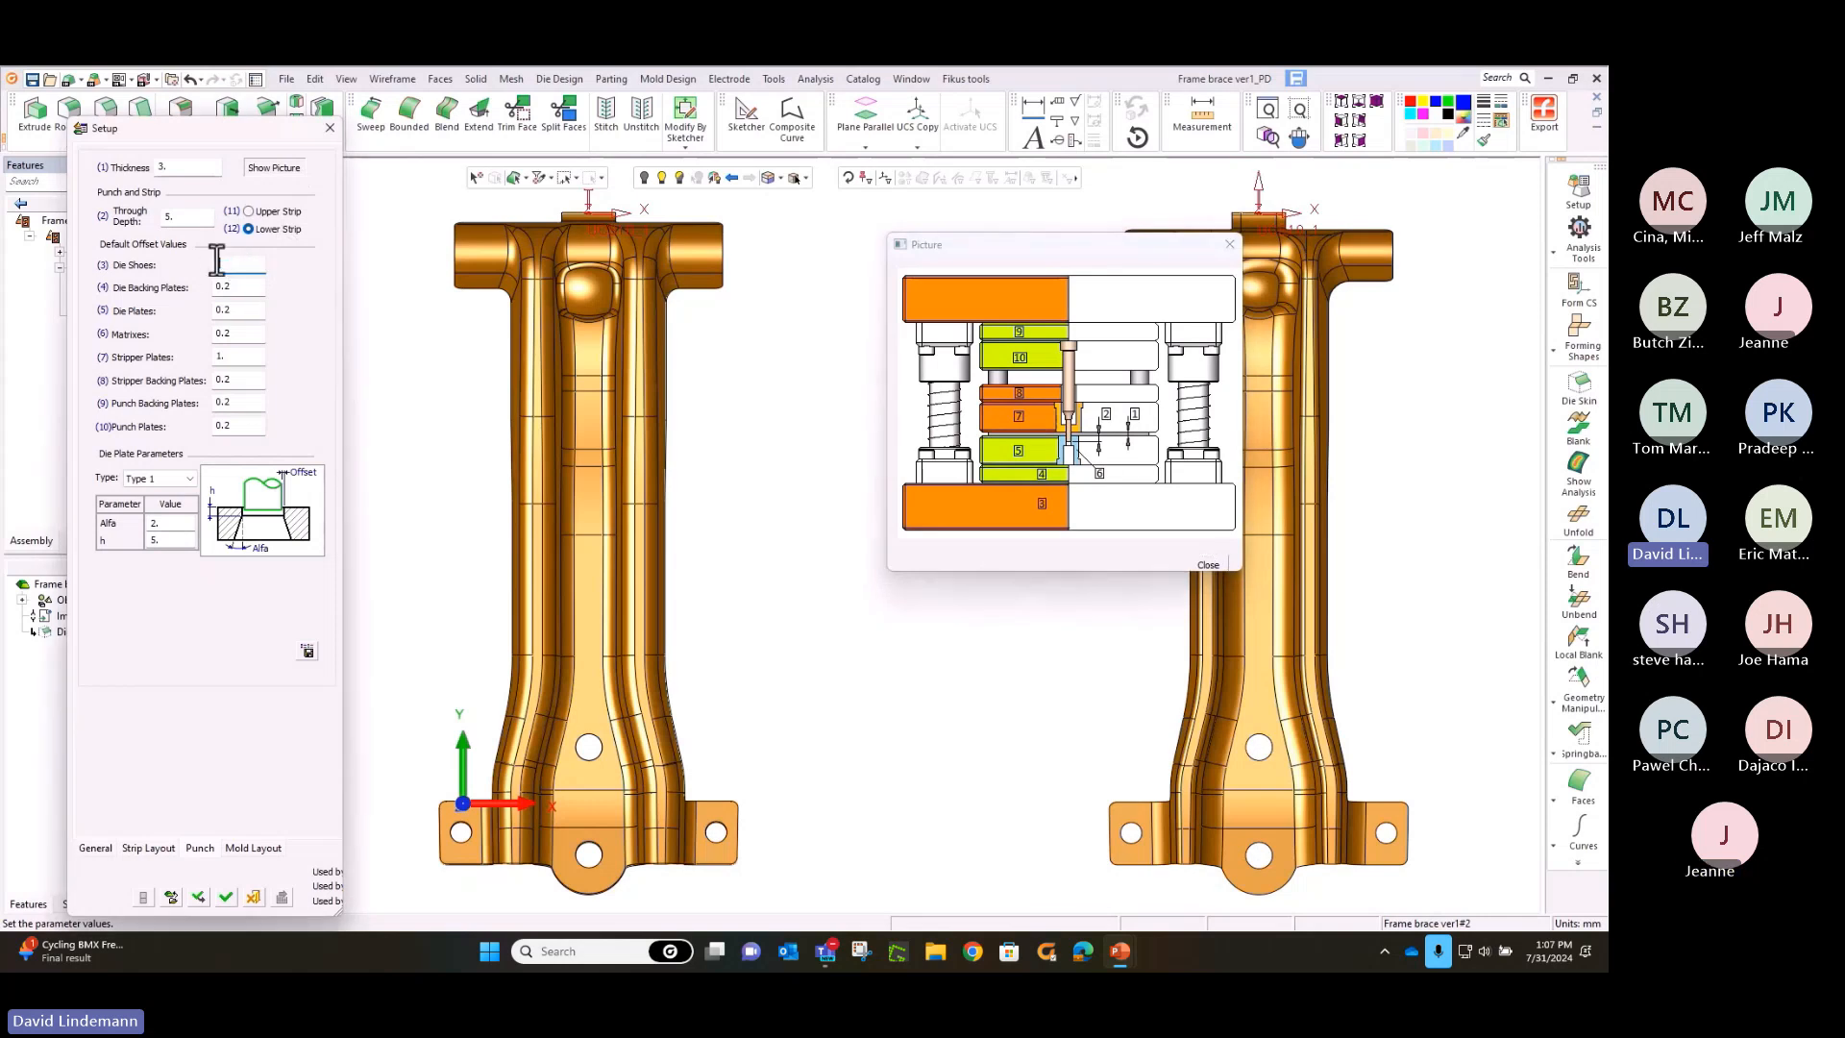
type(".25")
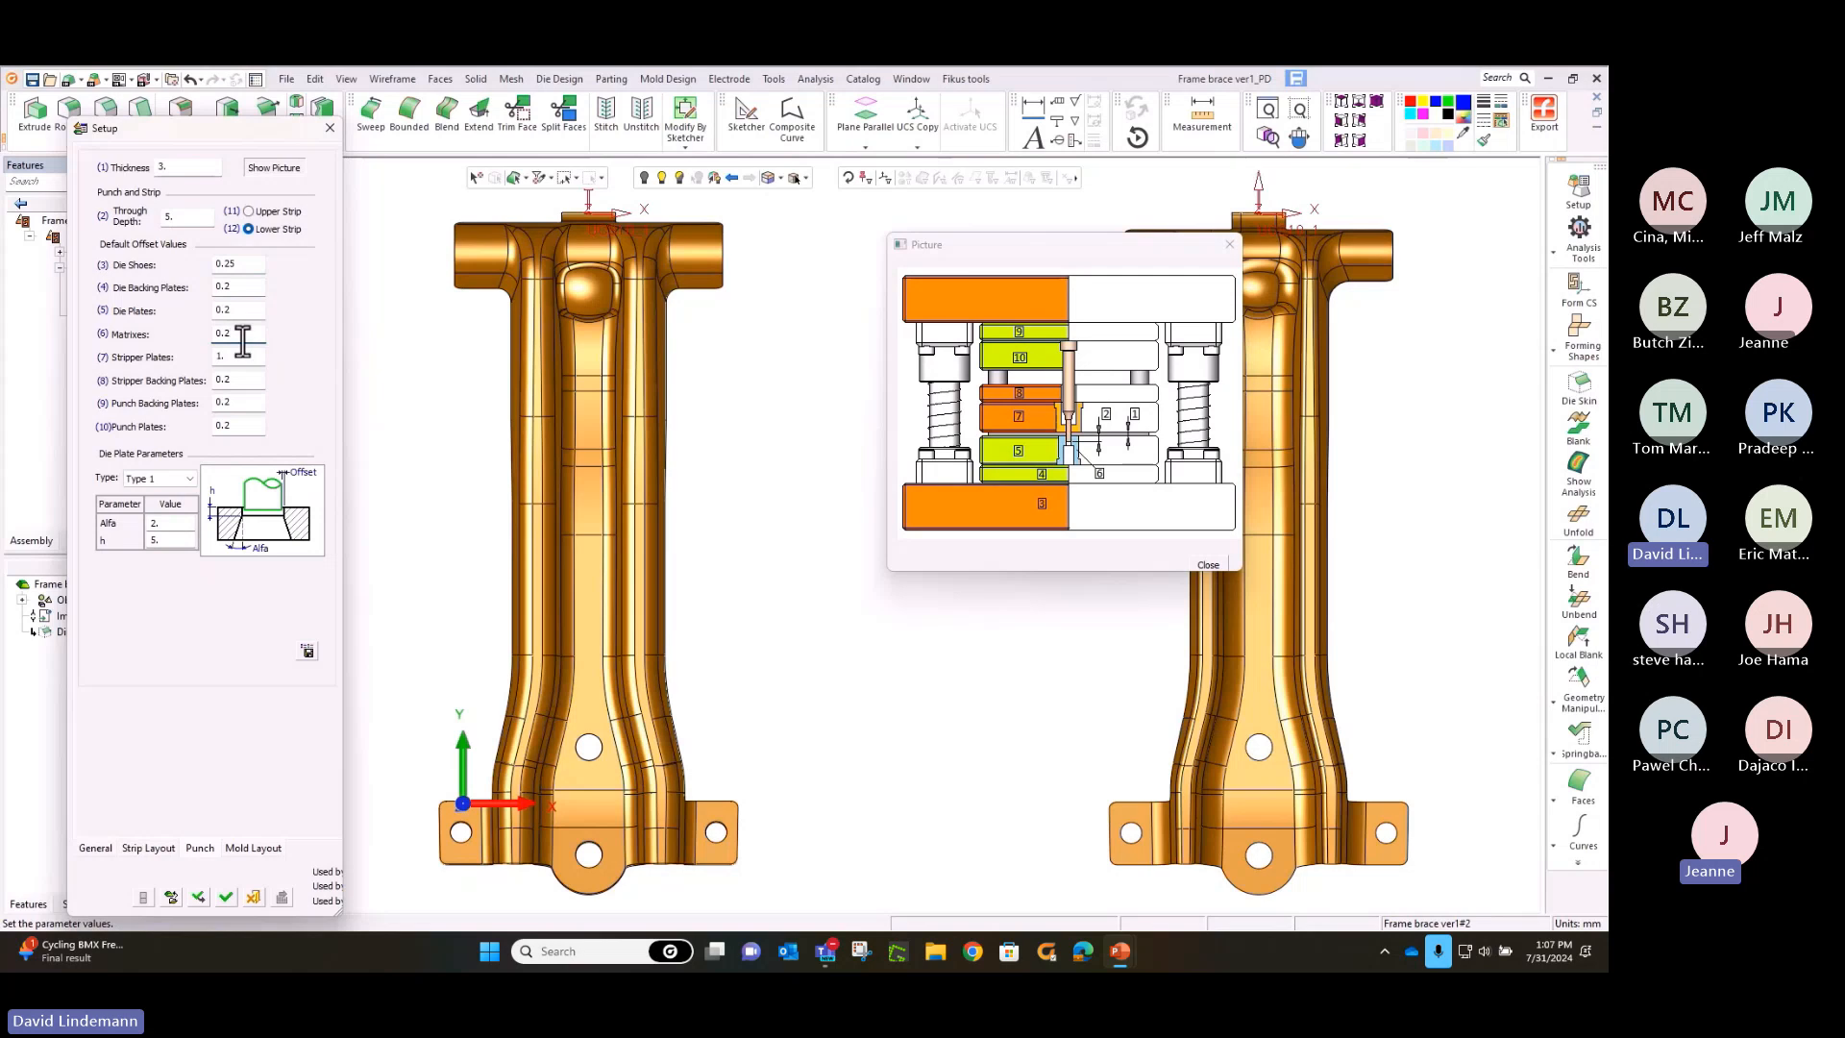
left_click_drag(236, 334, 187, 347)
type(".03")
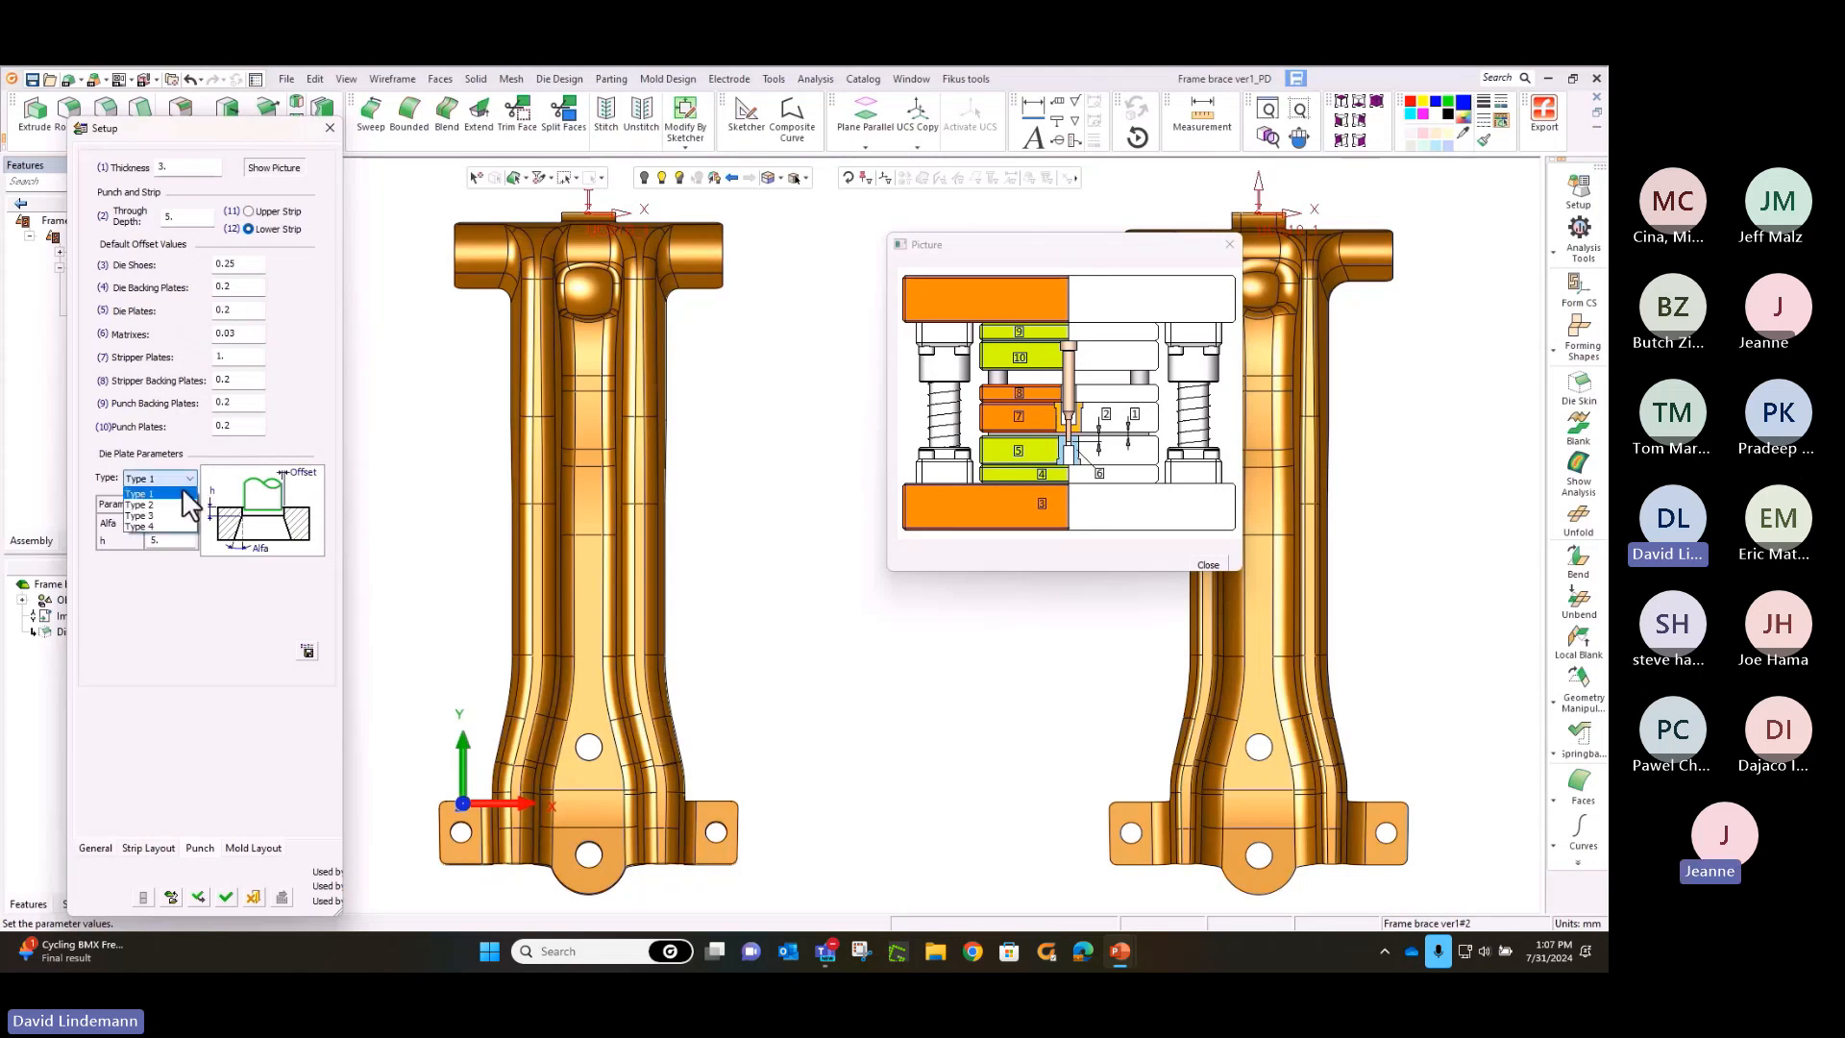
Compare the die plate types, choose Type 1 with an Alfa of 1, and accept the setup
left_click(183, 502)
left_click(186, 480)
left_click(187, 516)
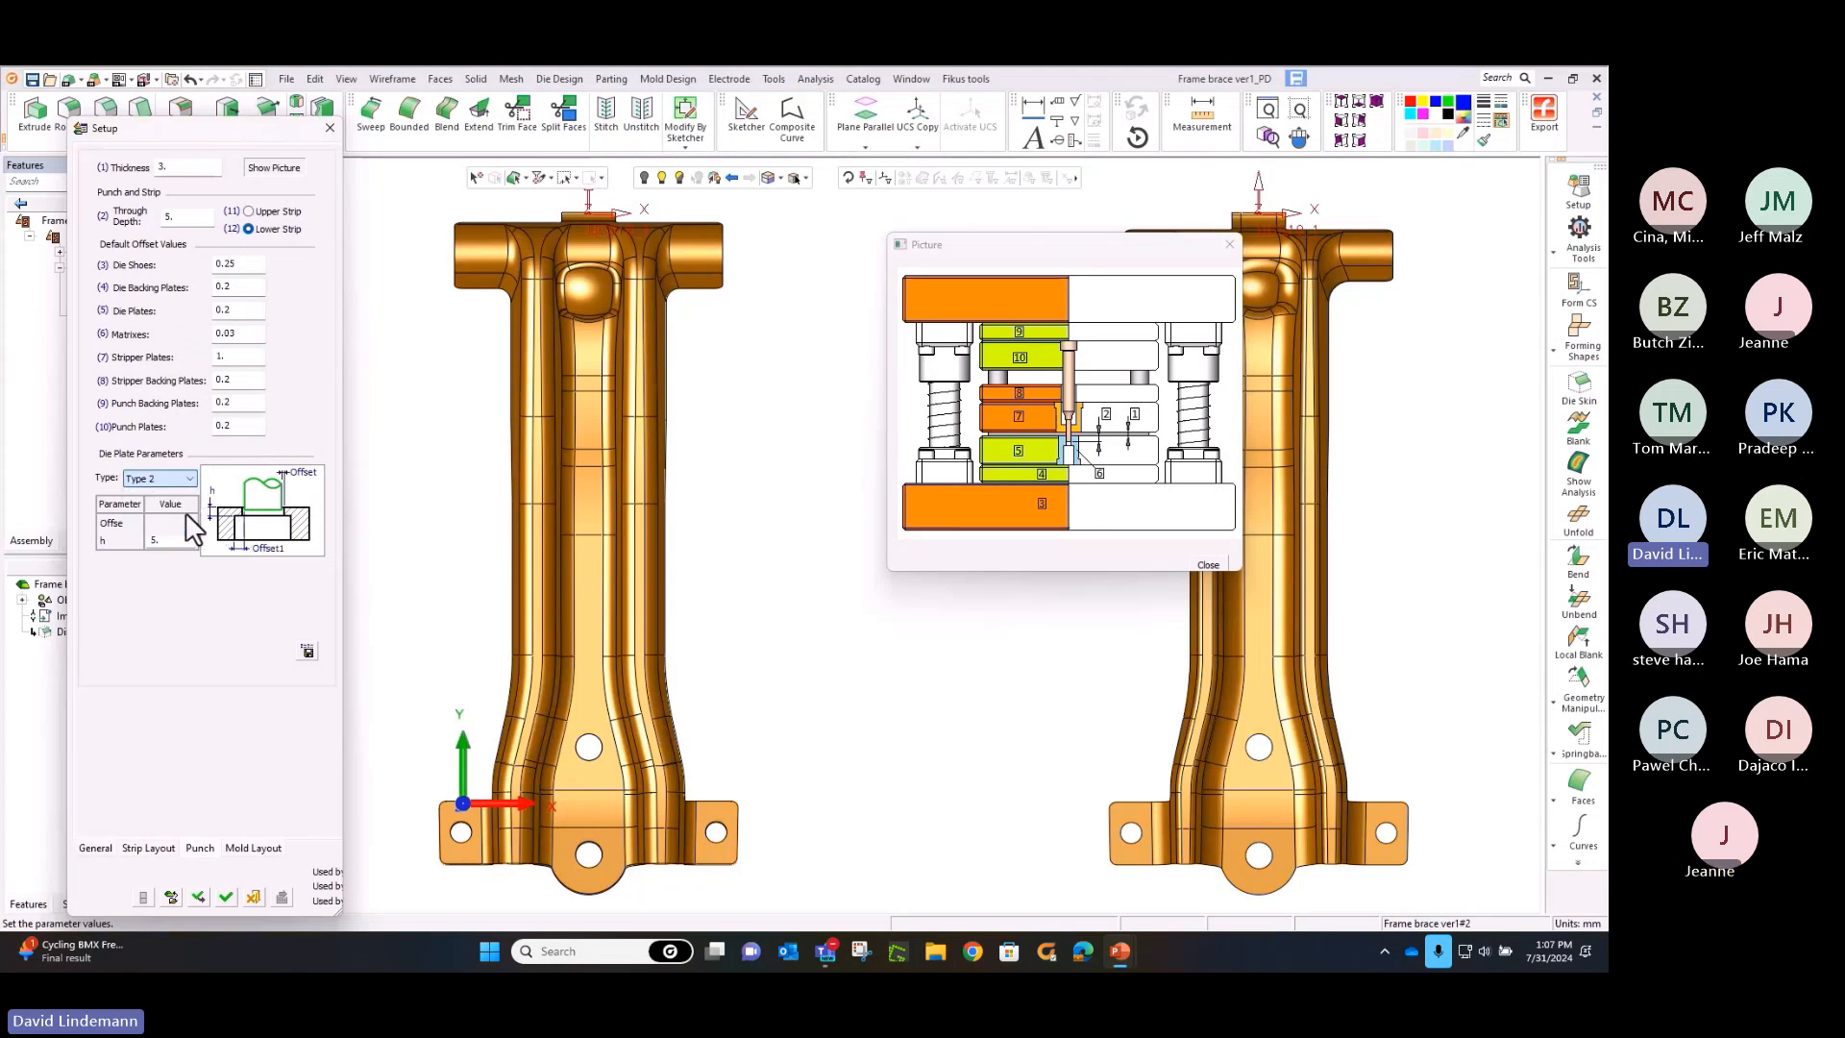
left_click(191, 479)
left_click(188, 527)
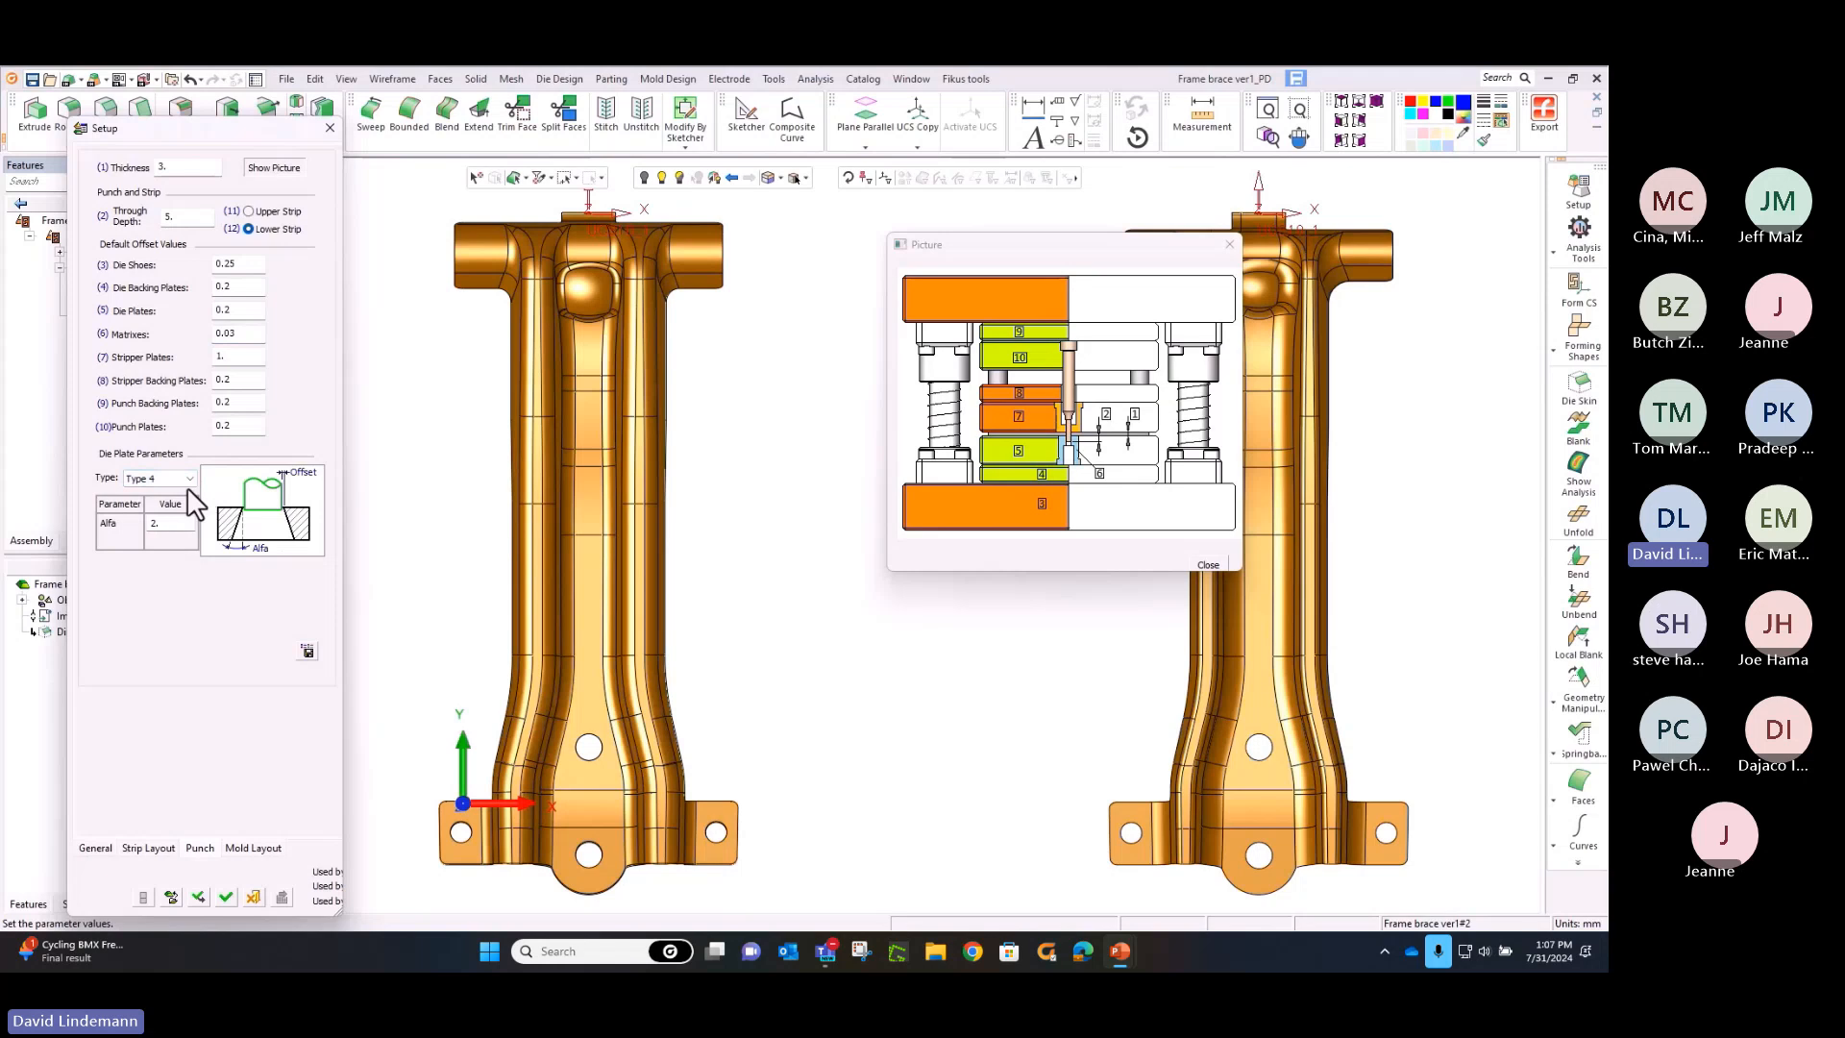
left_click(187, 494)
left_click(180, 522)
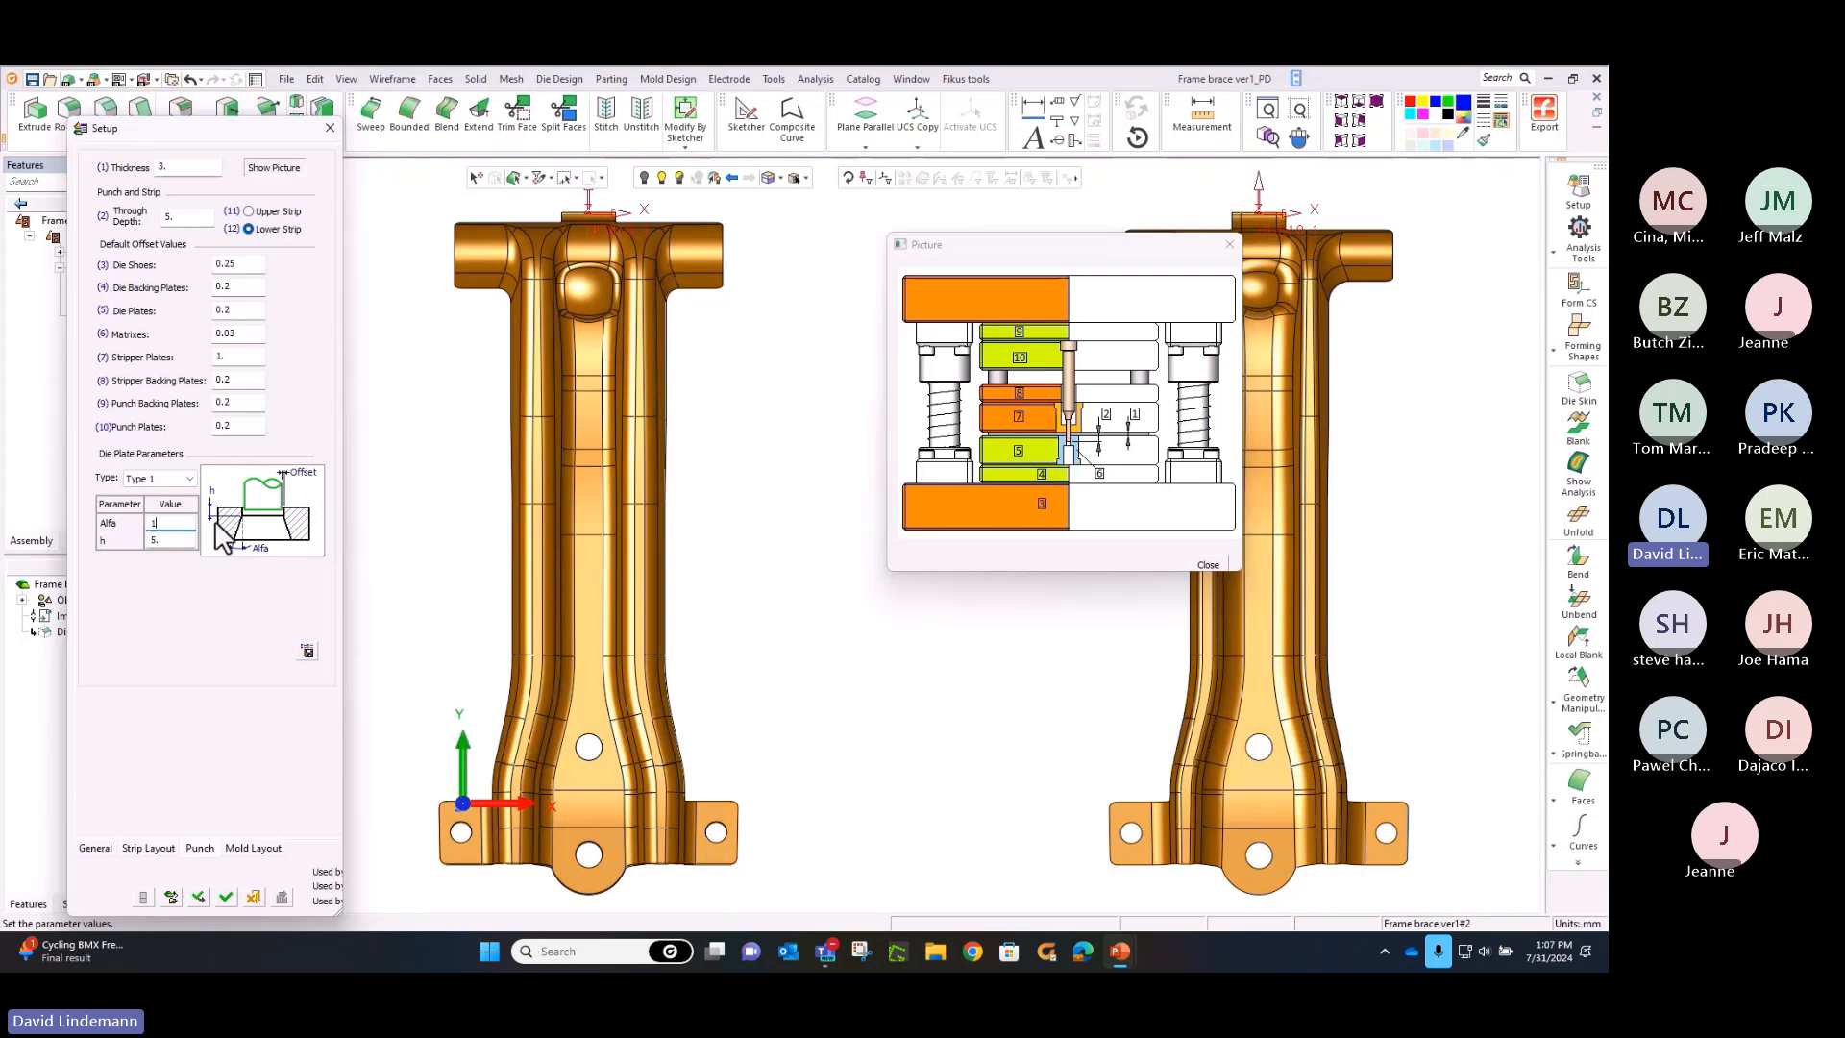
left_click(227, 895)
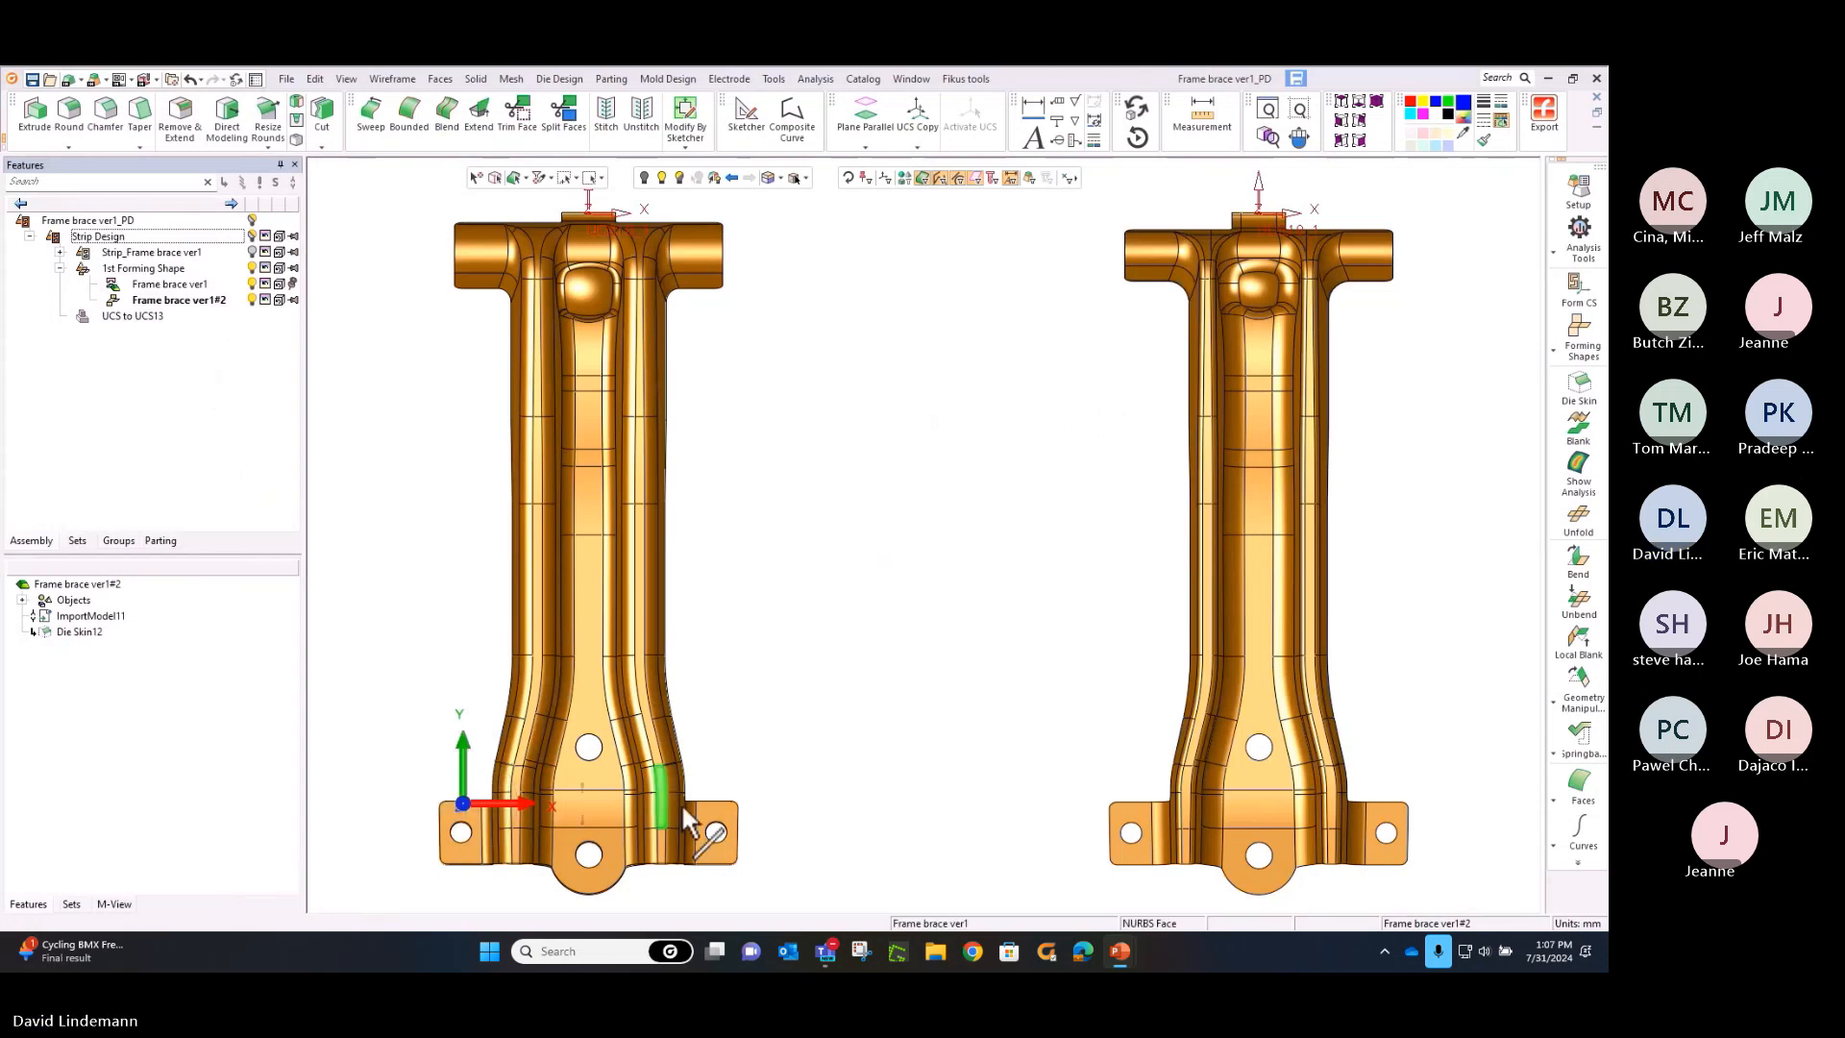
Create a blank as a new part from the copied brace's skin faces, using HSLA 250, 3 mm thickness, neutral fiber and normal accuracy
middle_click_drag(948, 494, 306, 465)
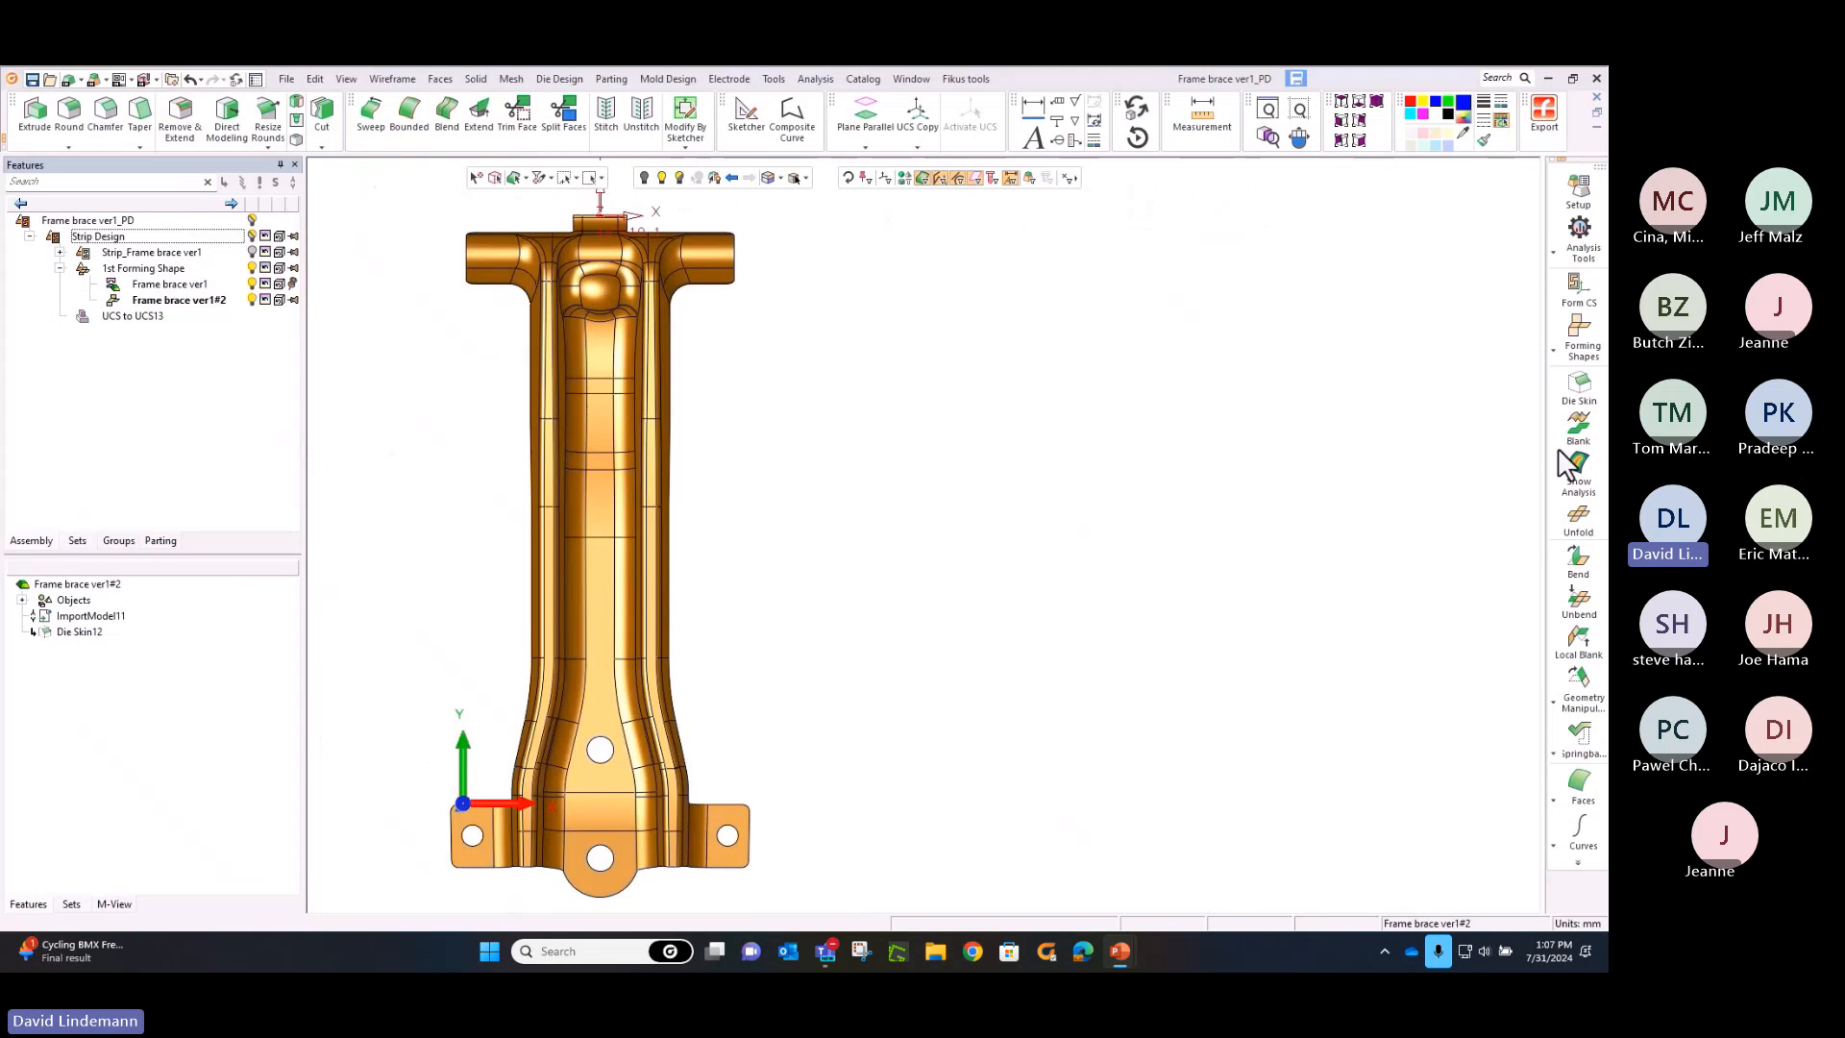
left_click(1578, 426)
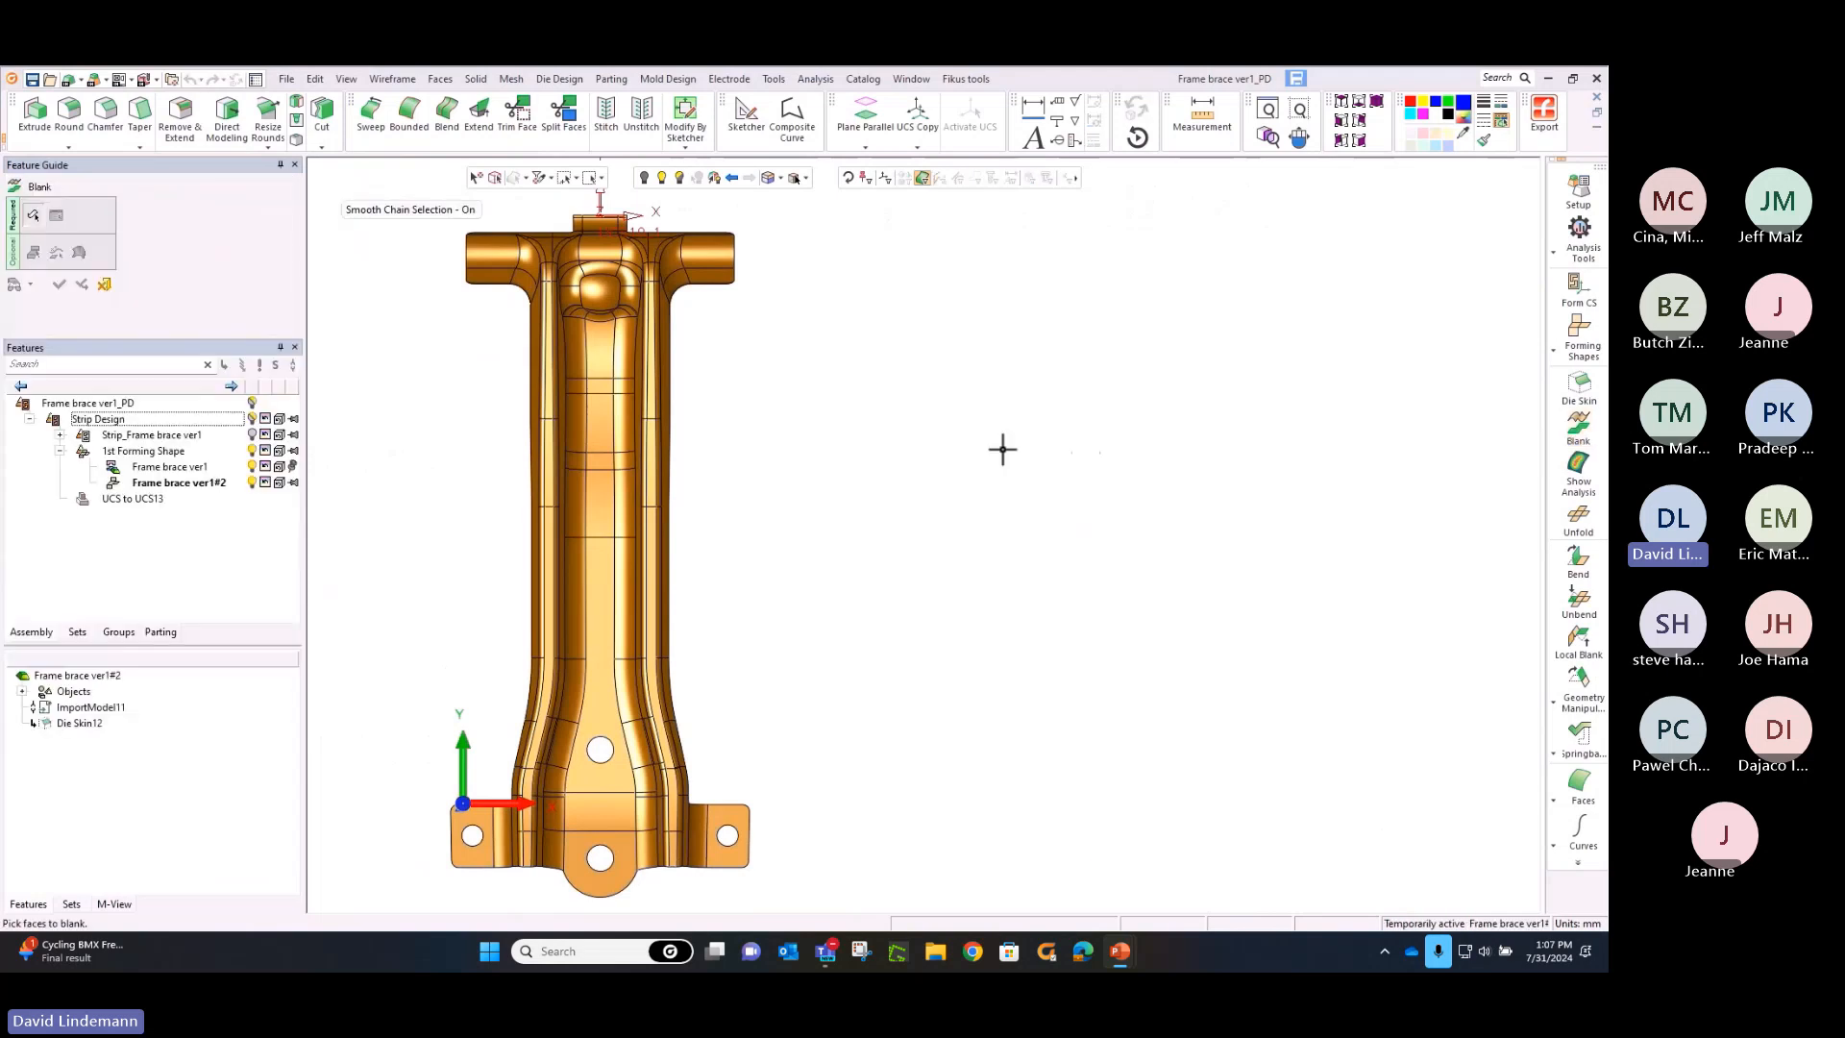
left_click(648, 427)
middle_click(786, 414)
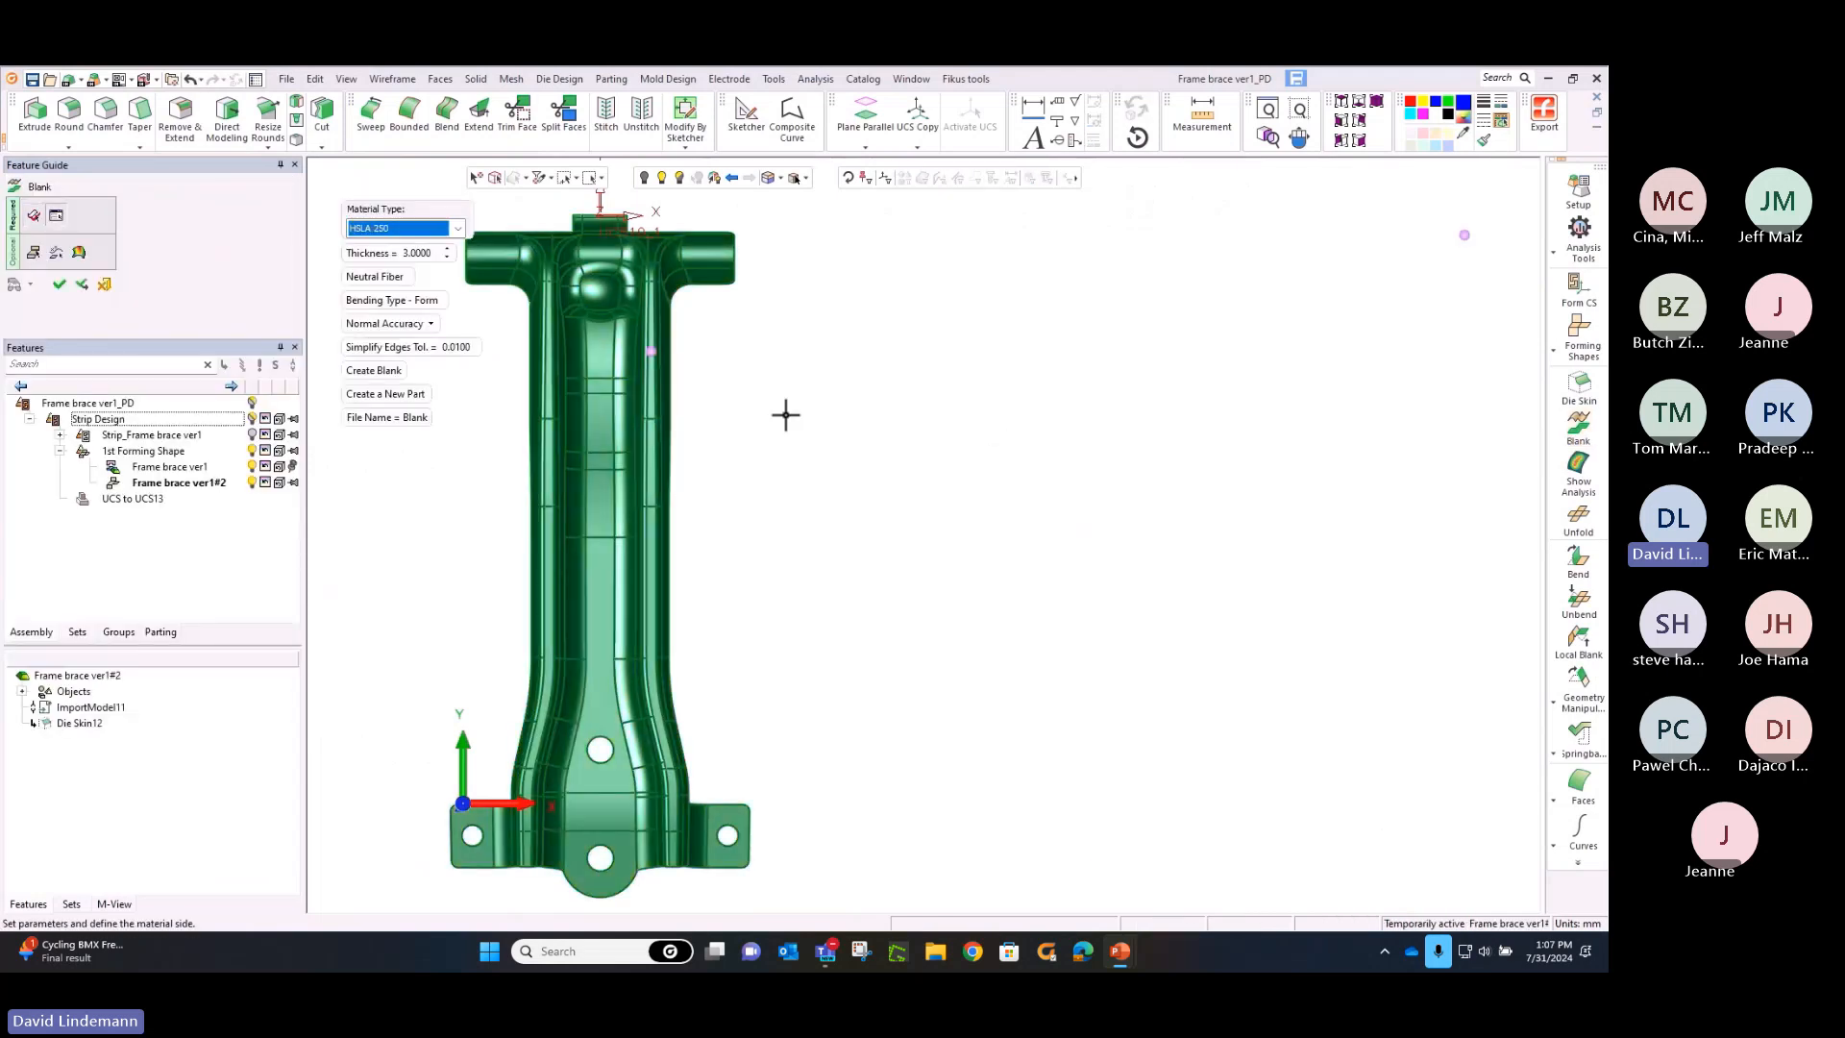
right_click(806, 428)
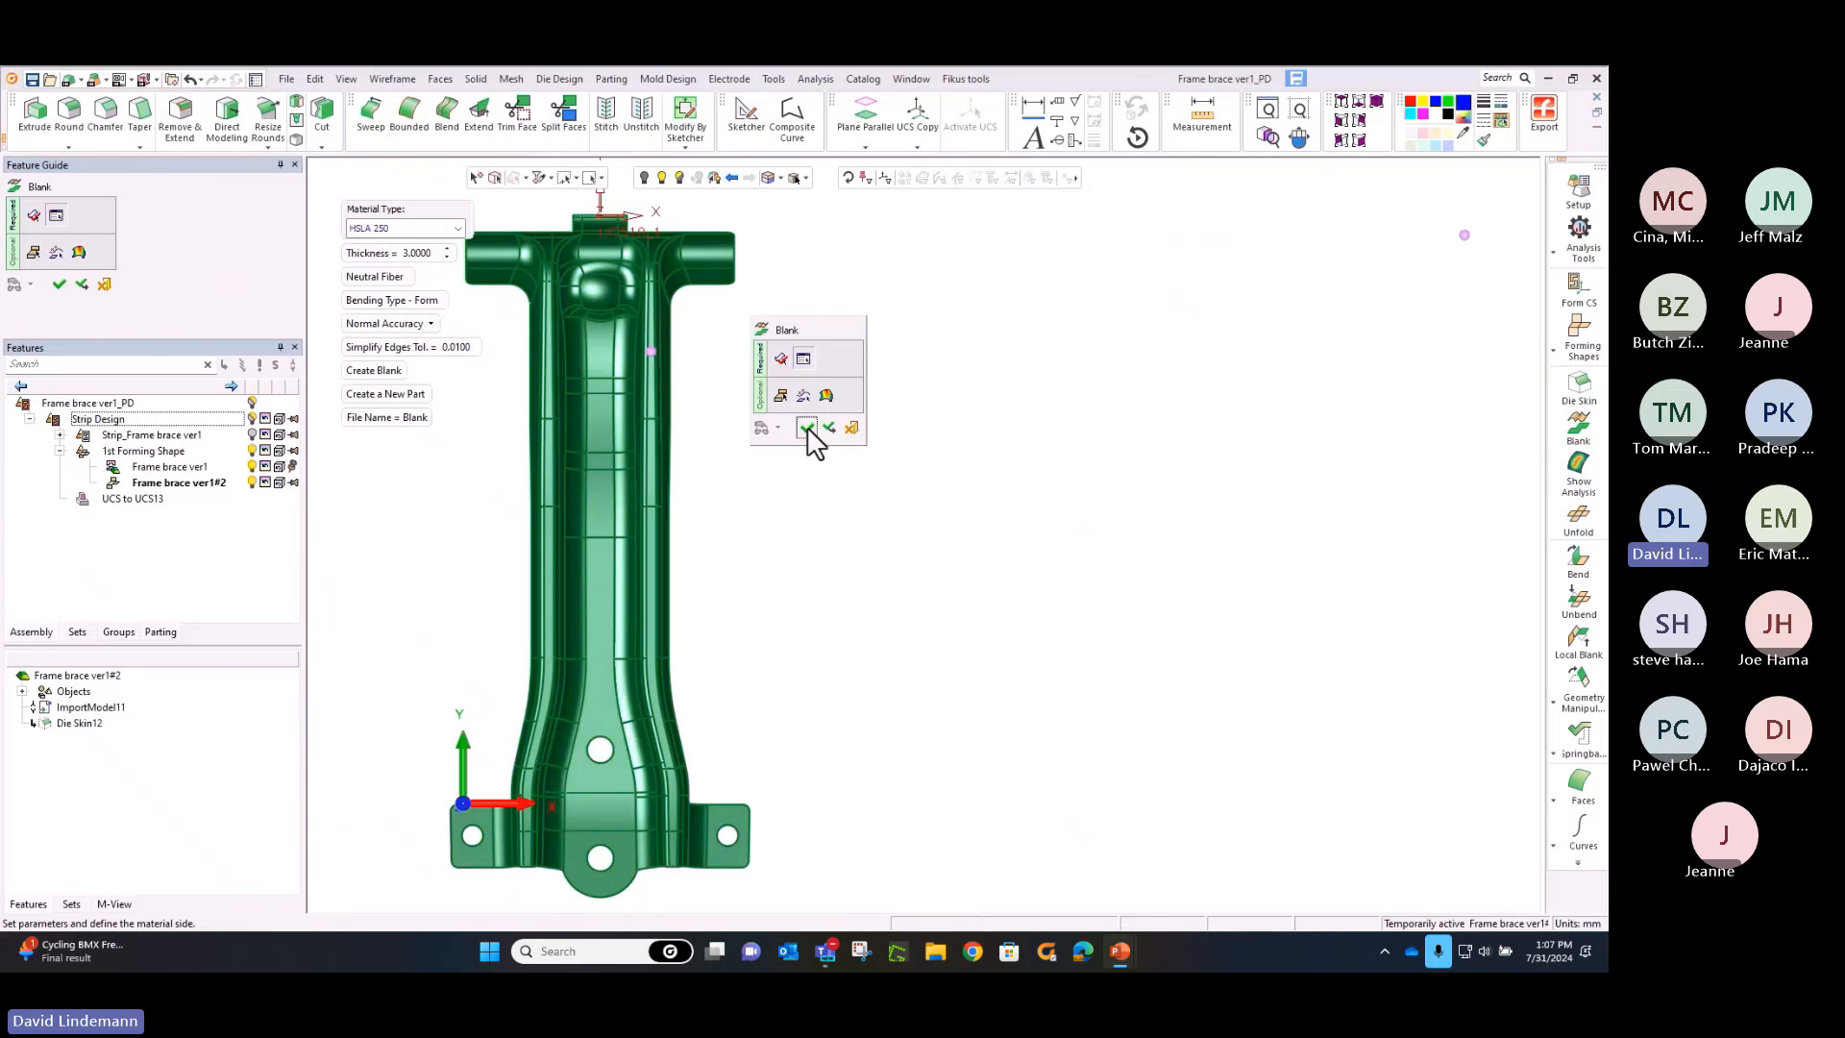
left_click(811, 431)
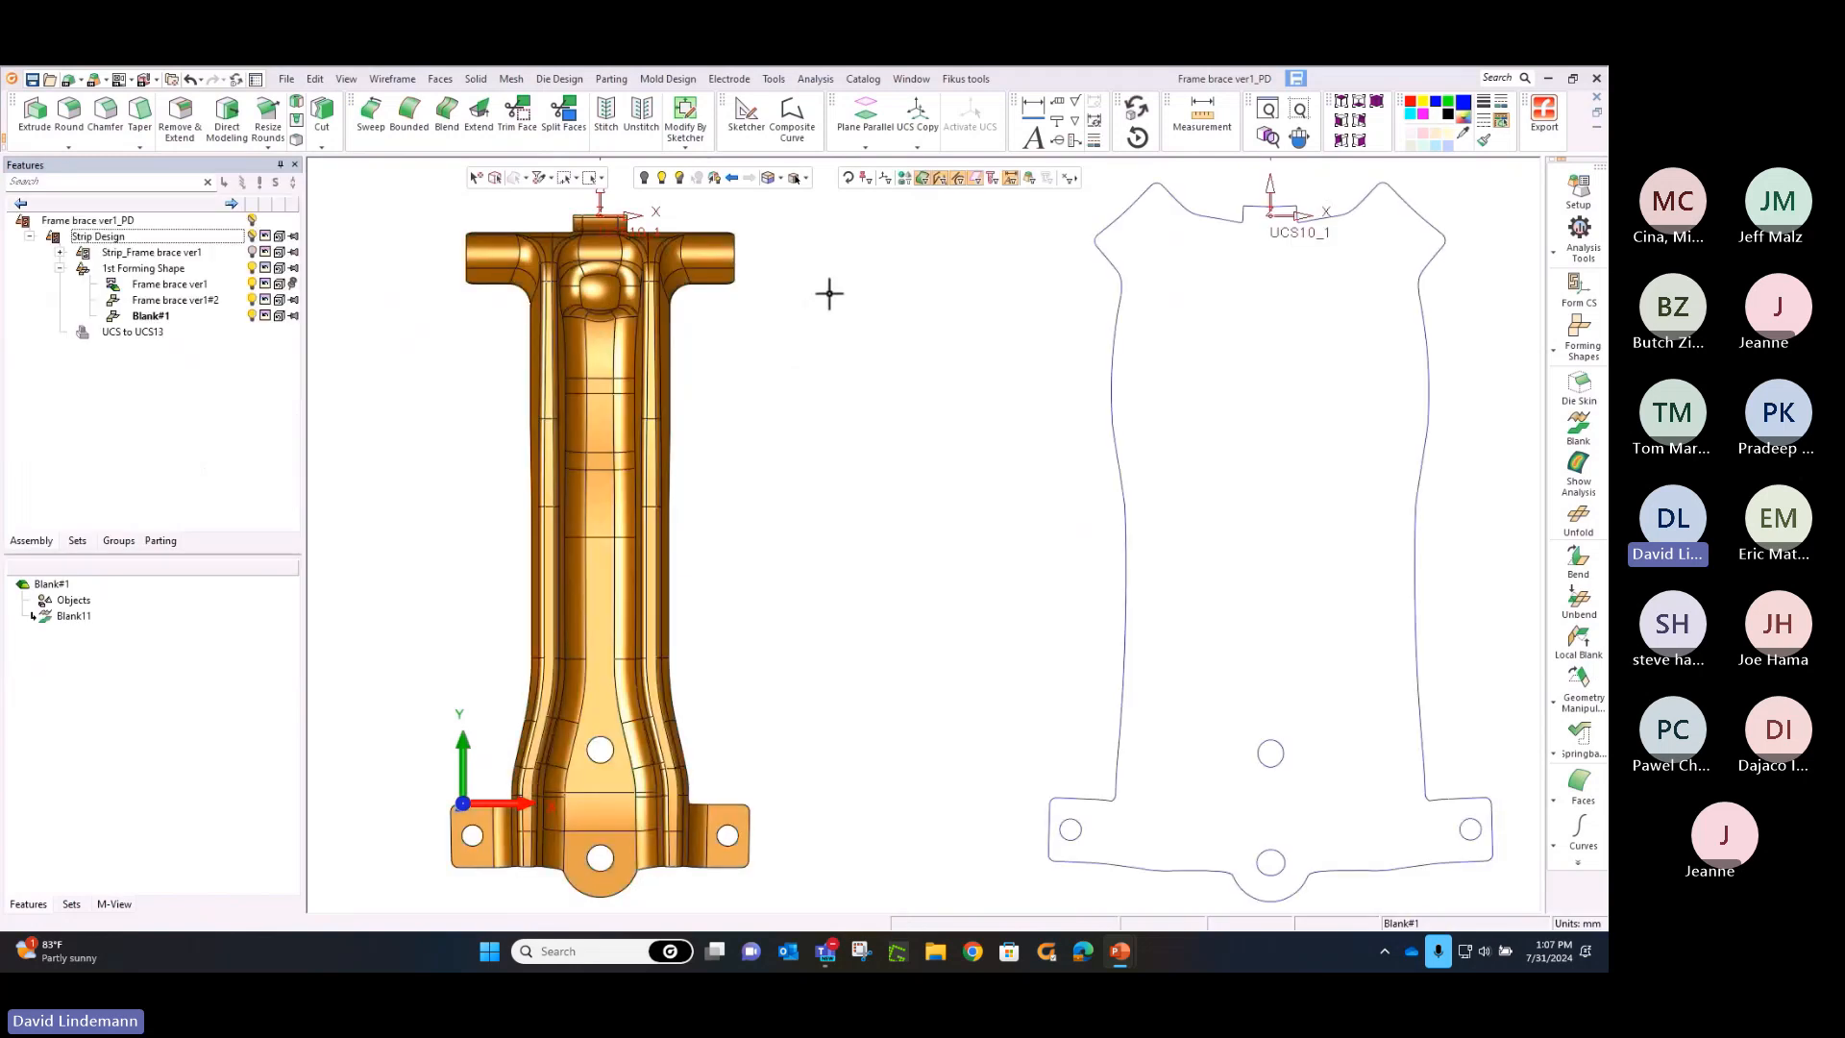
scroll(885, 408, "down", 5)
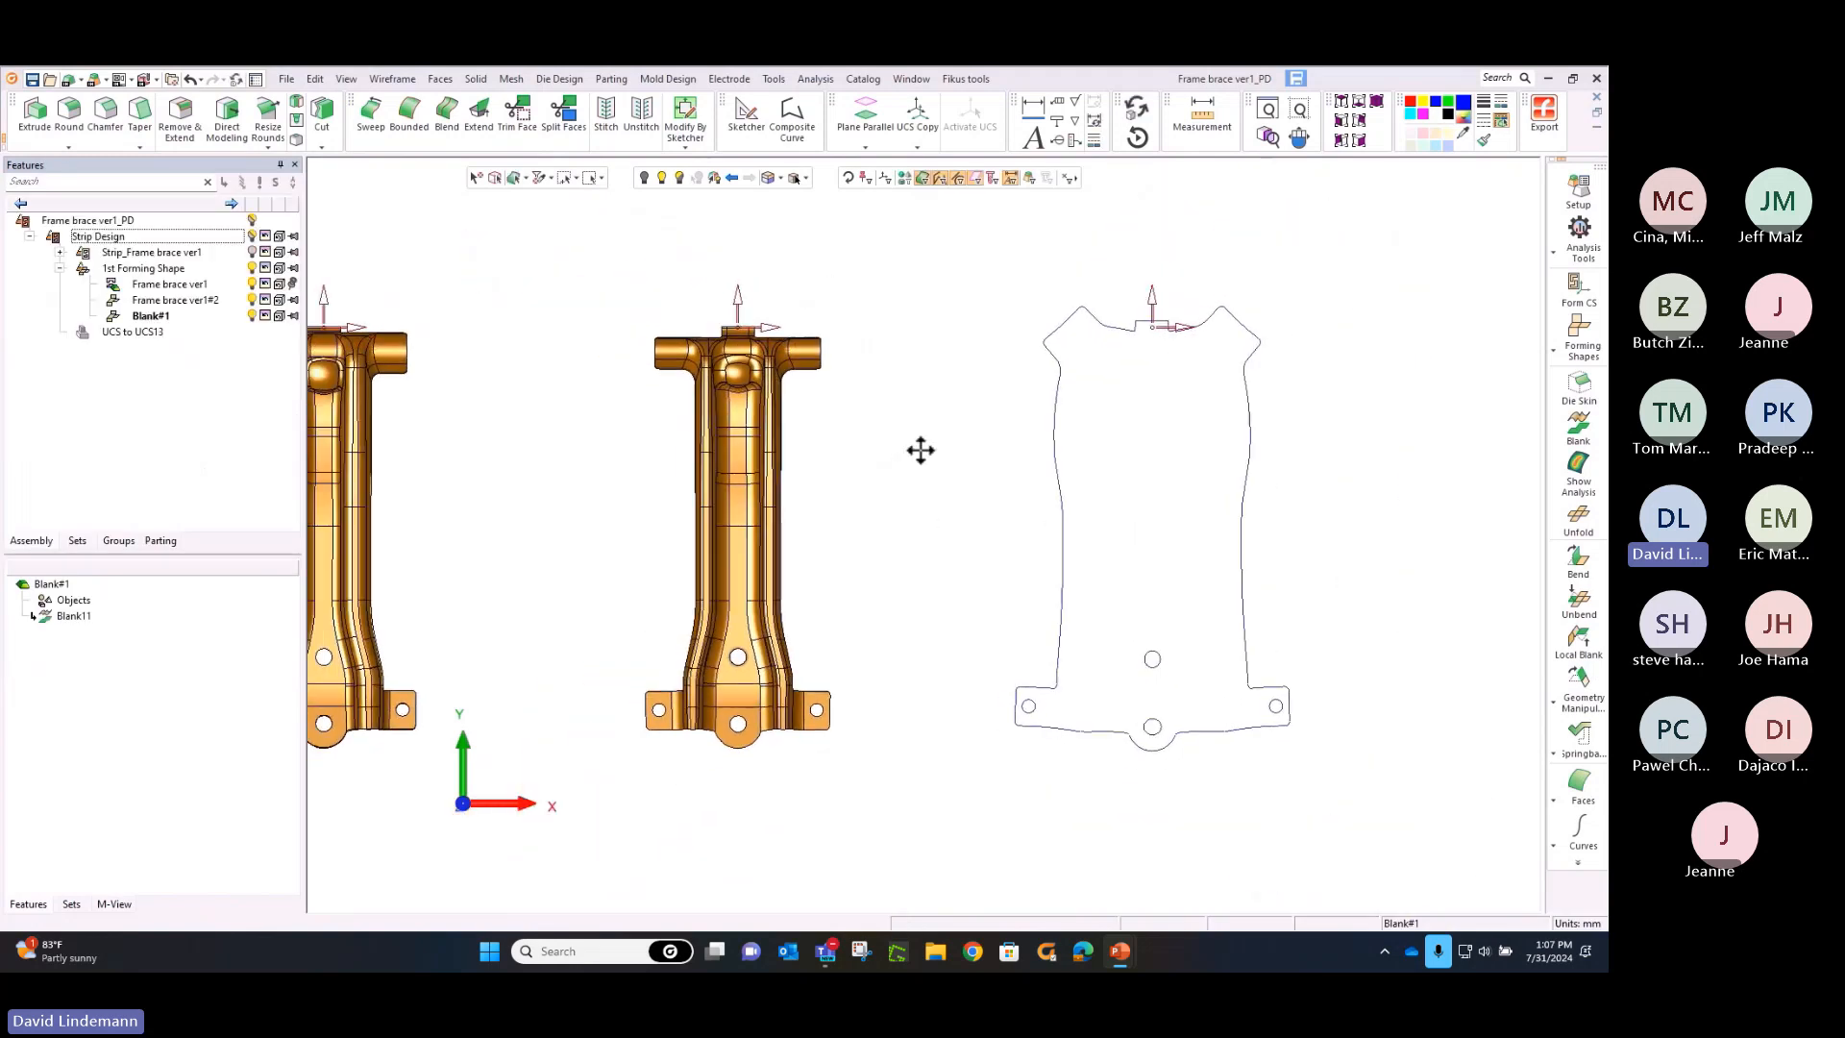
Measure the length of the flat blank's outer contour
middle_click_drag(921, 450, 1034, 391)
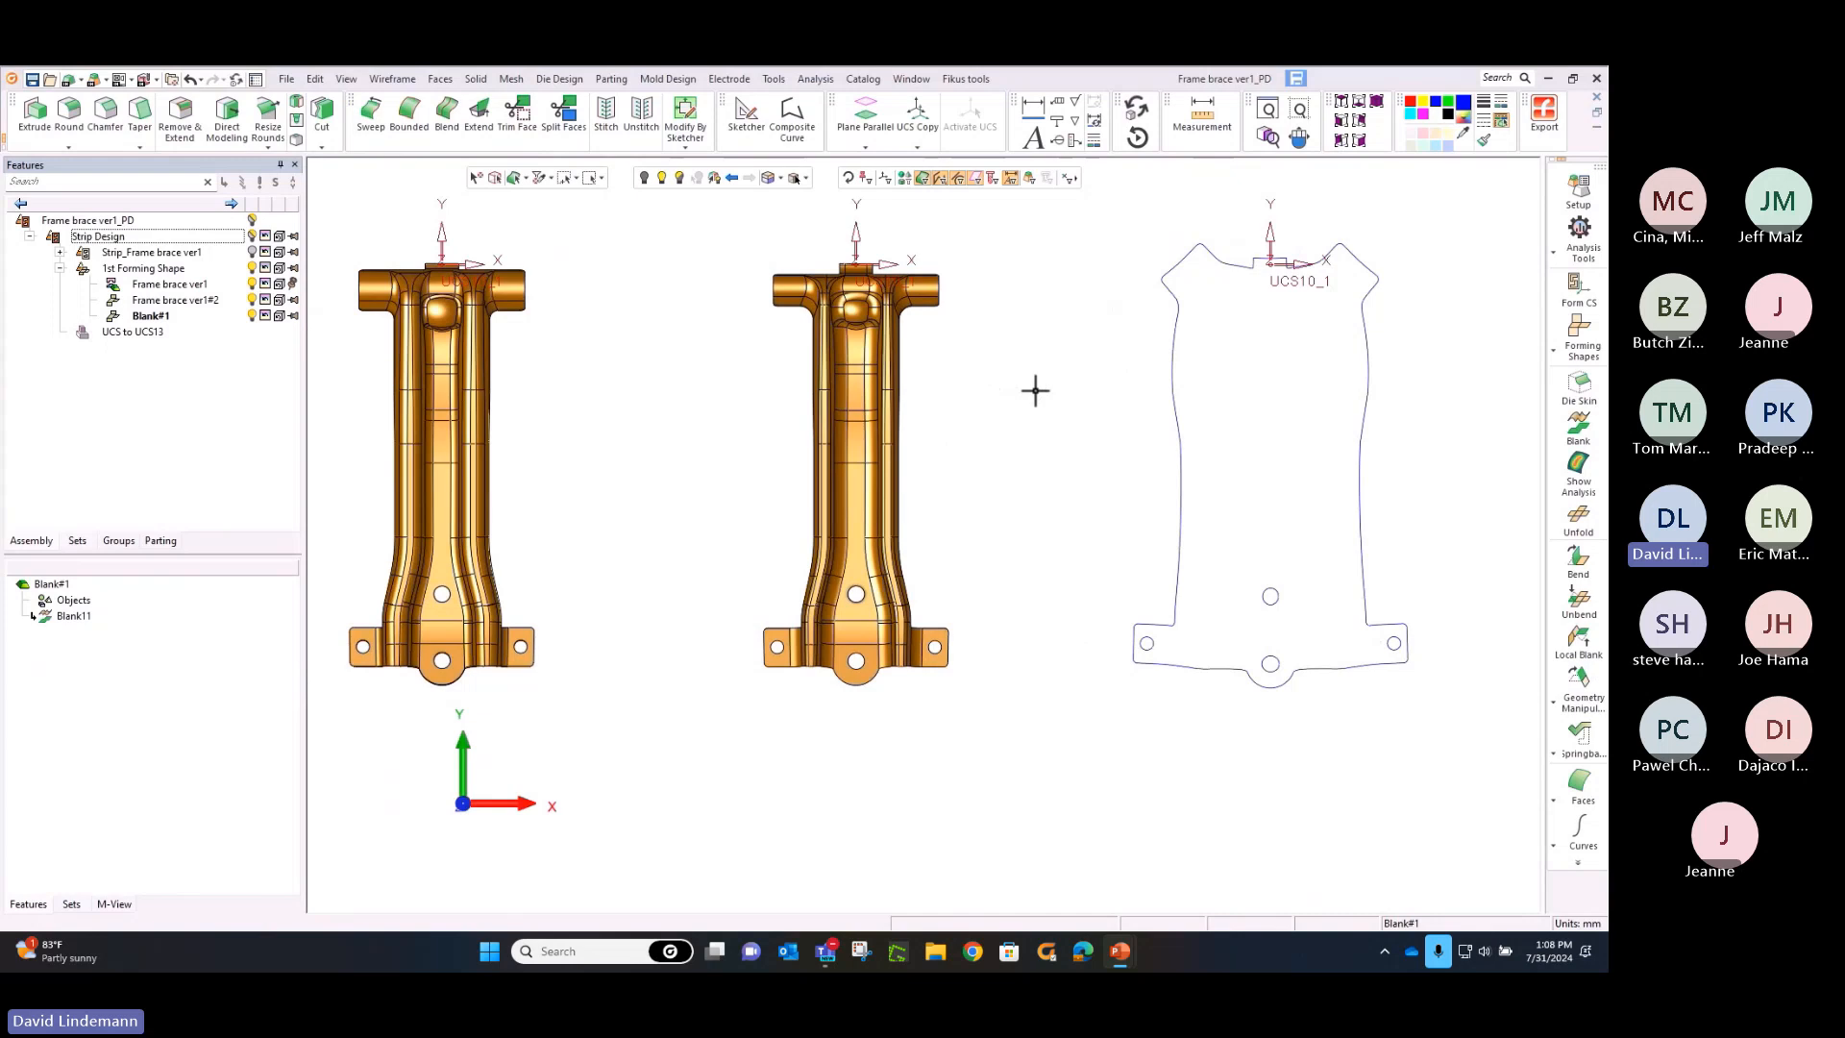
left_click(1202, 117)
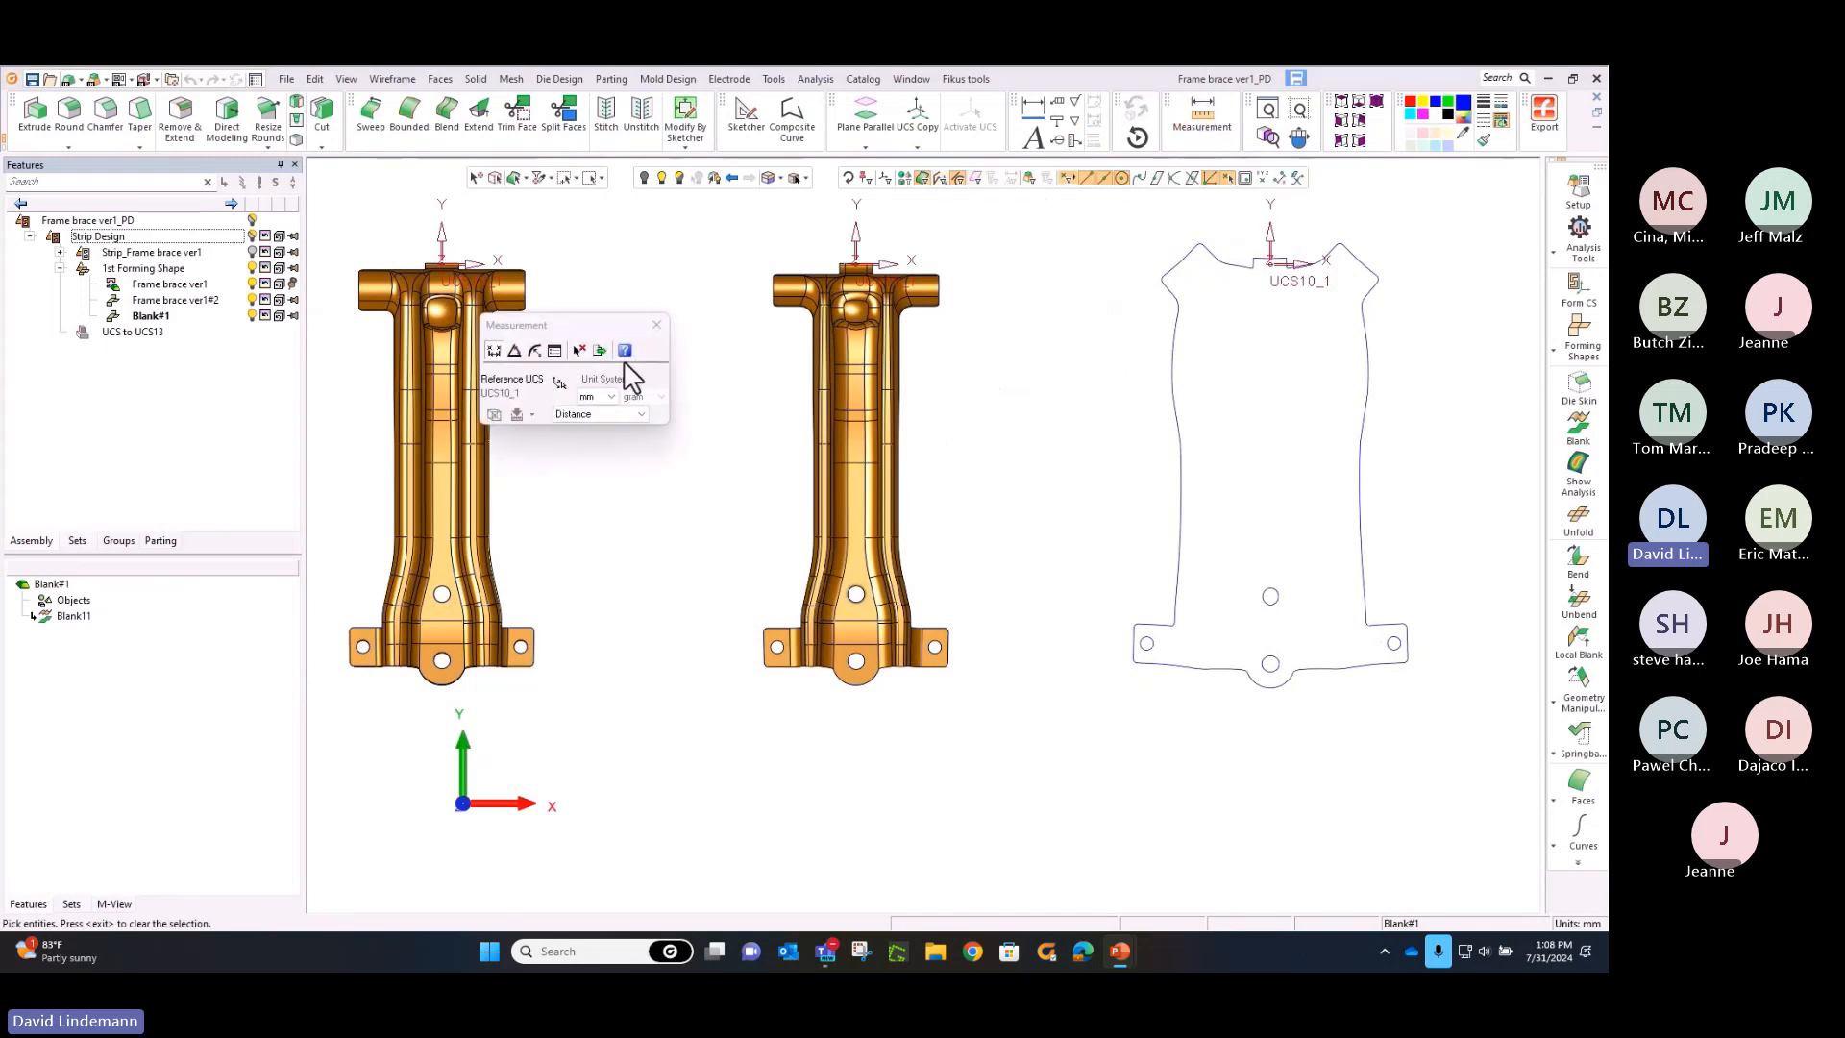
left_click(555, 350)
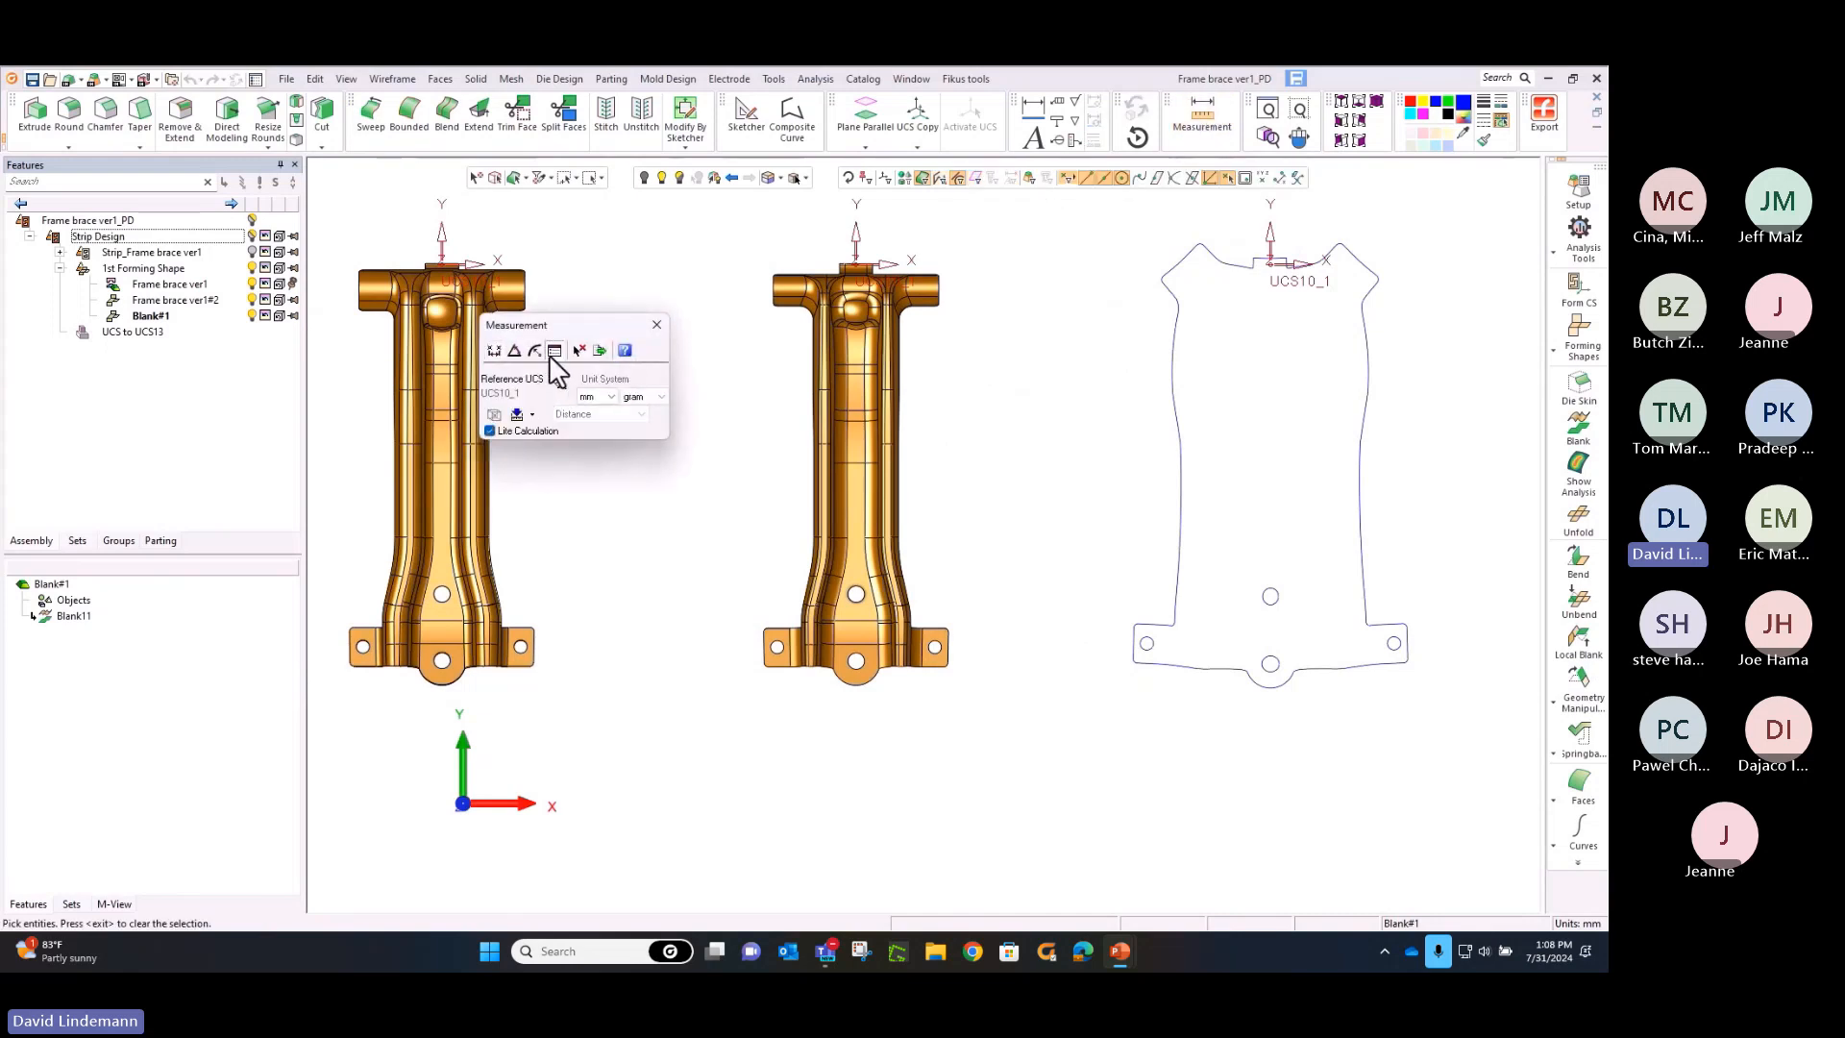
left_click(1170, 351)
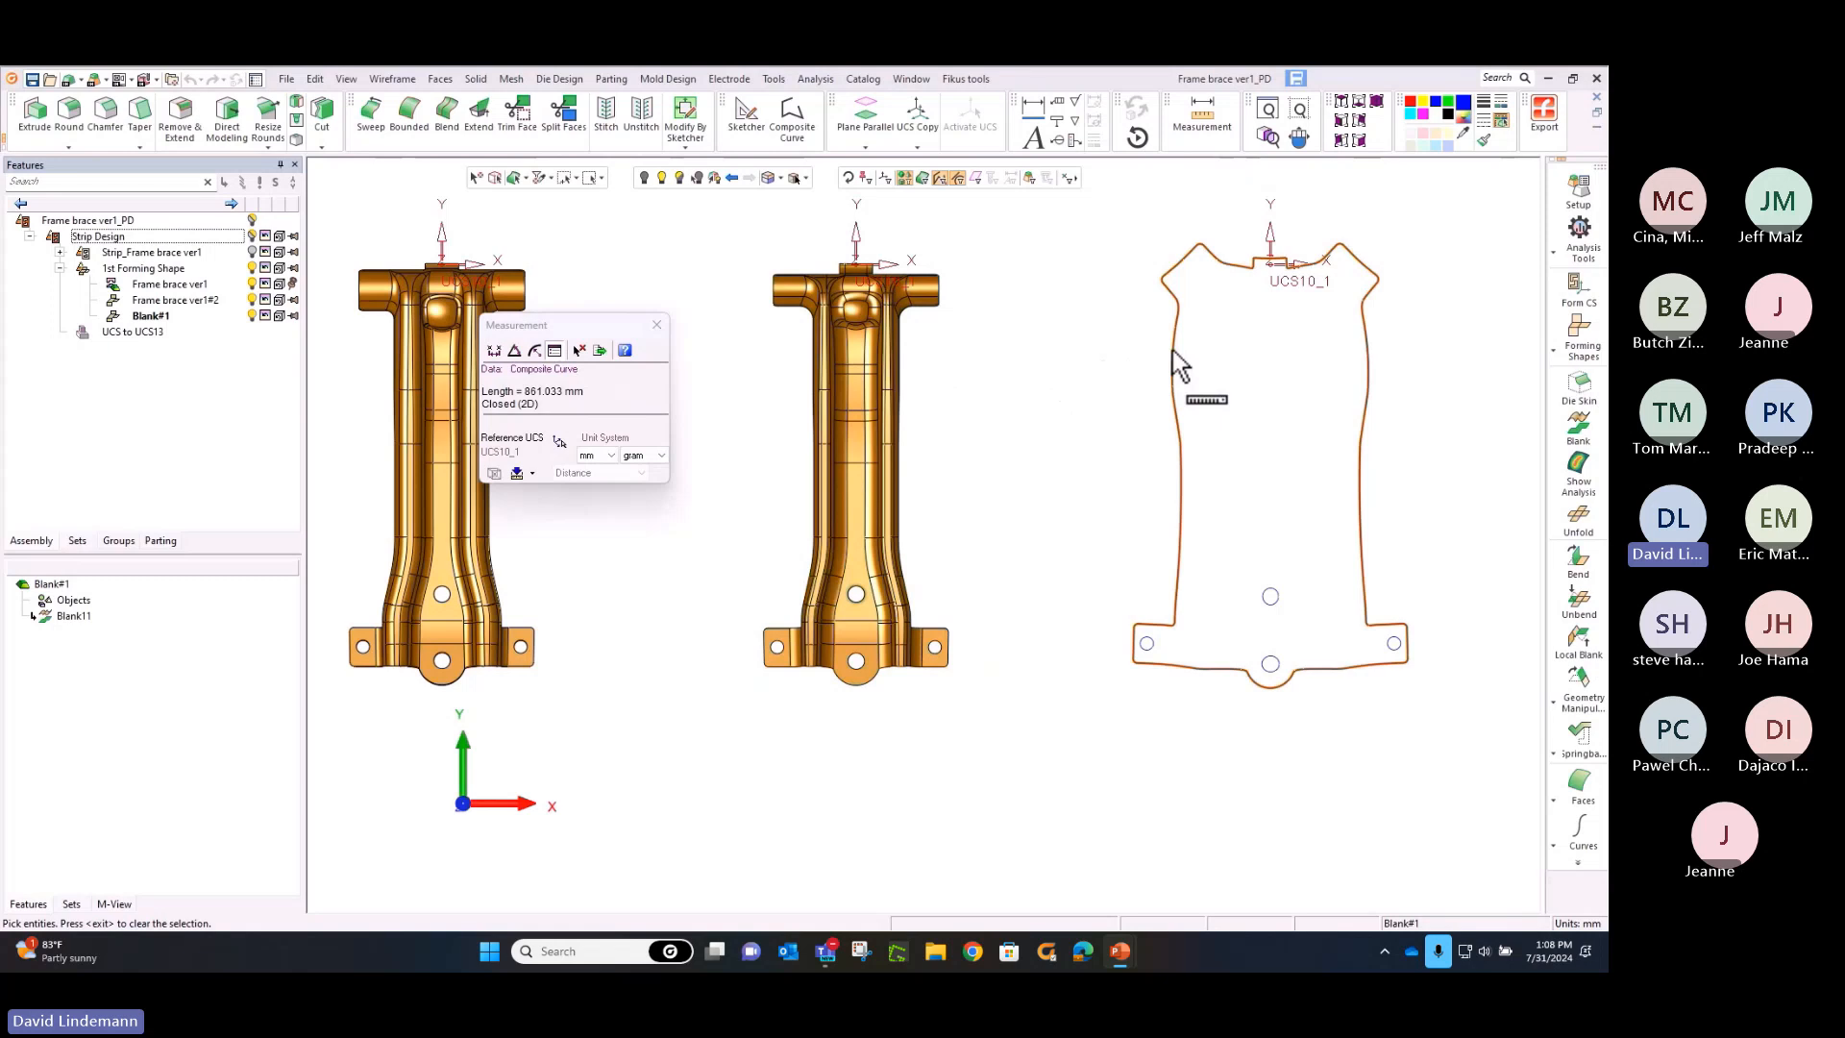
left_click(657, 326)
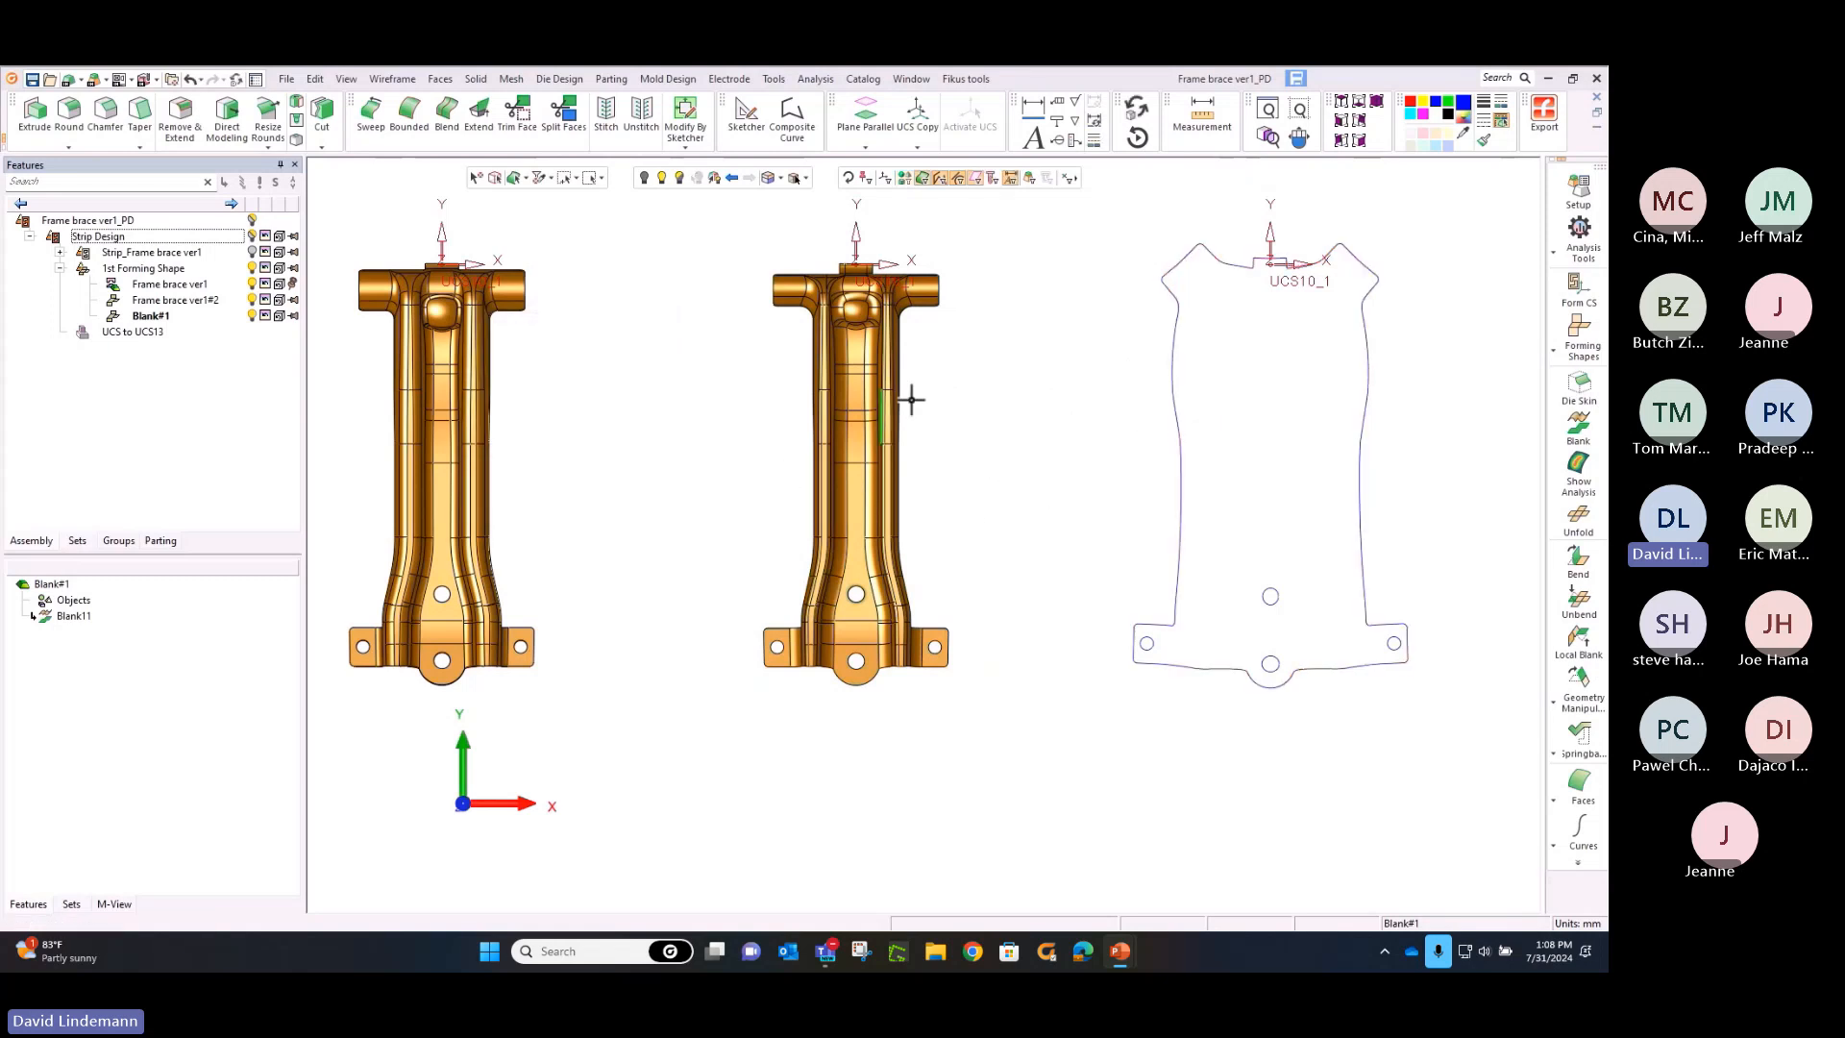
Show the thickness strain analysis on the formed brace and inspect the strain values where its side arm meets the body
left_click(1577, 481)
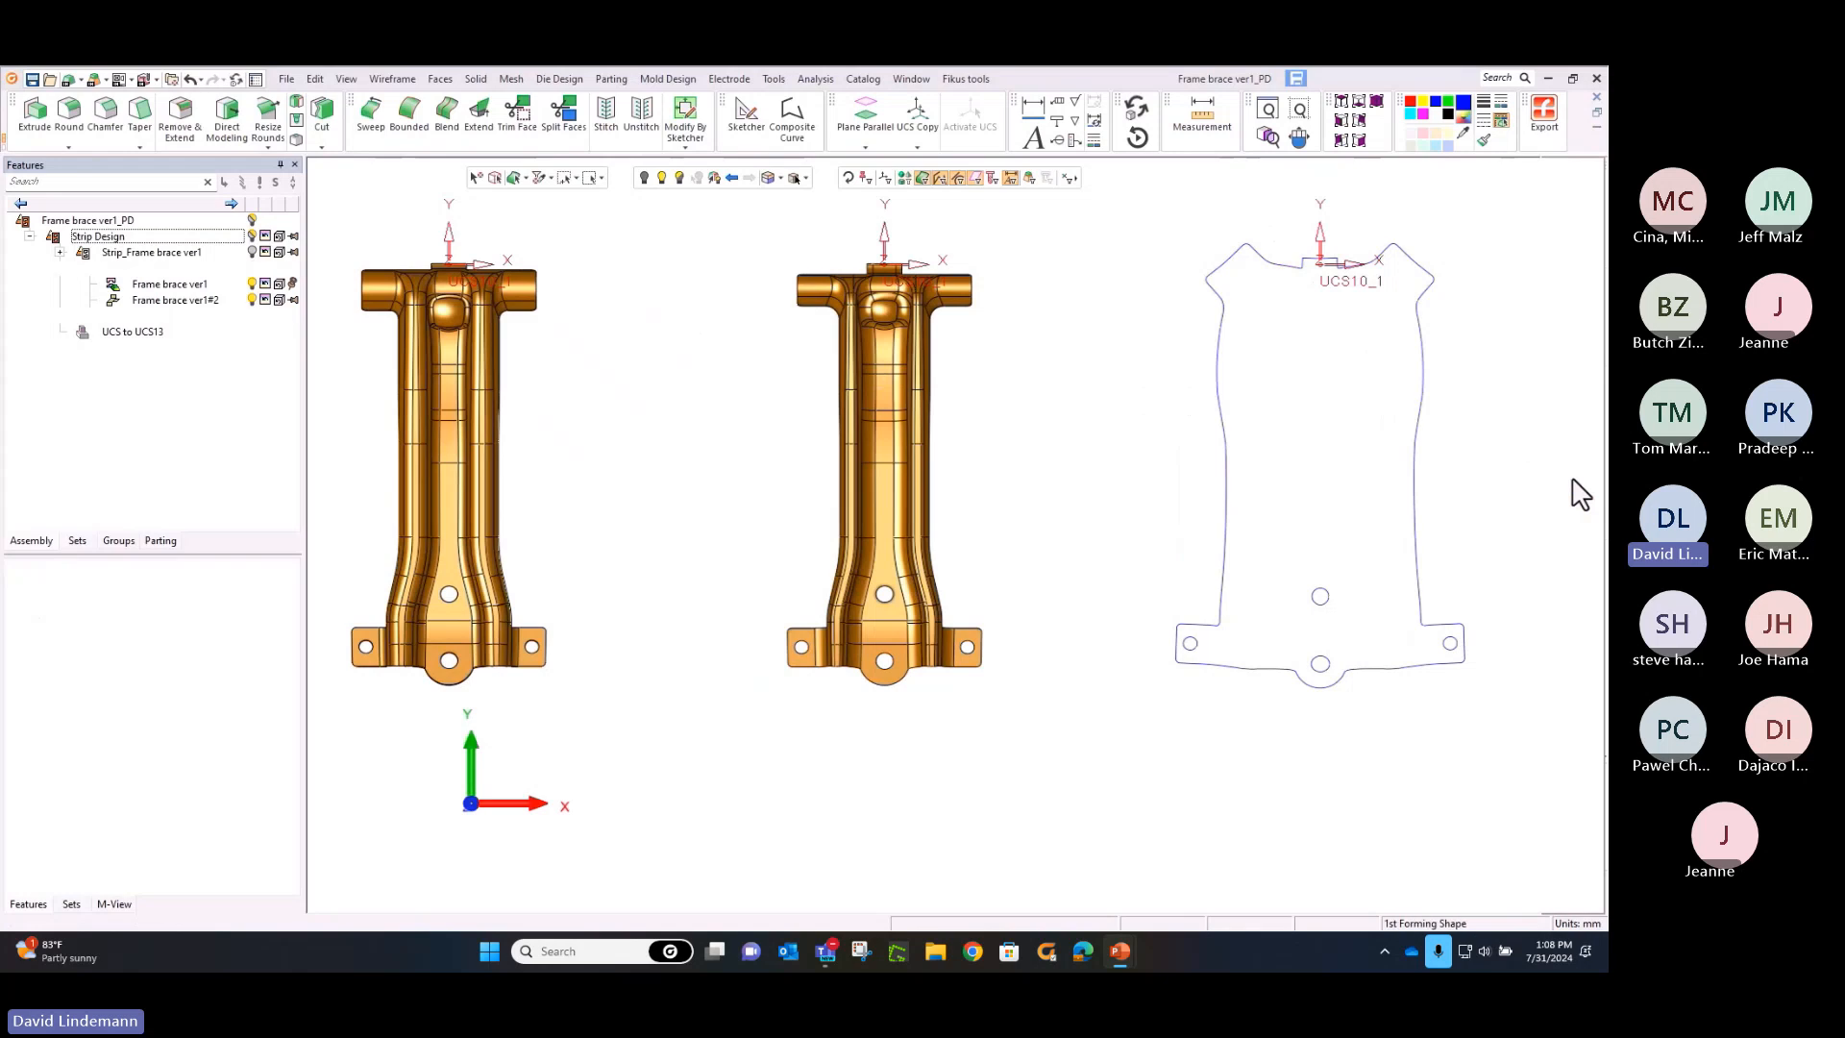
mouse_move(1025, 490)
middle_mouse_down()
mouse_move(1025, 423)
mouse_move(1025, 464)
middle_mouse_up()
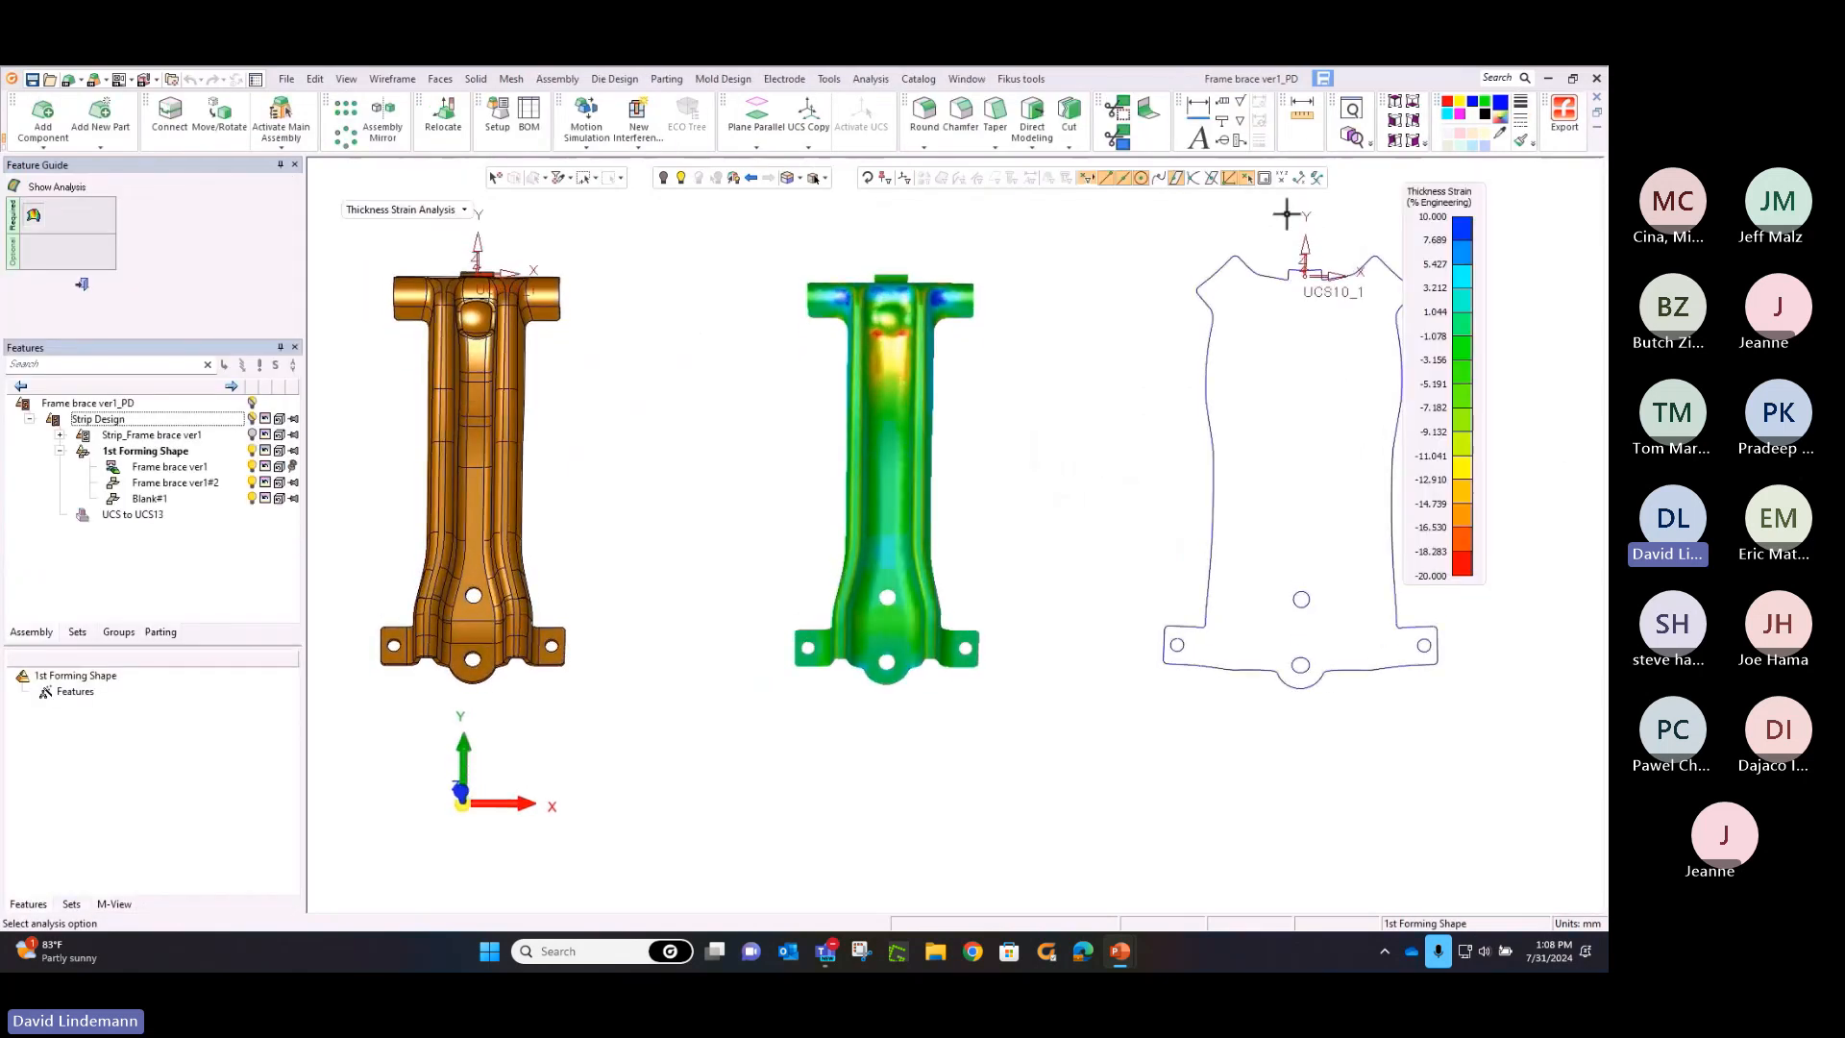
left_click(1371, 144)
left_click(1381, 175)
left_click_drag(773, 252, 1022, 410)
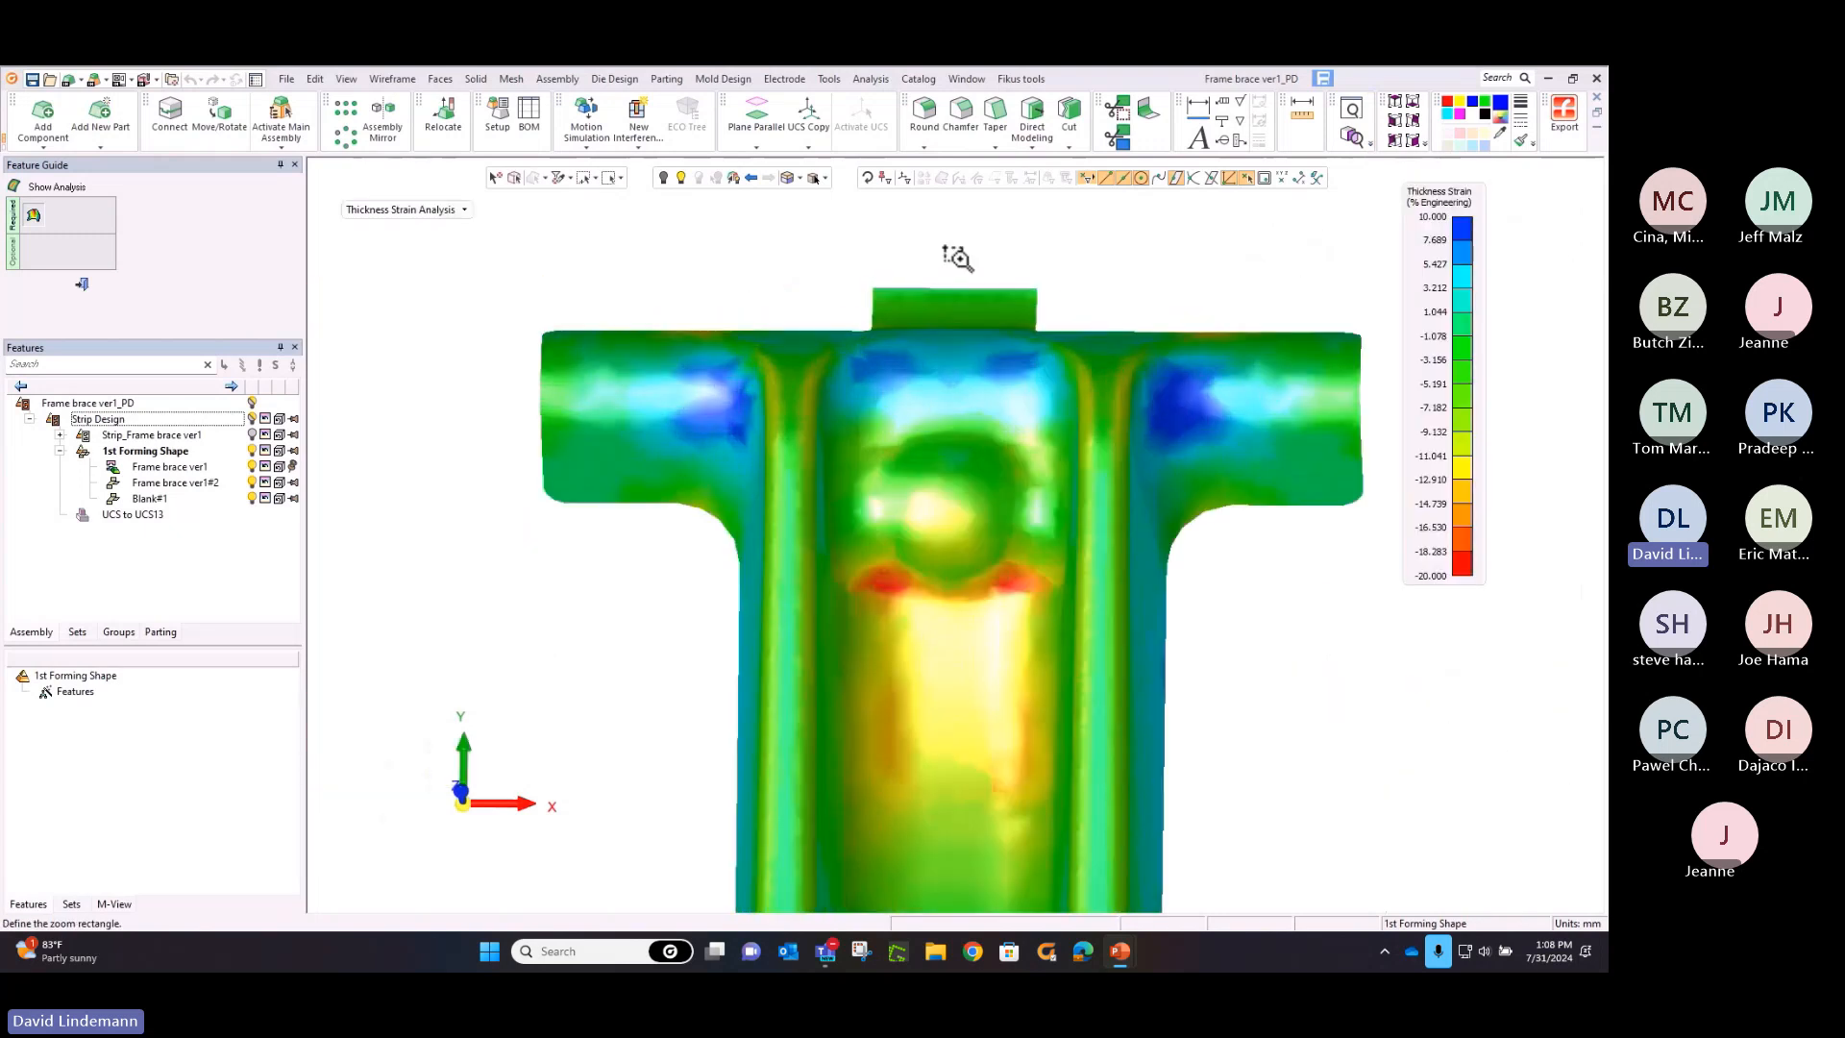
key("Escape")
middle_click_drag(845, 272, 794, 279)
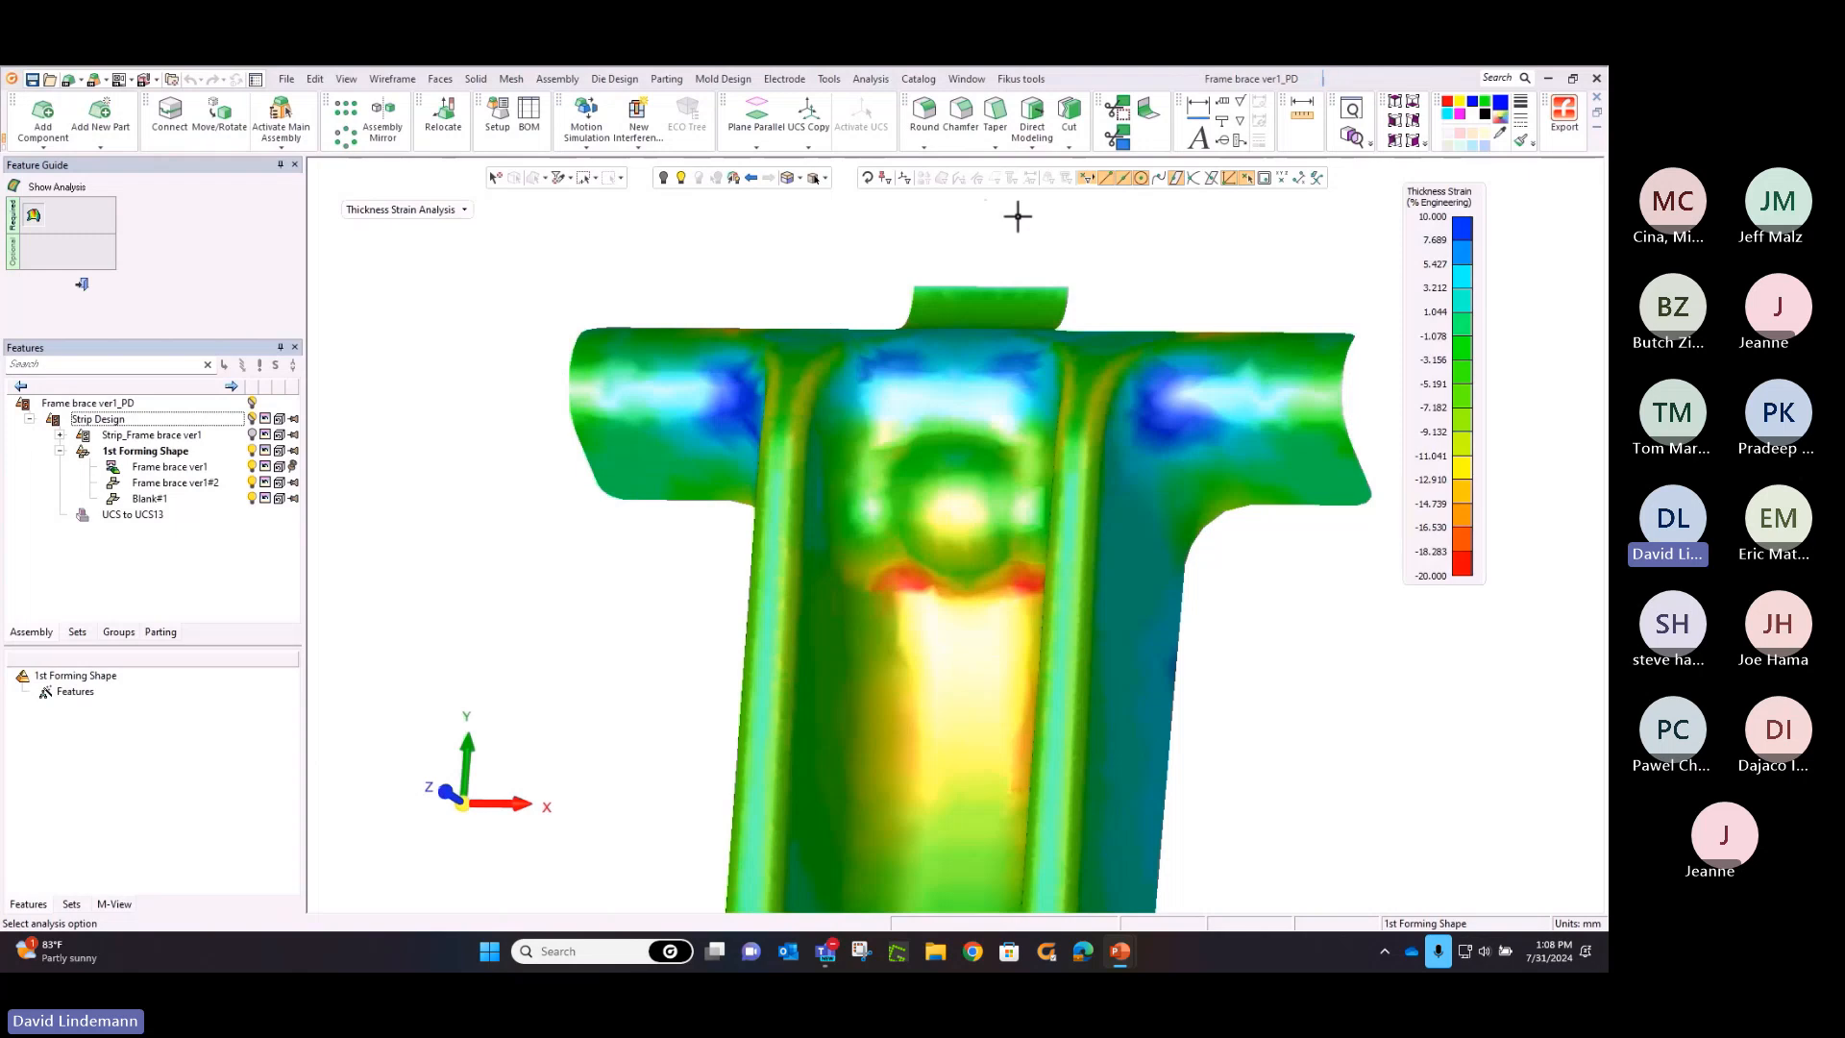
mouse_move(1159, 384)
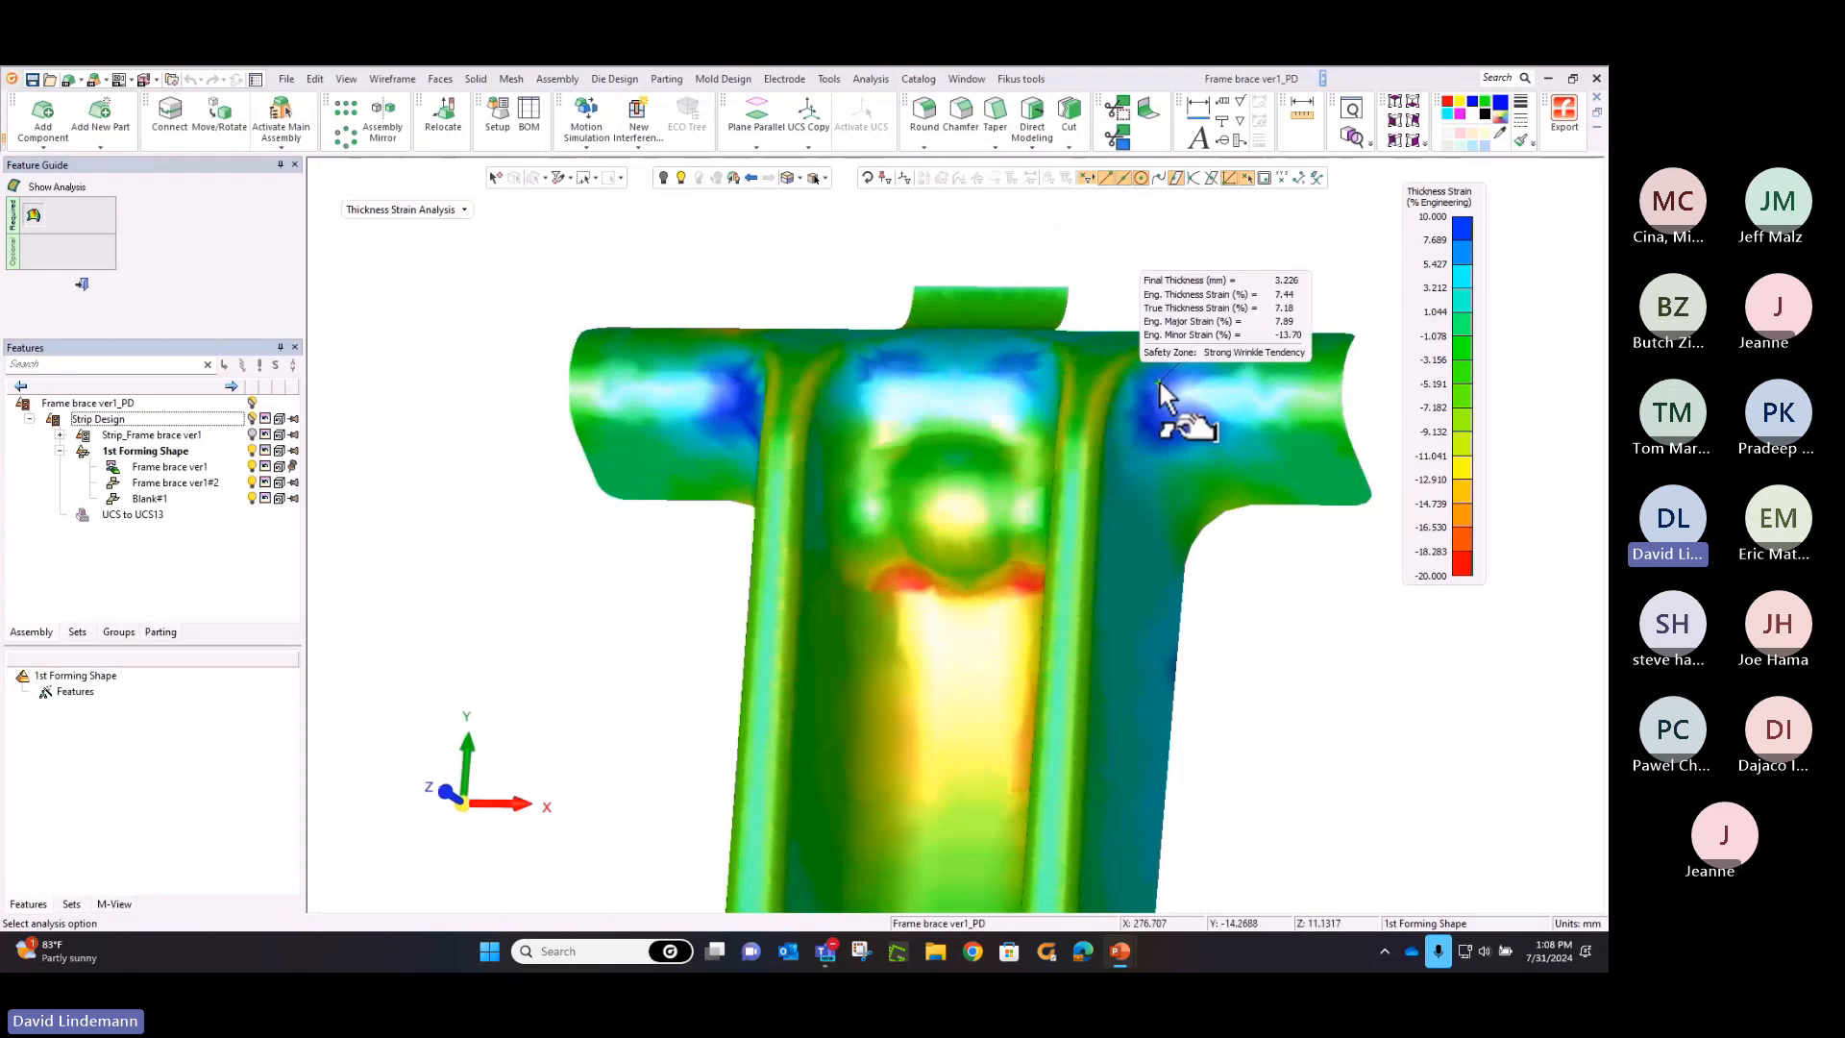
Switch to the safety zone analysis, sample the side arm and central dome, and close the analysis
left_click(423, 213)
left_click(428, 267)
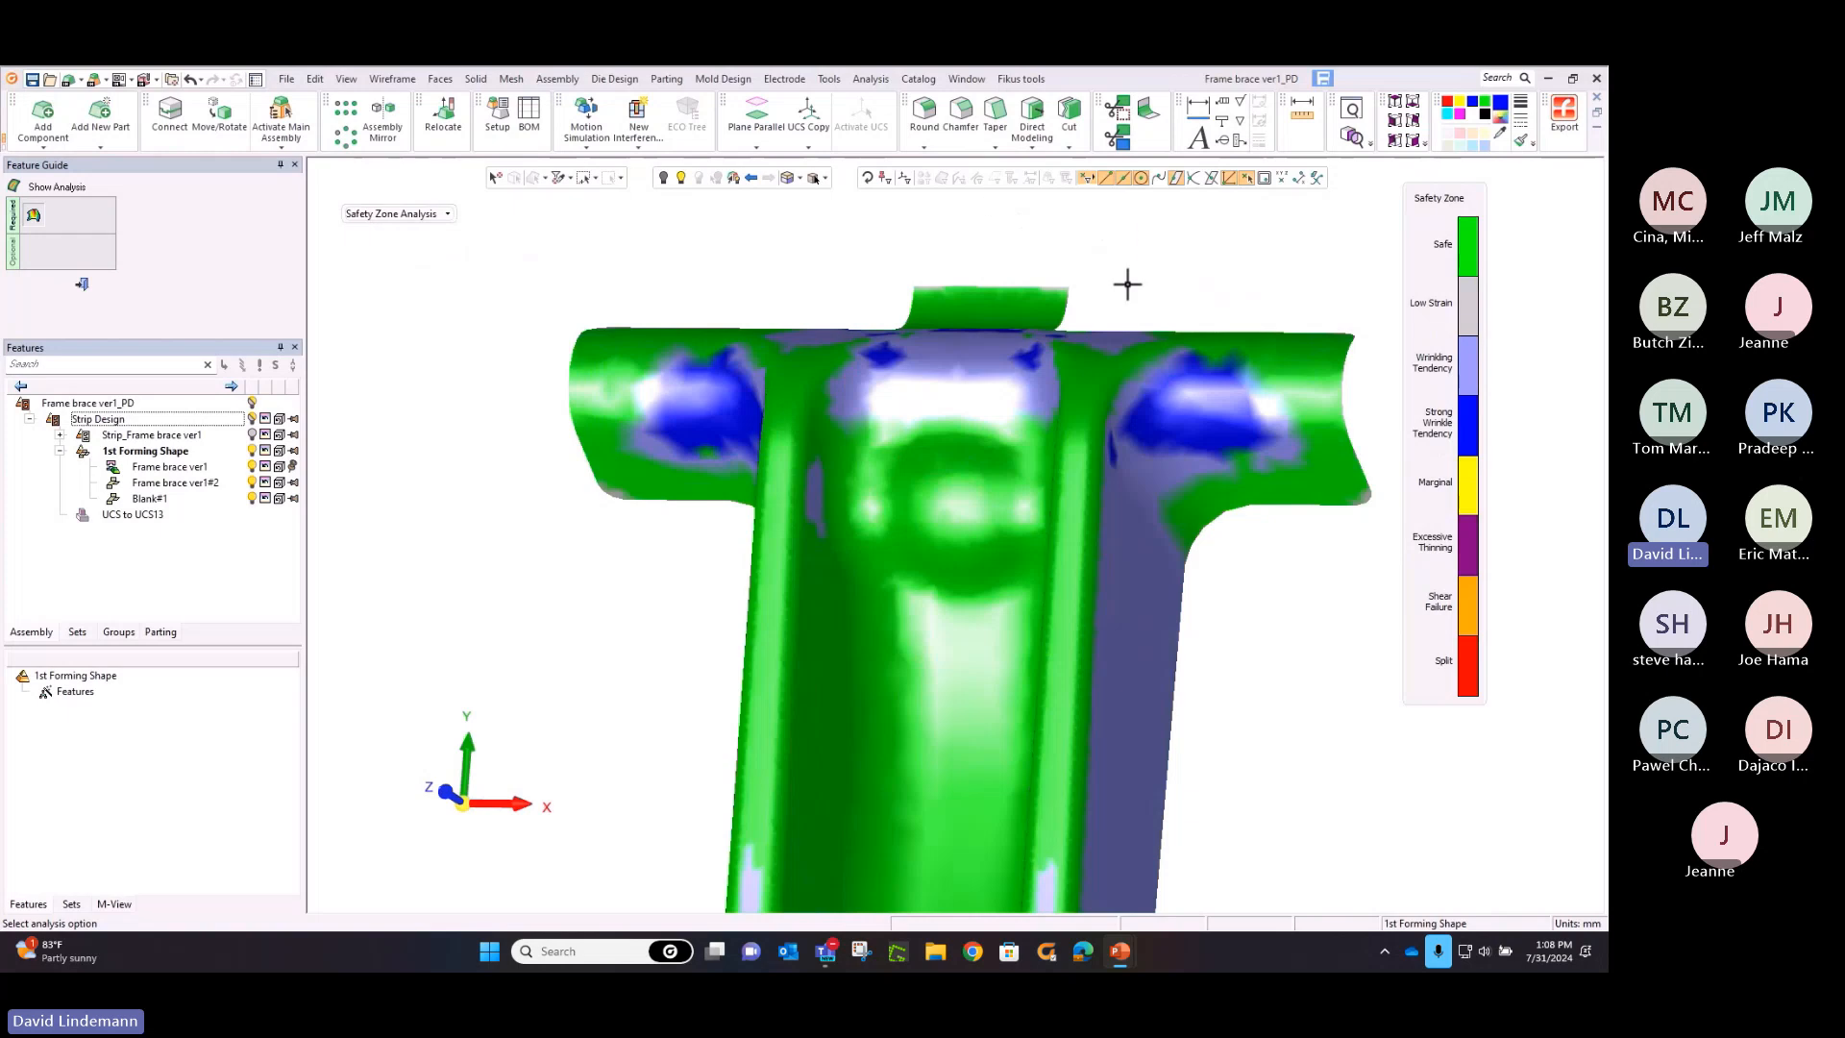
left_click(1182, 402)
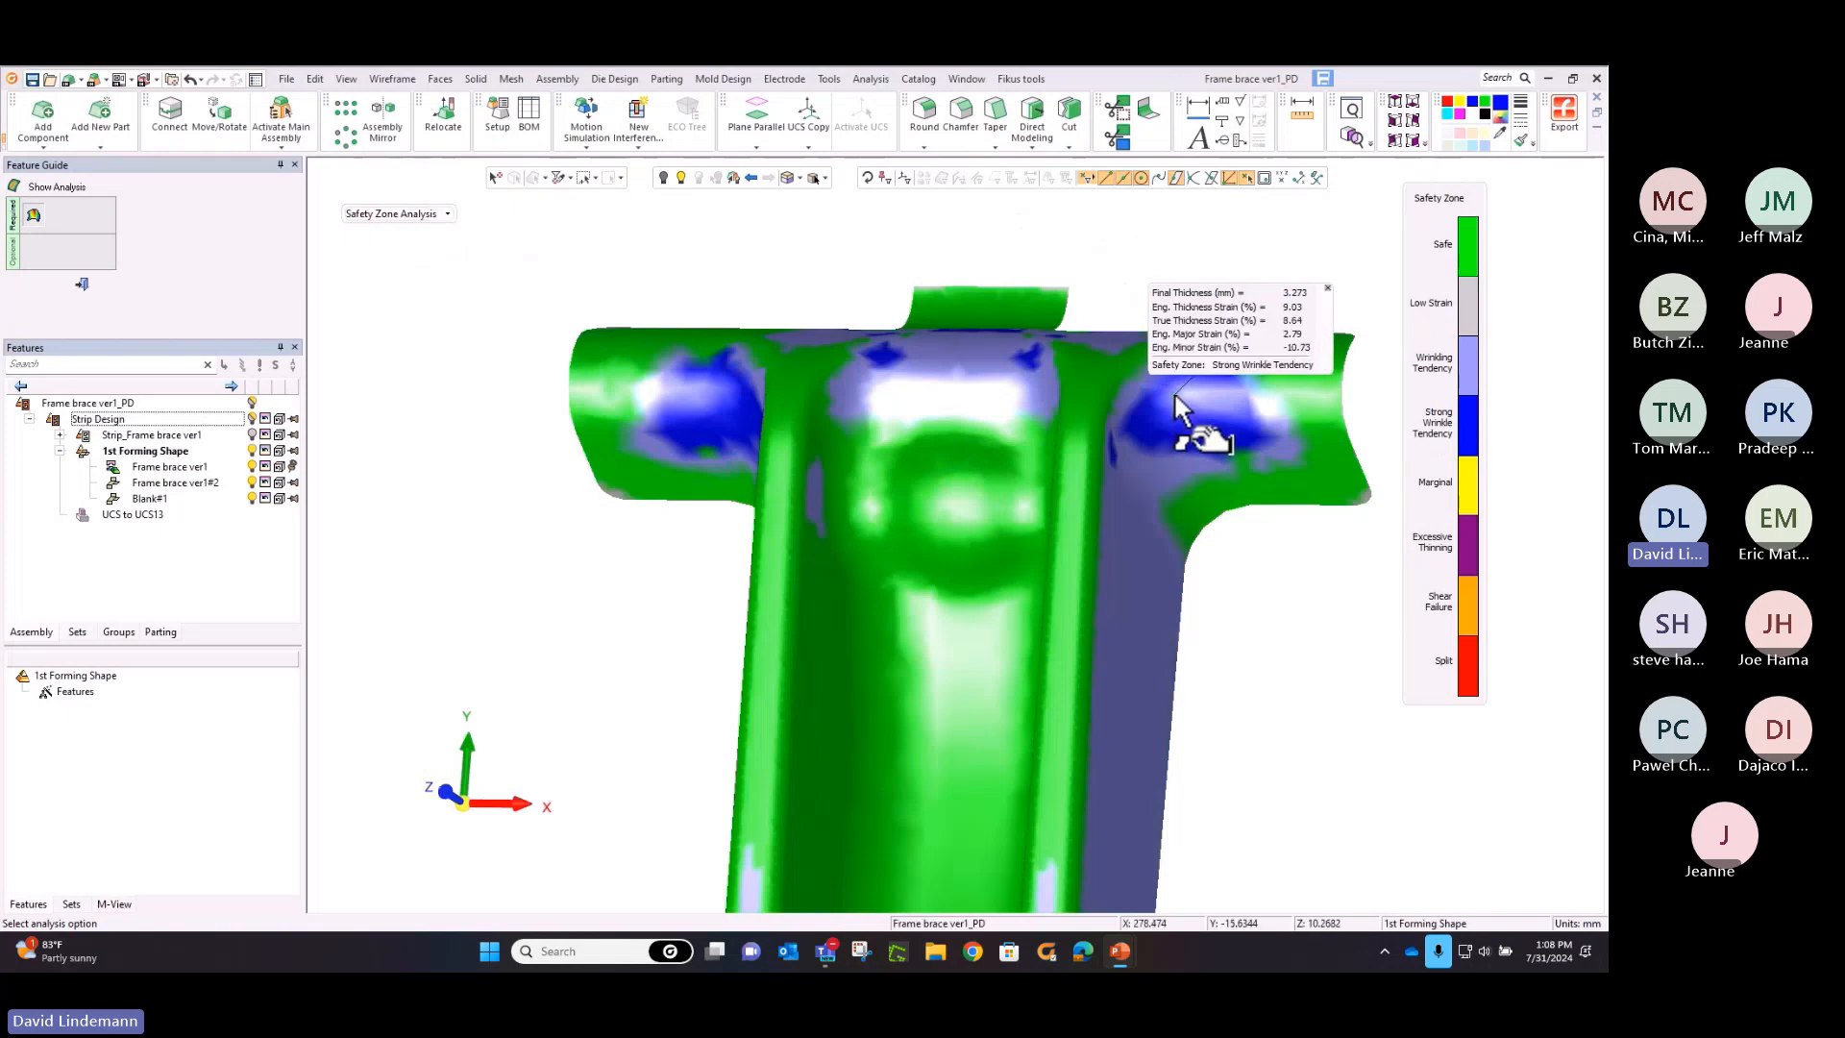
left_click(944, 469)
middle_click_drag(540, 272, 580, 268)
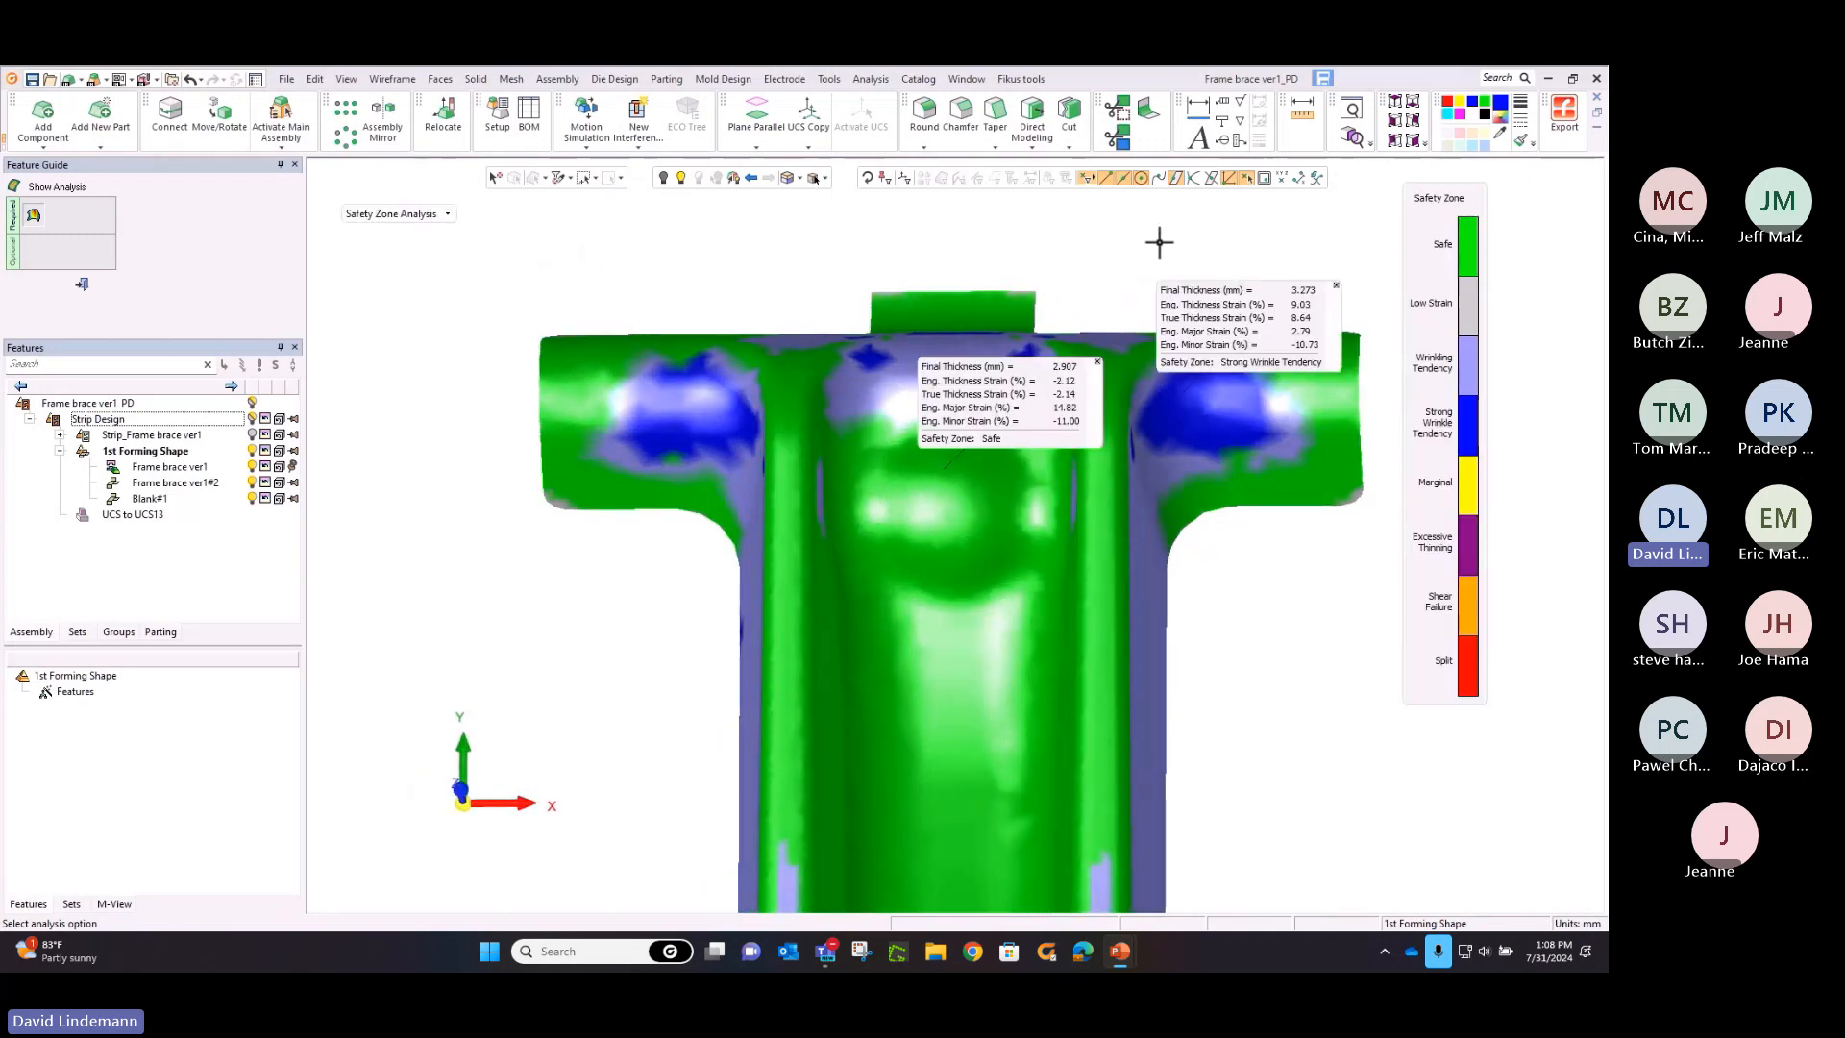
left_click(1399, 124)
scroll(1095, 495, "down", 1)
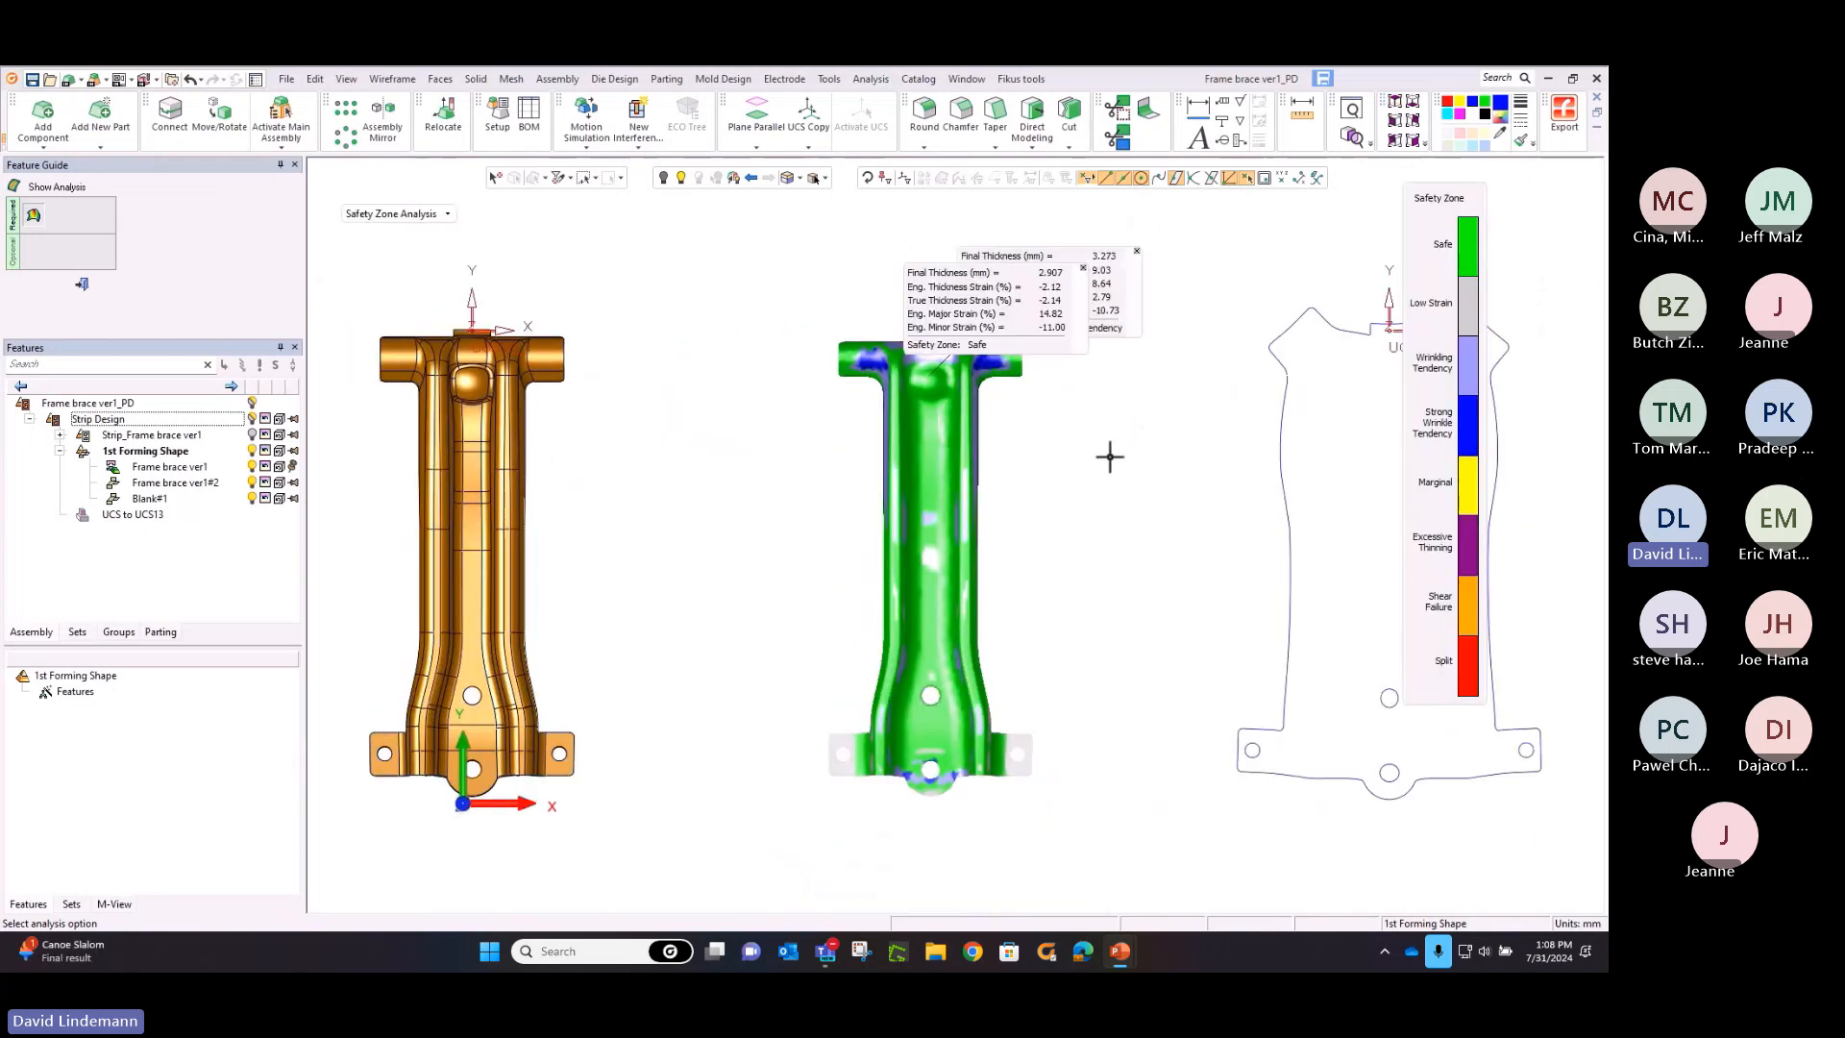
middle_click_drag(1109, 457, 1116, 385, "ctrl")
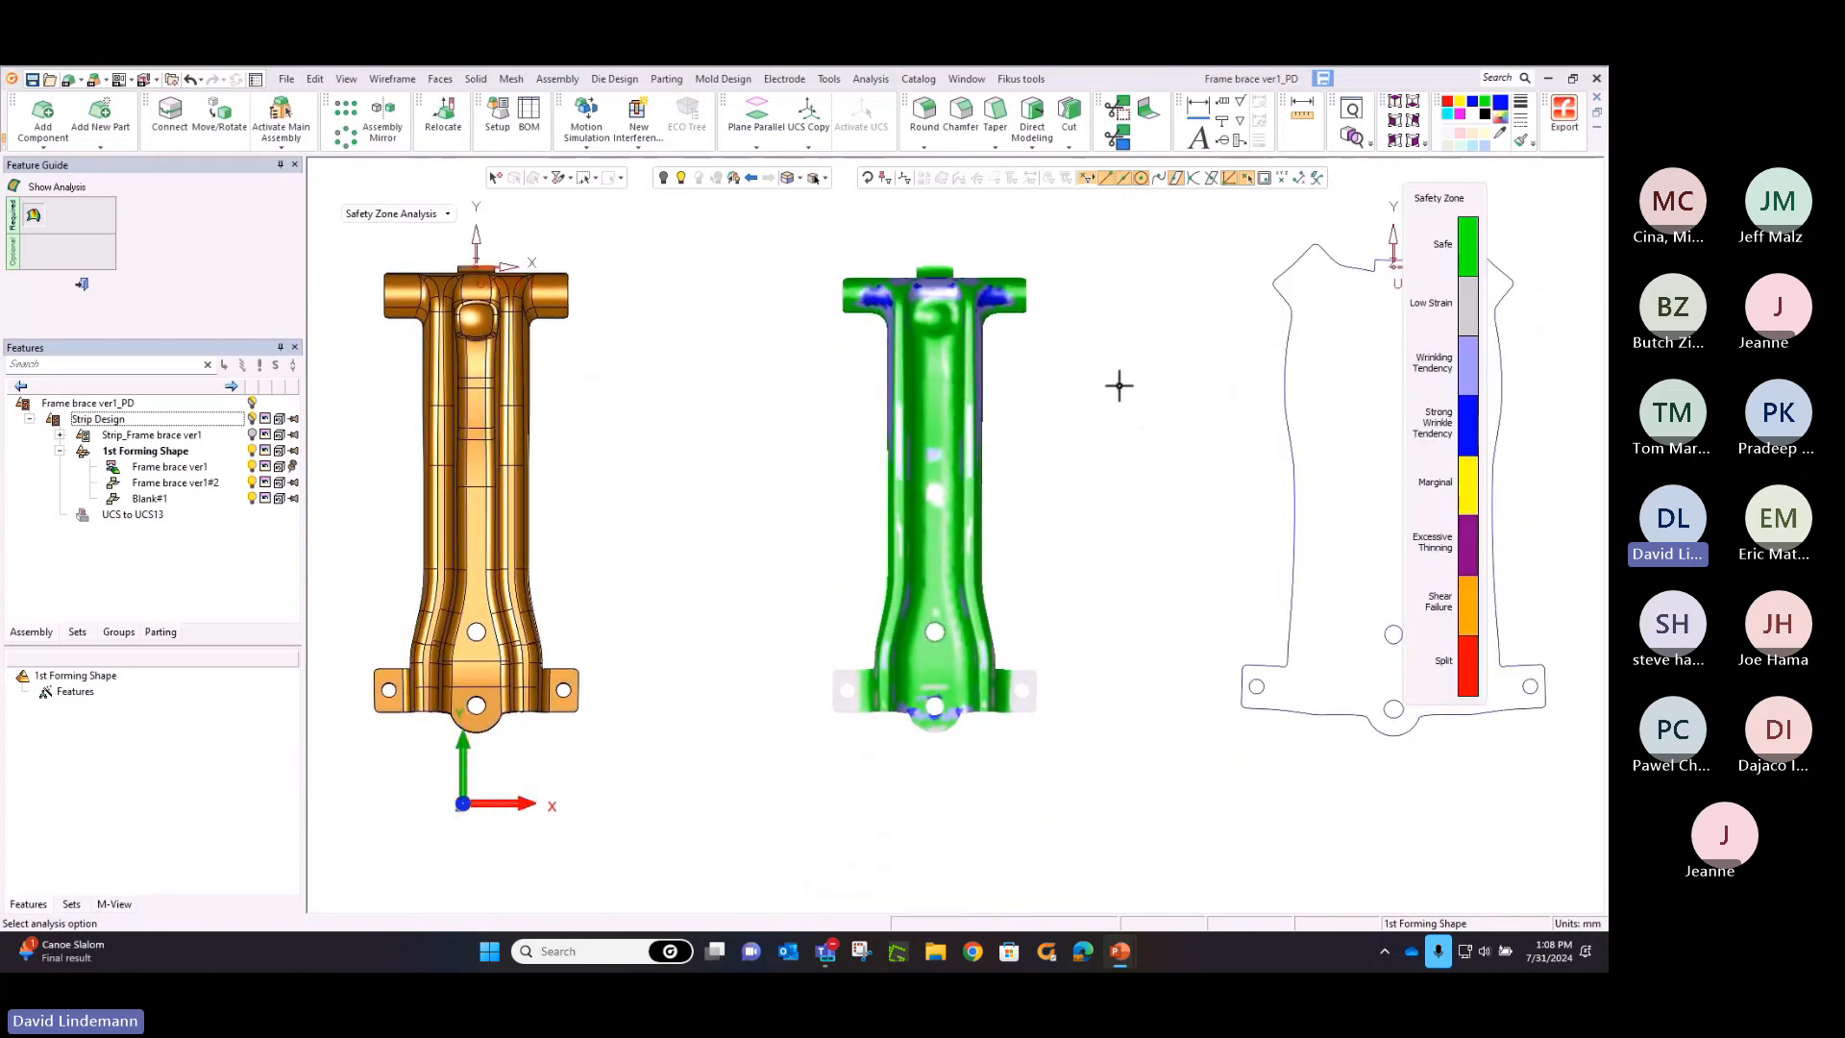
right_click(1117, 385)
left_click(1123, 398)
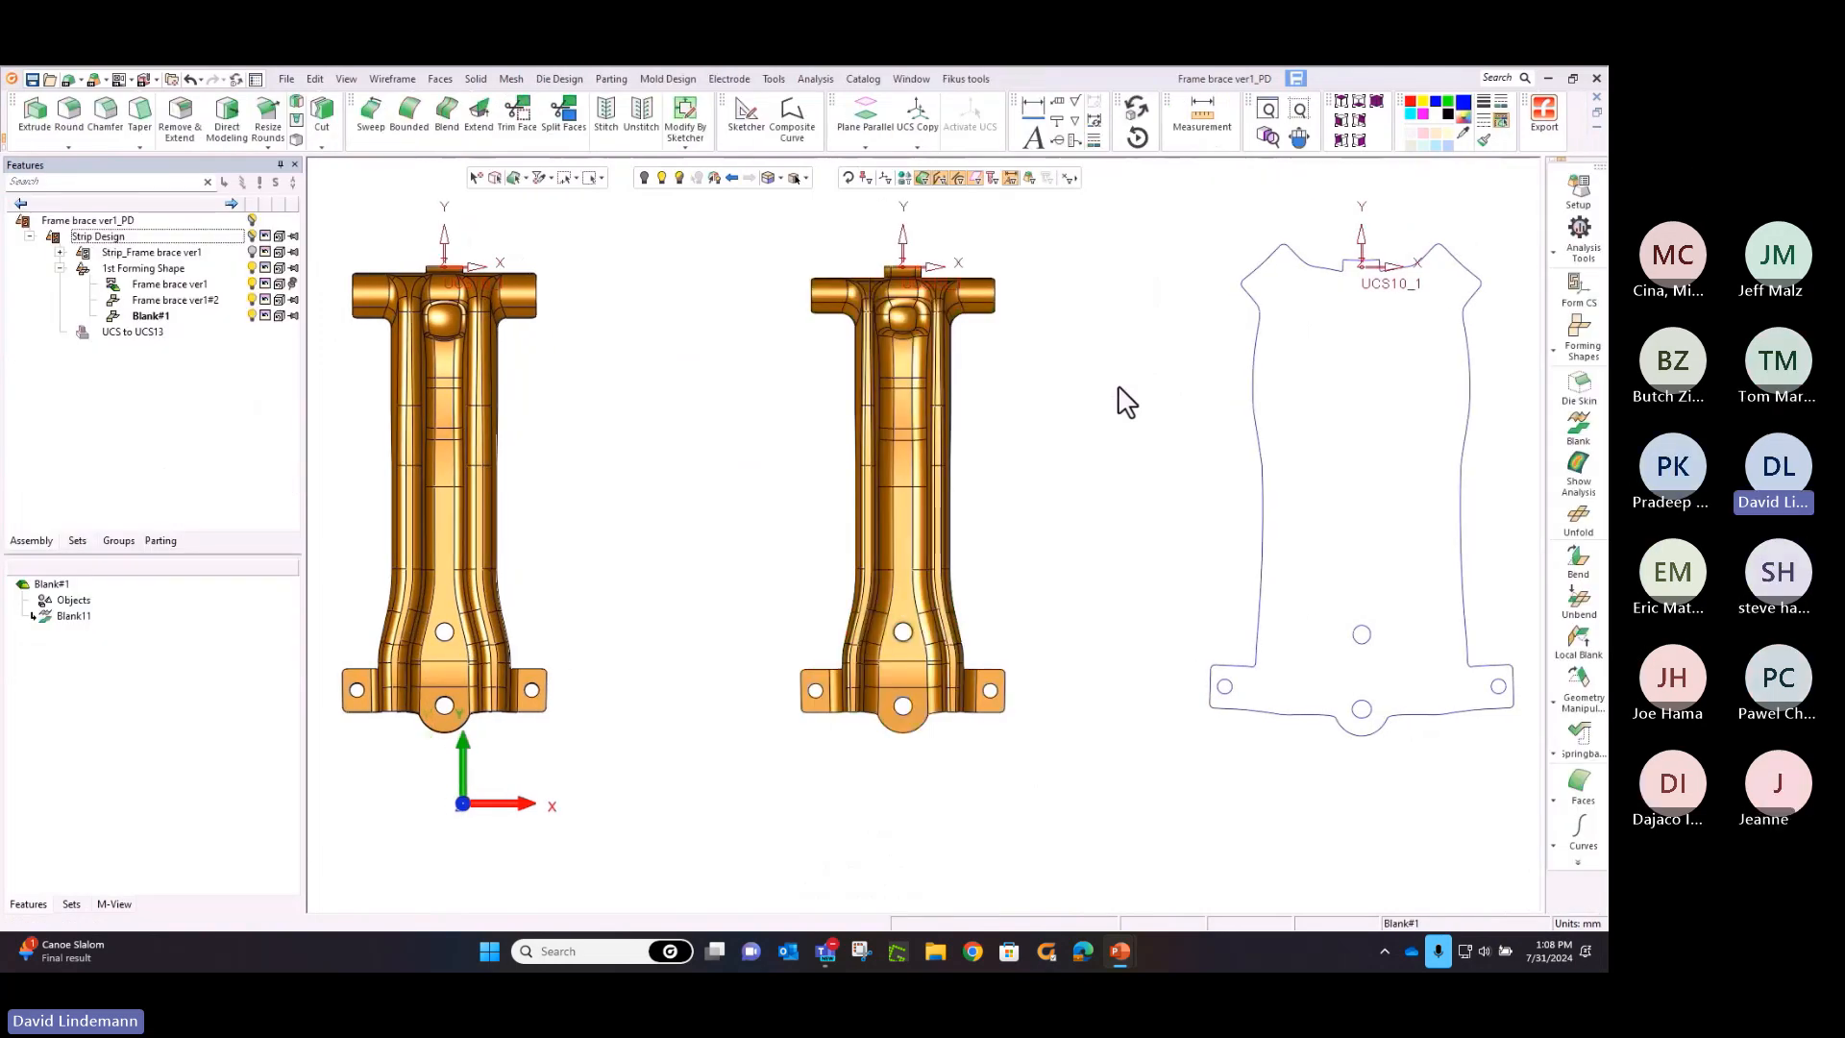
Relocate the flat blank to the left side of the brace parts with a forming progression of 250
middle_click_drag(1120, 399, 846, 379)
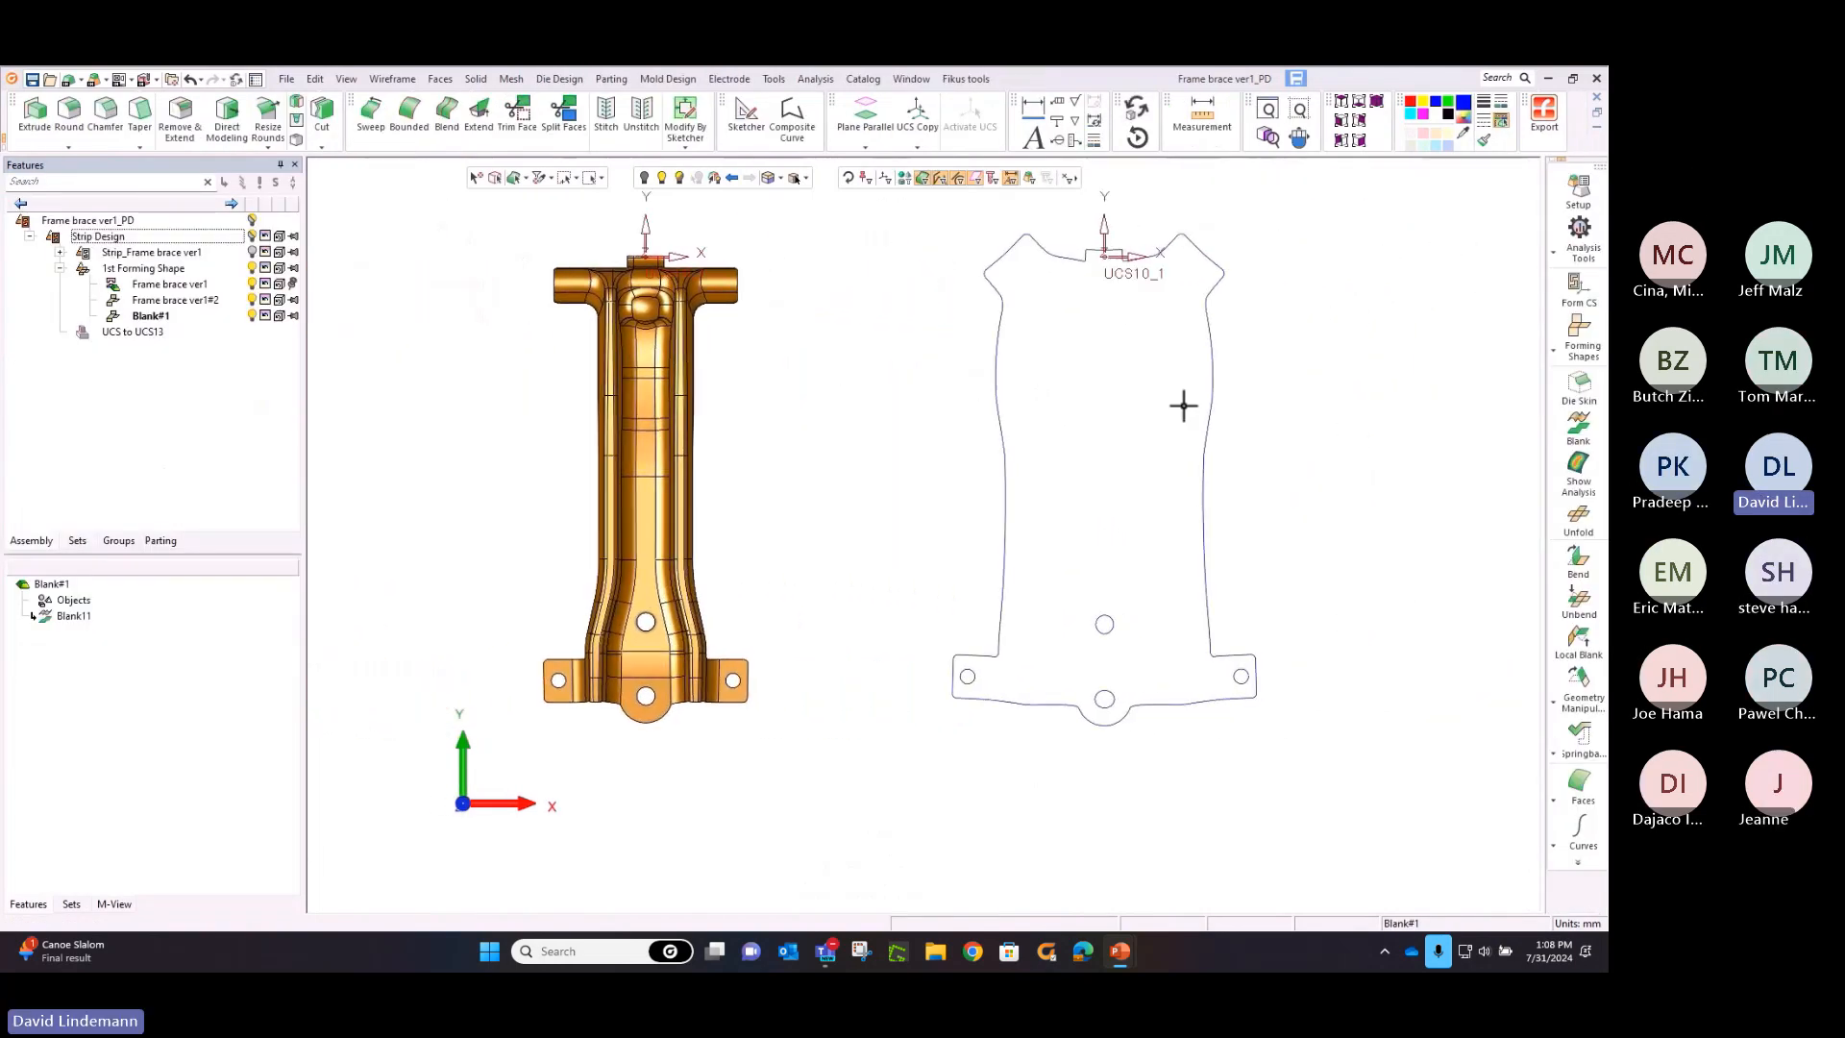
left_click(1558, 353)
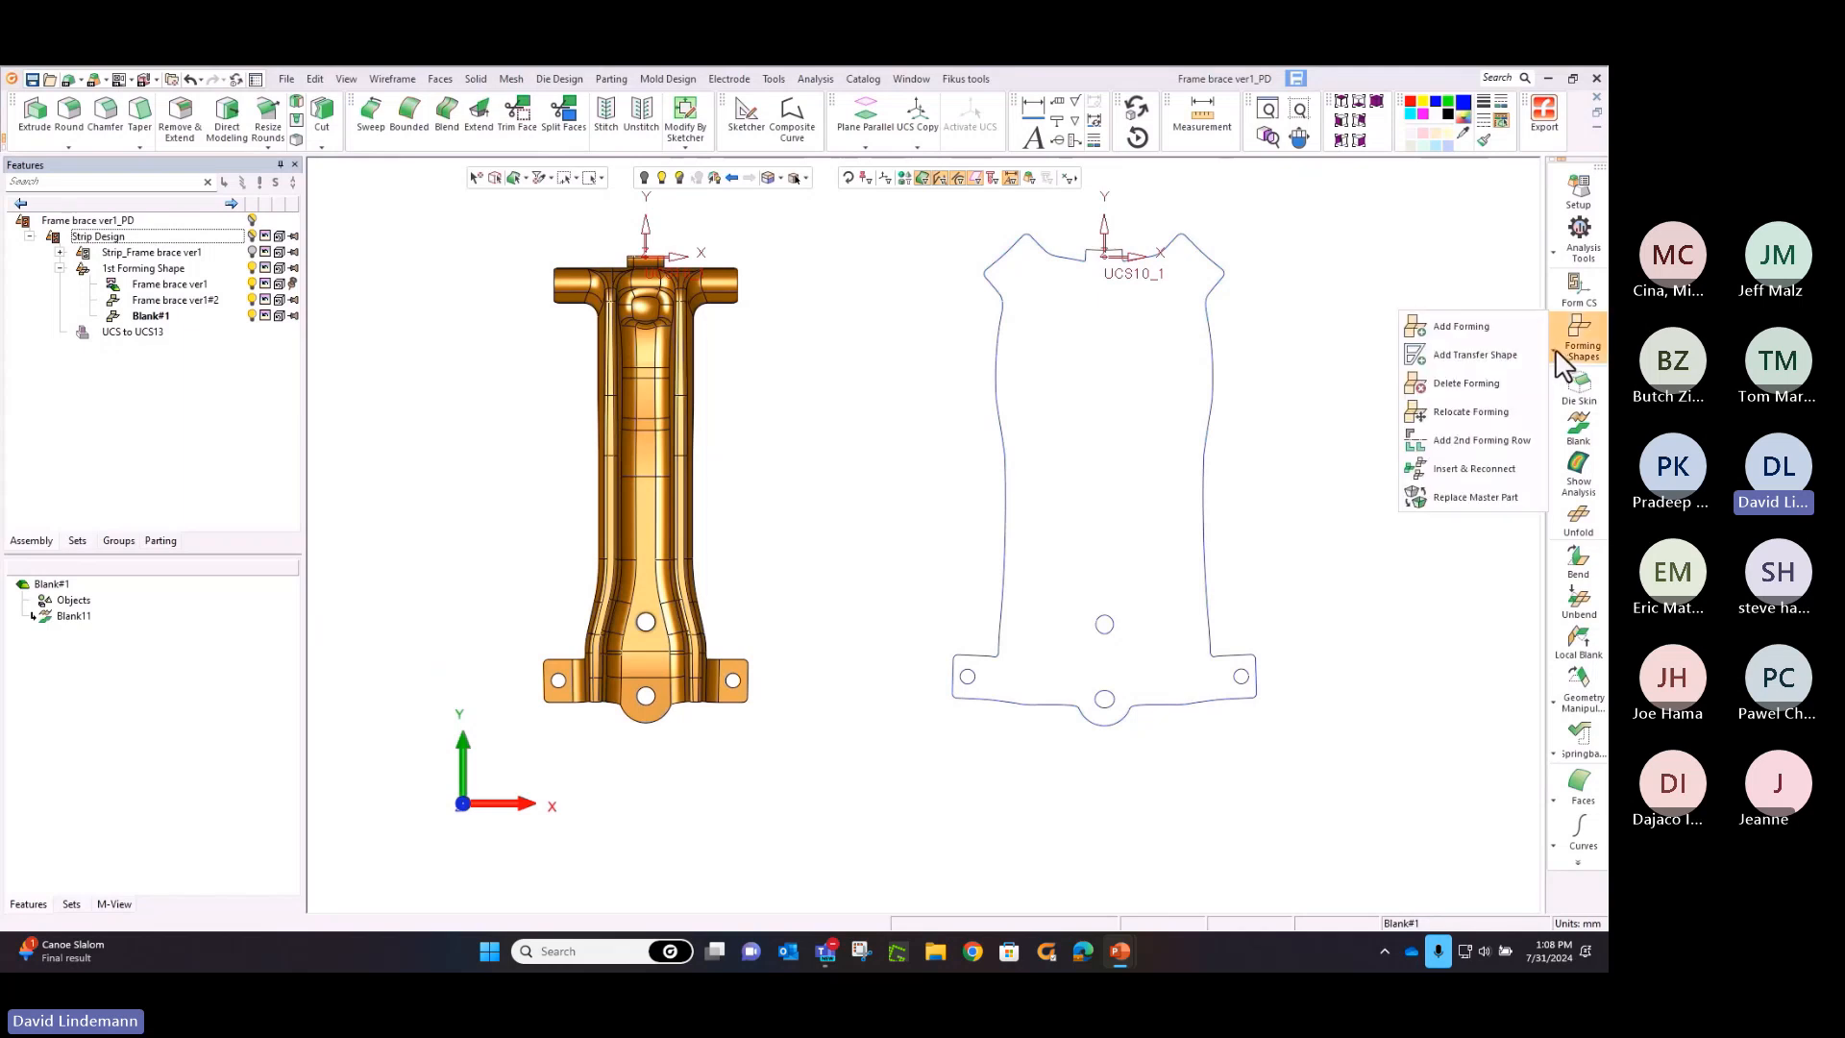
left_click(1504, 413)
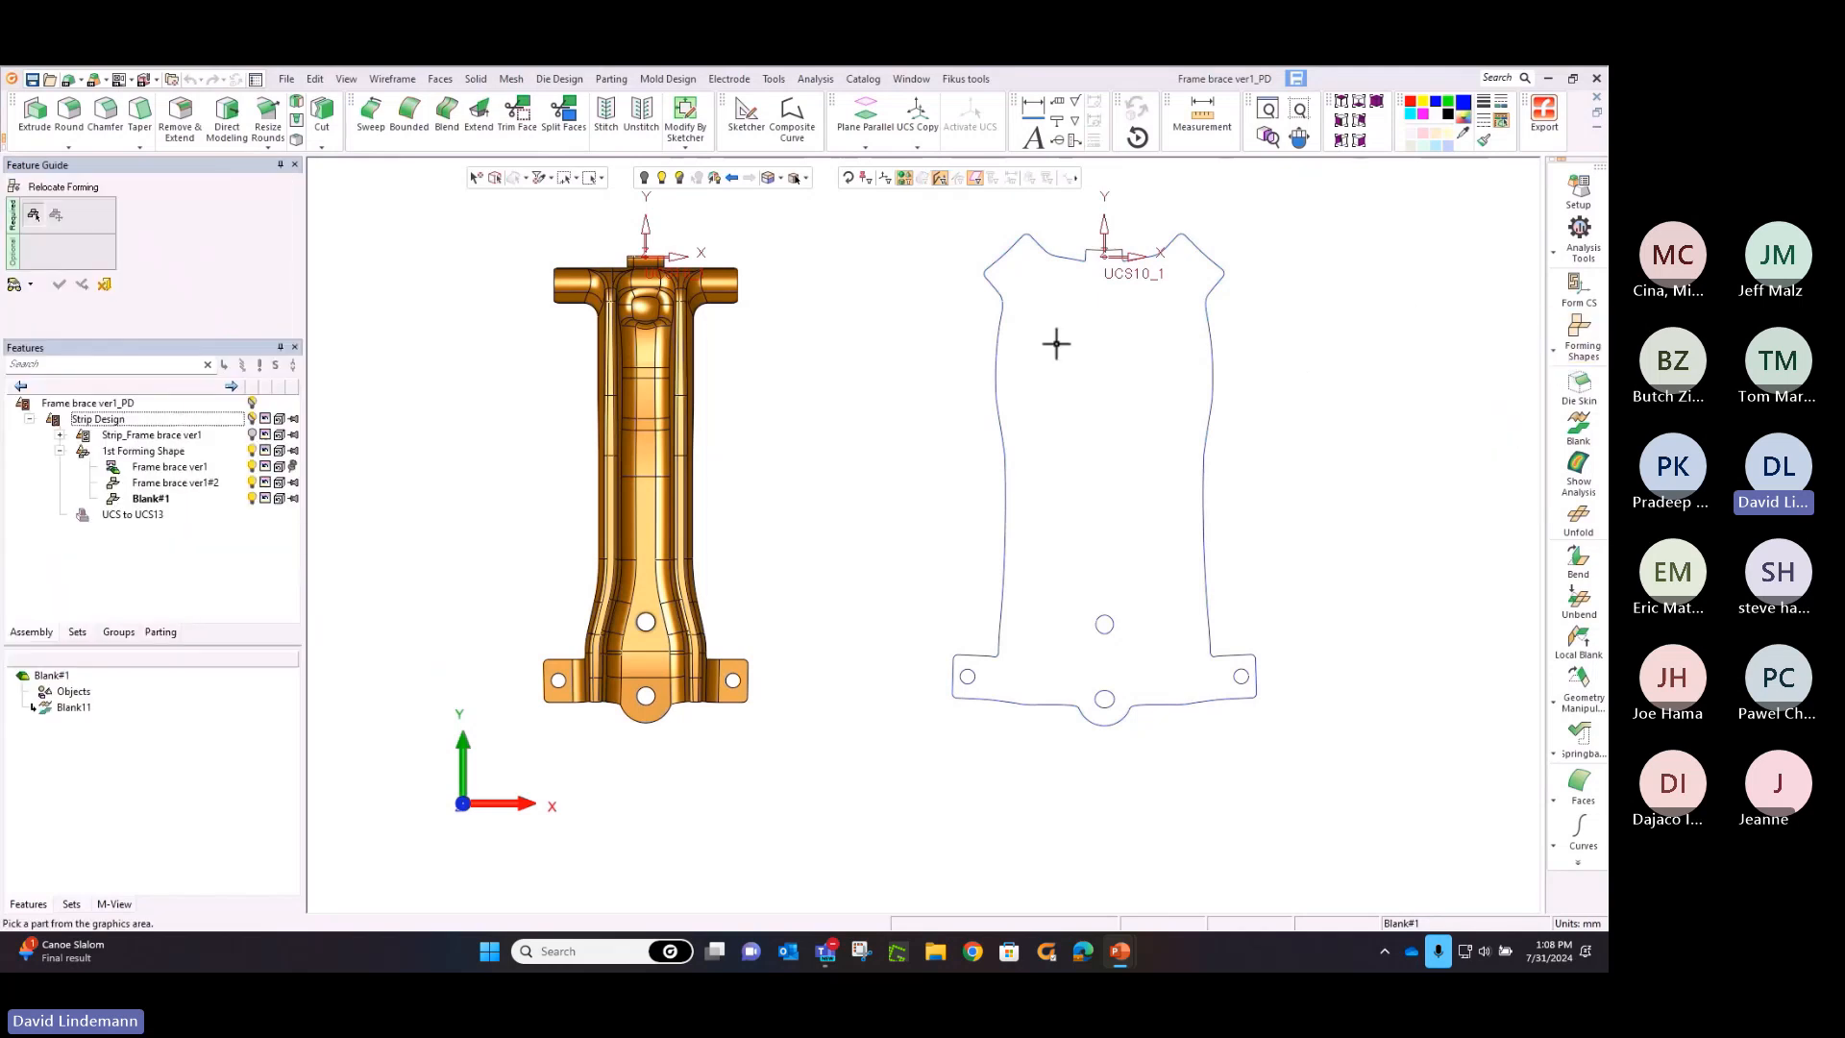
left_click(1001, 330)
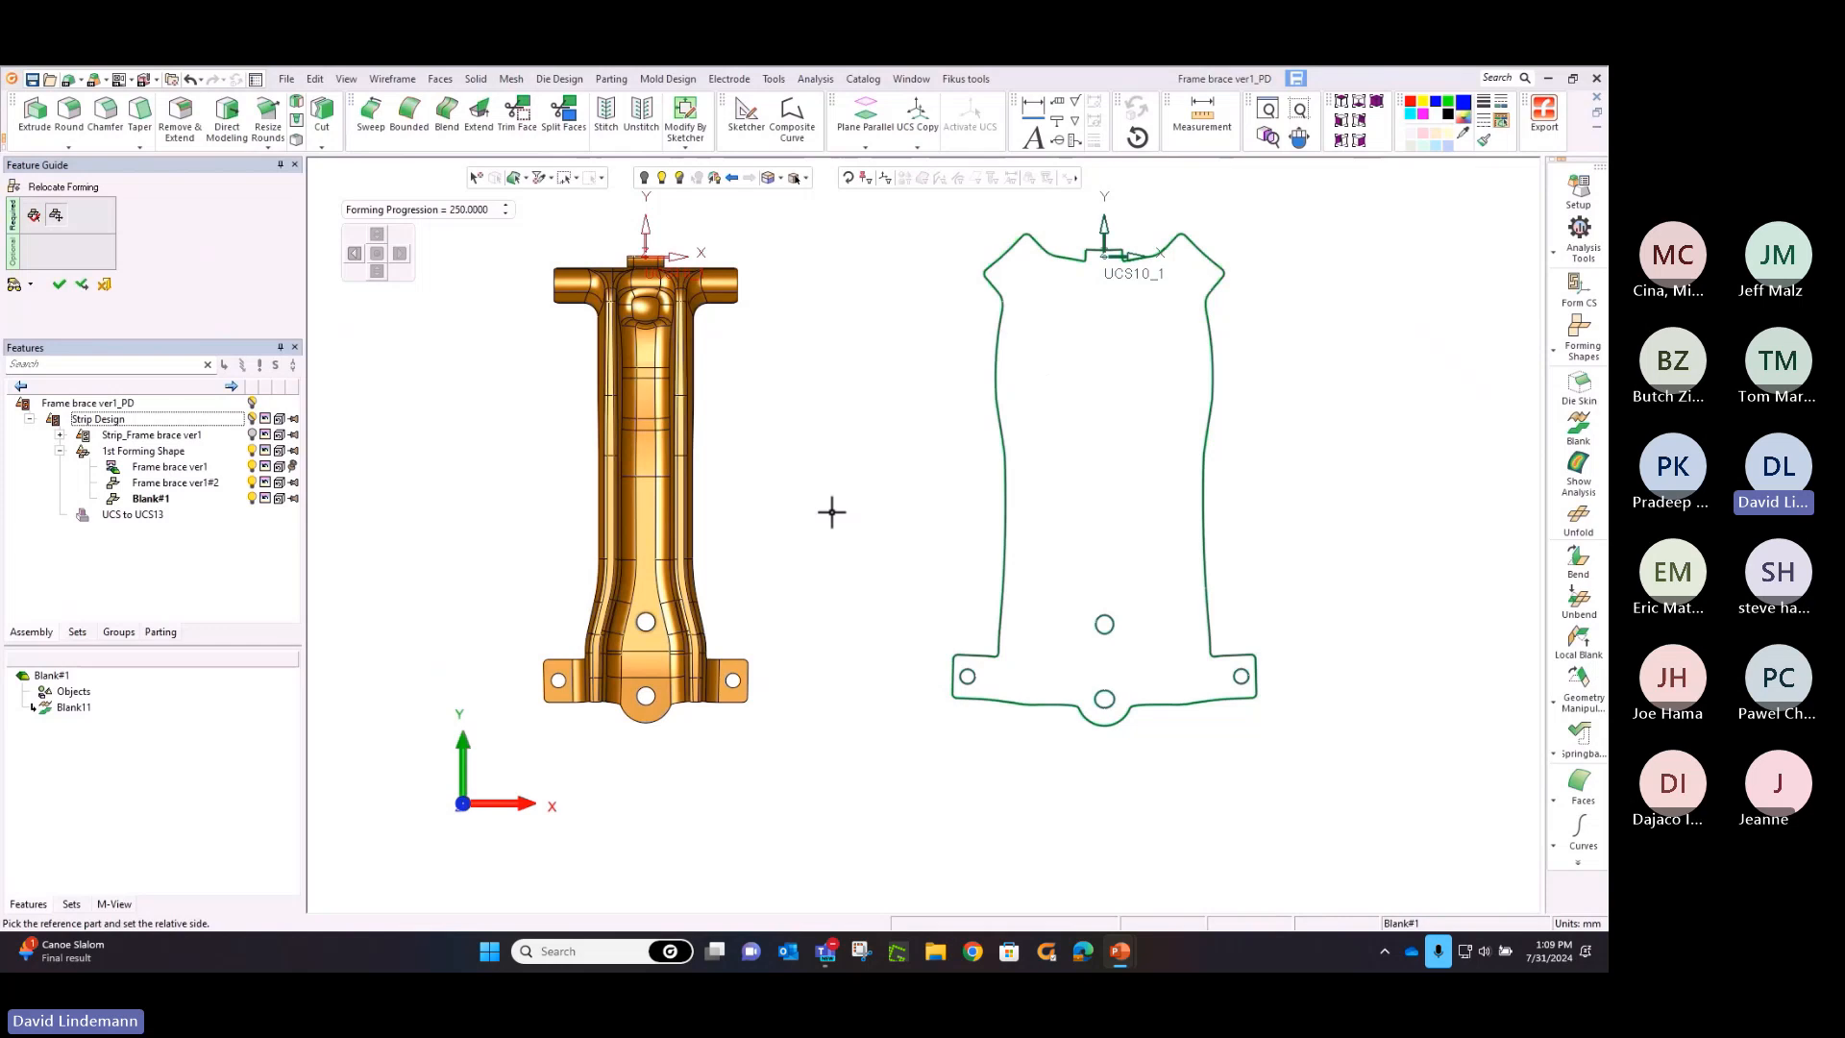
left_click(353, 252)
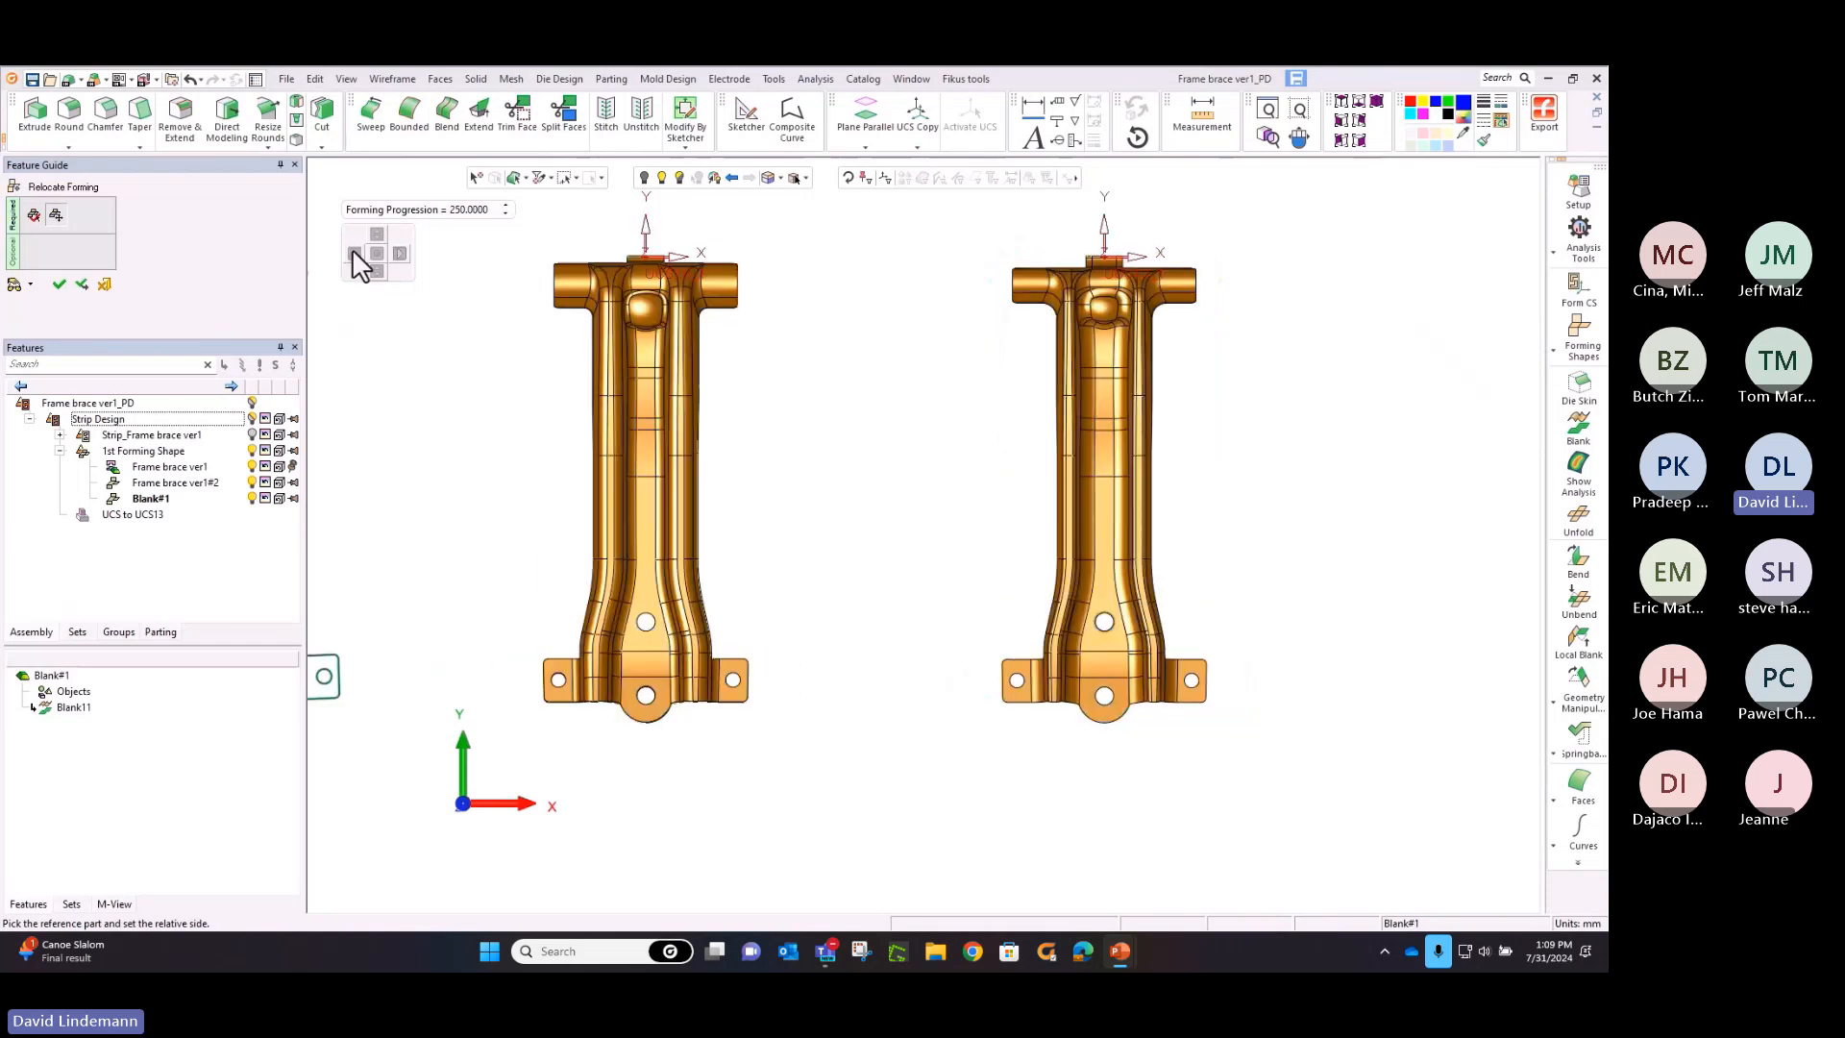
left_click(60, 285)
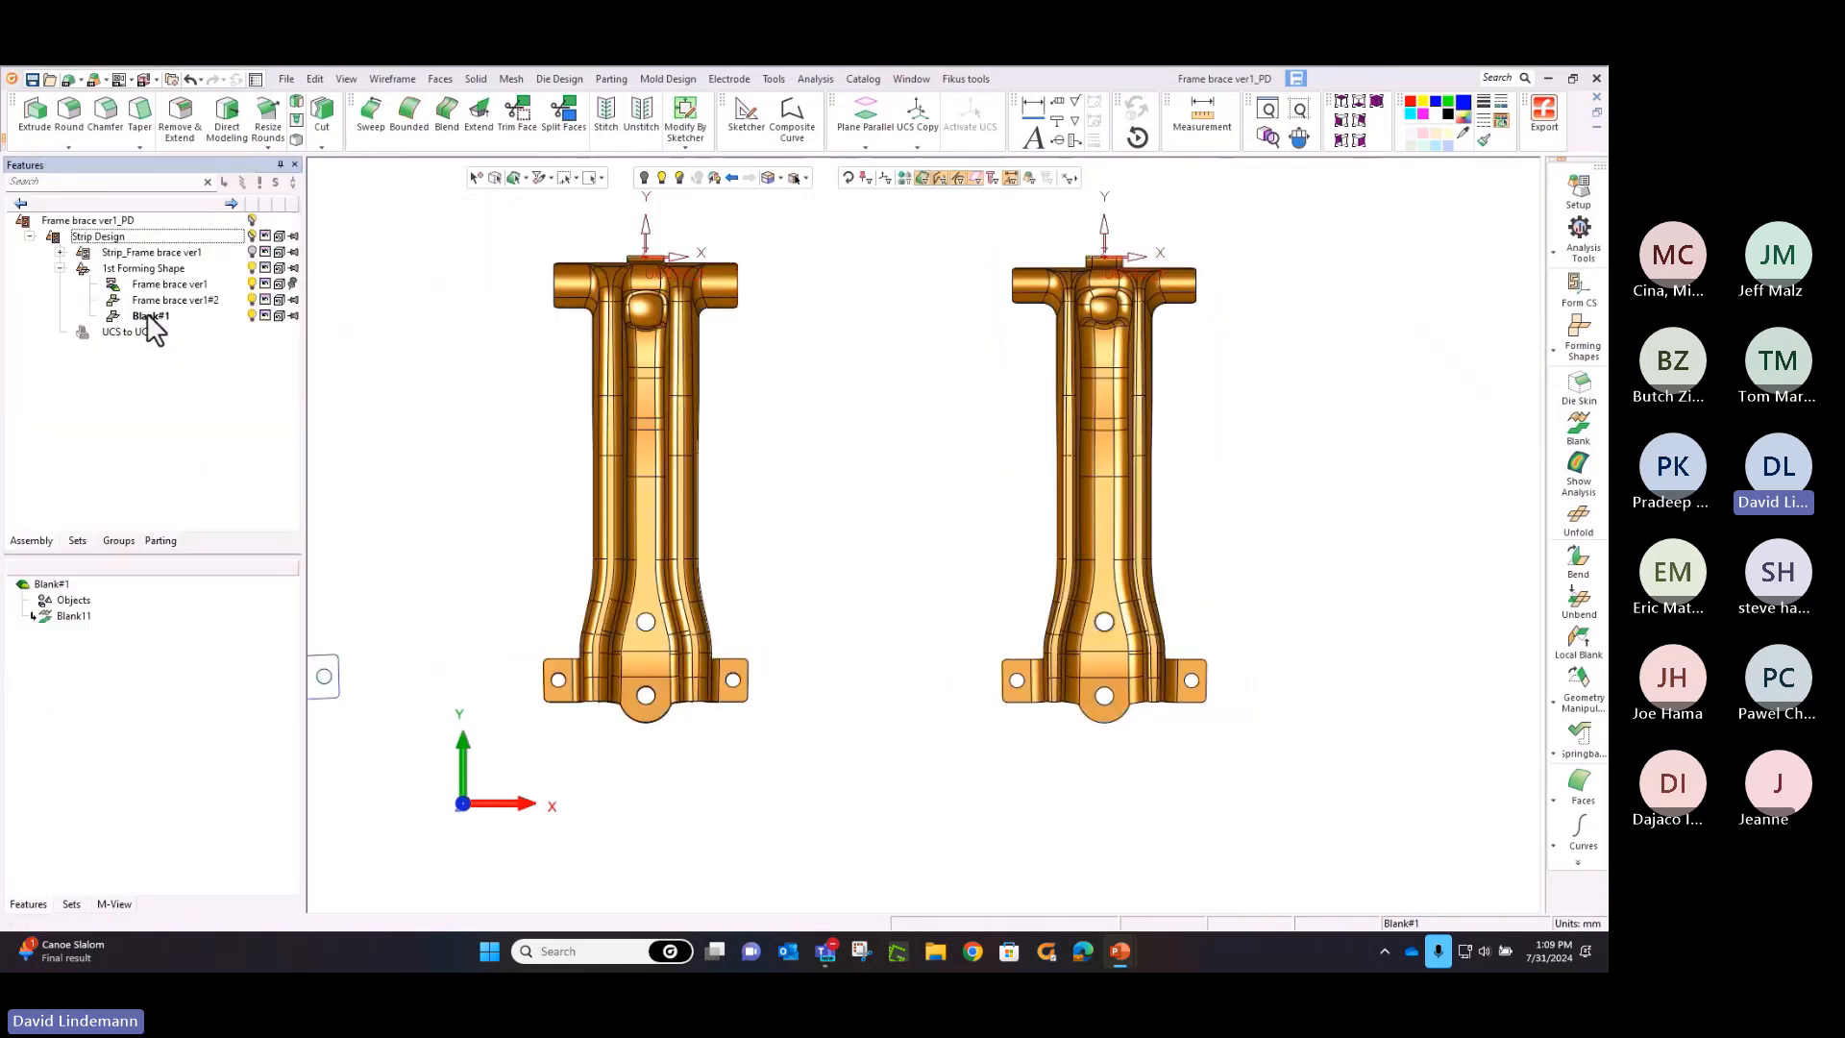
Add a regular forming shape to the right of the last brace as a Copy Part Import with a 250 progression
left_click(1560, 332)
left_click(1528, 329)
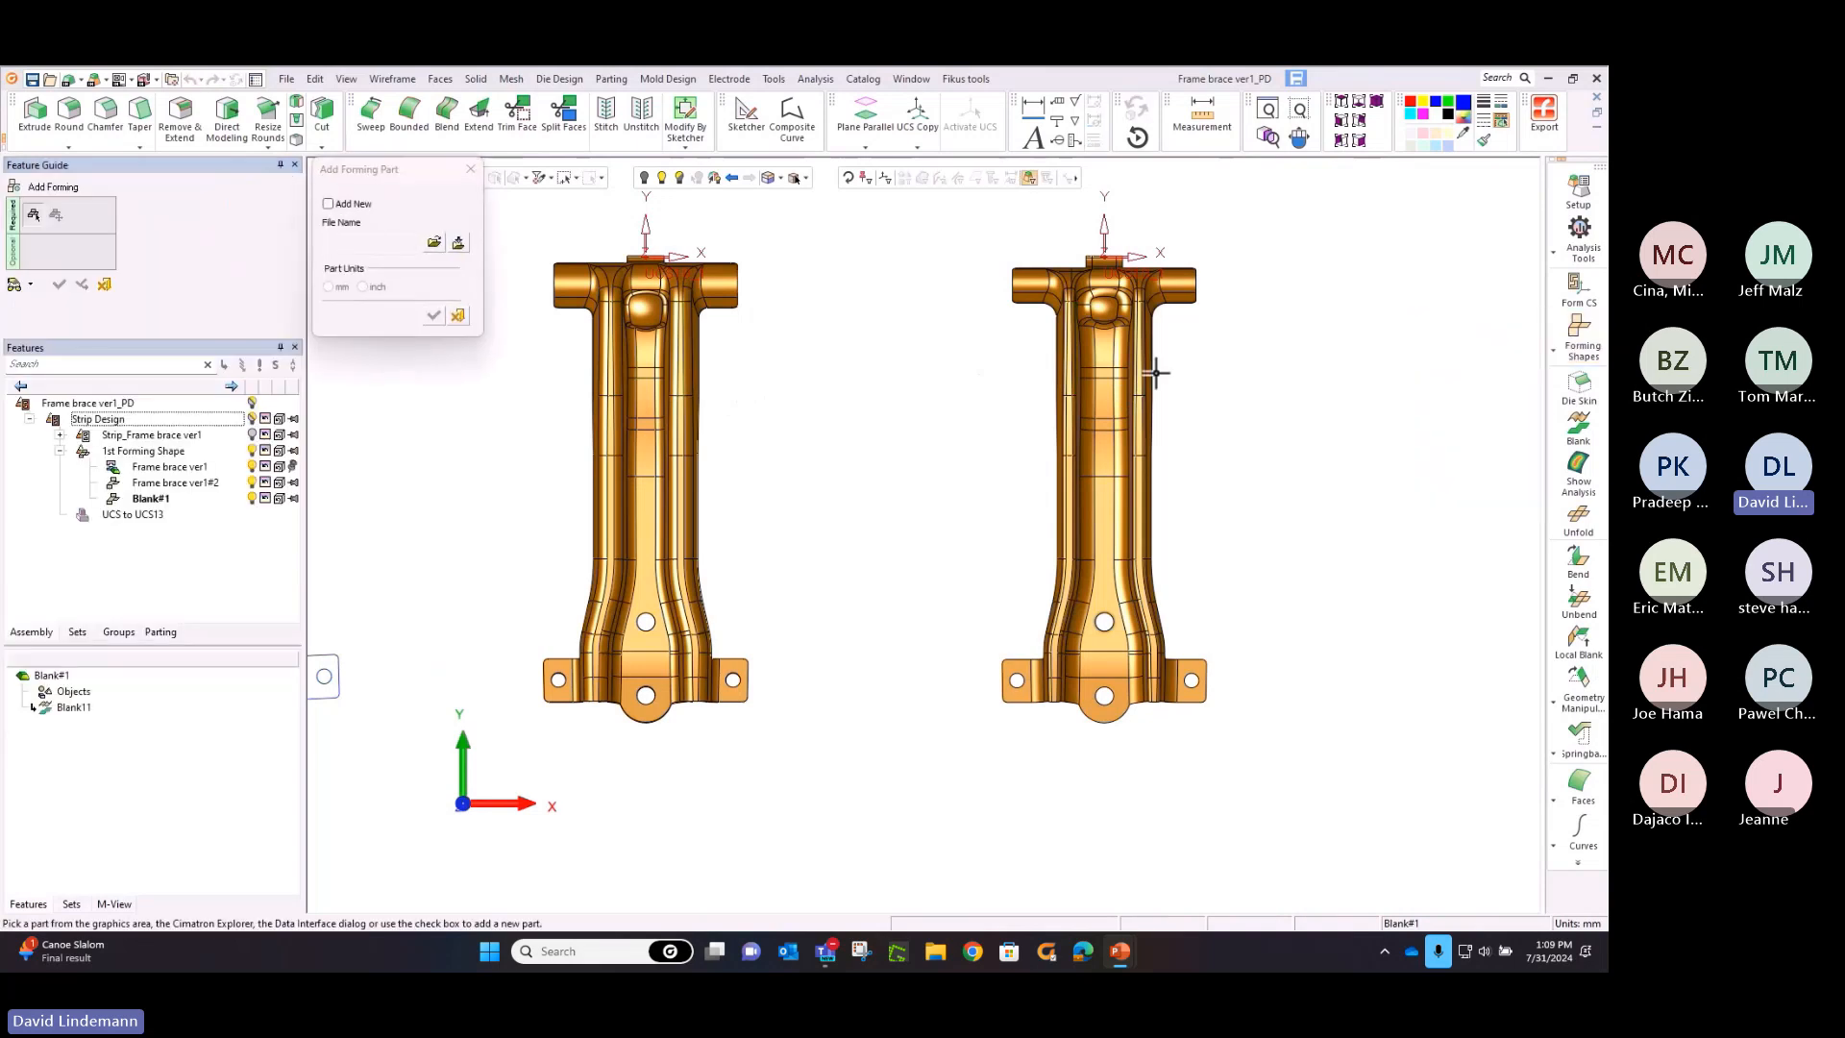
middle_click_drag(960, 366, 628, 370)
middle_click(628, 370)
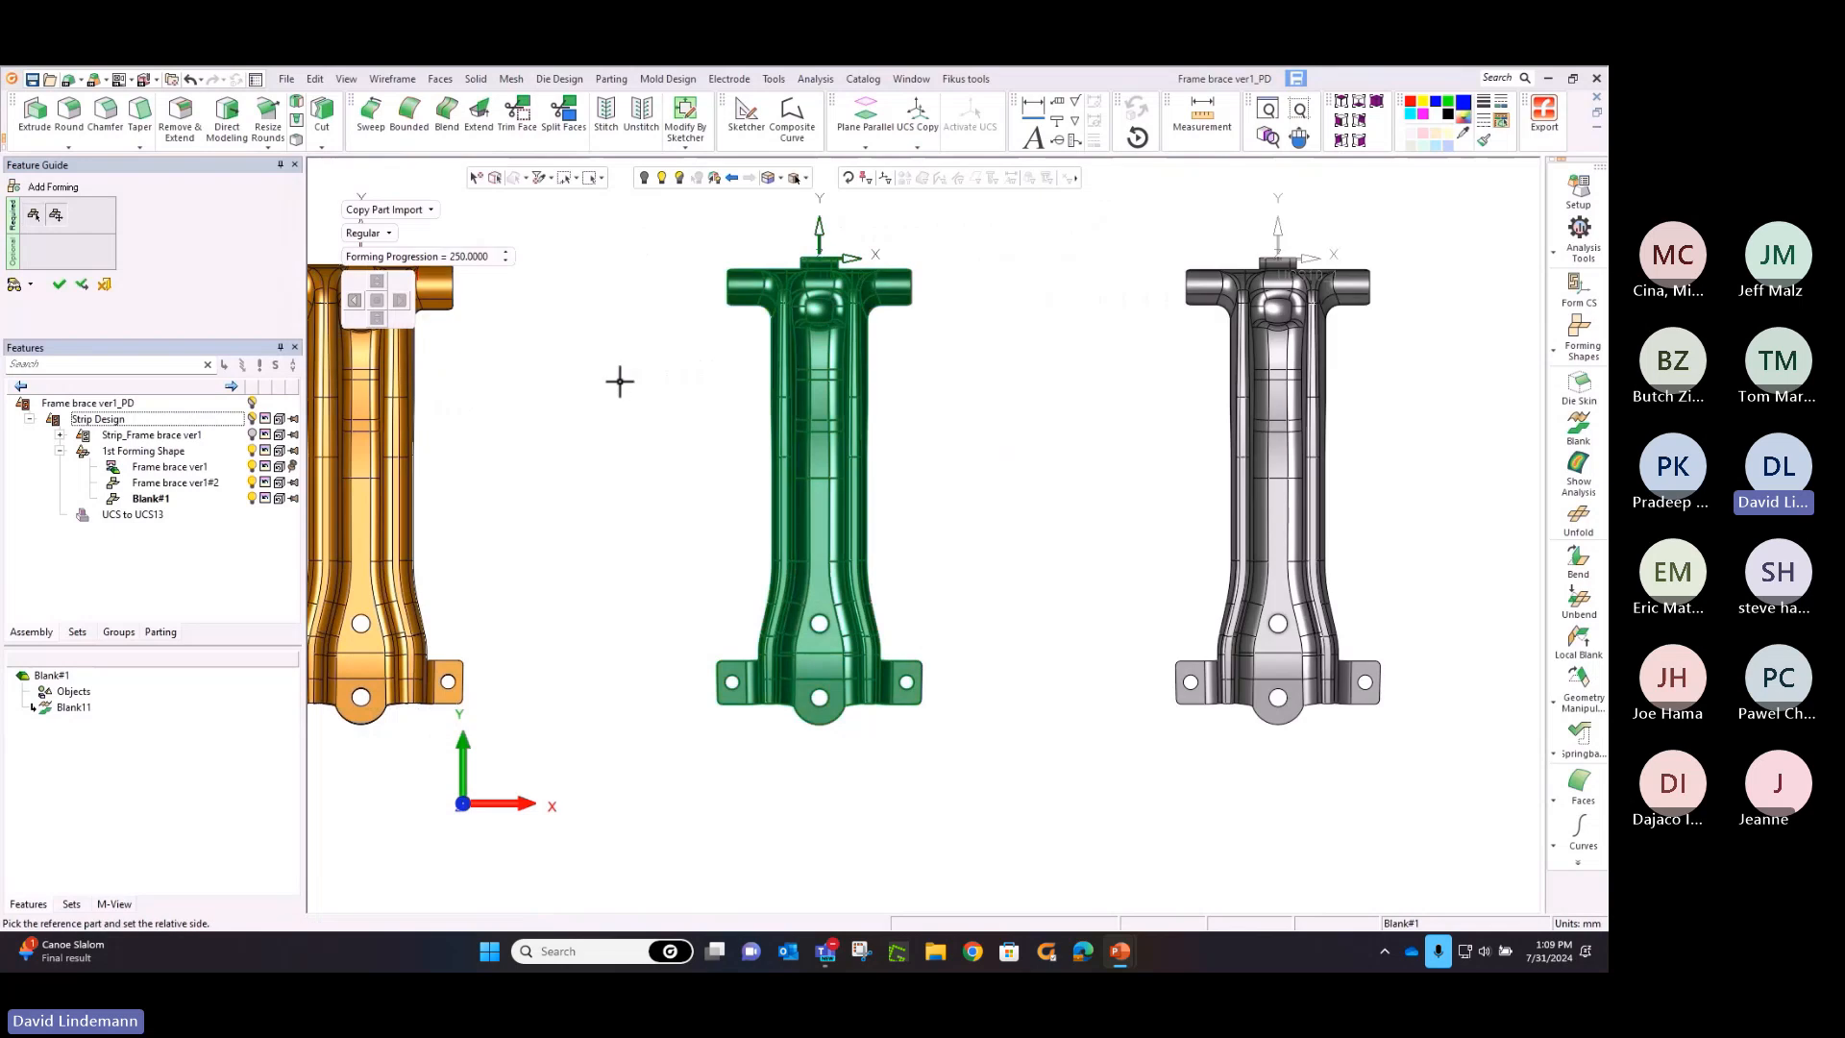
left_click(59, 285)
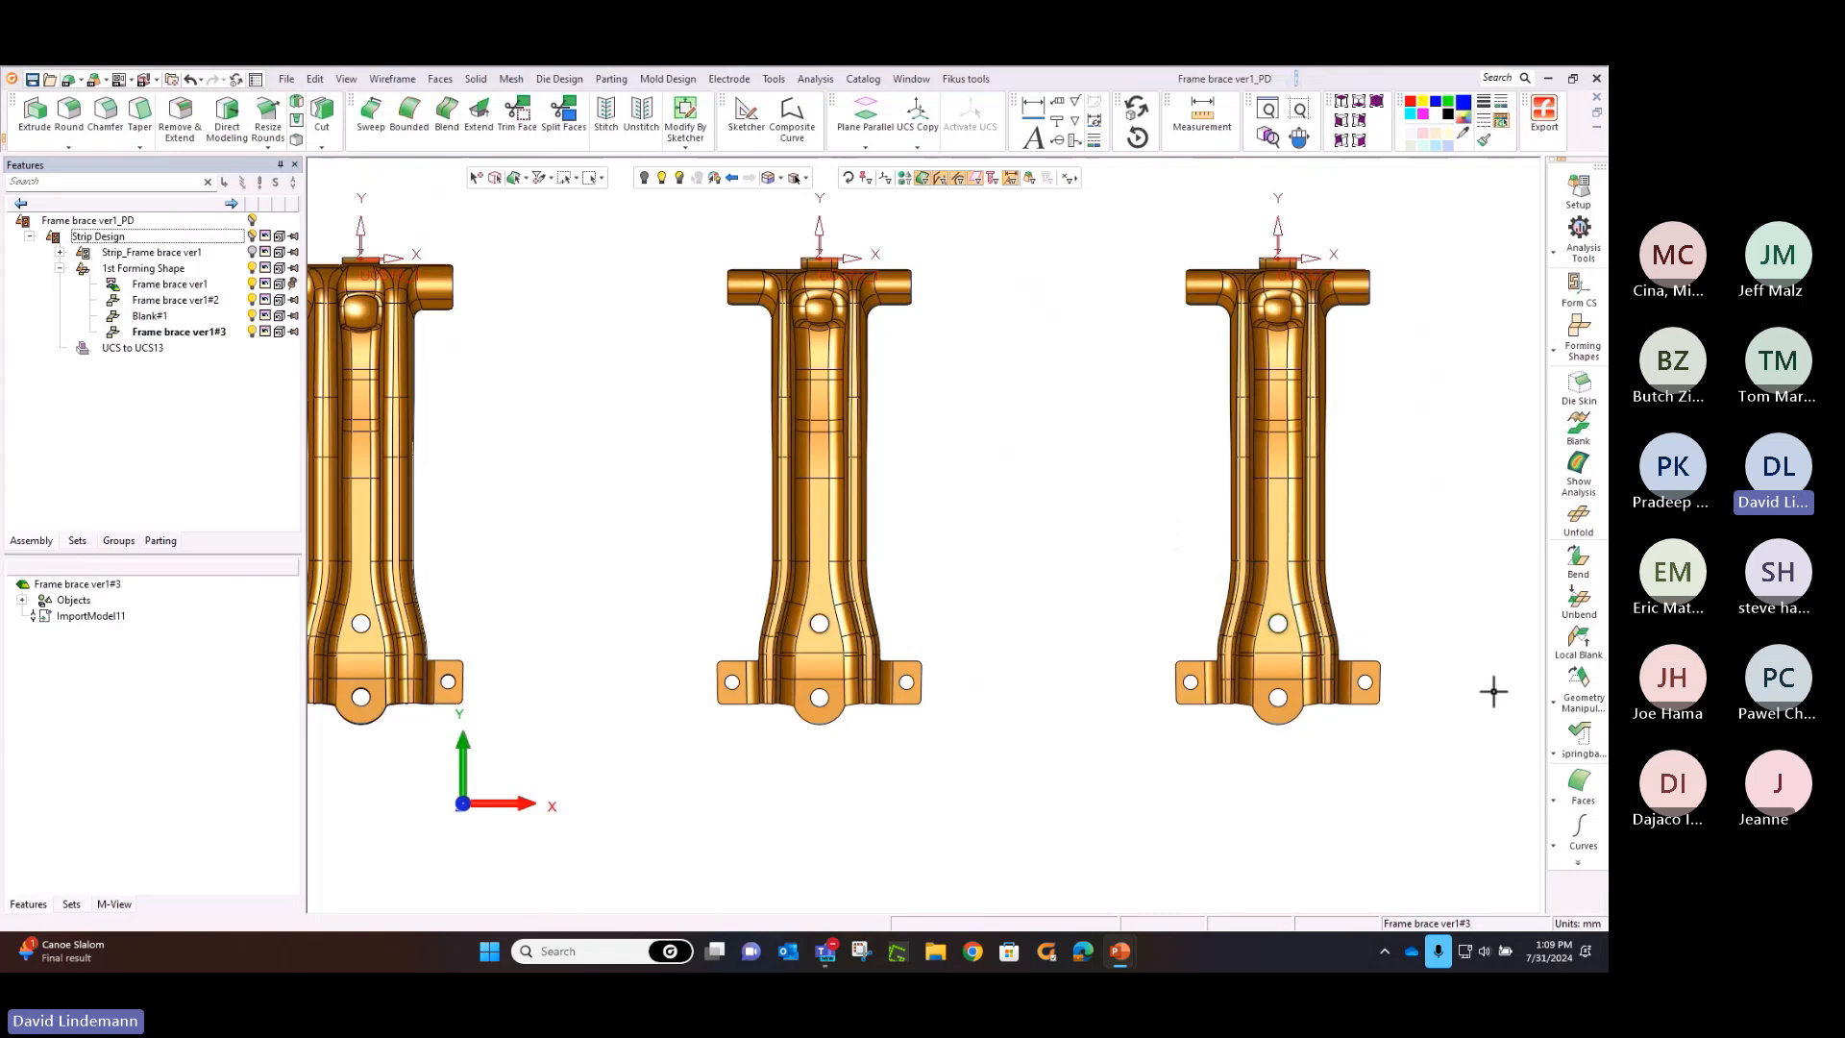
Start an Auto Blank on Binder on the newly added brace, using brush selection with a brush size of 4
left_click(1574, 695)
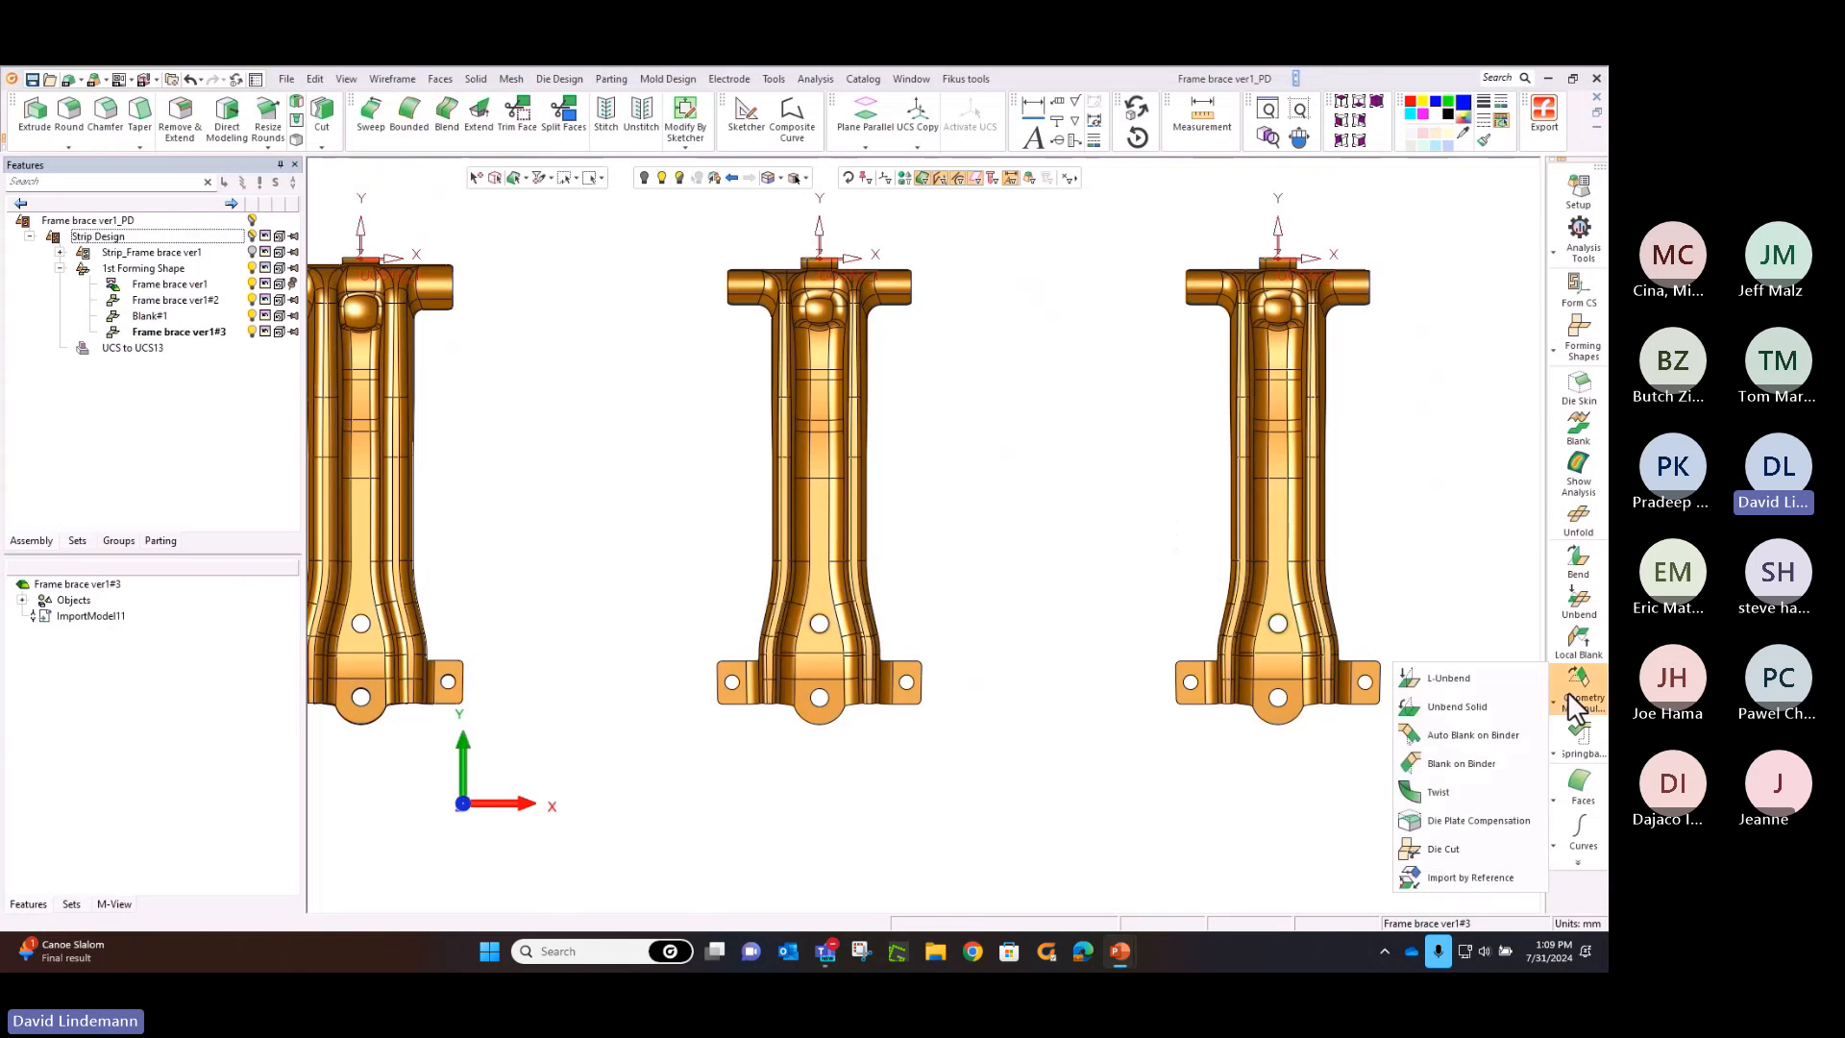
left_click(1536, 751)
middle_click_drag(1156, 342, 827, 420, "ctrl")
scroll(782, 346, "up", 3)
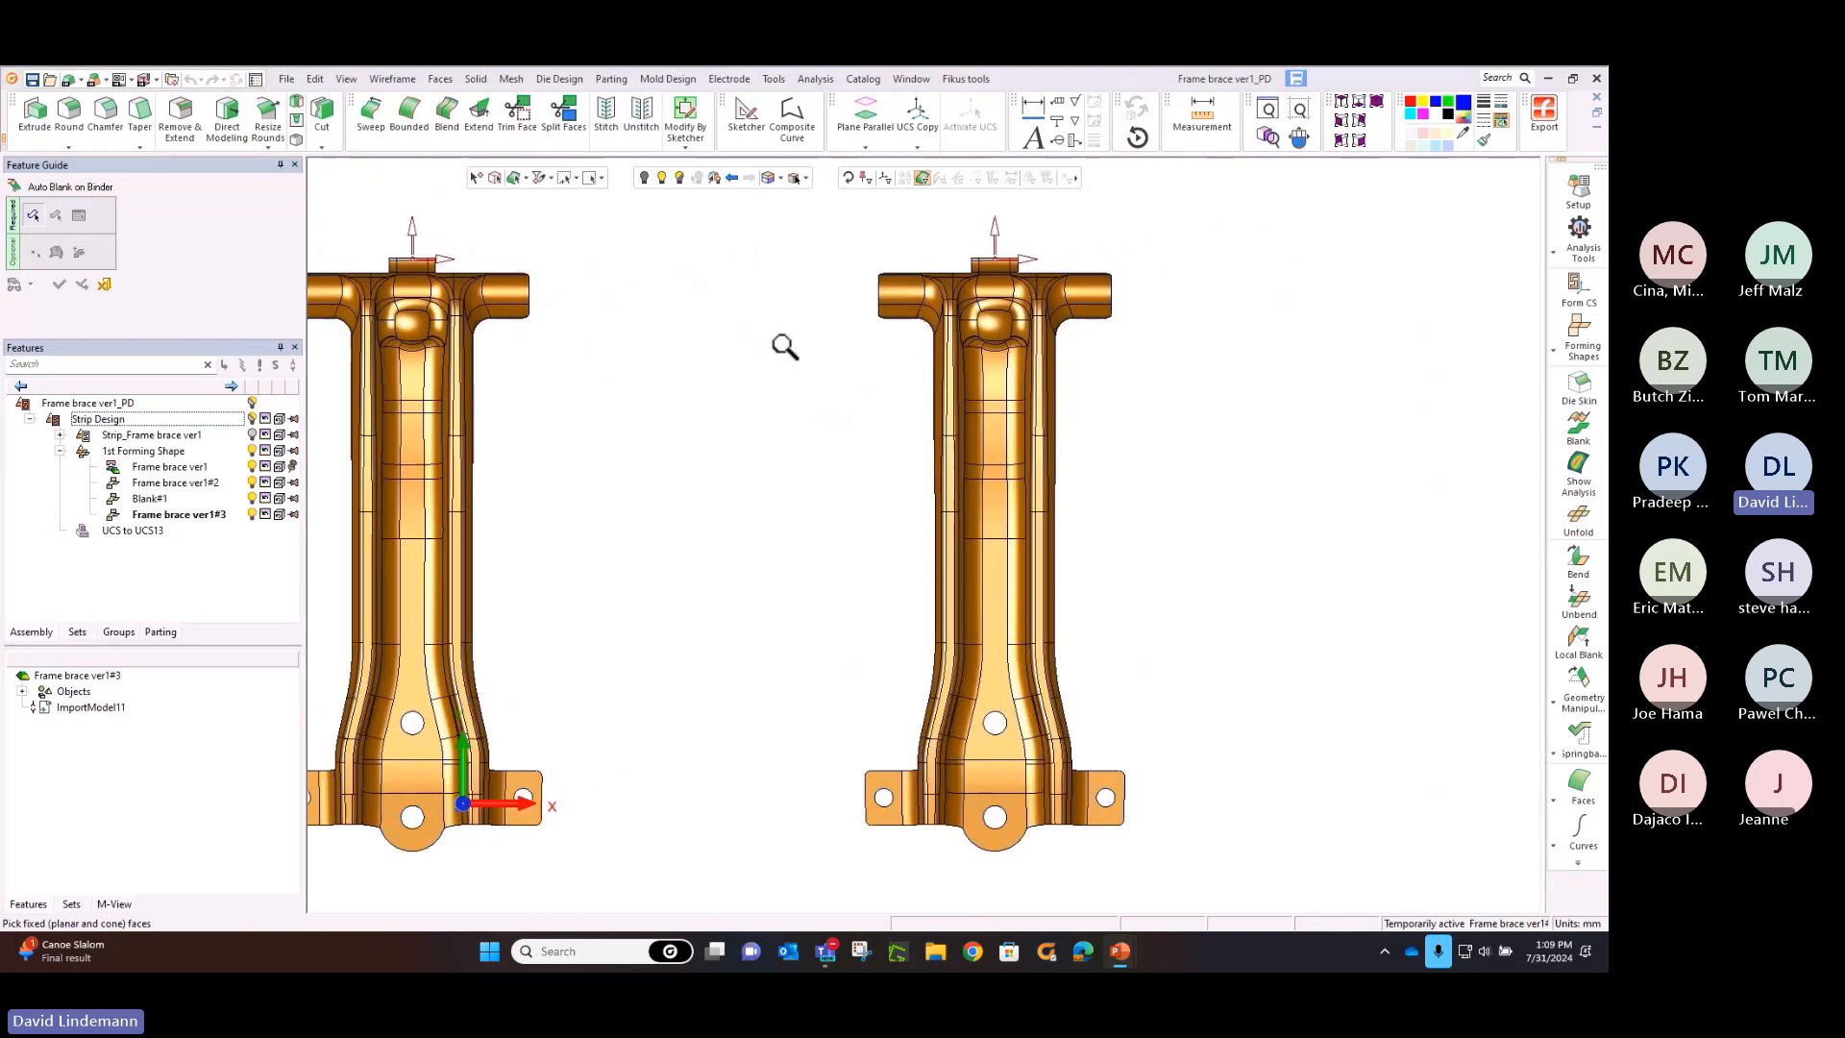
left_click(601, 178)
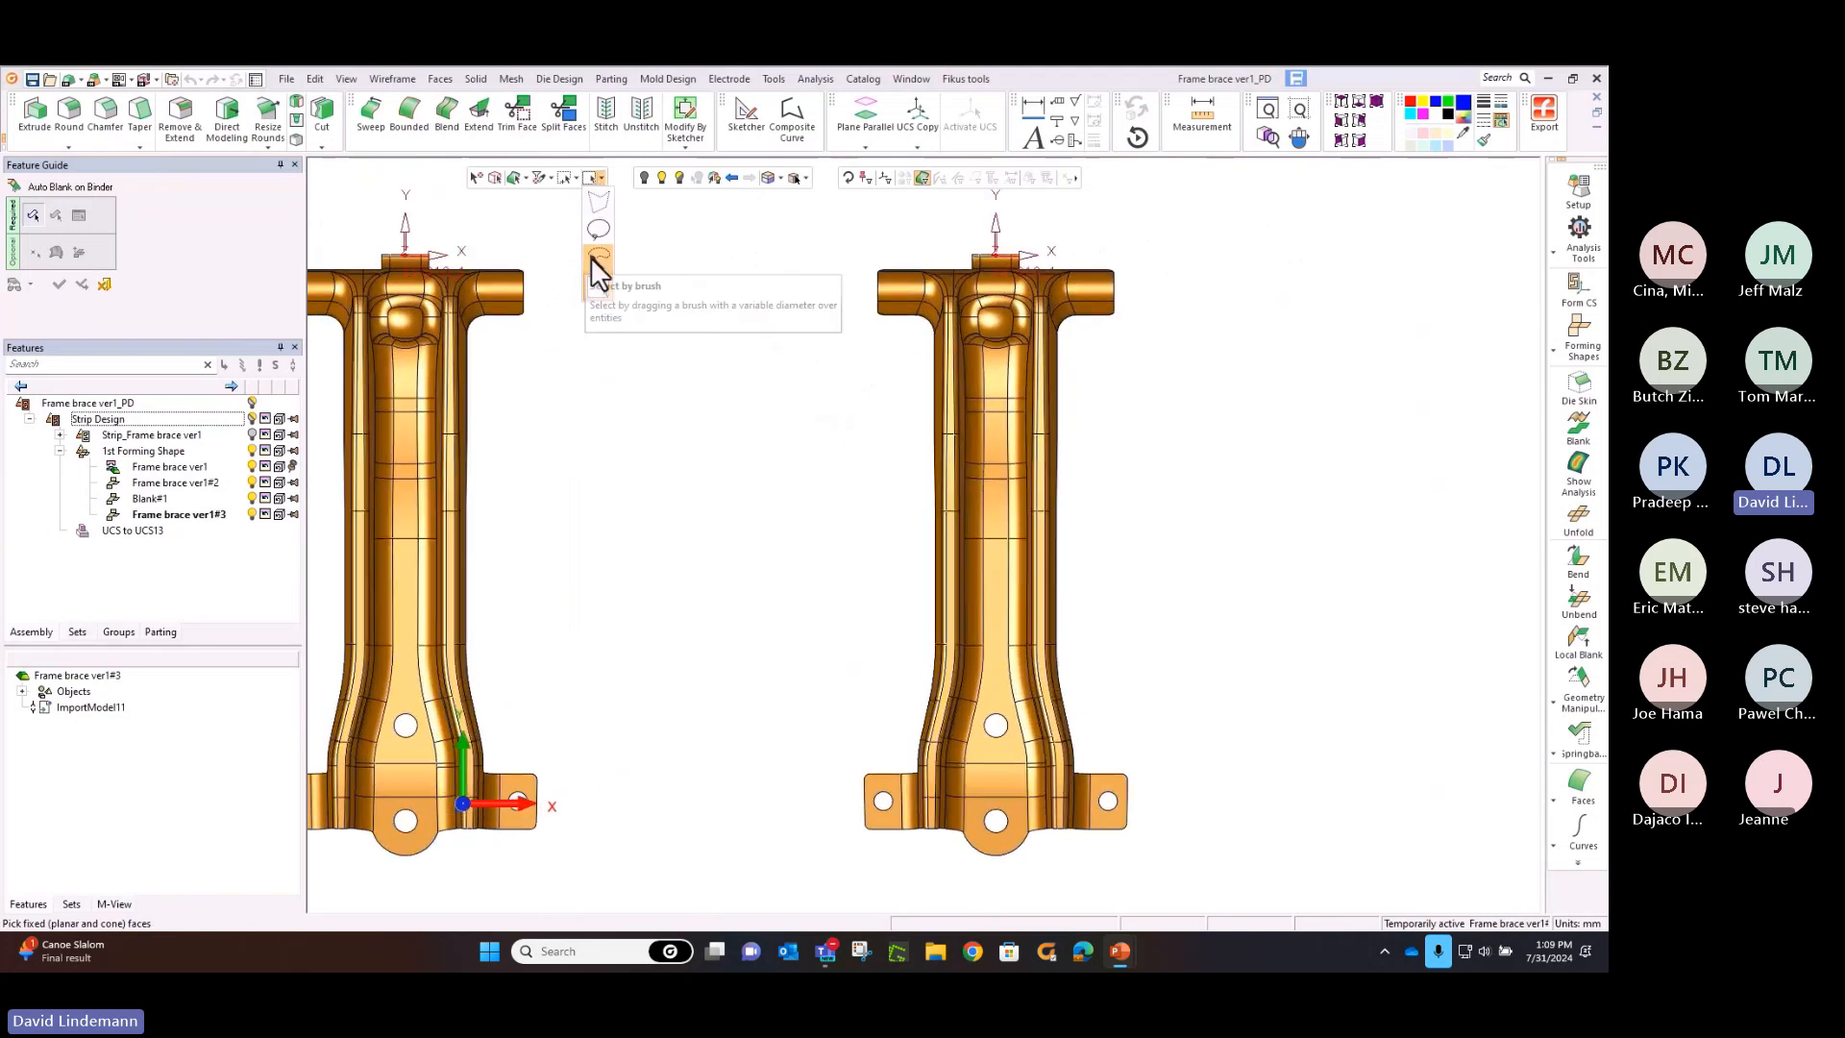
left_click(591, 256)
double_click(594, 197)
type("4")
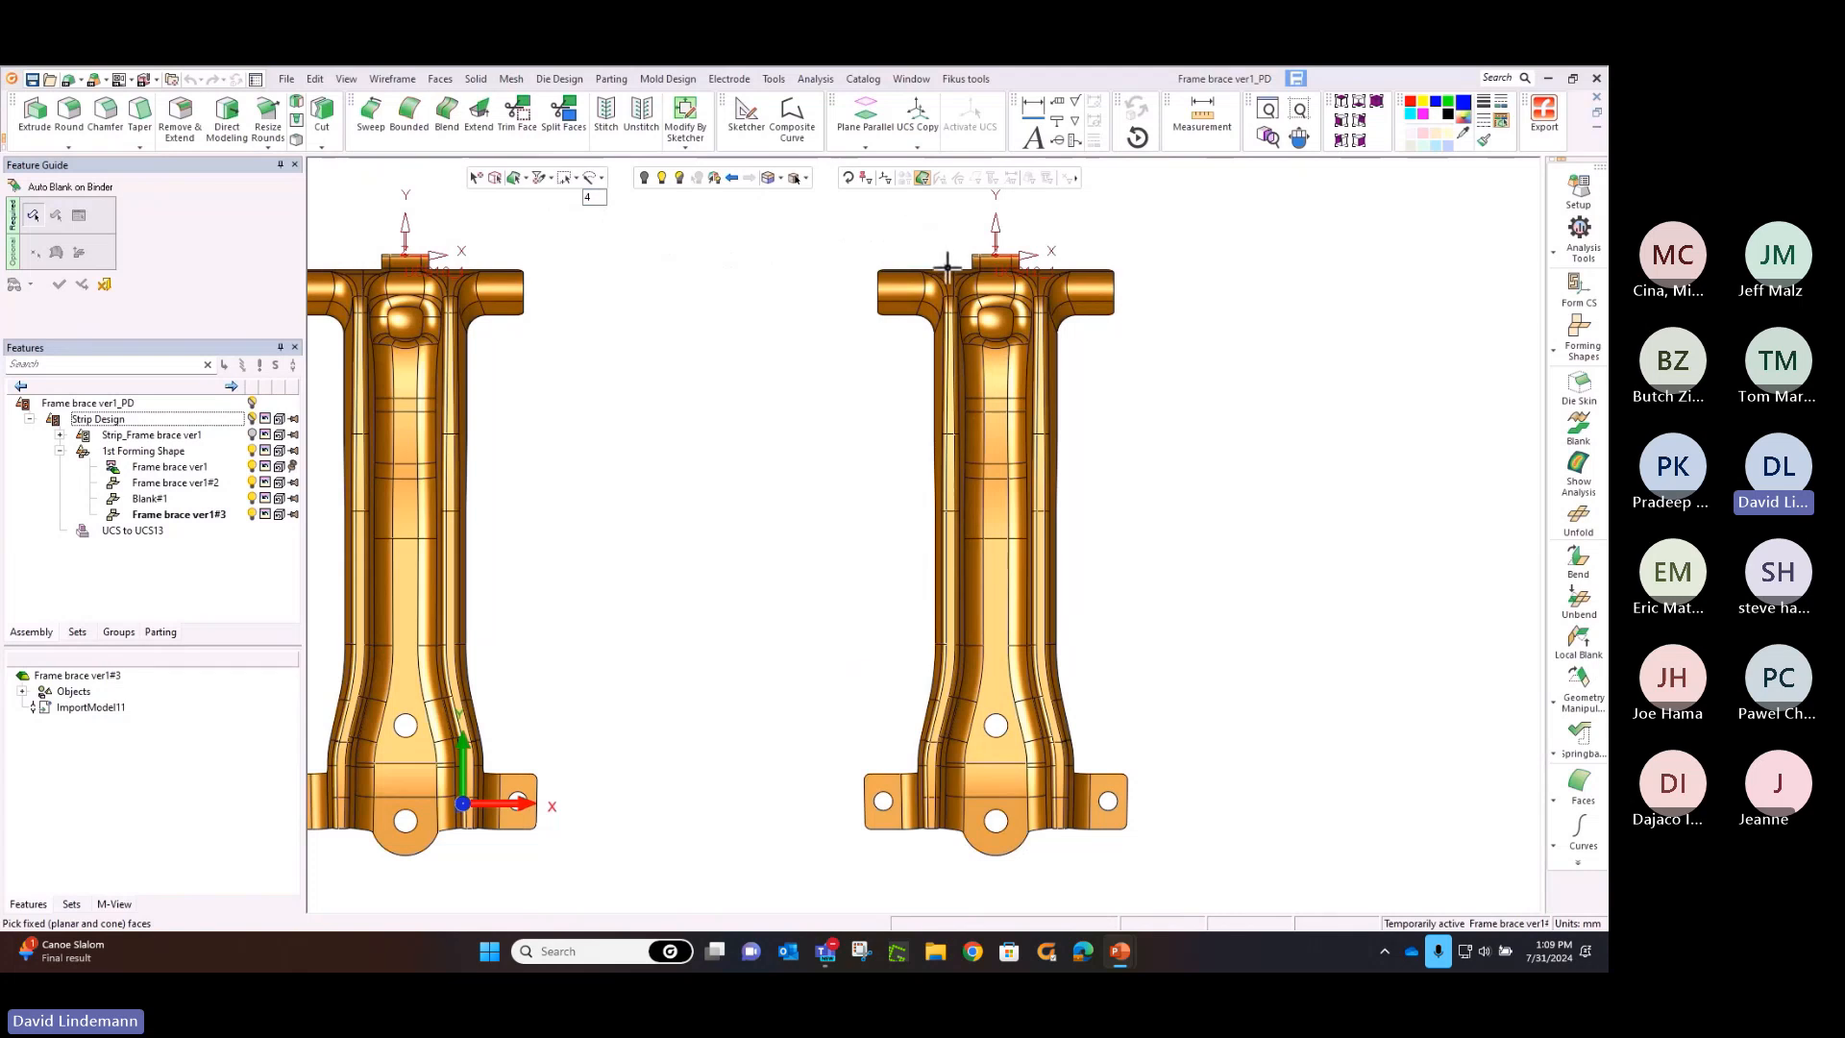
Select the narrow ridge faces along the new brace's left side as fixed faces and the adjoining outer flange faces as faces to blank
middle_click_drag(971, 389, 982, 510, "ctrl")
right_click_drag(984, 508, 1001, 259, "ctrl")
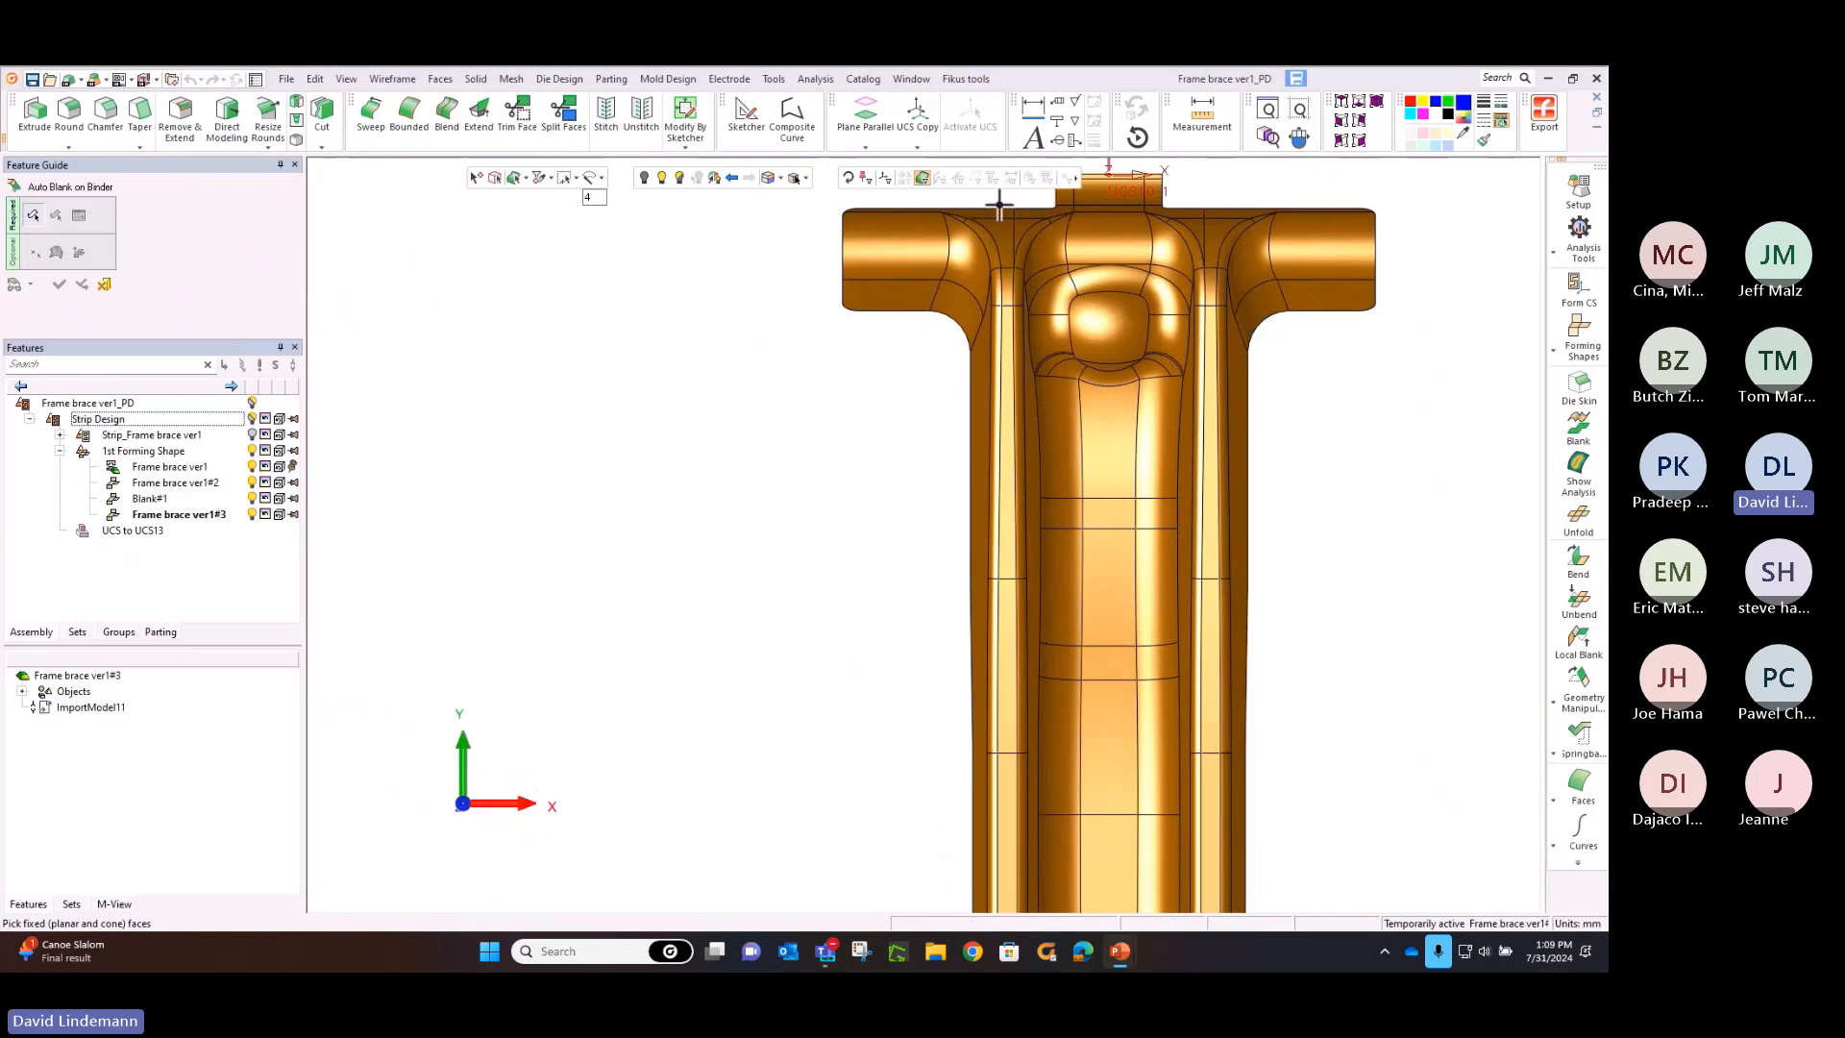
left_click(1005, 312)
middle_click_drag(1030, 497, 996, 191, "ctrl")
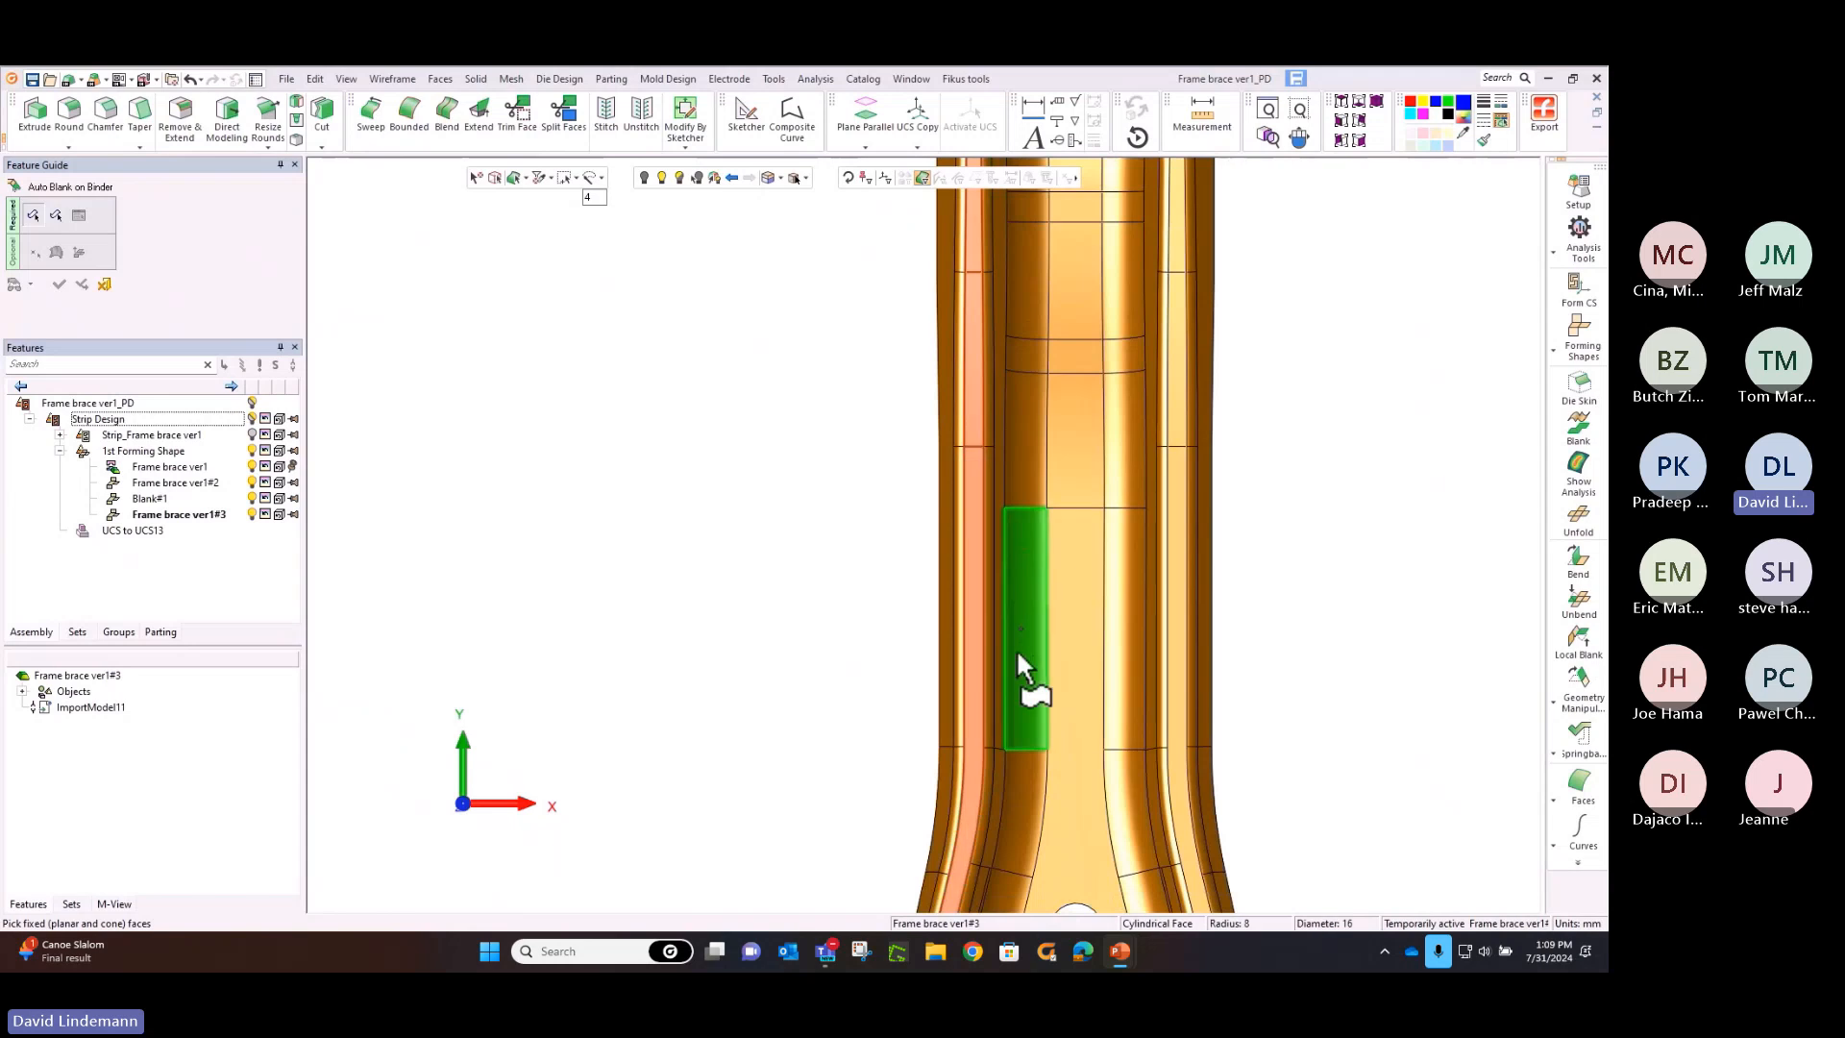
middle_click_drag(1017, 648, 1065, 185, "ctrl")
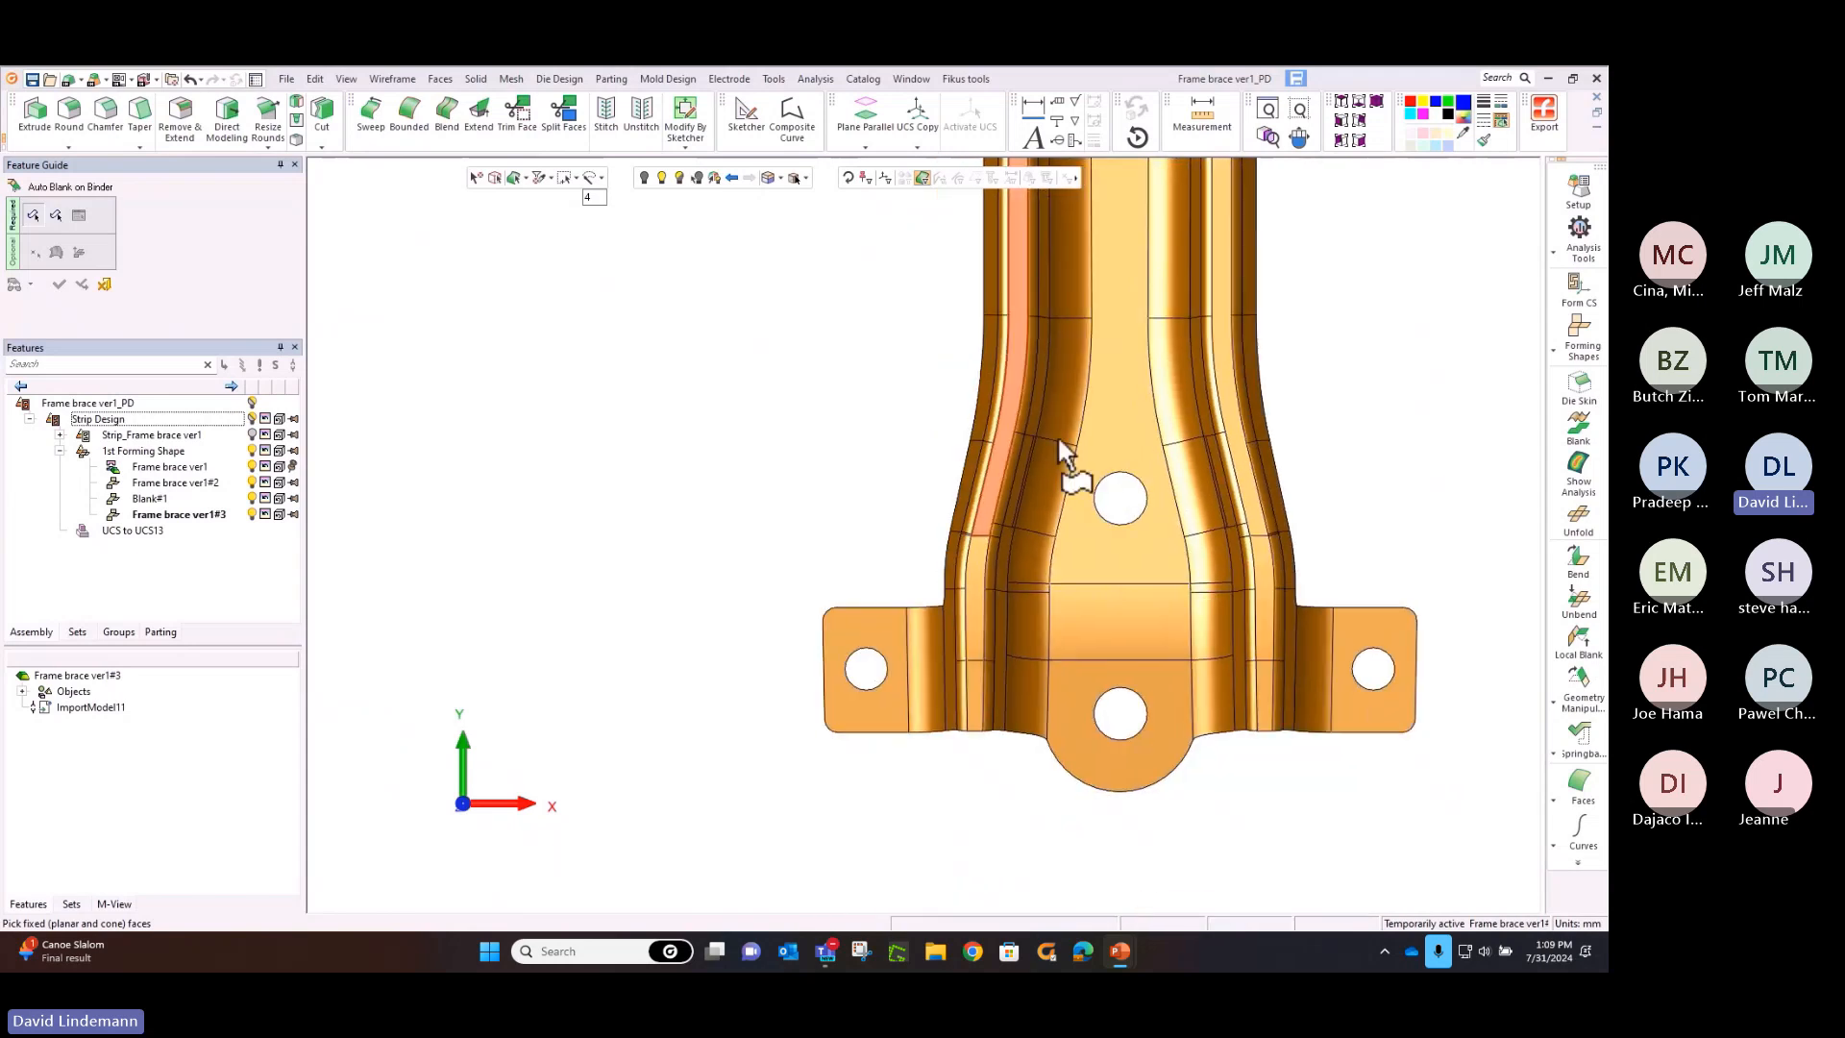
left_click(974, 673)
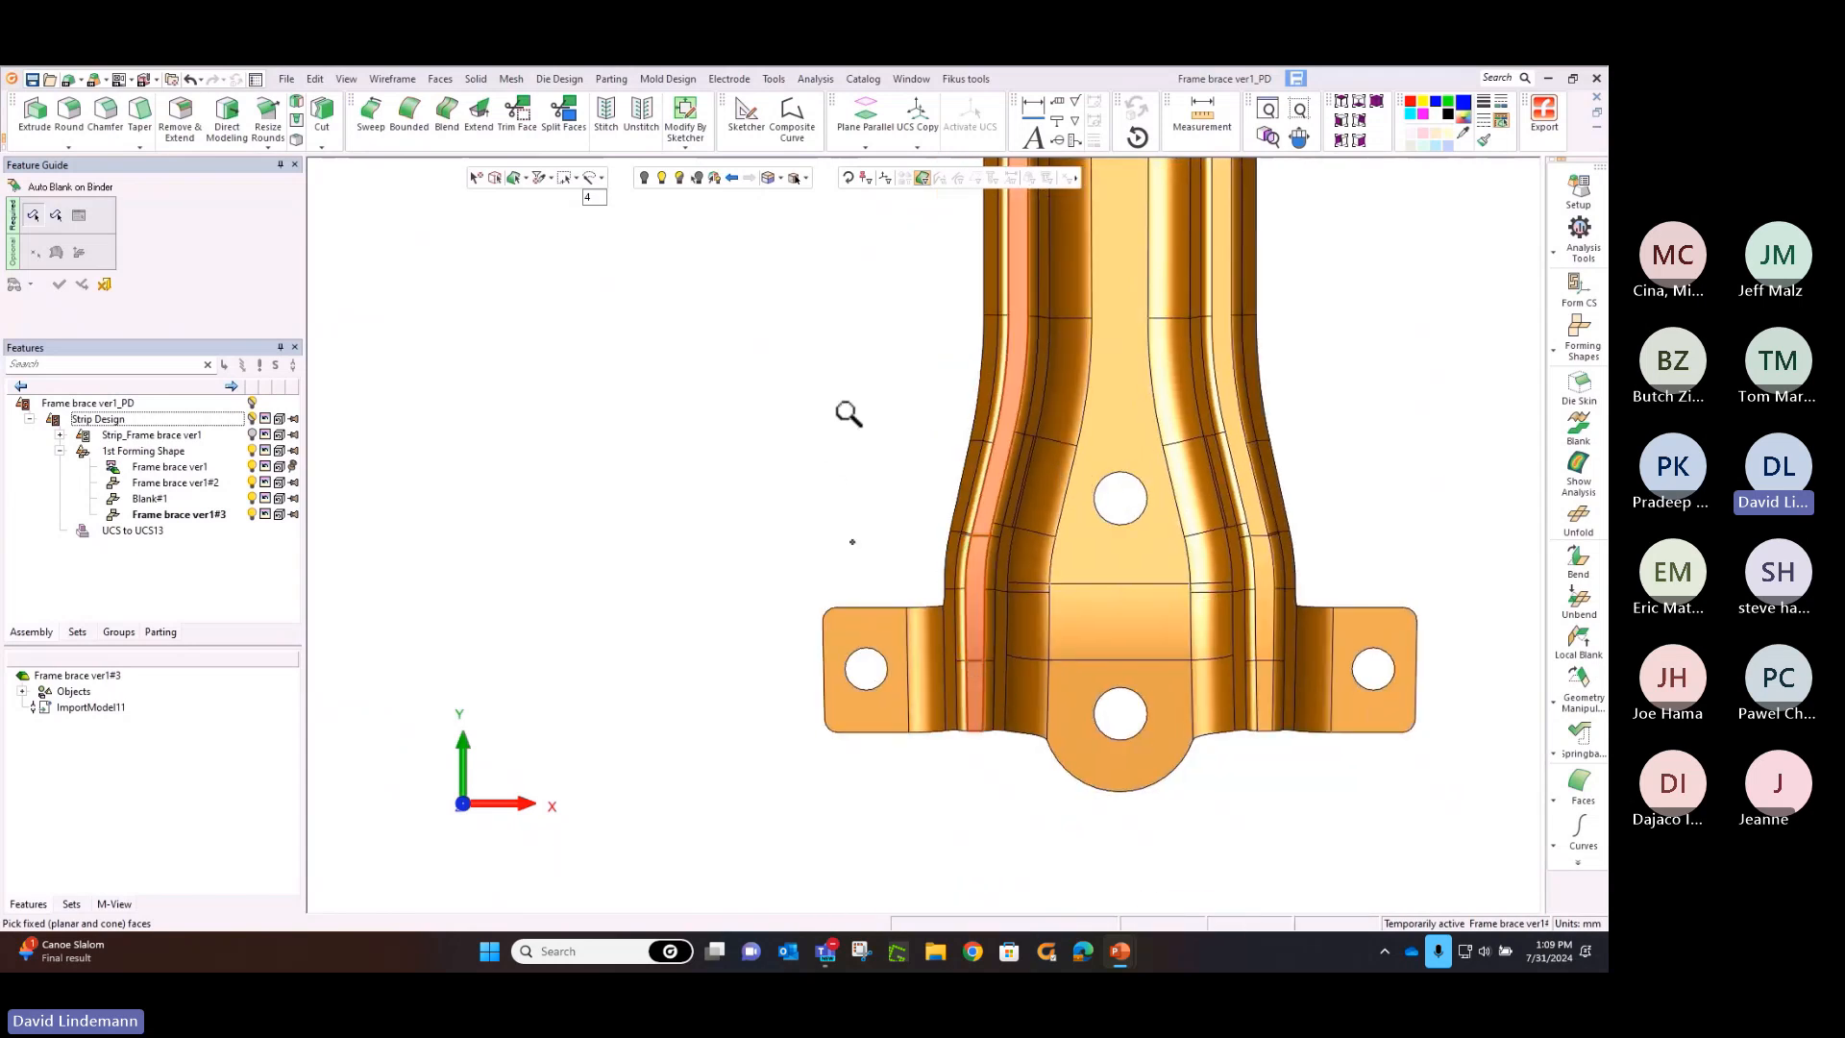
right_click_drag(848, 413, 880, 757, "ctrl")
middle_click_drag(893, 449, 1038, 474, "ctrl")
middle_click(1034, 453)
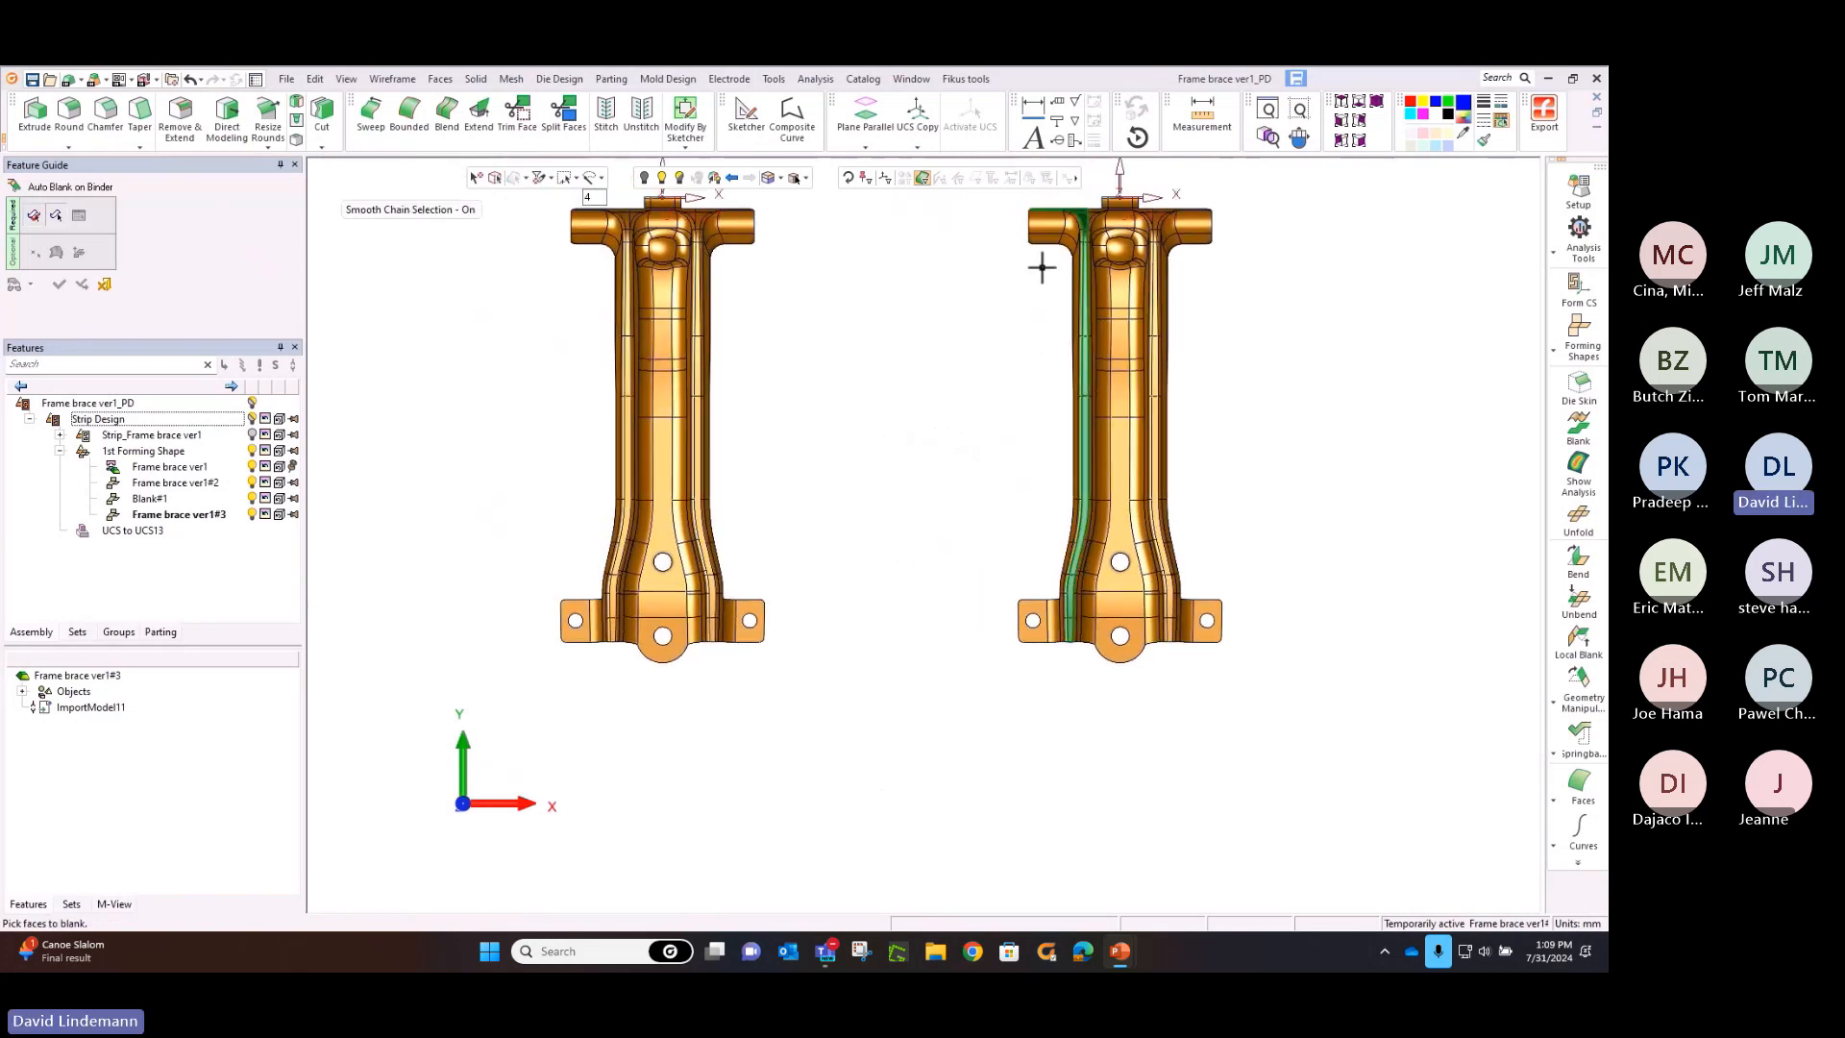
left_click(1046, 240)
middle_click(976, 275)
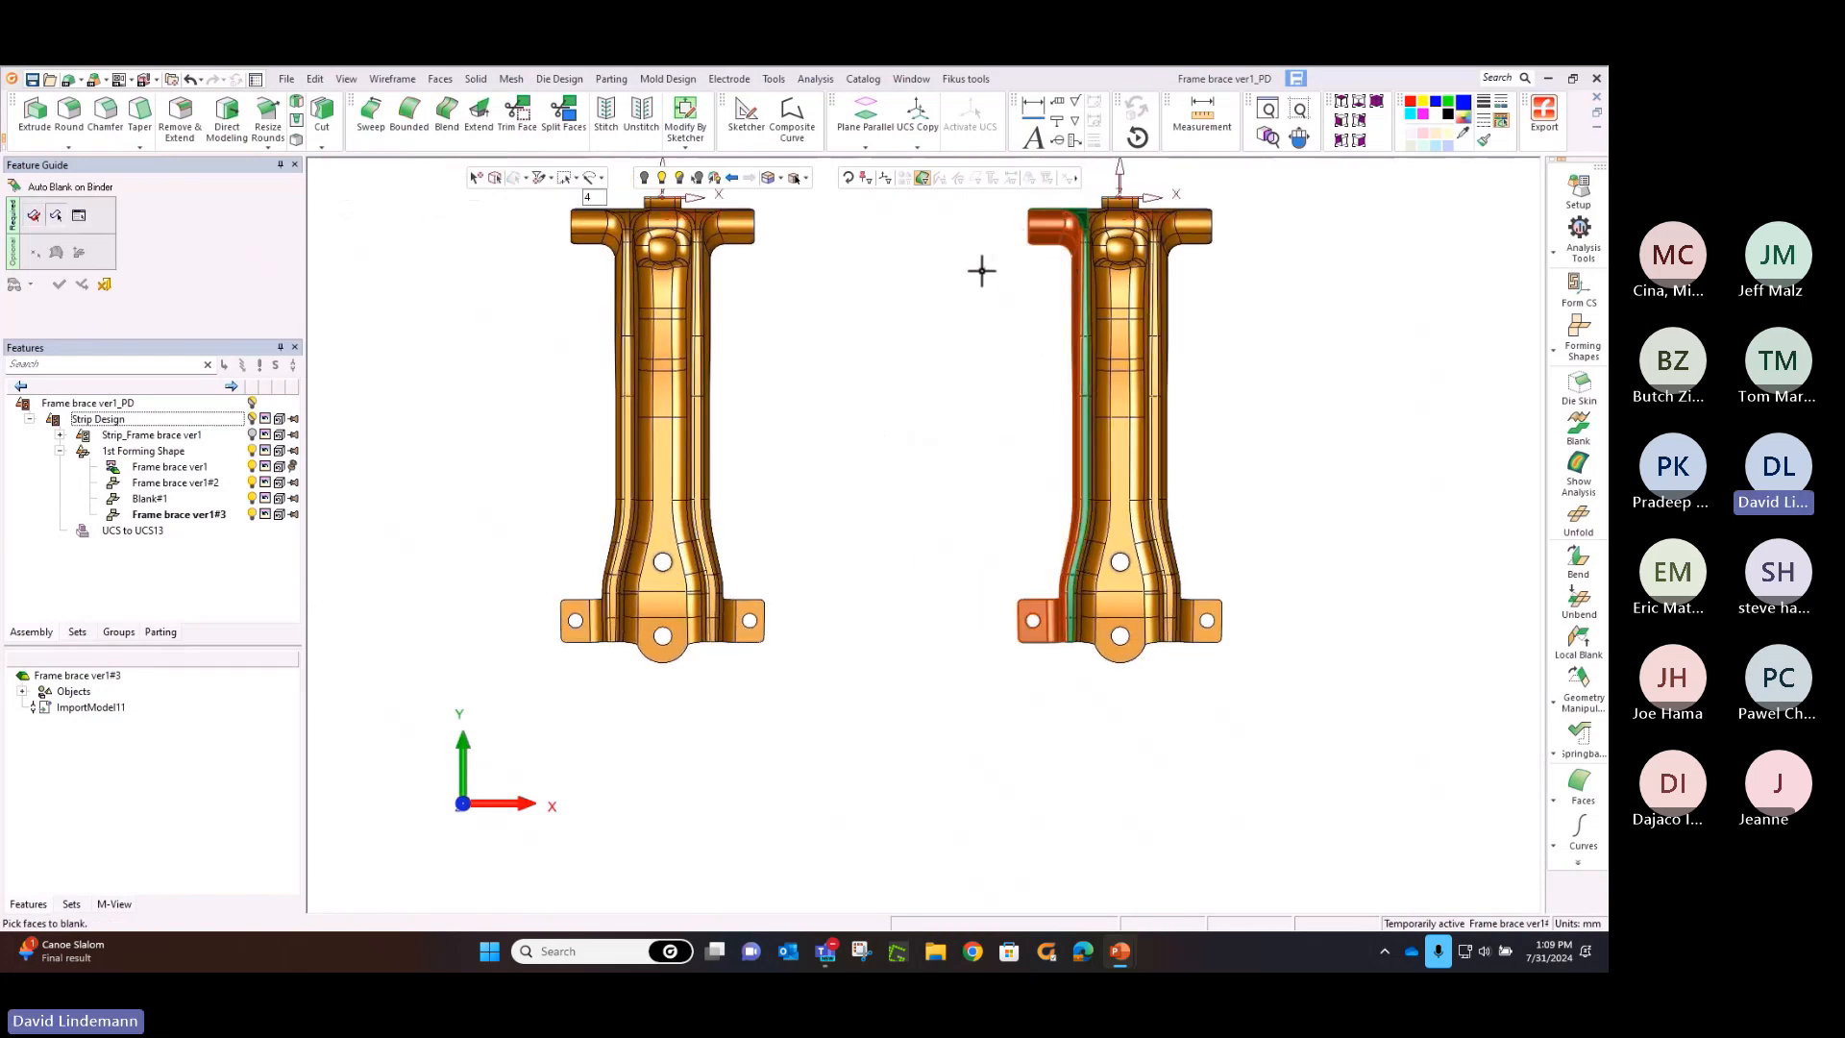
Finish the face selection and generate the left flange's blank on the binder with a 3 mm thickness, Normal Accuracy and Remove Original Faces
middle_click(977, 275)
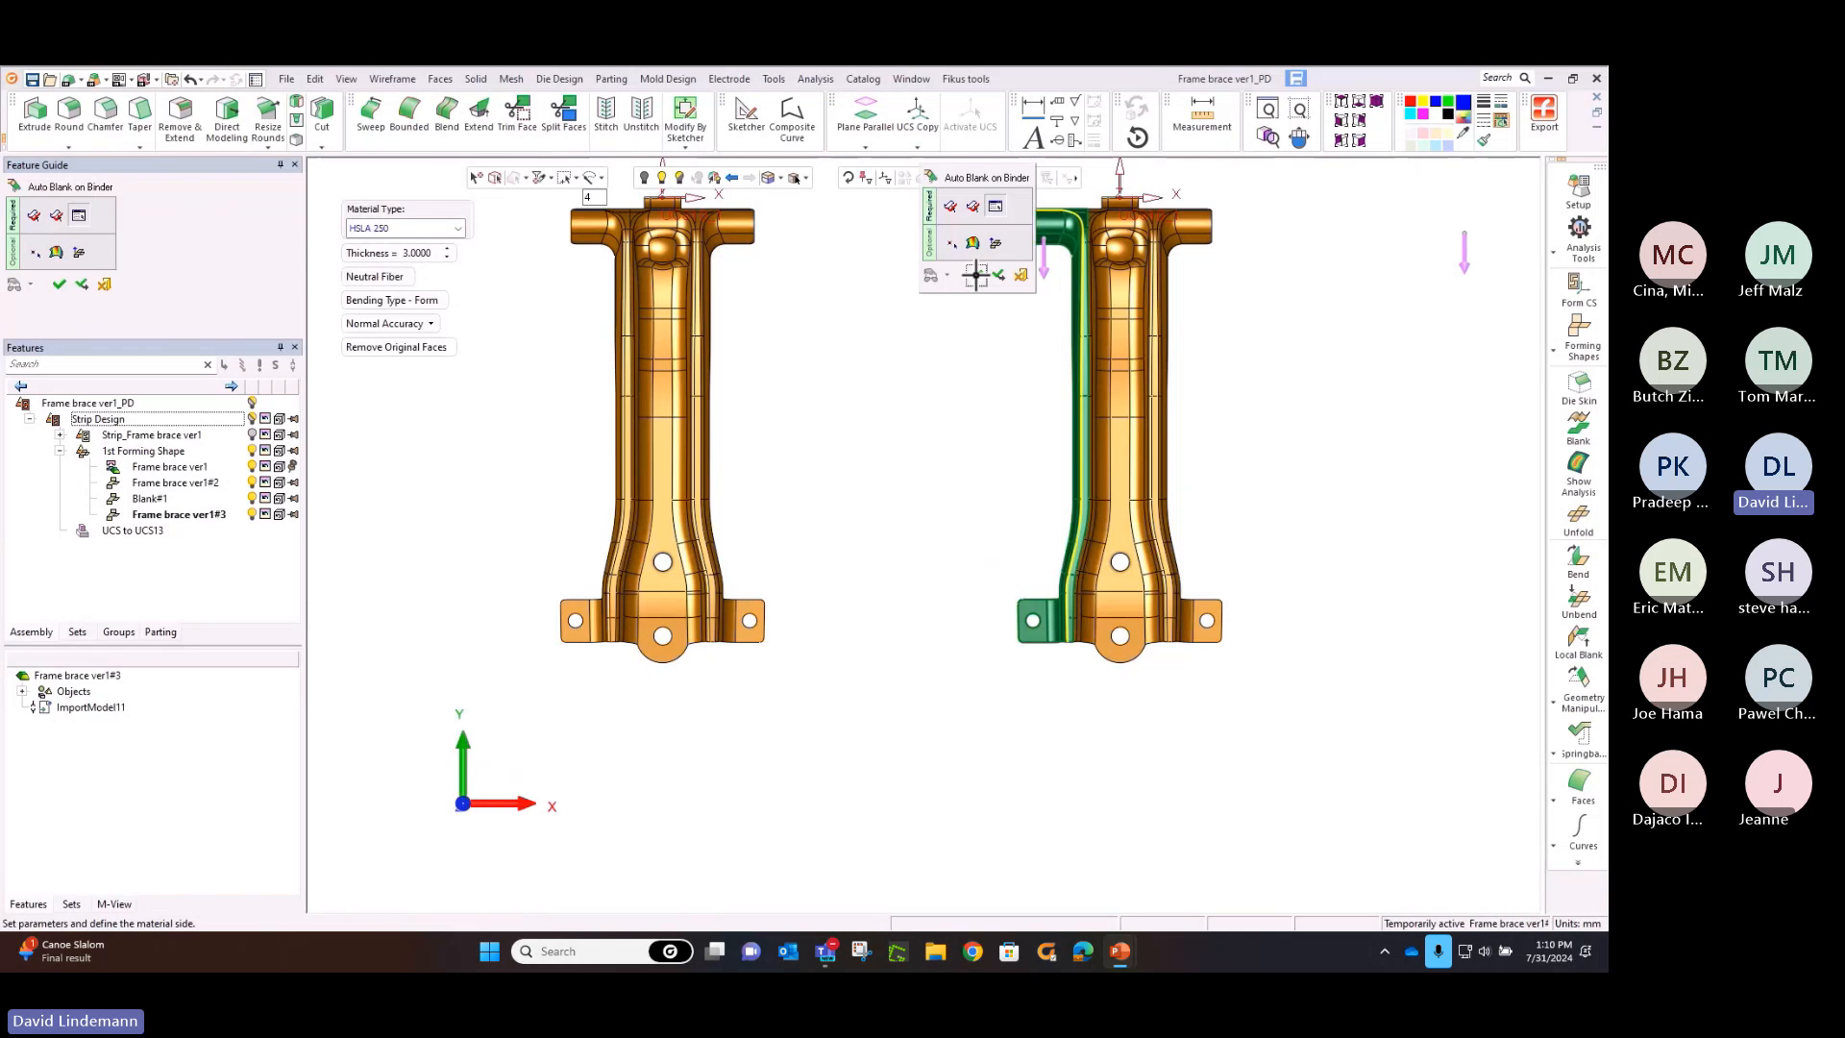
left_click(977, 275)
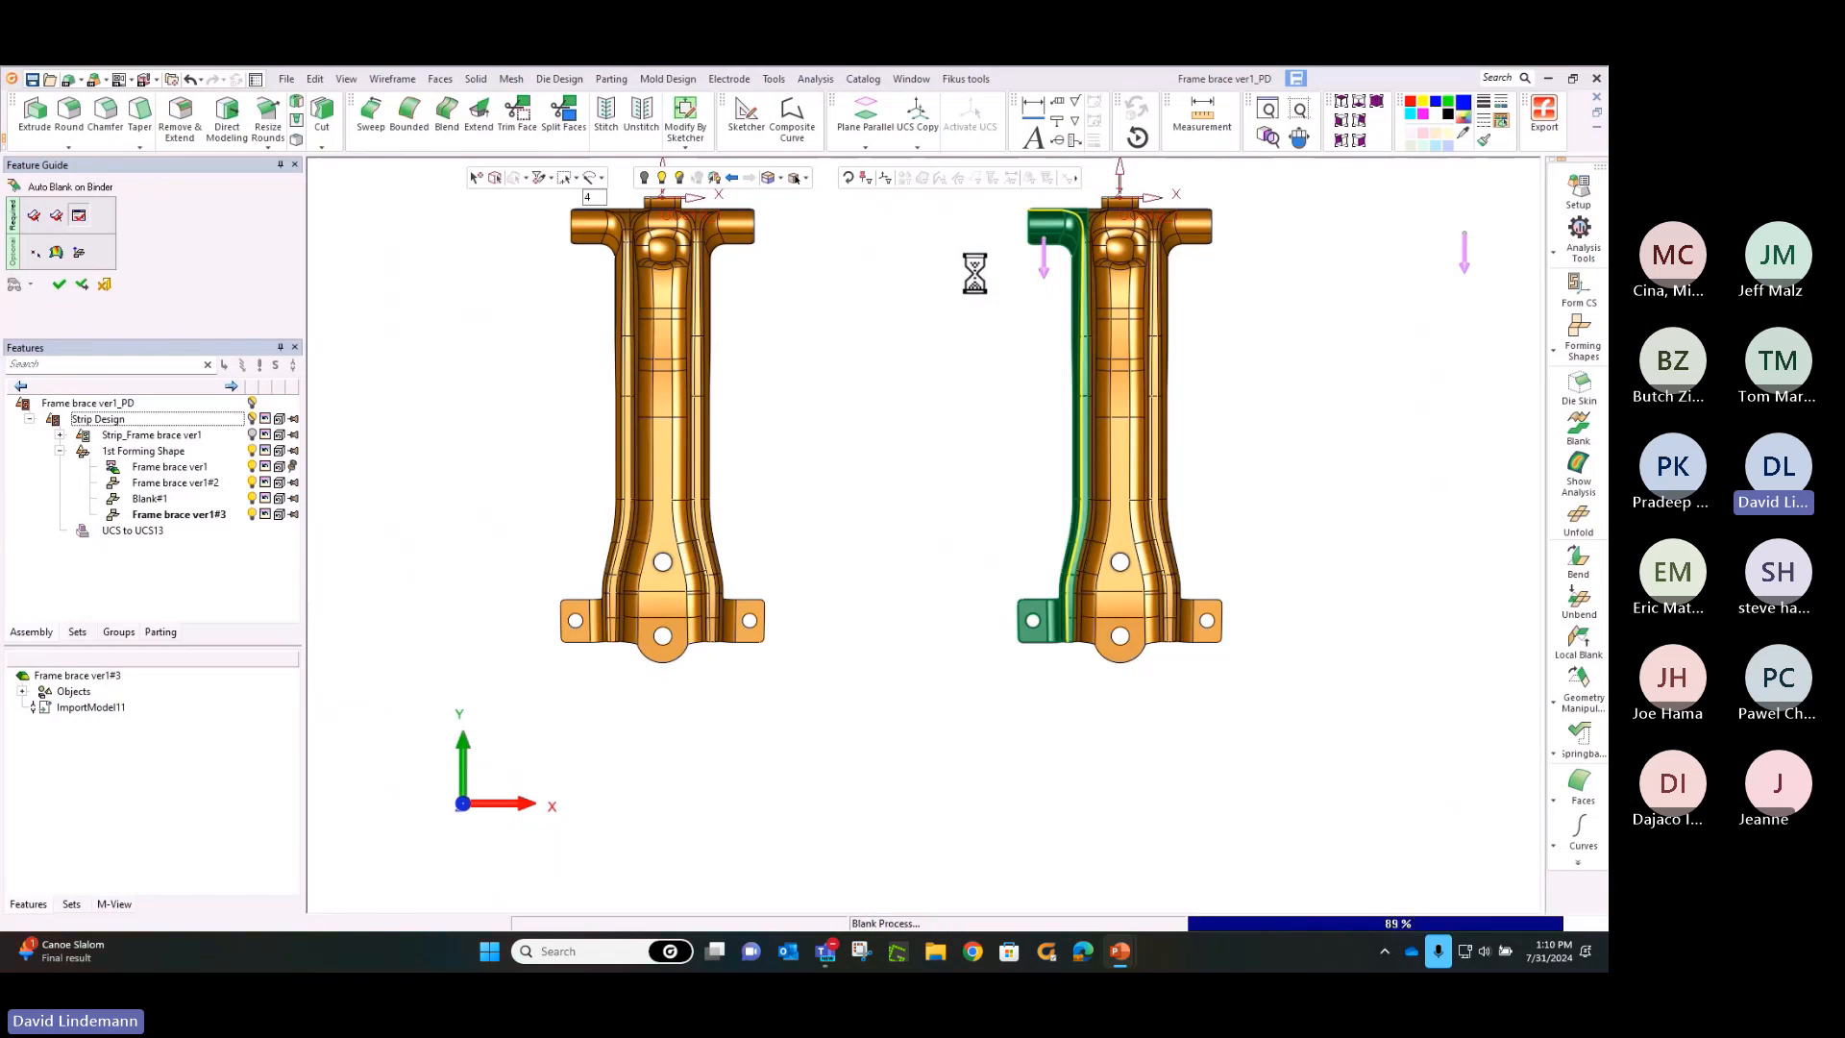
middle_click_drag(990, 262, 772, 361)
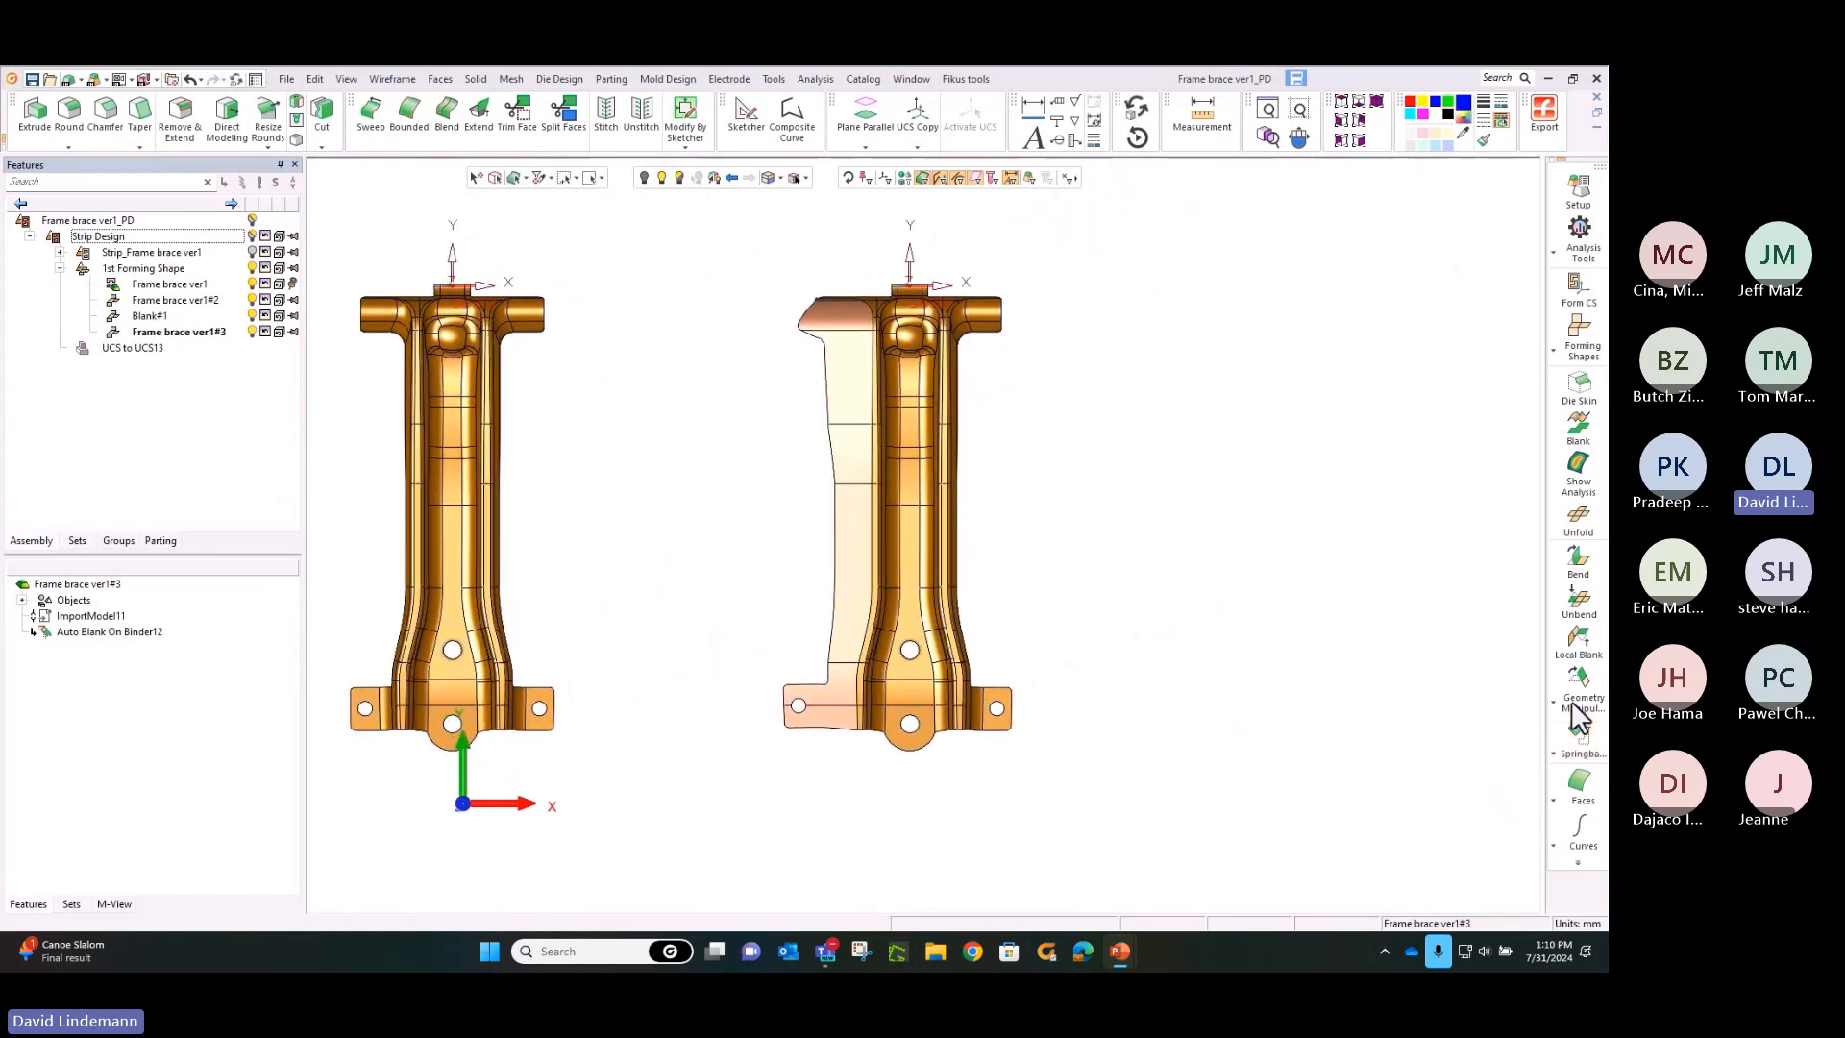
Start another Auto Blank on Binder and brush-select the narrow ridge faces along the same brace's right side as fixed faces
mouse_move(1571, 700)
left_click(1500, 735)
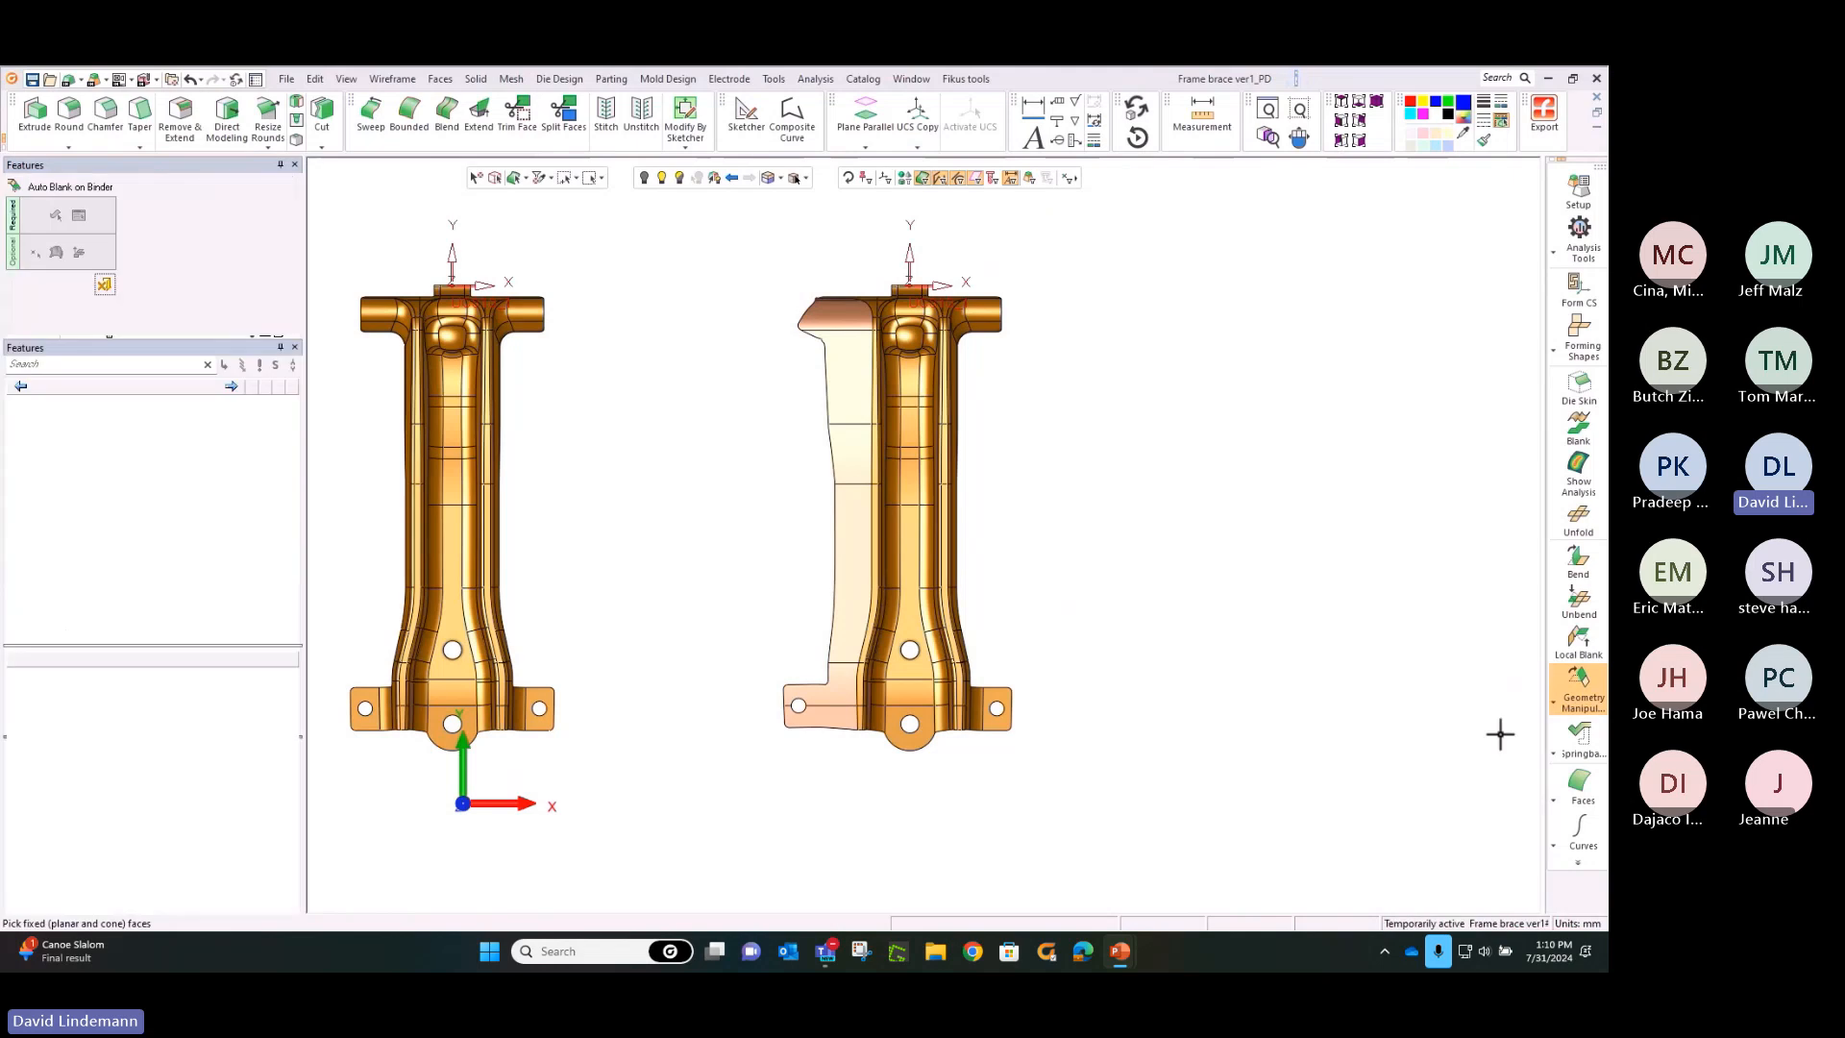
middle_click_drag(1102, 467, 1123, 550, "ctrl")
right_click_drag(1132, 549, 1026, 195, "ctrl")
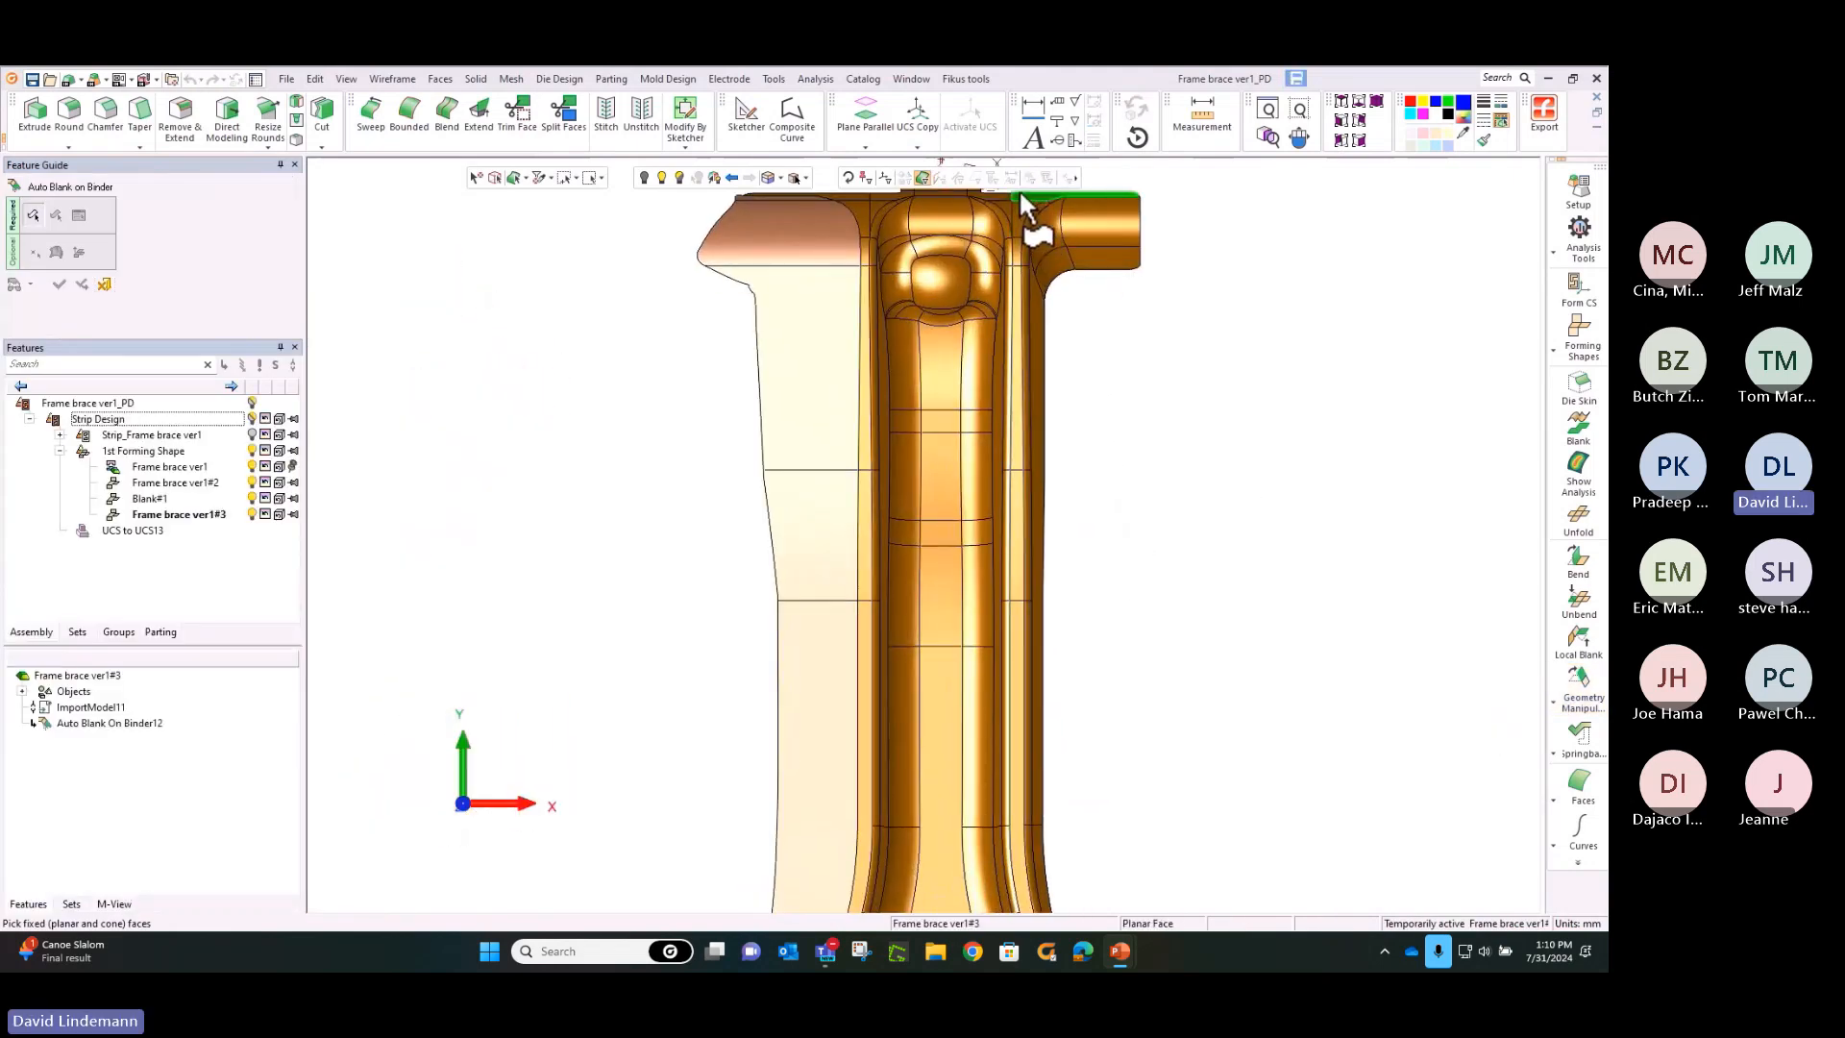
left_click(601, 179)
left_click(594, 227)
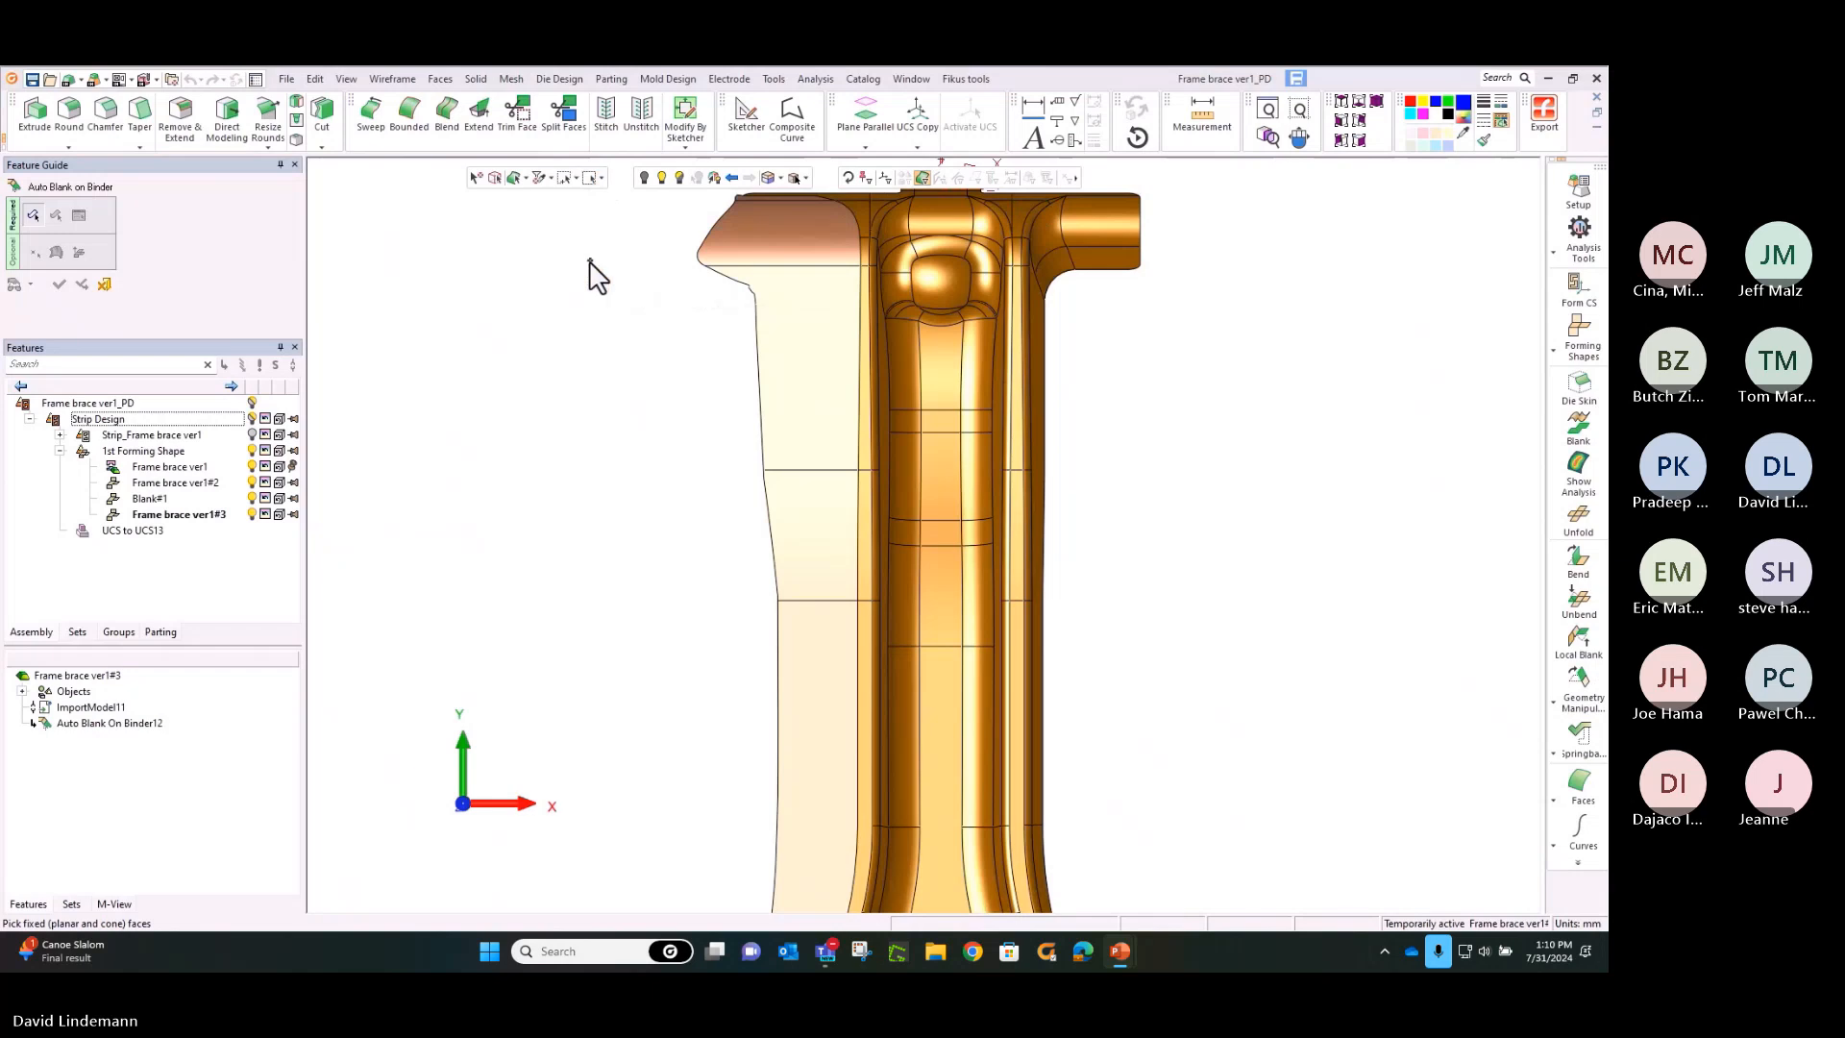
left_click(1017, 233)
left_click(1019, 286)
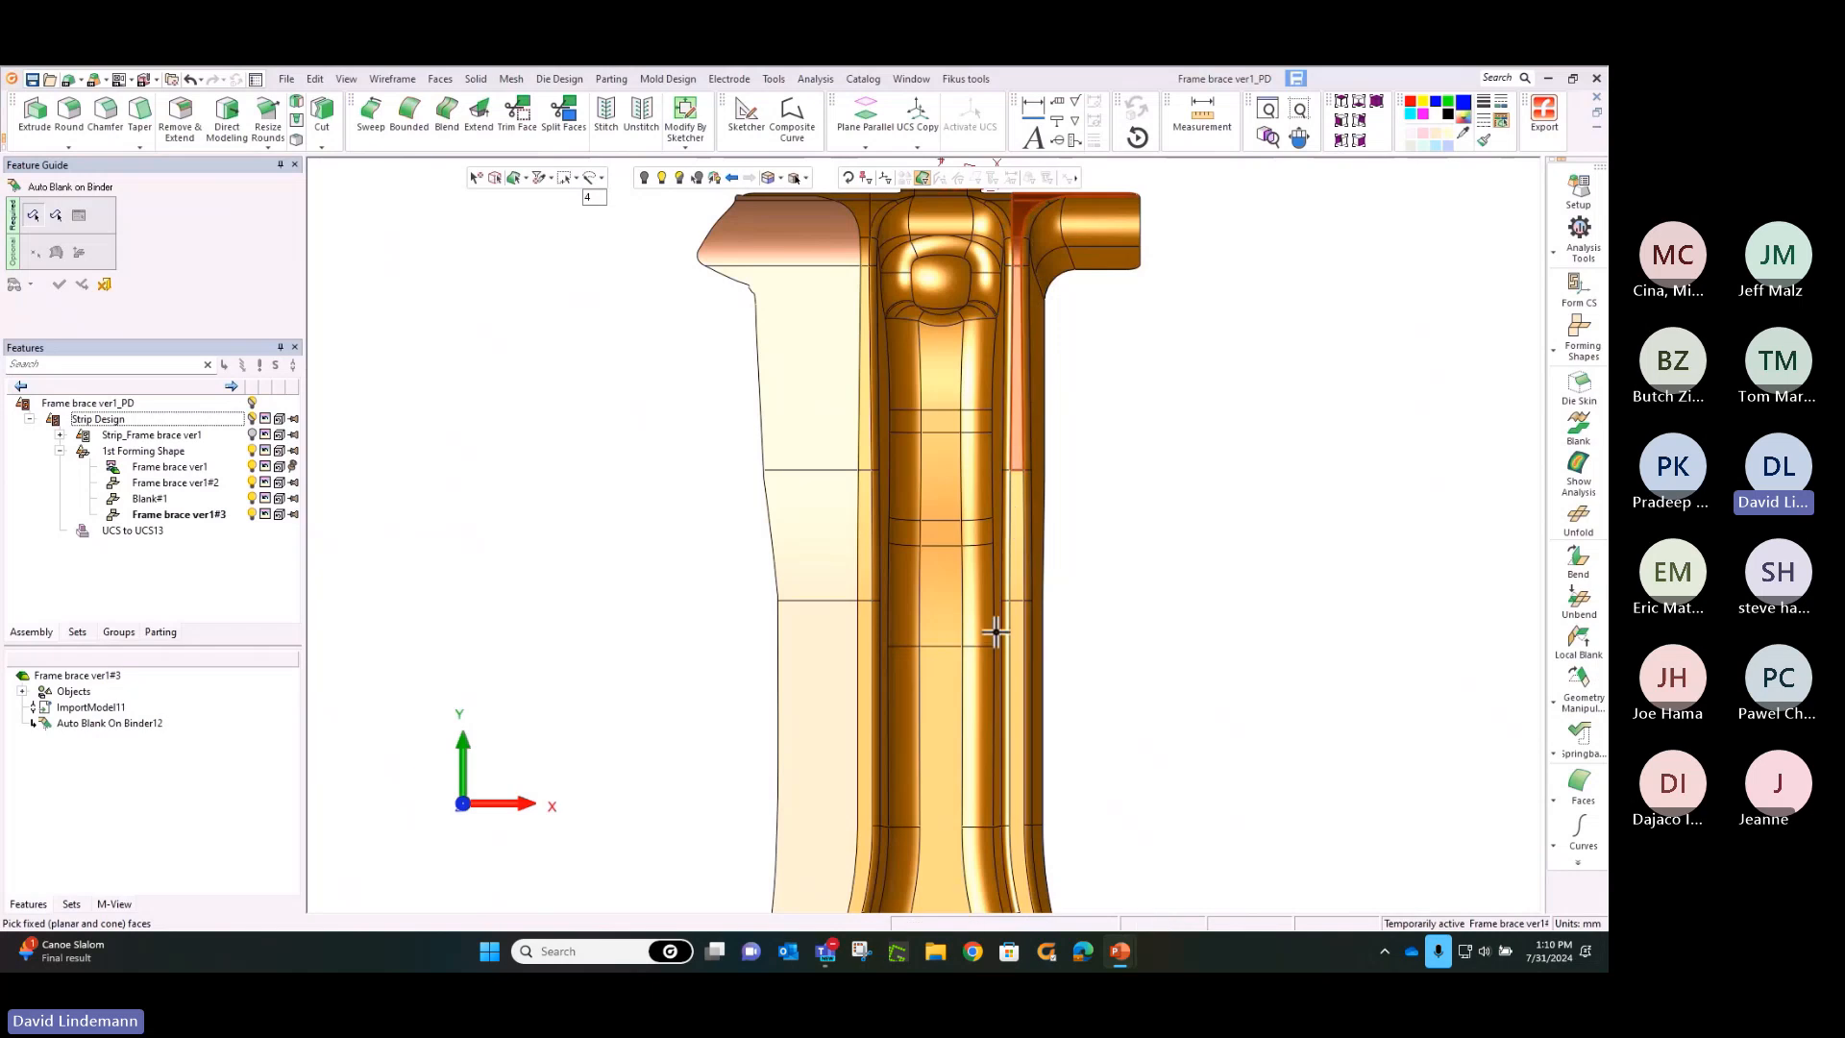
left_click(1017, 603)
middle_click_drag(1130, 598, 1162, 192)
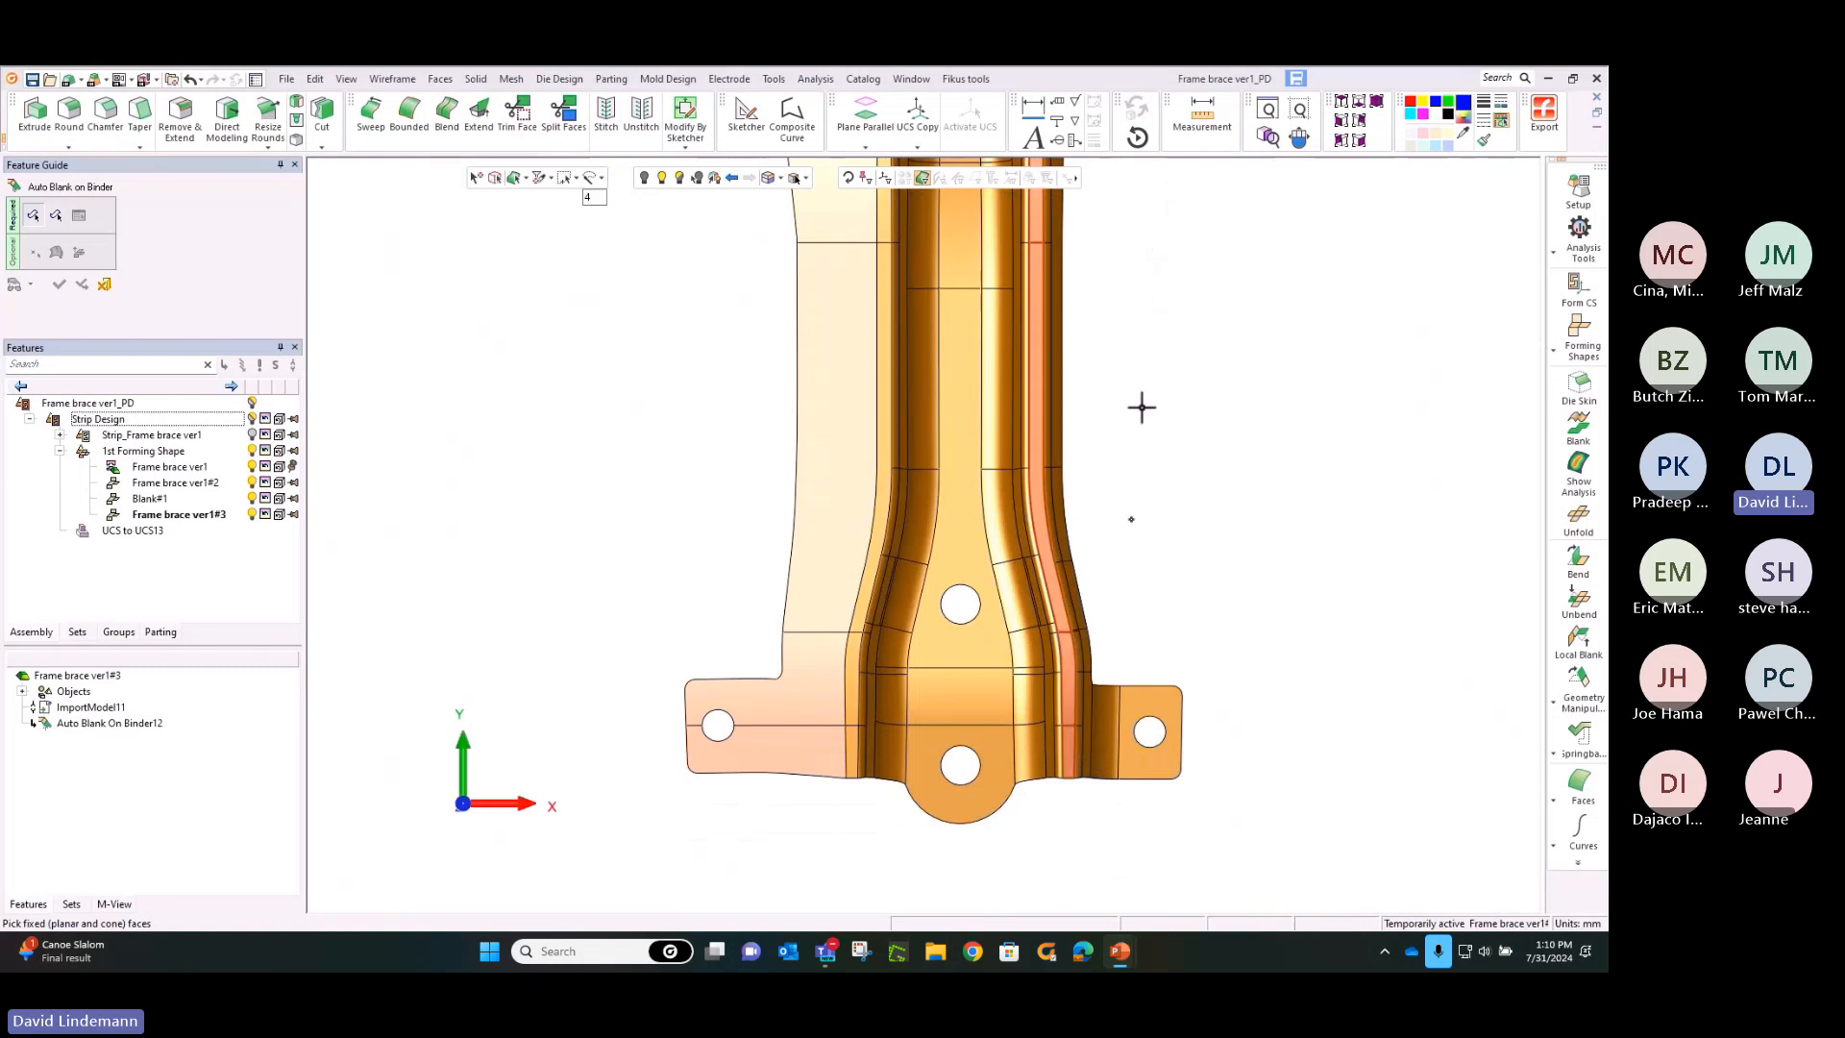
scroll(1166, 391, "down", 5)
right_click_drag(1175, 643, 1176, 669, "ctrl")
middle_click(1177, 515)
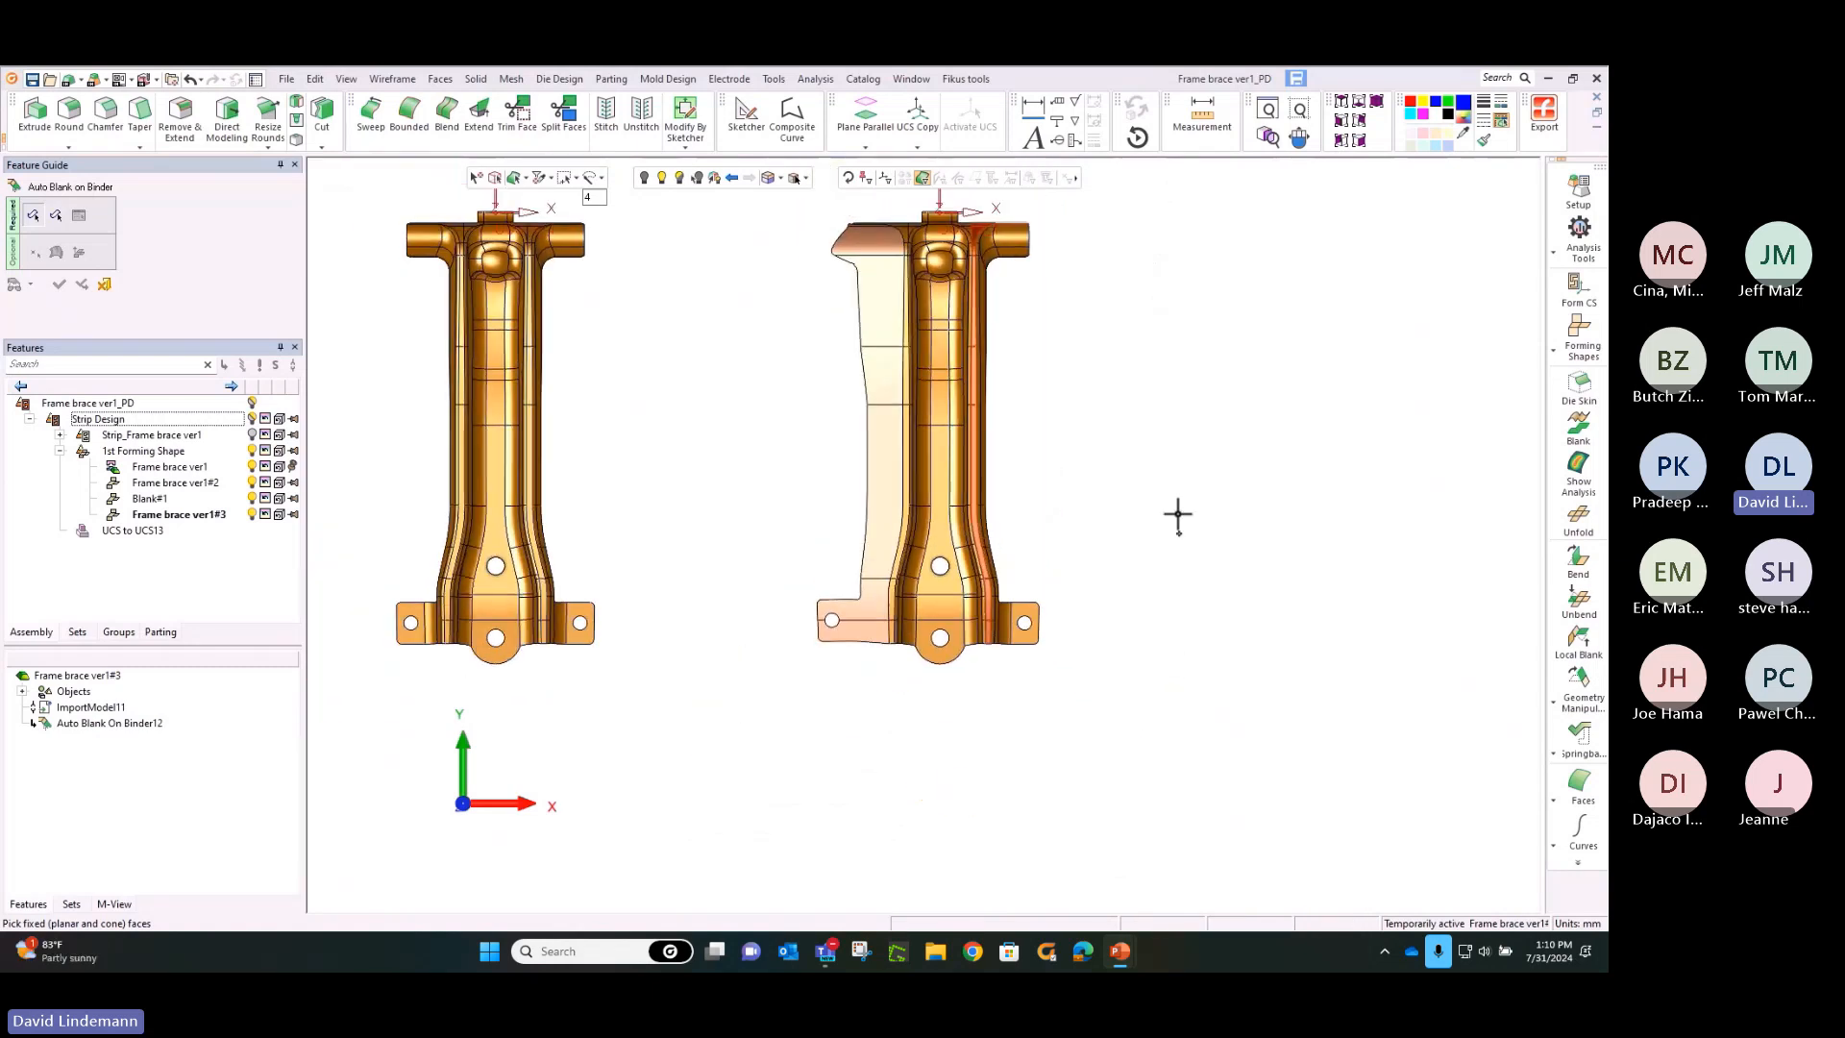
Select the smooth chain of right outer flange faces as faces to blank and generate their blank on the binder
left_click(1024, 257)
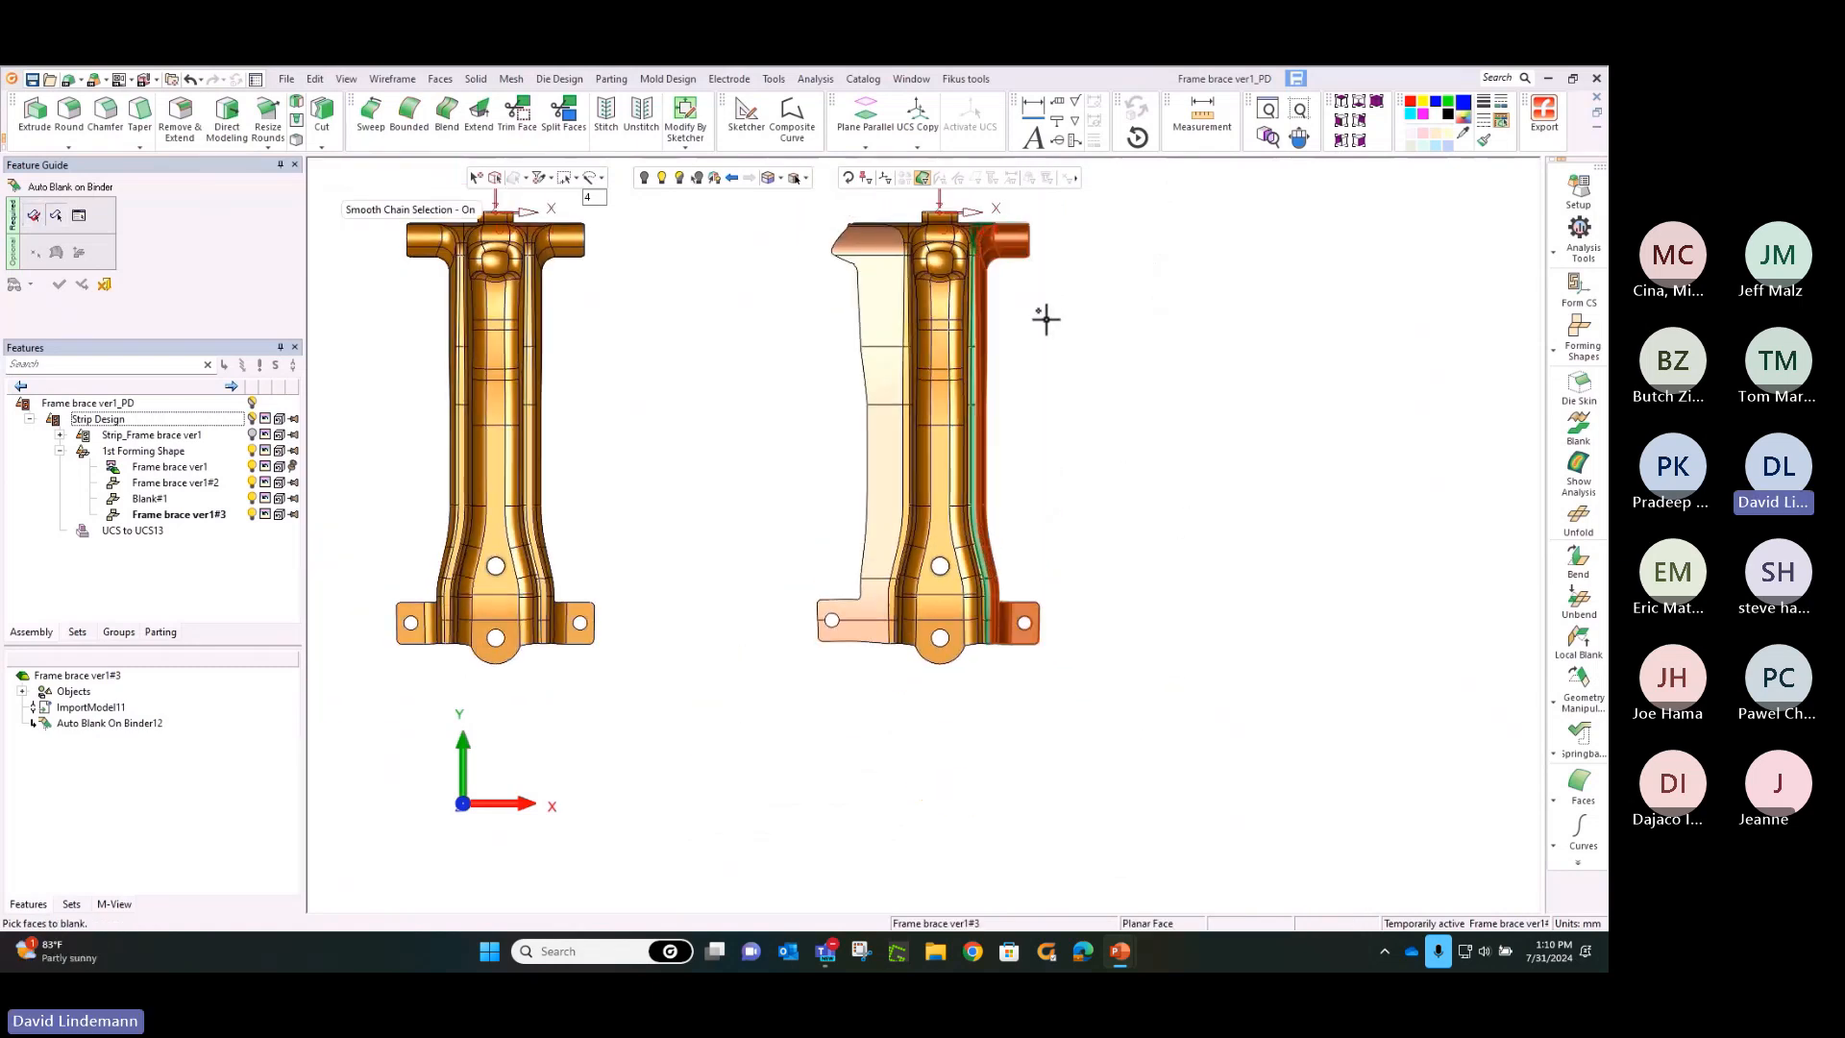
middle_click(1058, 330)
middle_click(1059, 338)
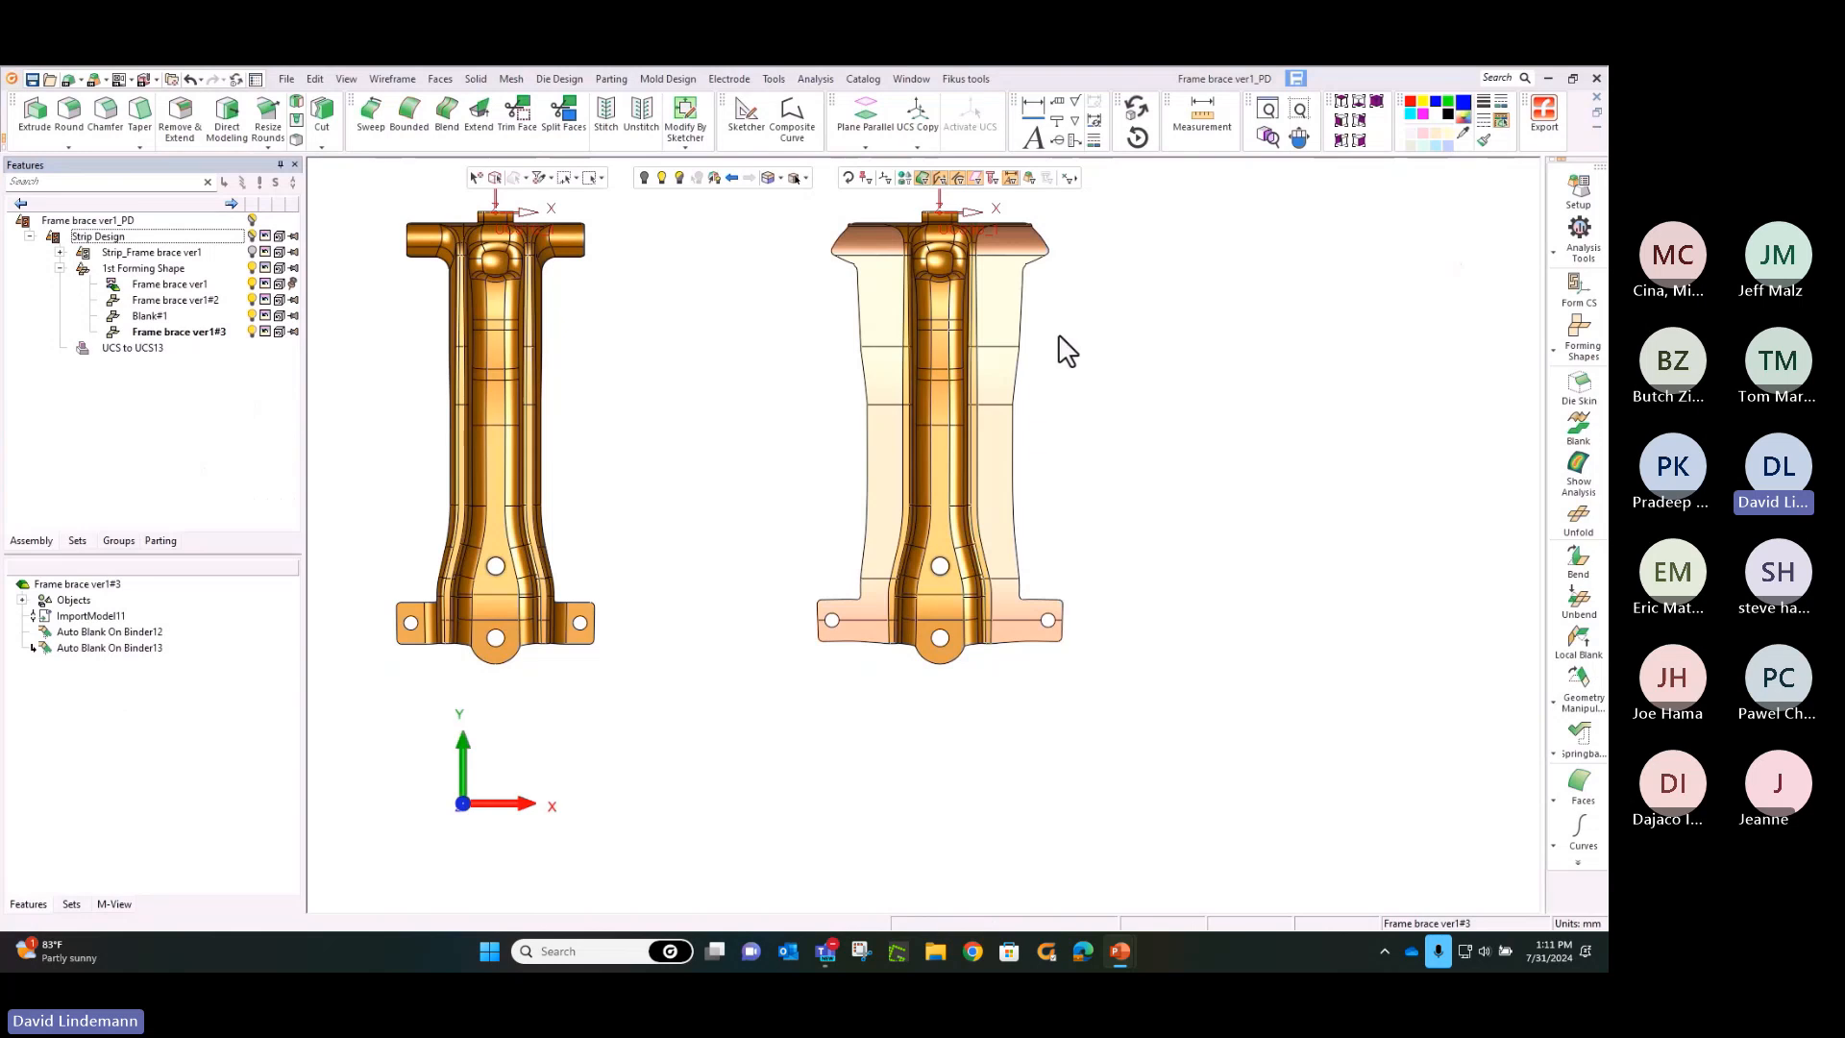
Add a regular forming shape to the right of the flattened-flange brace as a Copy Part Import with a 250 progression
middle_click_drag(1098, 291, 976, 313)
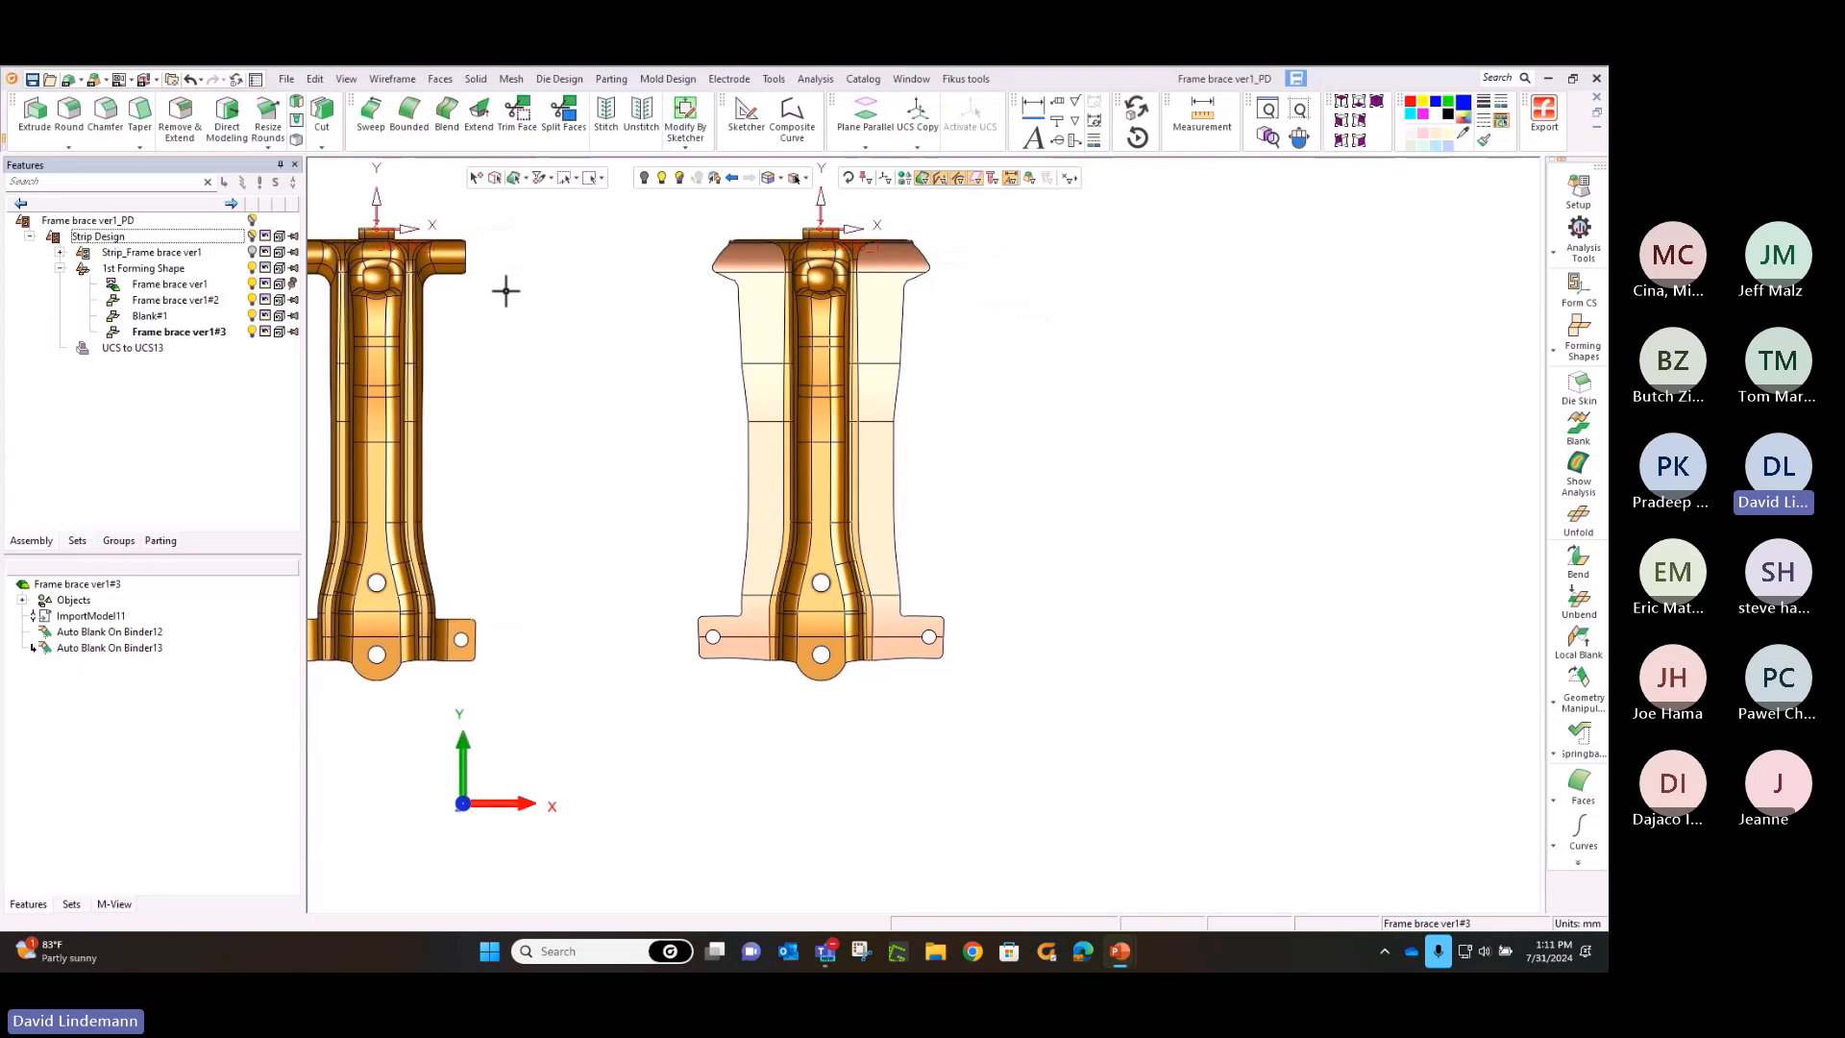
left_click(1551, 338)
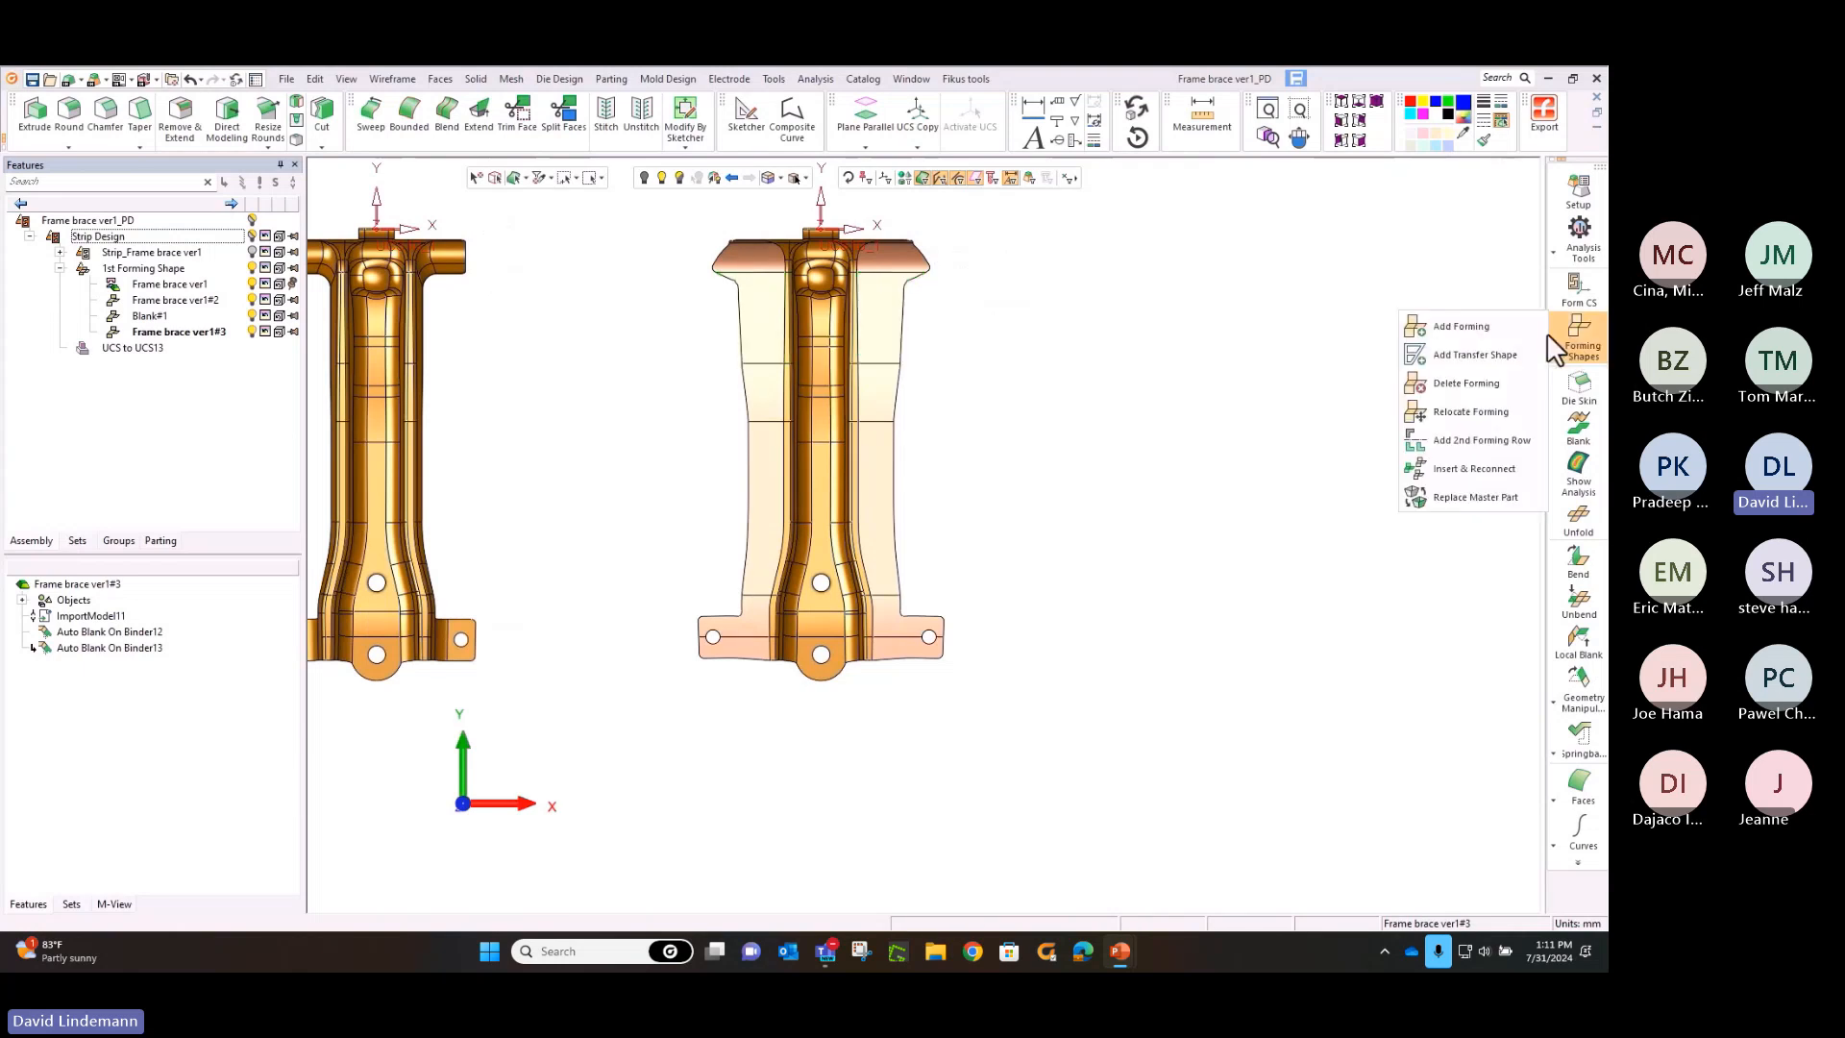
left_click(1461, 326)
left_click(901, 319)
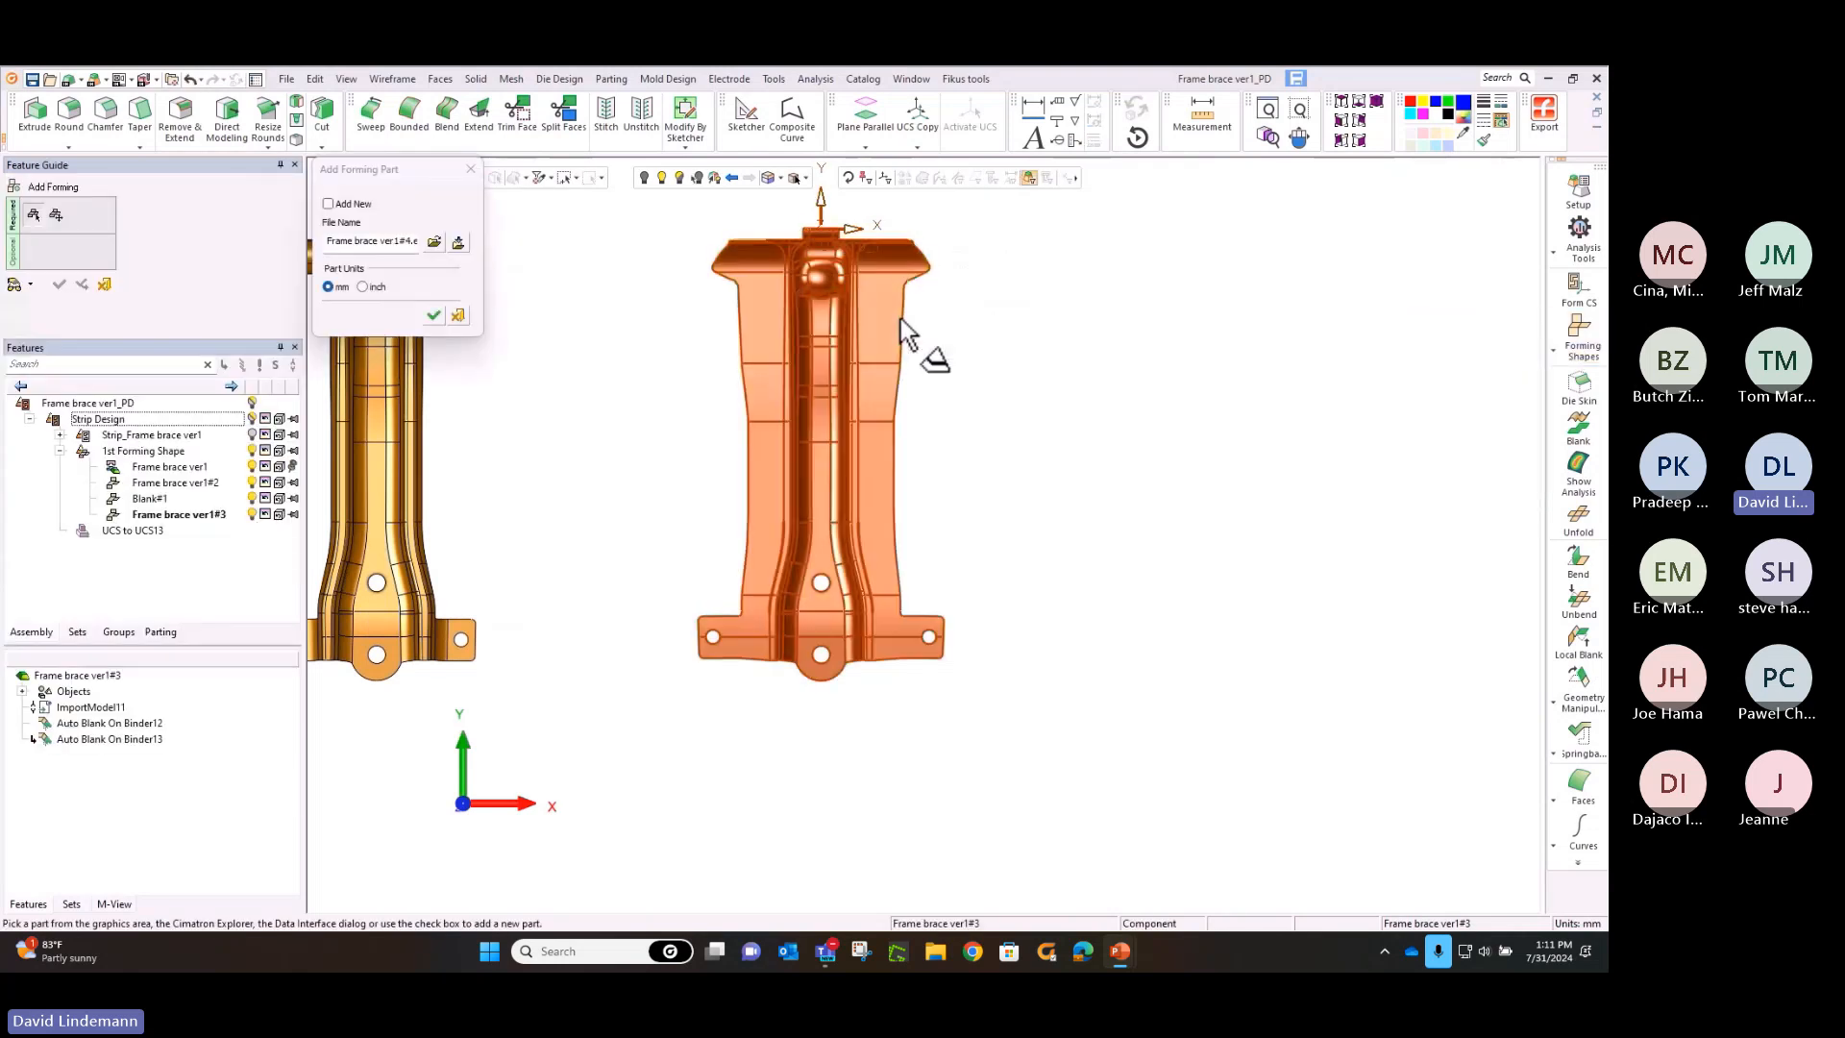
left_click(434, 316)
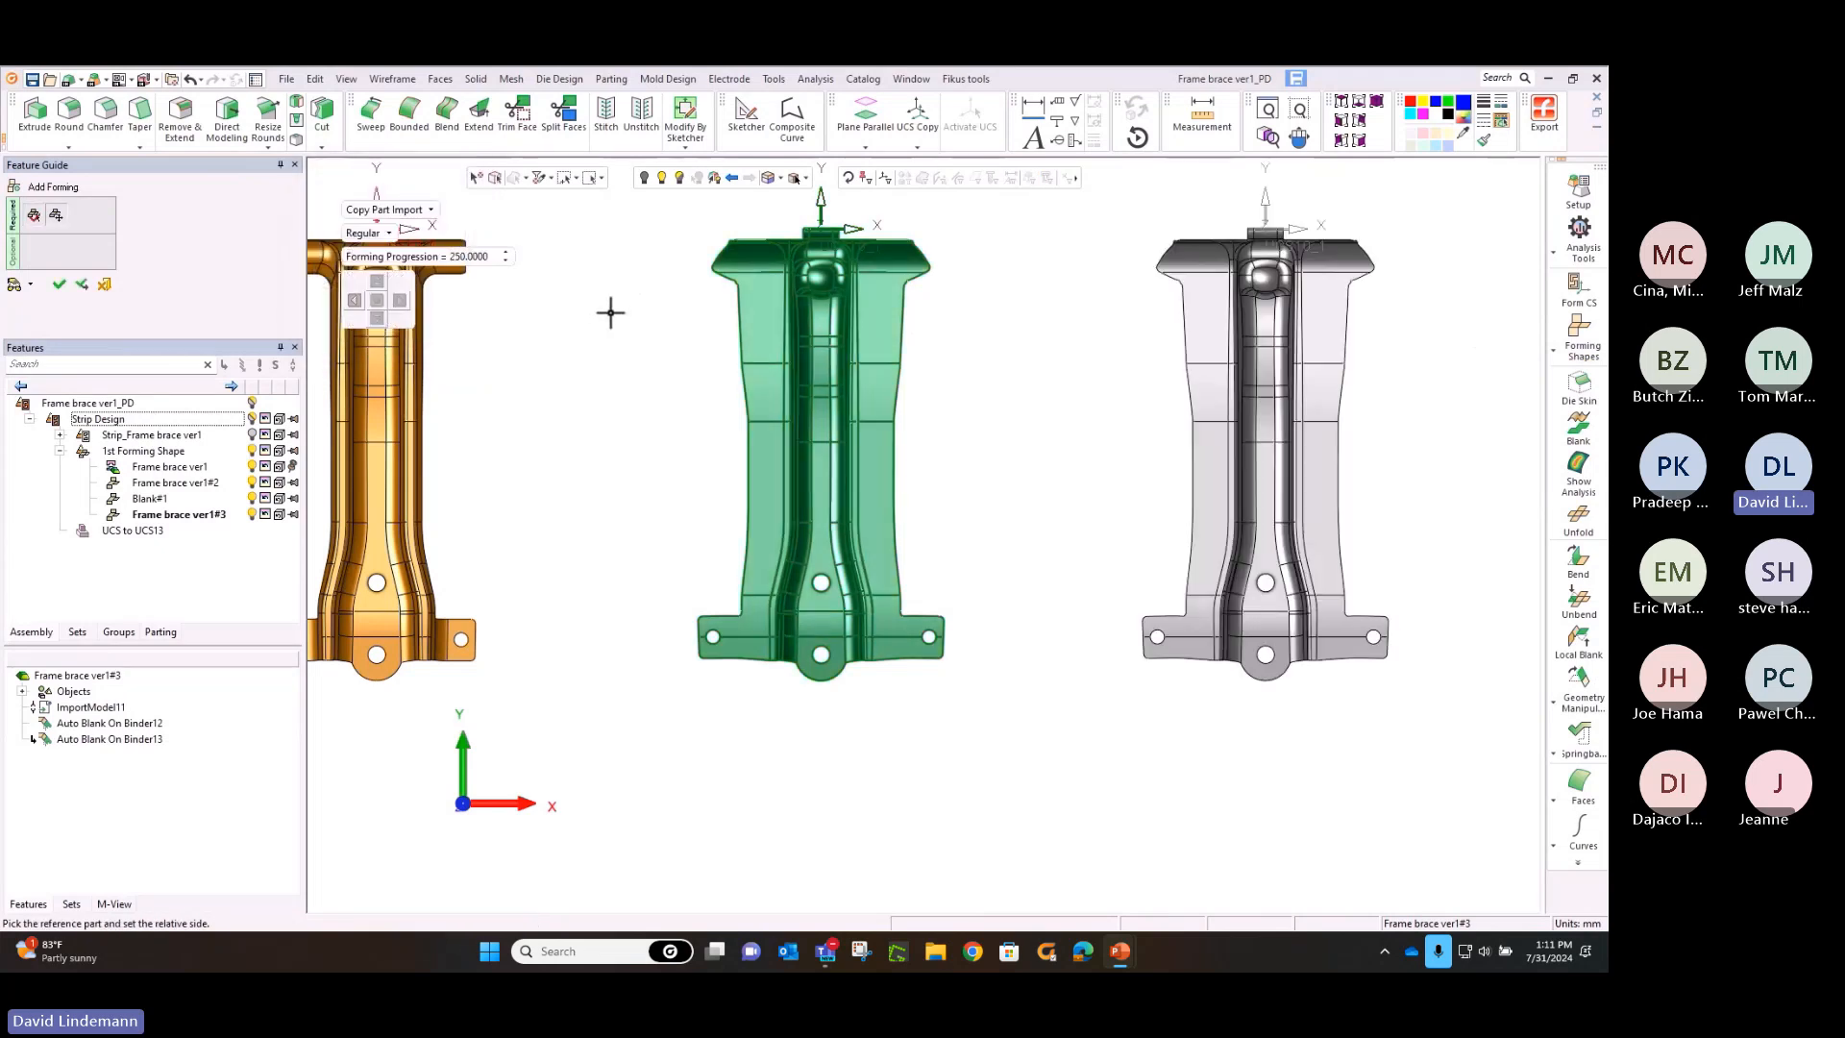
middle_click_drag(610, 313, 425, 310)
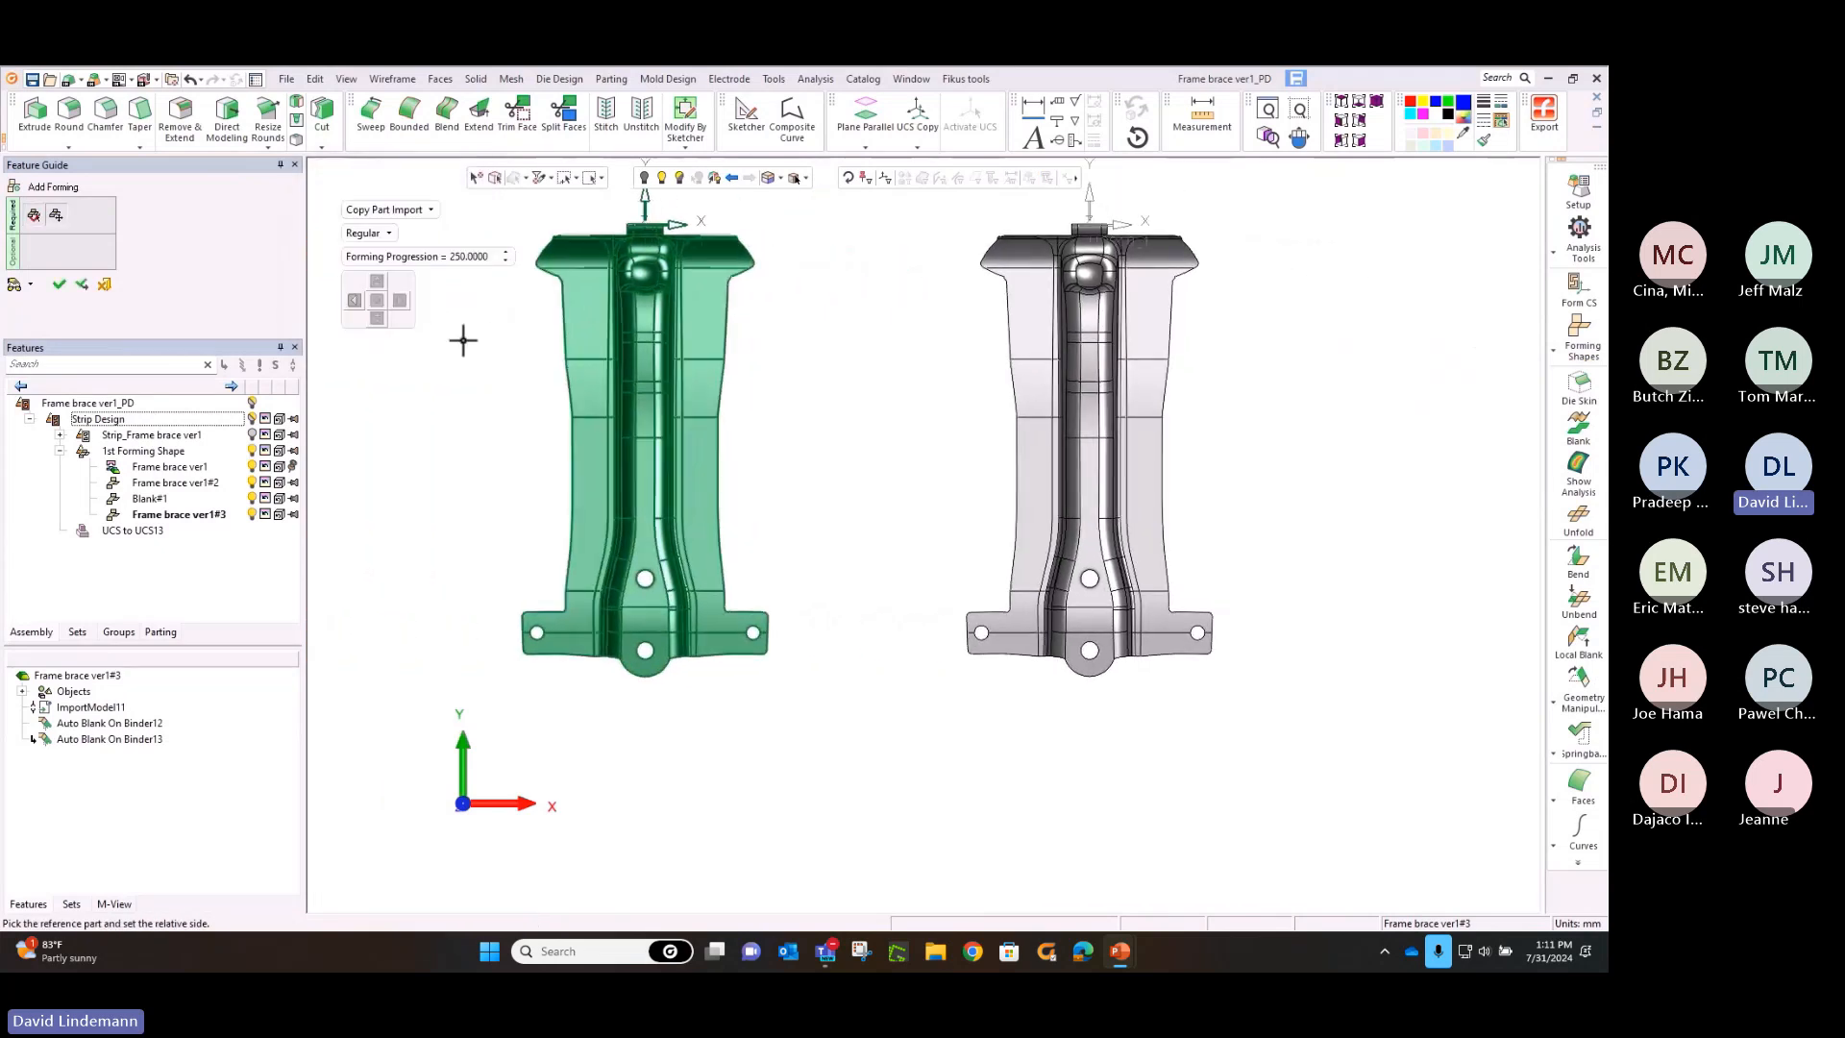
middle_click(463, 340)
left_click(463, 342)
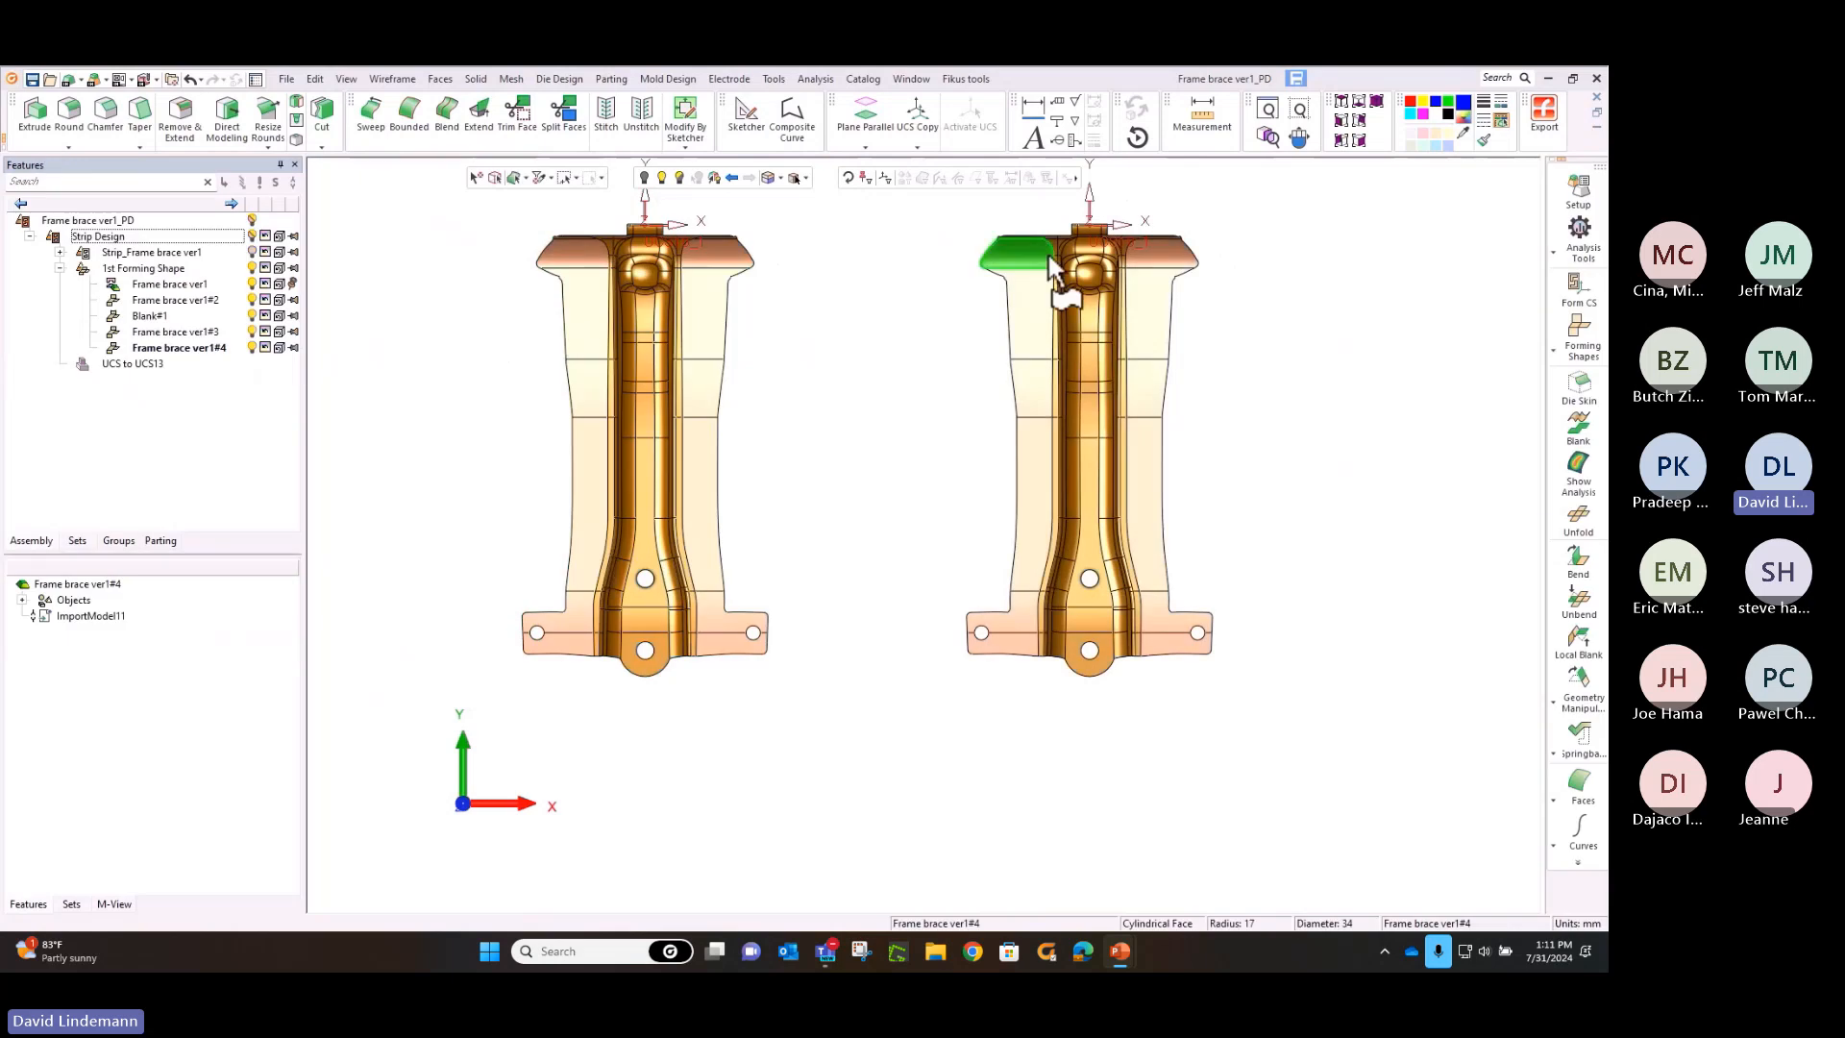
Remove the raised boss near the top of the newest brace with Remove & Extend, brush-selecting all its faces with size 4
left_click(1299, 108)
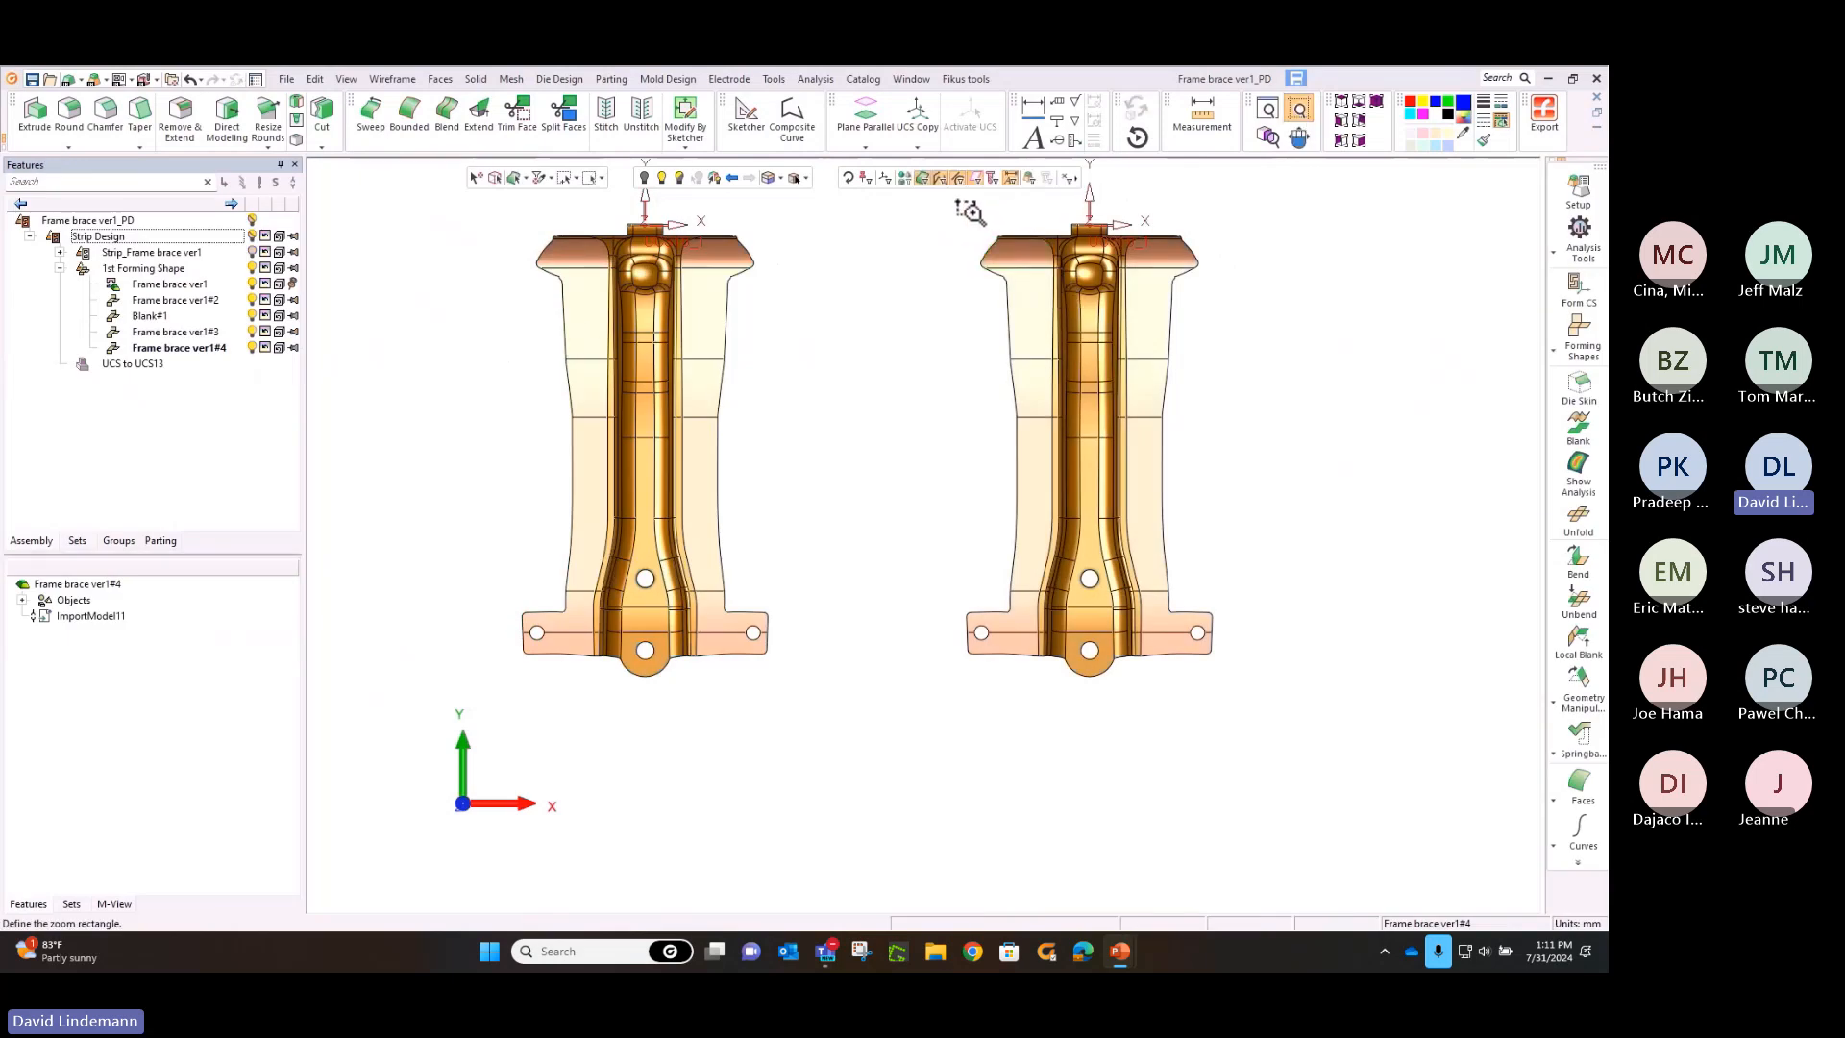
left_click_drag(961, 205, 1243, 363)
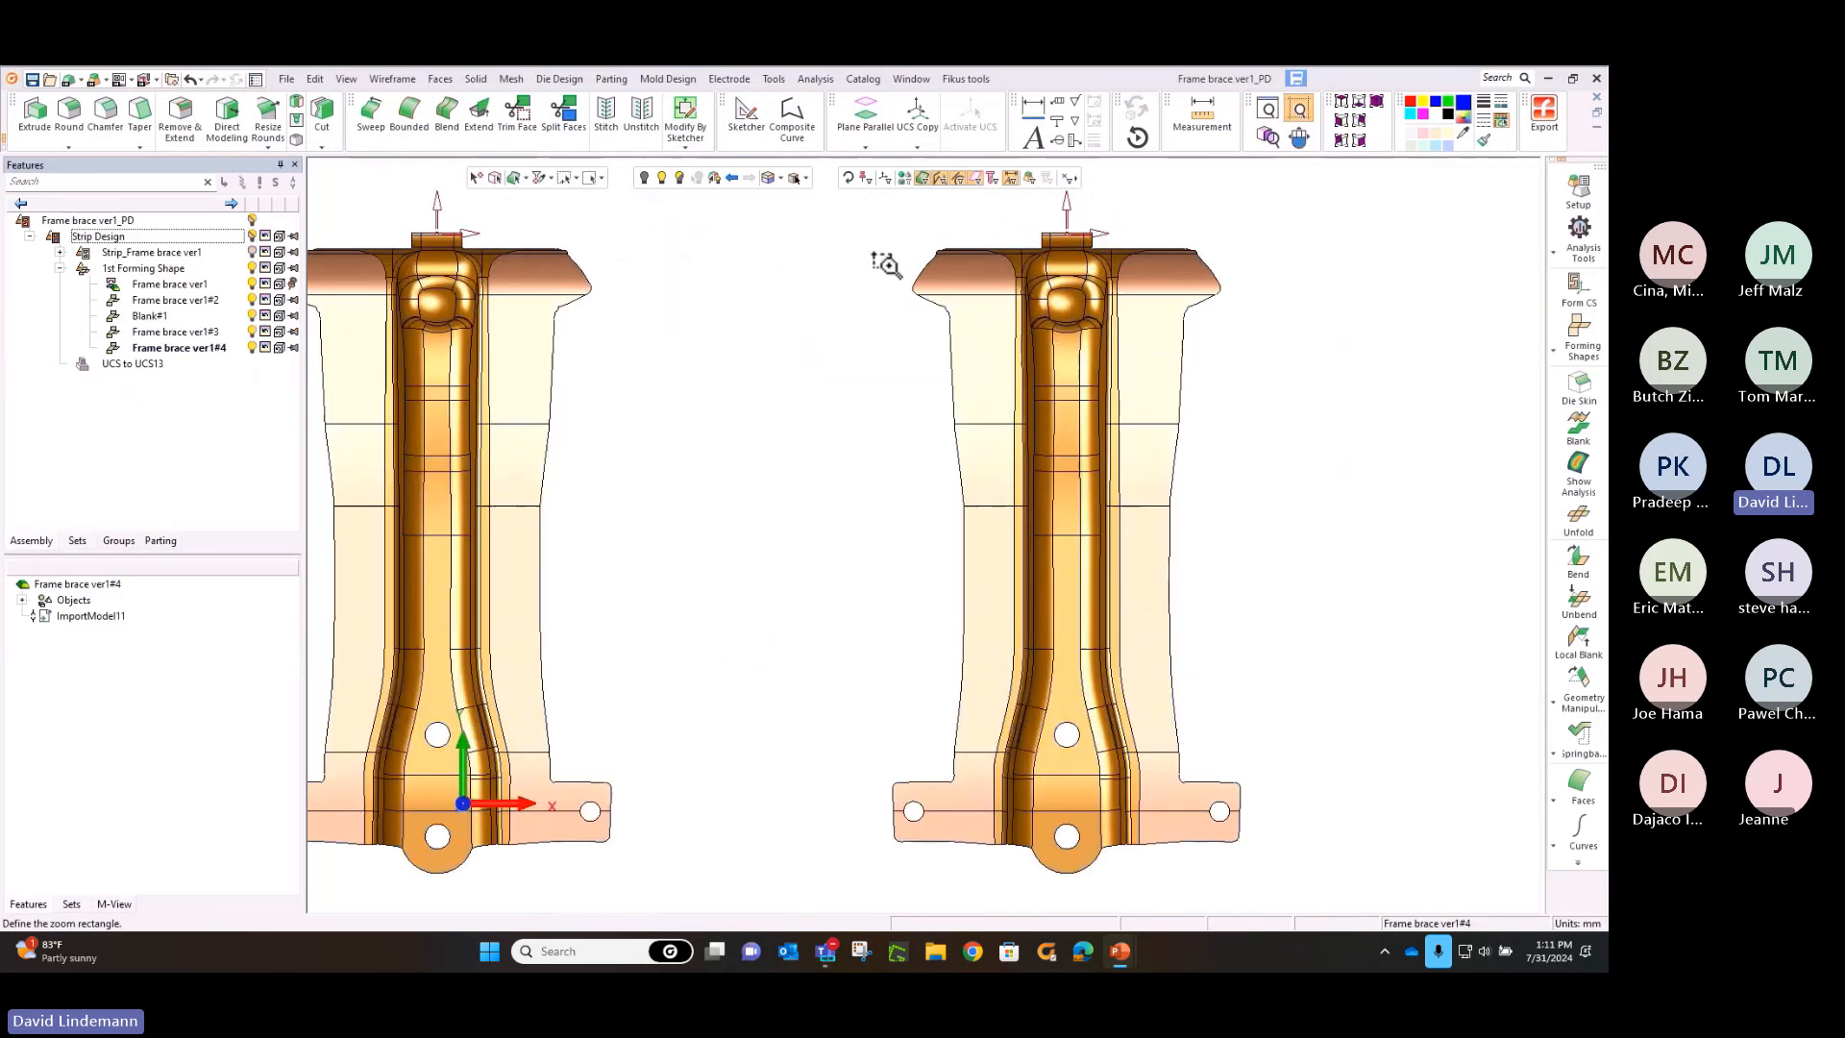
left_click(476, 79)
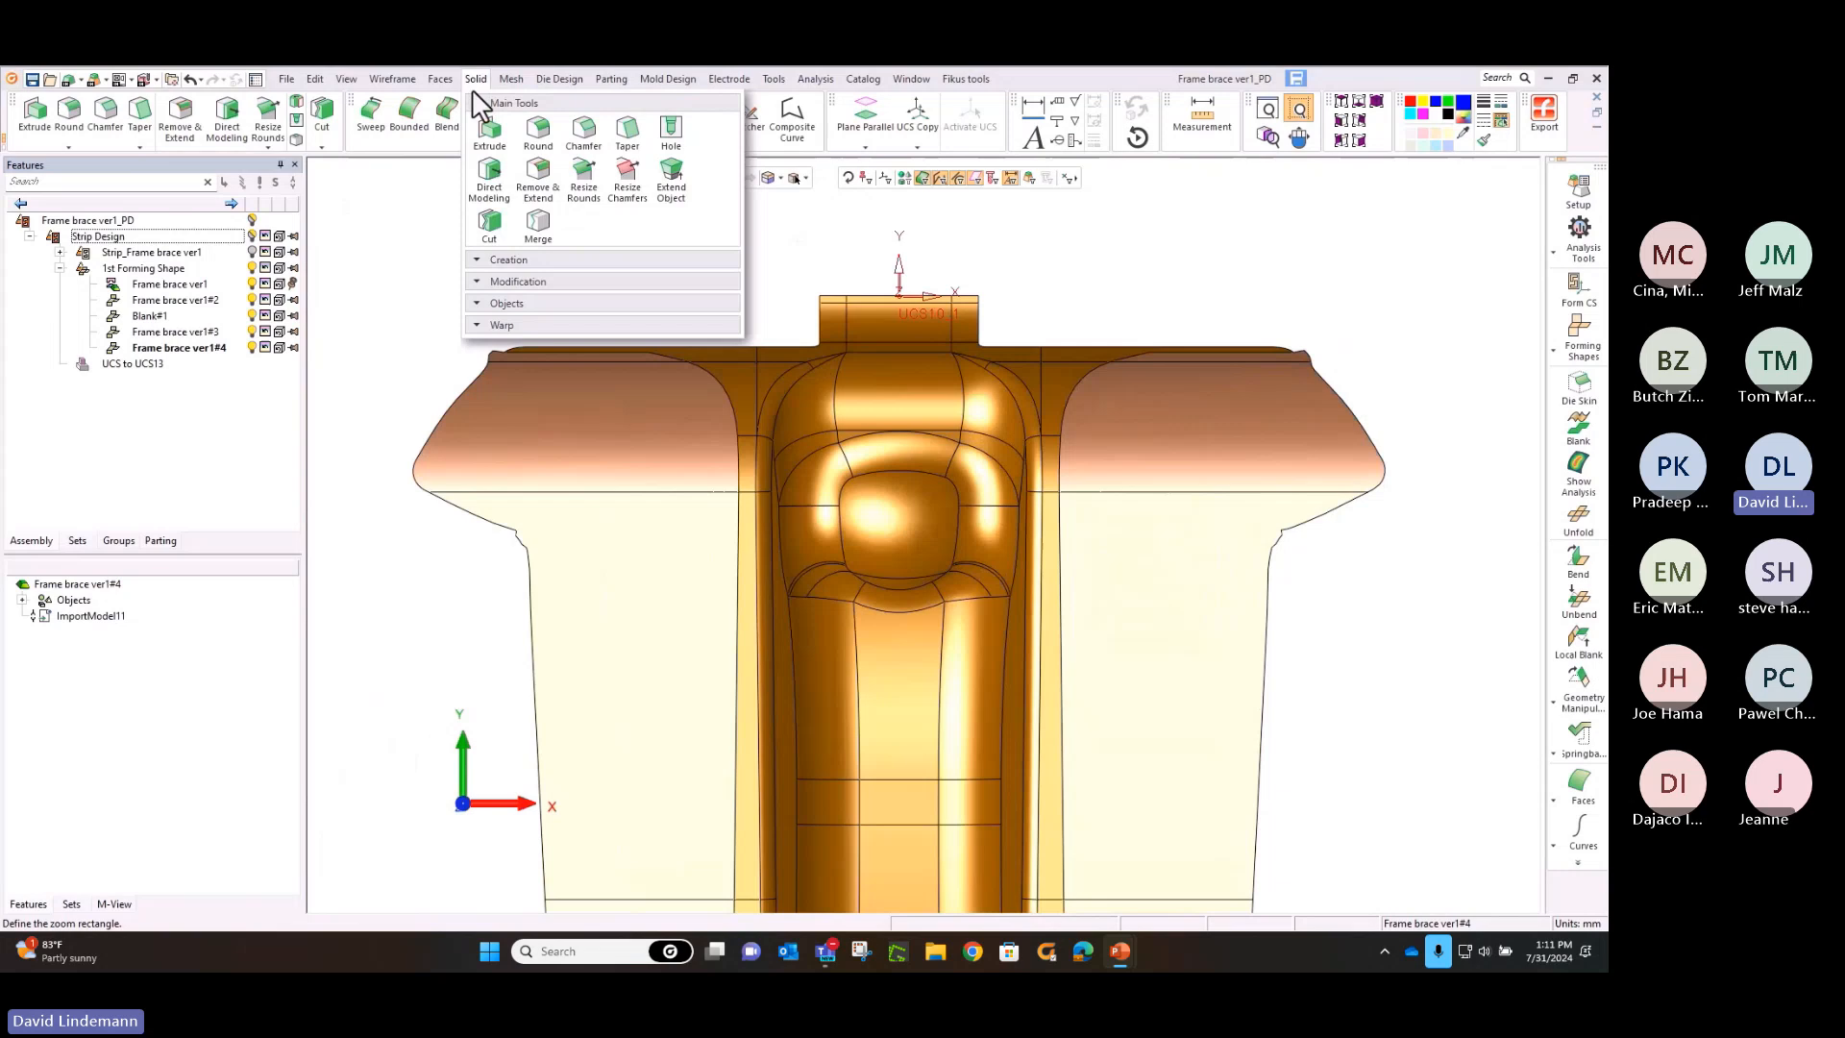
left_click(535, 187)
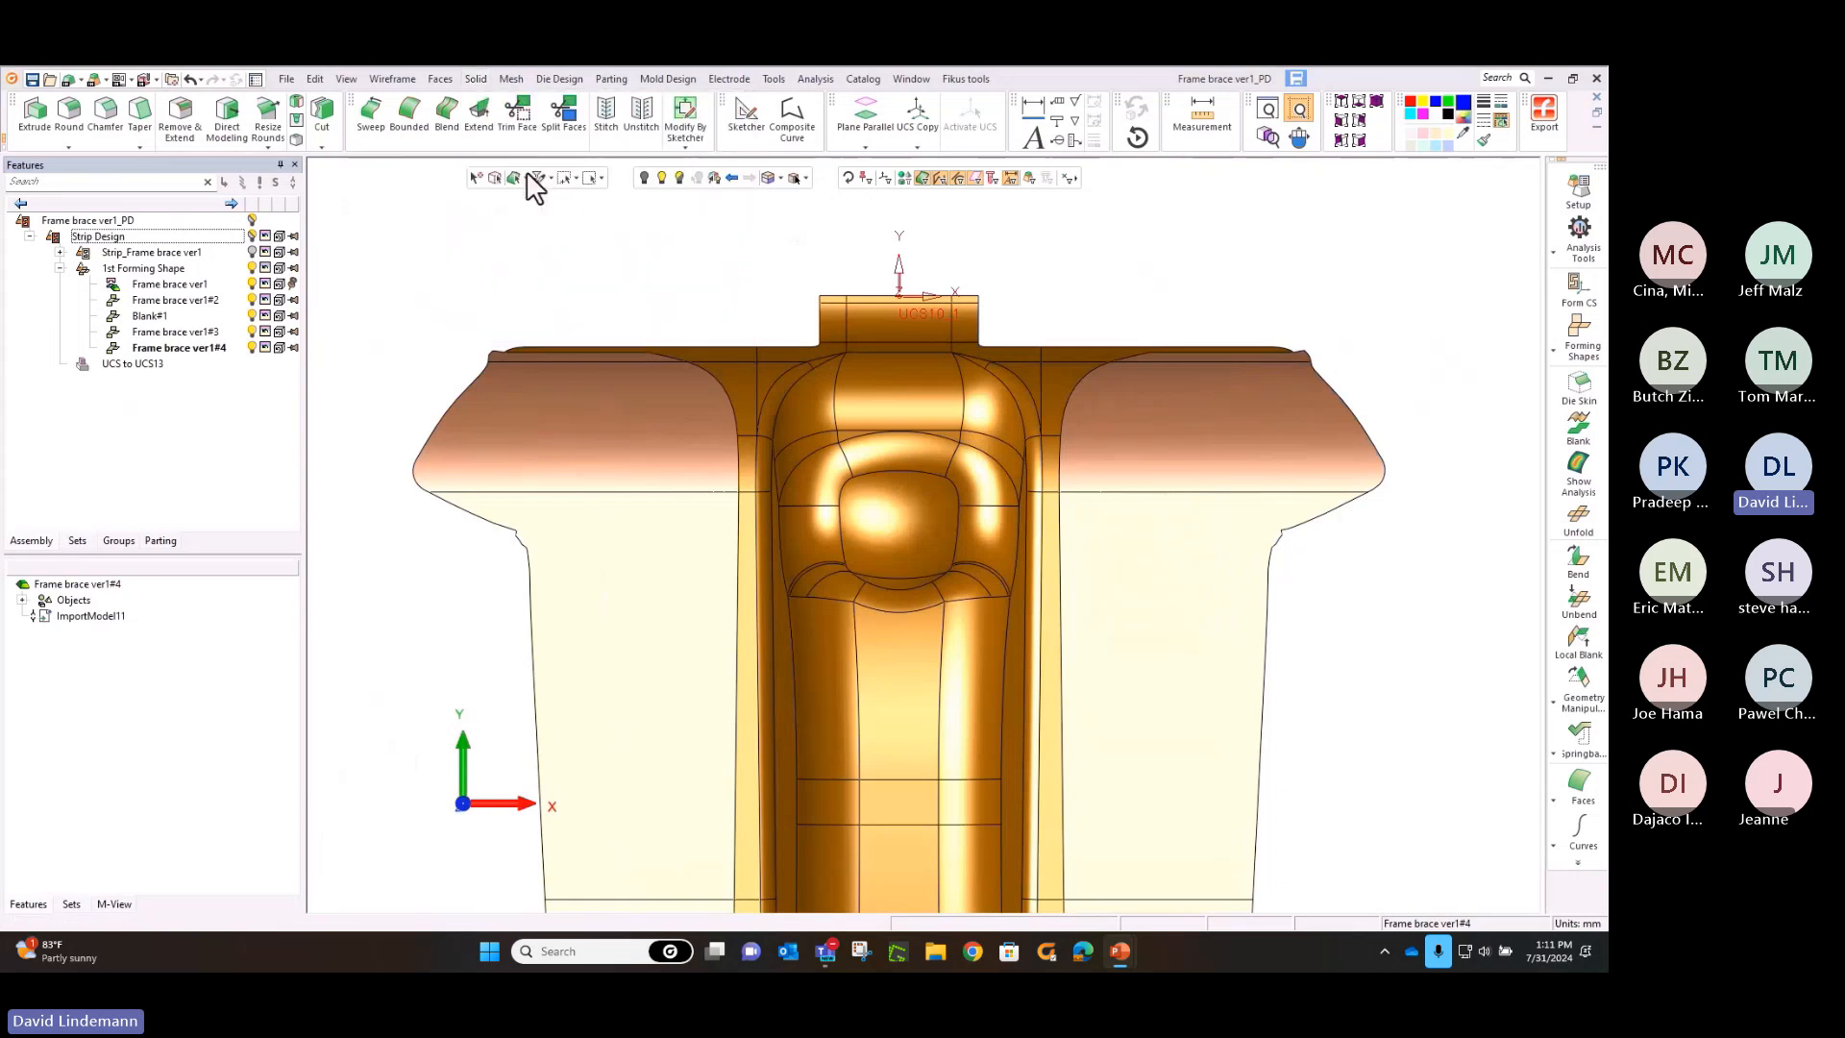
left_click(601, 179)
left_click(598, 232)
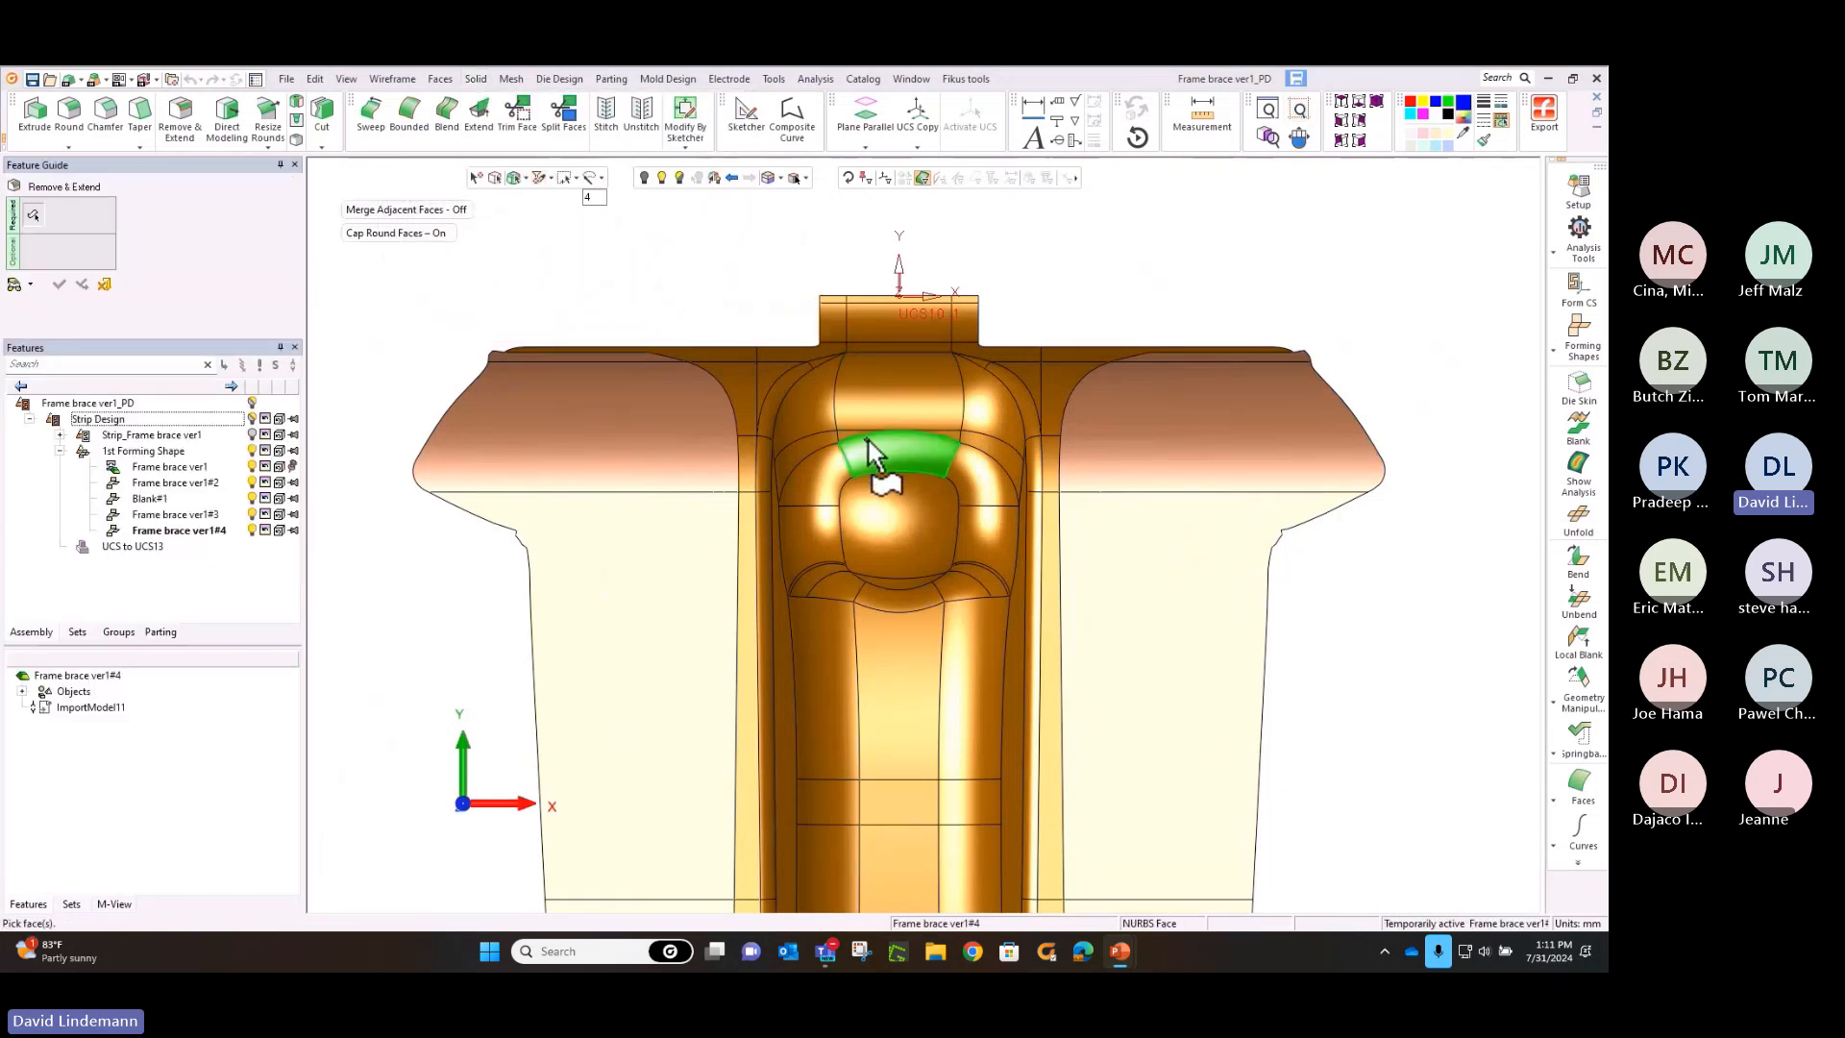
mouse_move(873, 447)
left_mouse_down()
mouse_move(932, 460)
mouse_move(978, 505)
mouse_move(971, 567)
mouse_move(918, 589)
mouse_move(856, 581)
mouse_move(823, 509)
mouse_move(879, 451)
left_mouse_up()
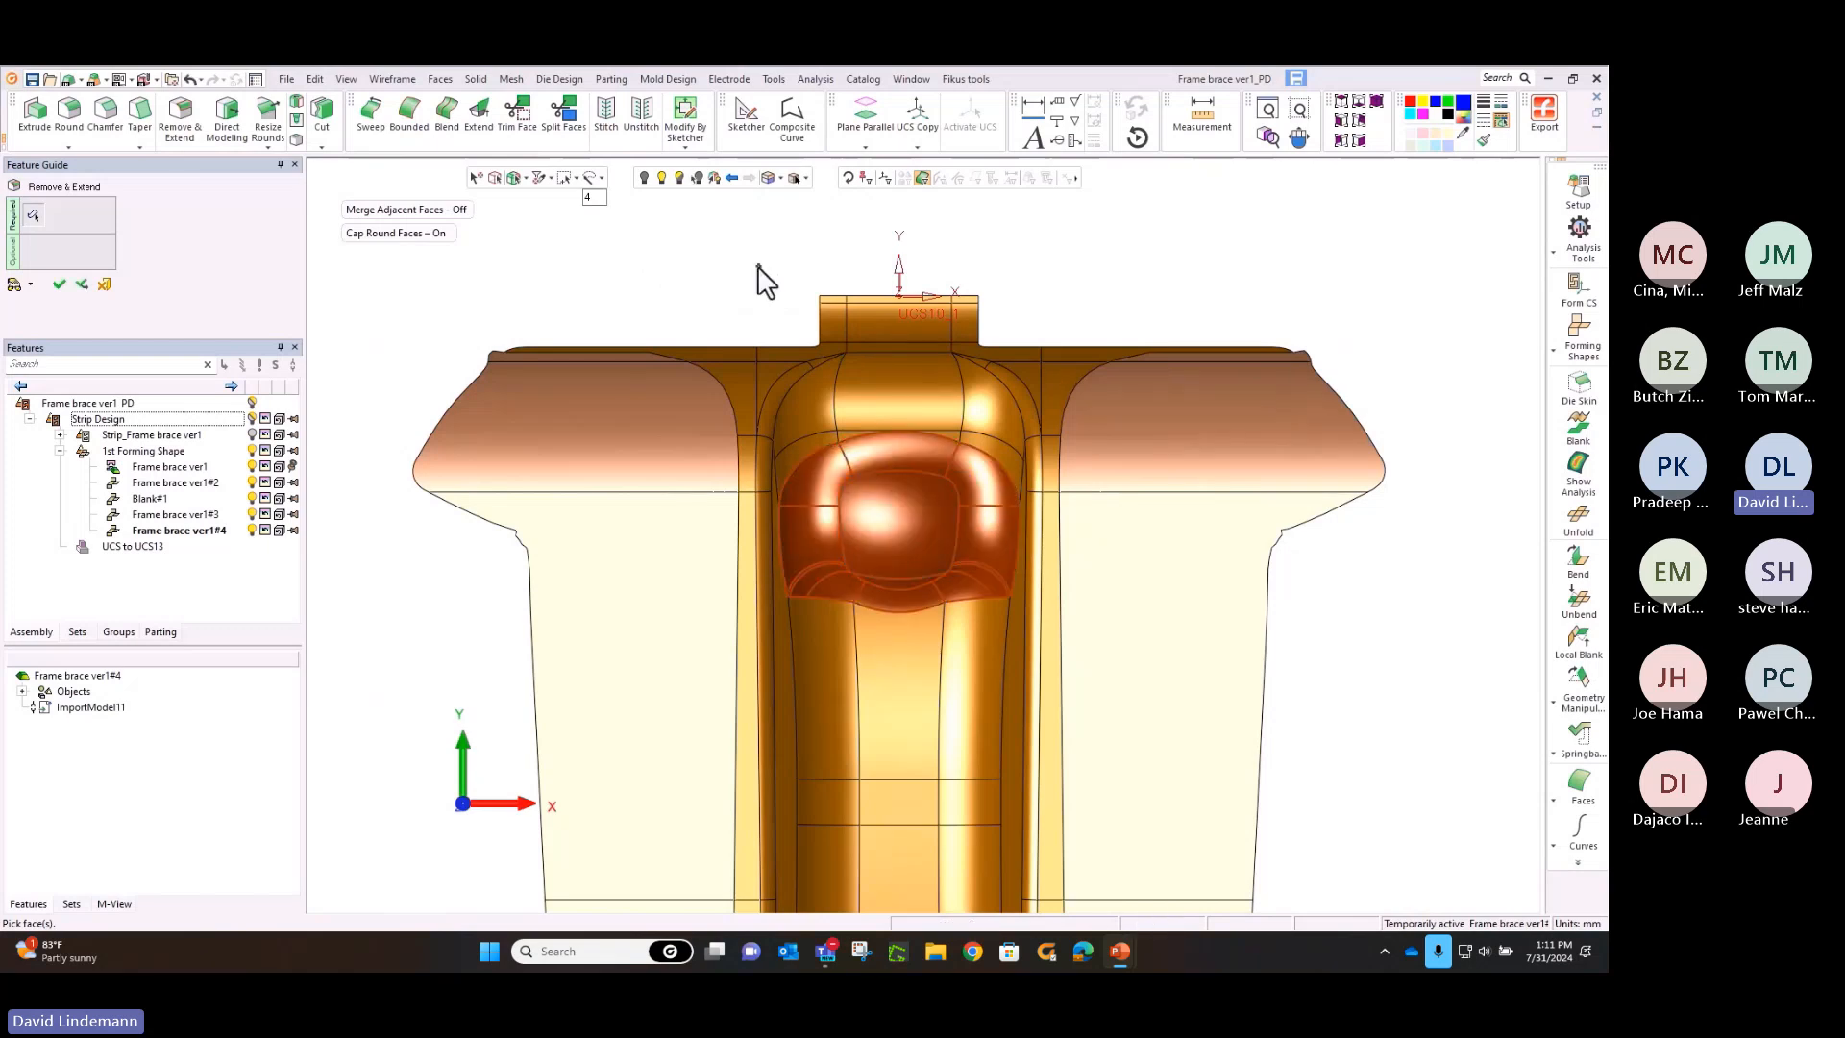
left_click(759, 269)
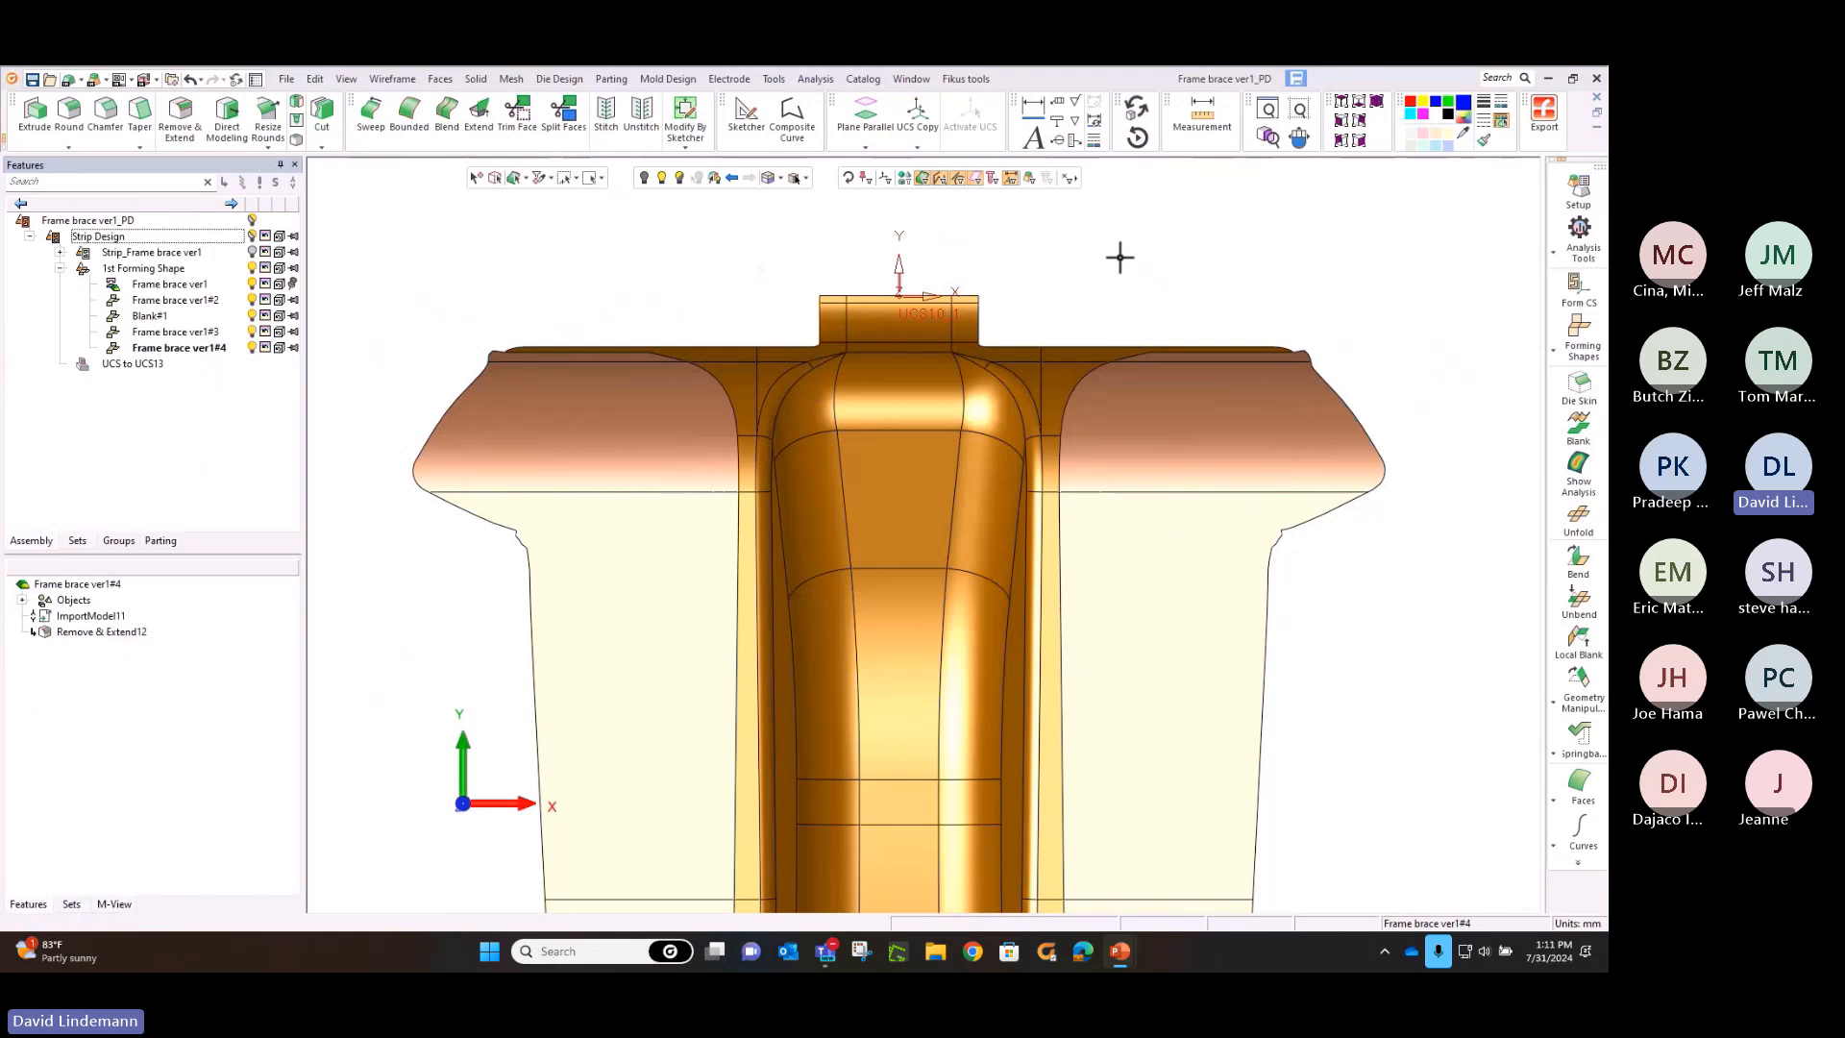
left_click(1338, 114)
left_click(1268, 108)
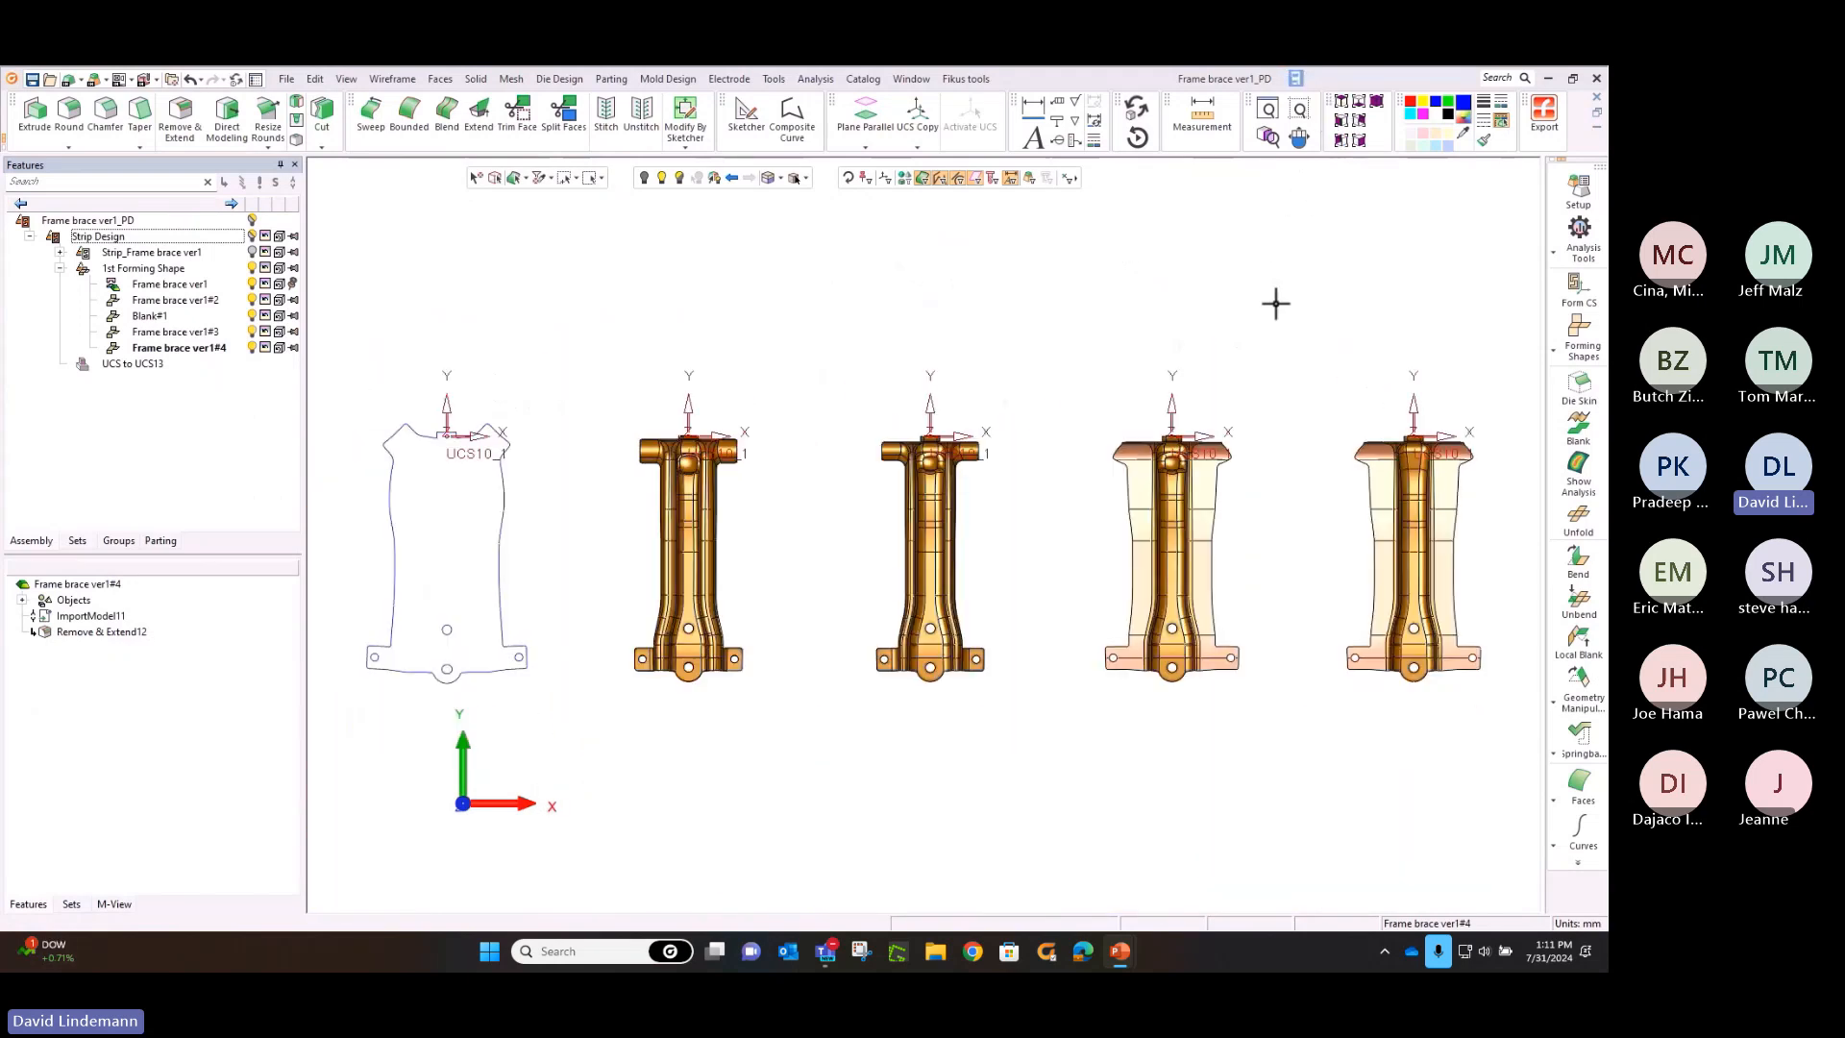
middle_click_drag(1266, 304, 839, 215, "ctrl")
right_click_drag(950, 761, 995, 569, "ctrl")
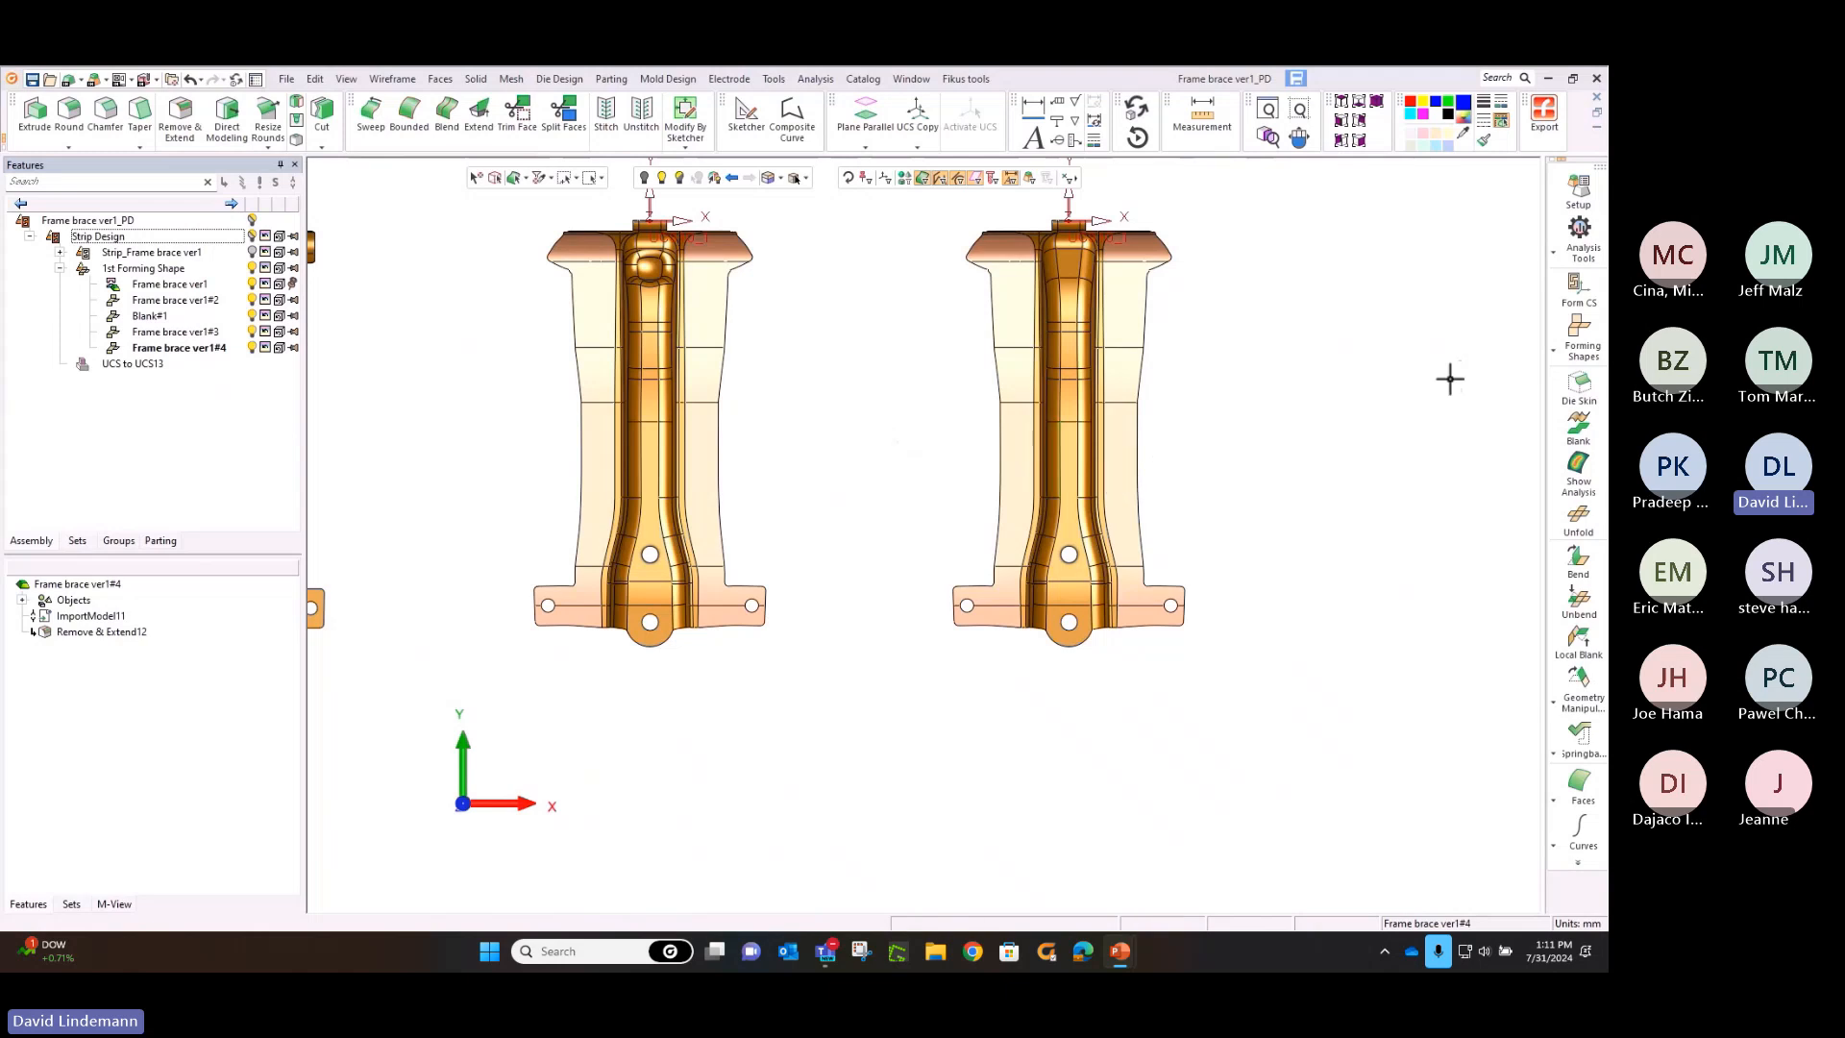
left_click(1575, 344)
left_click(1523, 328)
middle_click_drag(1338, 403, 1029, 439, "ctrl")
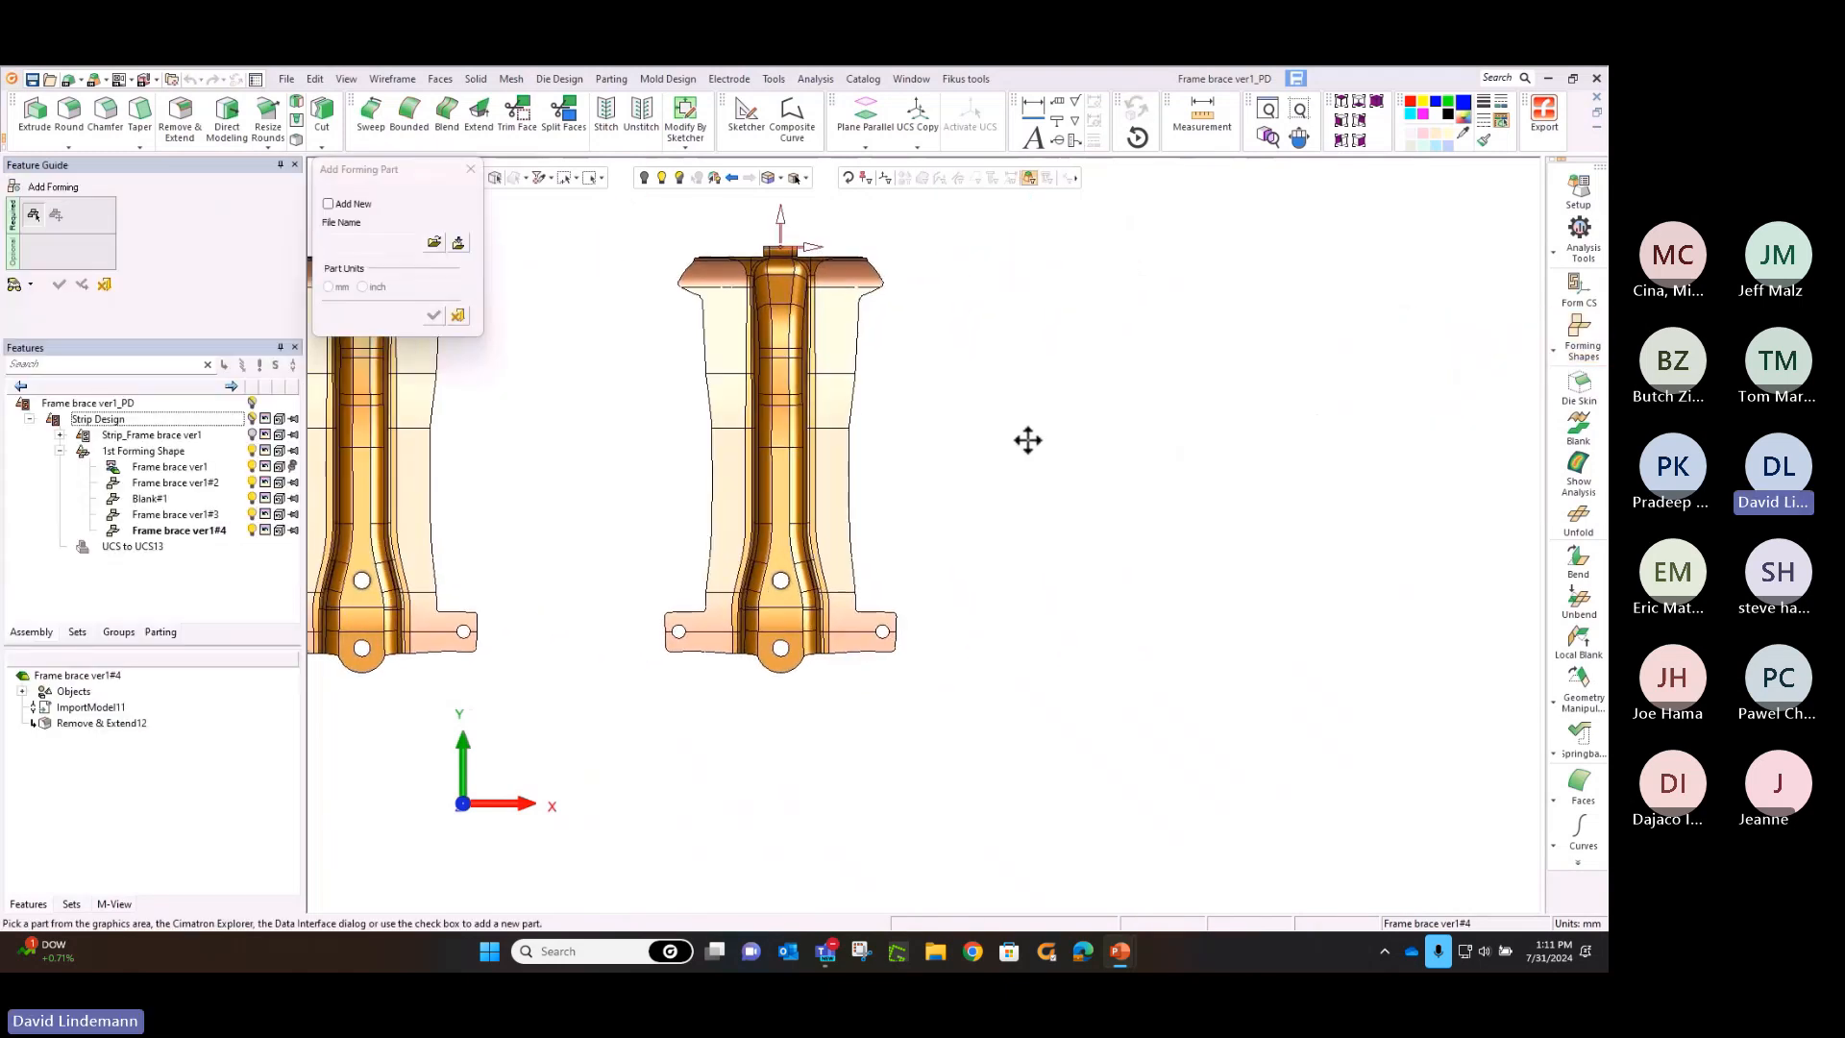
left_click(471, 169)
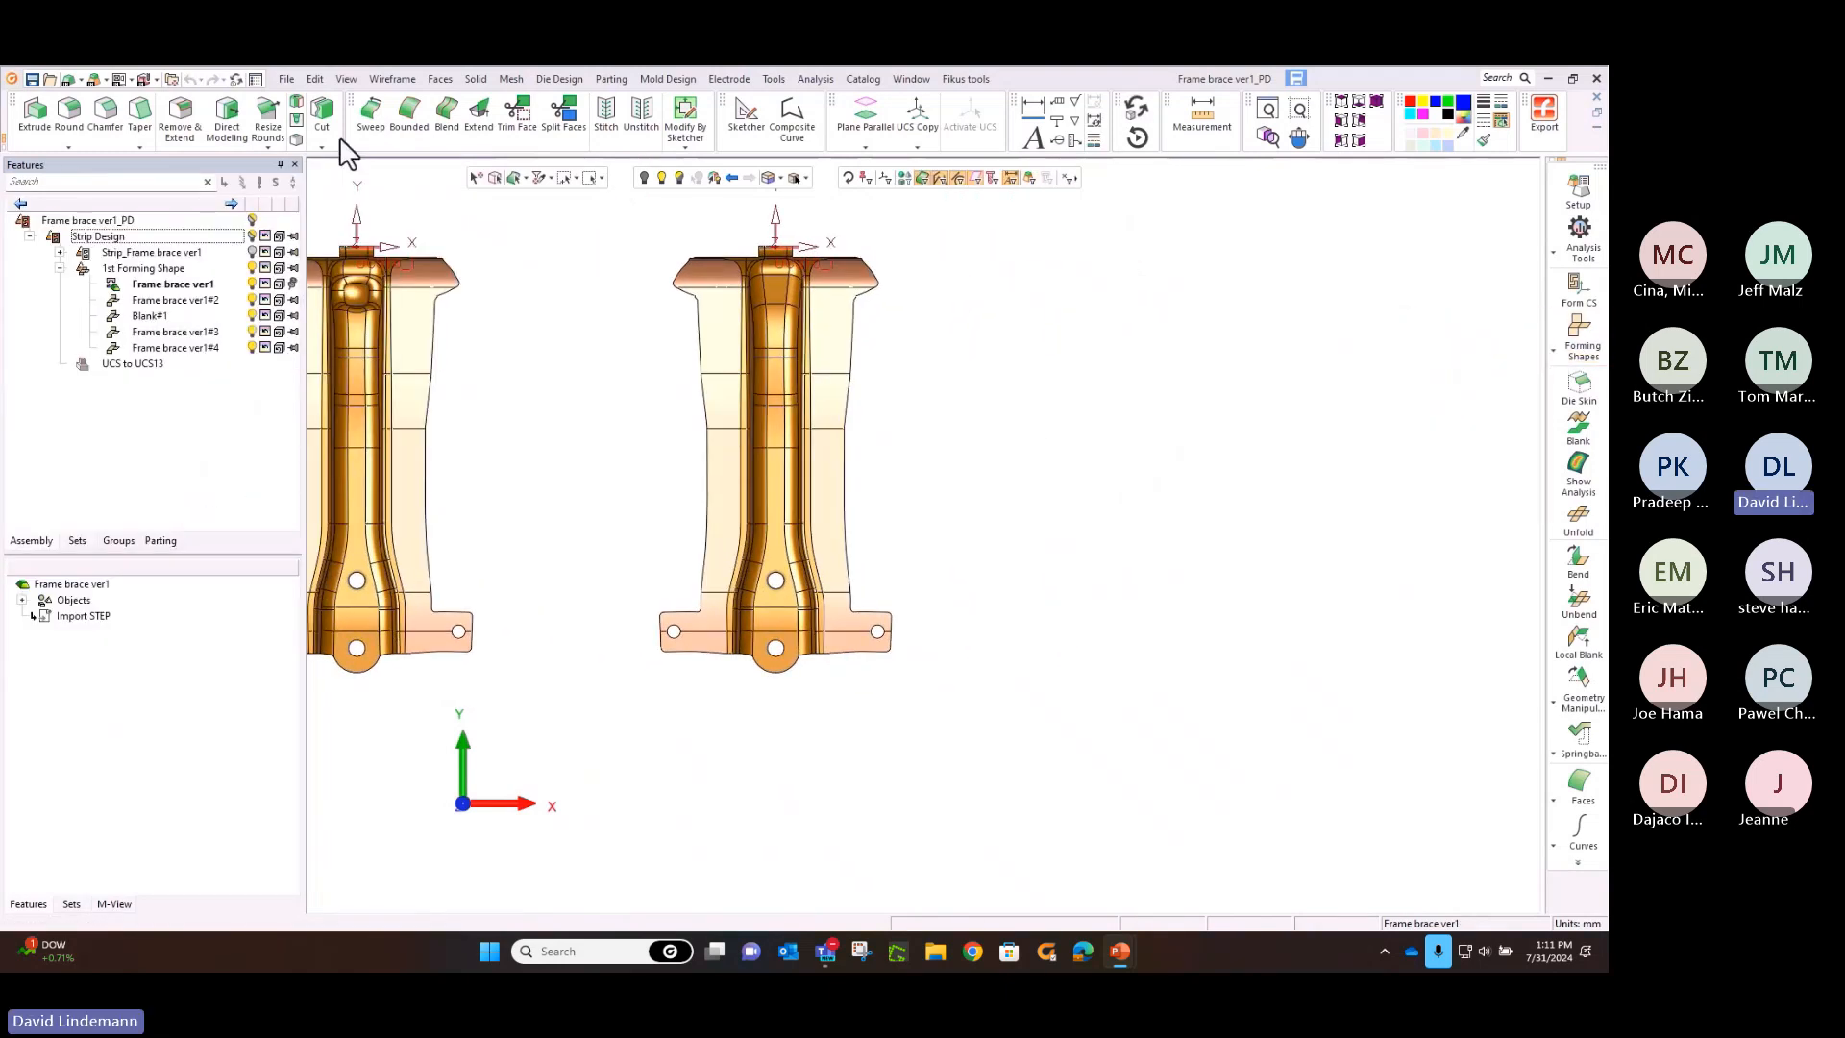
Add a regular forming shape to the right of the brace without the boss, as a Copy Part Import with a 250 progression
left_click(1580, 344)
left_click(1520, 329)
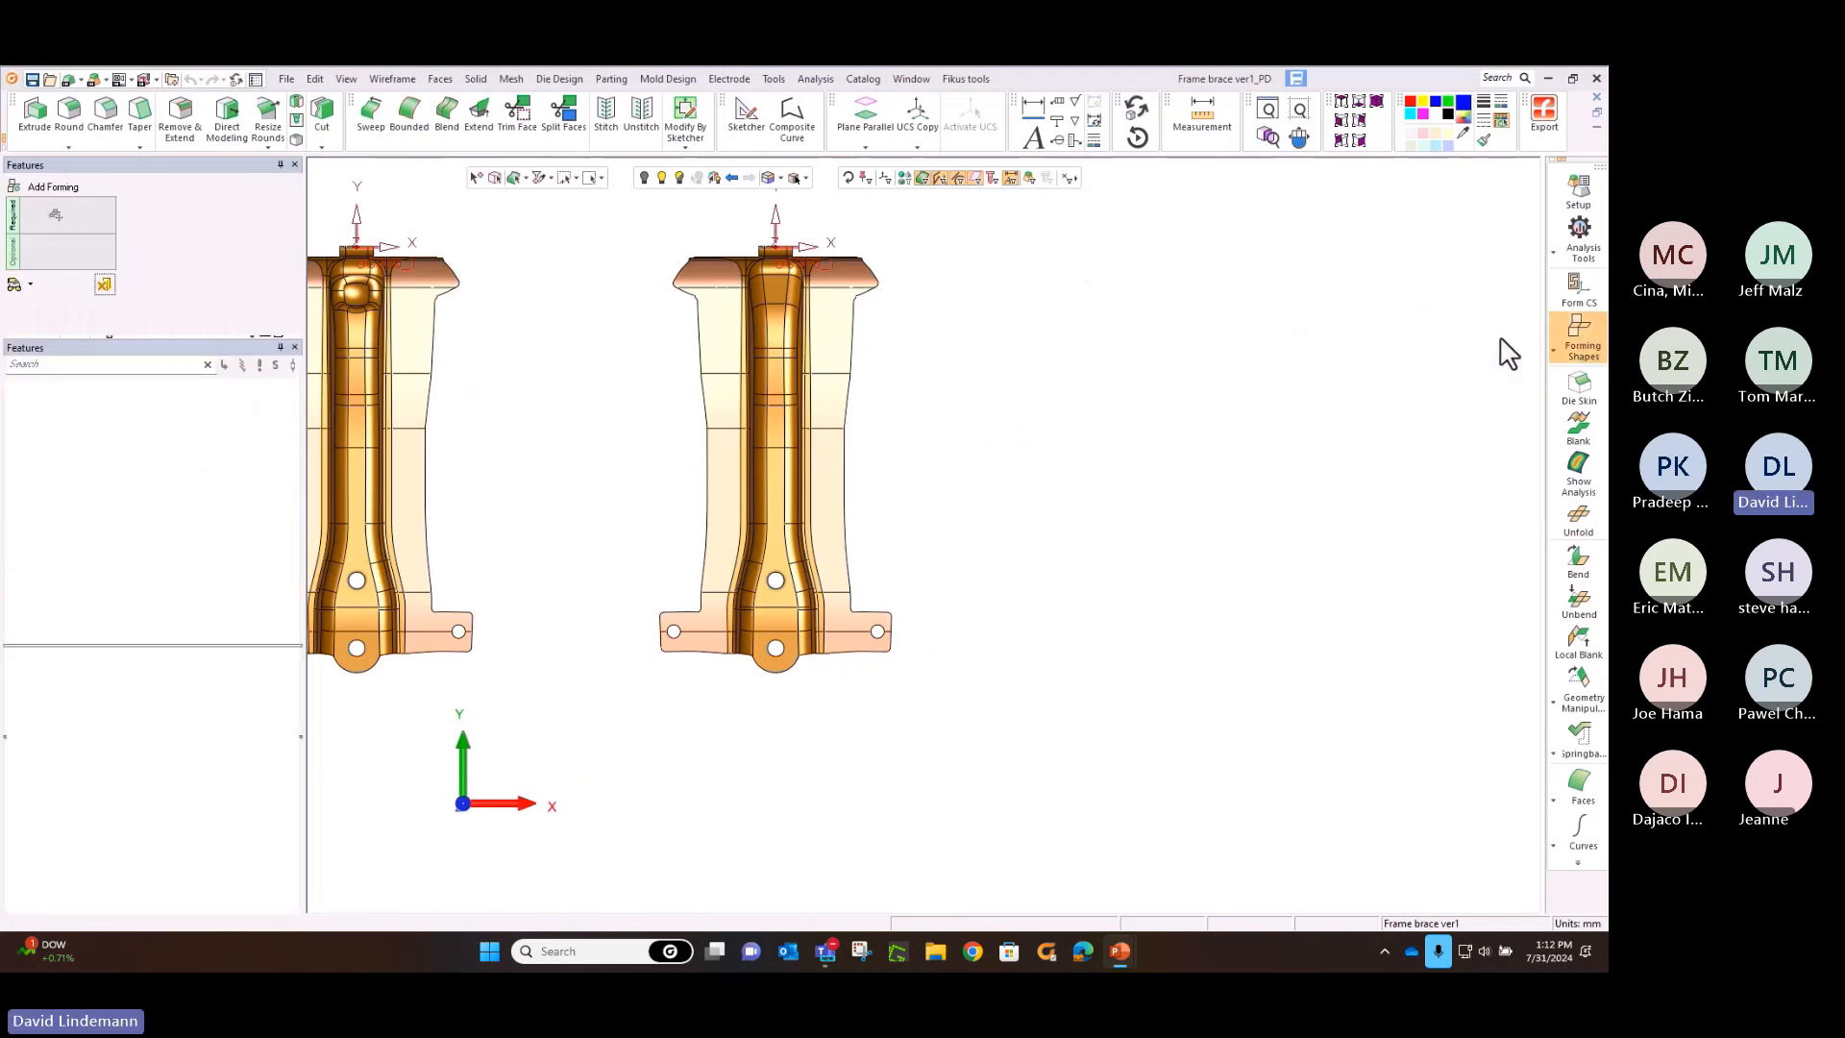
left_click(803, 355)
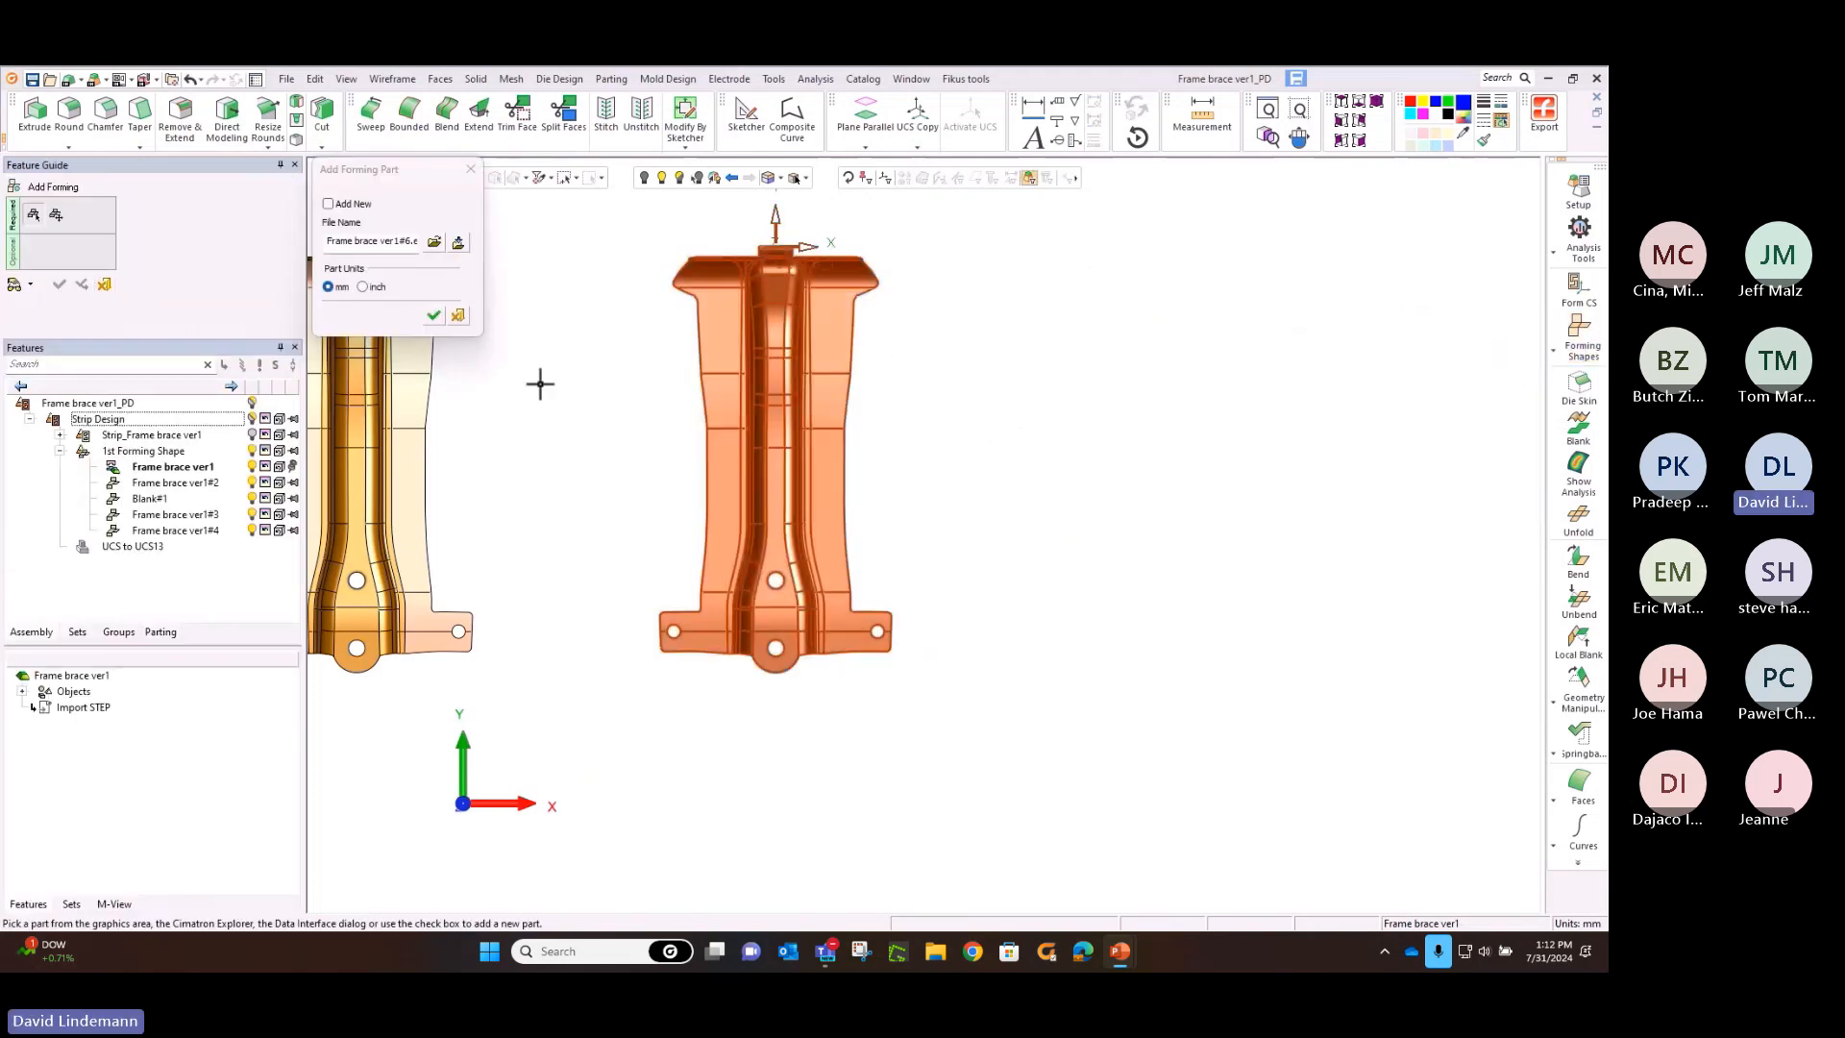
left_click(433, 316)
middle_click(535, 334)
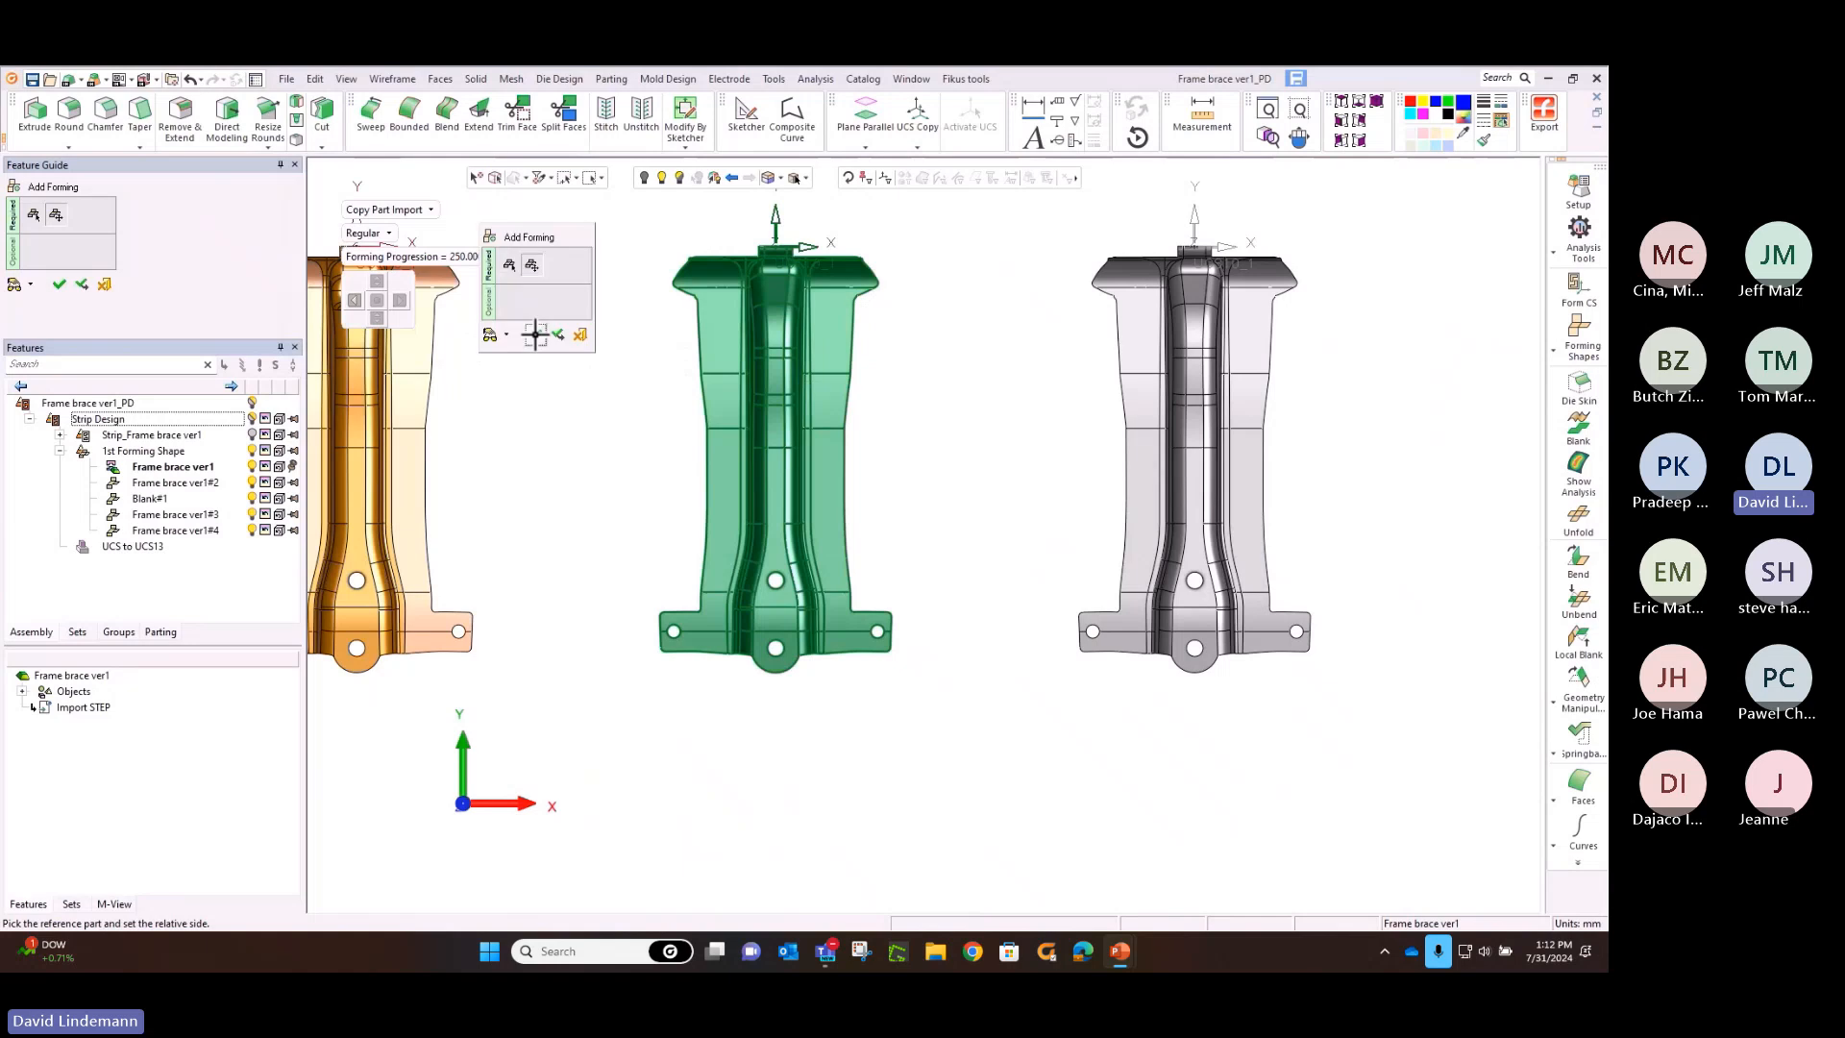
middle_click(535, 338)
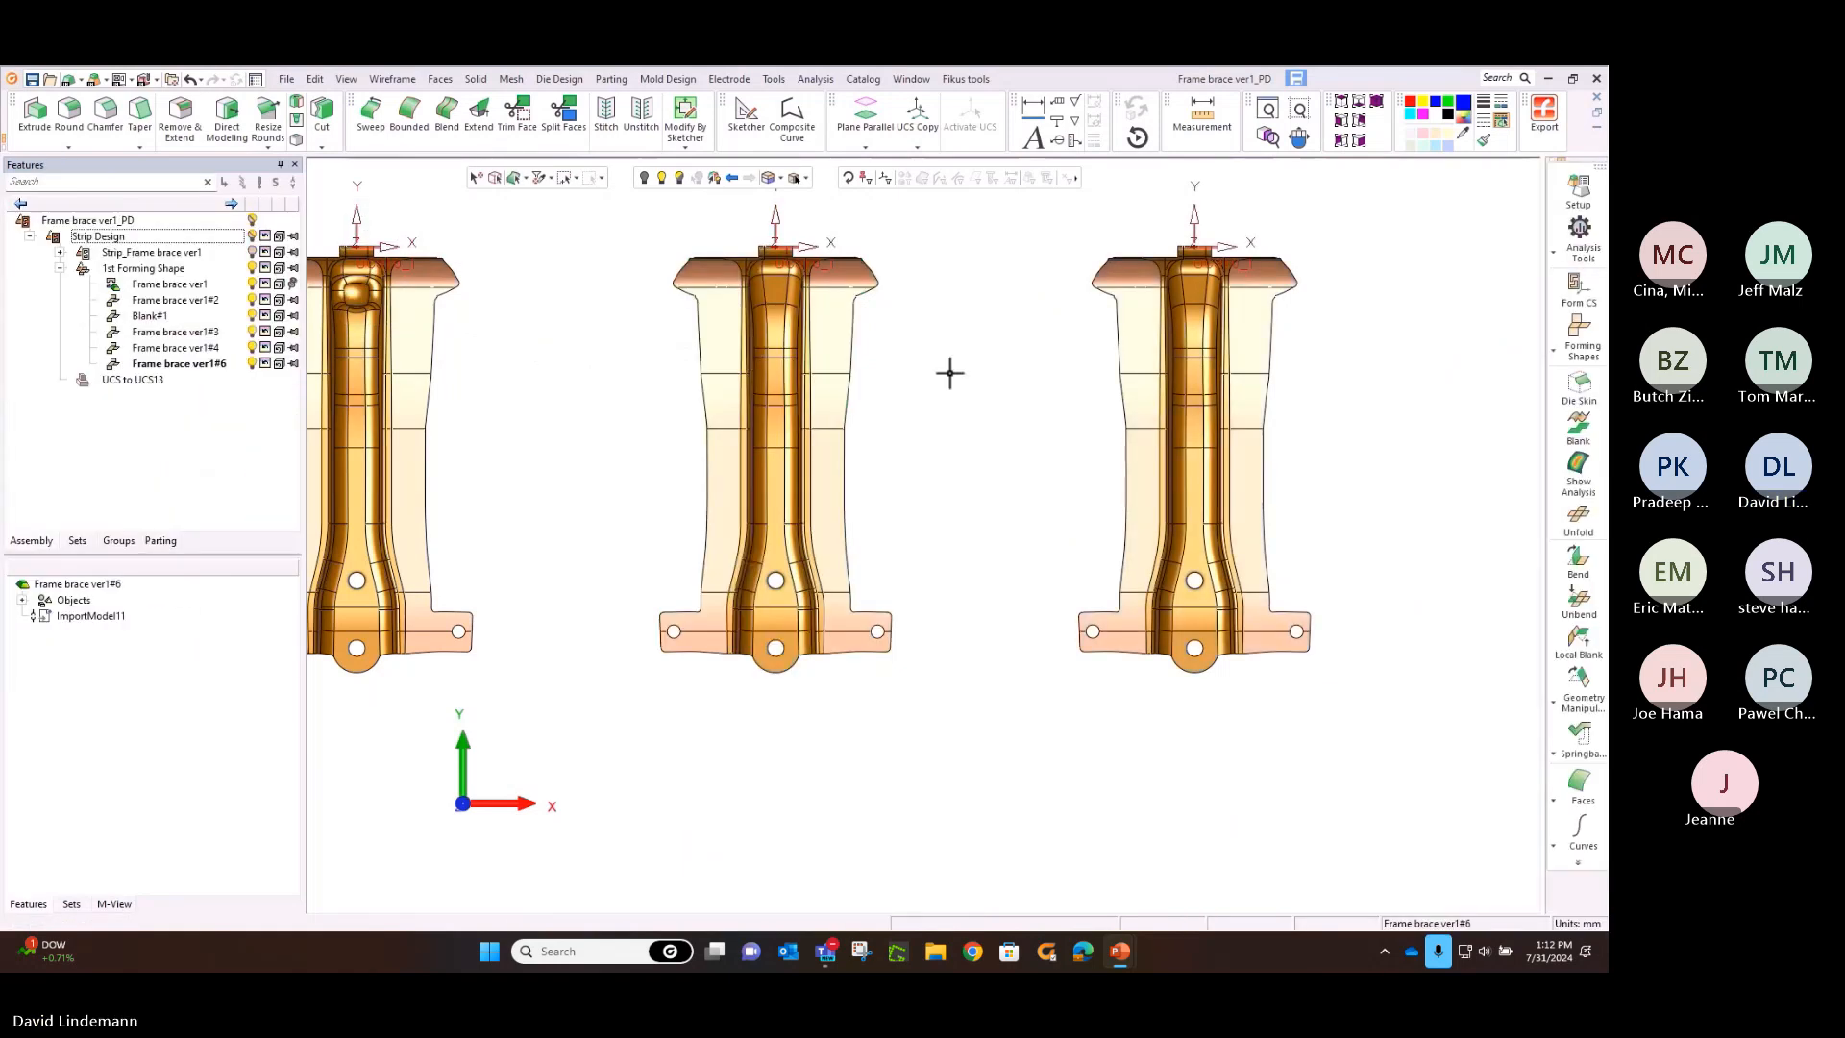
Unstitch the small upper tab faces of the newest brace from the rest of the part
middle_click_drag(1058, 383, 725, 391, "ctrl")
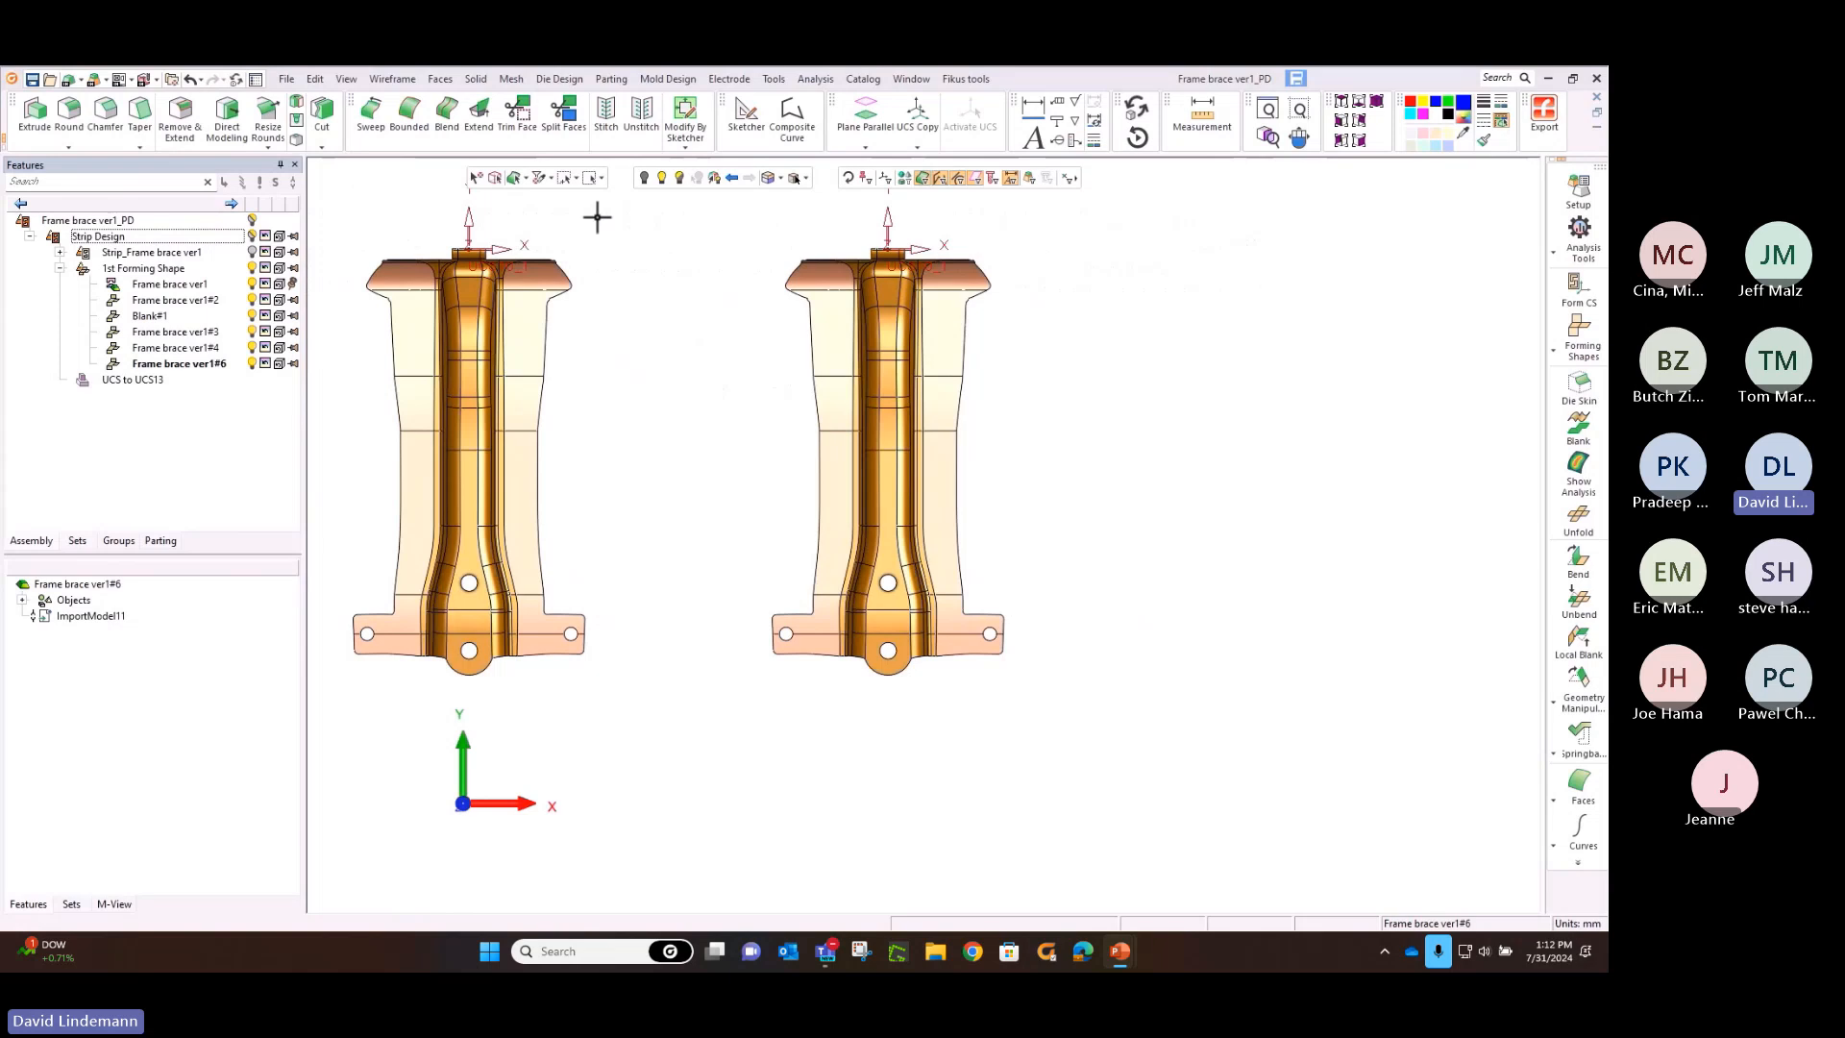
left_click(443, 78)
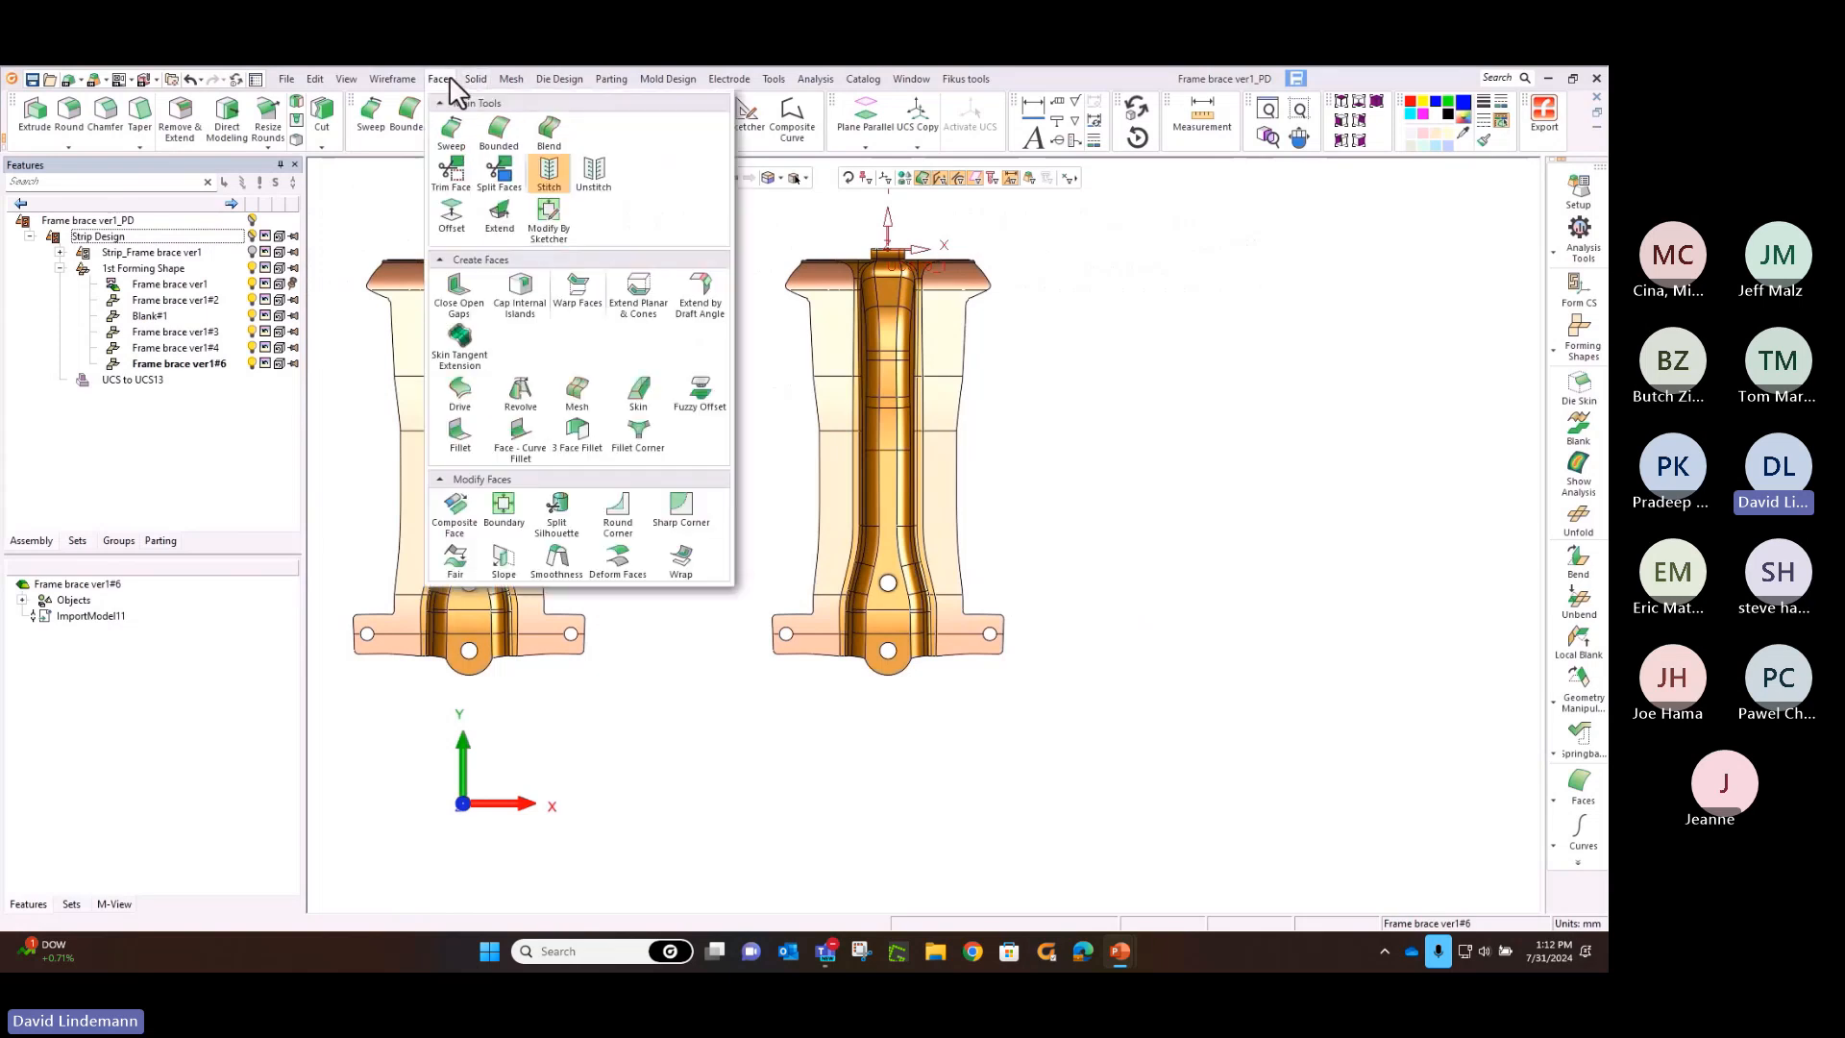
left_click(590, 183)
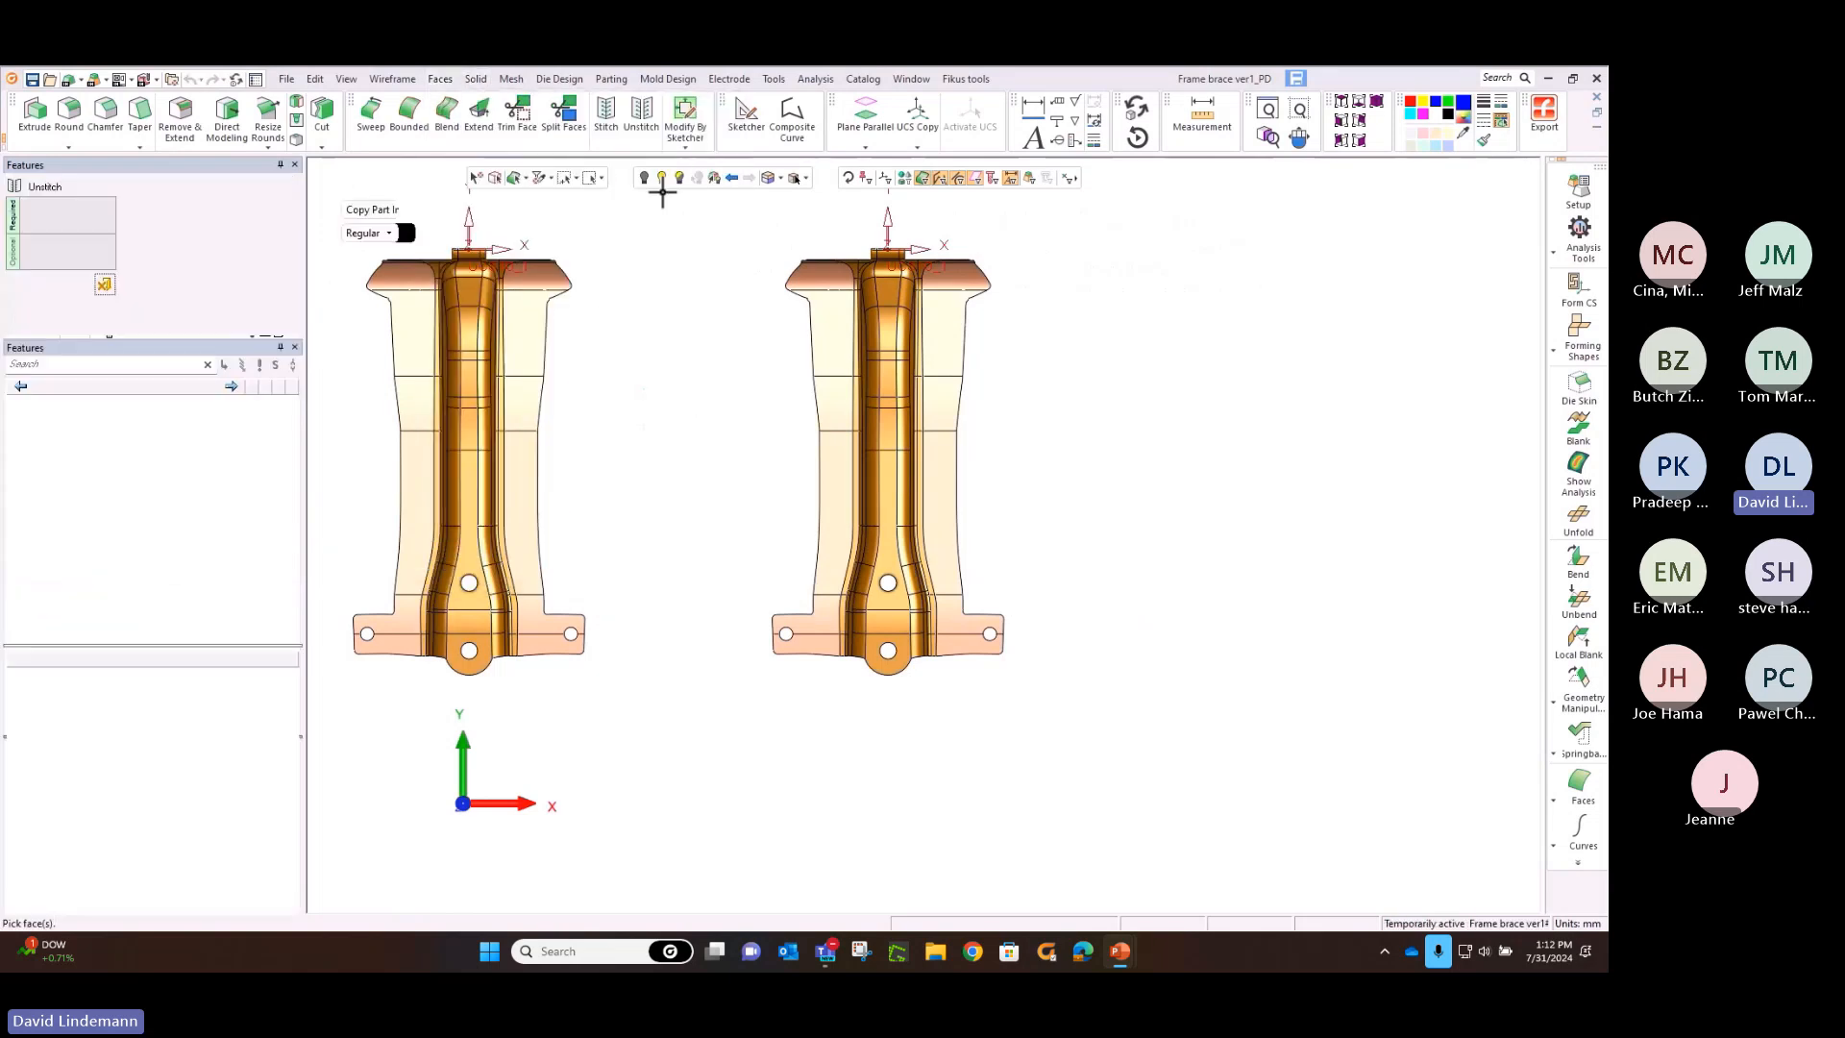
left_click(912, 250)
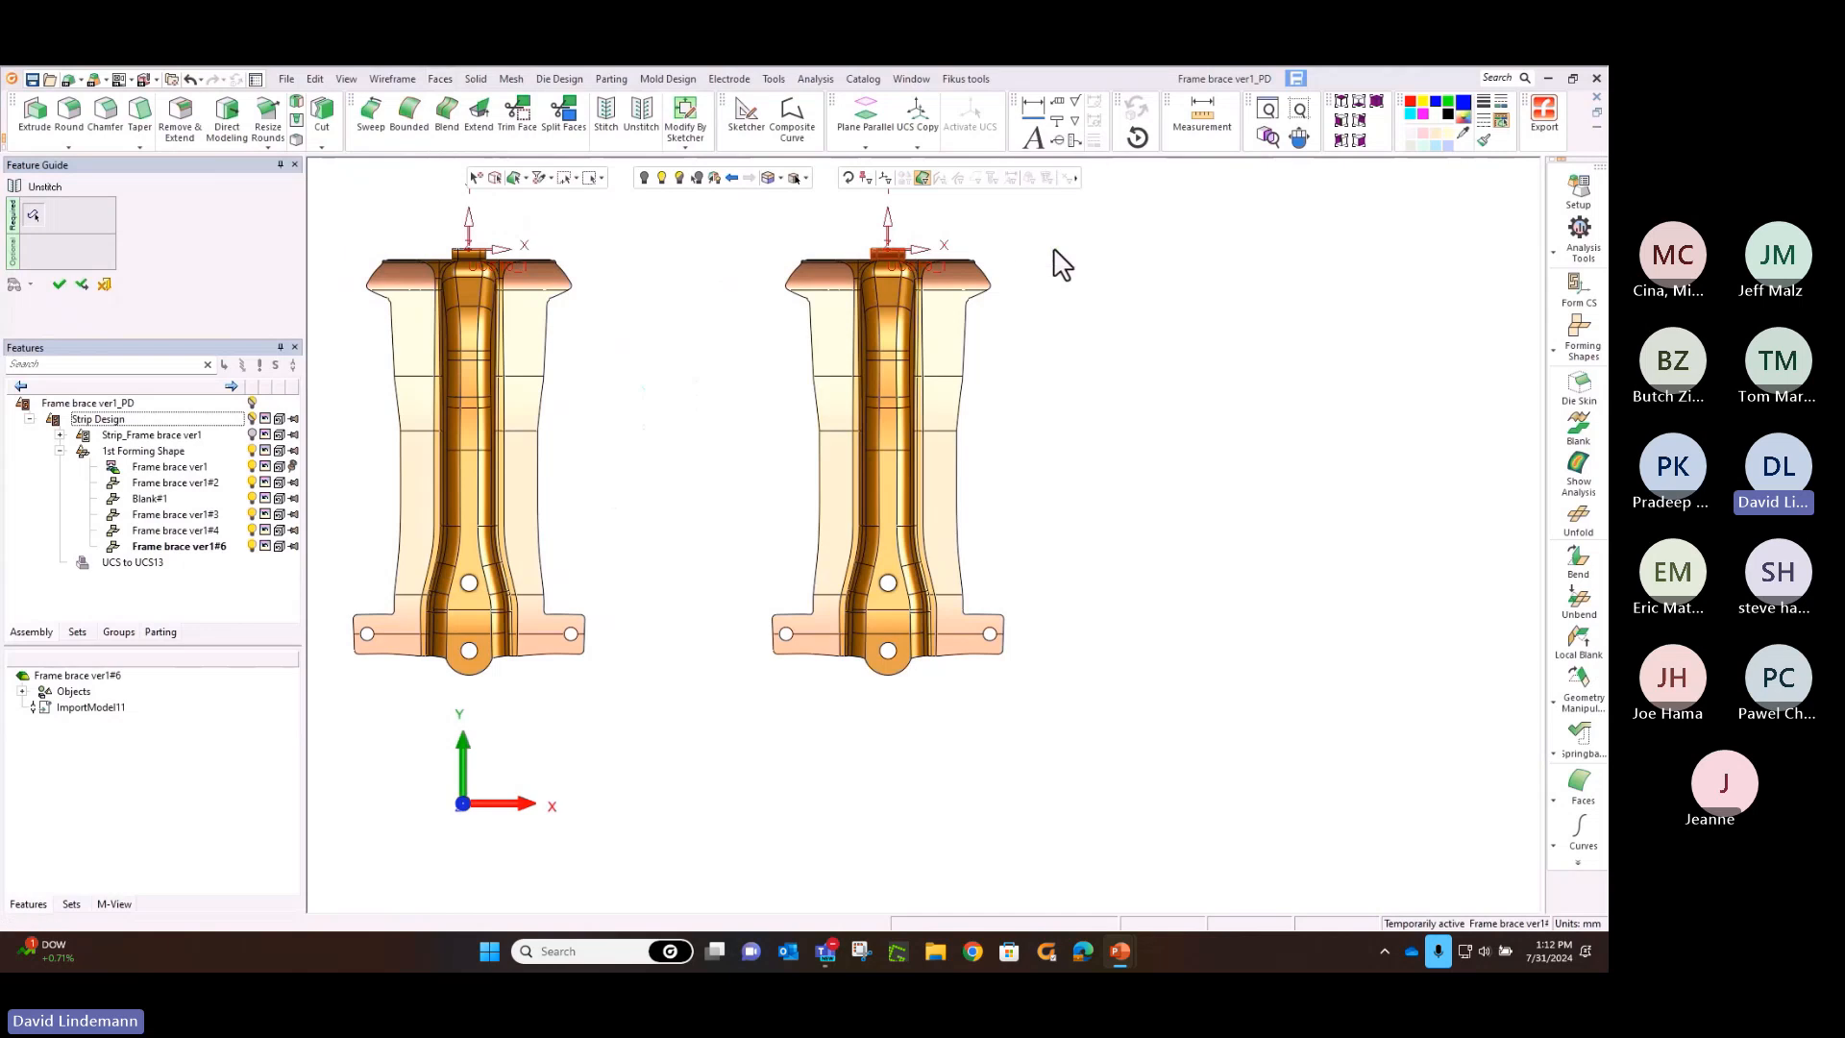
middle_click(1054, 251)
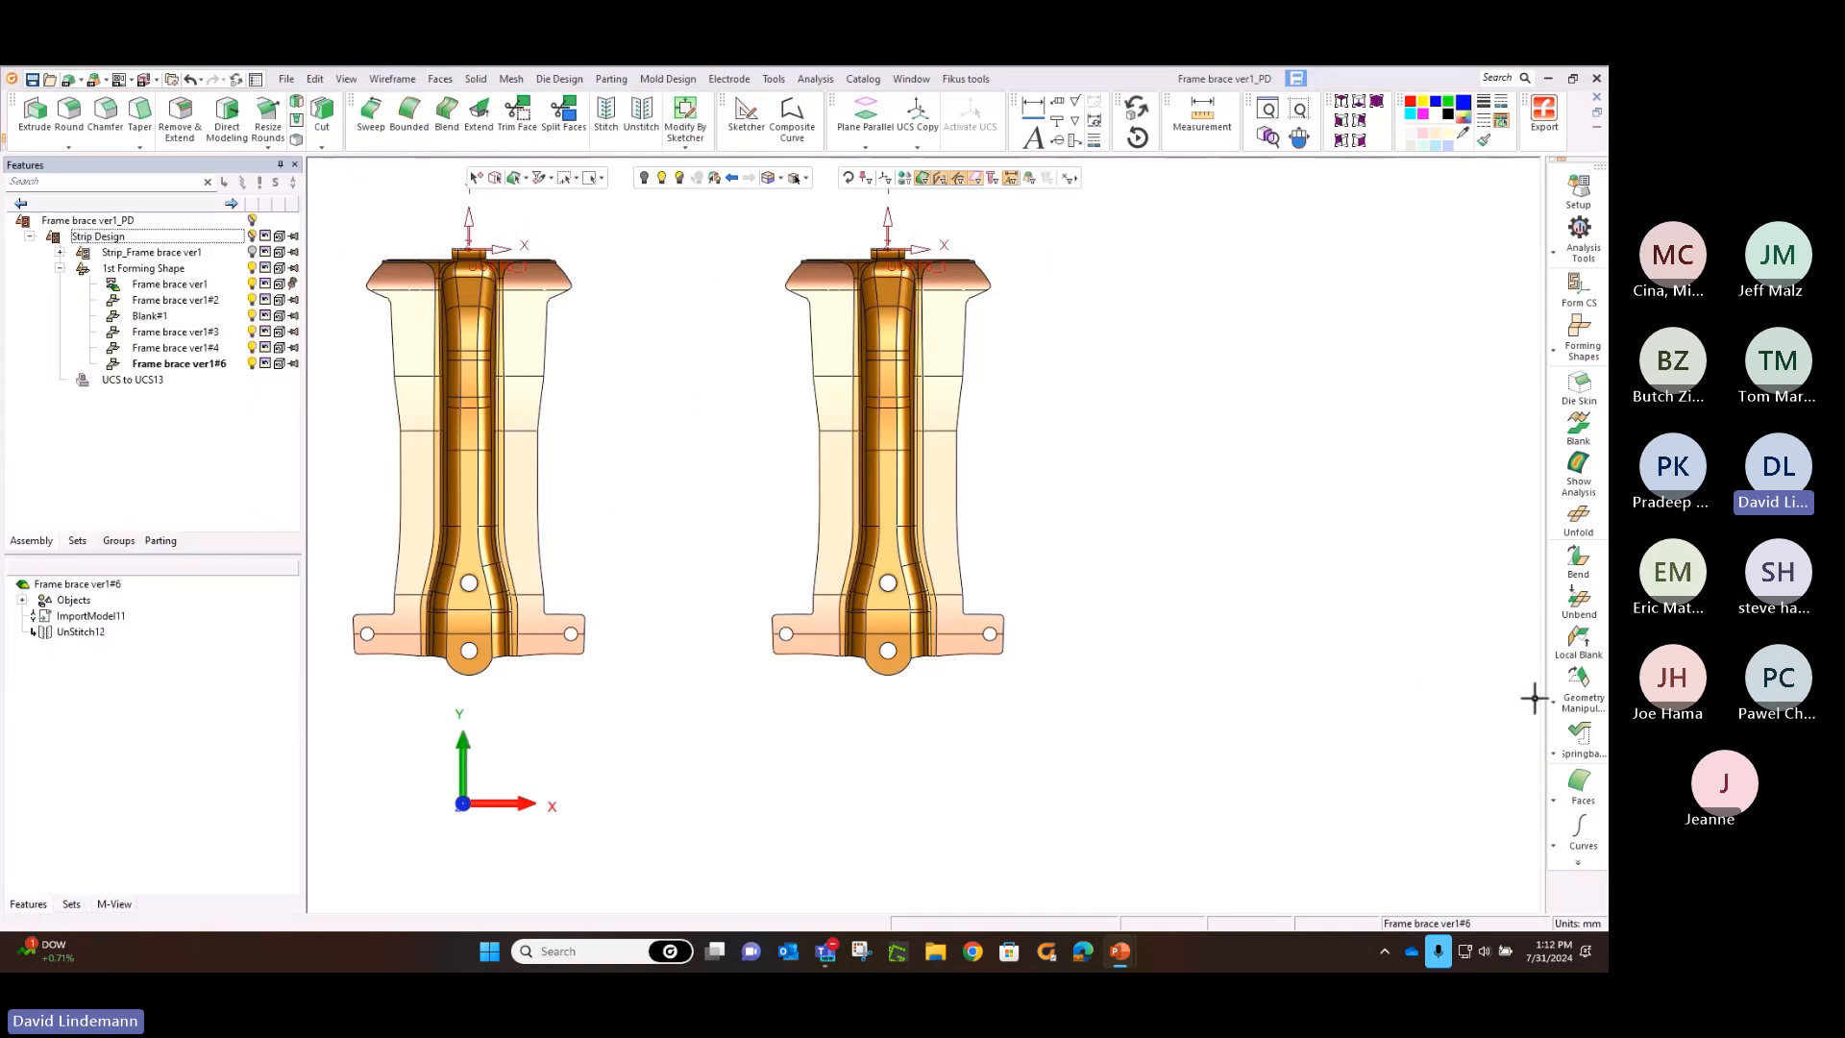
Flatten the newest brace's left side with Auto Blank on Binder, brush-selecting the central channel faces as fixed and the left faces to blank
left_click(1568, 713)
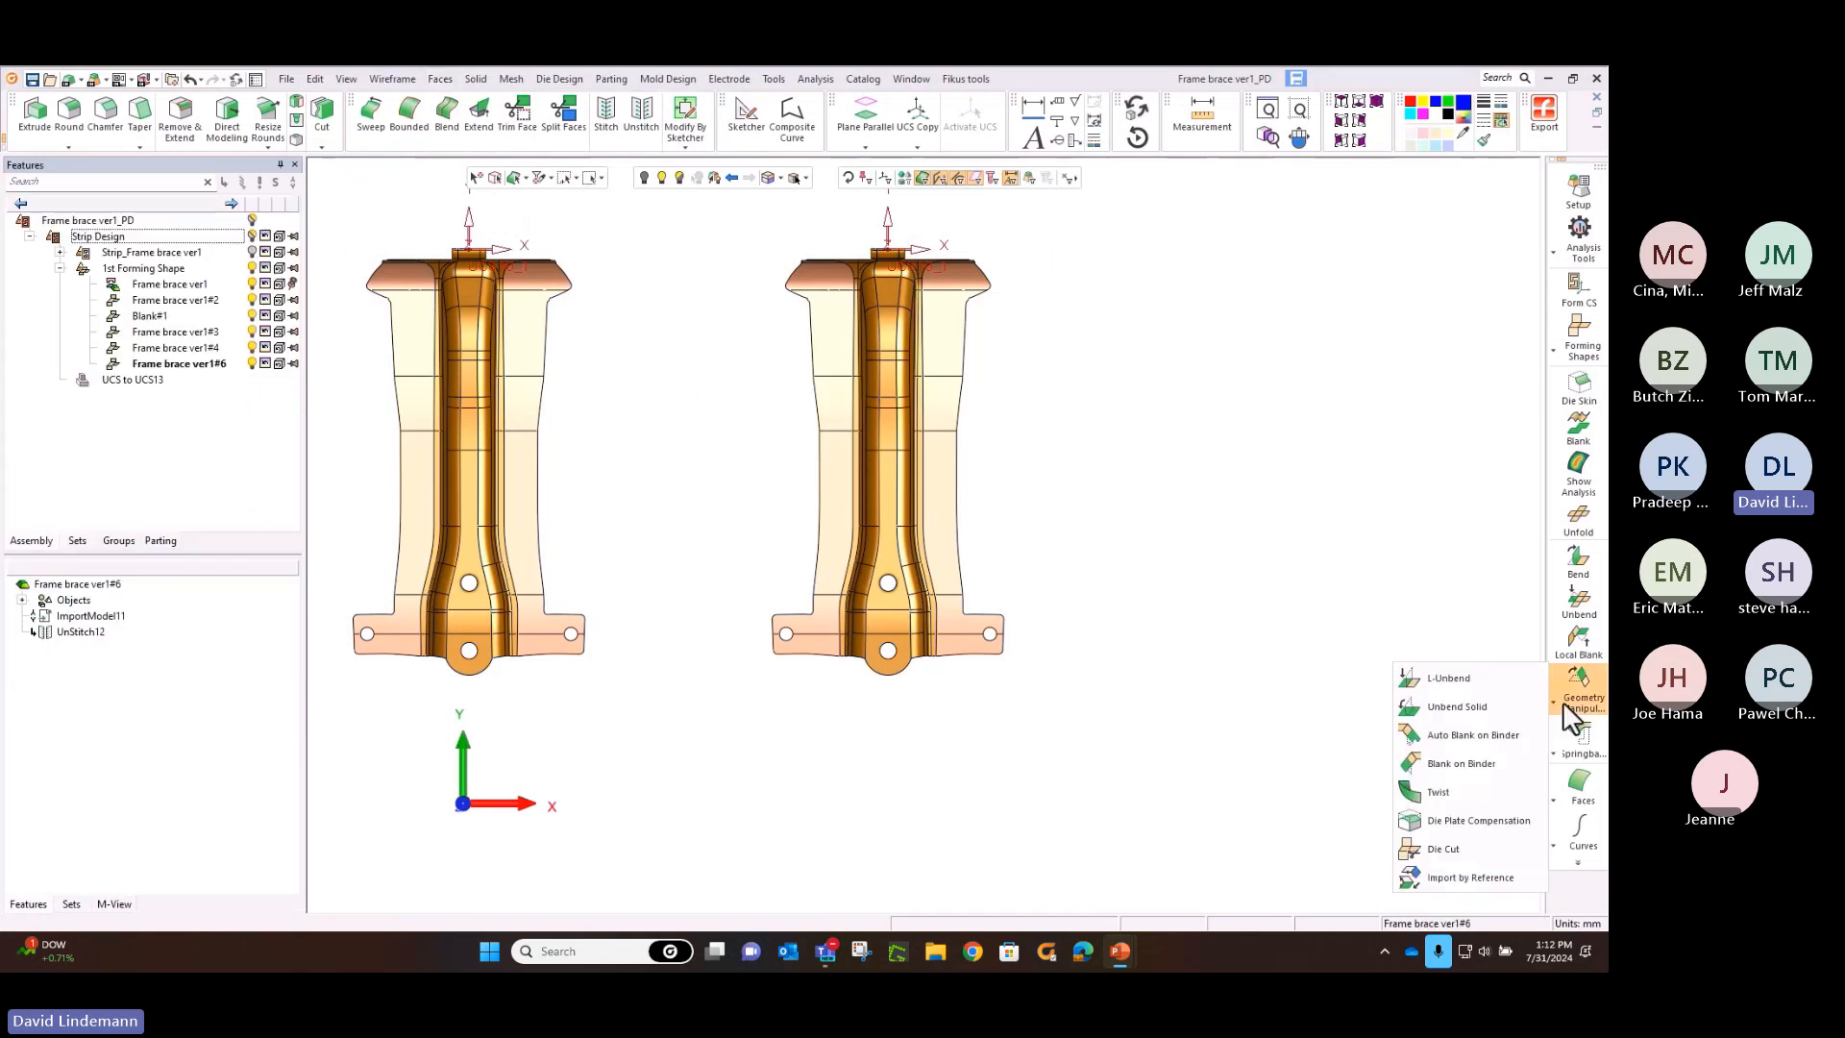
left_click(1517, 736)
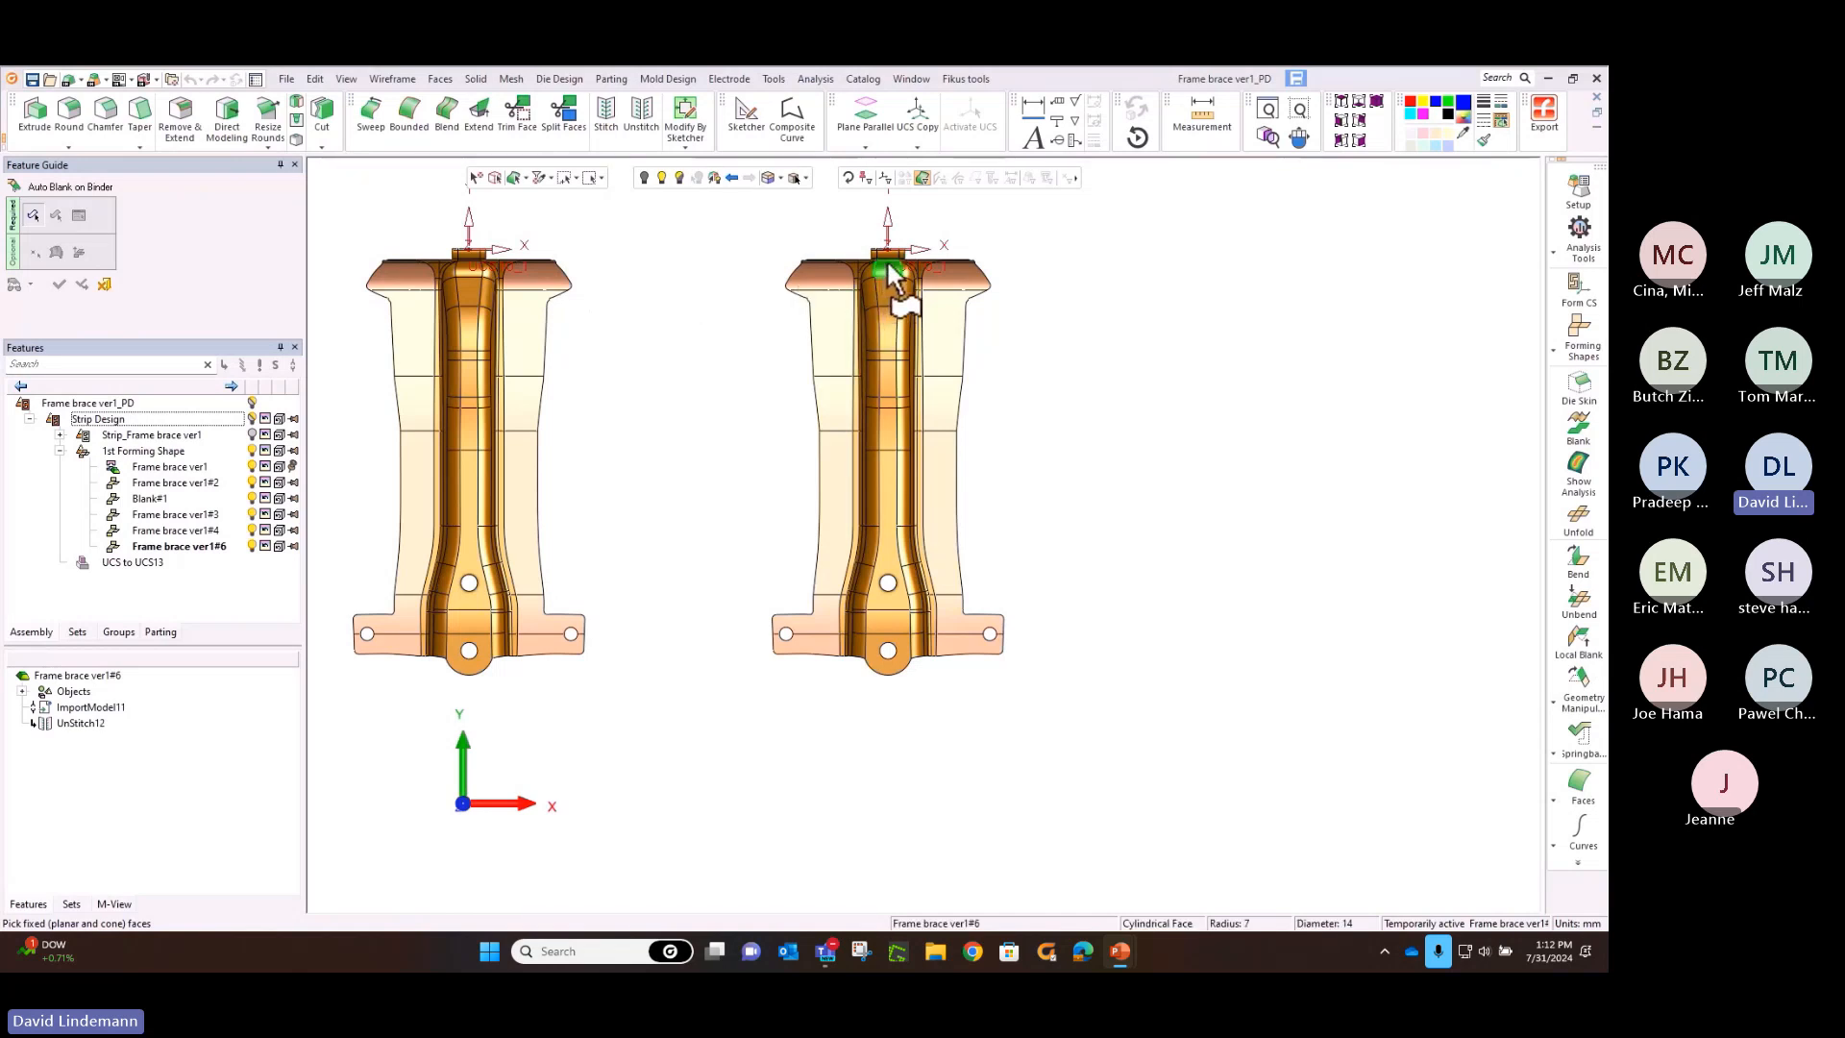
left_click(601, 179)
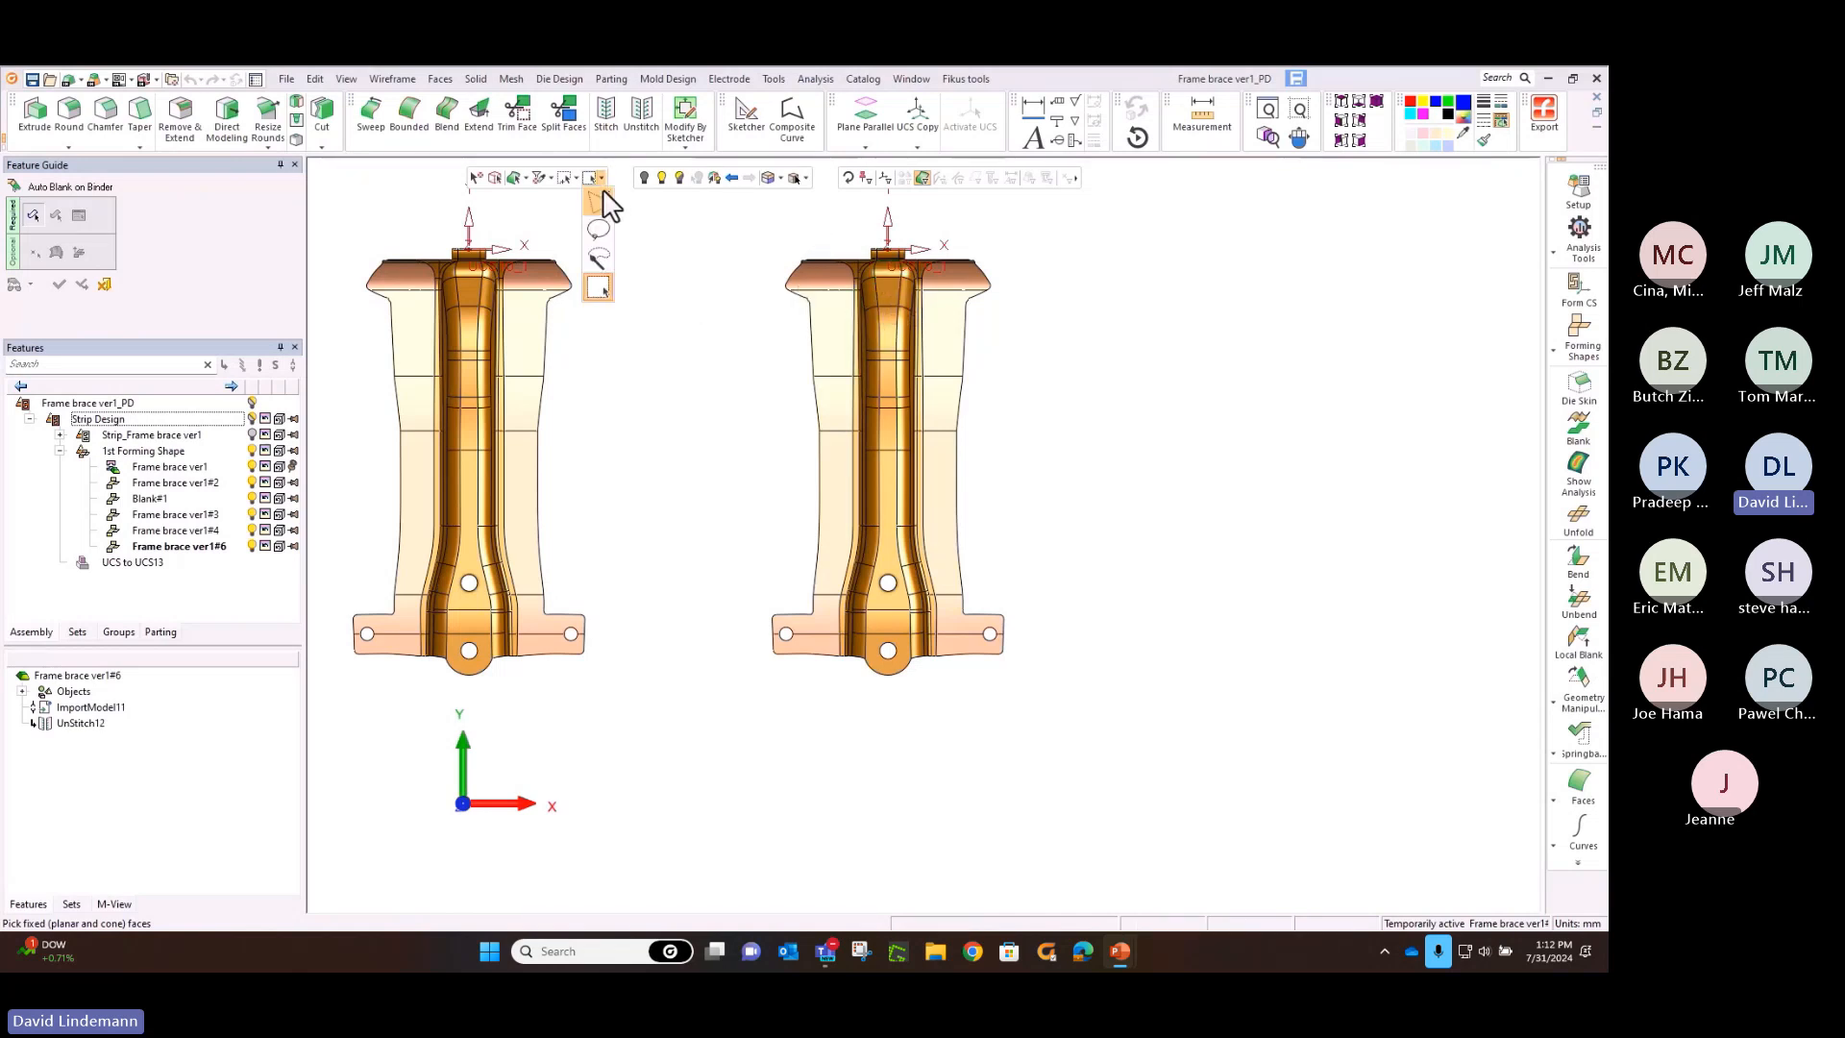
left_click(600, 256)
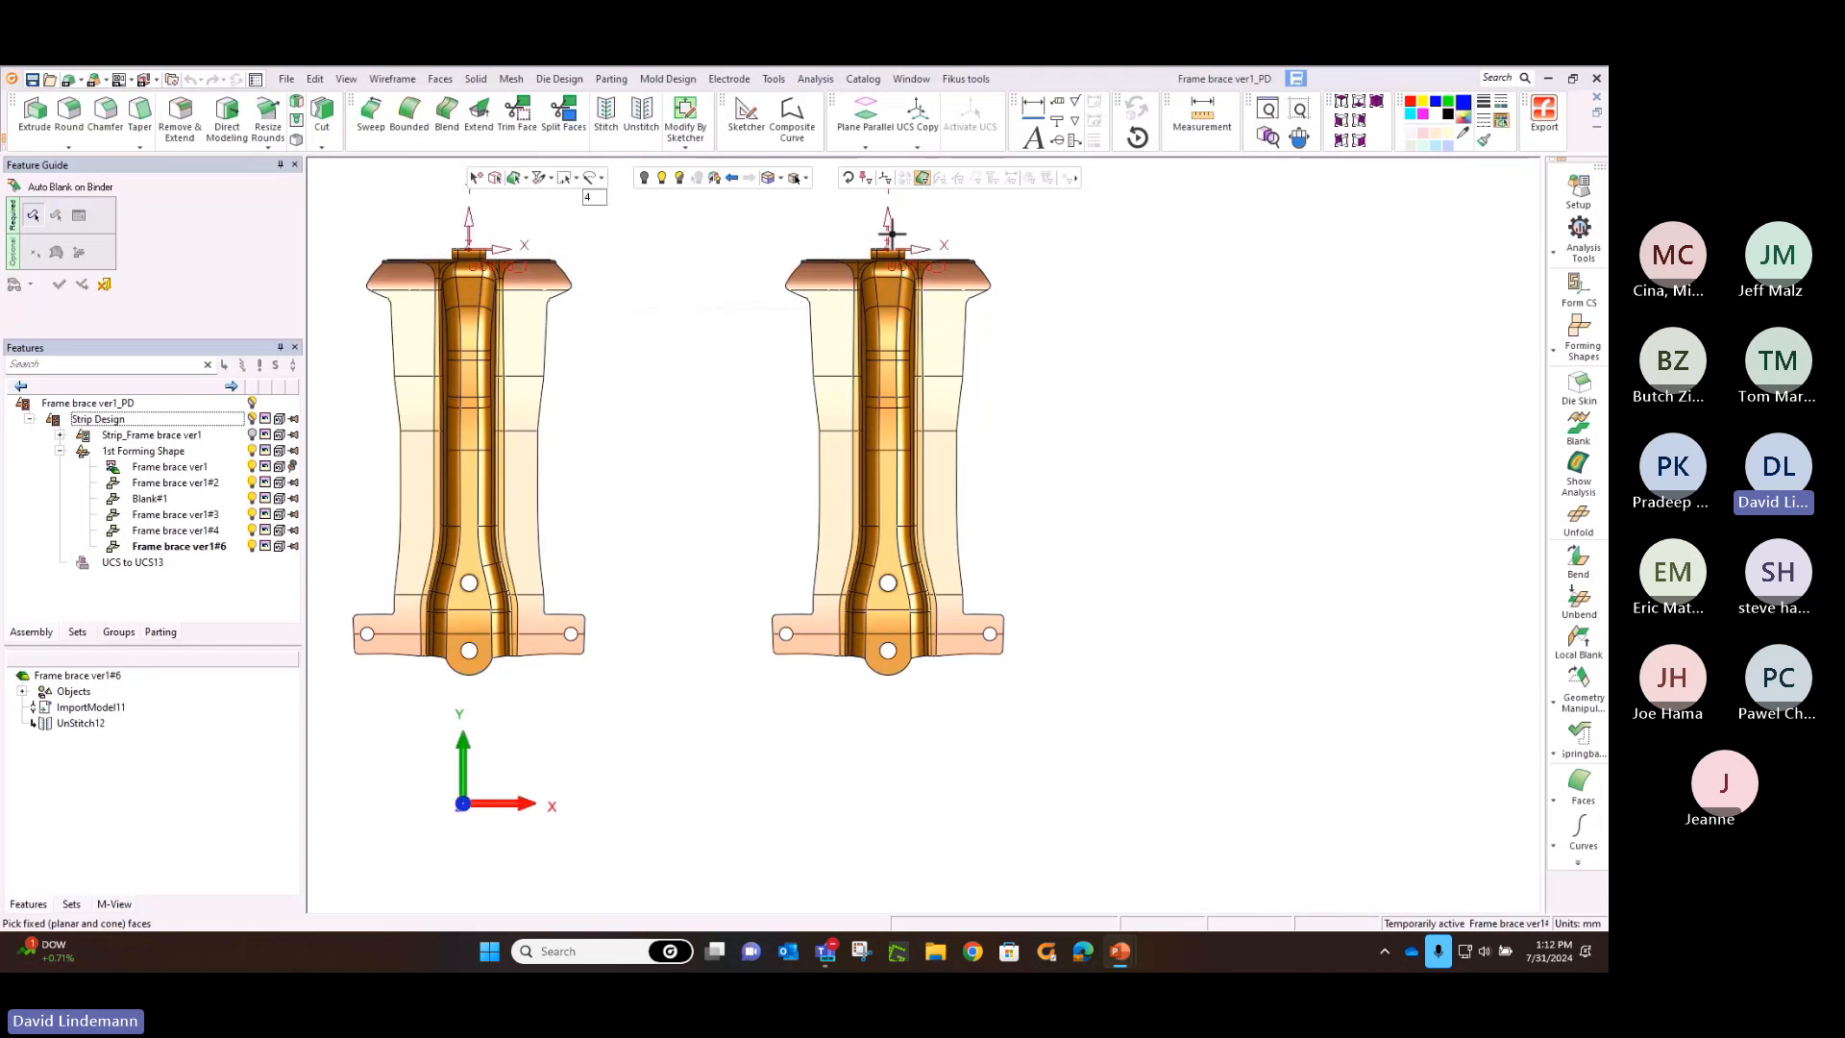
left_click_drag(892, 233, 875, 764)
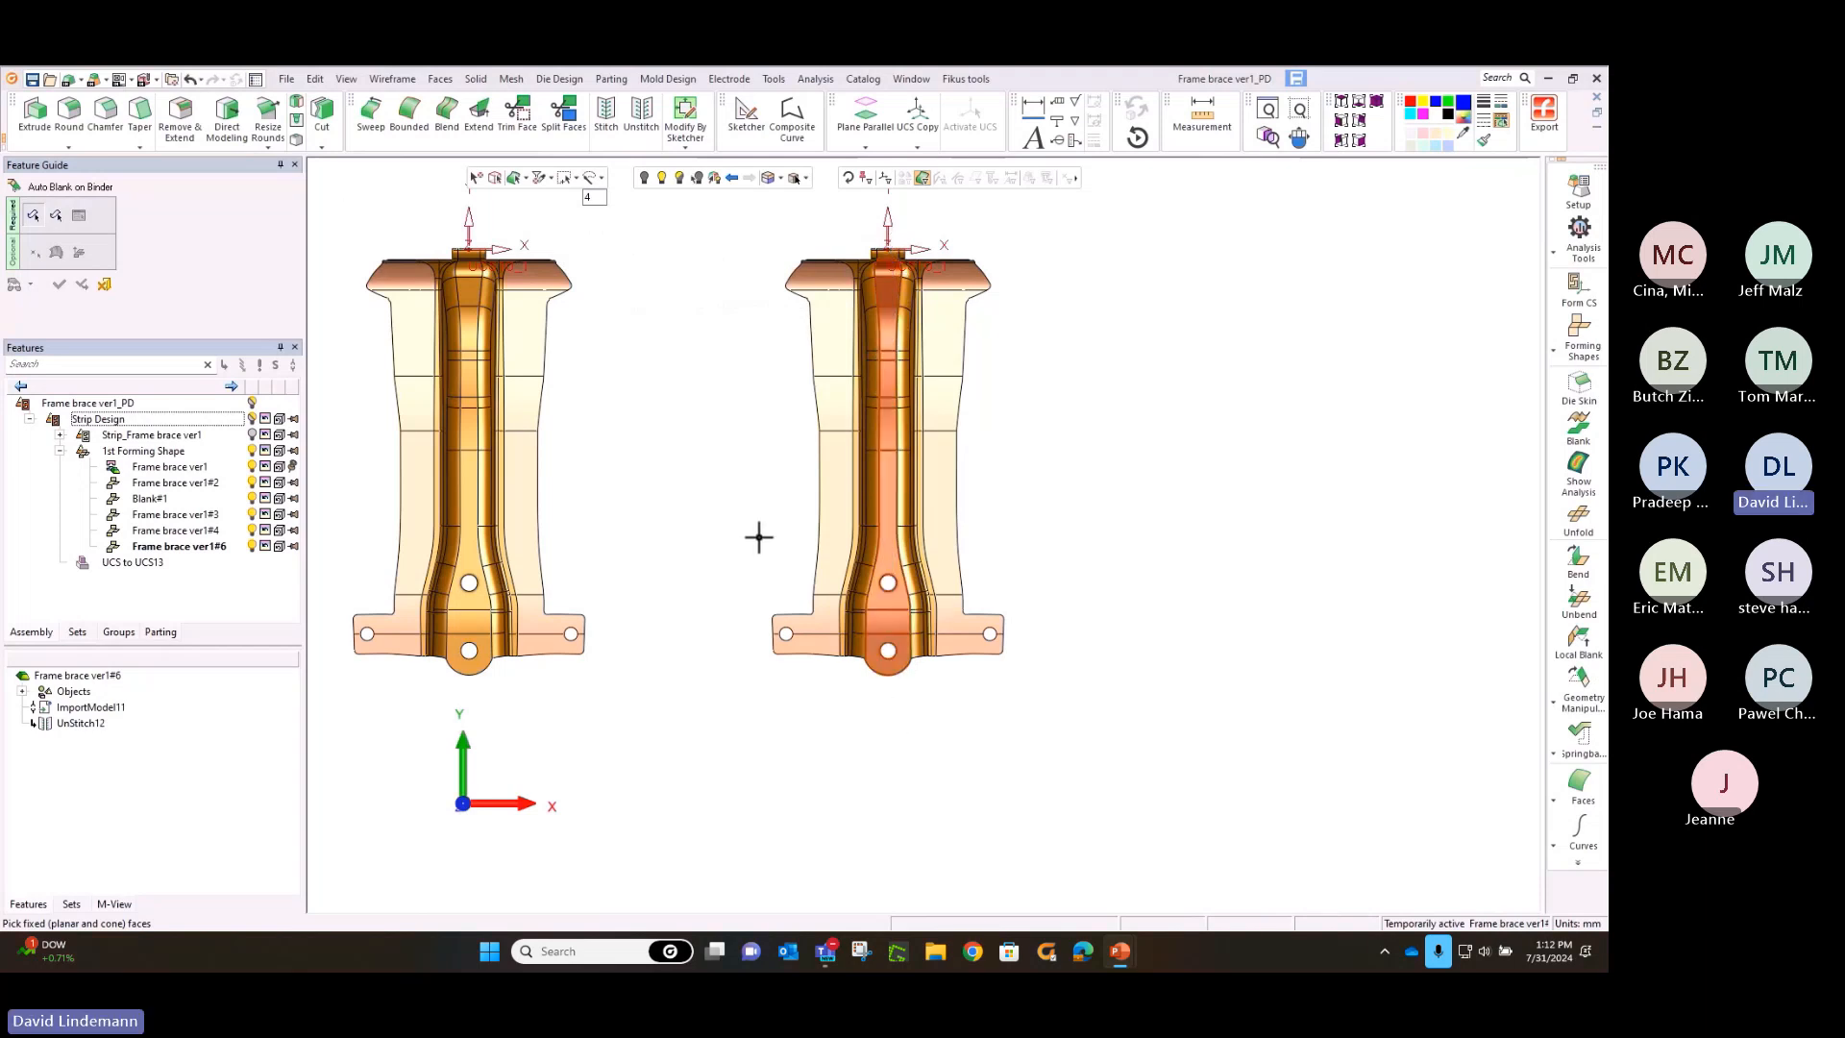
middle_click(759, 537)
left_click(824, 519)
middle_click(733, 423)
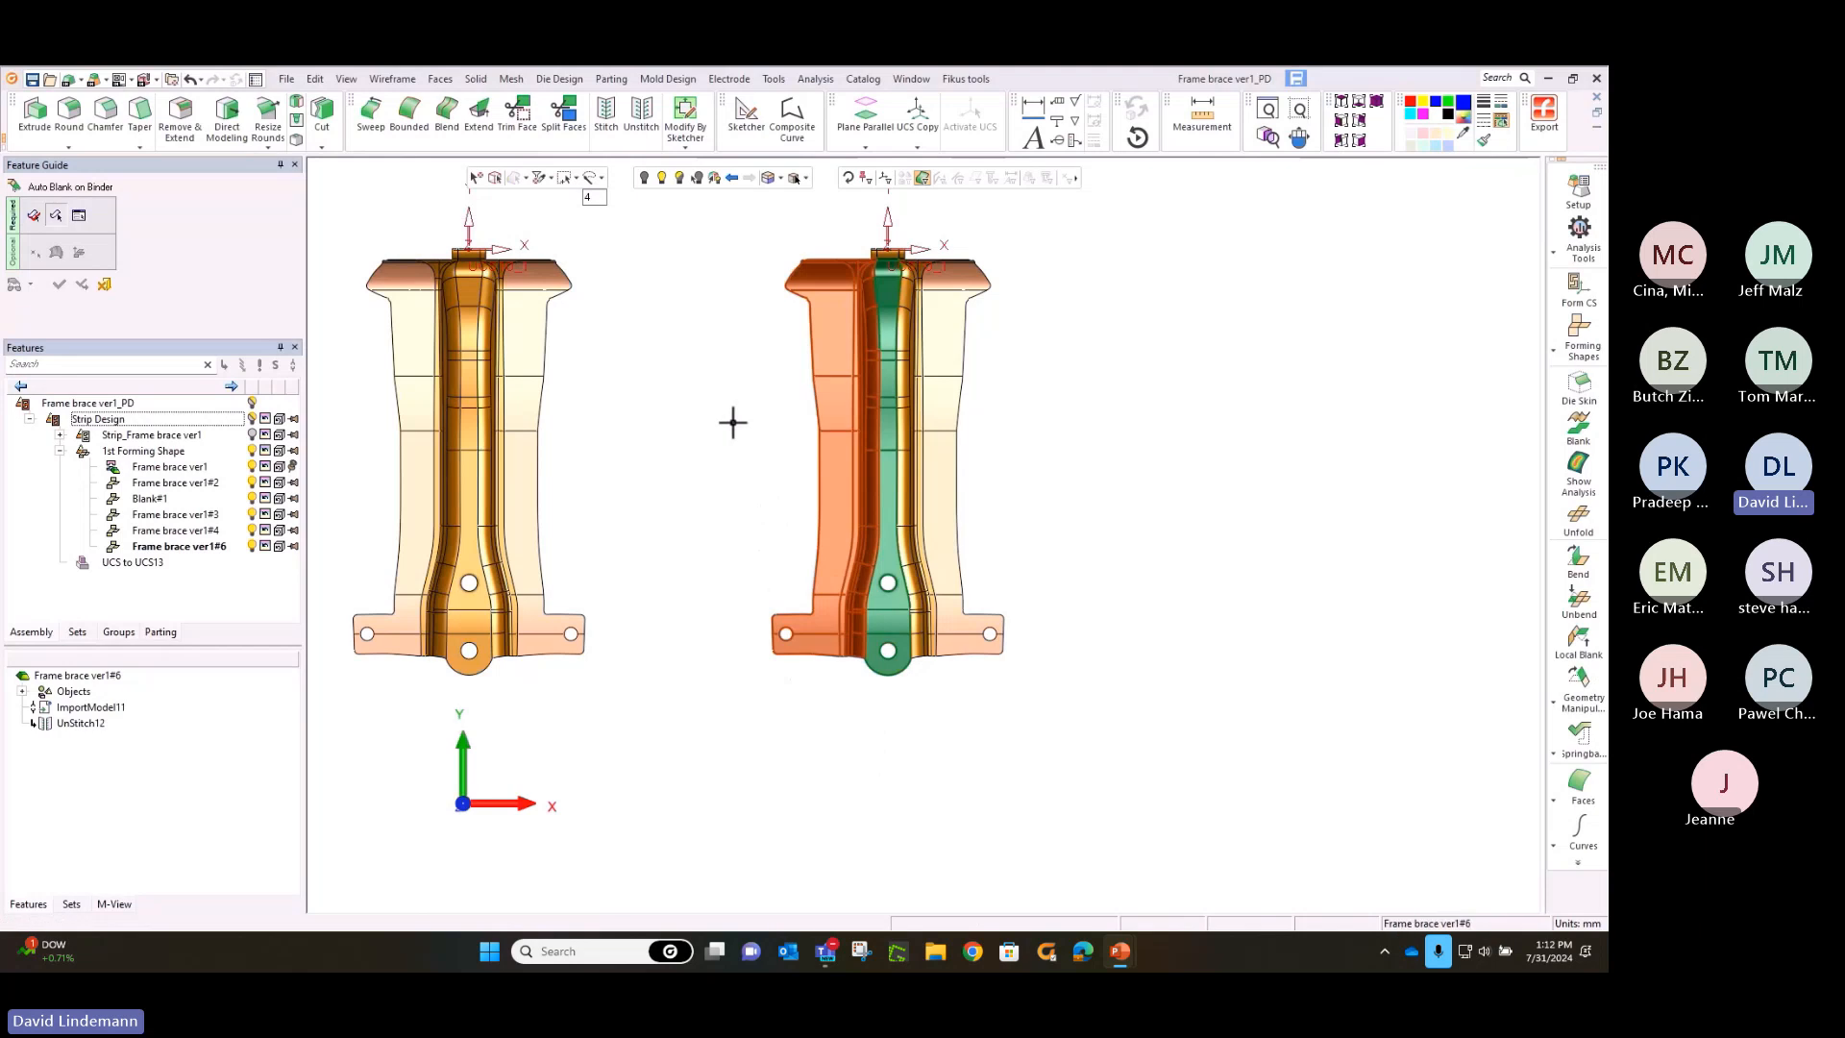
left_click(734, 426)
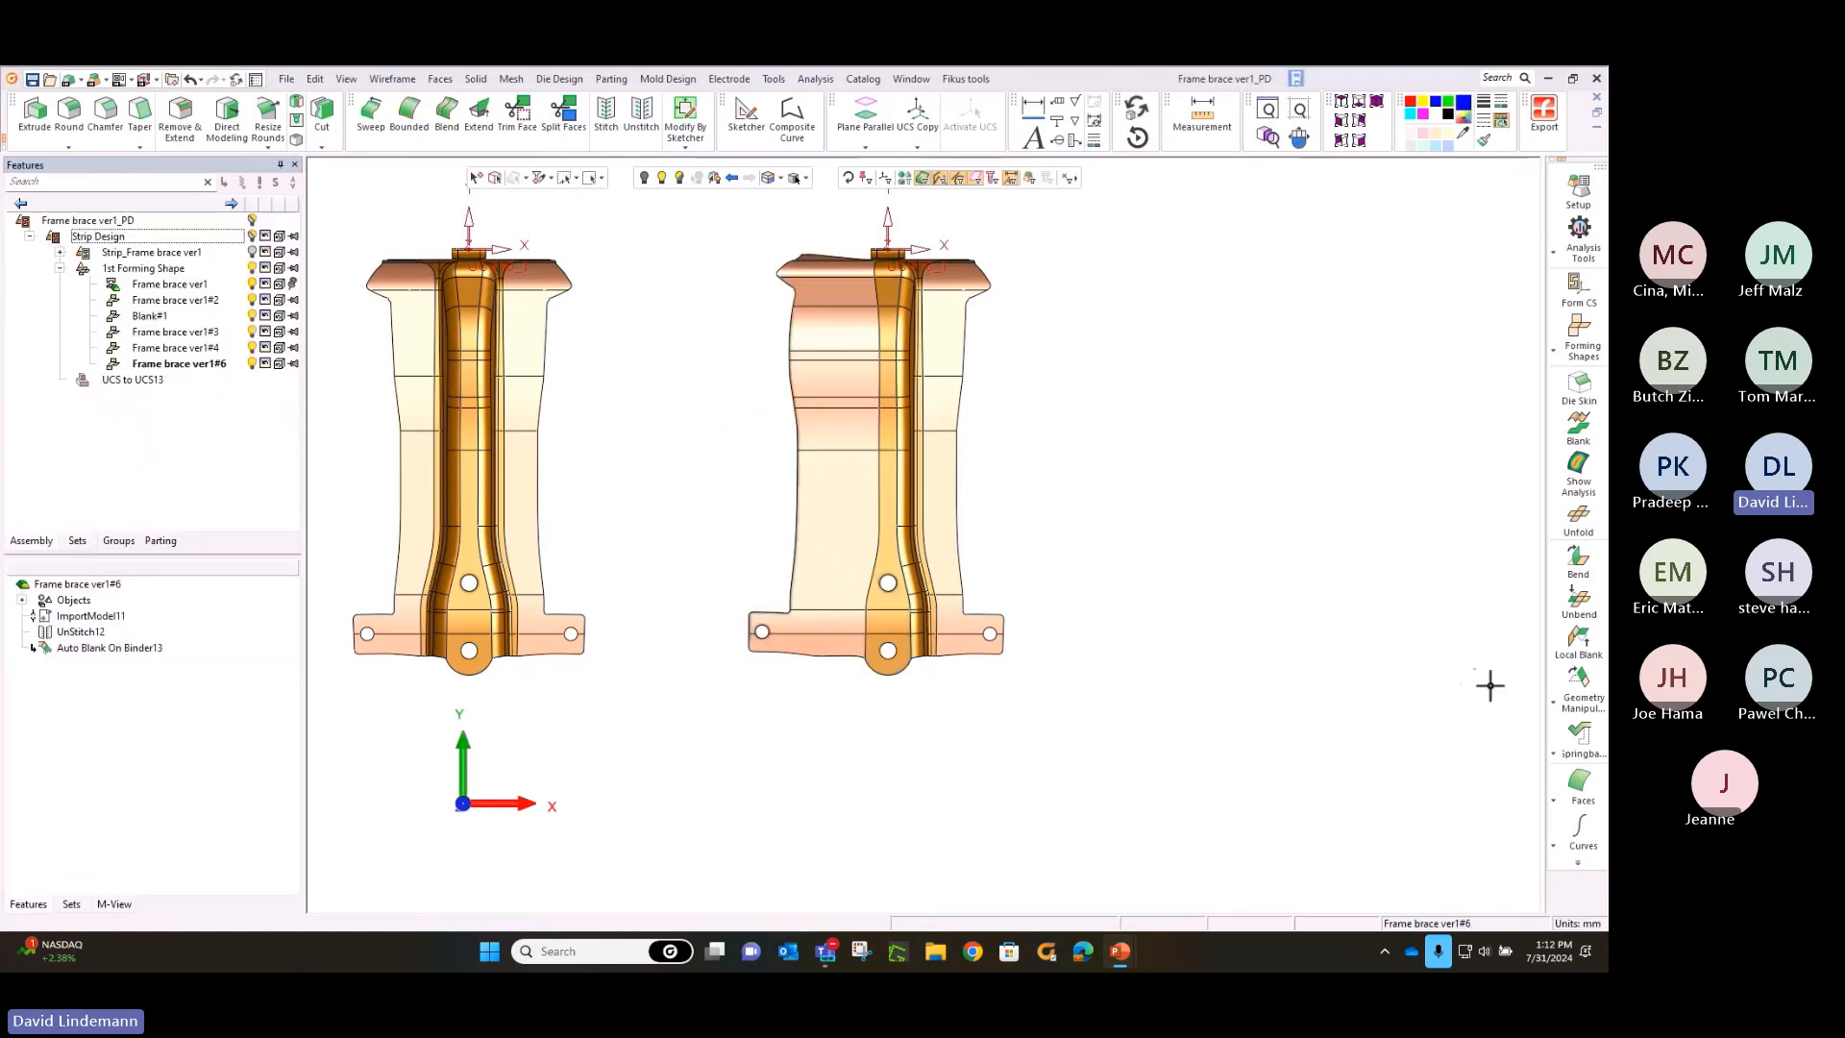
Flatten the brace's right side with Auto Blank on Binder, brush-selecting the central strip faces as fixed and the right faces to blank
left_click(1589, 652)
left_click(1581, 697)
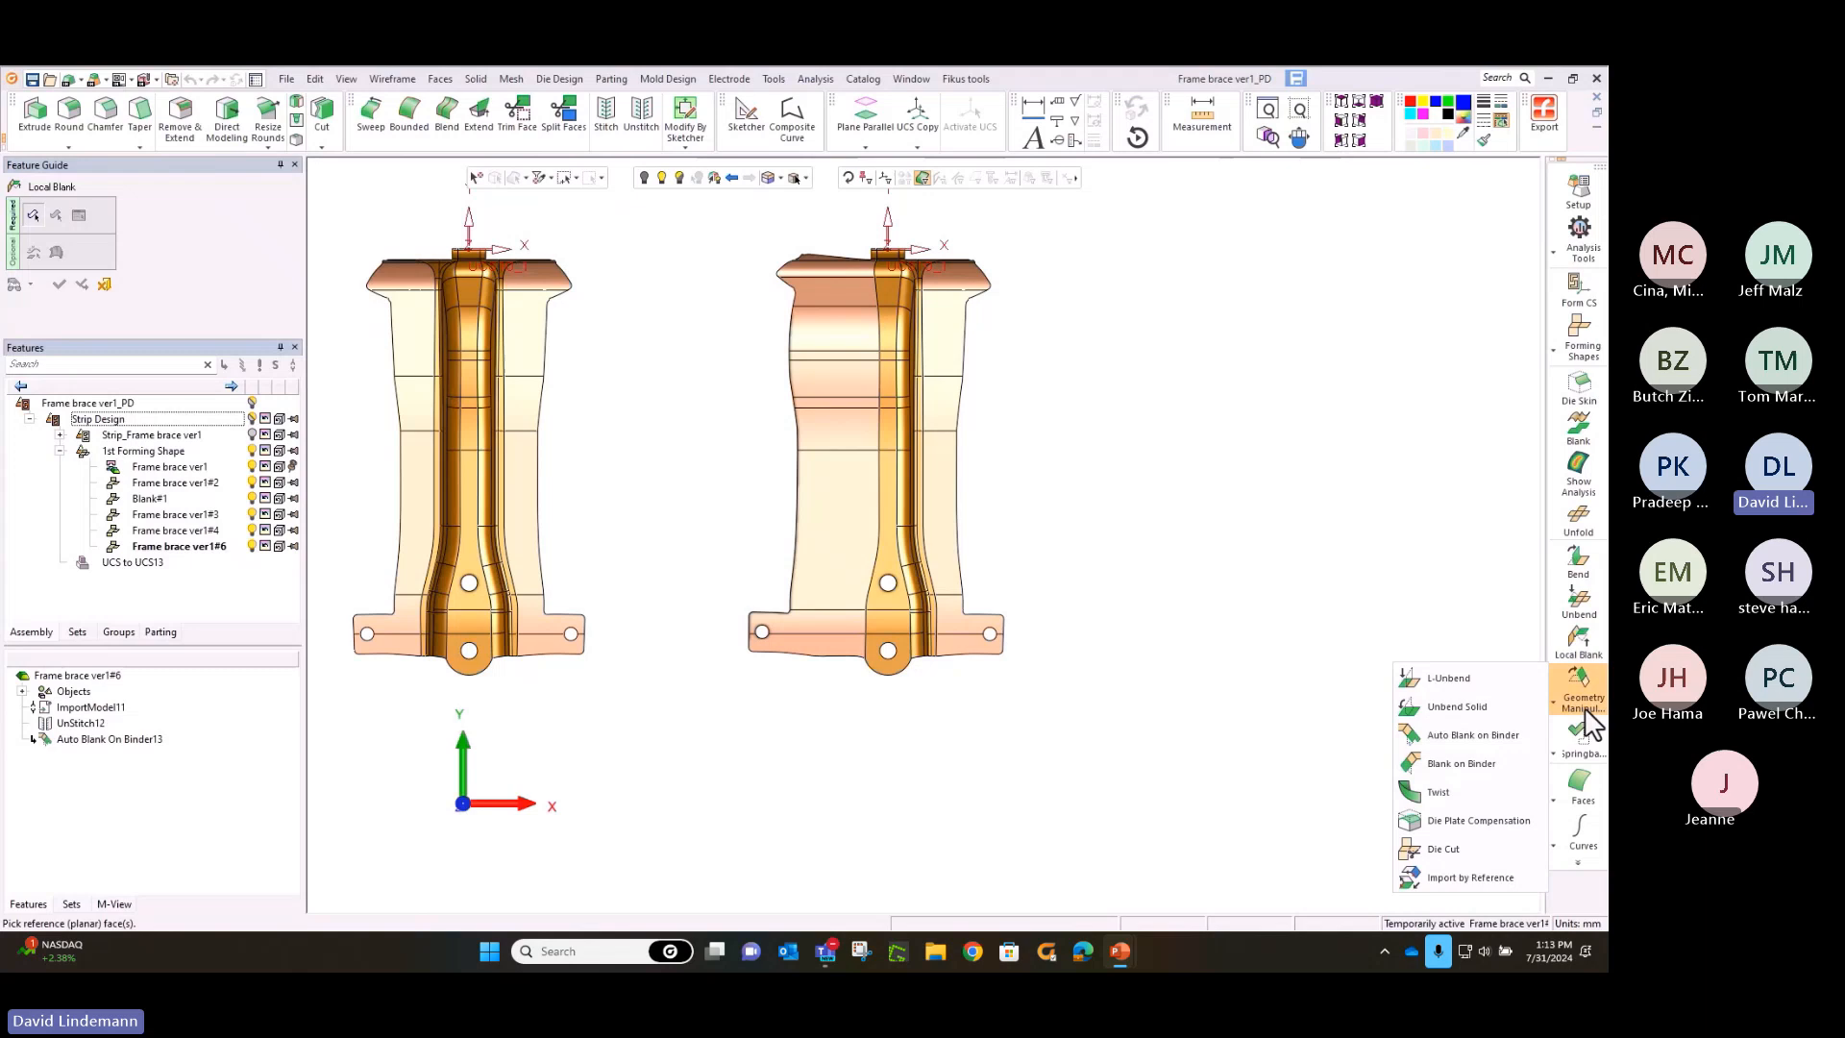
left_click(1515, 735)
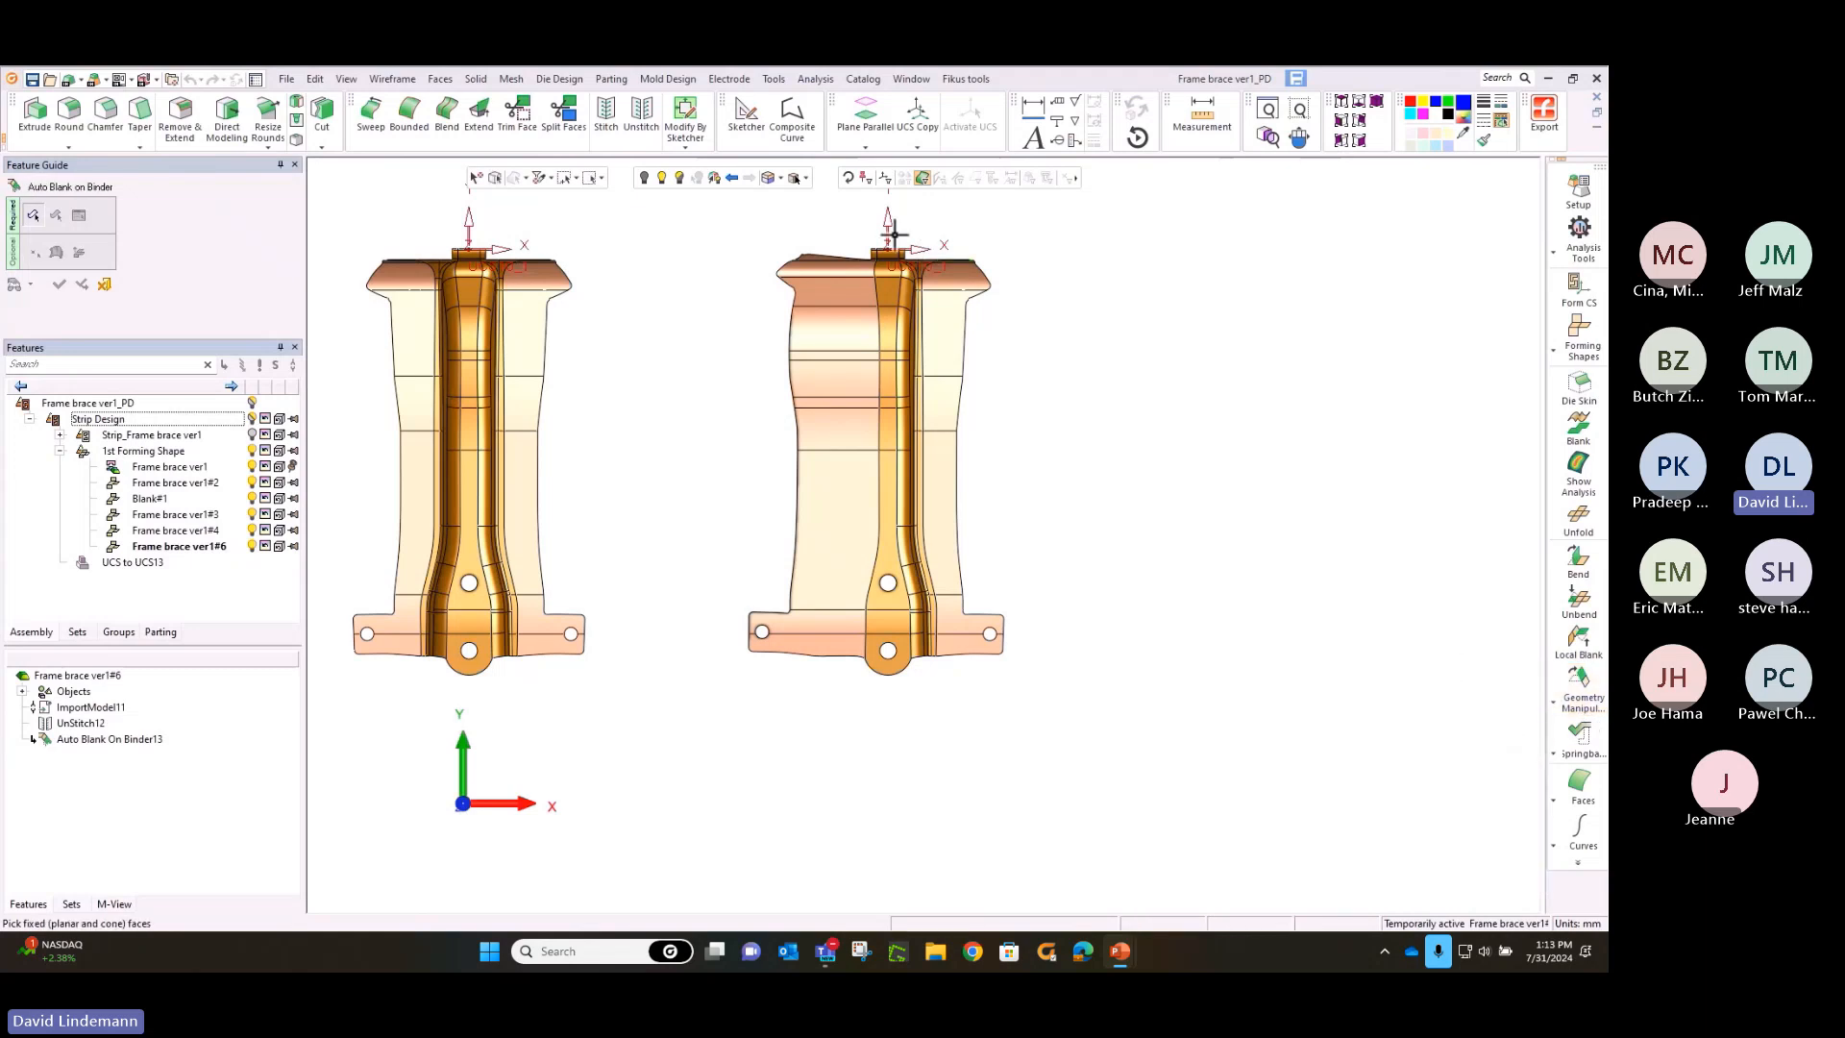
left_click(602, 180)
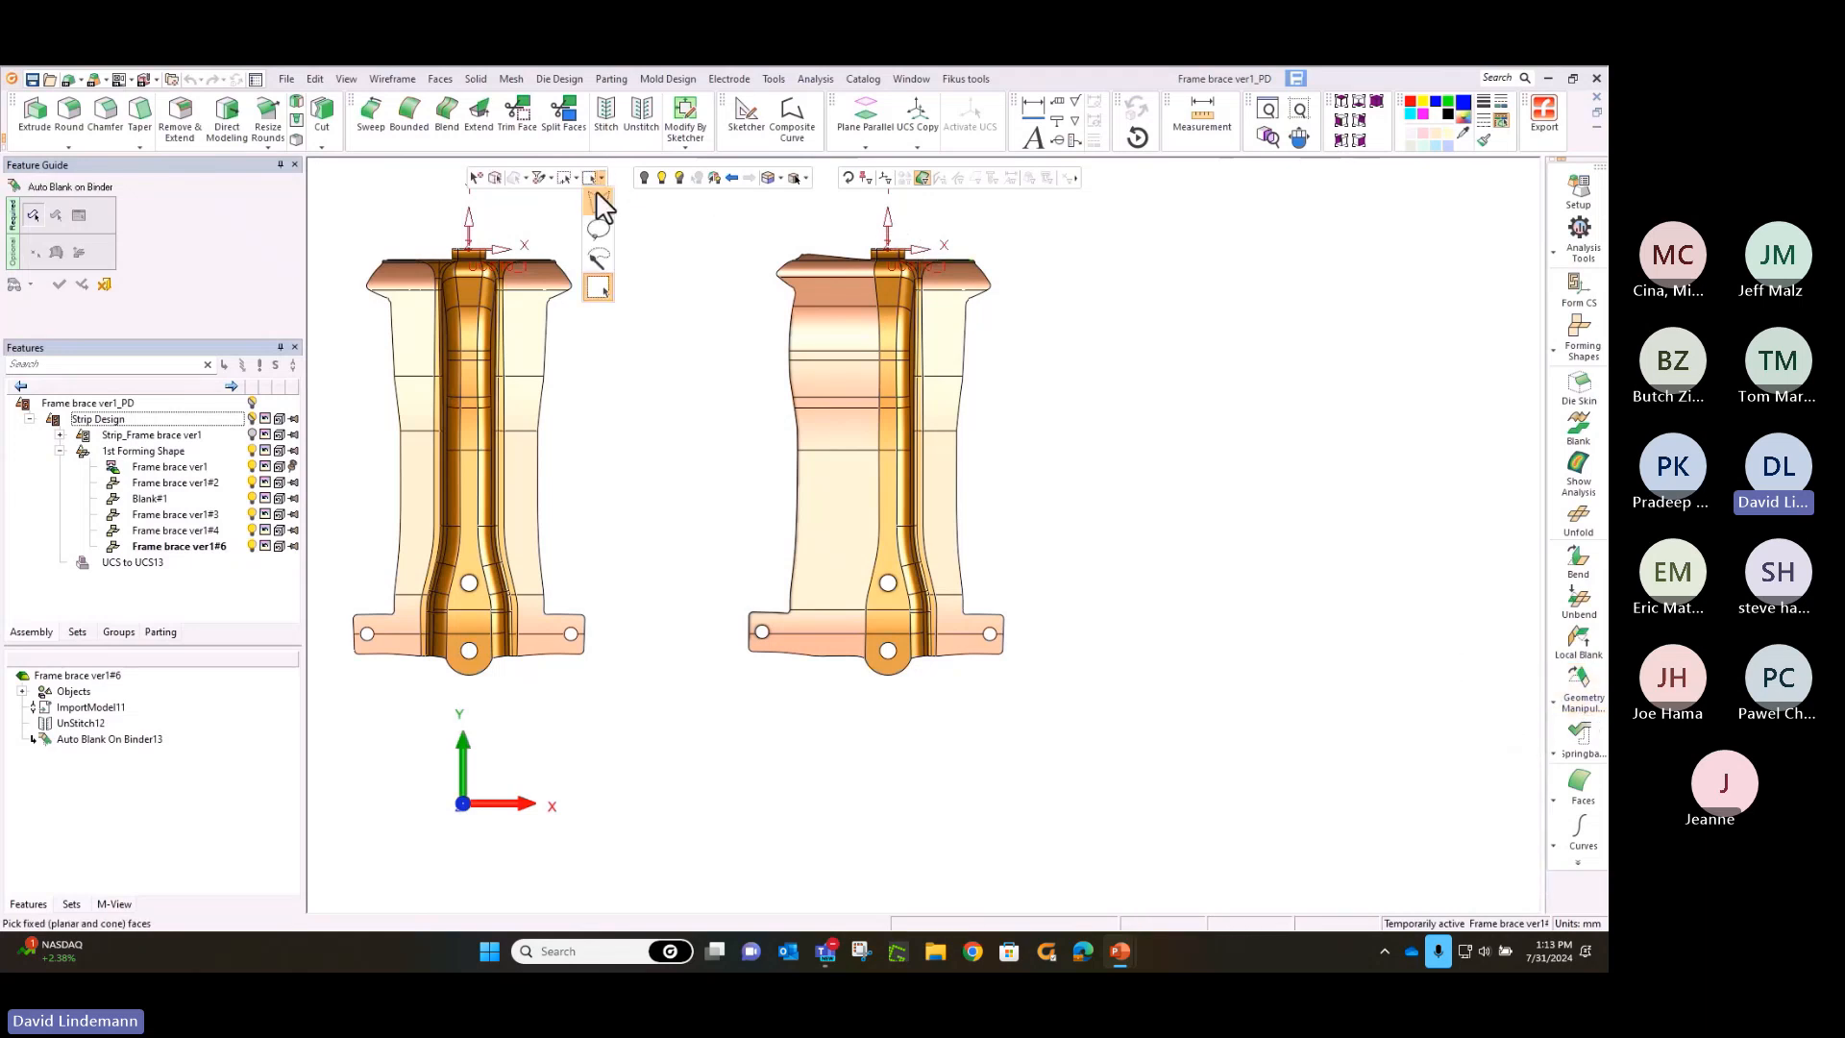
left_click(599, 257)
left_click_drag(889, 247, 892, 715)
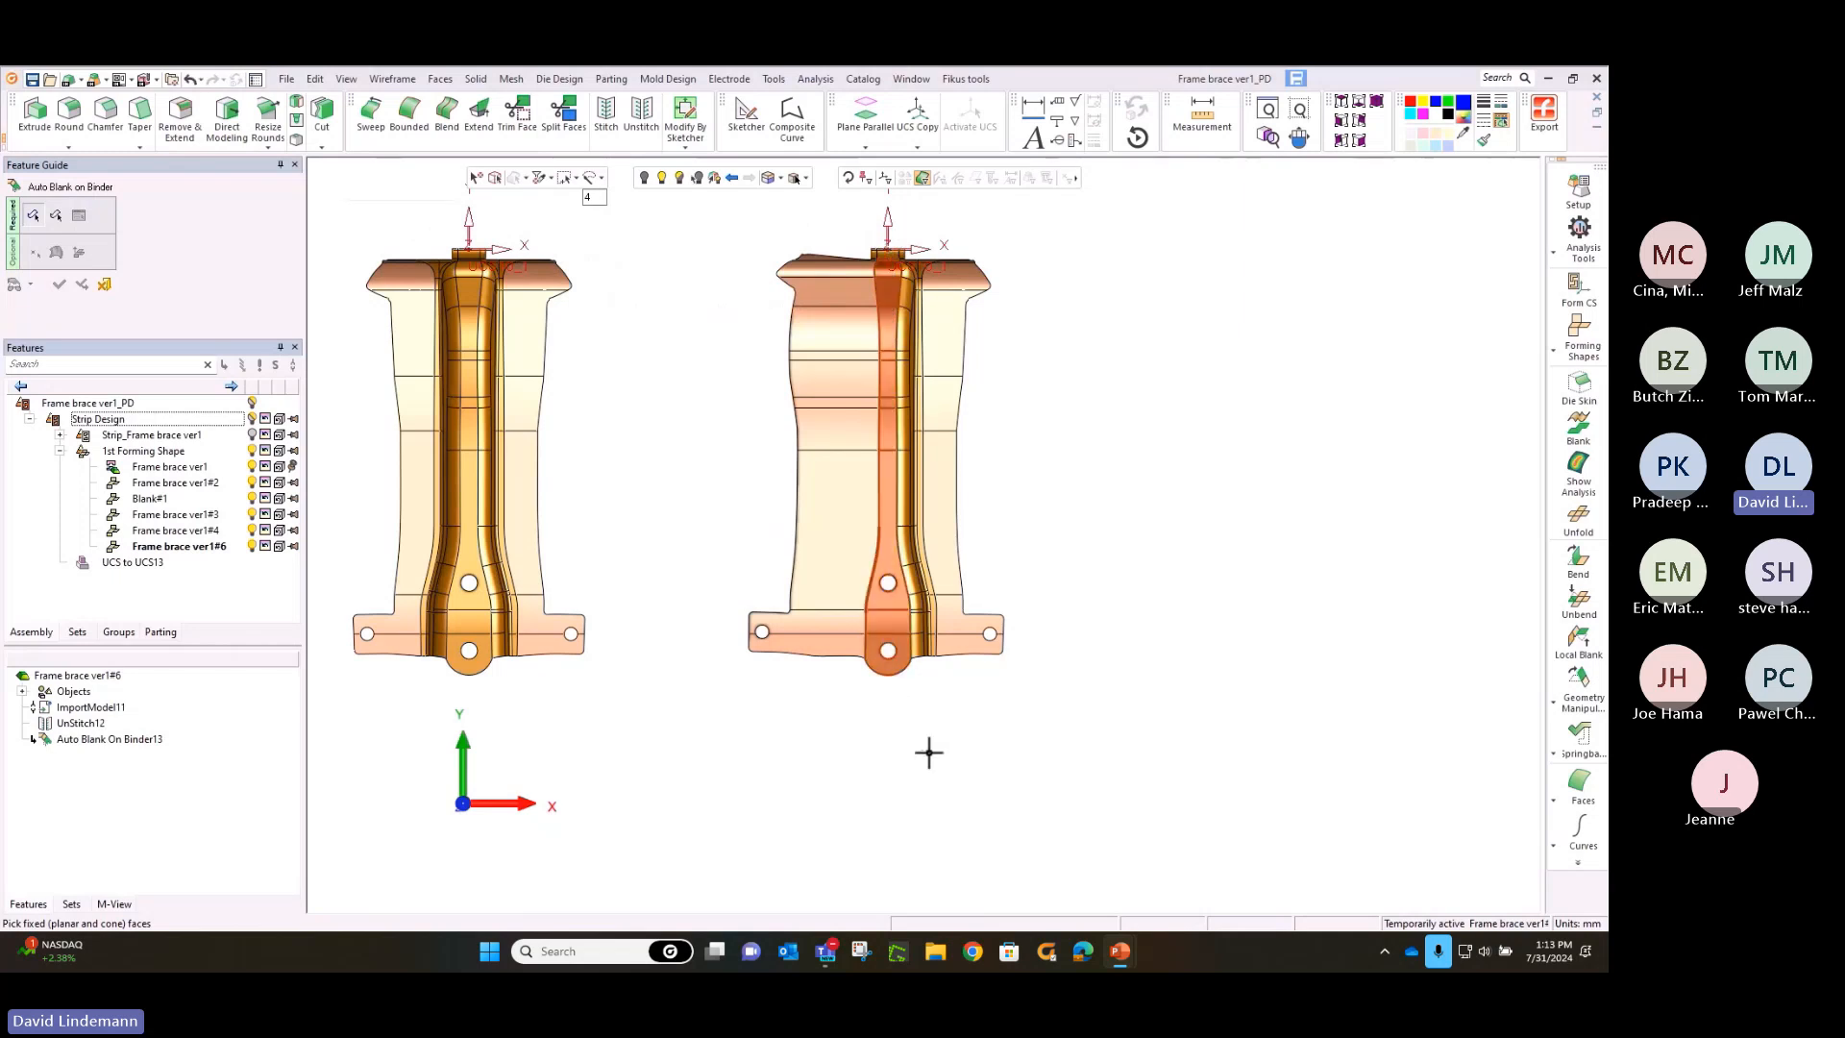
left_click(970, 654)
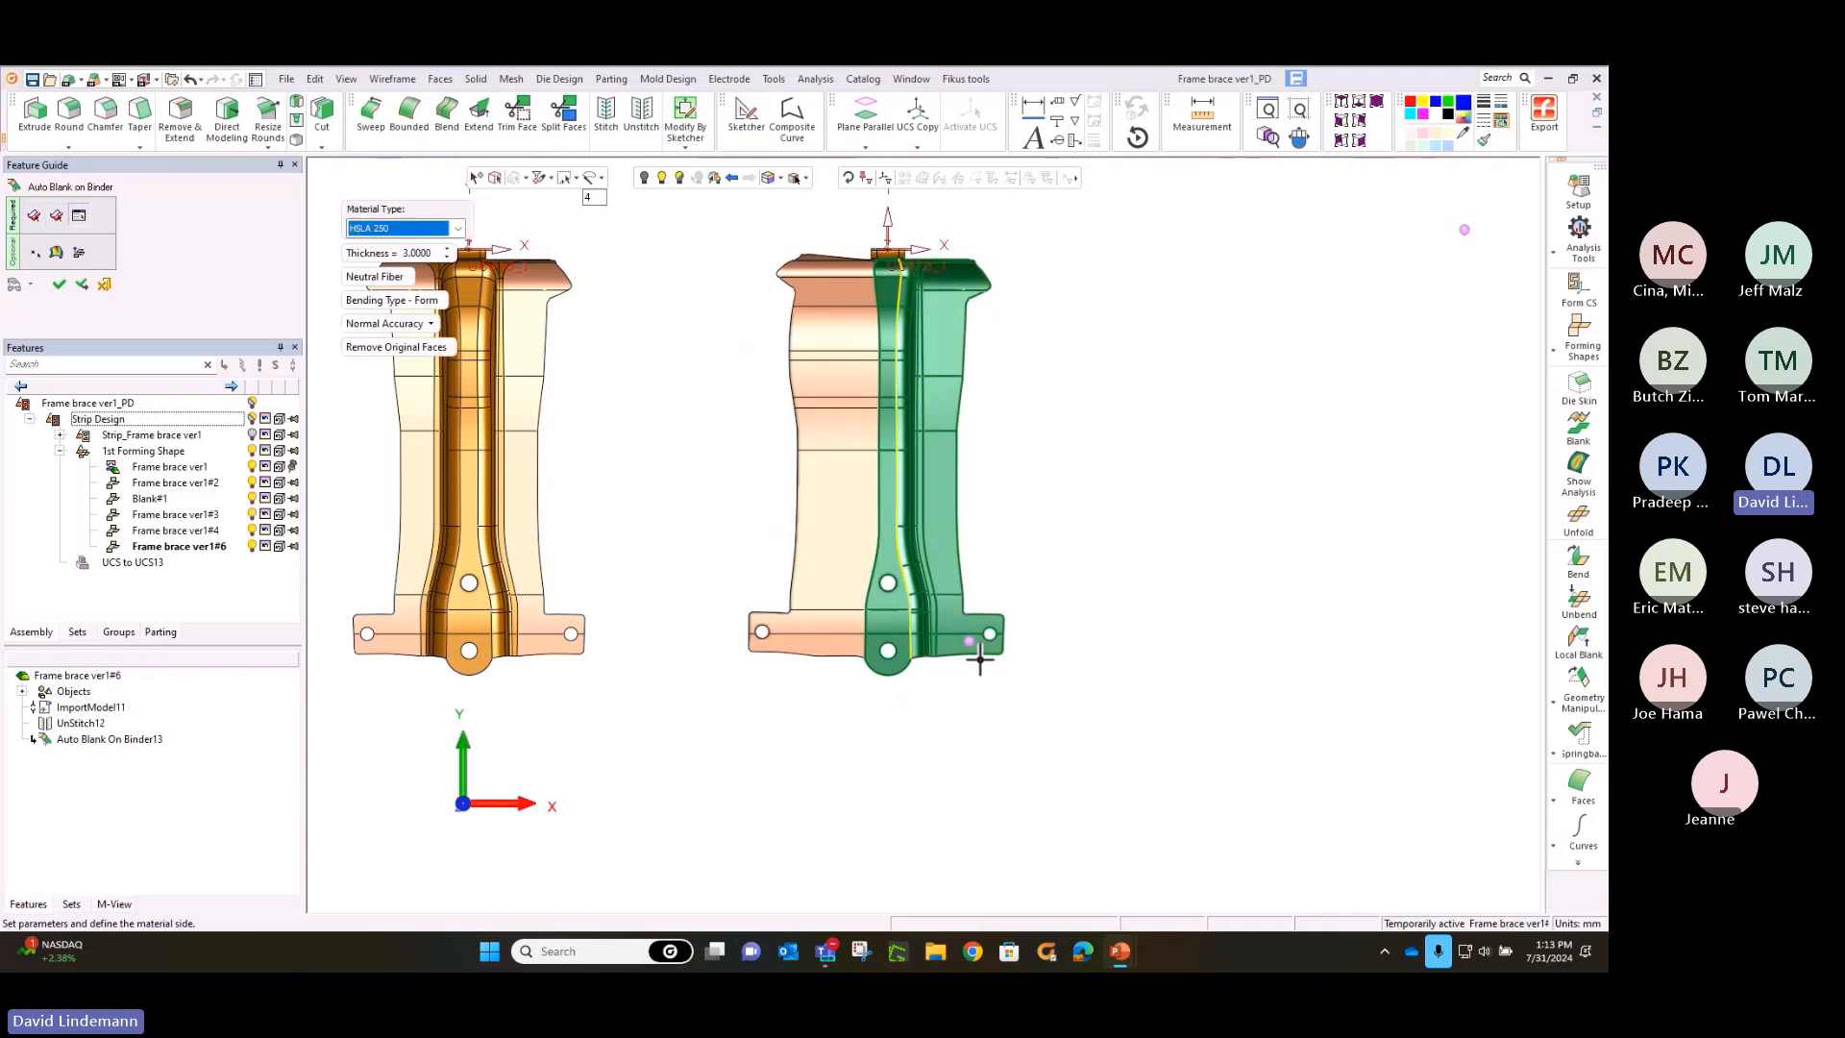
right_click(1024, 598)
left_click(1028, 605)
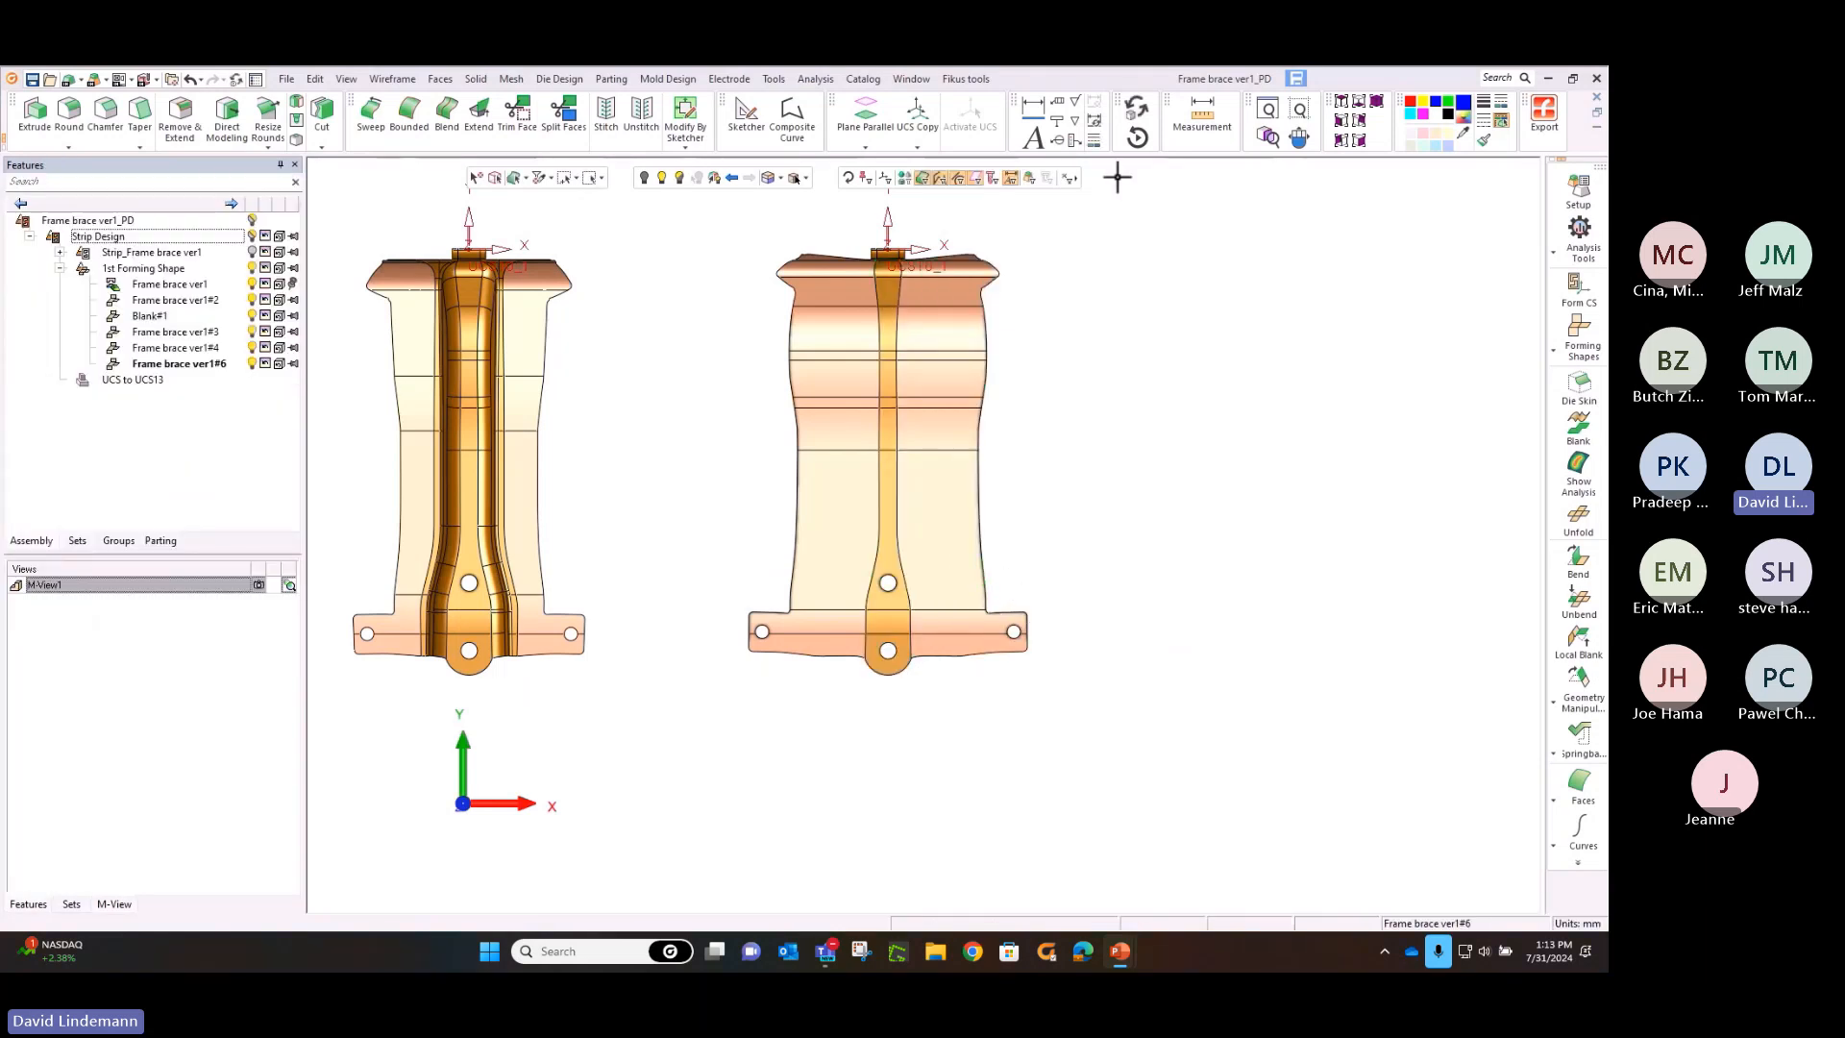
Add a regular forming shape to the right of the brace with both sides flattened, as a Copy Part Import
left_click(1564, 326)
left_click(1534, 325)
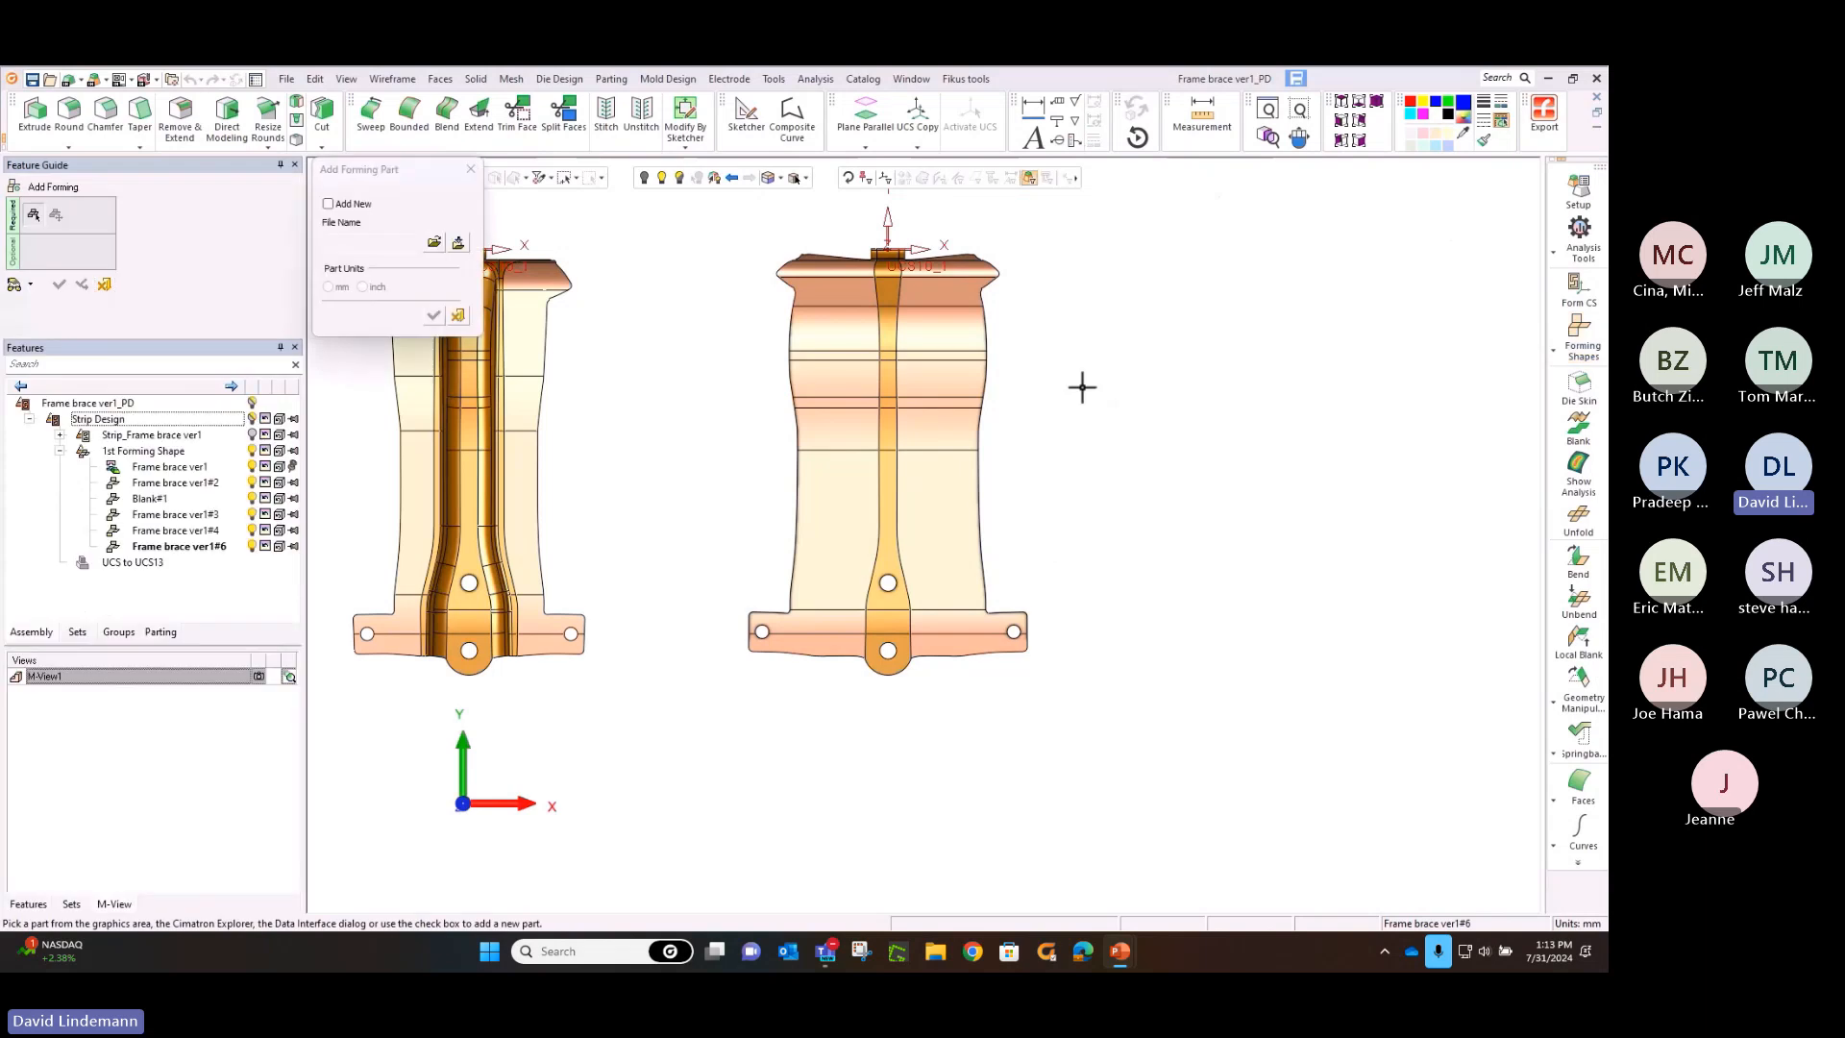
left_click(944, 376)
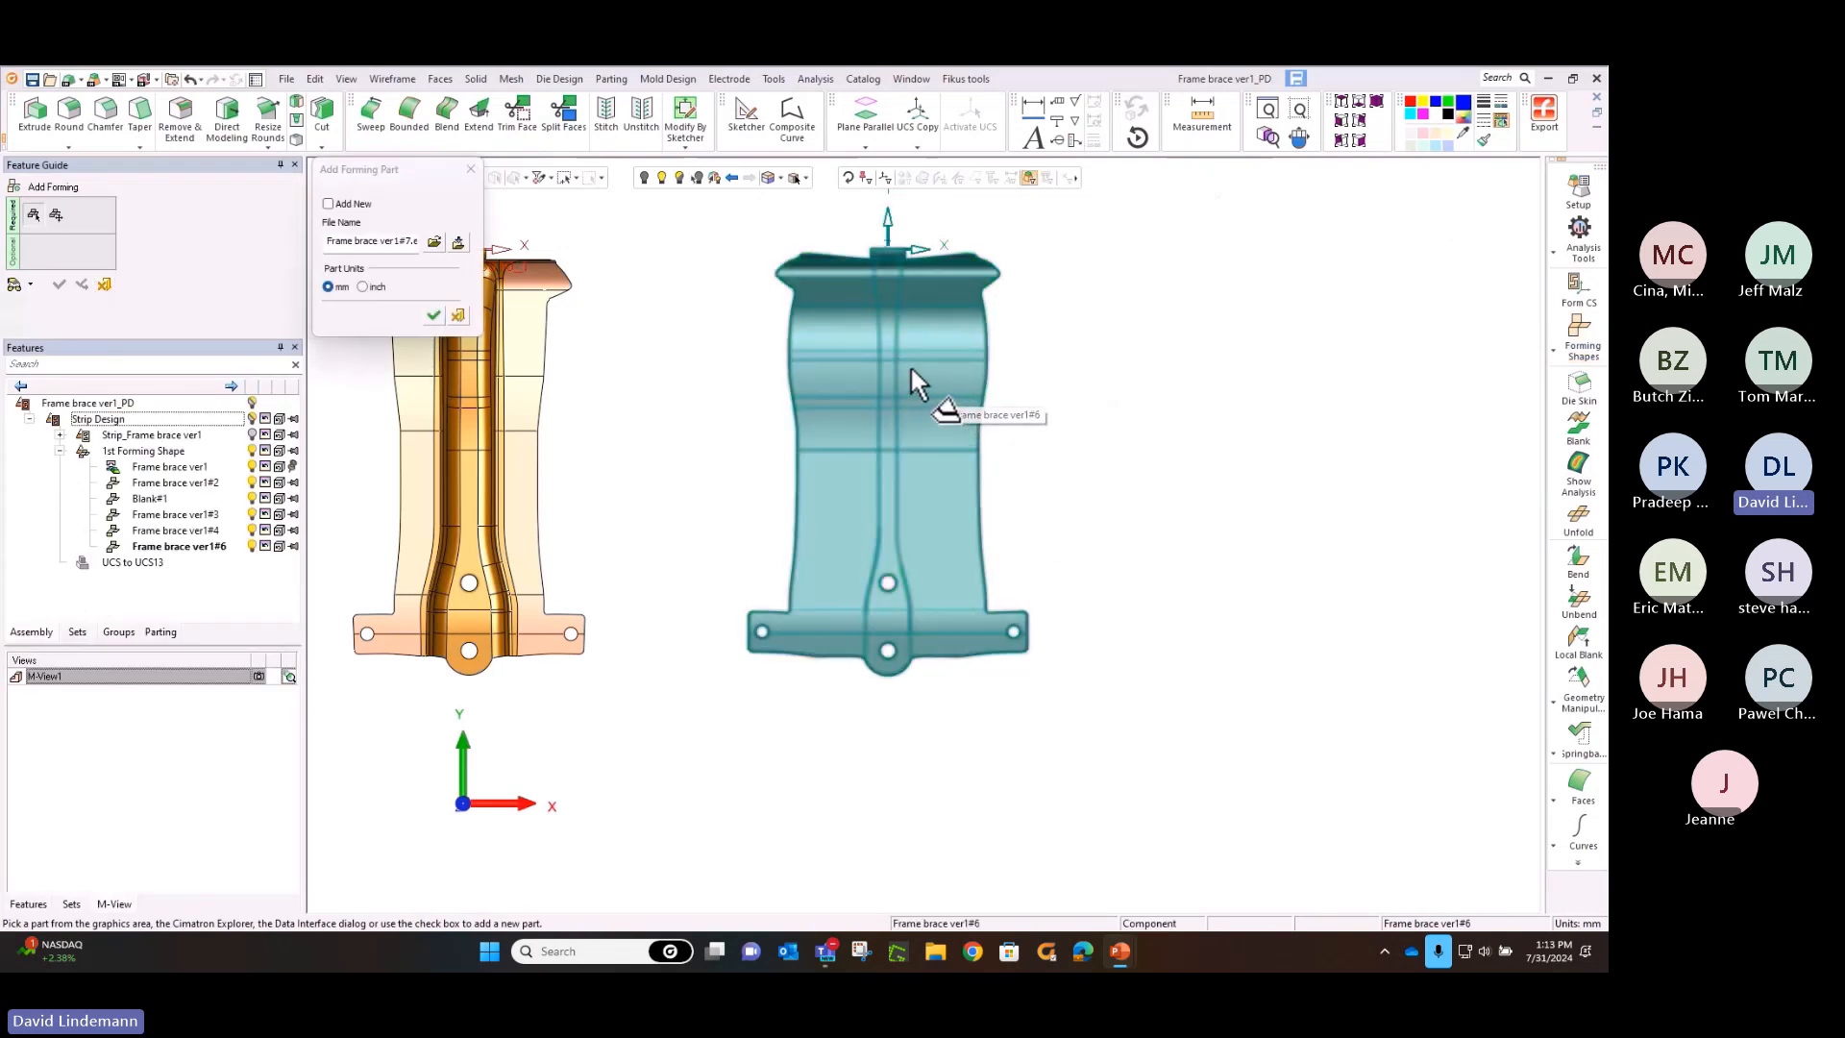
middle_click_drag(888, 363, 617, 365, "ctrl")
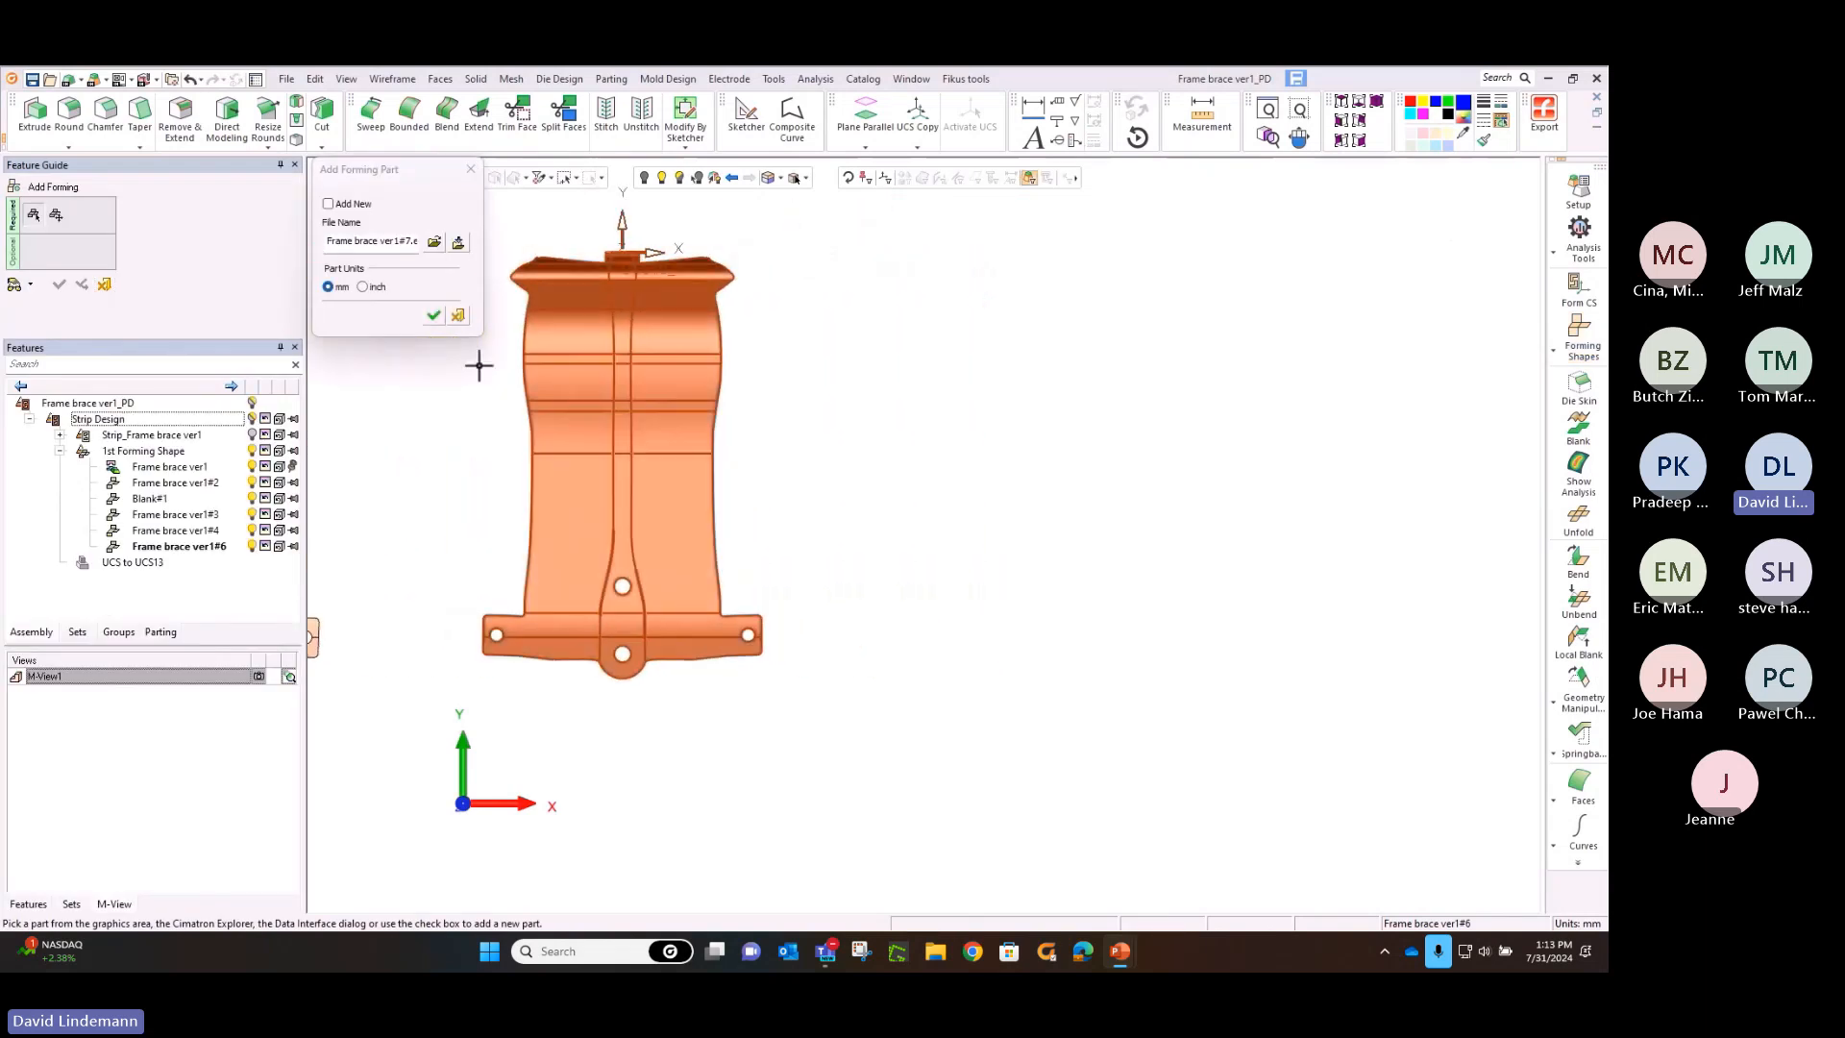
left_click(433, 316)
middle_click(427, 324)
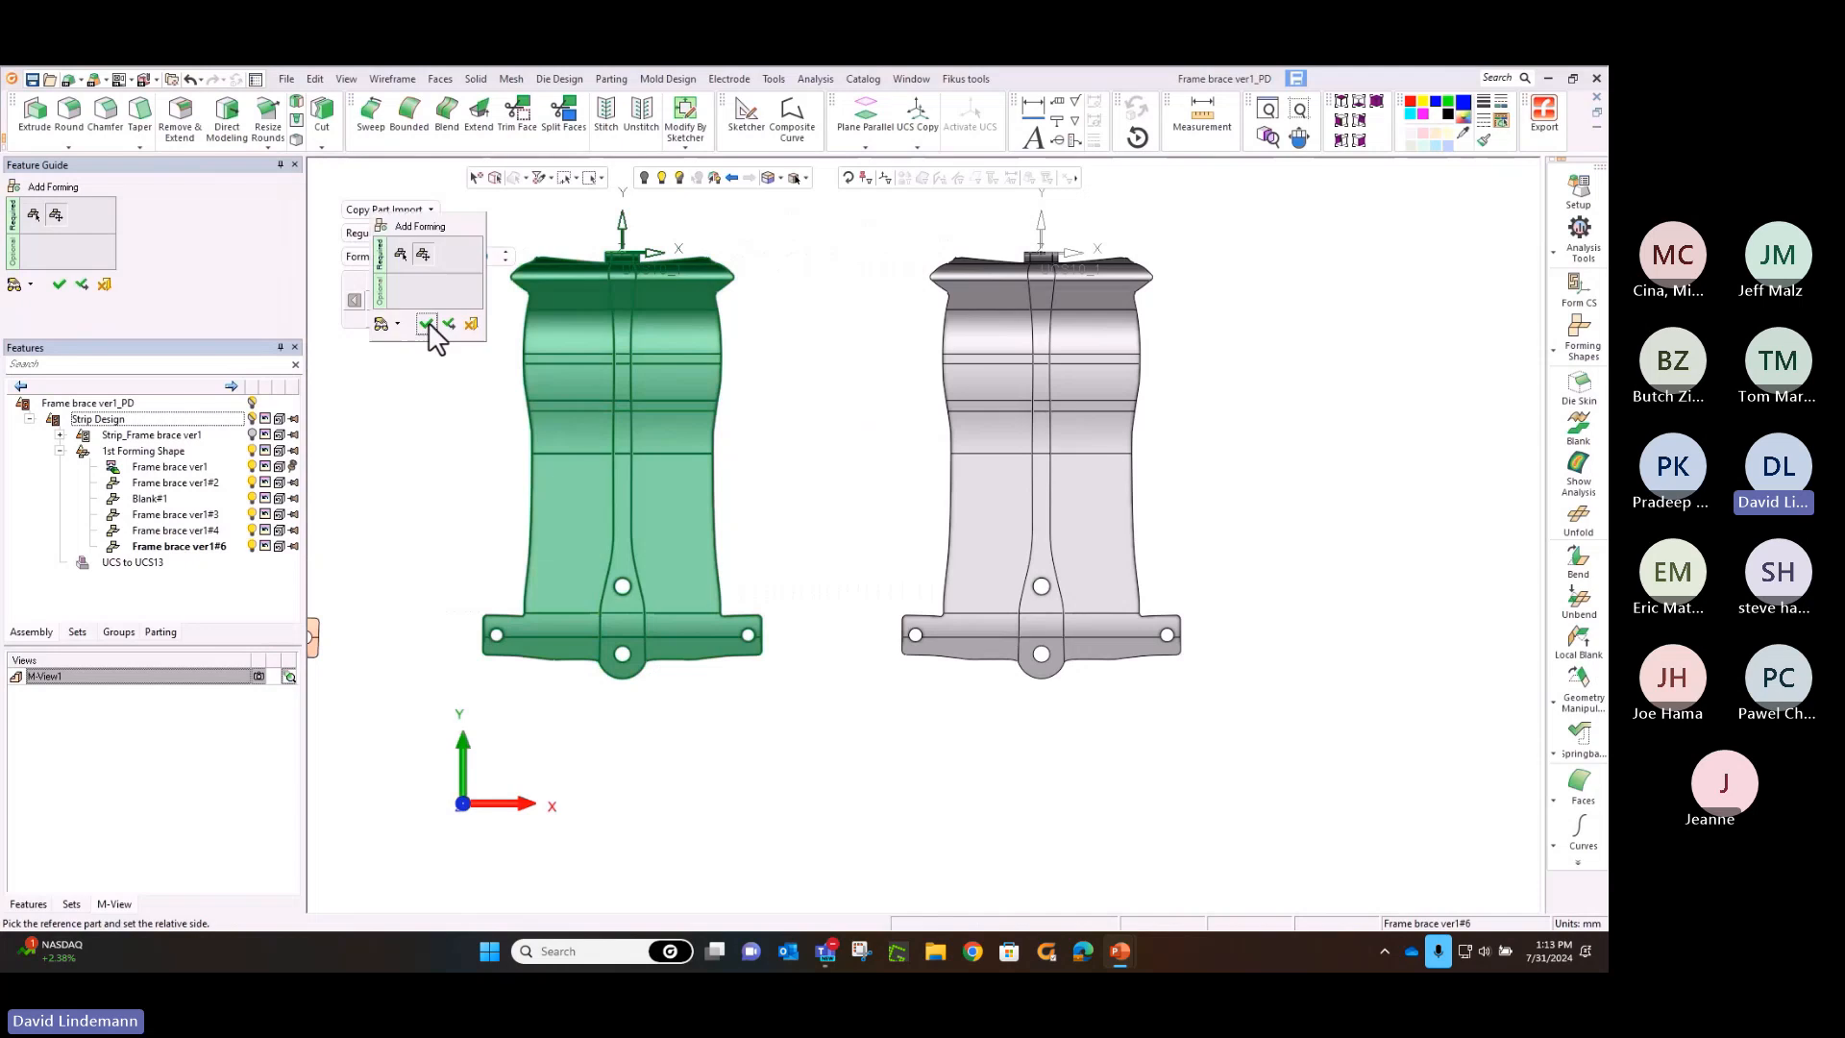
left_click(427, 324)
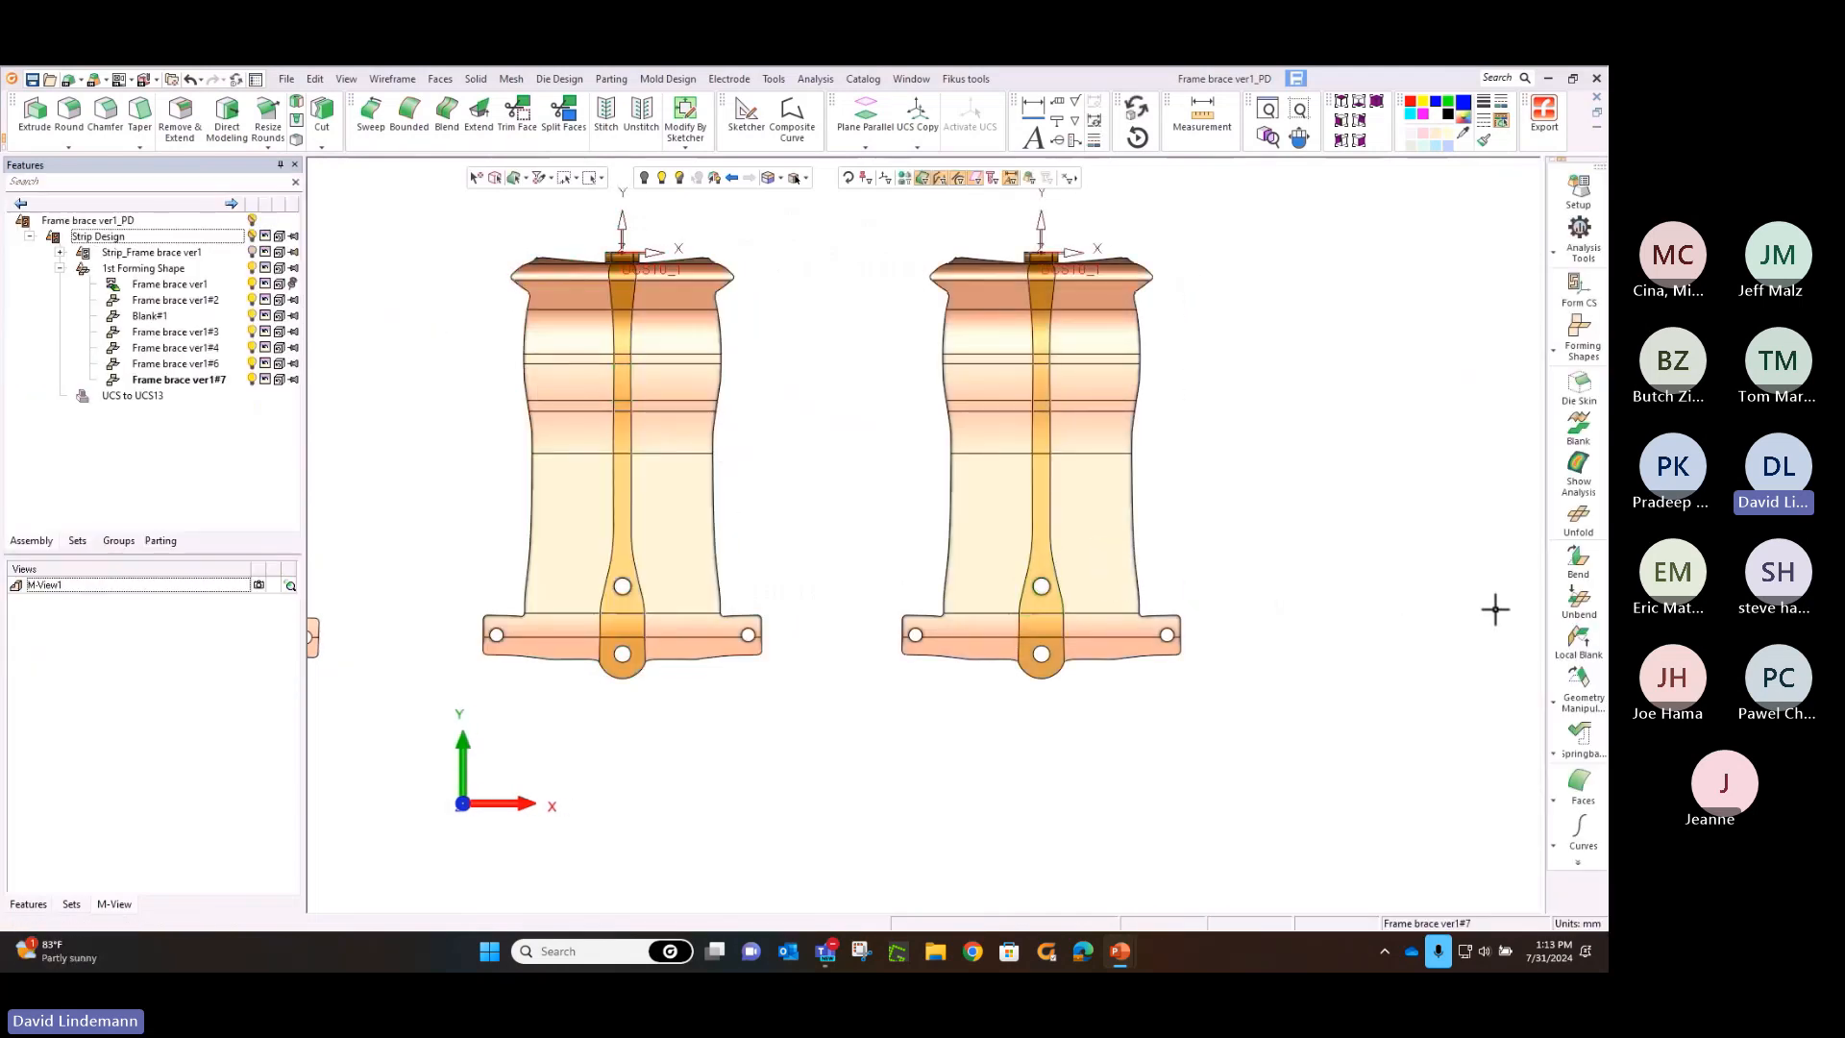
Stitch the small upper tab of the newest forming shape back to the body, using a maximum gap of 0.0200
left_click(1564, 641)
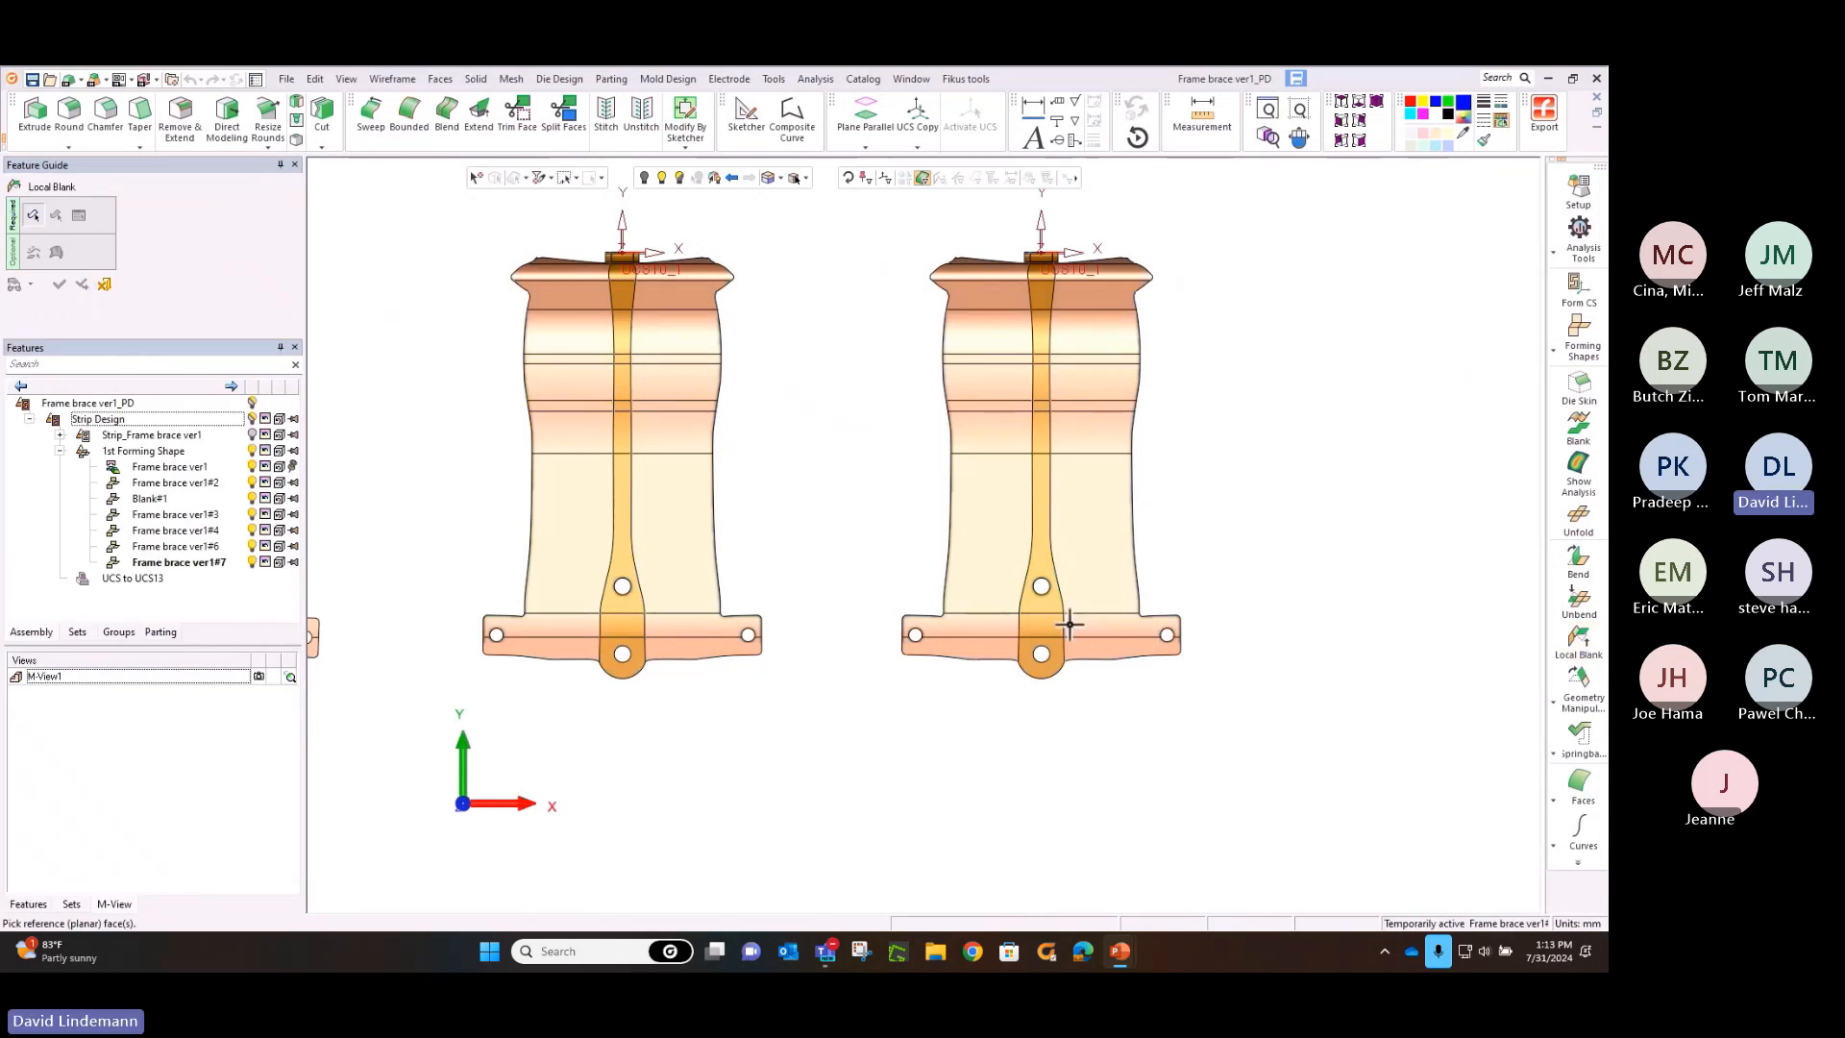
key("Escape")
left_click(440, 79)
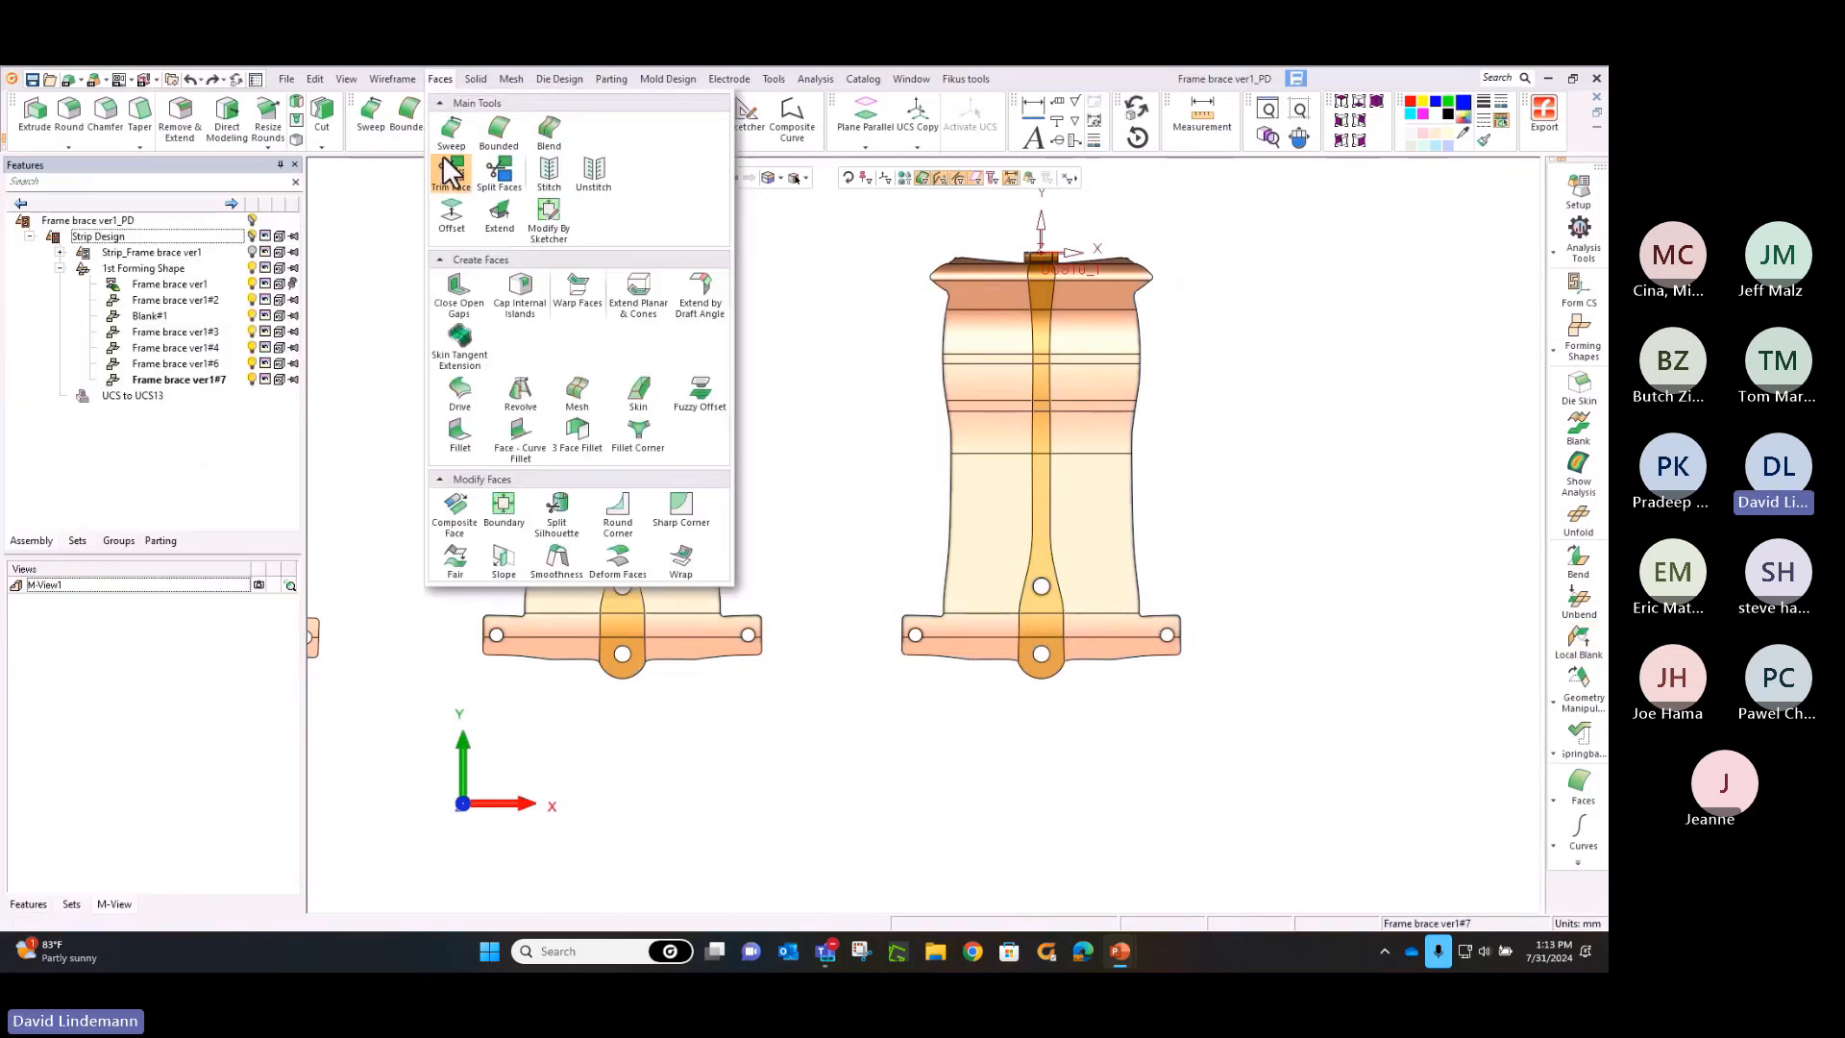
left_click(549, 176)
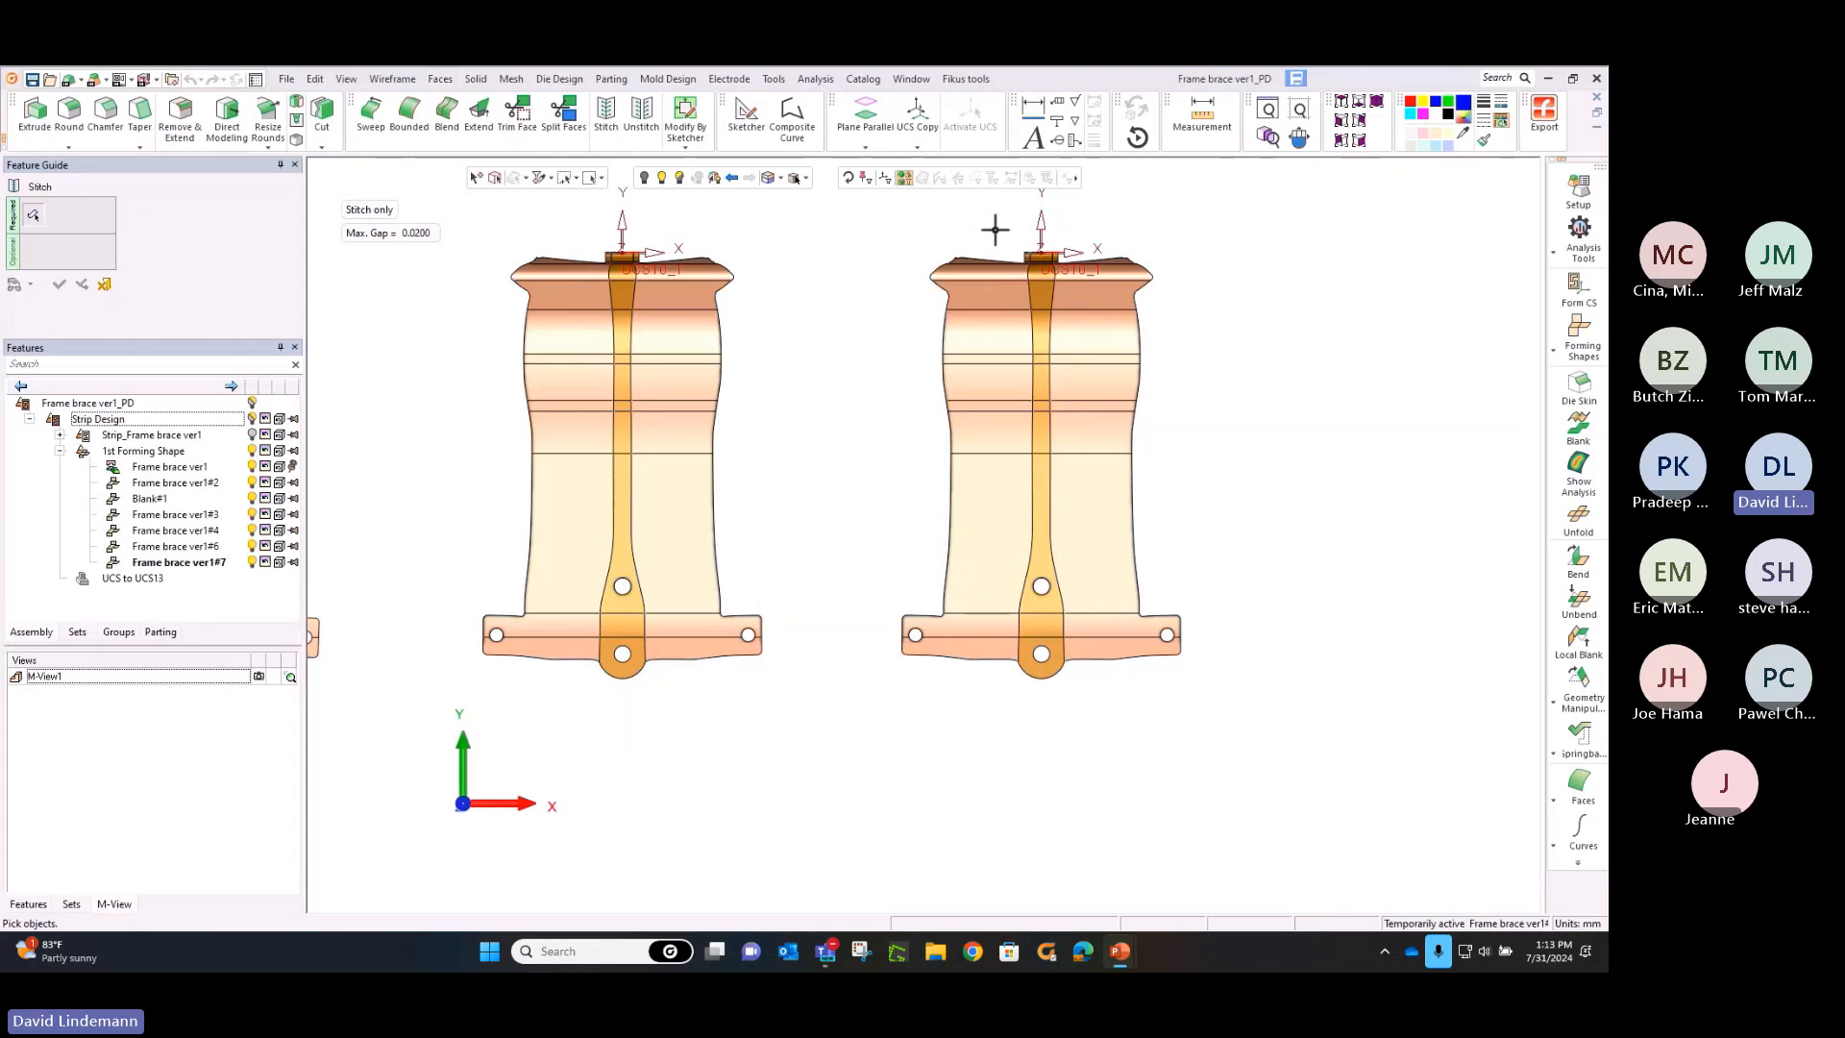
left_click_drag(1011, 231, 1058, 266)
middle_click(817, 302)
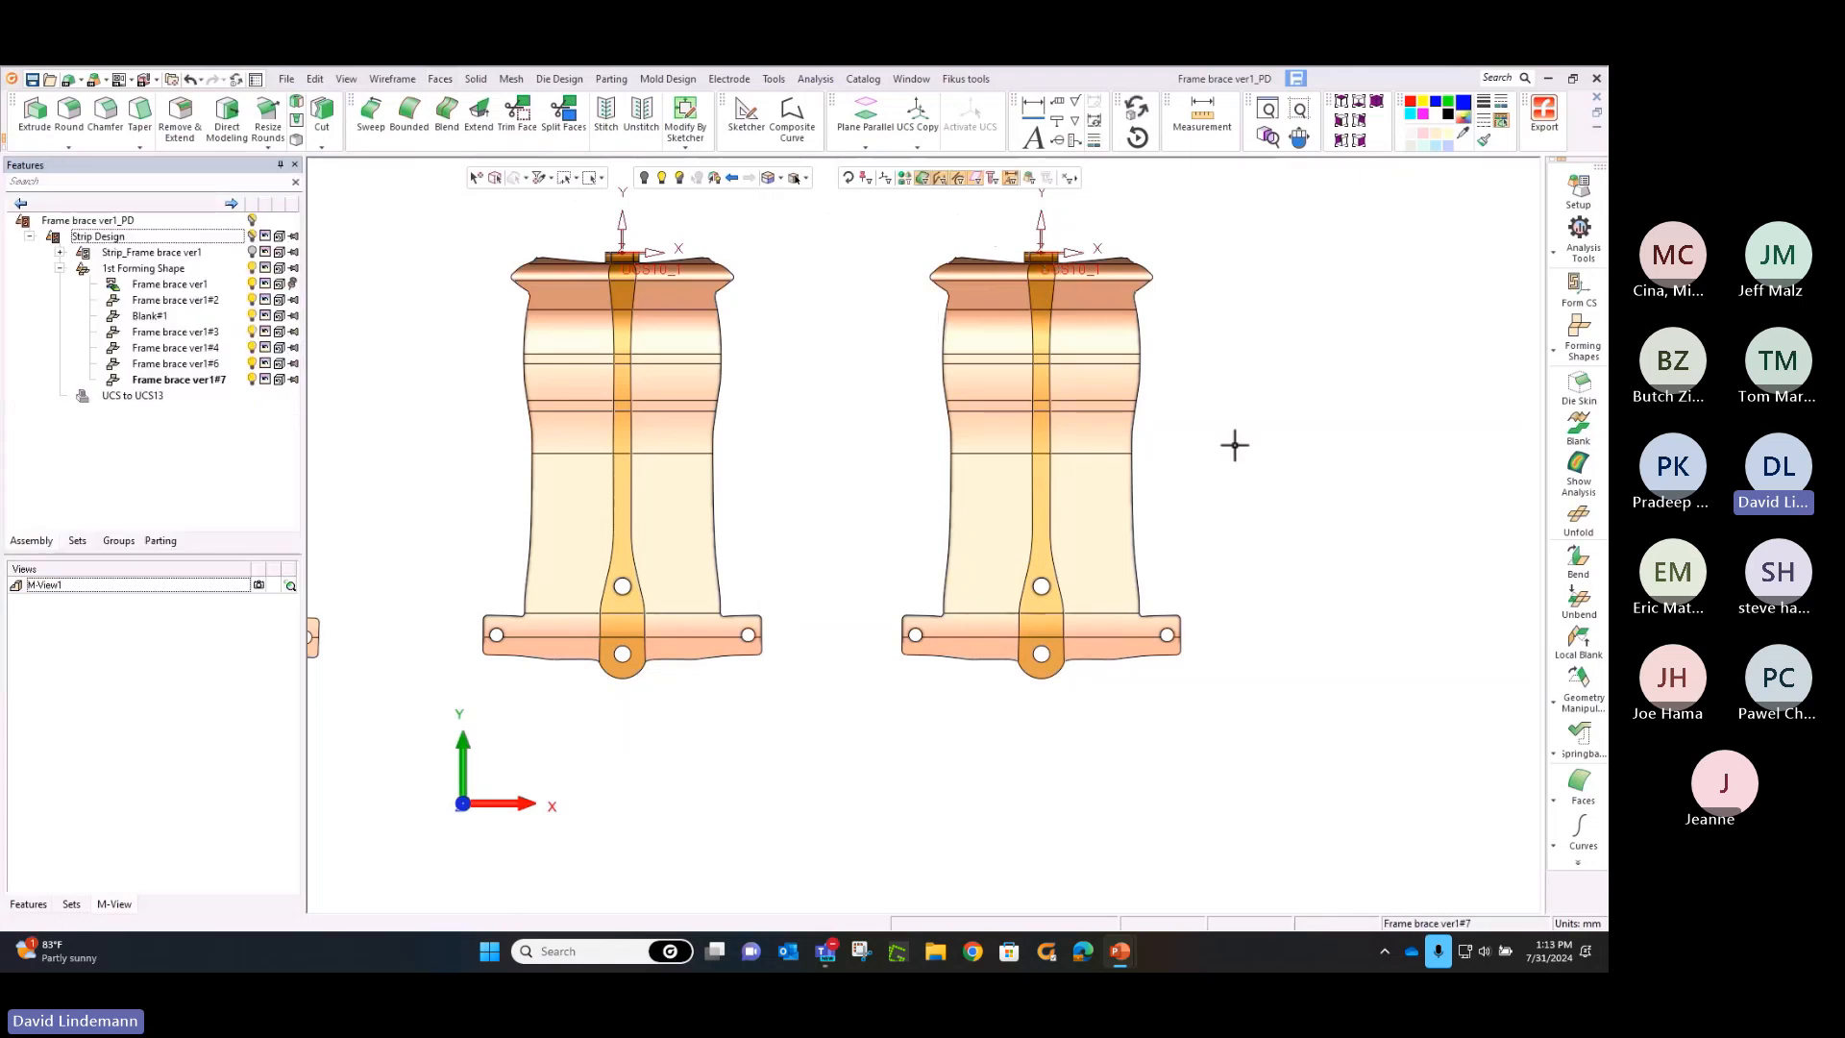
Flatten the newest shape with Local Blank, using the planar lower edge faces as reference and the smooth chain of faces above as faces to blank
left_click(1576, 638)
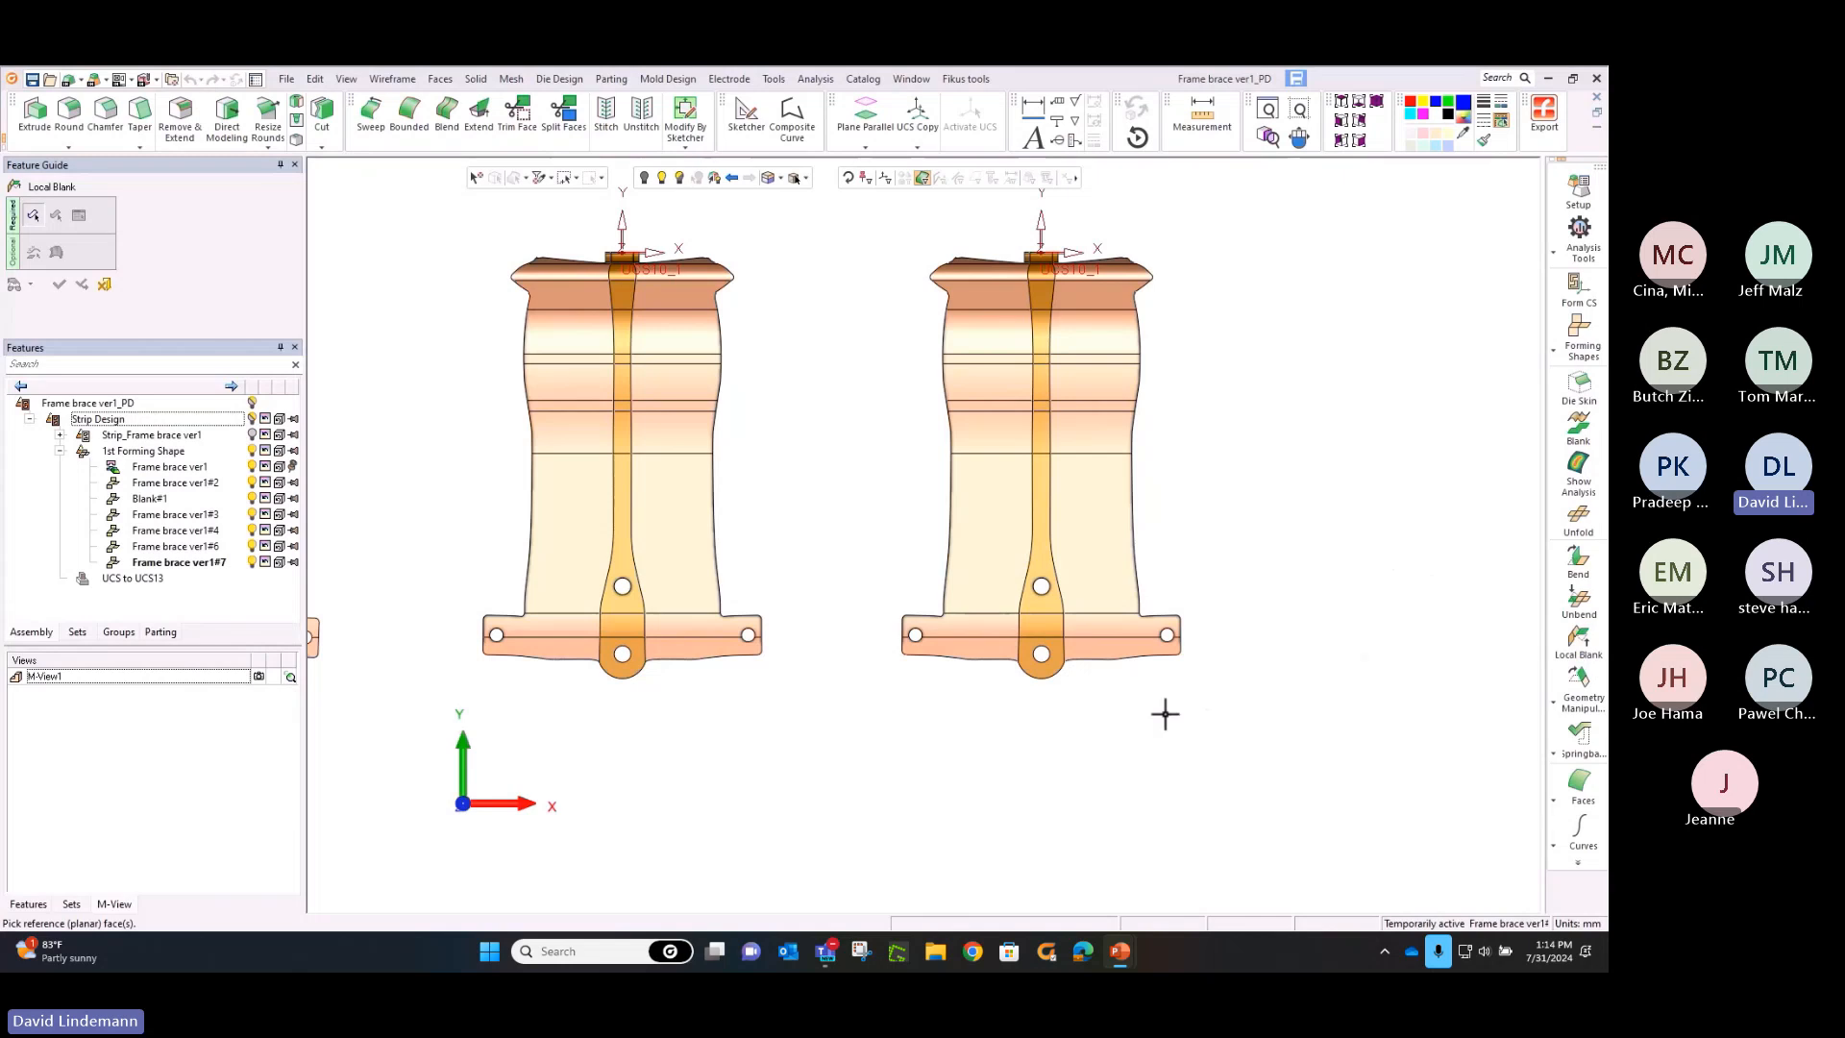
left_click(1058, 653)
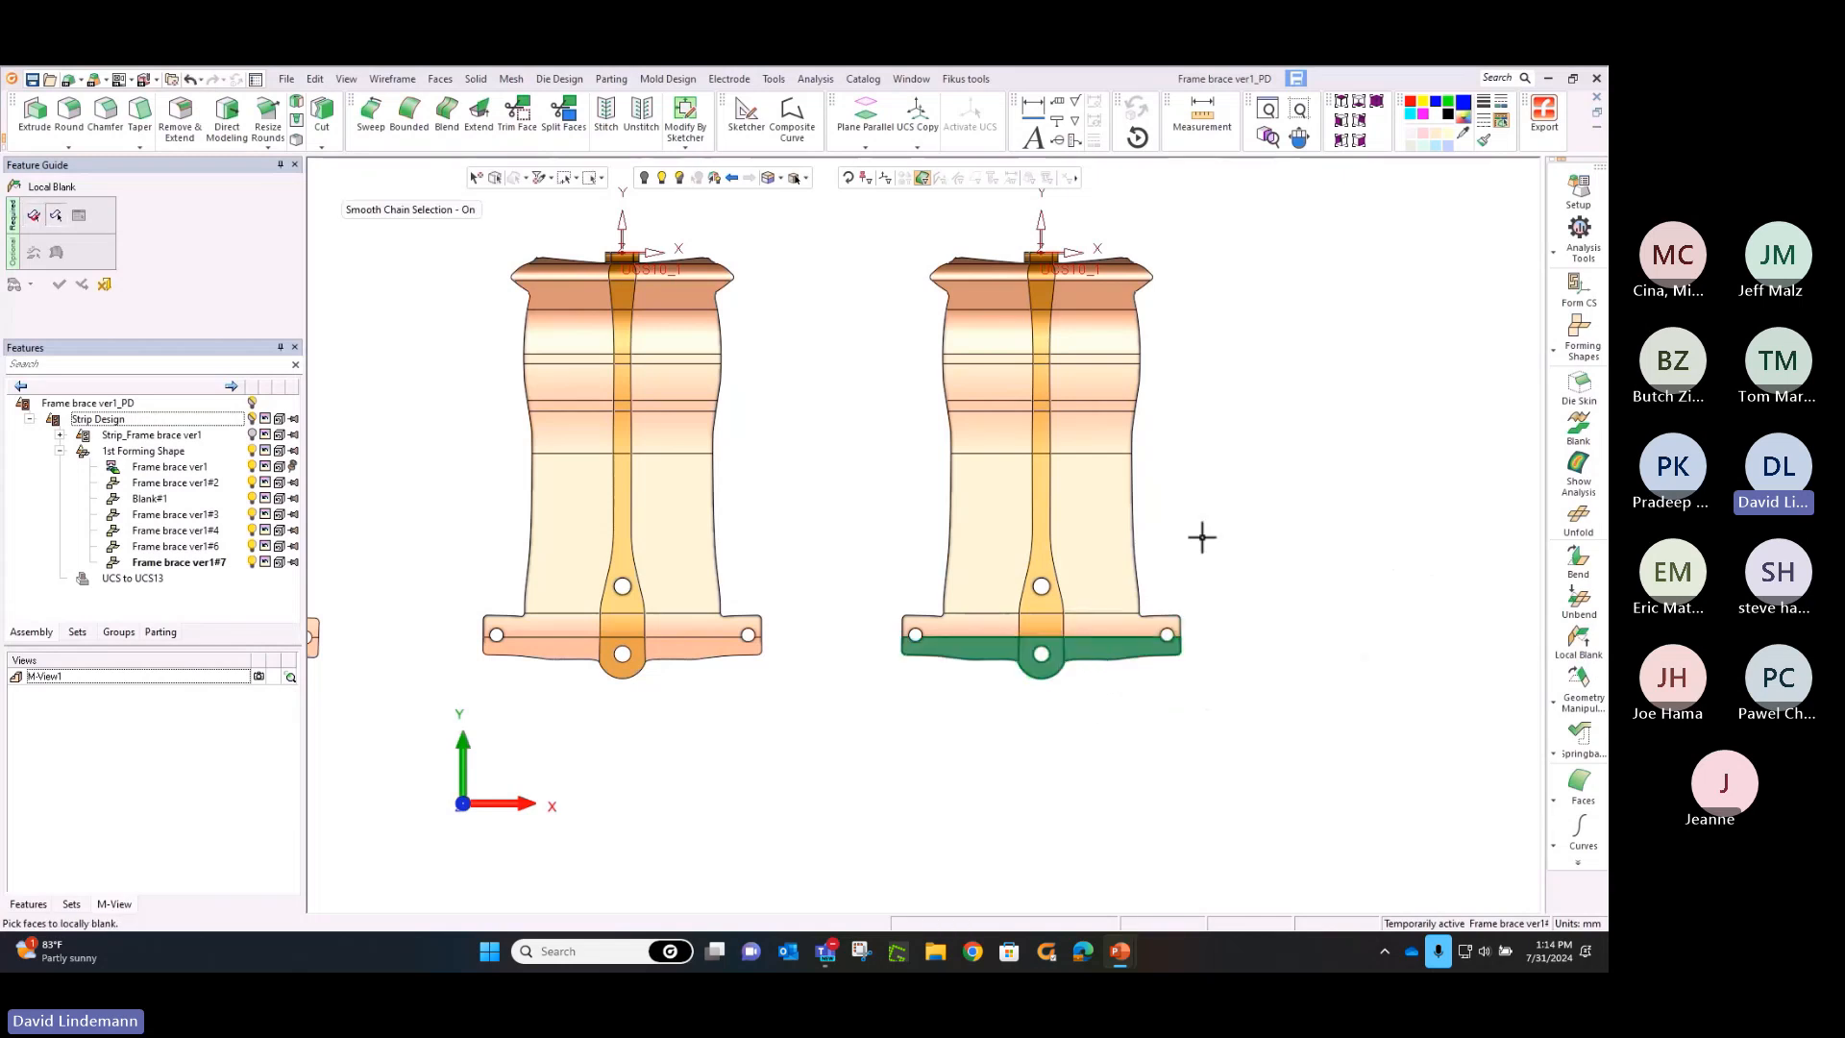
left_click(1134, 536)
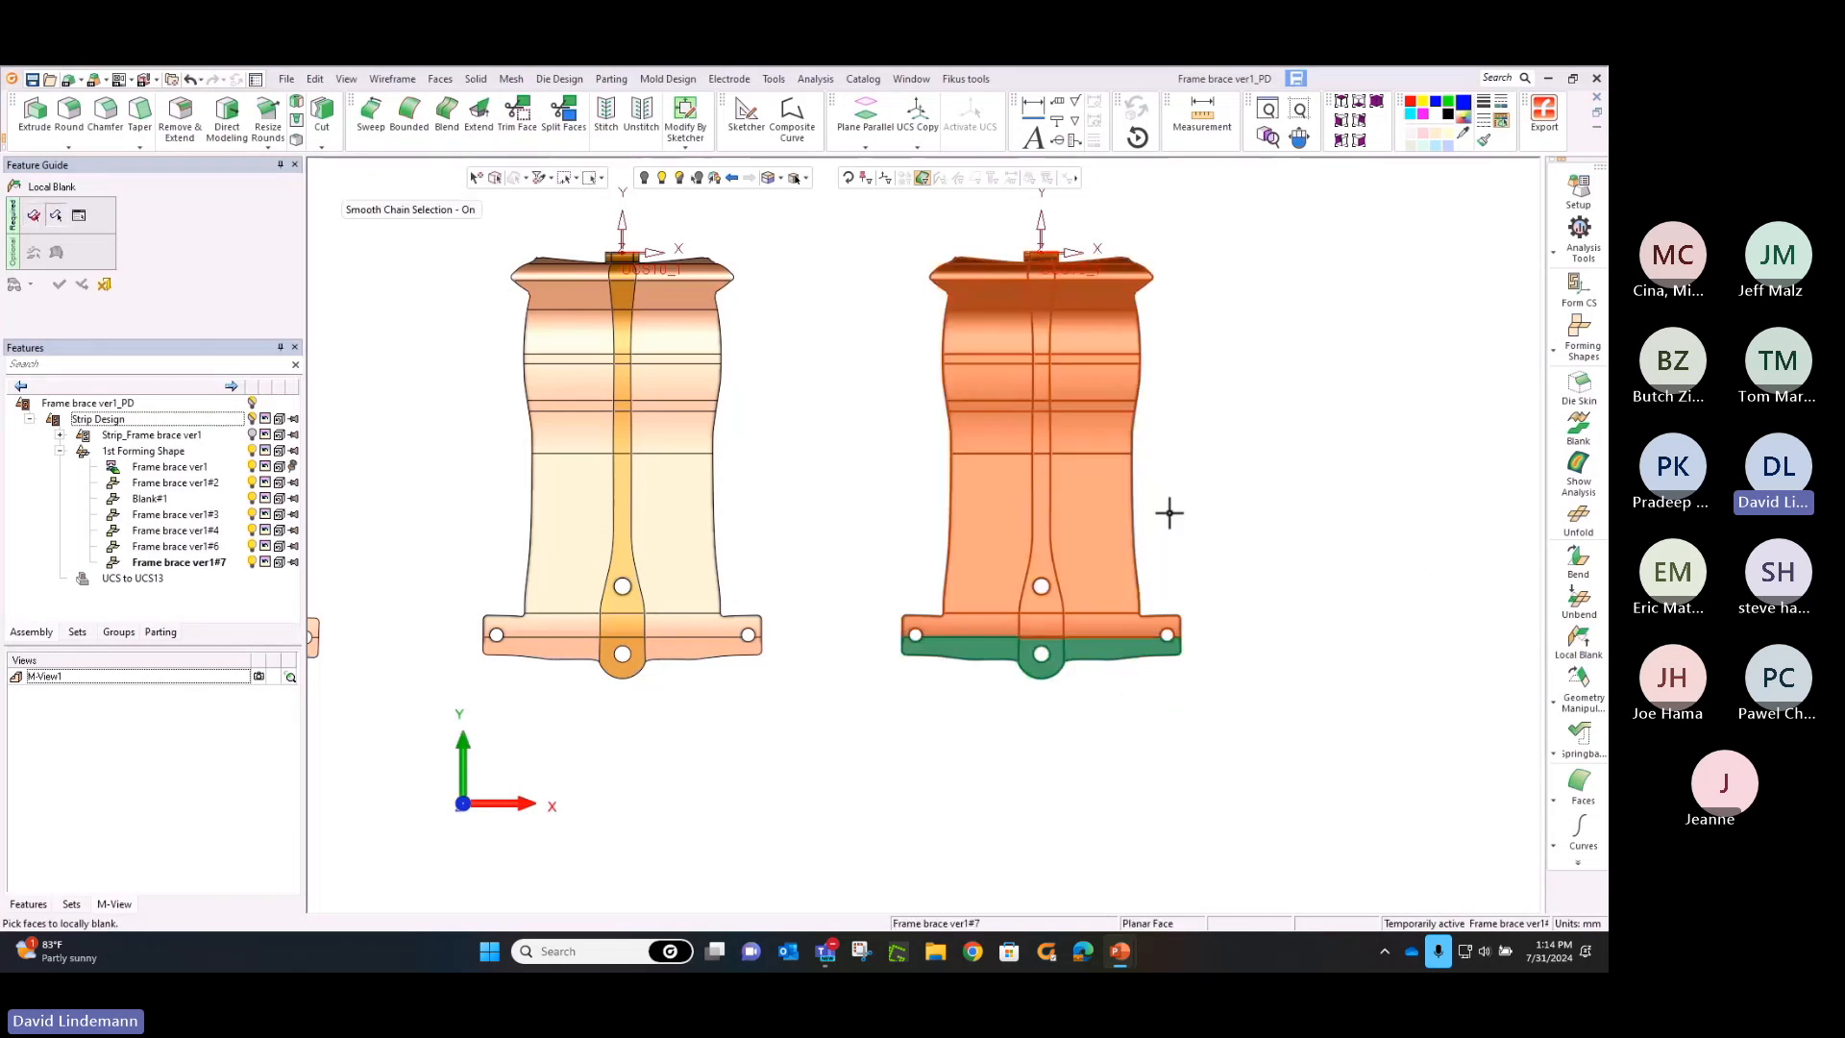
middle_click(1169, 513)
right_click(1168, 512)
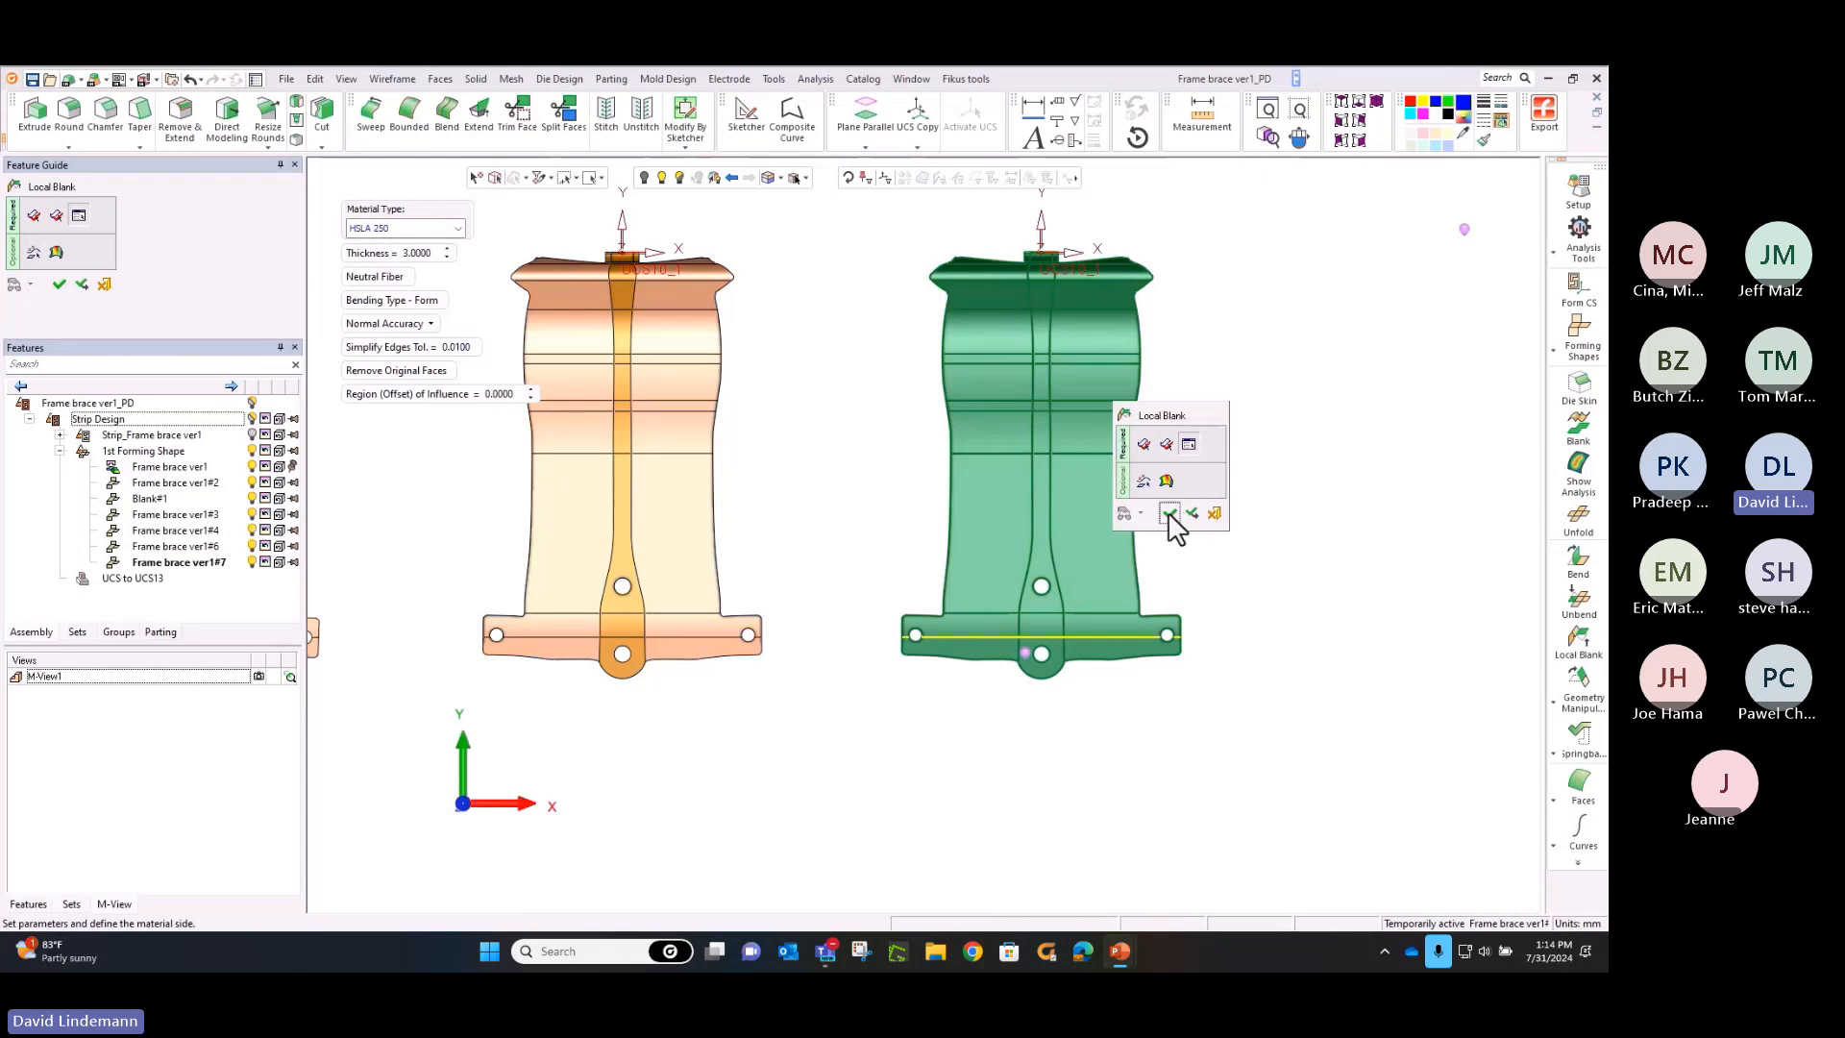
left_click(1161, 516)
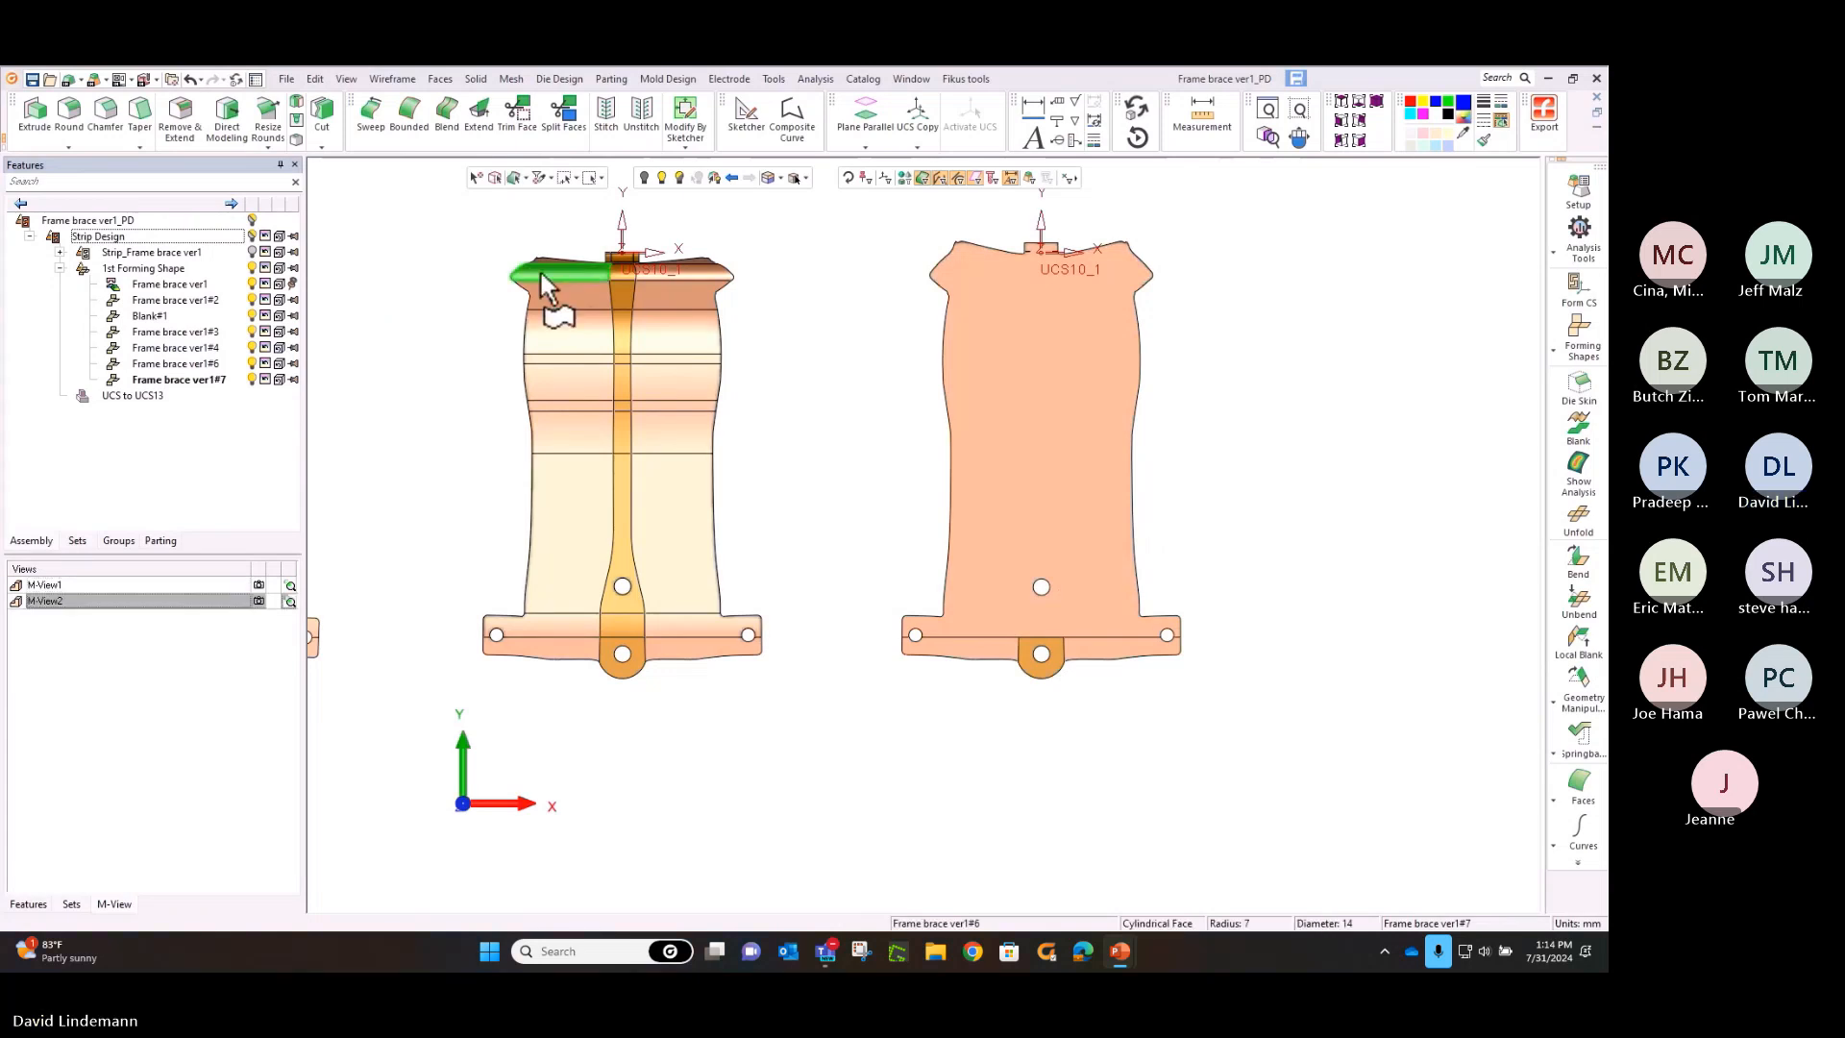
Open the strip part and start a One Part nesting with the flat blank outline at the end of the forming row
left_click(1265, 134)
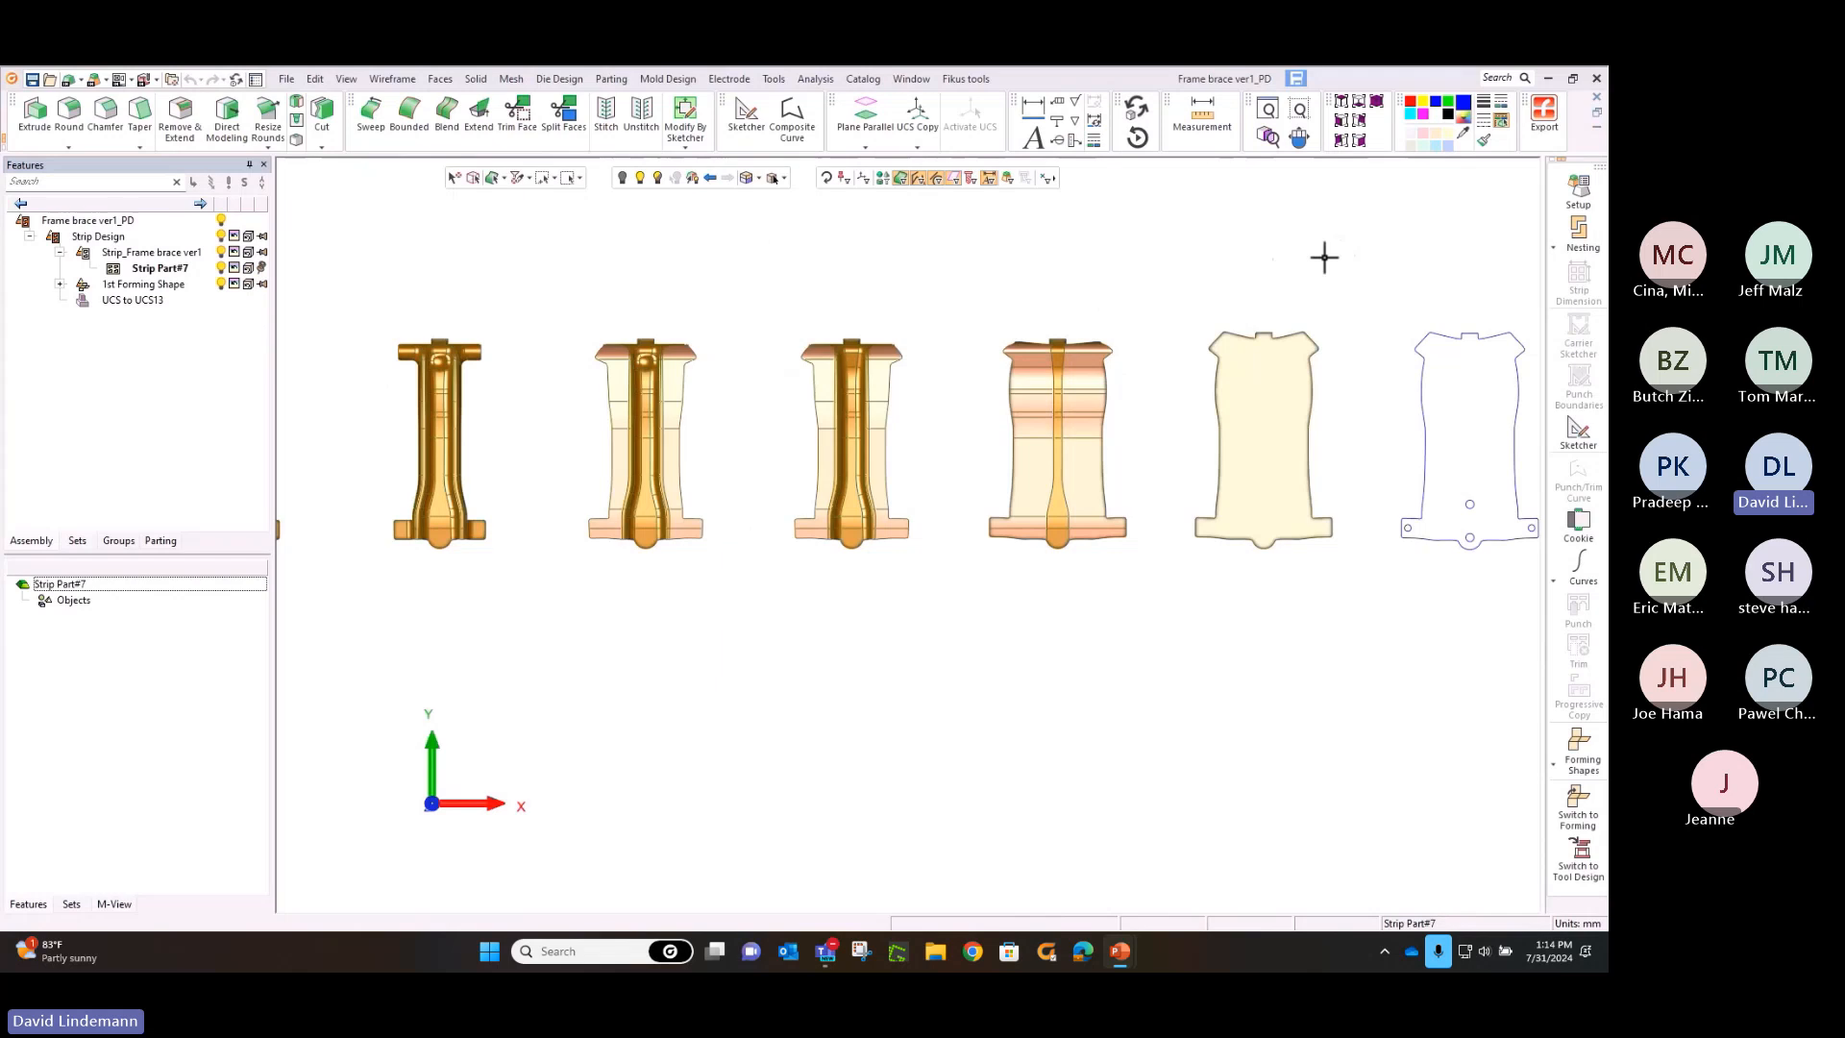
left_click(1583, 236)
left_click(1580, 238)
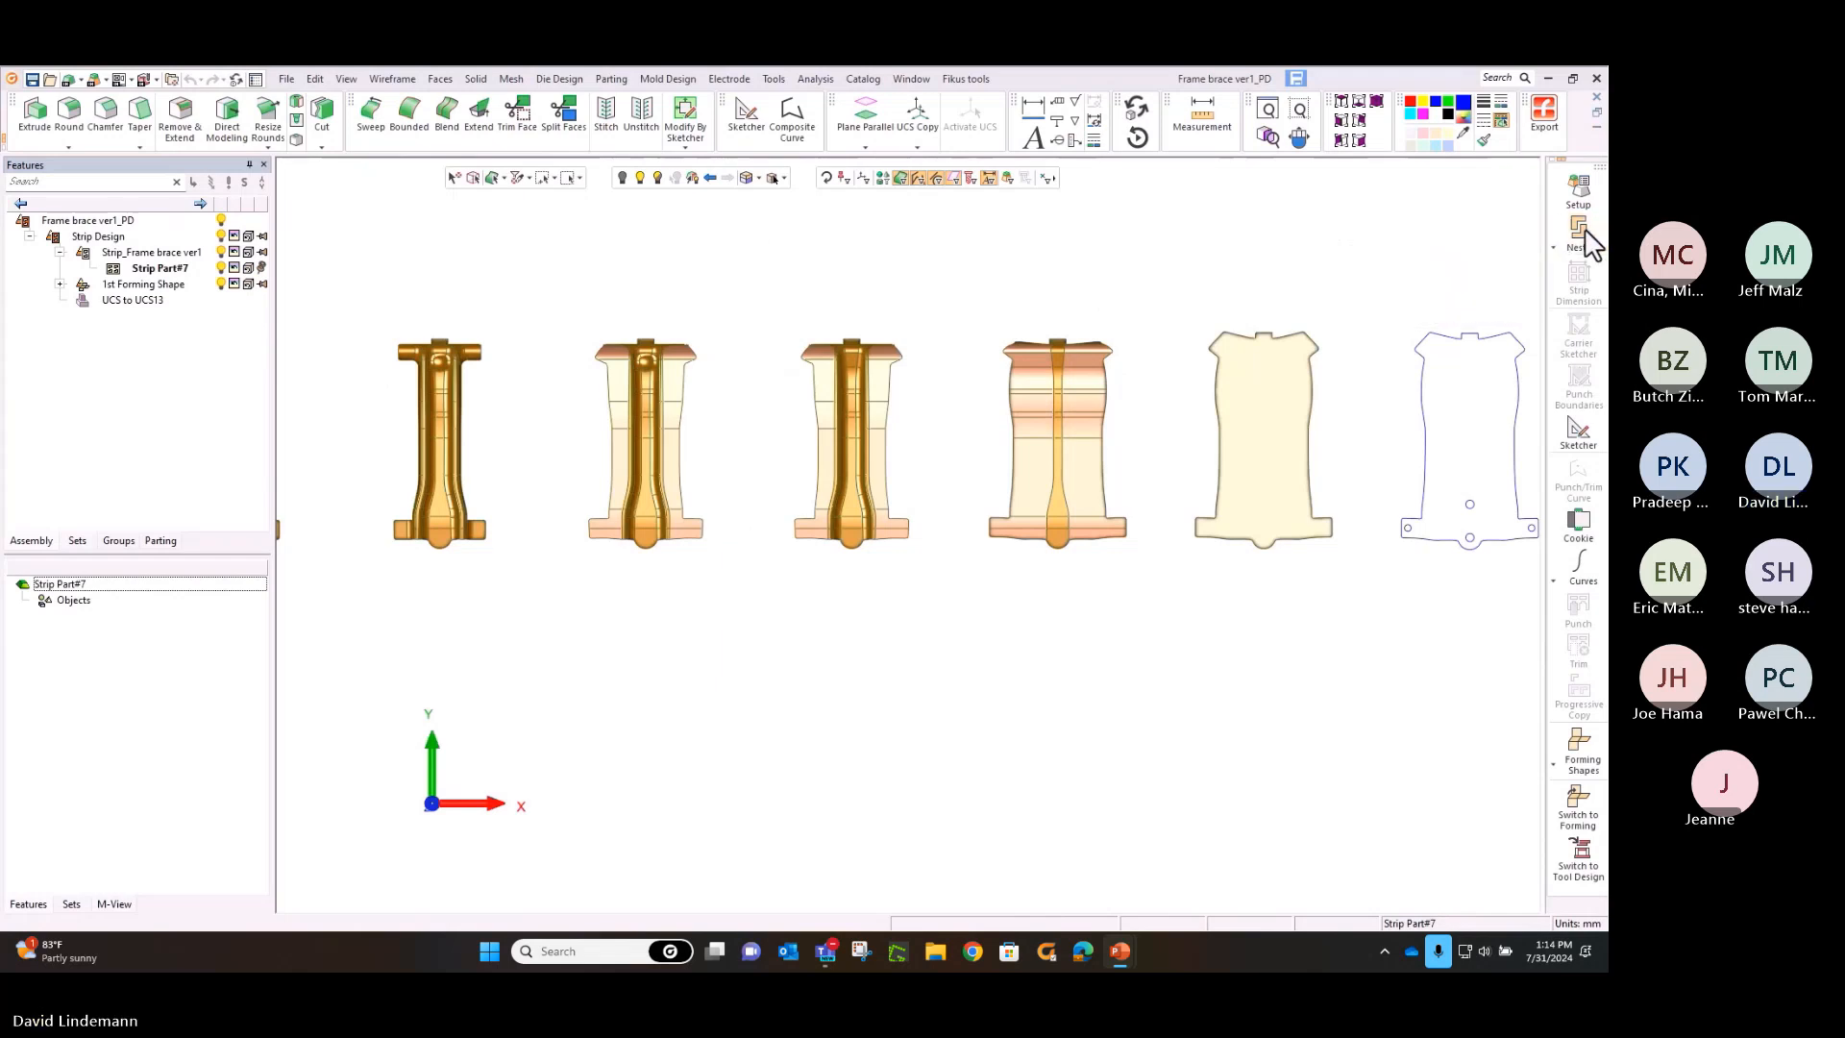
left_click(1576, 240)
left_click(1479, 229)
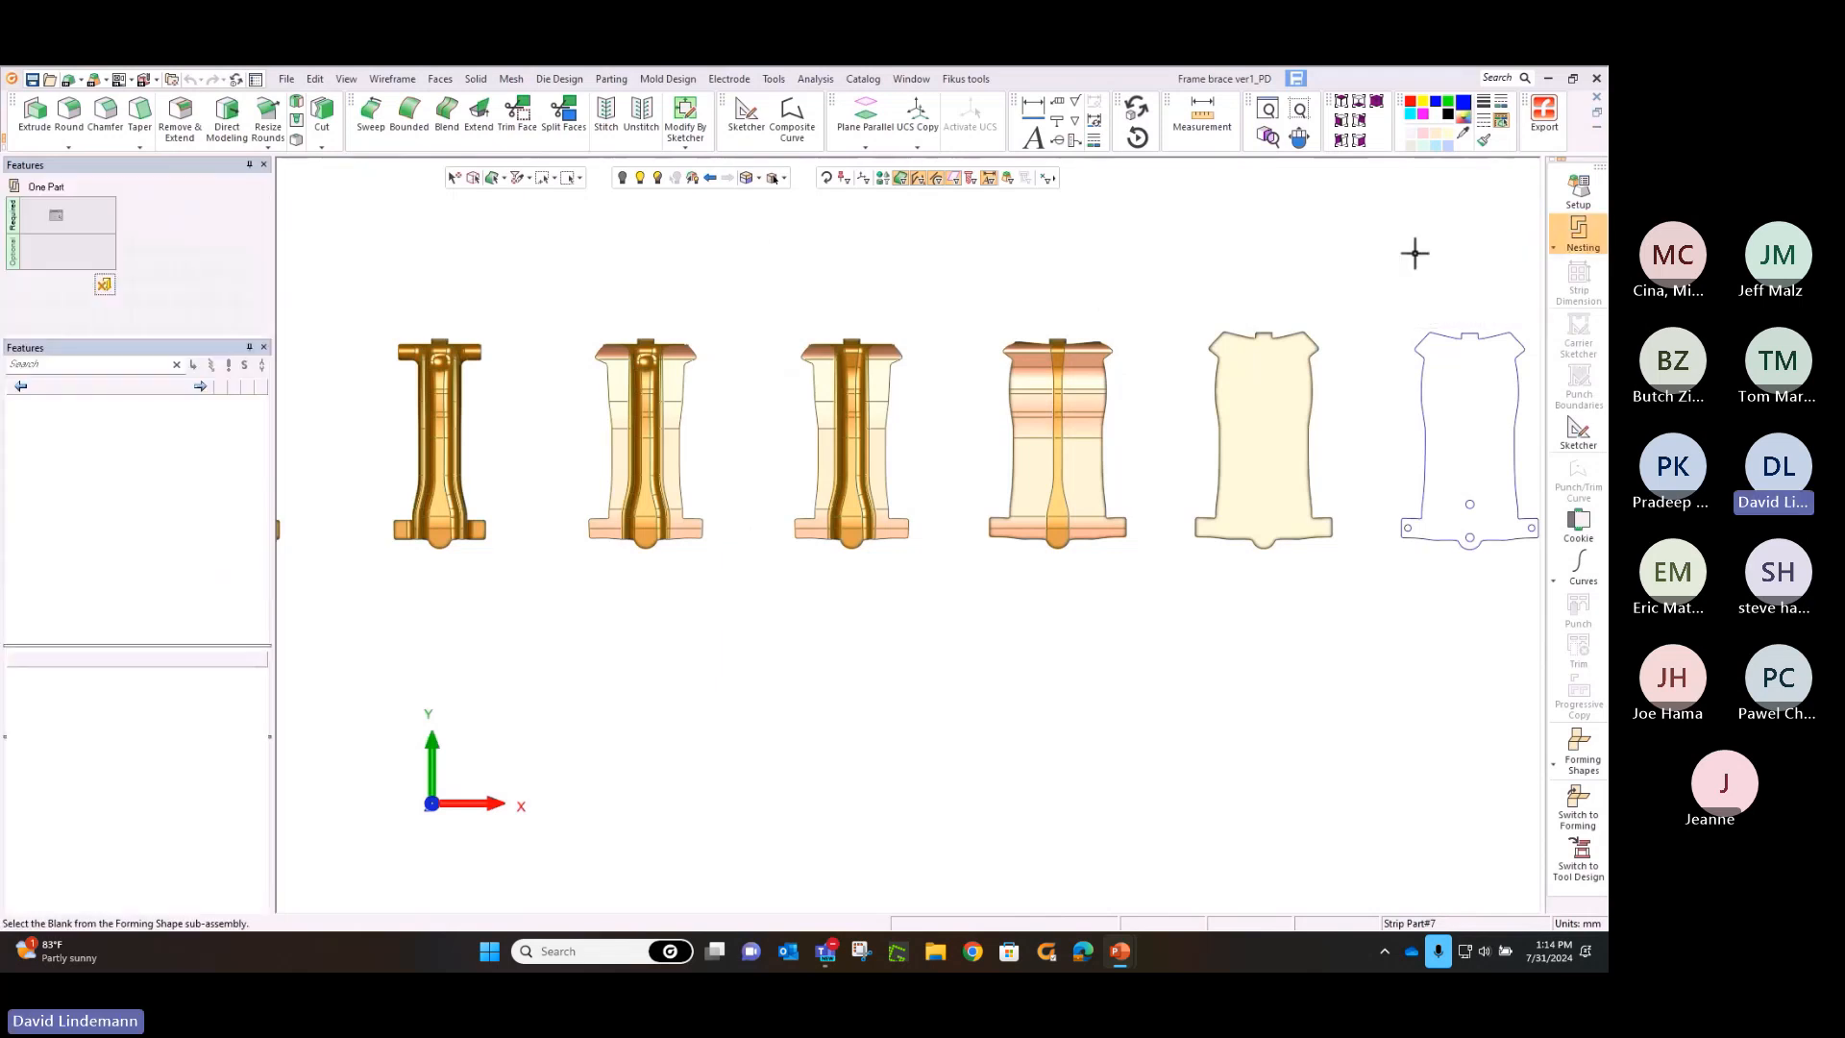
left_click(1427, 367)
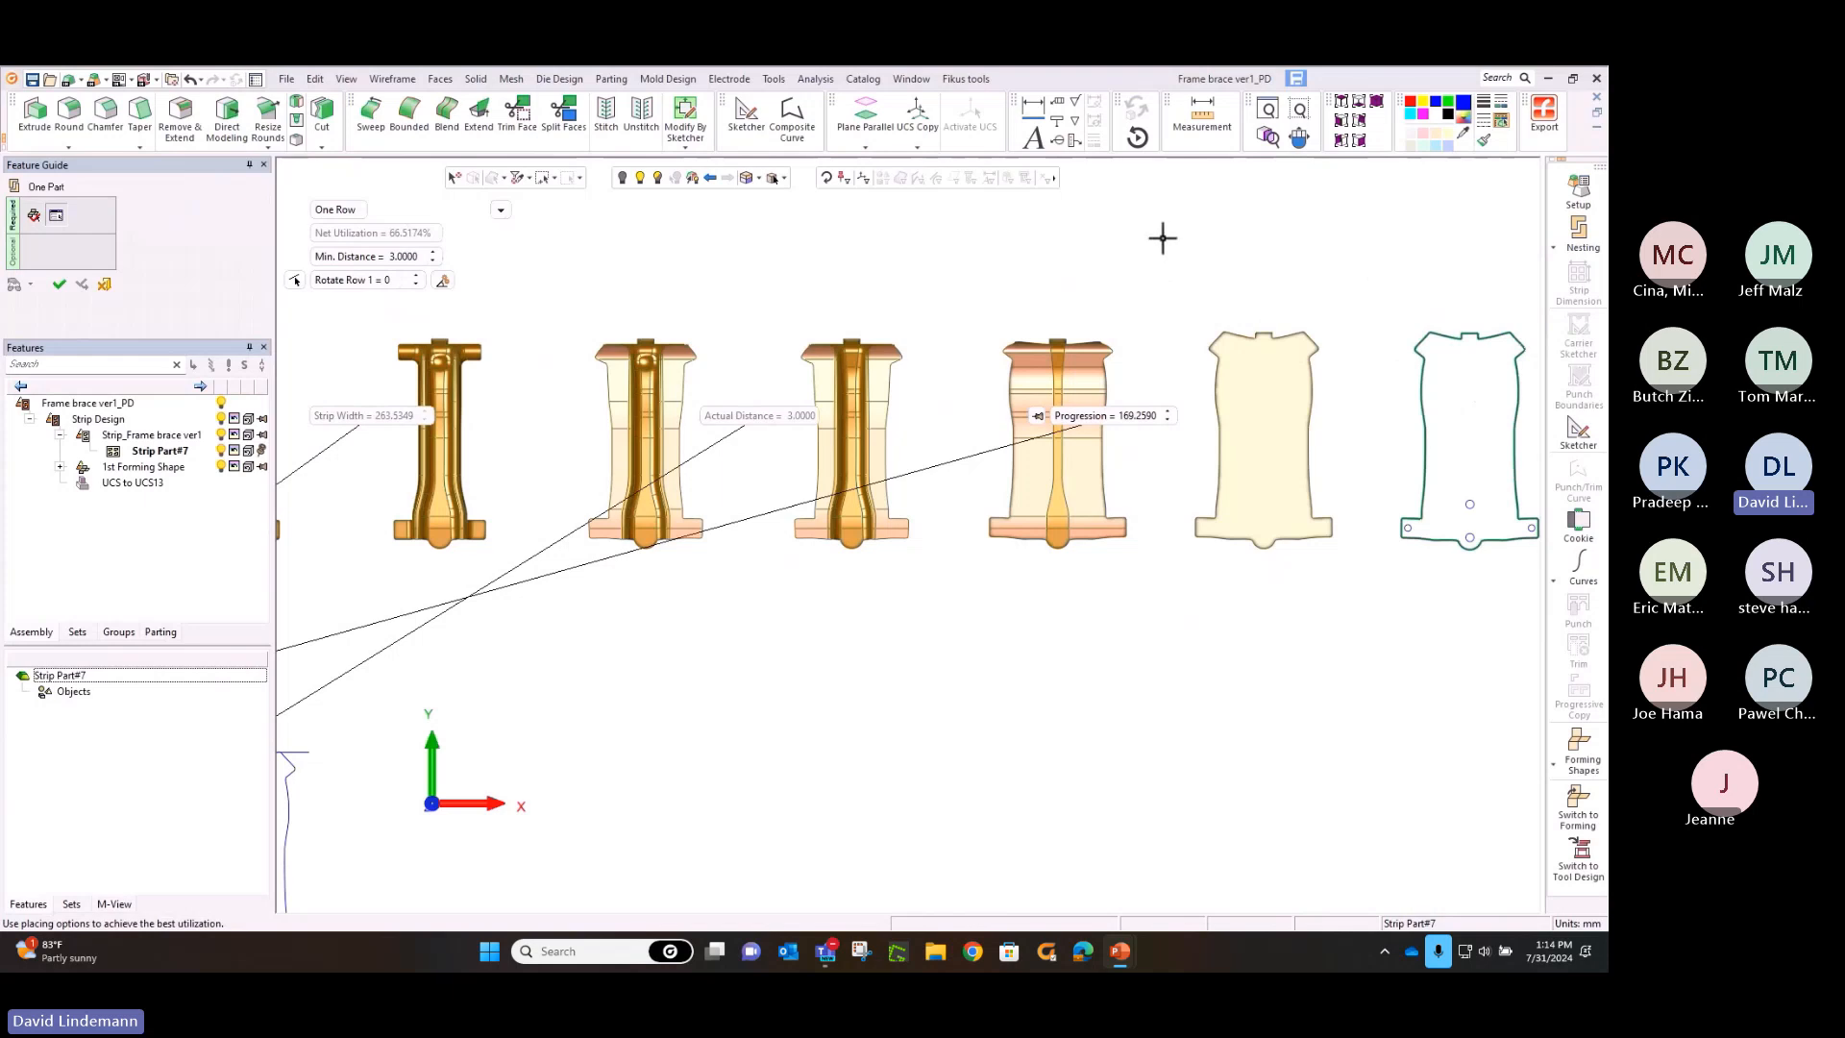
right_click_drag(1163, 246, 1147, 525, "ctrl")
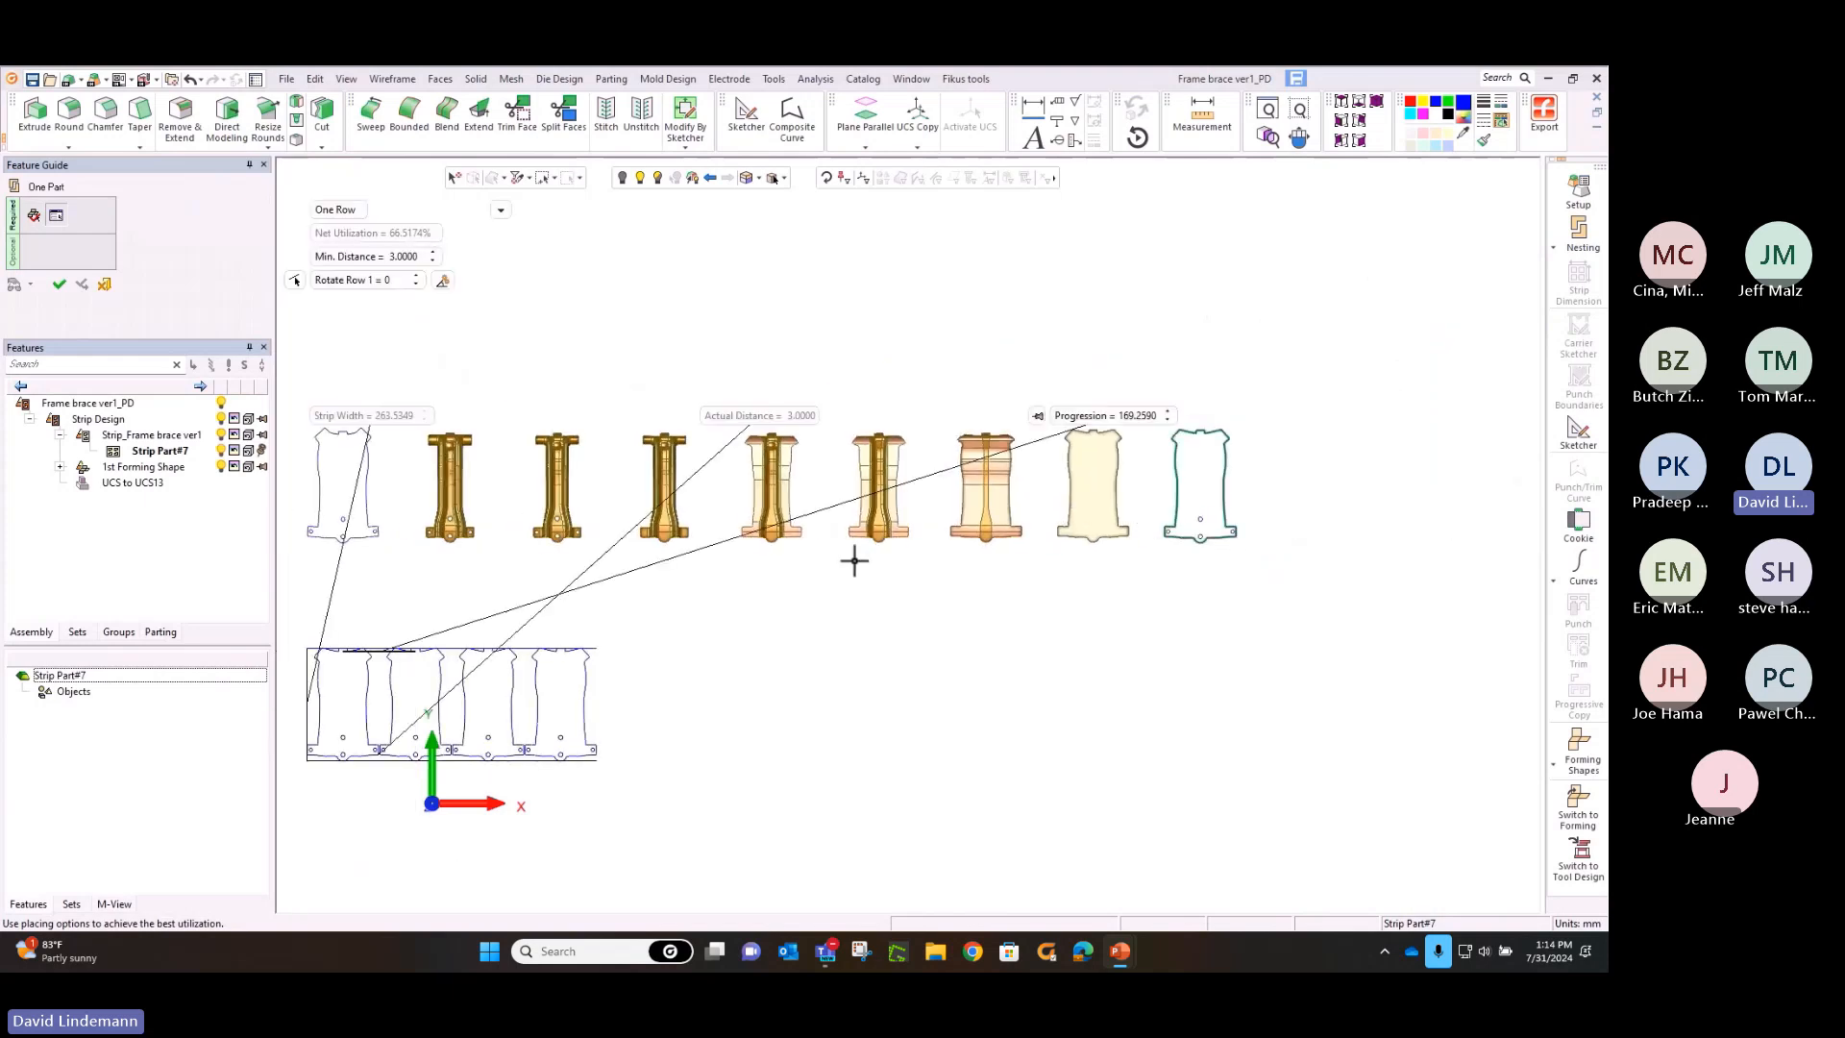
middle_click_drag(864, 561, 1288, 305, "ctrl")
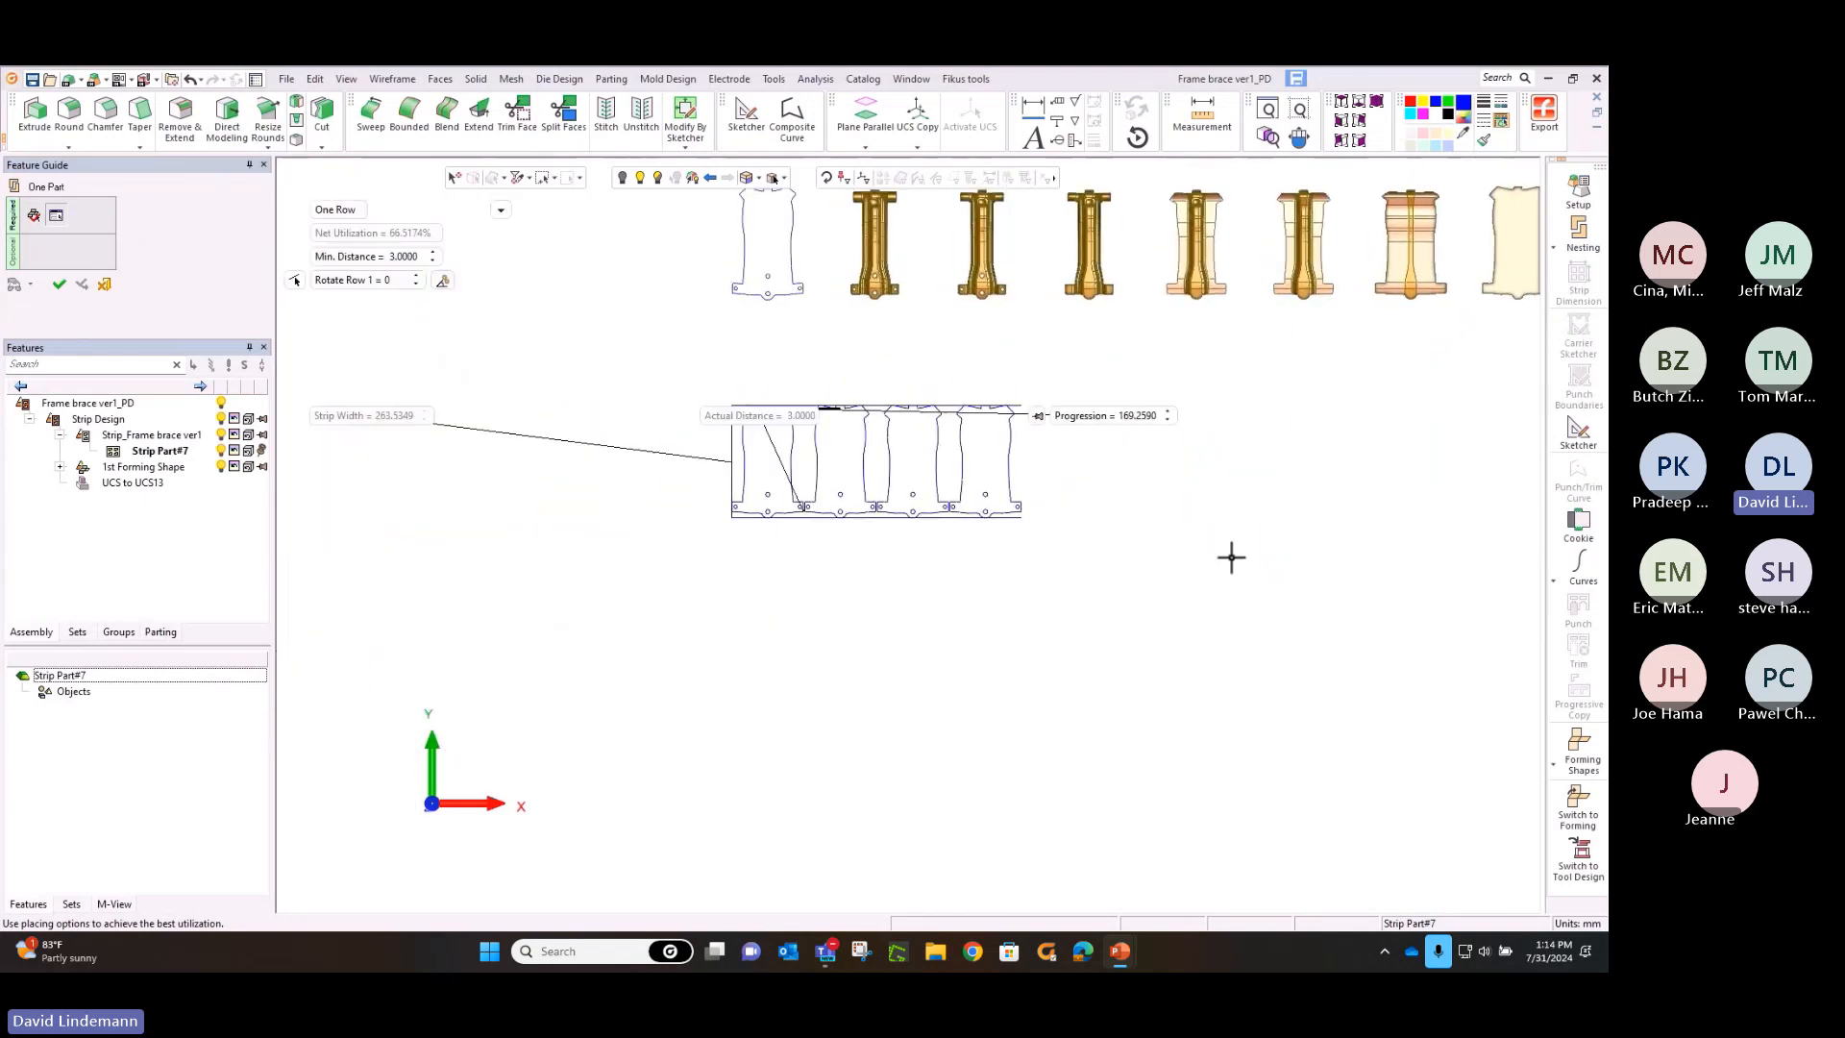
right_click_drag(1231, 551, 1287, 255, "ctrl")
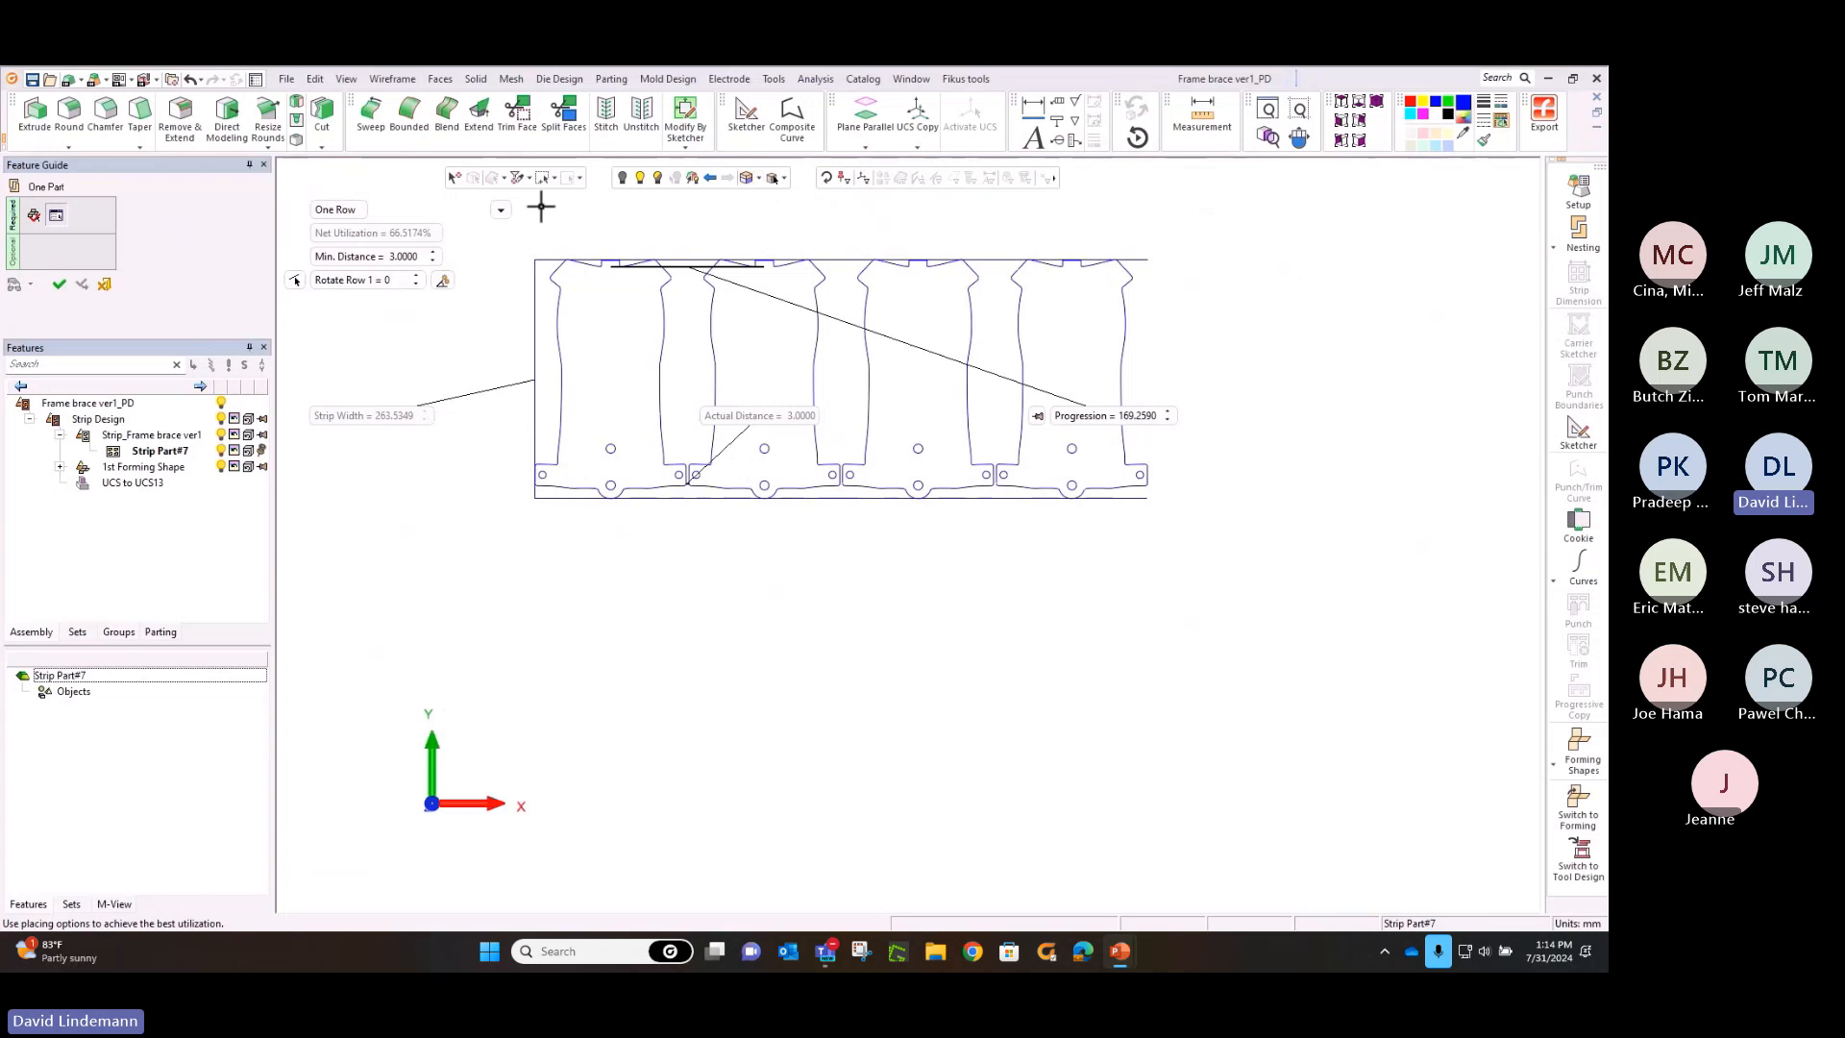
Show the area data and try a two-row nesting layout with row 2 rotated by 180 degrees
left_click(502, 209)
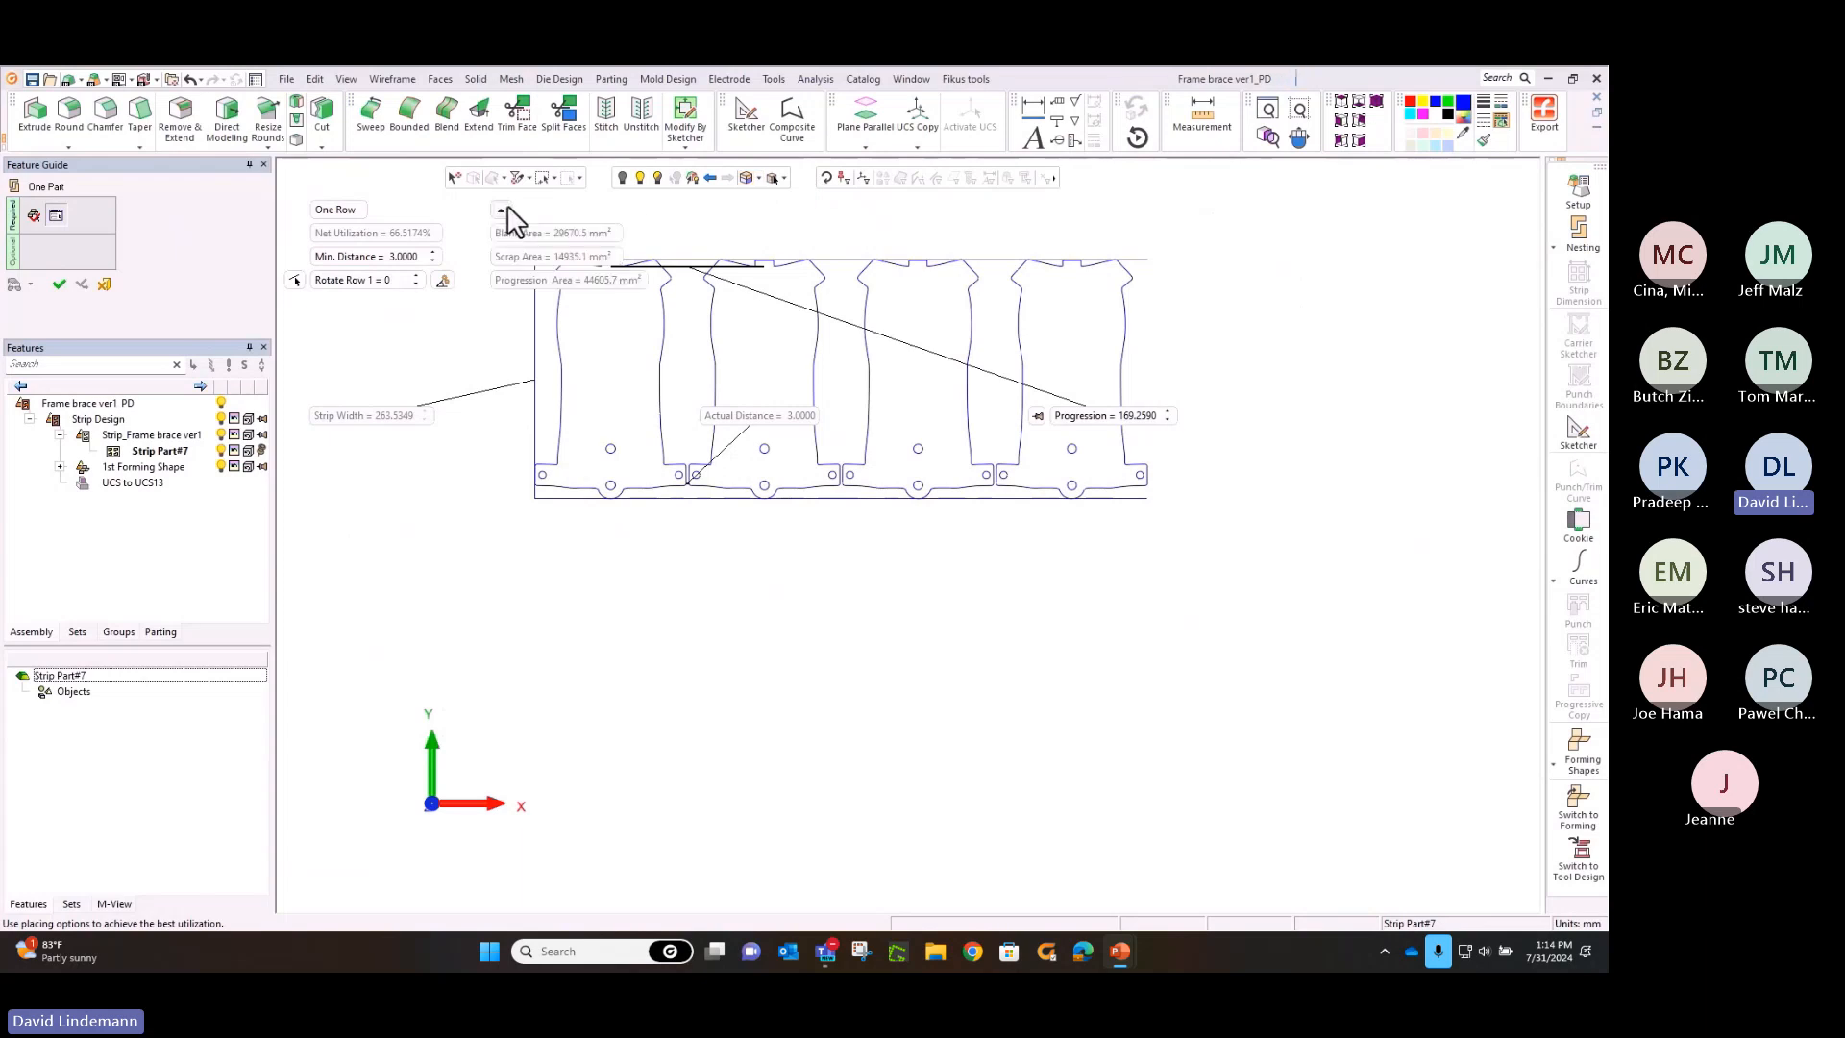
left_click(343, 211)
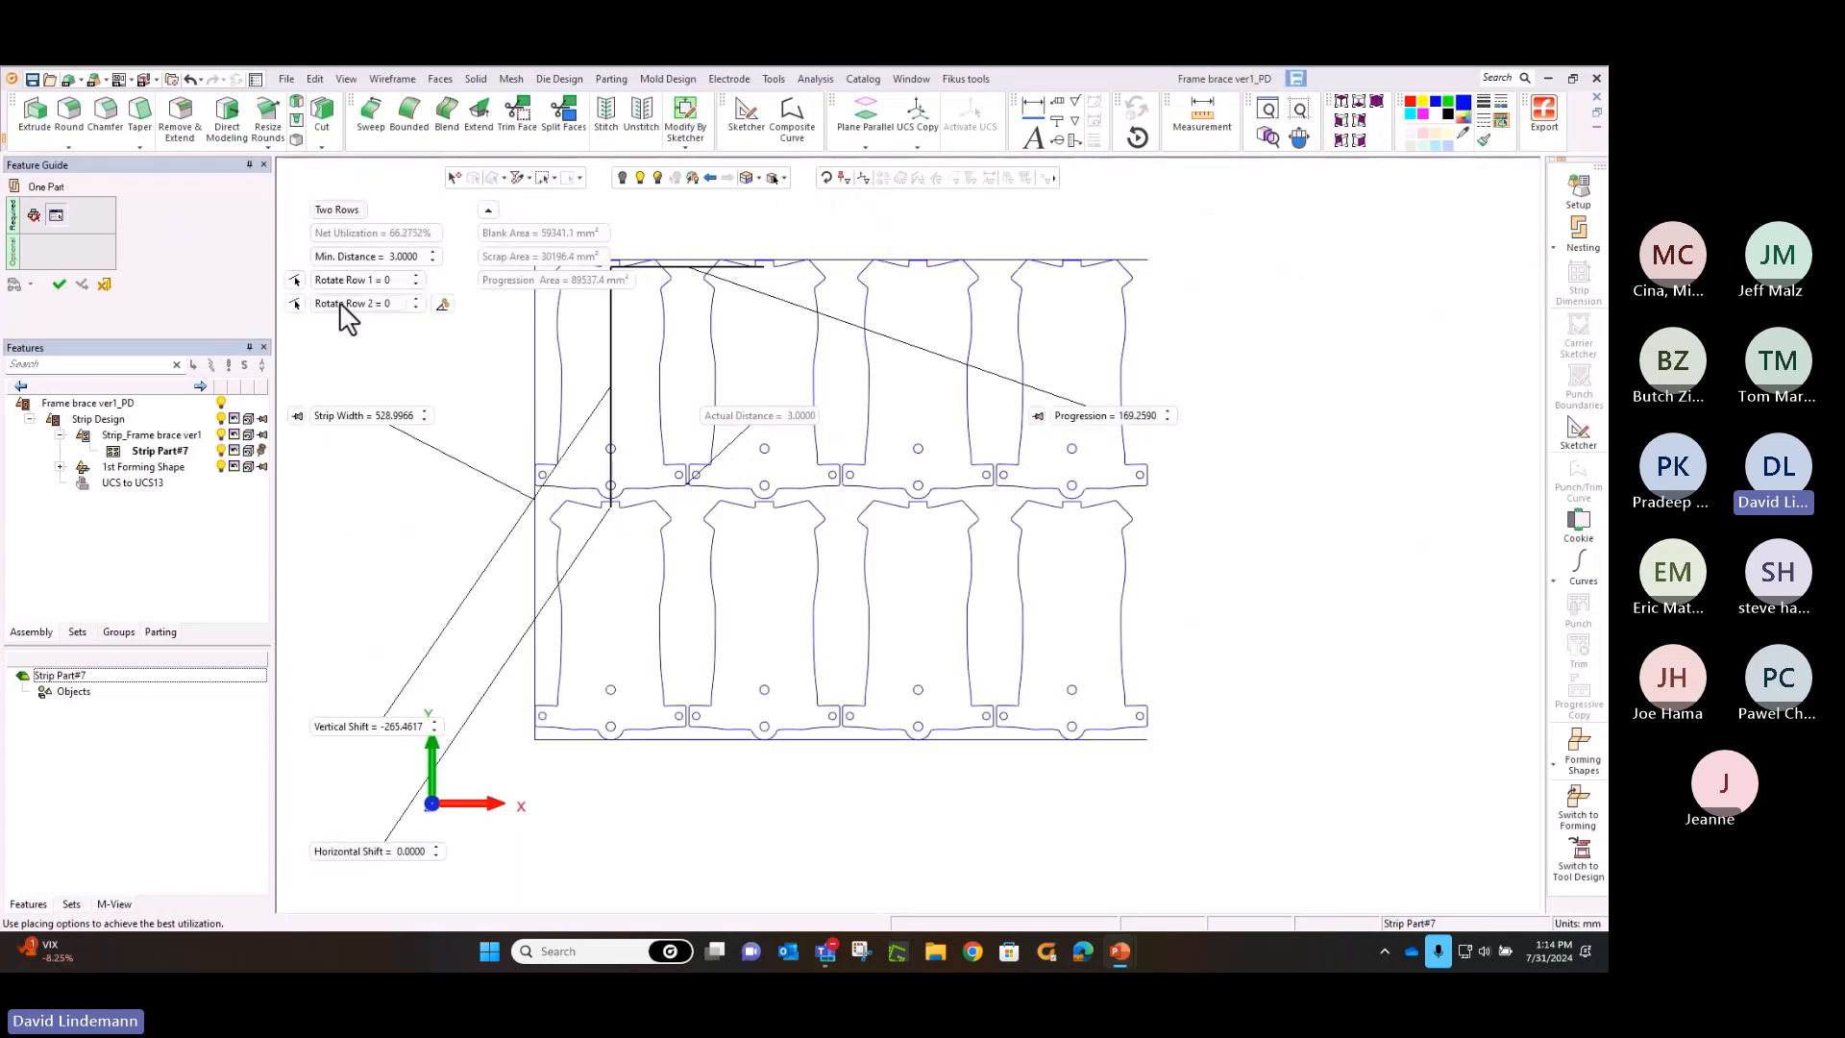
left_click(341, 305)
type("180")
key("Return")
Try a 45-degree rotation for row 2 and set it back to 180 degrees
left_click(344, 305)
type("45")
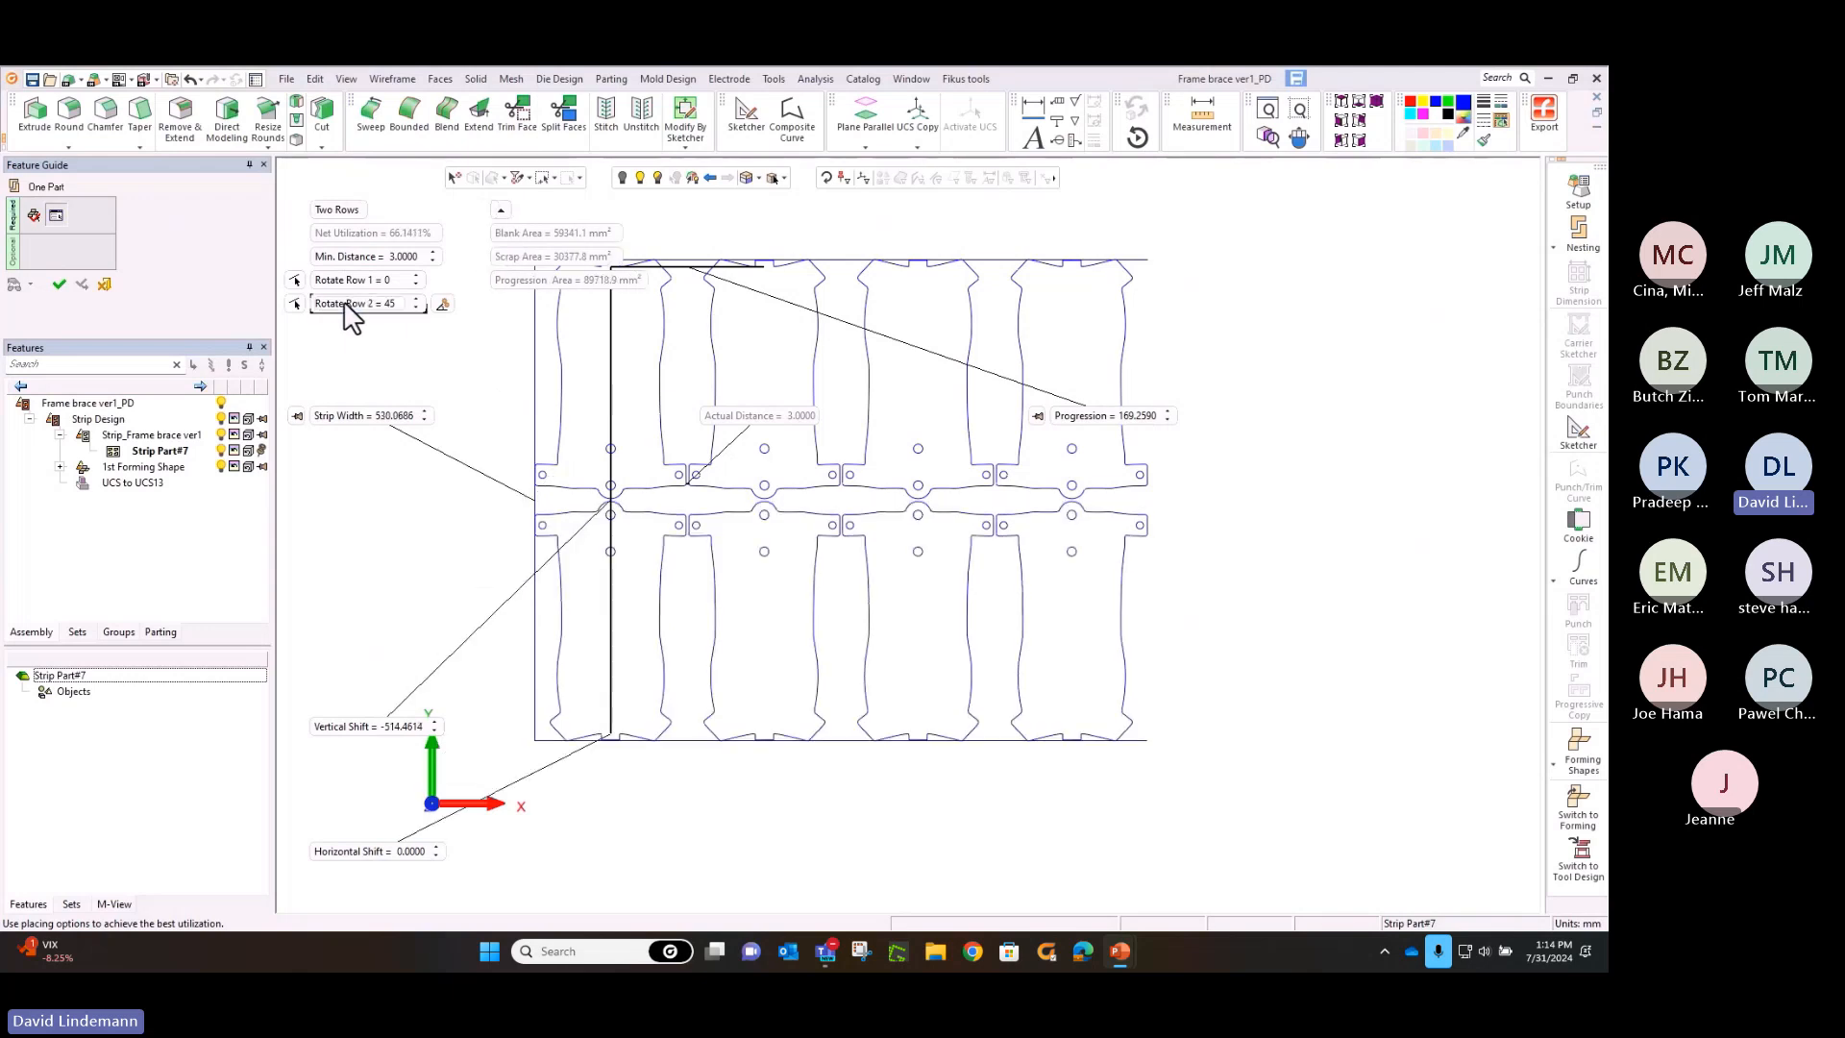
key("Return")
left_click(344, 306)
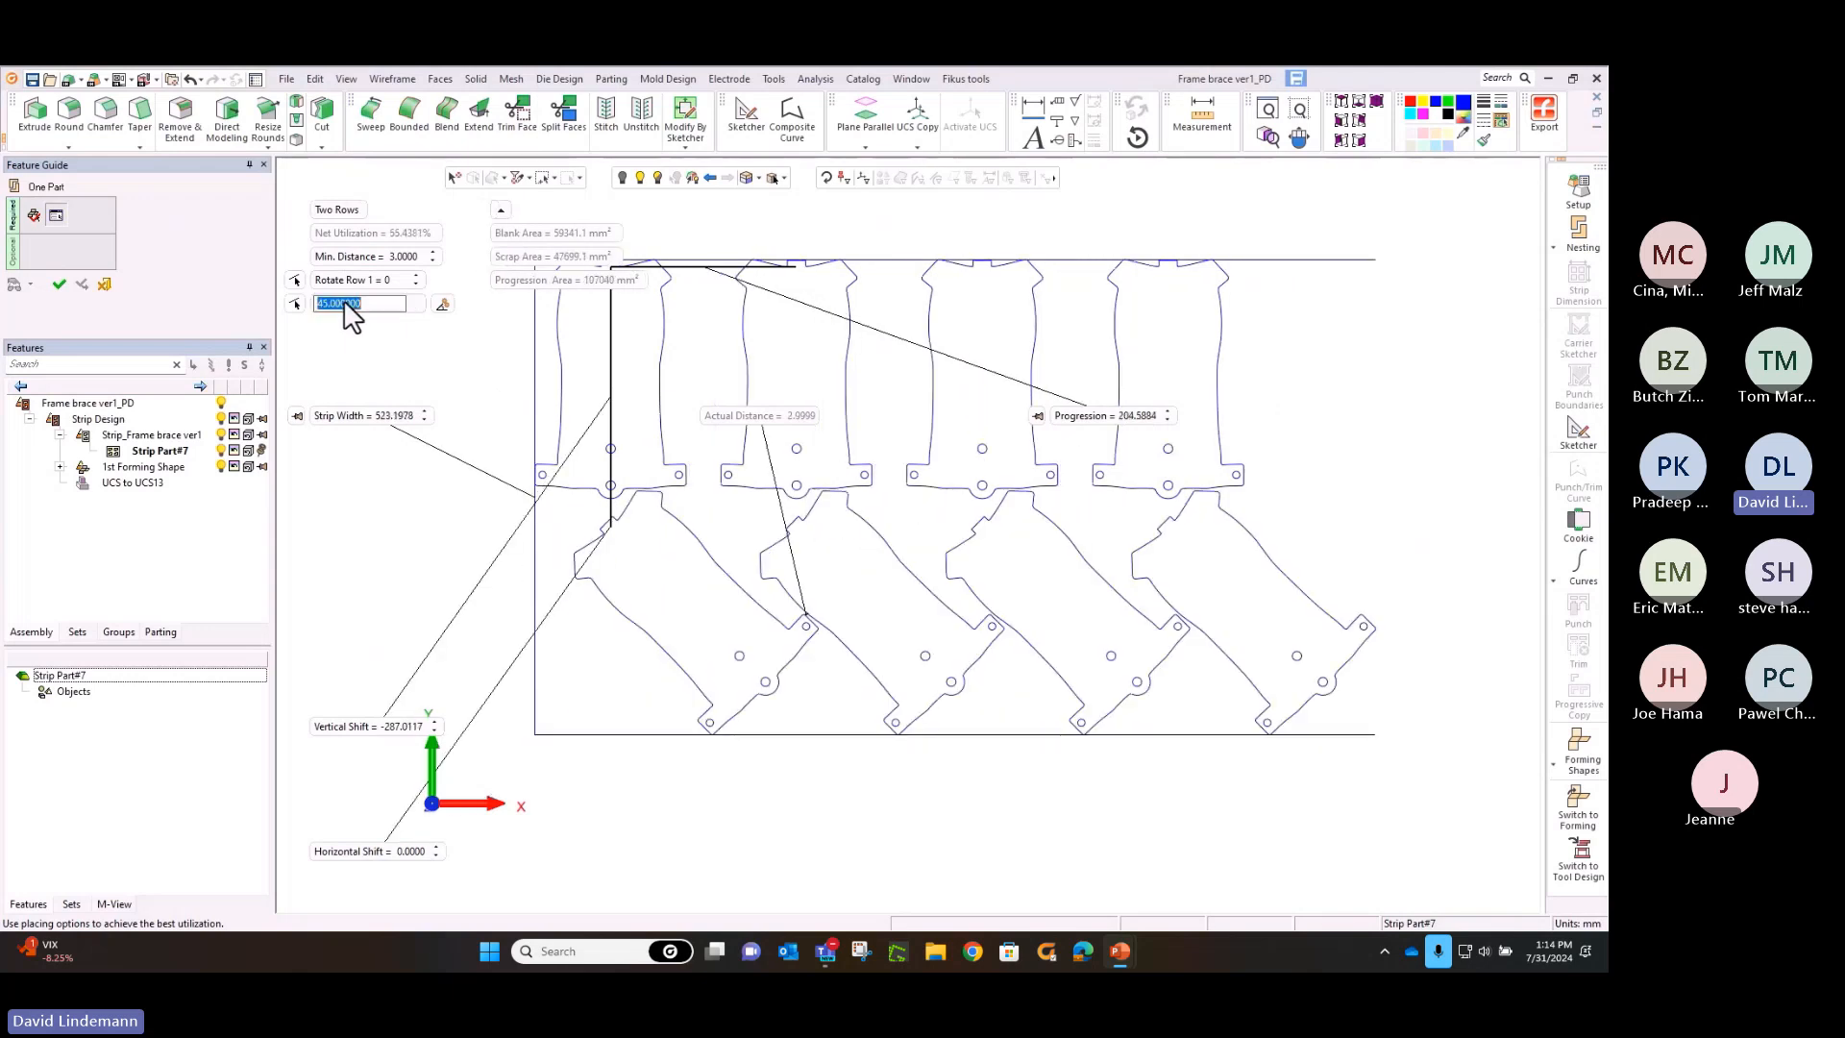
type("180")
key("Return")
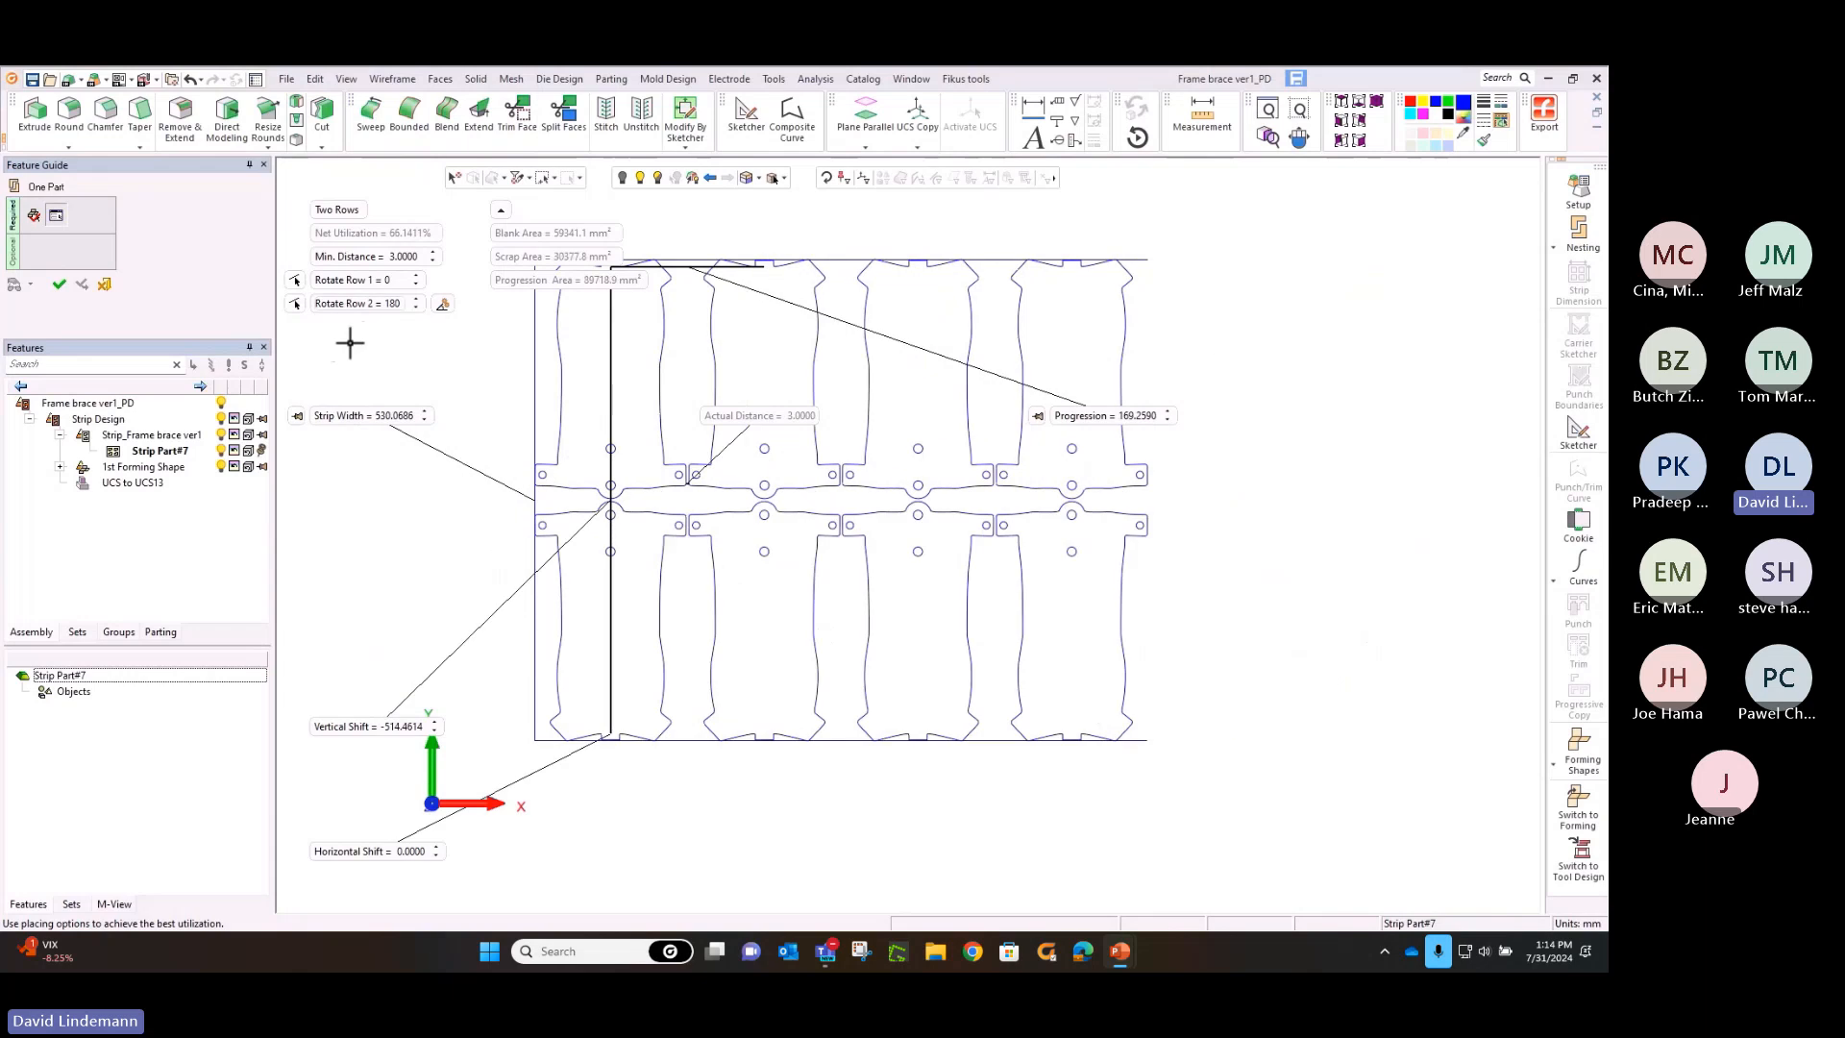
Try offsetting the second row with a horizontal shift of 82 mm and a strip width of 550 mm
left_click(362, 851)
type("82")
key("Return")
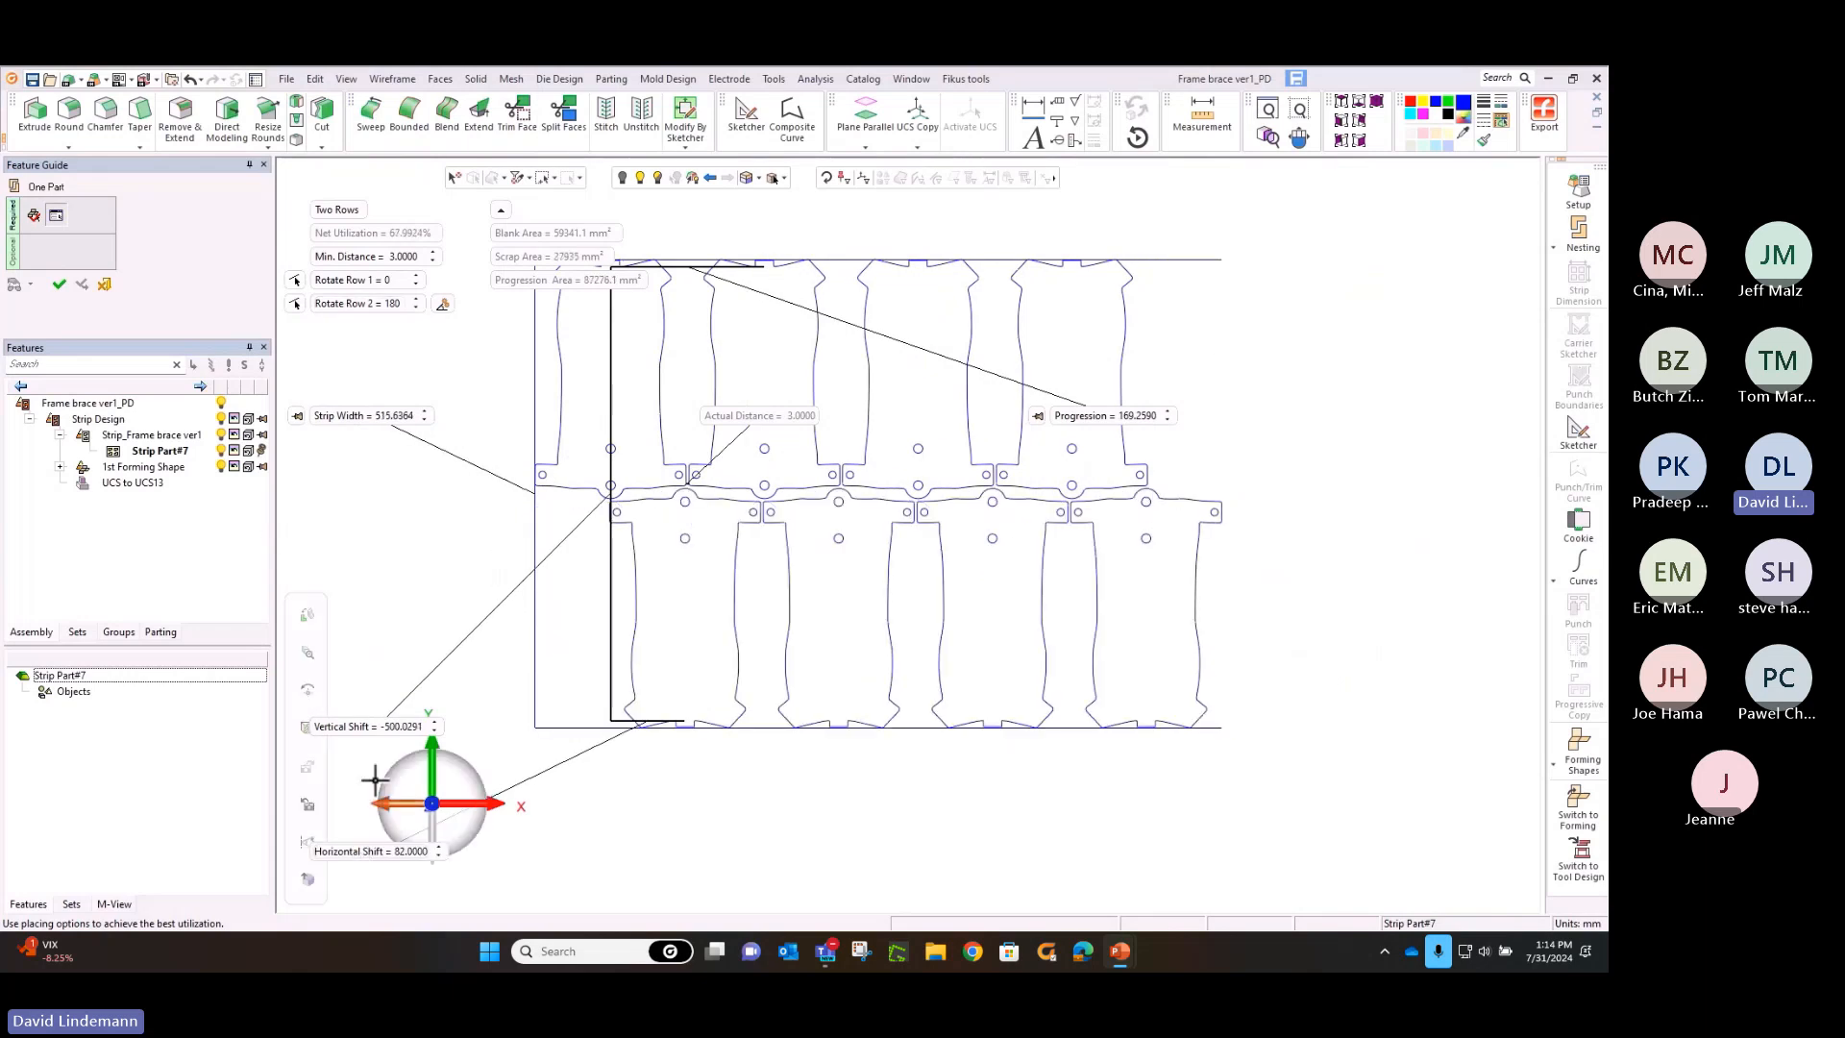
left_click(357, 417)
type("550")
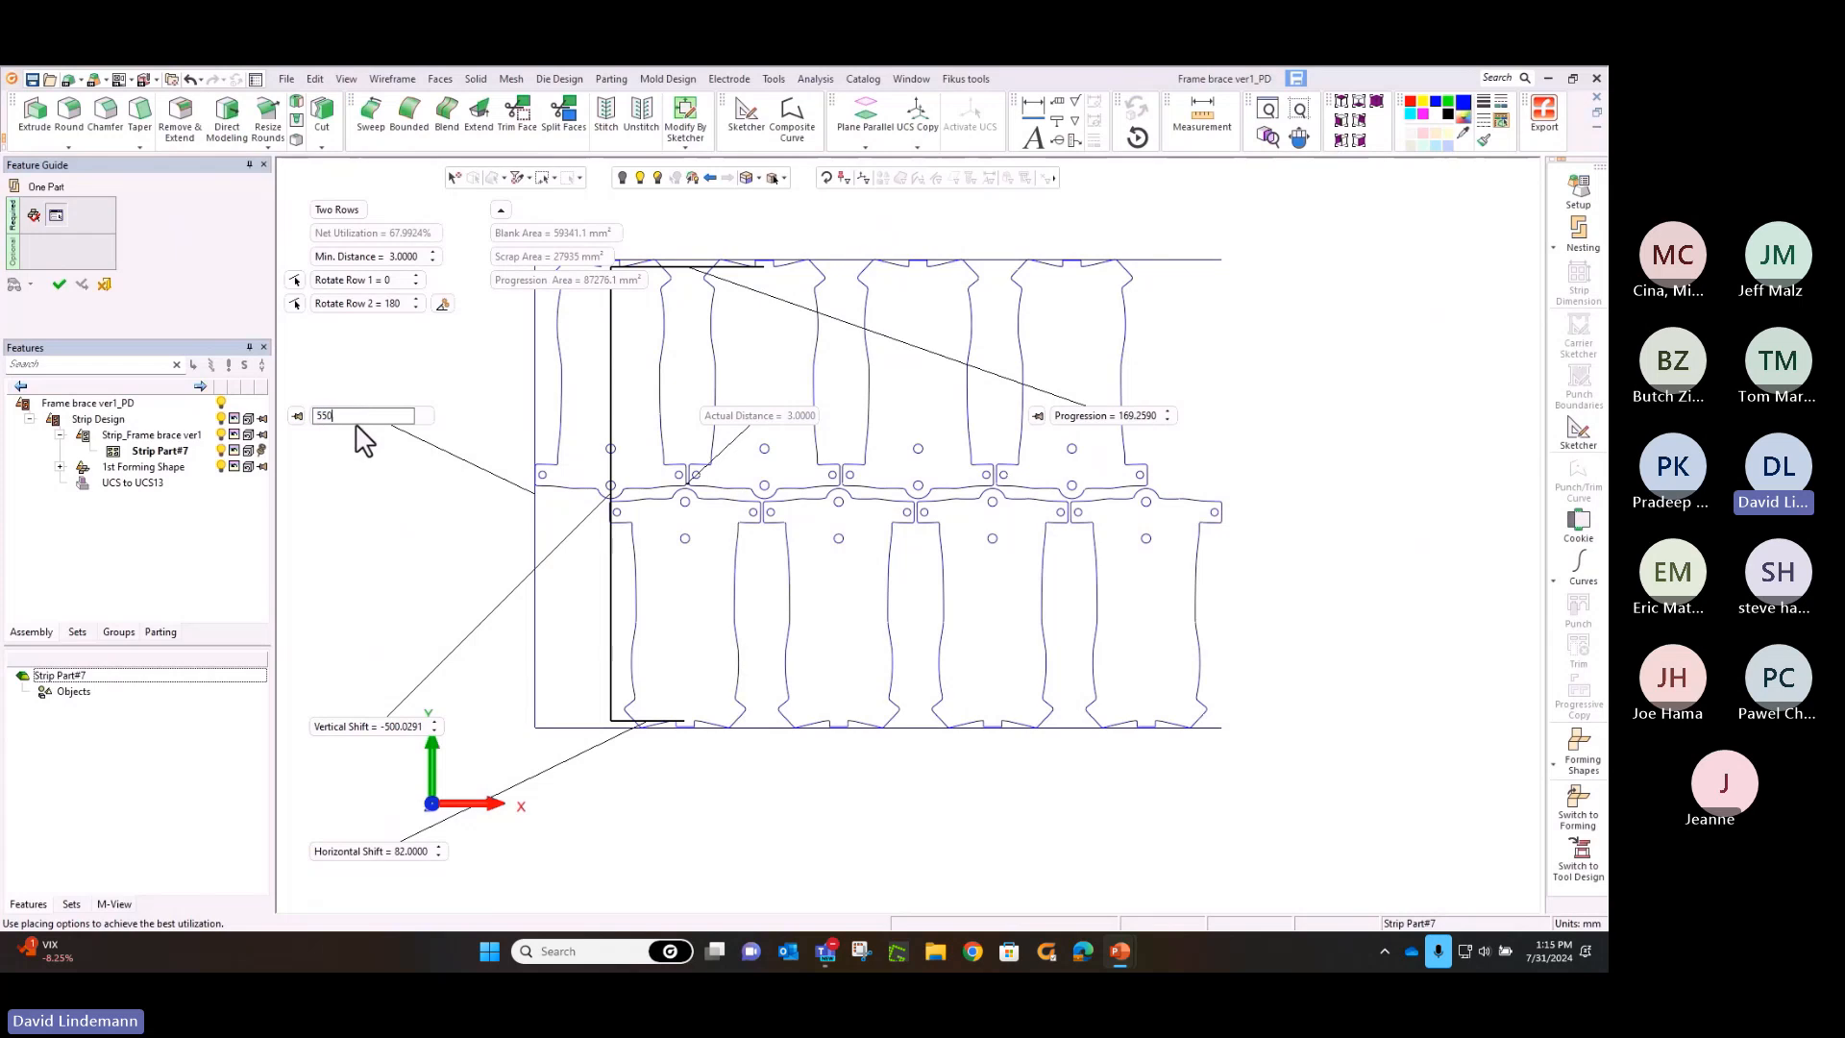
key("Return")
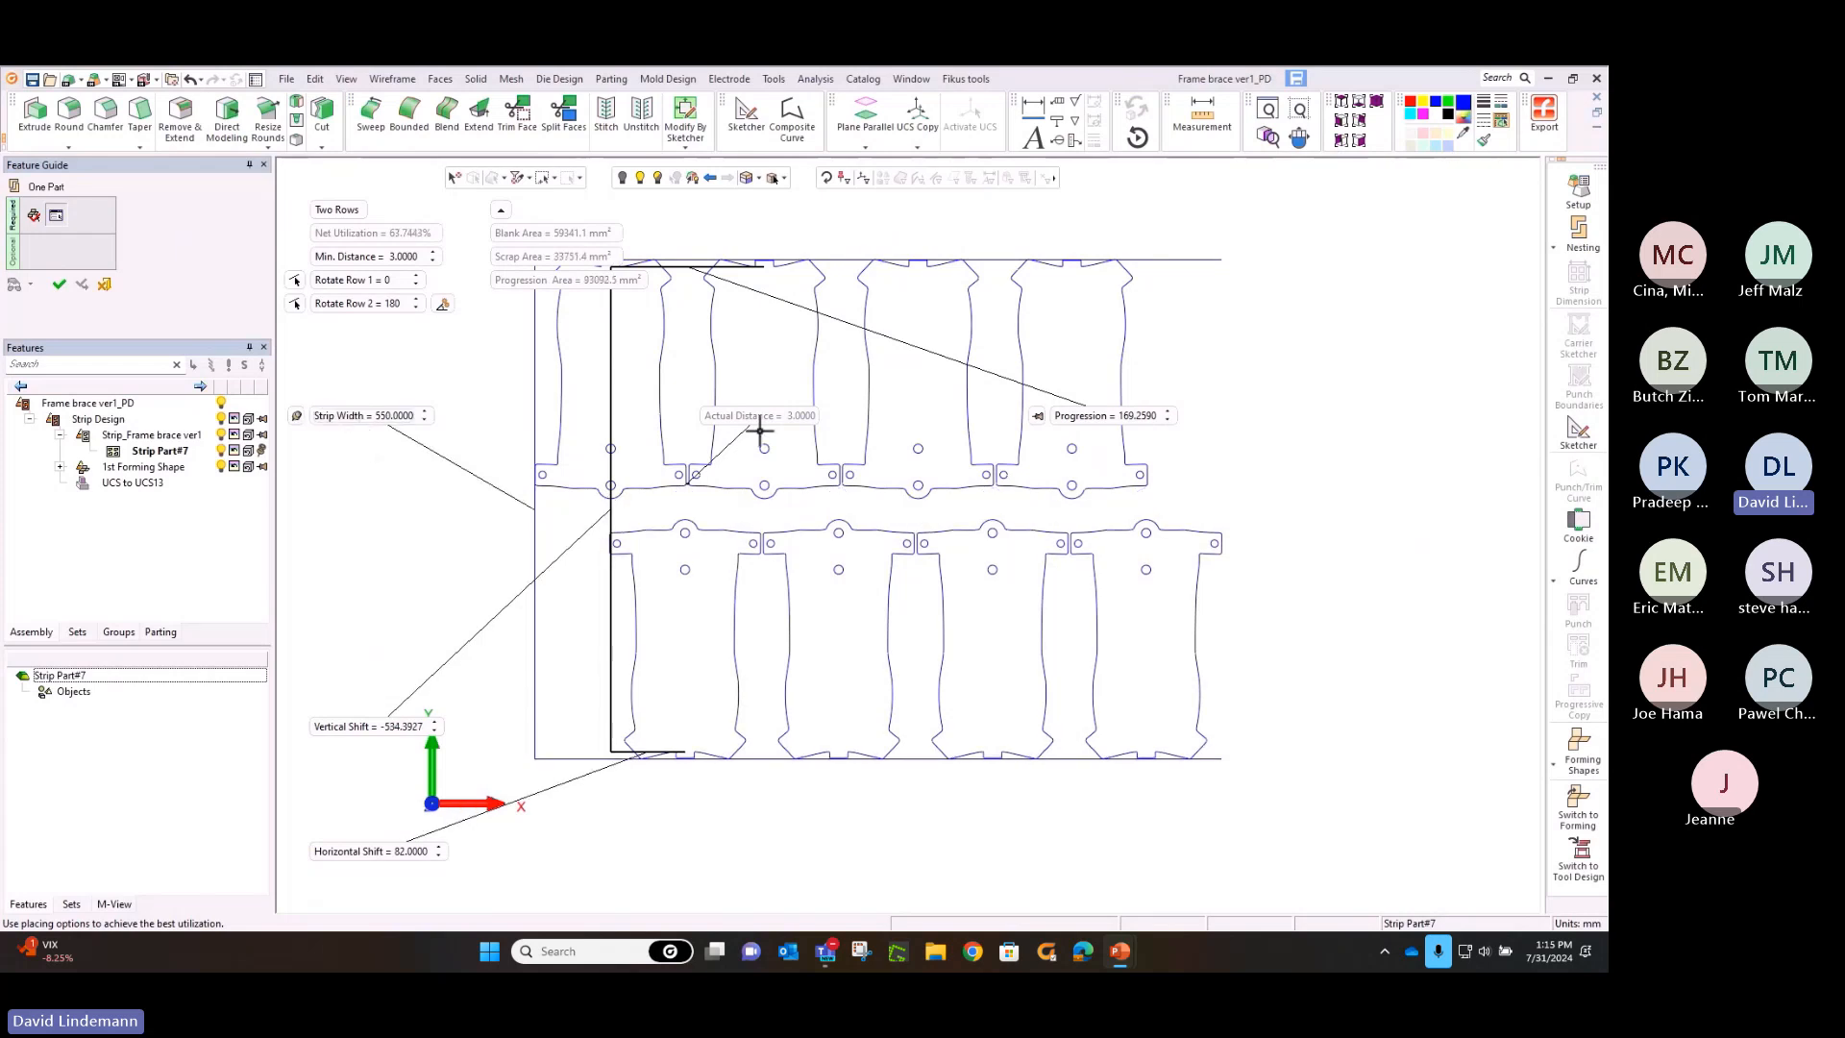
Set the minimum distance between blanks to 5 mm and switch the nesting back to One Row
left_click(414, 258)
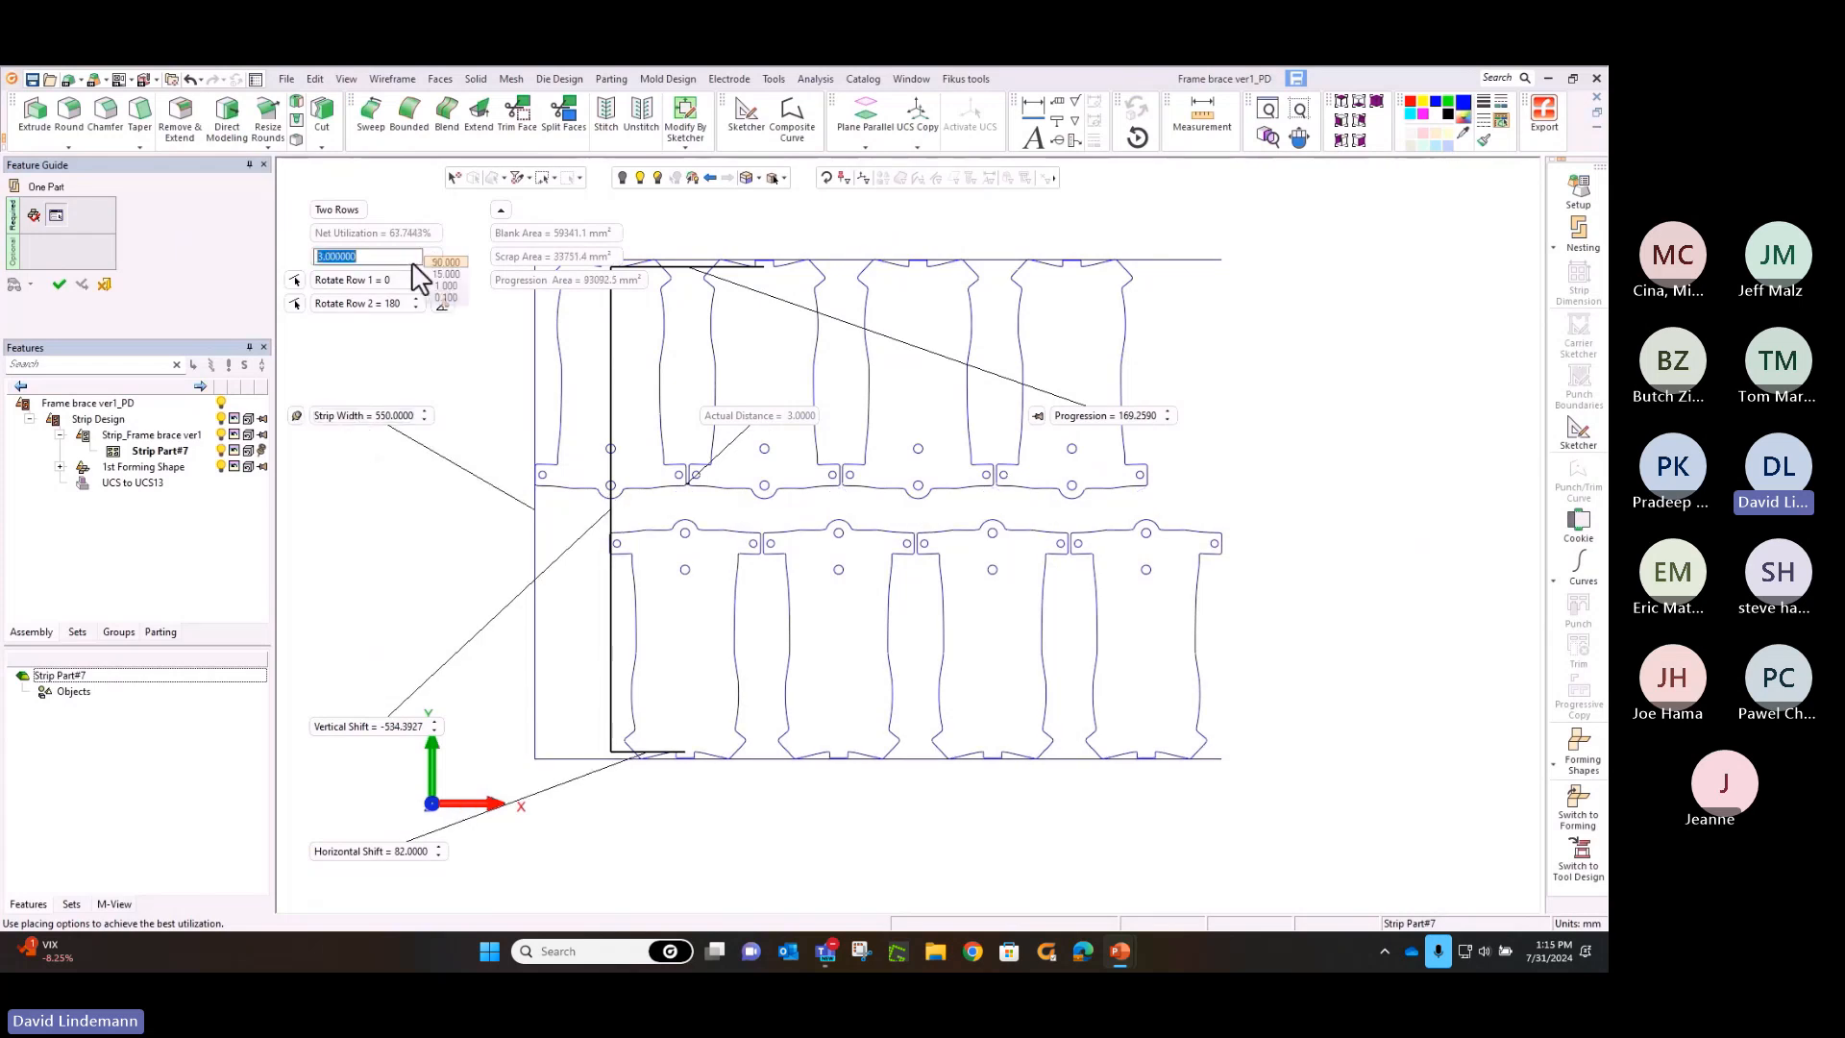
type("5")
key("Return")
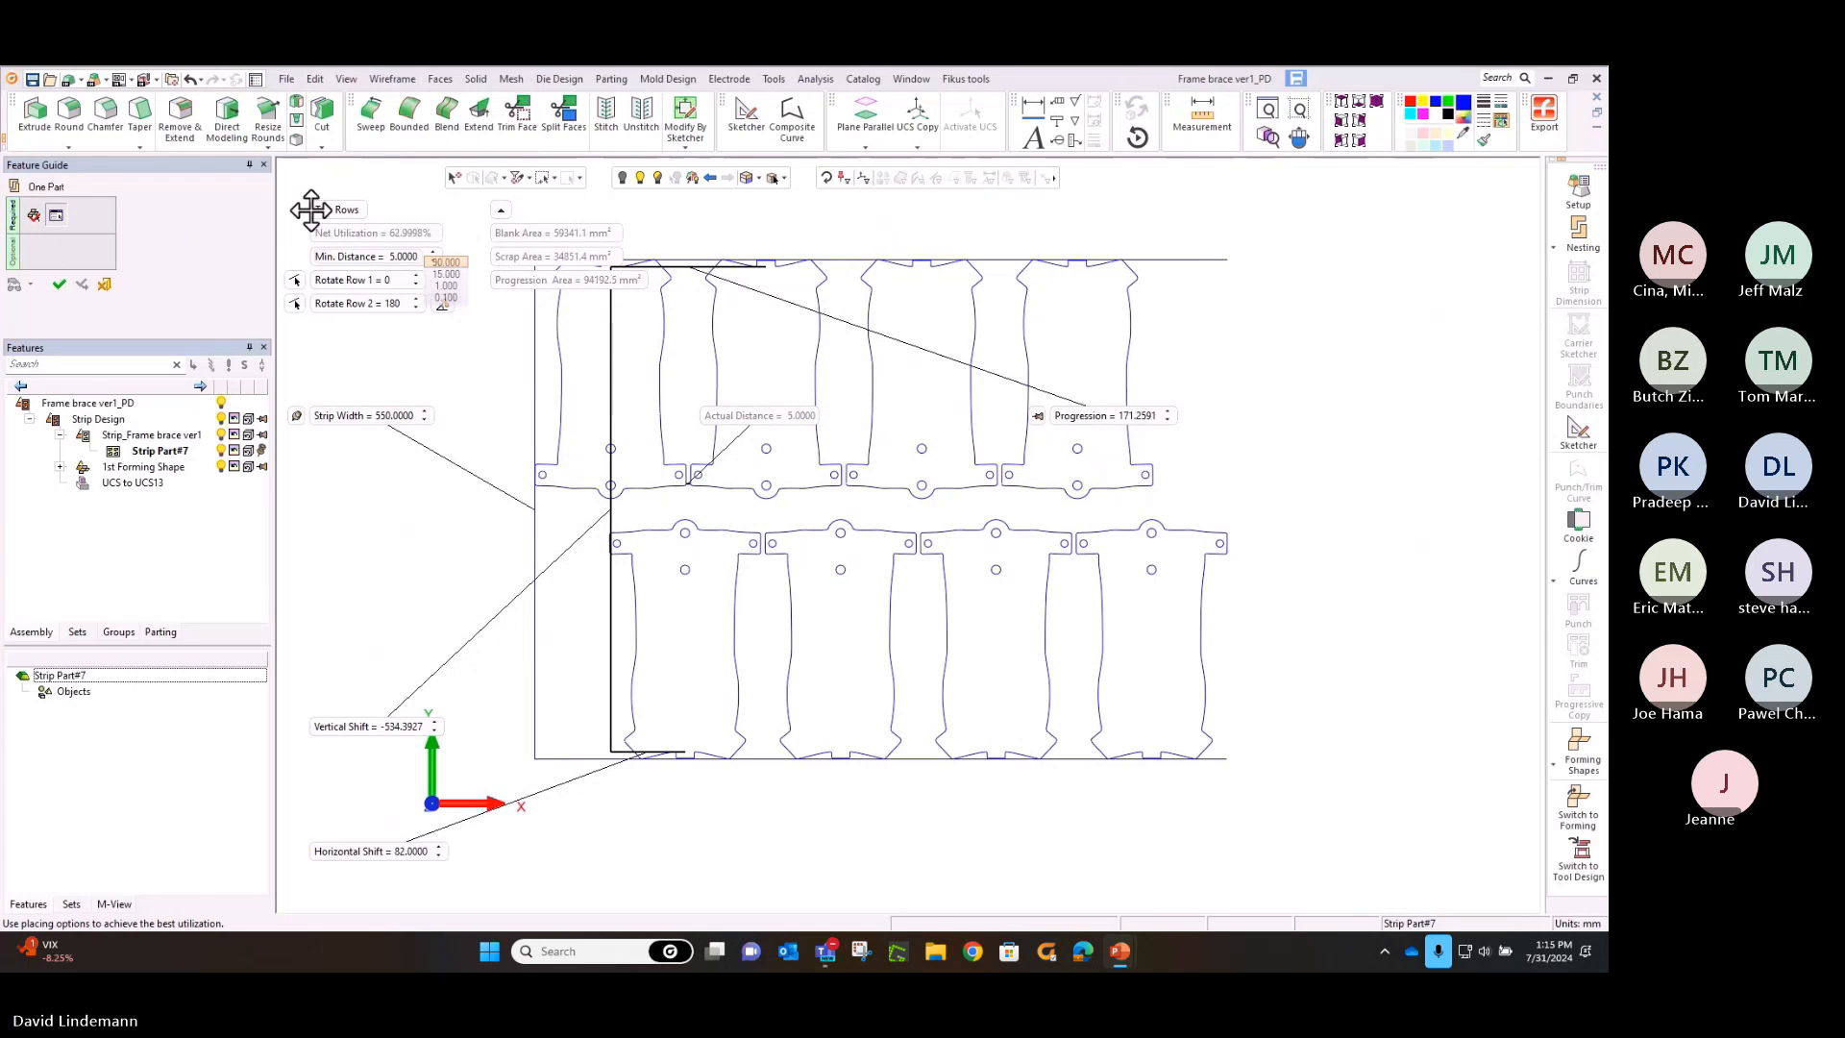
left_click(326, 209)
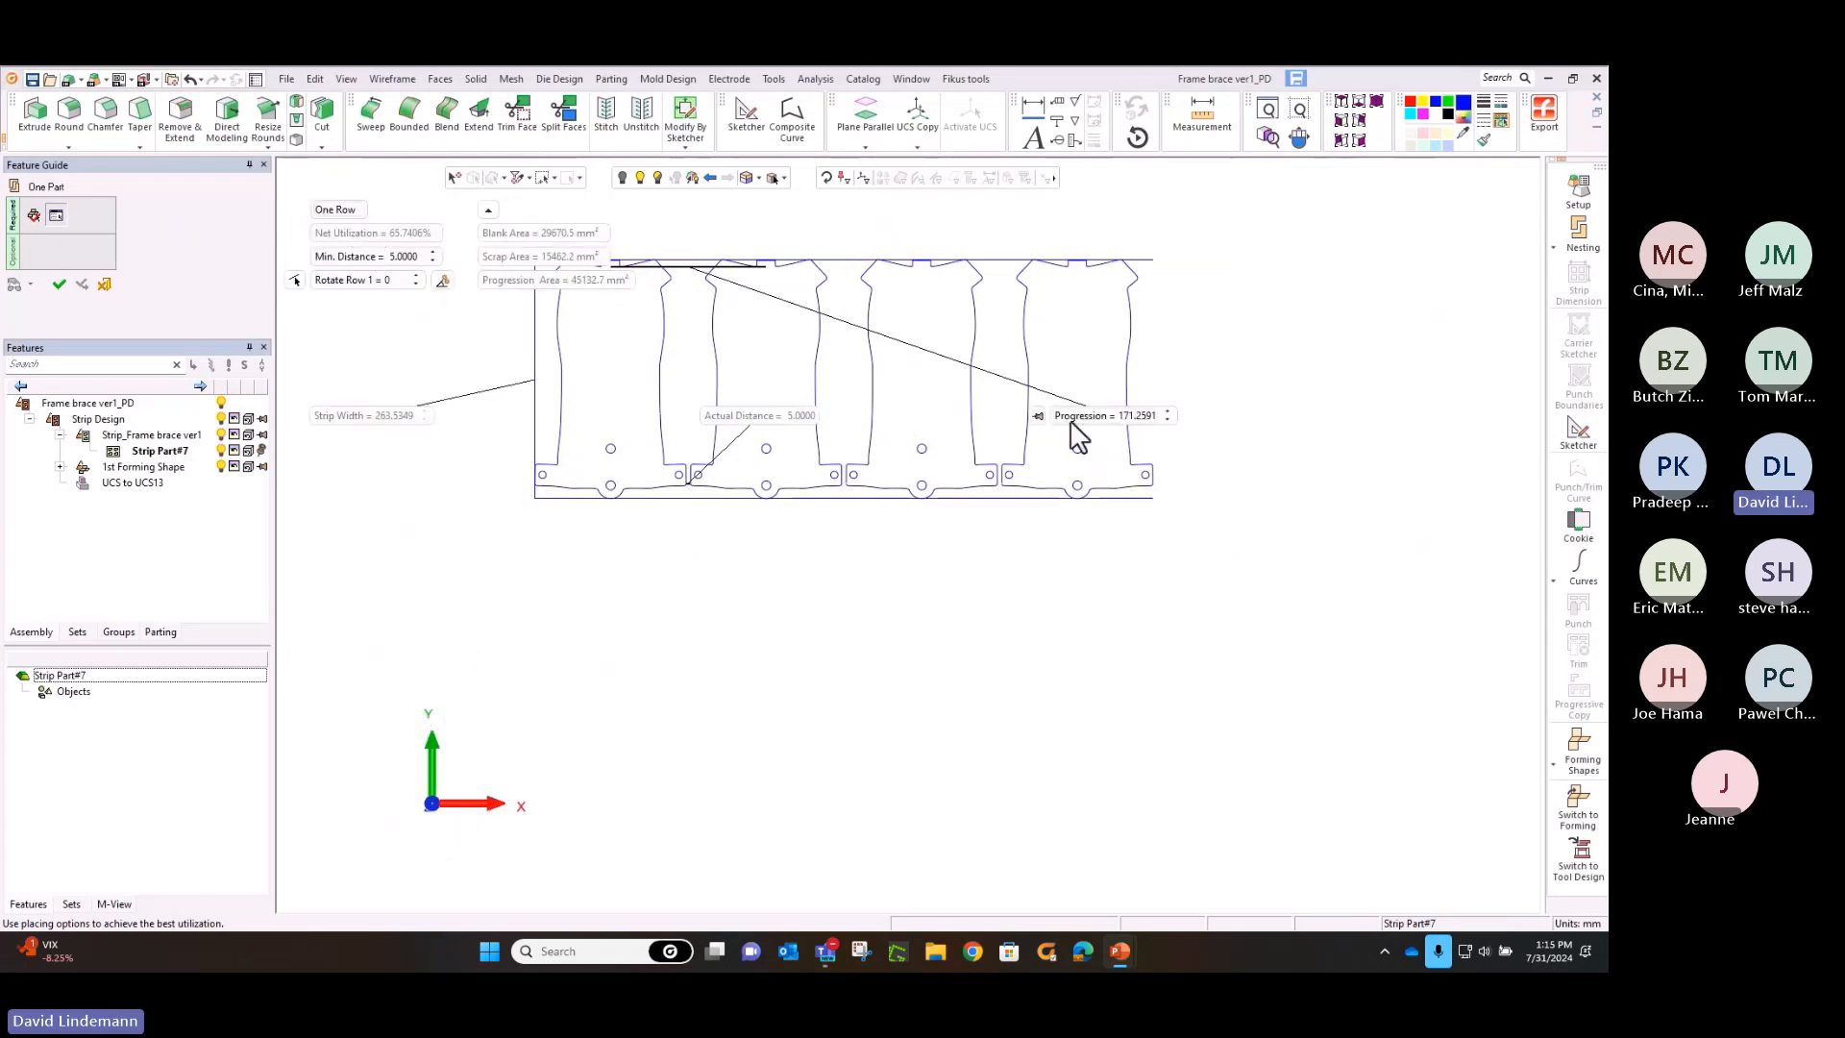
Set the nesting progression to 173.7 mm and apply the one-row nesting
left_click(1073, 422)
type("173.7")
key("Return")
middle_click_drag(909, 441, 957, 581)
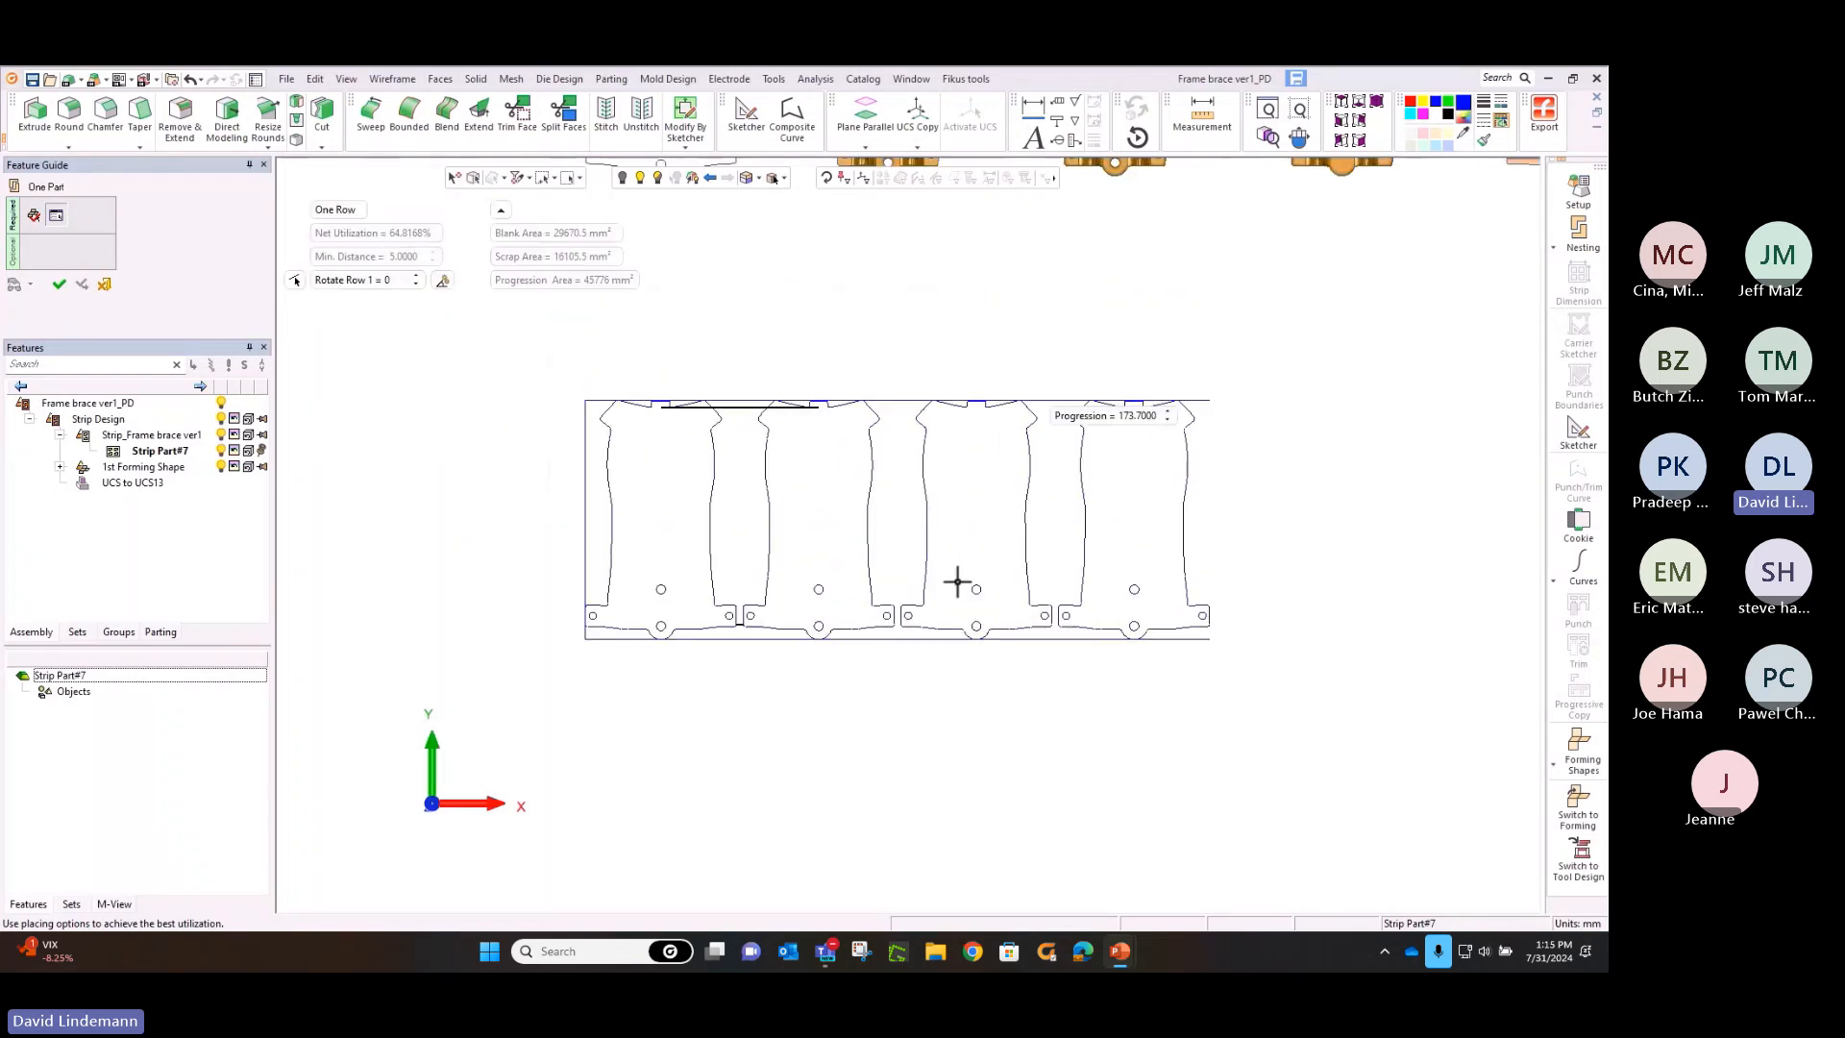
right_click_drag(956, 523, 966, 388, "ctrl")
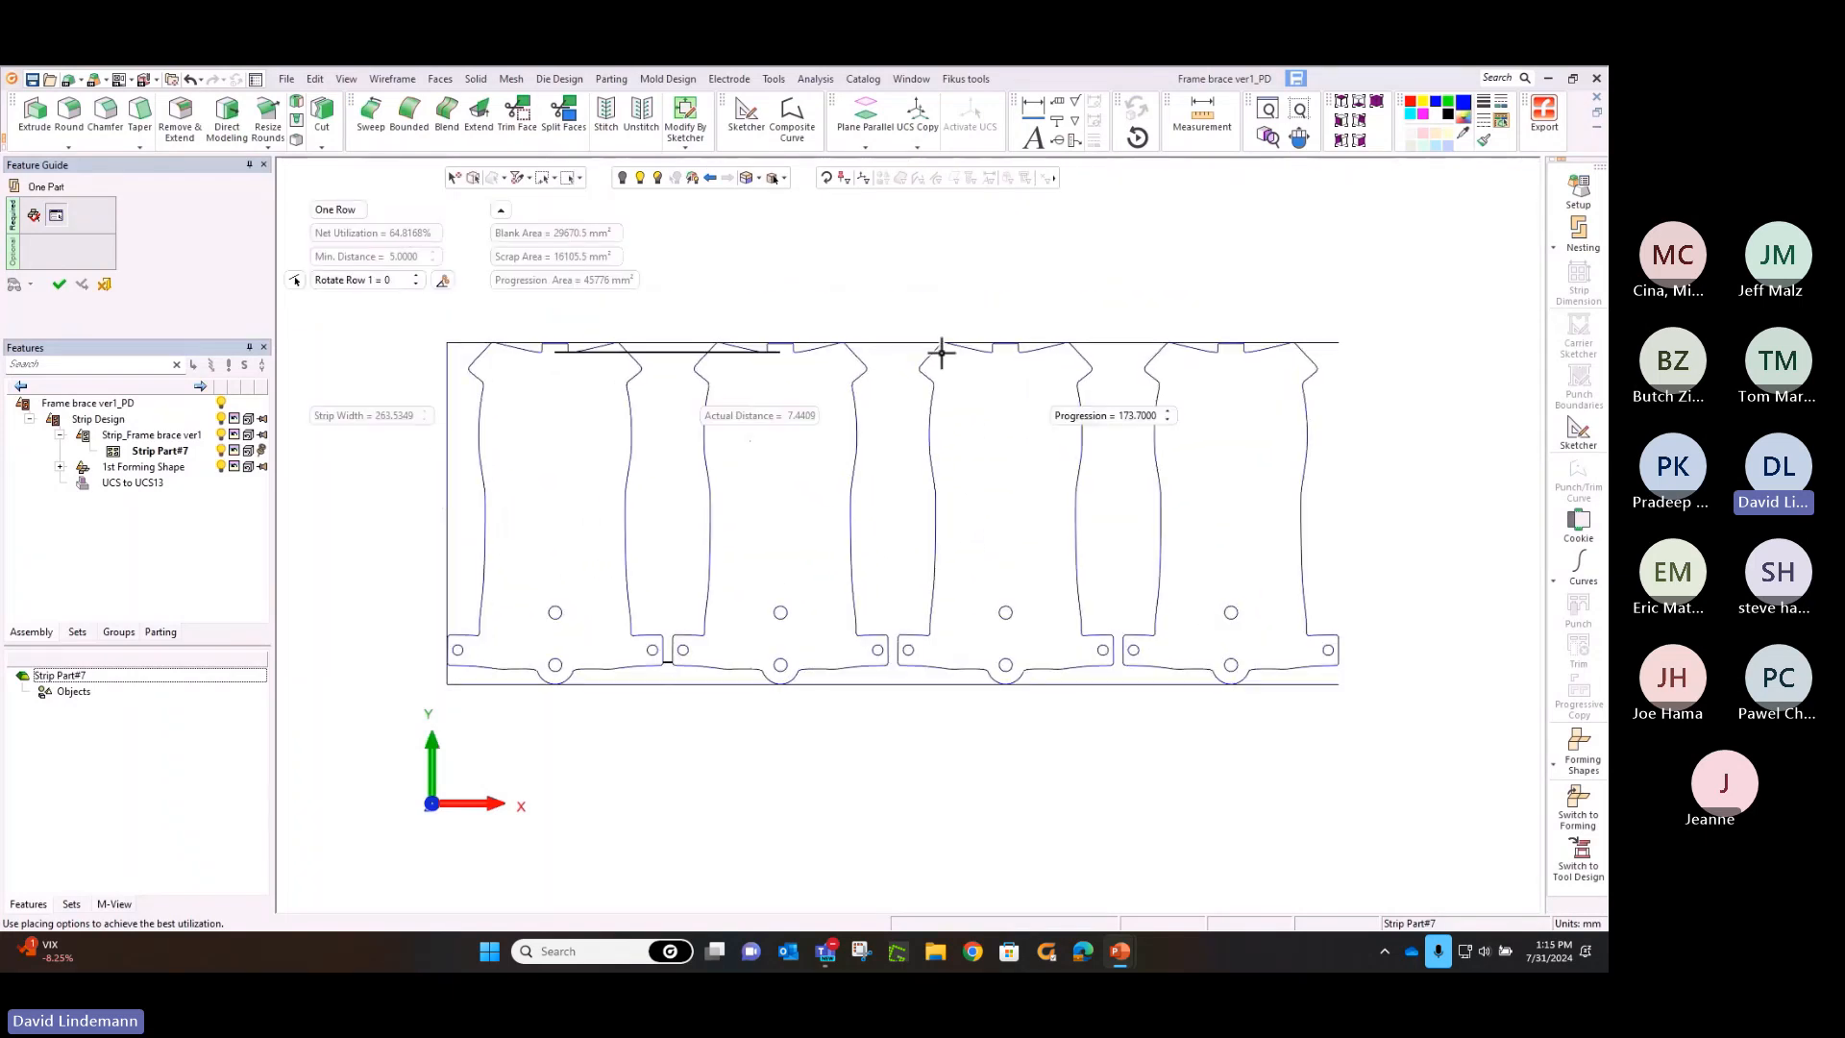
right_click(928, 279)
left_click(926, 278)
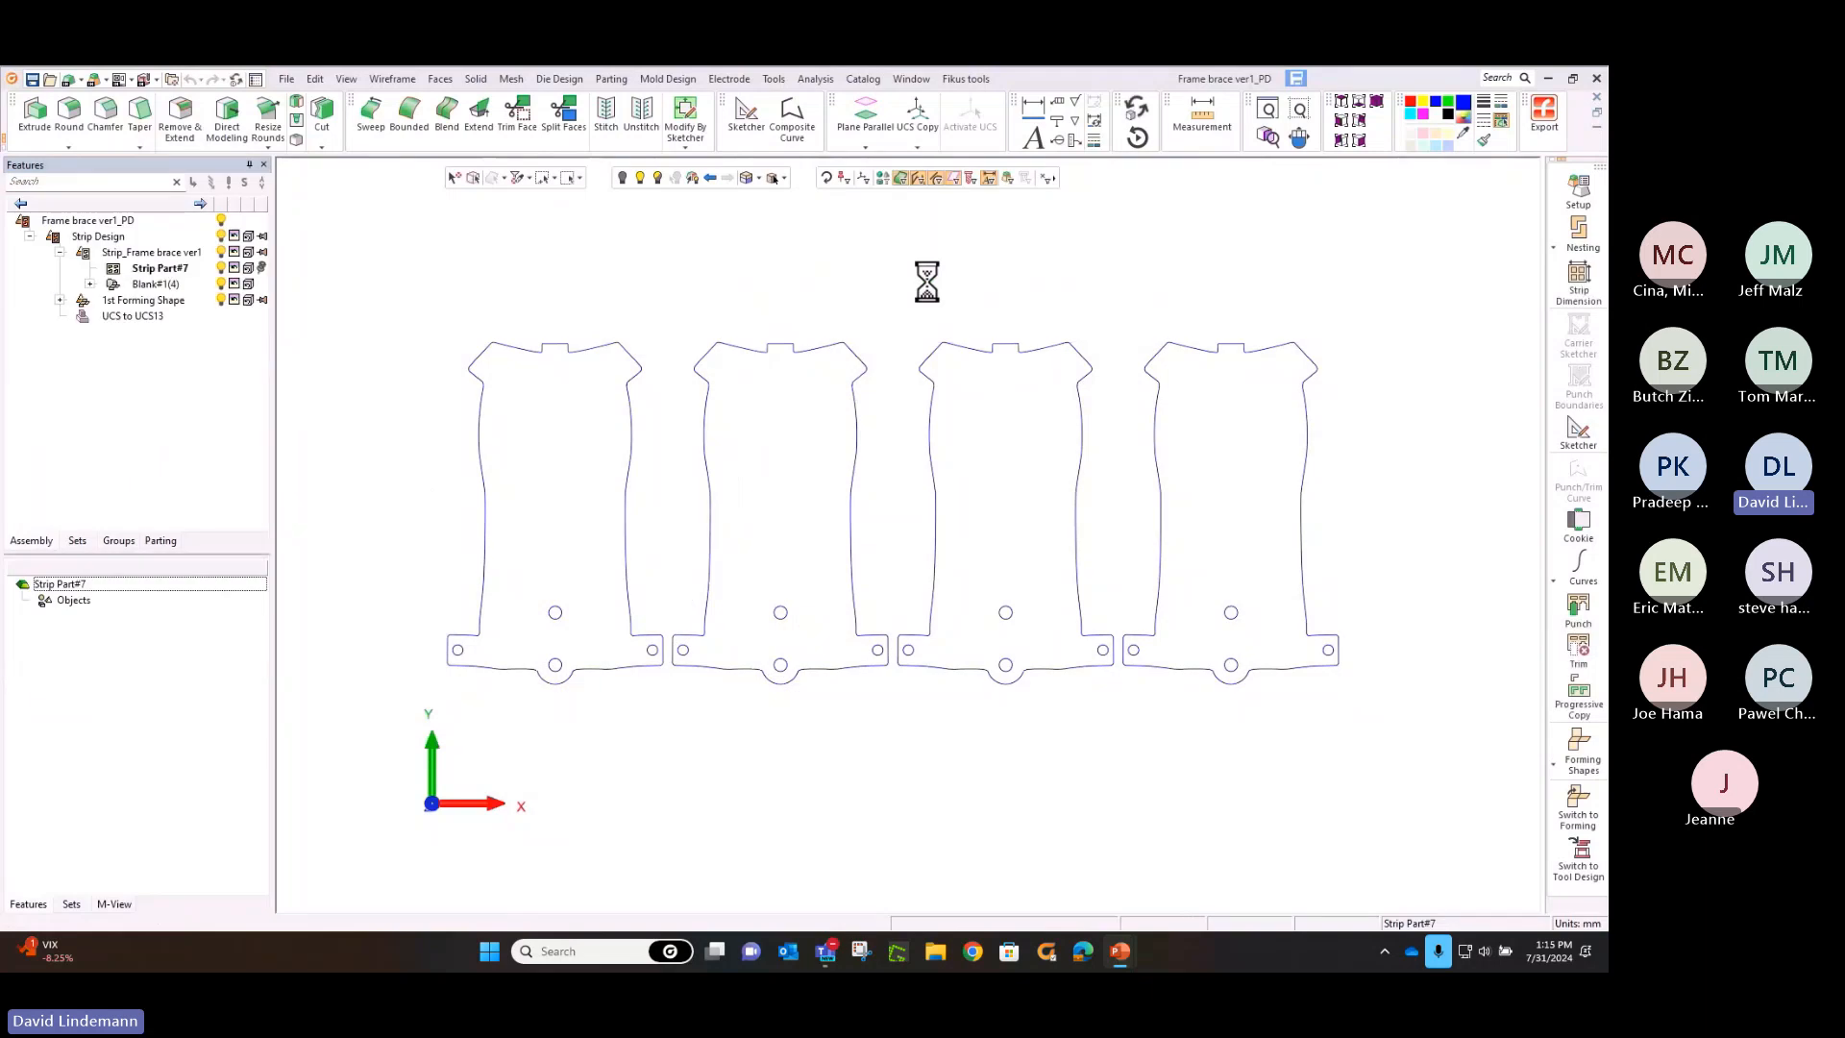
Start Strip Dimension with 11 progressions and trim the forming stations from station 6
left_click(1579, 285)
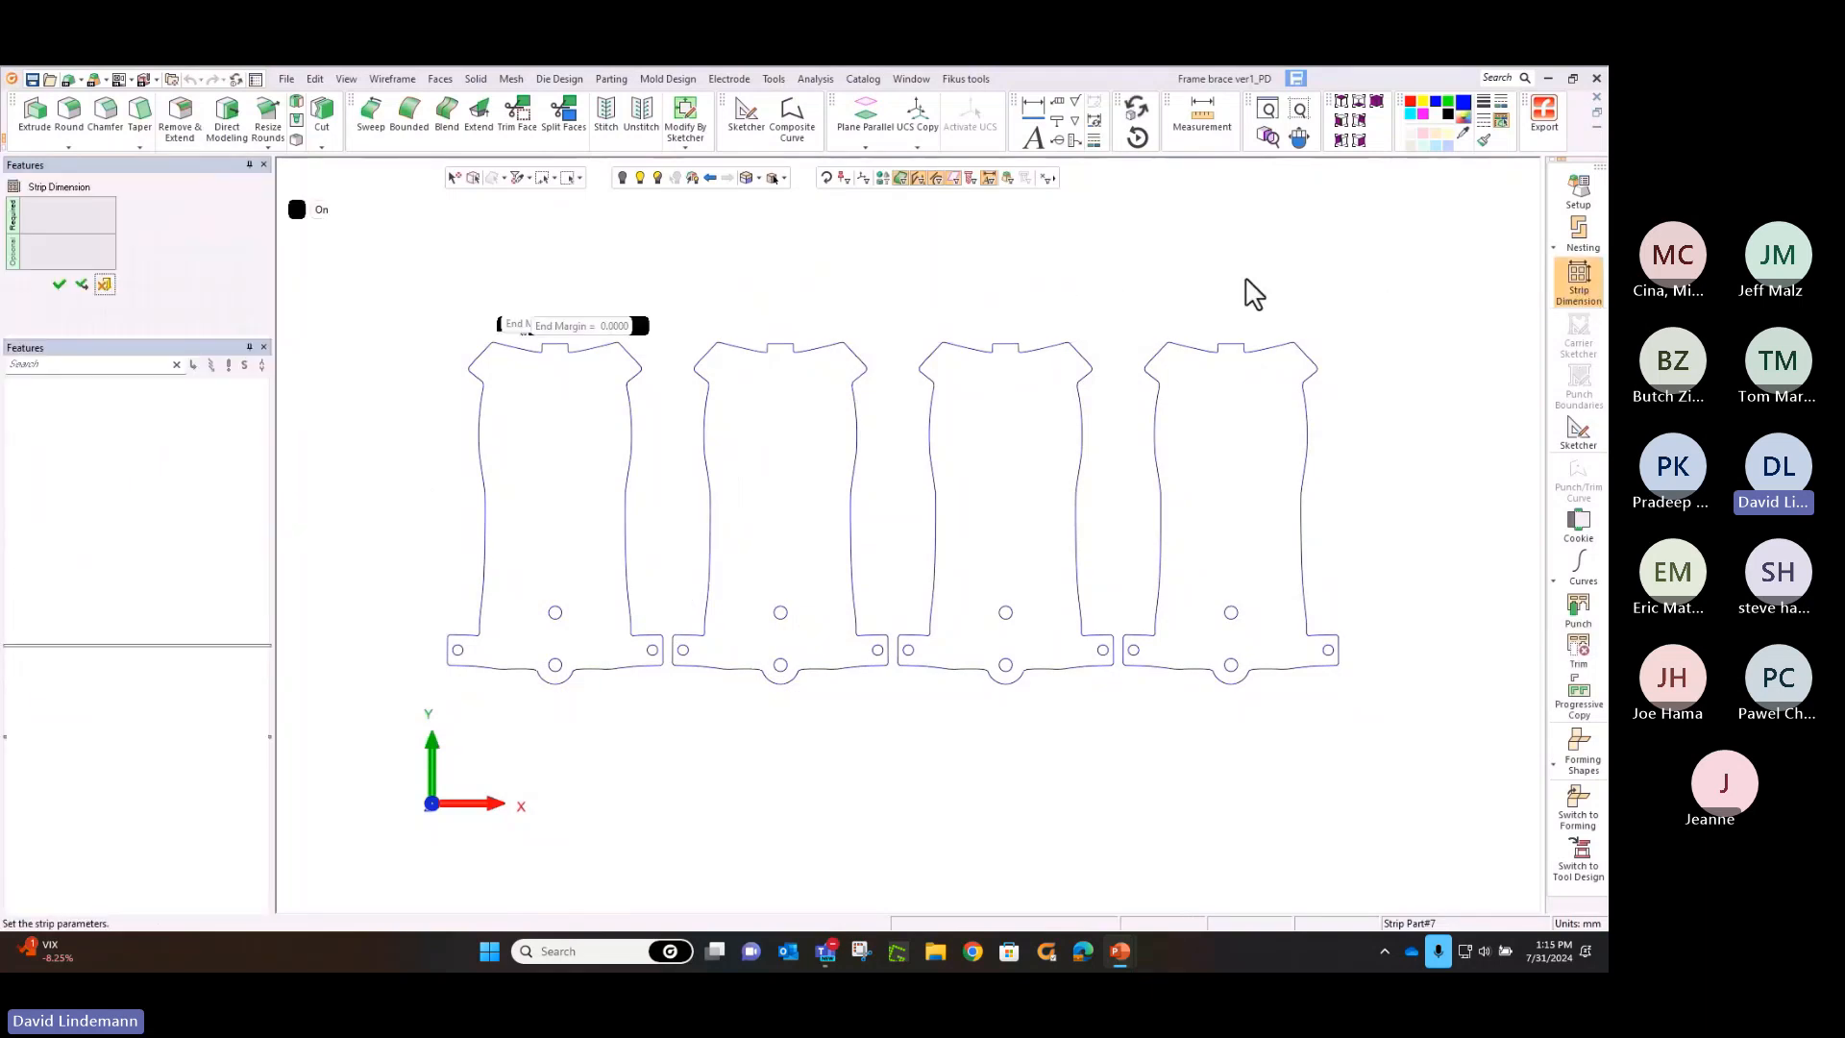
right_click_drag(1045, 252, 1067, 572, "ctrl")
middle_click_drag(991, 507, 815, 457)
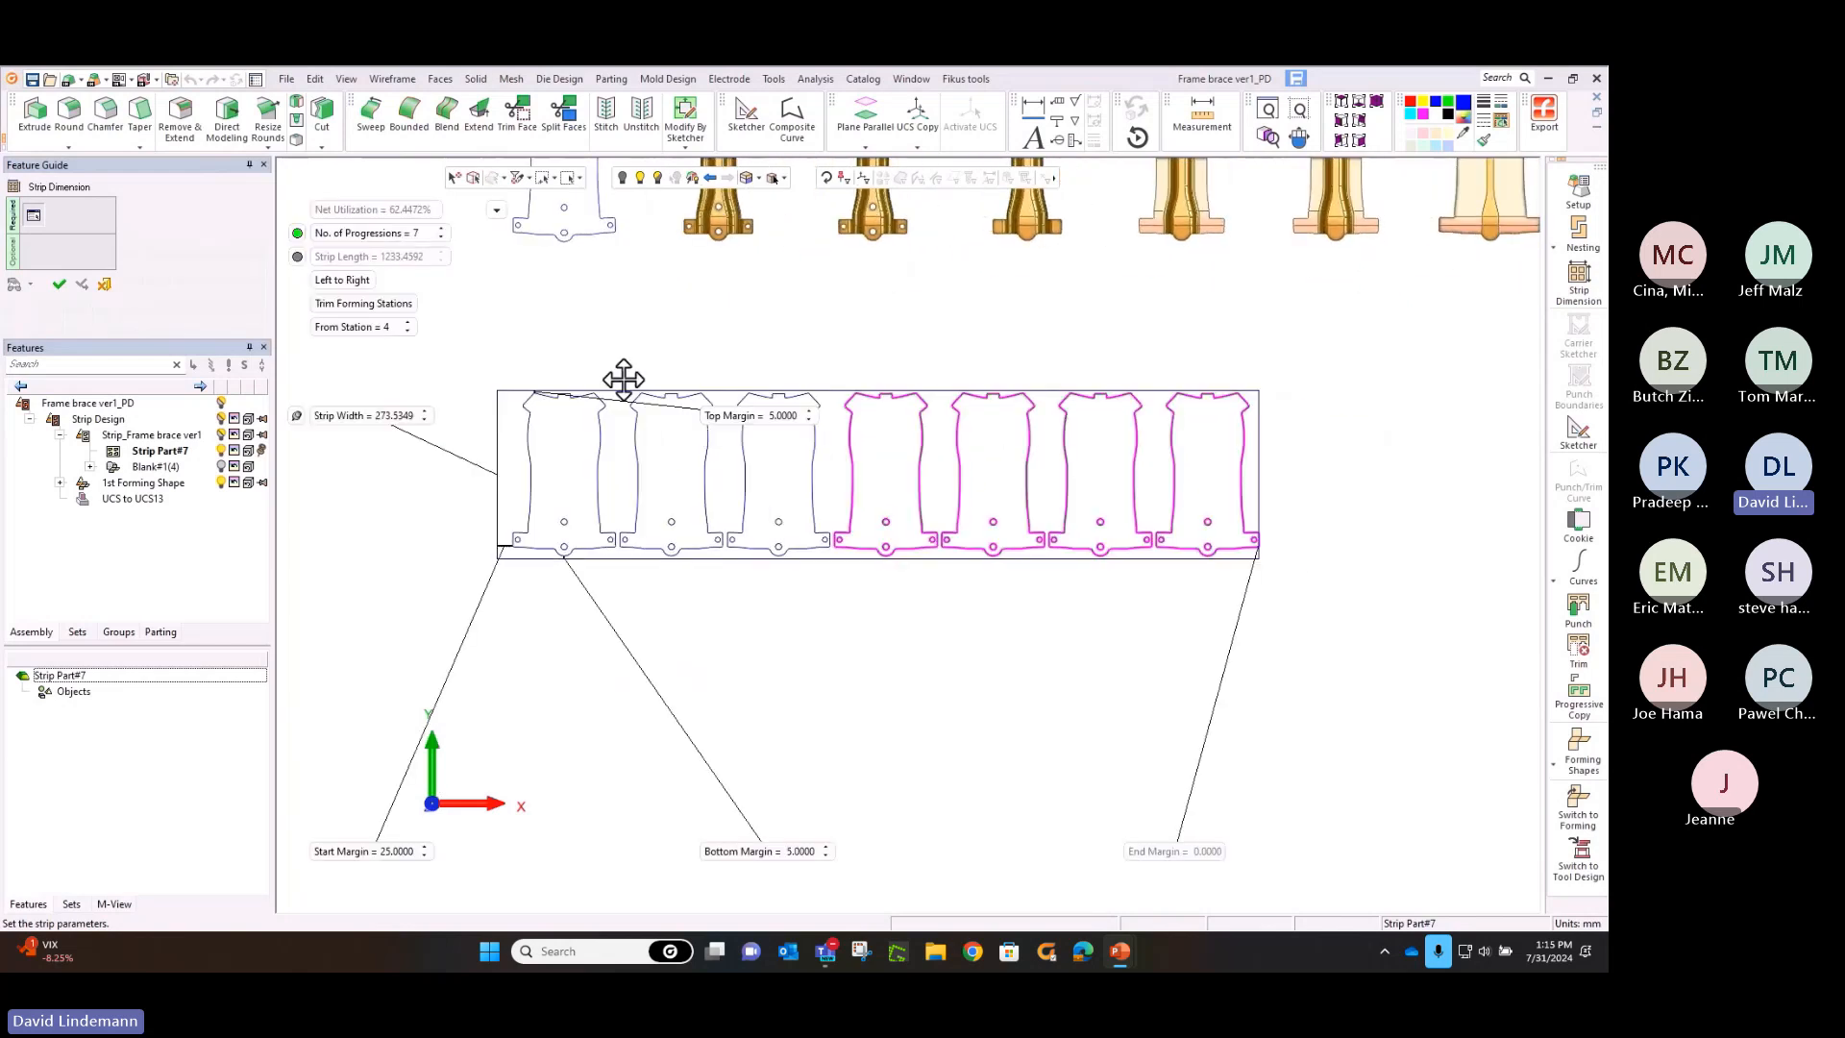
left_click(442, 229)
left_click(441, 229)
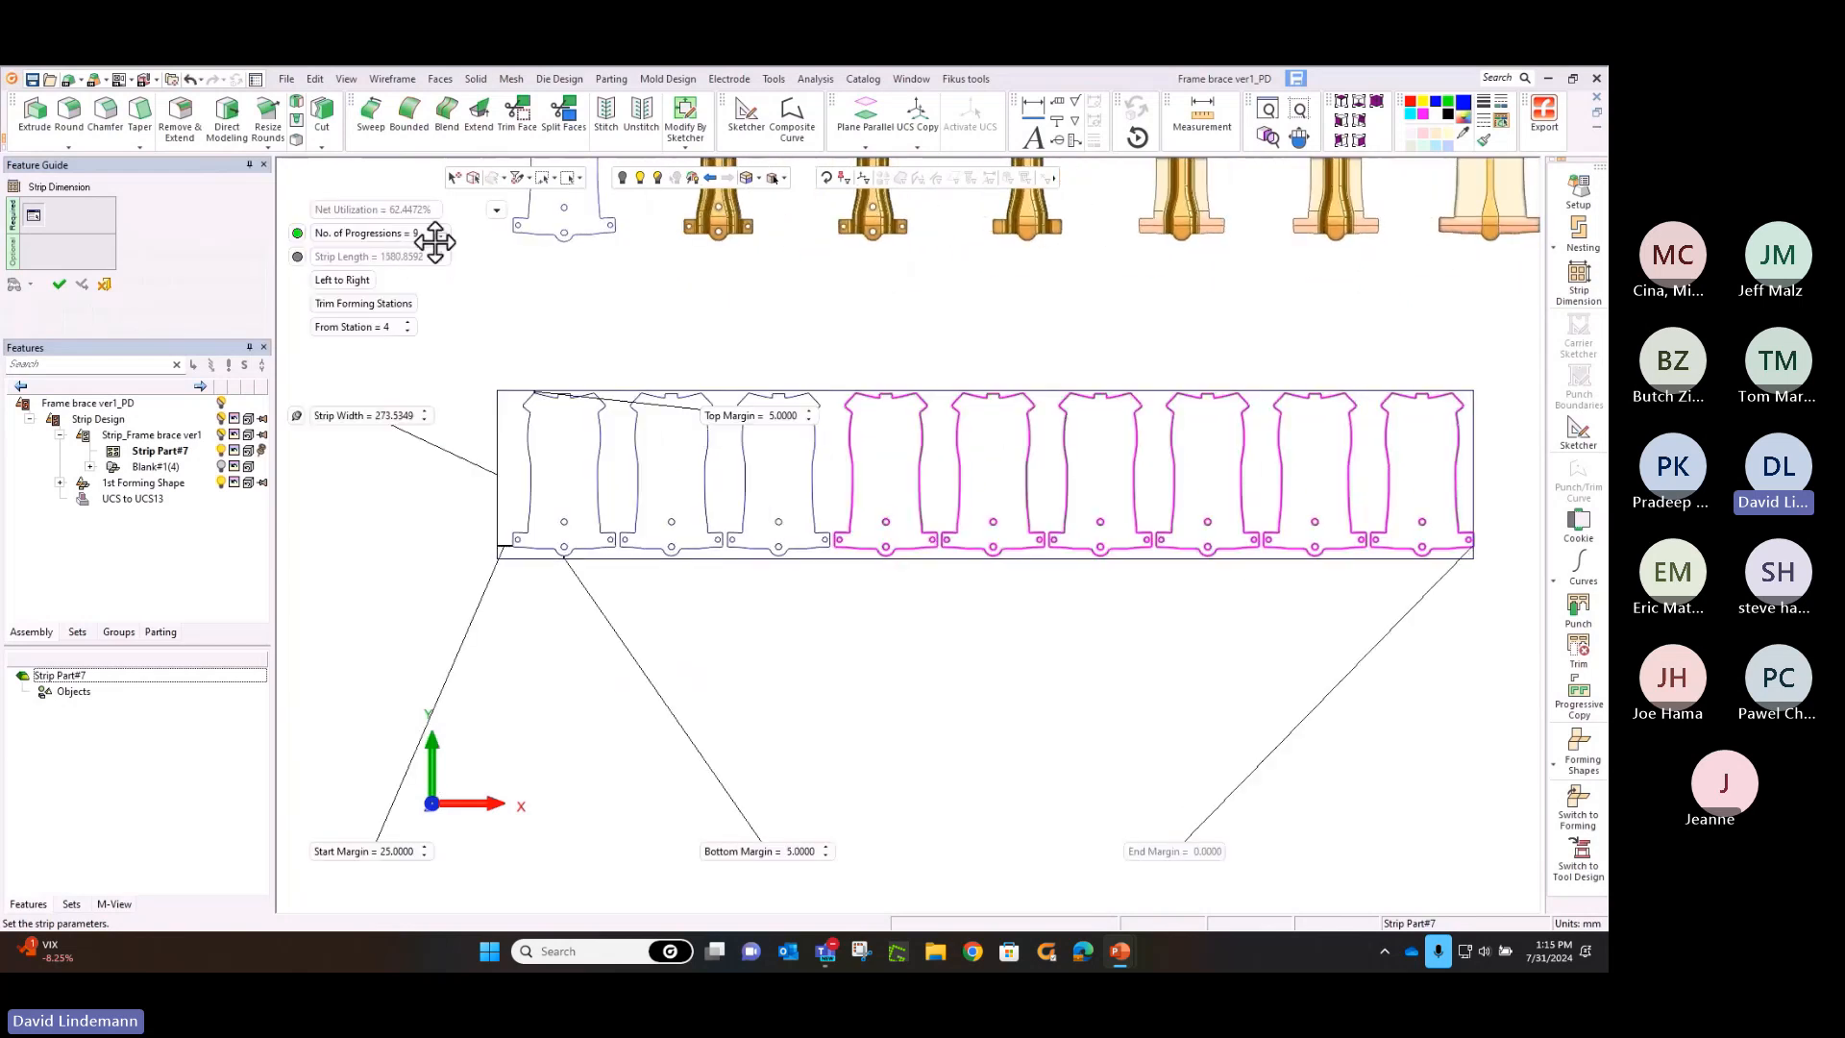
left_click(409, 323)
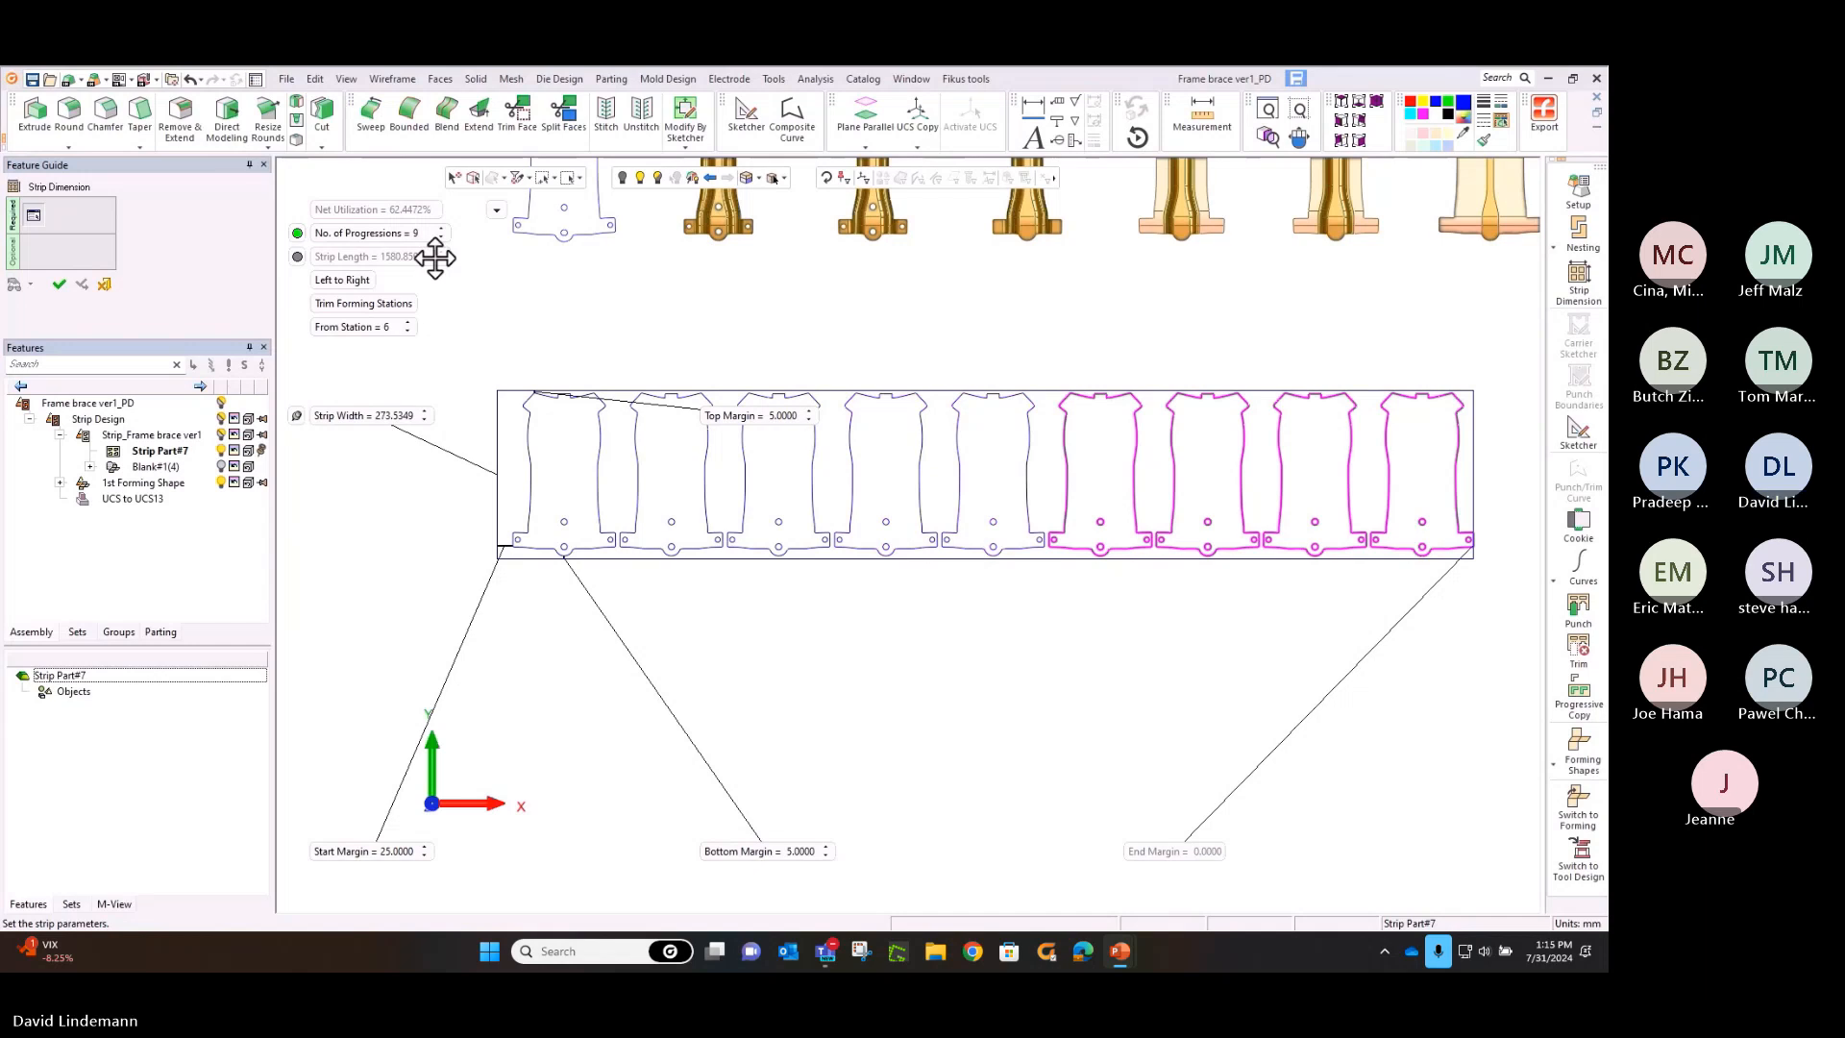
left_click(441, 229)
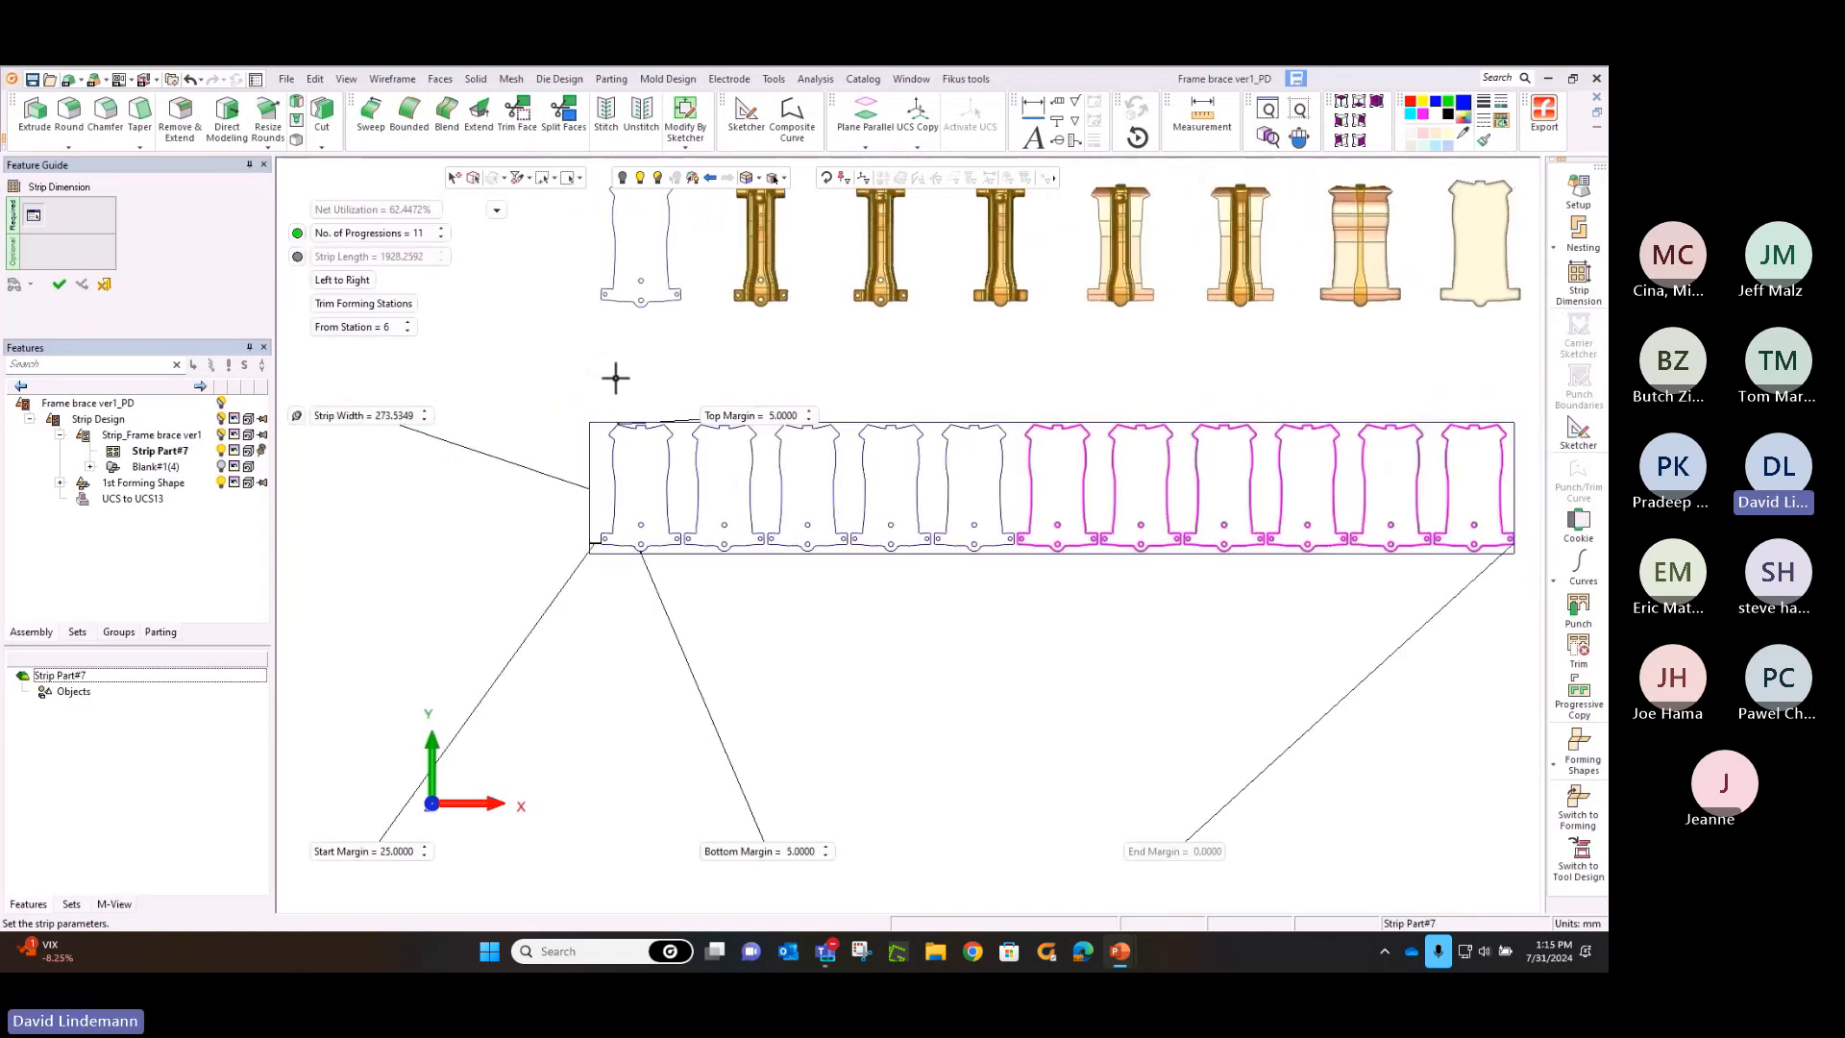
Unlock the strip width, set the top margin to 75 mm and the bottom margin to 20 mm, and create the strip
middle_click_drag(610, 367, 564, 316, "ctrl")
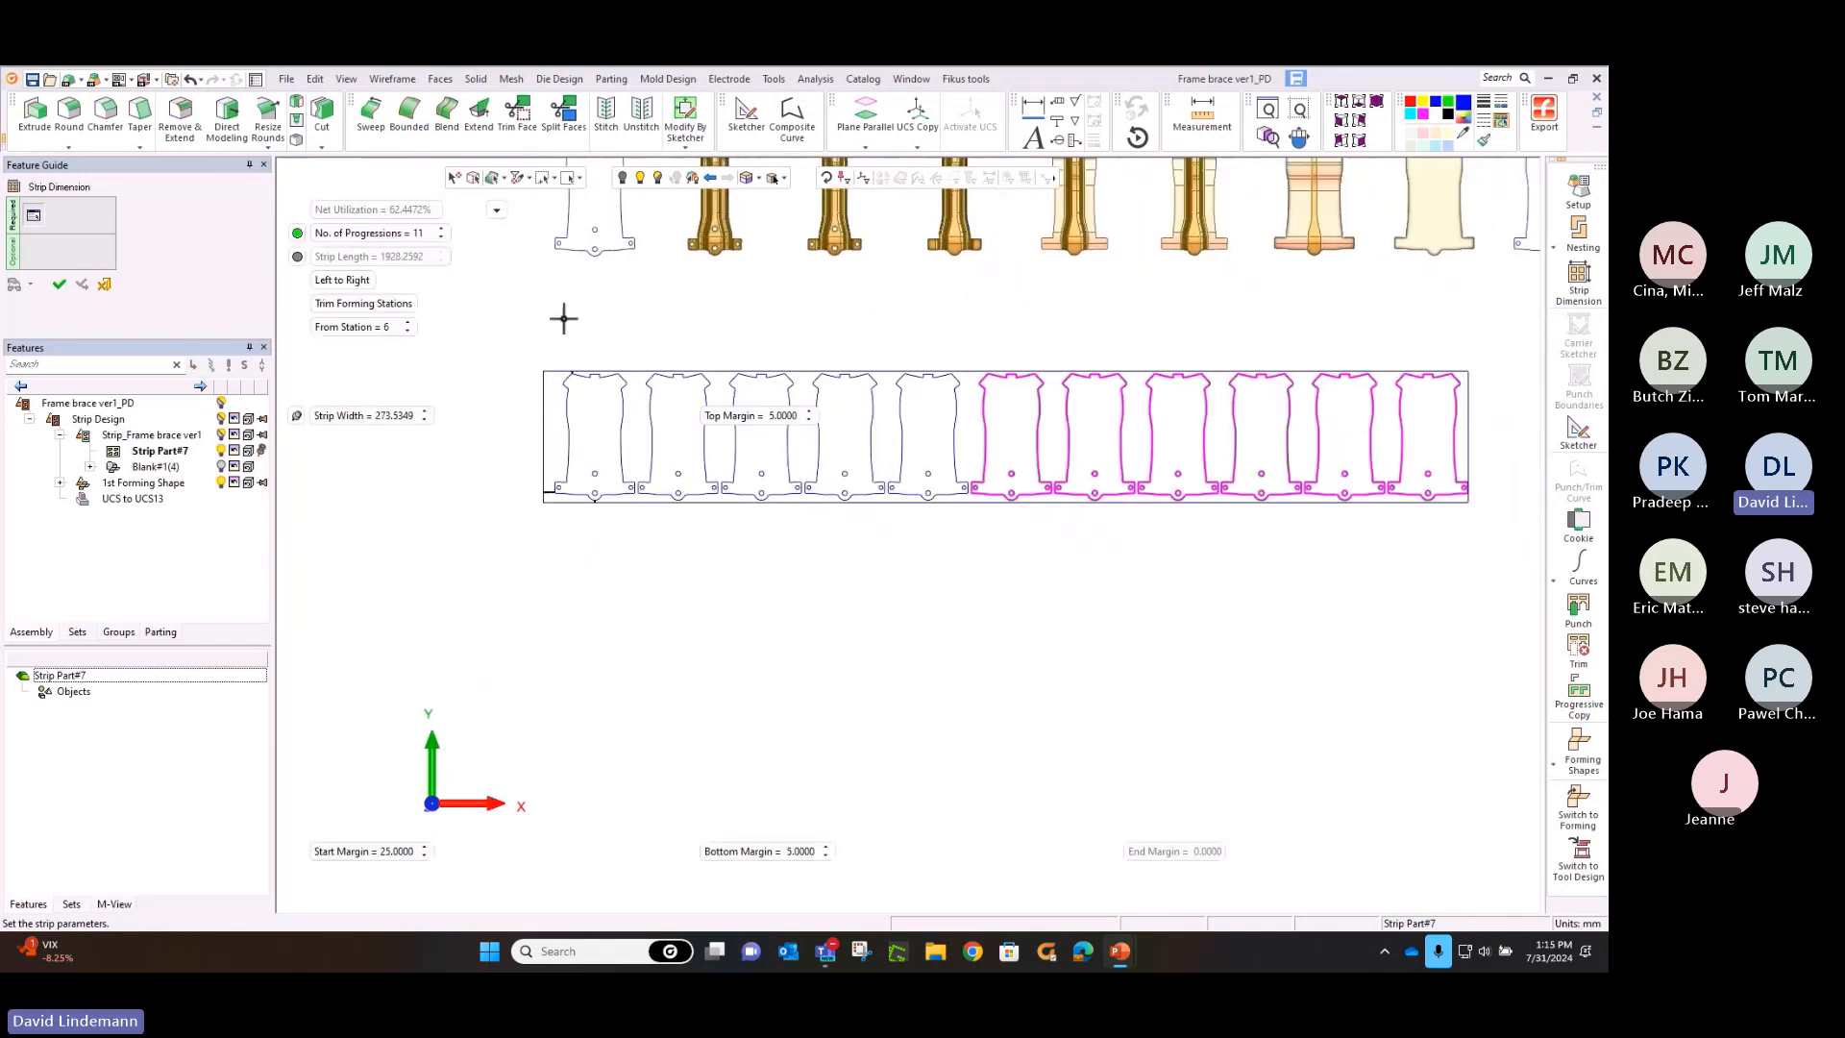
left_click(317, 419)
left_click(299, 420)
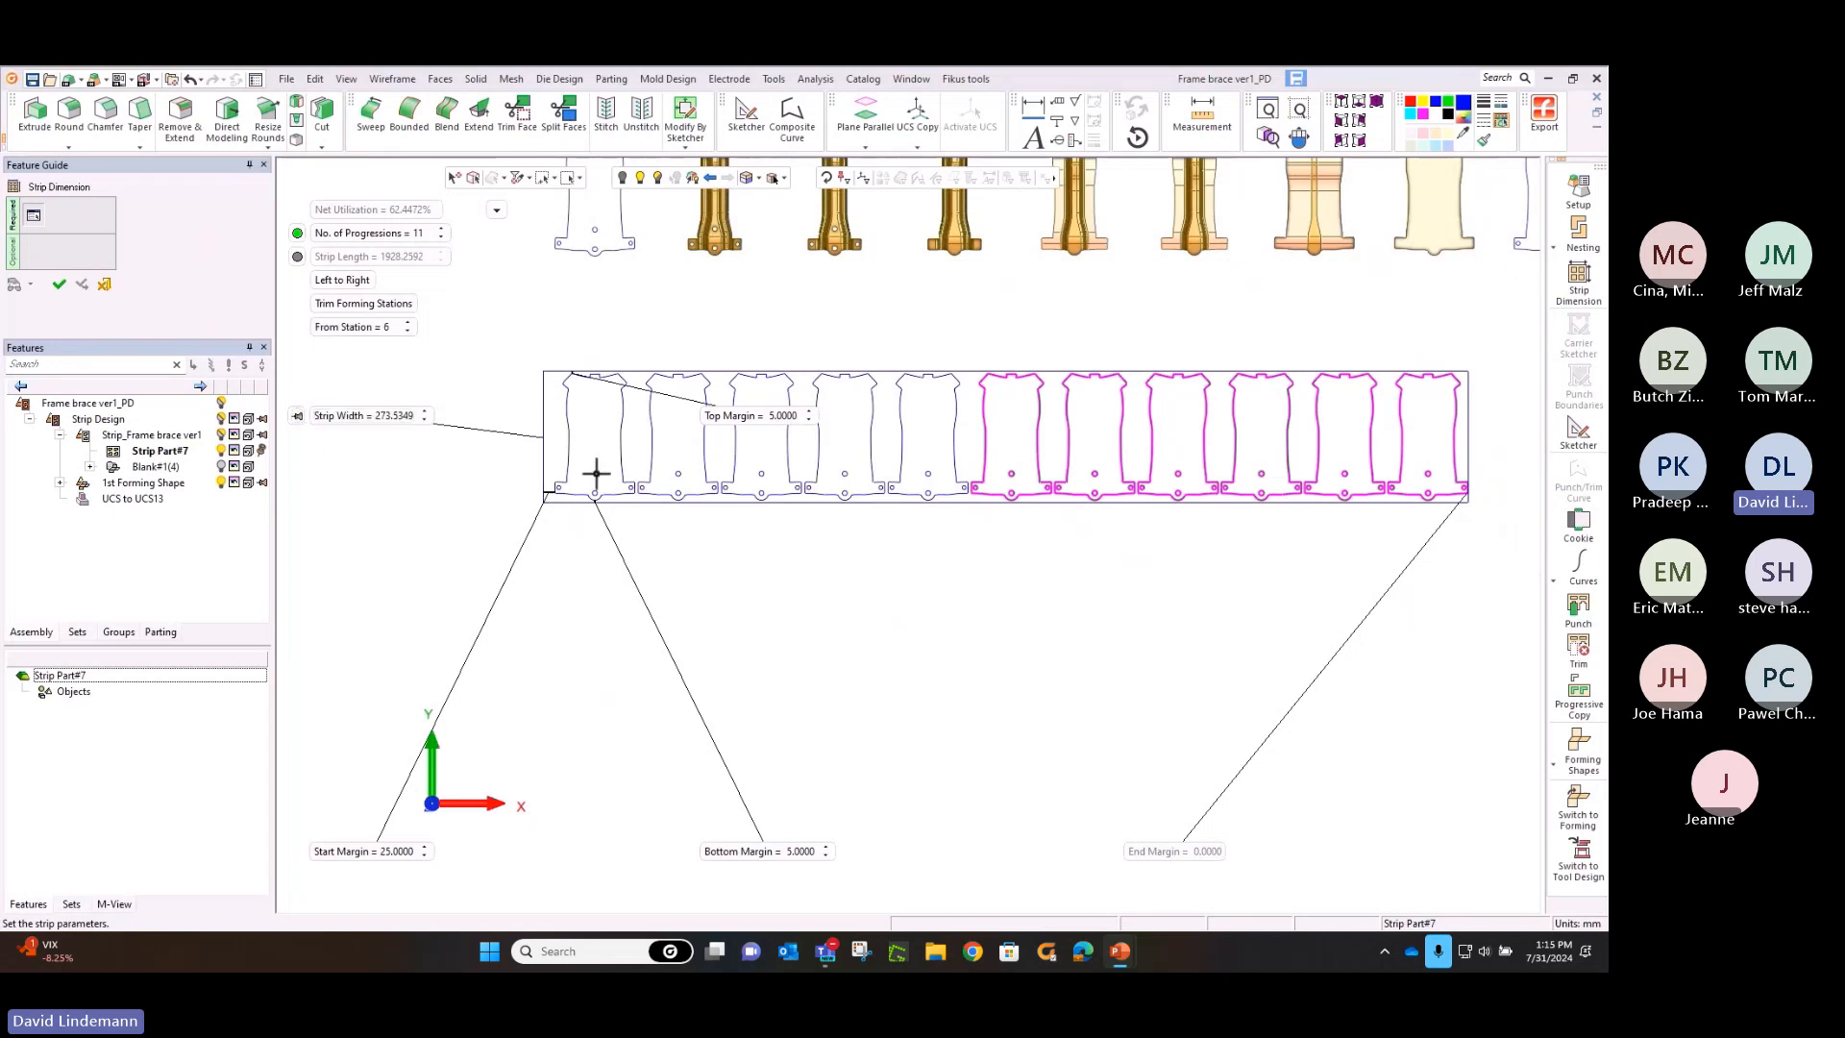
left_click(744, 420)
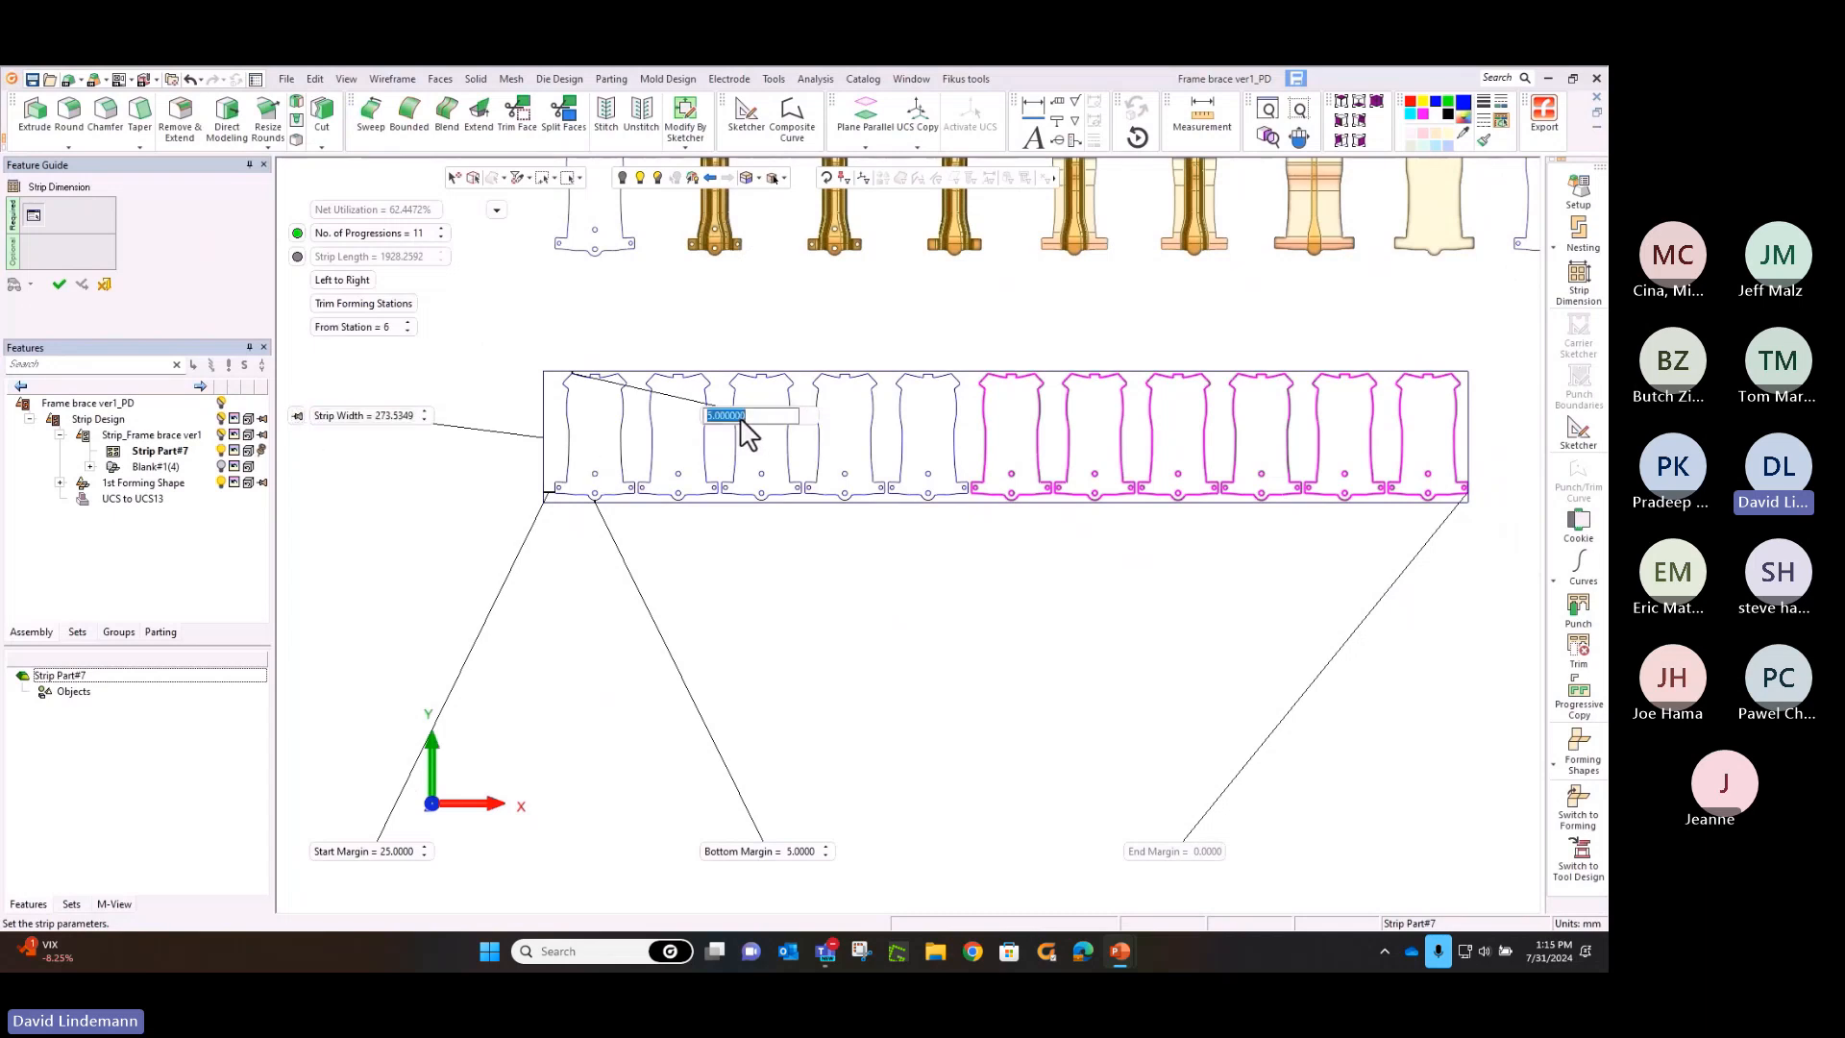
type("75")
key("Return")
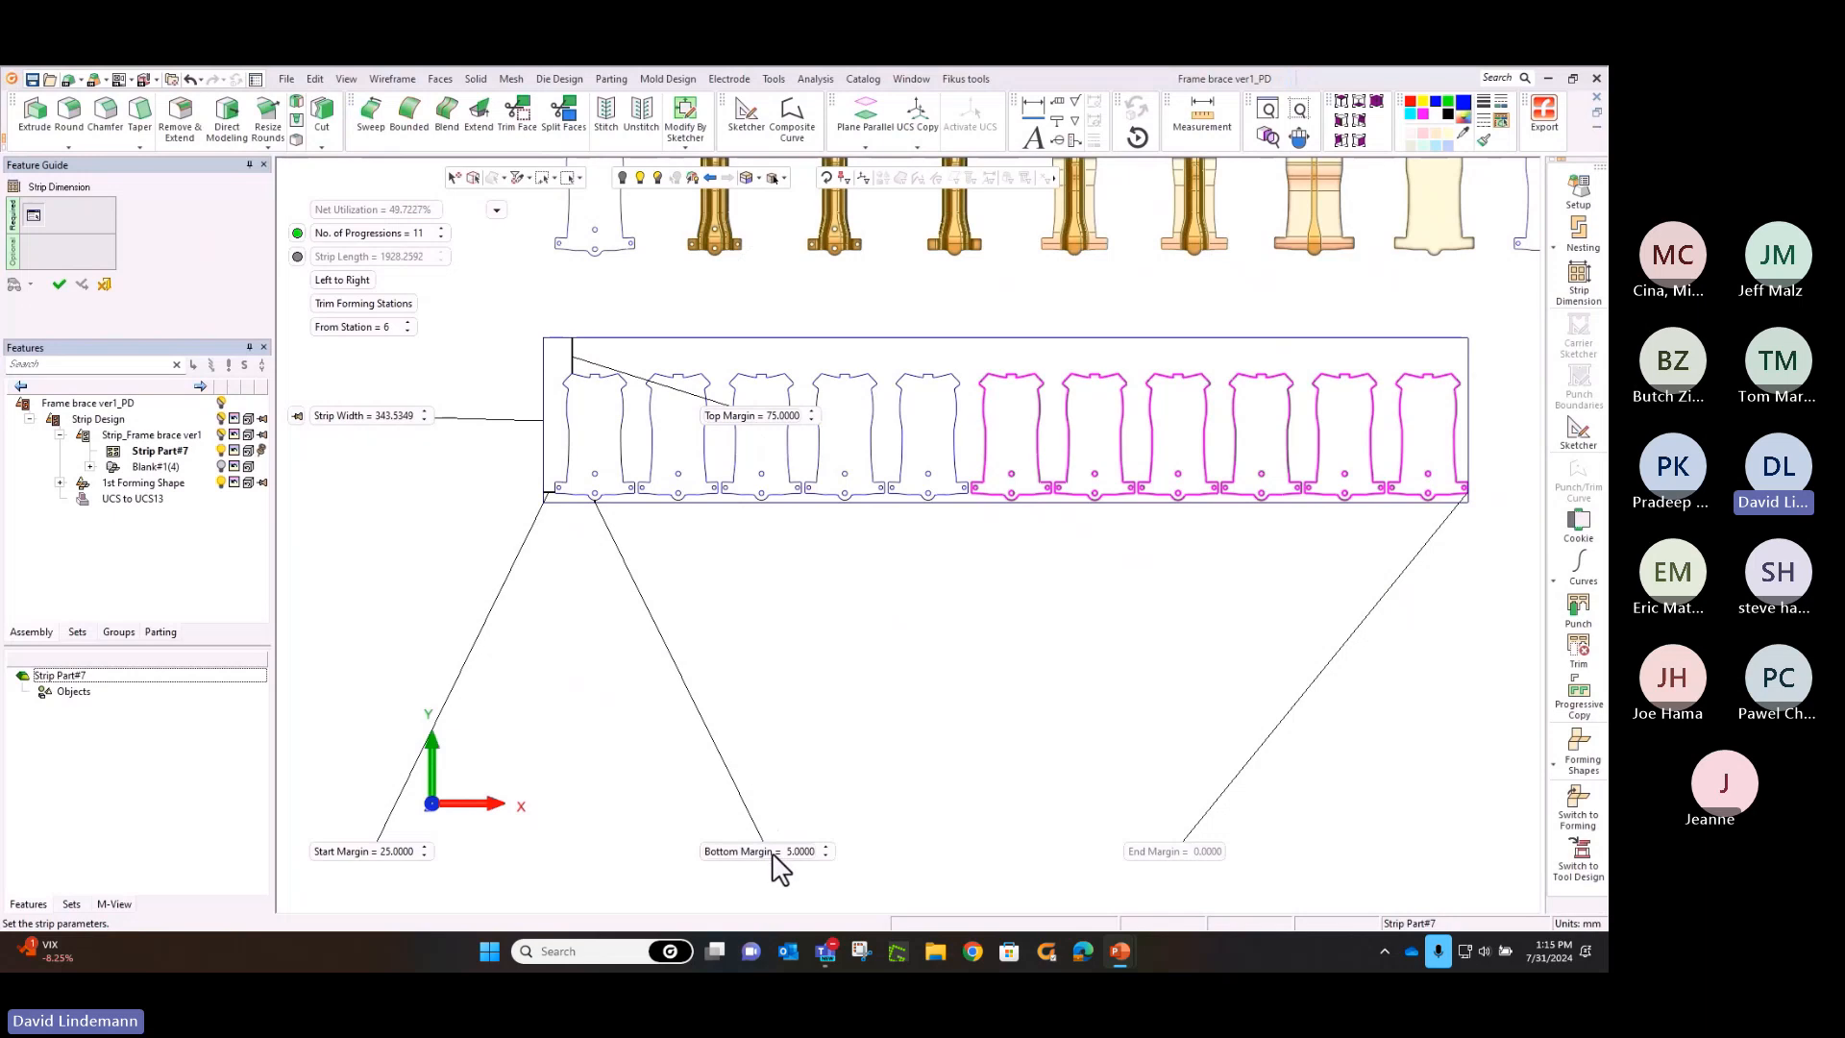
left_click(759, 852)
type("20")
key("Return")
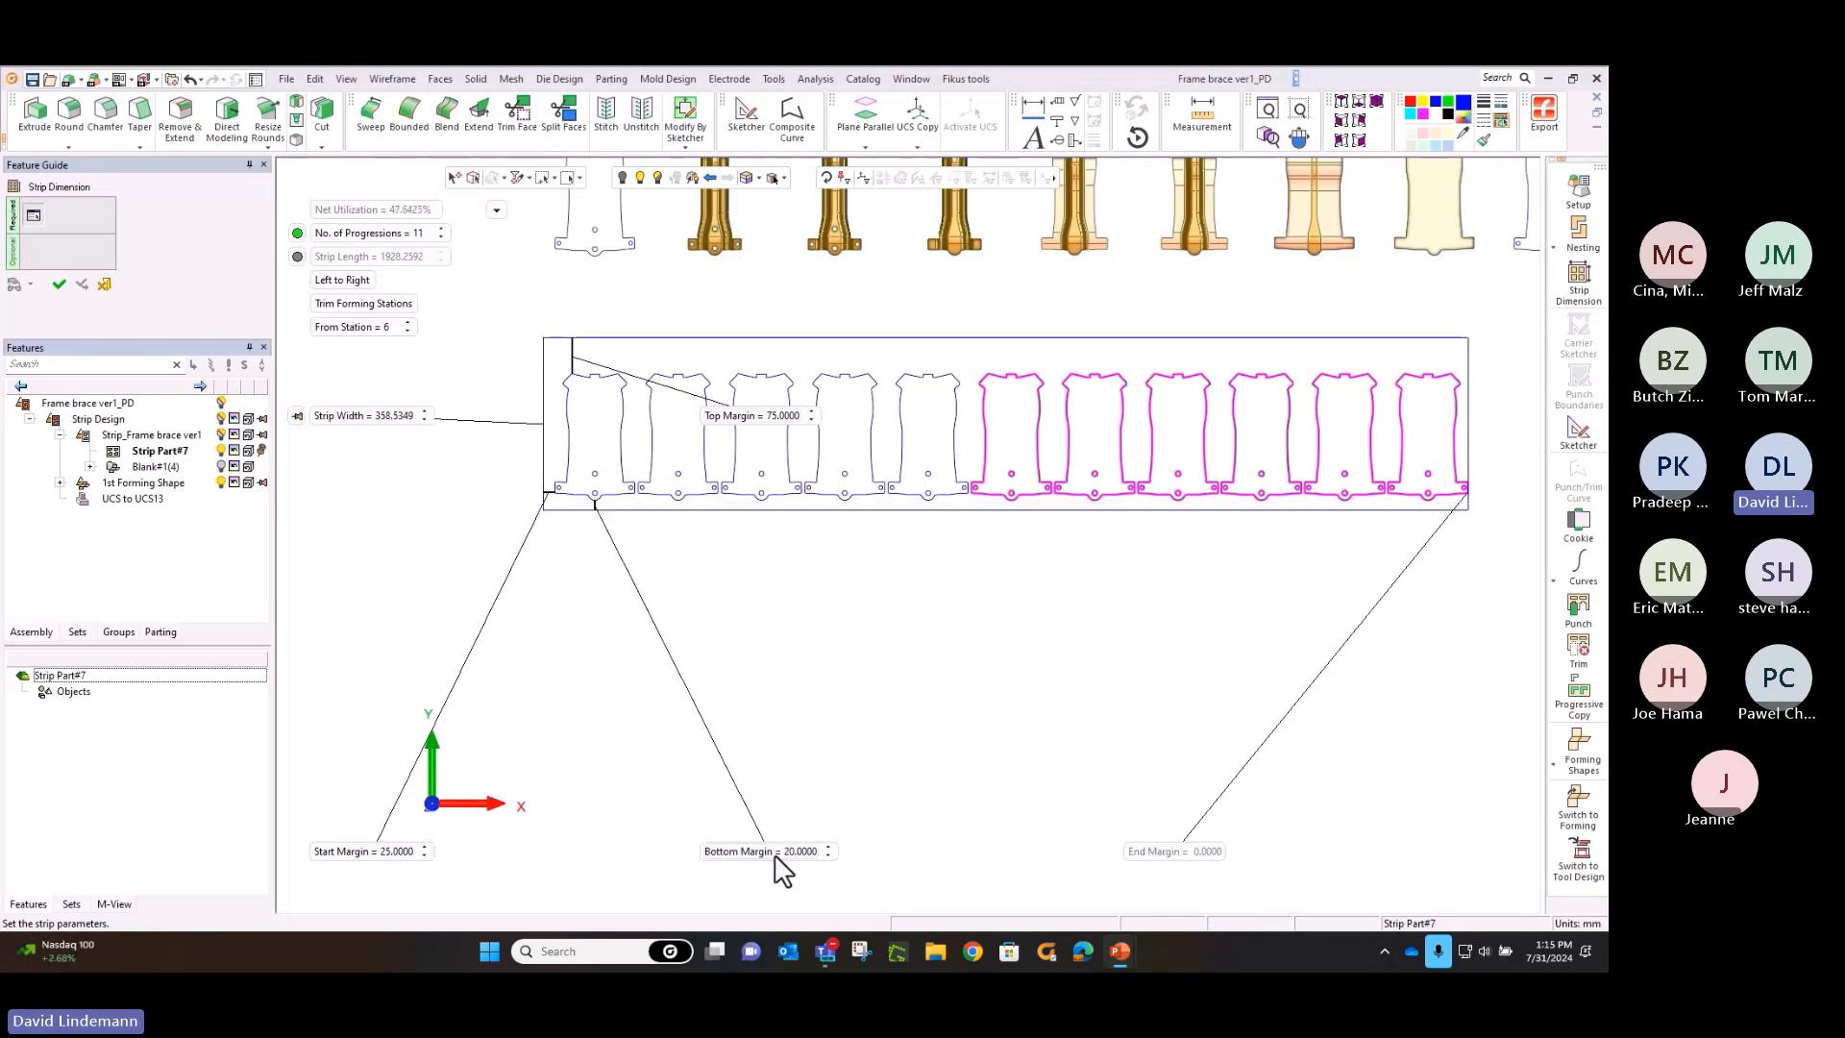
middle_click(748, 318)
left_click(748, 318)
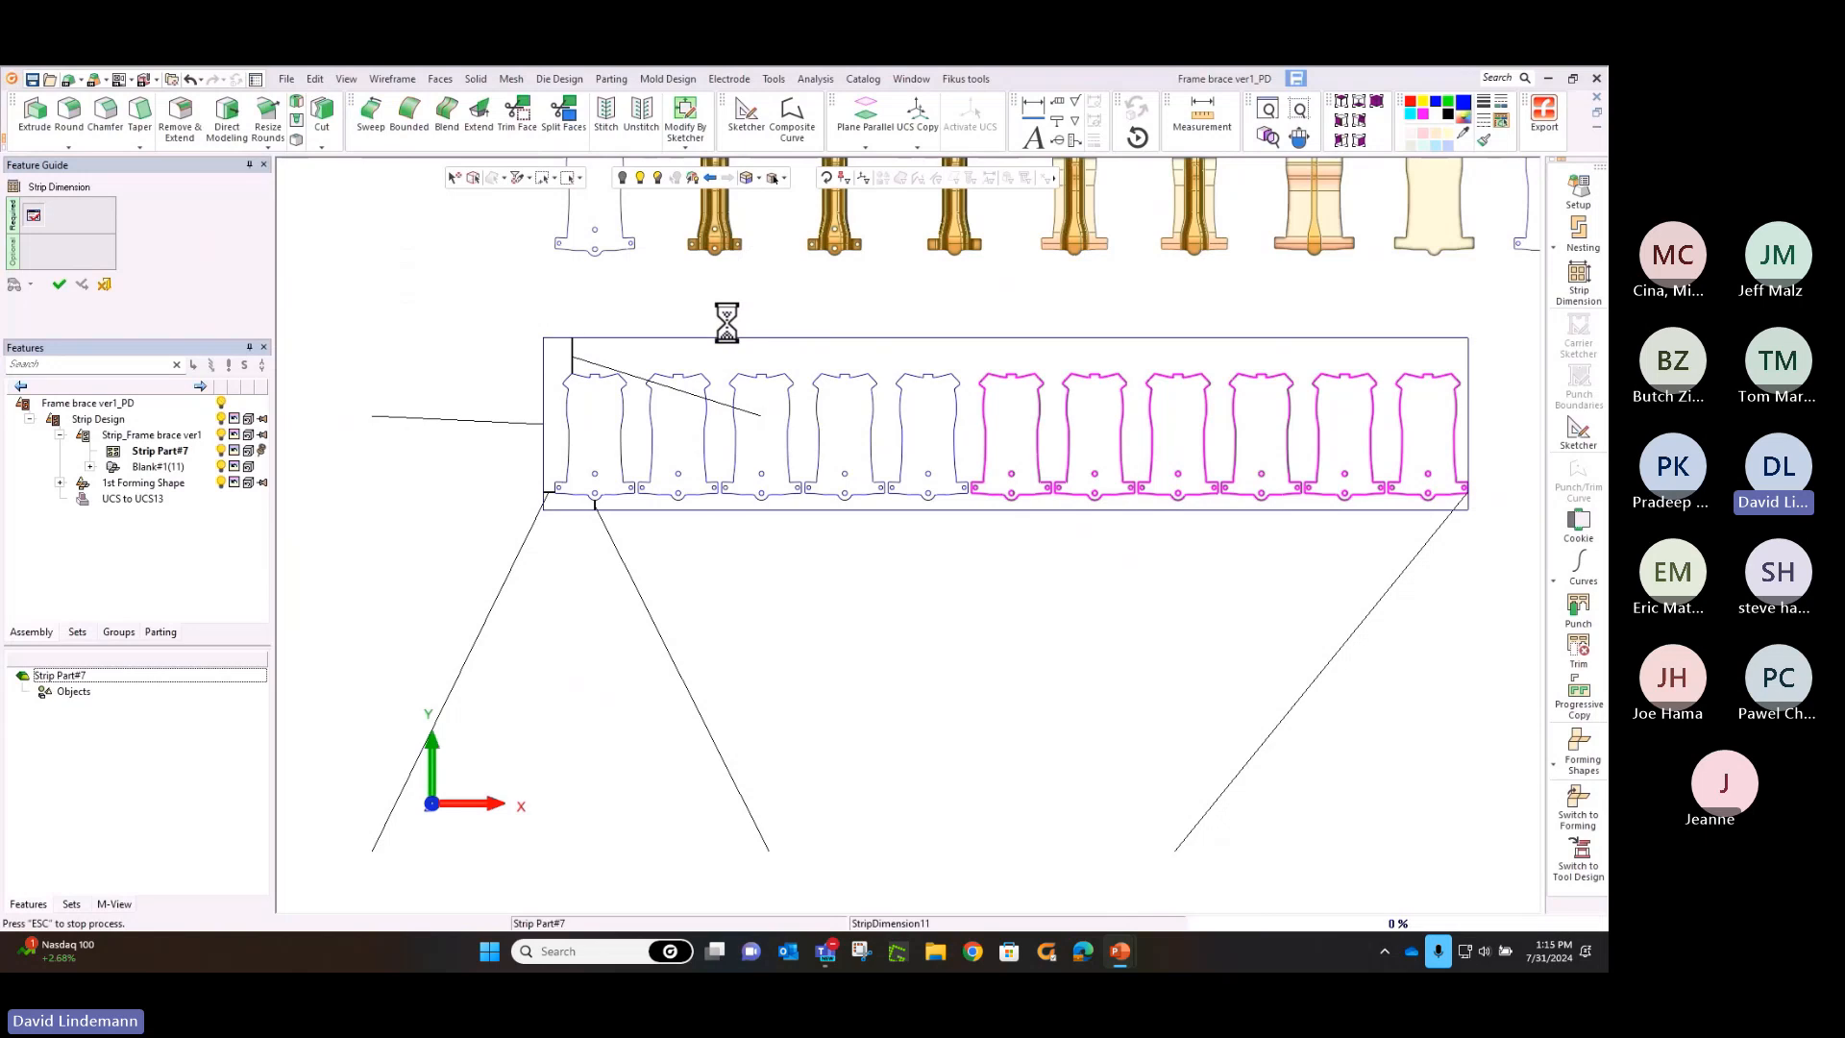
Start a carrier sketch on the strip and add the midpoint of the strip's starting edge as a reference
middle_click_drag(711, 335, 1137, 355)
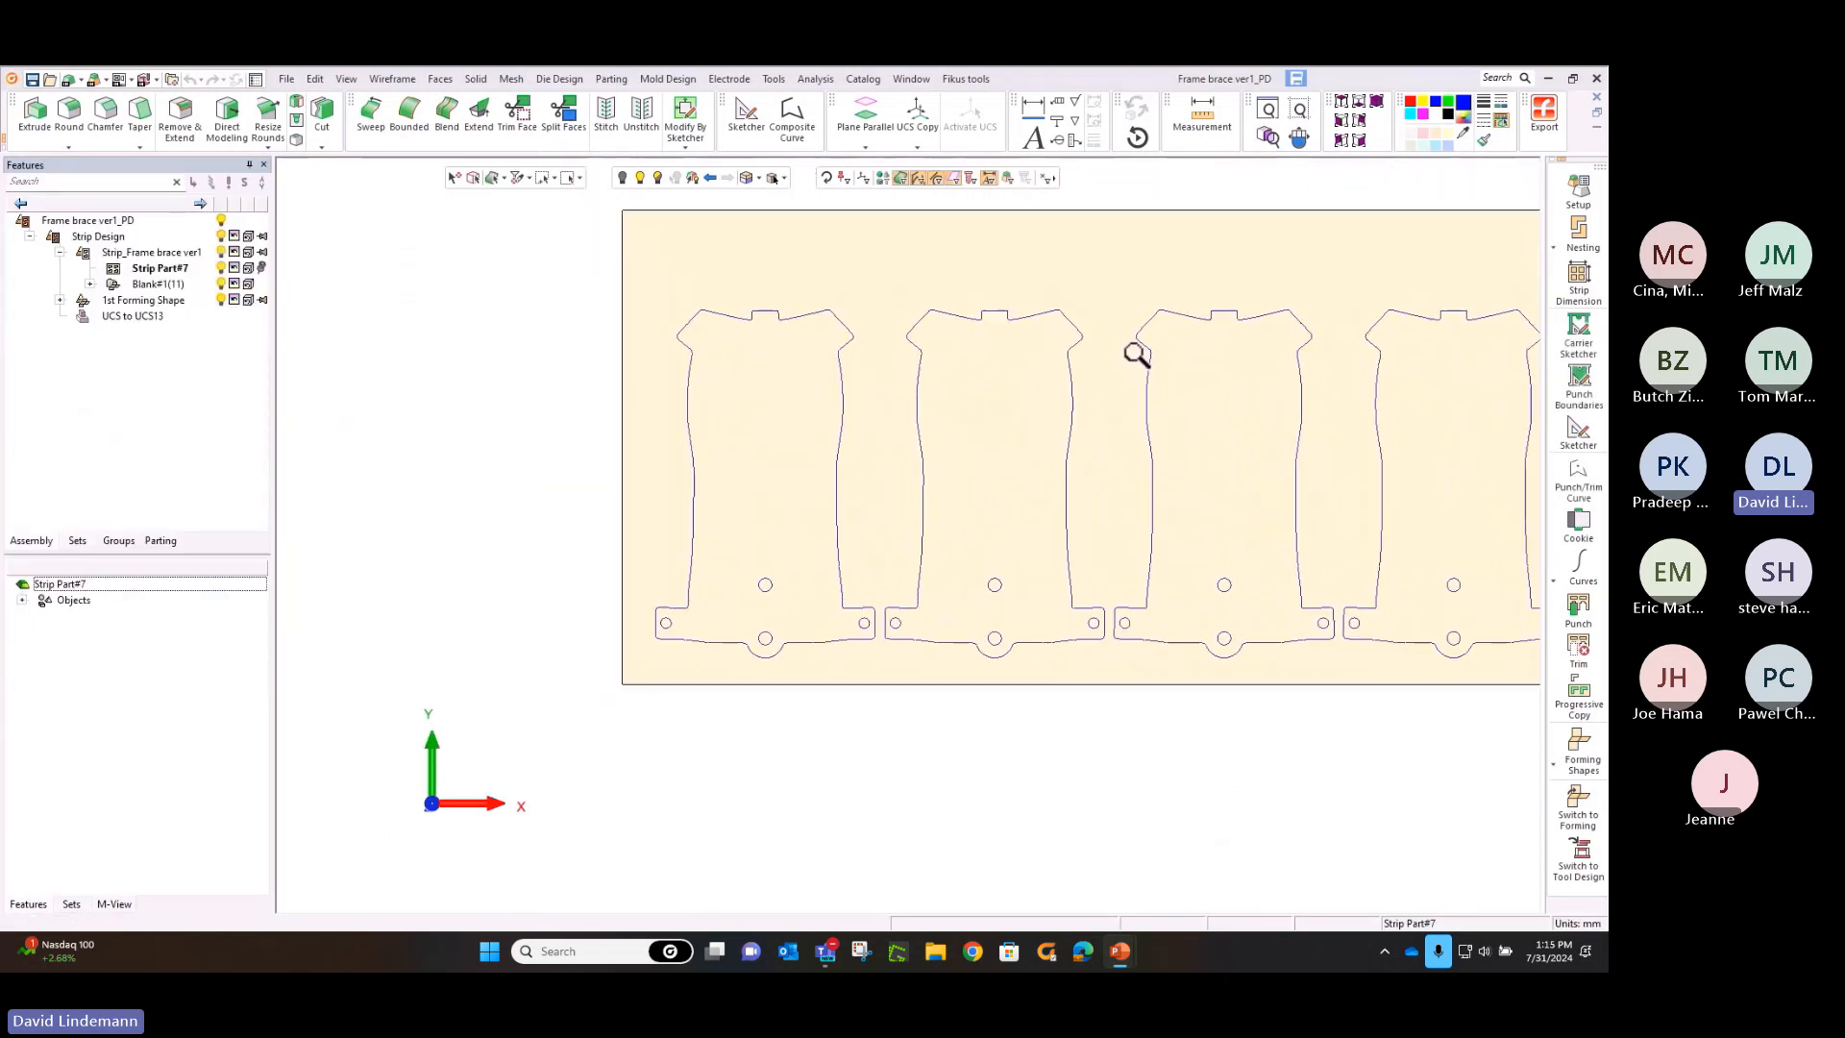
left_click(1562, 346)
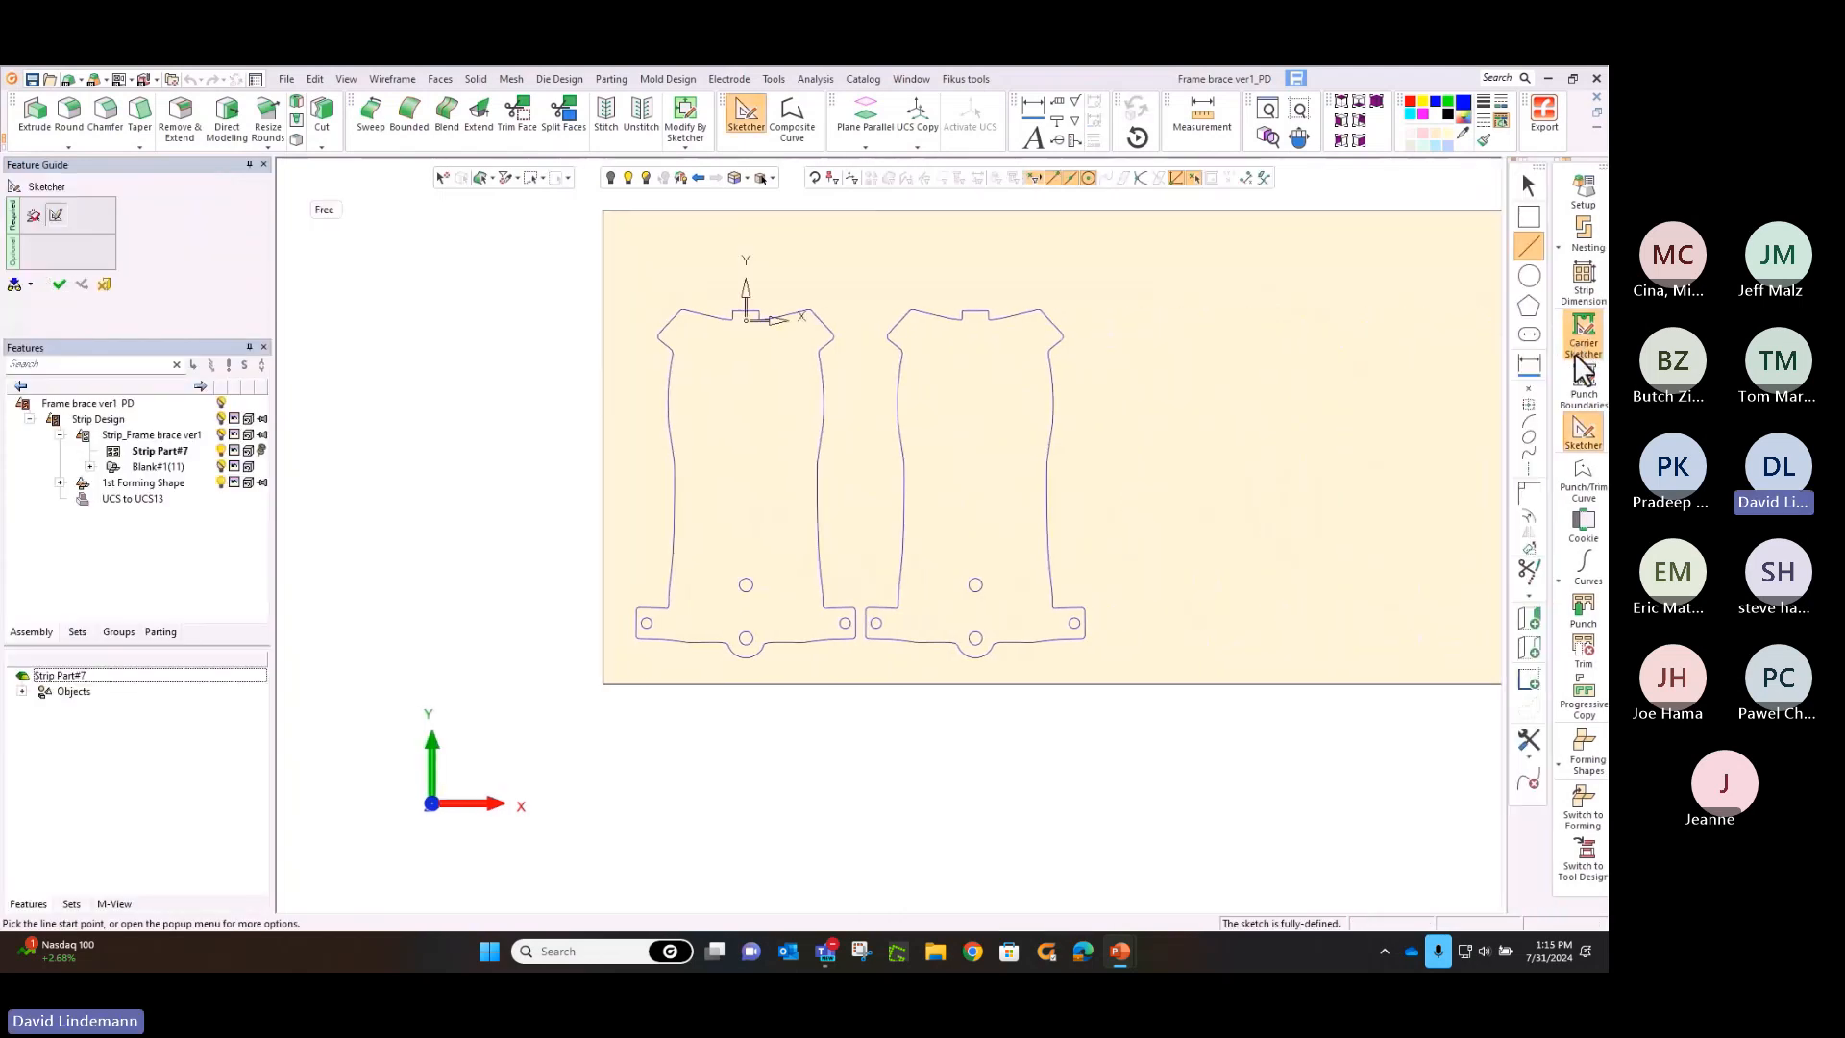
left_click(1535, 762)
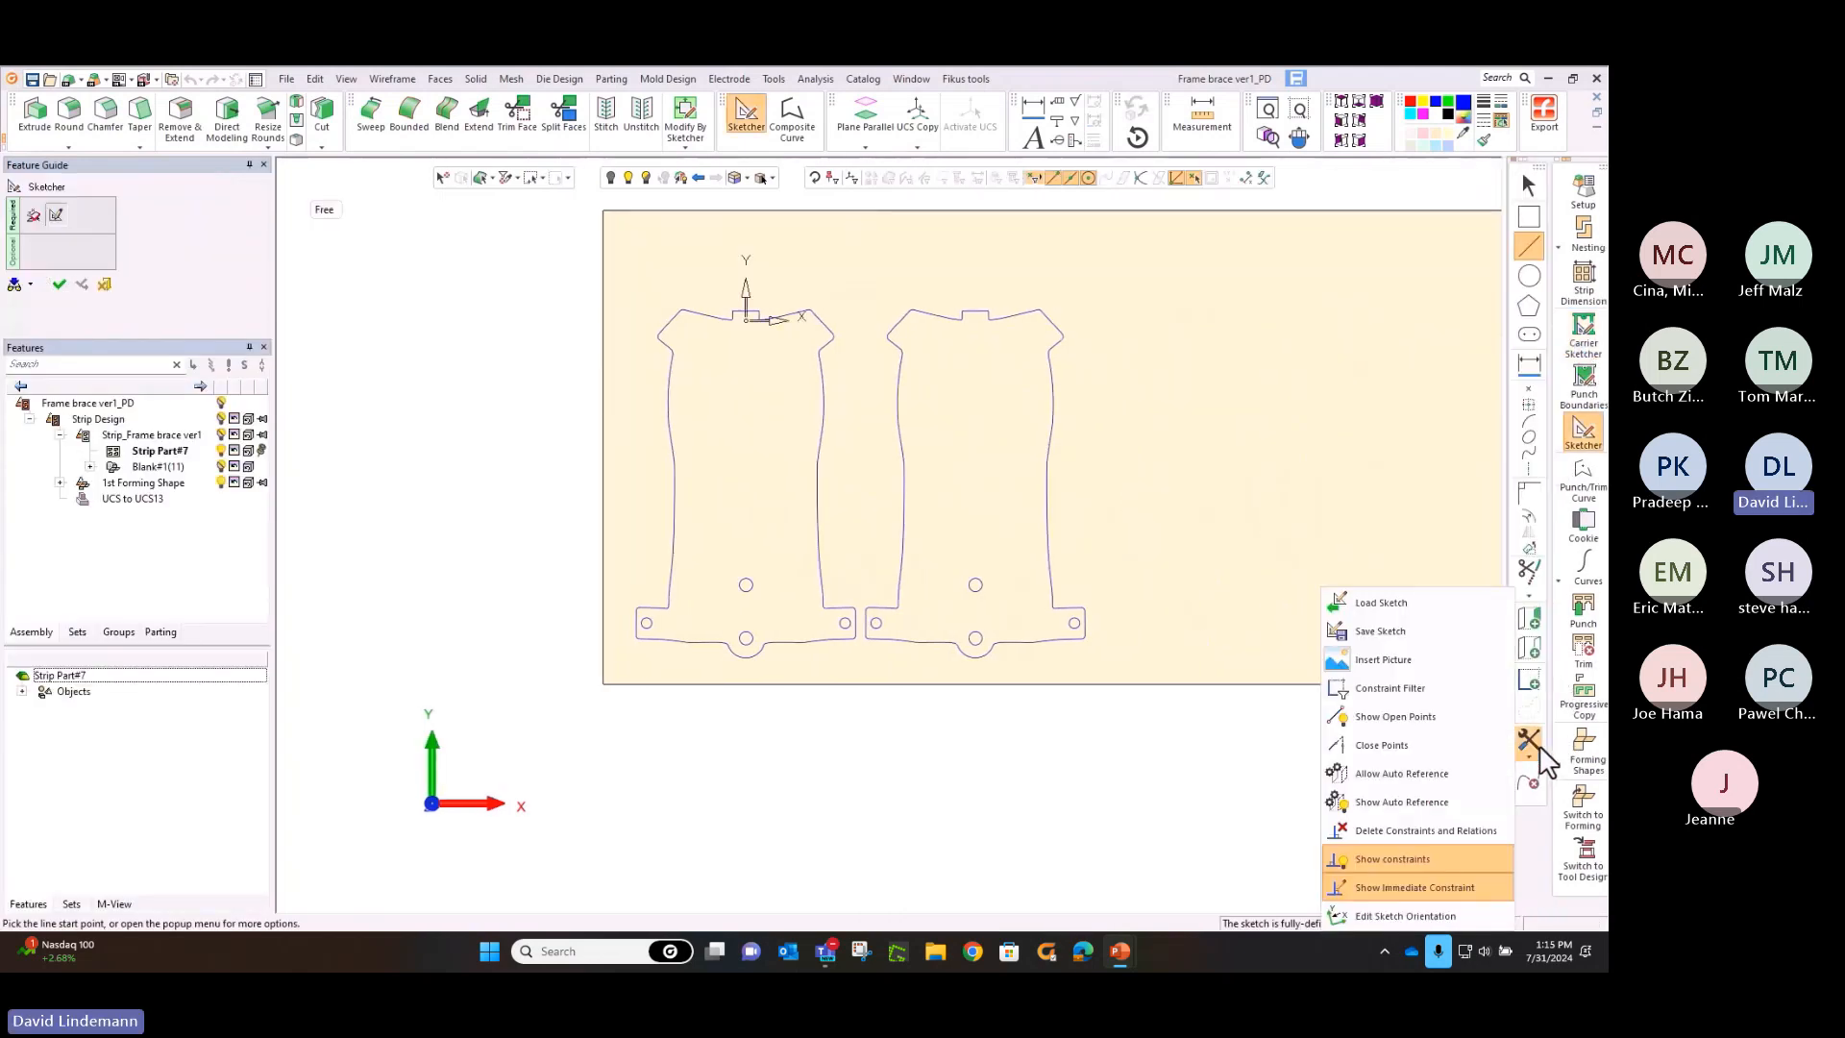
left_click(1529, 647)
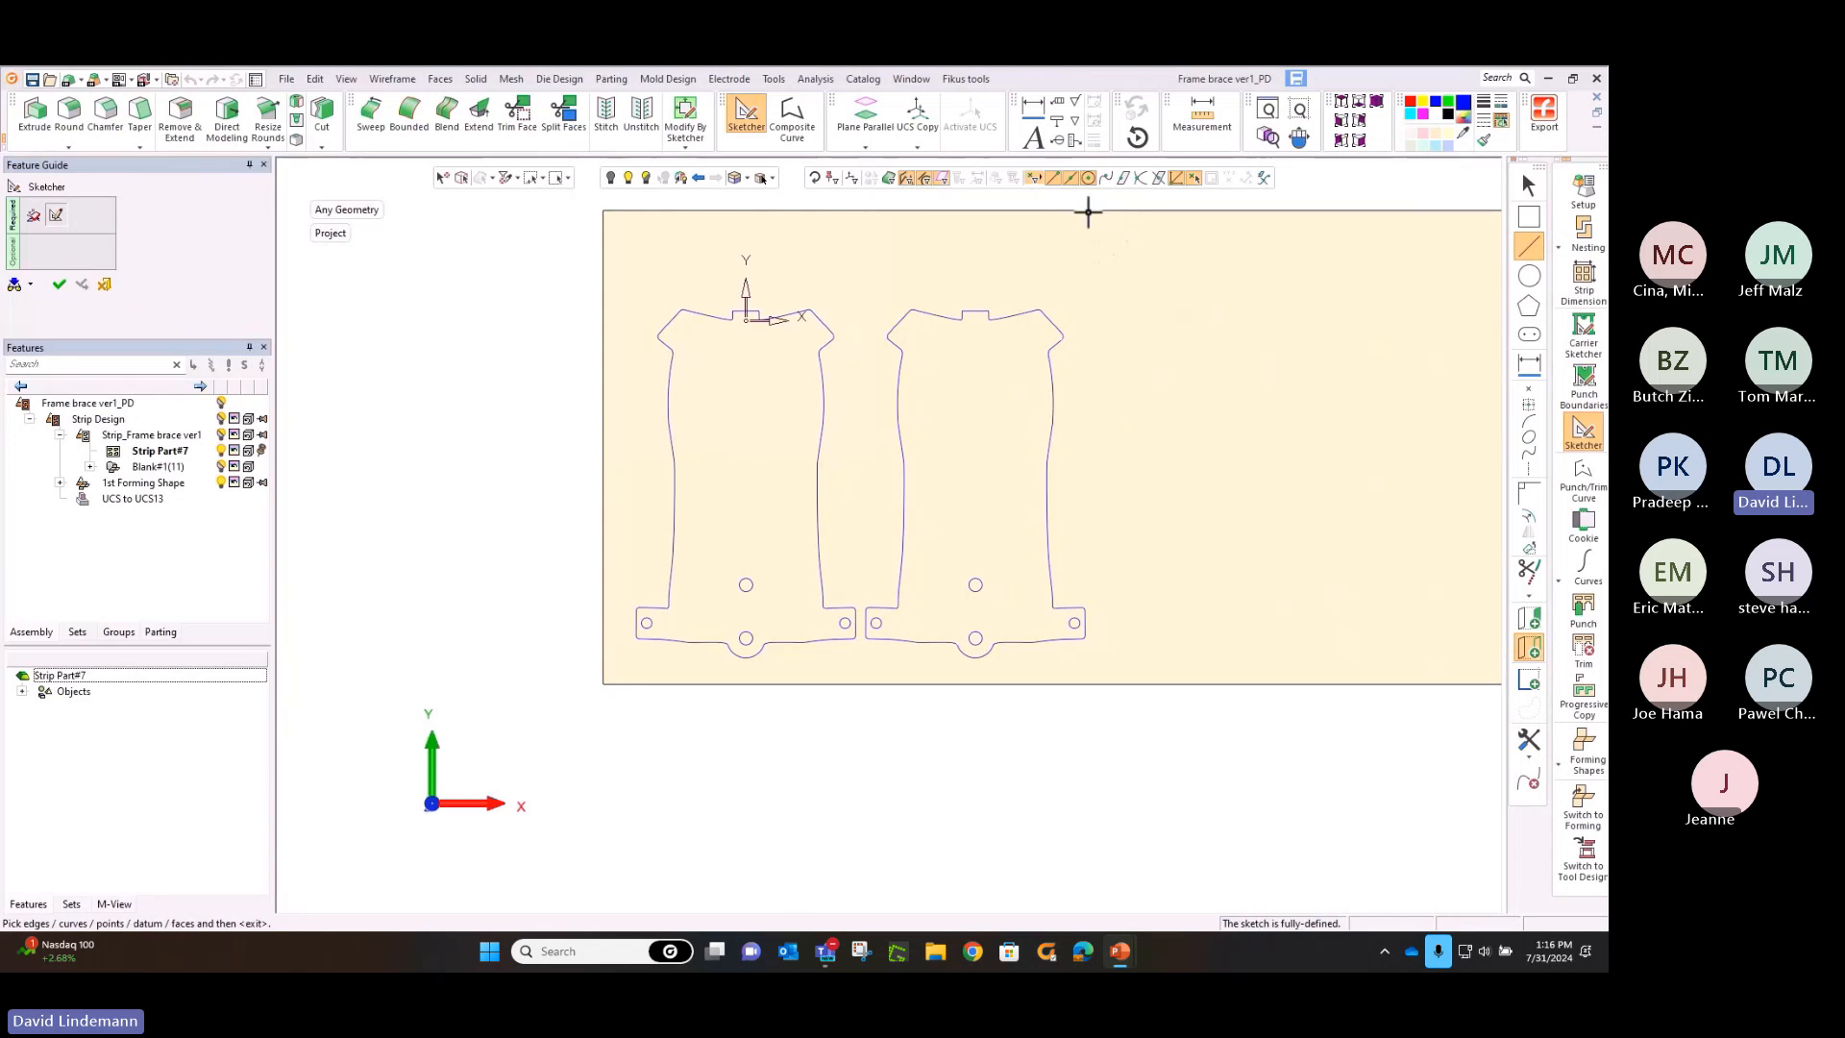
double_click(1067, 182)
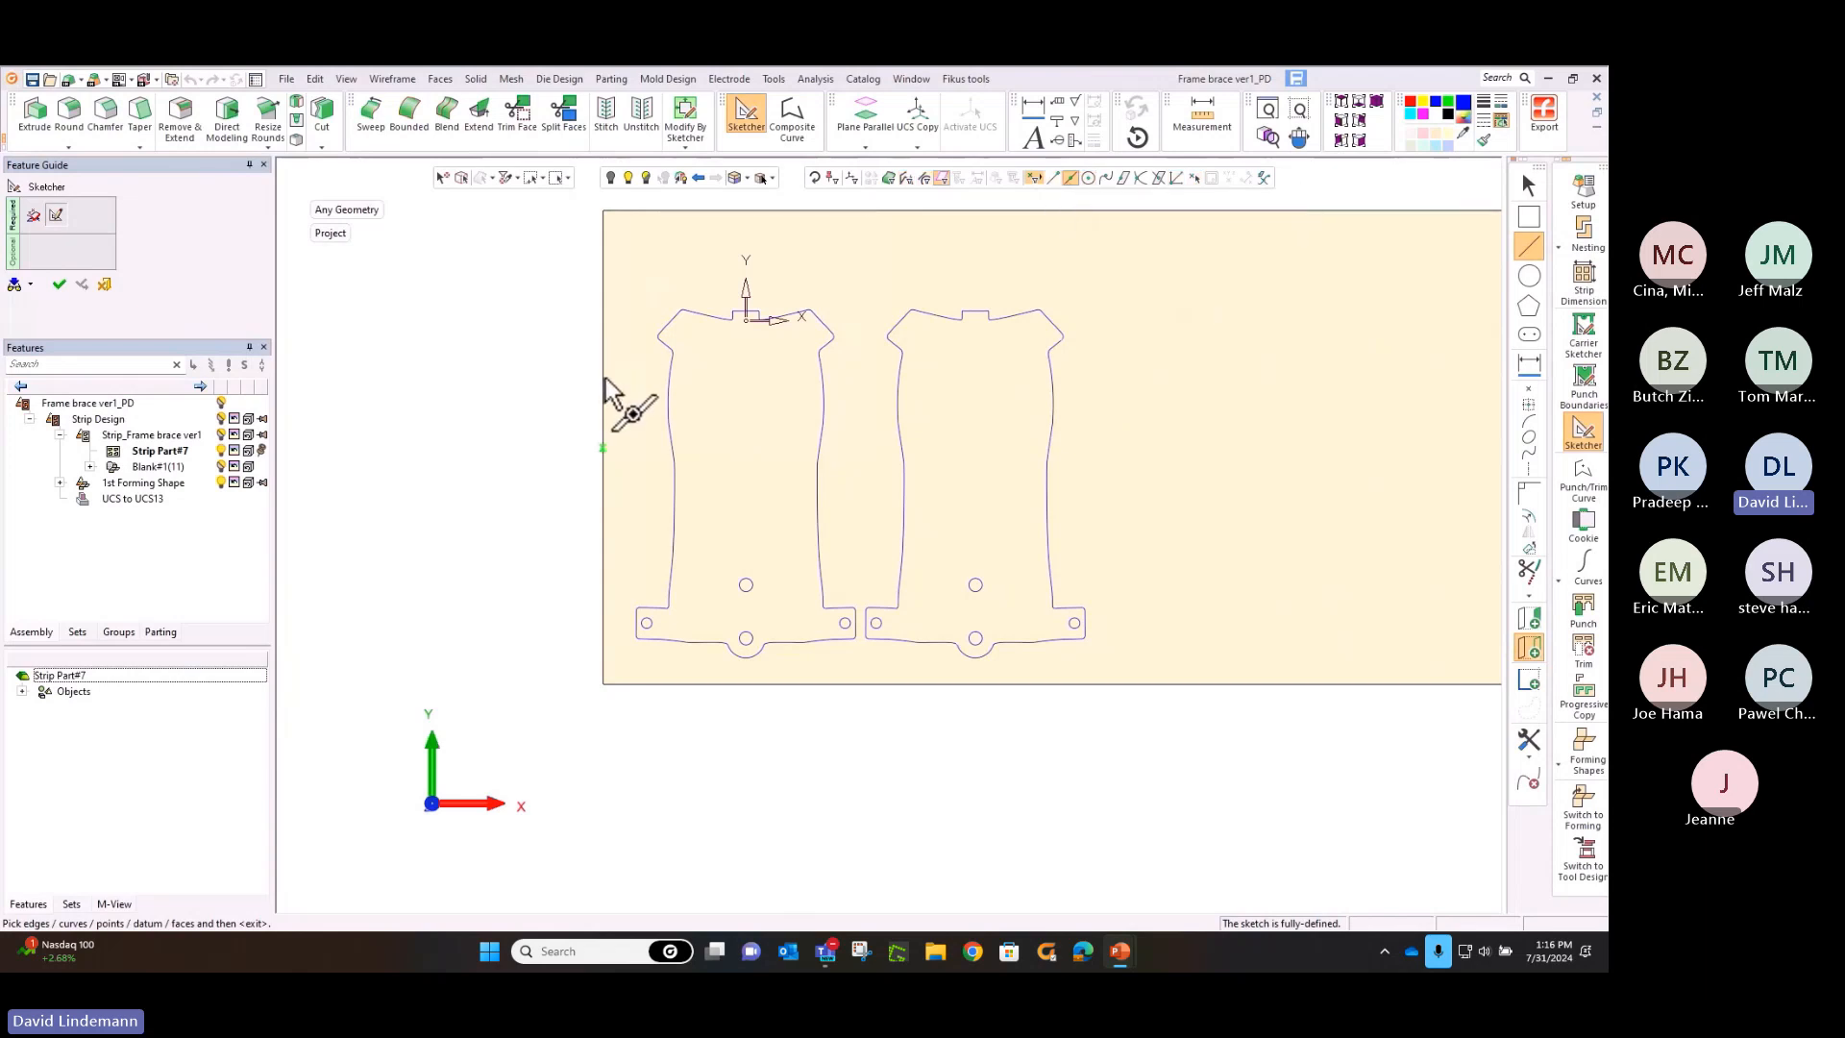
Load the saved sketch "expandable carrier only no dims.skf" and place it at the midpoint of the strip's starting edge
left_click(1535, 744)
left_click(1393, 621)
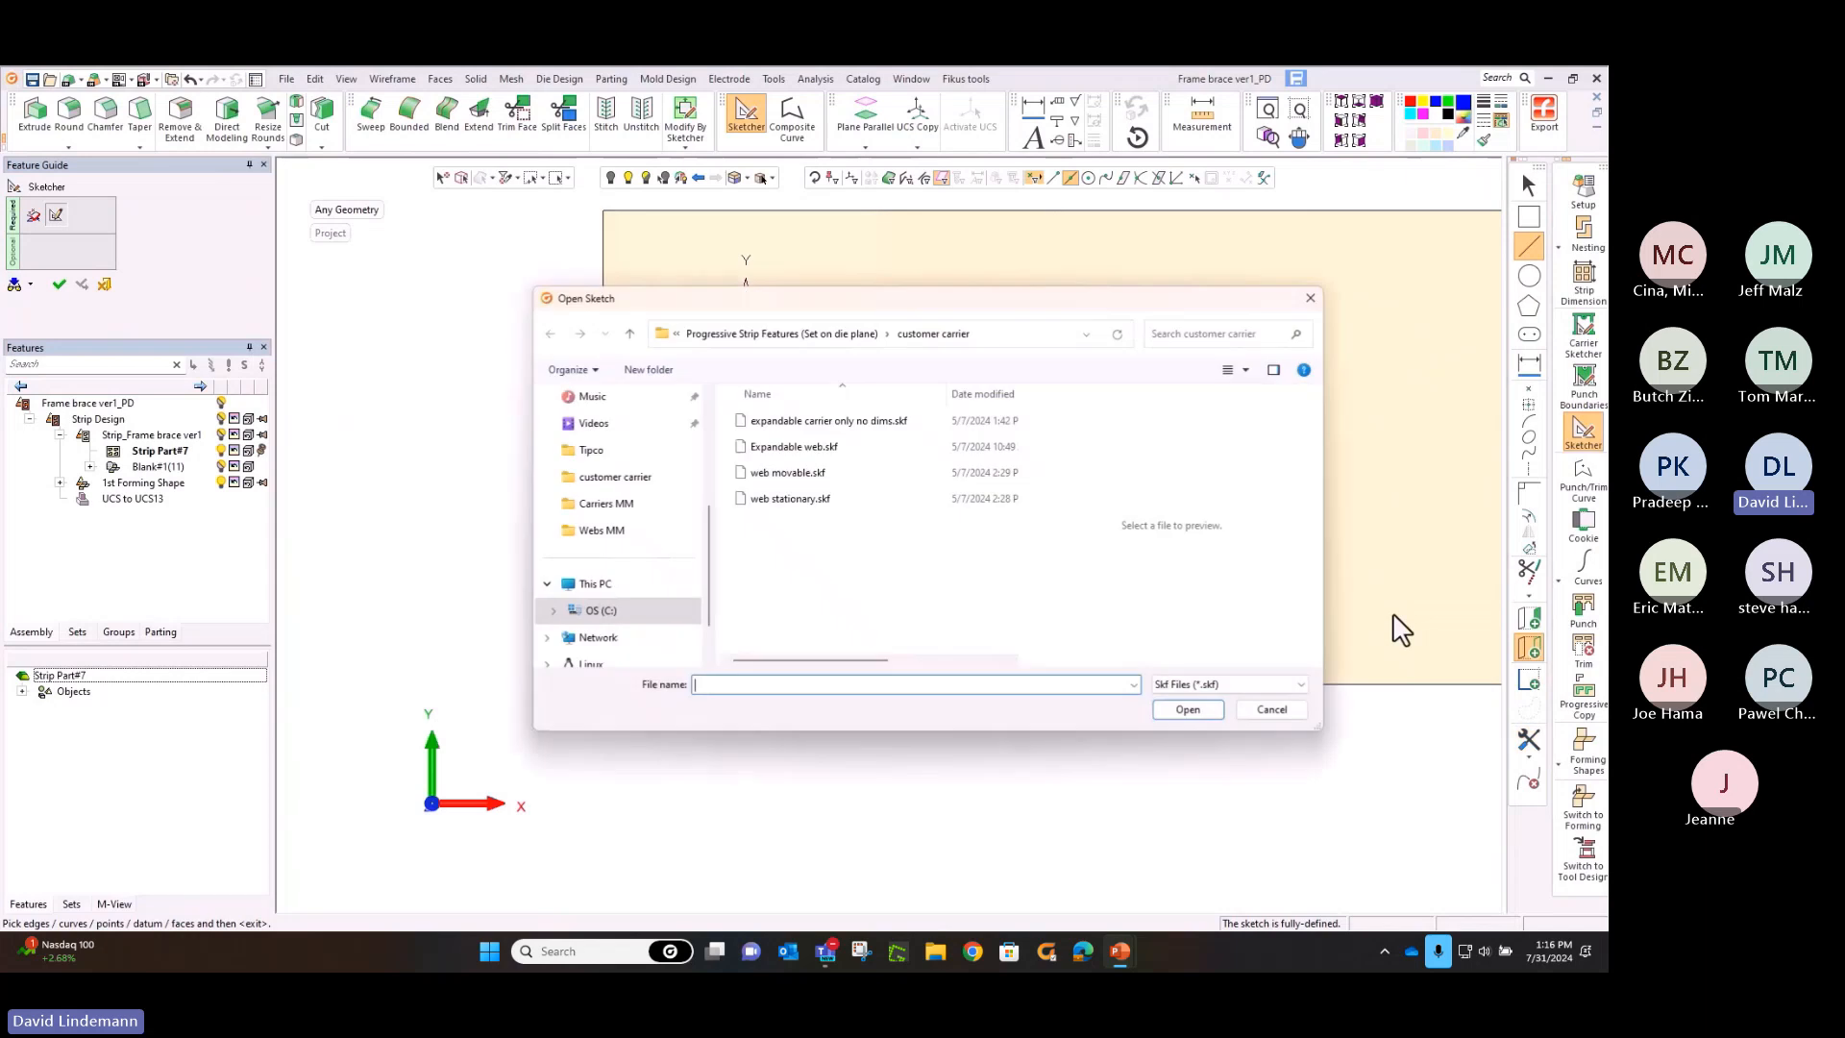
left_click(846, 420)
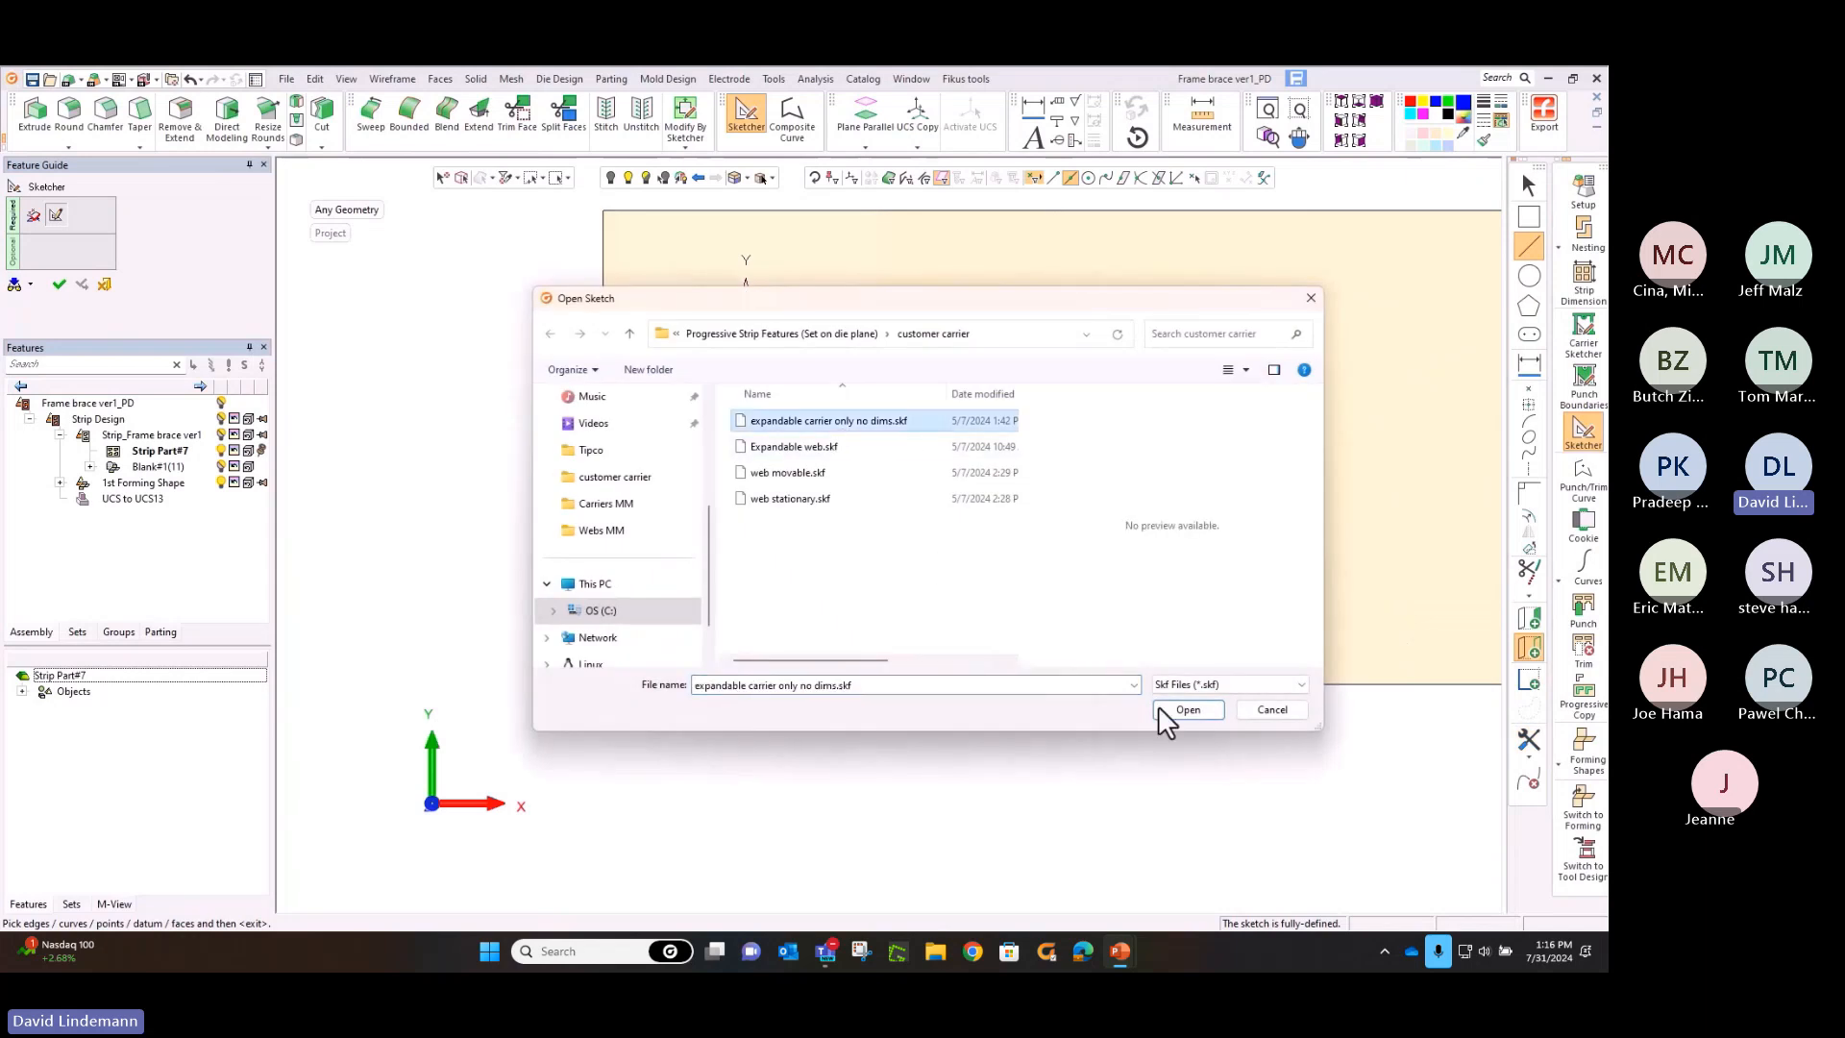
left_click(1188, 709)
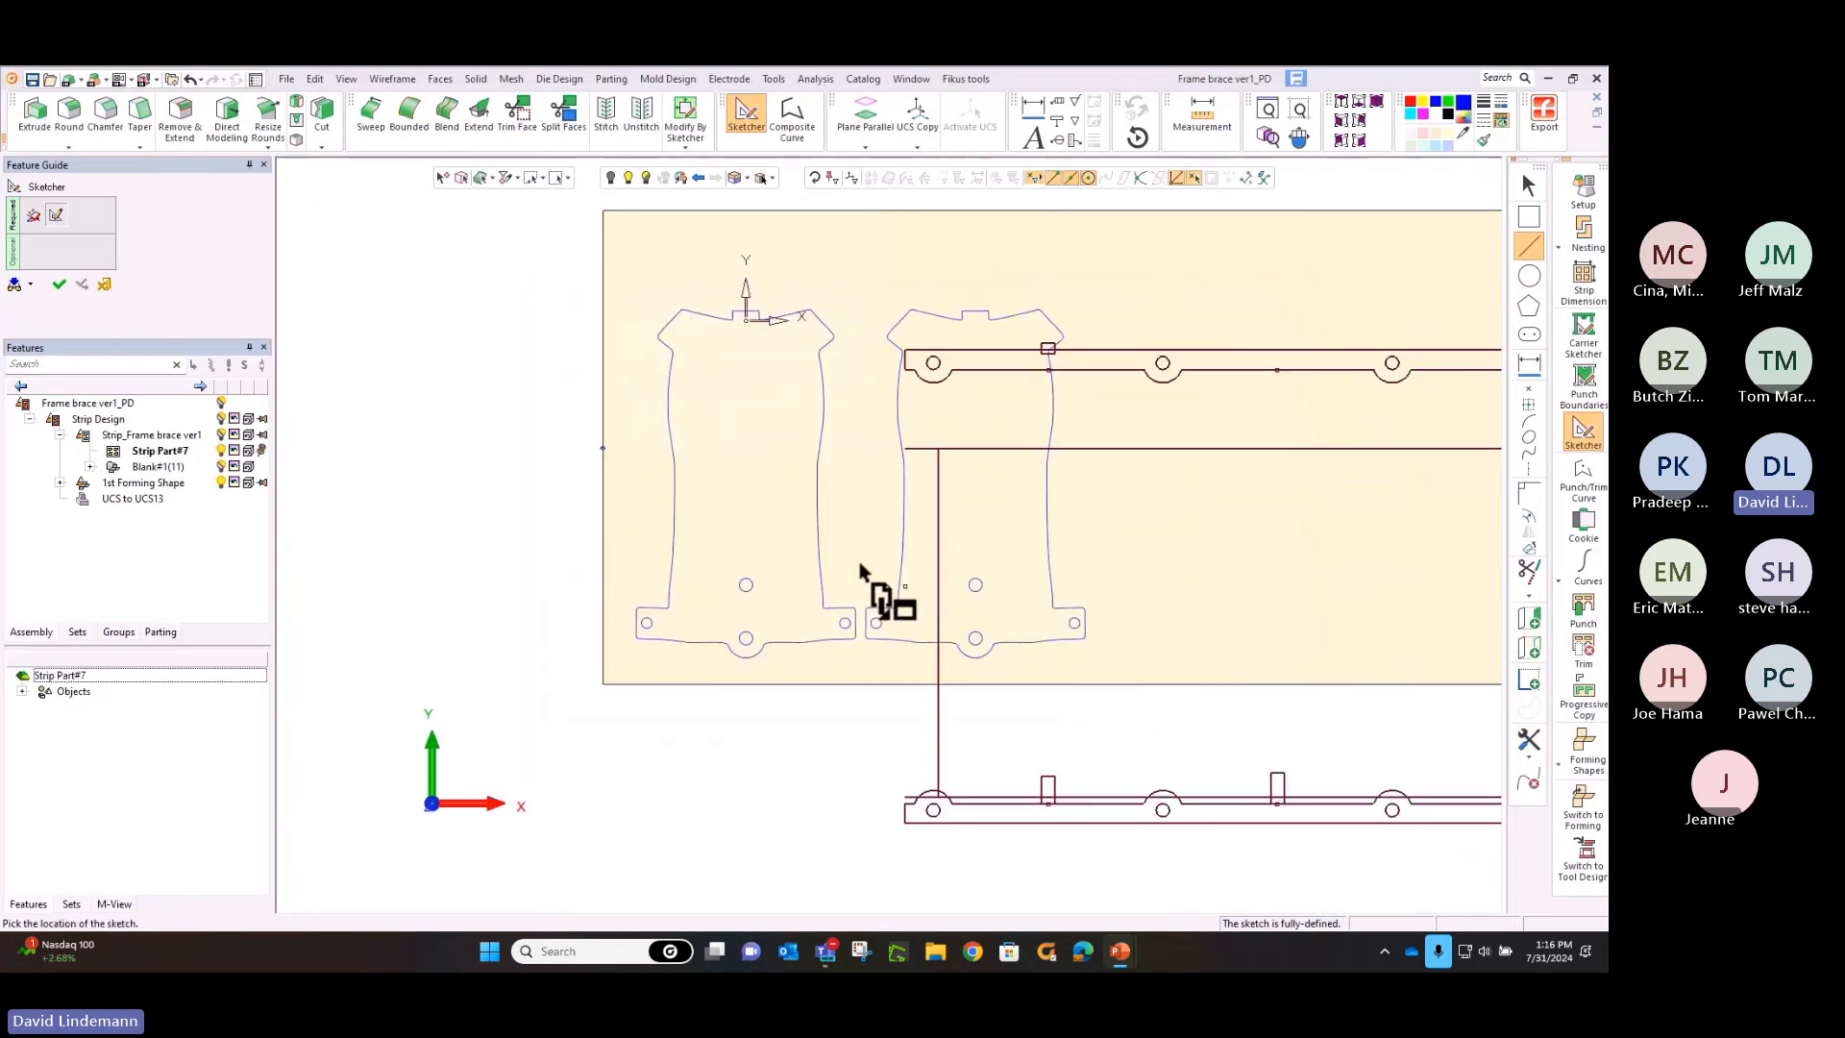
left_click(611, 466)
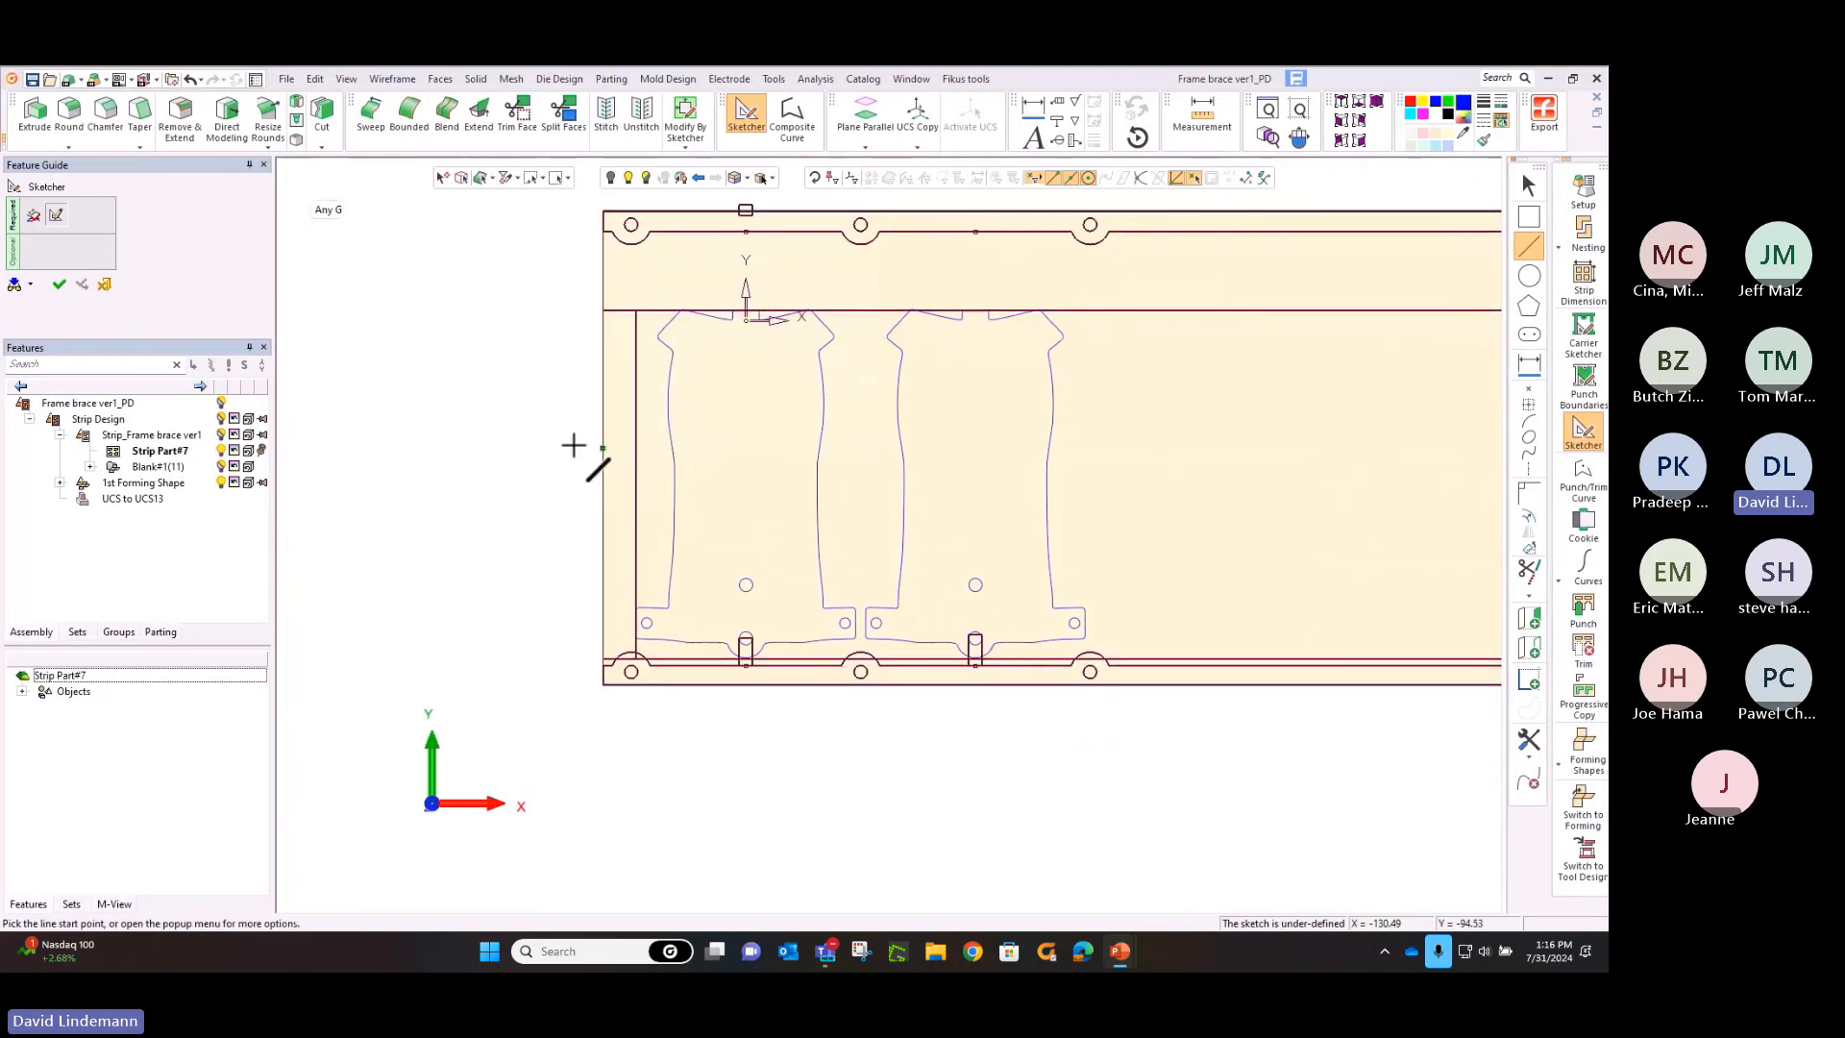
middle_click_drag(515, 413, 513, 509)
right_click_drag(520, 557, 534, 440, "ctrl")
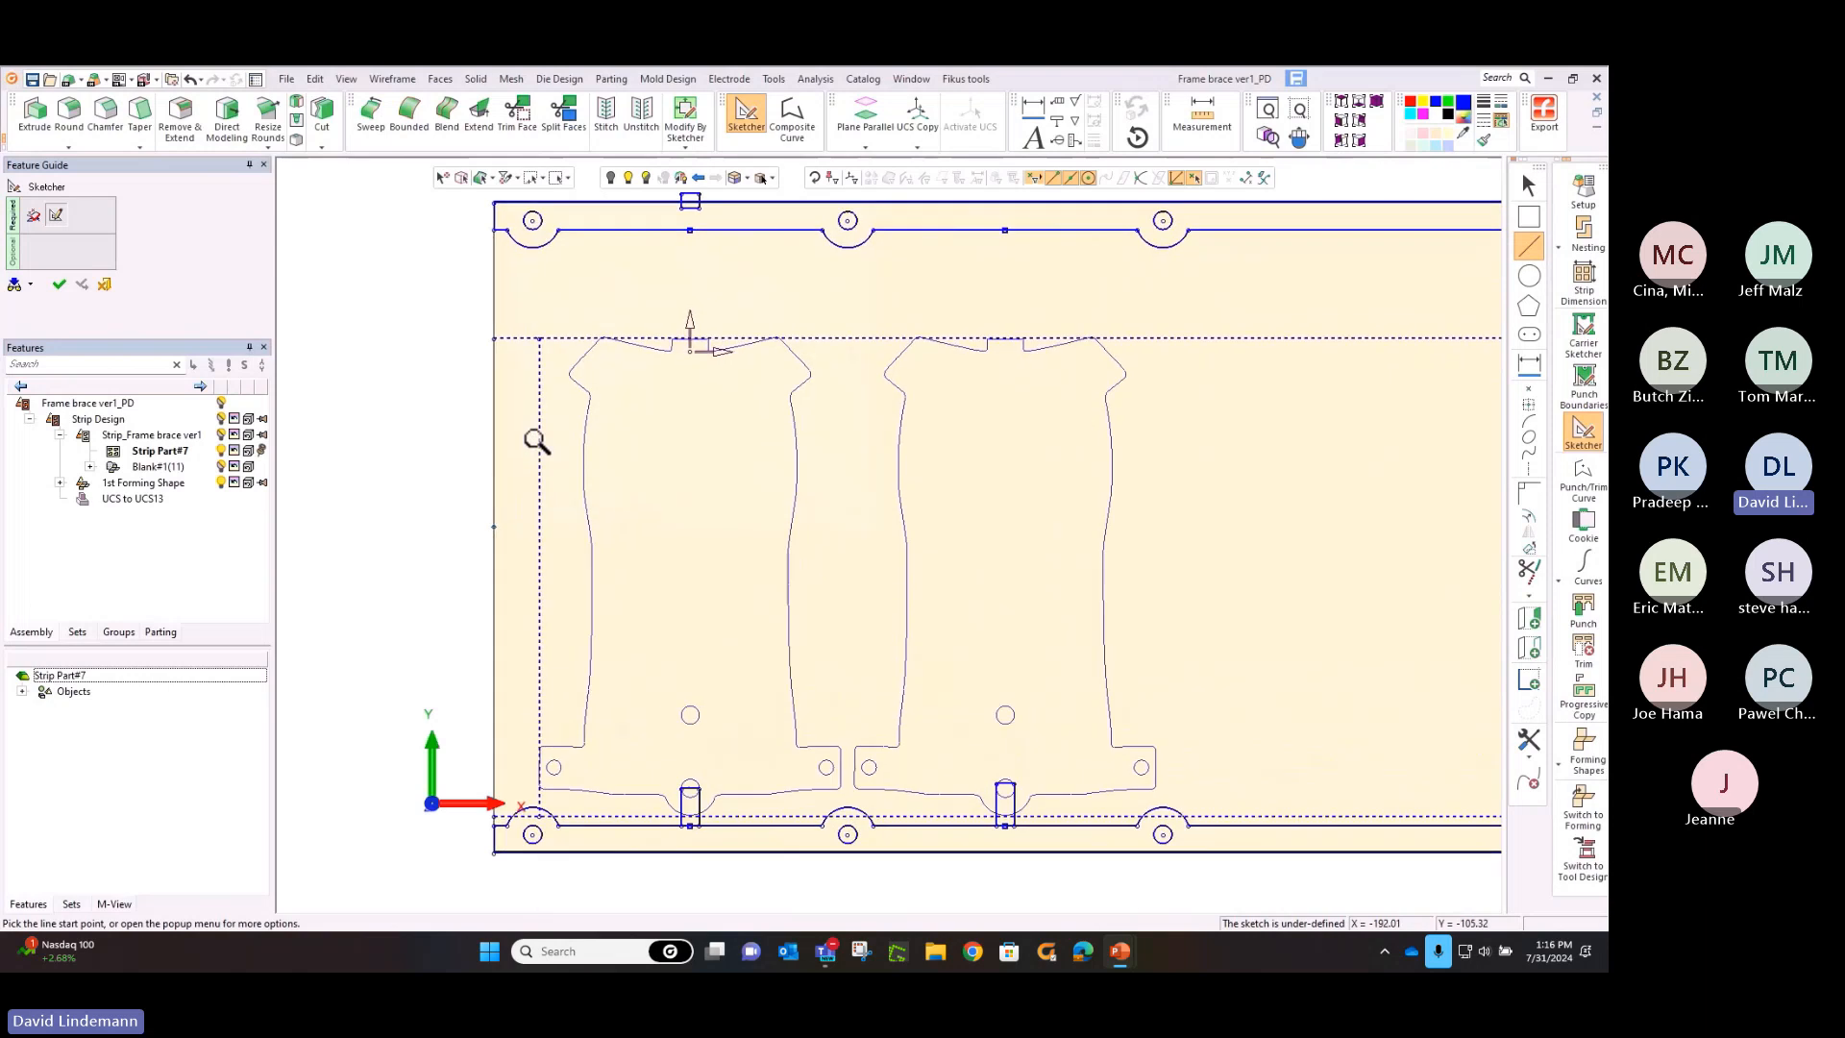
Load the sketch "web stationary.skf" and place it on the upper carrier's reference point above the first blank
left_click(1535, 753)
left_click(1404, 615)
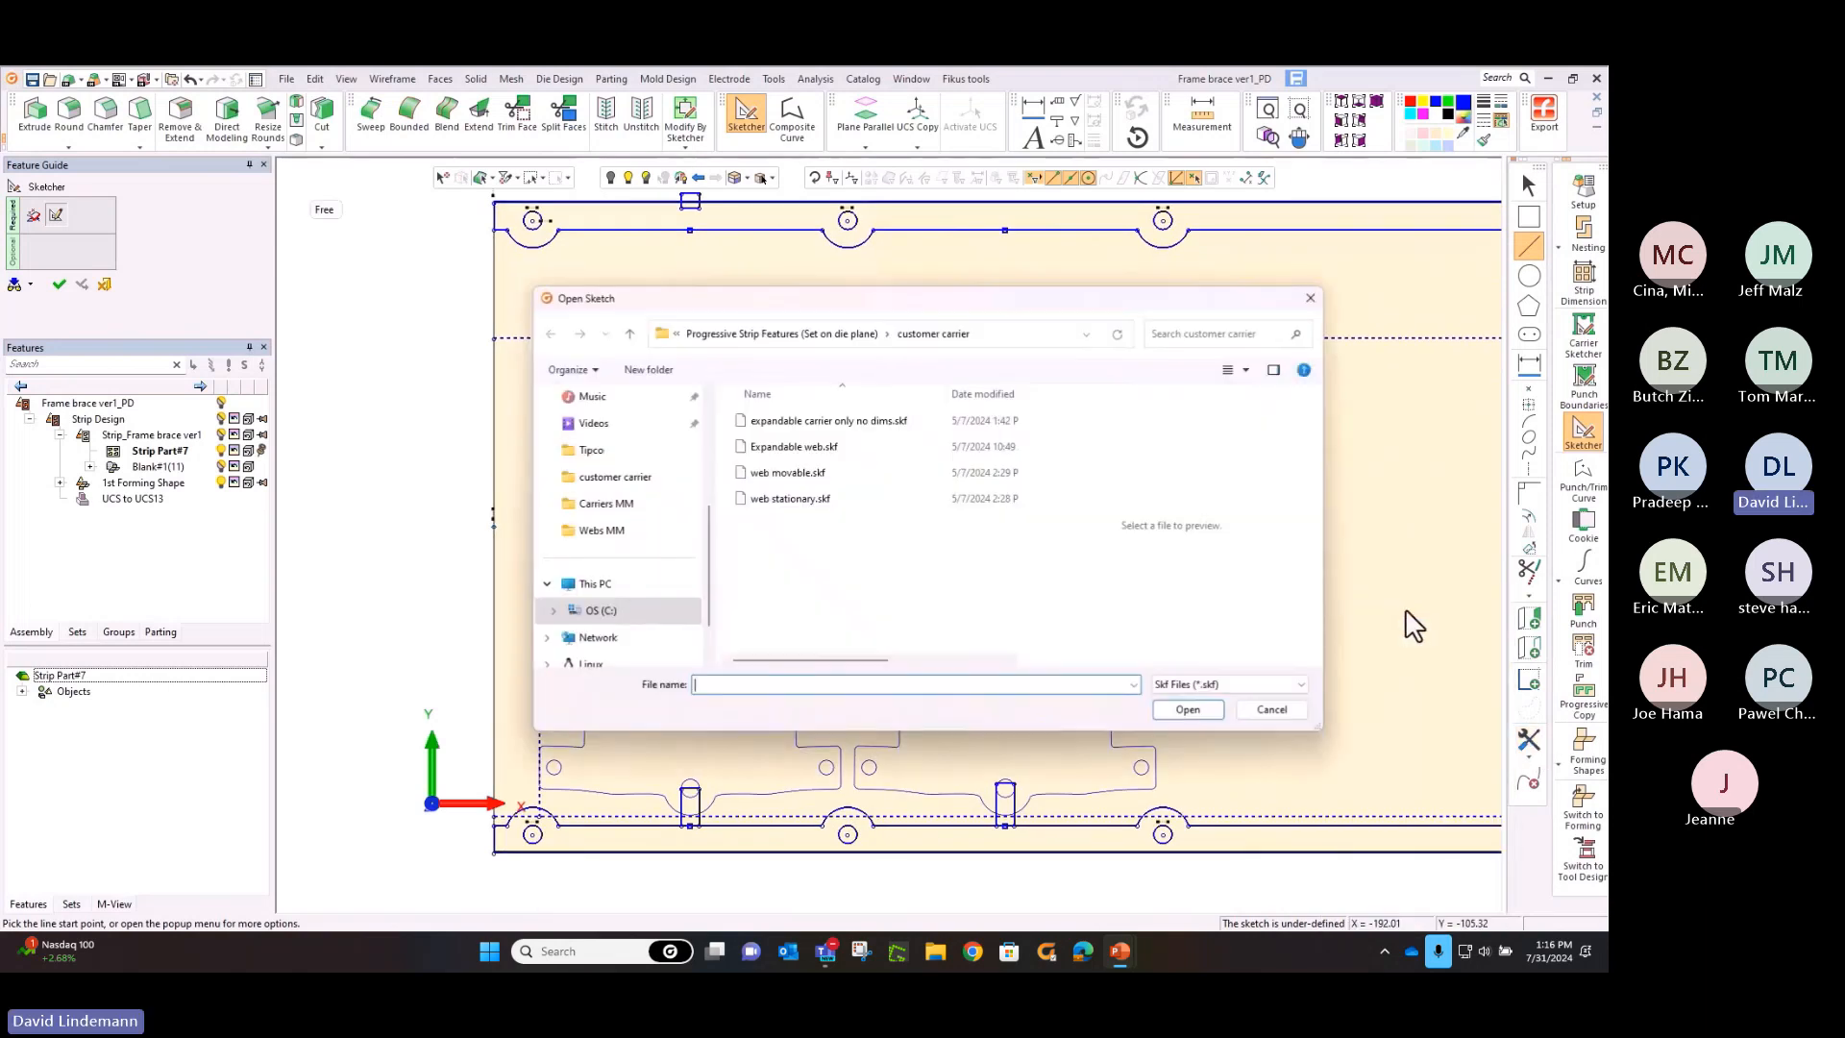
left_click(795, 499)
left_click(1165, 713)
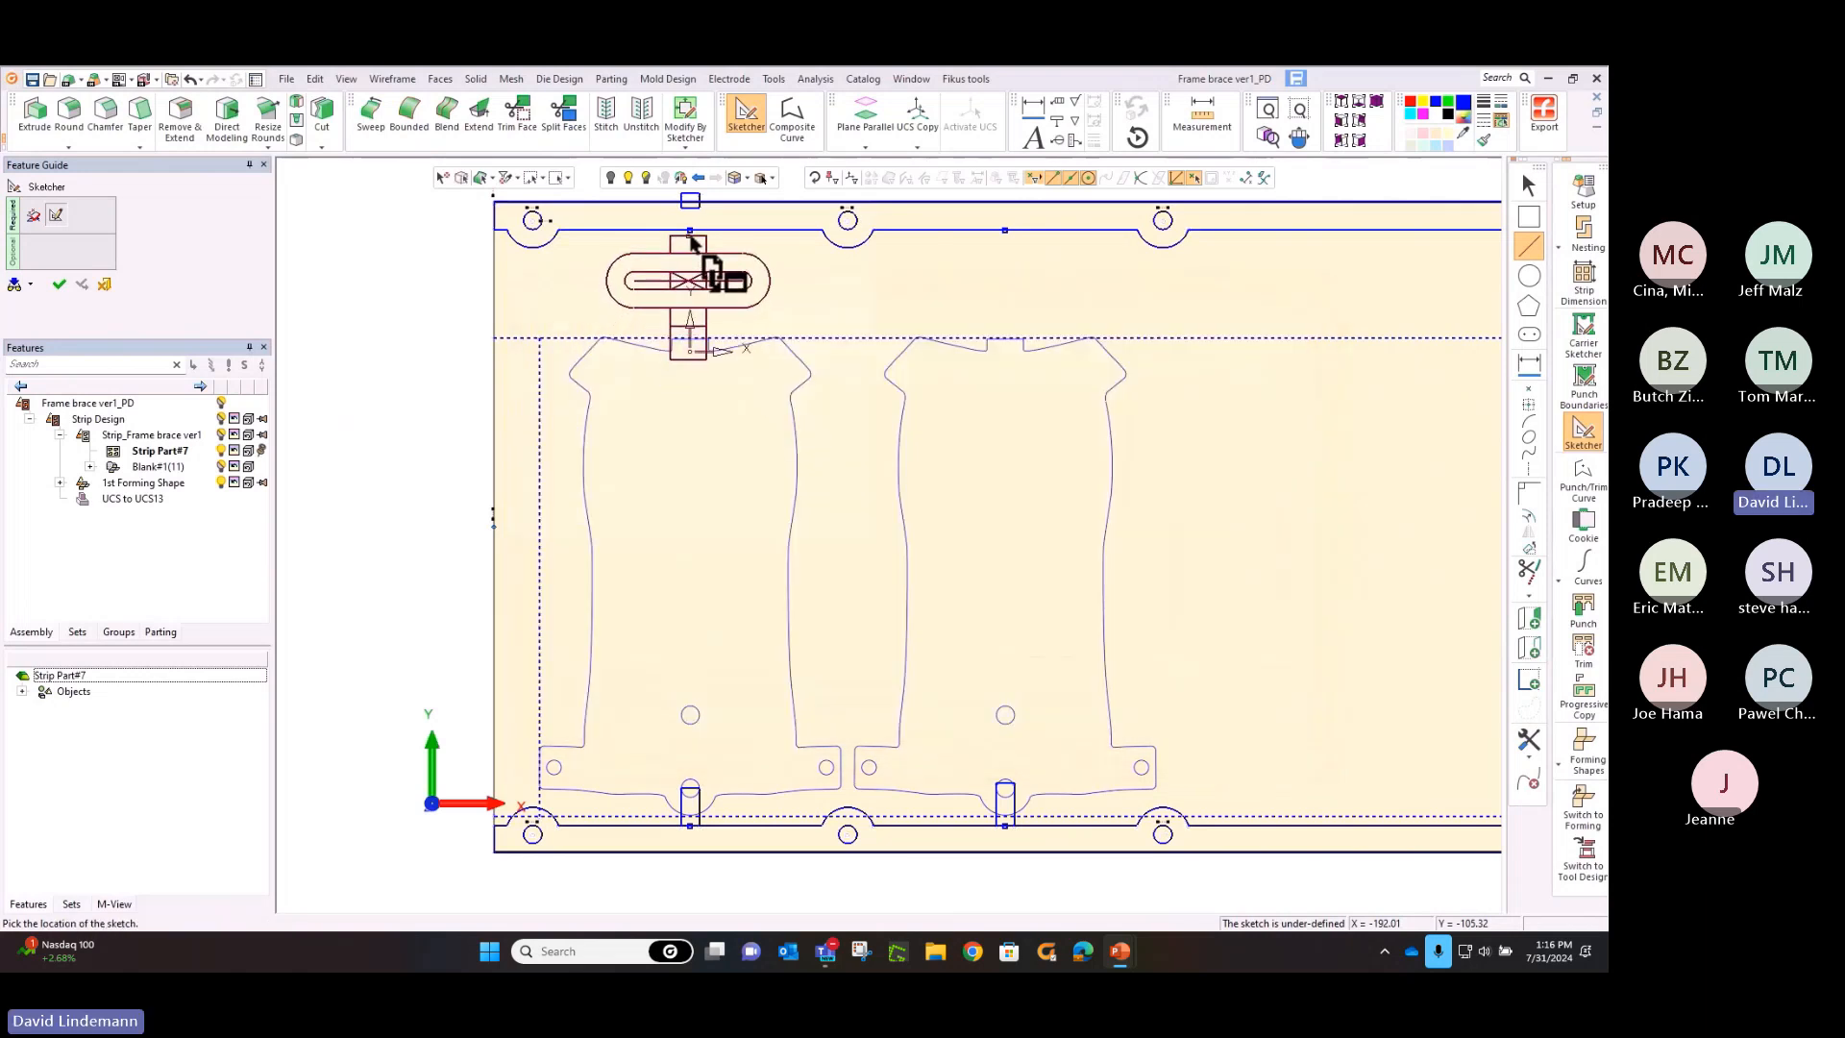
left_click(690, 240)
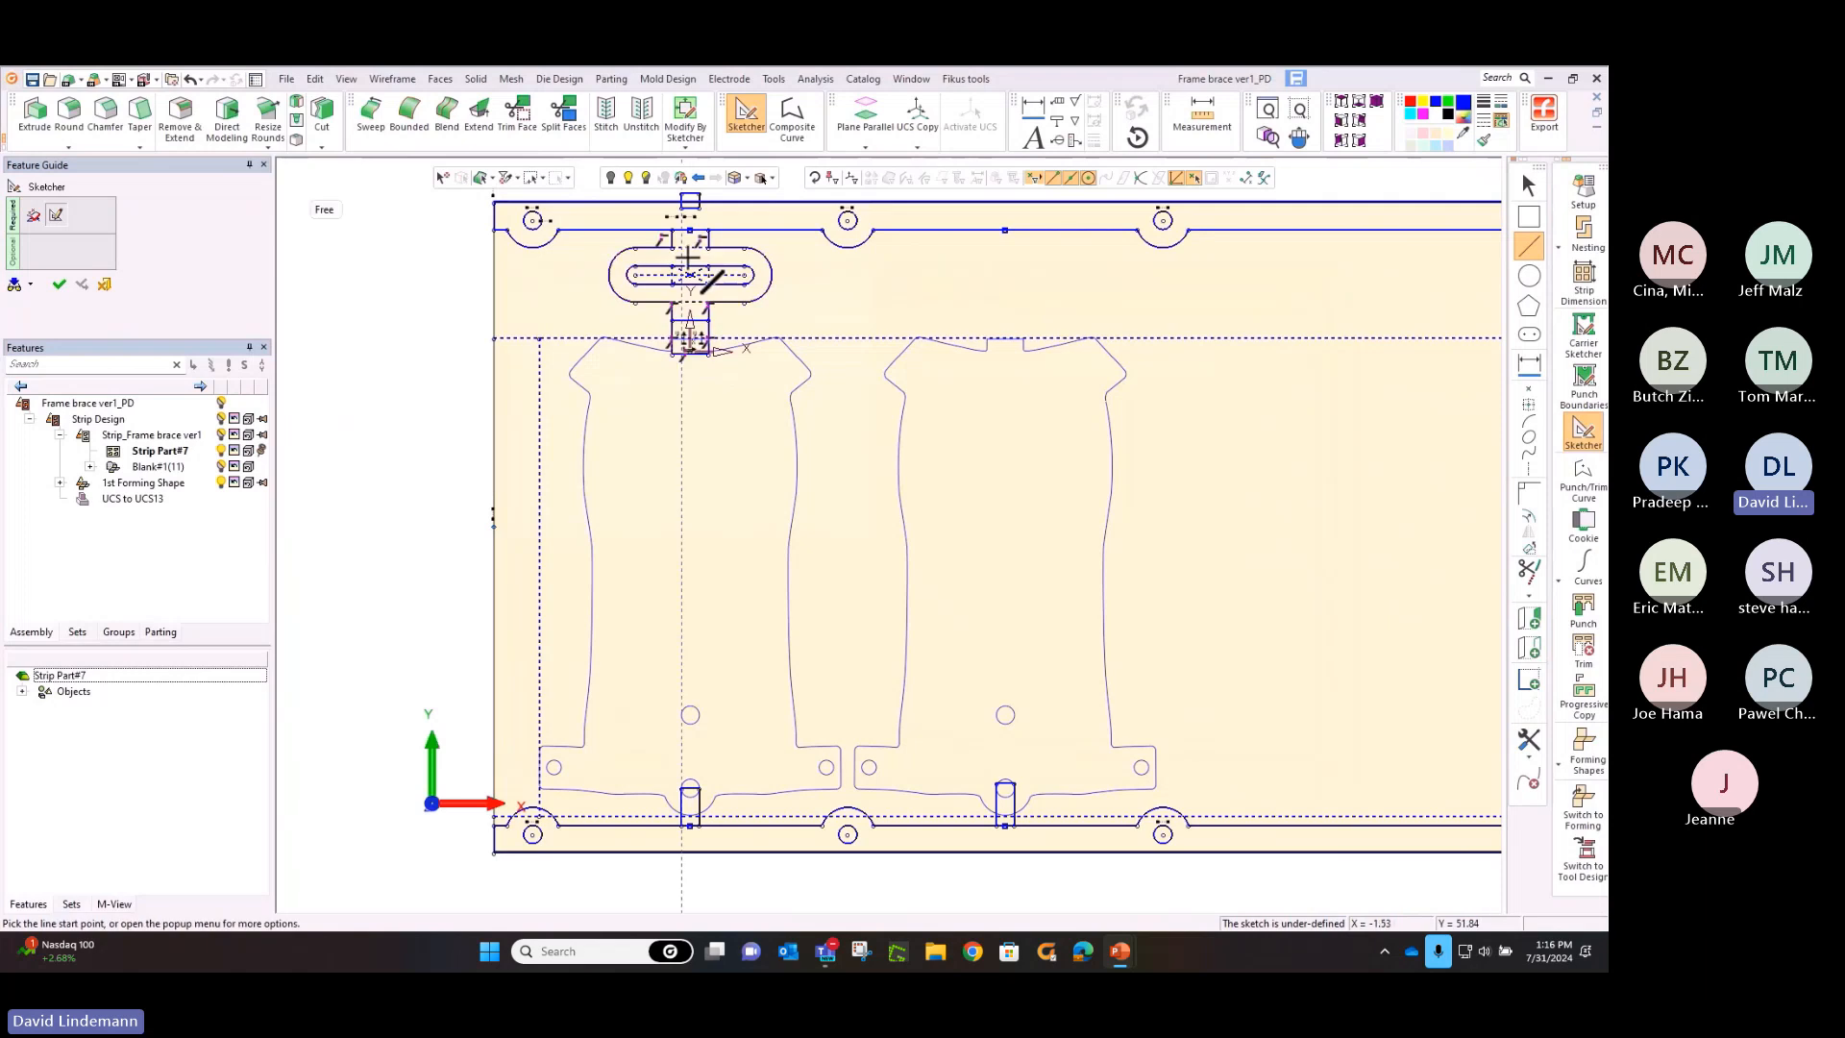
Load "web stationary.skf" again and place it on the upper carrier's reference point above the second blank
left_click(1535, 752)
left_click(1384, 618)
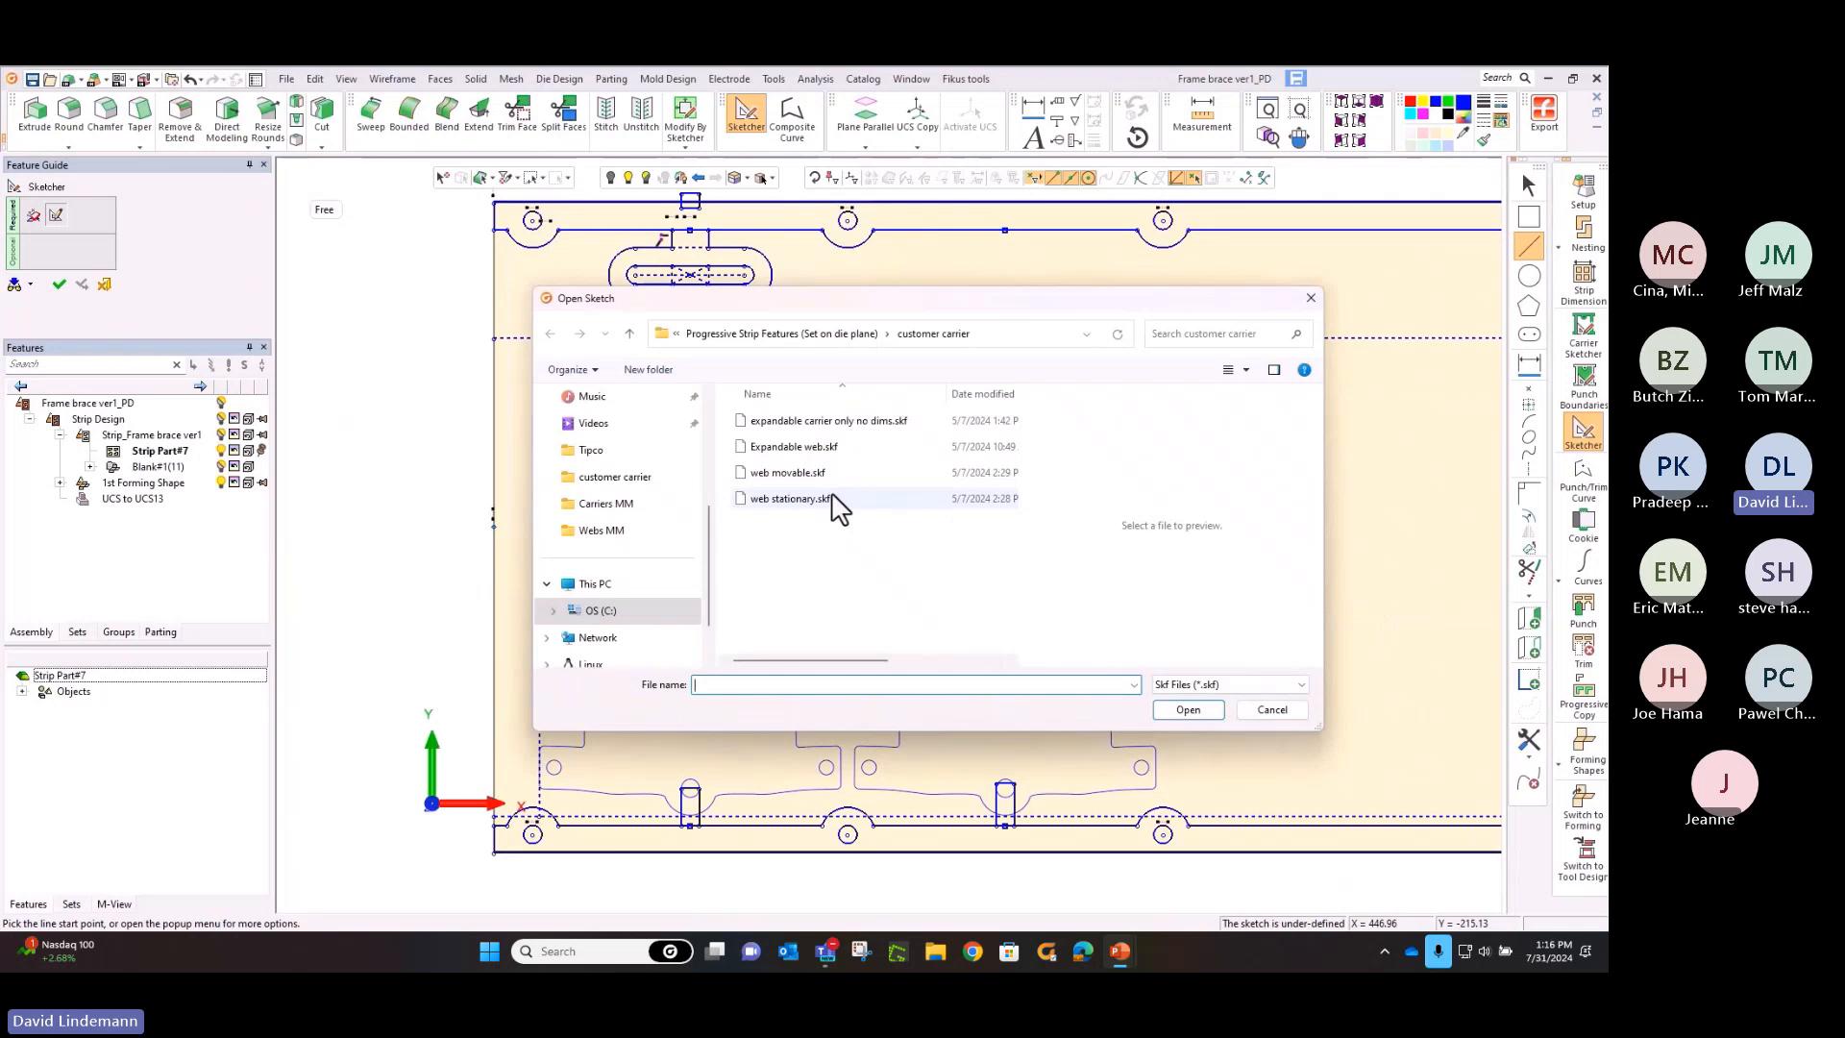
left_click(825, 498)
left_click(1166, 712)
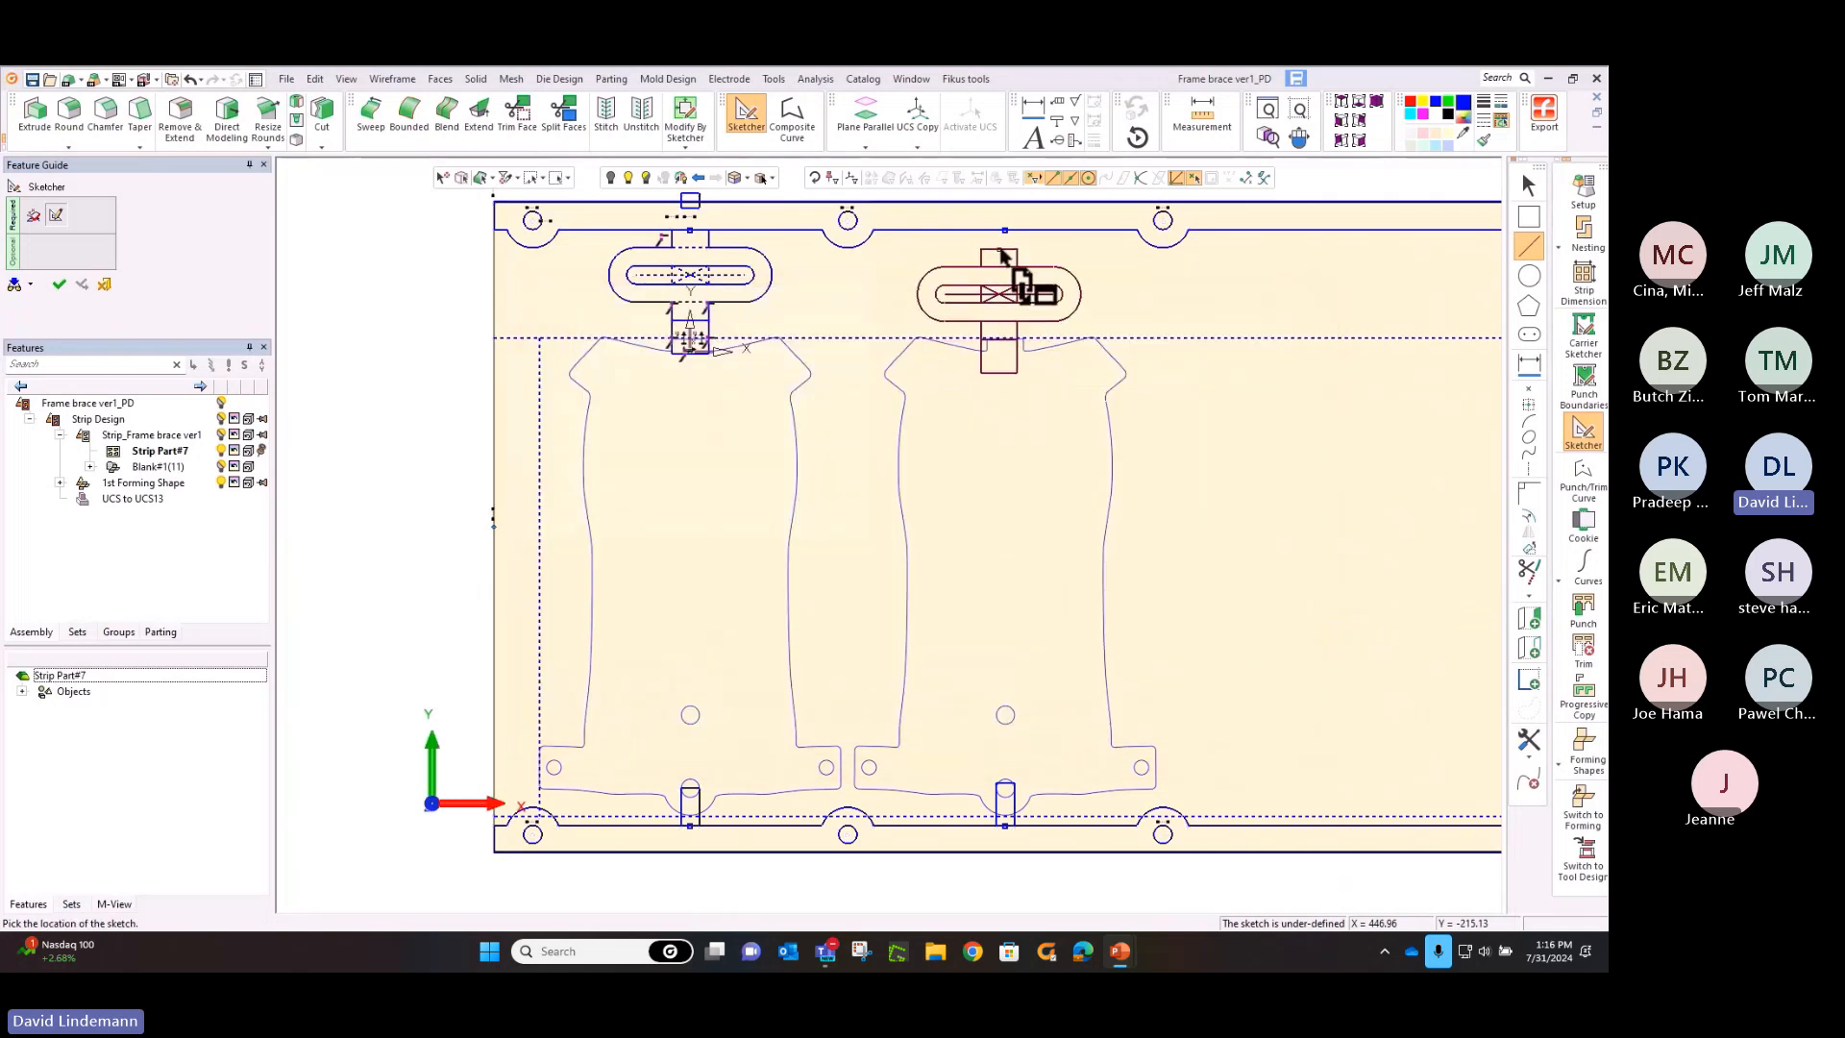
left_click(1004, 233)
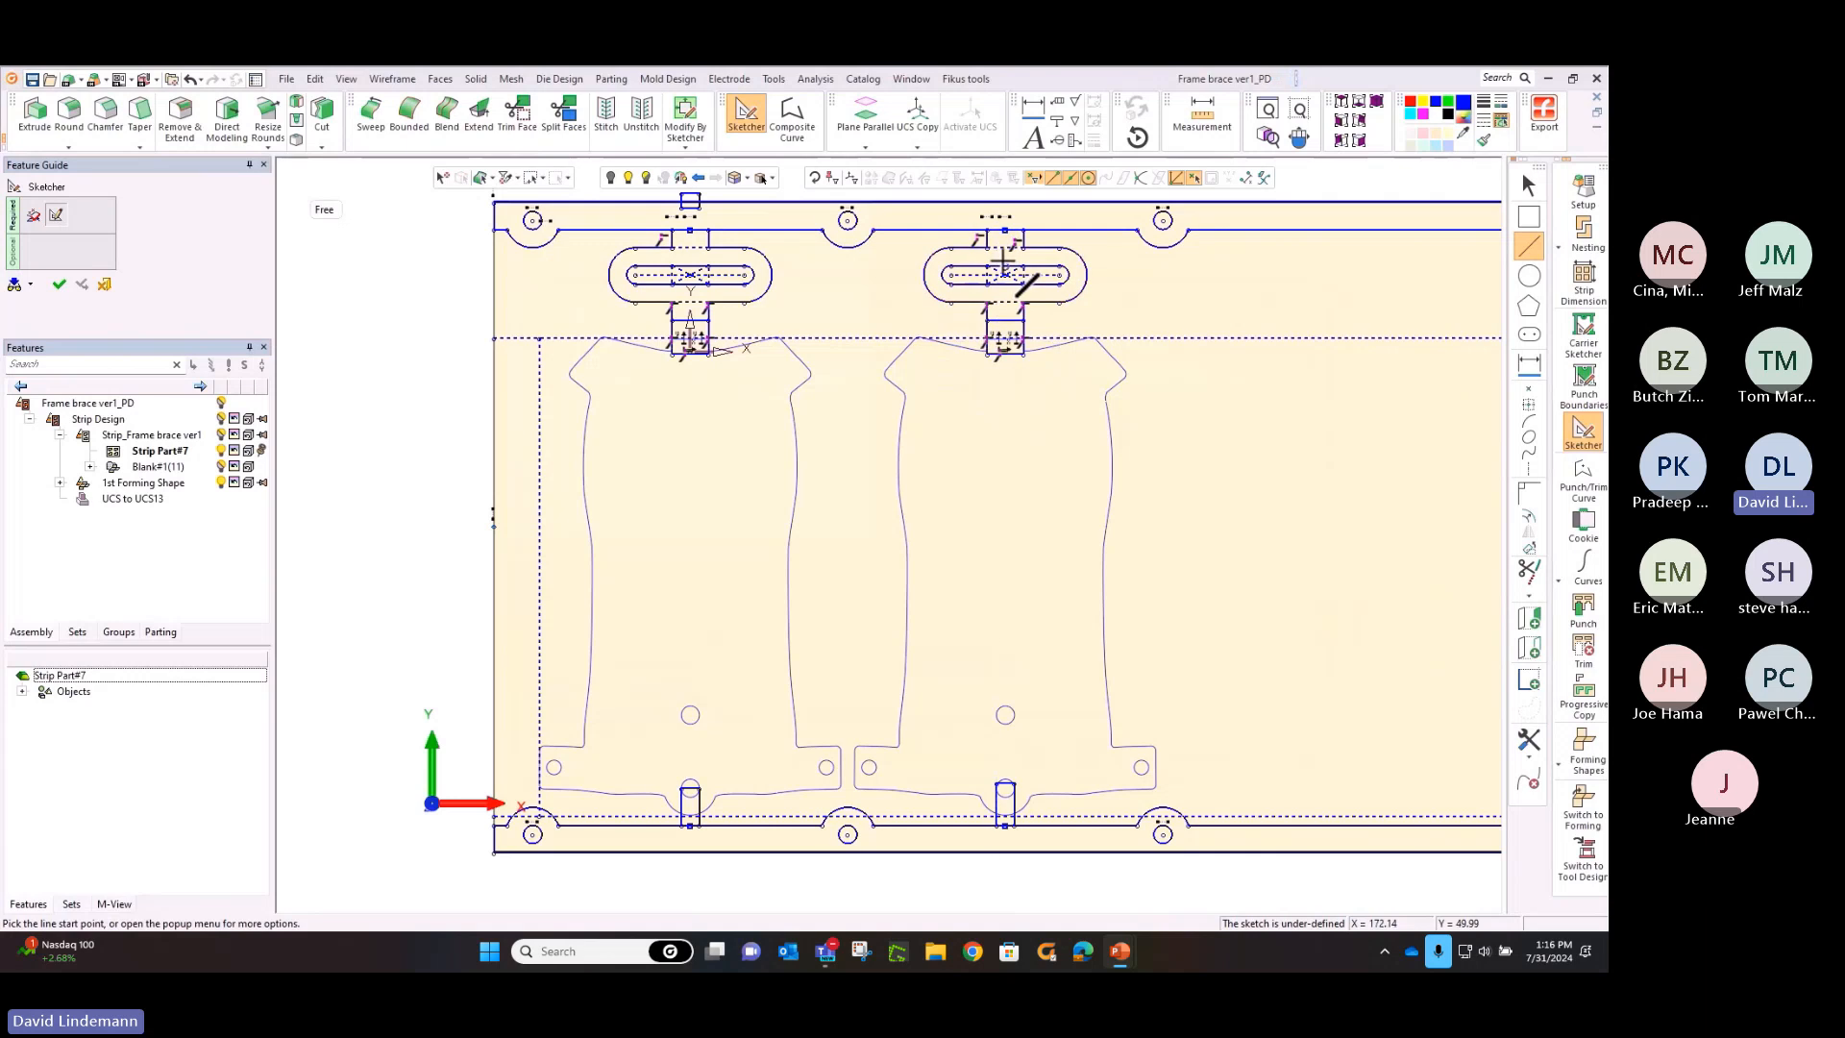
Sketch a rectangle about 100 by 170 mm spanning the gap between the first and second blanks
left_click(1584, 231)
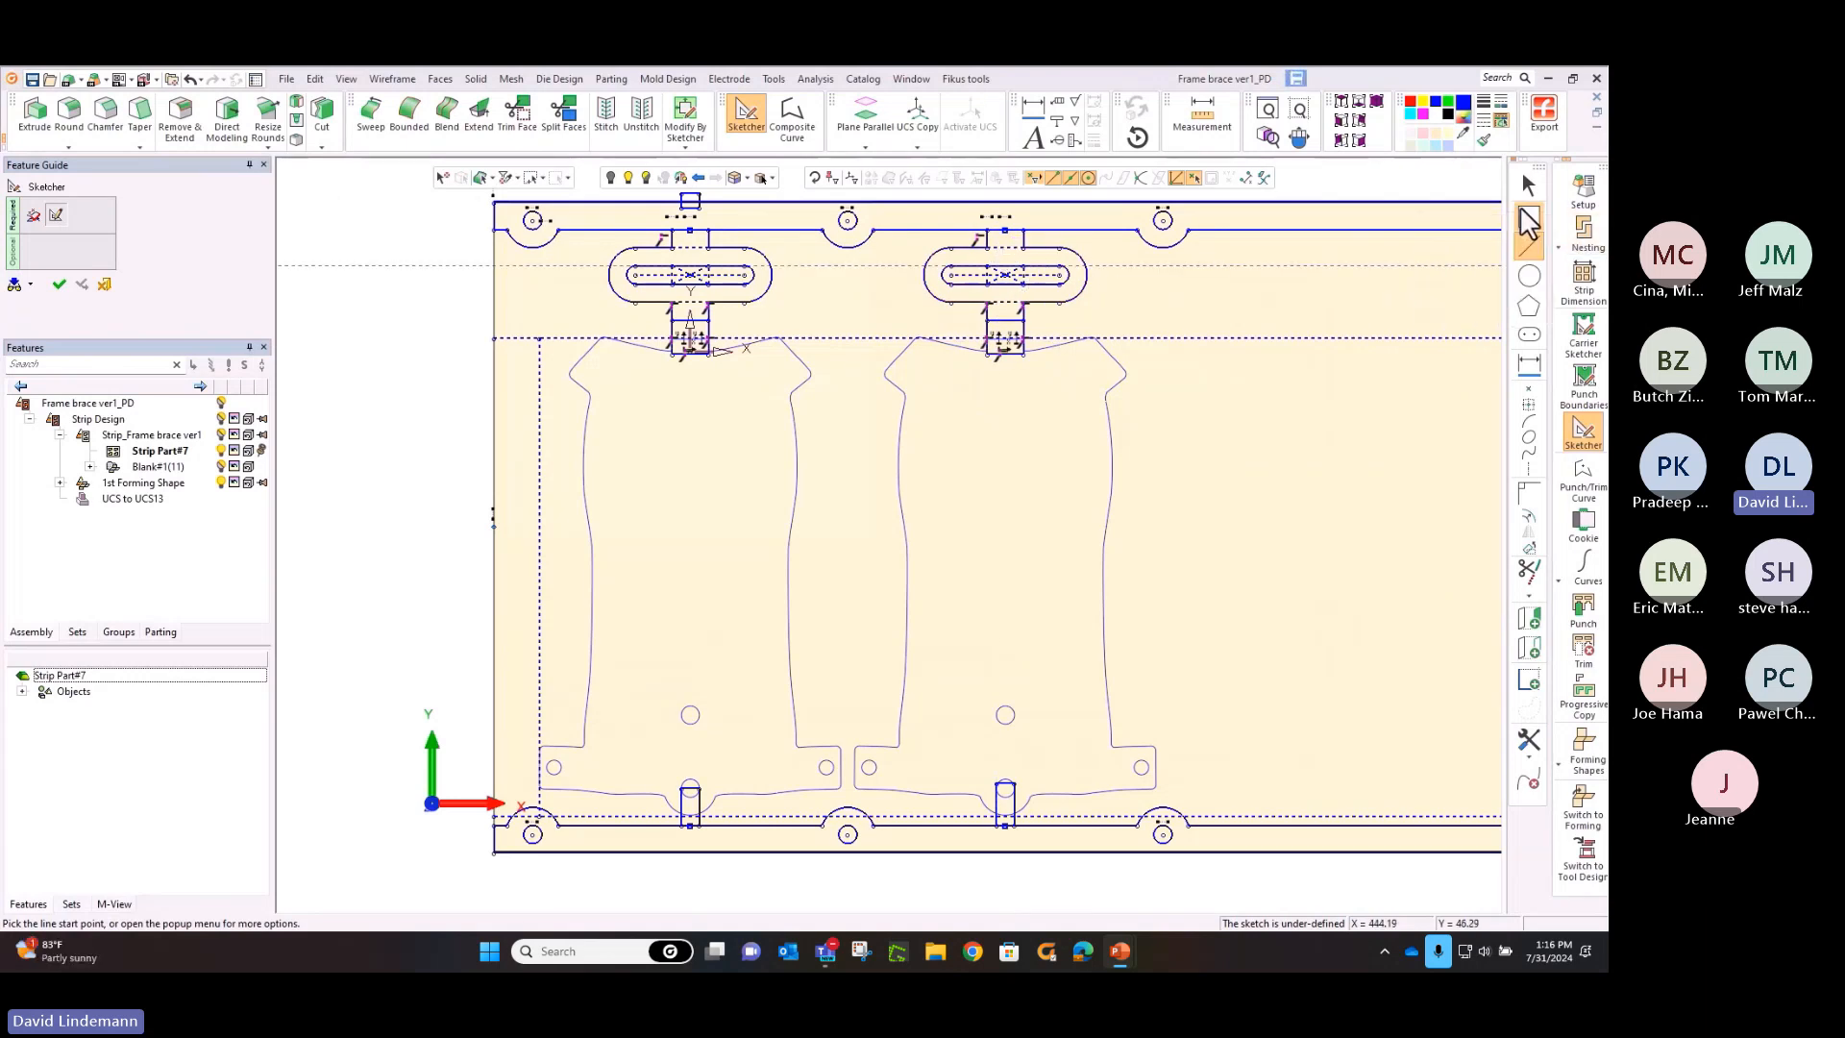
left_click(1526, 217)
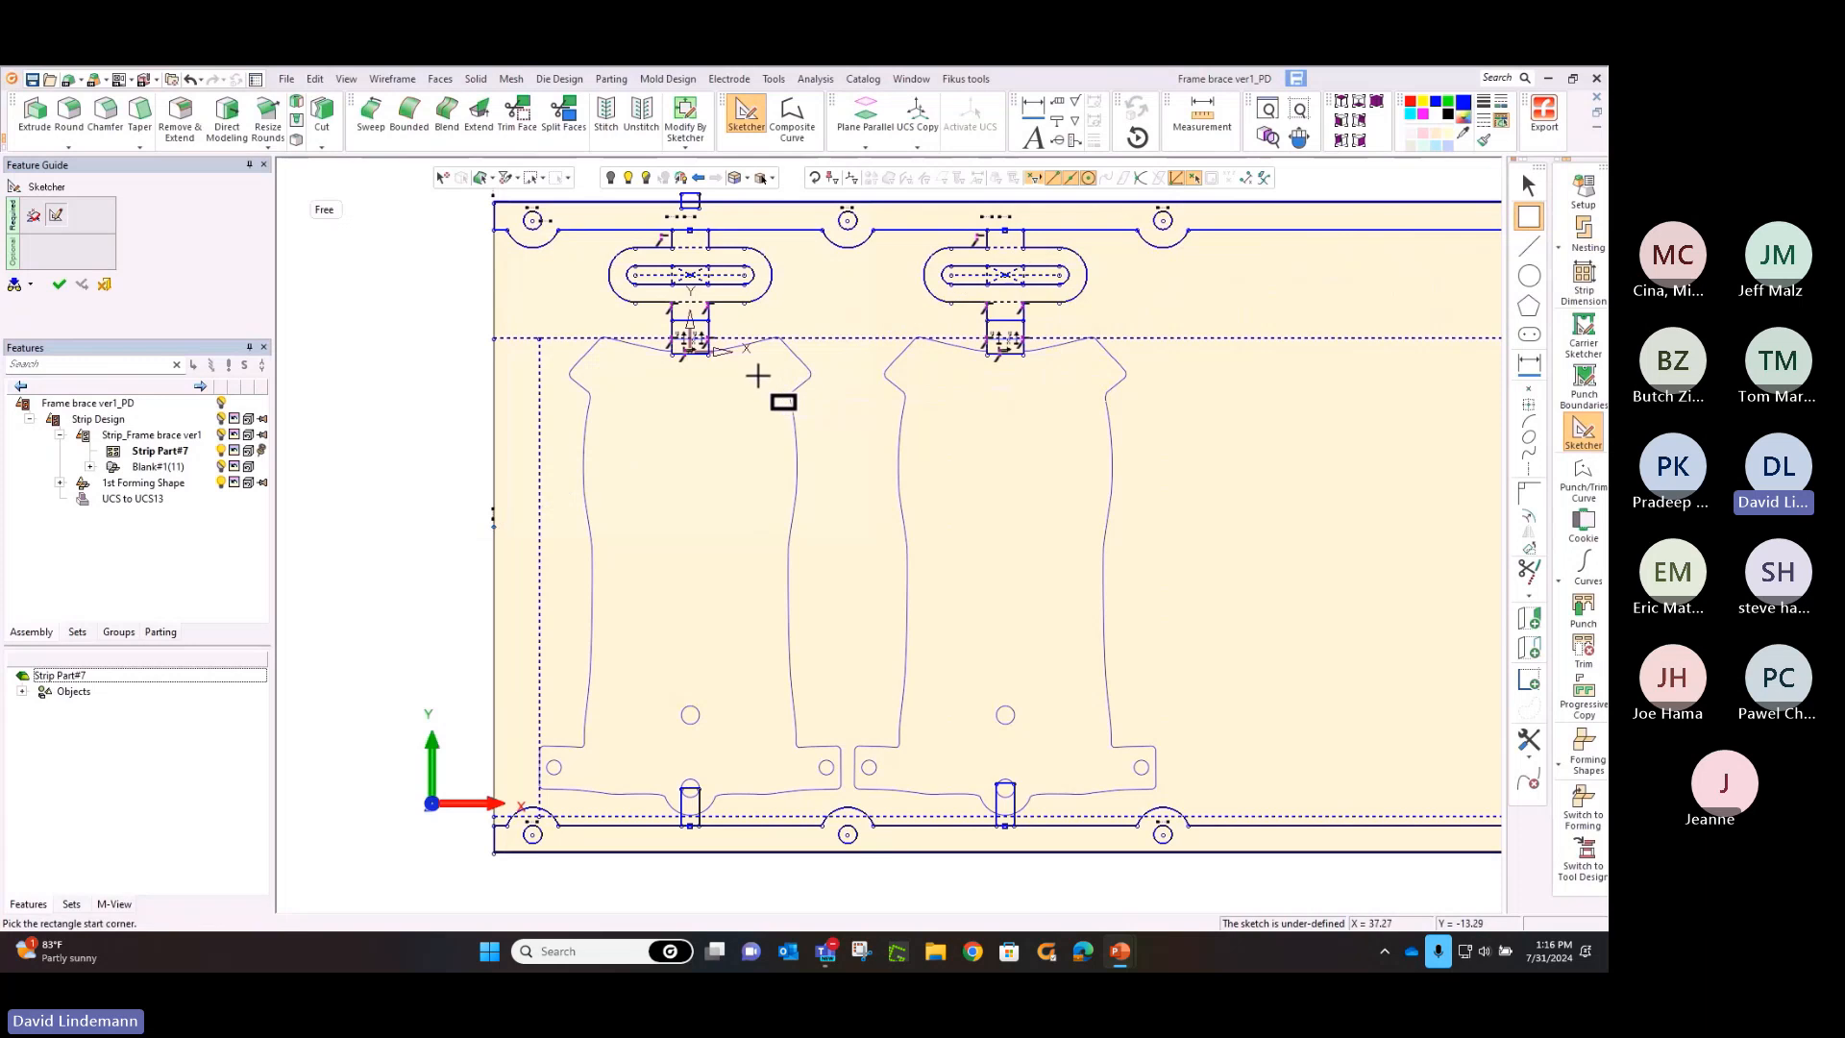
left_click(757, 376)
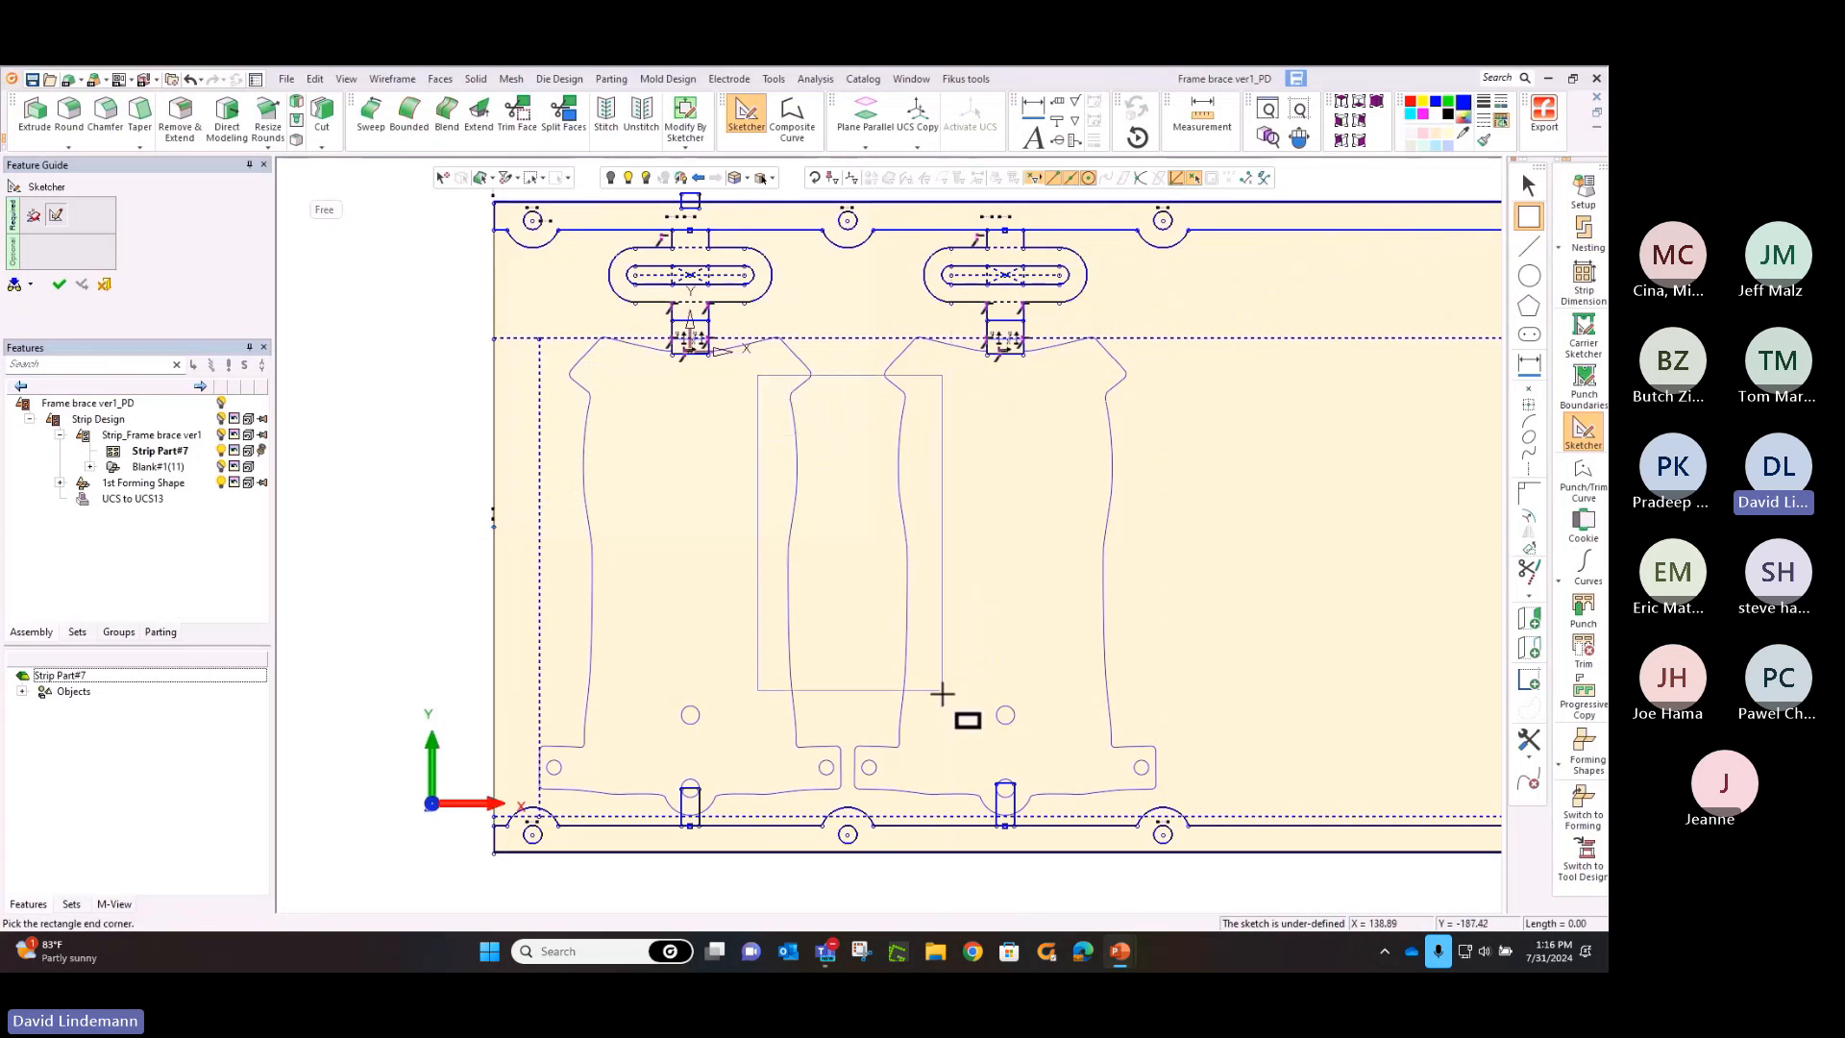
left_click(940, 683)
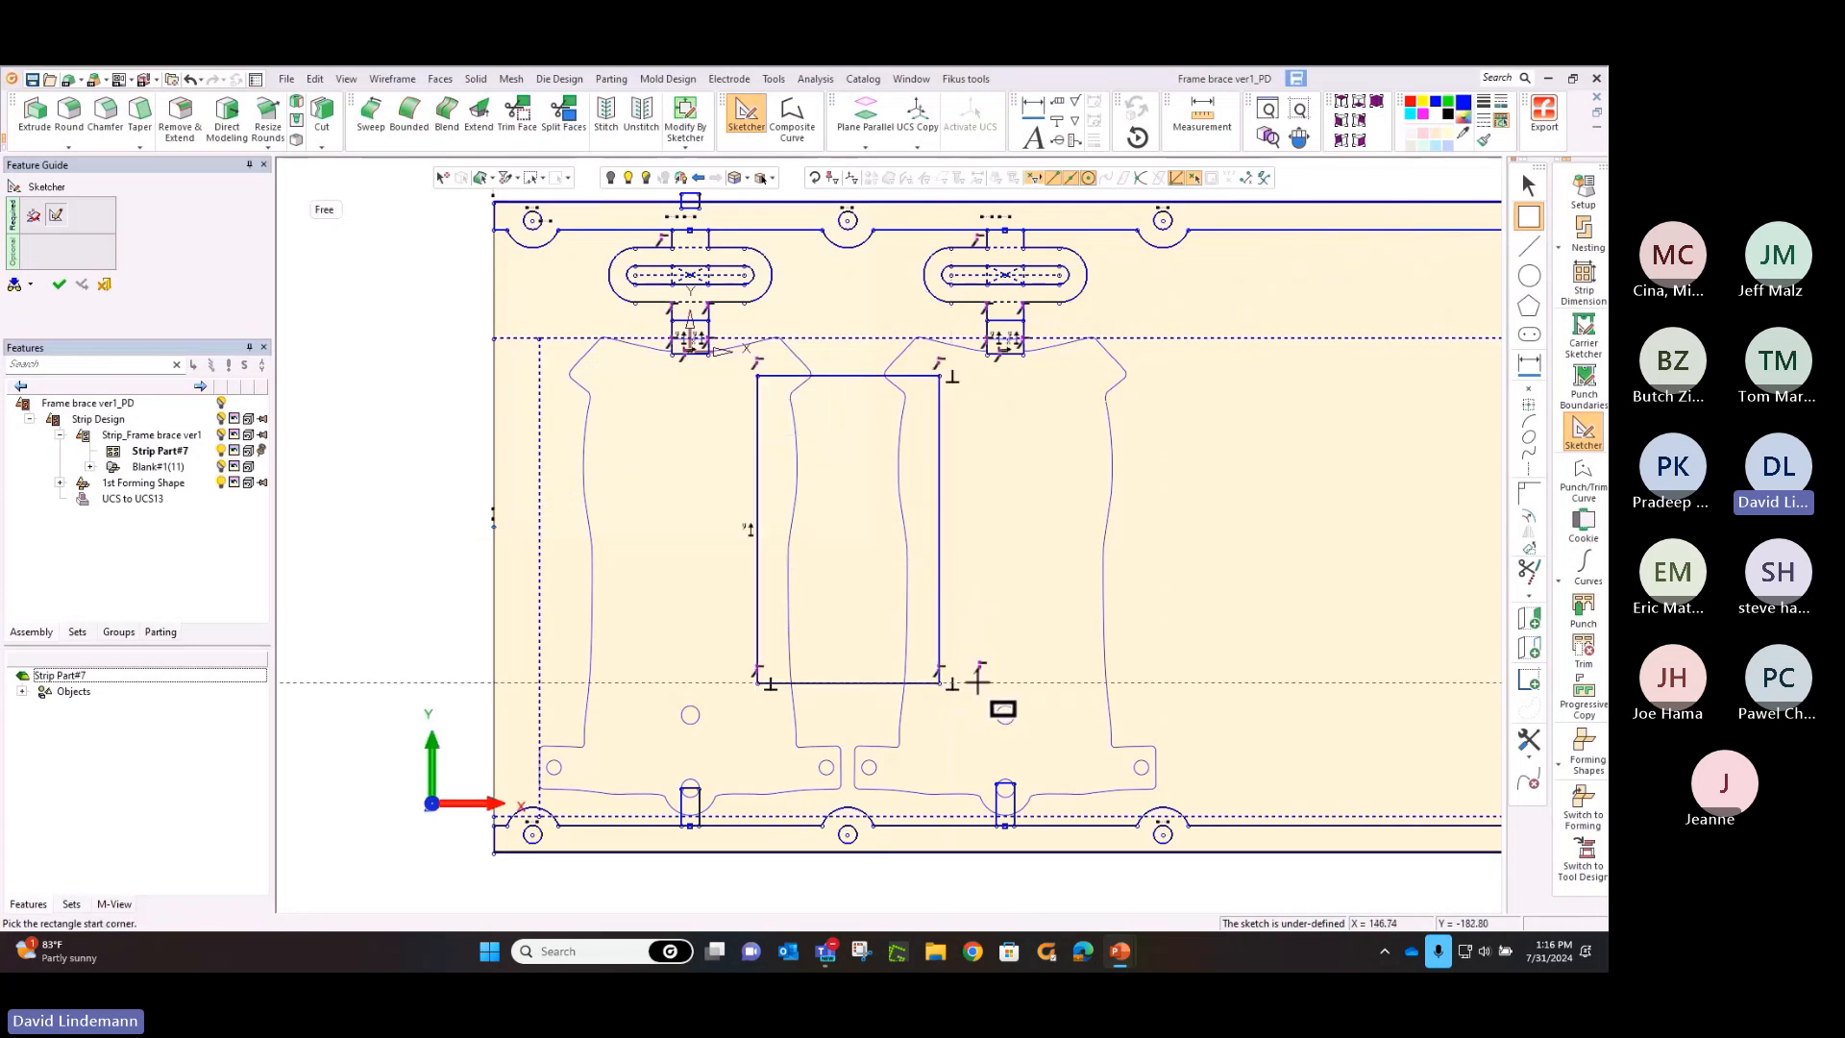
Sketch a horizontal line about 48.5 mm long across the gap between the blanks' lower tabs and finish the carrier sketch
left_click(1528, 246)
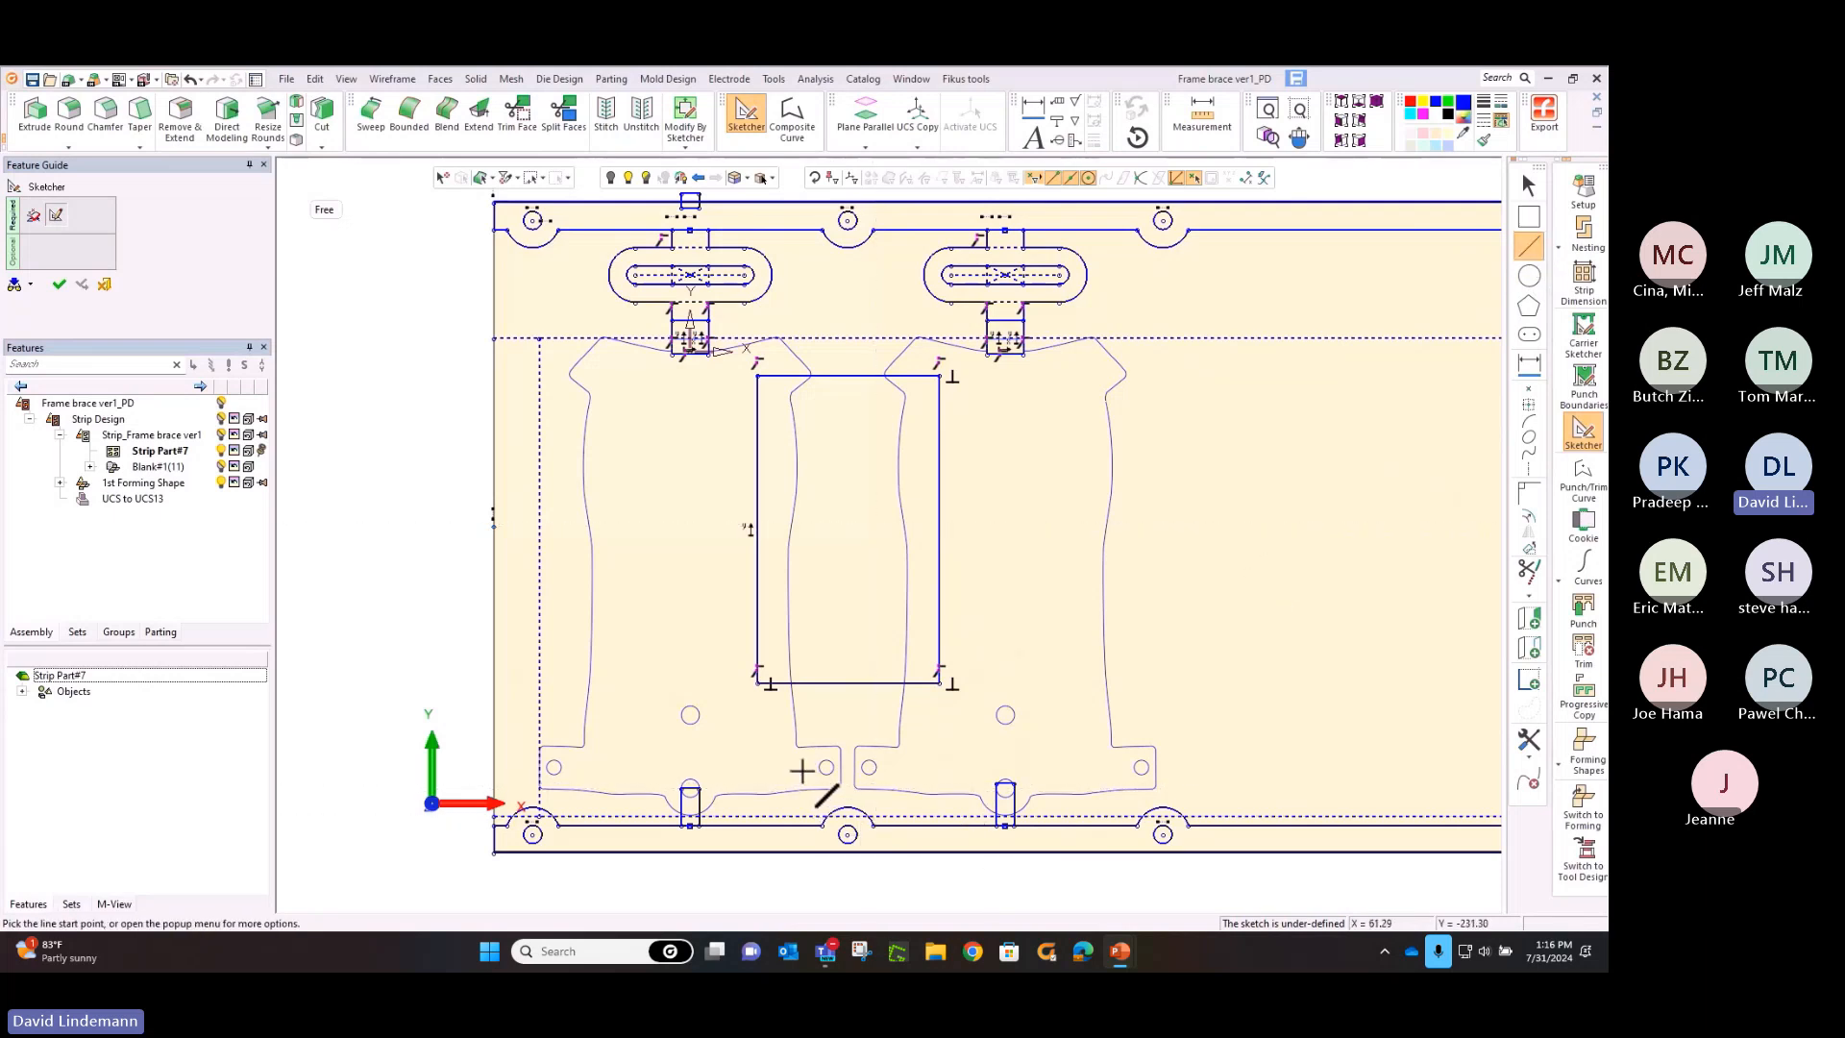
left_click(807, 767)
left_click(893, 766)
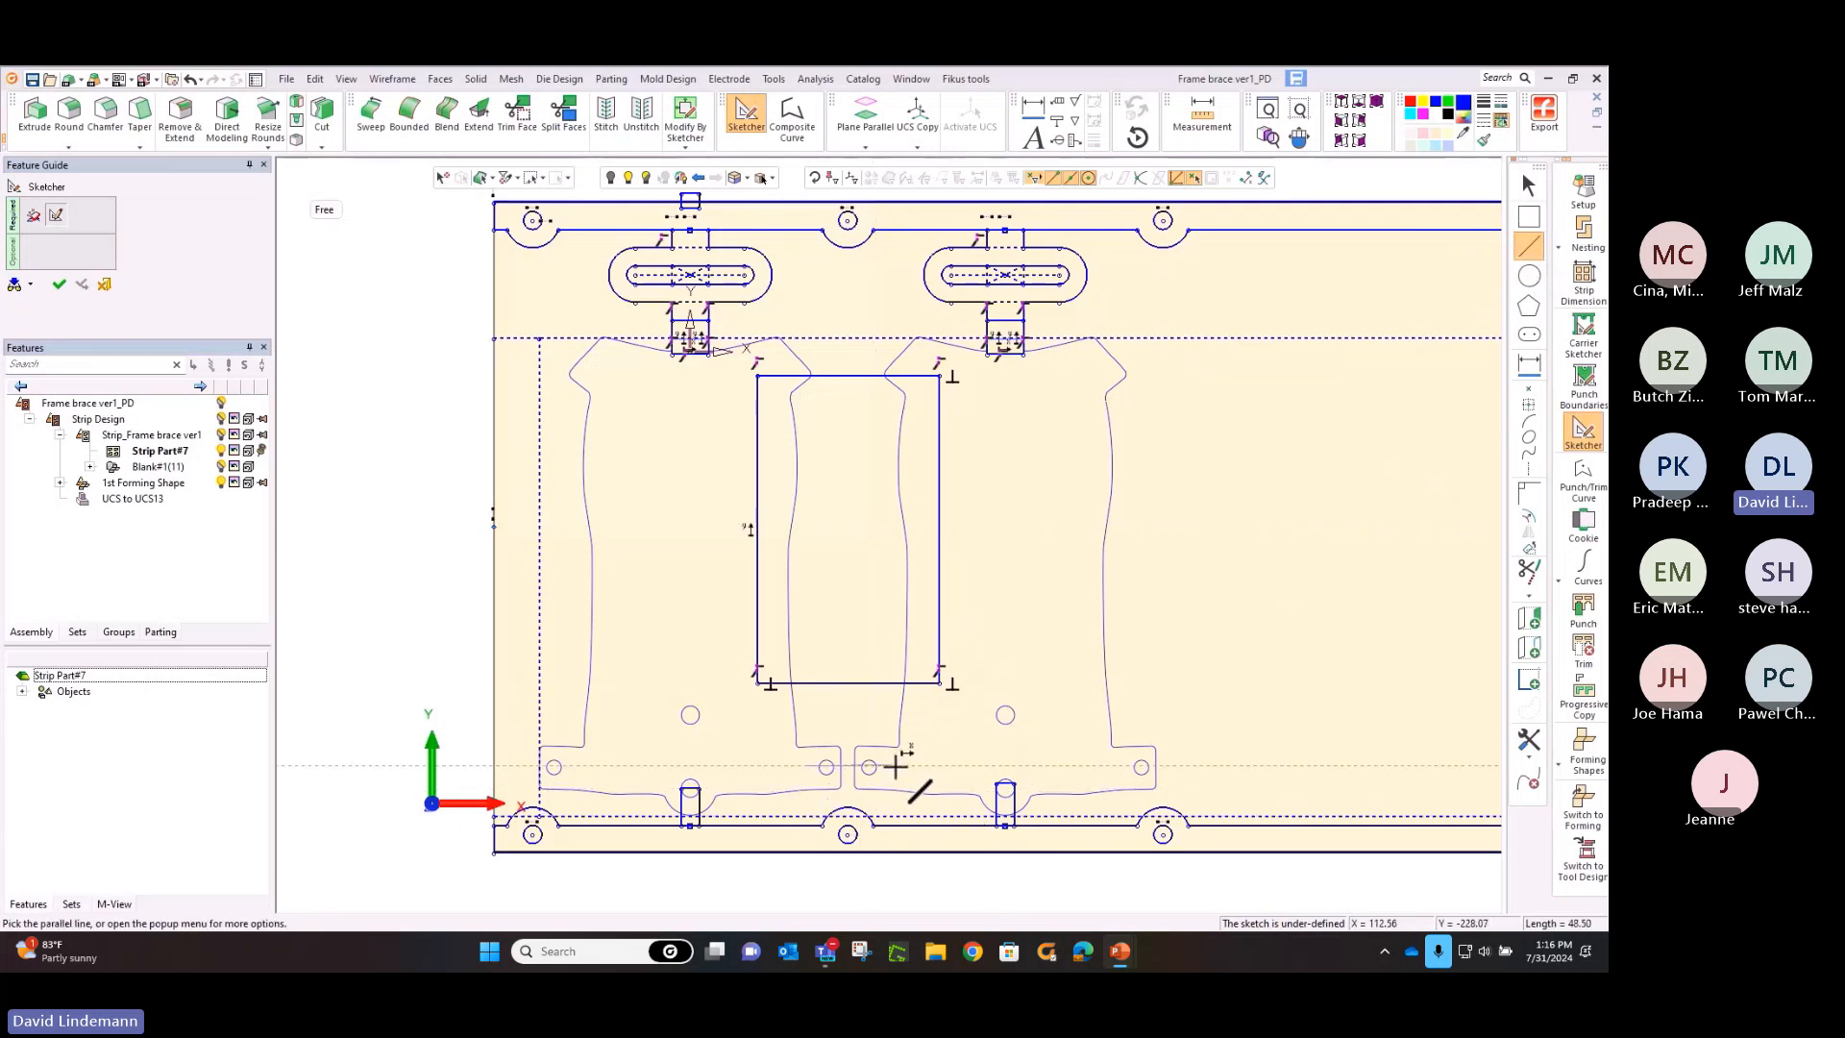
middle_click(1047, 648)
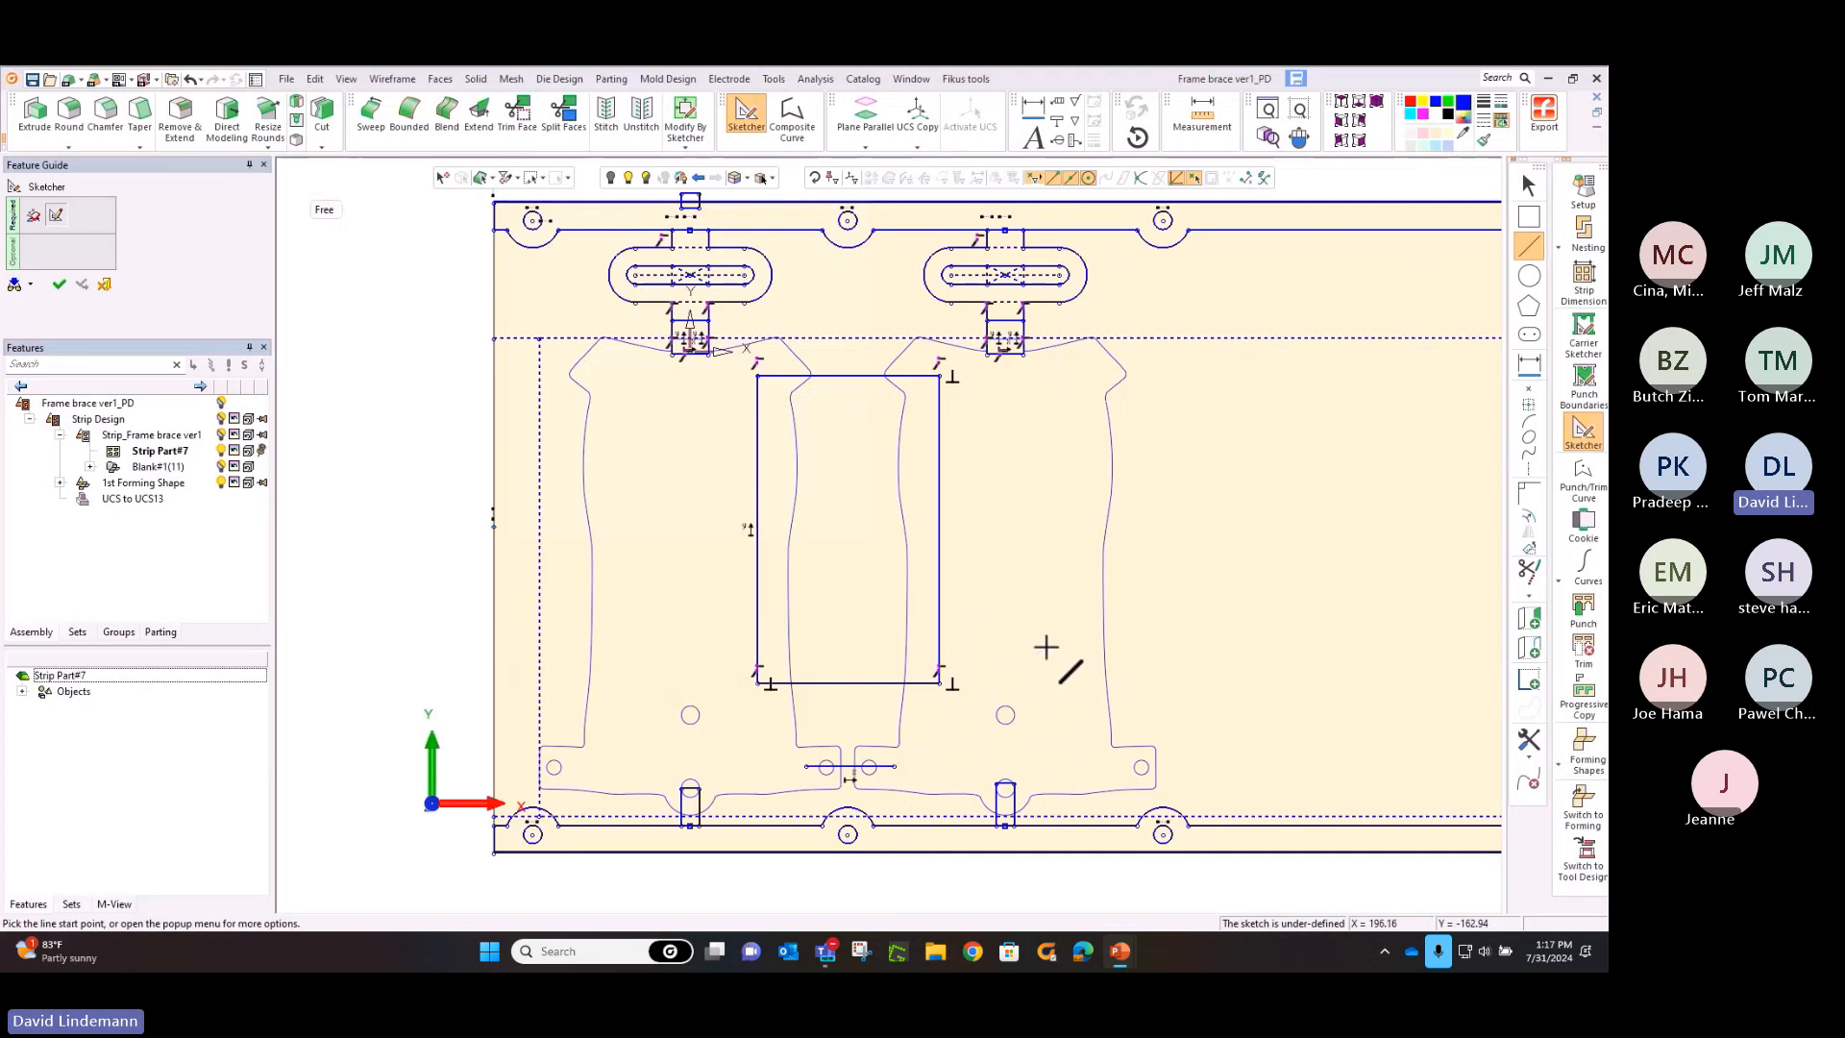
left_click(60, 285)
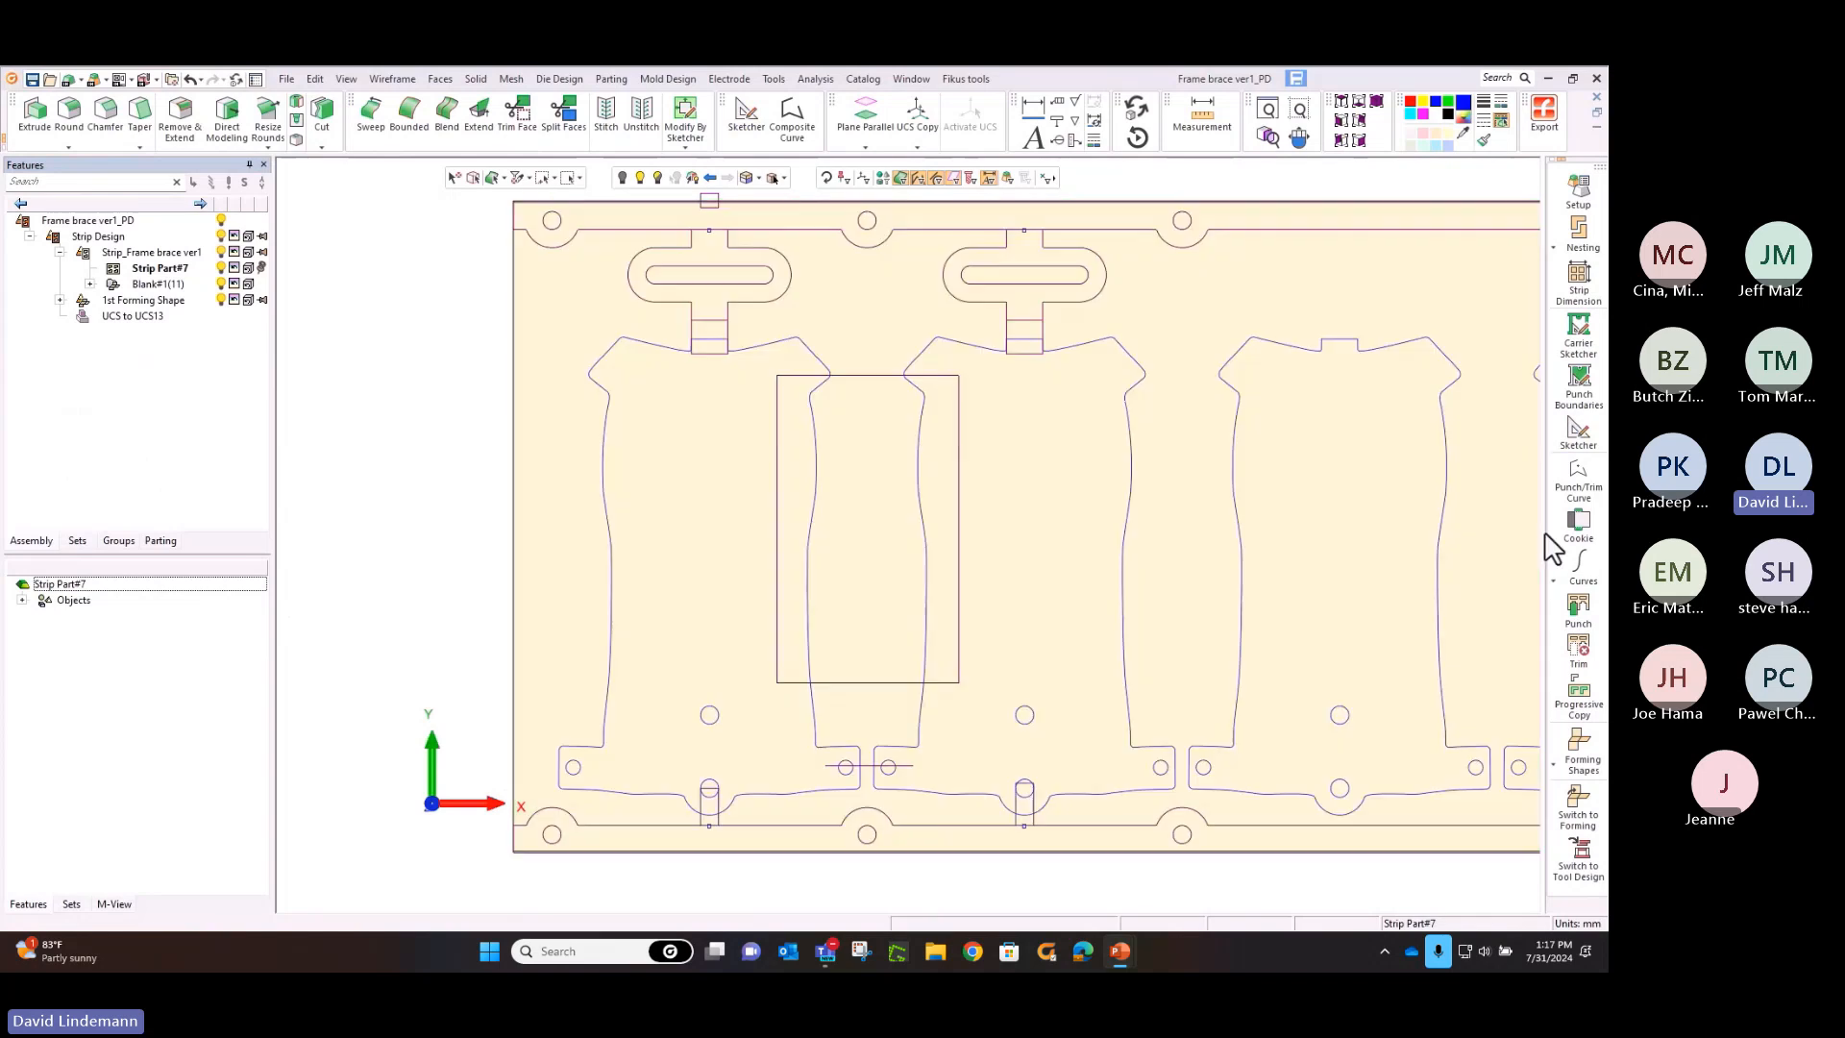
Punch the round pilot holes along the lower and upper carriers, starting at the first station
left_click(1580, 612)
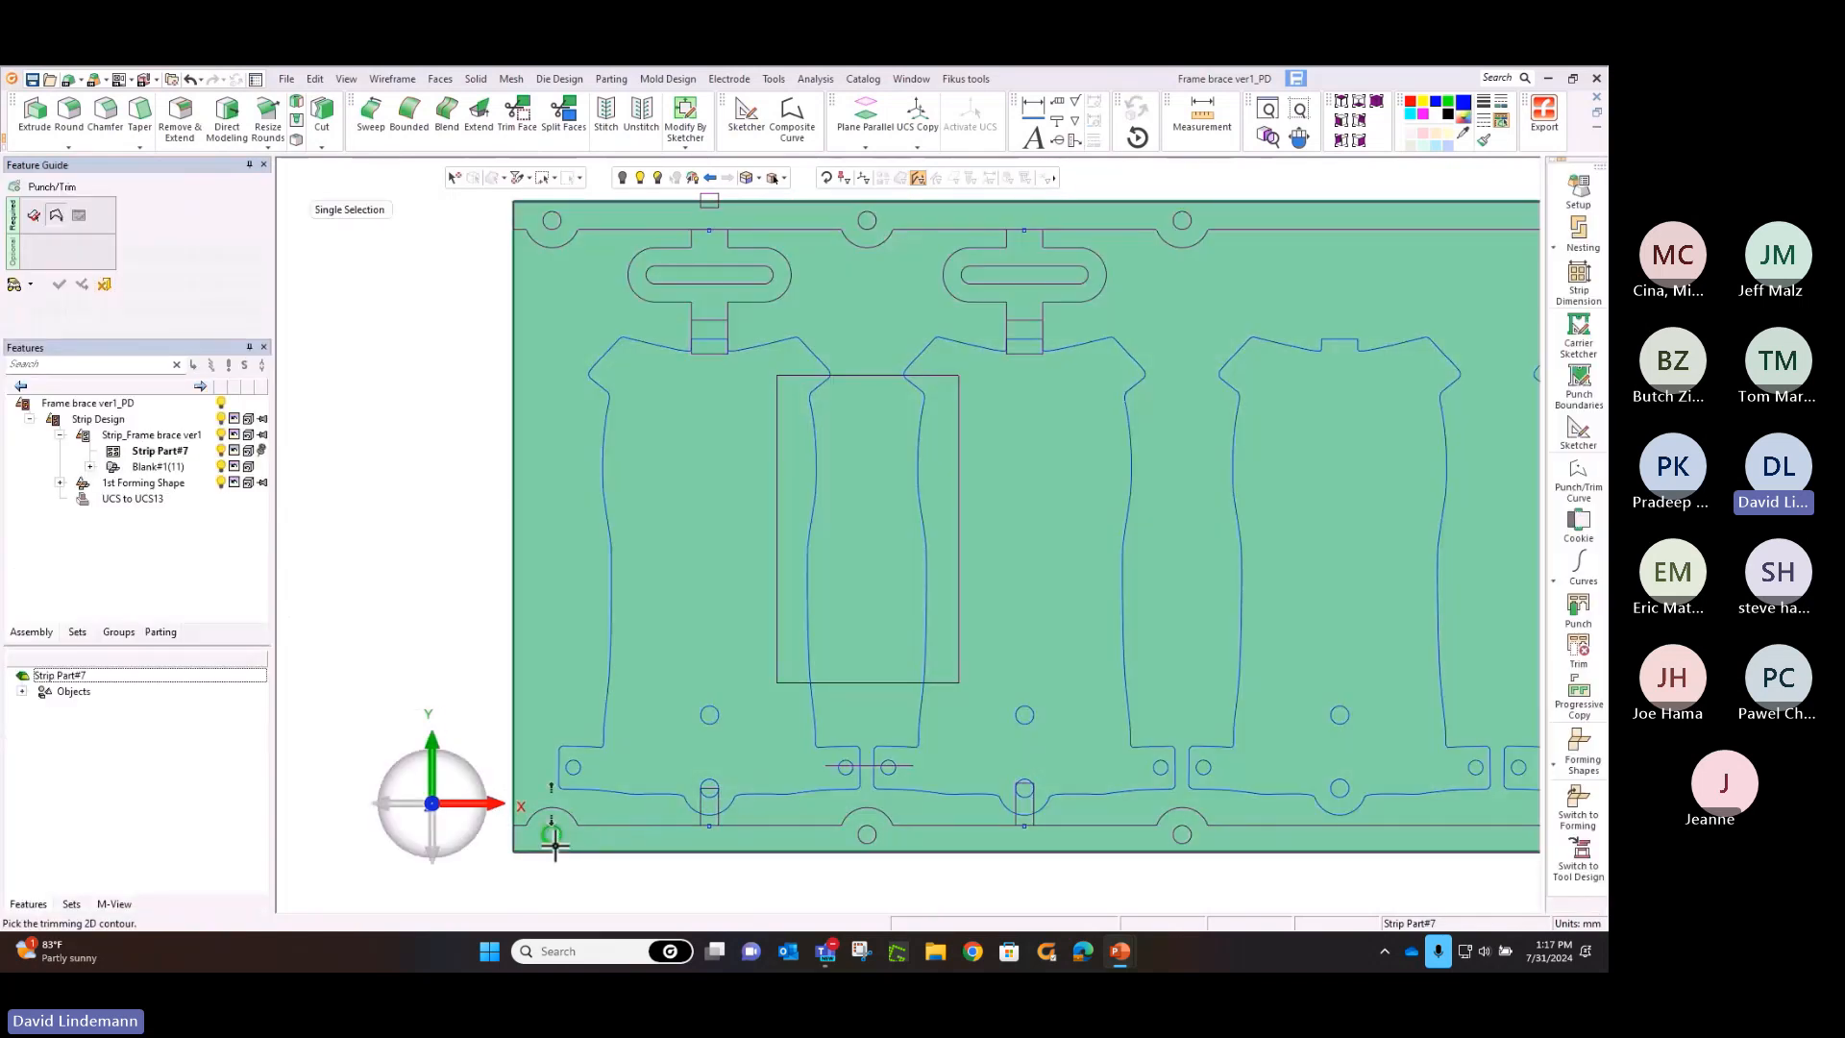
left_click(553, 842)
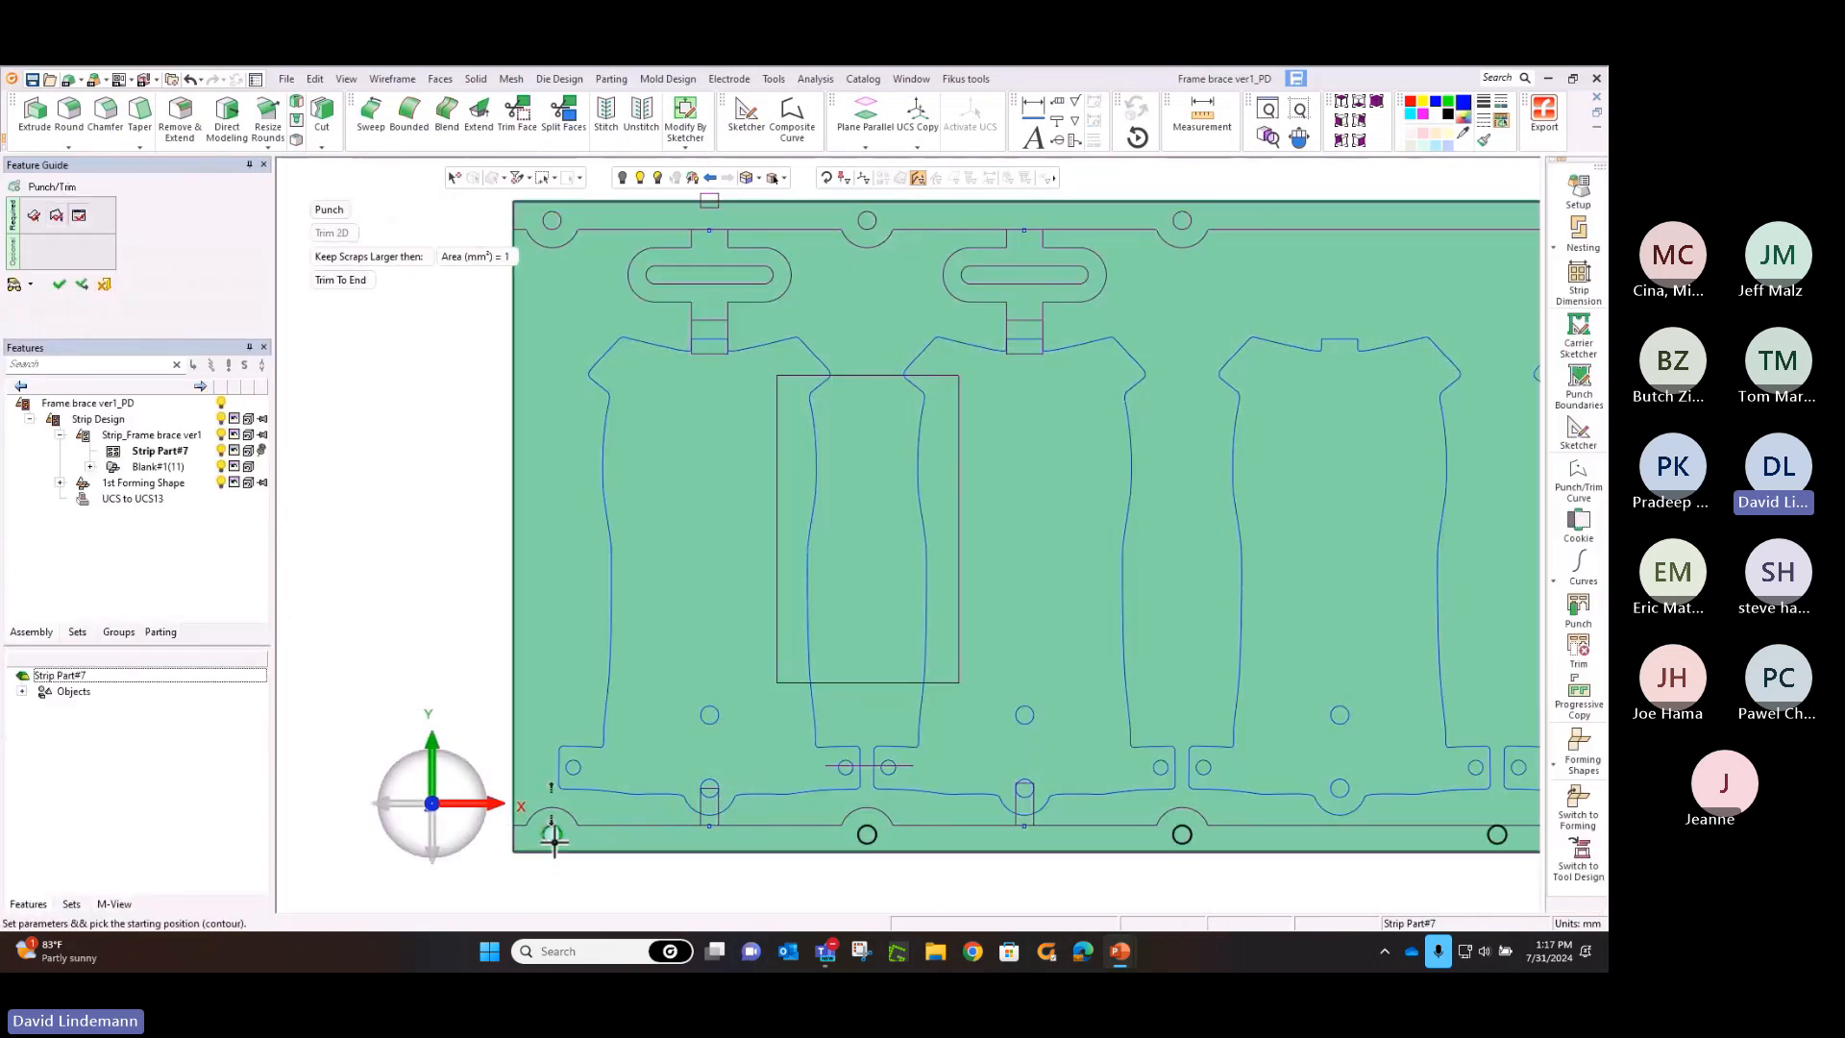
middle_click(450, 517)
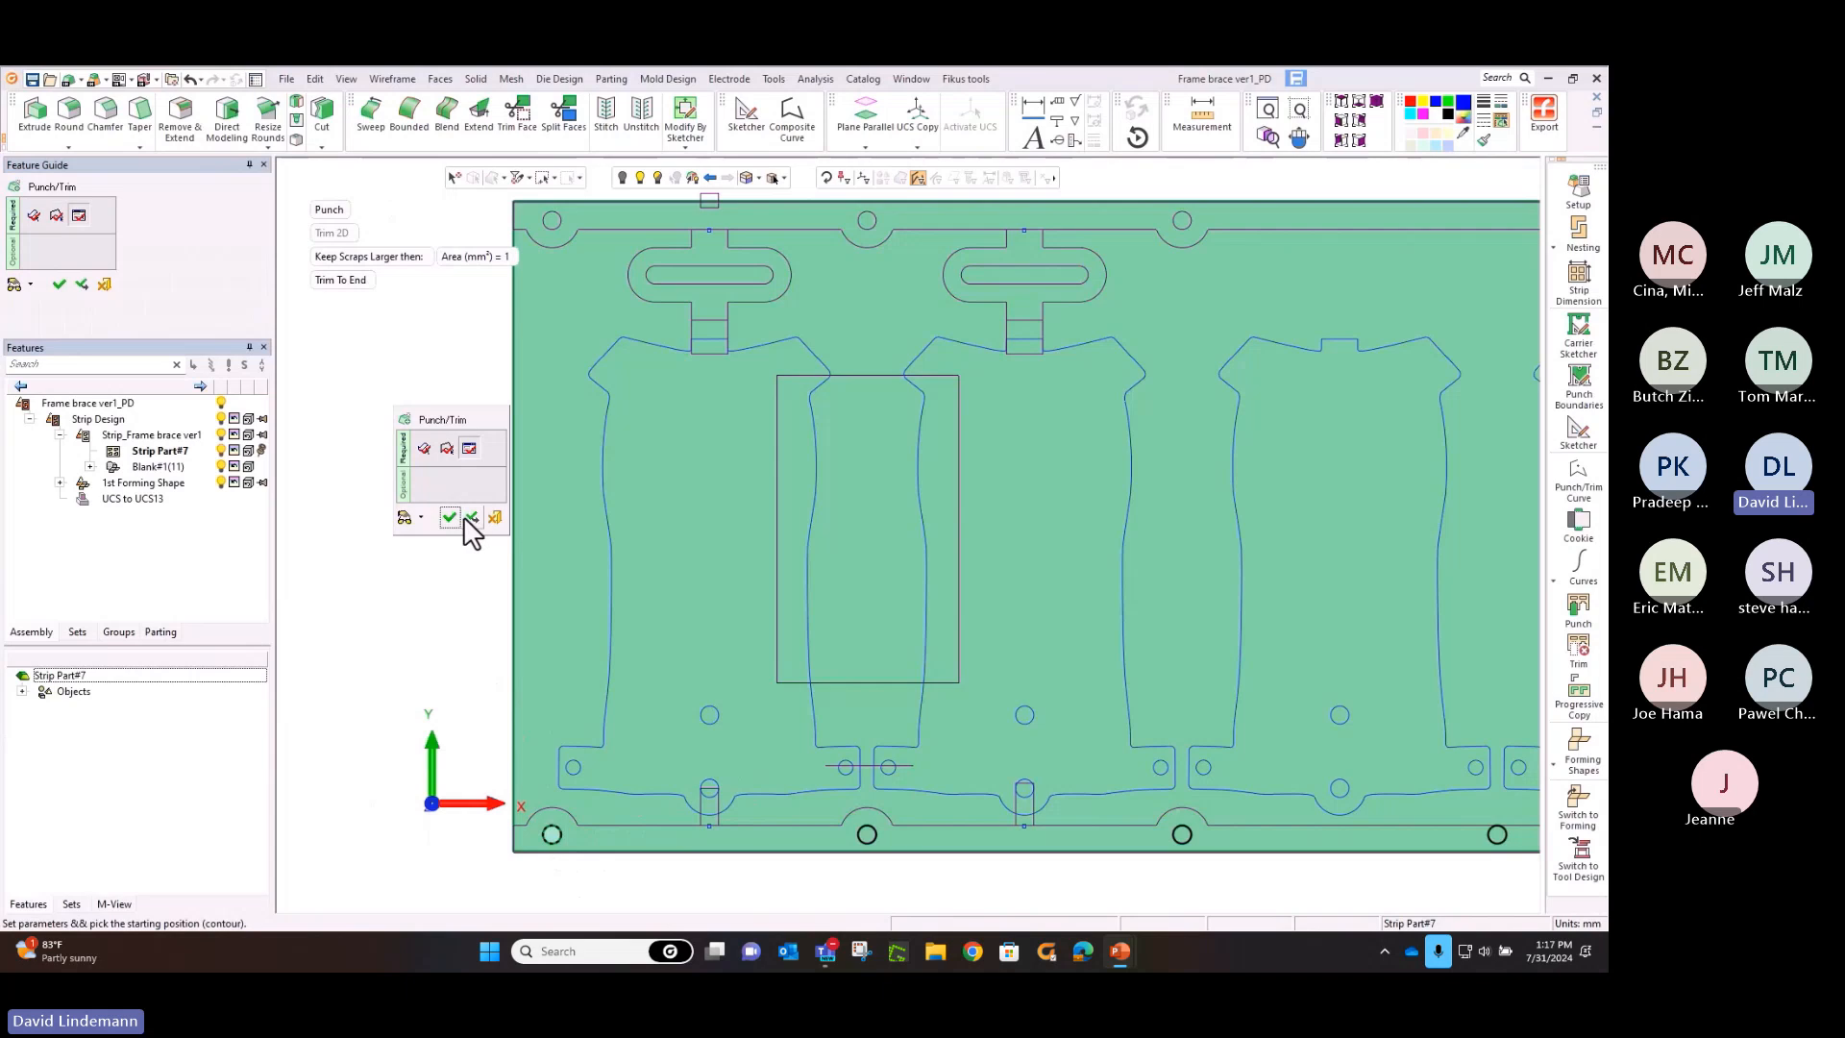
left_click(468, 518)
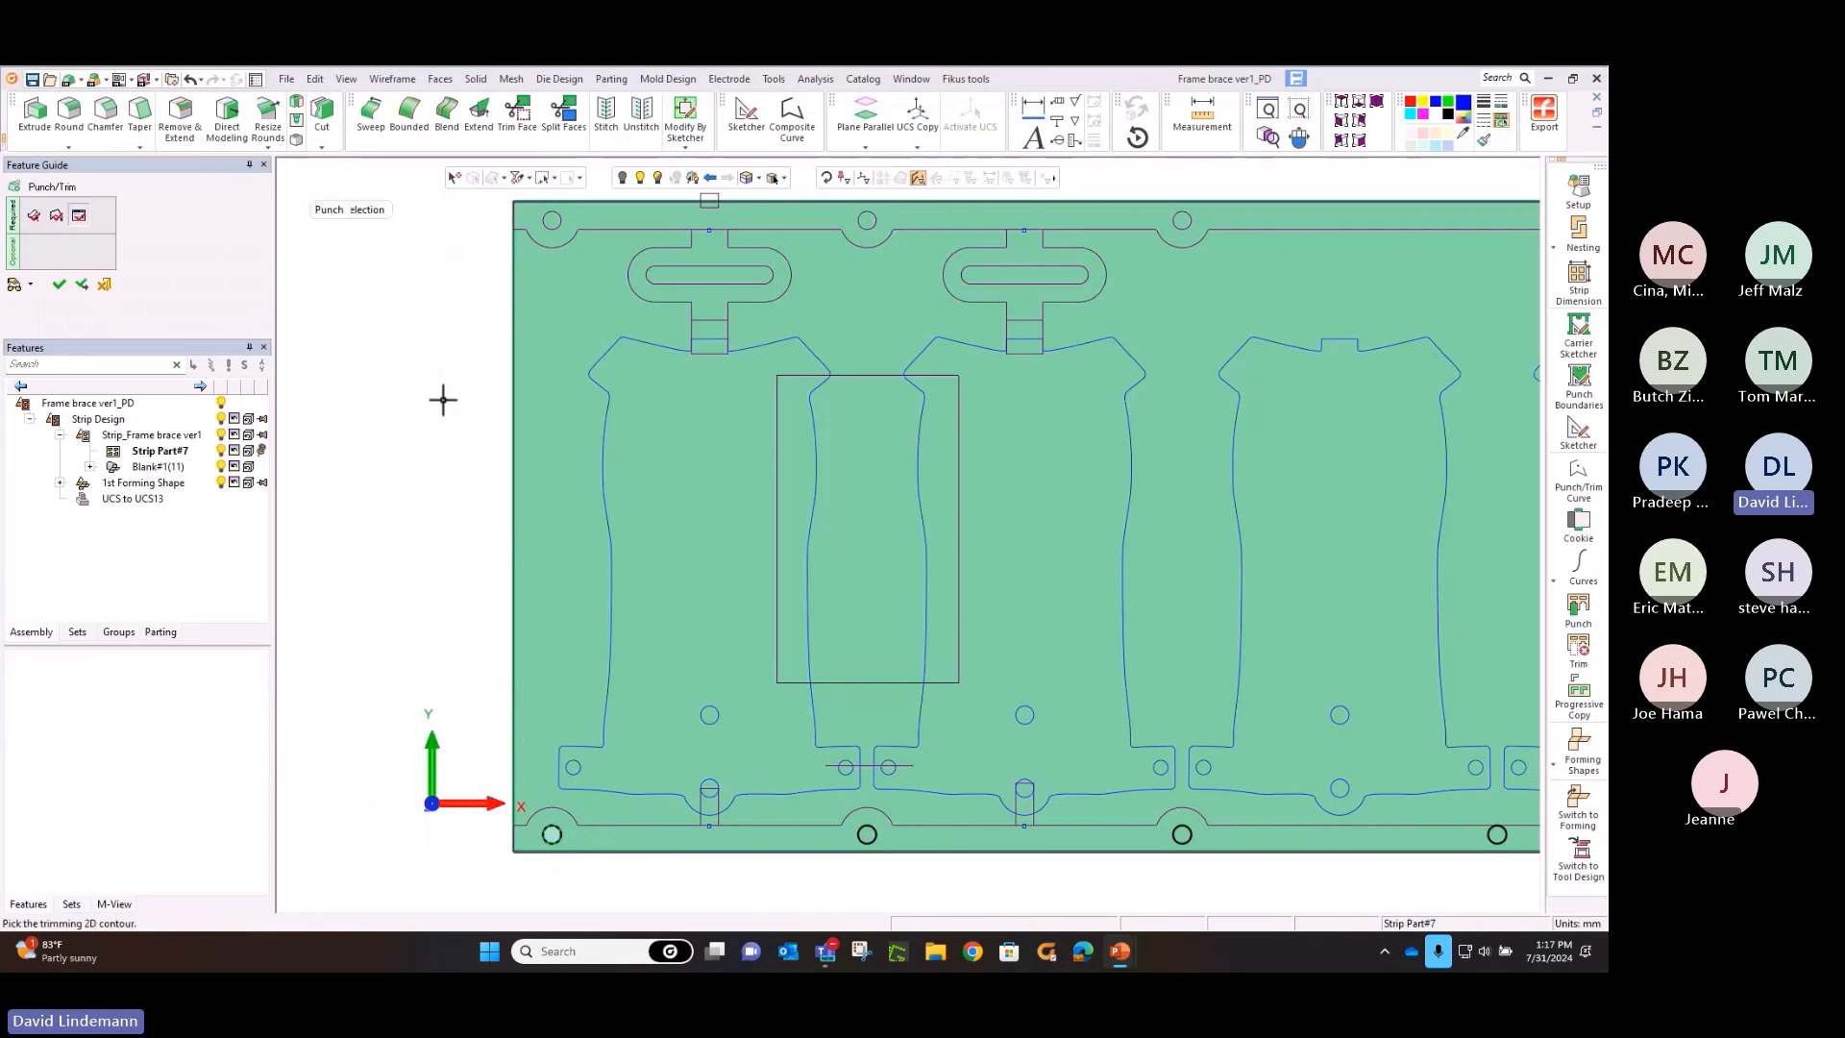
left_click(554, 222)
middle_click(496, 268)
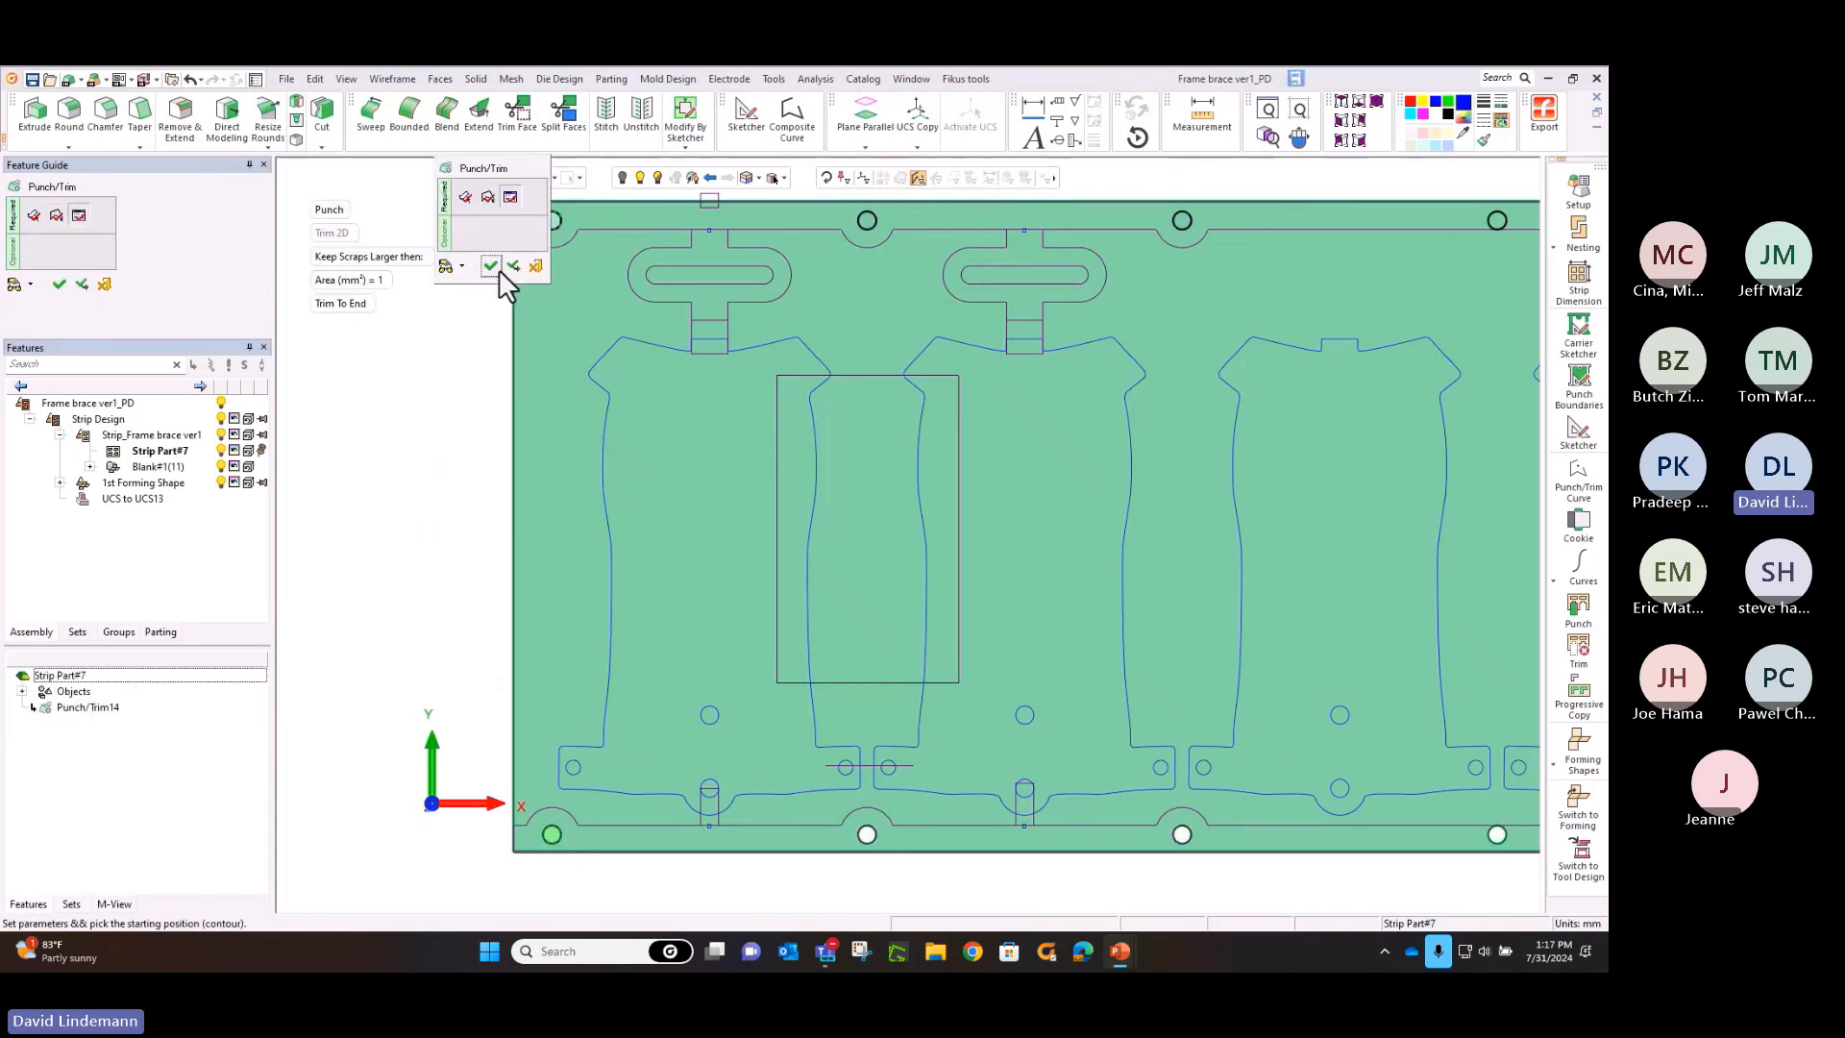
left_click(506, 268)
Punch the small rectangular notches in the strip's upper edge from the first station and the web slots from the second station
left_click(702, 208)
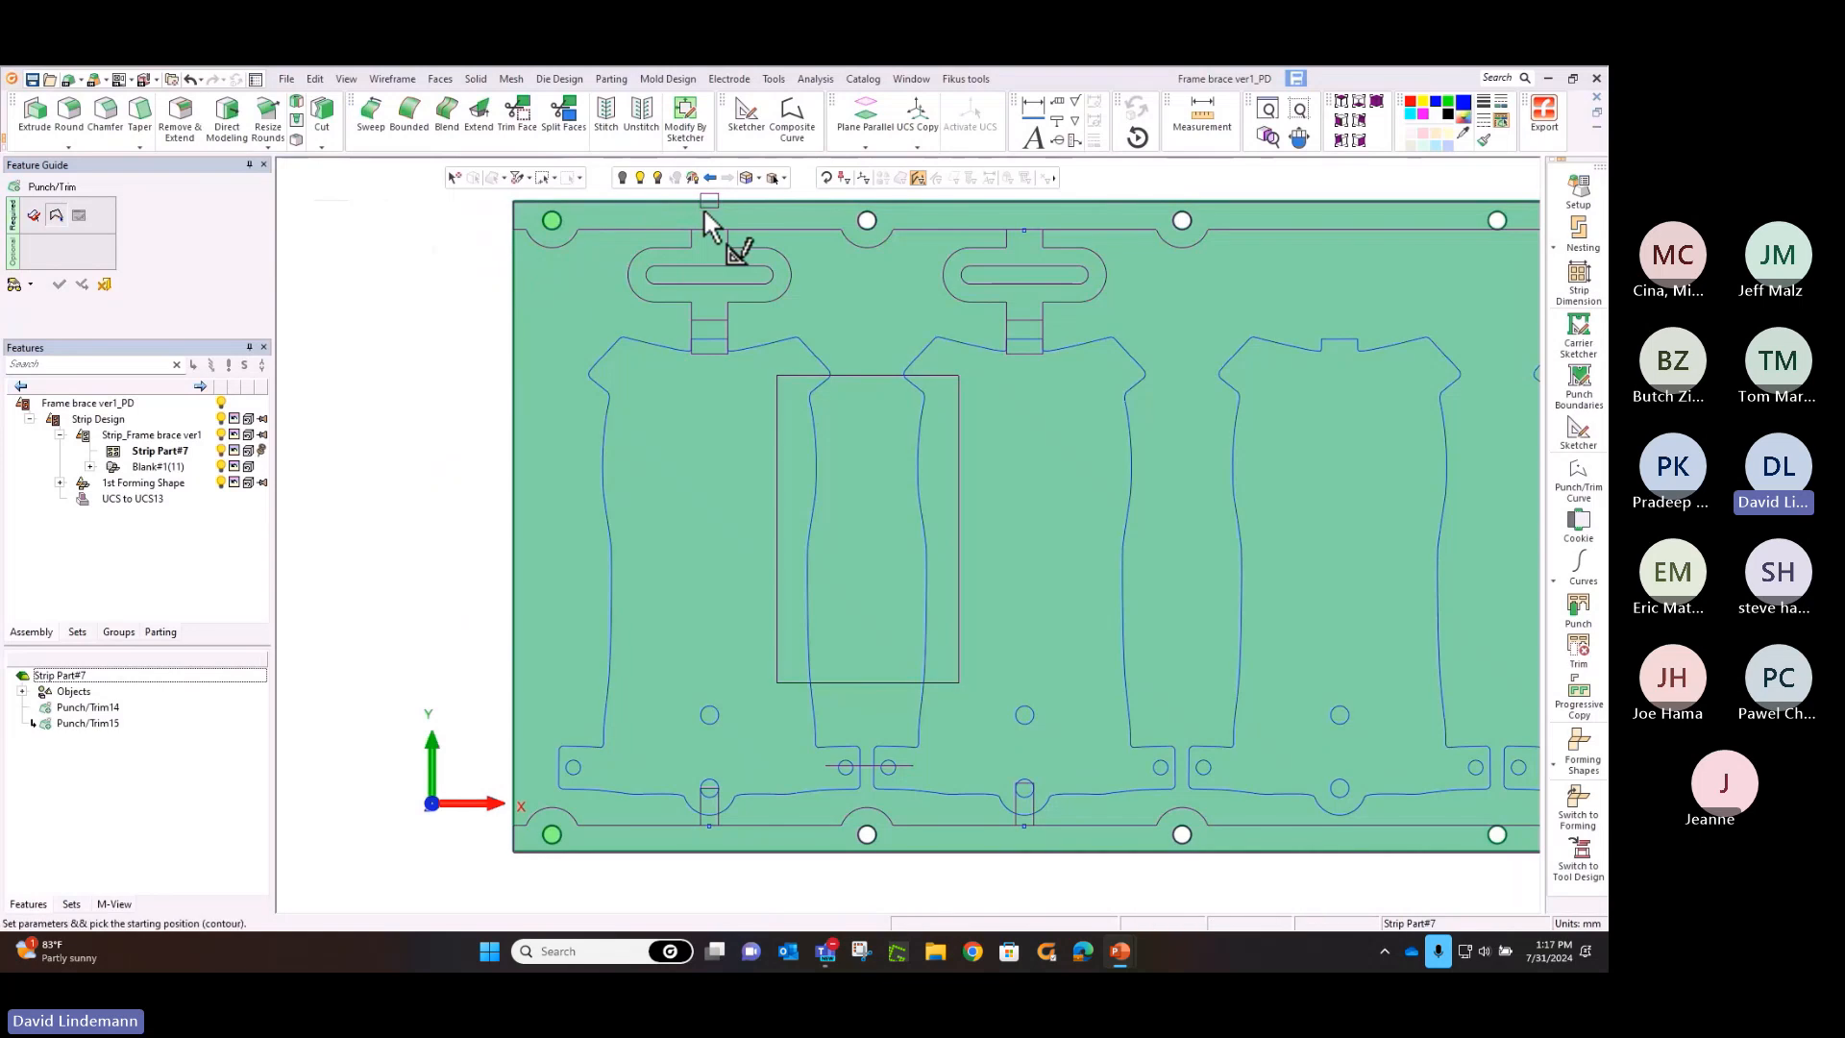
middle_click(686, 221)
left_click(705, 224)
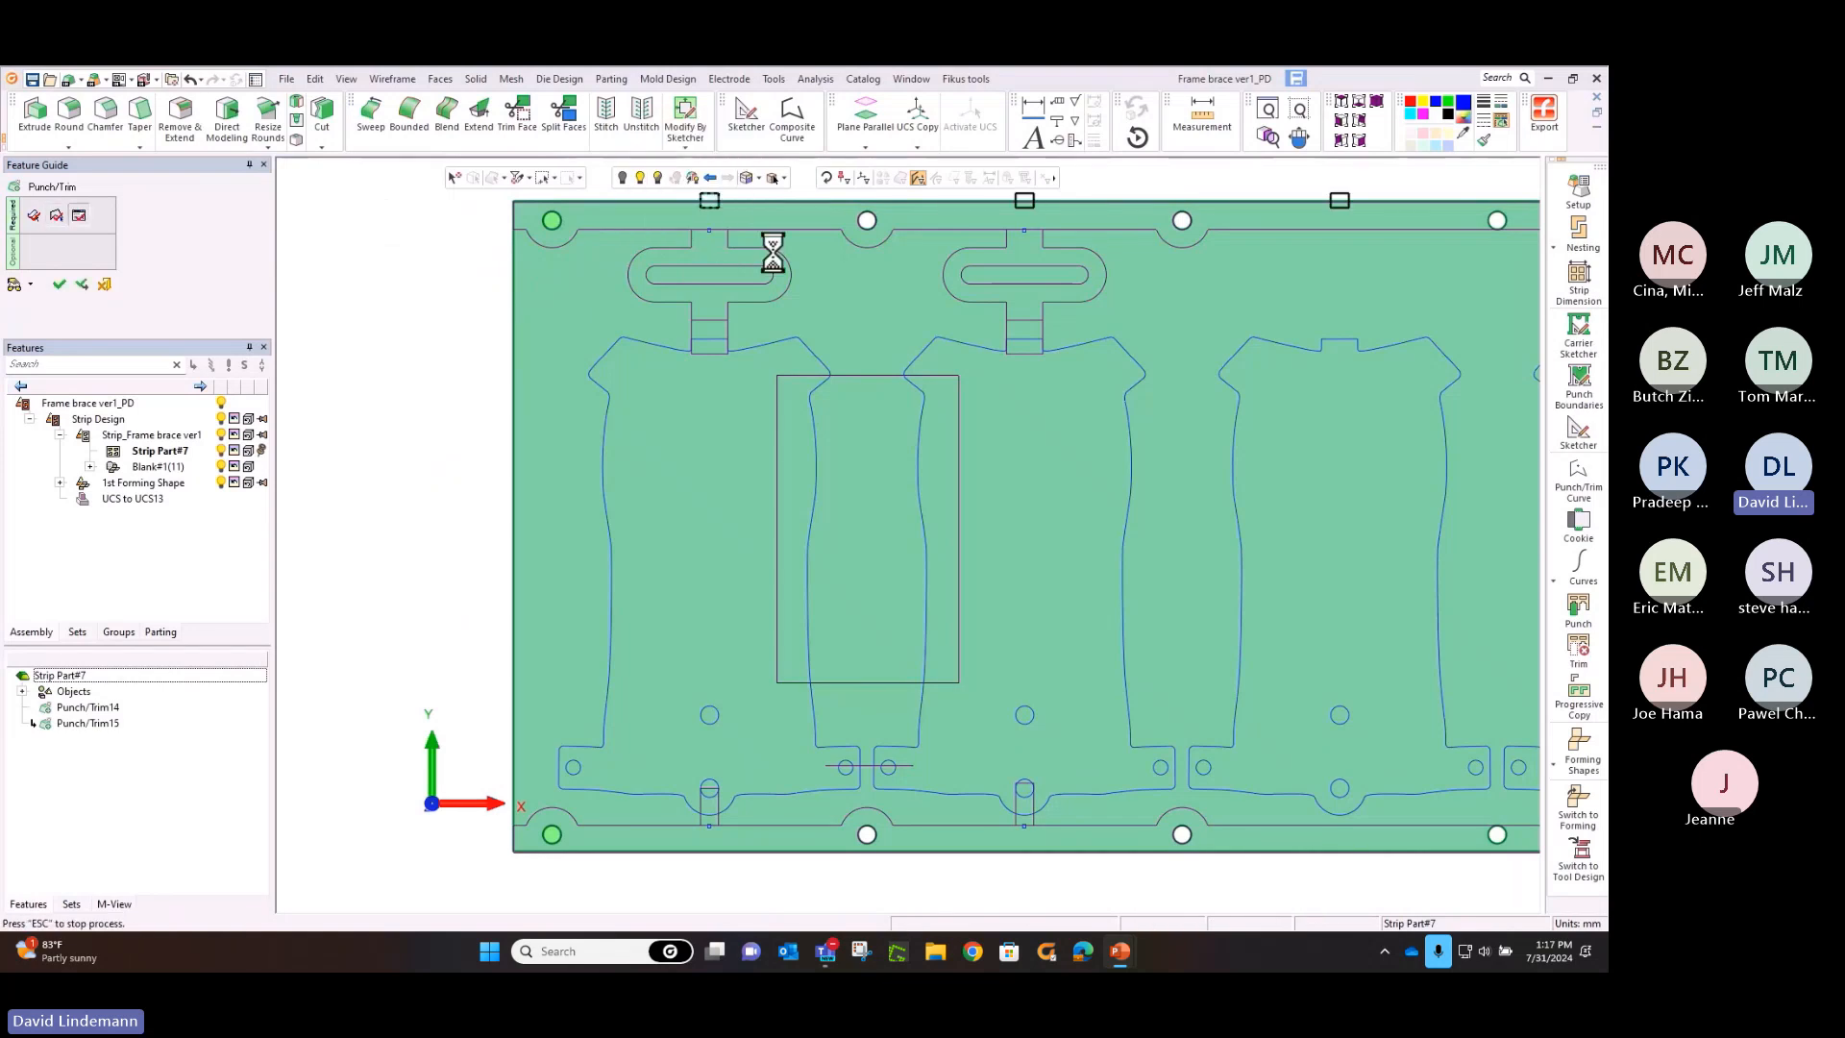
left_click(964, 285)
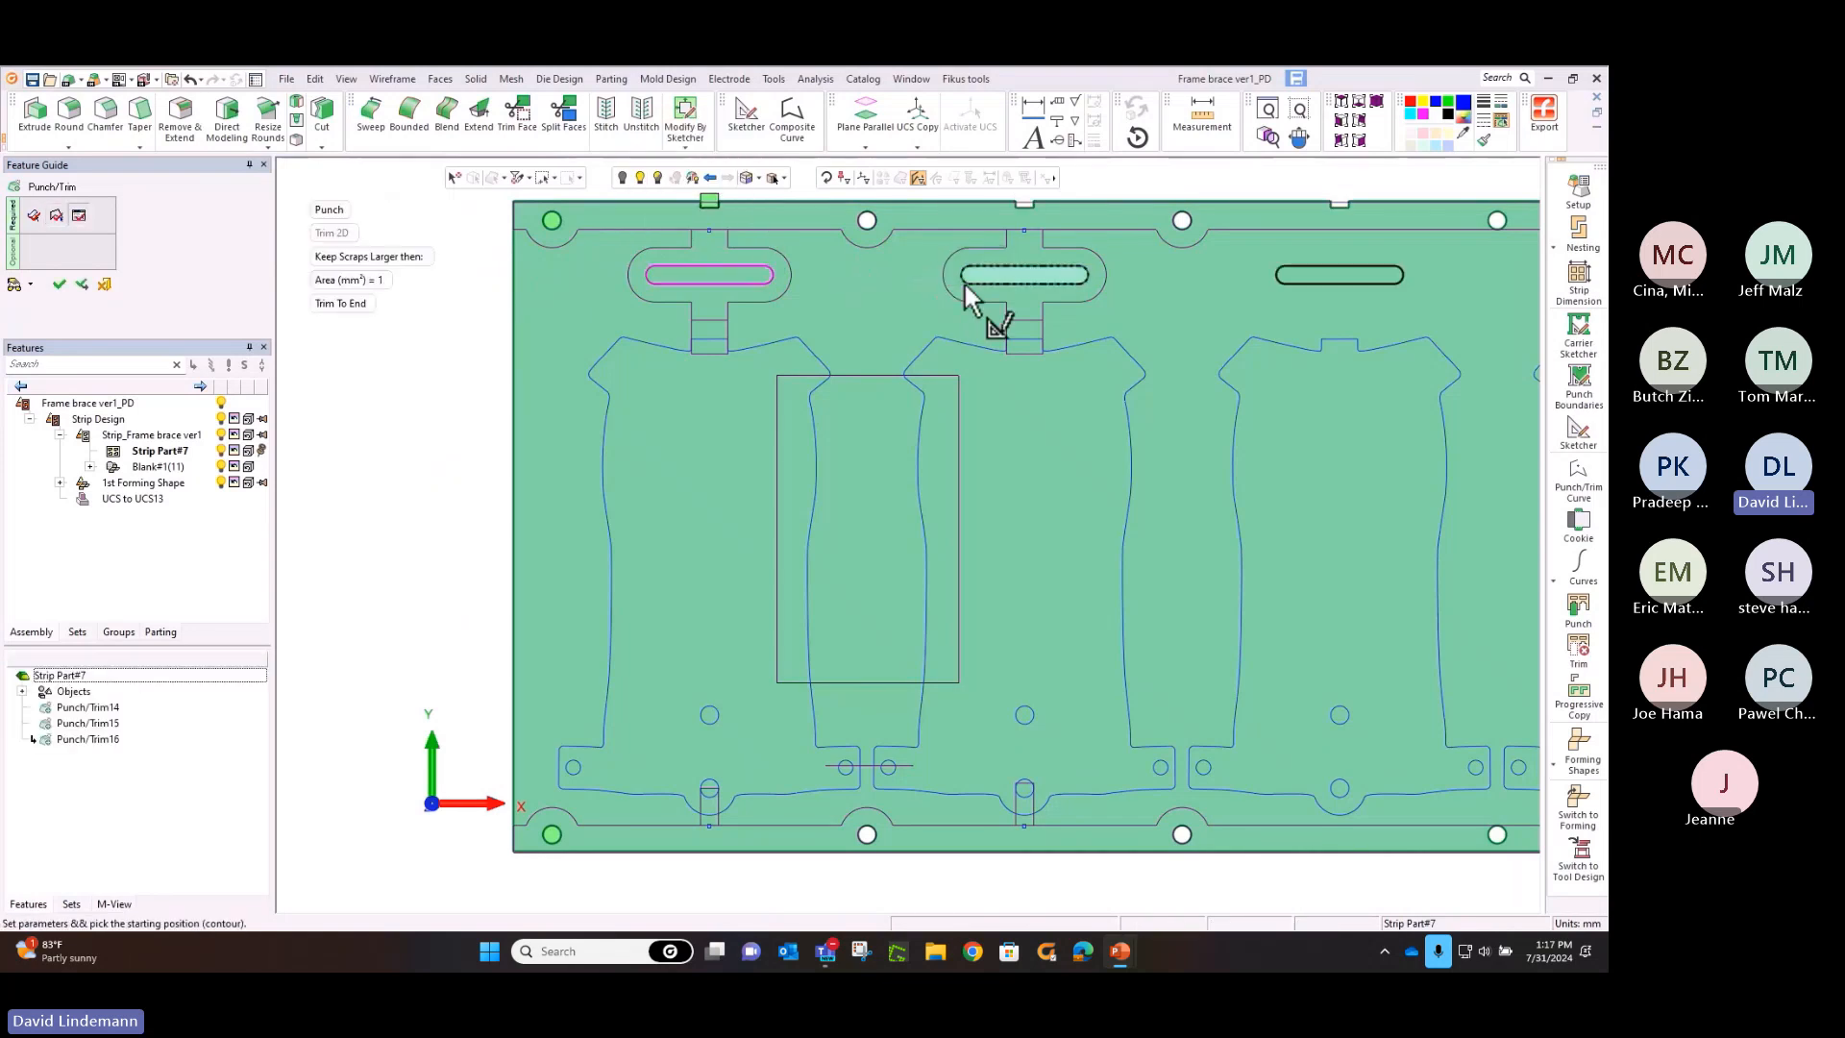
middle_click(894, 277)
left_click(896, 278)
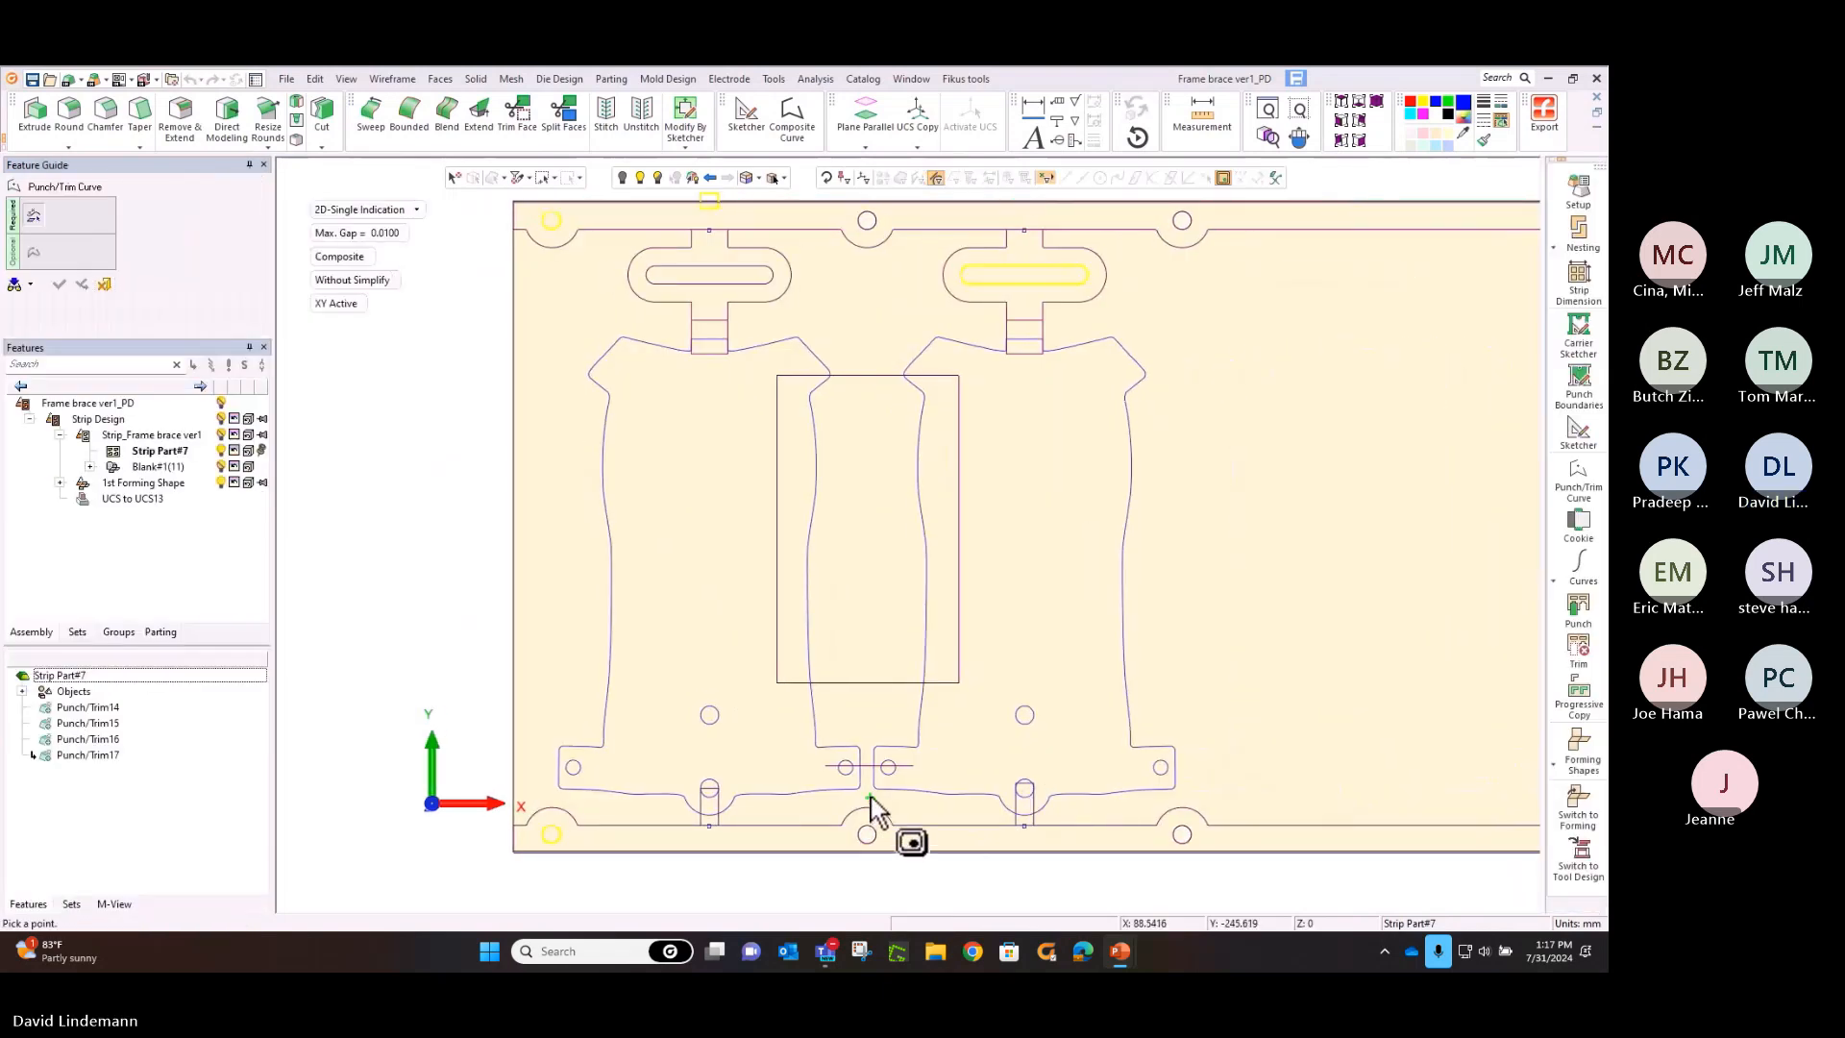
Create a punch curve around the lower gap between the first two webs and add 1.5 mm radii at its four web corners
left_click(869, 798)
middle_click_drag(881, 670, 923, 413, "ctrl")
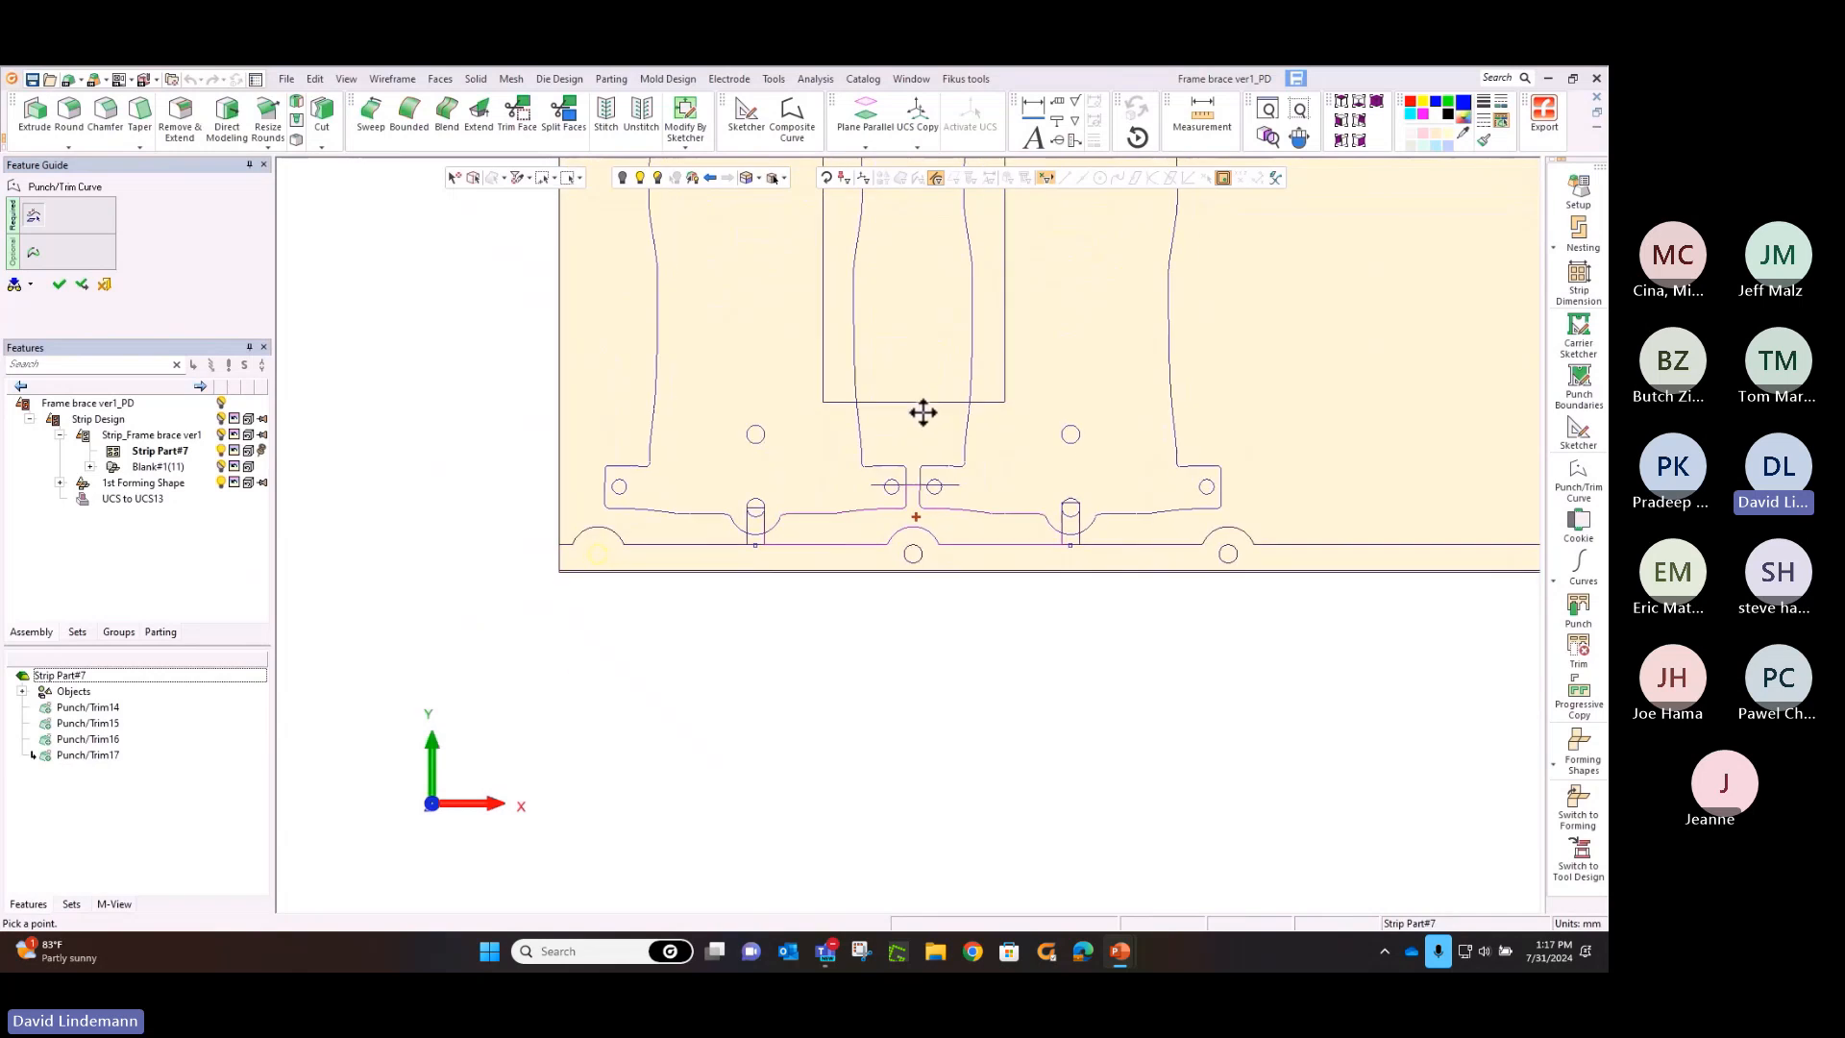
right_click_drag(944, 807, 940, 634, "ctrl")
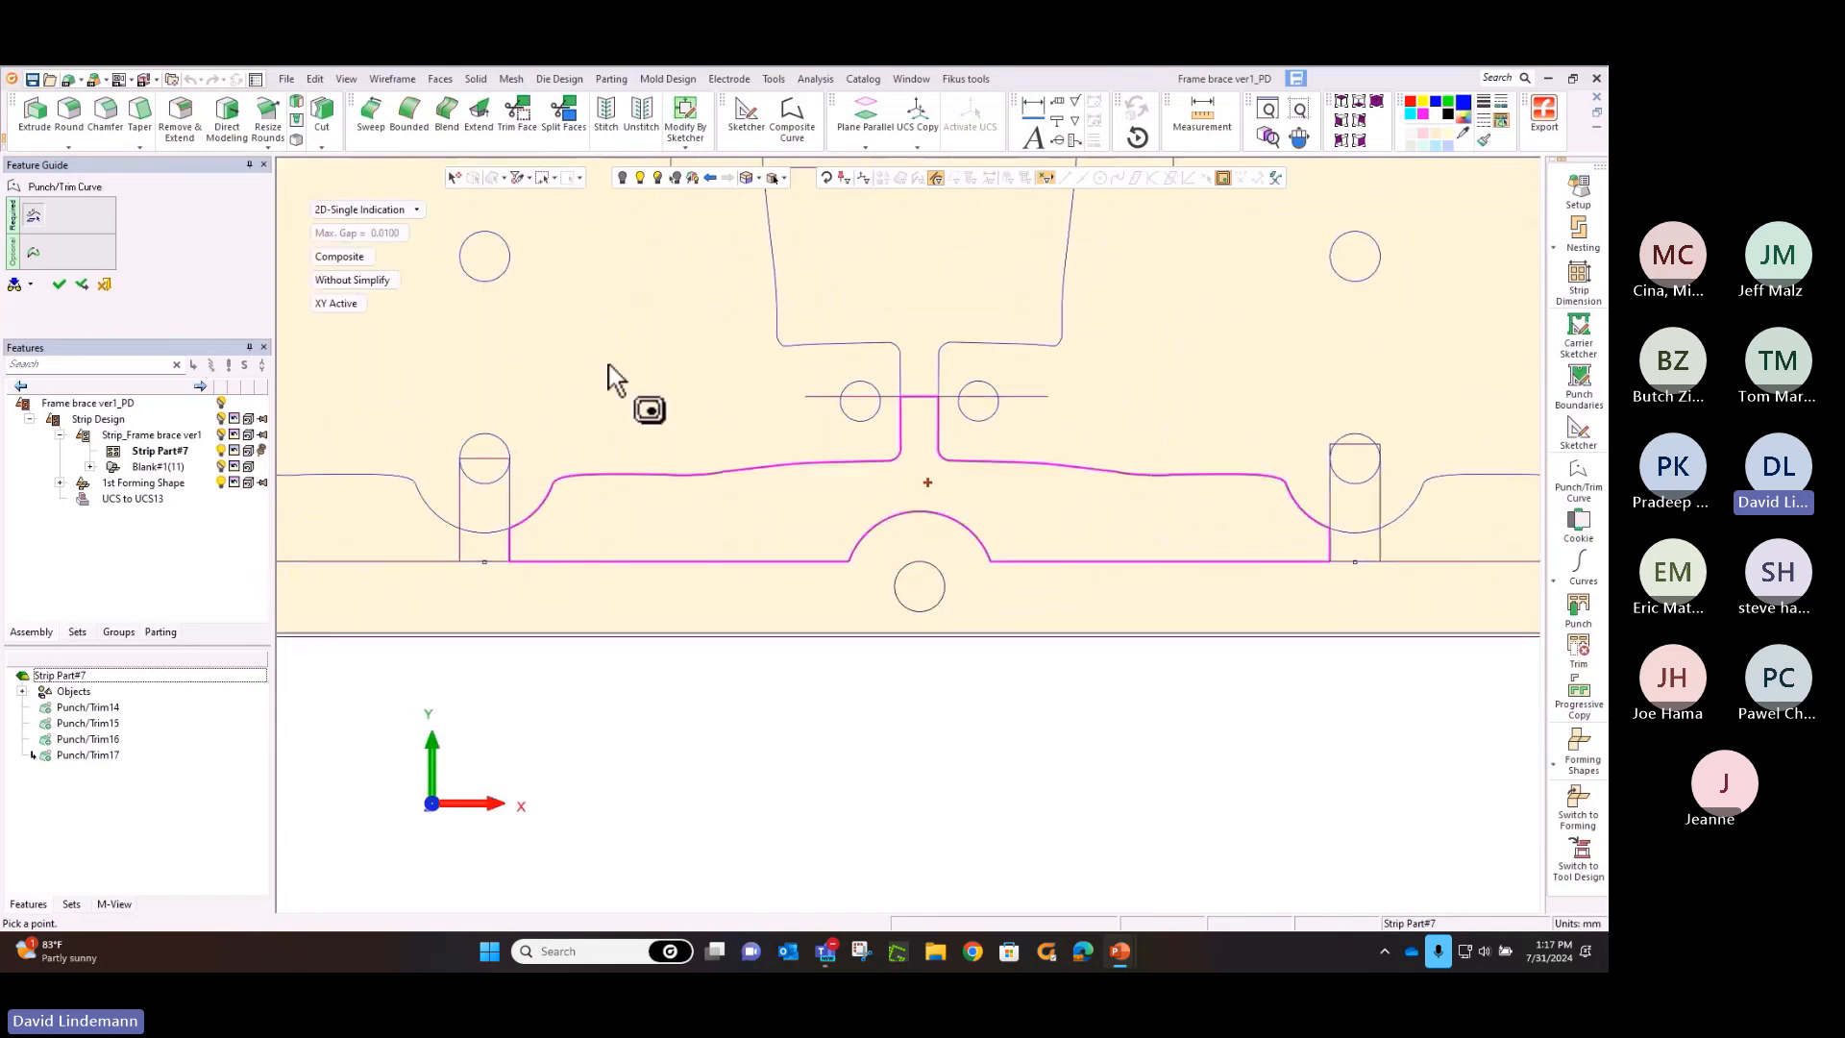
left_click(39, 258)
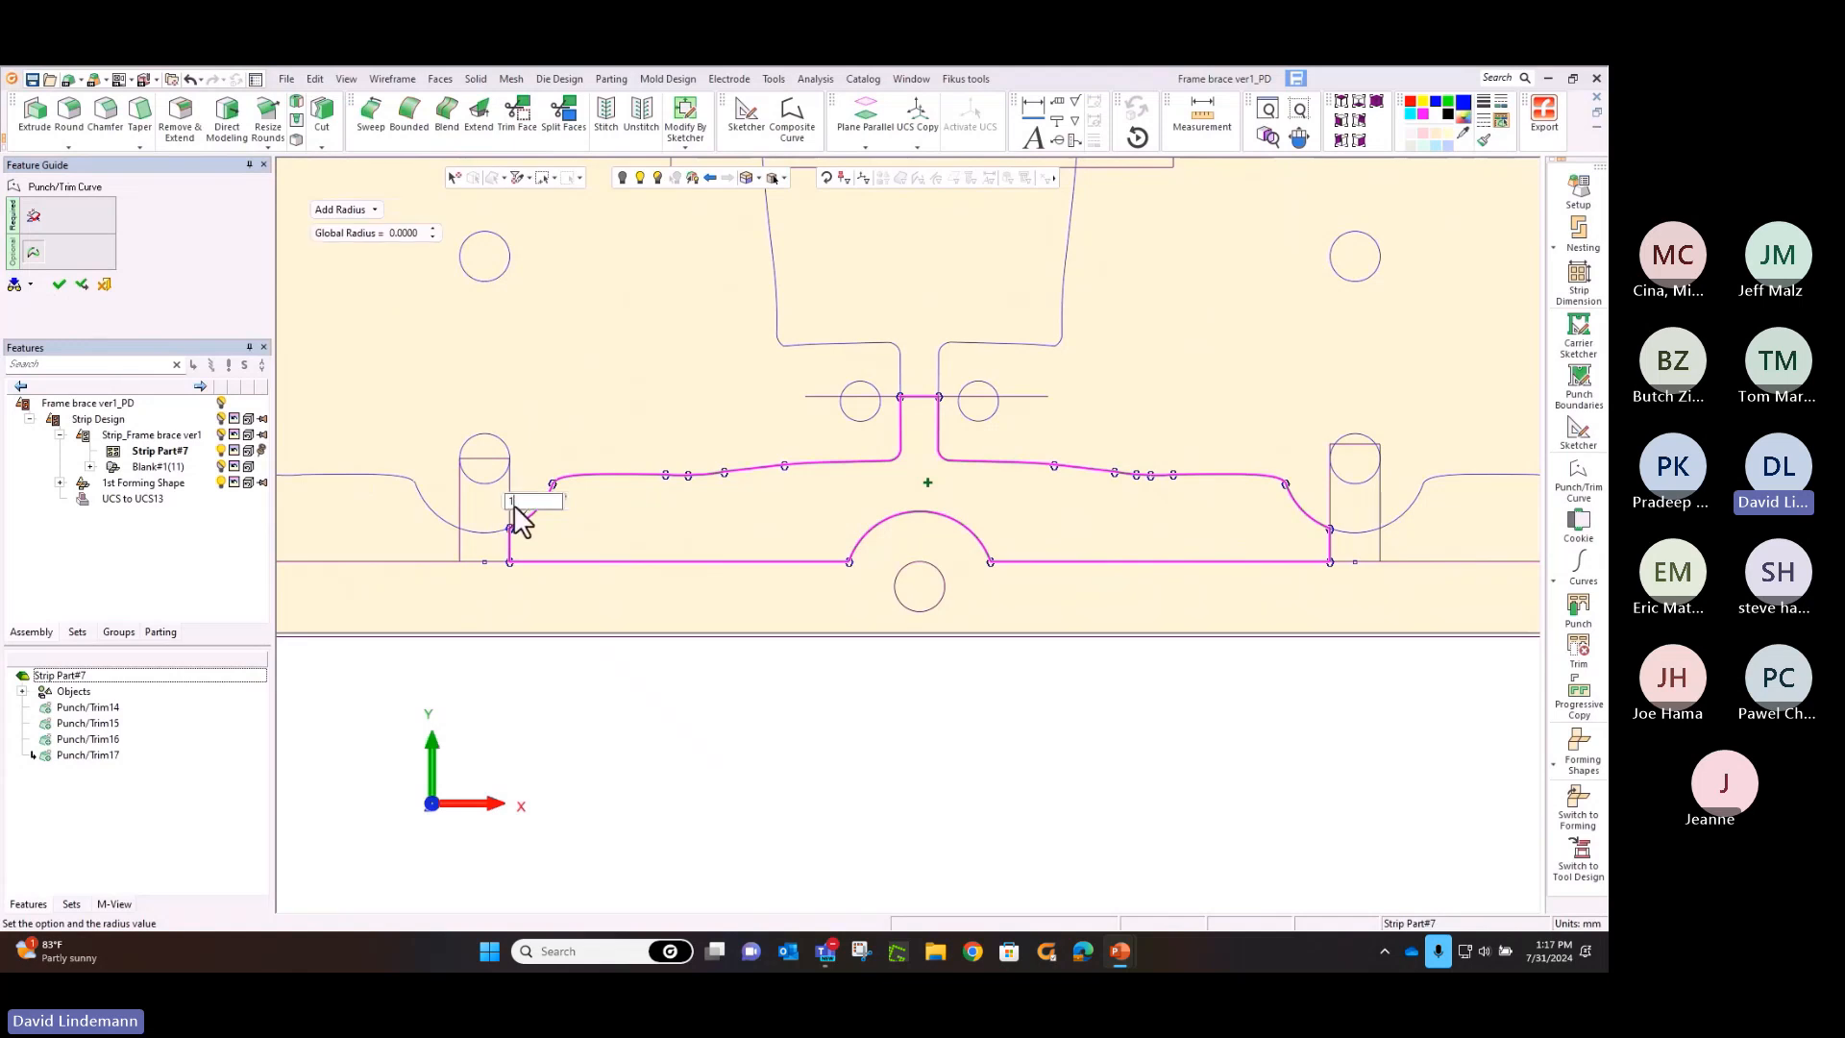
left_click(511, 562)
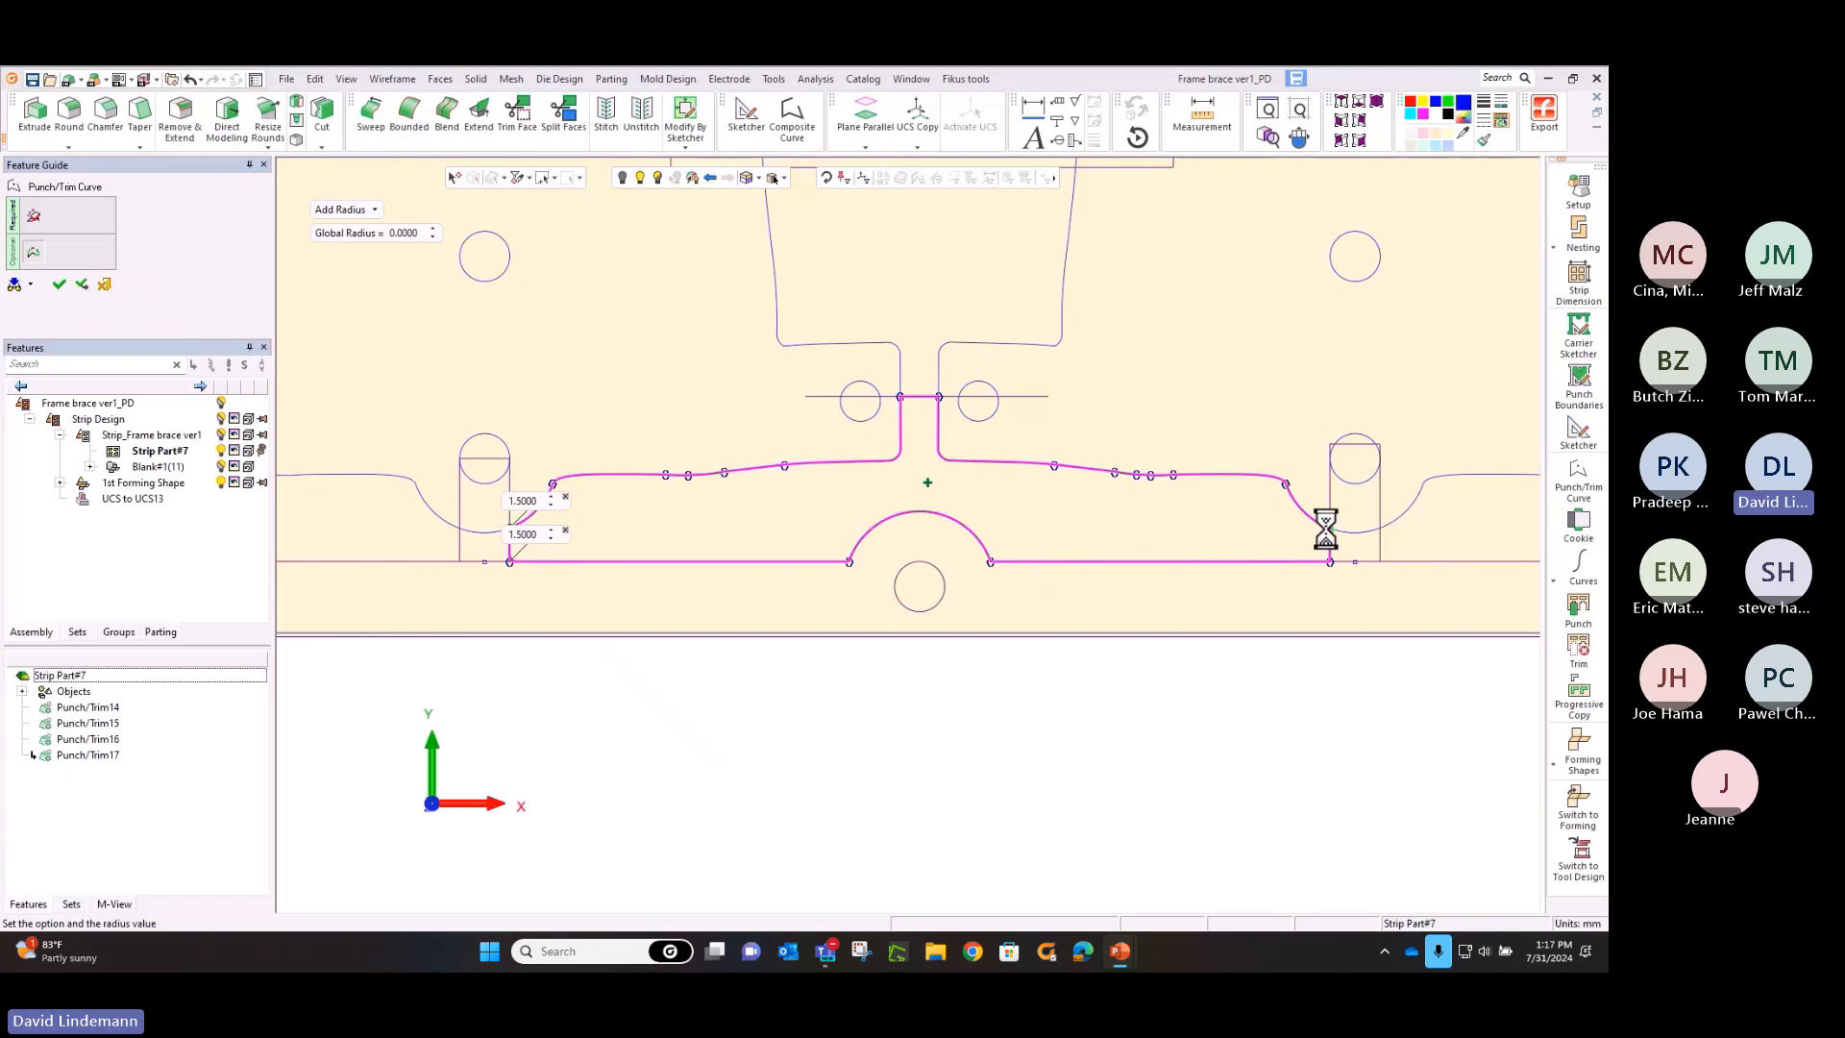
right_click(1281, 602)
left_click(1288, 609)
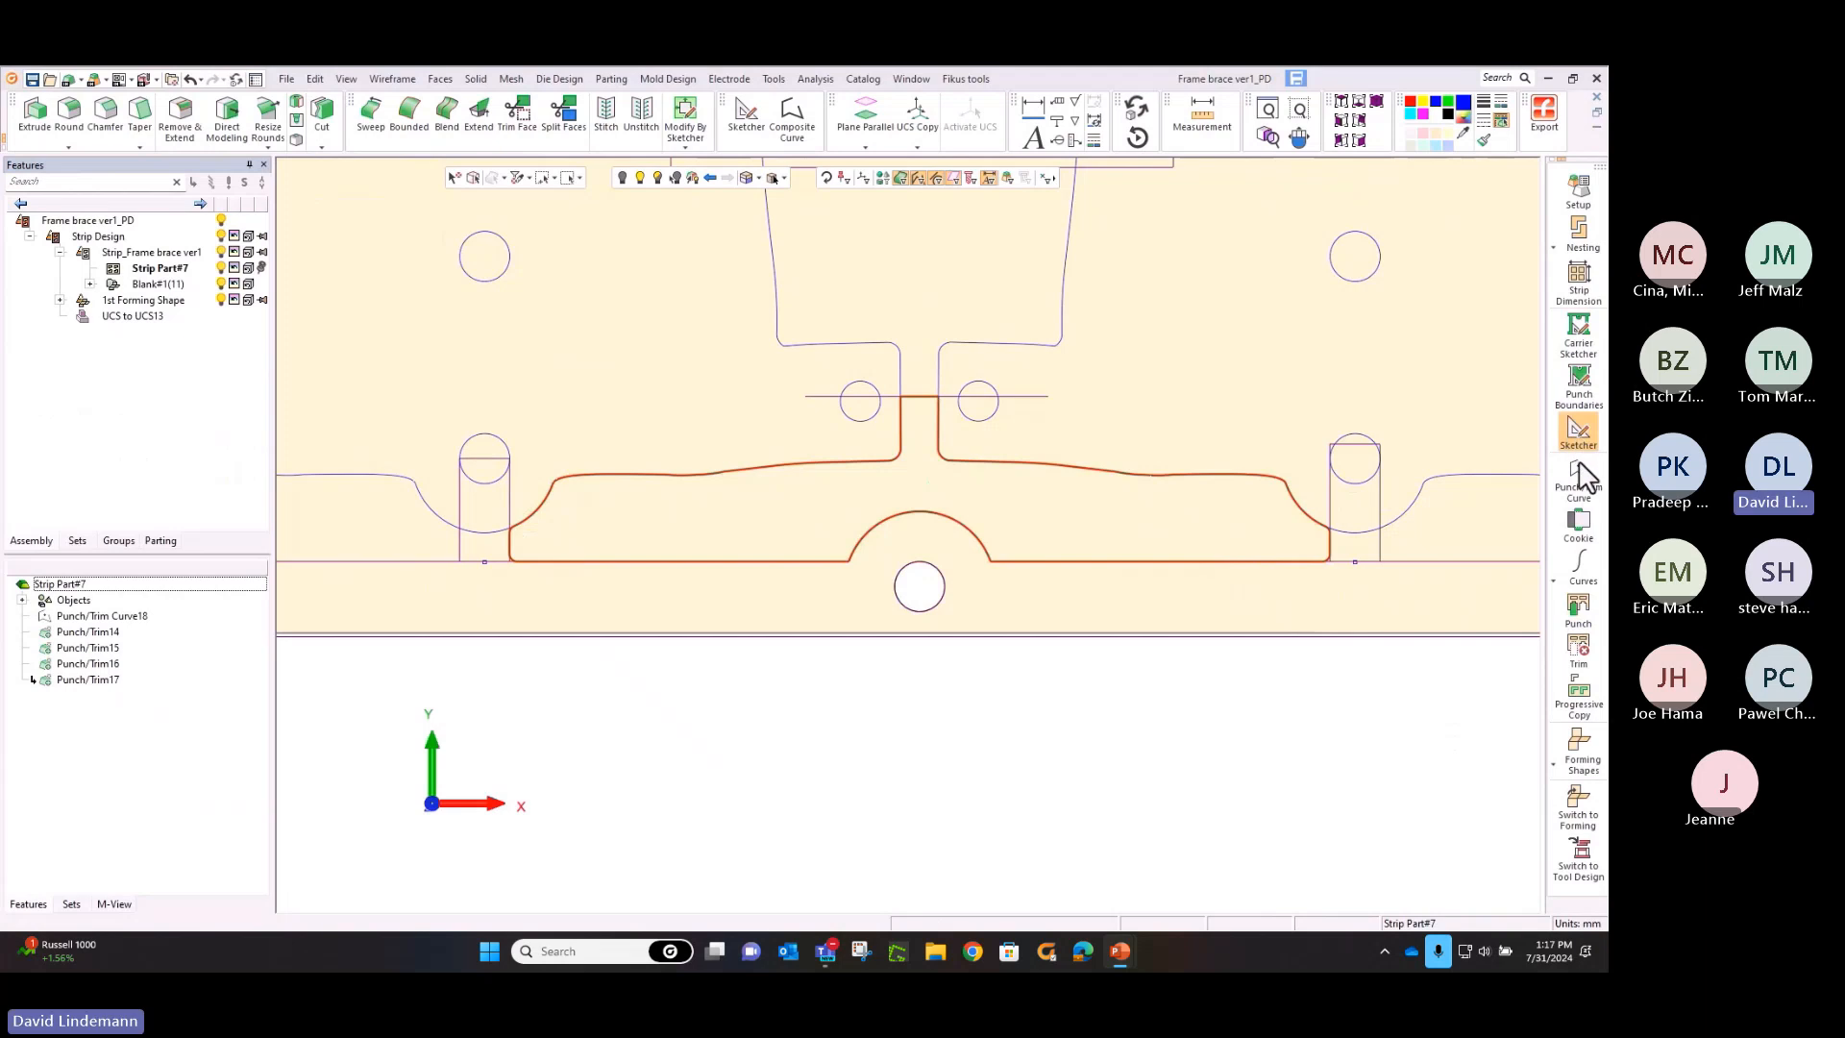
Extend the short upper edge of the lower punch curve with Cookie, using a 2.5 mm offset and 2 mm radius
left_click(1578, 522)
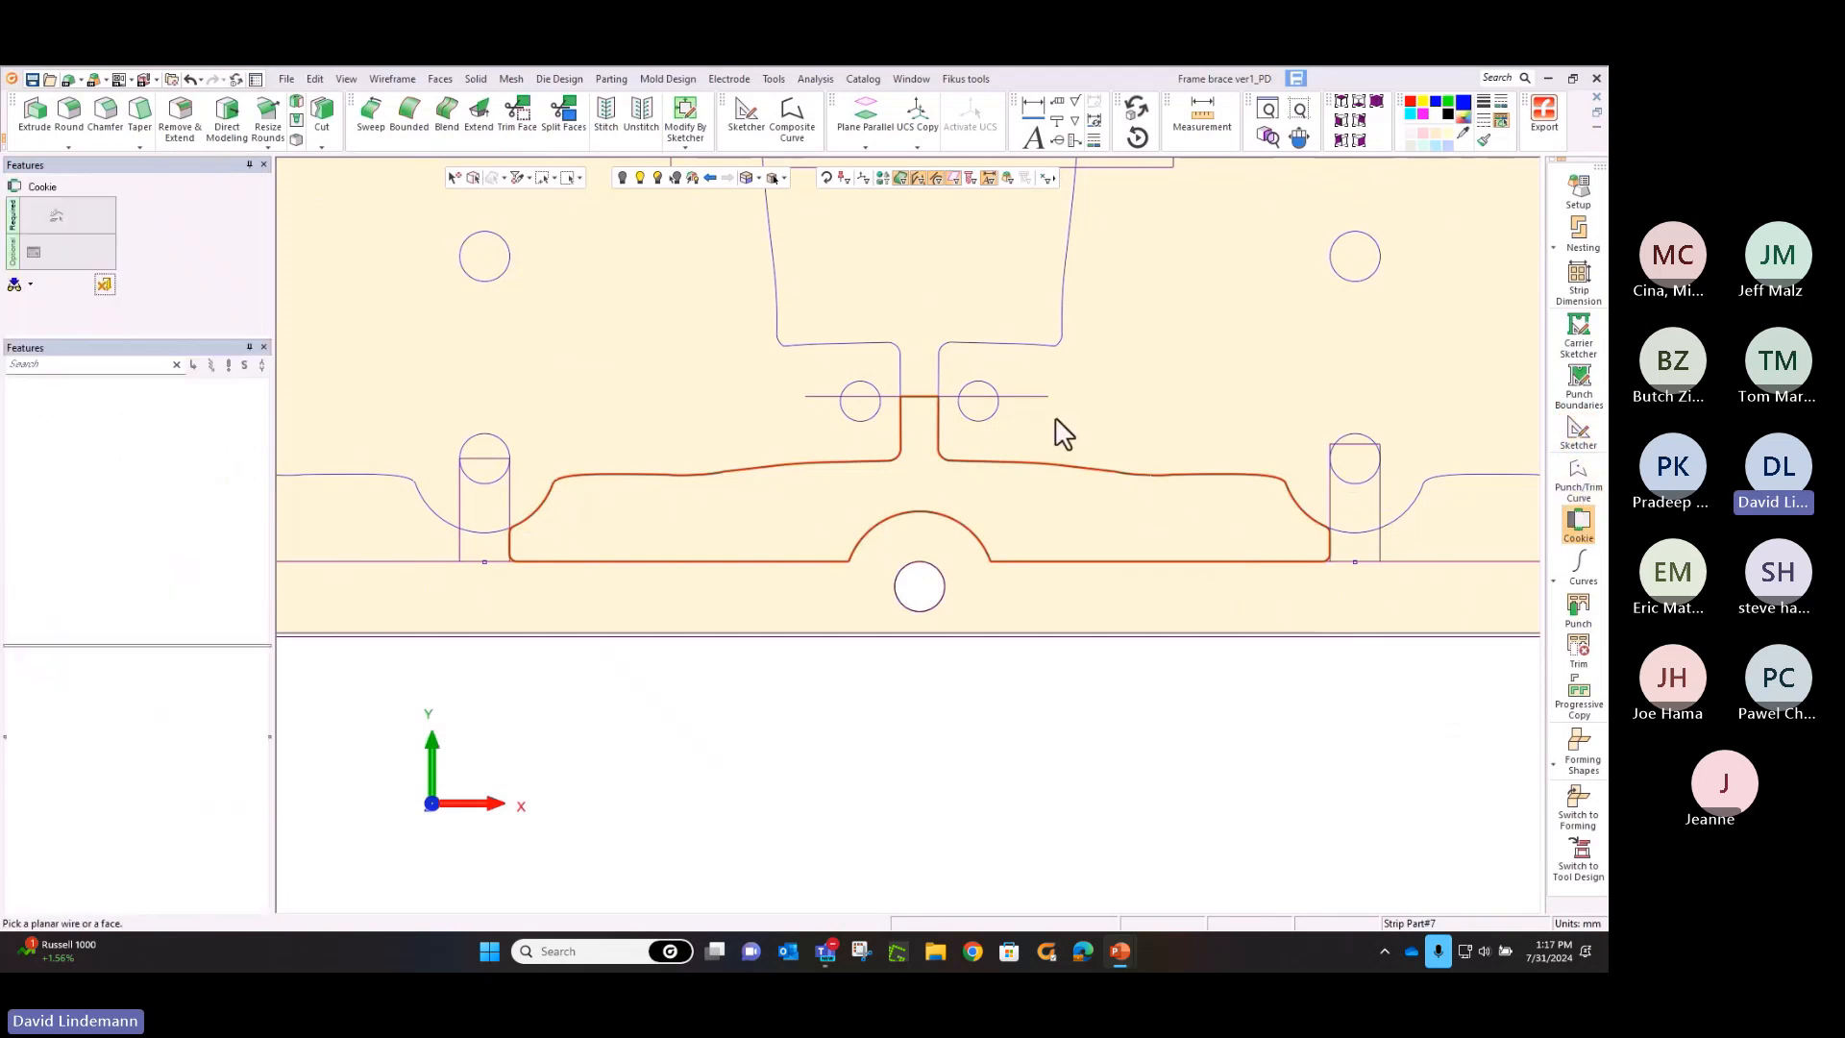
left_click(920, 401)
middle_click(922, 415)
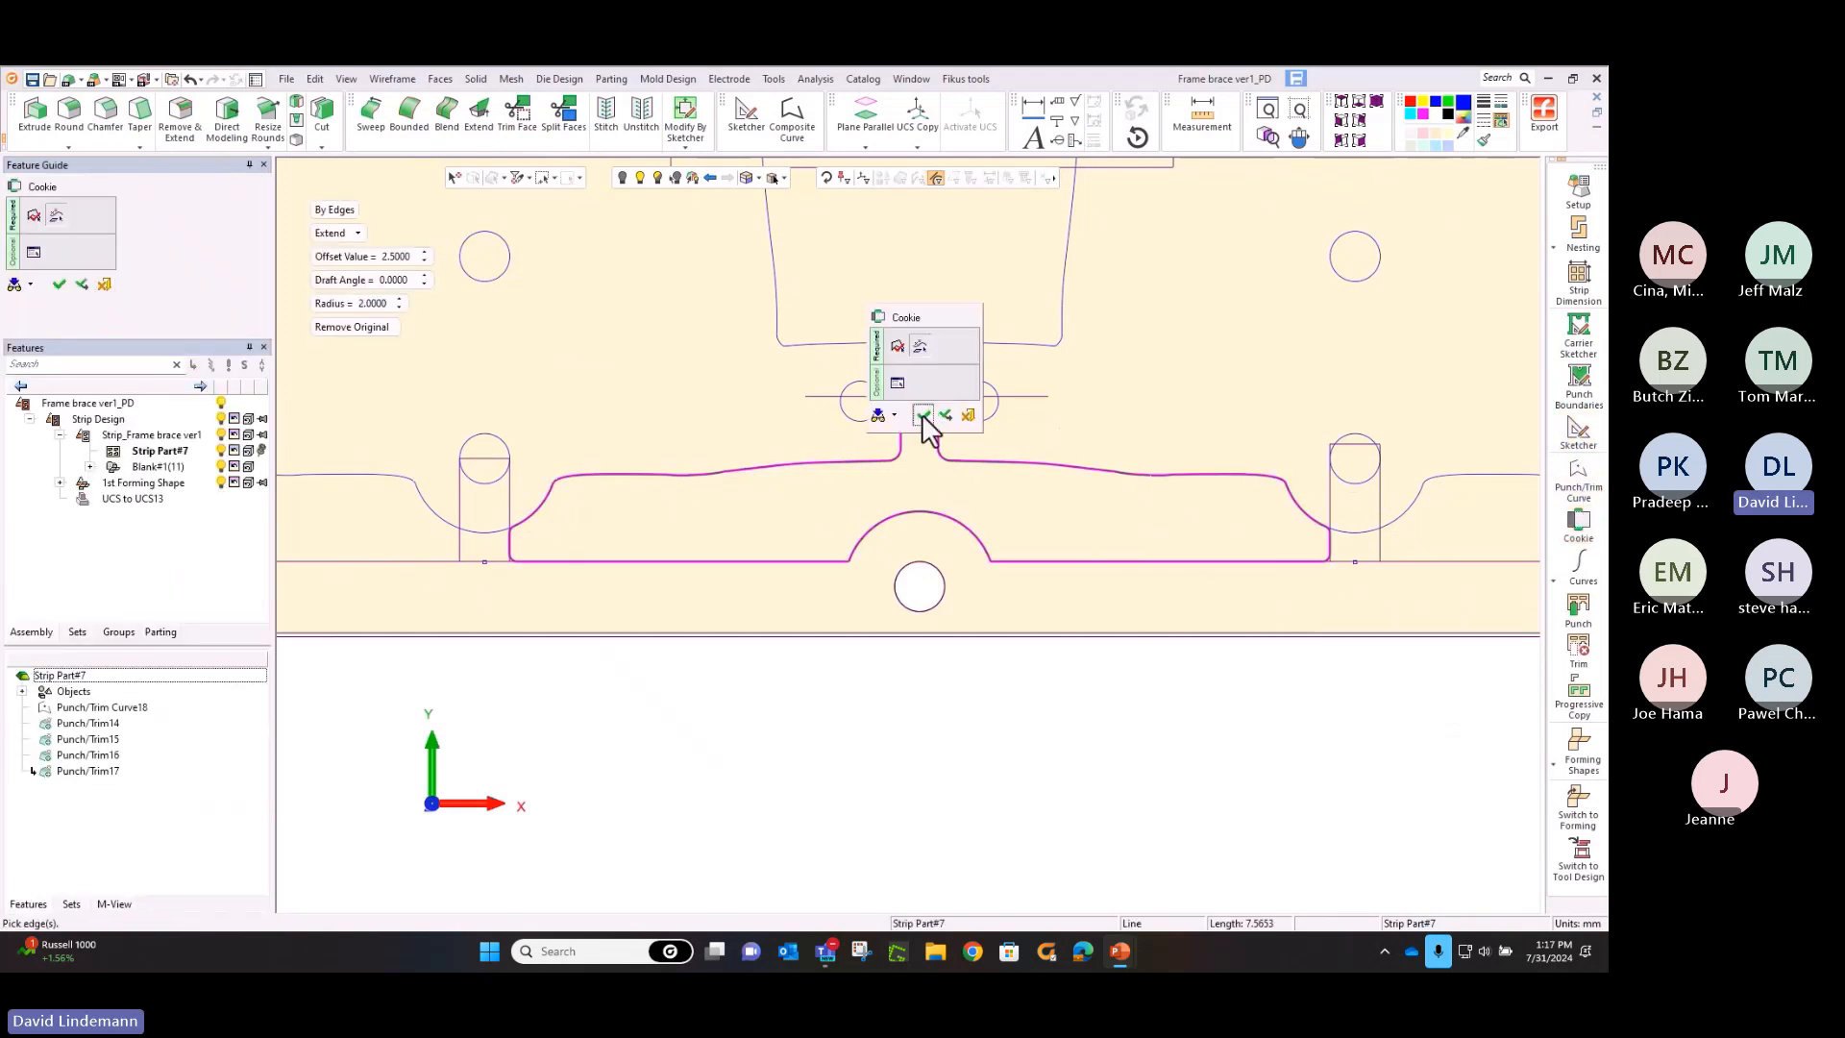
left_click(926, 421)
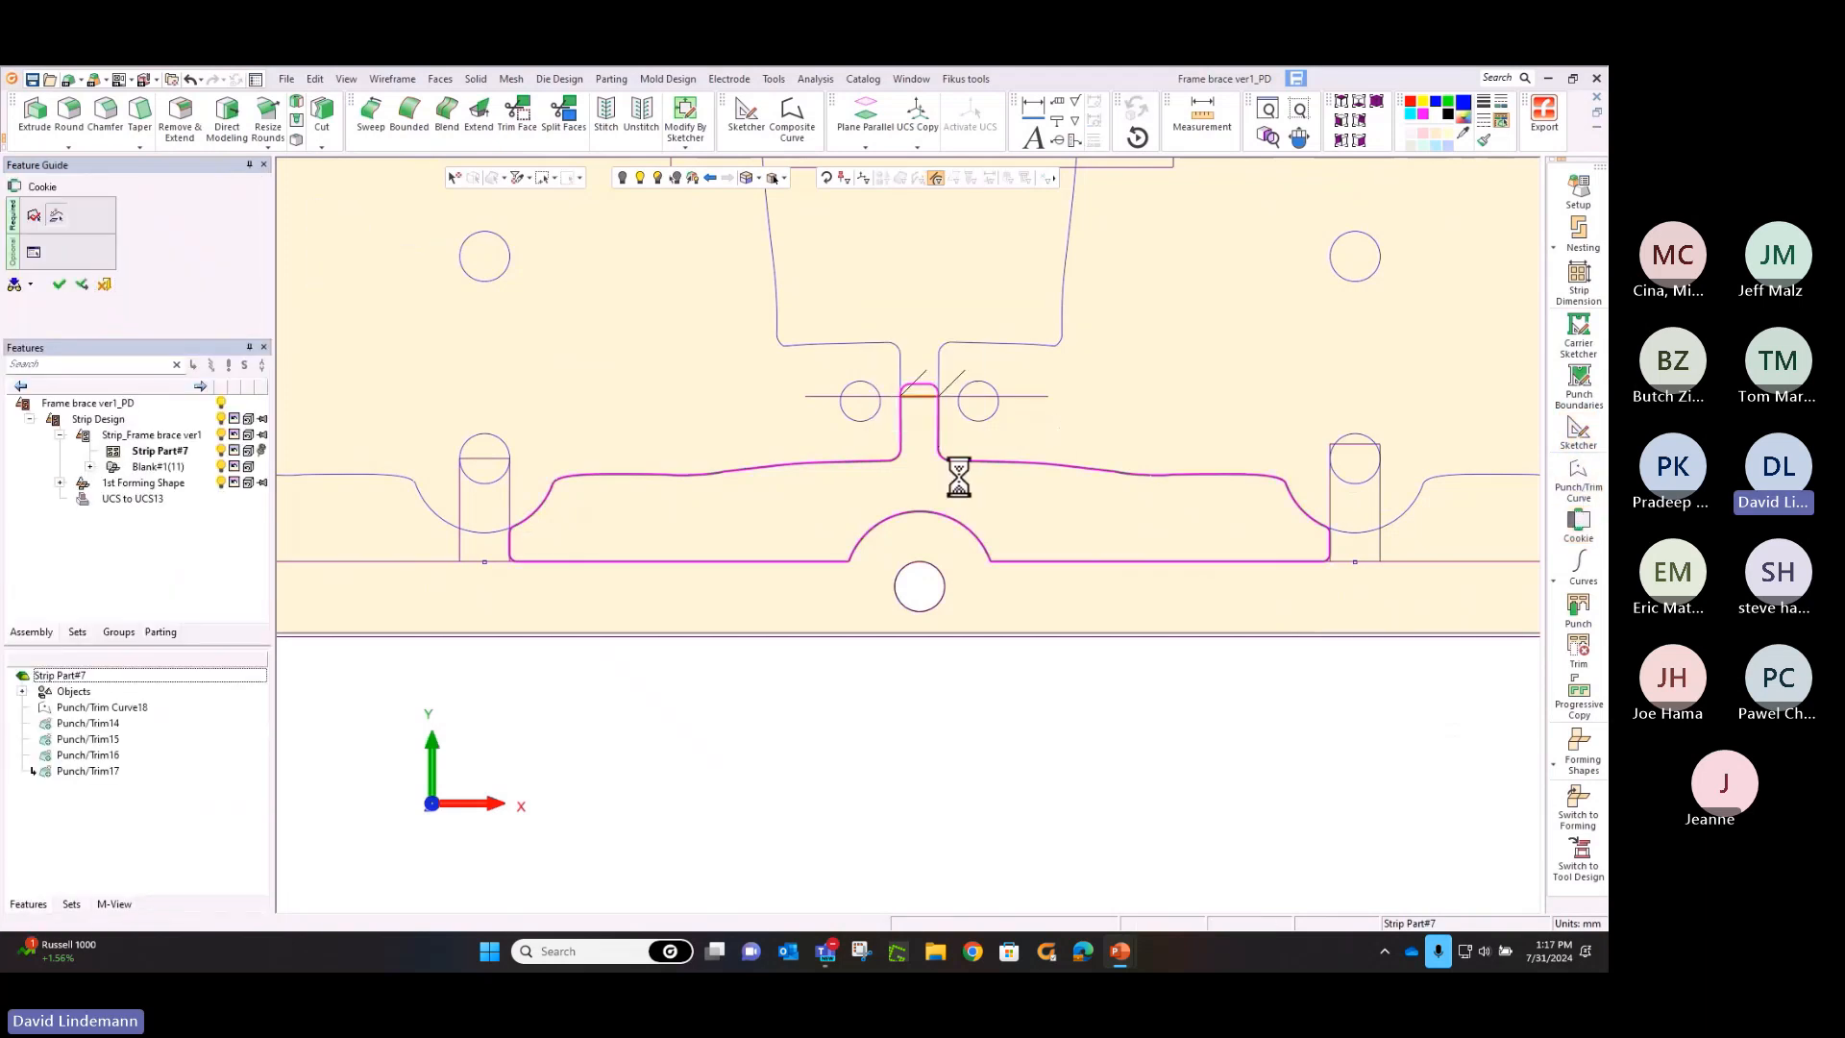
Punch the lower carrier-side profile along the strip, starting at the gap between the second and third blanks
left_click(1579, 611)
scroll(955, 440, "down", 5)
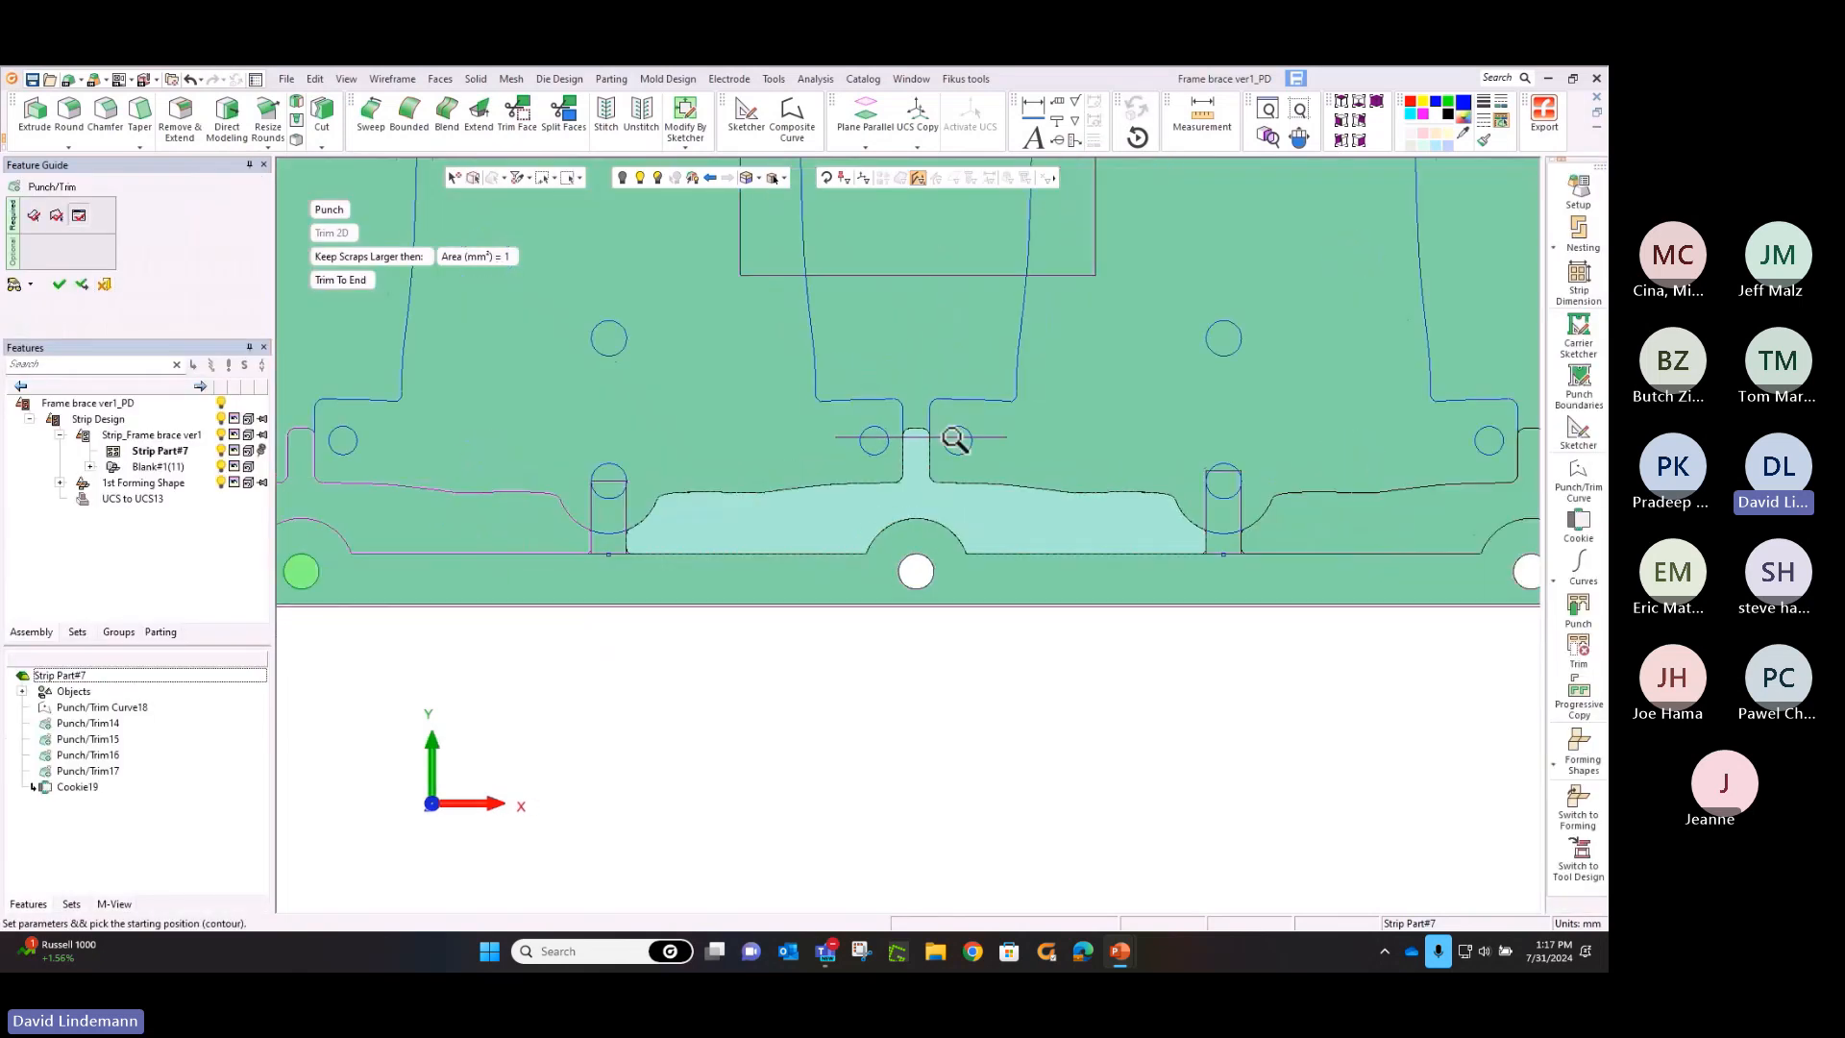
middle_click_drag(988, 487, 861, 638)
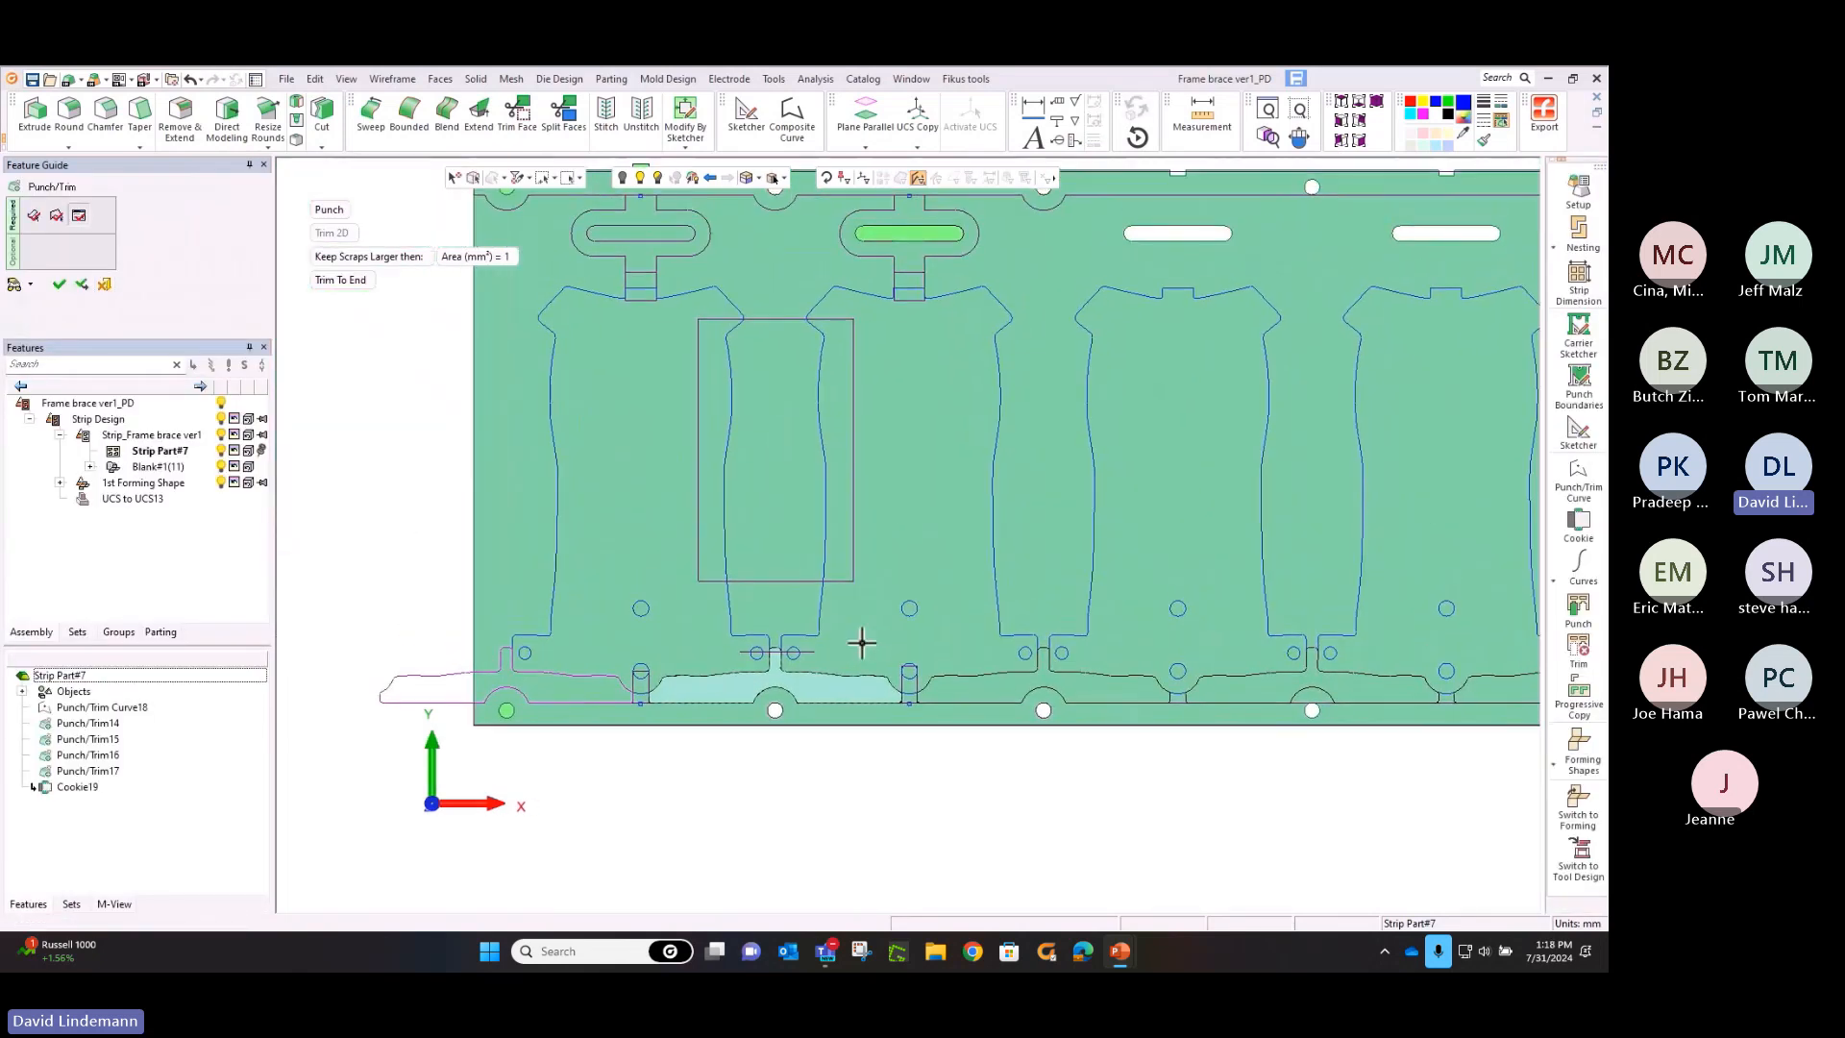
left_click(984, 676)
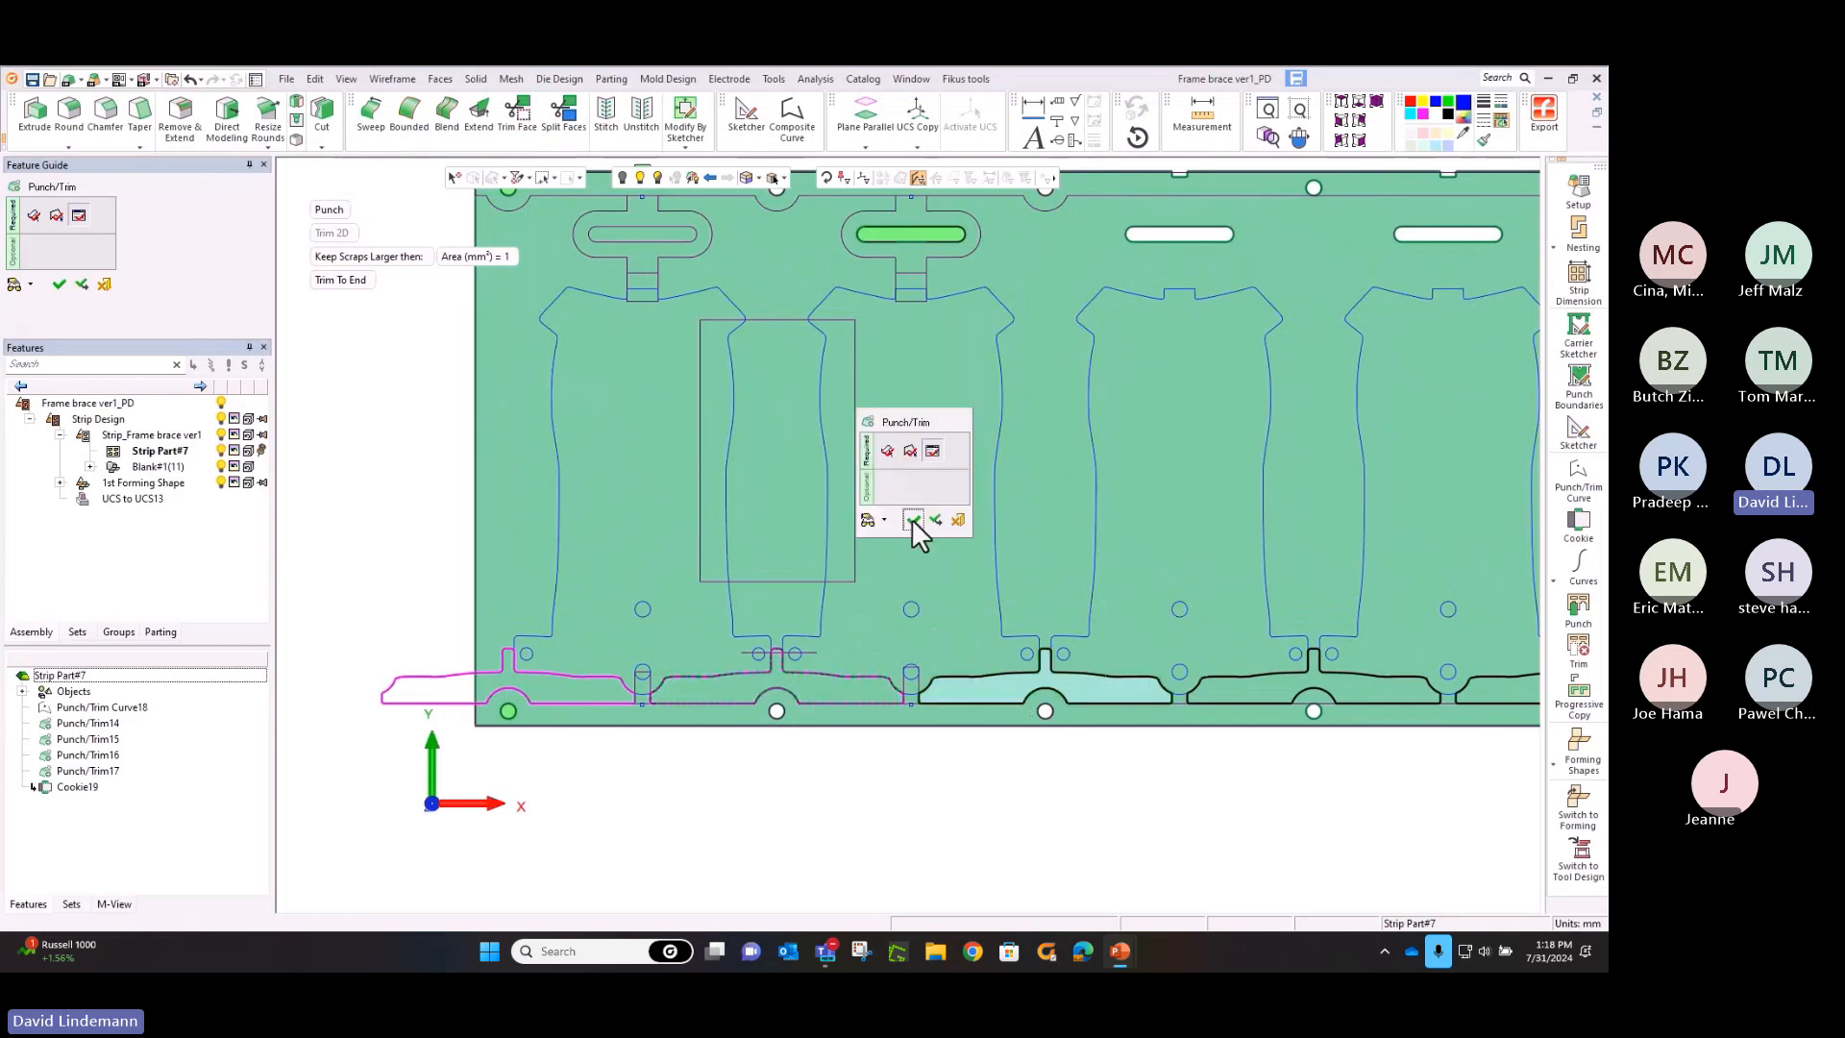
left_click(913, 520)
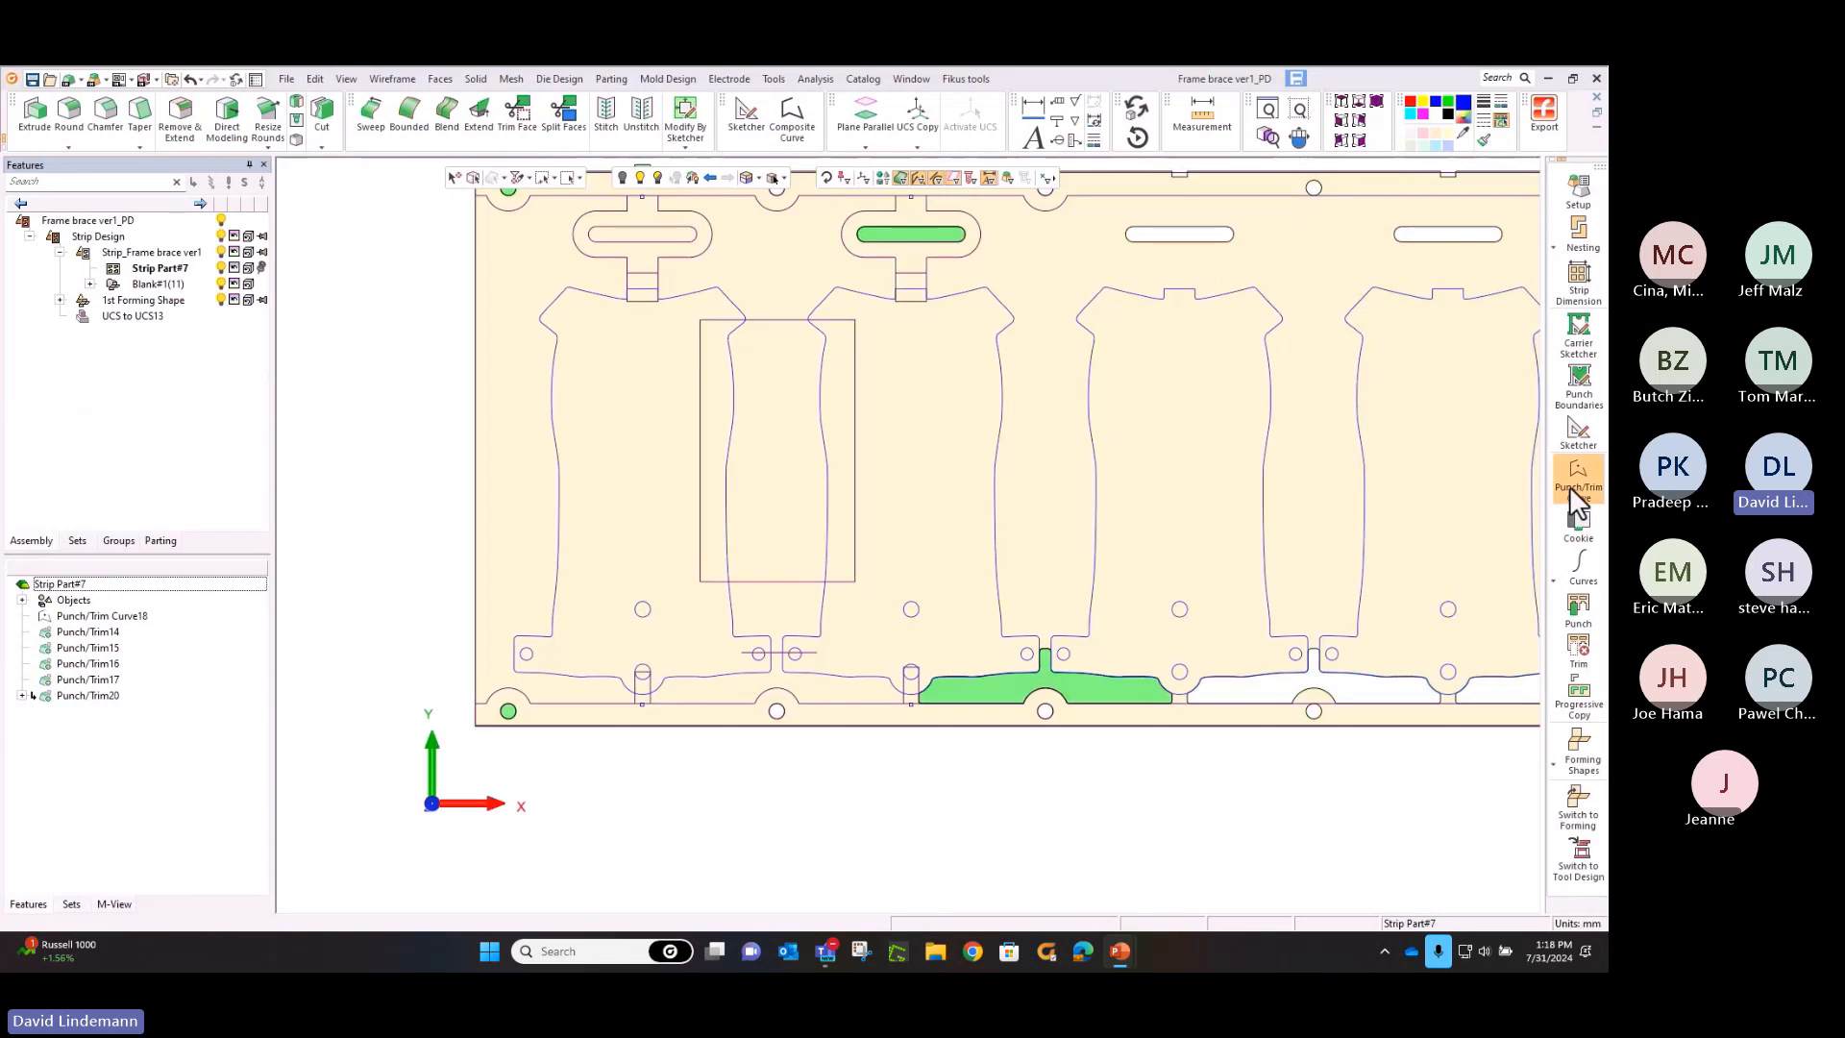
Create a punch curve from the area inside the sketched rectangle between the first and second blanks
left_click(1571, 487)
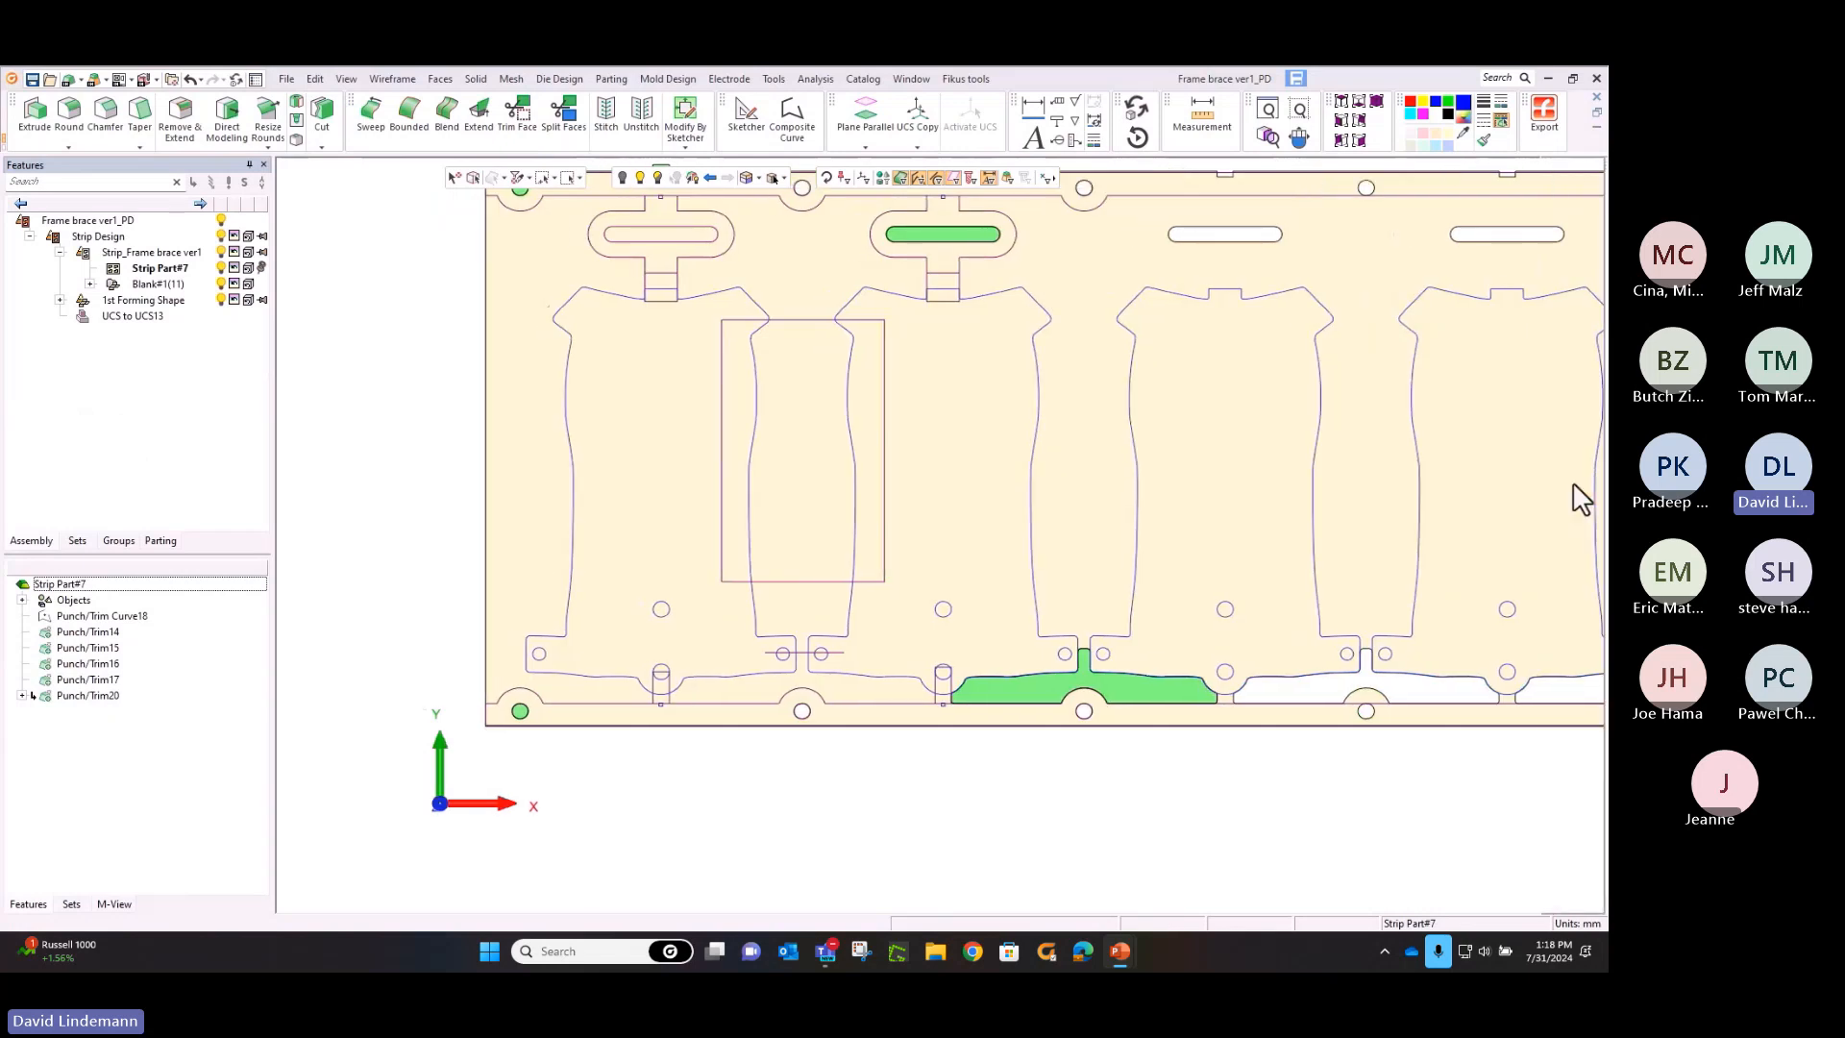
left_click(779, 384)
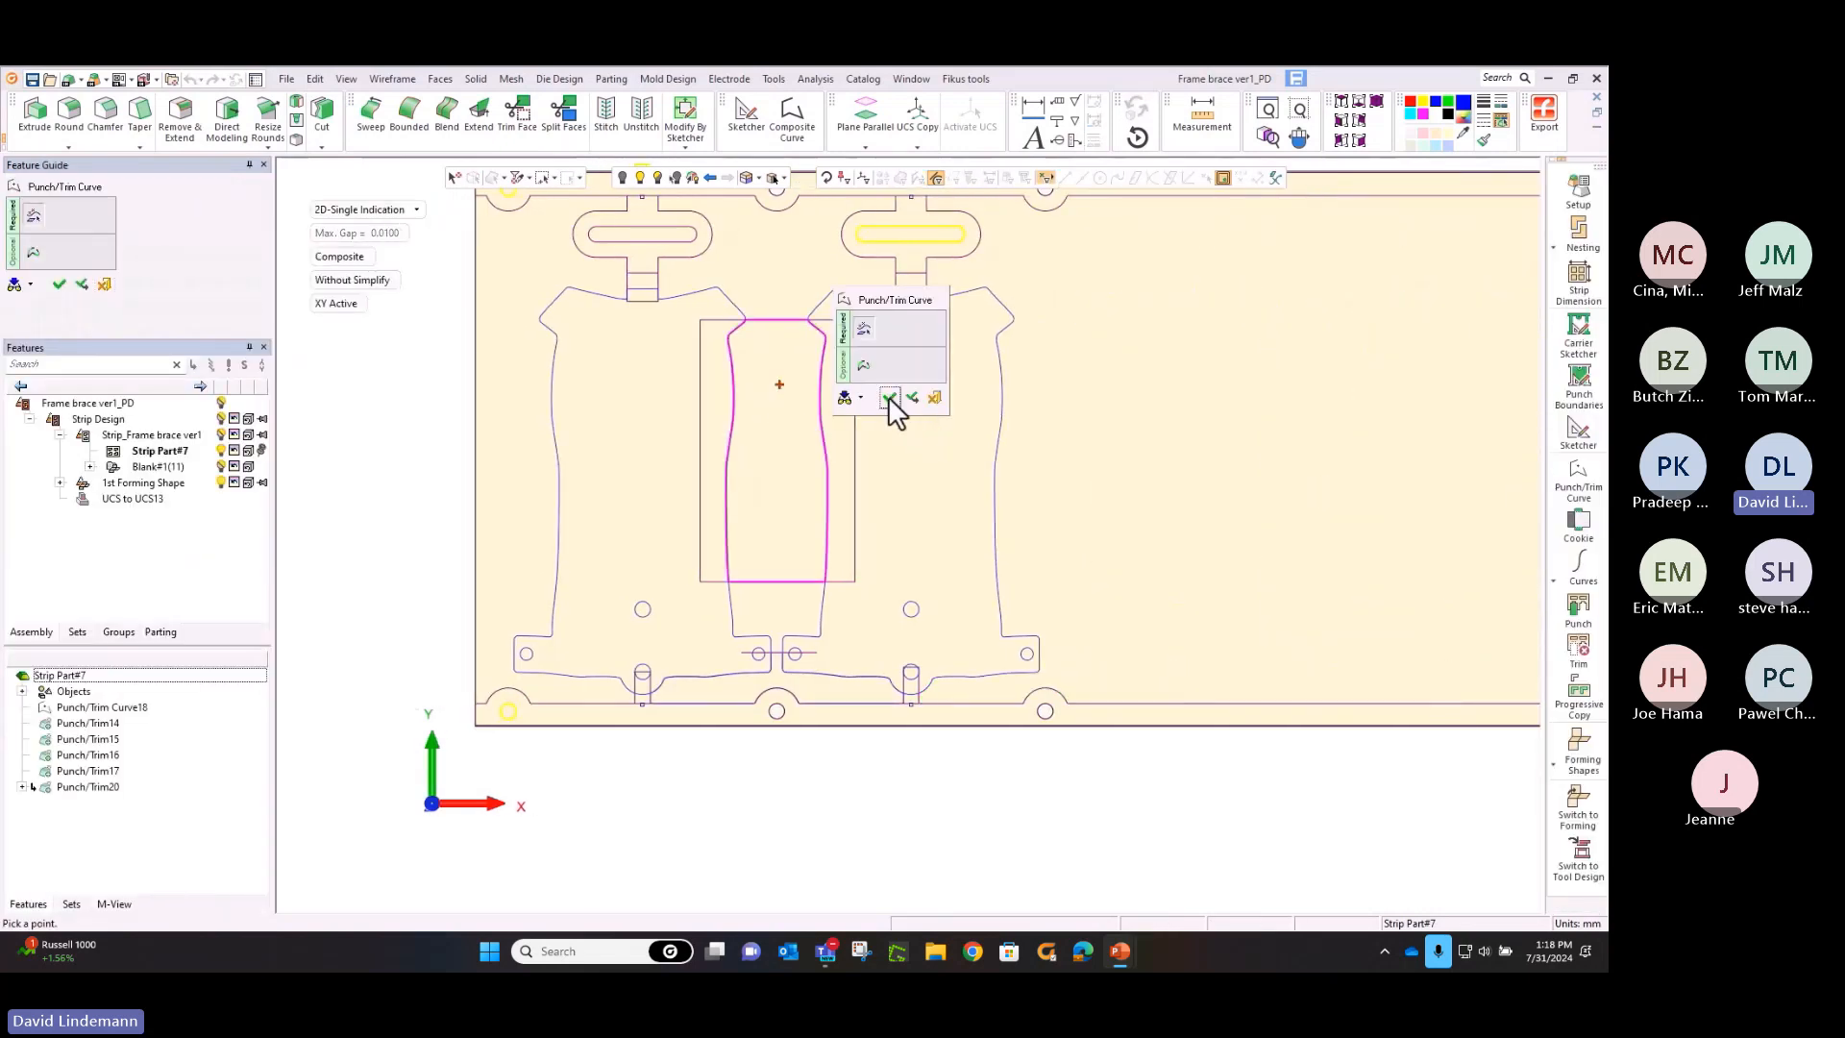
left_click(888, 396)
Extend the upper and lower edges of the central punch curve with Cookie, using a 2.5 mm offset and 2 mm radius
left_click(1577, 522)
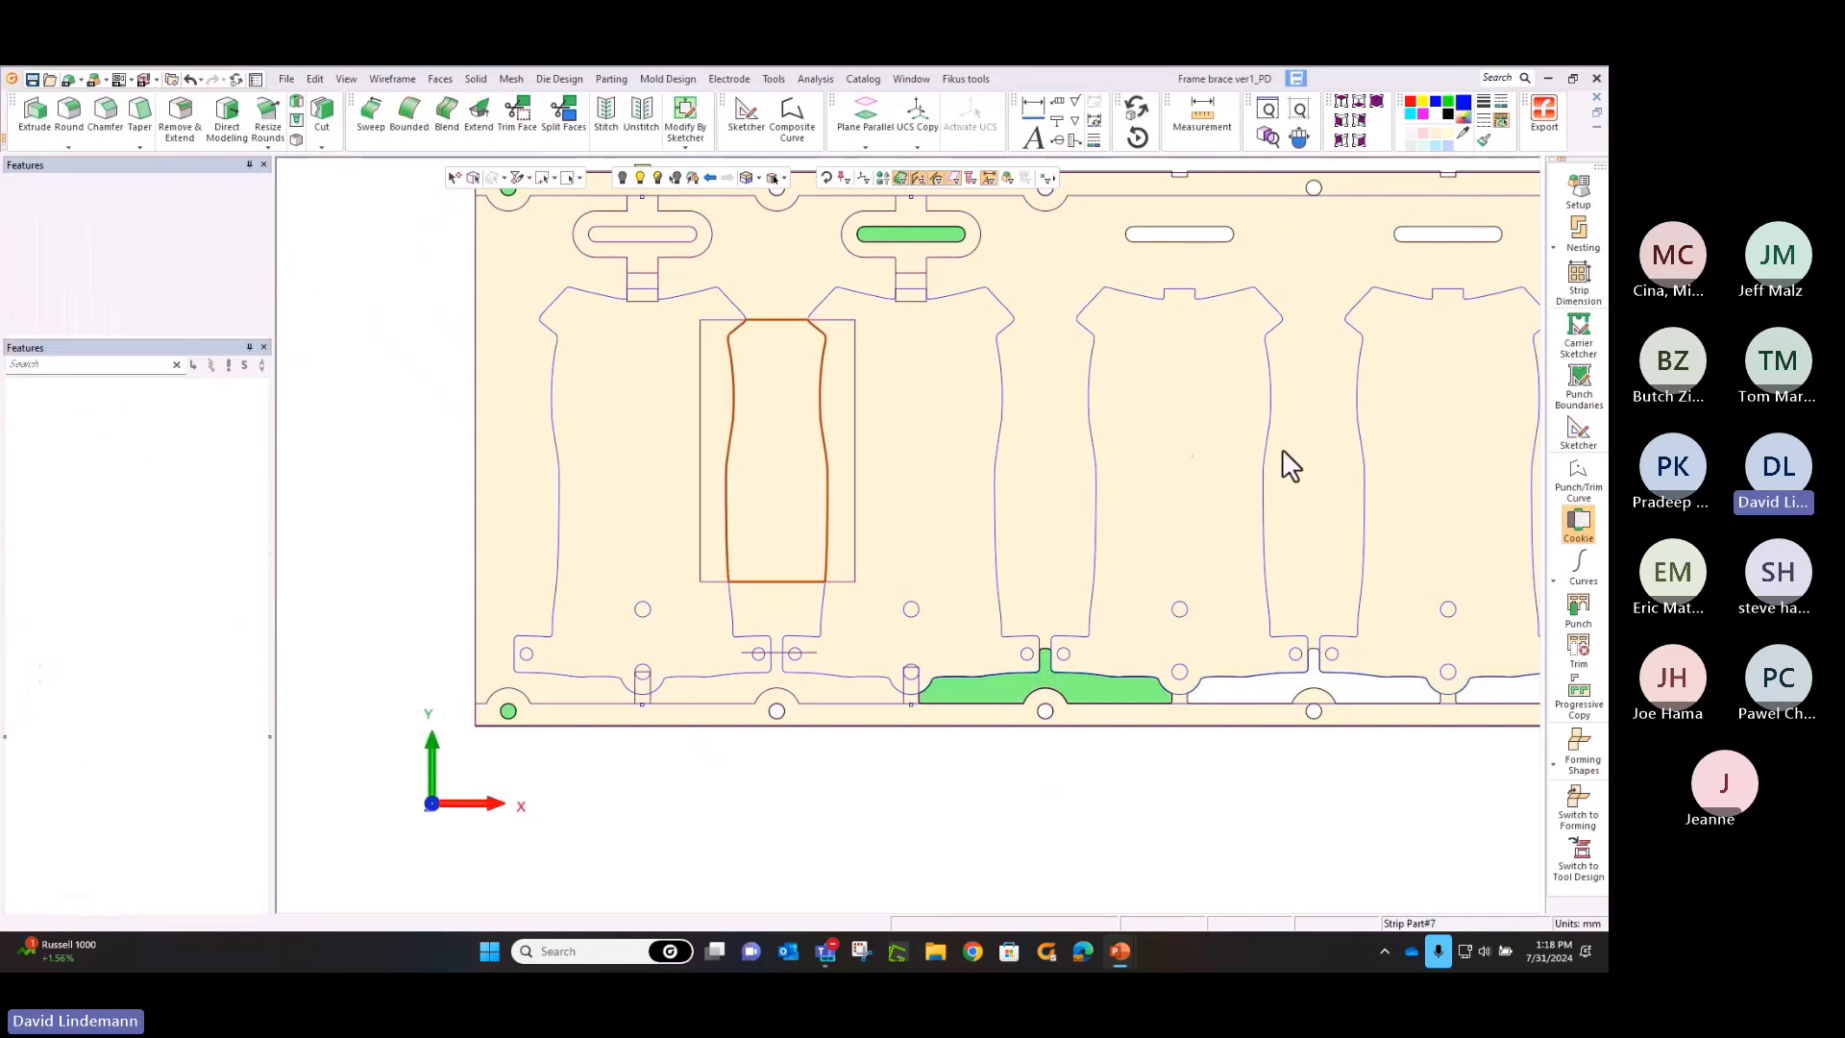
left_click(773, 321)
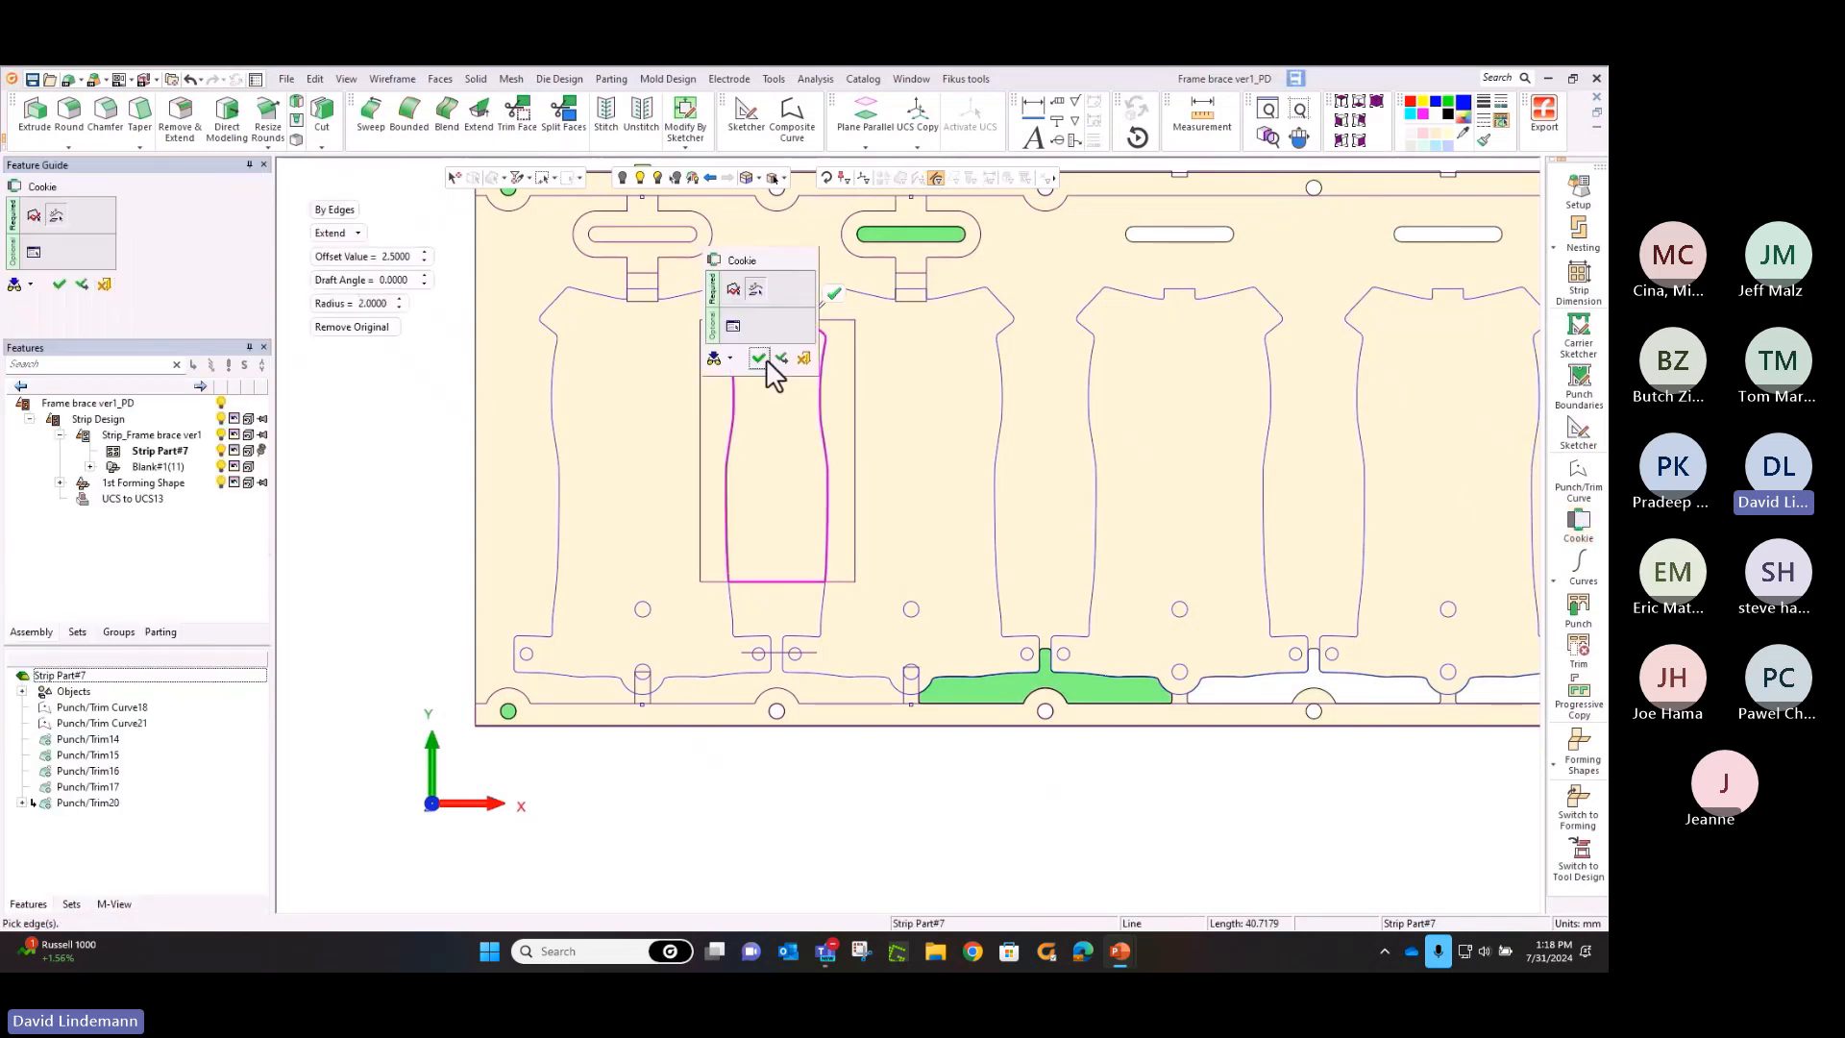
left_click(776, 370)
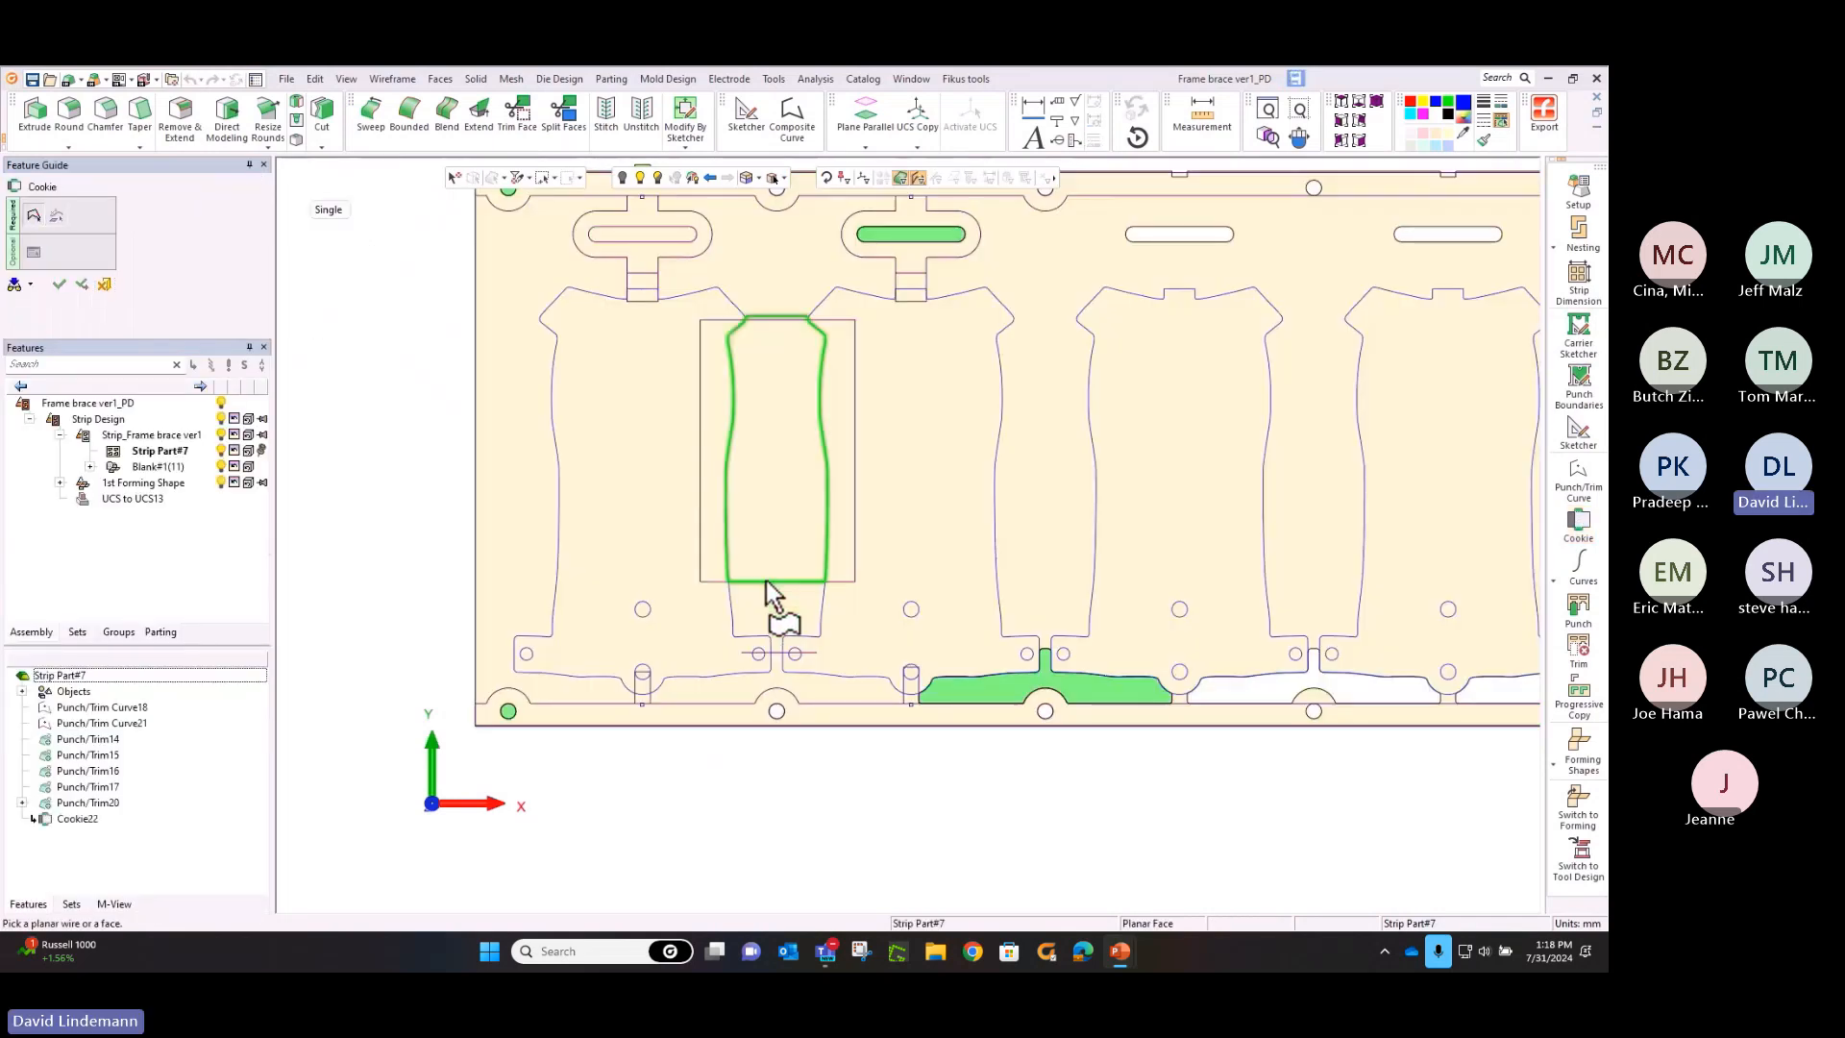
left_click(769, 582)
left_click(773, 583)
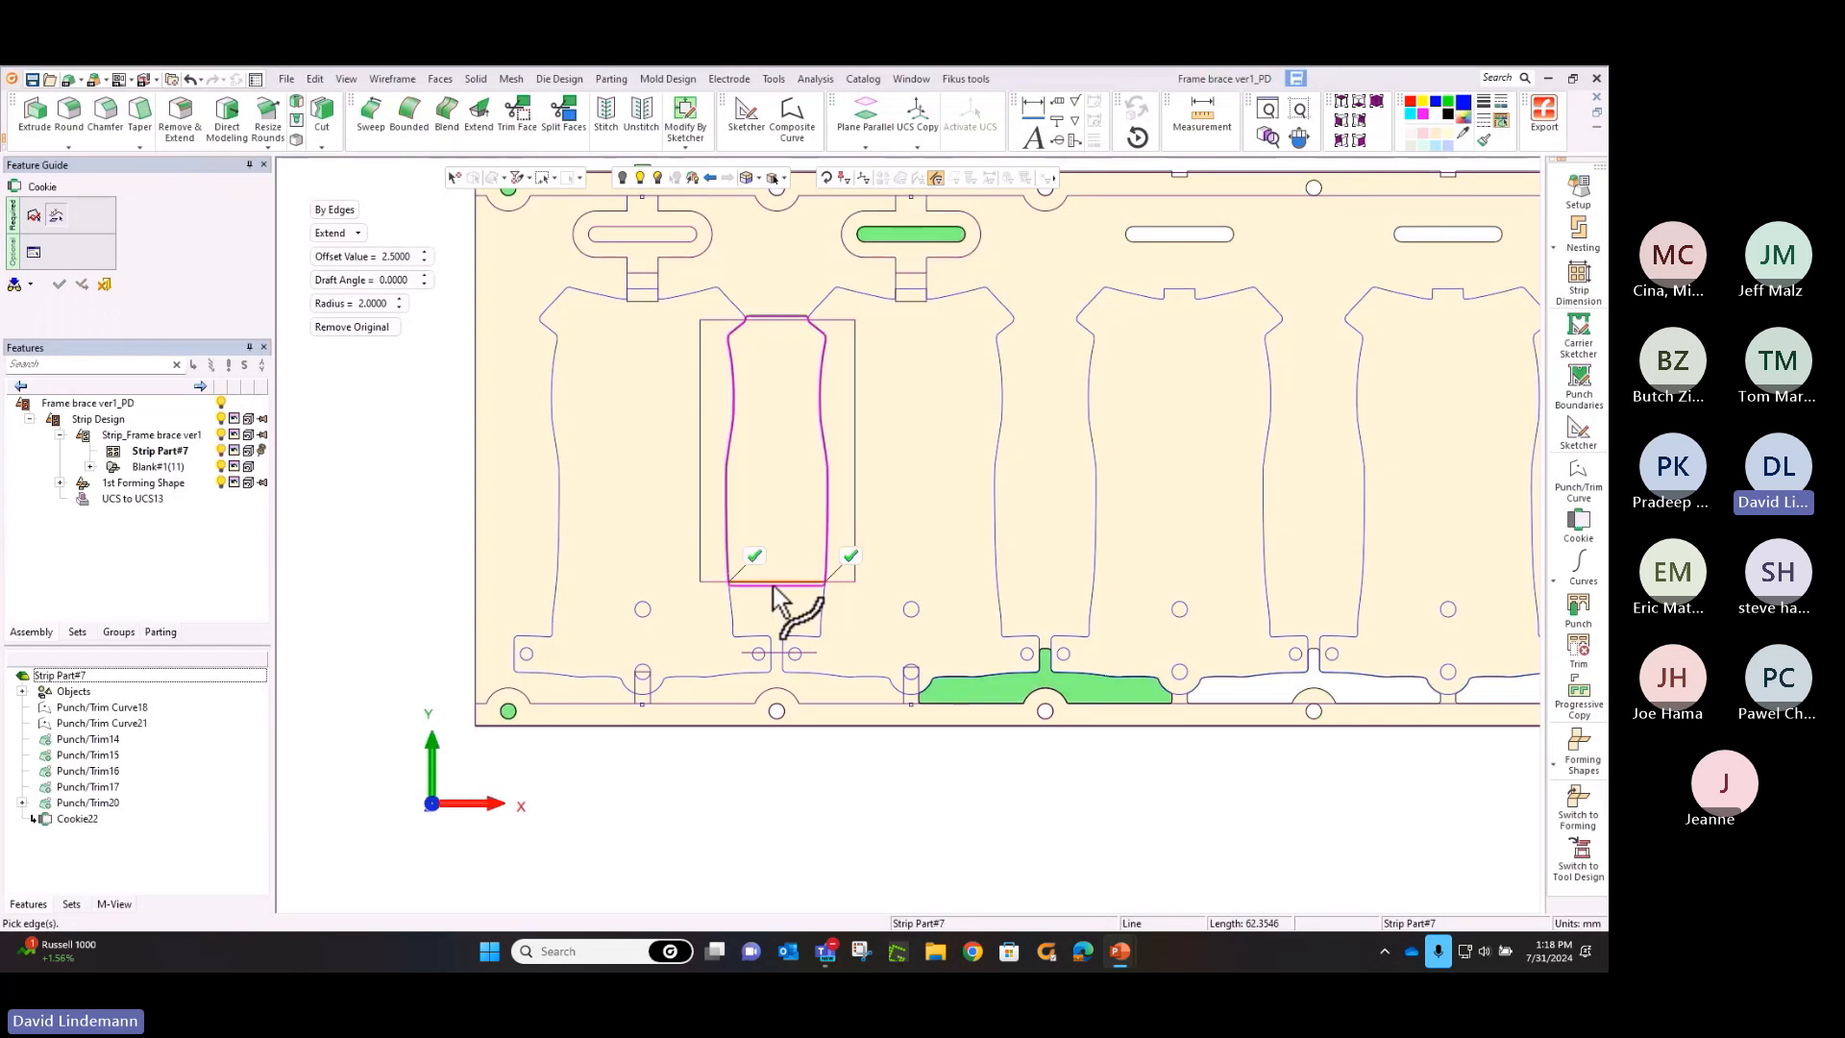
right_click(755, 444)
left_click(762, 460)
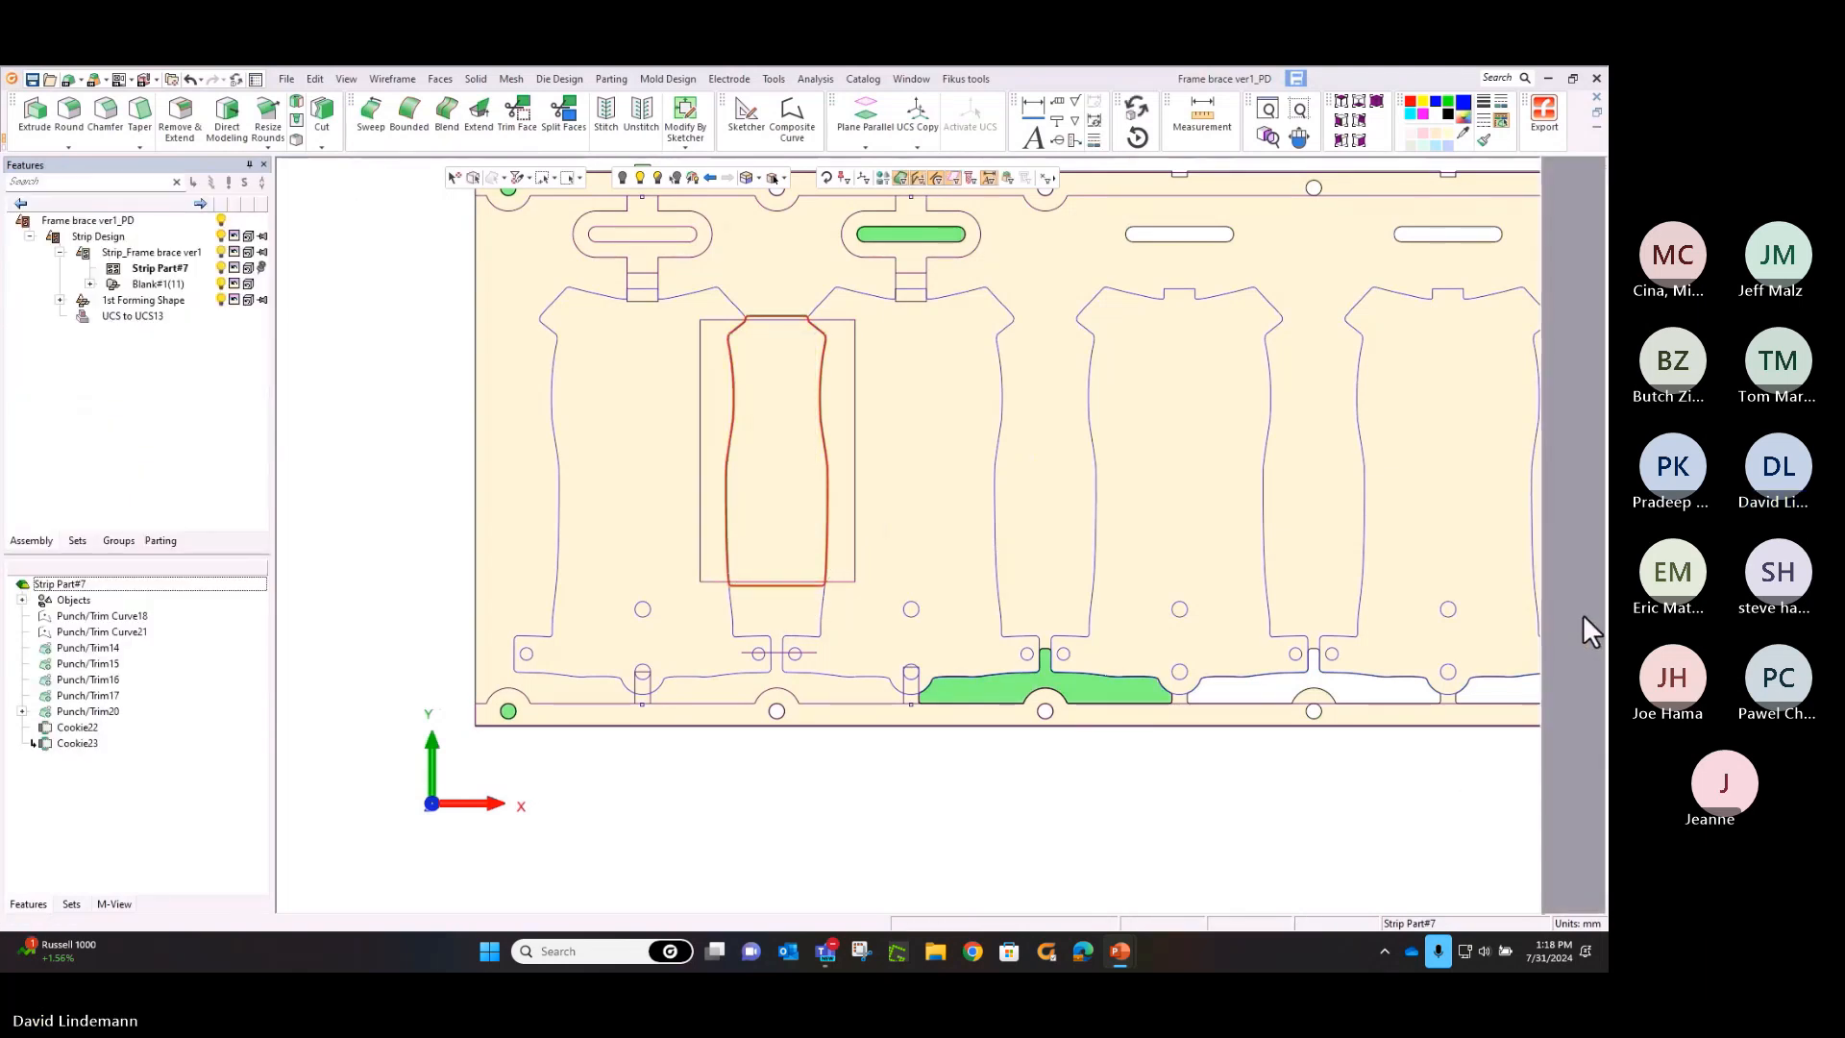
Punch the tall central profile along the strip, starting at the gap between the third and fourth blanks
left_click(1583, 614)
left_click(1360, 466)
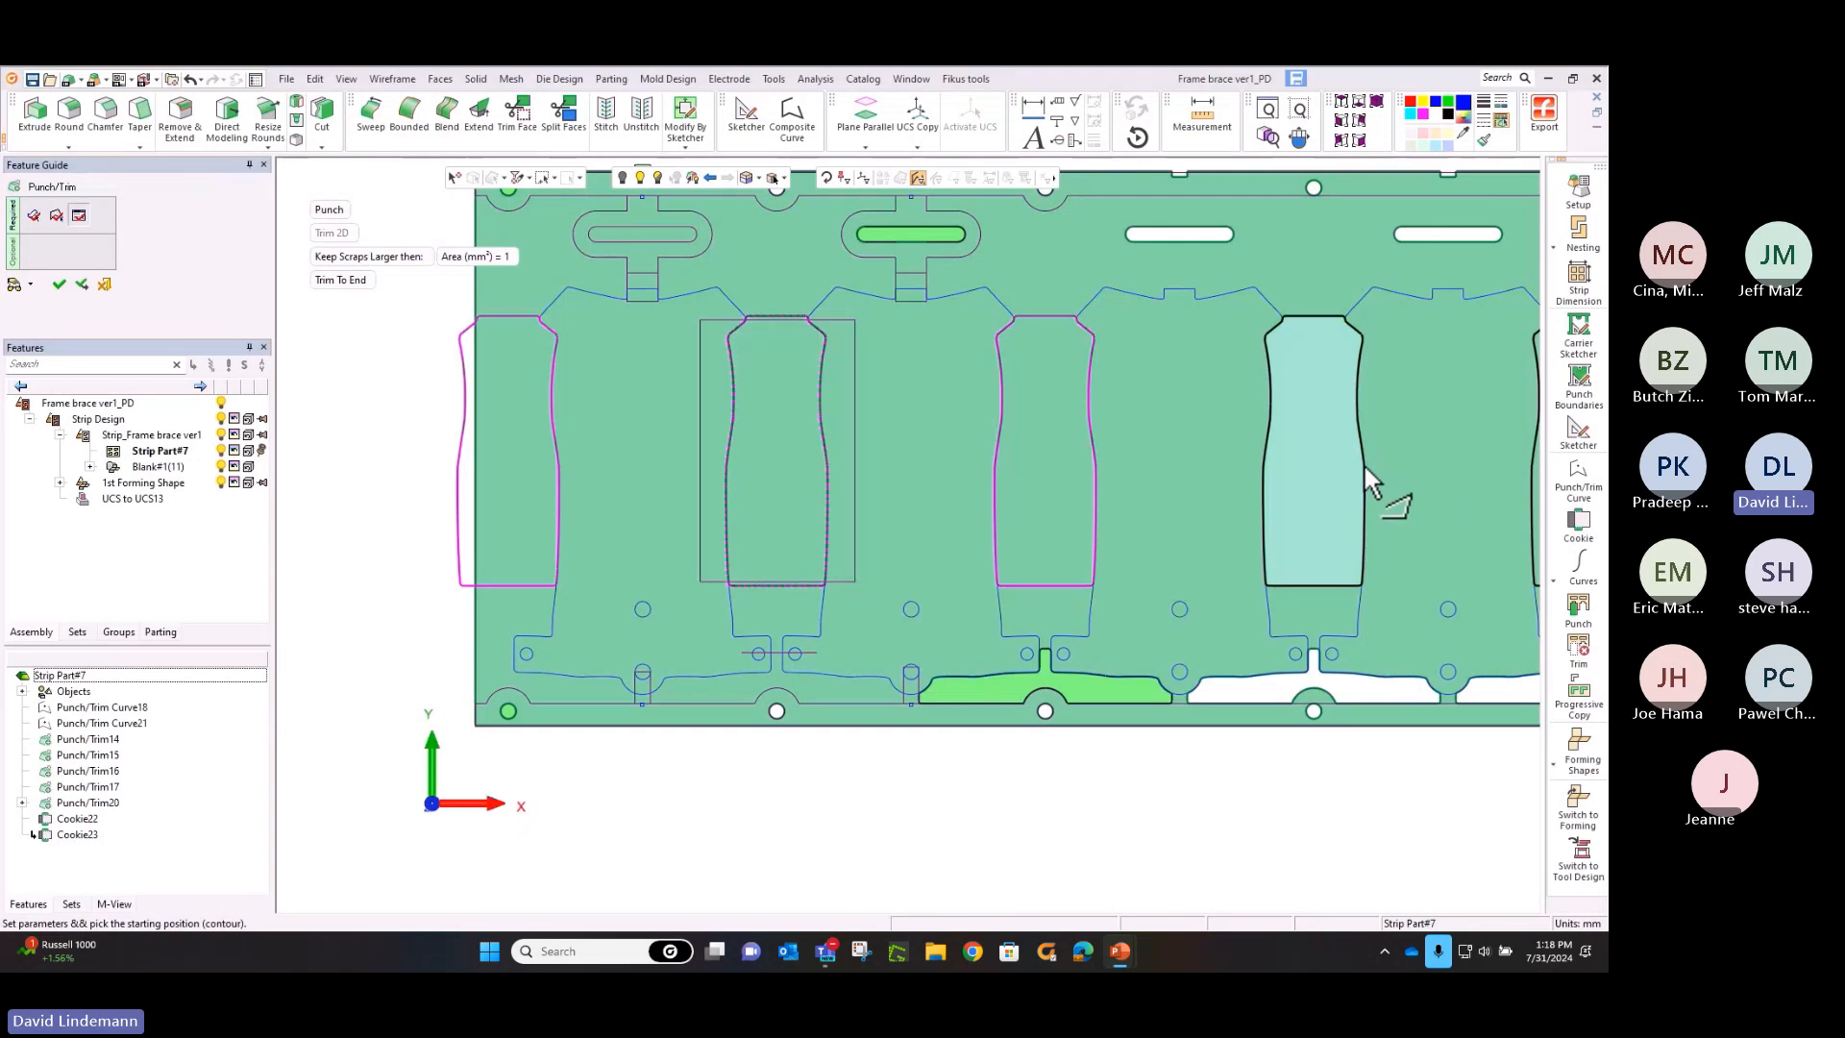
right_click(1151, 433)
left_click(1146, 435)
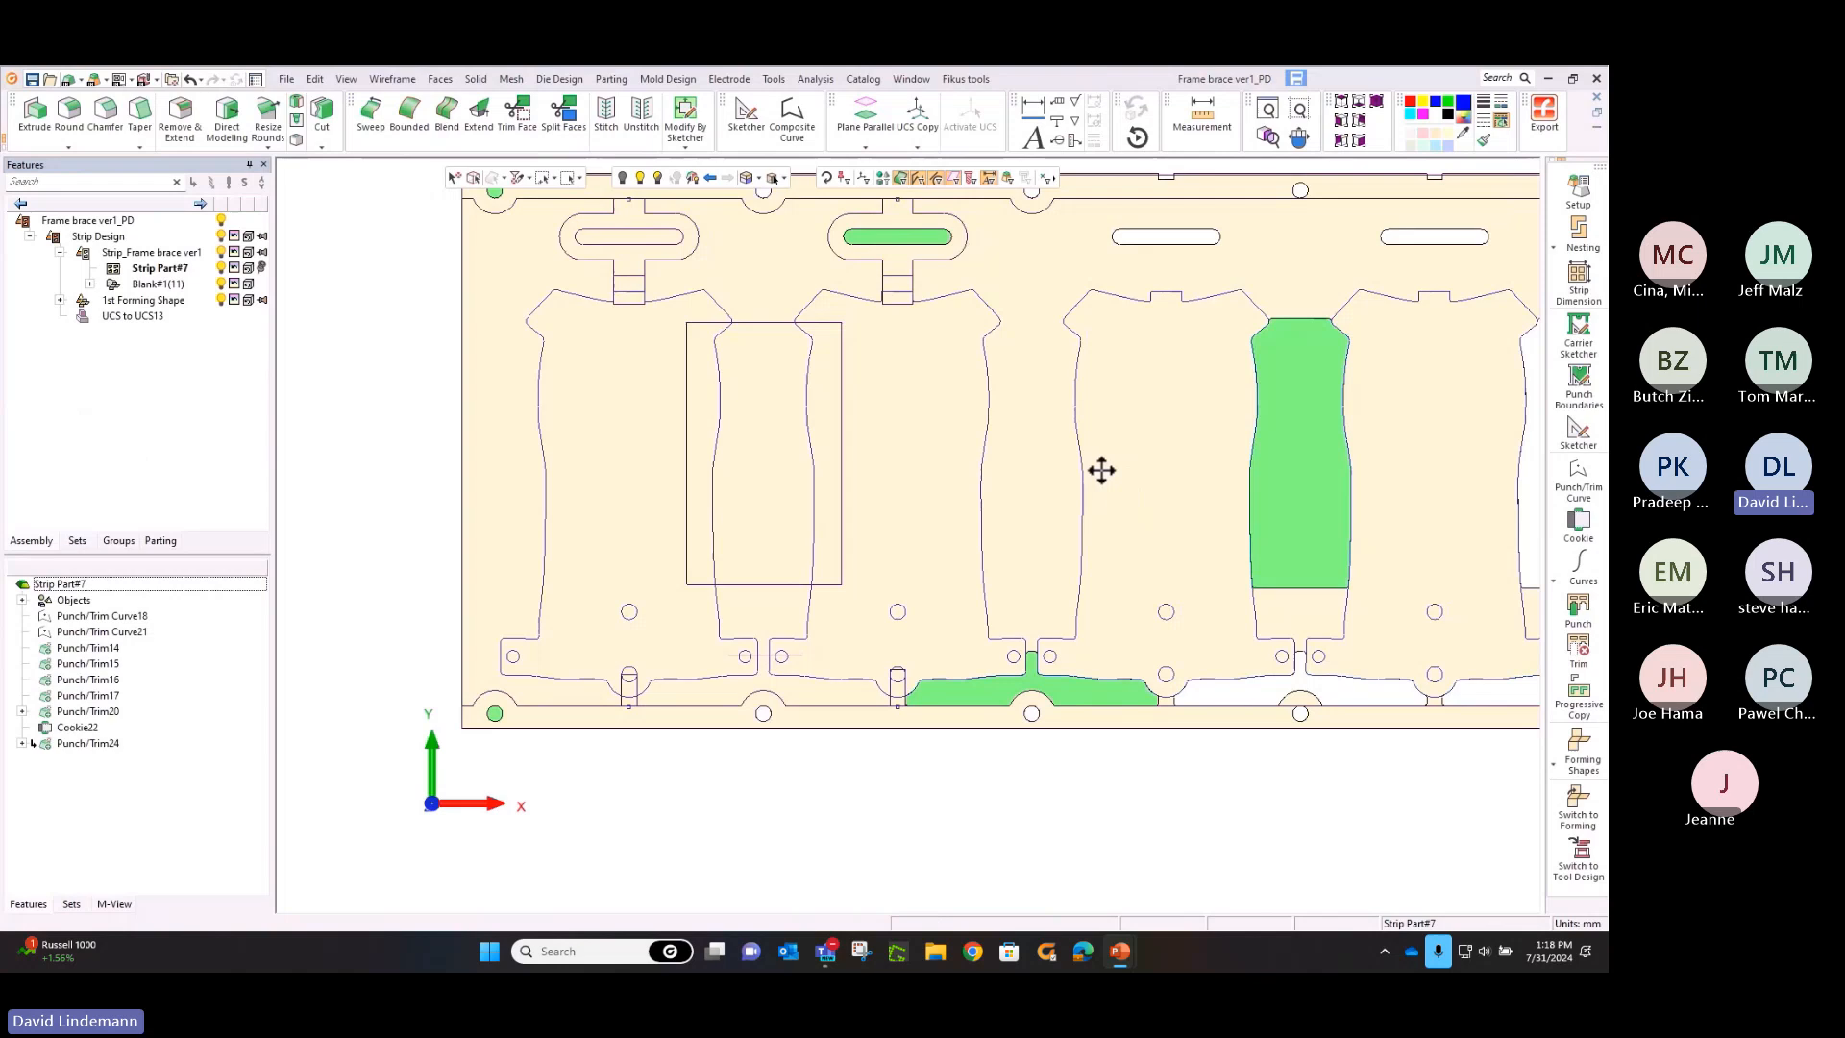
Create a punch curve for the T-shaped area between the sketched rectangle and the short horizontal line, without adding radii
middle_click_drag(1101, 470, 877, 504)
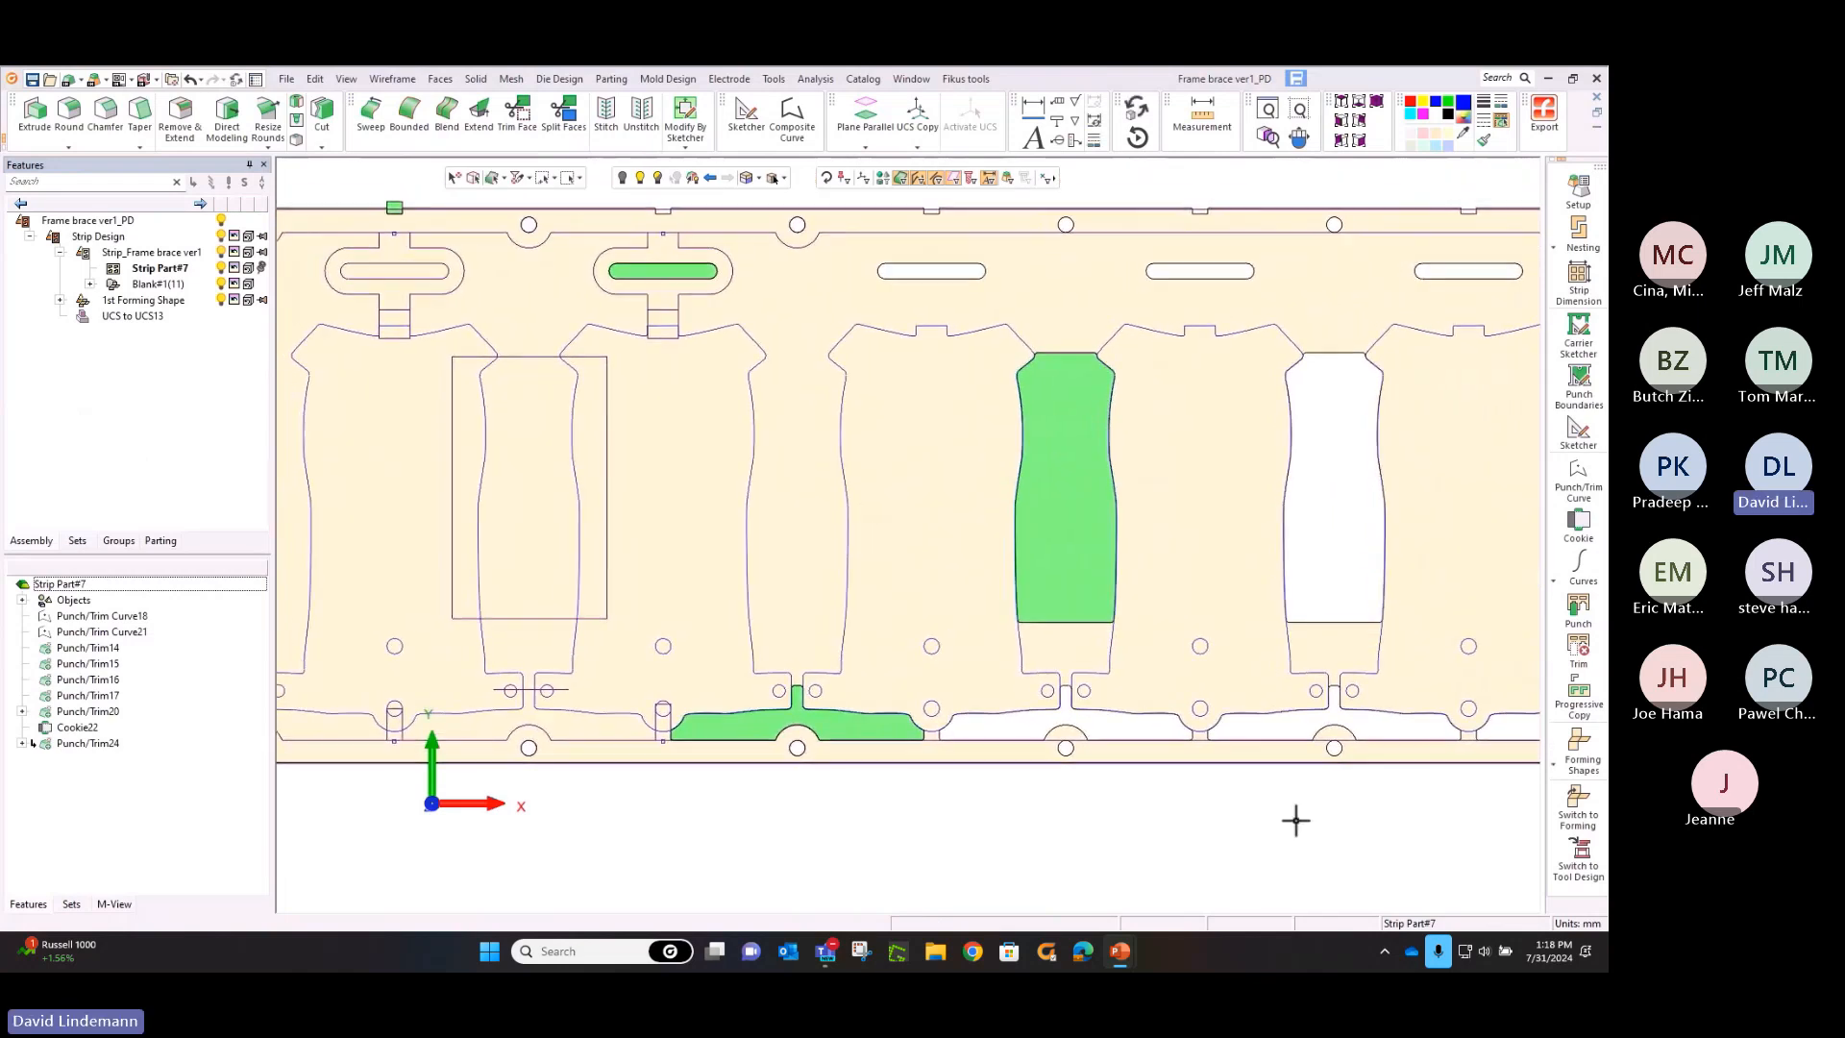
left_click(1576, 476)
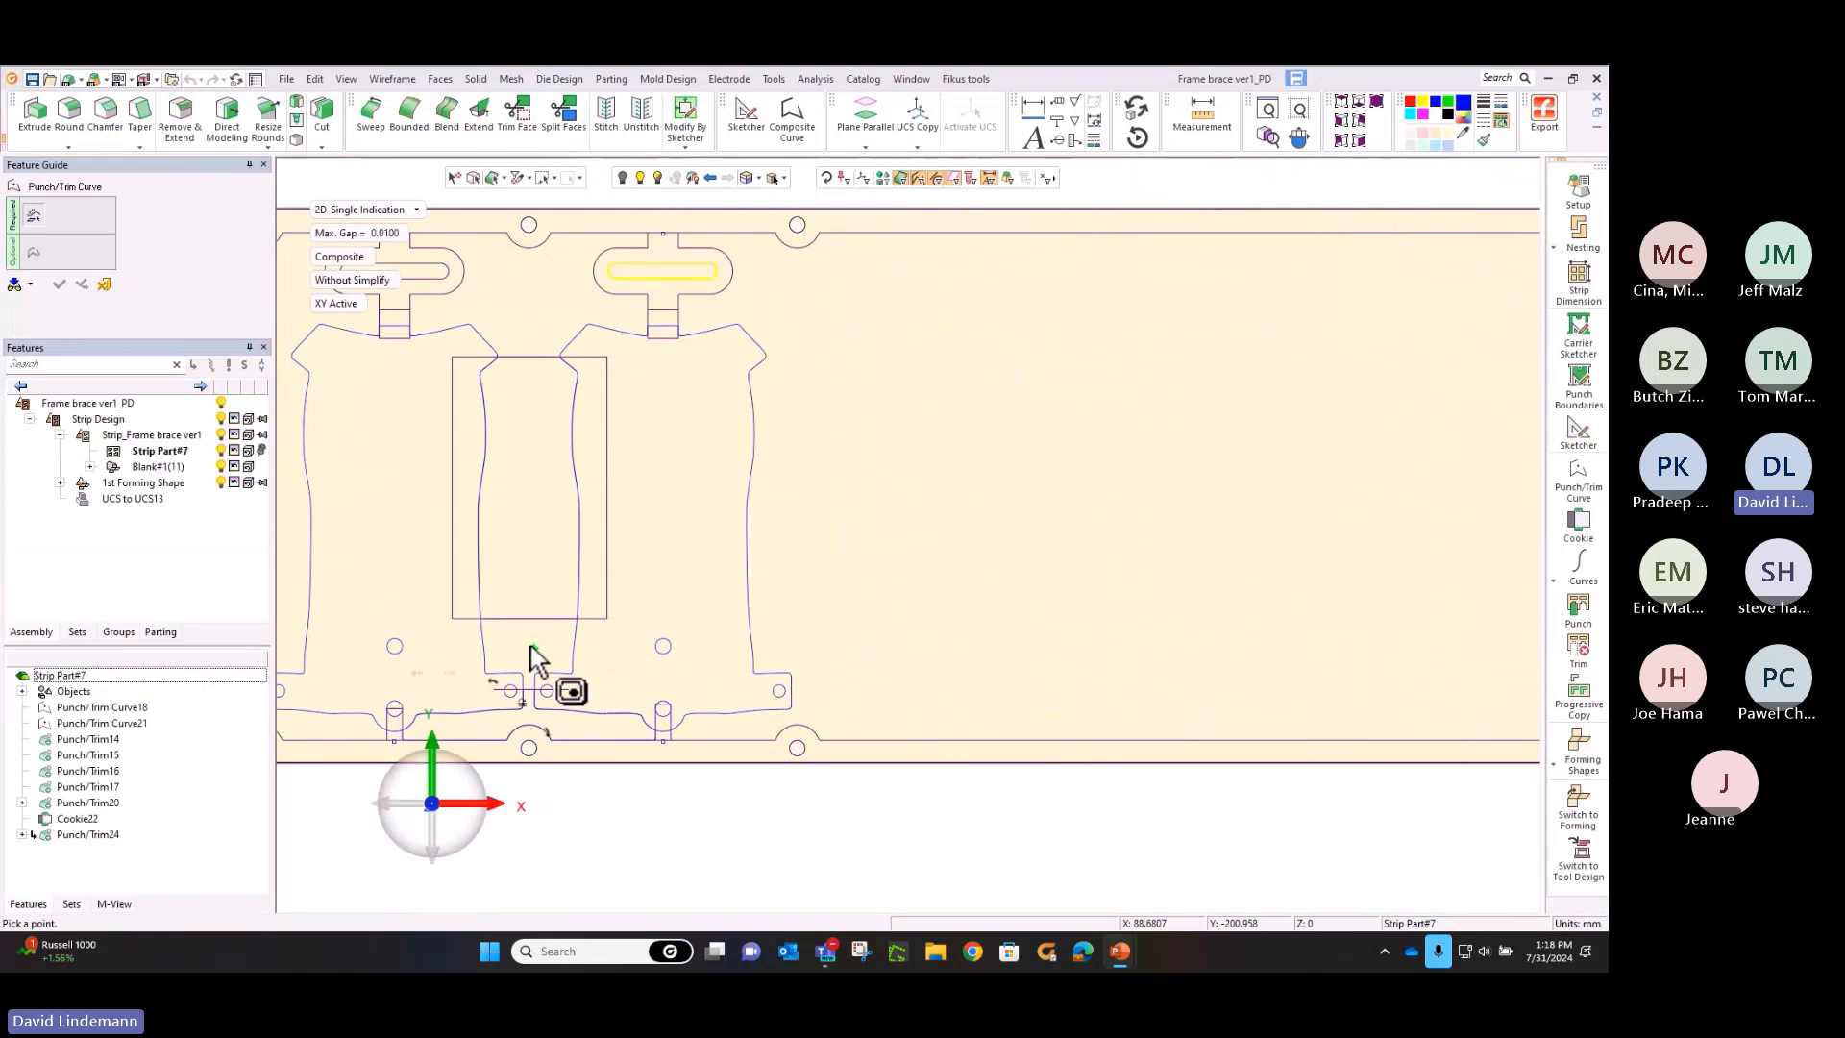
left_click(526, 644)
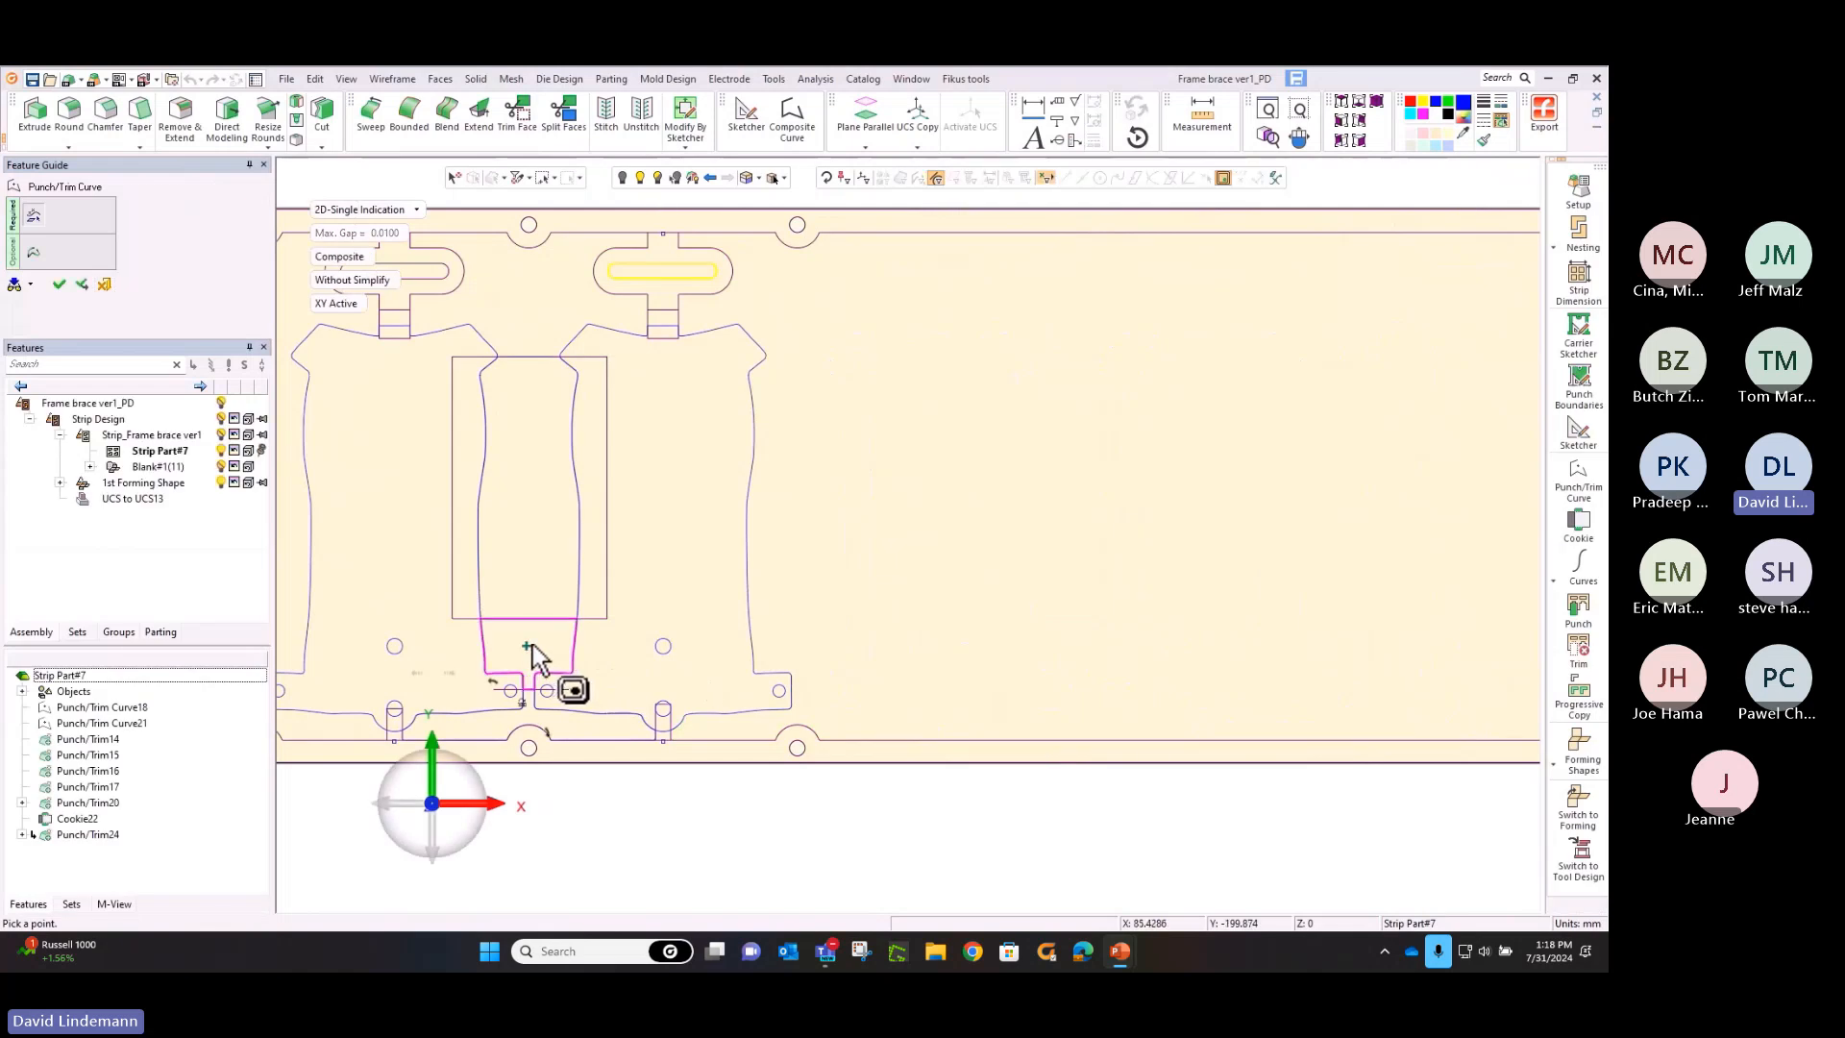
left_click(1299, 115)
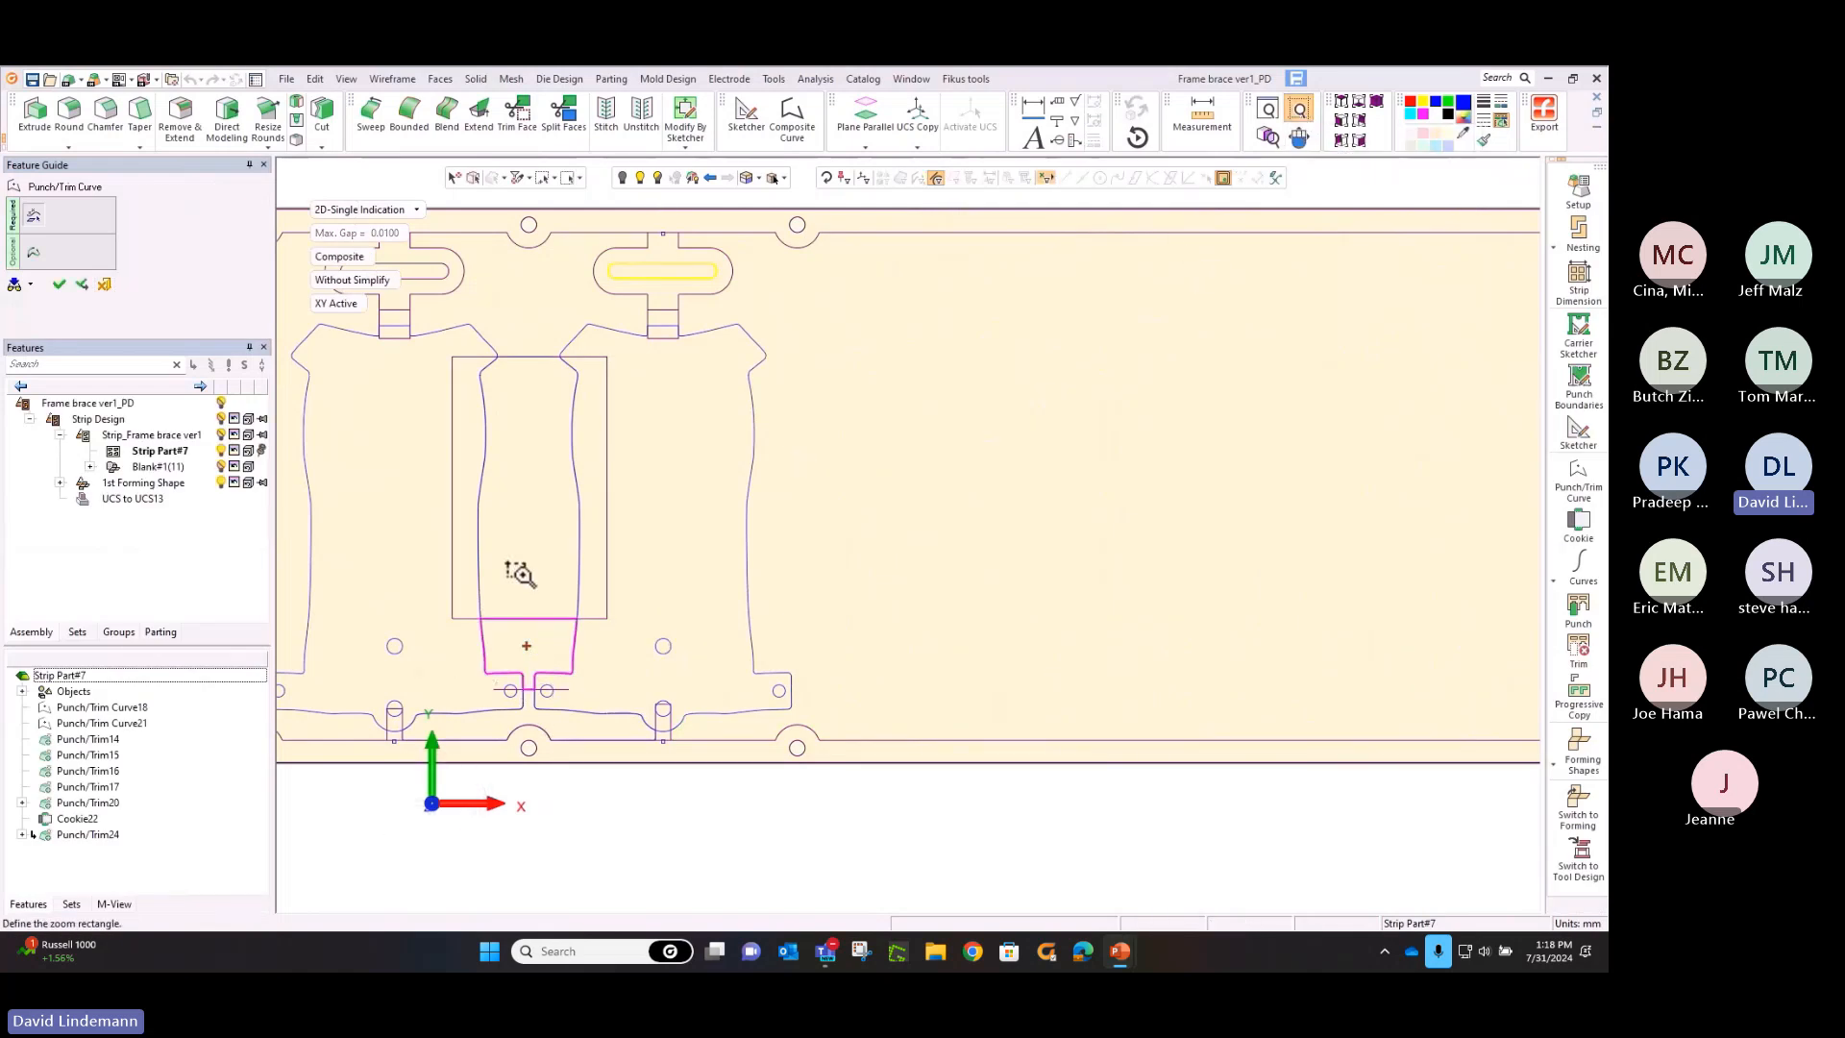
left_click_drag(500, 636, 617, 738)
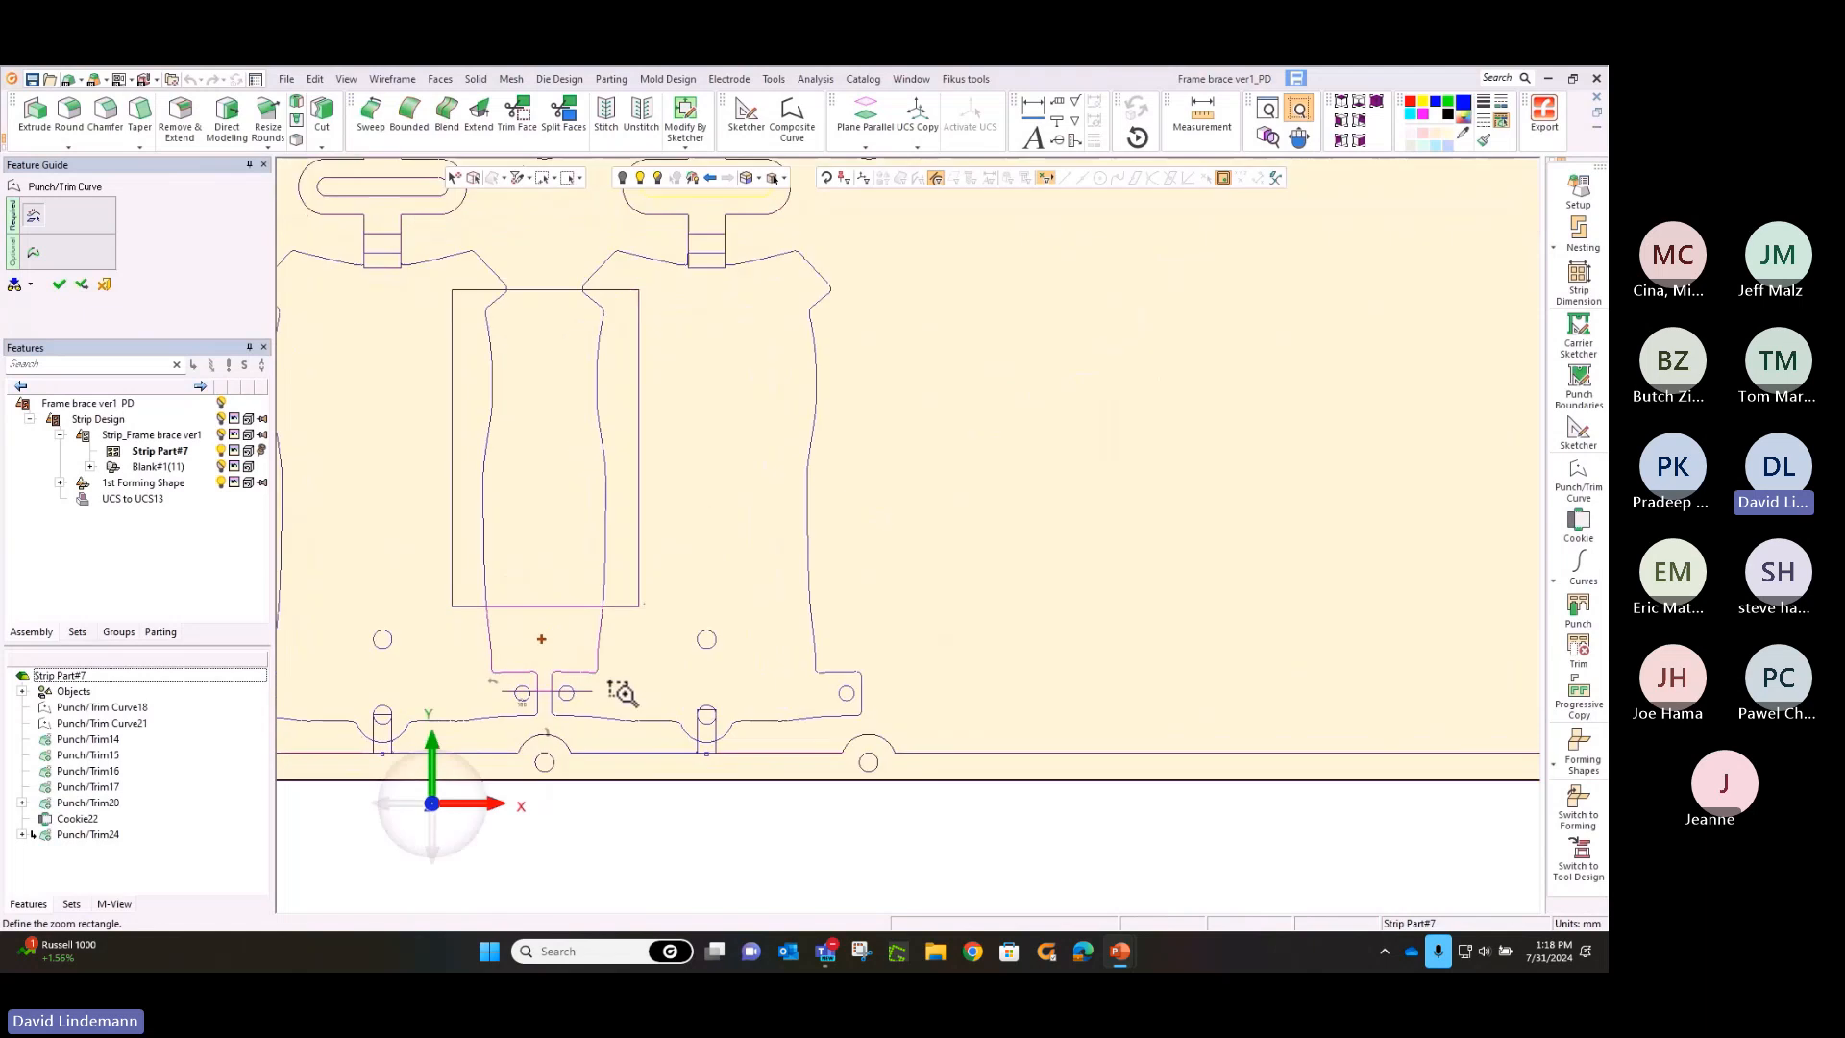
left_click(32, 256)
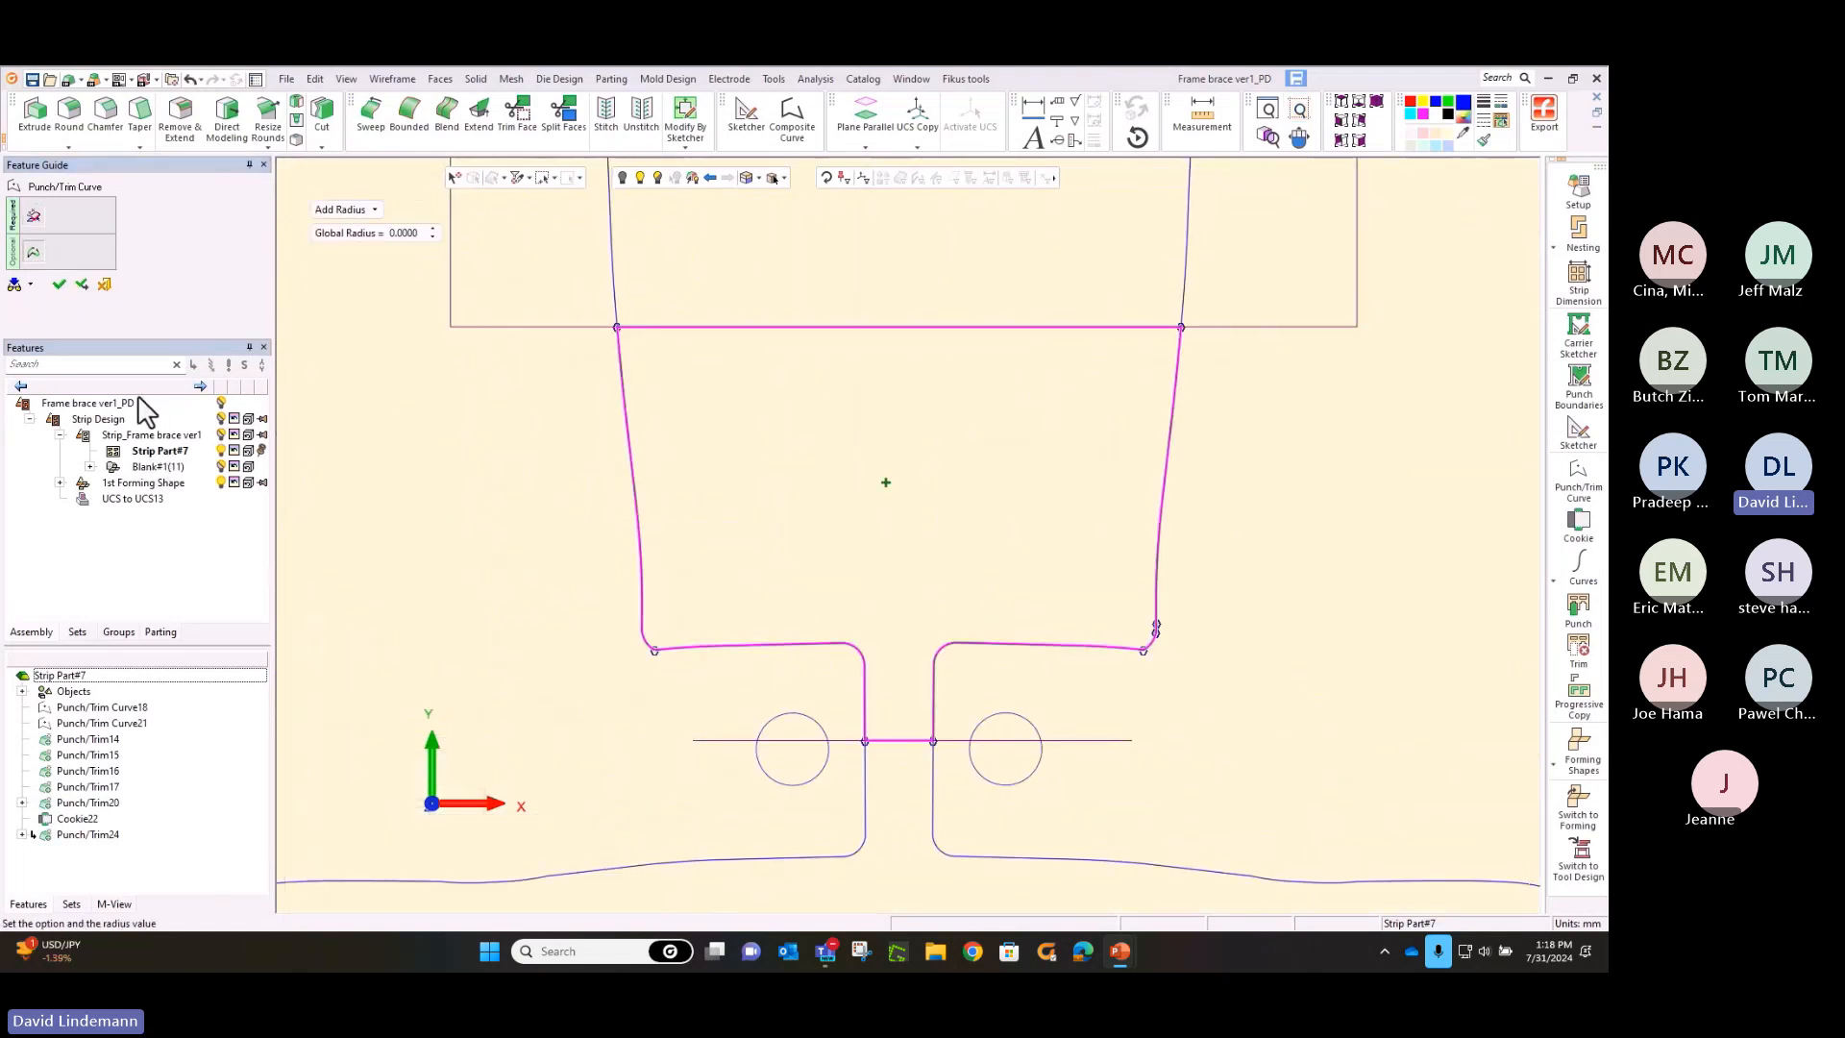
left_click(59, 284)
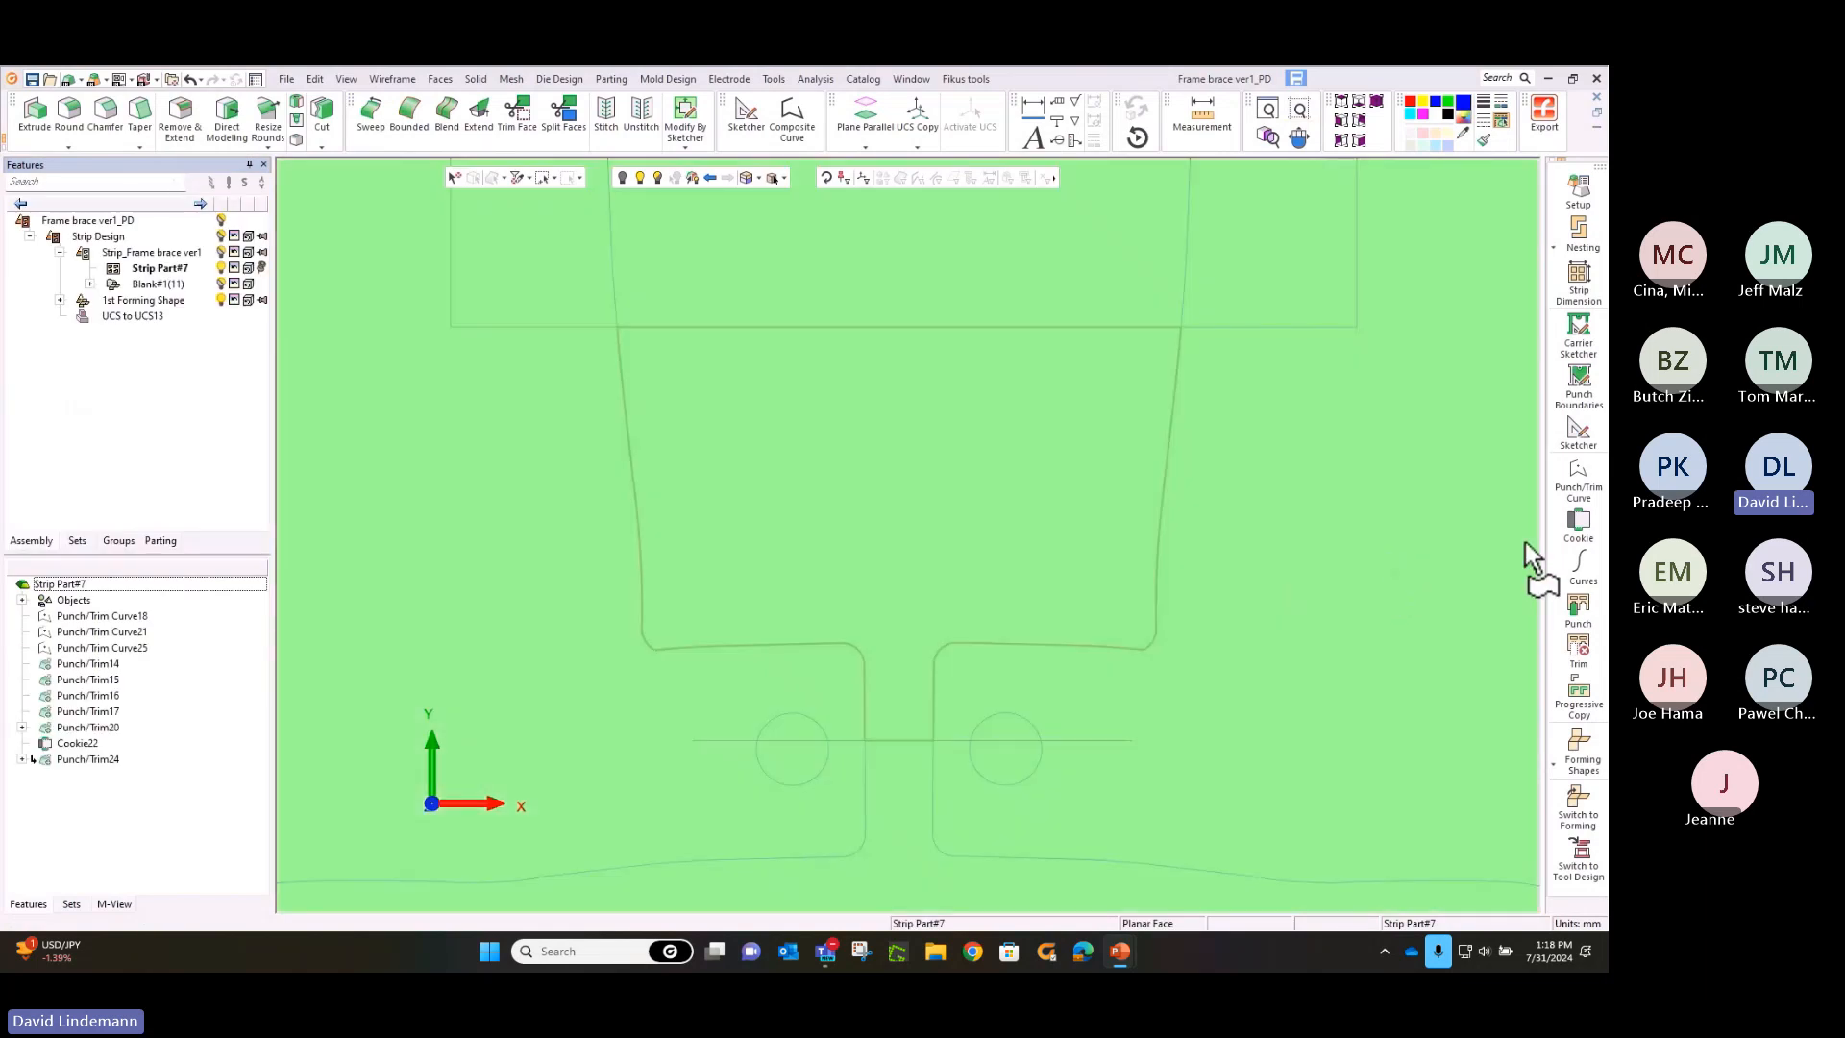
Extend the top and bottom edges of the T-shaped punch curve with Cookie, using a 2.5 mm offset and 2 mm radius
left_click(1578, 524)
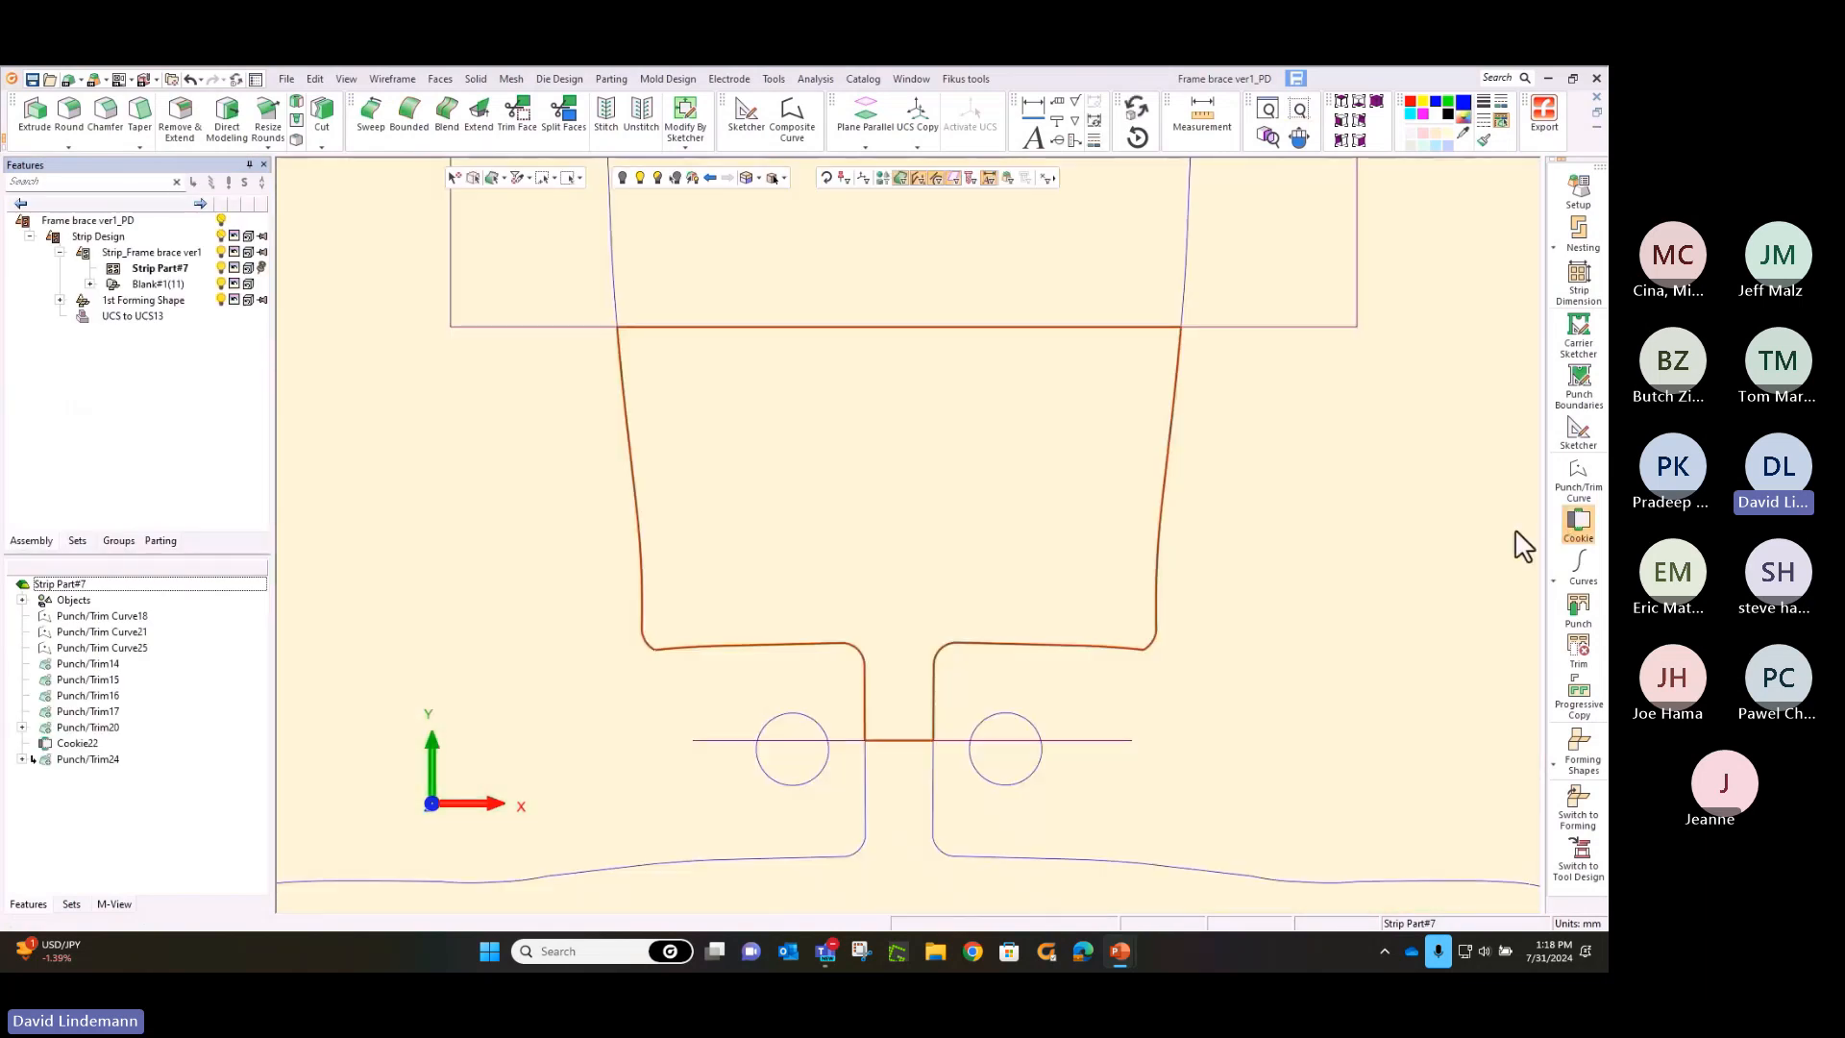
left_click(892, 327)
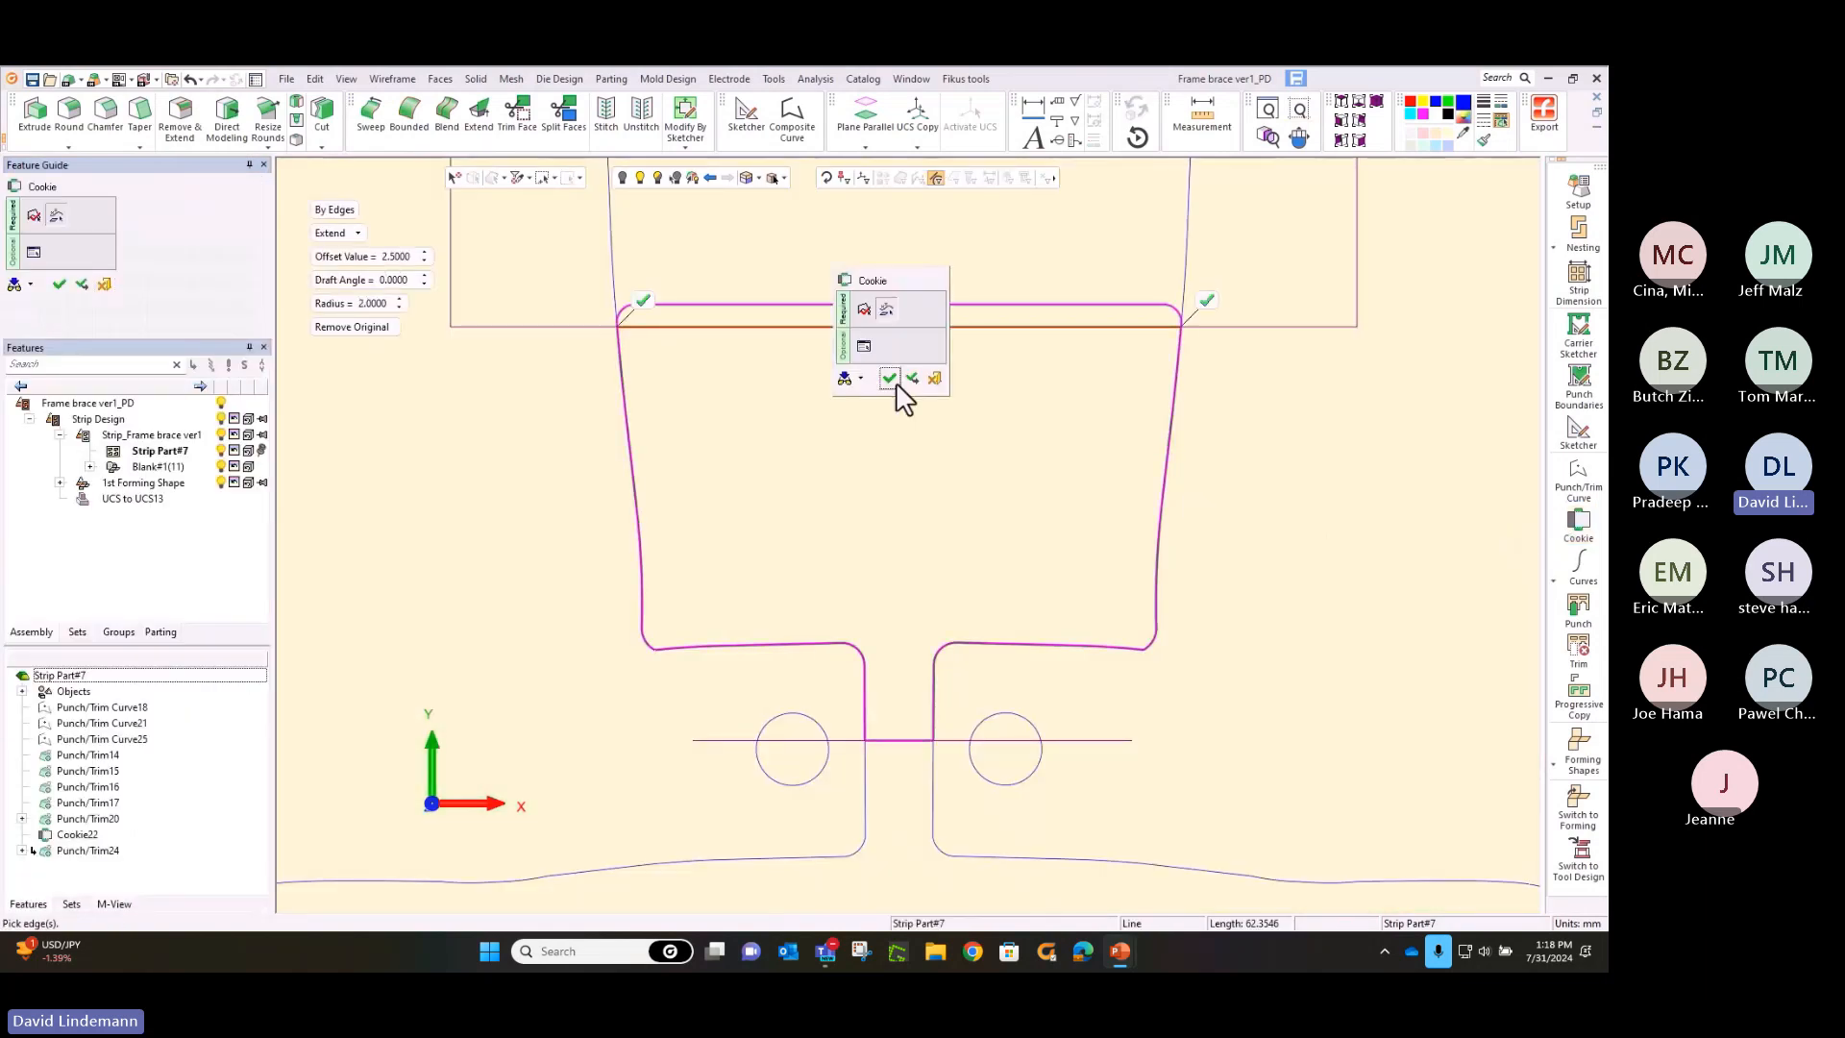
left_click(889, 380)
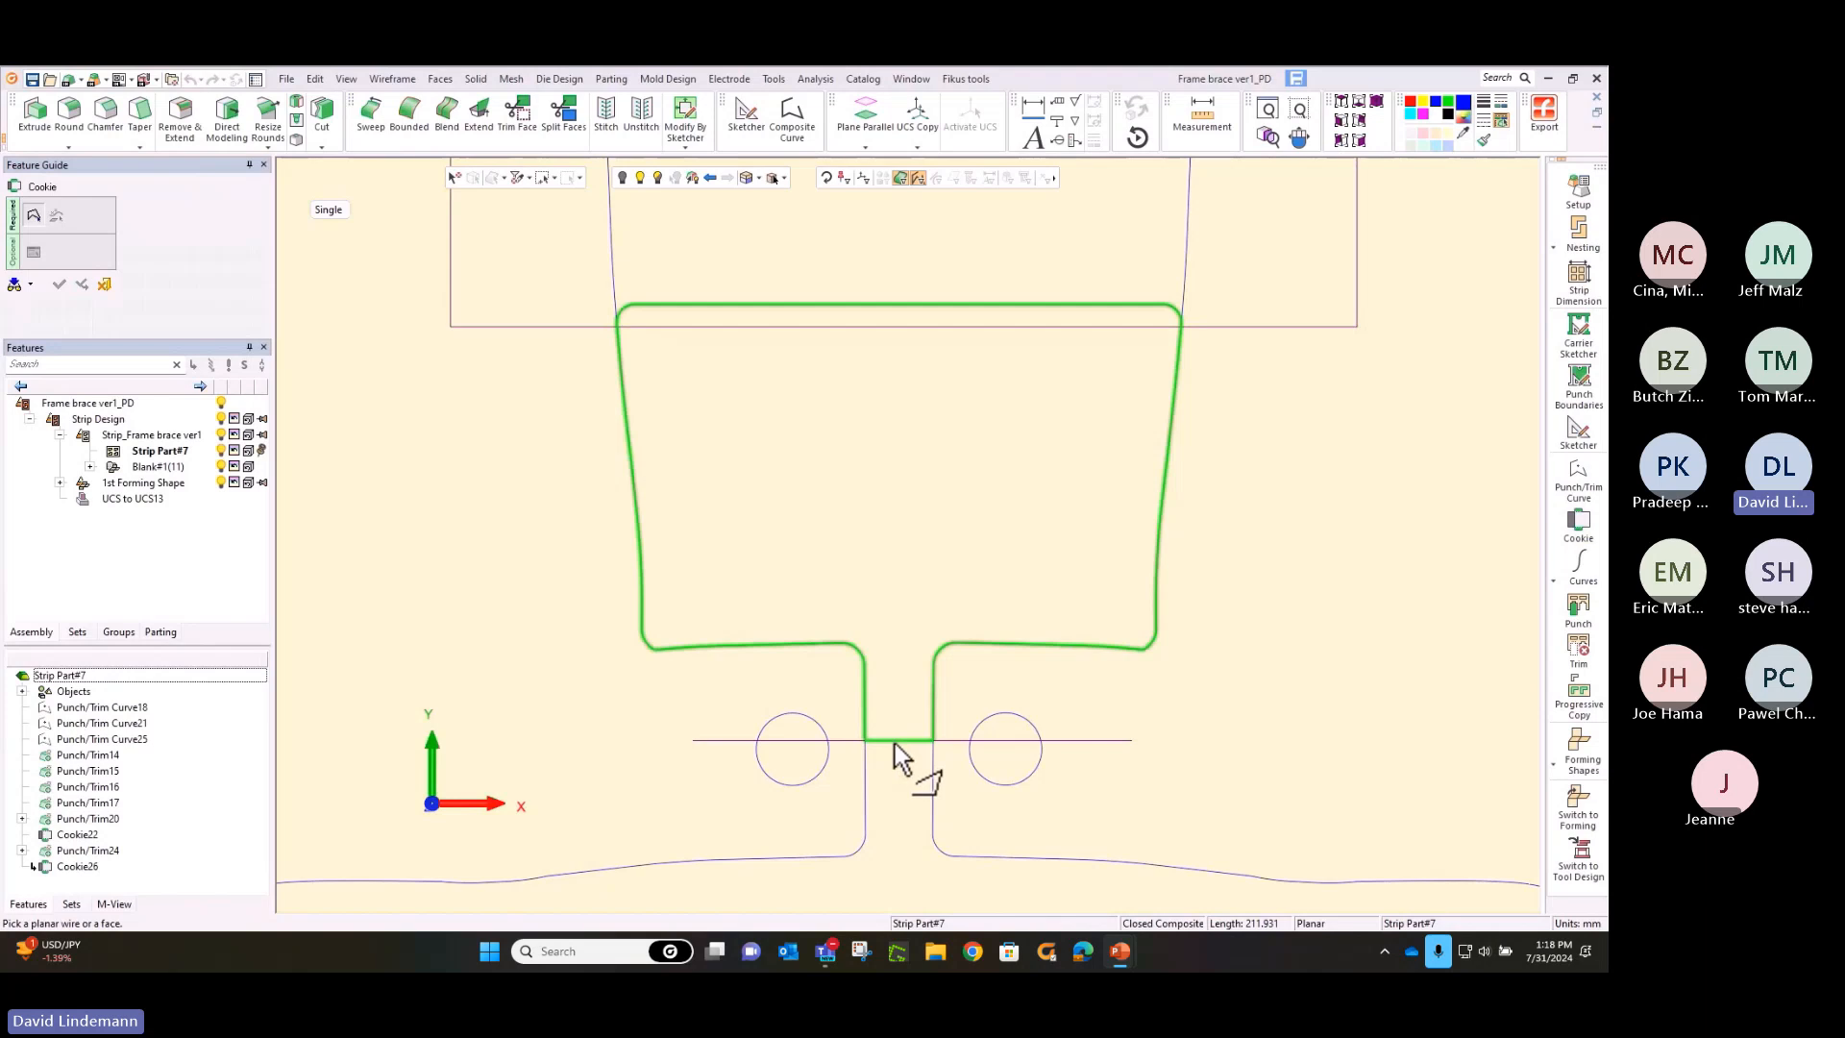
left_click(893, 740)
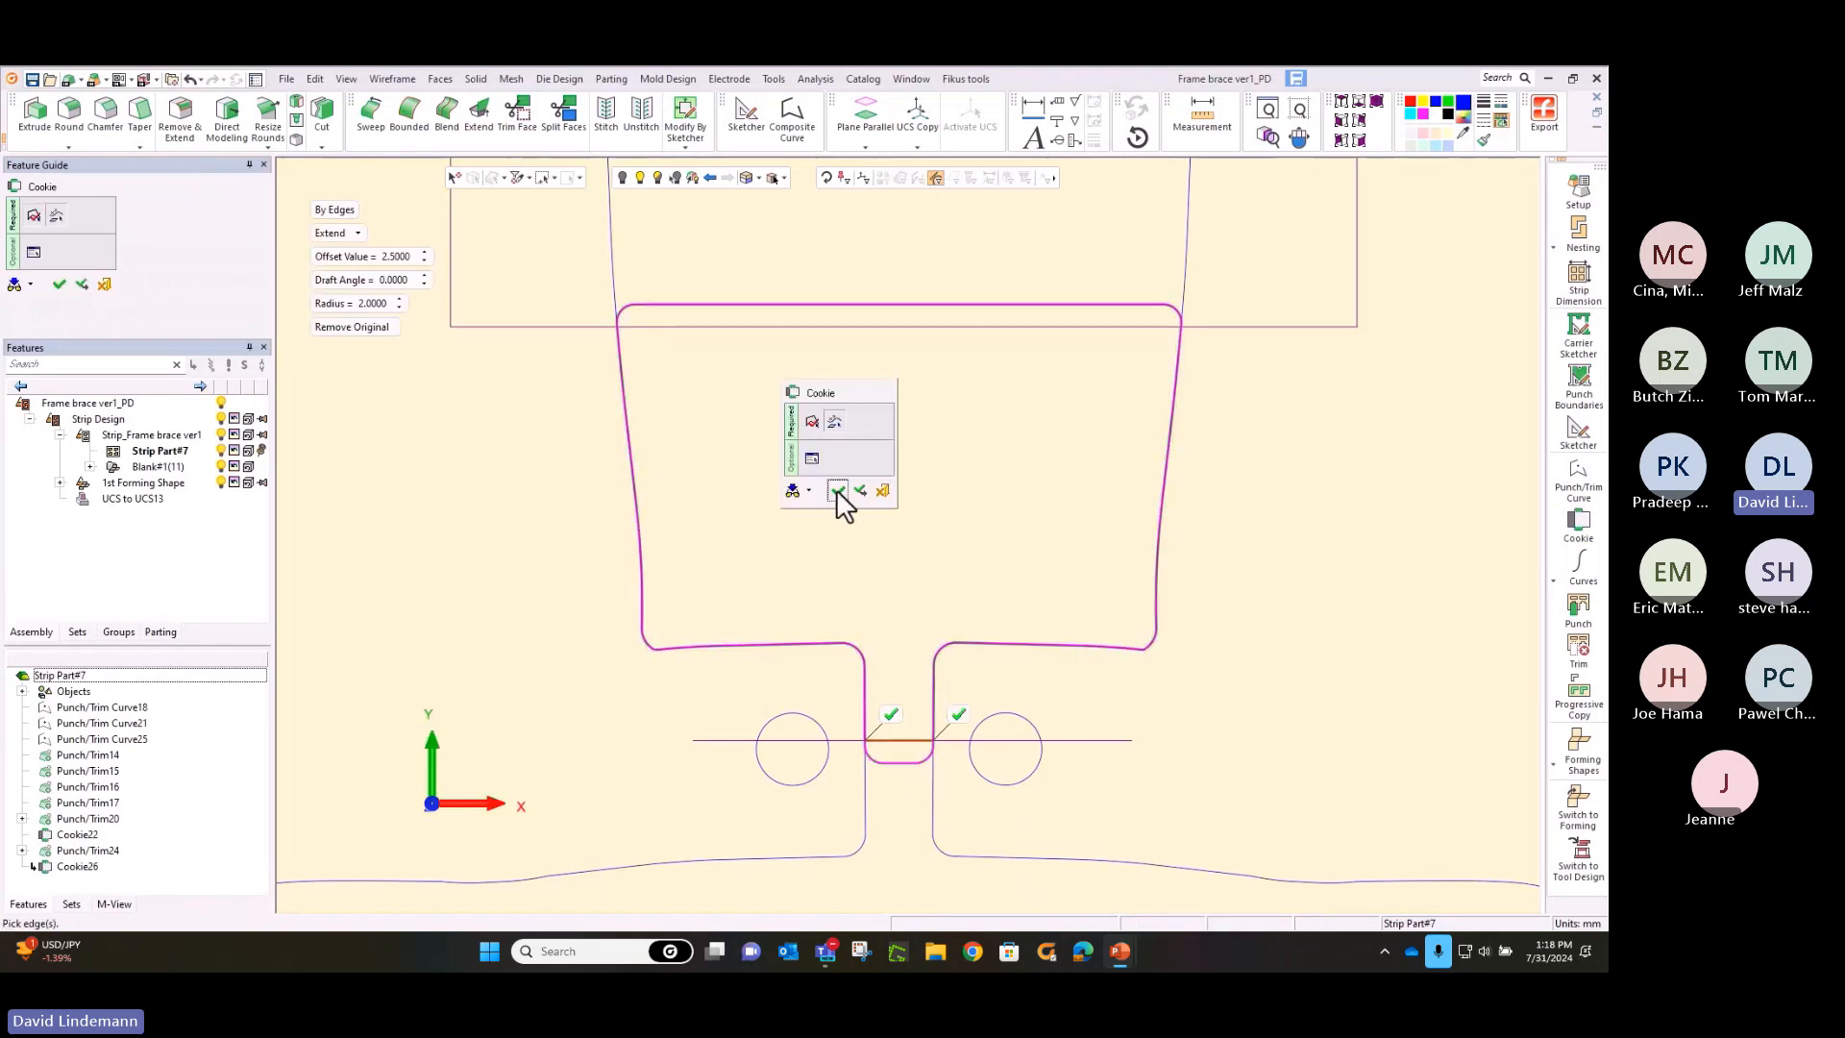
left_click(838, 491)
Punch the extended T-shaped profile along the strip, starting at the gap between the fourth and fifth blanks
right_click_drag(869, 251, 899, 665, "ctrl")
right_click_drag(984, 304, 993, 713, "ctrl")
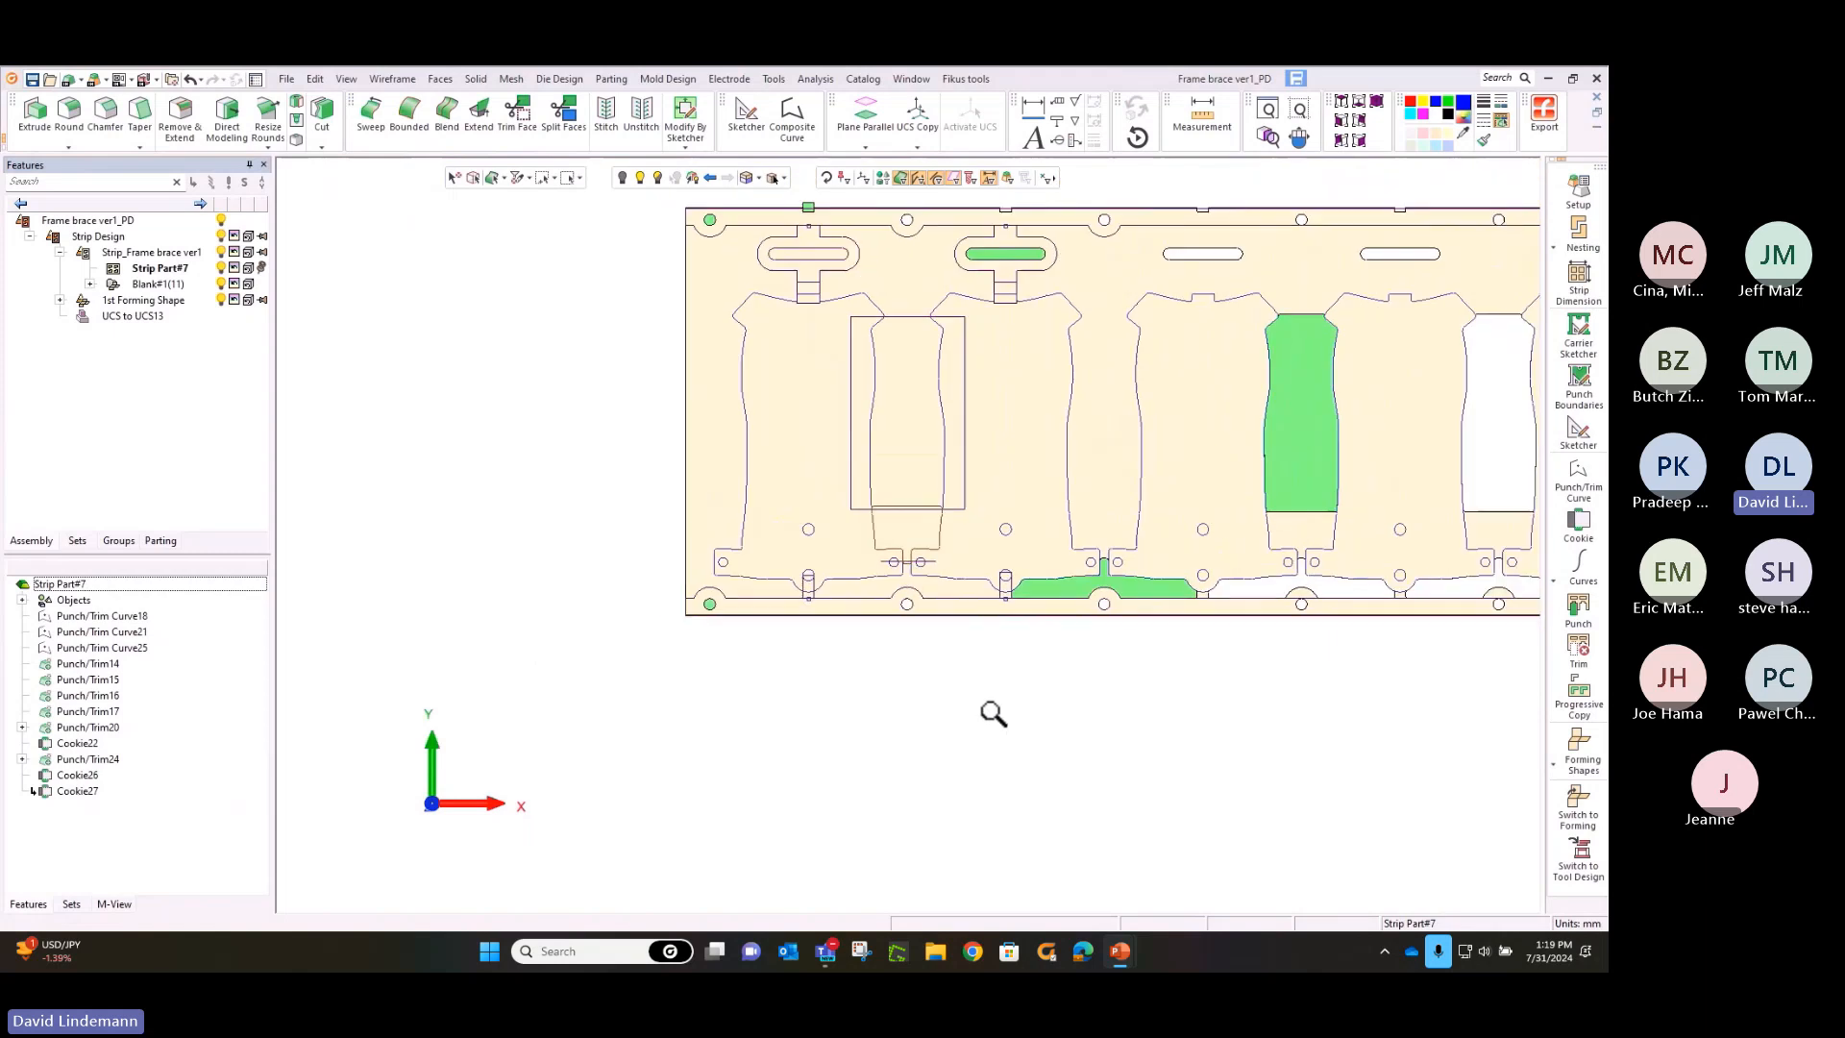
middle_click_drag(1178, 477, 984, 536, "ctrl")
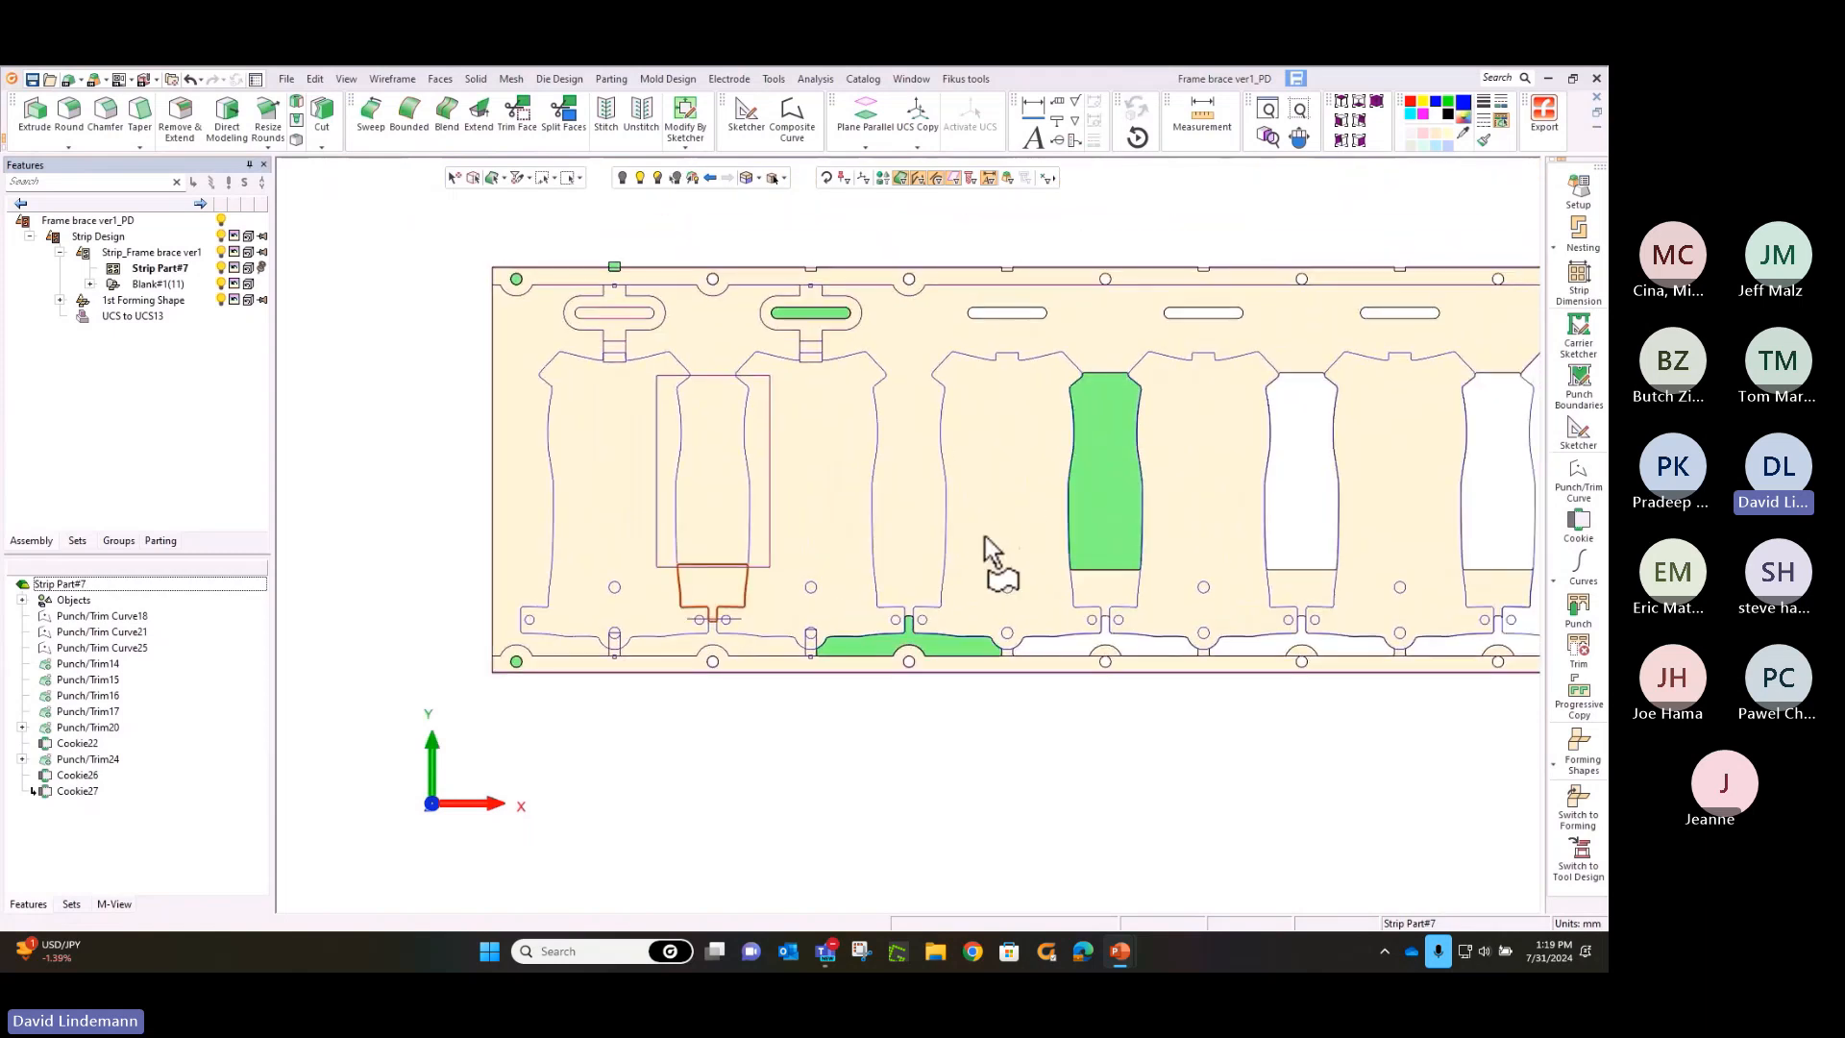
left_click(1576, 610)
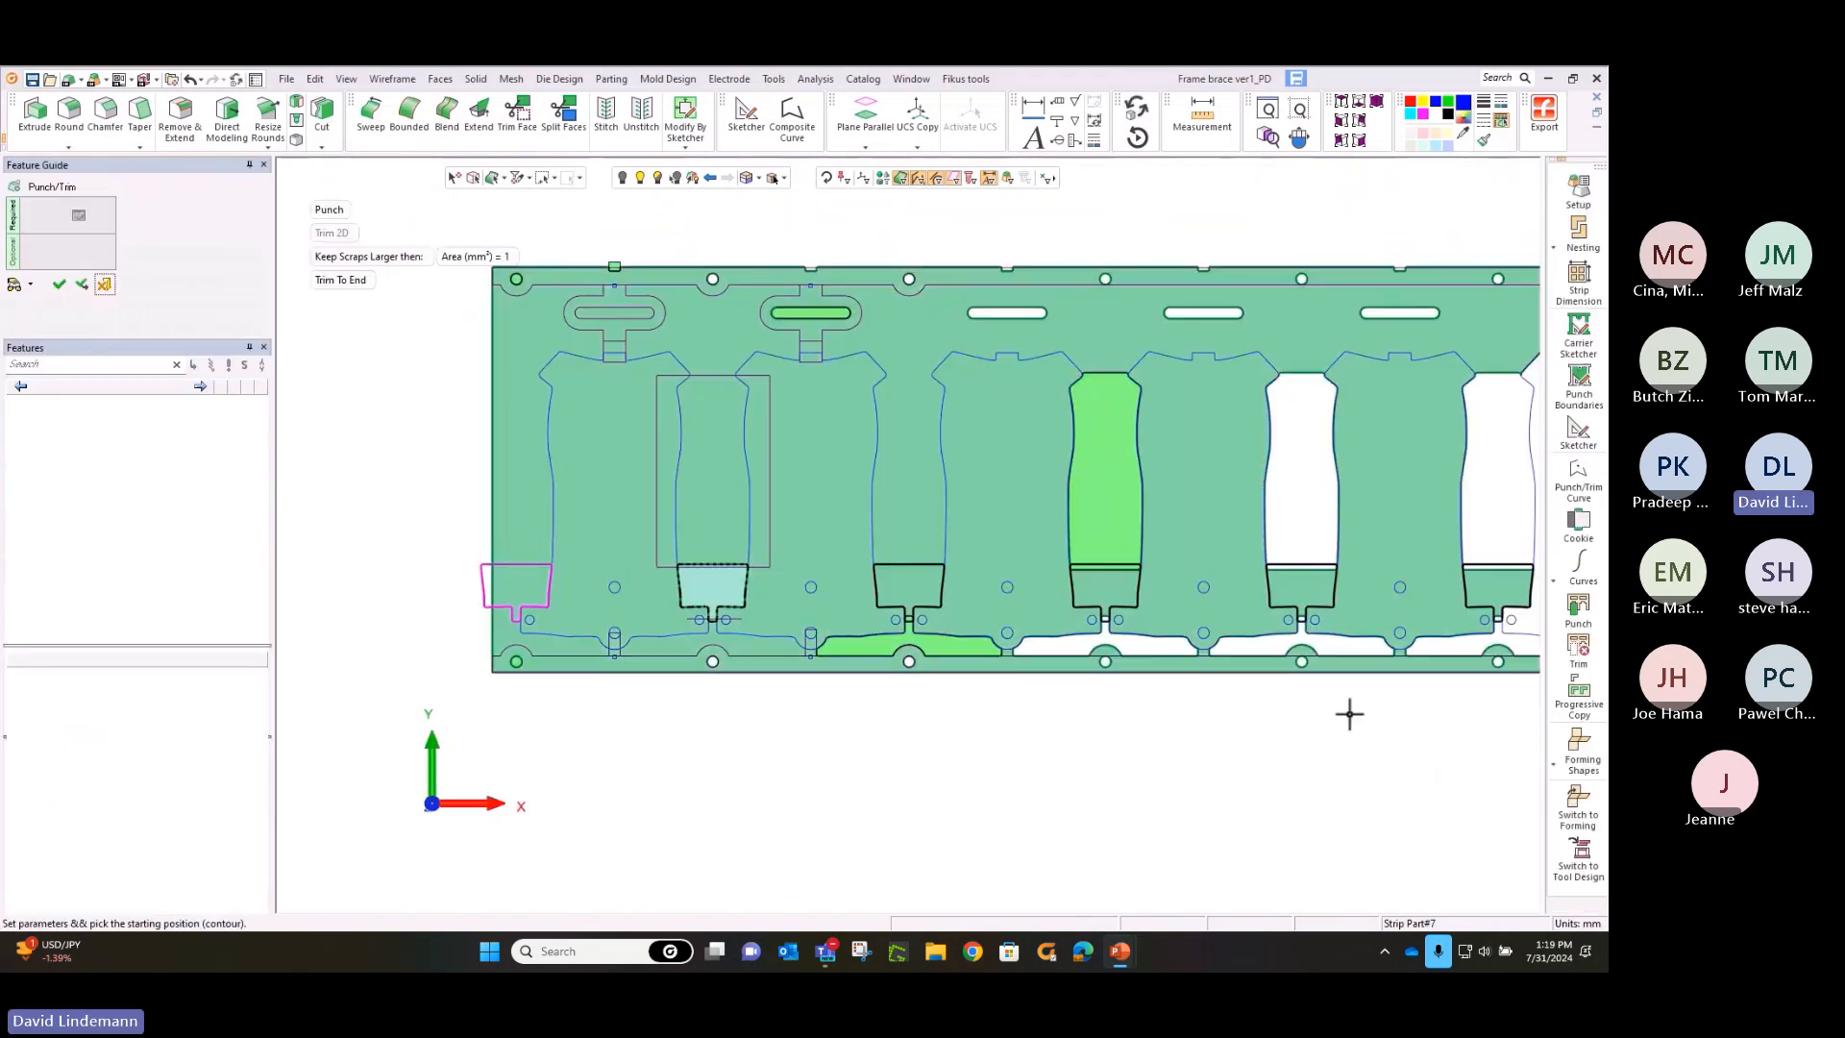
left_click(1301, 626)
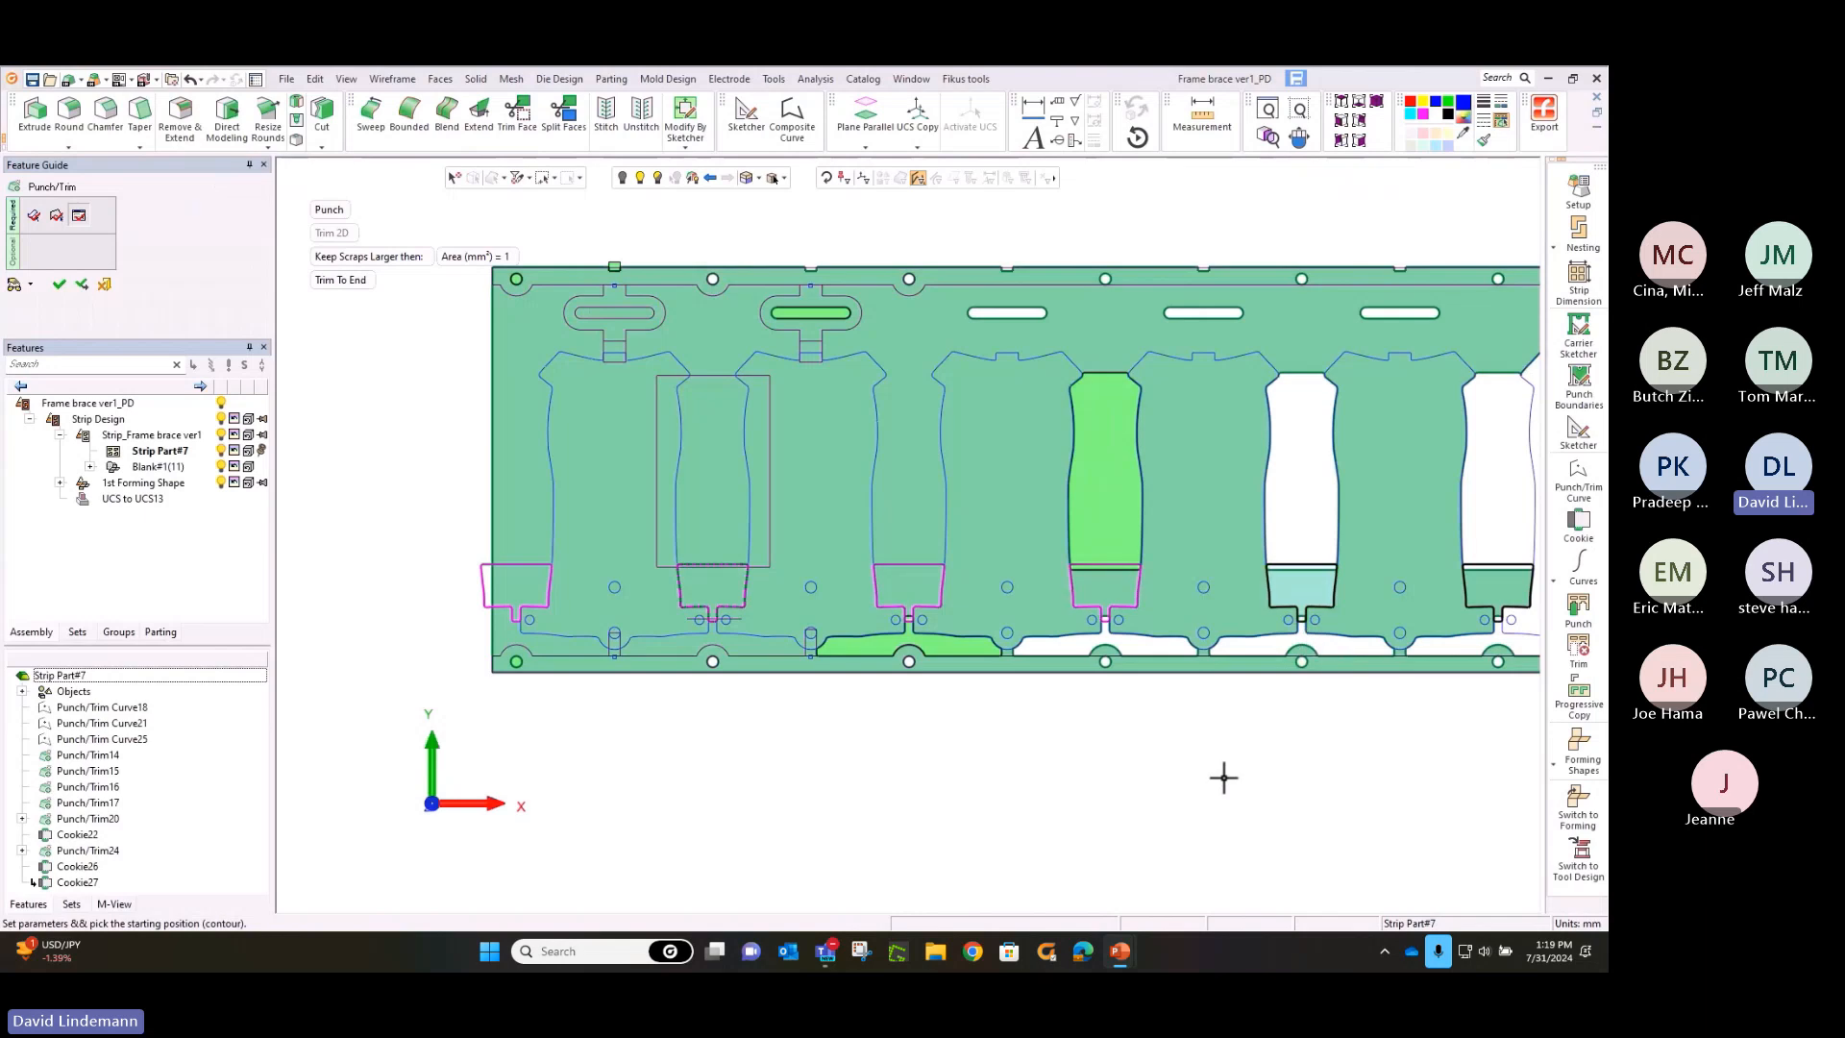
middle_click(1224, 778)
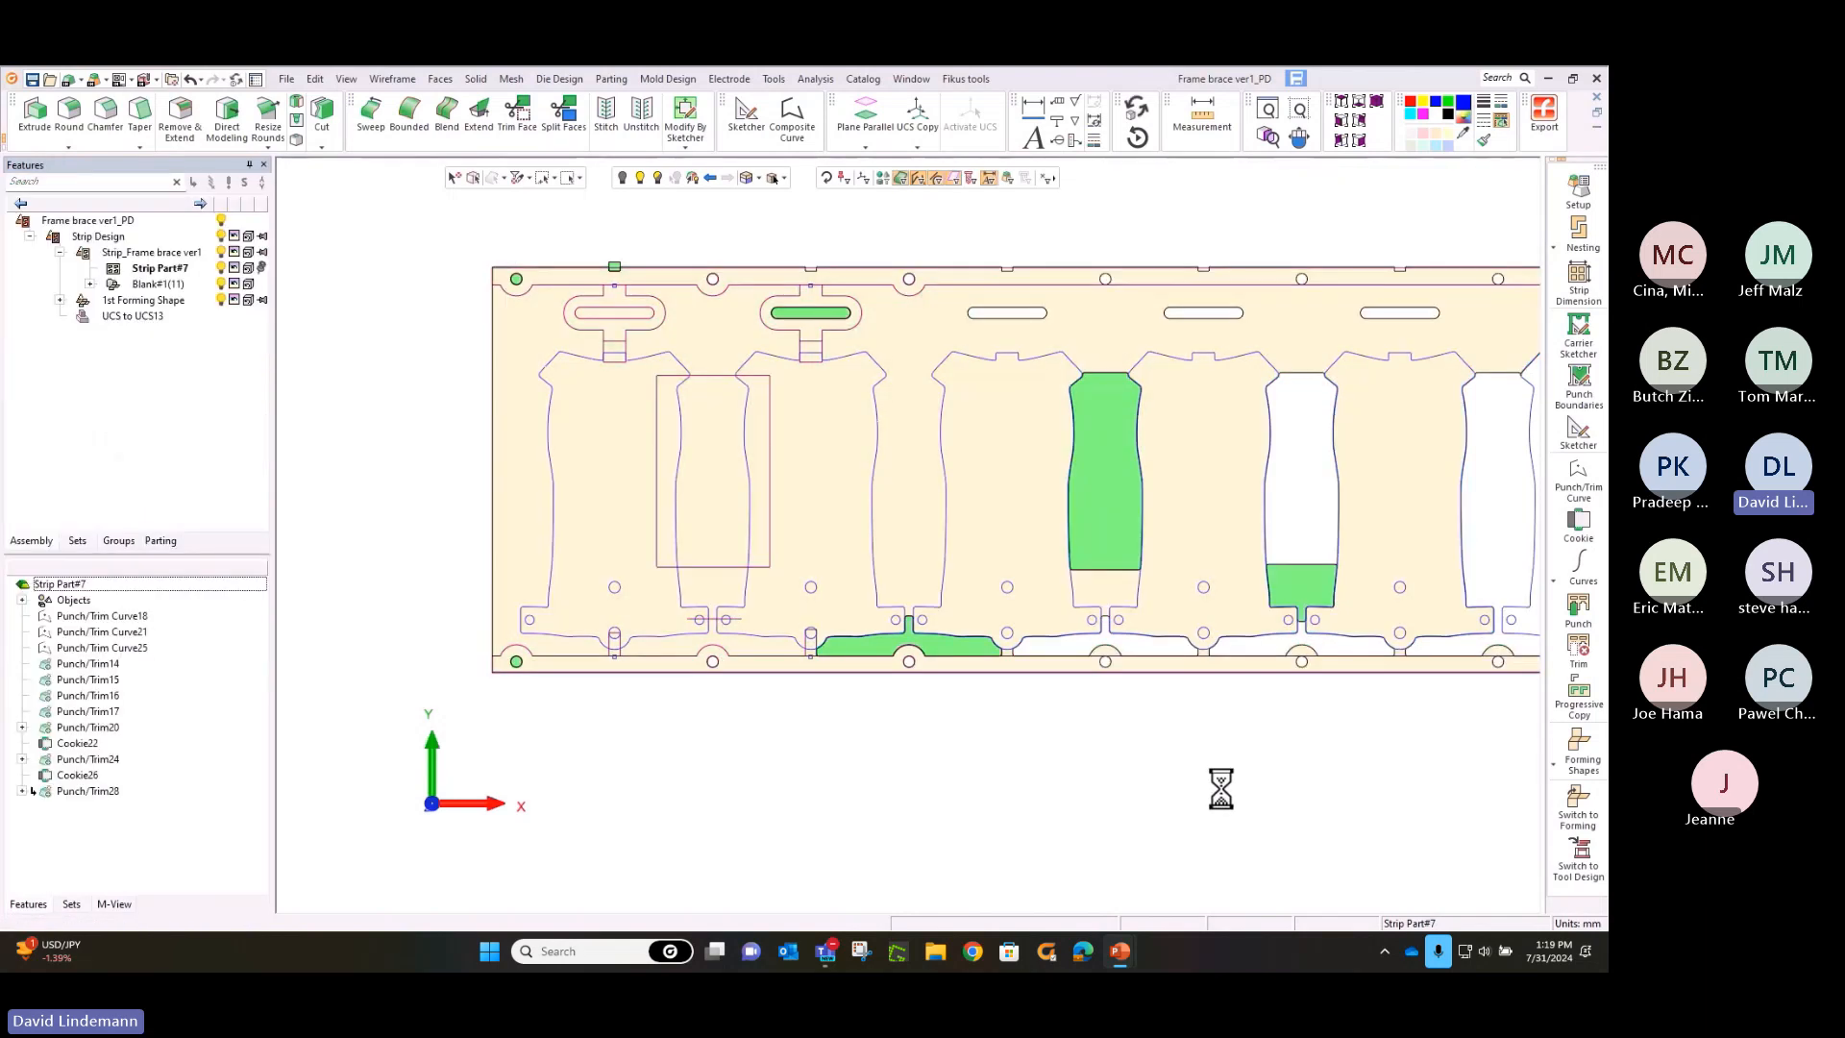
Create a punch curve for the area above the sketched rectangle between the first two slotted webs, with 1.5 mm radii at its four uppermost side corners
left_click(1585, 485)
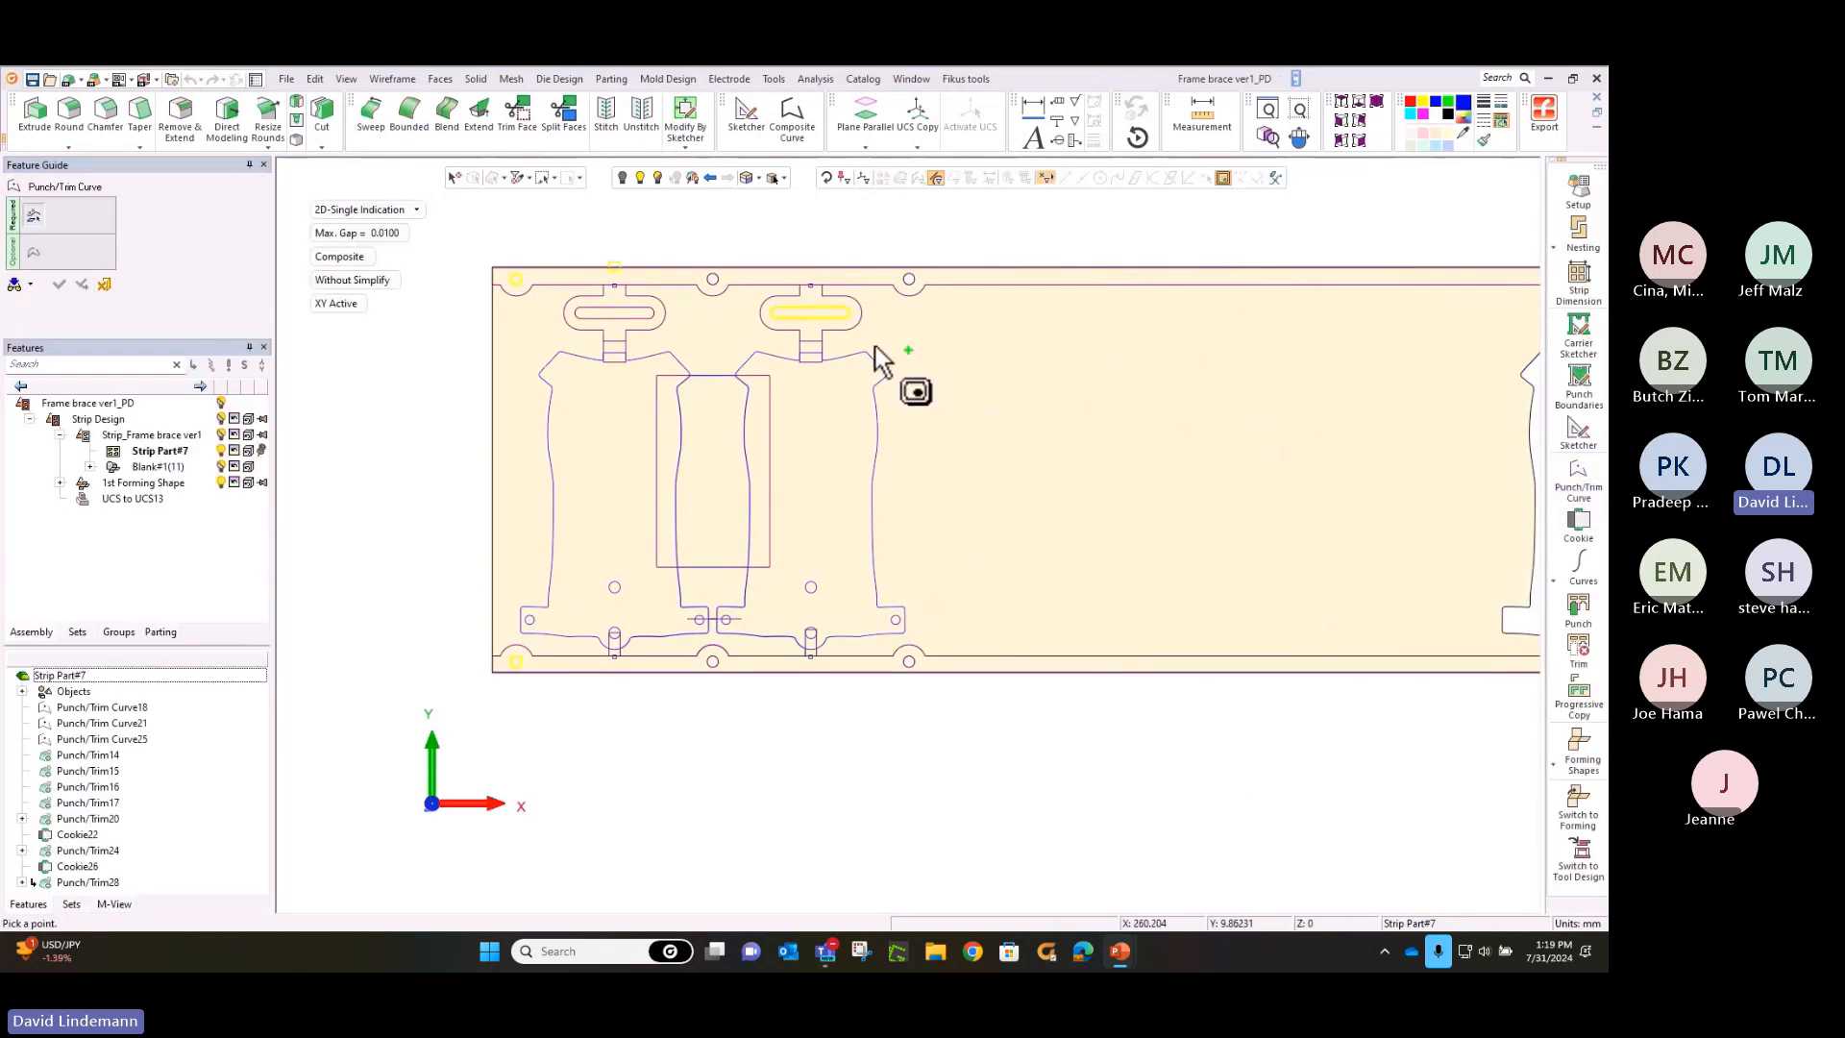
left_click(697, 321)
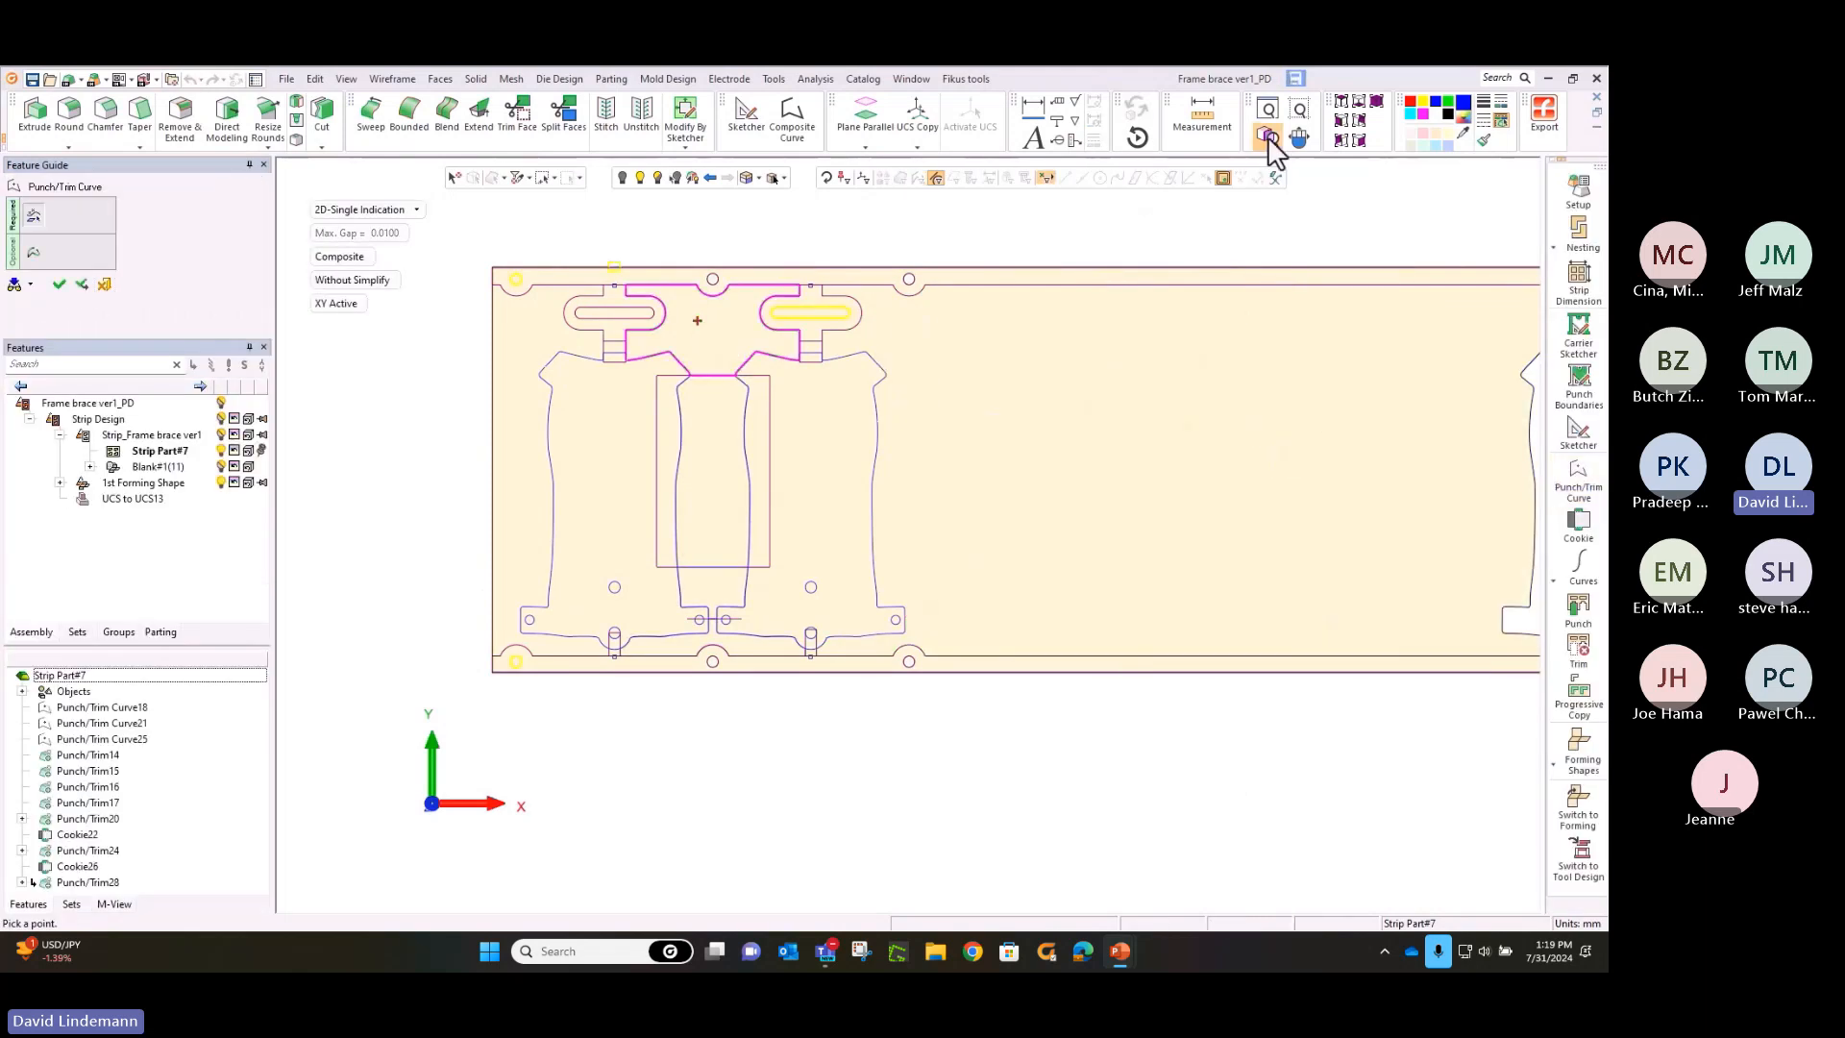
left_click(1297, 111)
left_click_drag(593, 240, 835, 404)
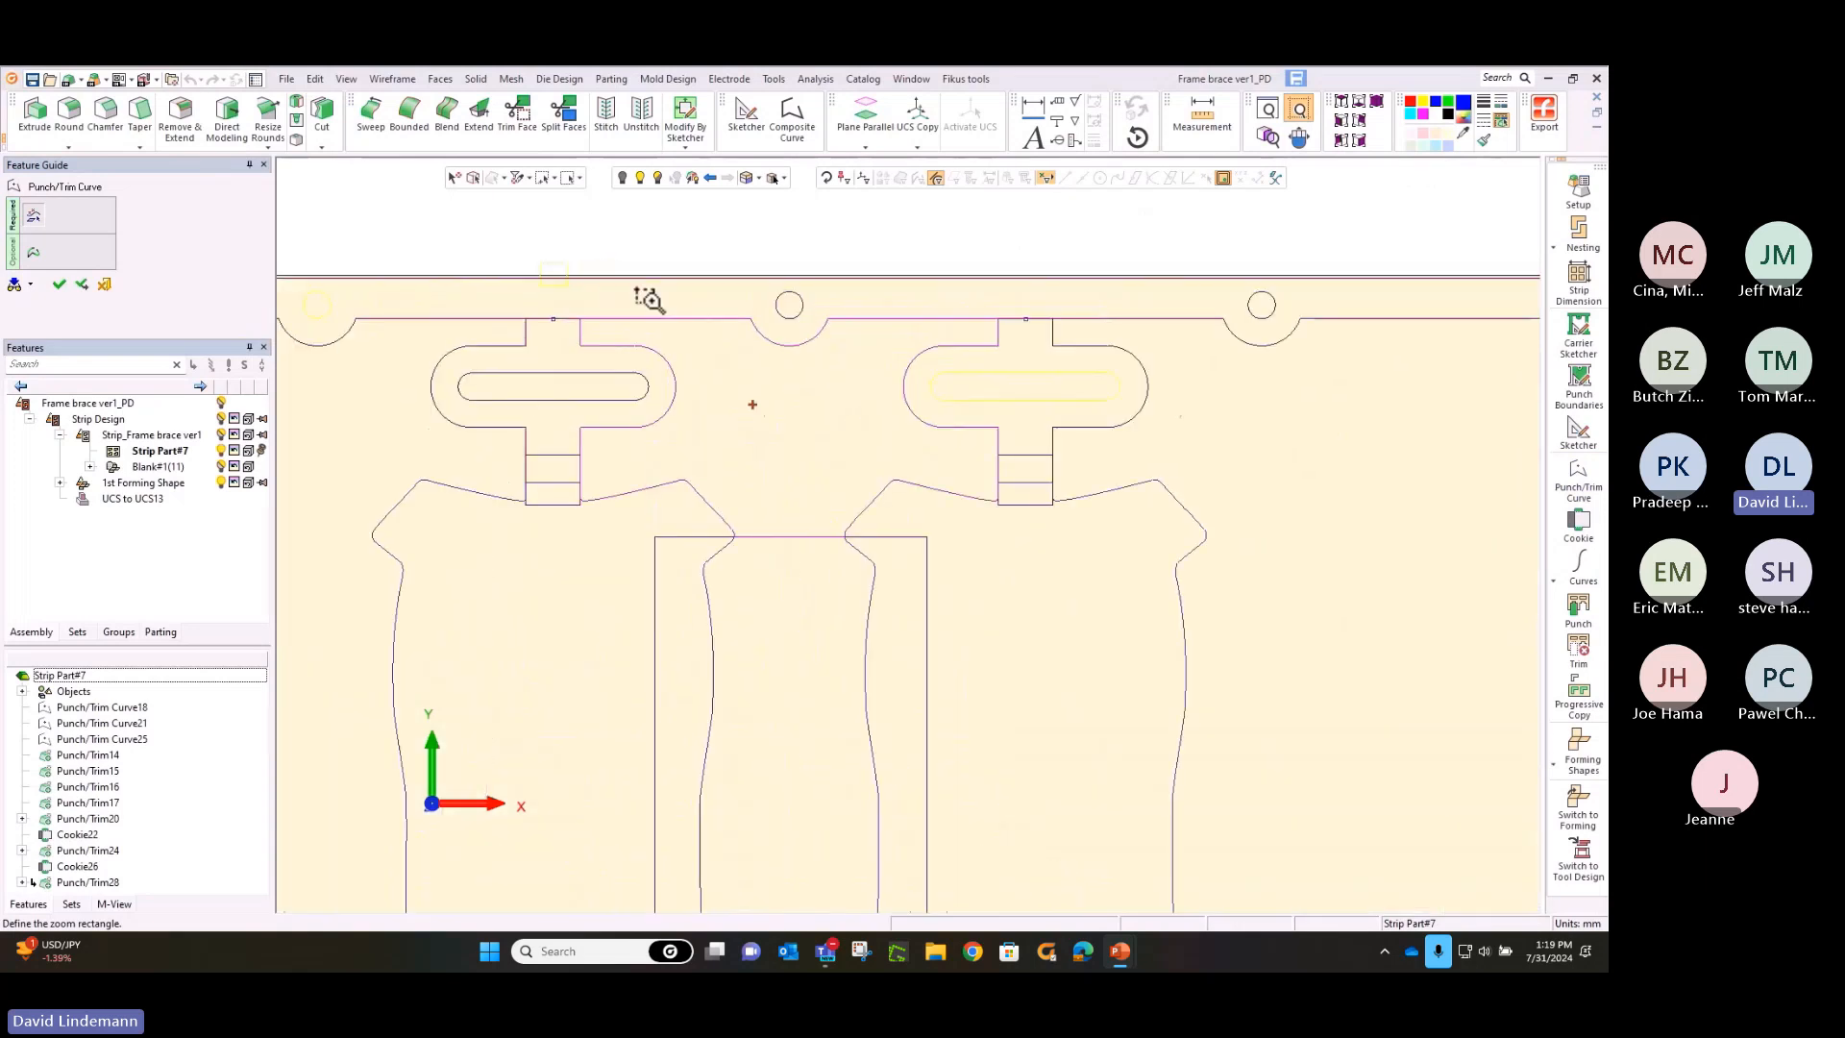
left_click(34, 252)
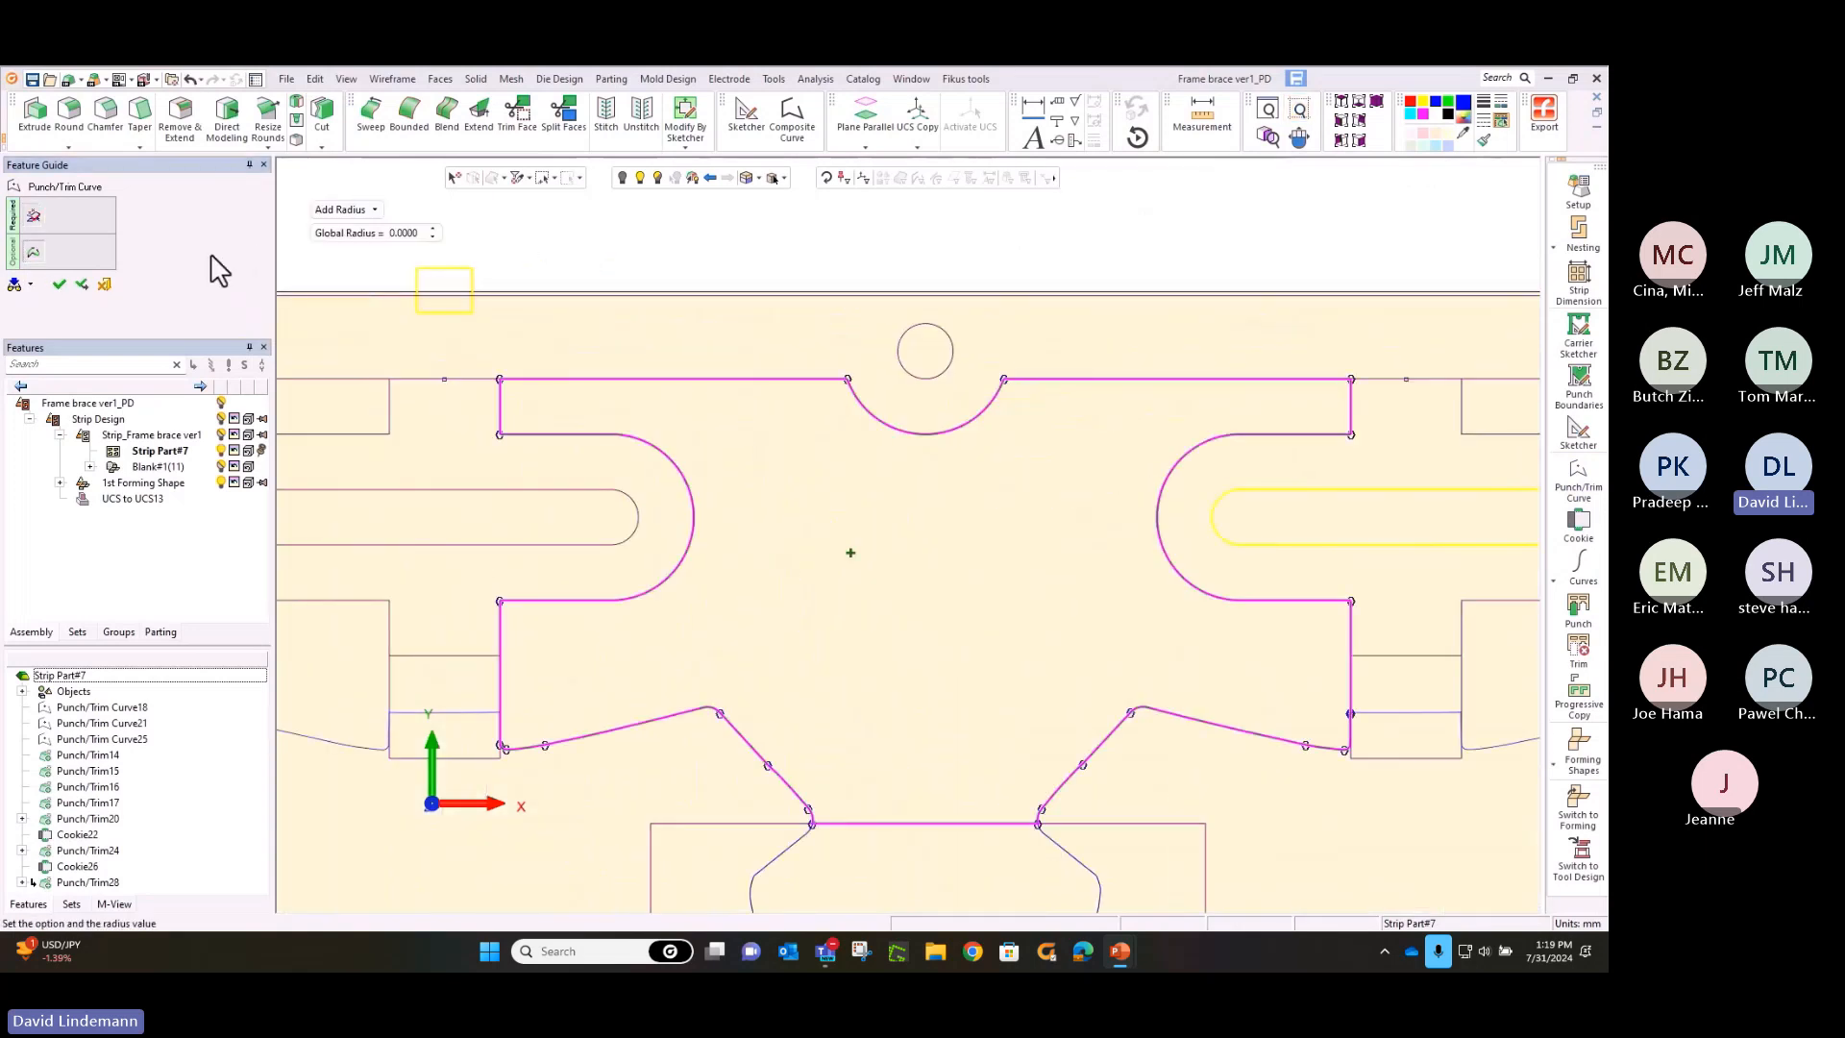
left_click(501, 379)
type("1.5000")
left_click(499, 435)
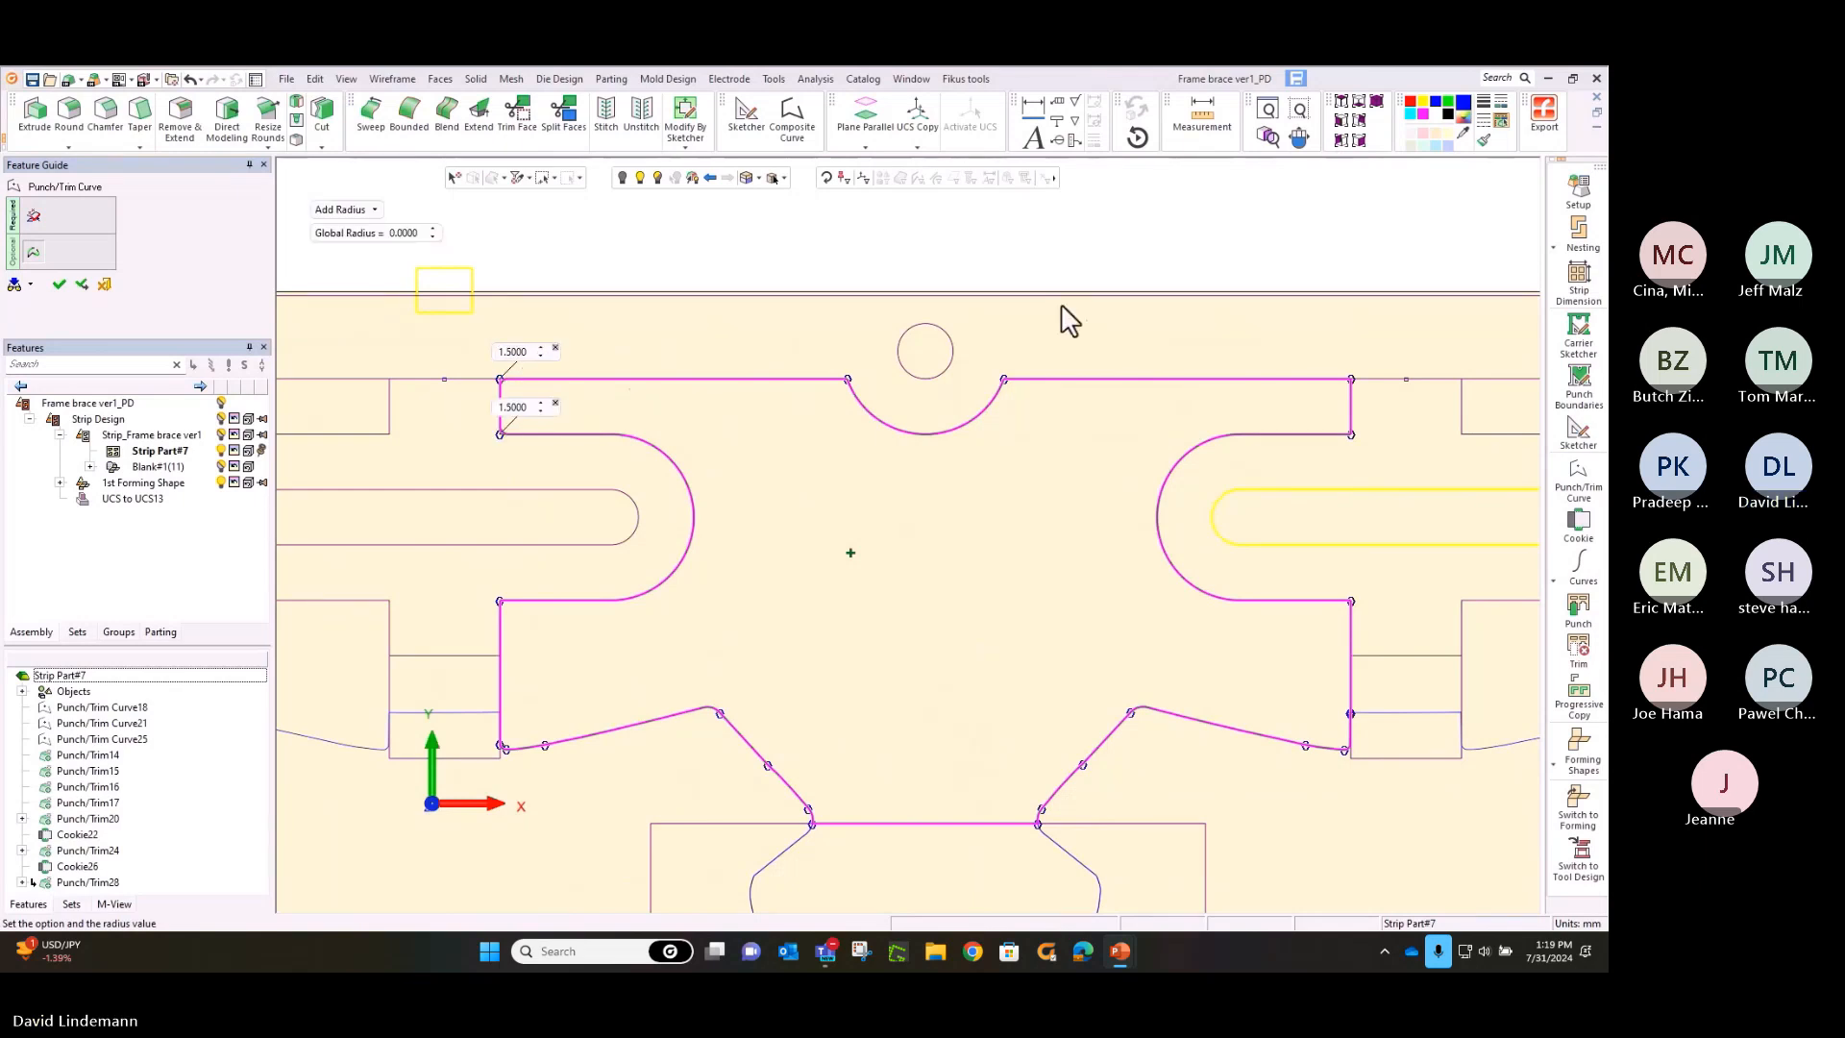
left_click(1351, 381)
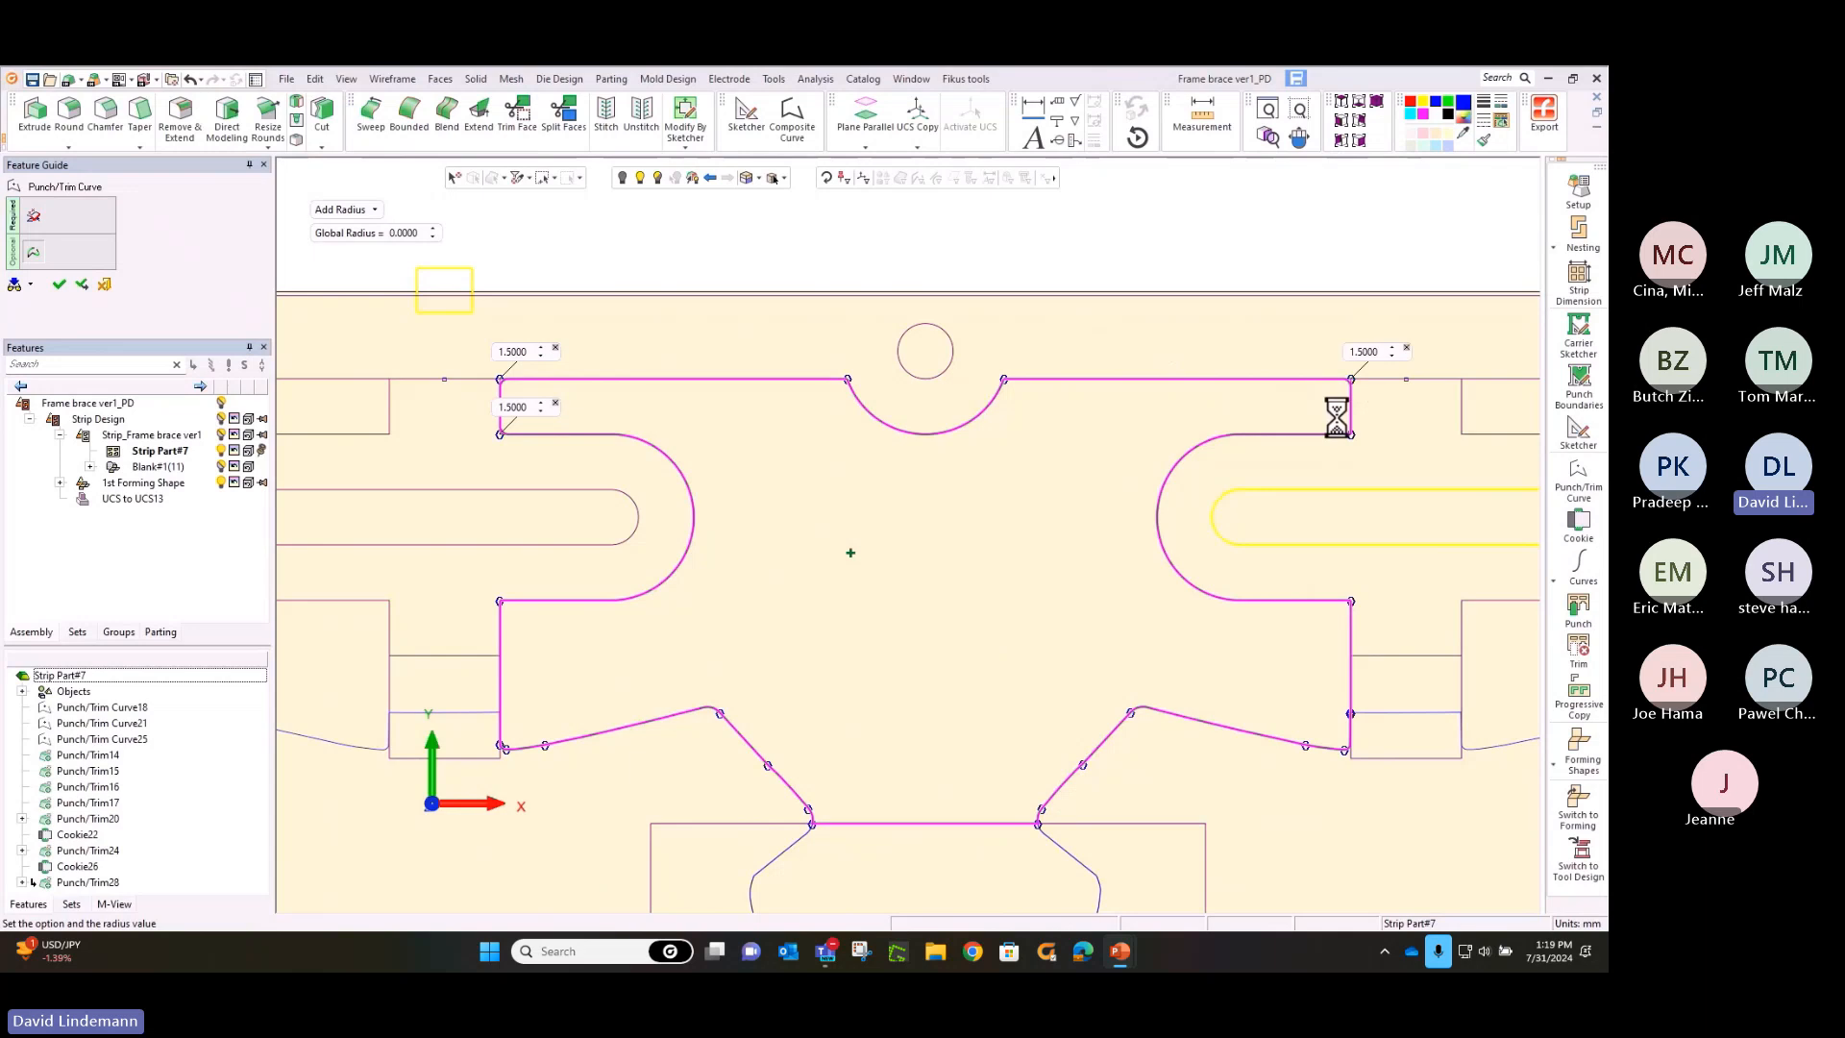
left_click(1351, 436)
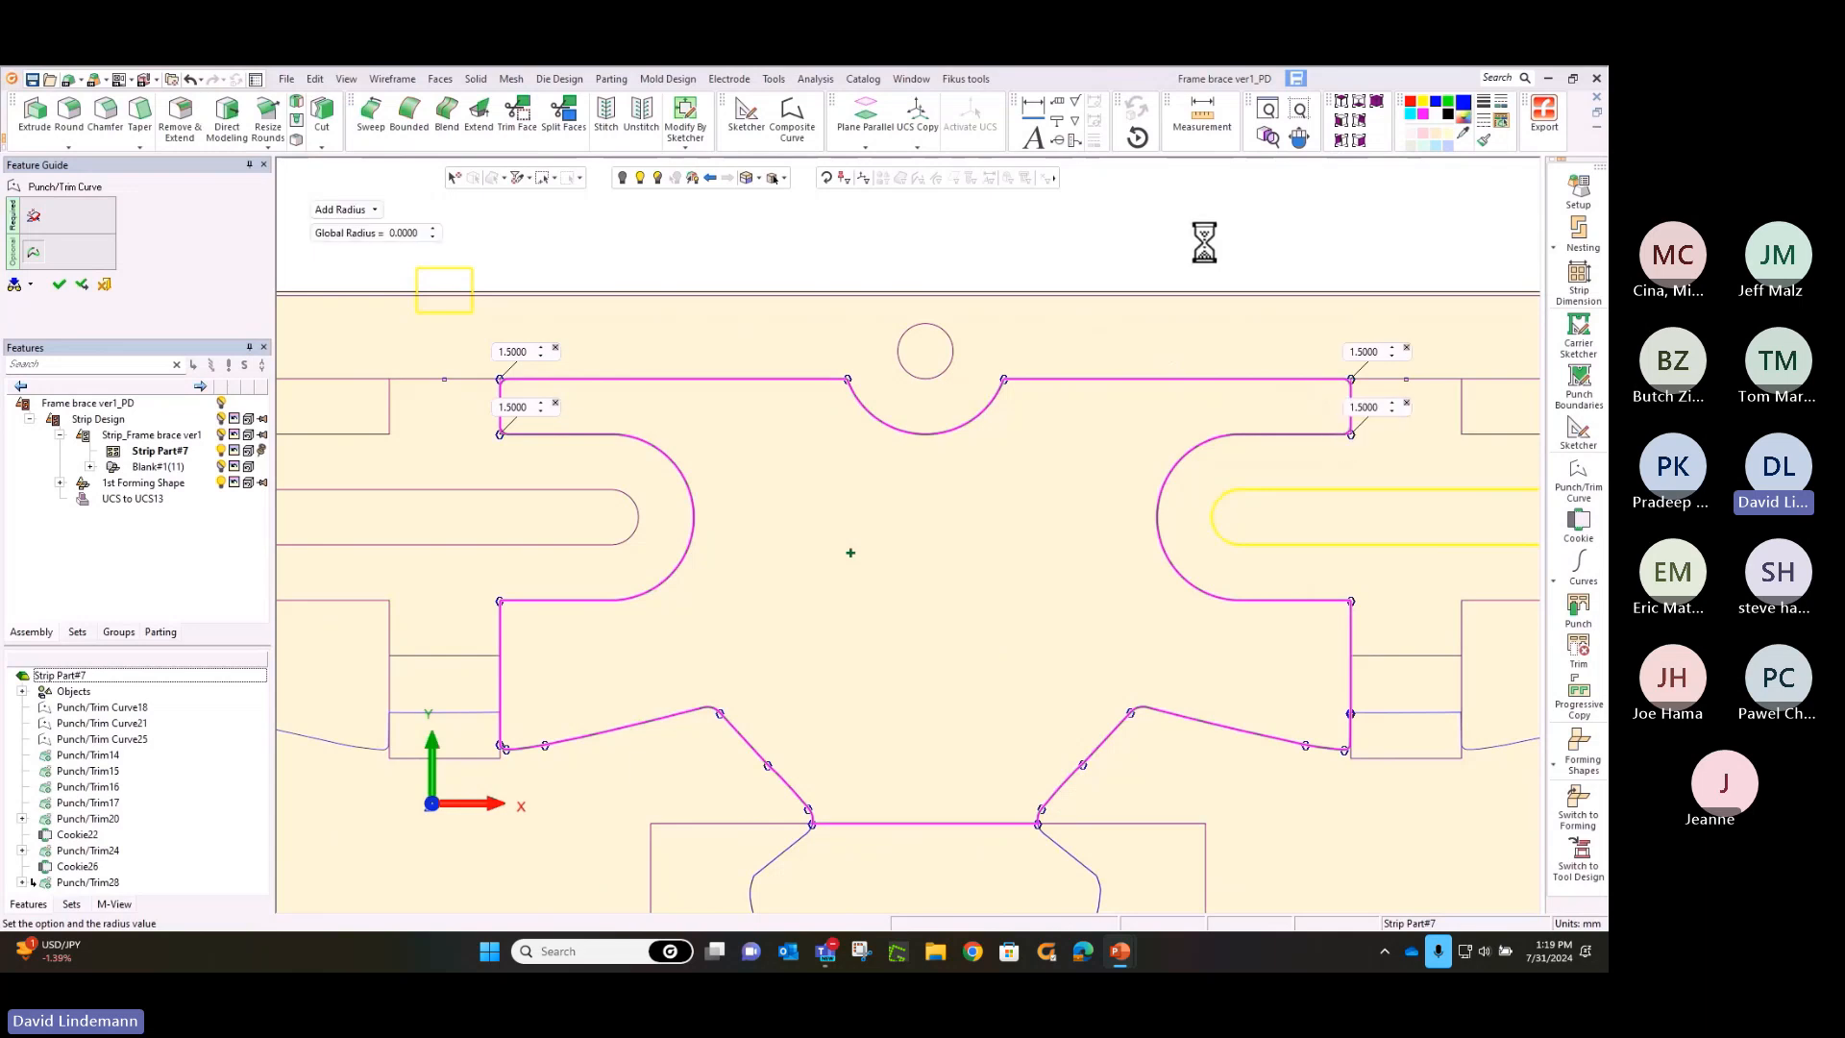
middle_click(1206, 241)
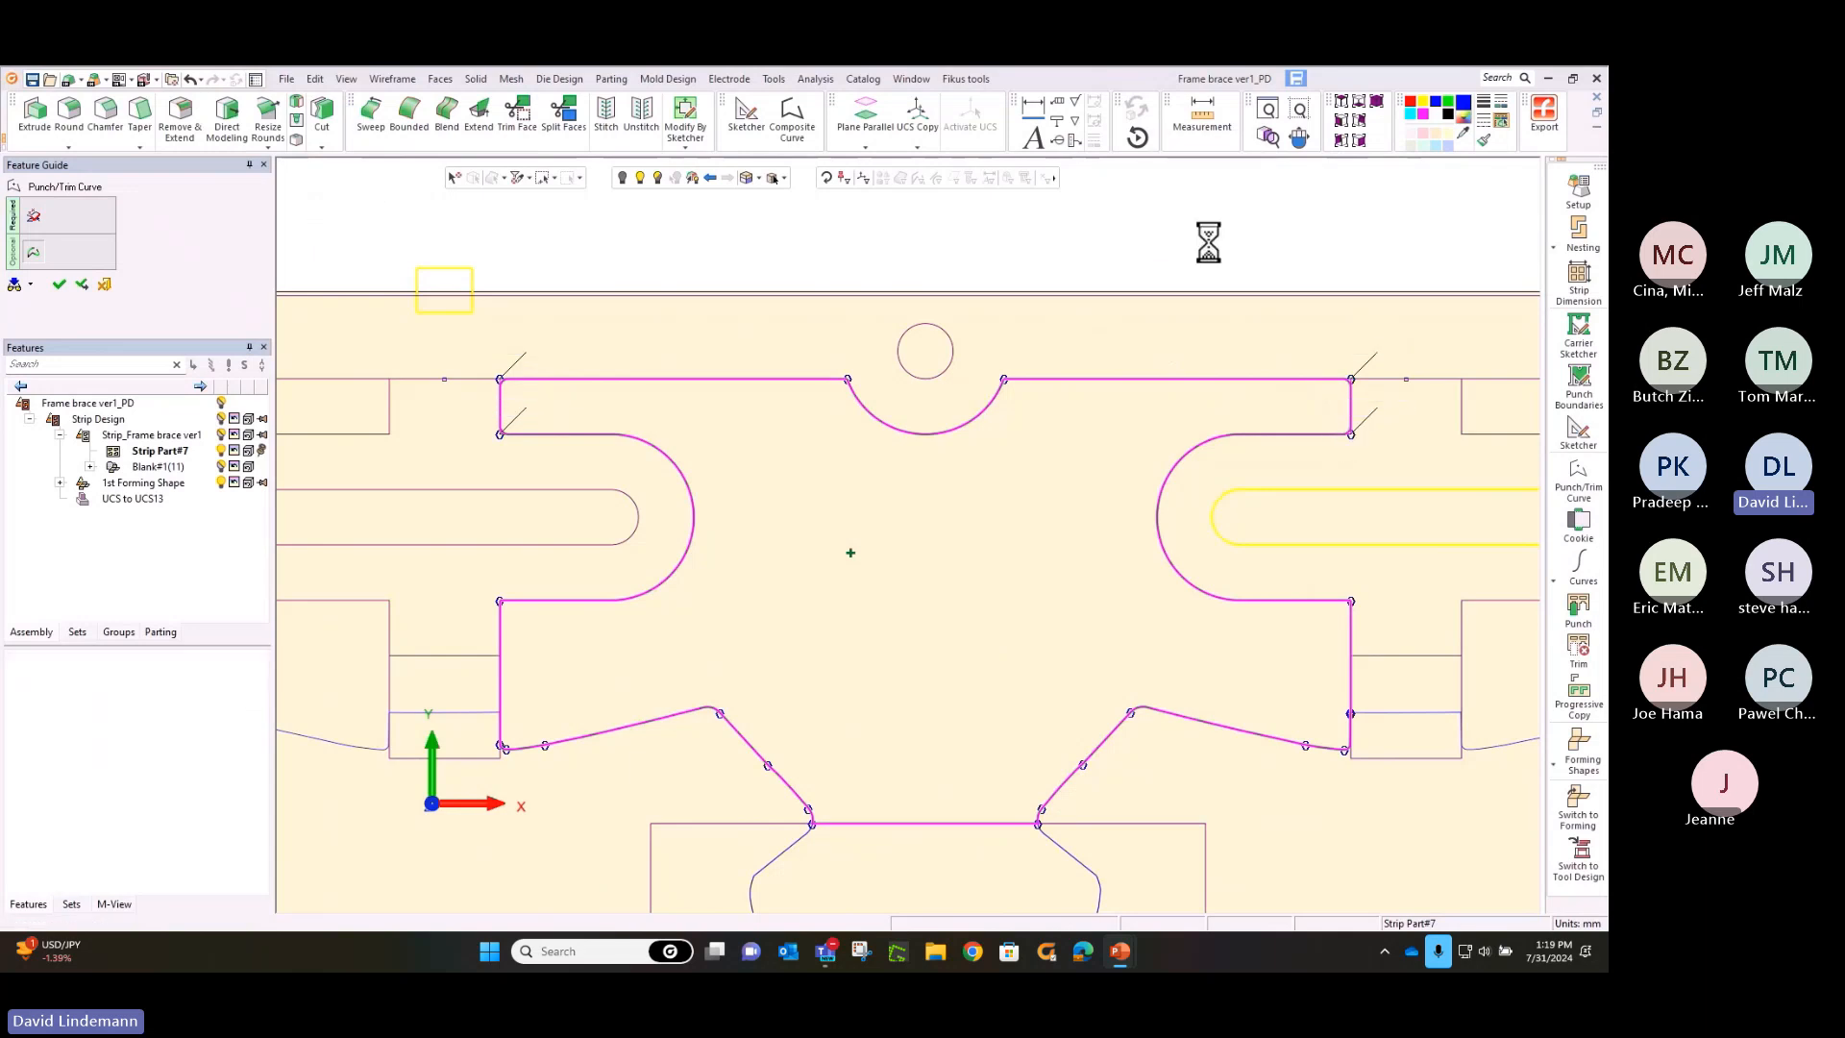
Extend the bottom edge of the upper punch curve with Cookie, using a 2.5 mm offset and 2 mm radius
left_click(1578, 523)
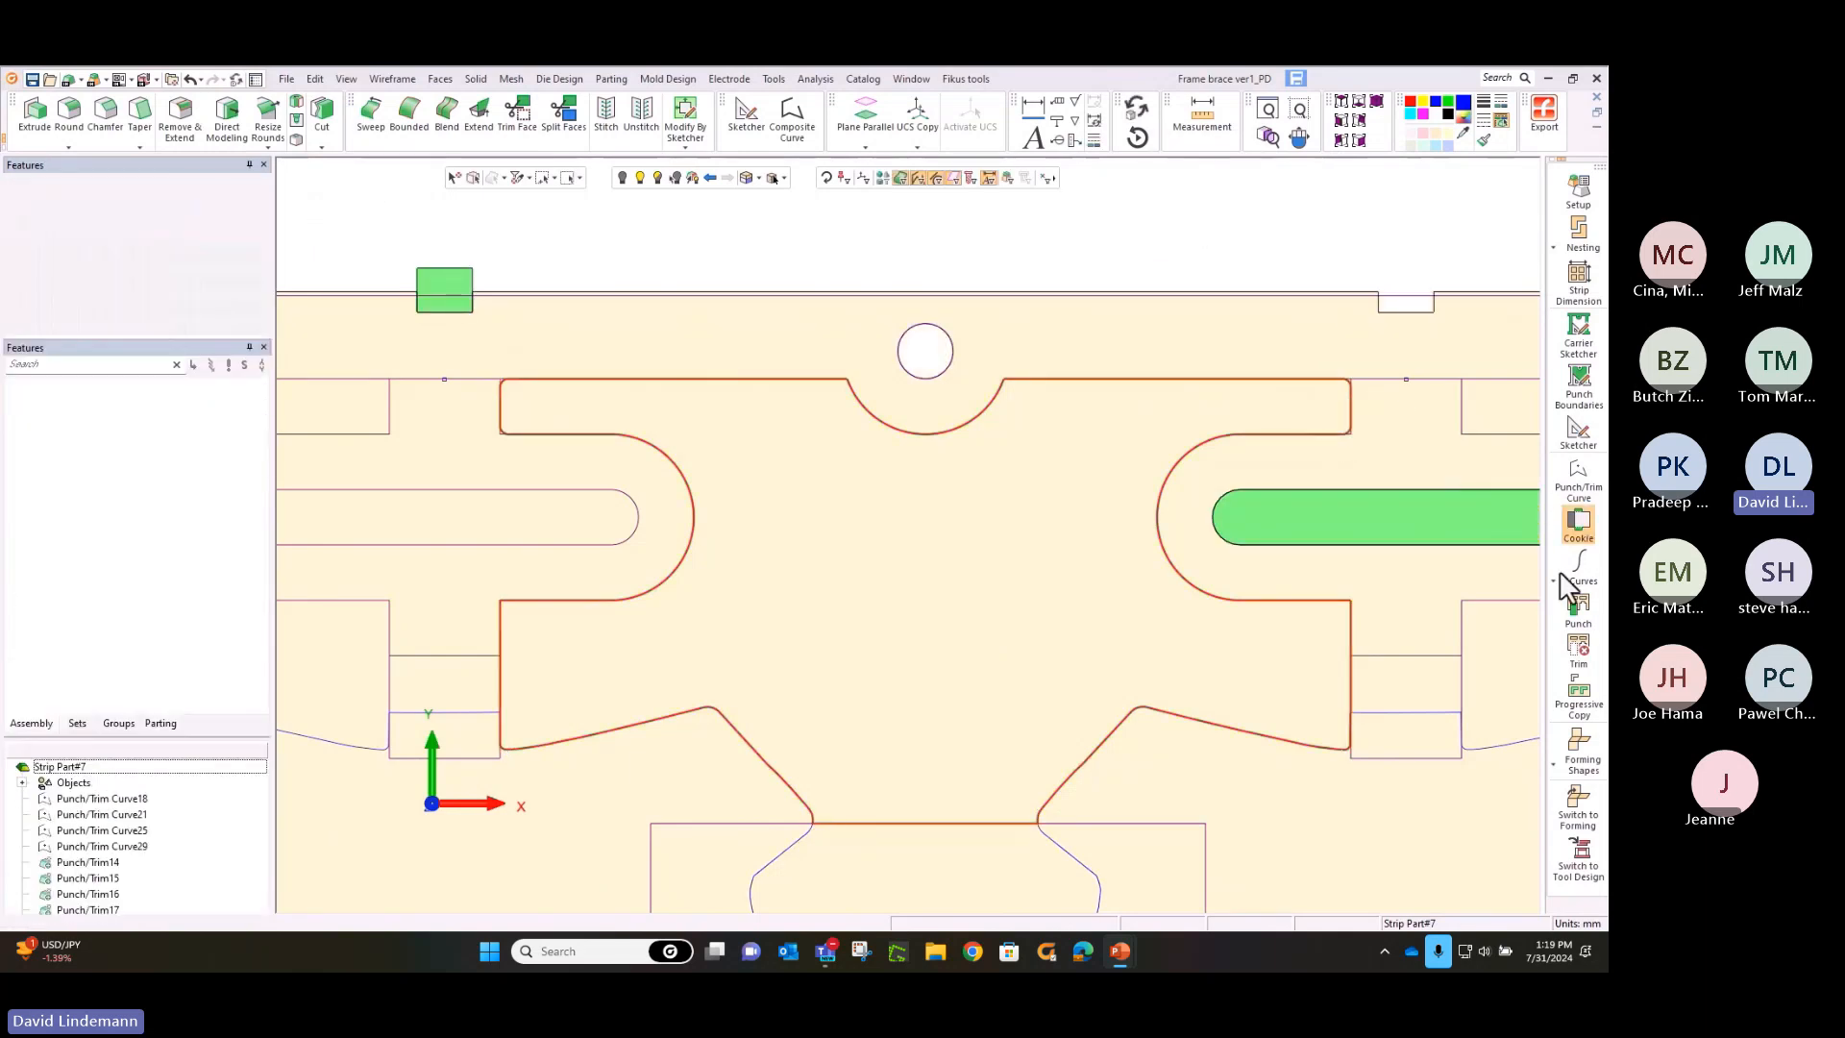
left_click(974, 824)
scroll(885, 277, "down", 5)
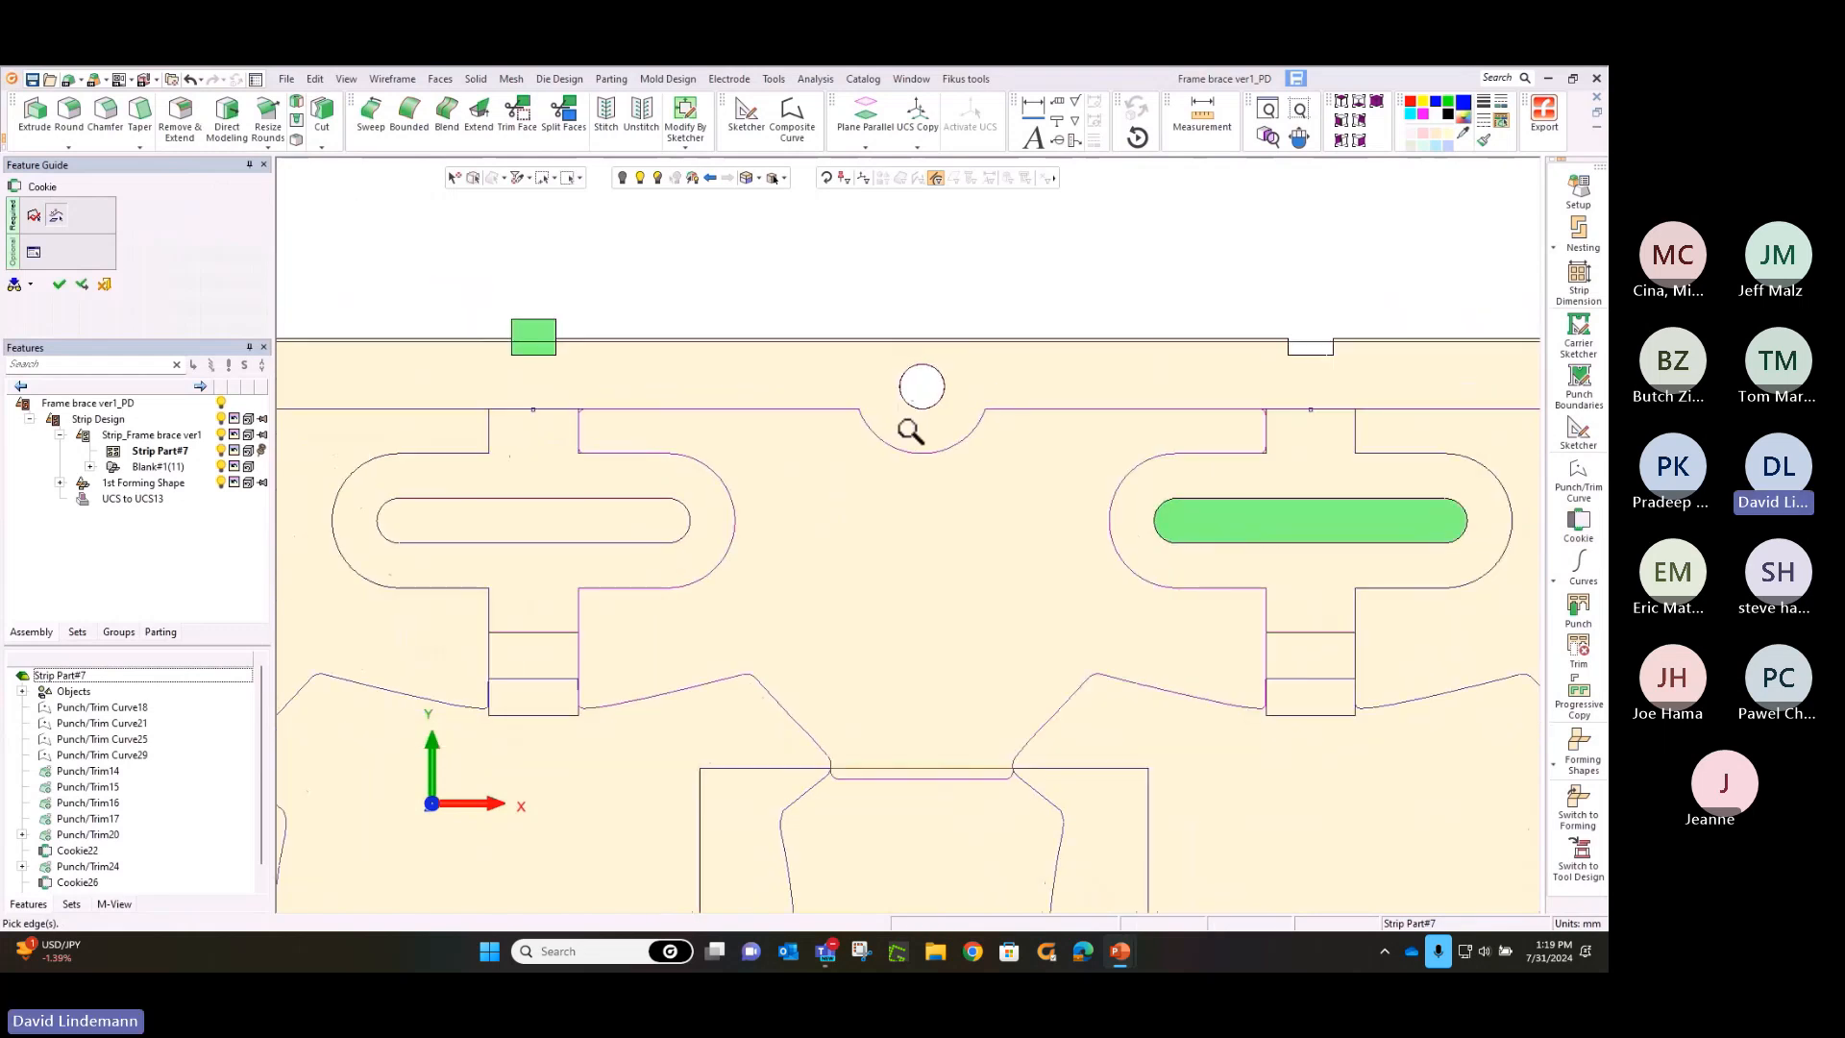
right_click(883, 279)
left_click(880, 282)
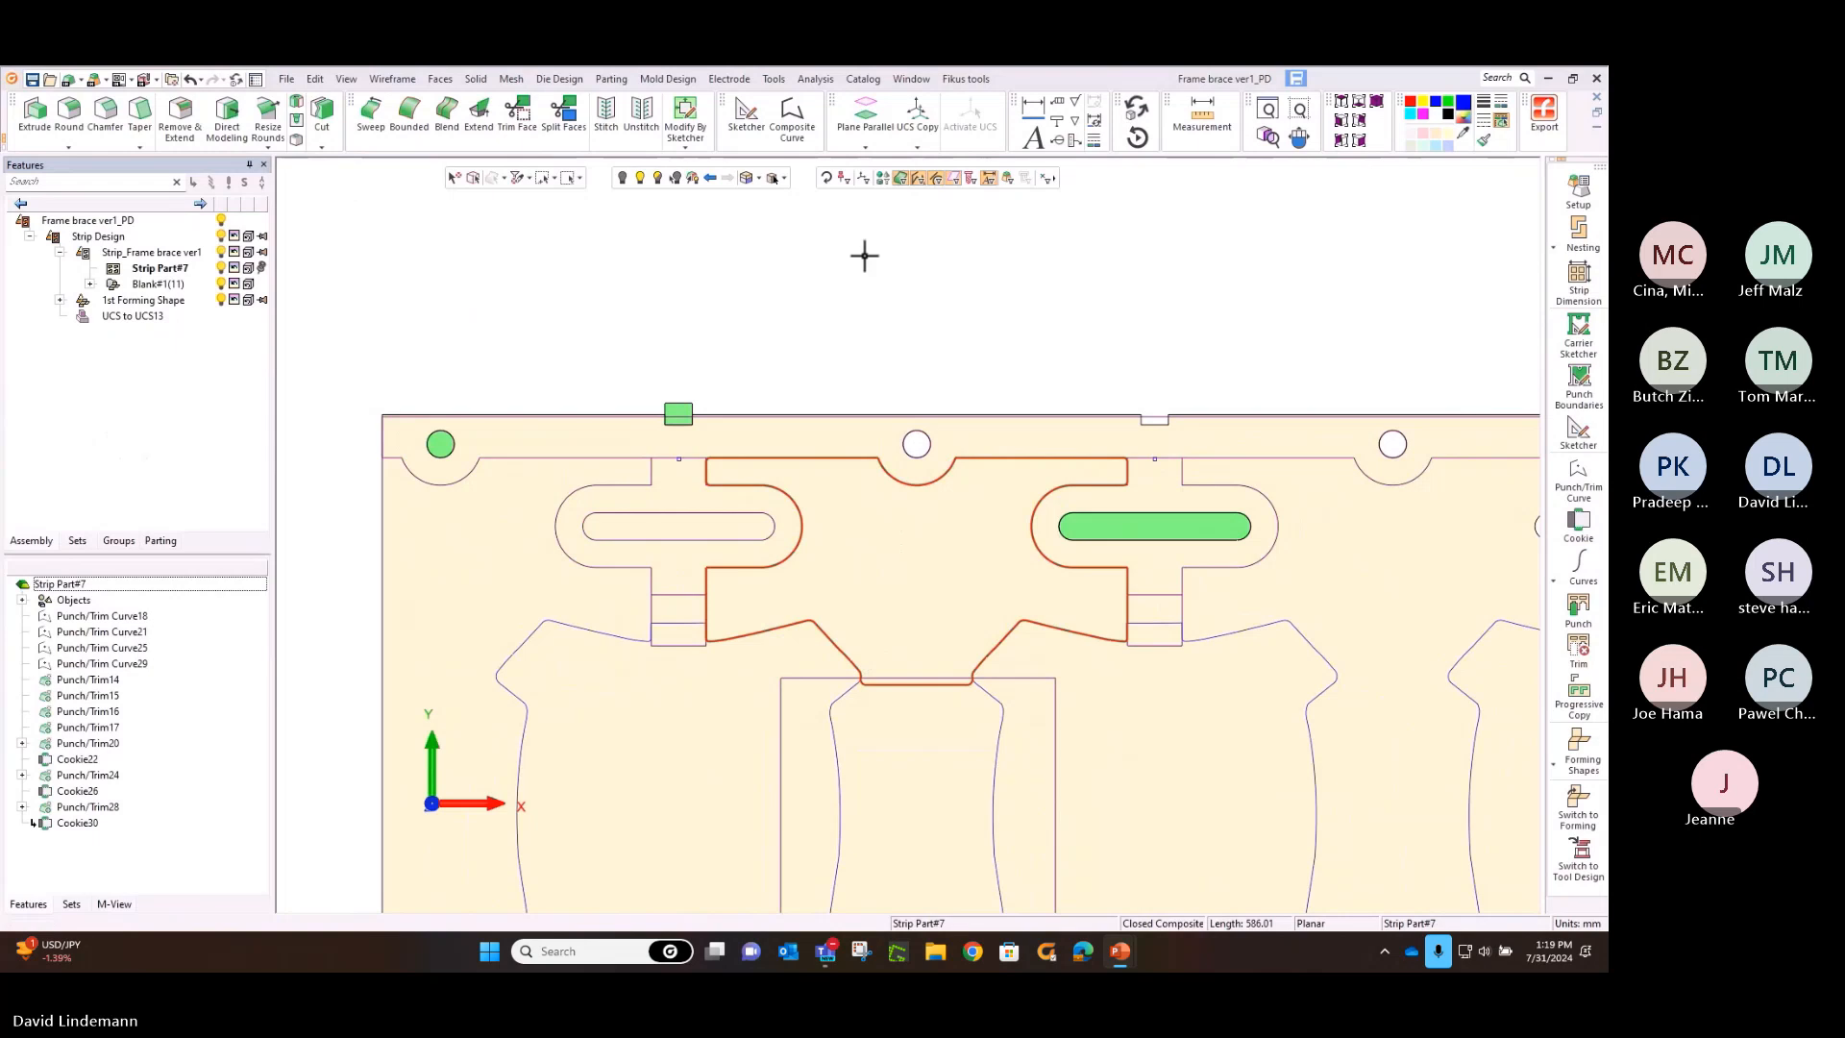
Punch the upper web-side profile along the strip, starting at the gap between the fourth and fifth blanks
scroll(885, 355, "down", 3)
middle_click_drag(1133, 585, 766, 404)
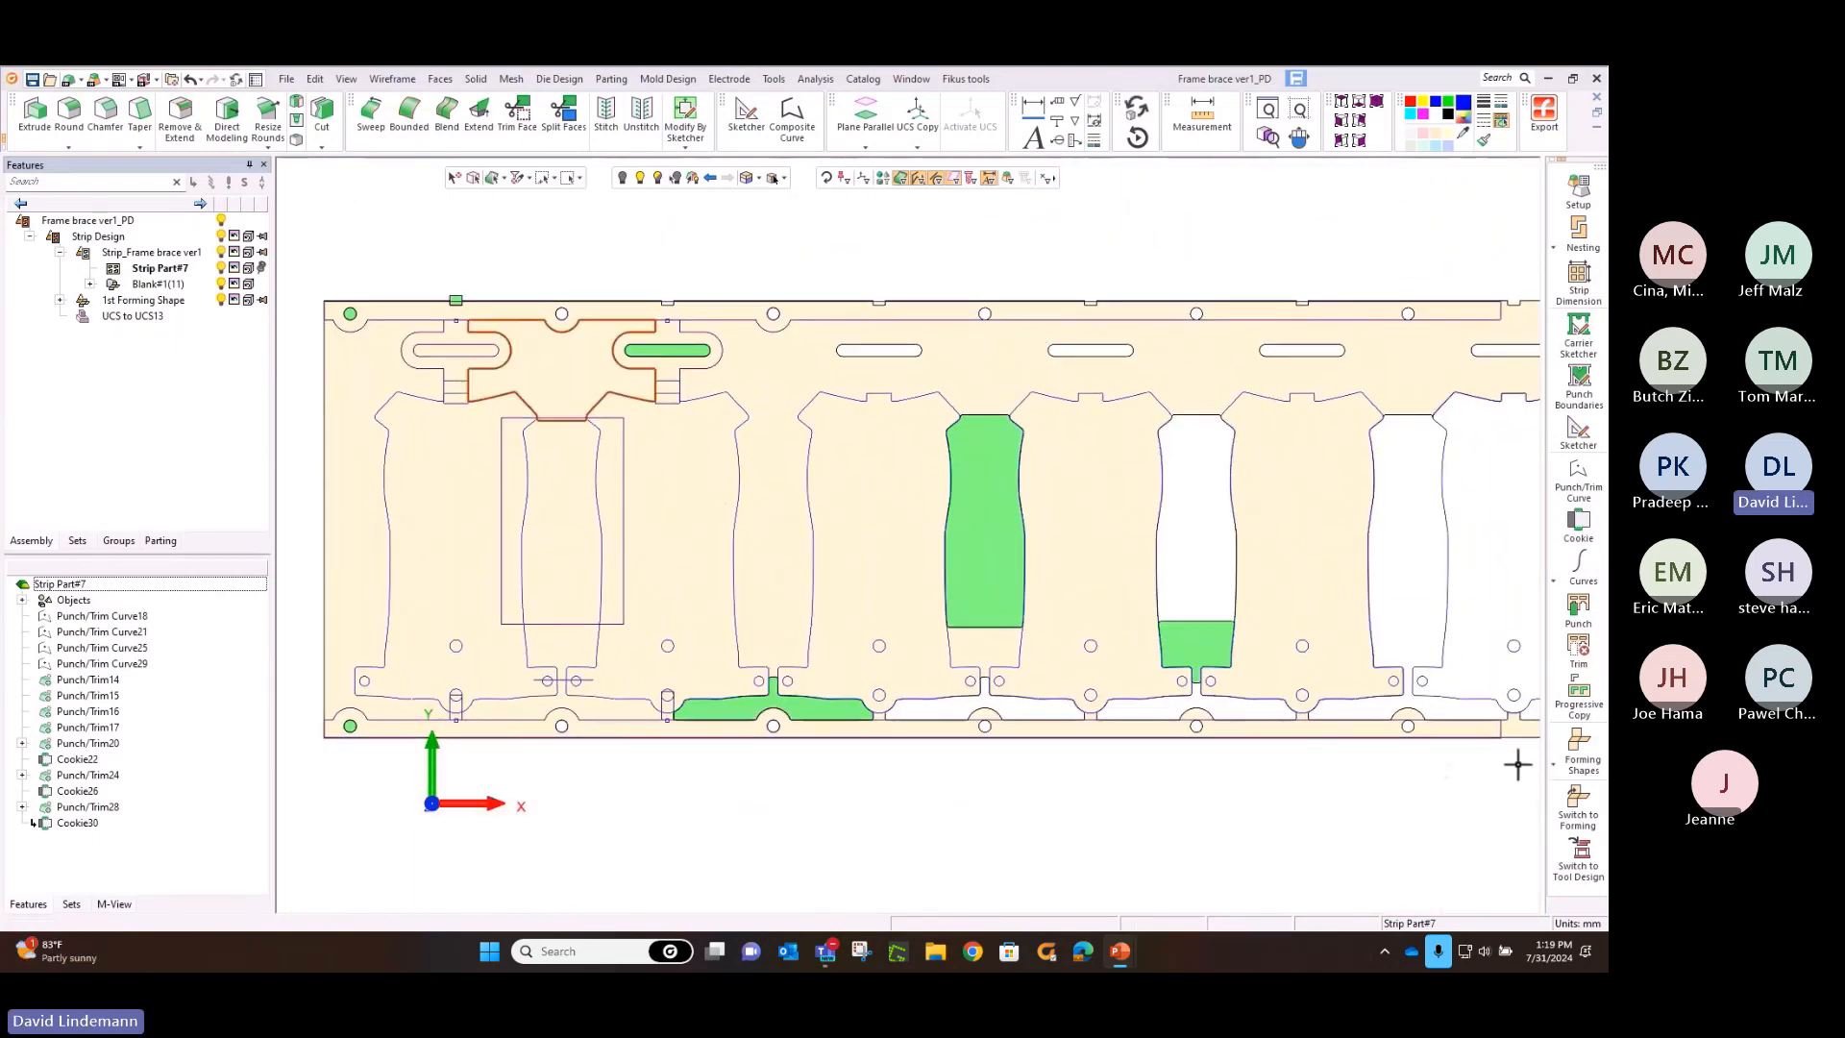
left_click(1569, 618)
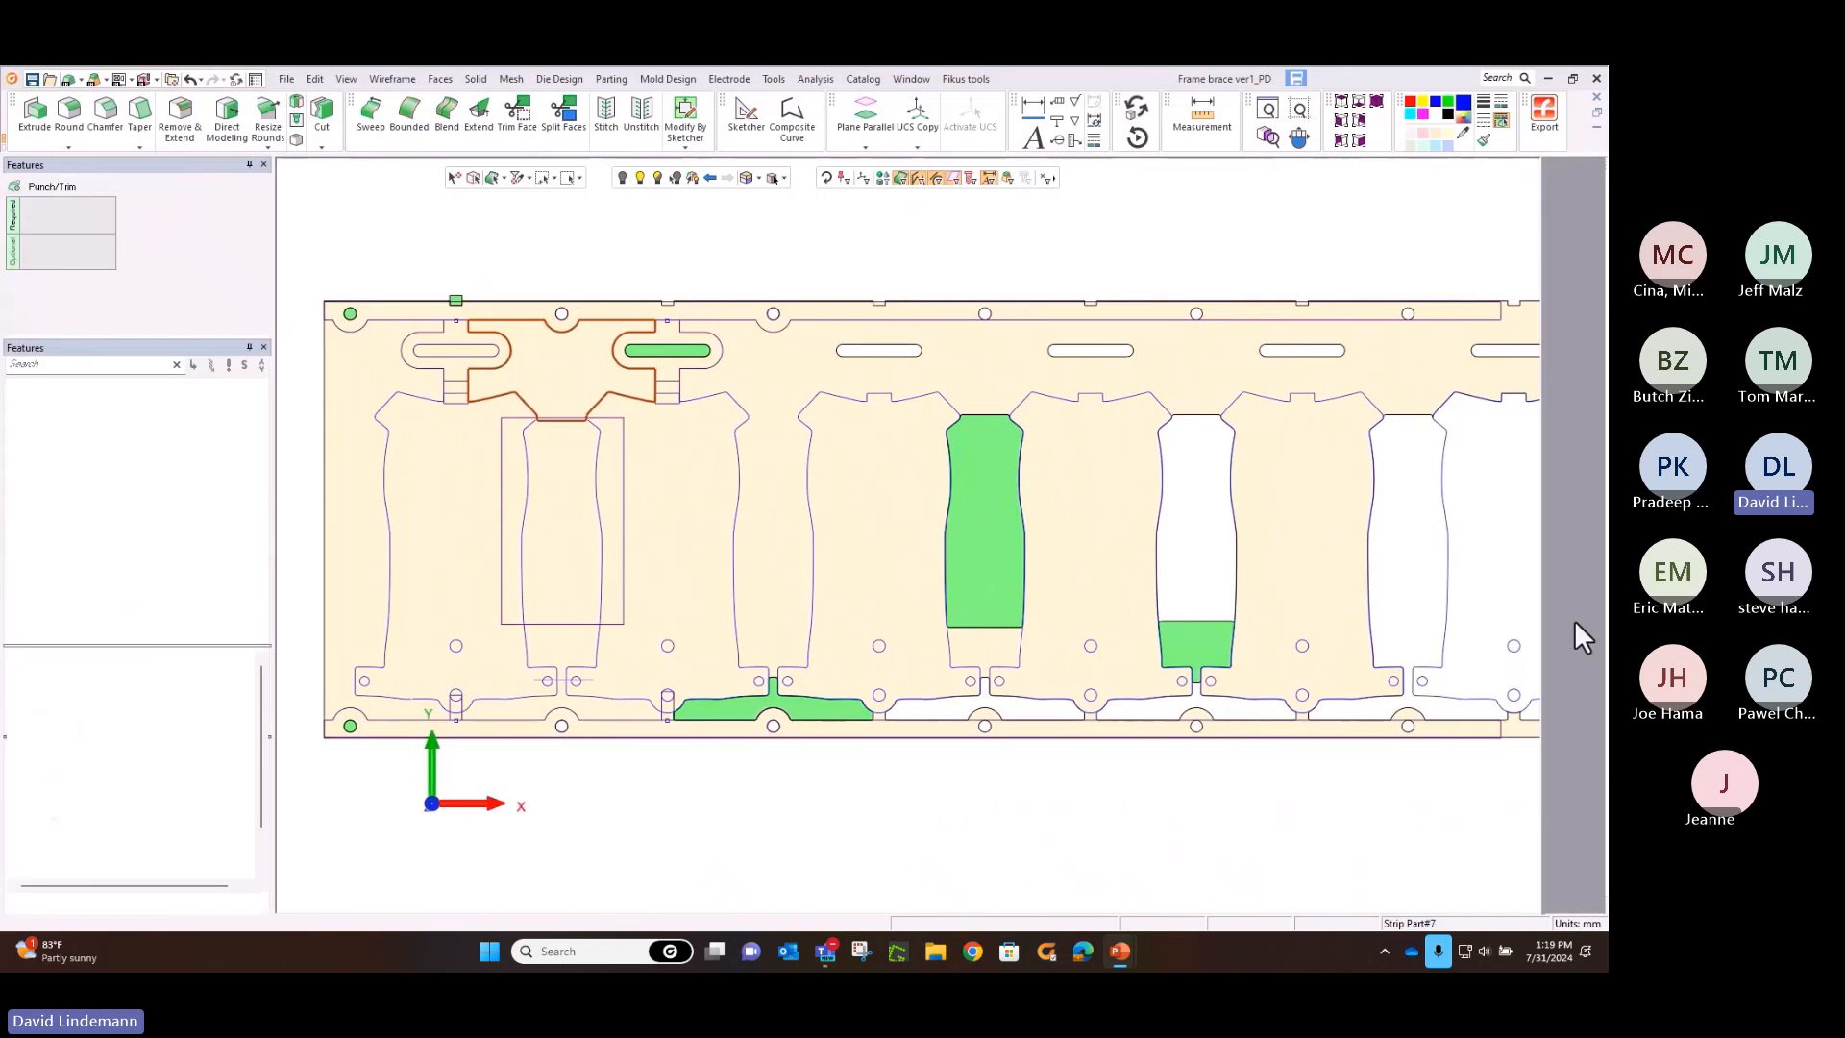
left_click(1201, 438)
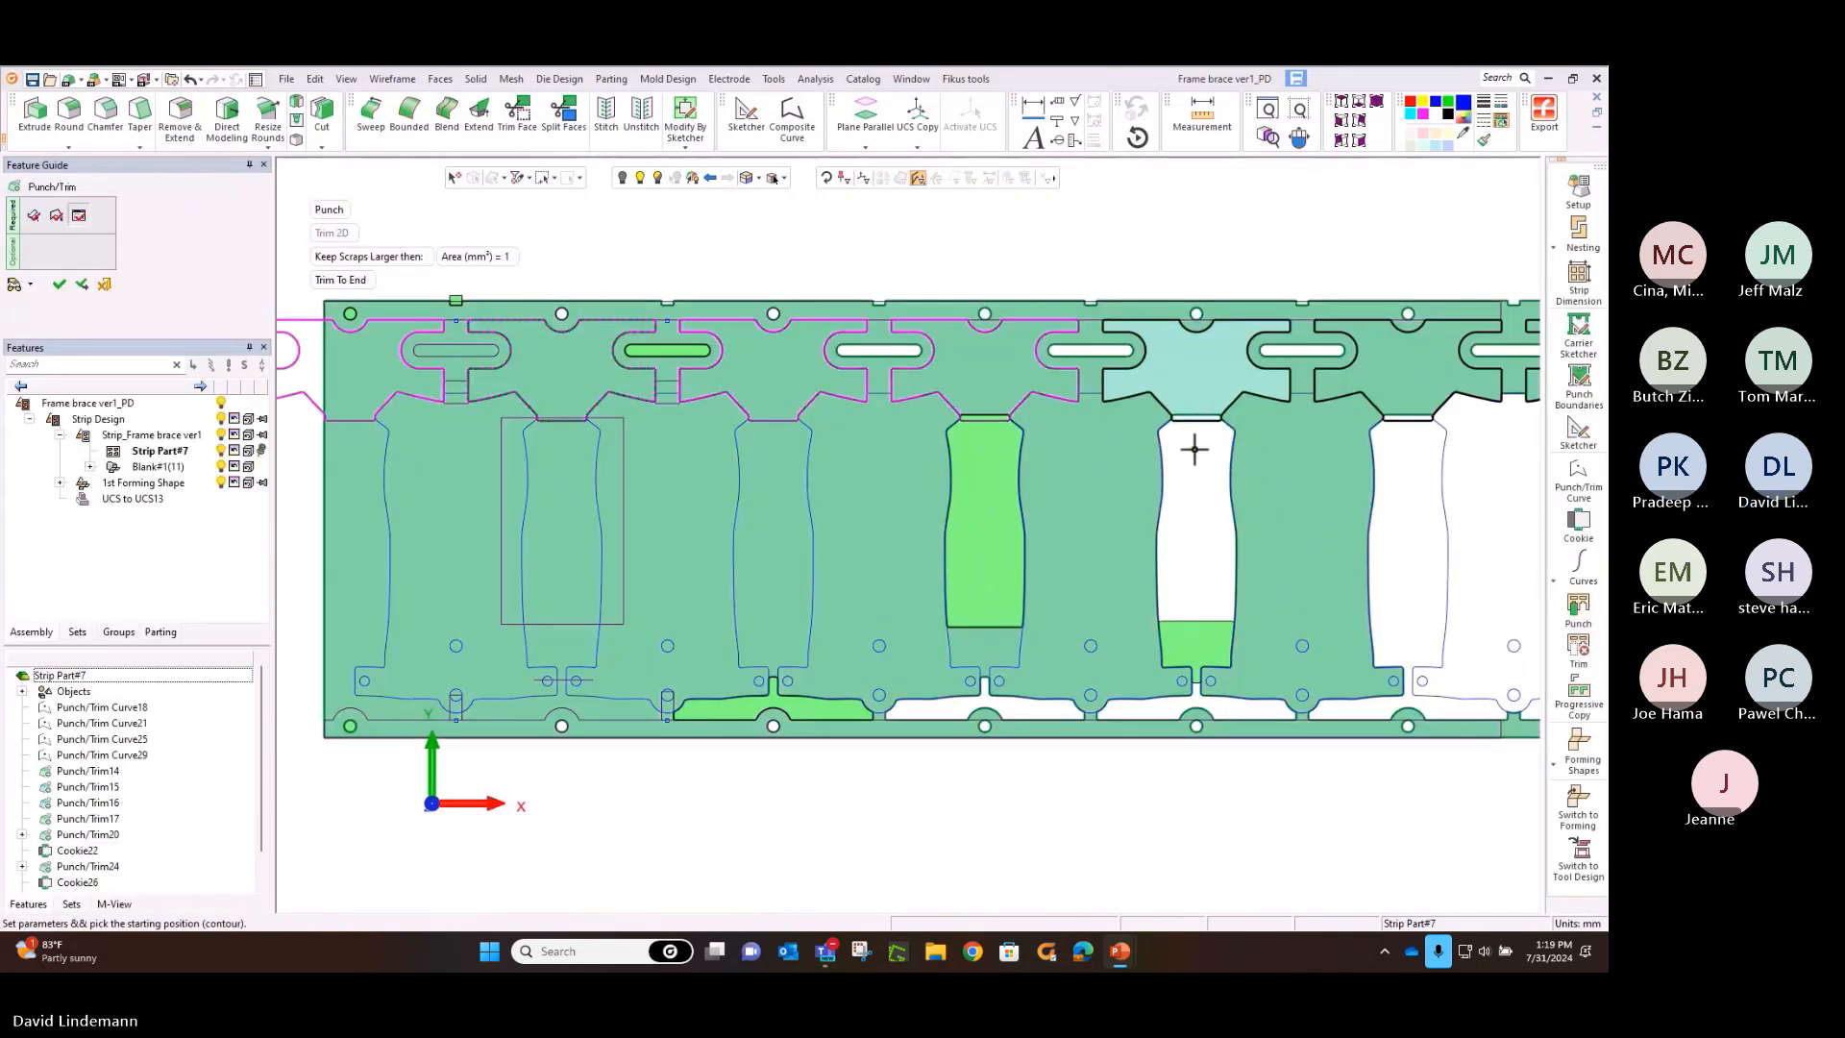
middle_click(1195, 449)
left_click(1195, 449)
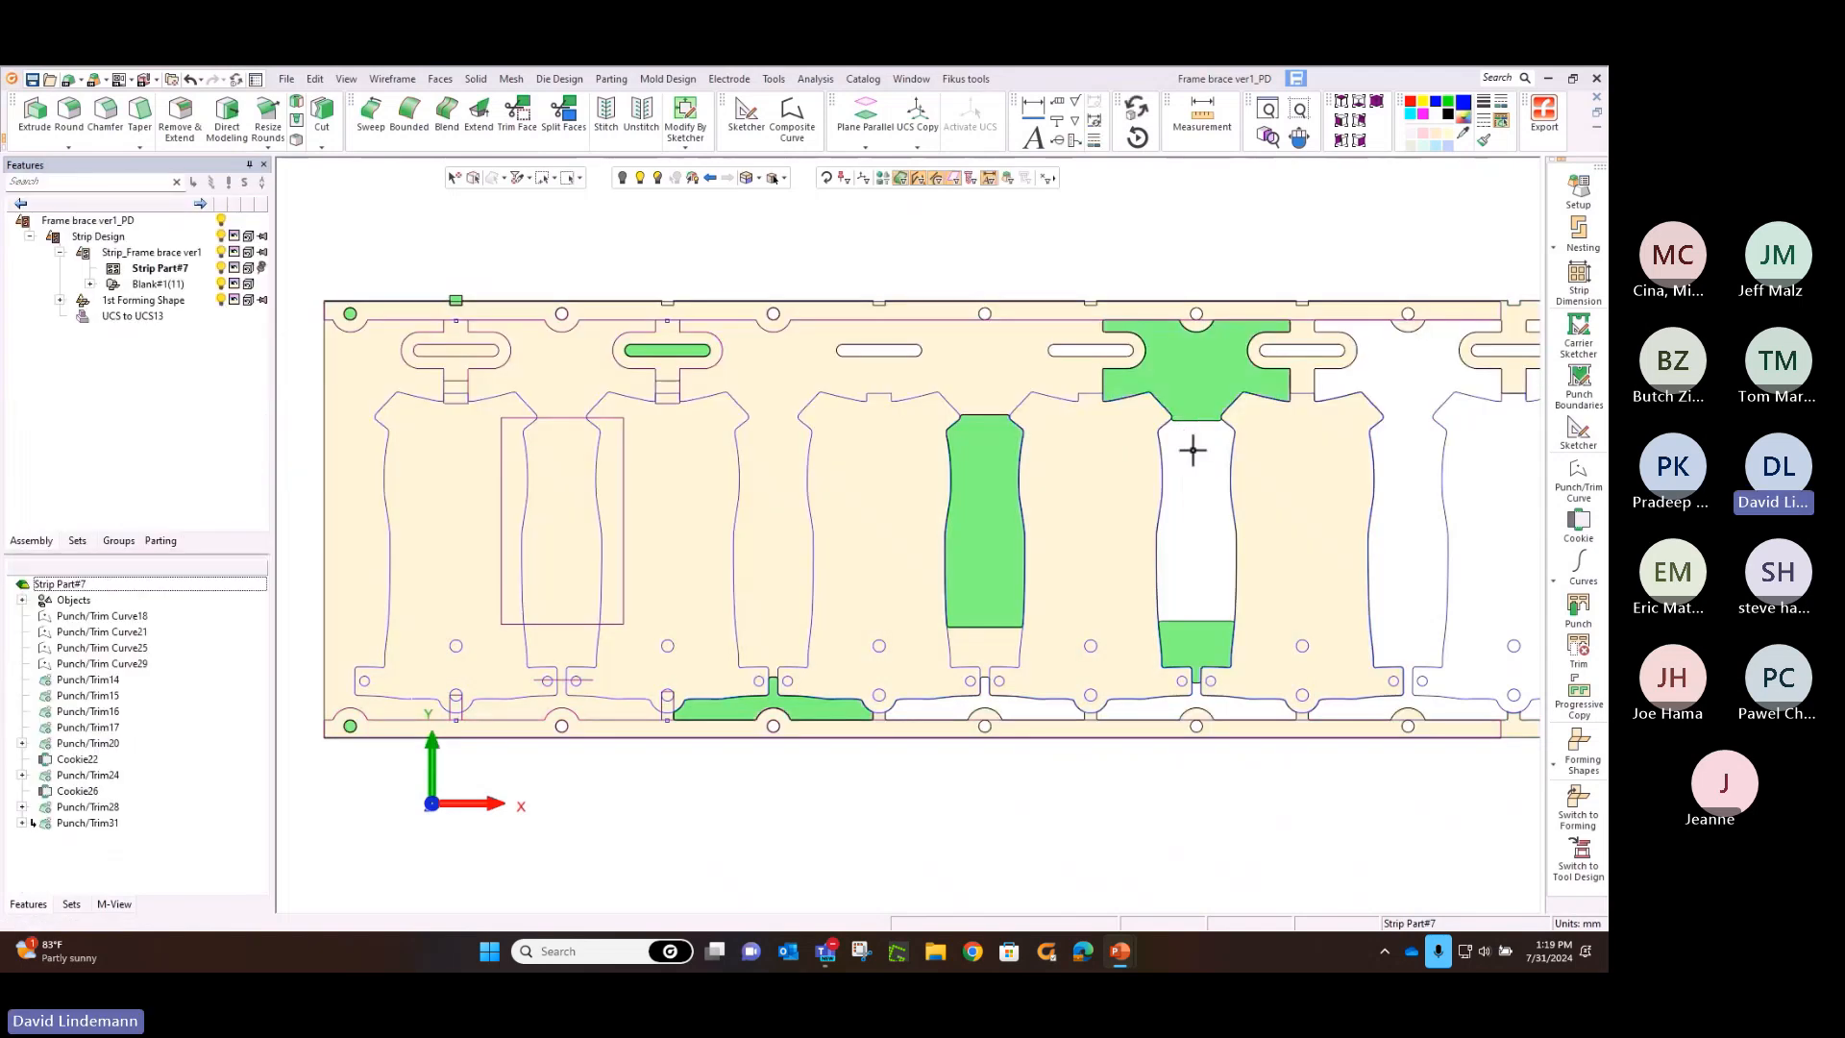
Sketch a carrier rectangle of about 98 by 69 mm from the upper carrier's inner edge to just below the sixth blank's top edge
middle_click_drag(1410, 491, 886, 469)
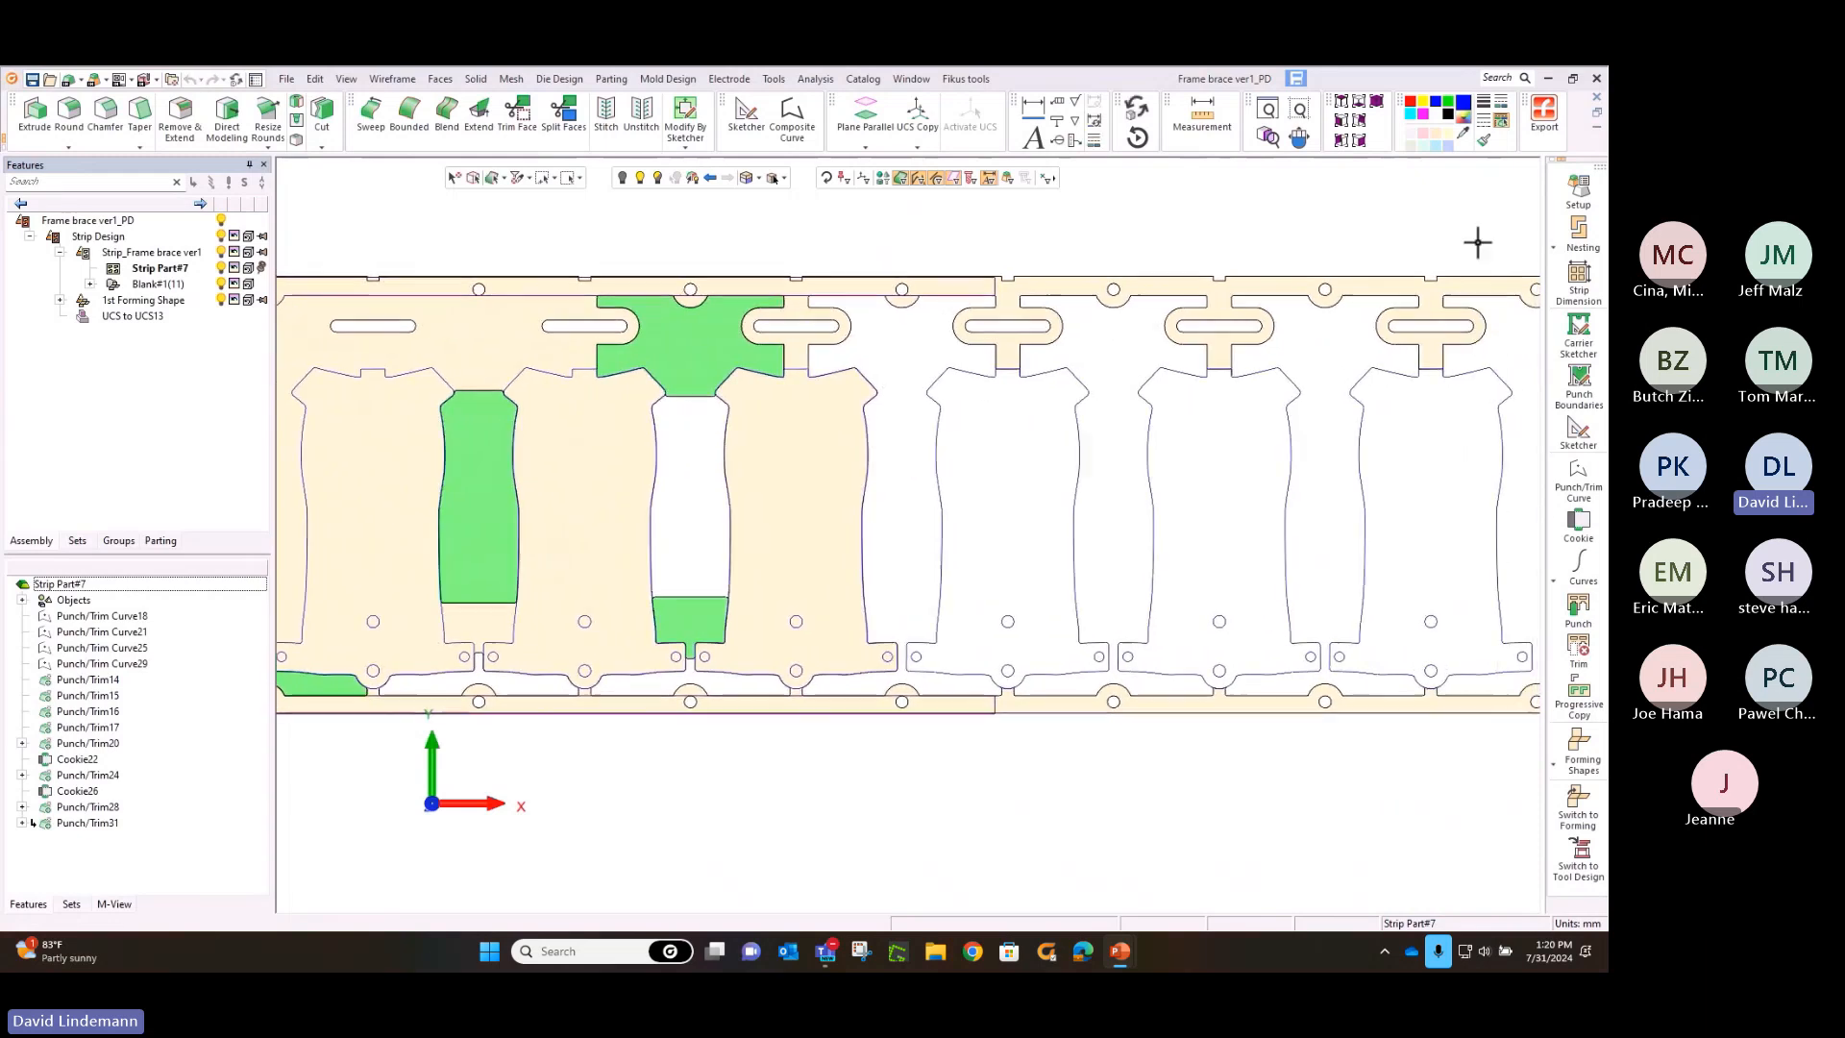
left_click(1565, 333)
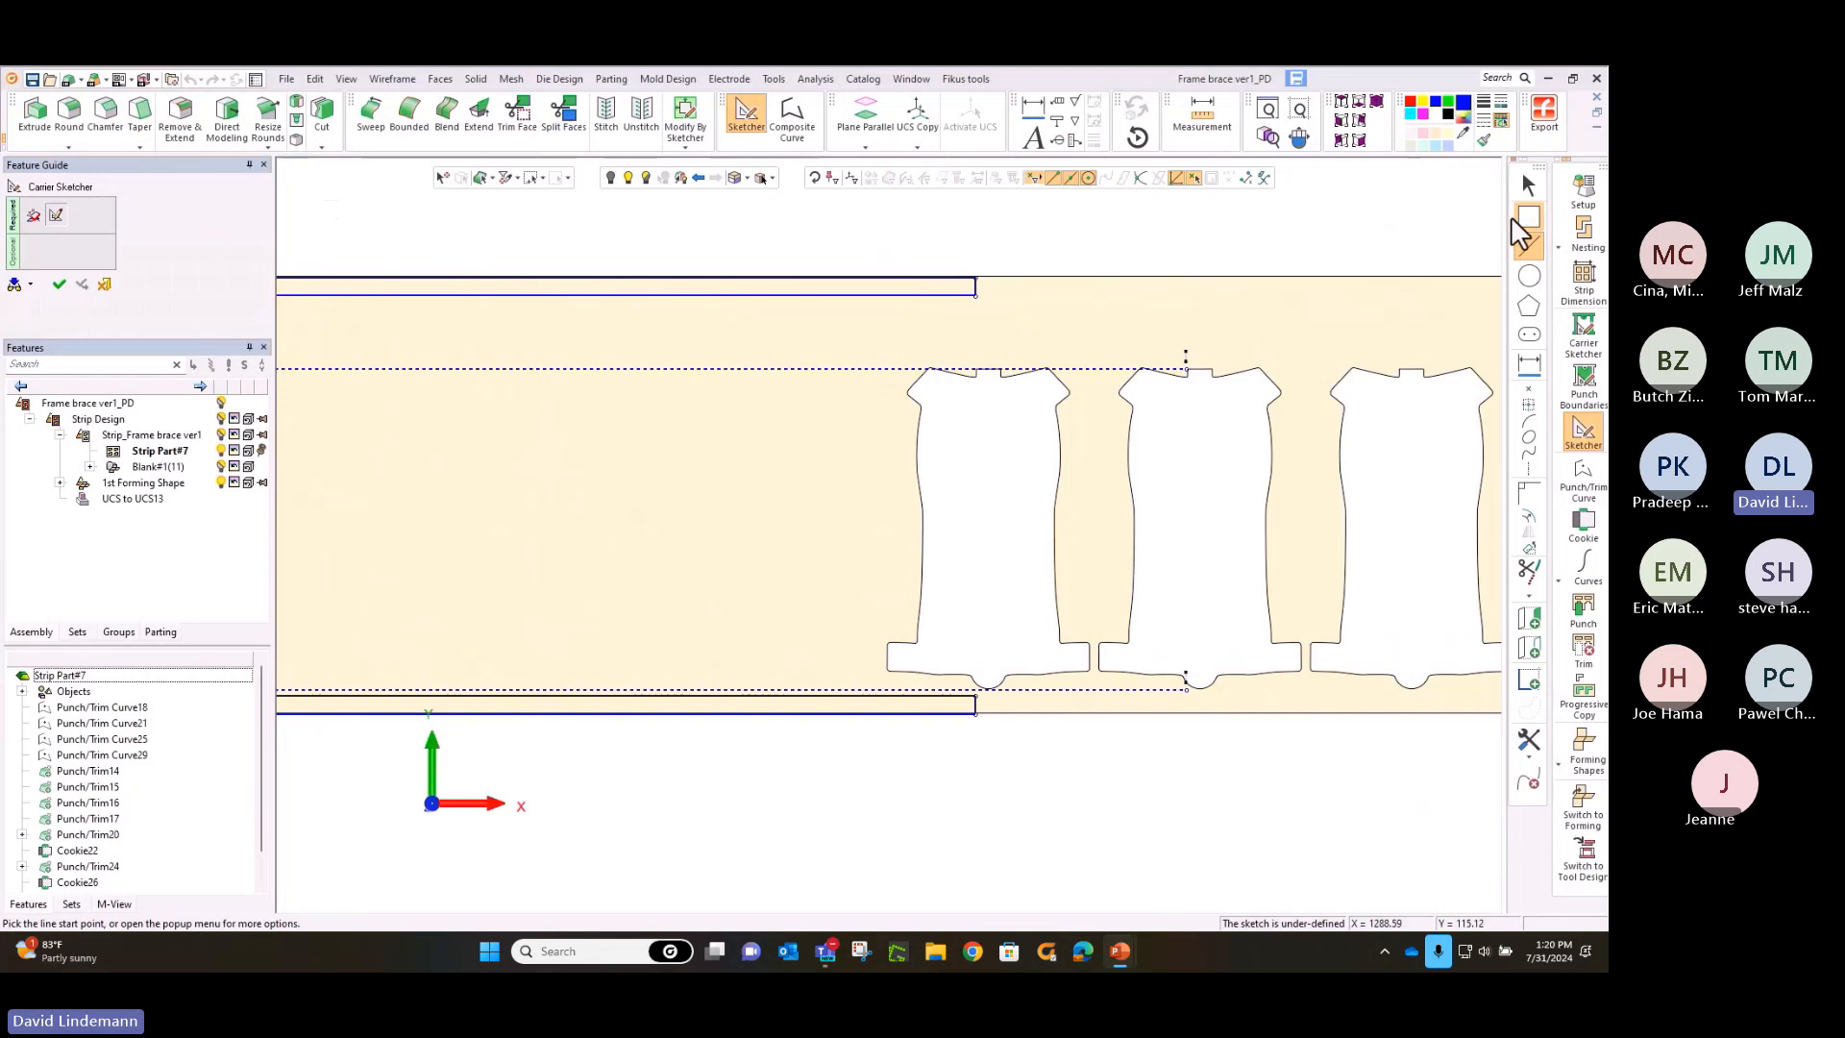
left_click(1529, 217)
middle_click_drag(1174, 284, 1134, 378)
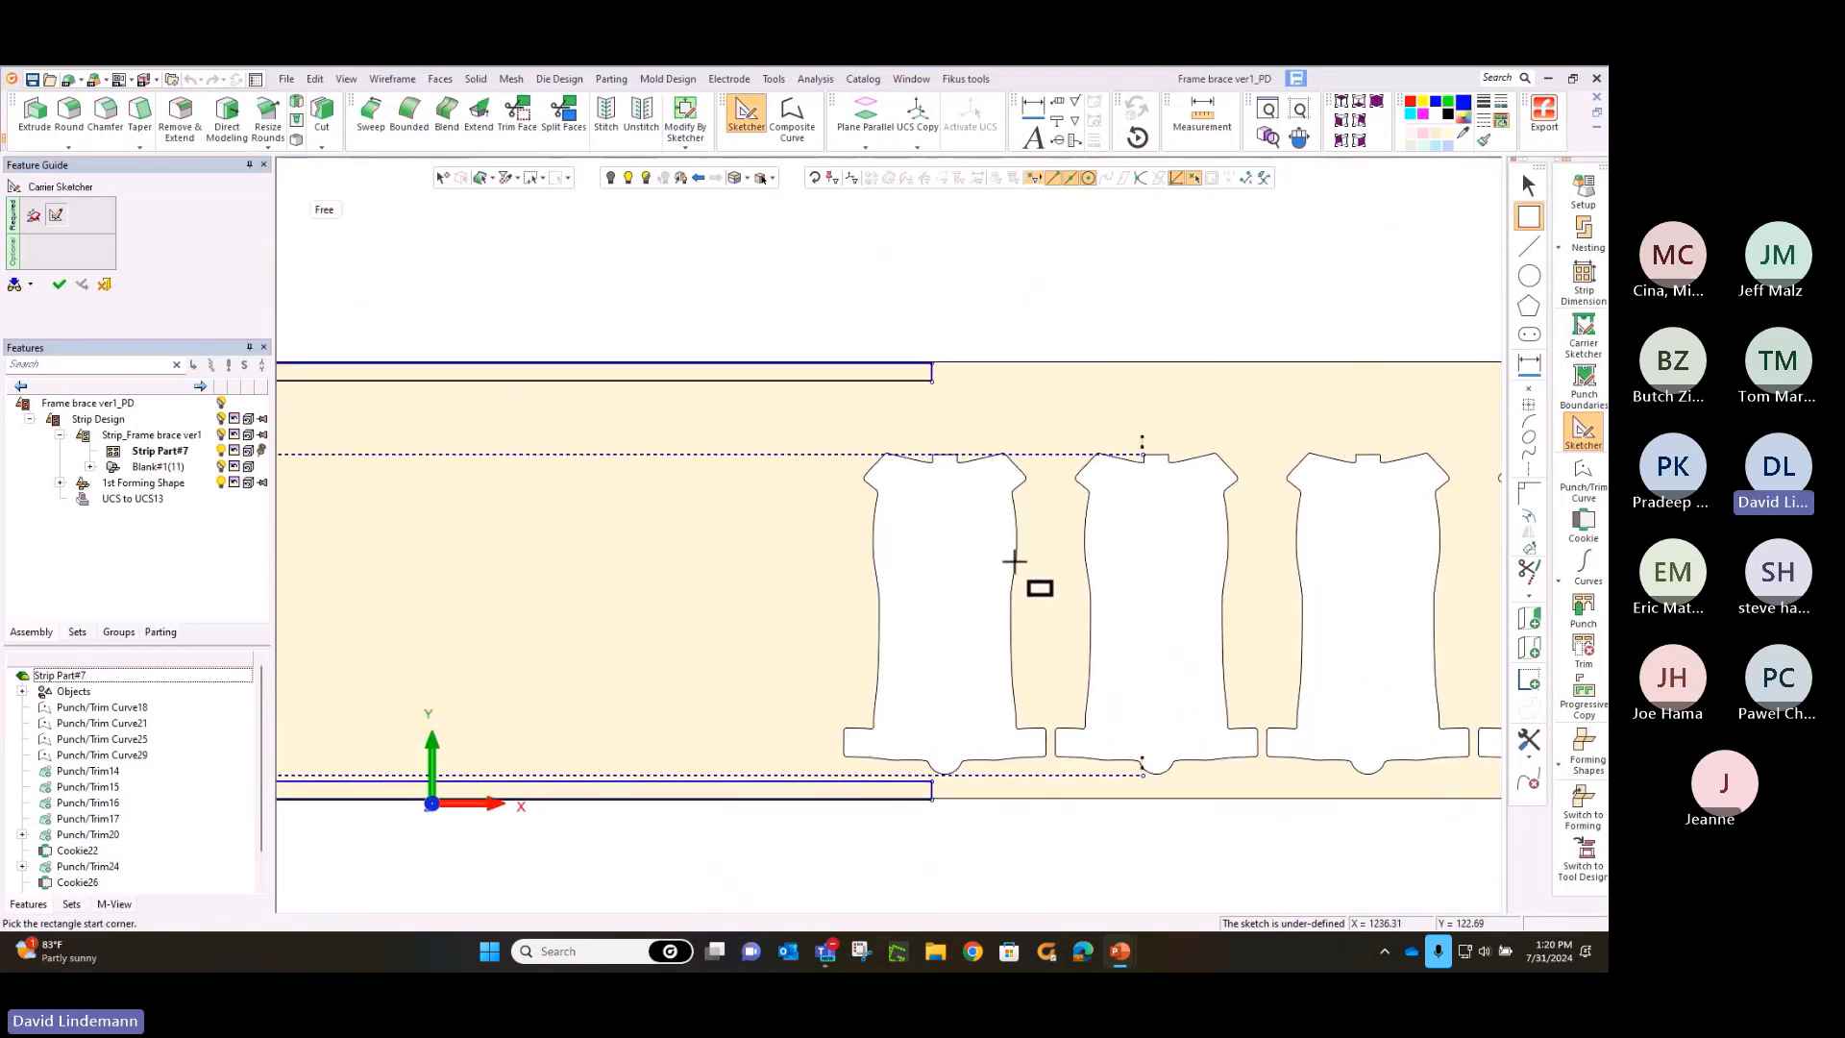
scroll(904, 516, "up", 3)
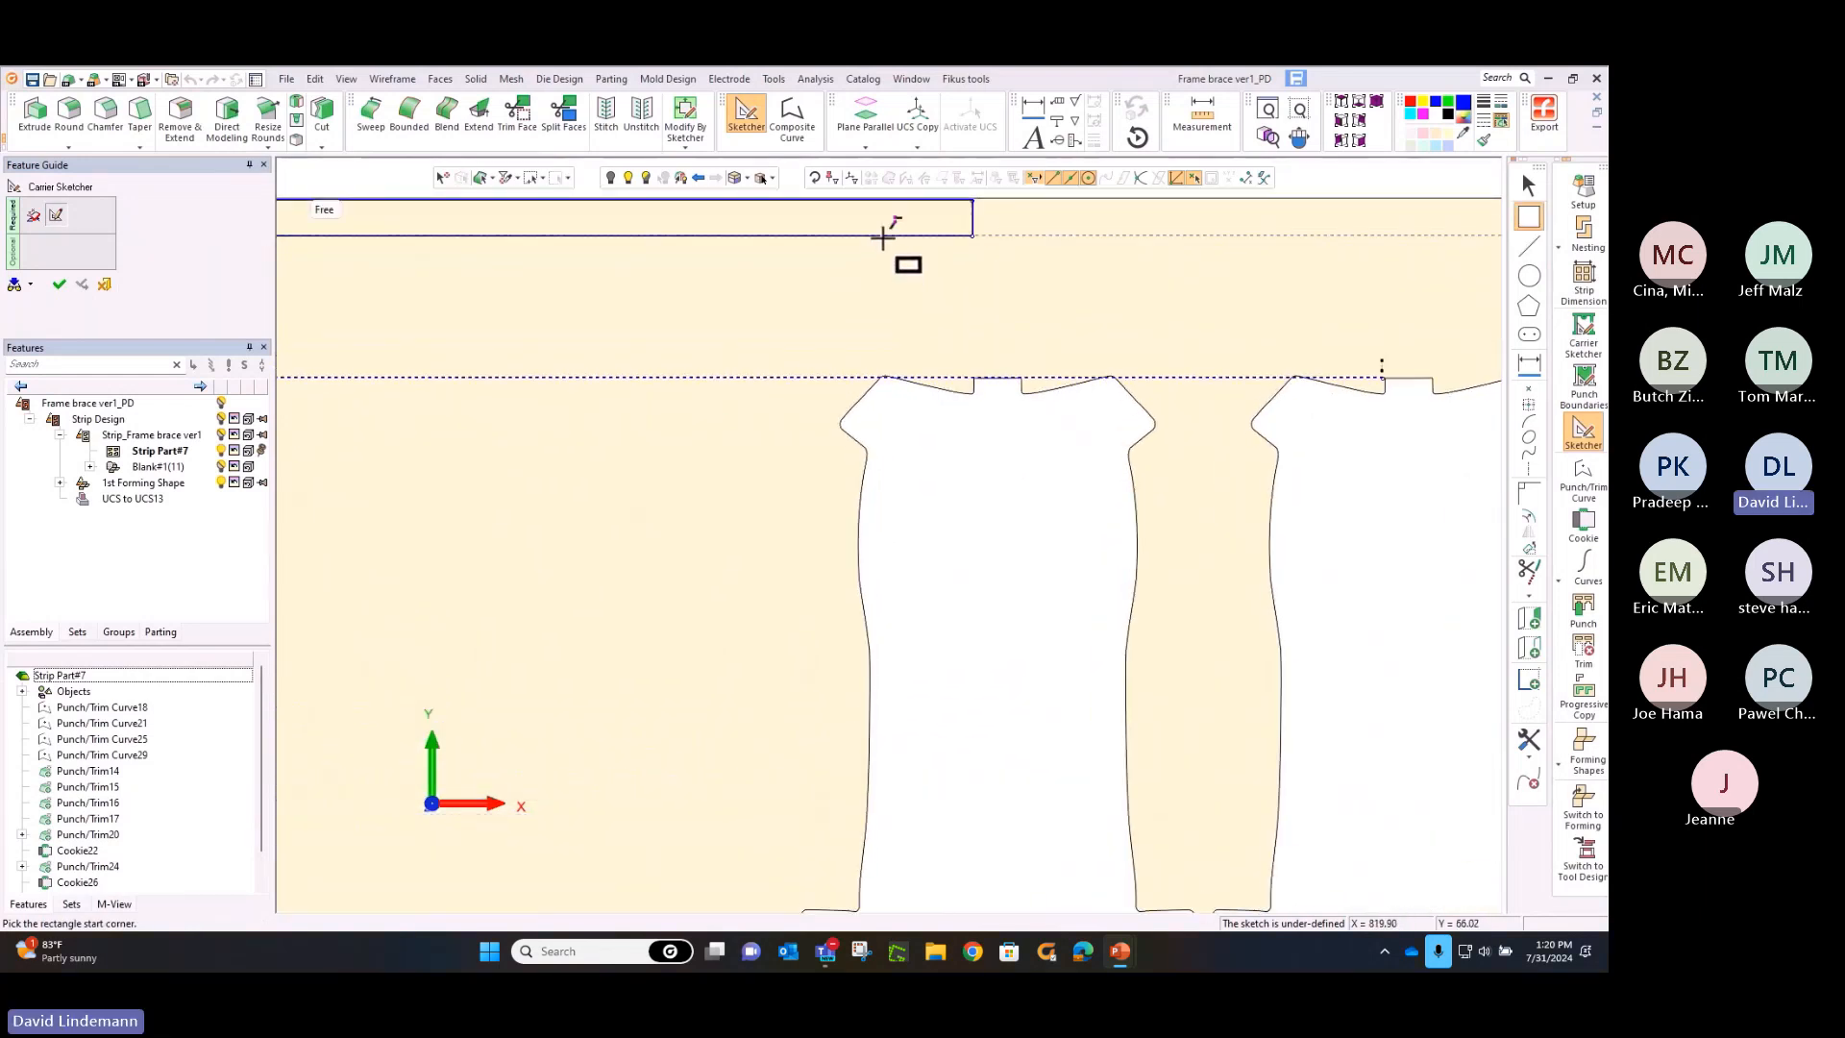
left_click(881, 236)
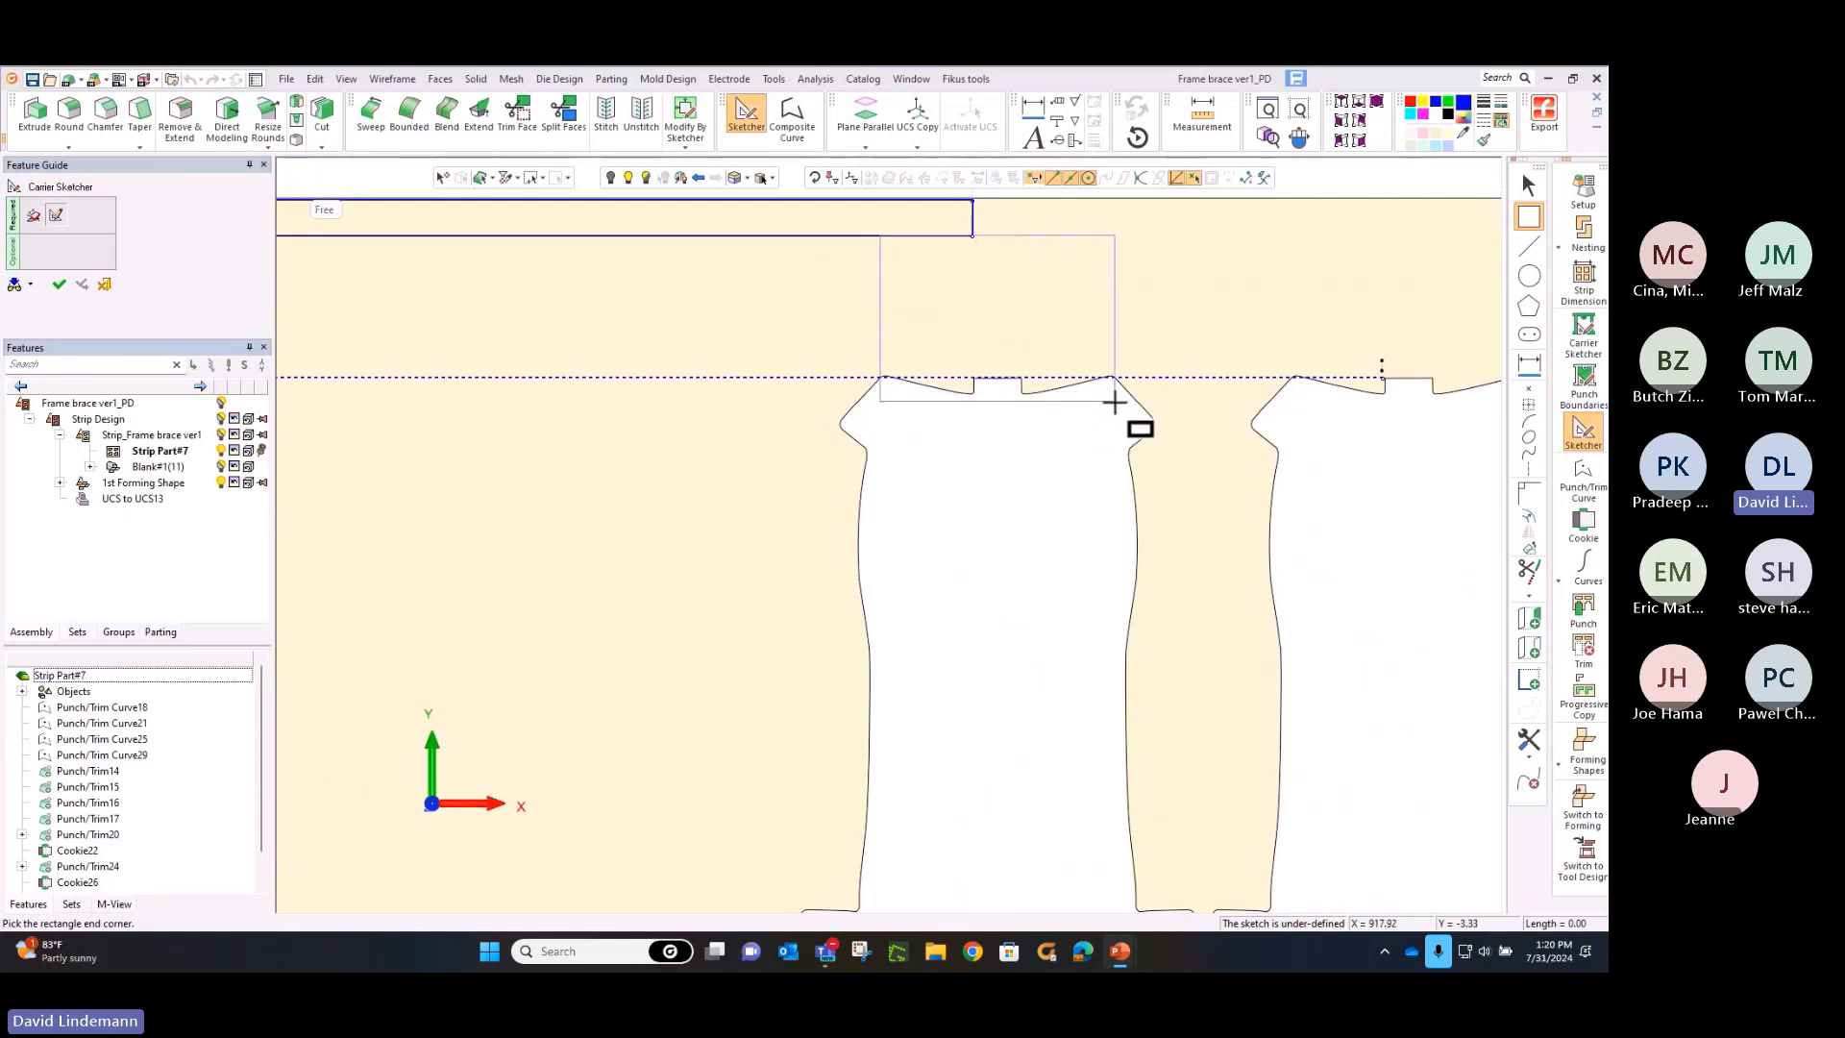
left_click(1112, 401)
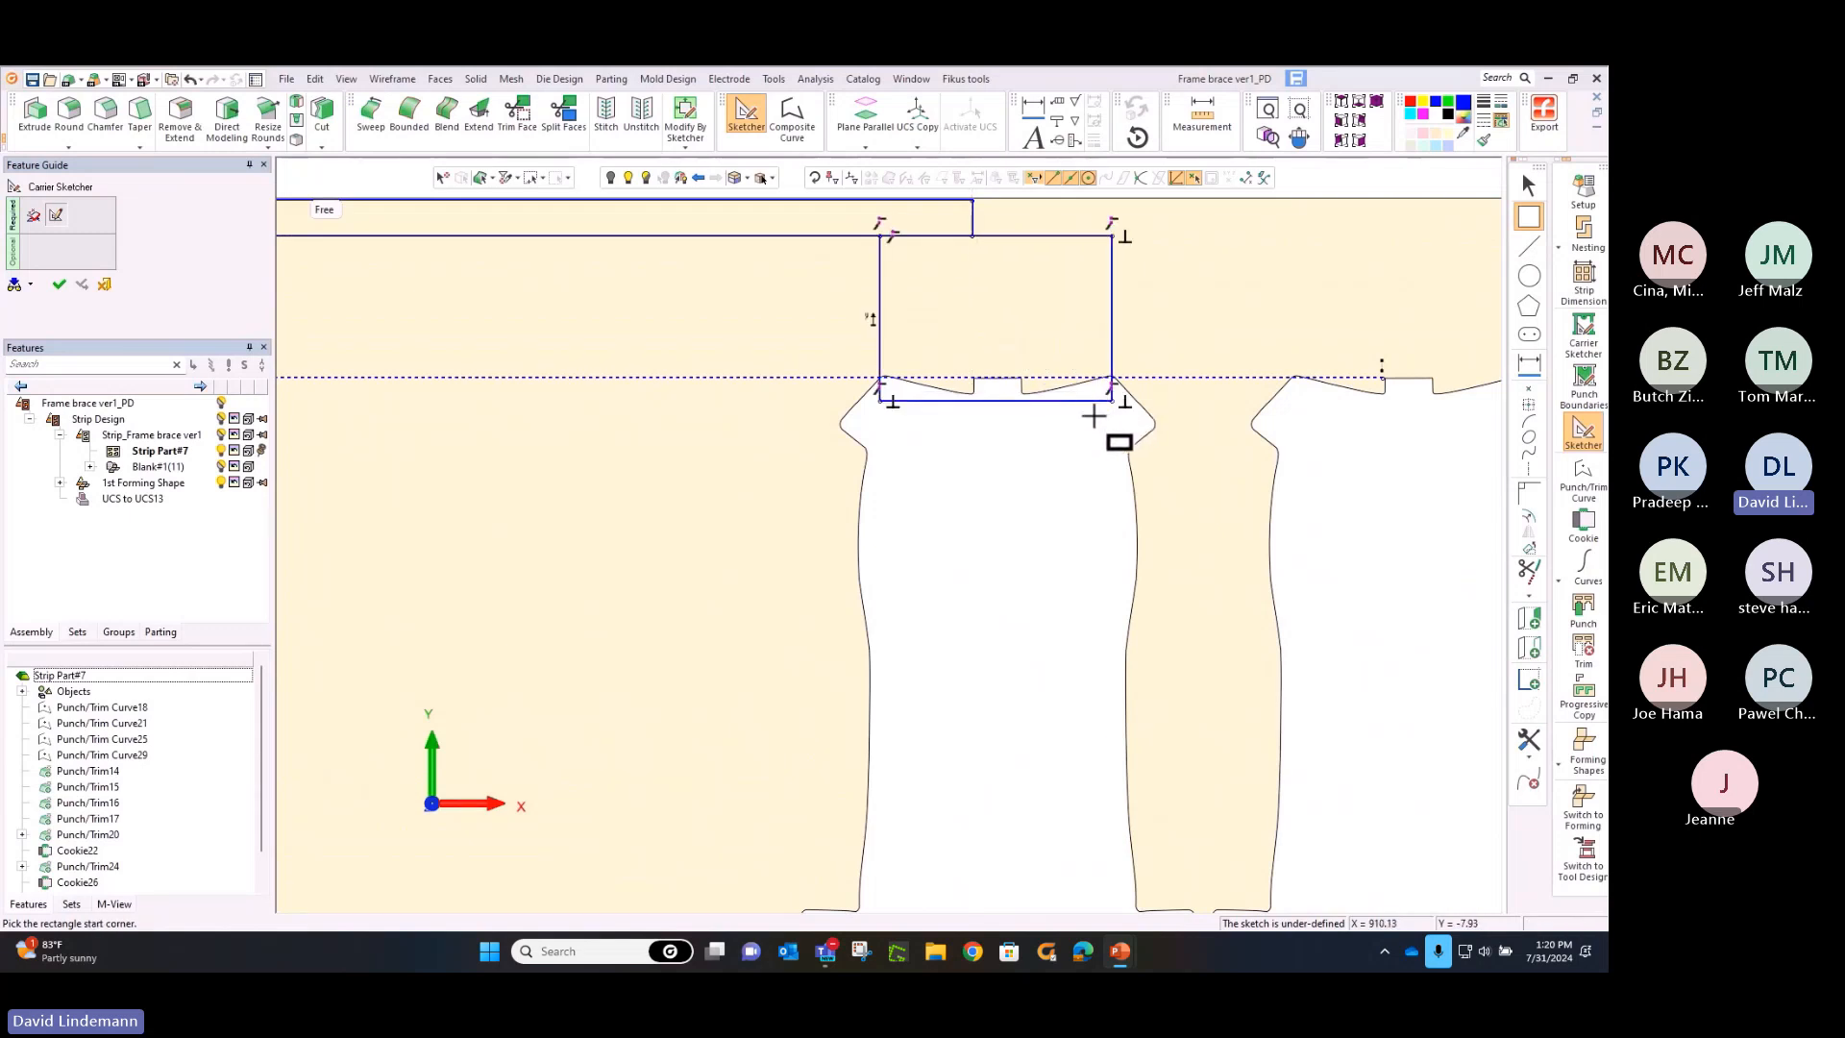
right_click(1077, 438)
left_click(1082, 445)
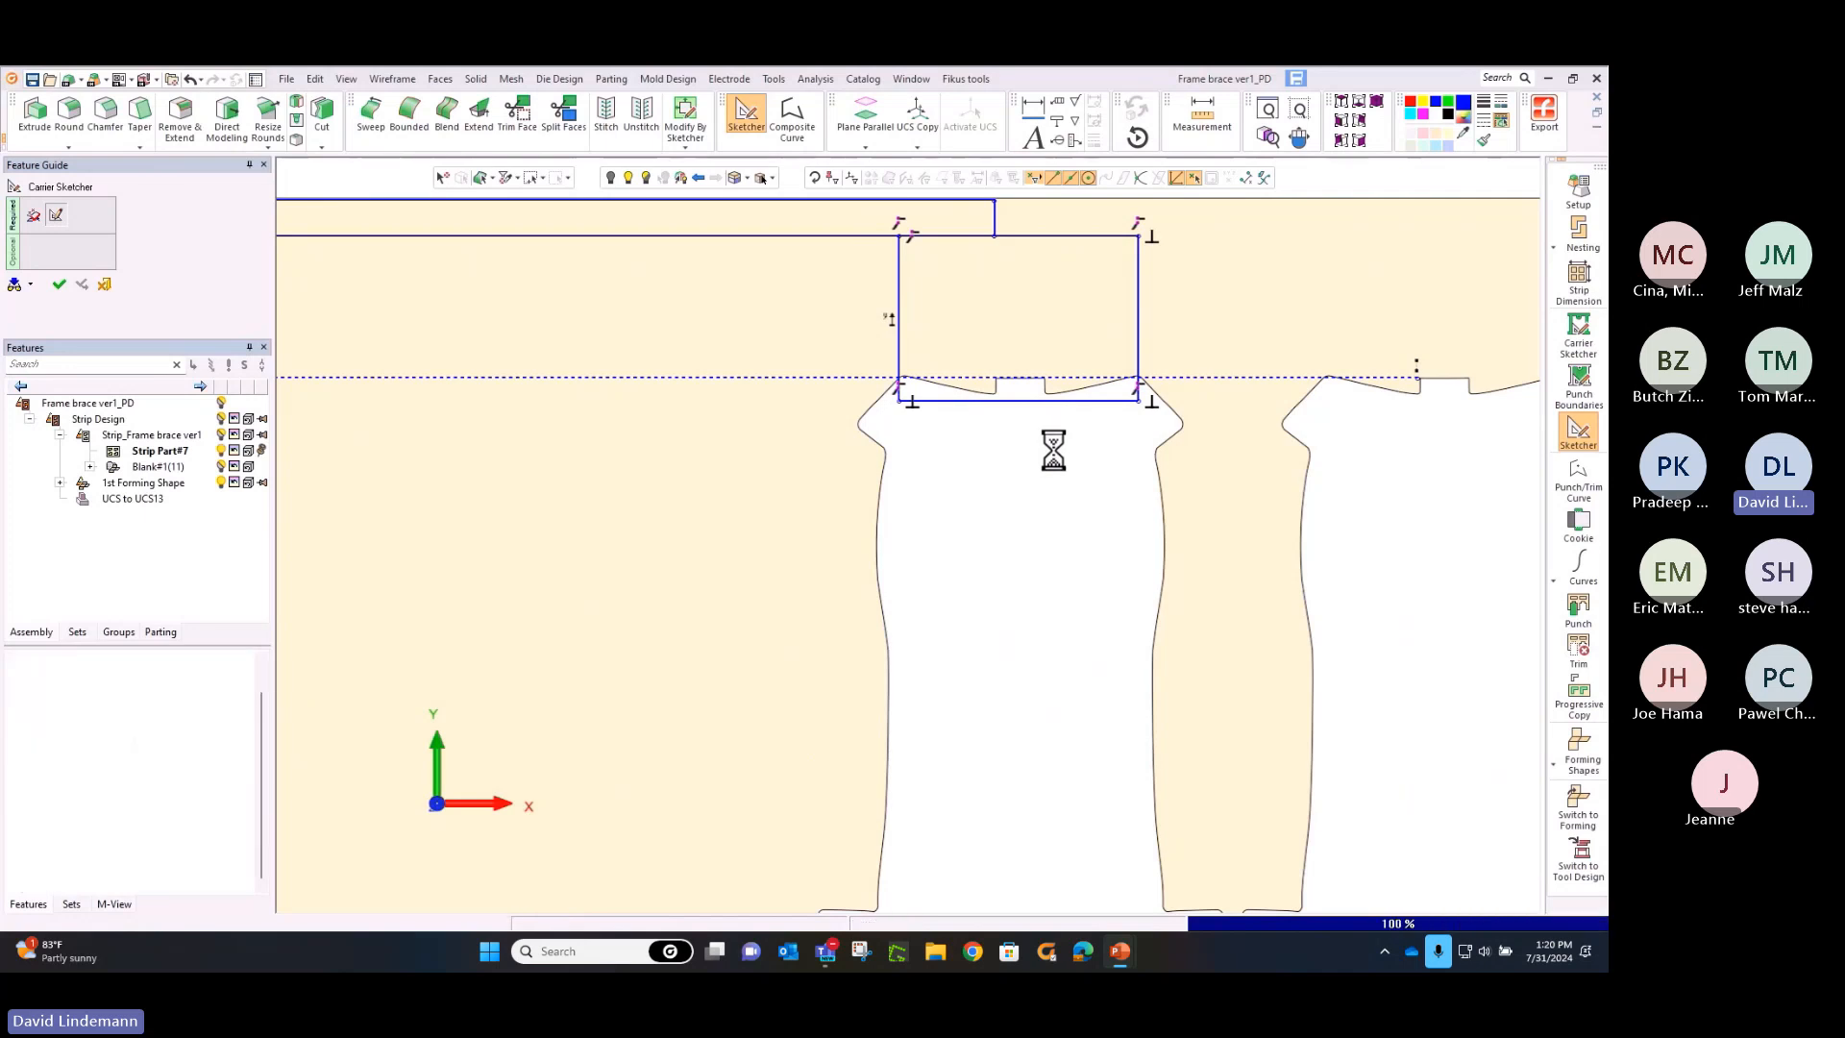
Trim the slotted upper webs from the strip with the sketched rectangle, starting at the sixth blank
scroll(1021, 328, "down", 3)
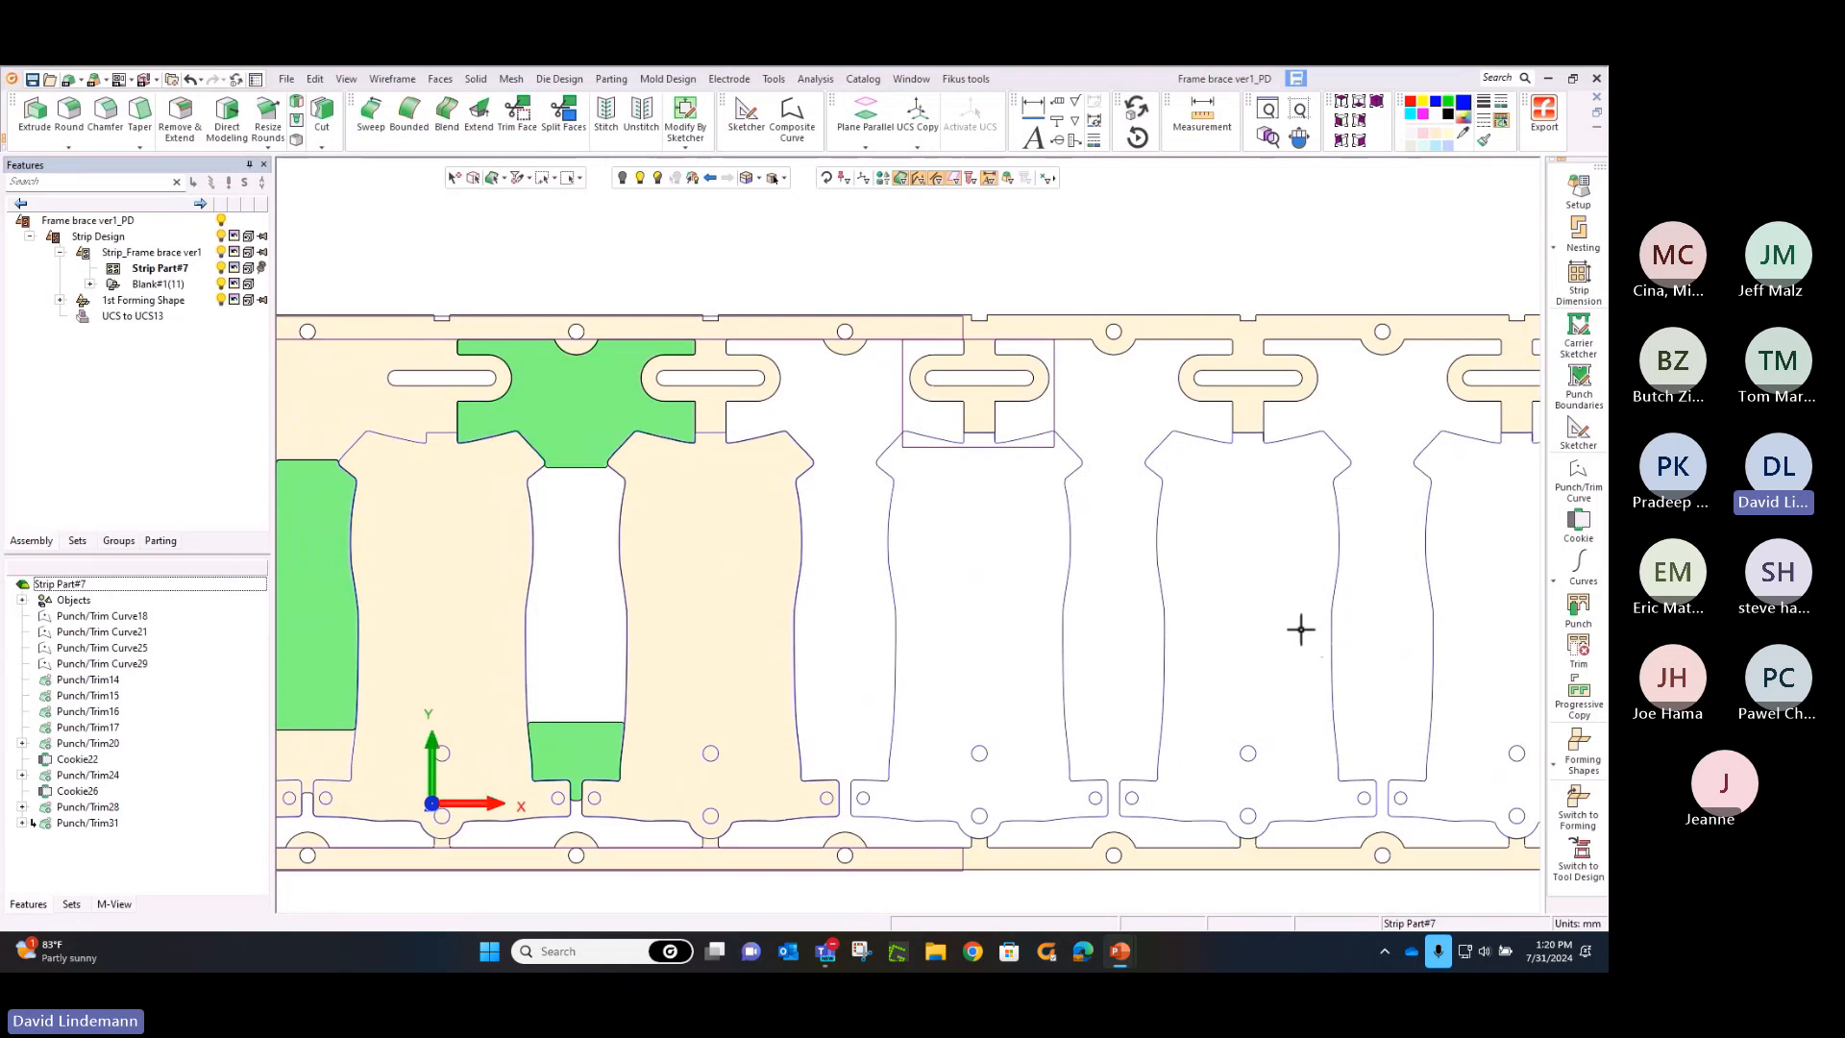
left_click(1569, 656)
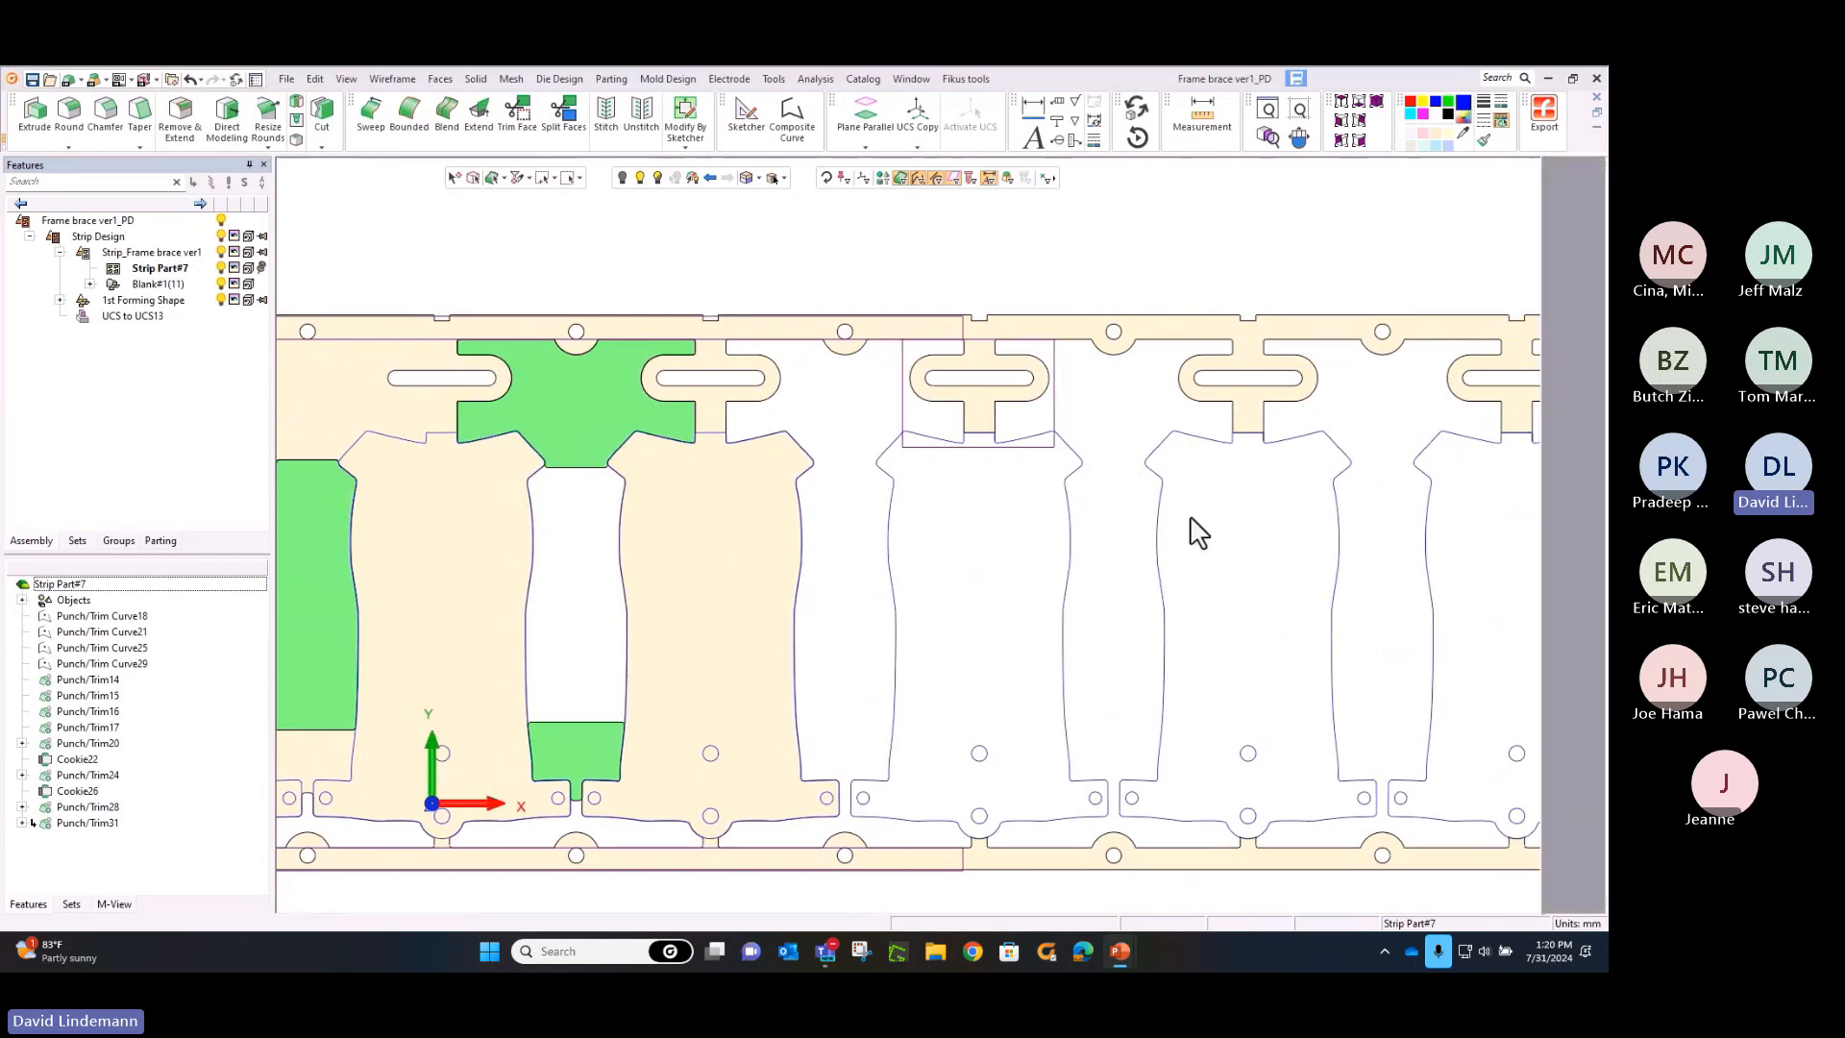
left_click(1054, 405)
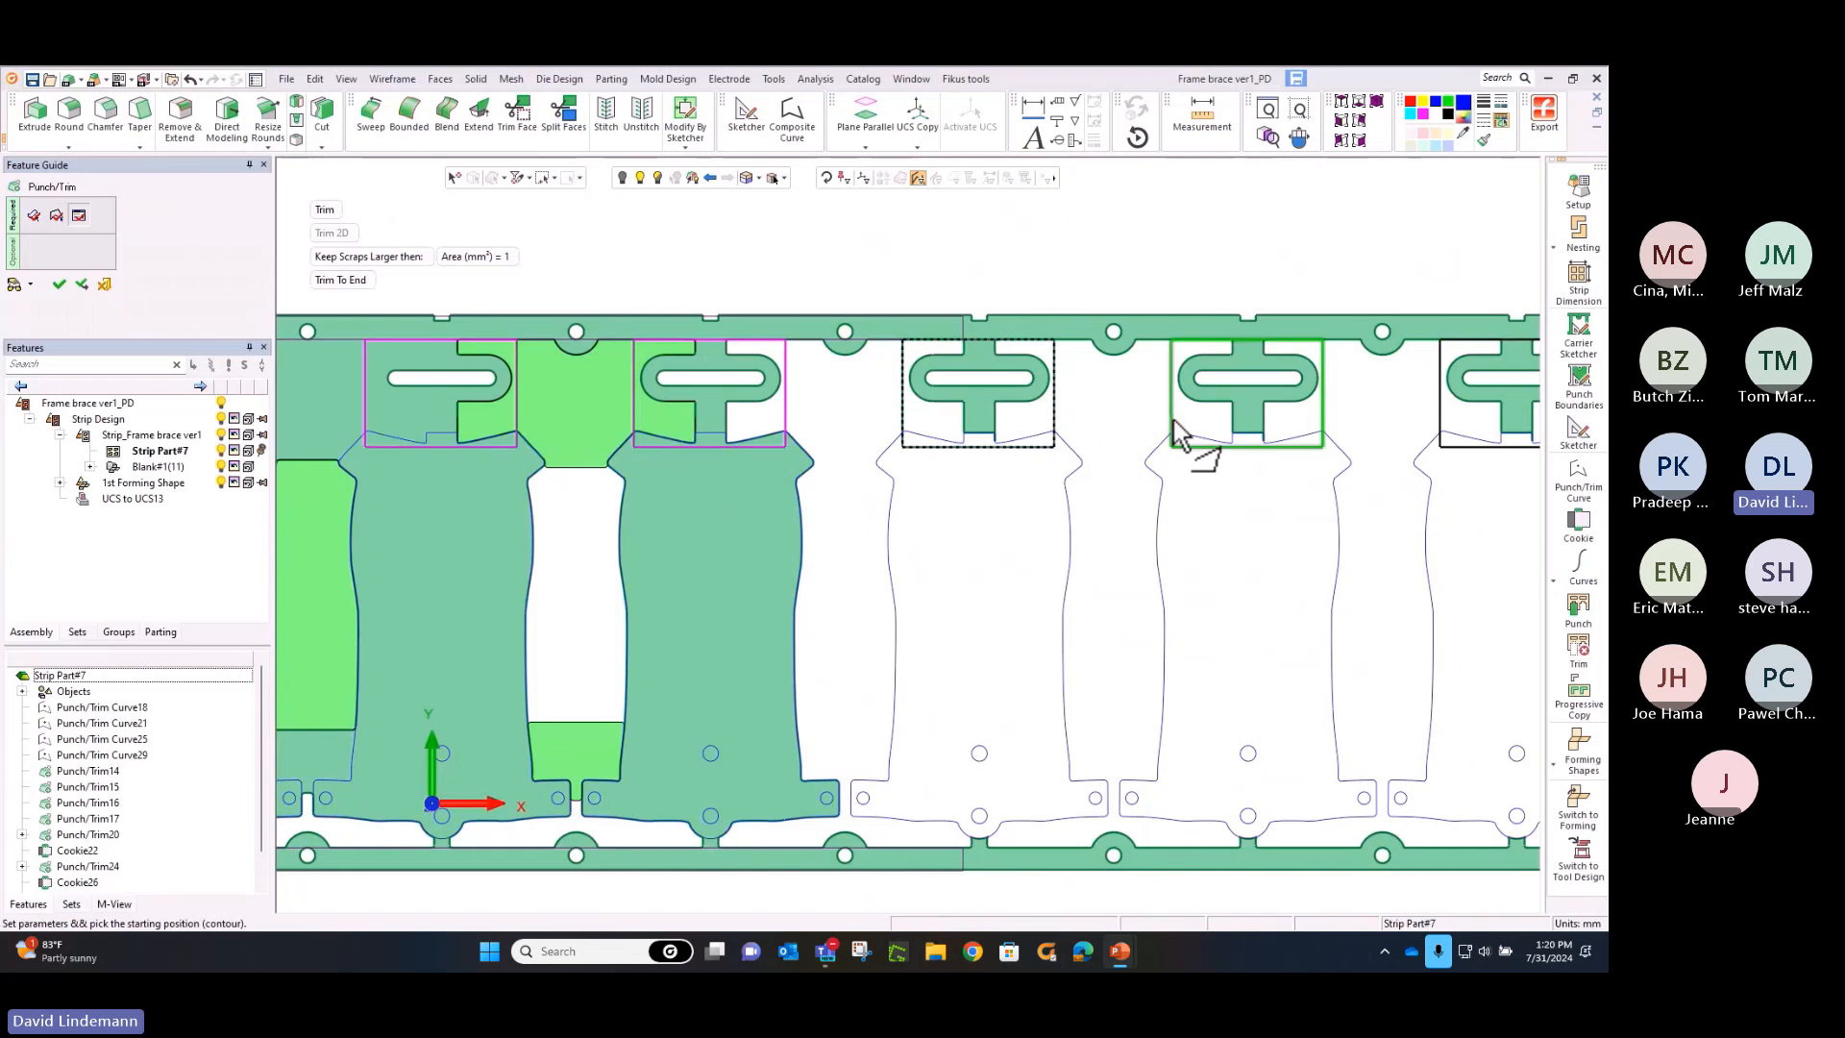
right_click(1094, 409)
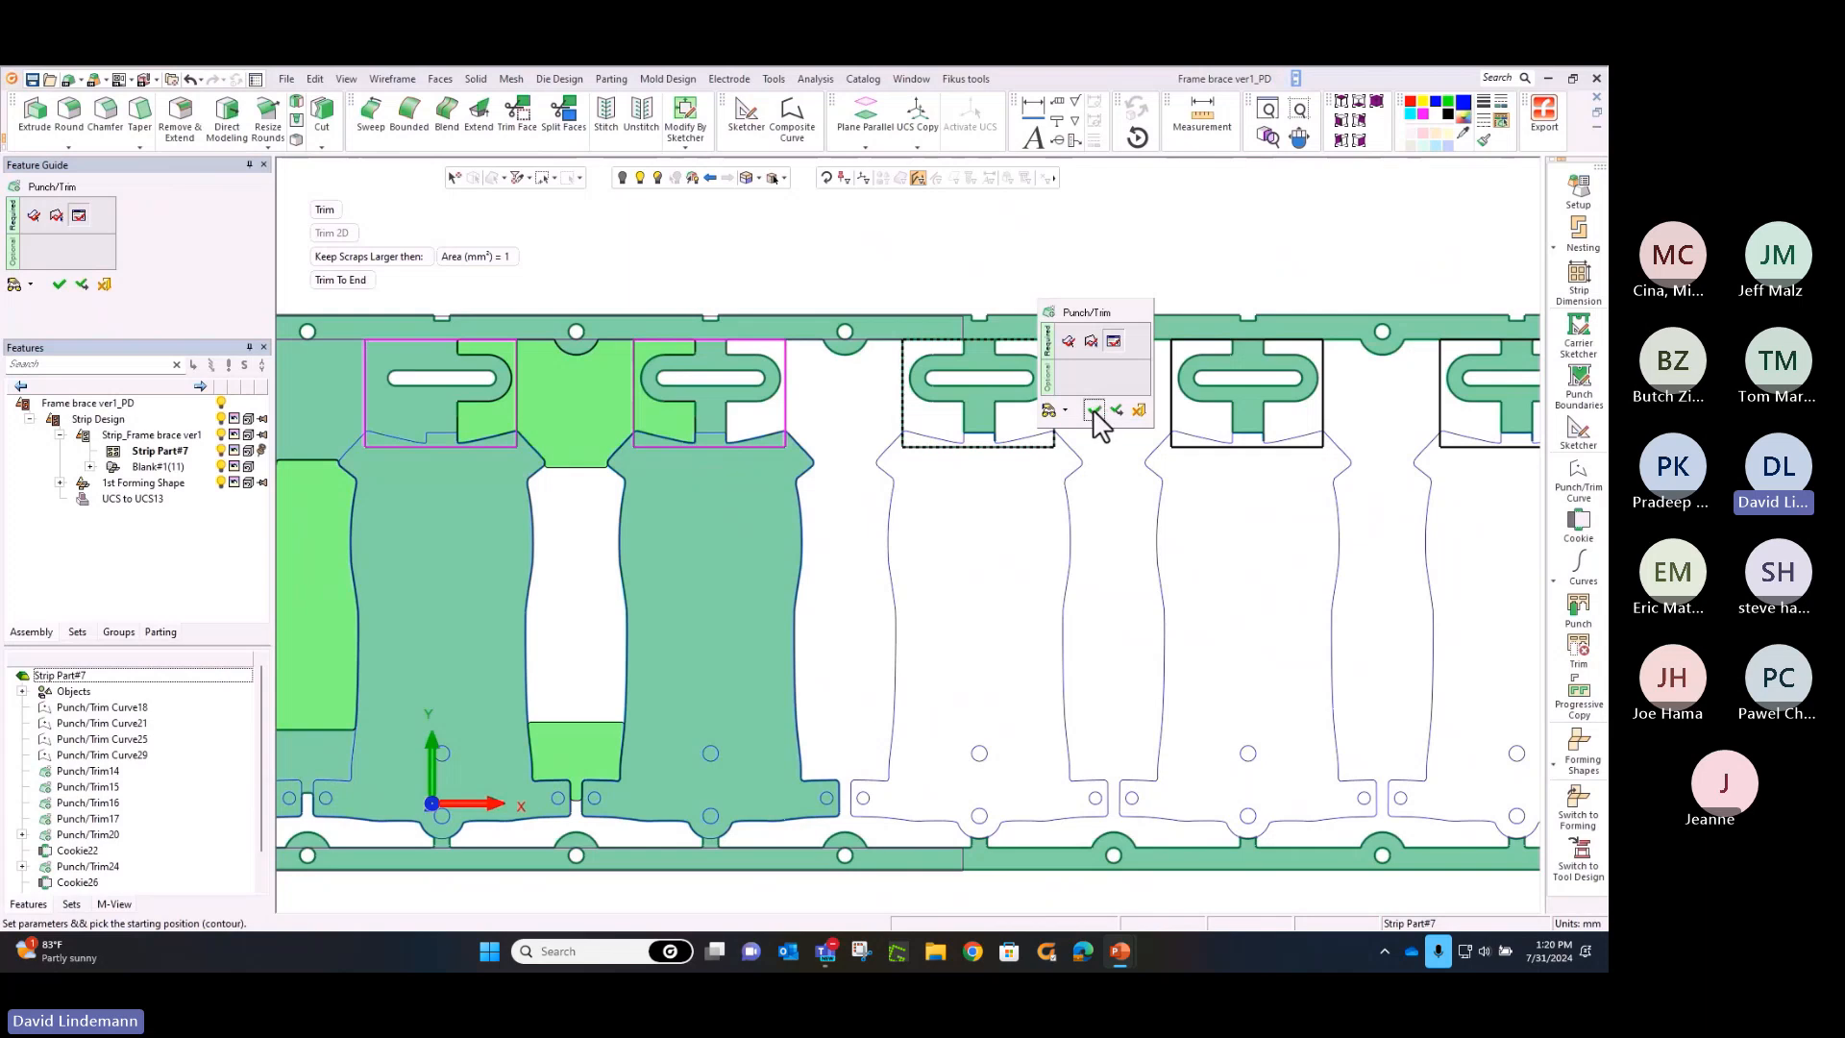
left_click(1117, 411)
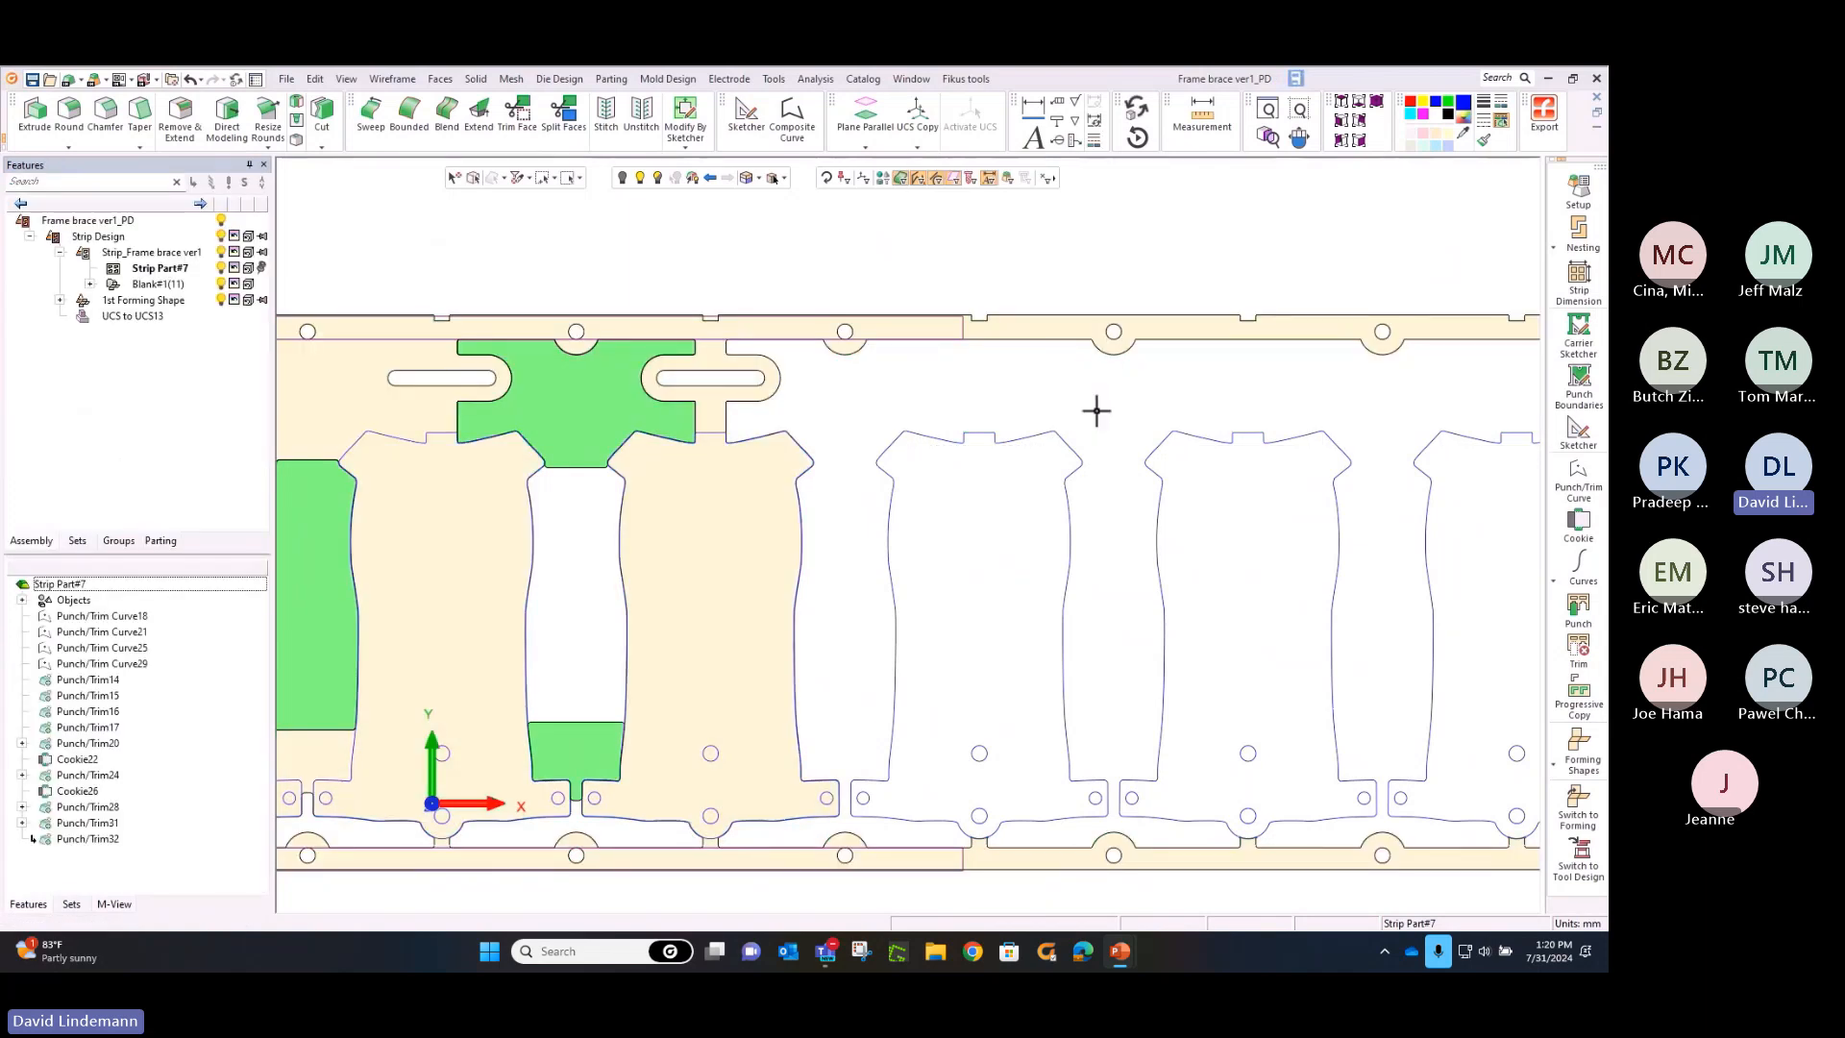
Add the fifth forming shape of the upper row to the strip at the sixth and seventh stations
right_click_drag(1124, 451, 1149, 645, "ctrl")
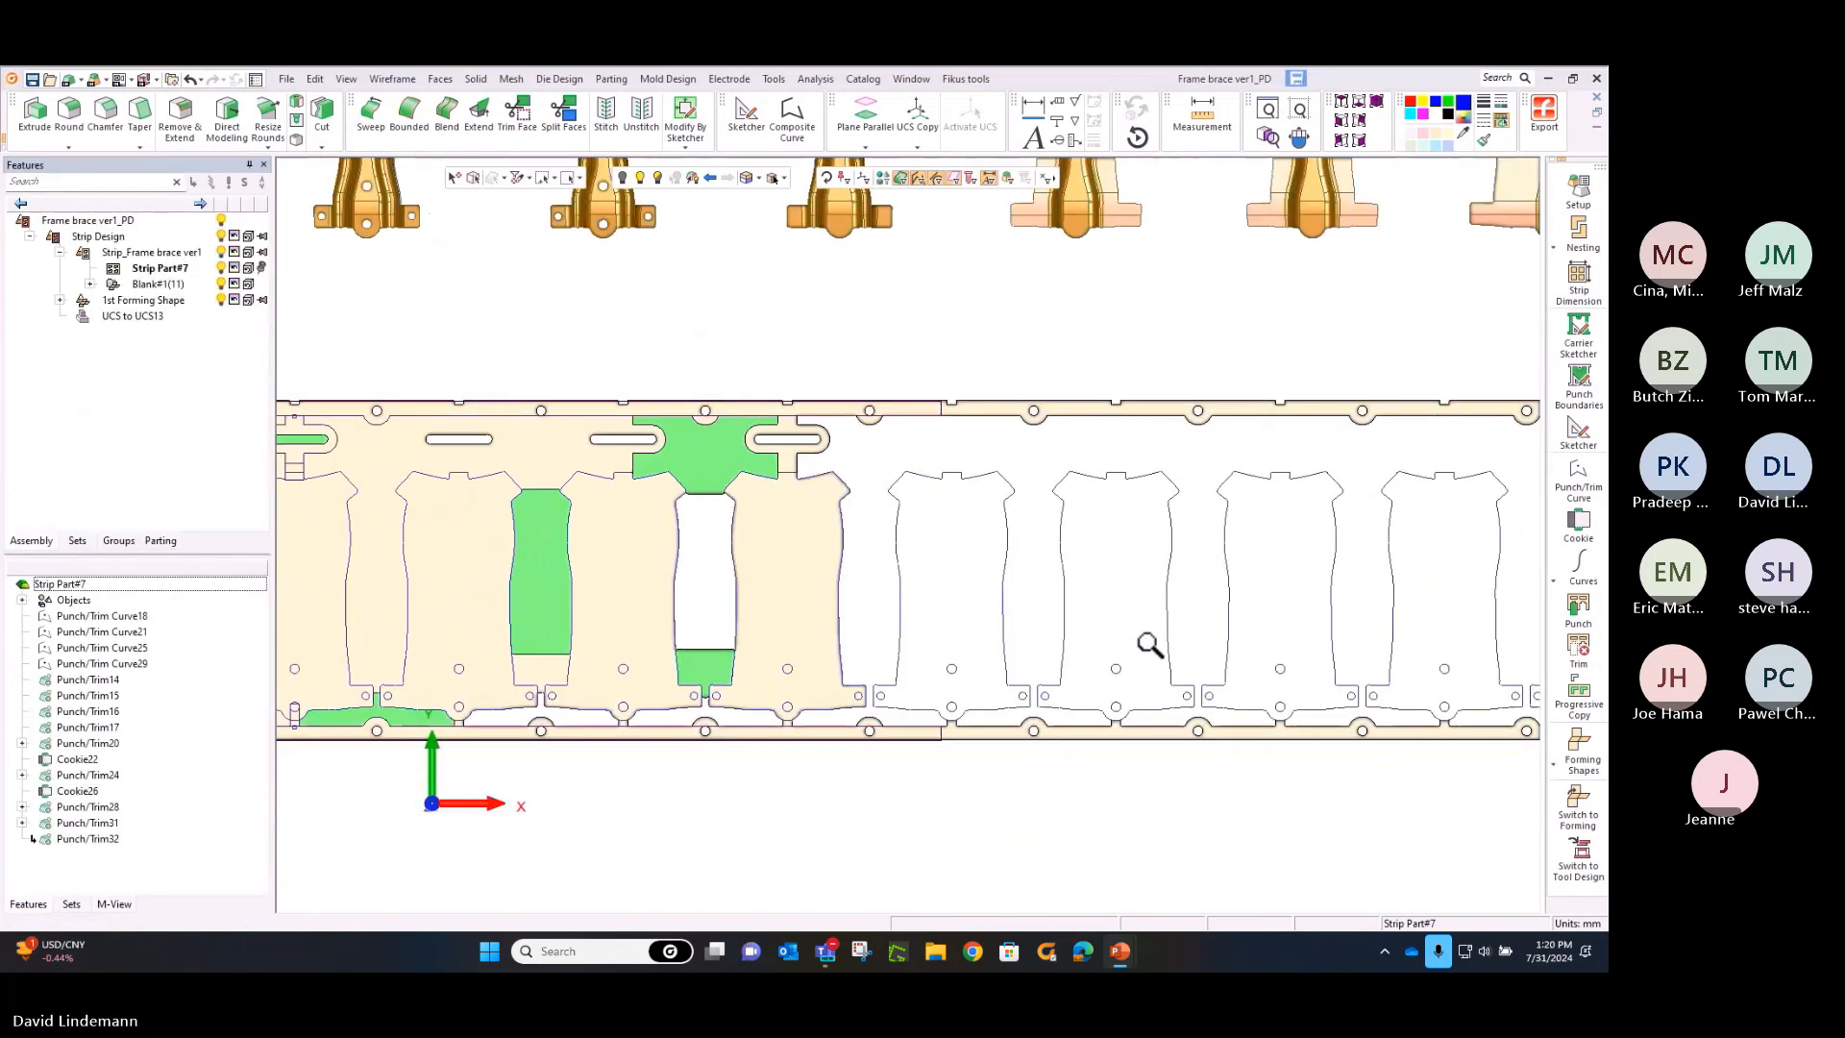
right_click_drag(1182, 329, 1200, 511, "ctrl")
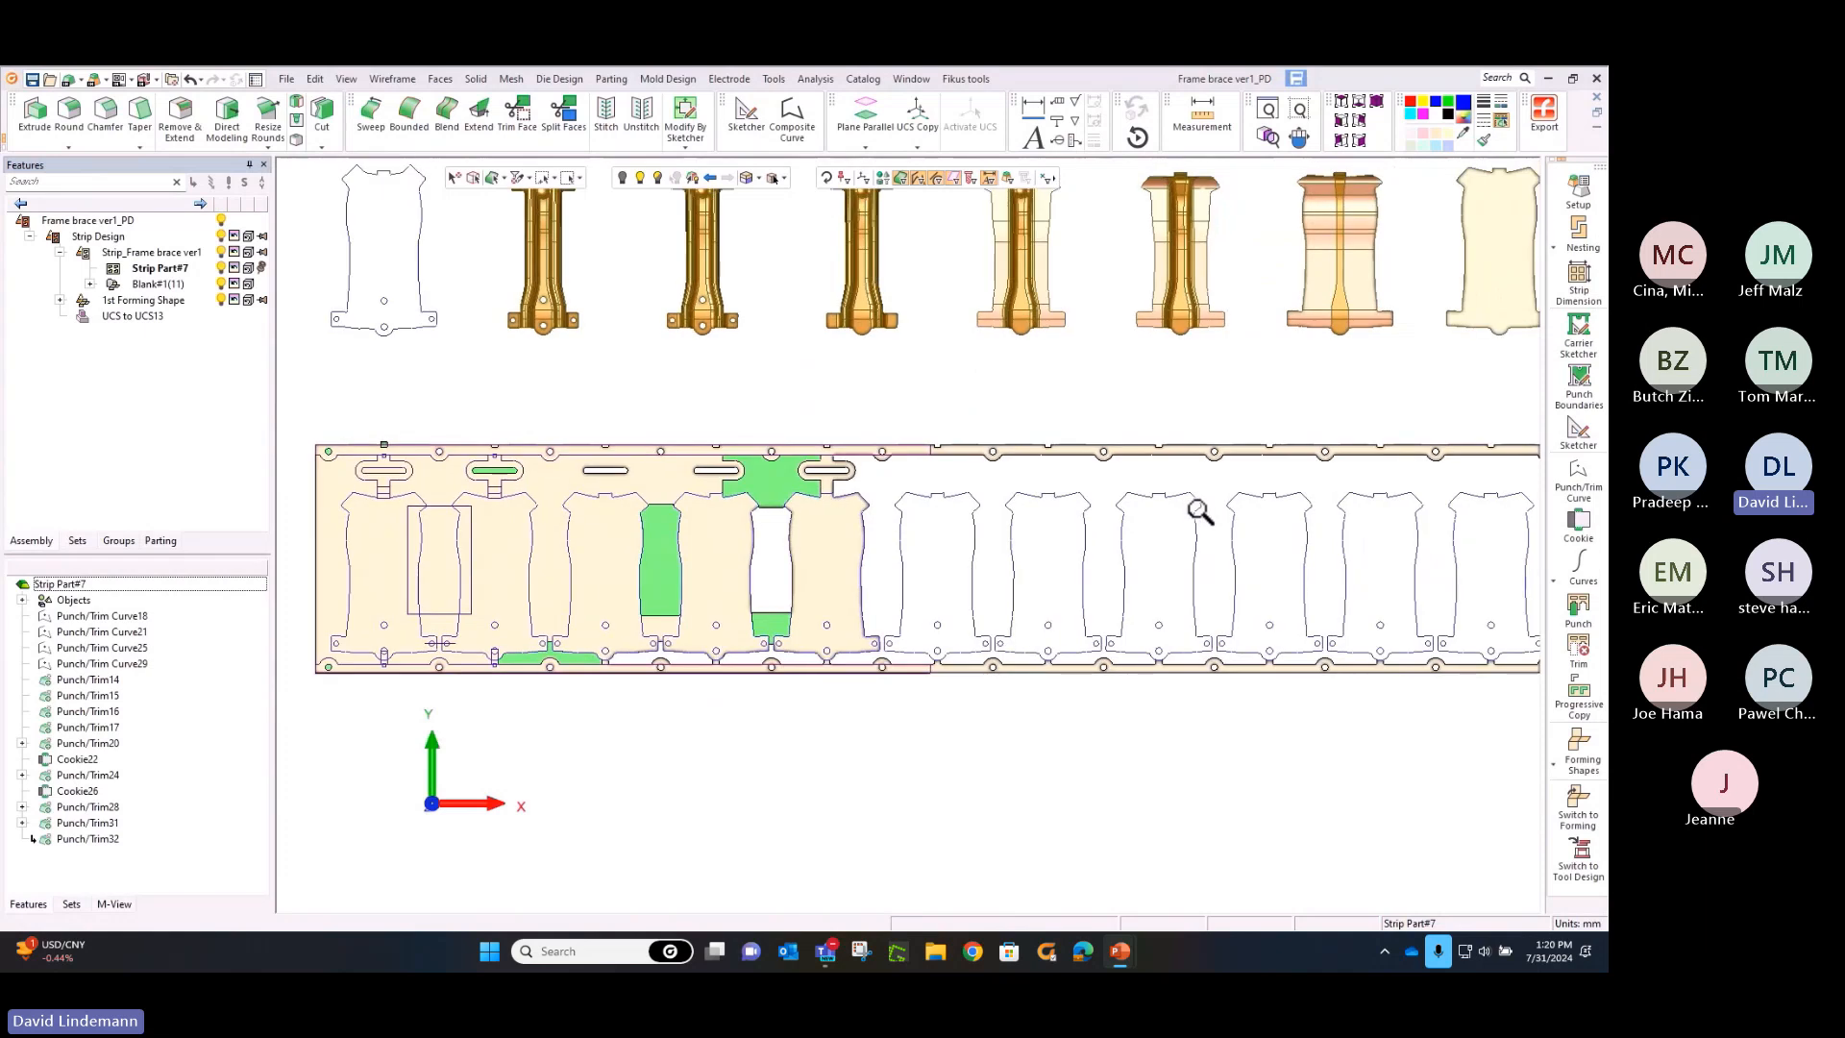
left_click(1575, 762)
left_click(1521, 747)
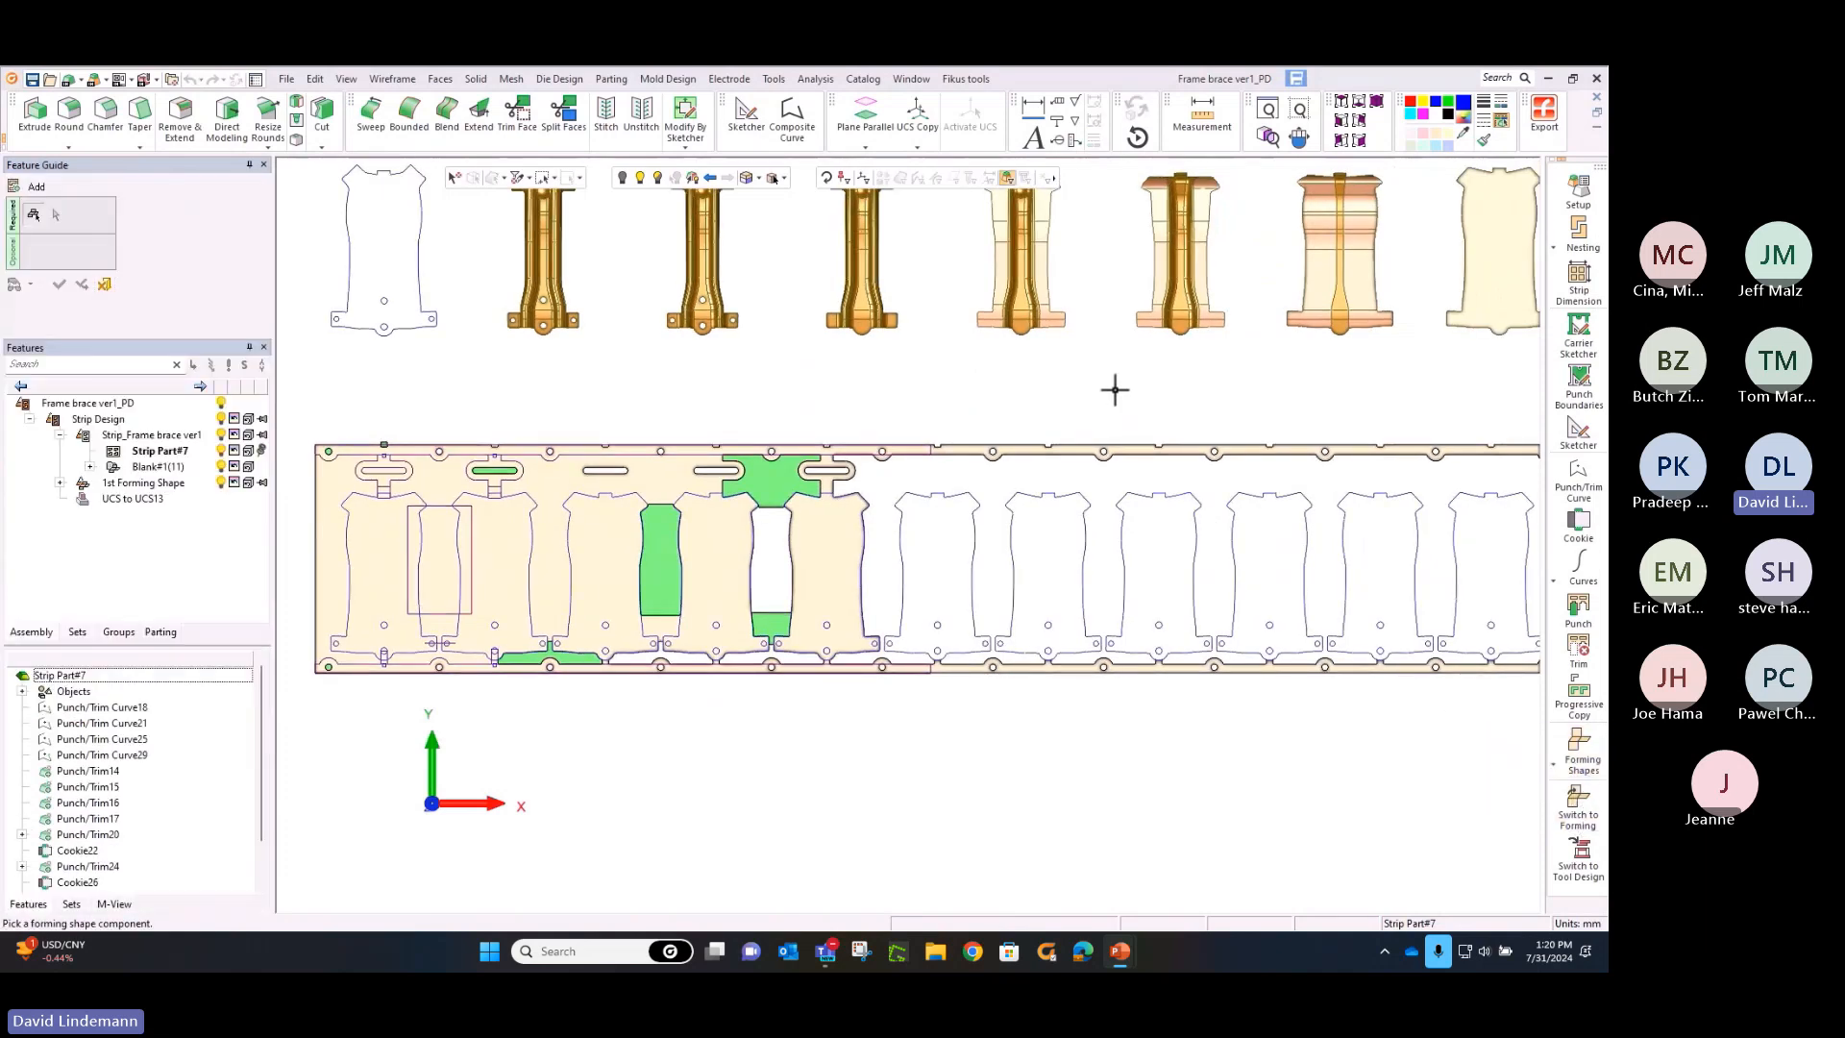
middle_click_drag(1110, 394, 1074, 448)
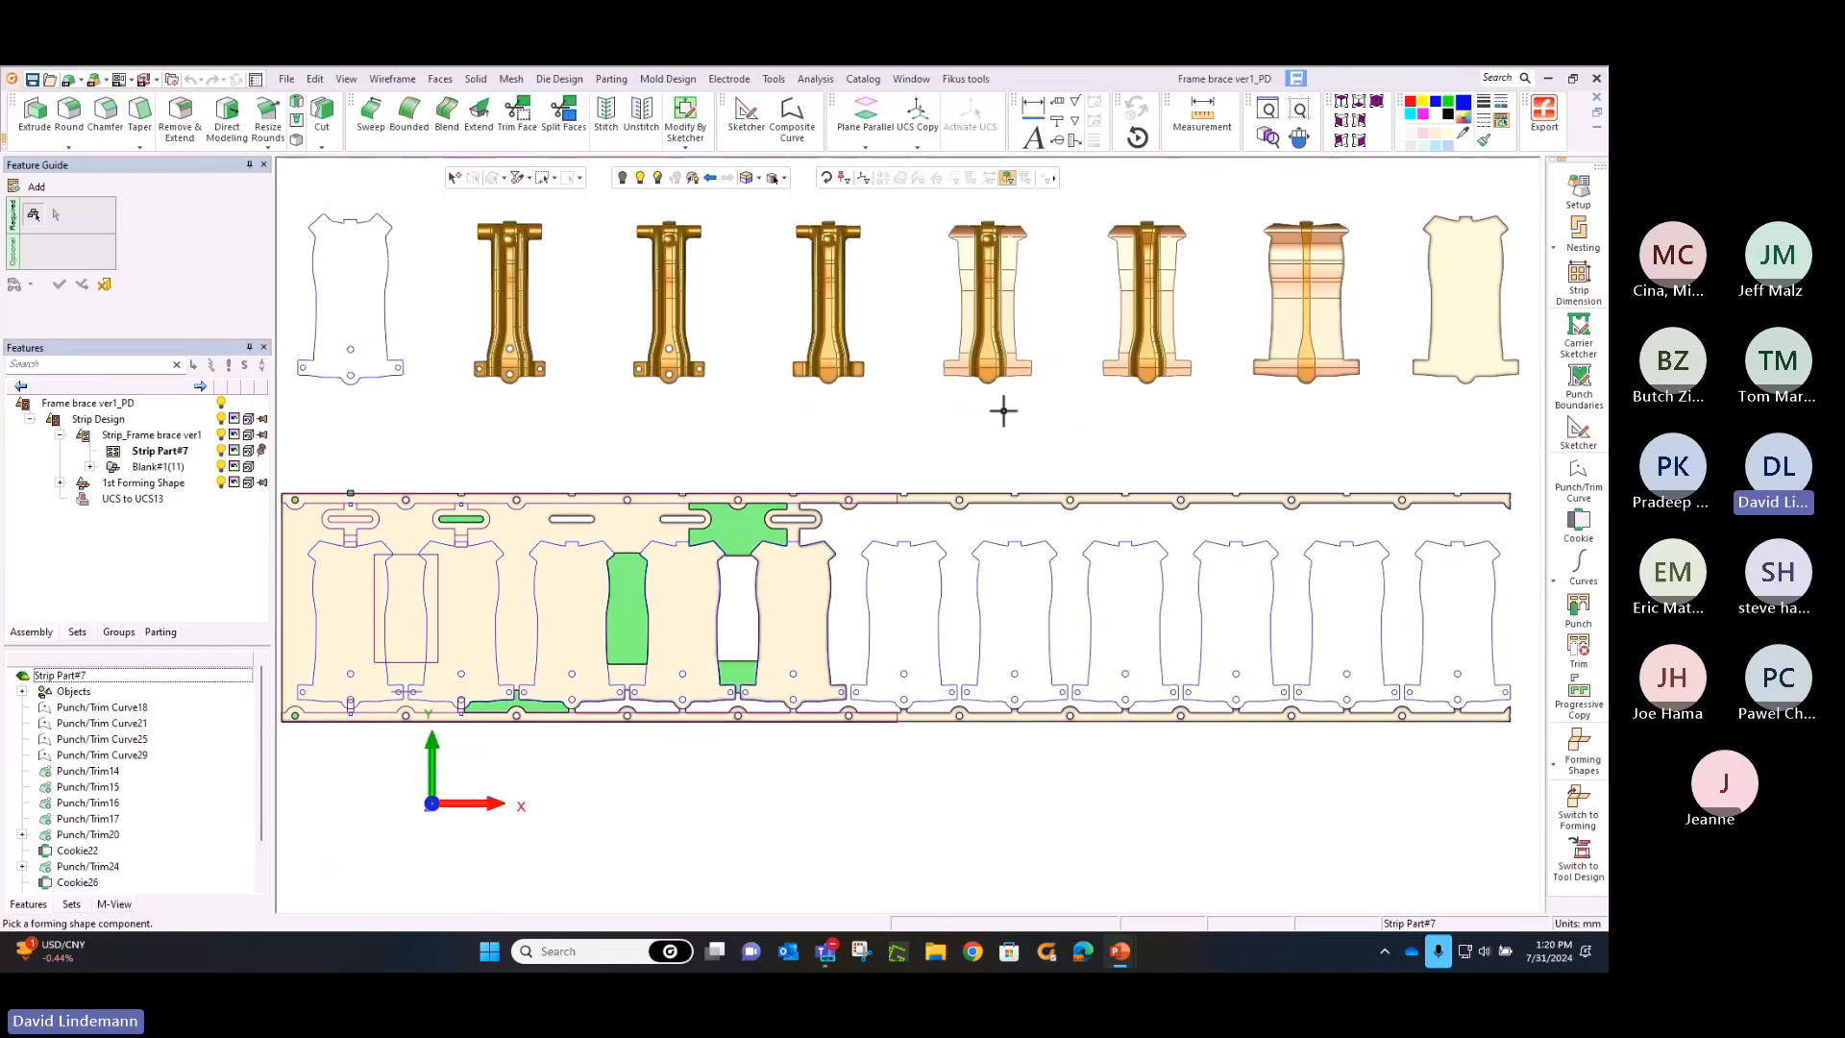
left_click(978, 308)
left_click(906, 545)
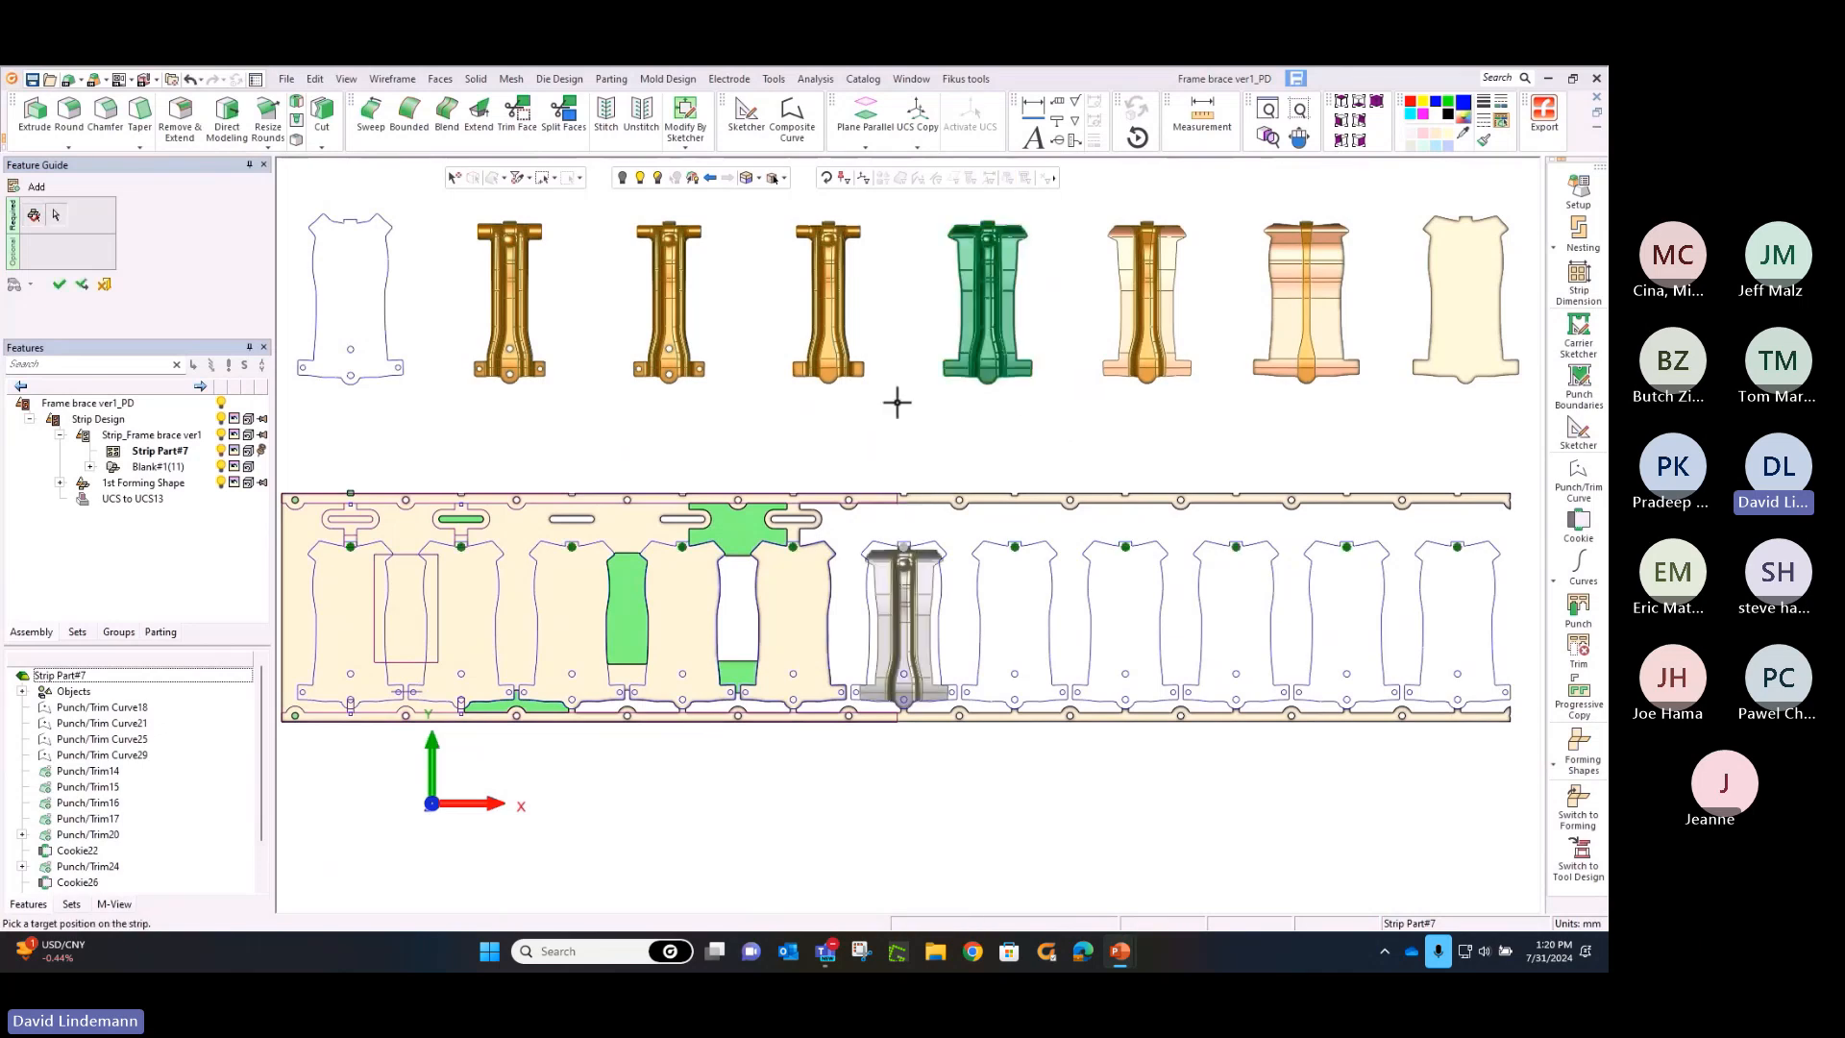
middle_click(897, 401)
left_click(921, 409)
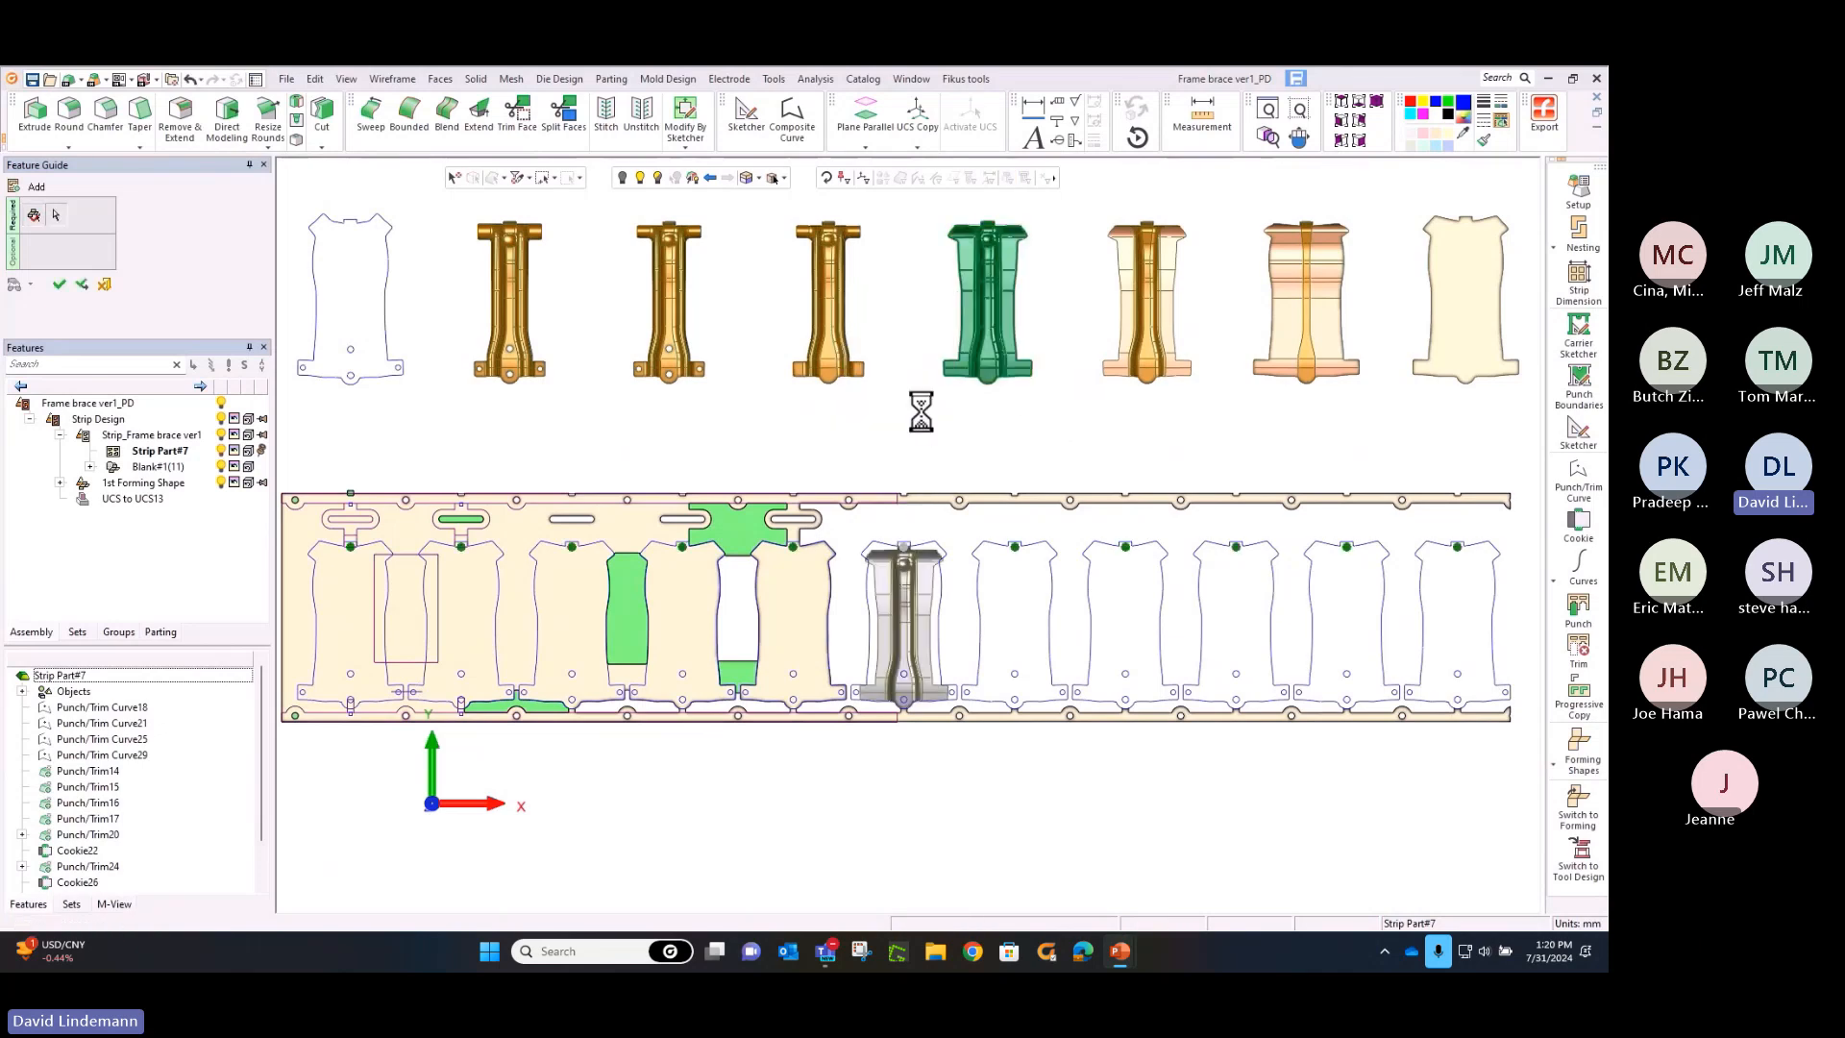
left_click(1020, 545)
middle_click(949, 464)
left_click(946, 453)
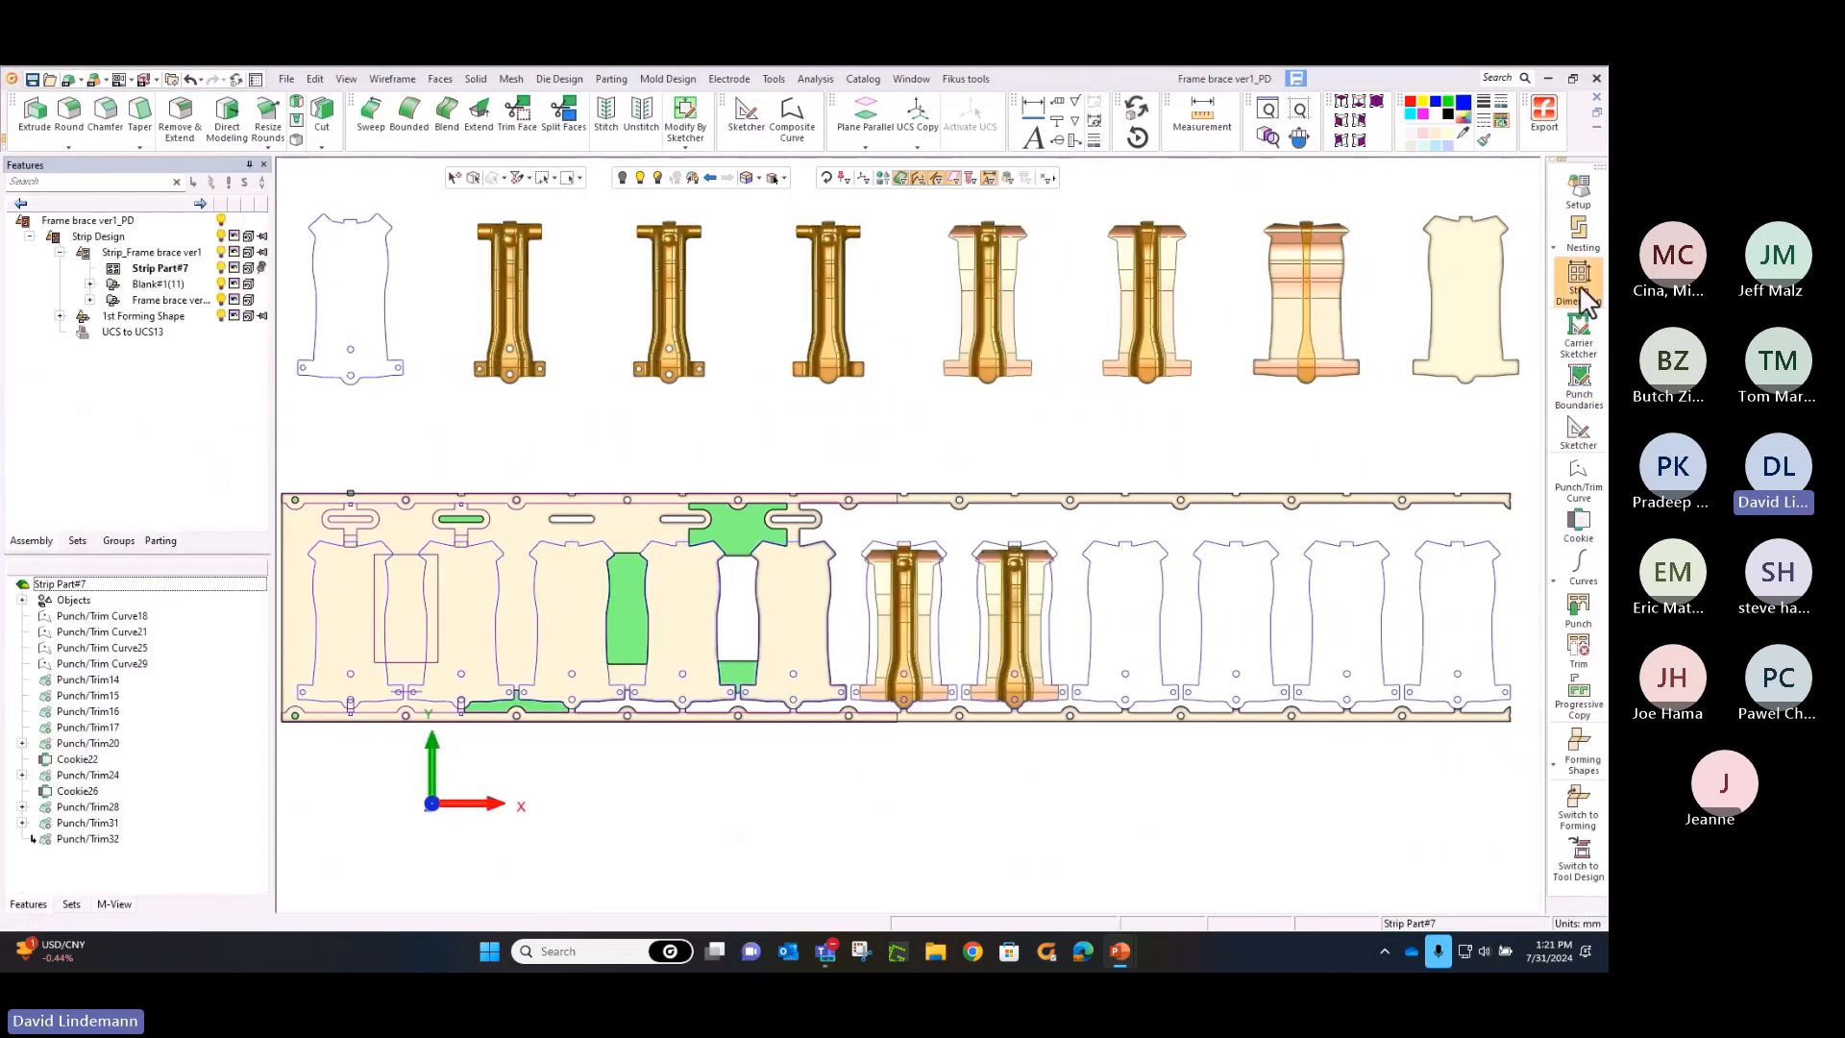
Load the saved sketch web movable.skf into the carrier sketch and place it on the upper carrier's inner edge, centred above the sixth station
left_click(1579, 330)
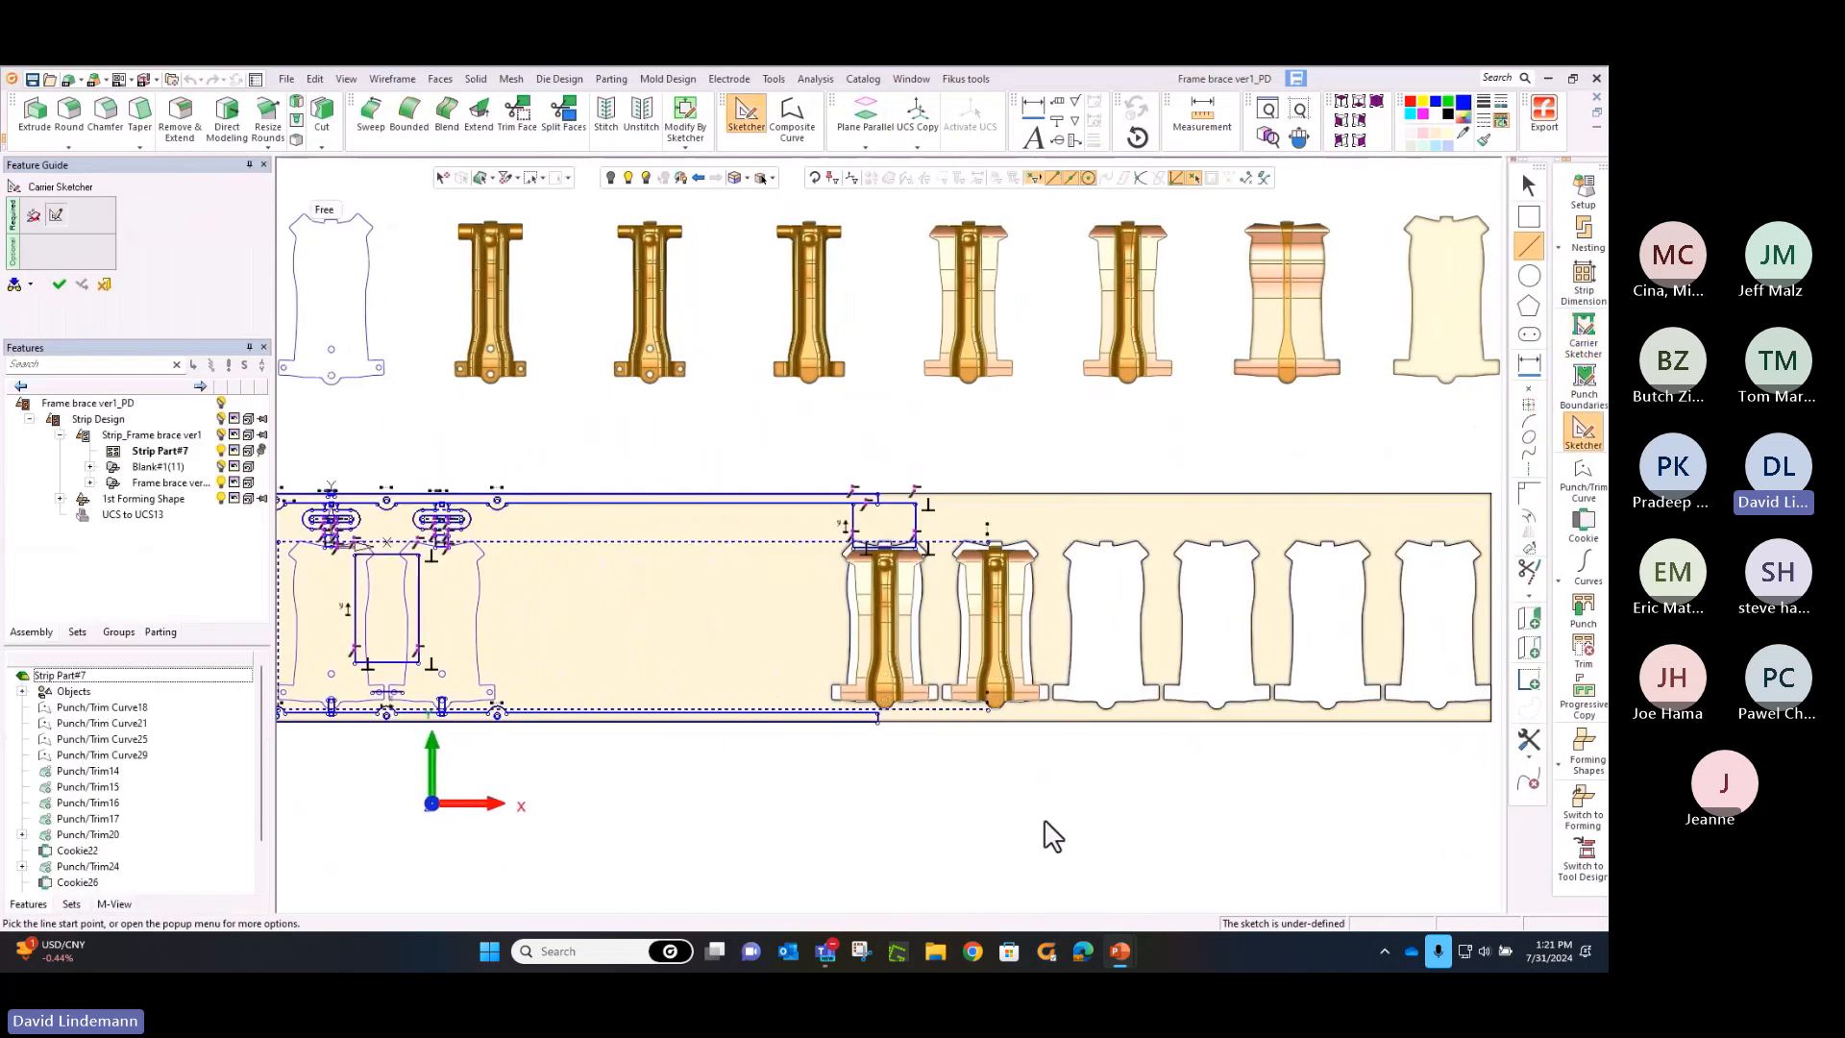
scroll(1052, 790, "up", 1)
right_click_drag(1052, 790, 1097, 304, "ctrl")
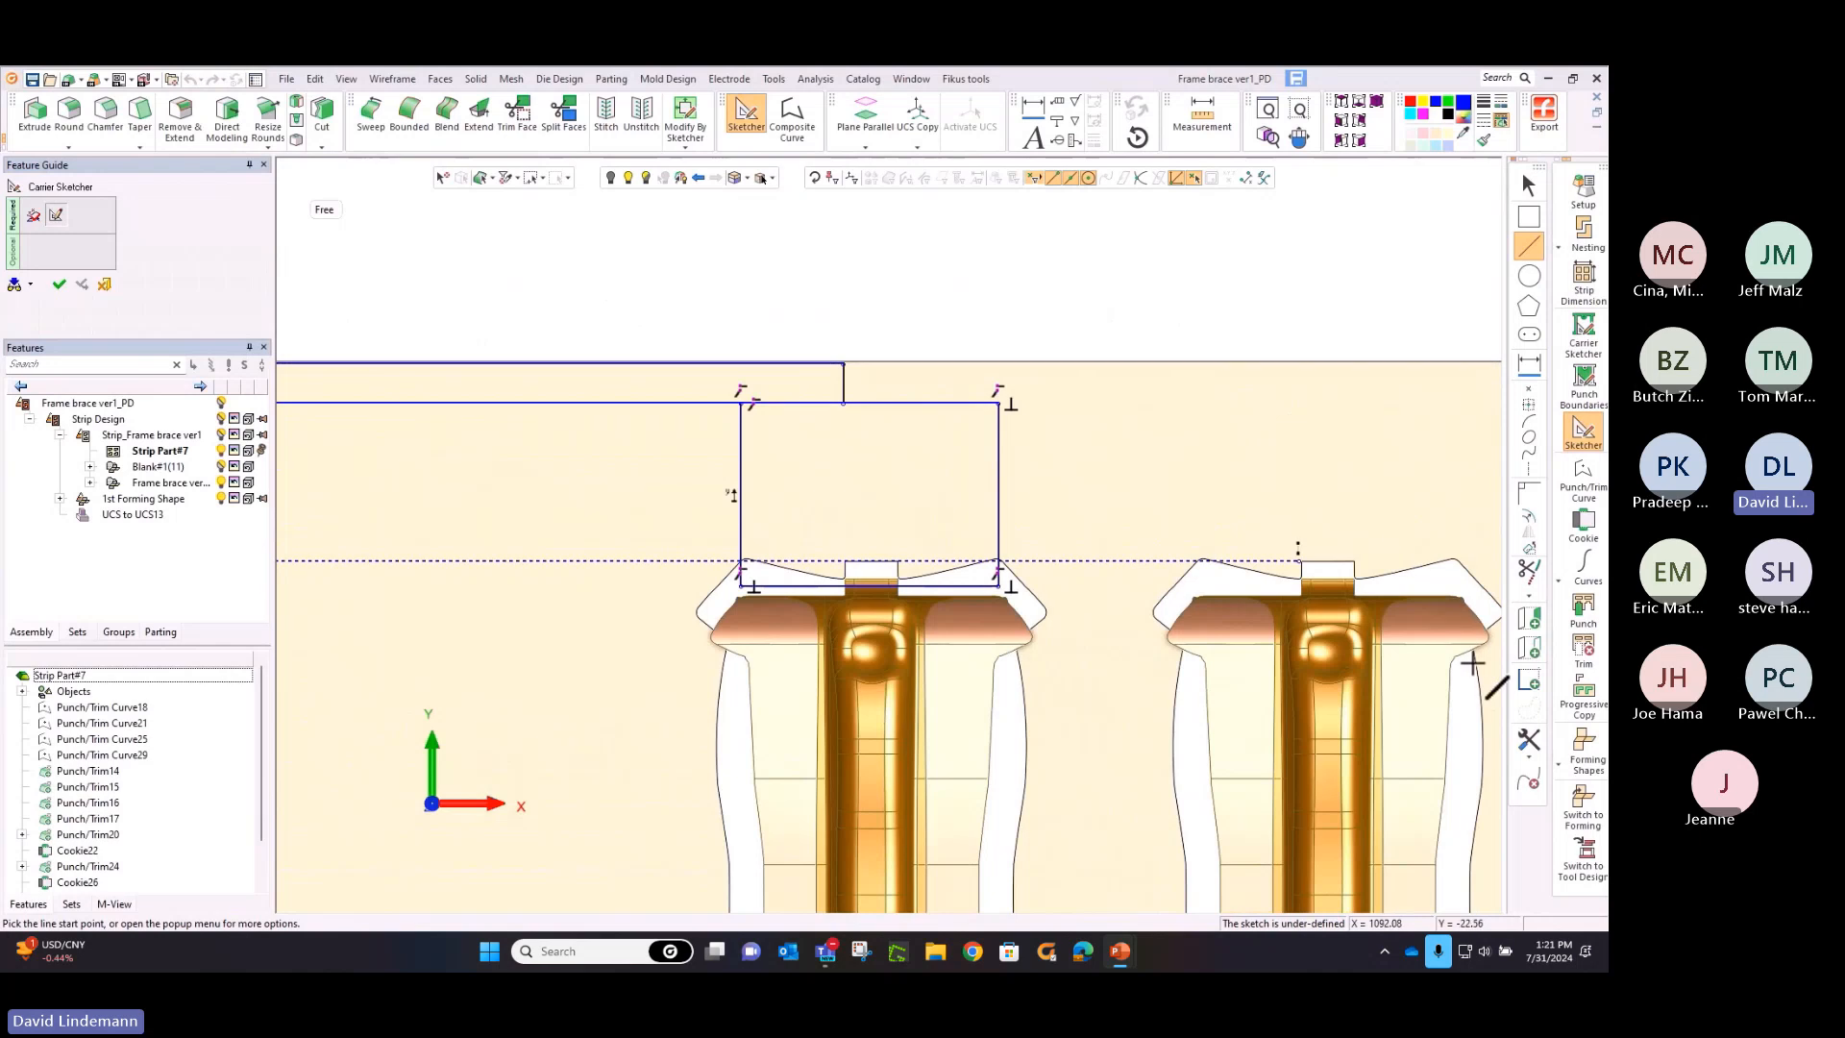
left_click(1531, 752)
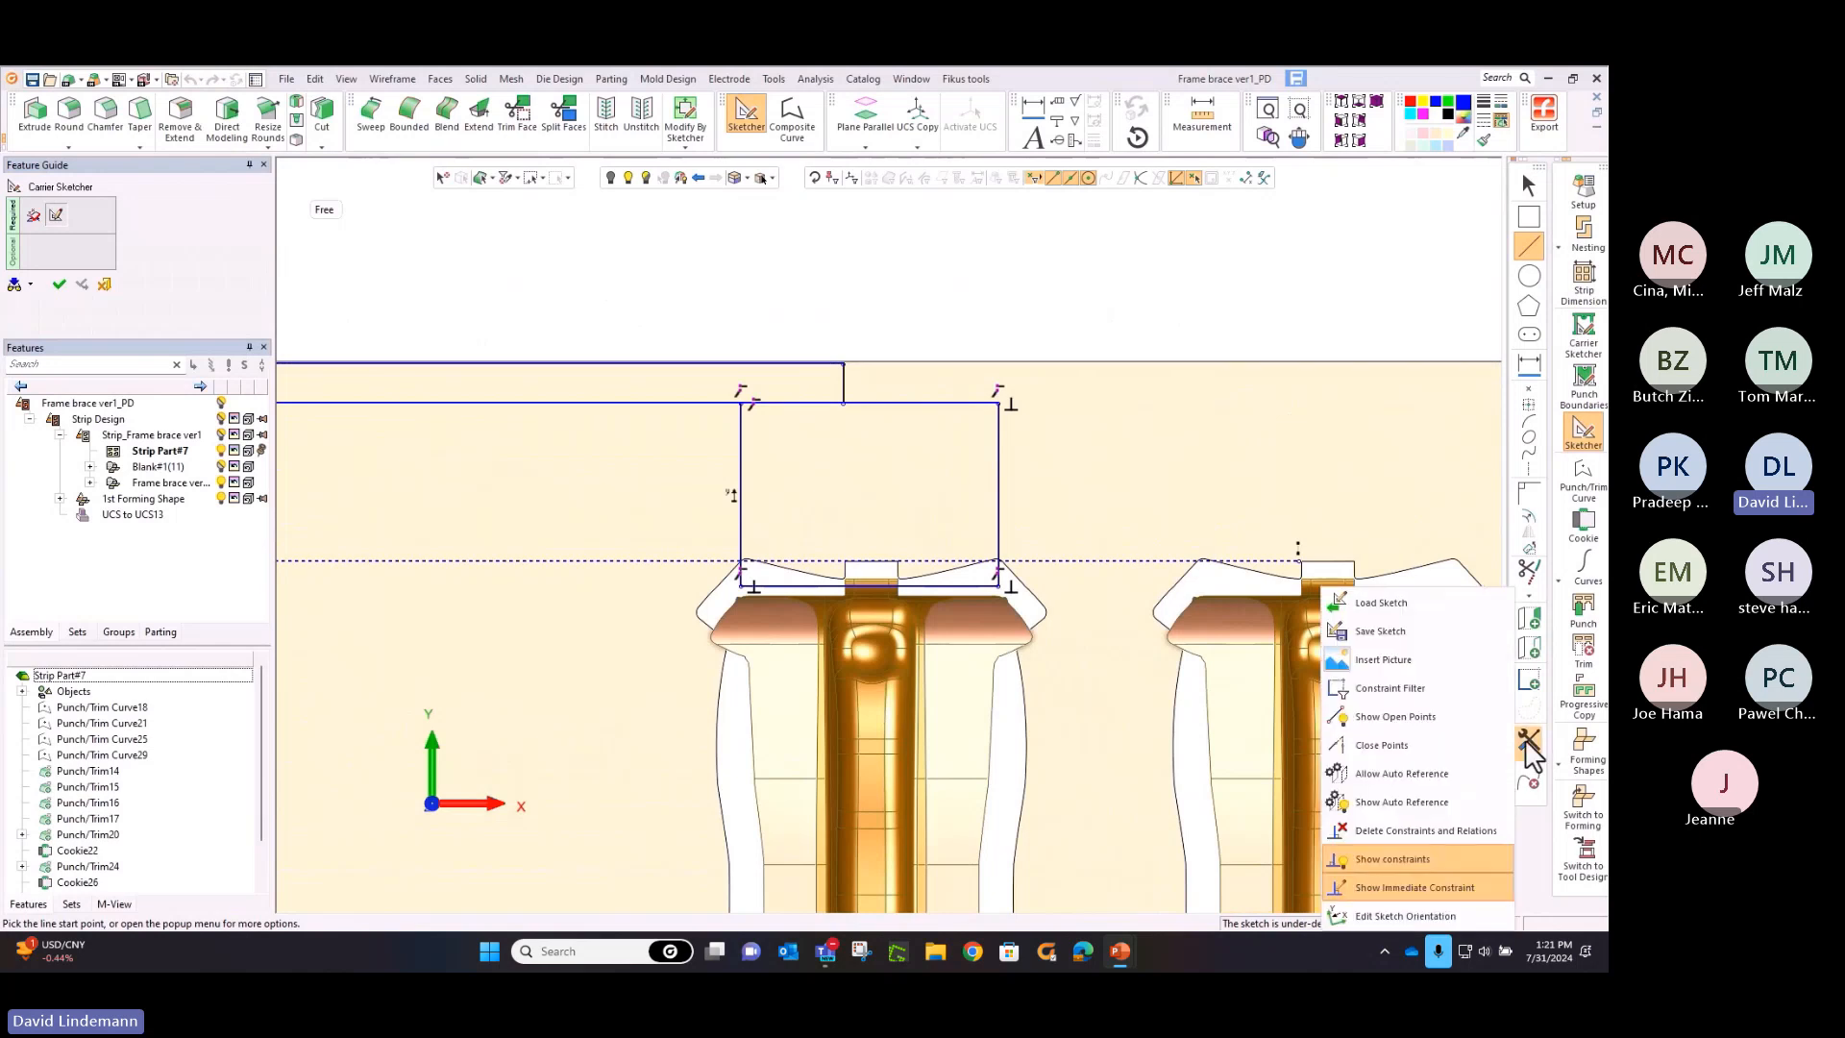
left_click(1388, 626)
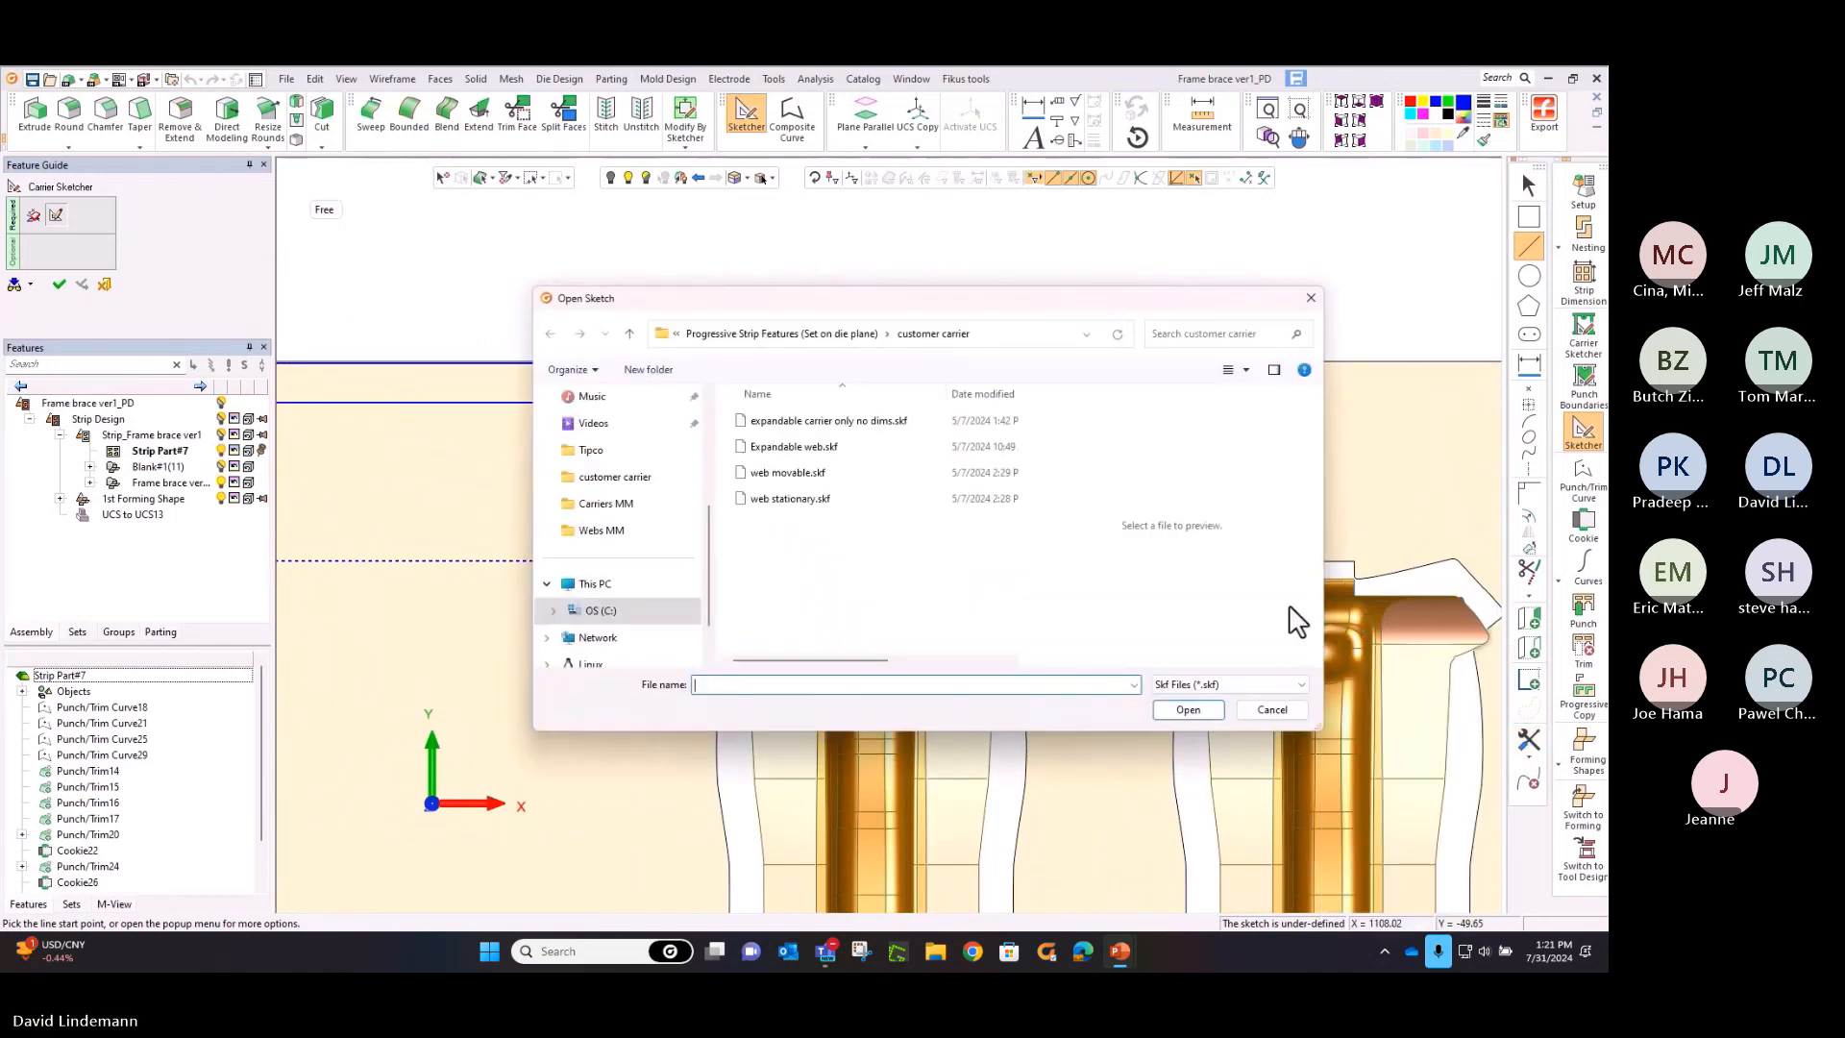
left_click(784, 472)
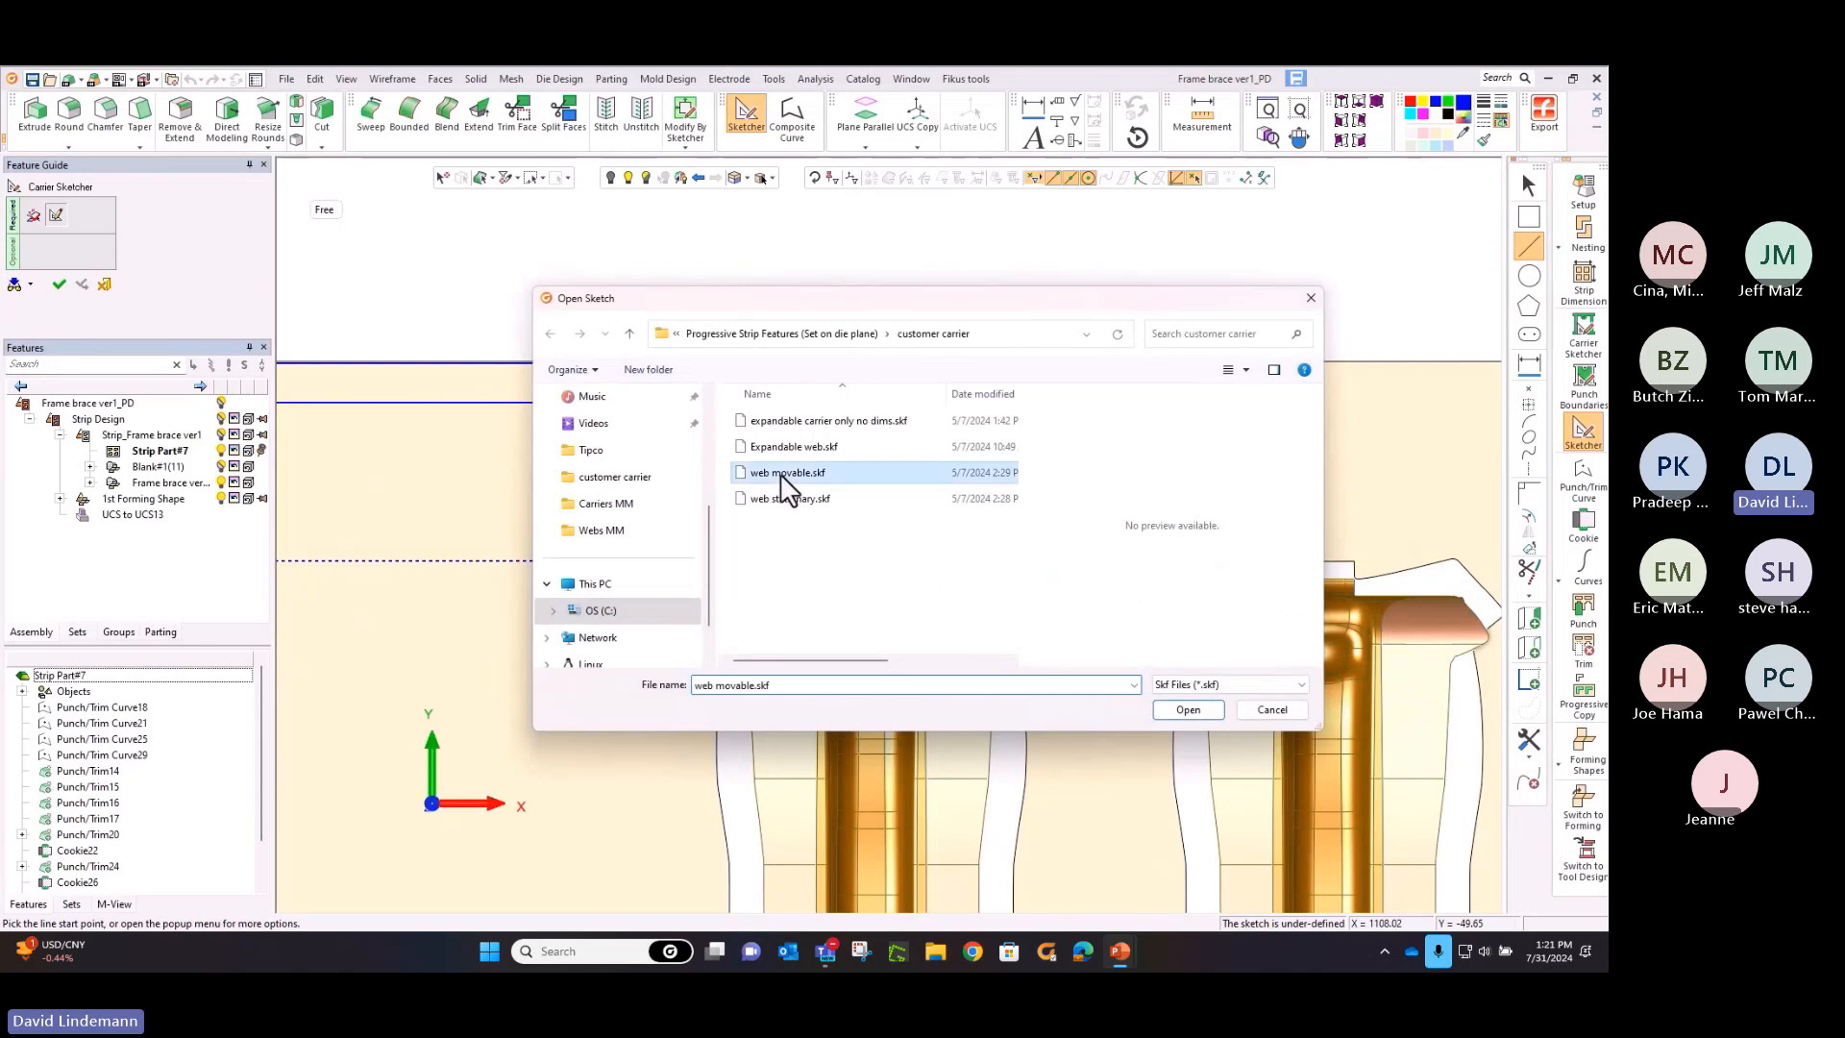
left_click(1182, 713)
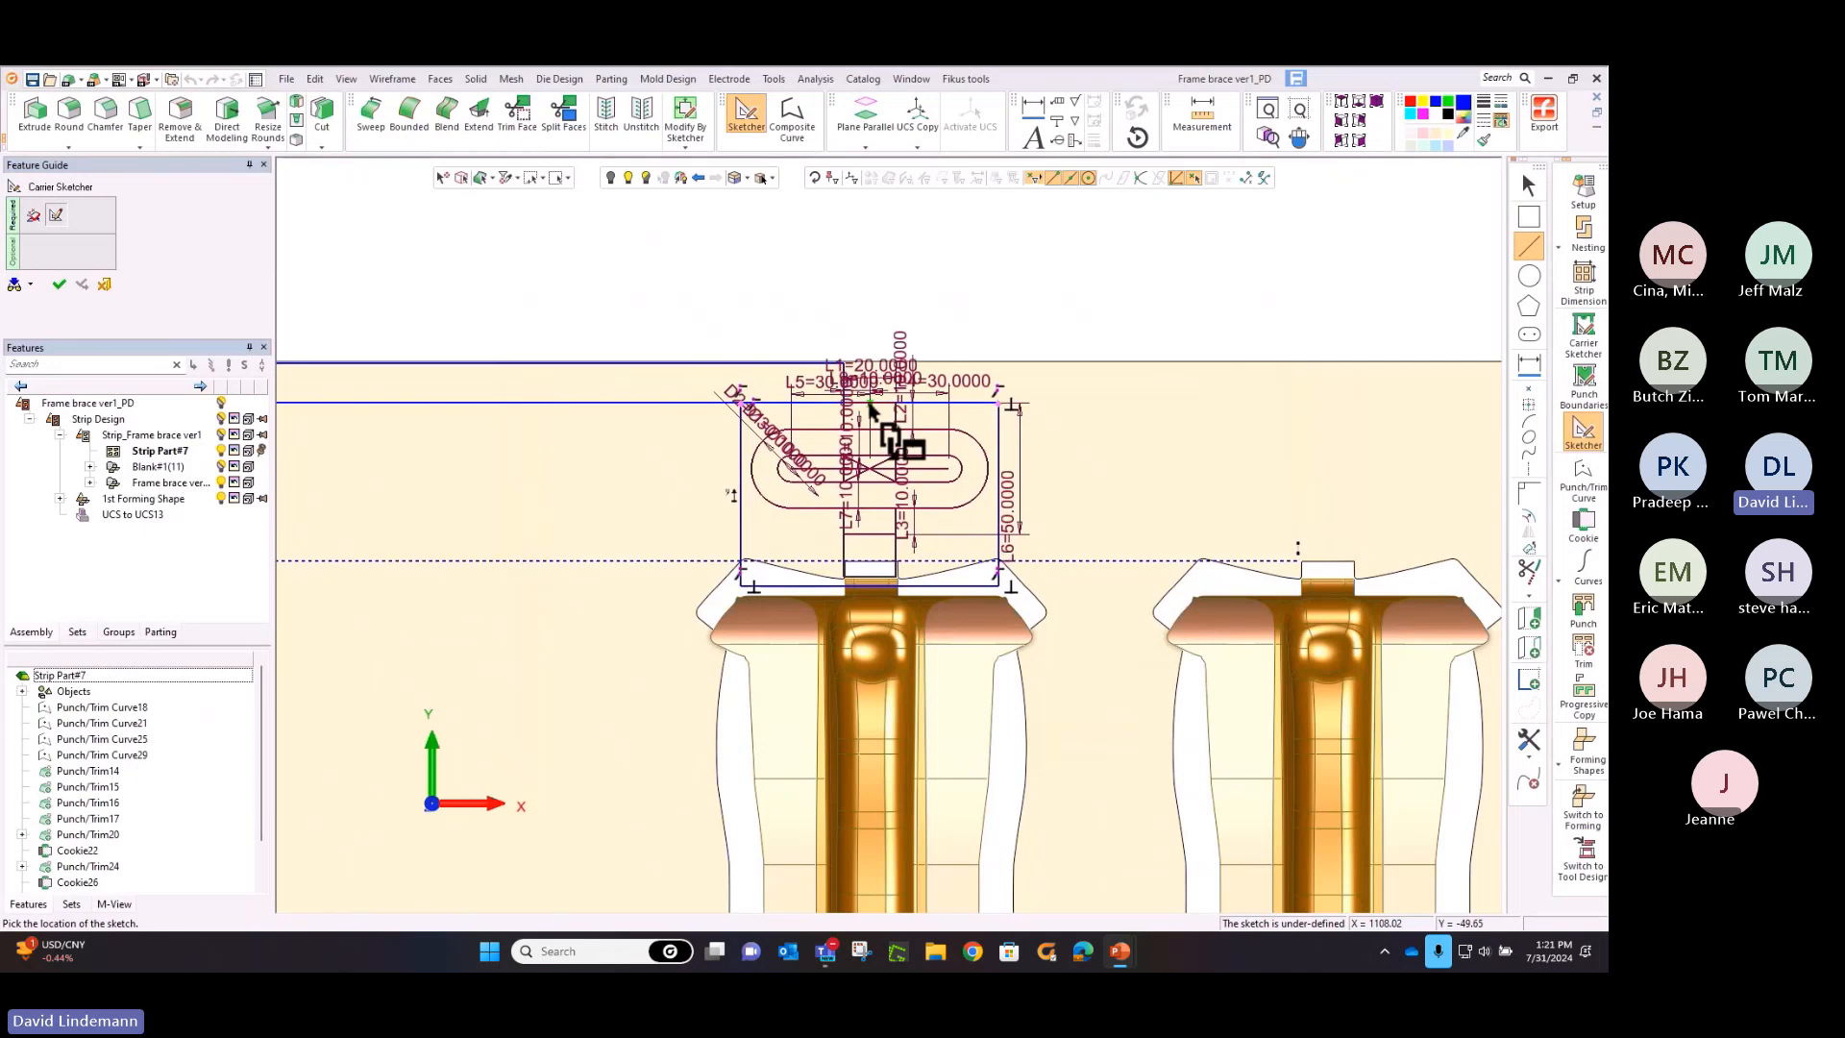
left_click(869, 405)
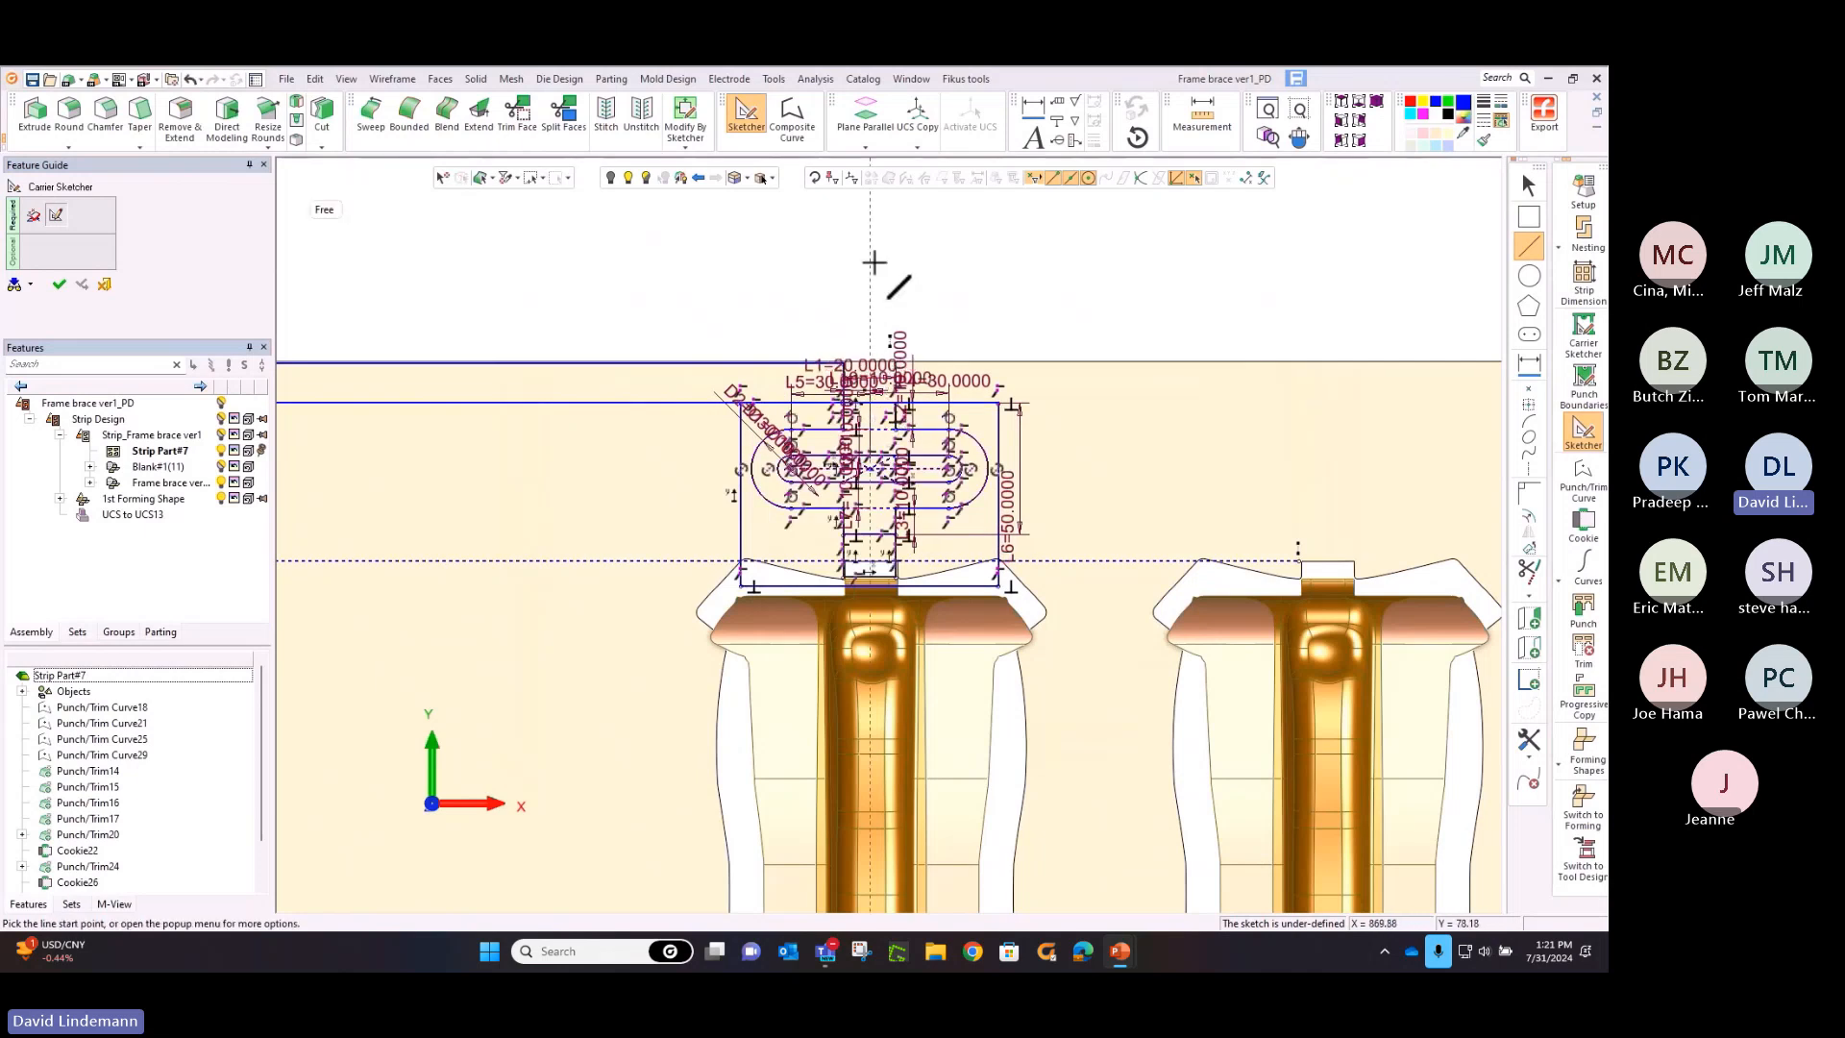
scroll(922, 432, "down", 5)
right_click(959, 426)
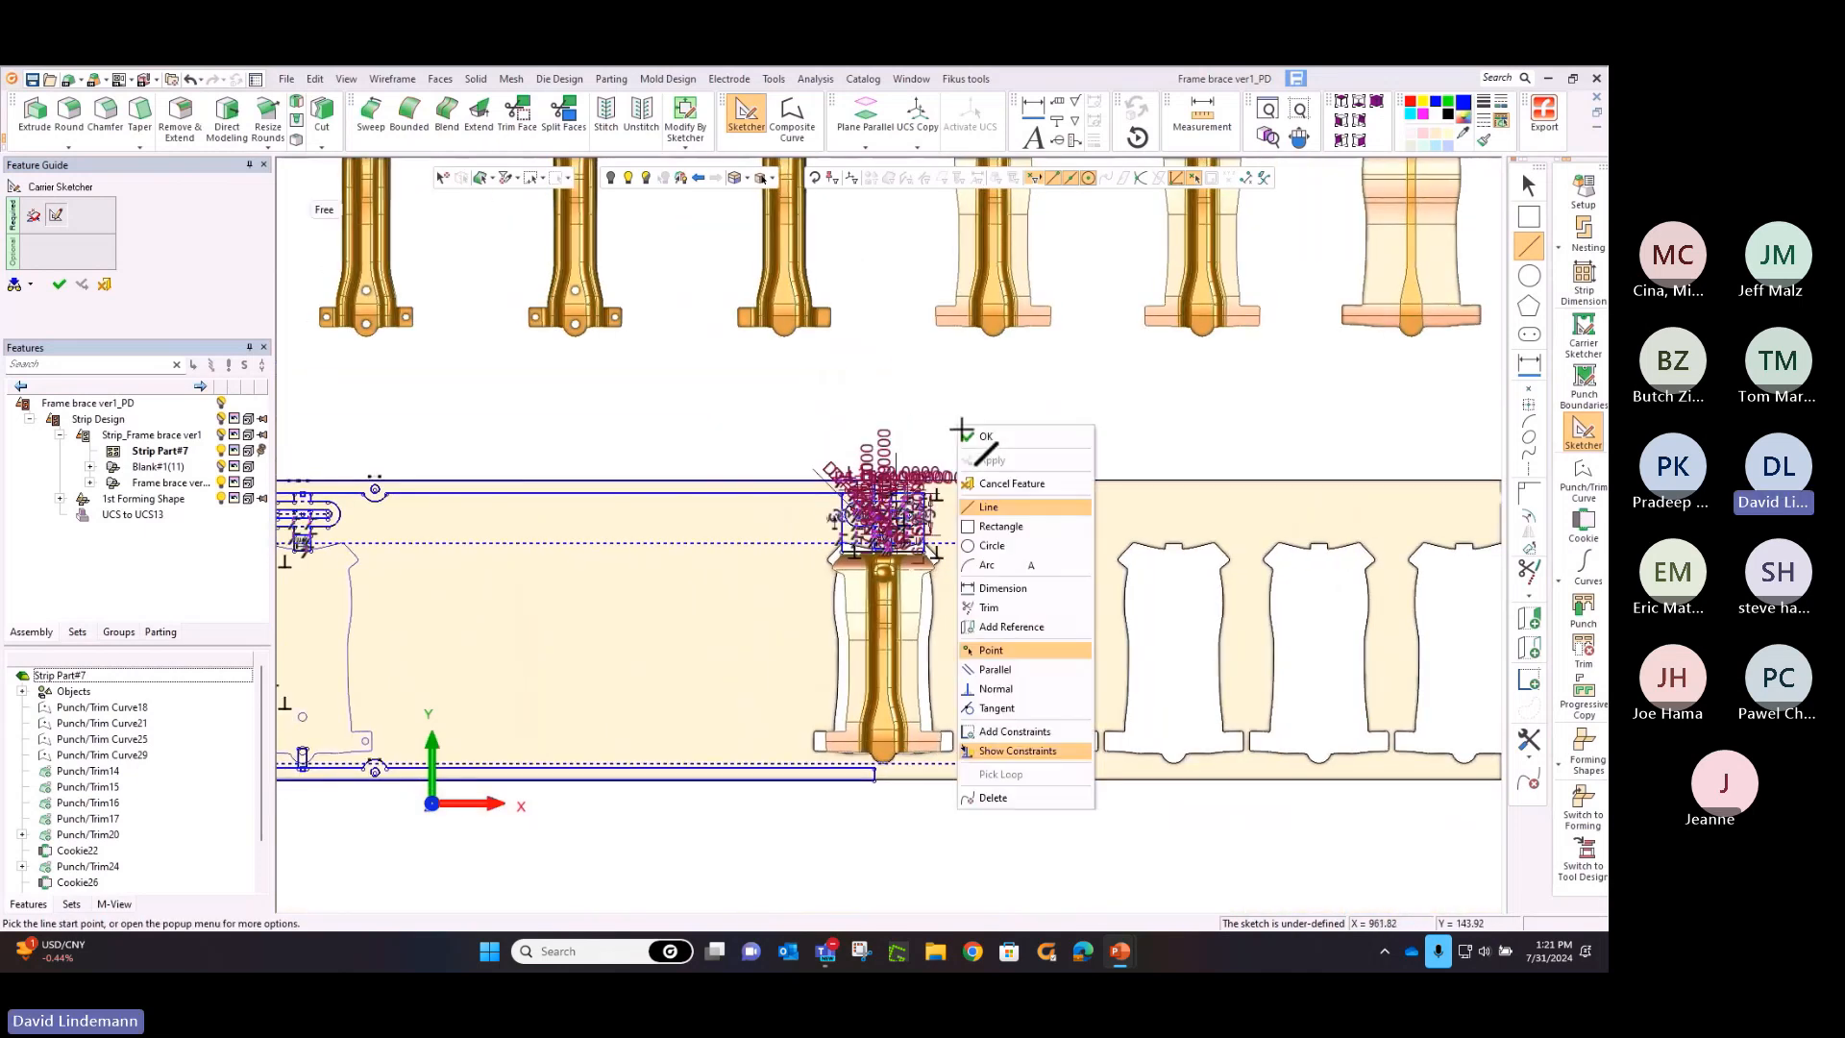
left_click(963, 452)
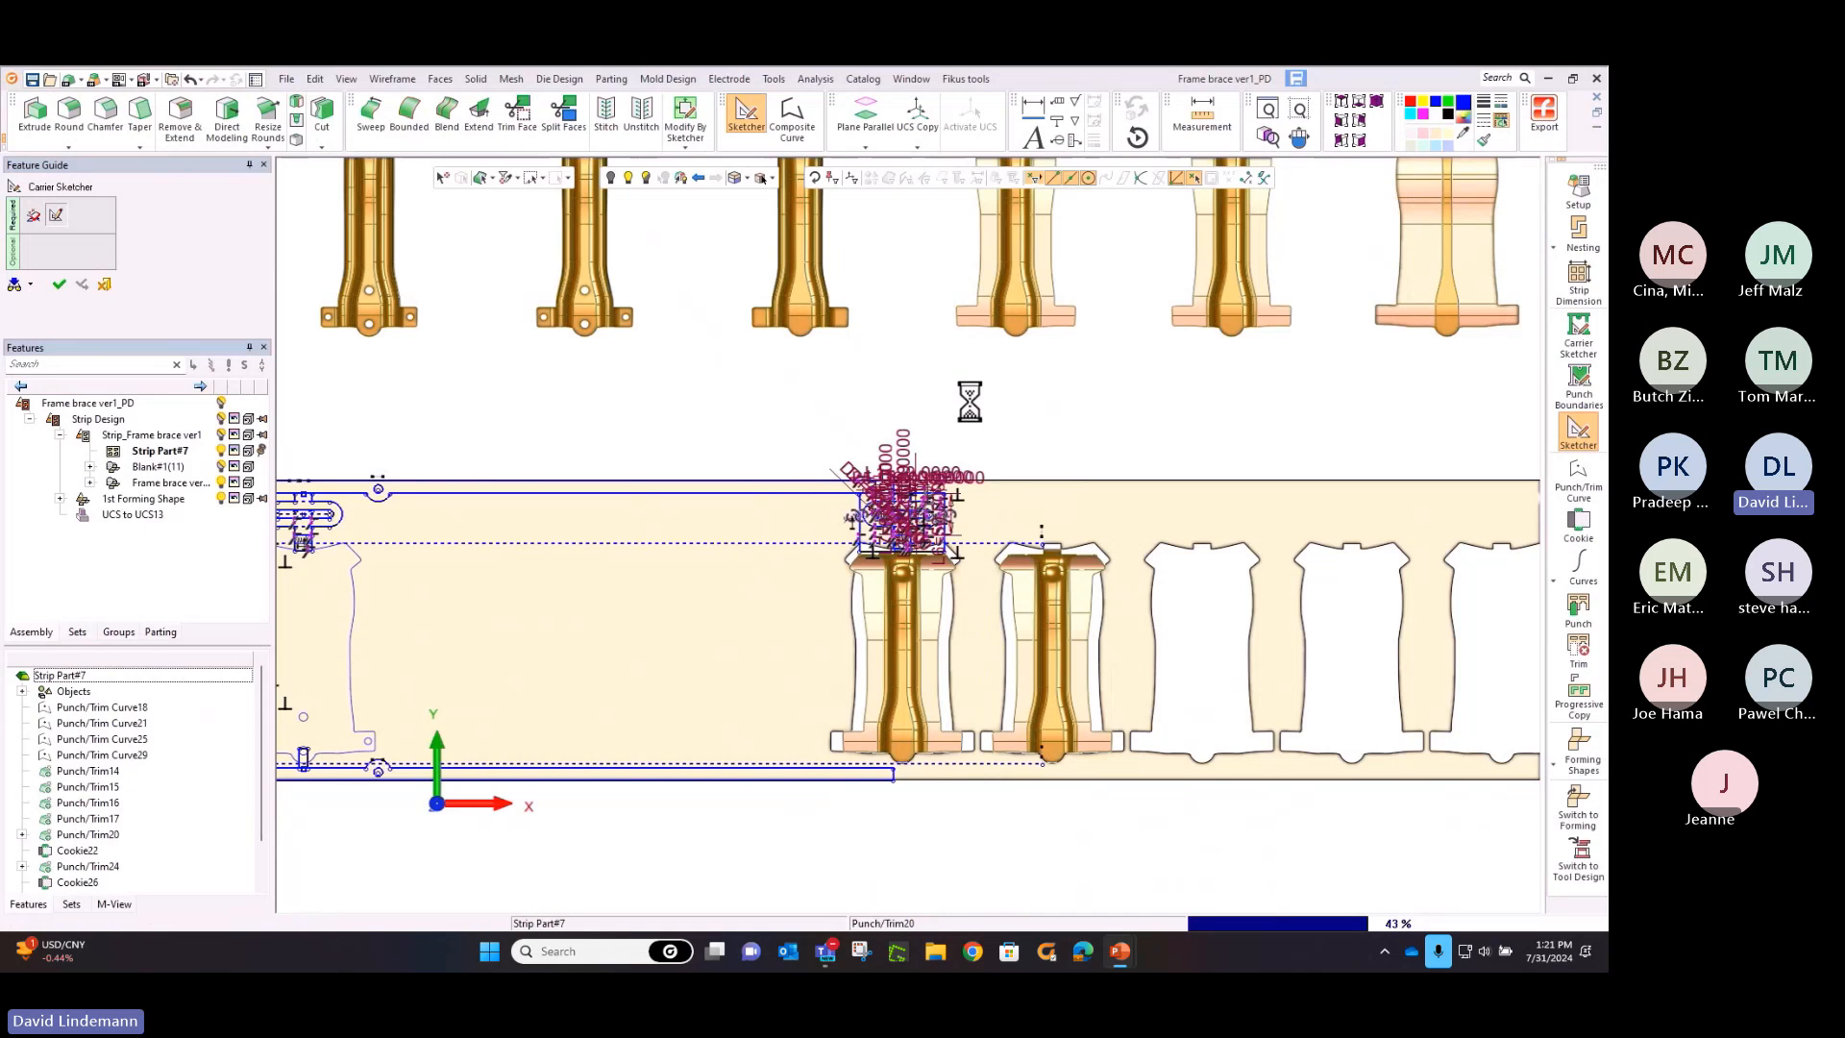
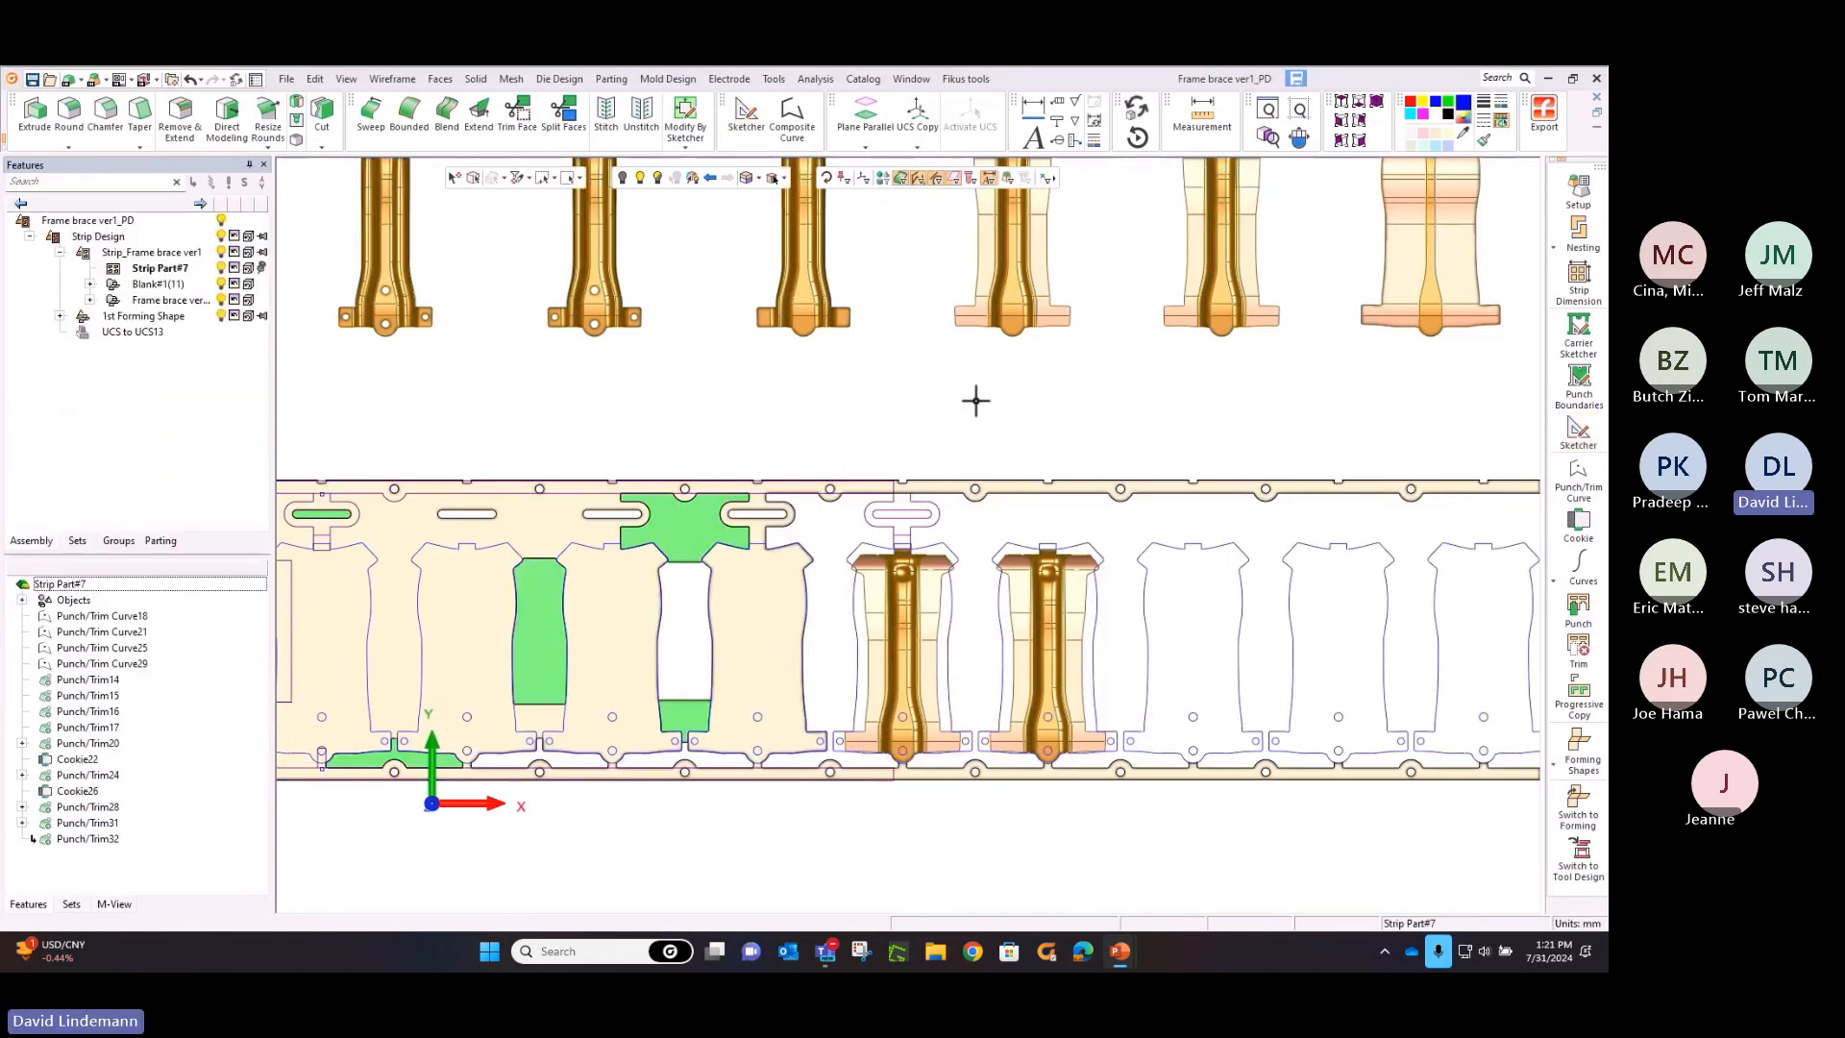
Create a punch/trim curve from the outer outline of the slotted web above the sixth station
right_click_drag(906, 510, 962, 314, "ctrl")
left_click(1578, 478)
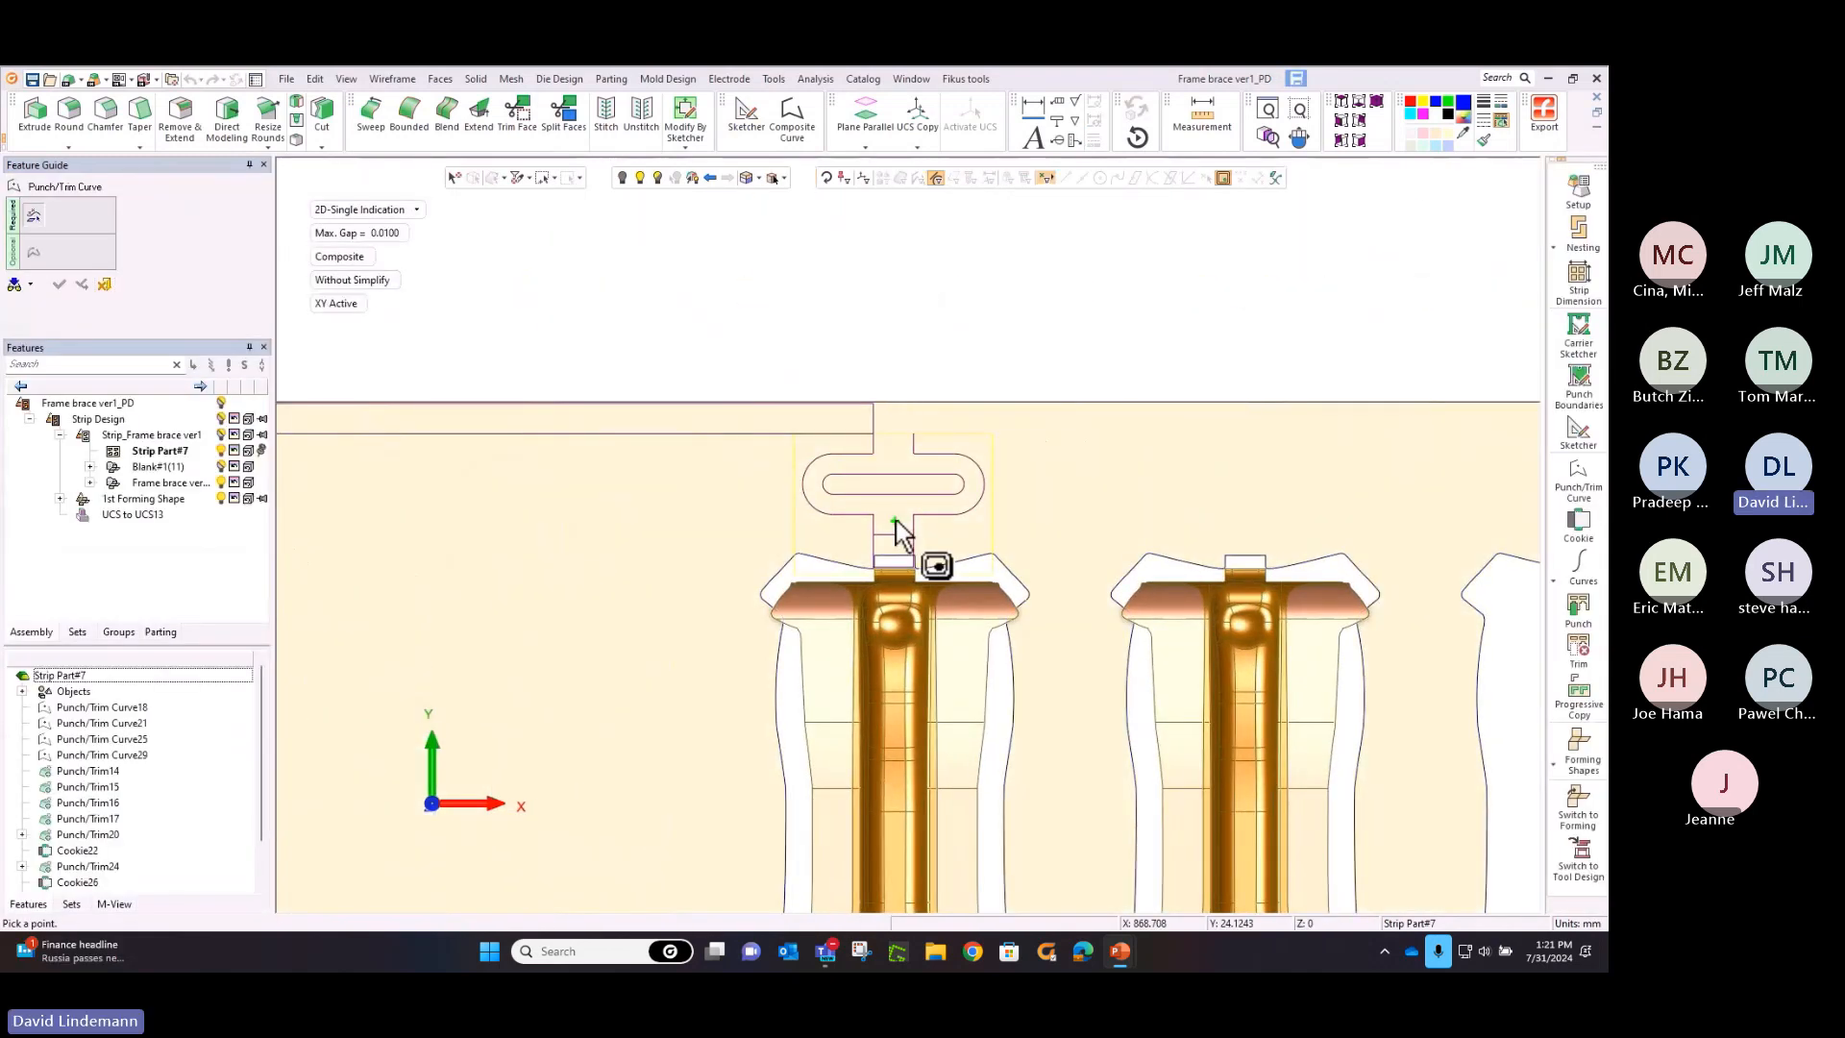
left_click(894, 521)
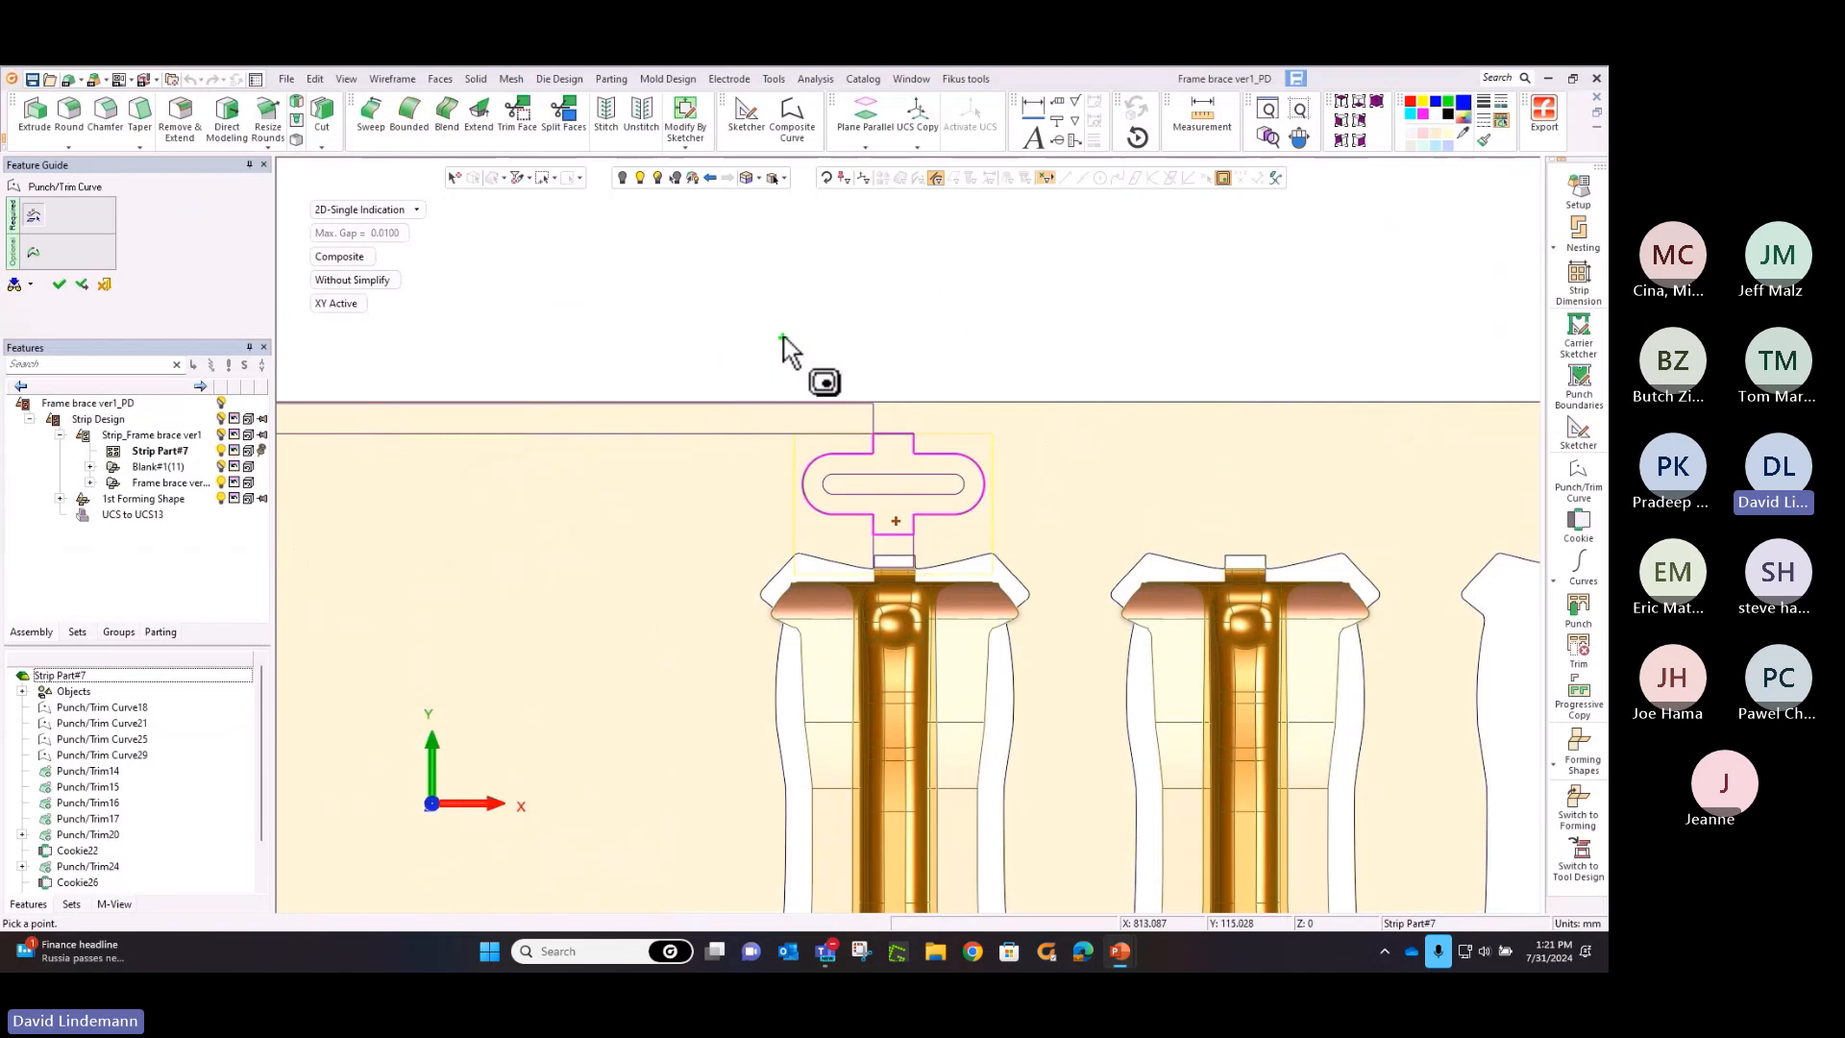
right_click(782, 336)
left_click(782, 342)
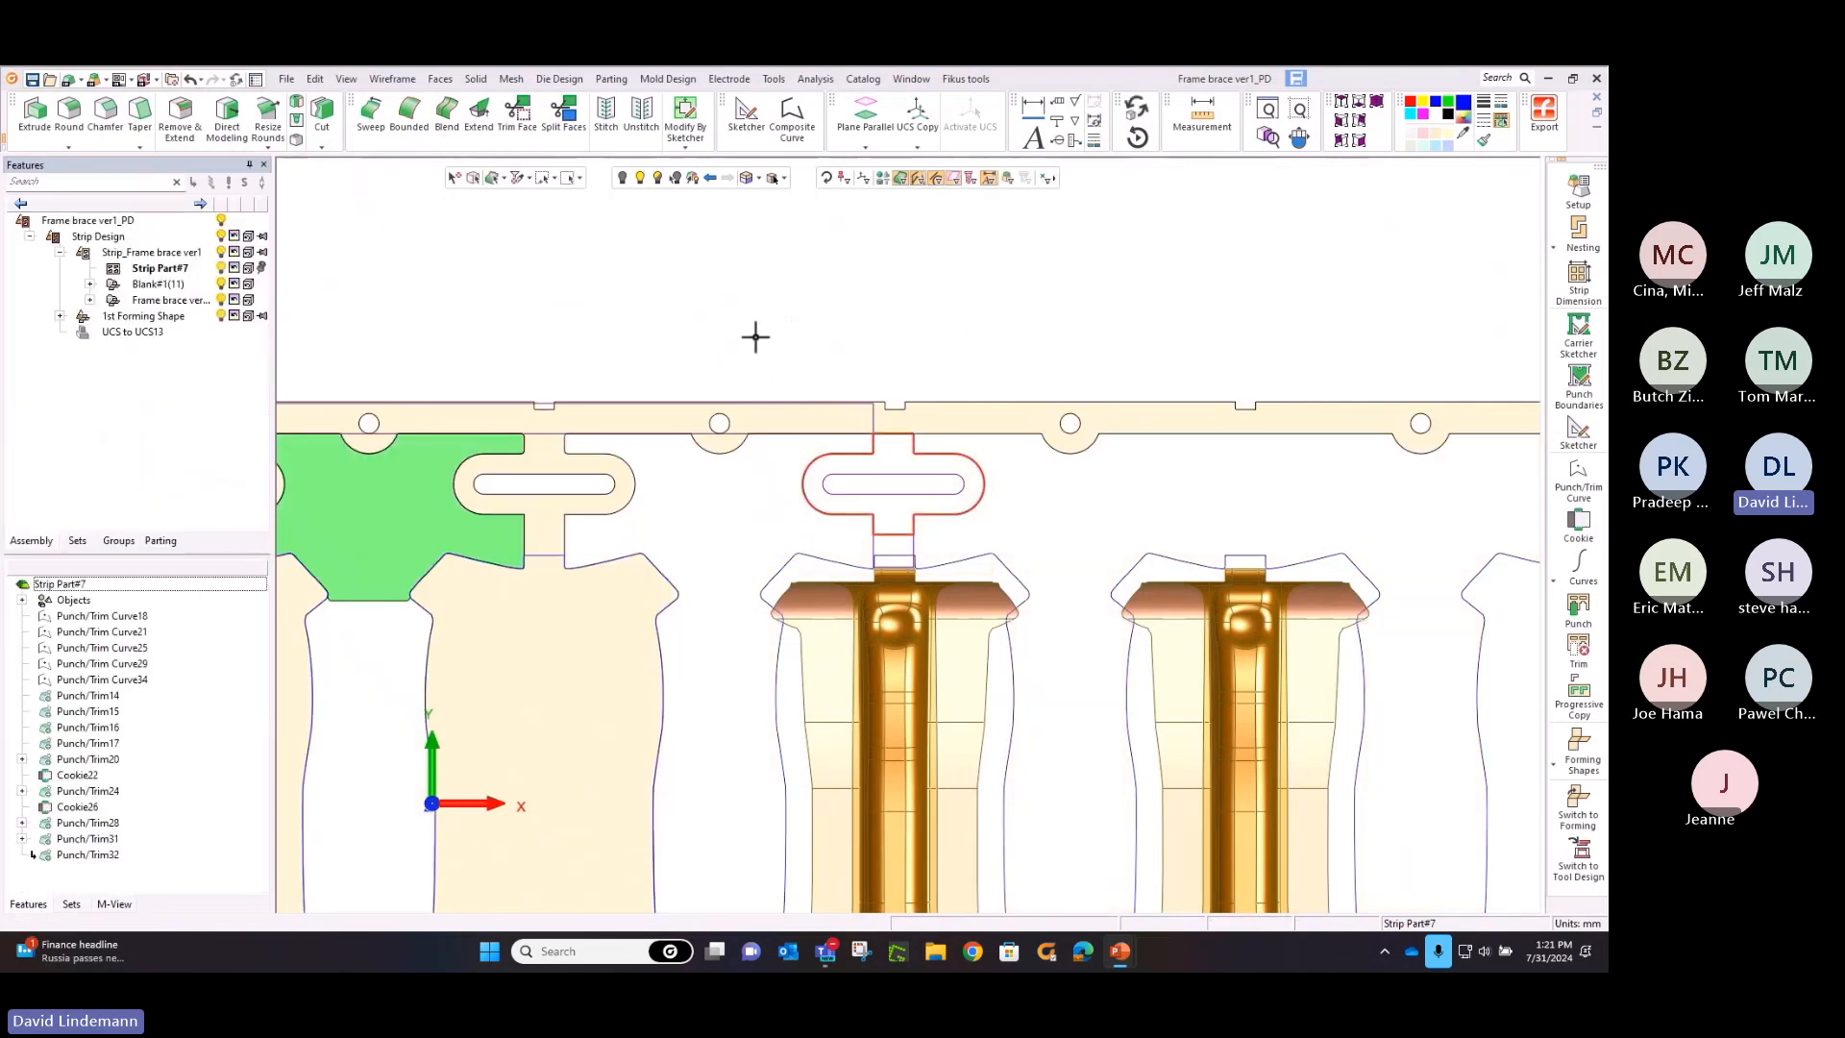
Fill the web outline above the sixth station with a bounded face
left_click(402, 119)
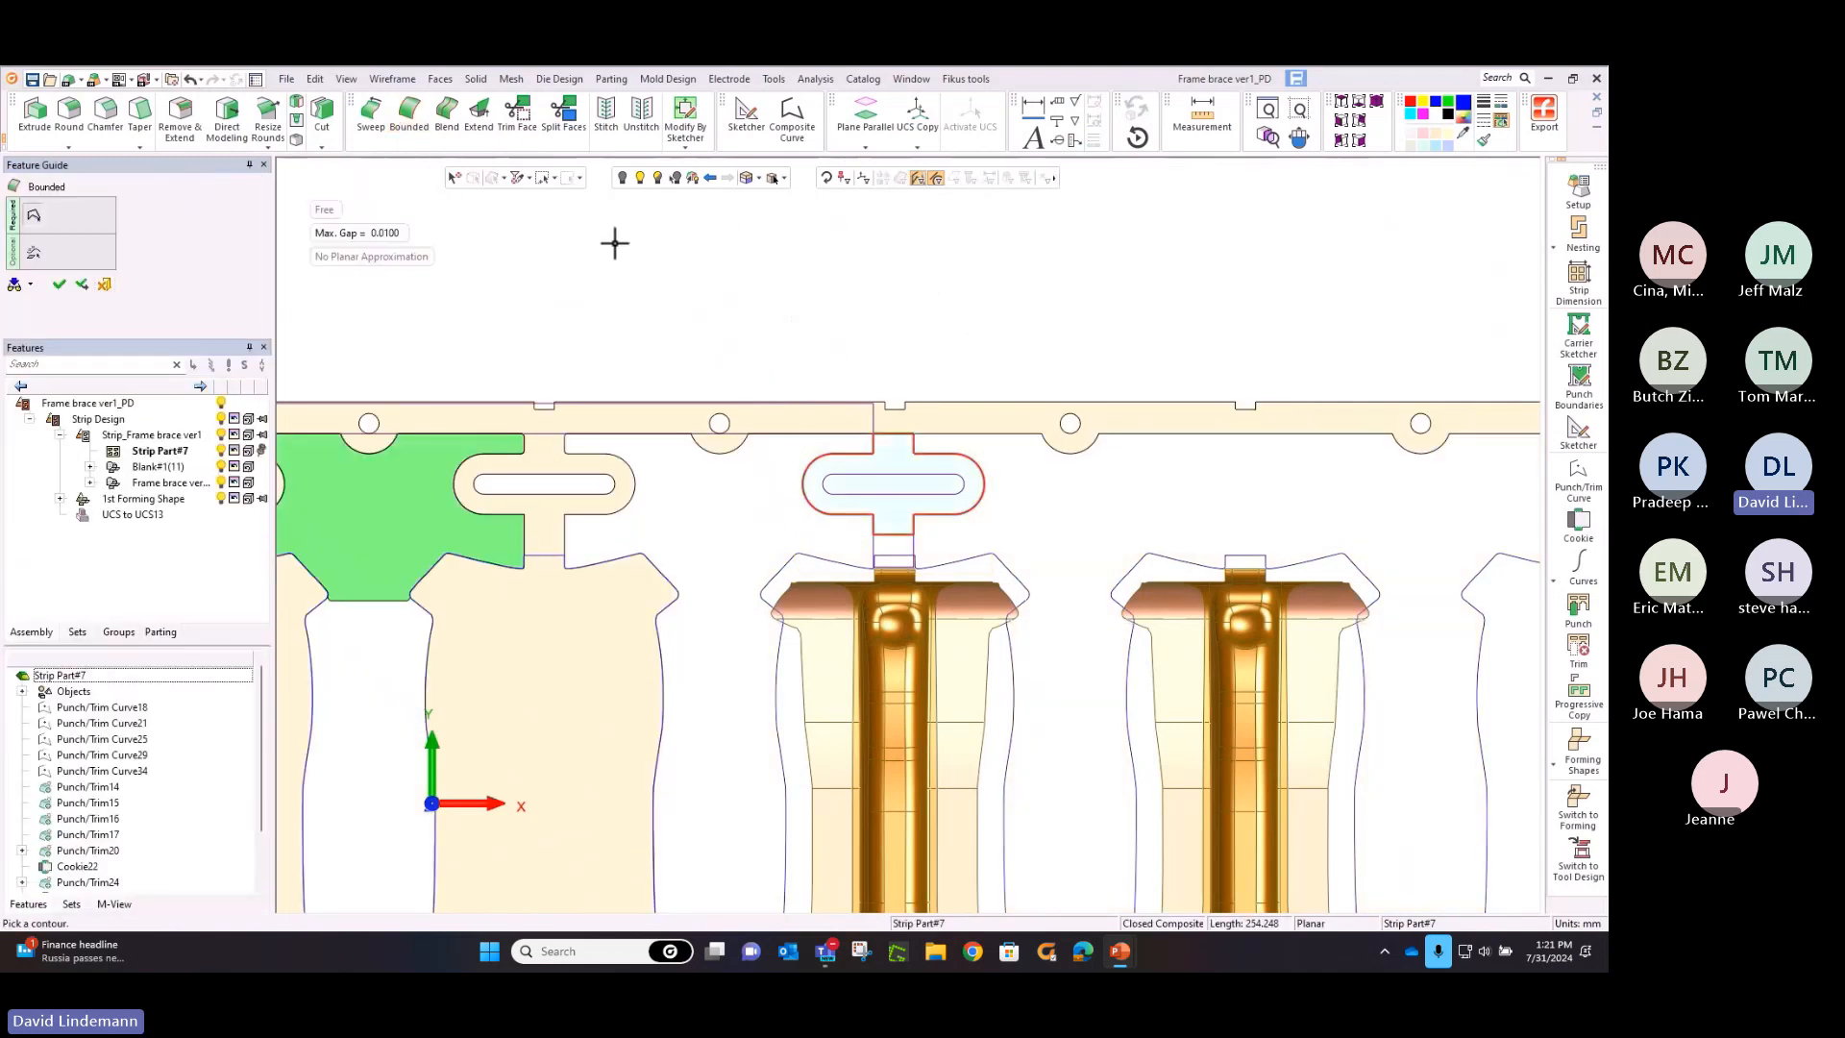
right_click(617, 247)
left_click(620, 253)
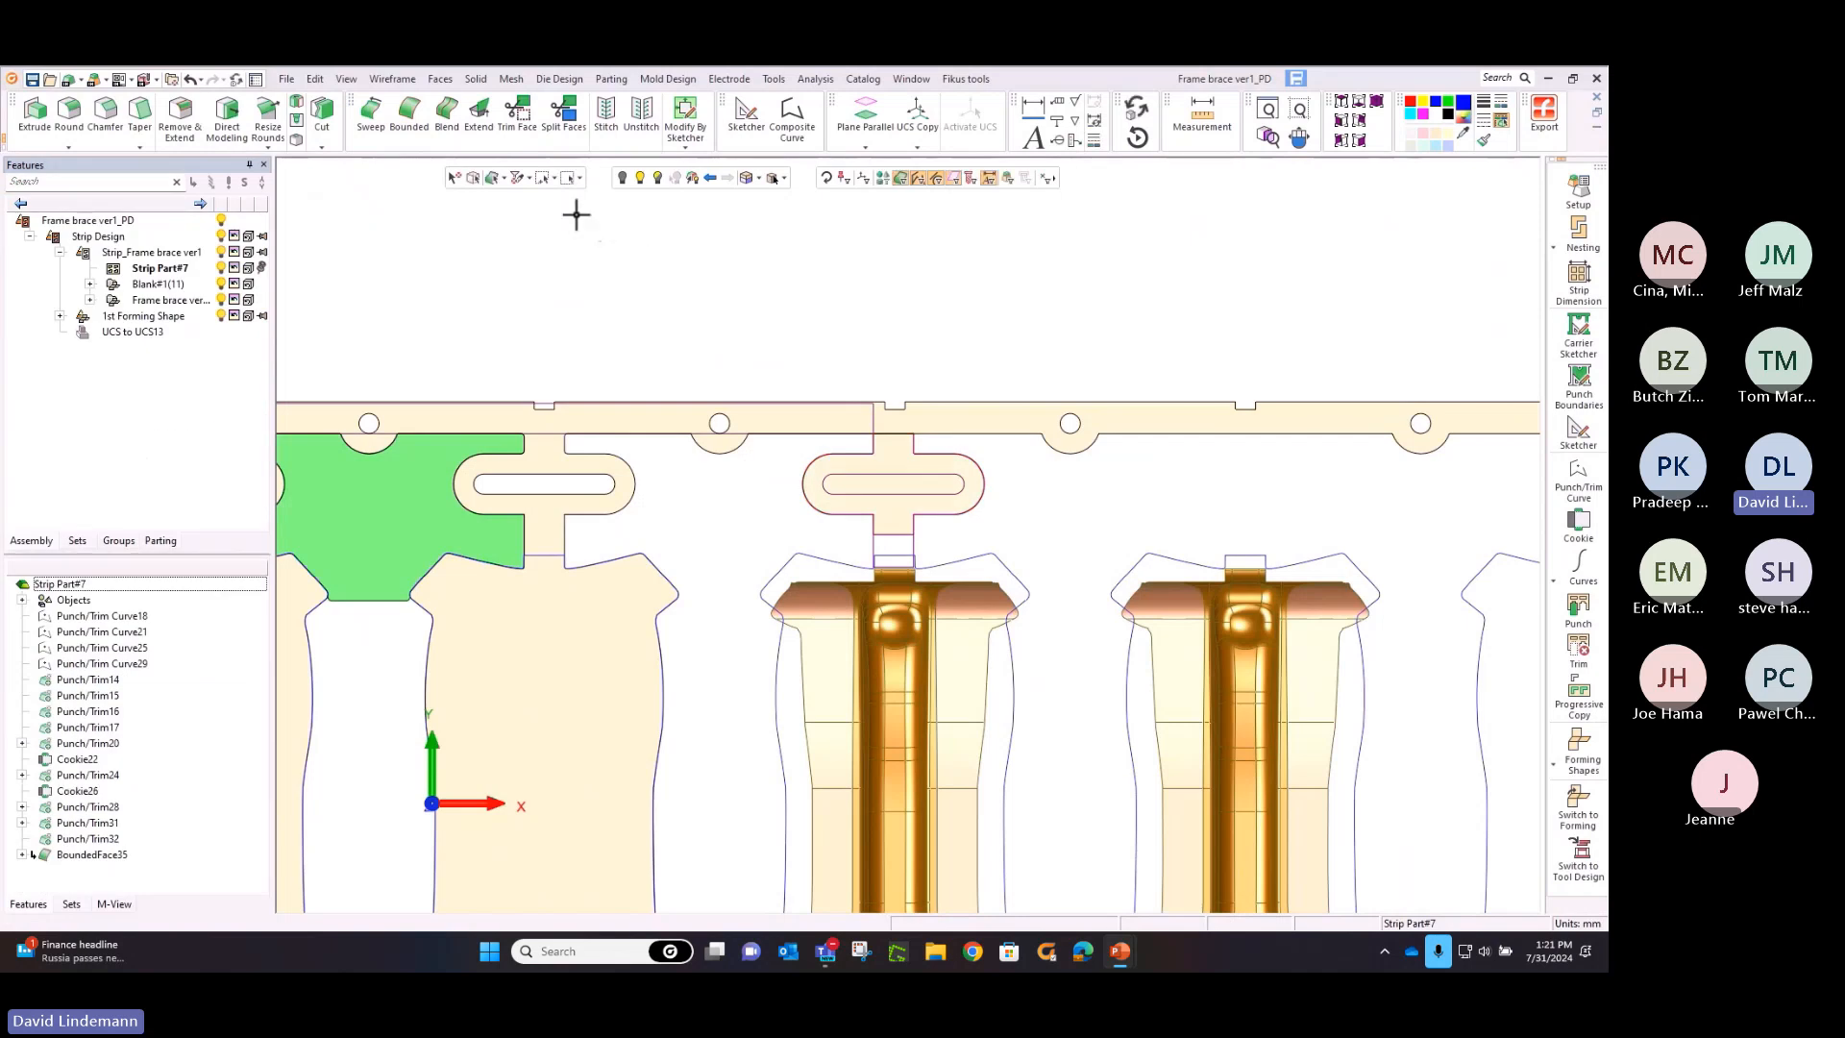
Trim the slot opening out of the new web face using the inner slot contour
left_click(440, 79)
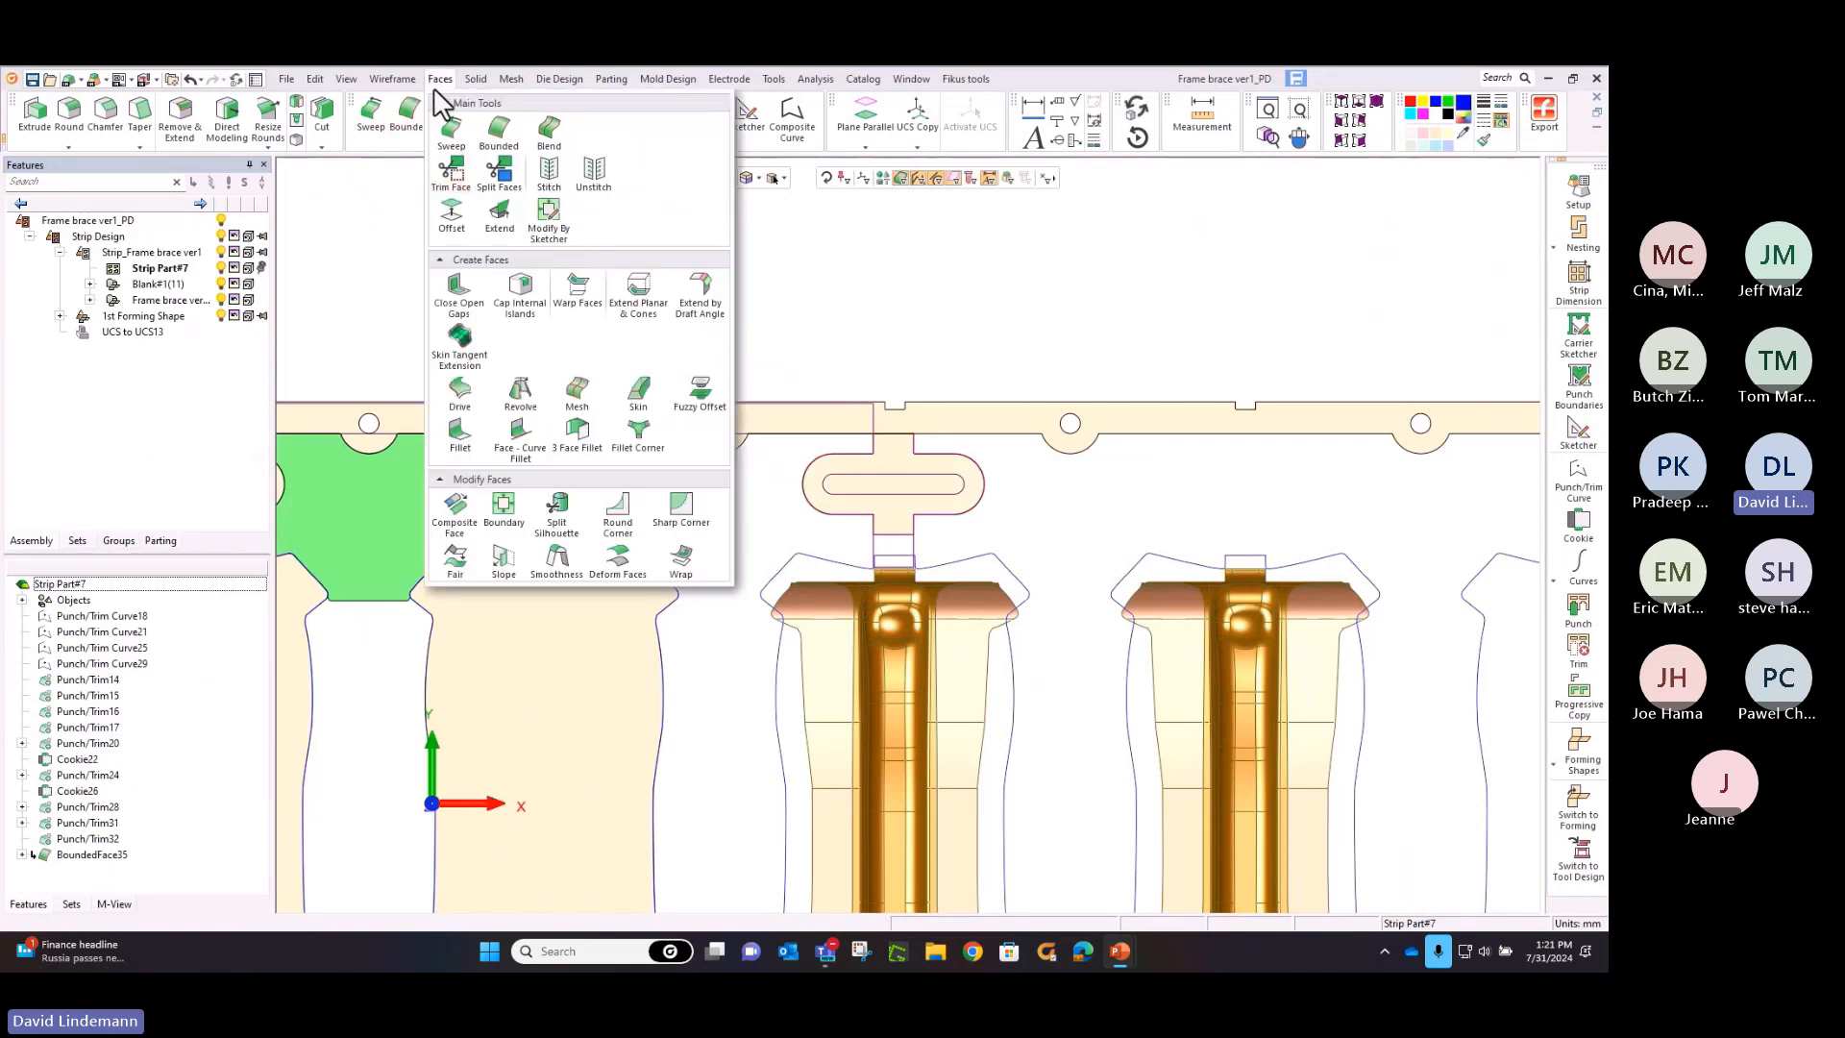
left_click(474, 183)
left_click(817, 494)
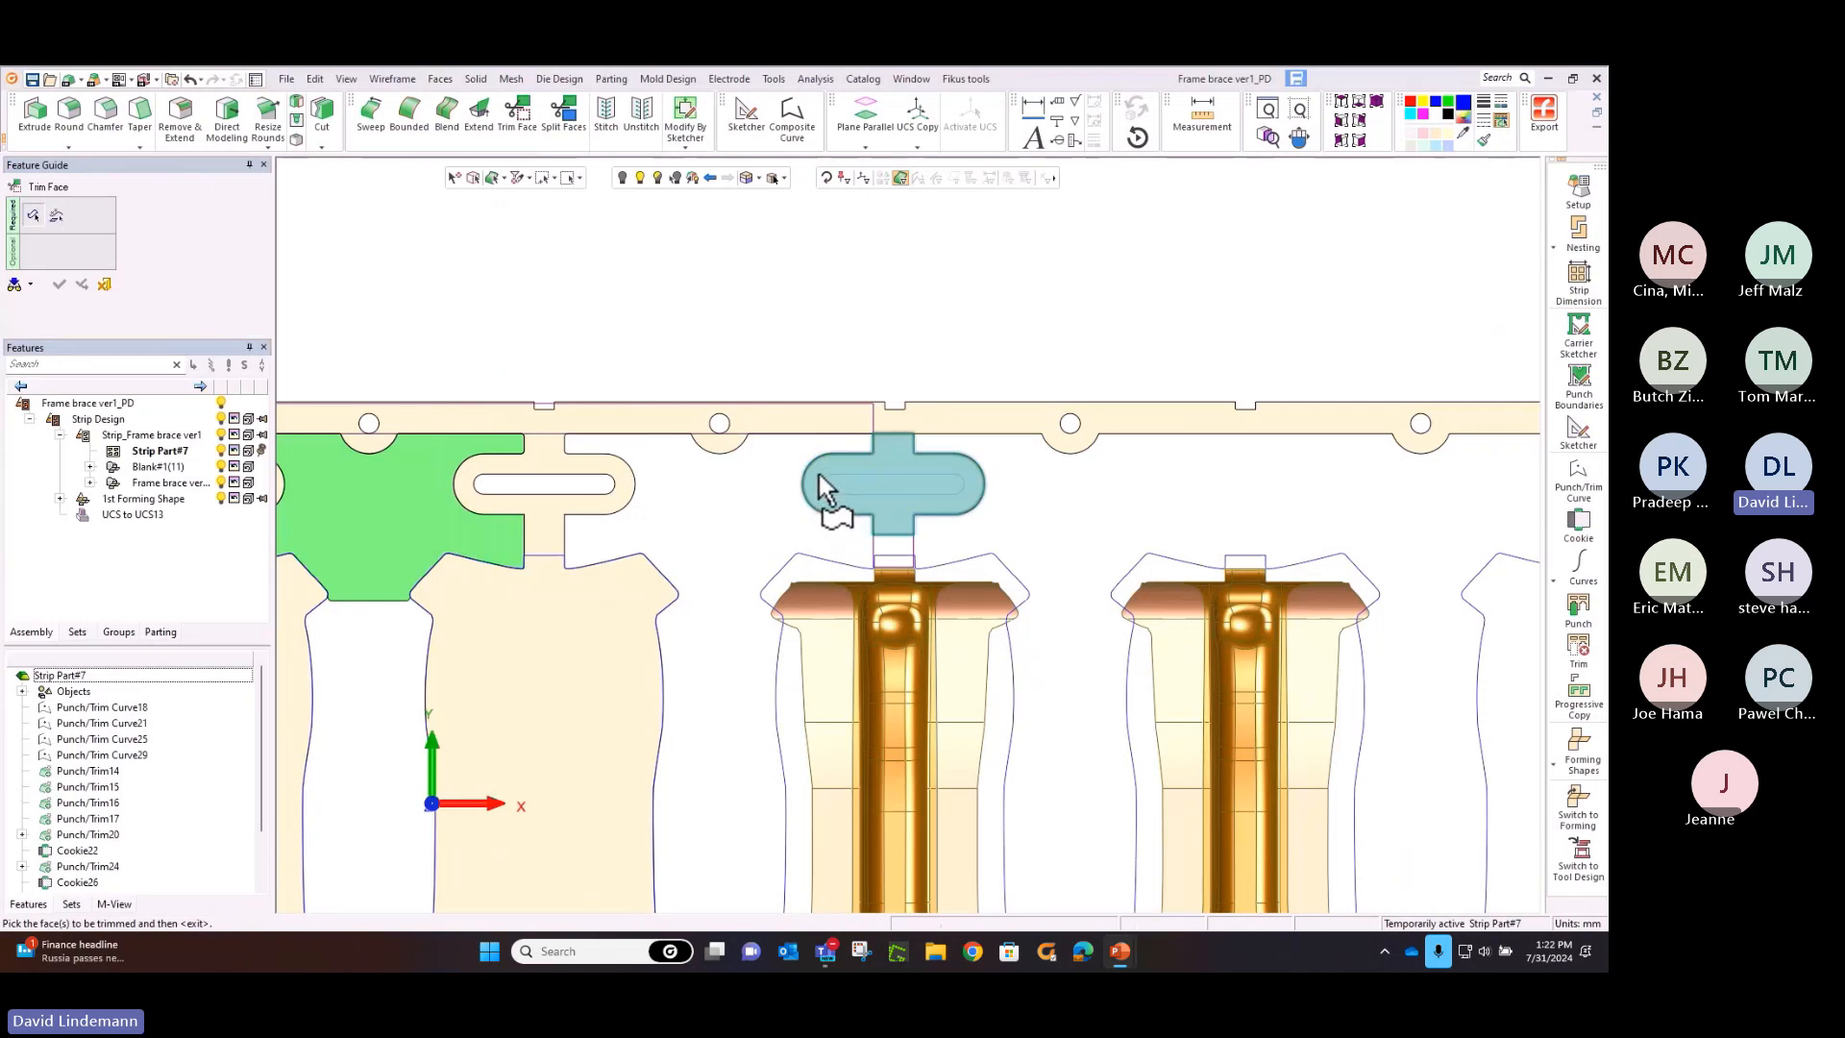
middle_click(819, 475)
left_click(810, 346)
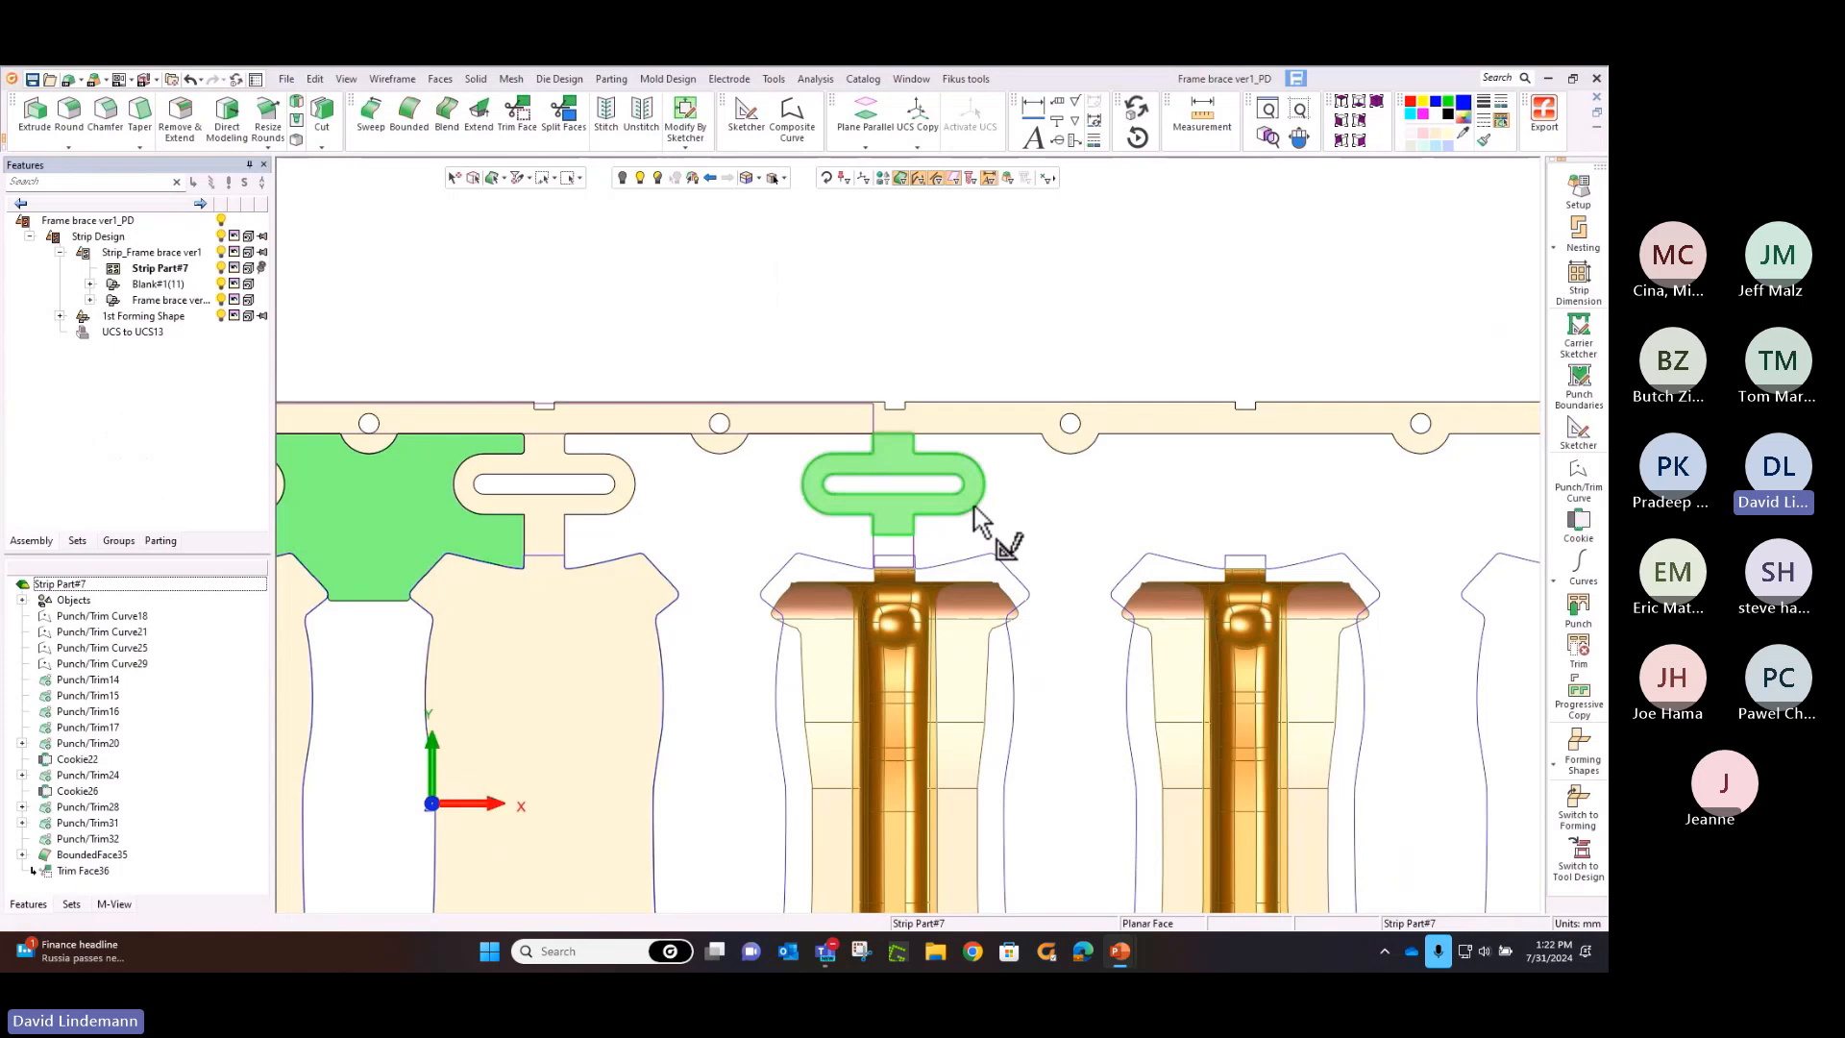
Set the L6 height dimension of the sixth station's web sketch to 62 mm and update the model
double_click(920, 517)
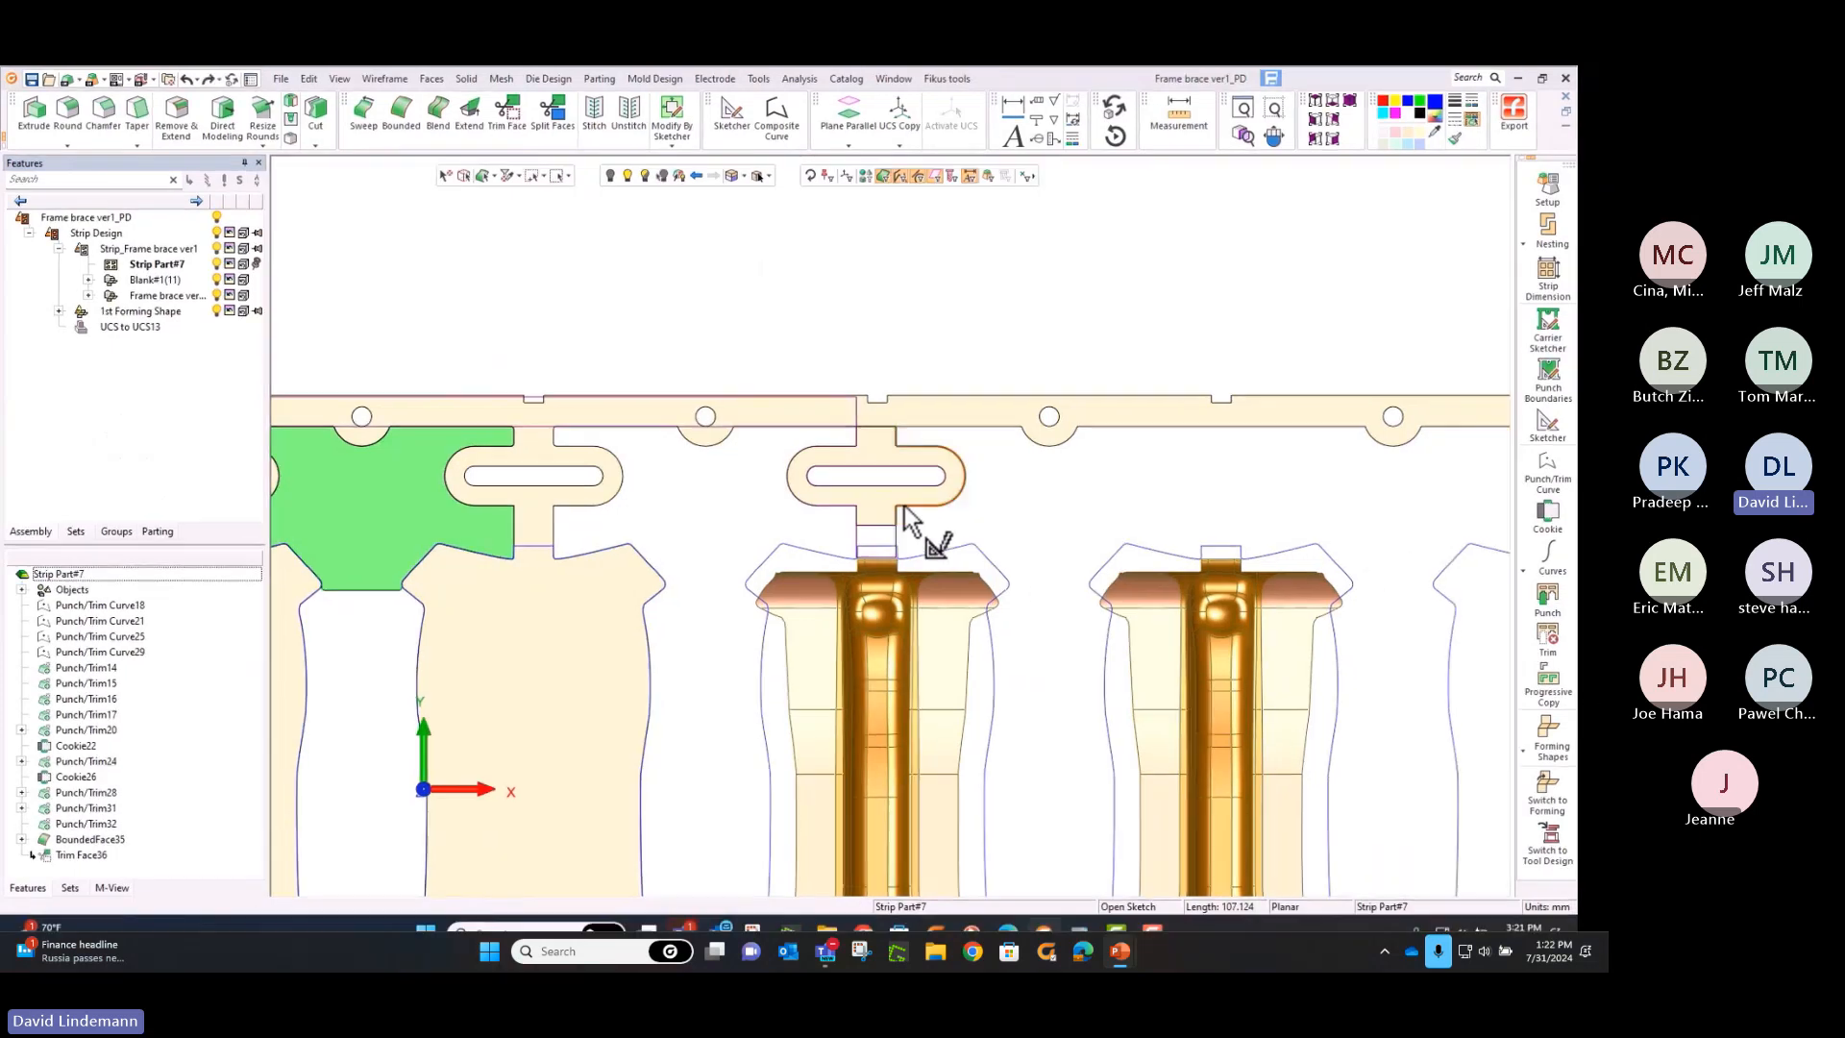
double_click(990, 520)
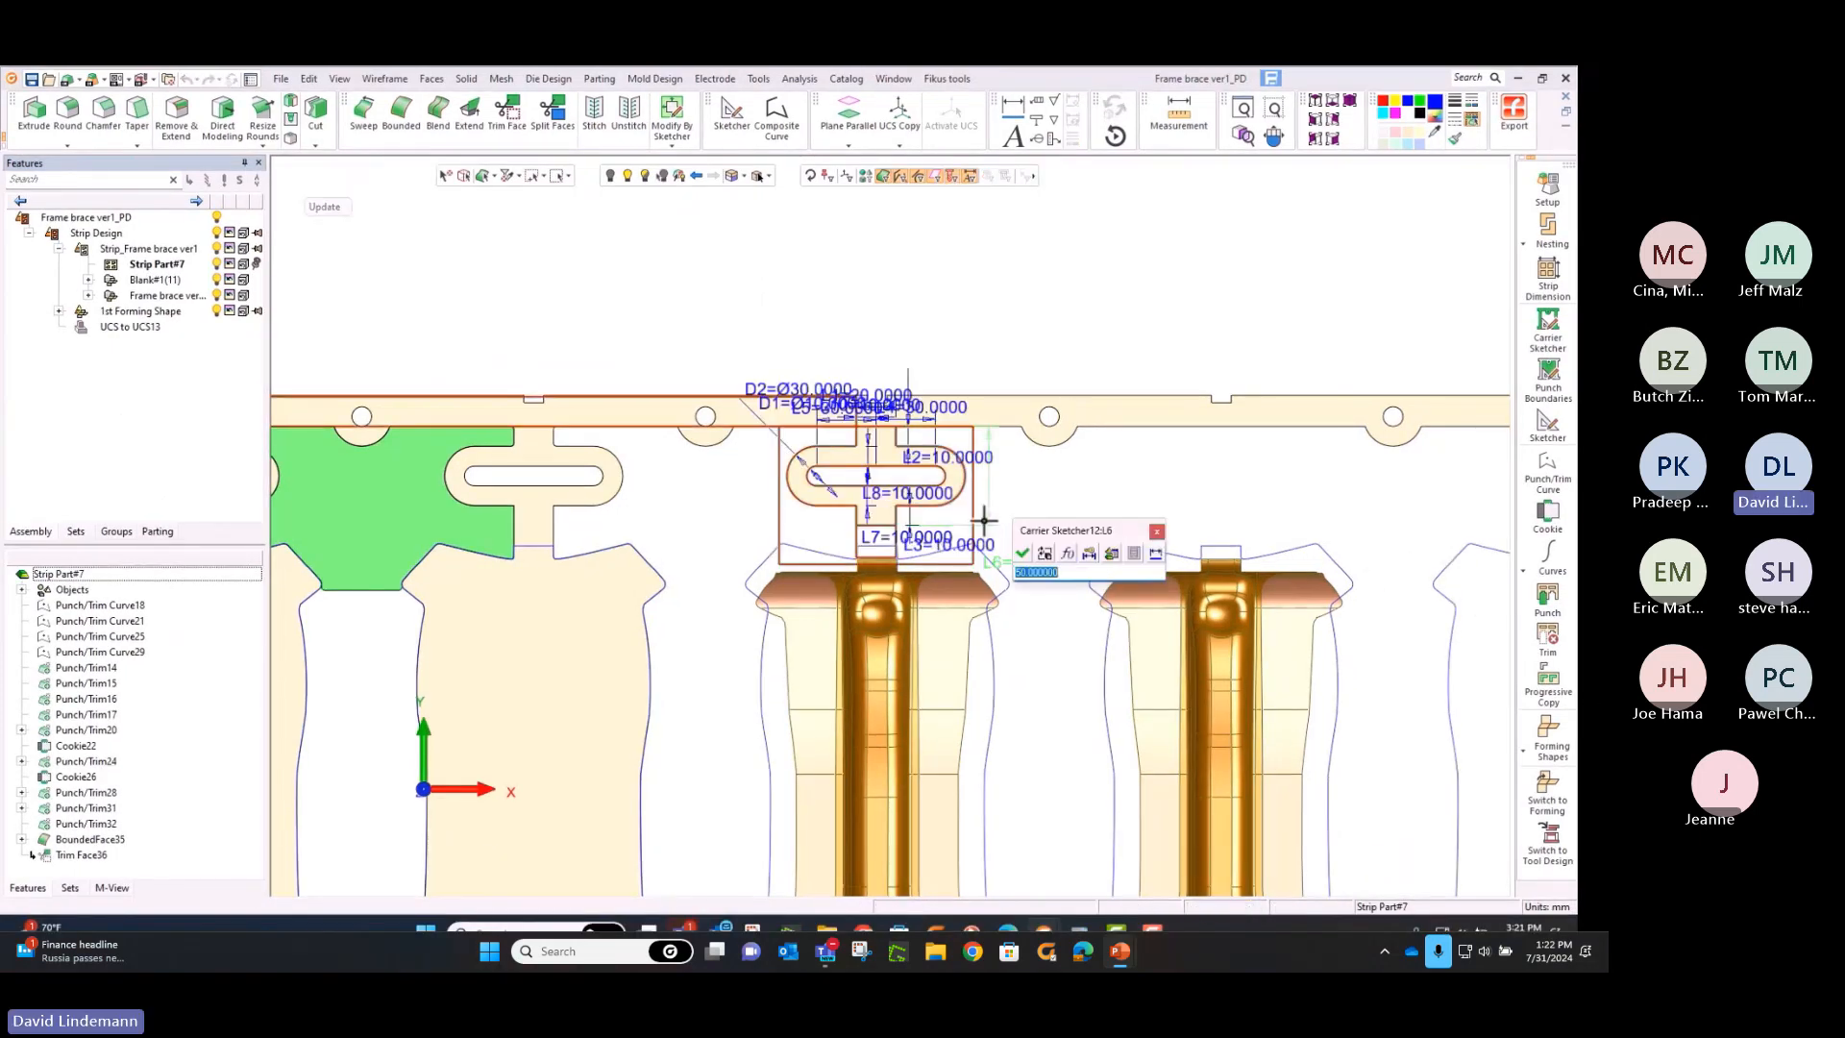
type("62")
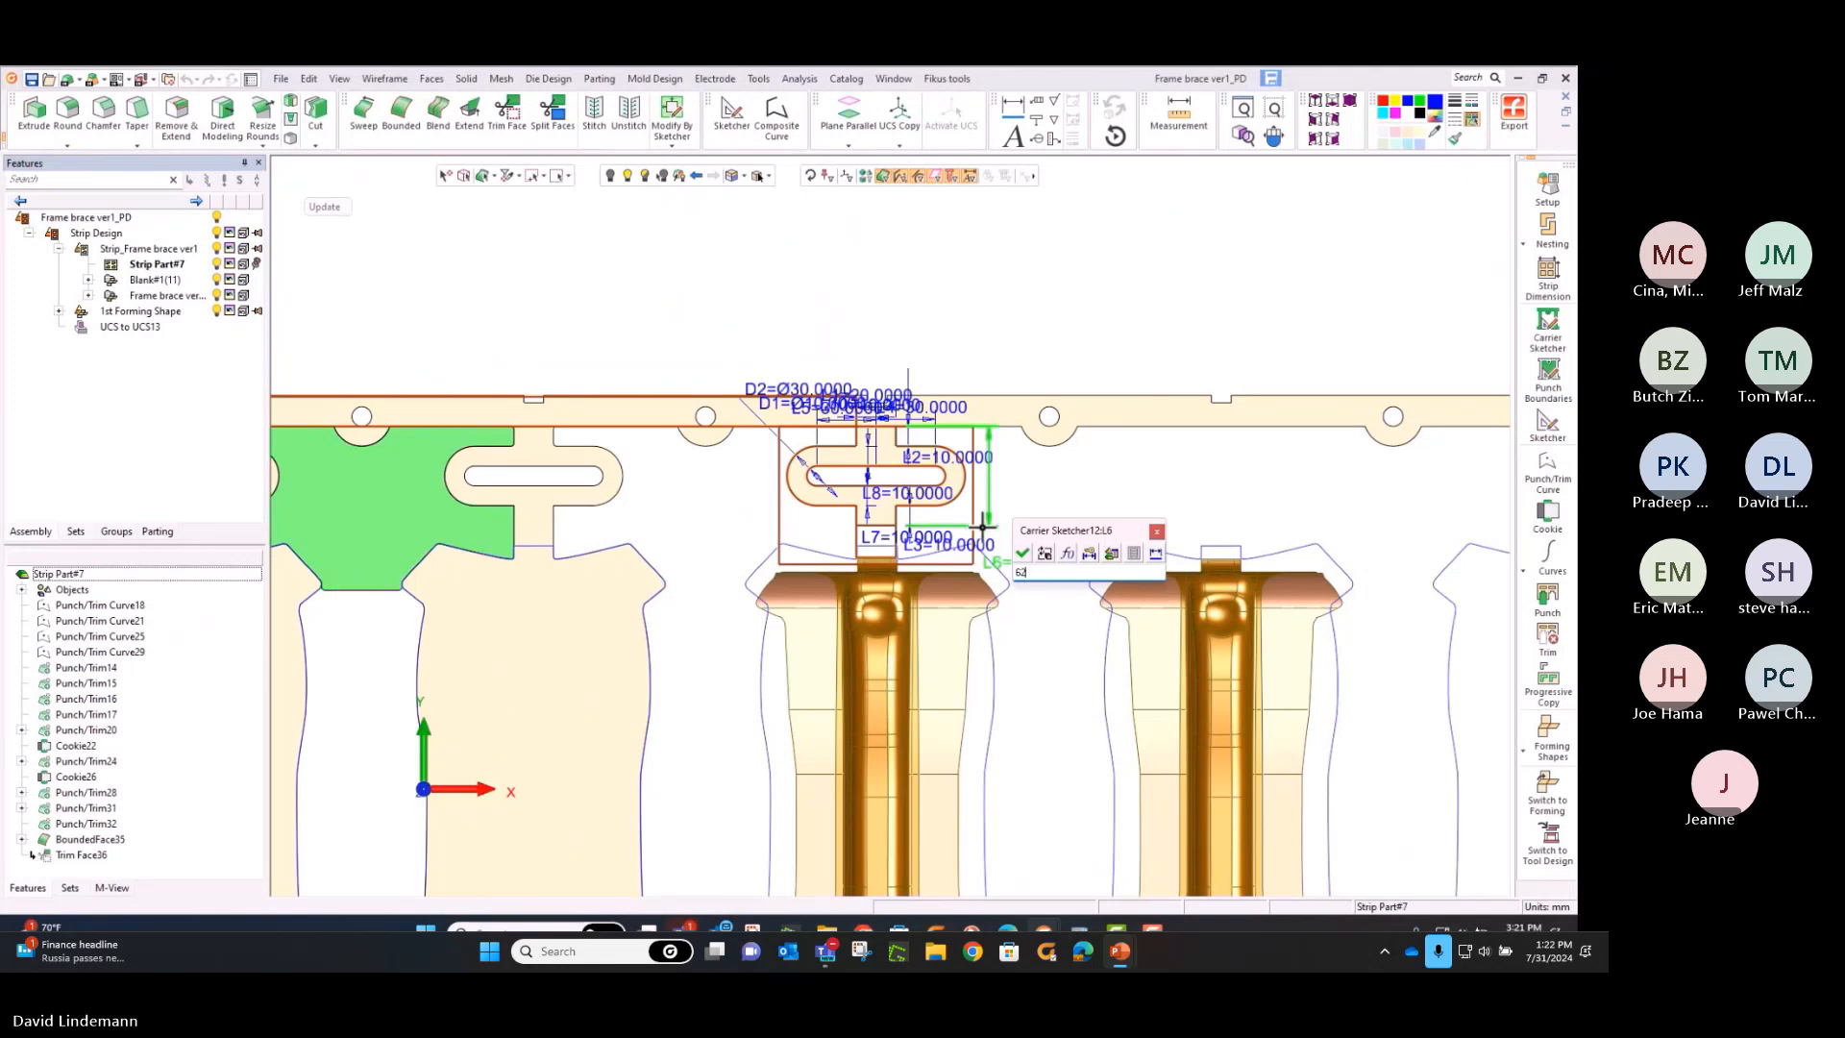
key("Return")
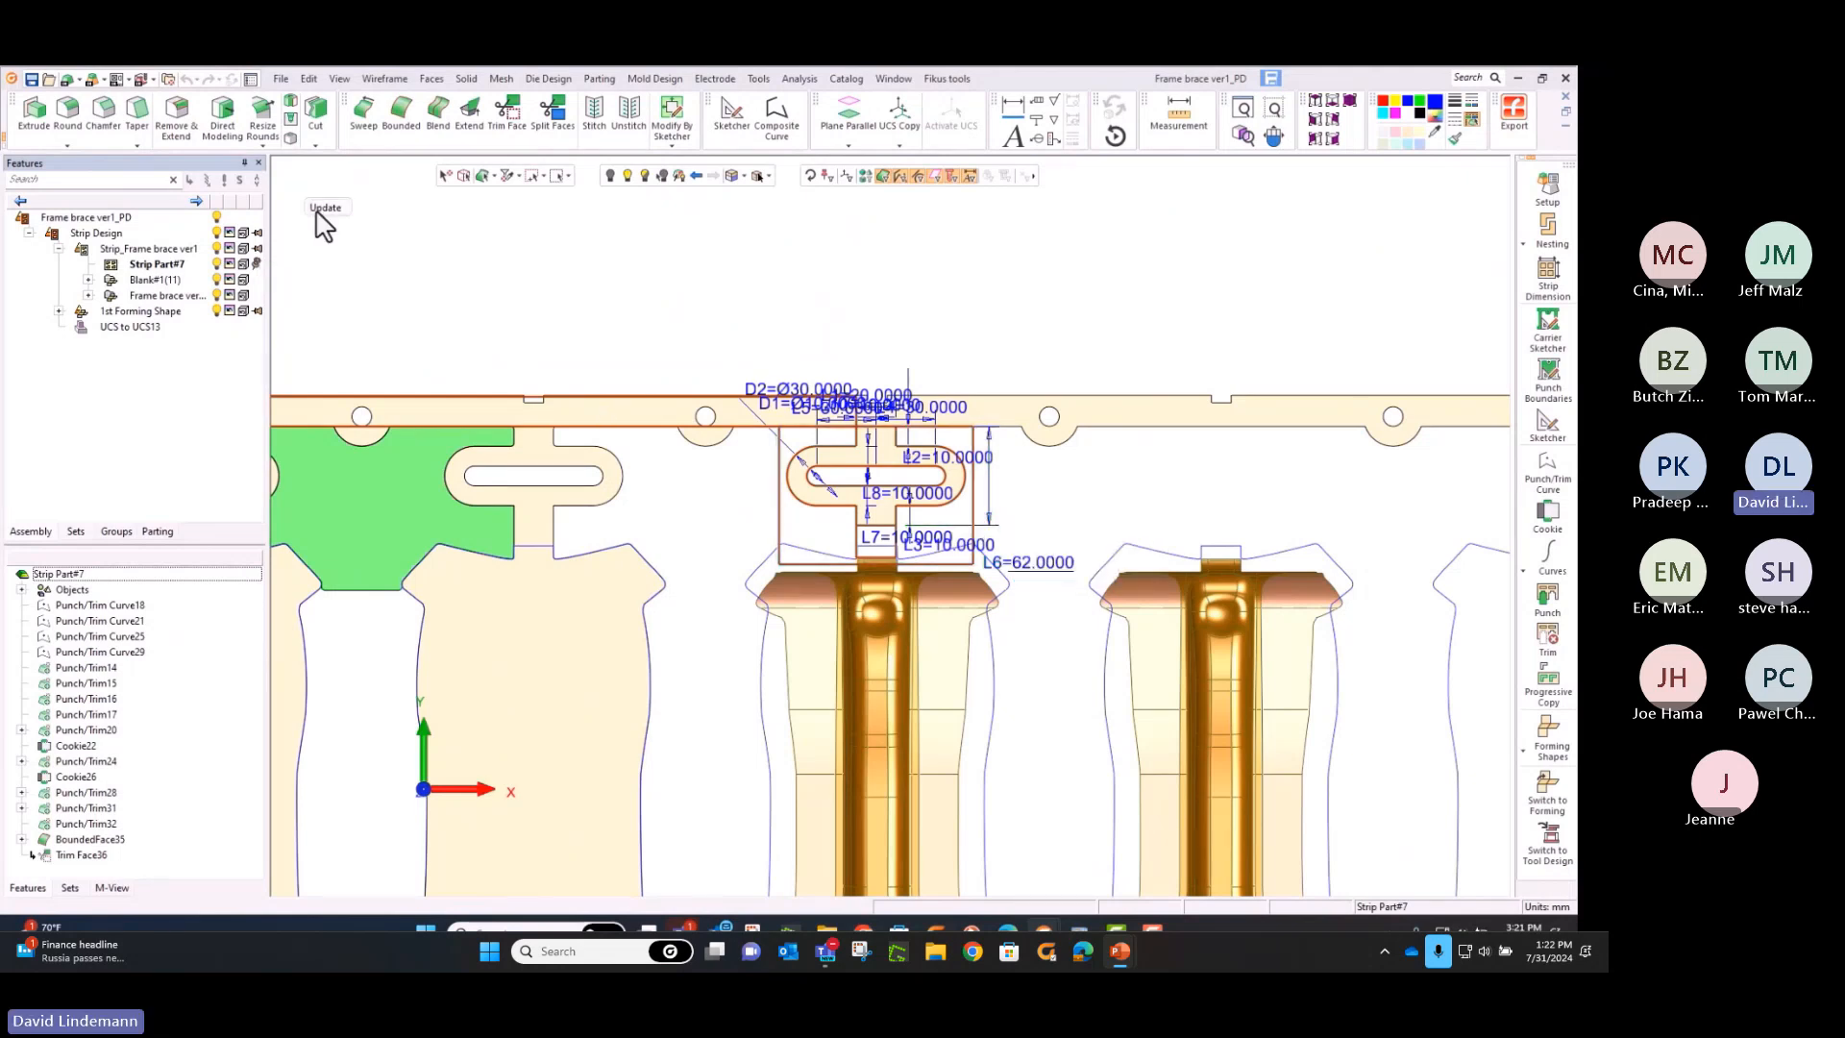
left_click(319, 213)
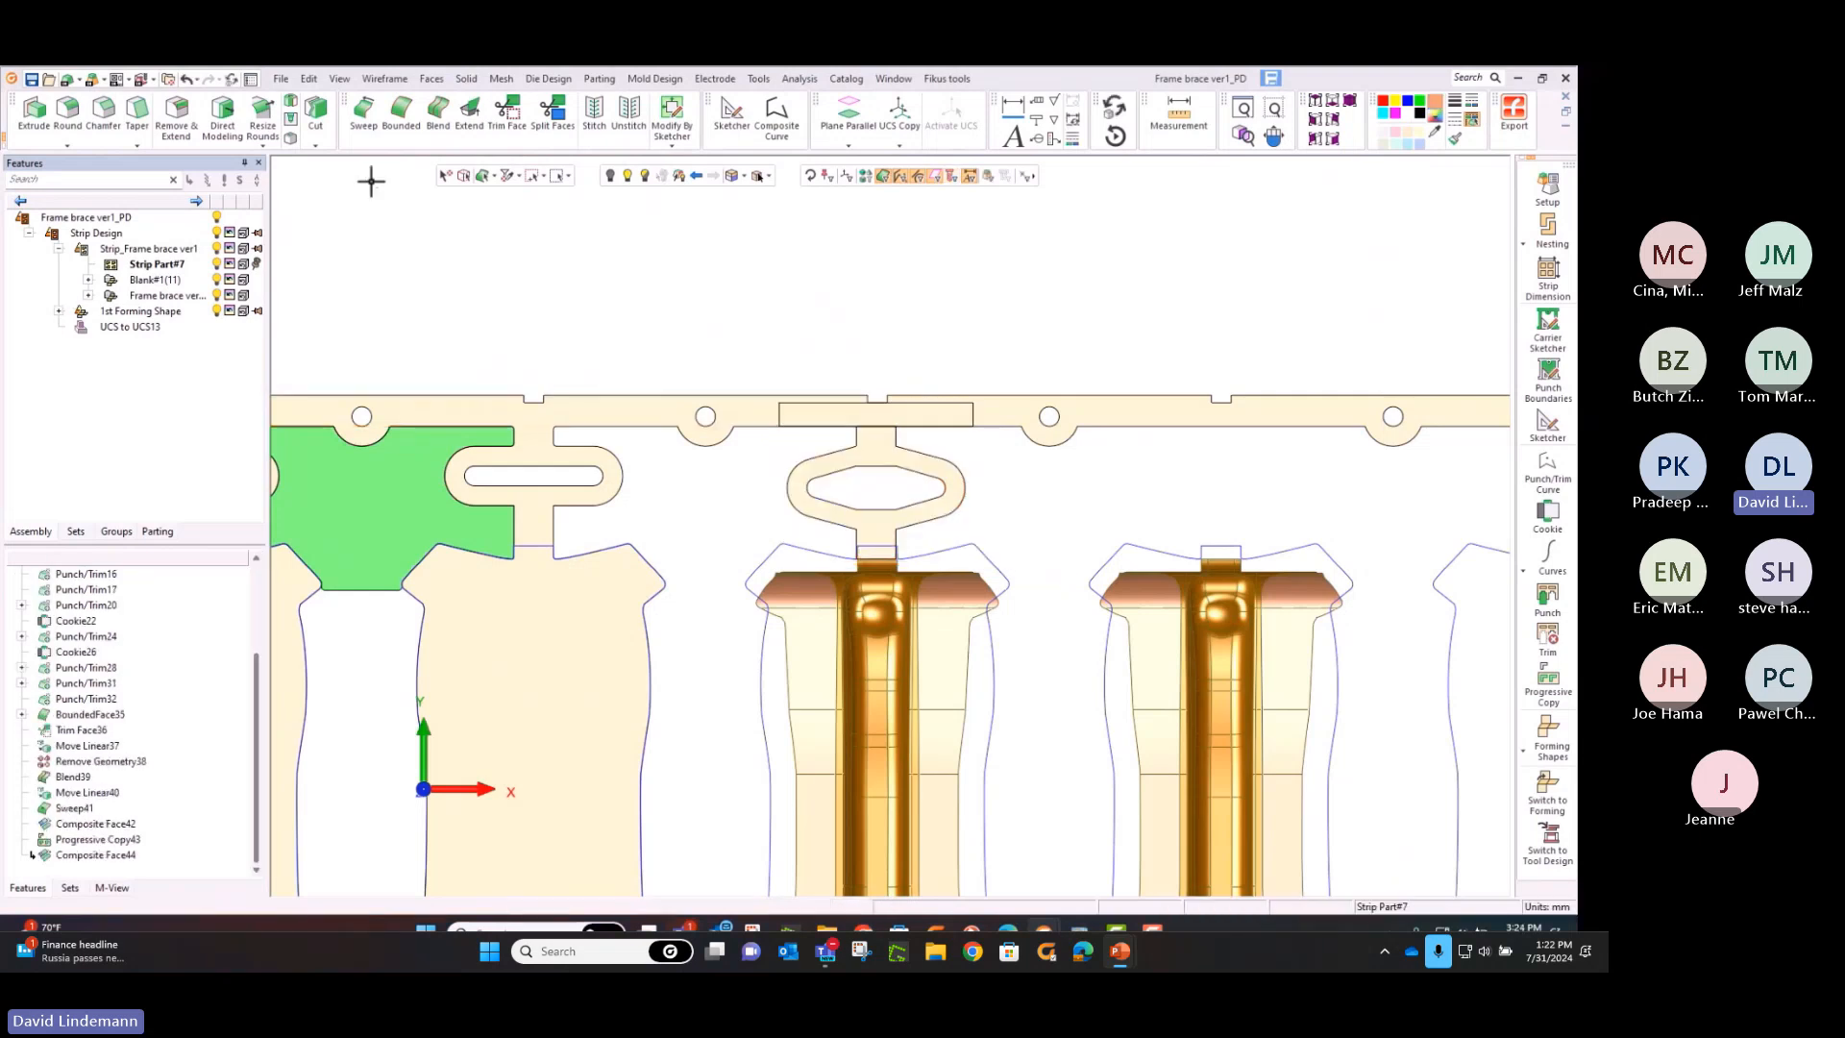
left_click(431, 79)
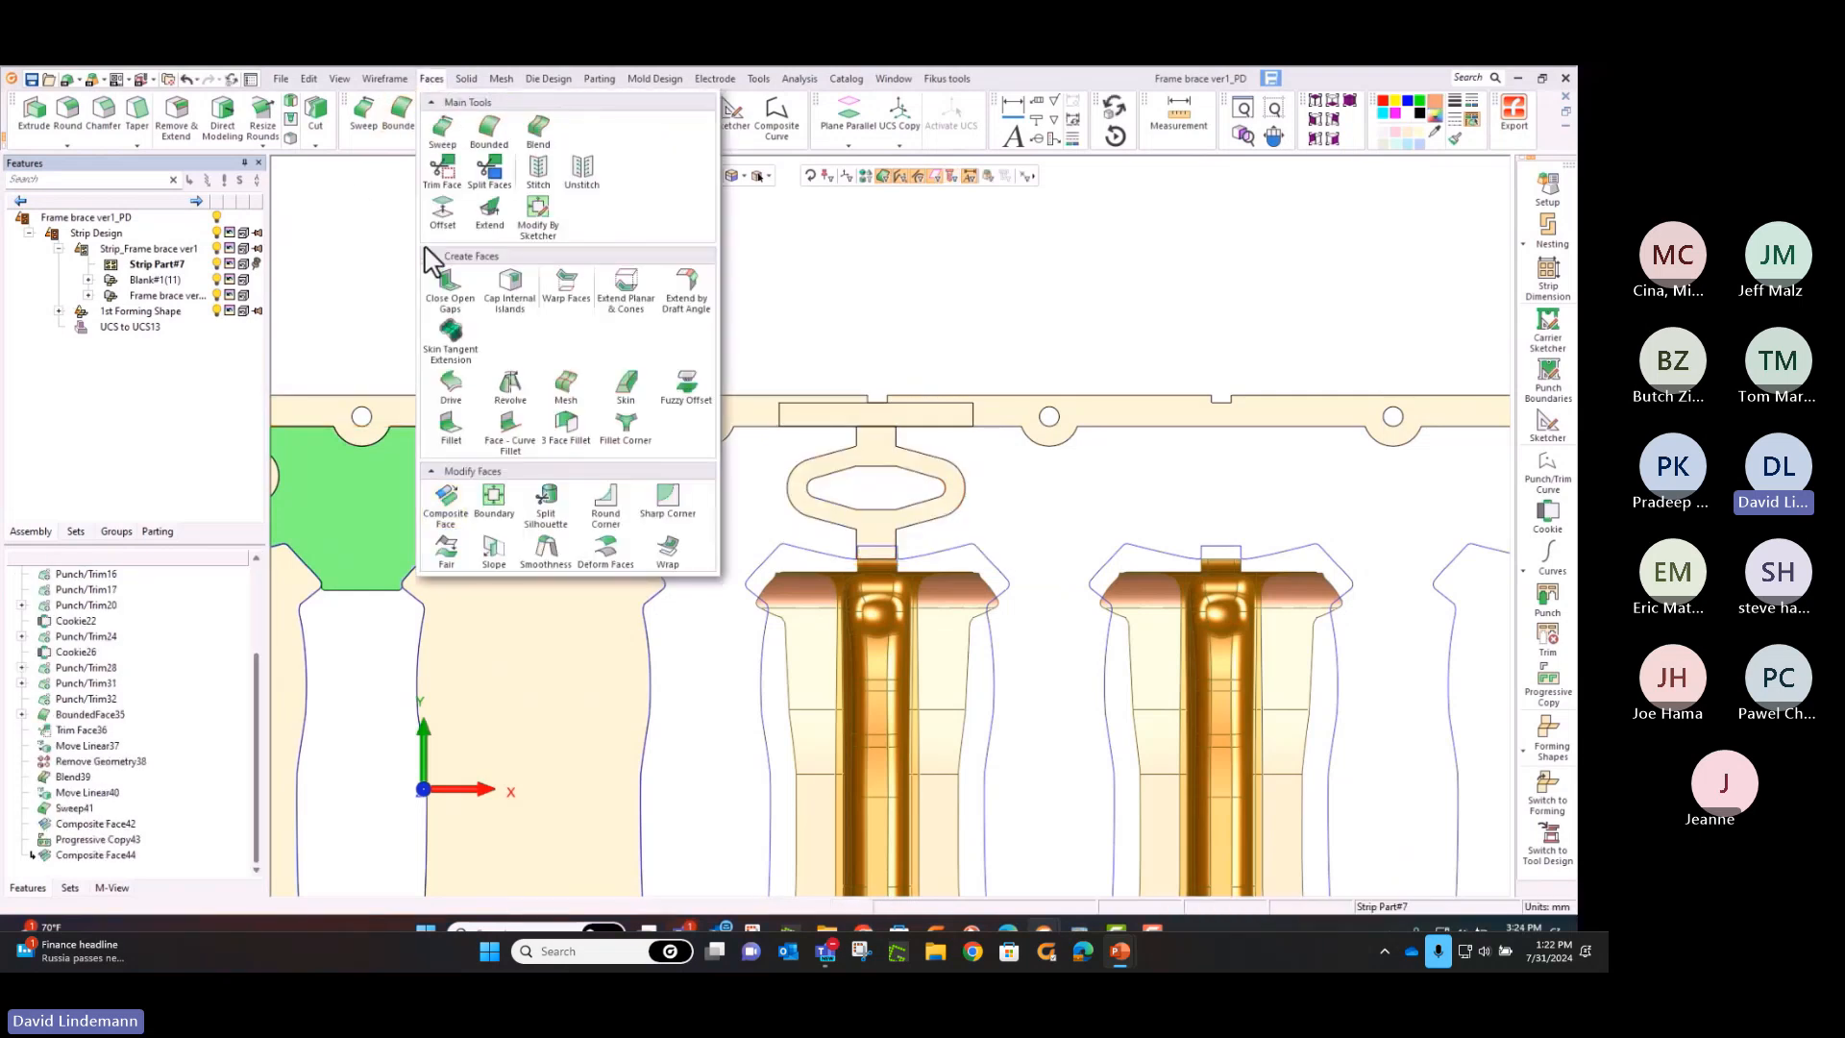
left_click(538, 173)
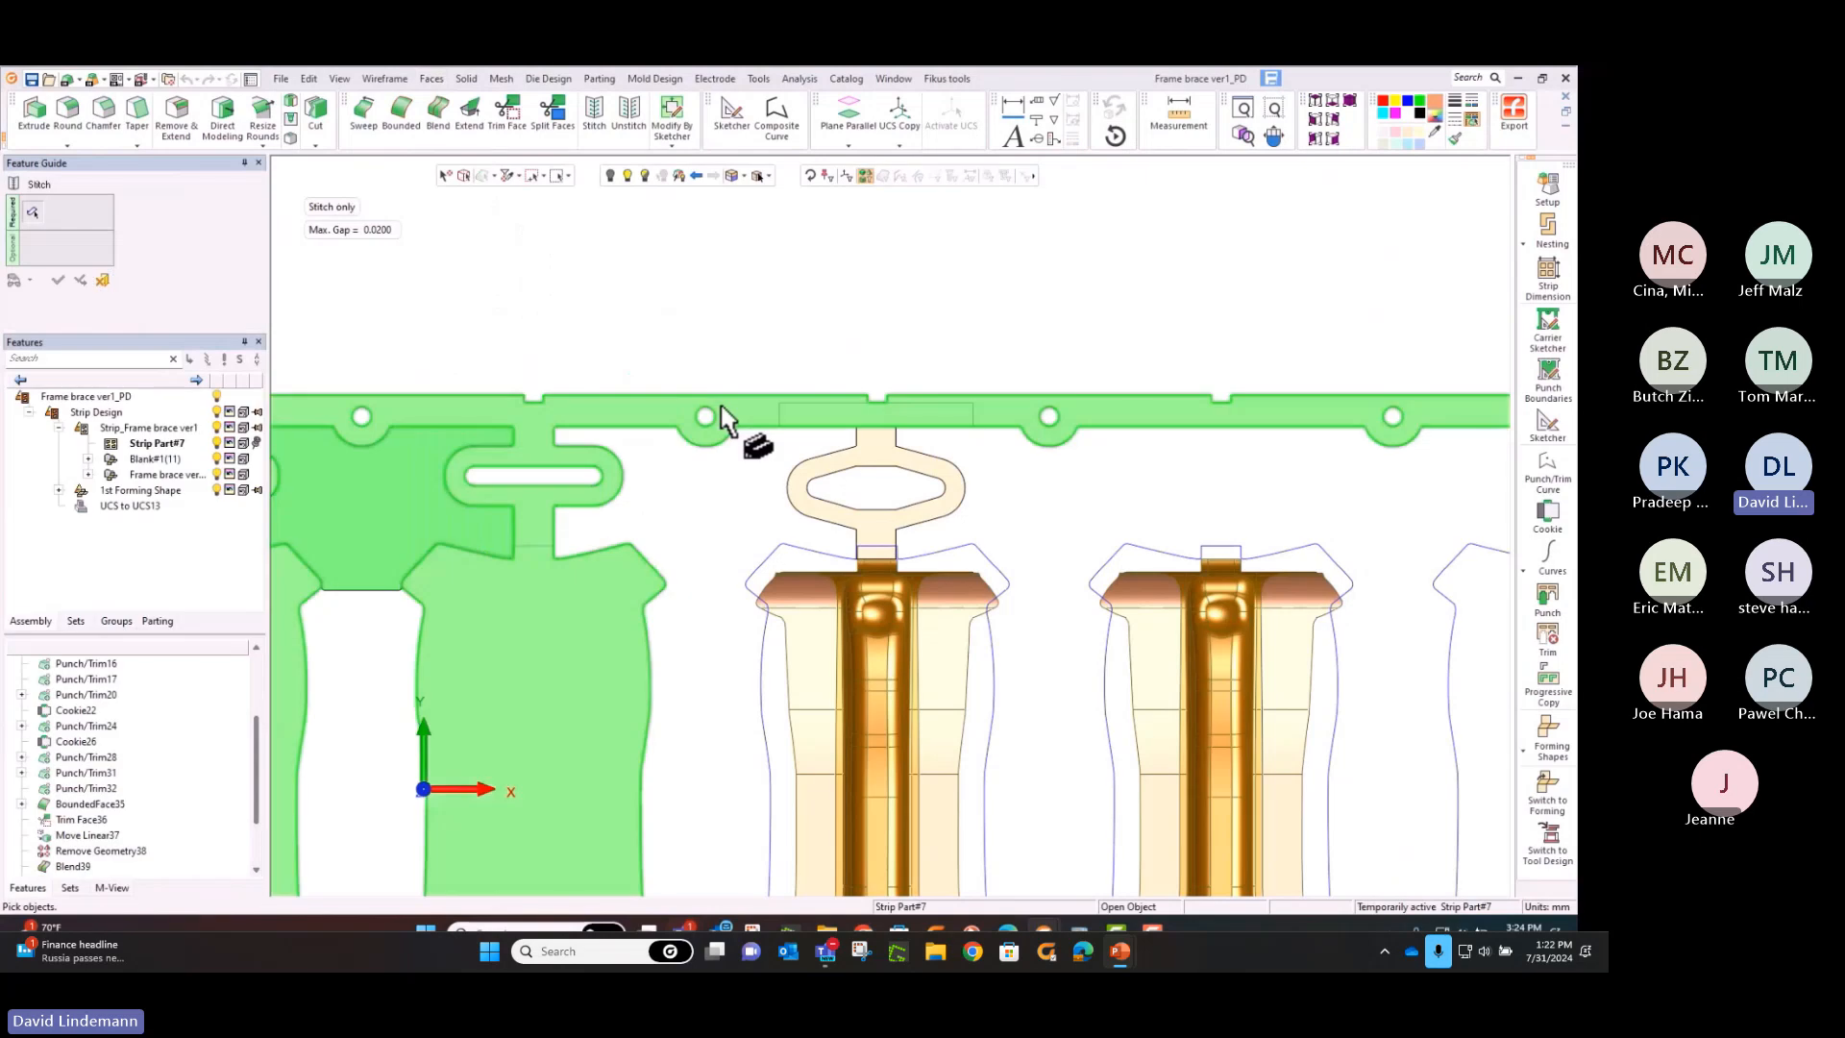
left_click(718, 406)
left_click(103, 281)
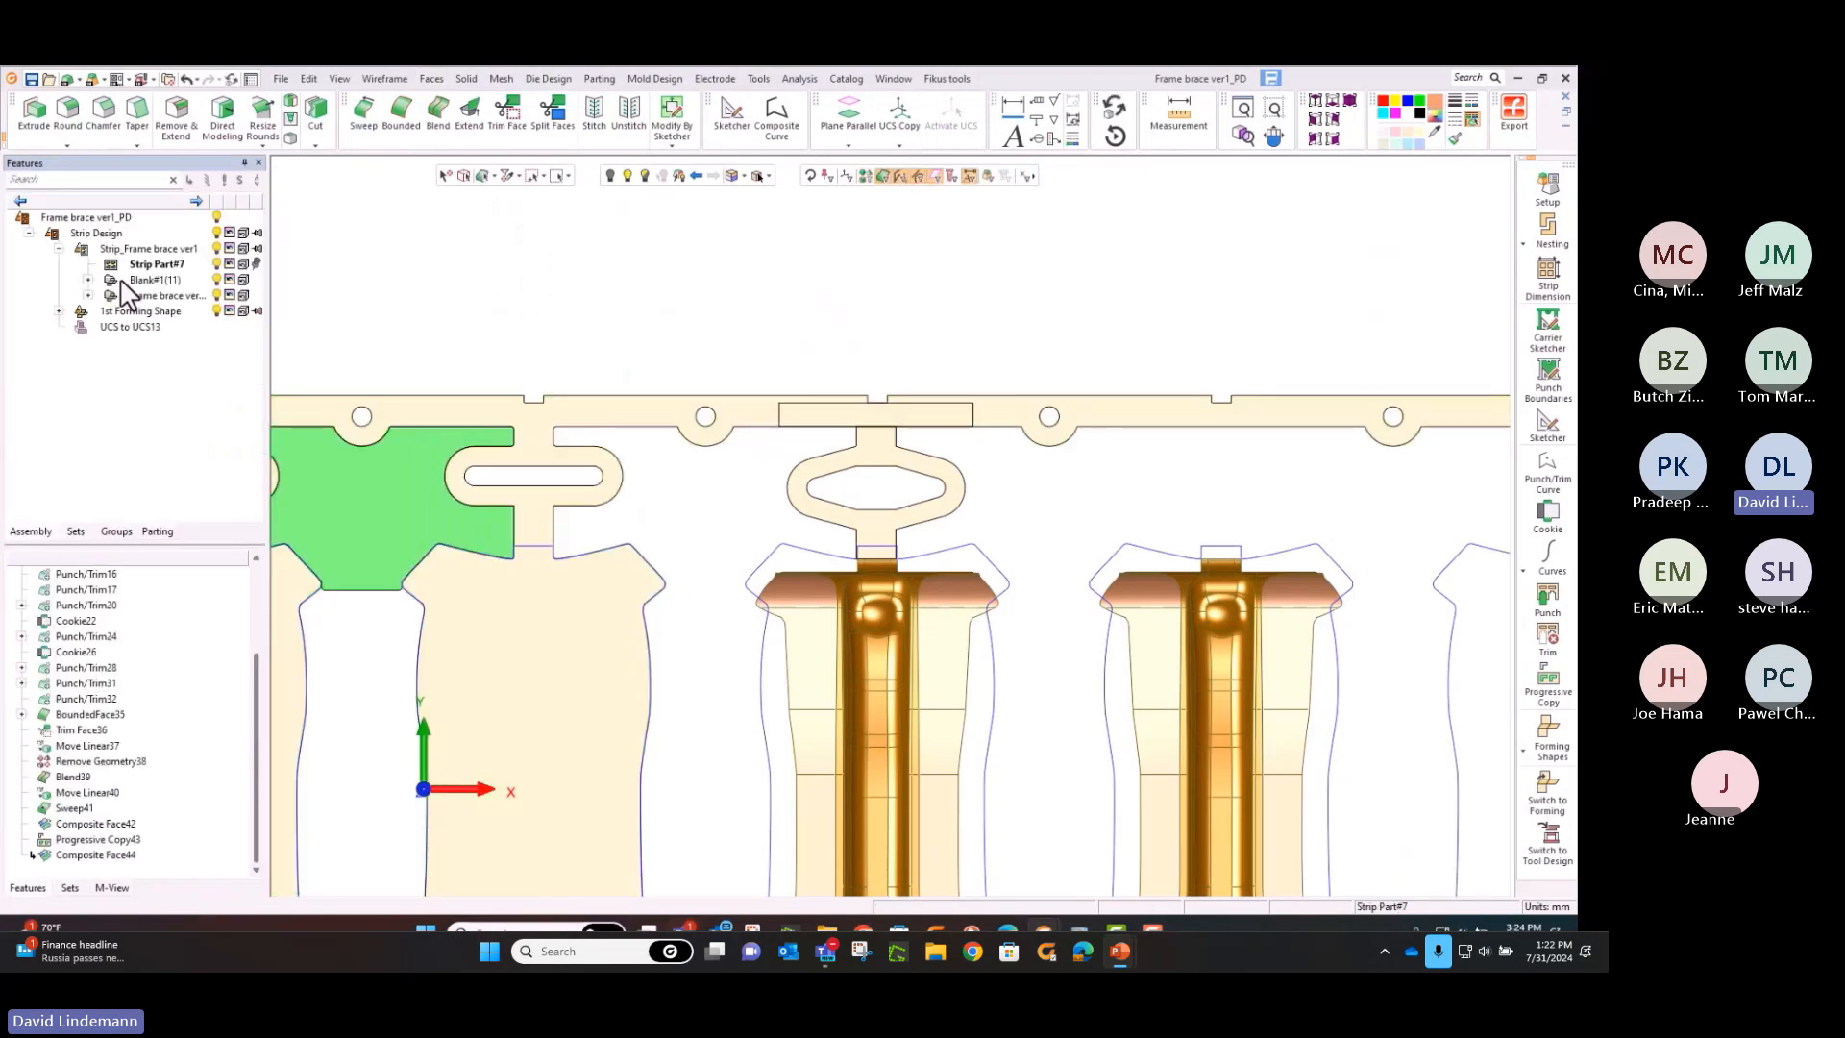
Add the third forming shape of the upper row, OP 20, to the strip at the eleventh station
right_click_drag(768, 247, 870, 541, "ctrl")
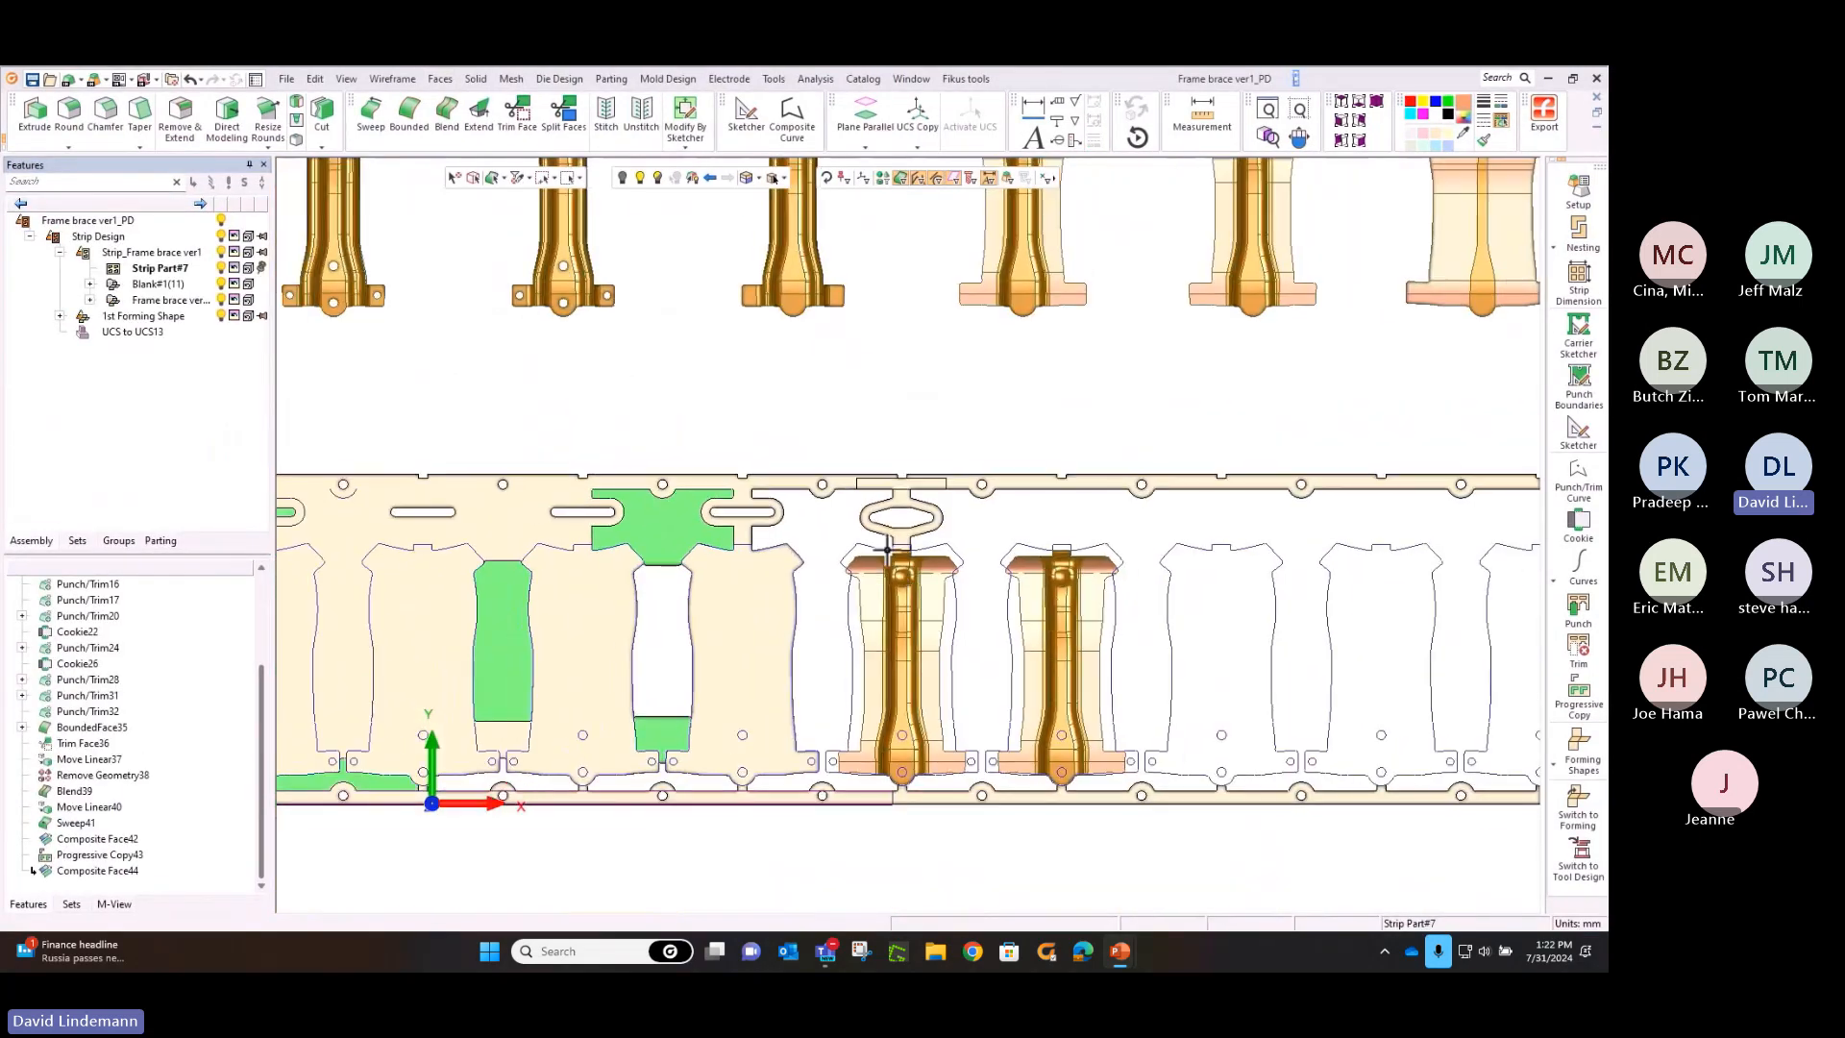
middle_click_drag(1058, 433, 747, 359, "ctrl")
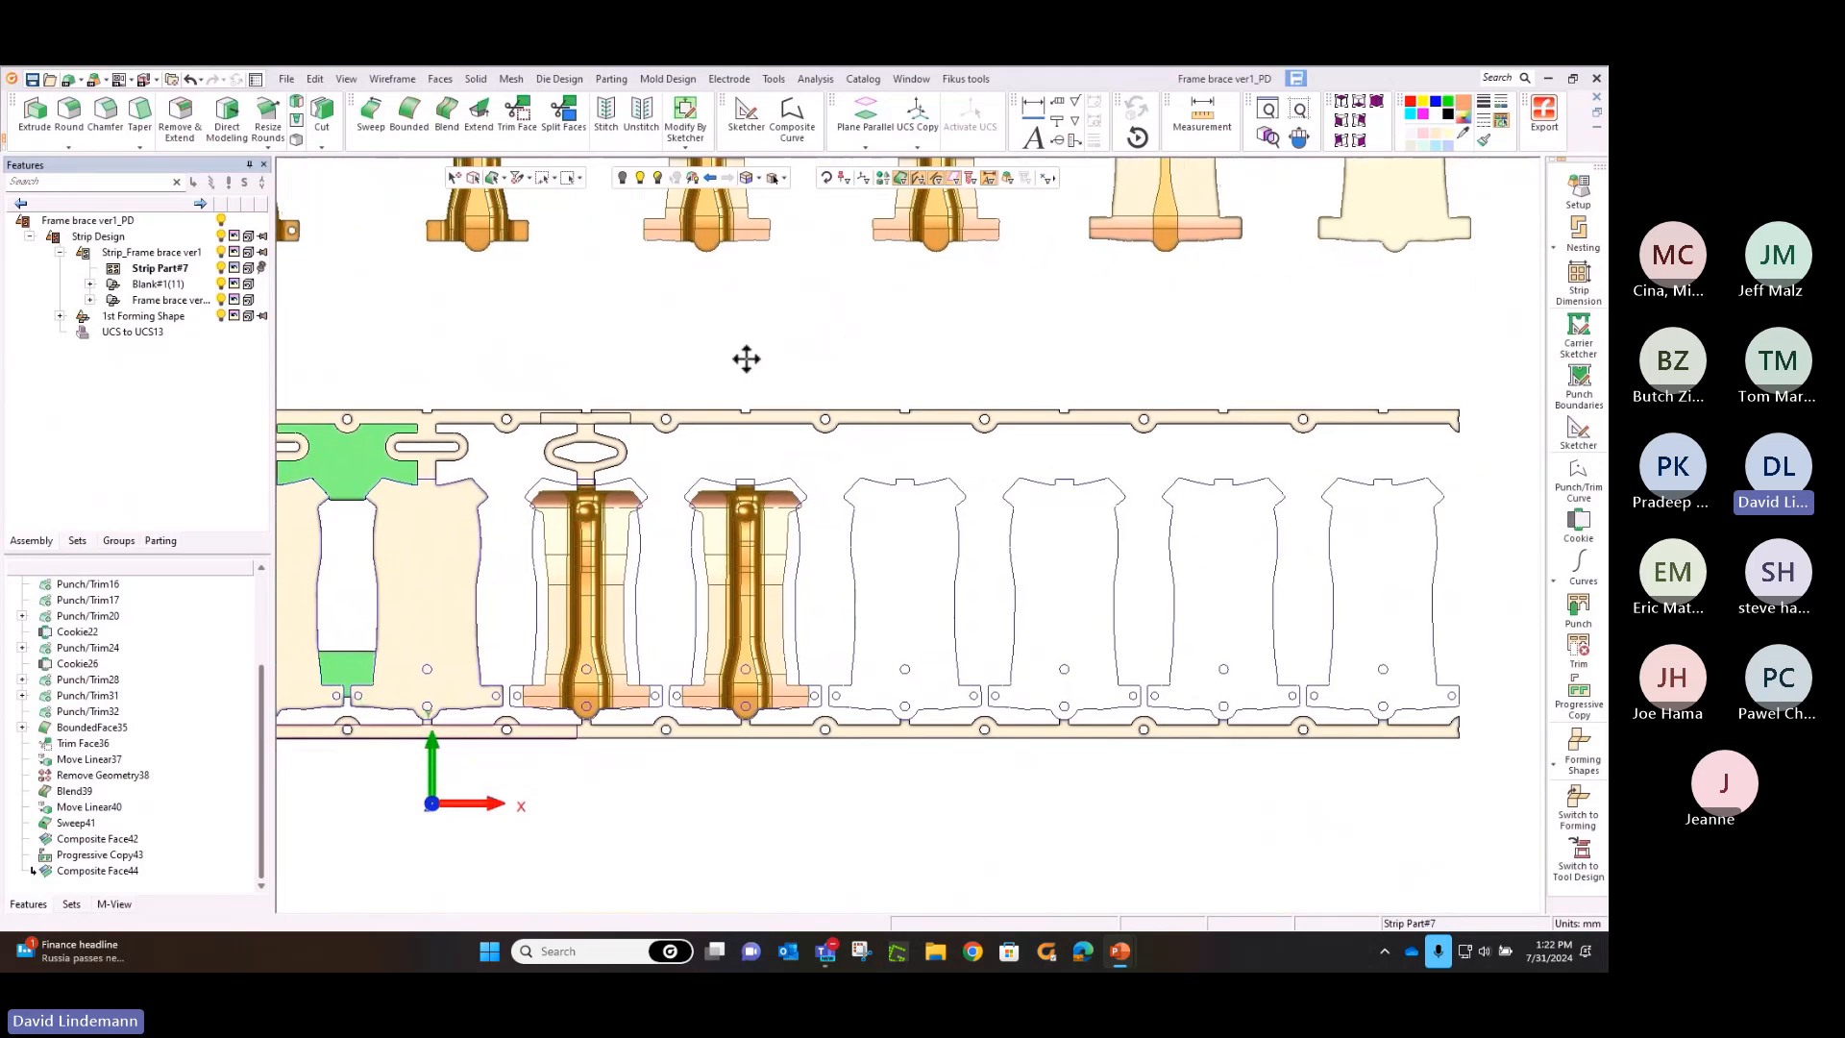
right_click_drag(890, 330, 980, 494, "ctrl")
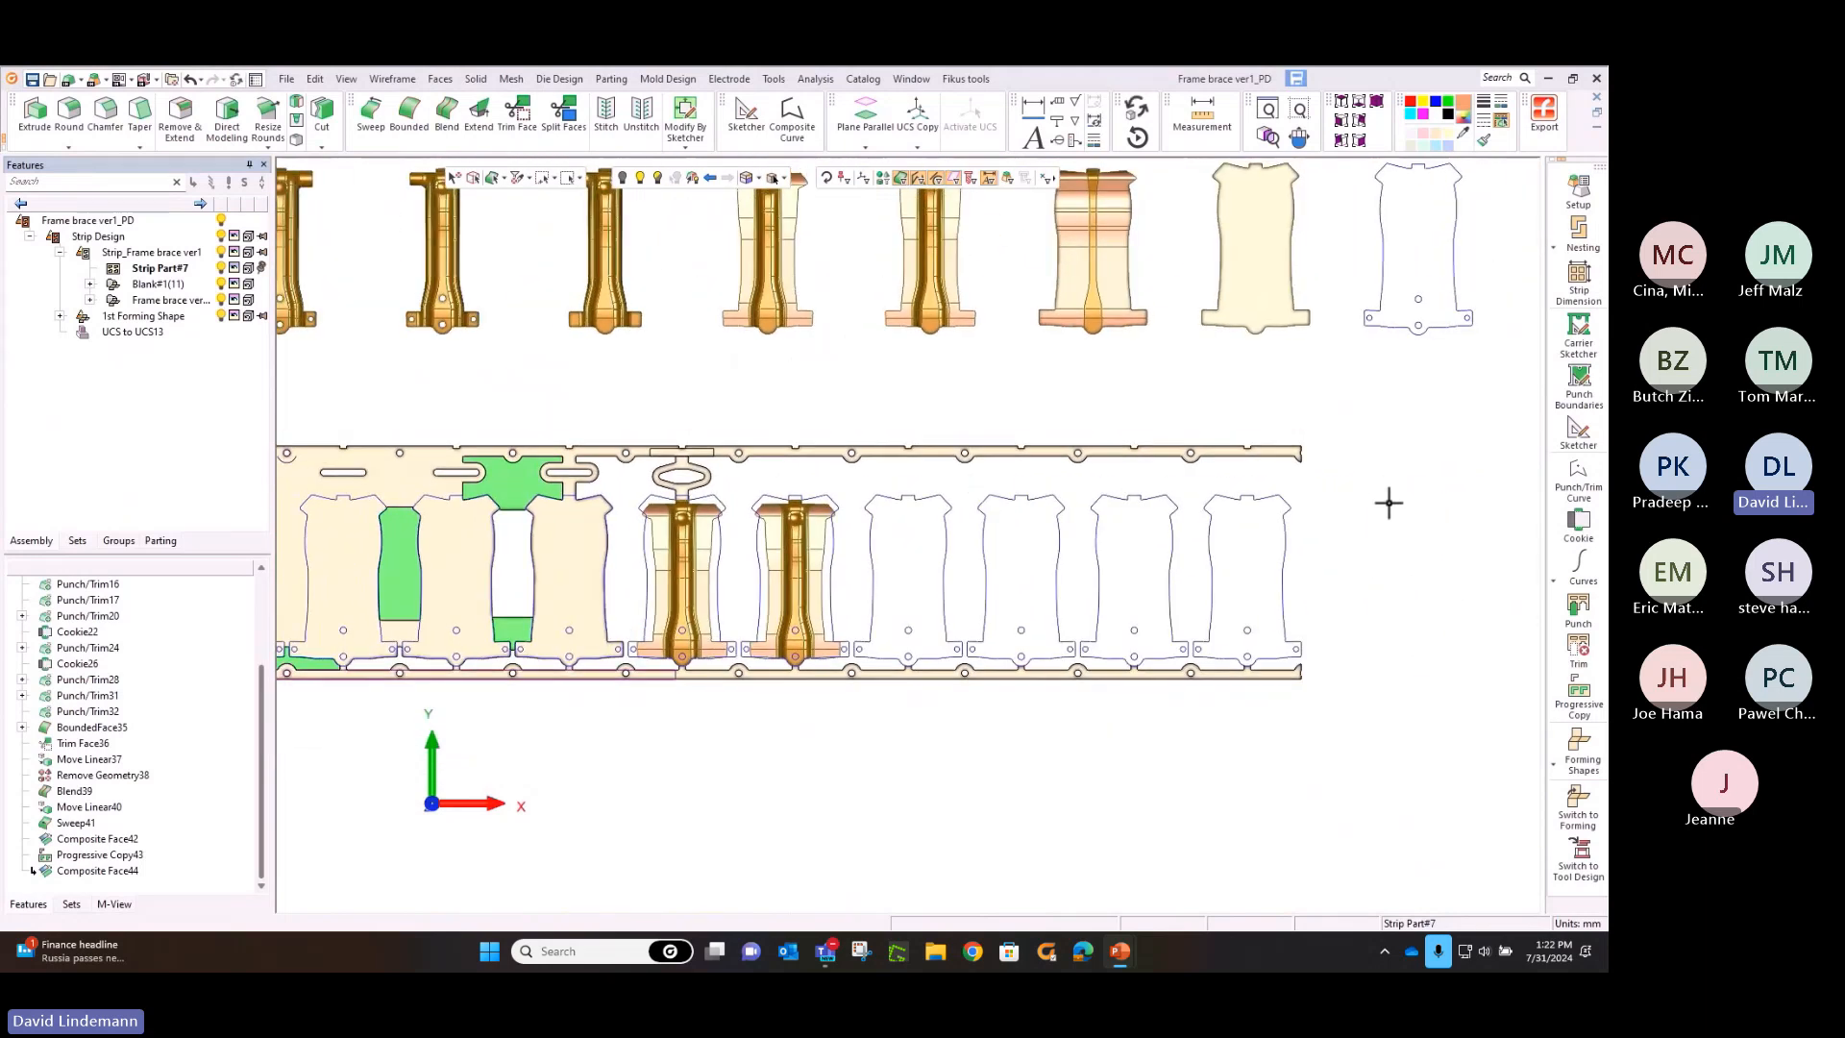
left_click(1579, 755)
left_click(1513, 749)
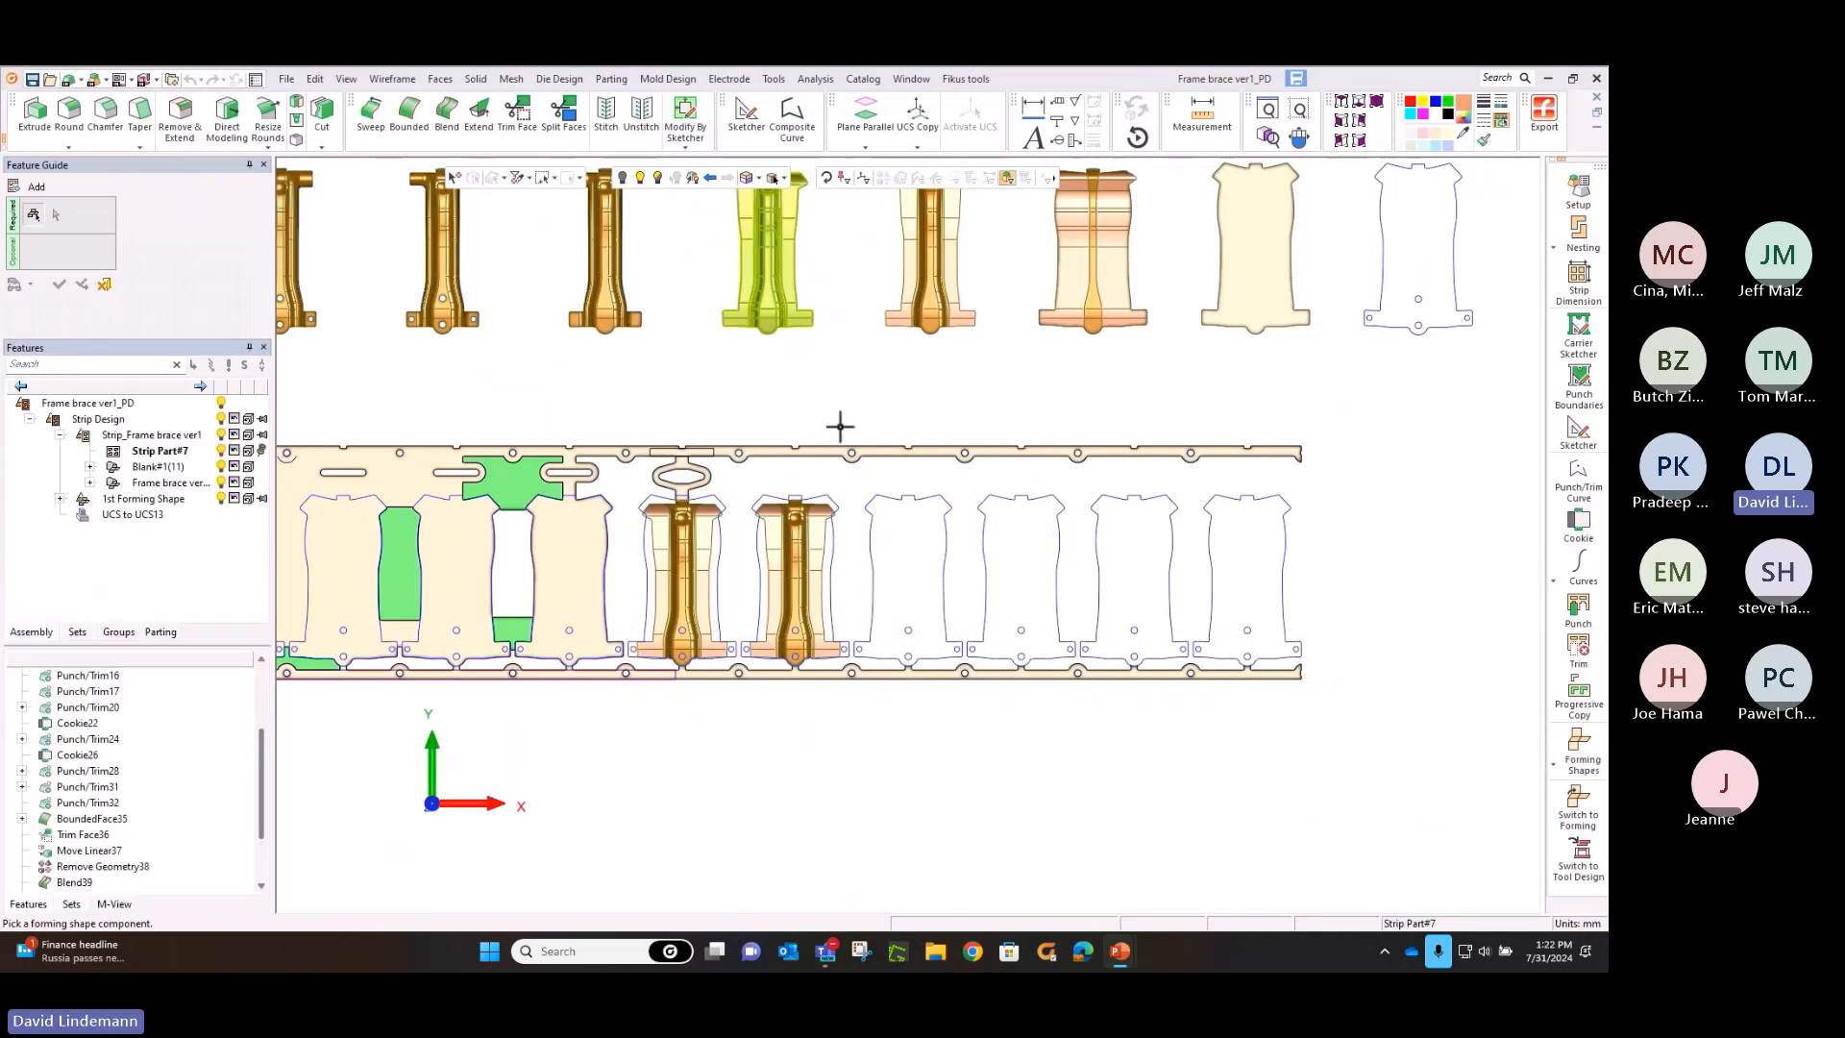
middle_click_drag(539, 358, 755, 428, "ctrl")
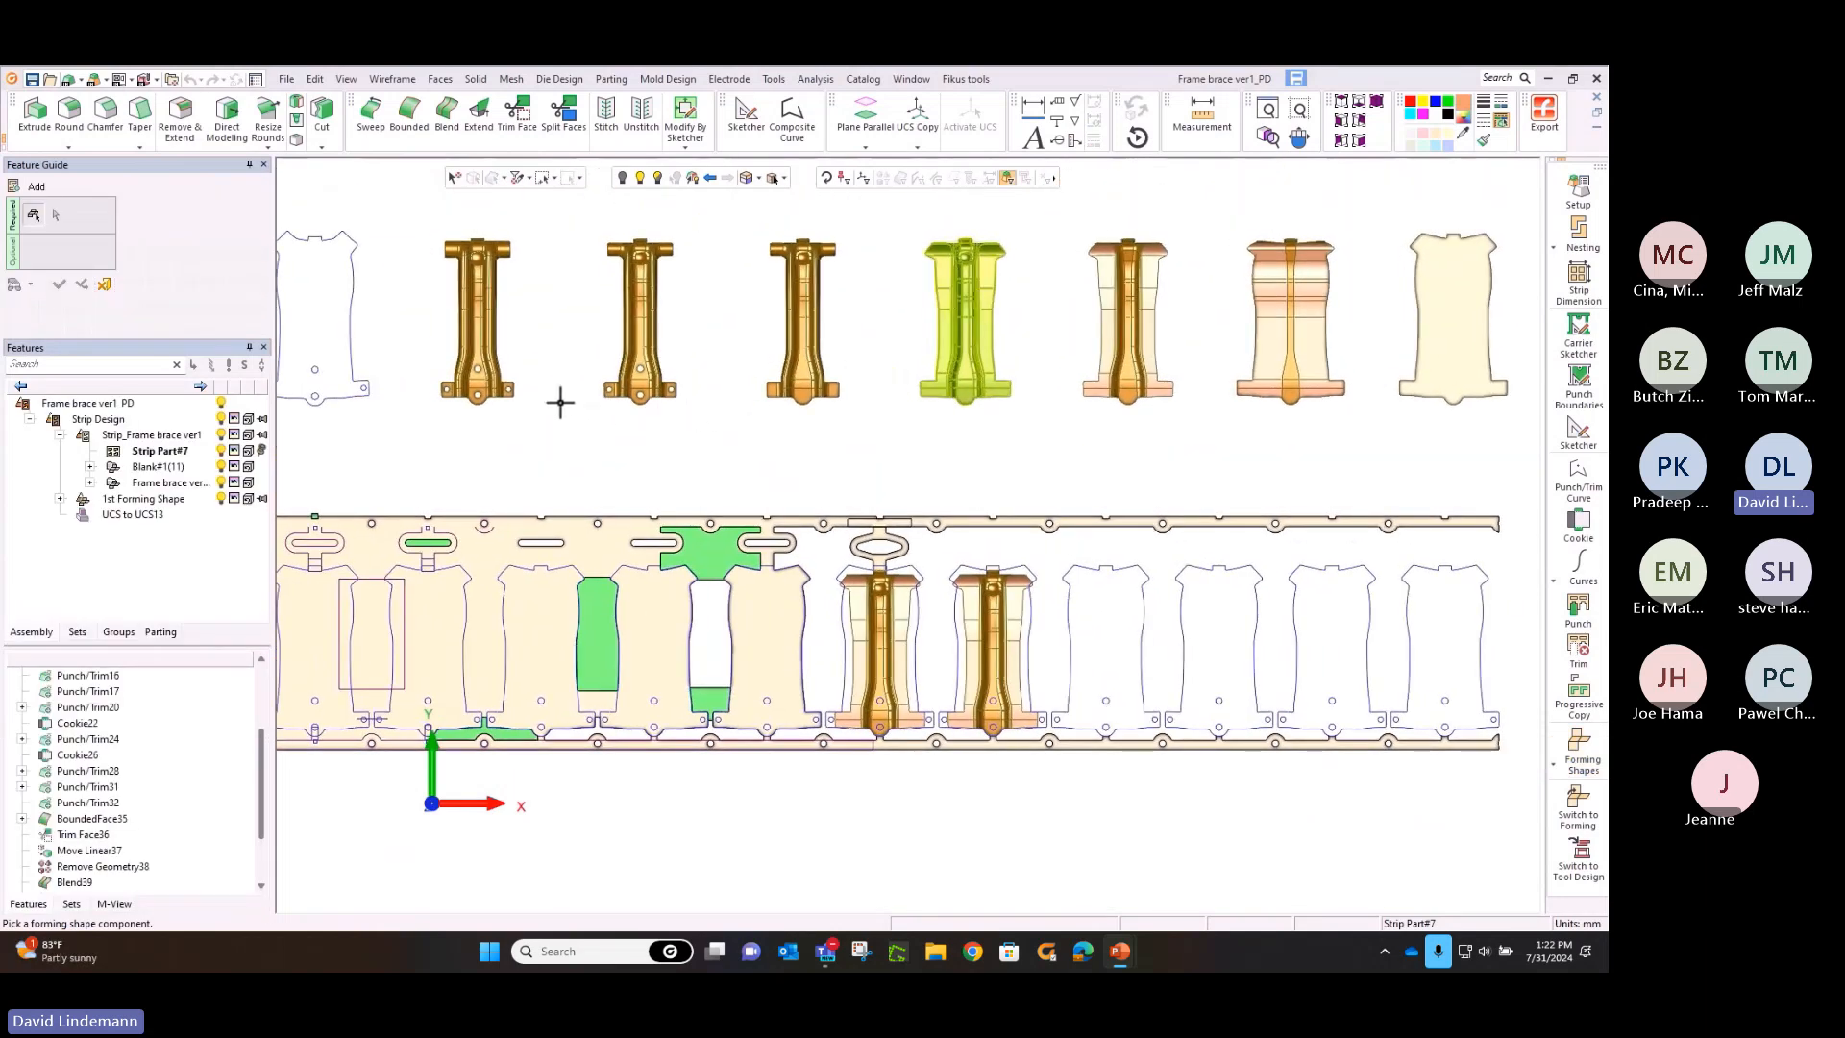
left_click(621, 396)
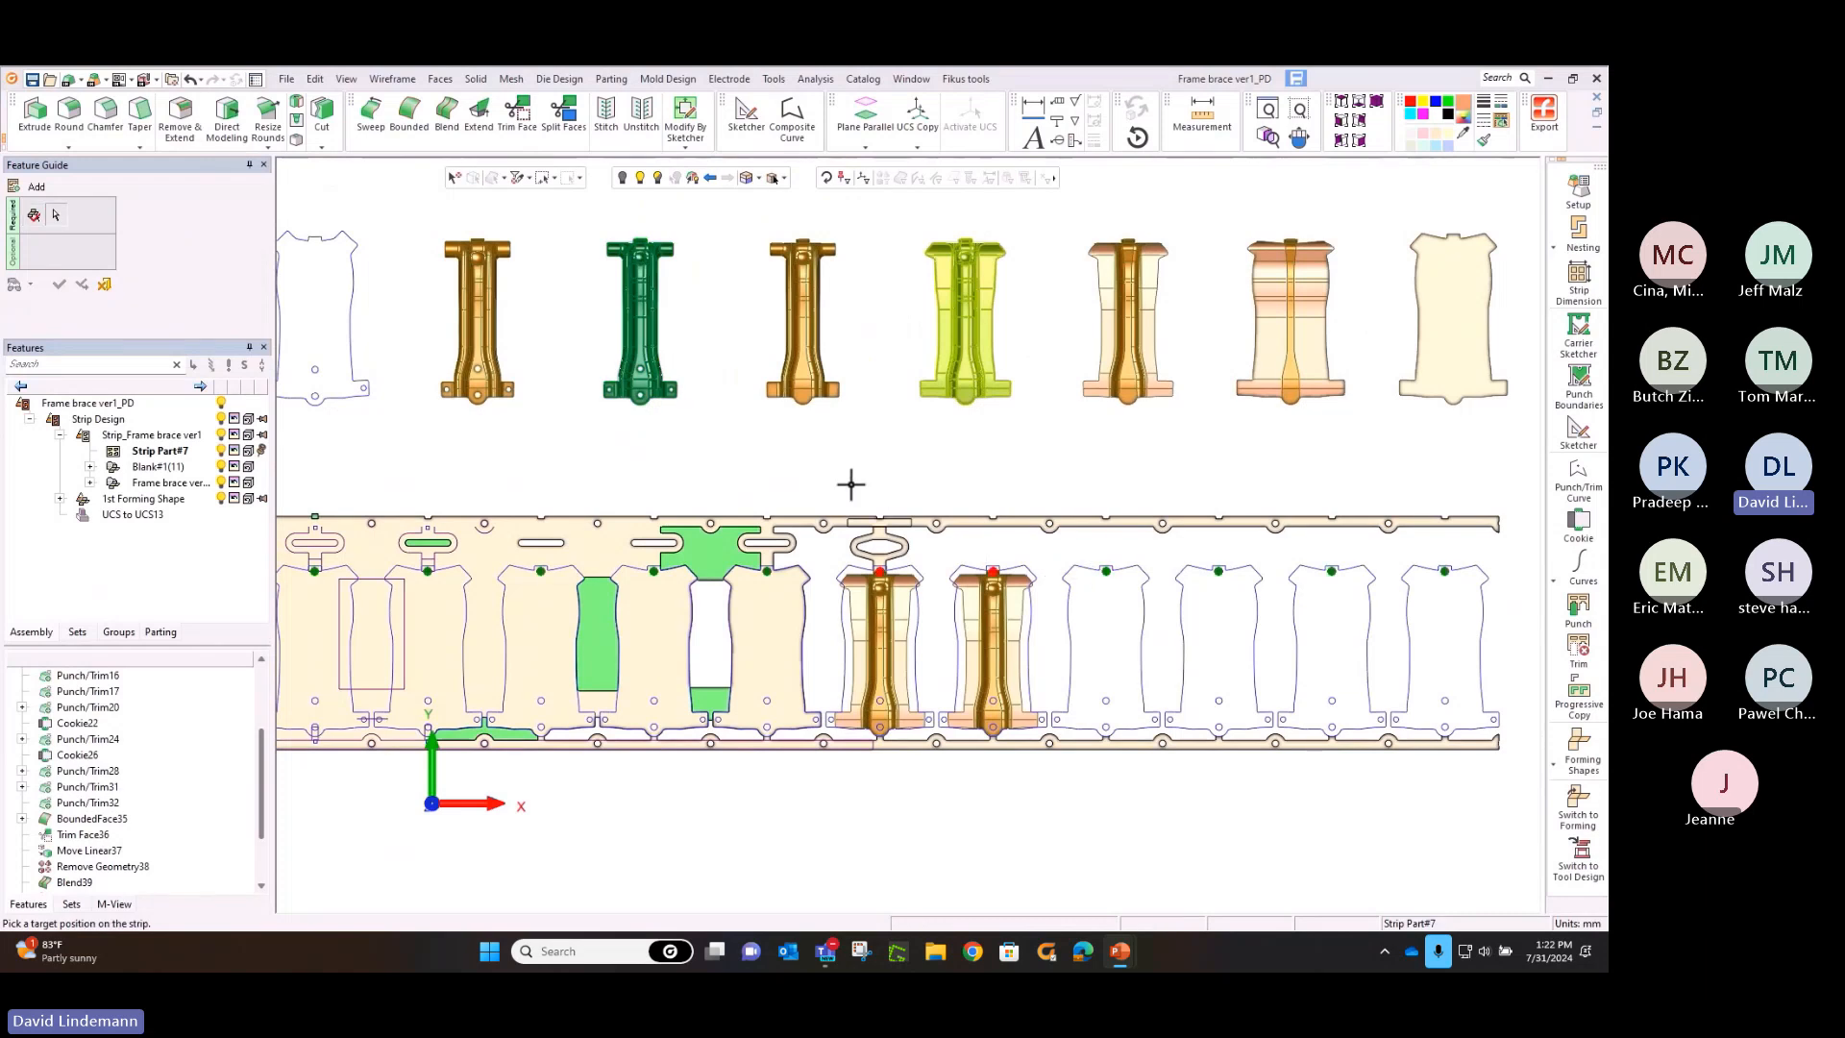
left_click(1578, 757)
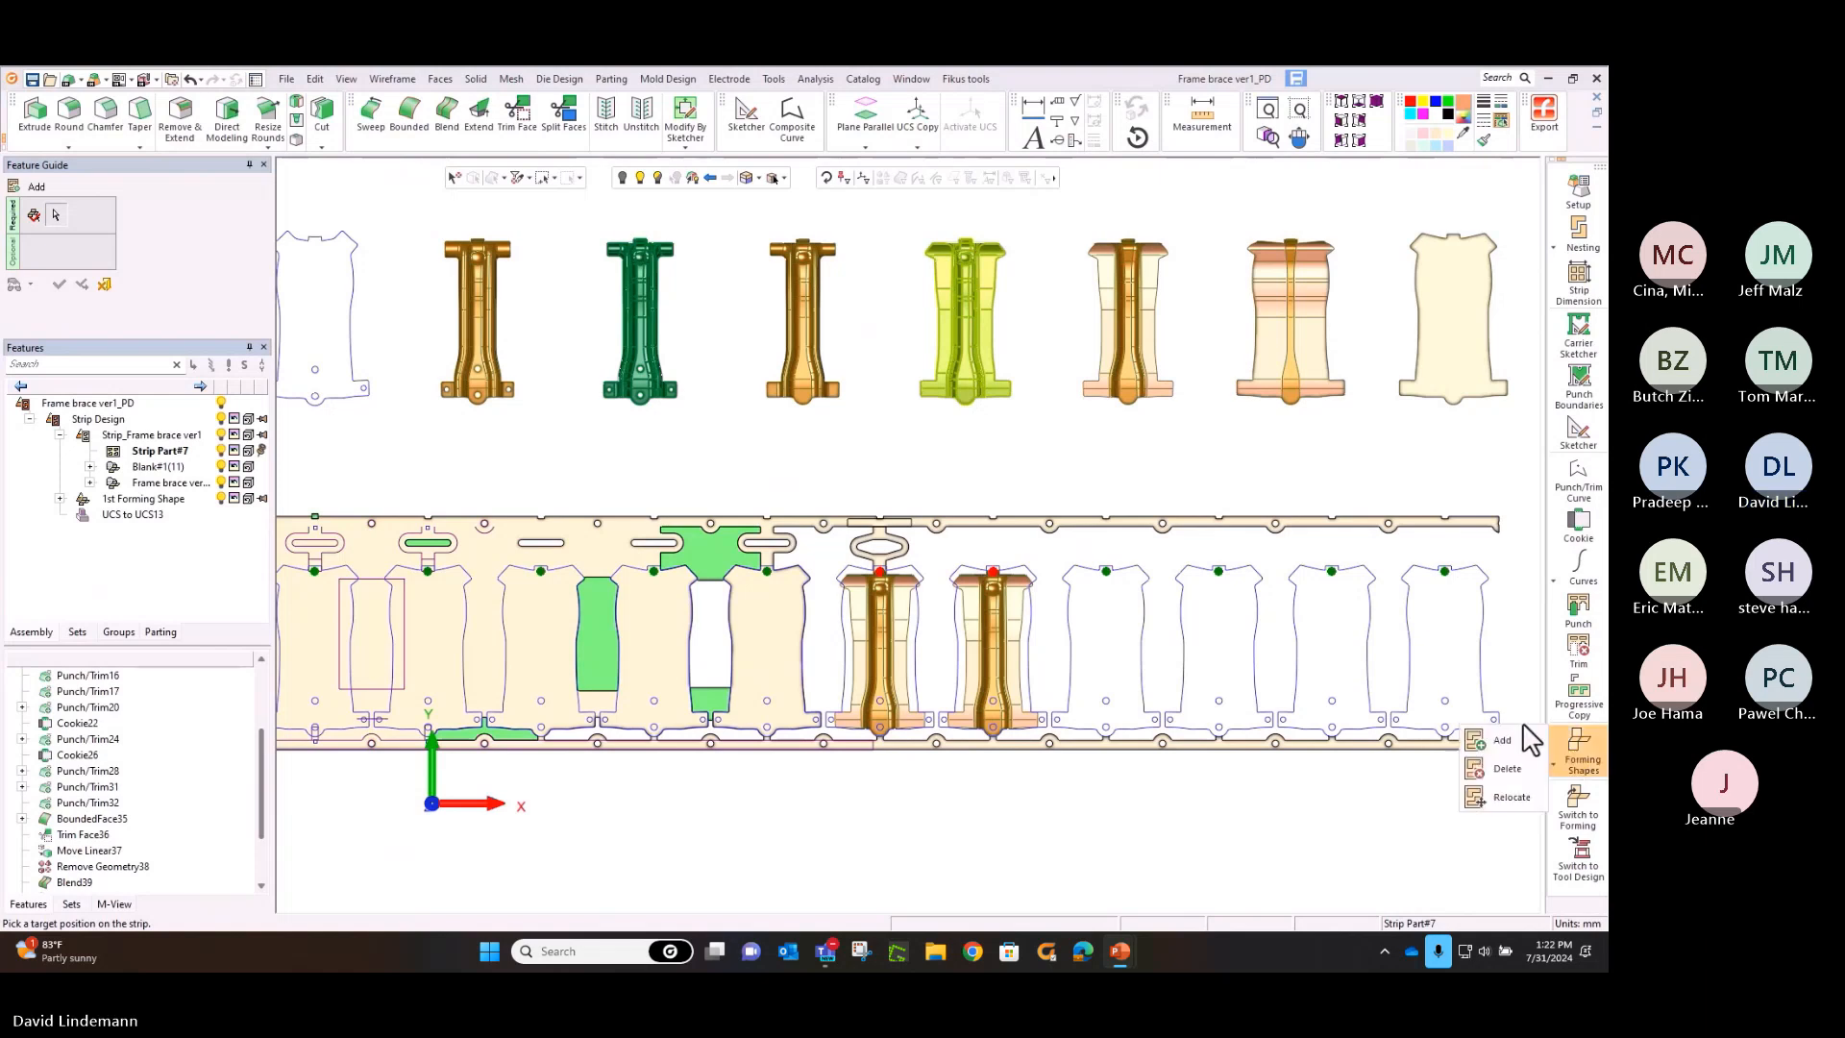
left_click(1444, 573)
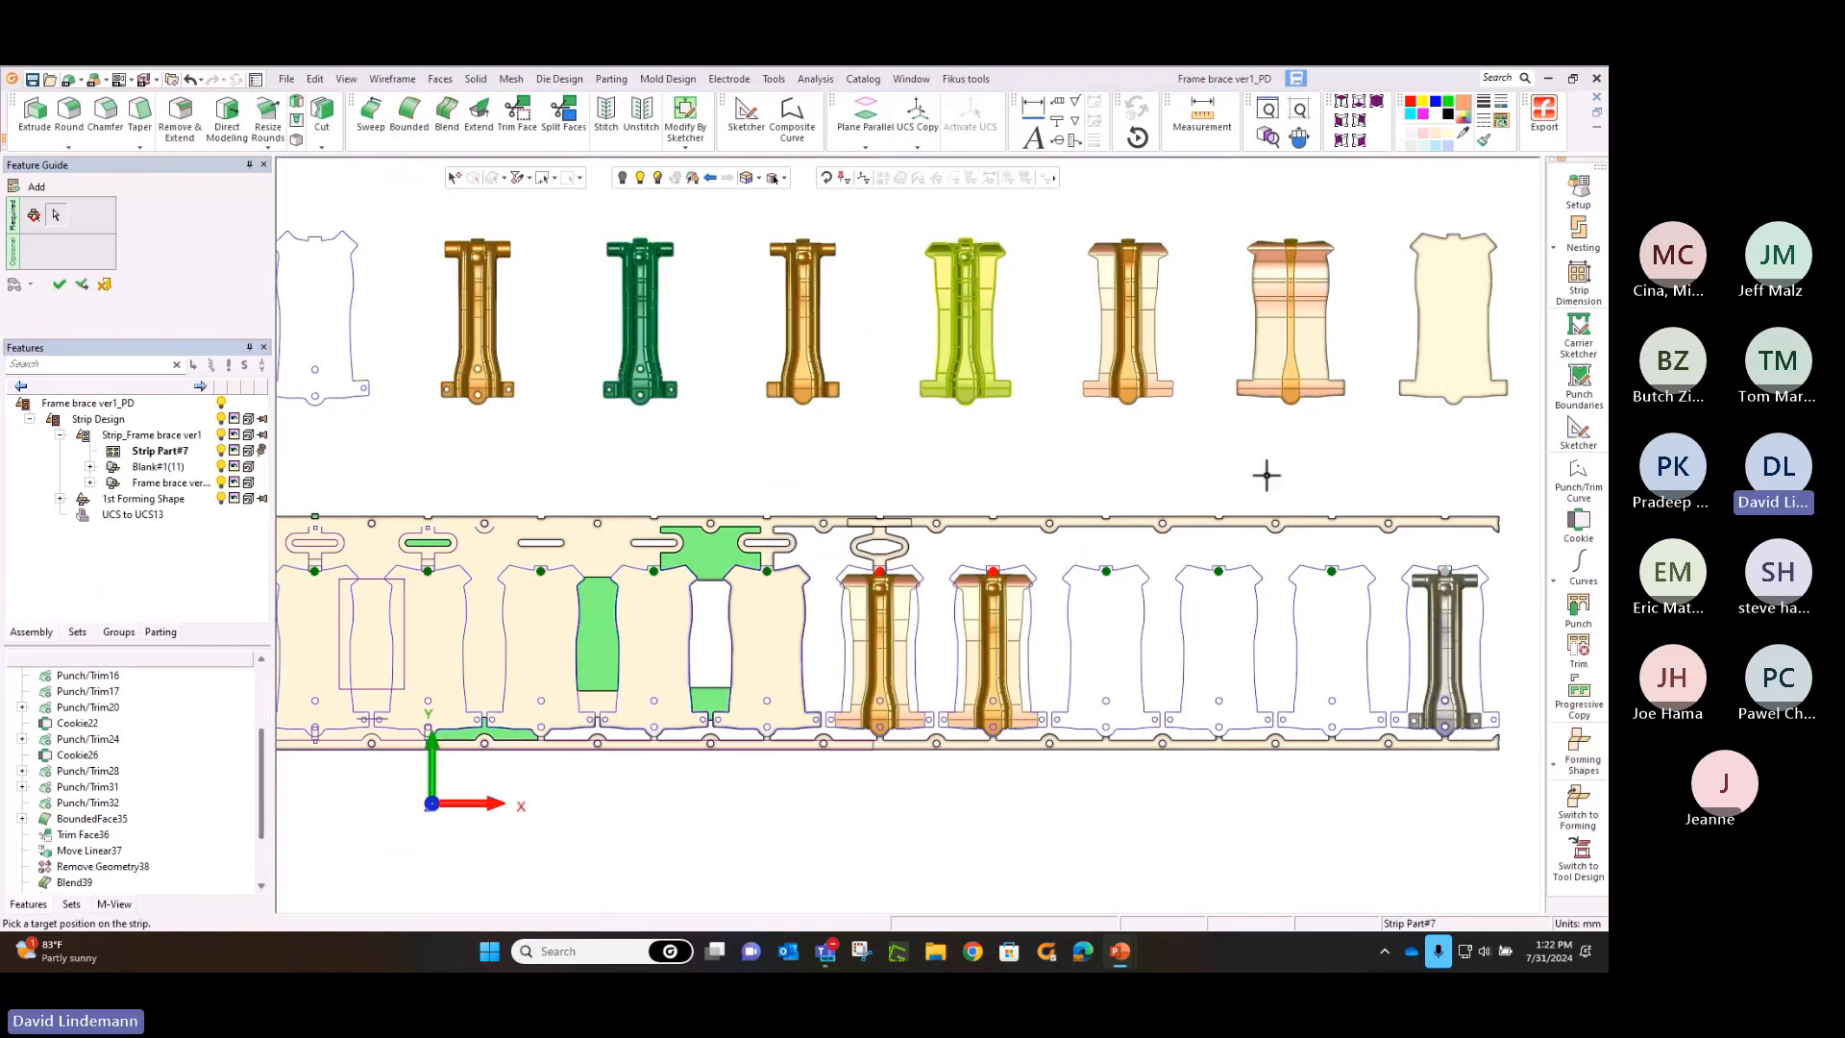
right_click(1118, 441)
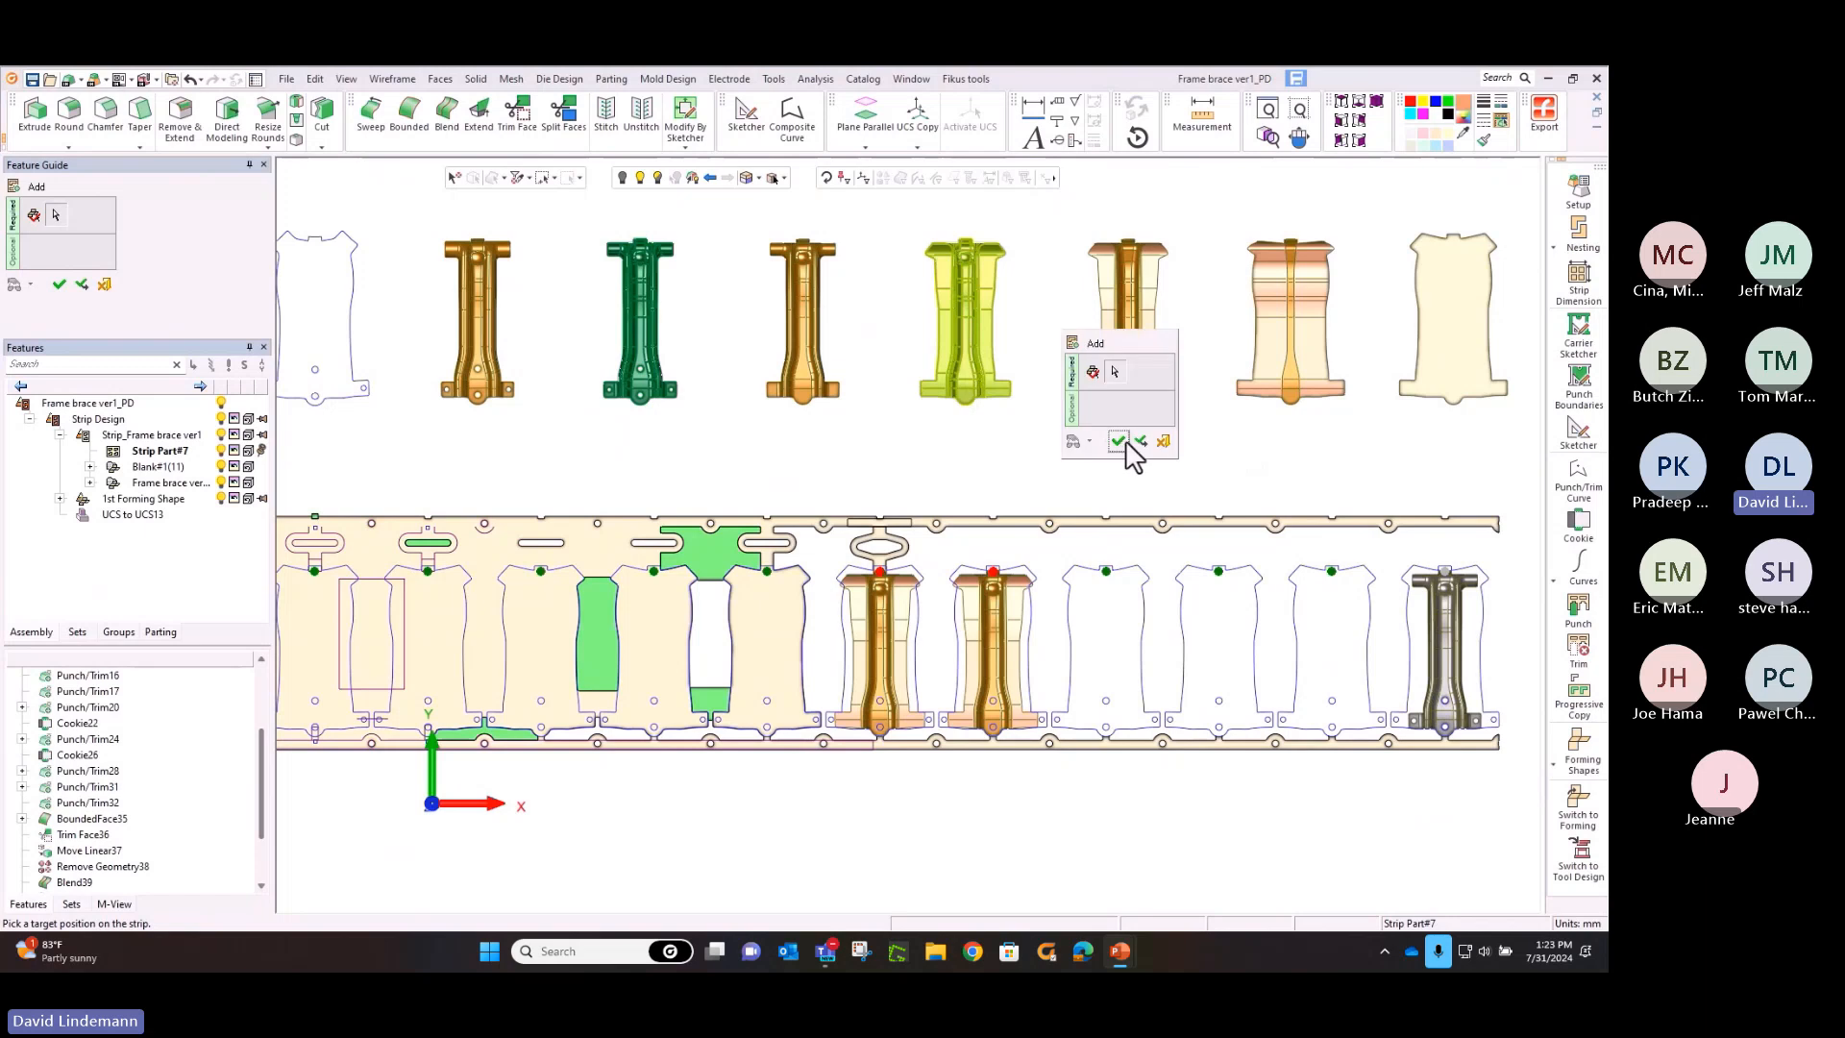
left_click(1140, 442)
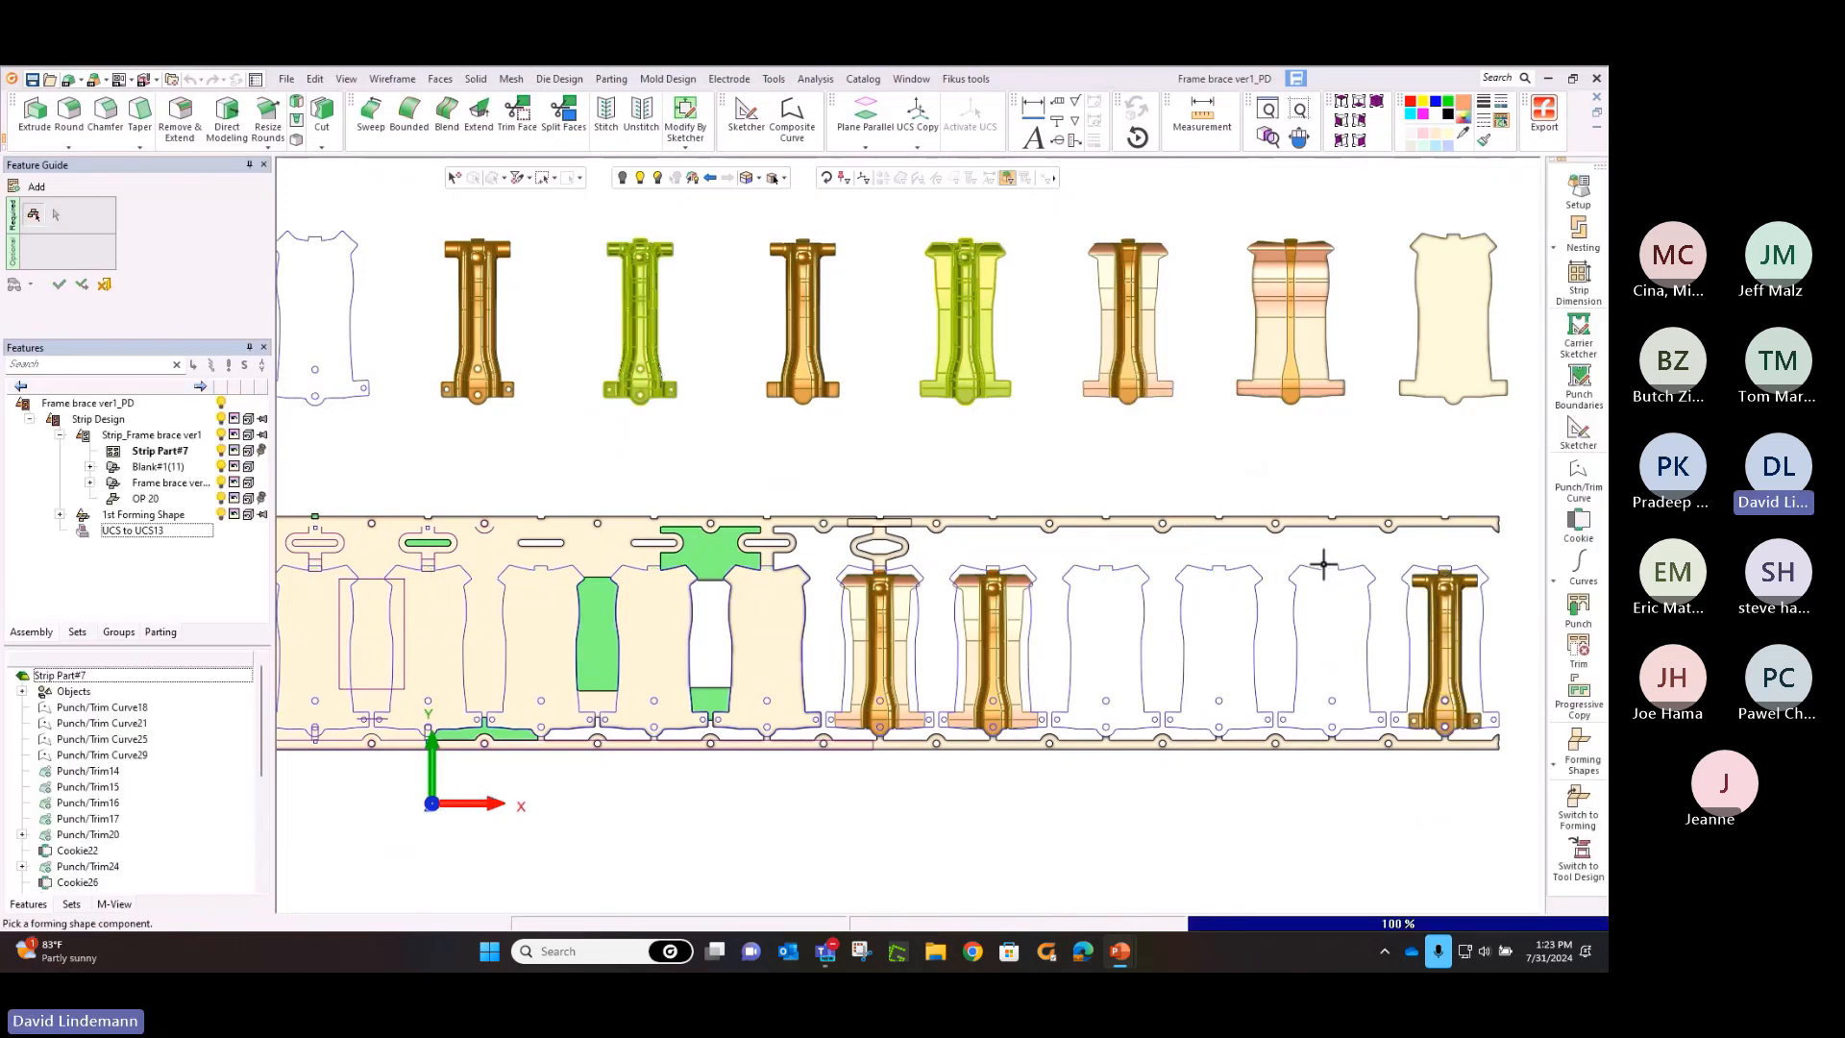
Add the OP 20 forming shape to the strip at the tenth station as well
left_click(1578, 708)
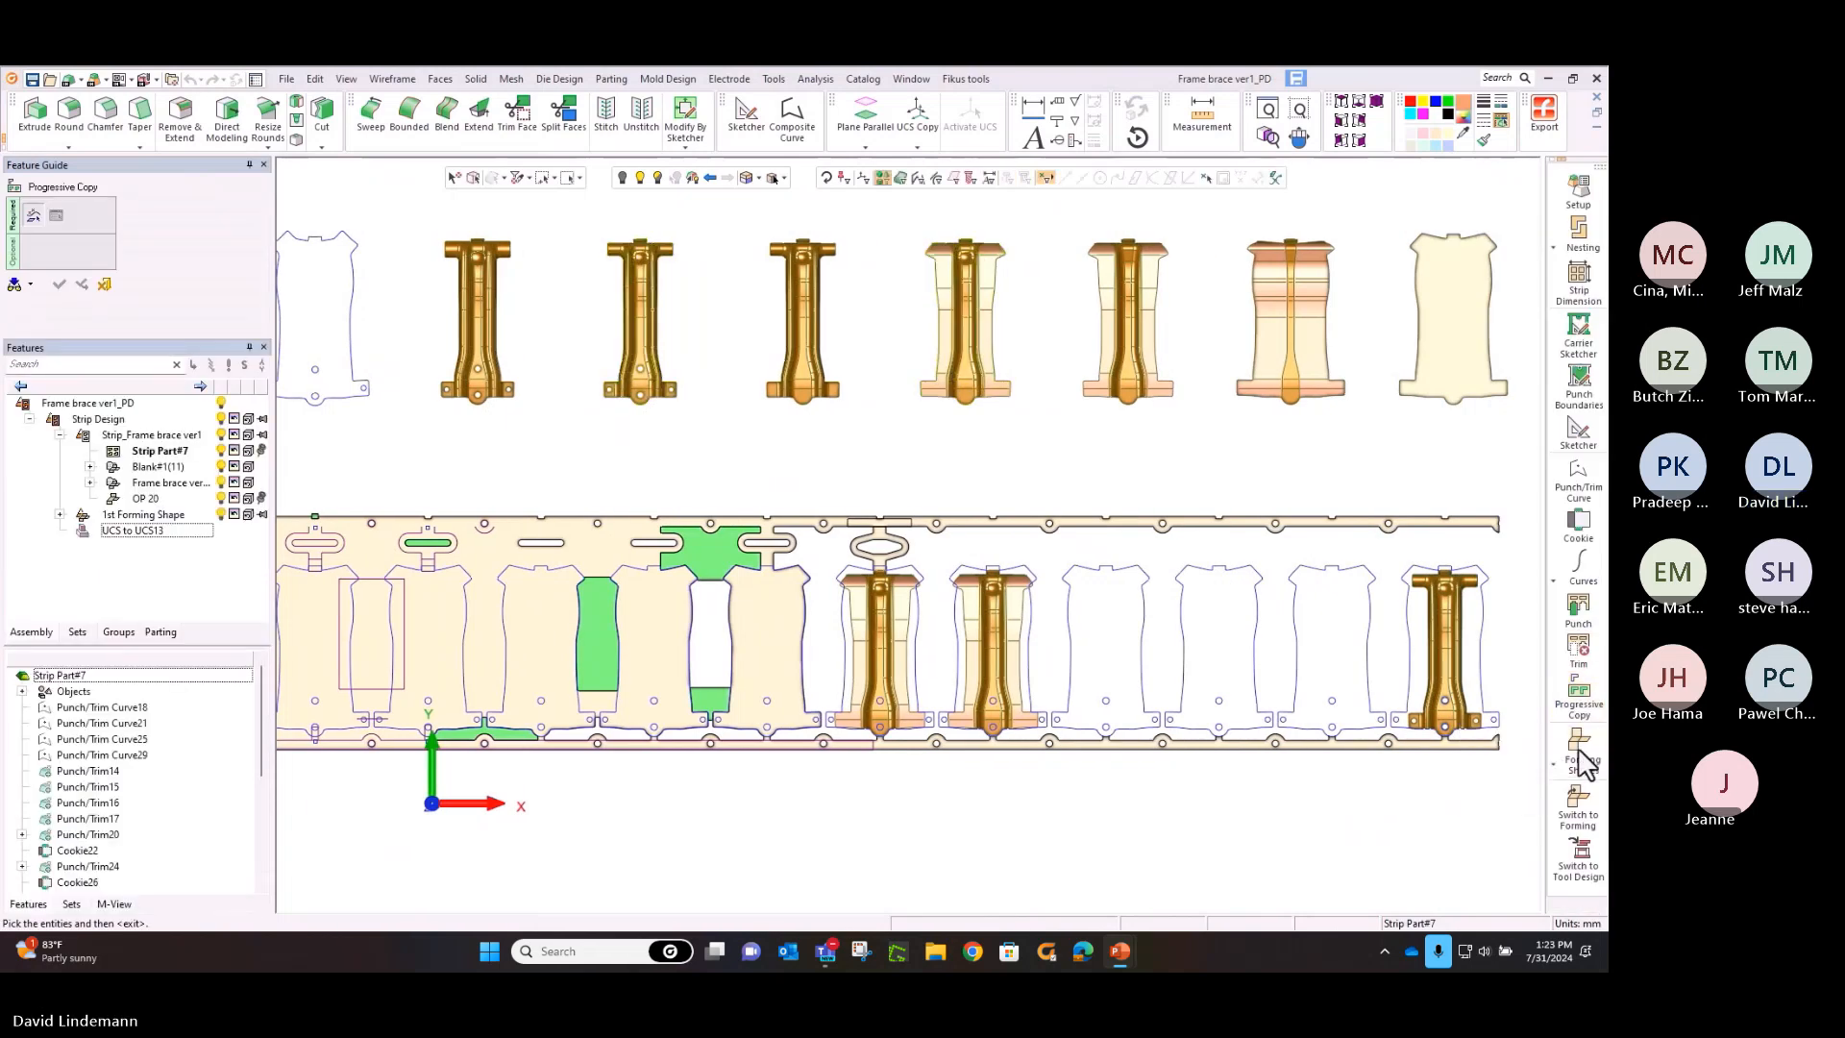
left_click(1580, 753)
left_click(1505, 739)
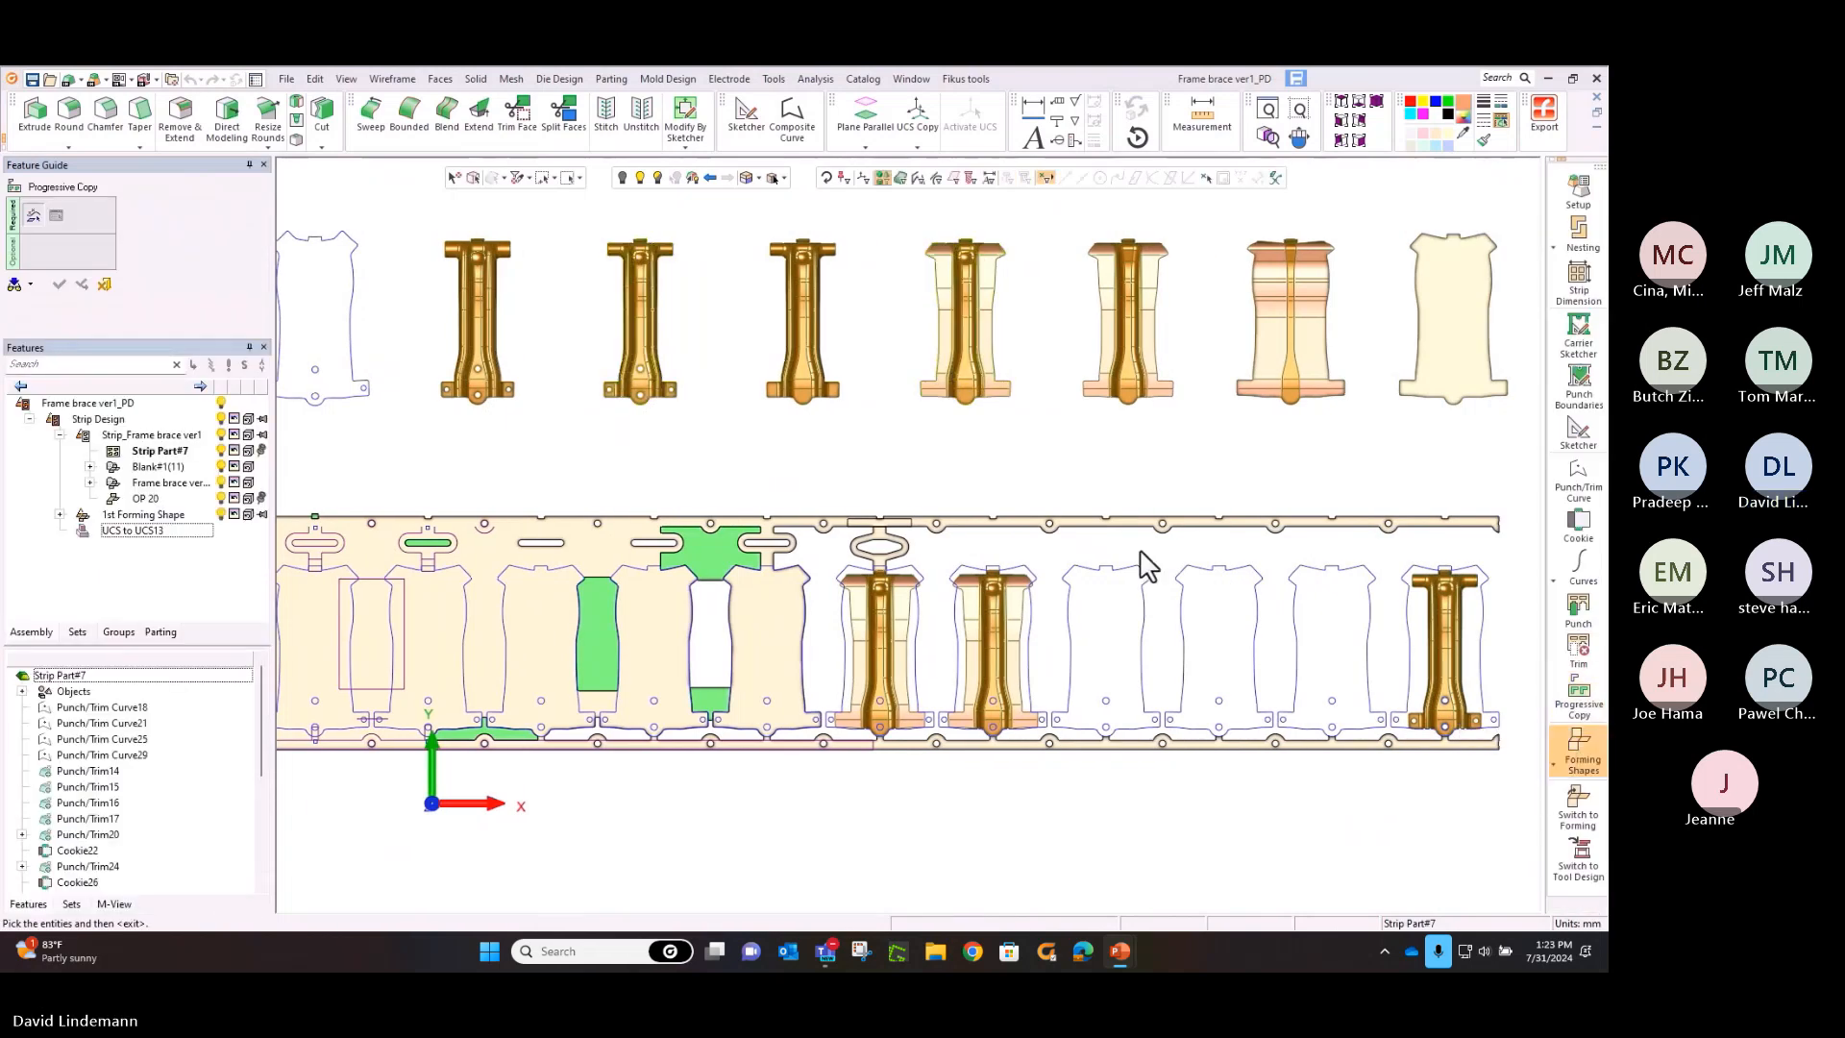
left_click(672, 387)
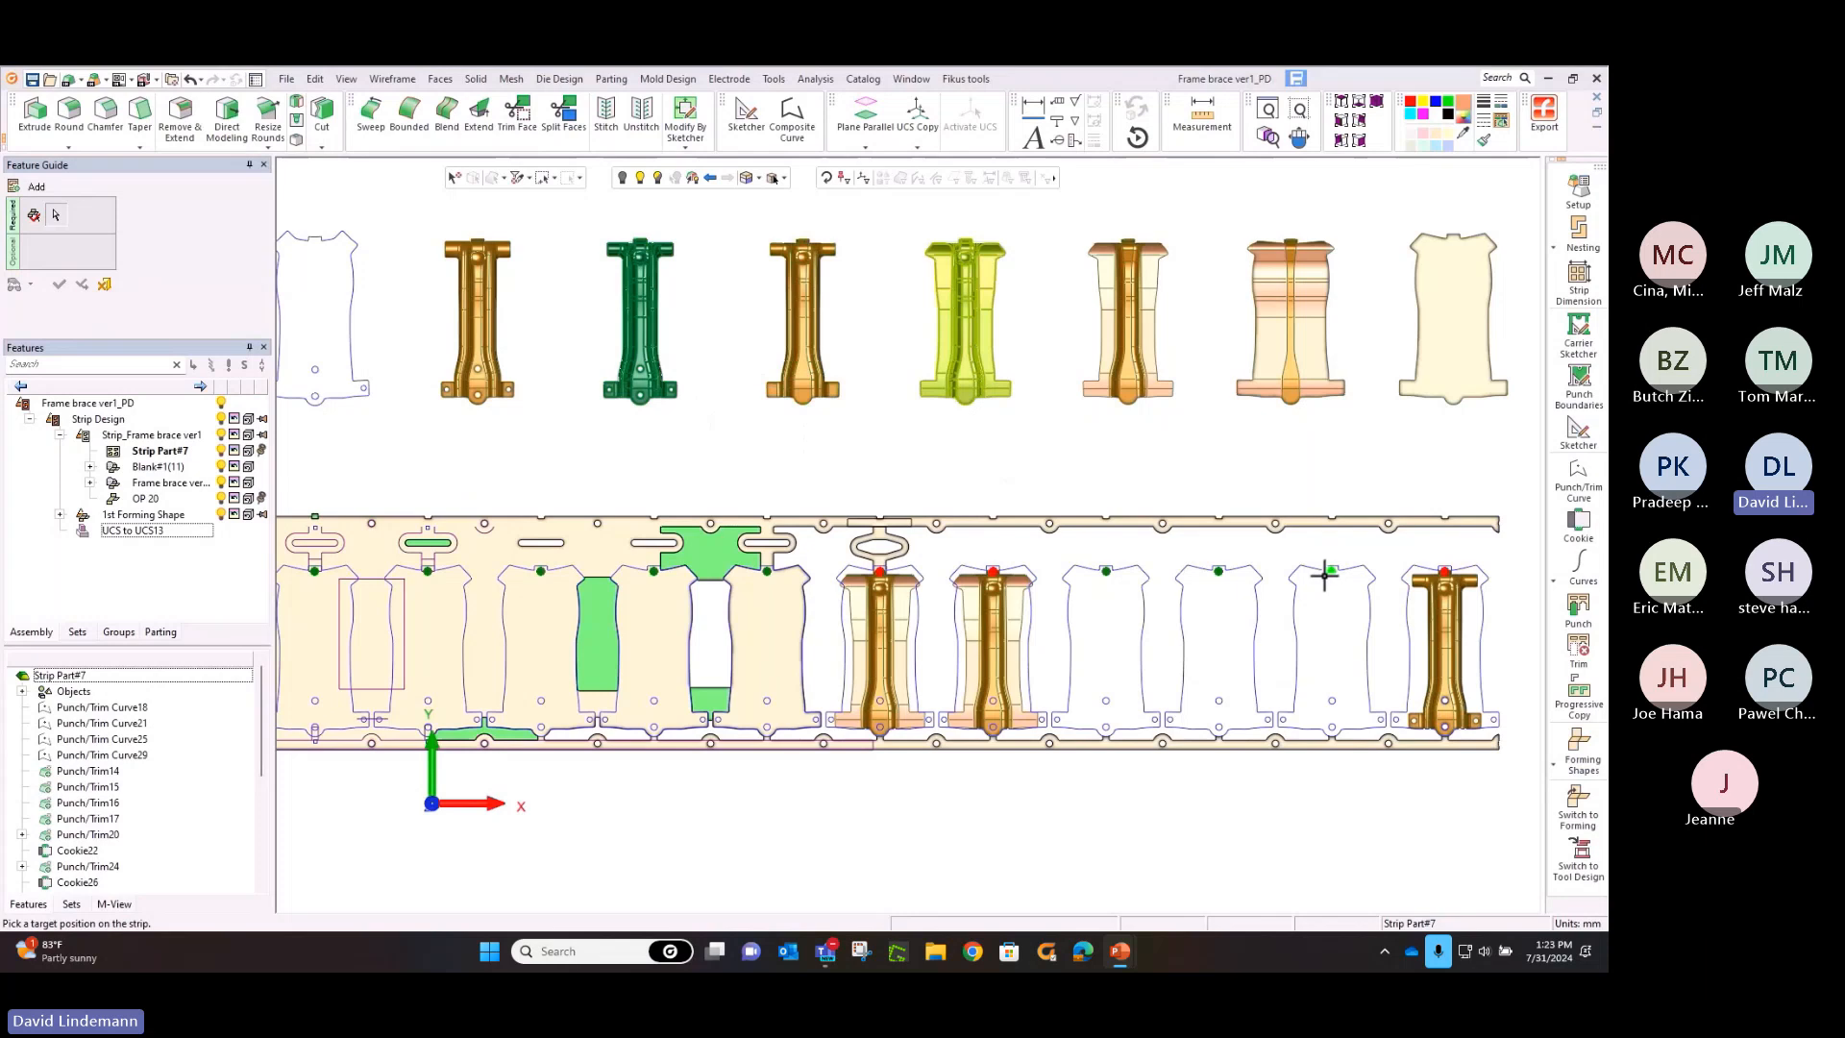
left_click(1325, 575)
middle_click(1259, 479)
left_click(1261, 480)
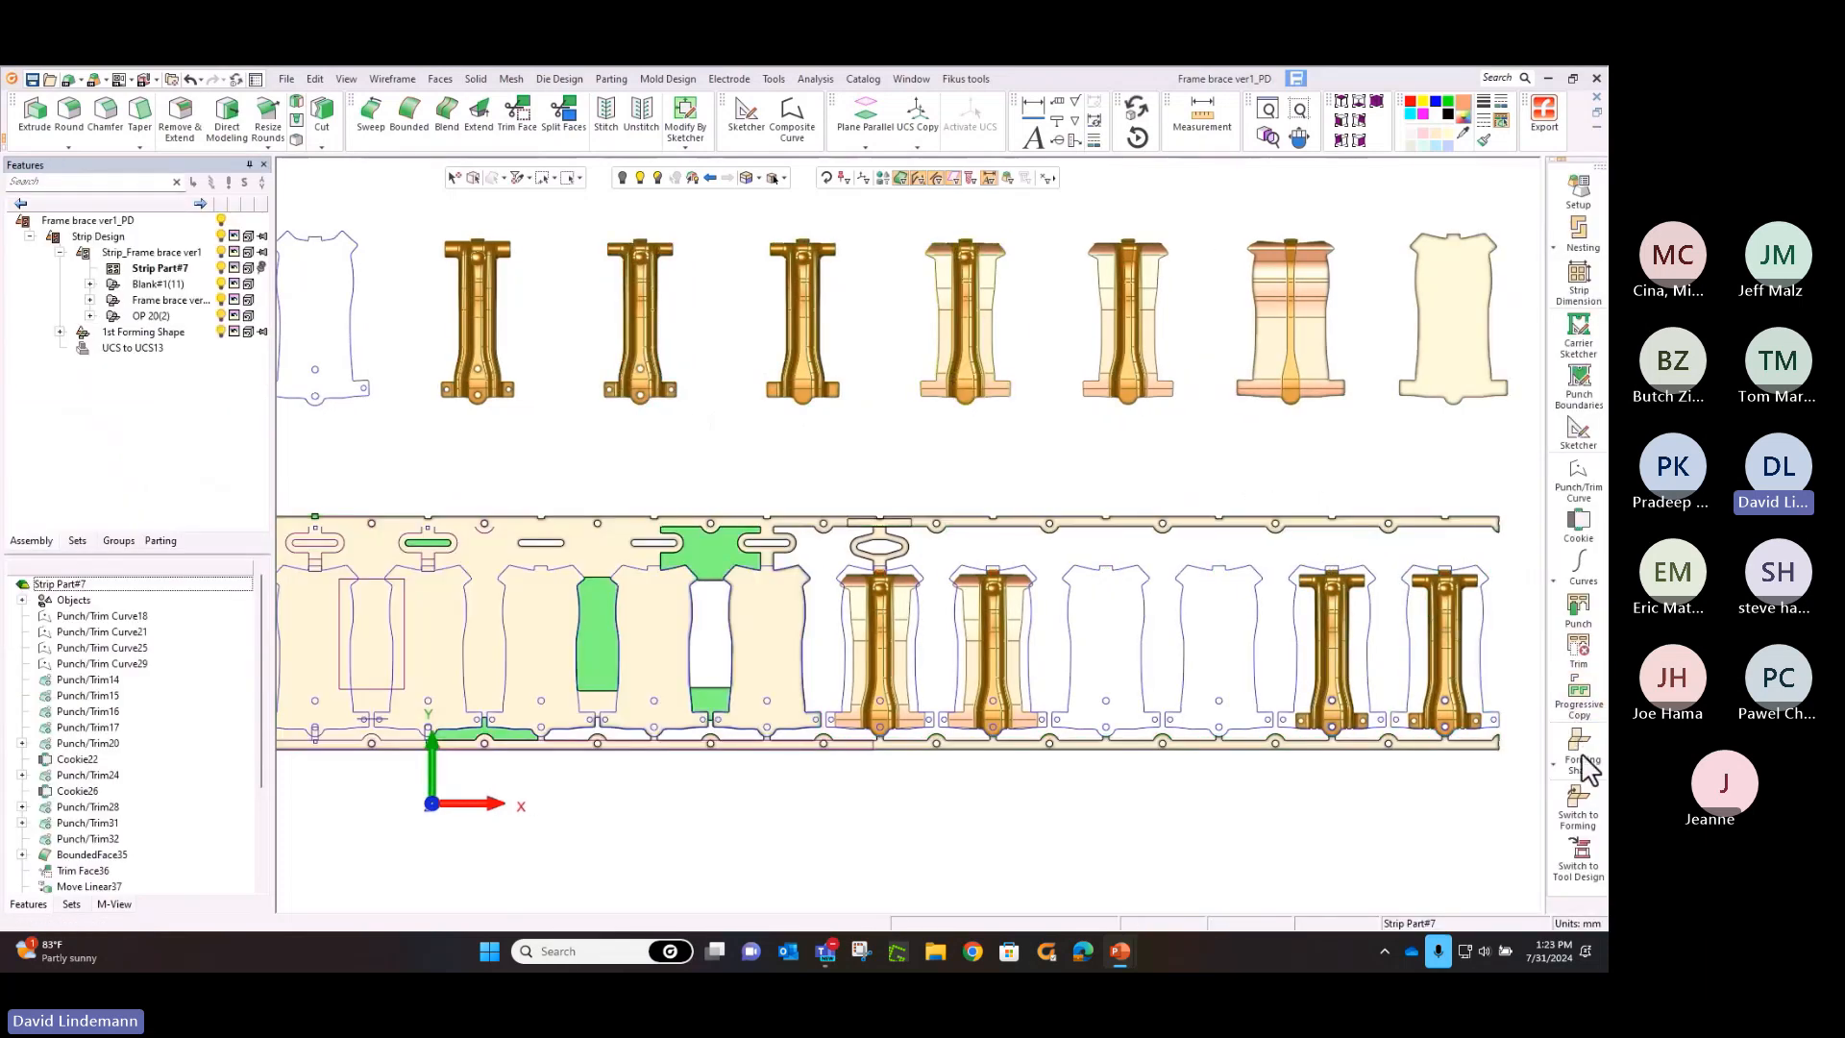
Add the fourth forming shape of the upper row to the strip at the eighth and ninth stations
left_click(1584, 764)
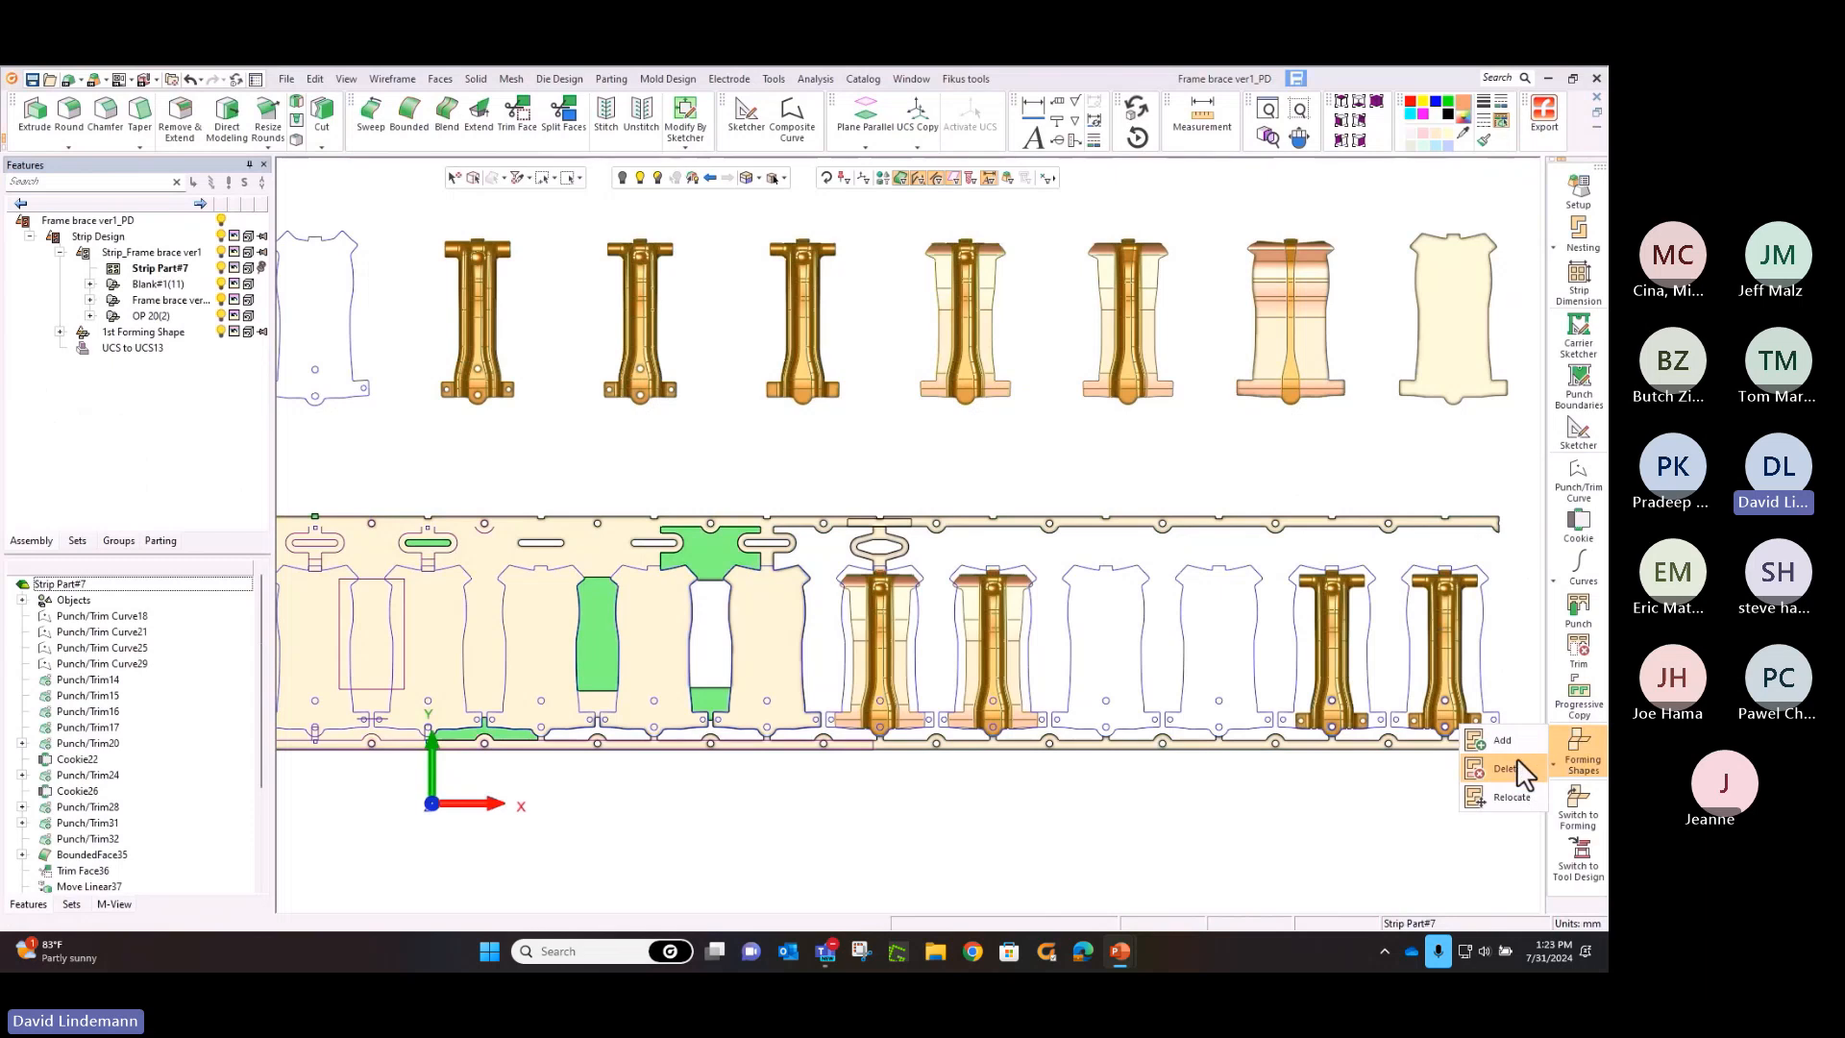
left_click(1490, 740)
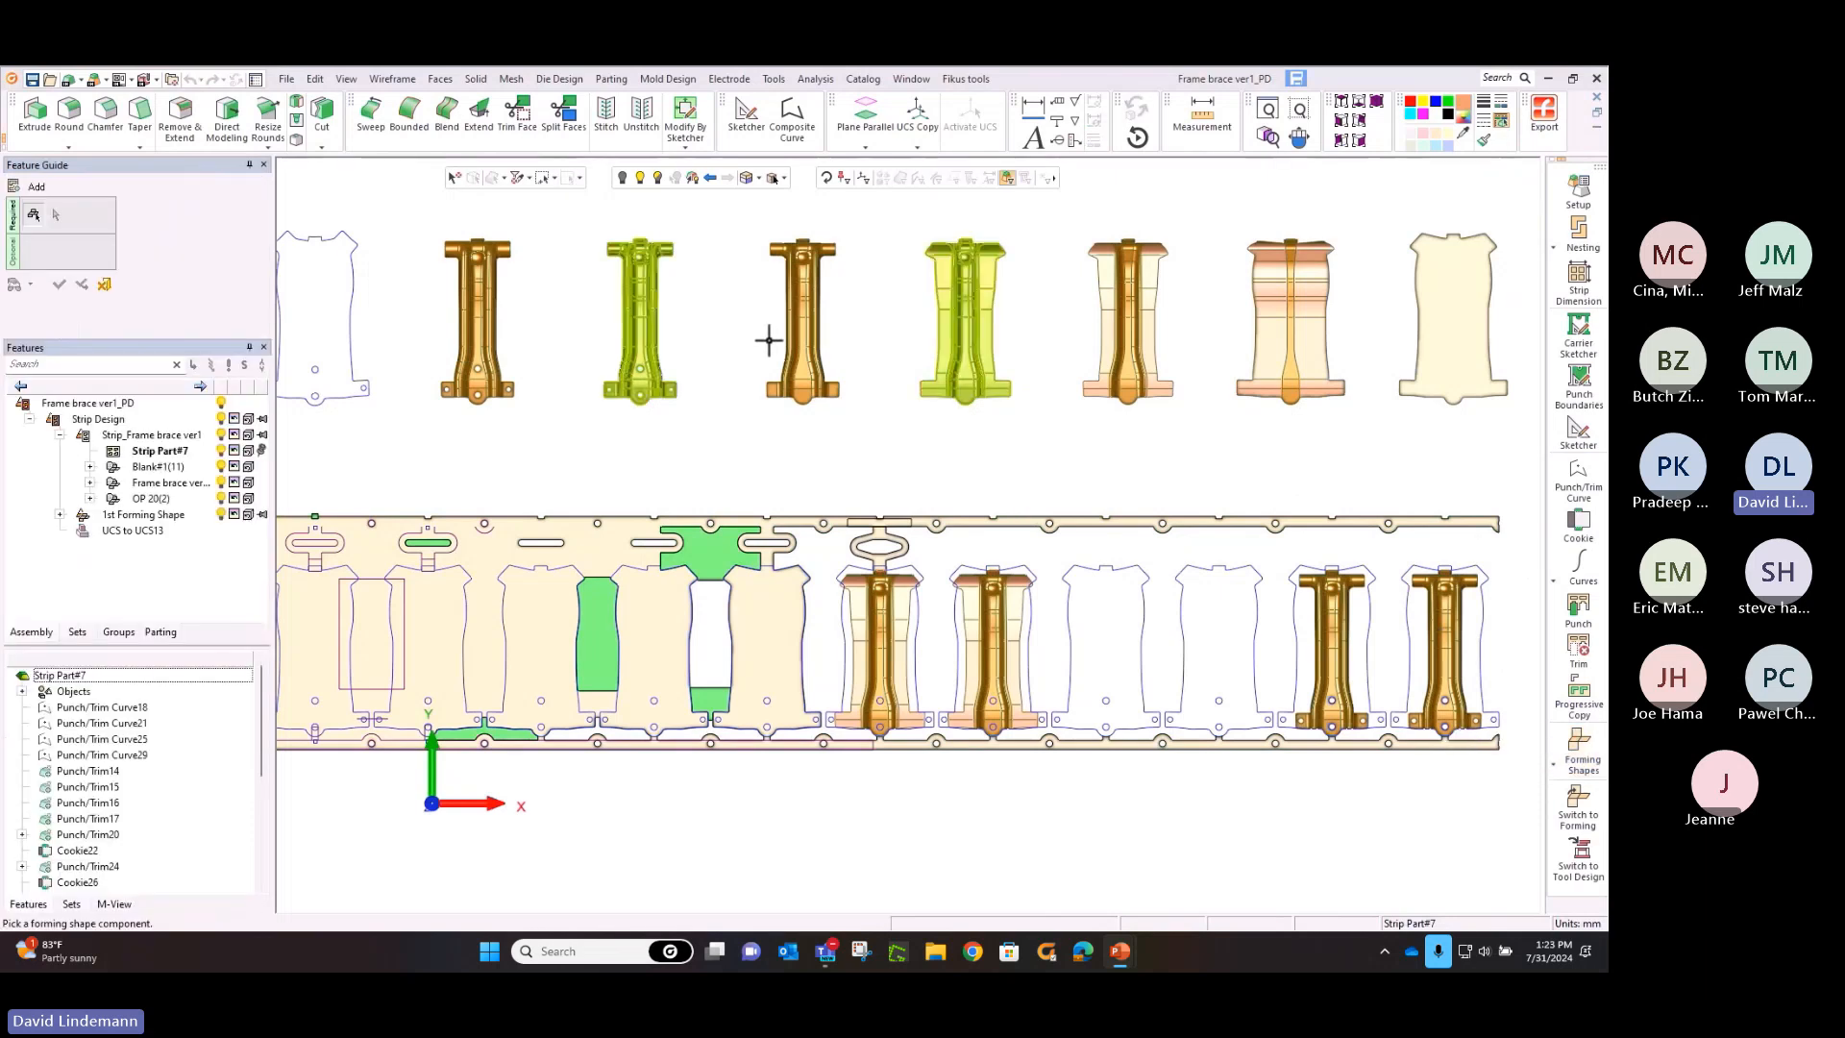
left_click(810, 389)
left_click(1104, 571)
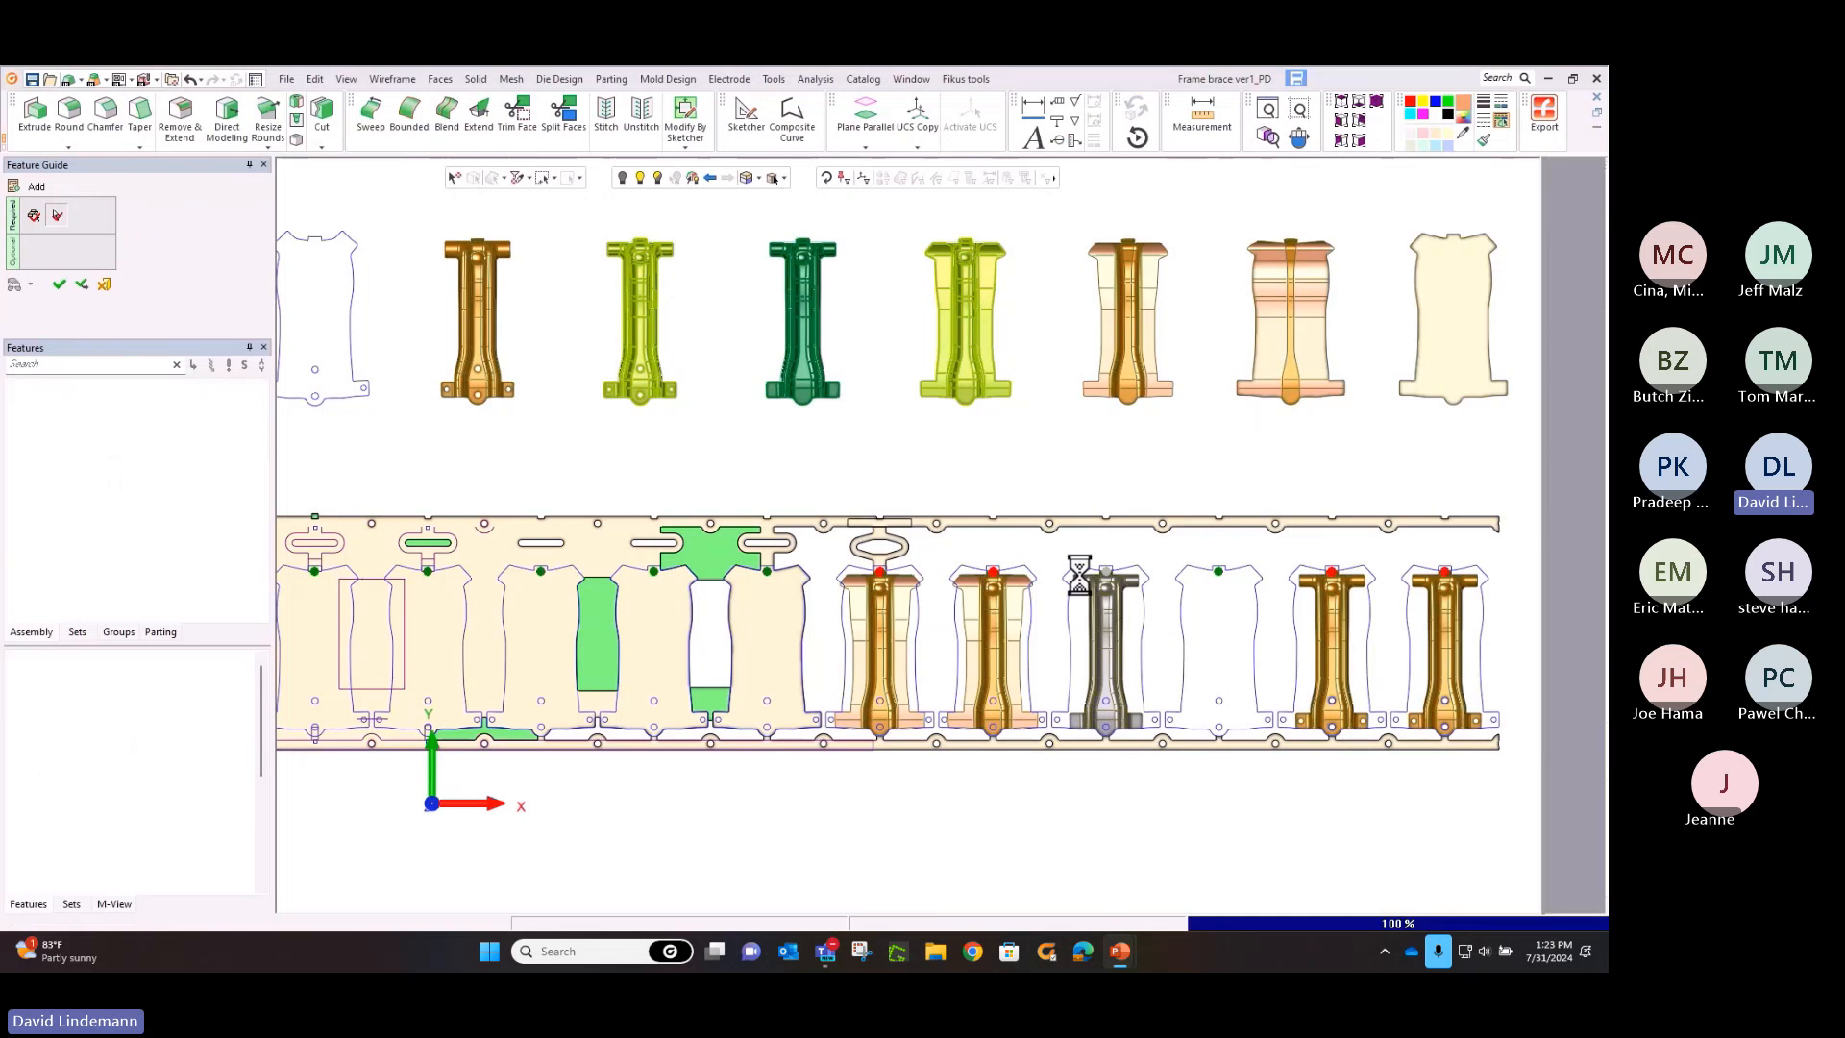
left_click(1109, 605)
left_click(1214, 571)
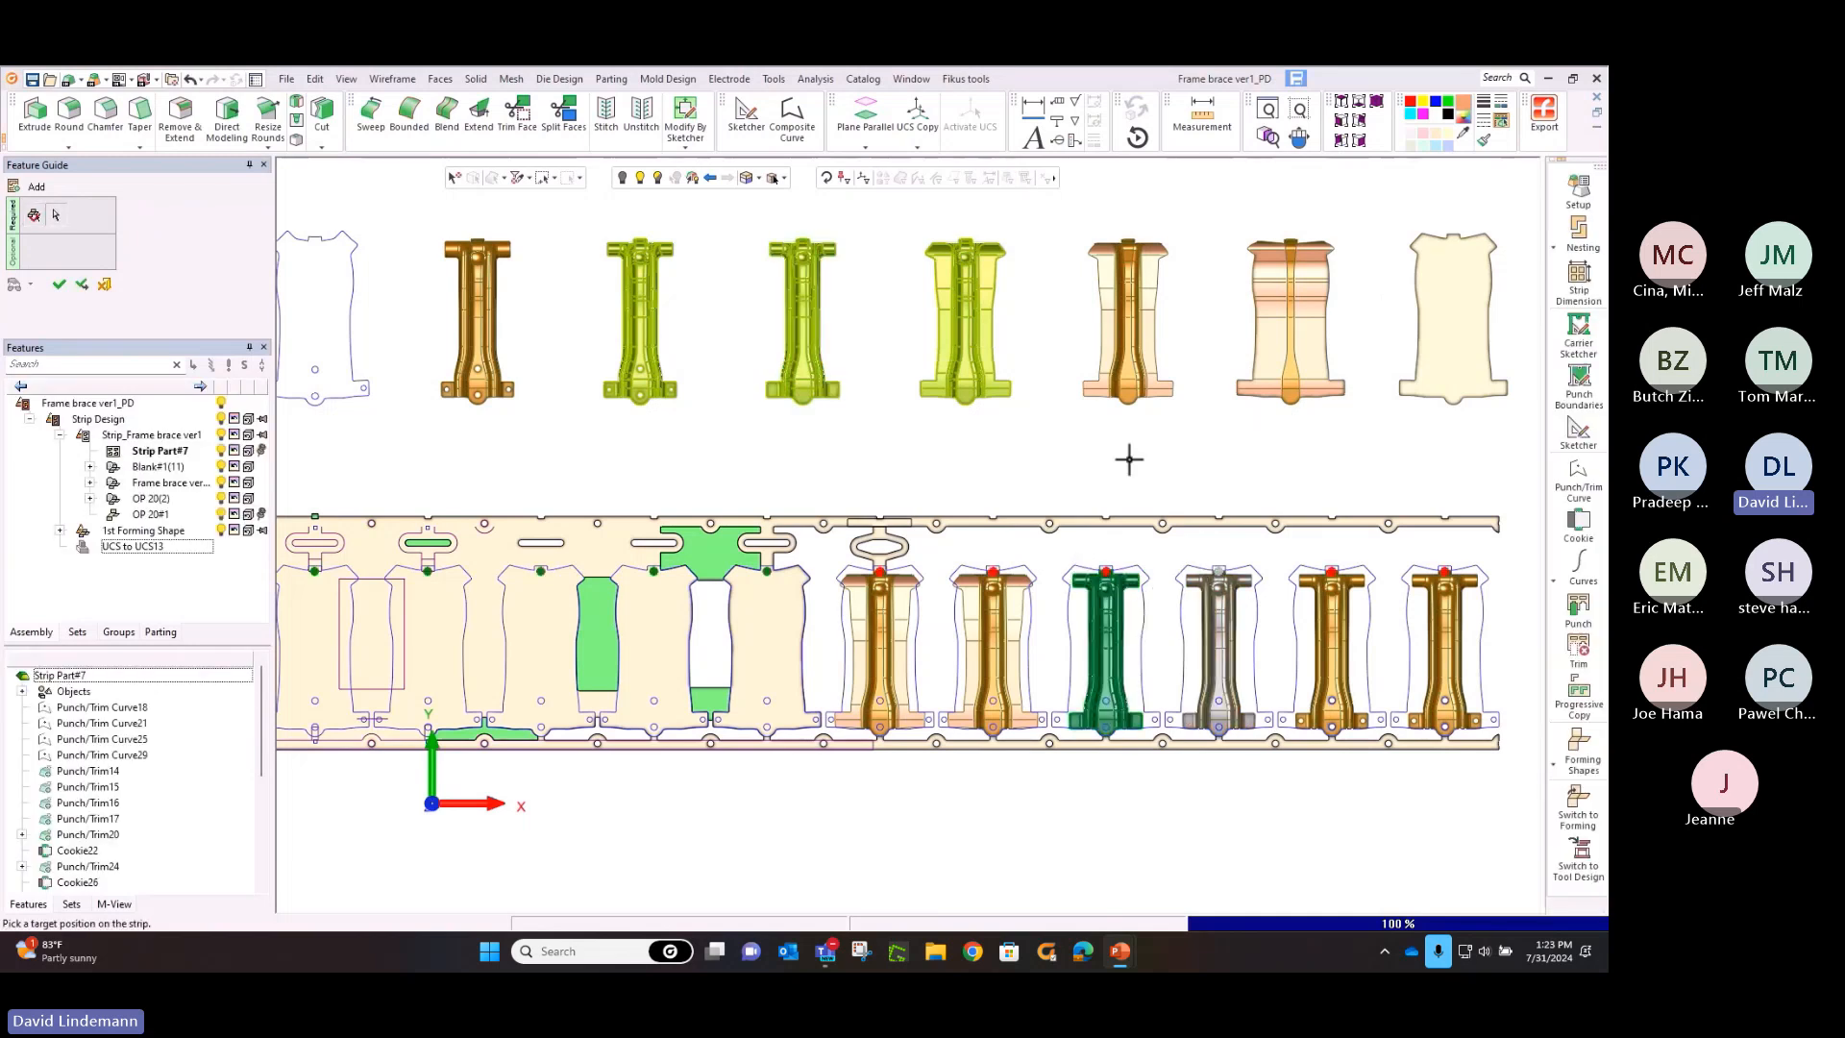
left_click(1134, 468)
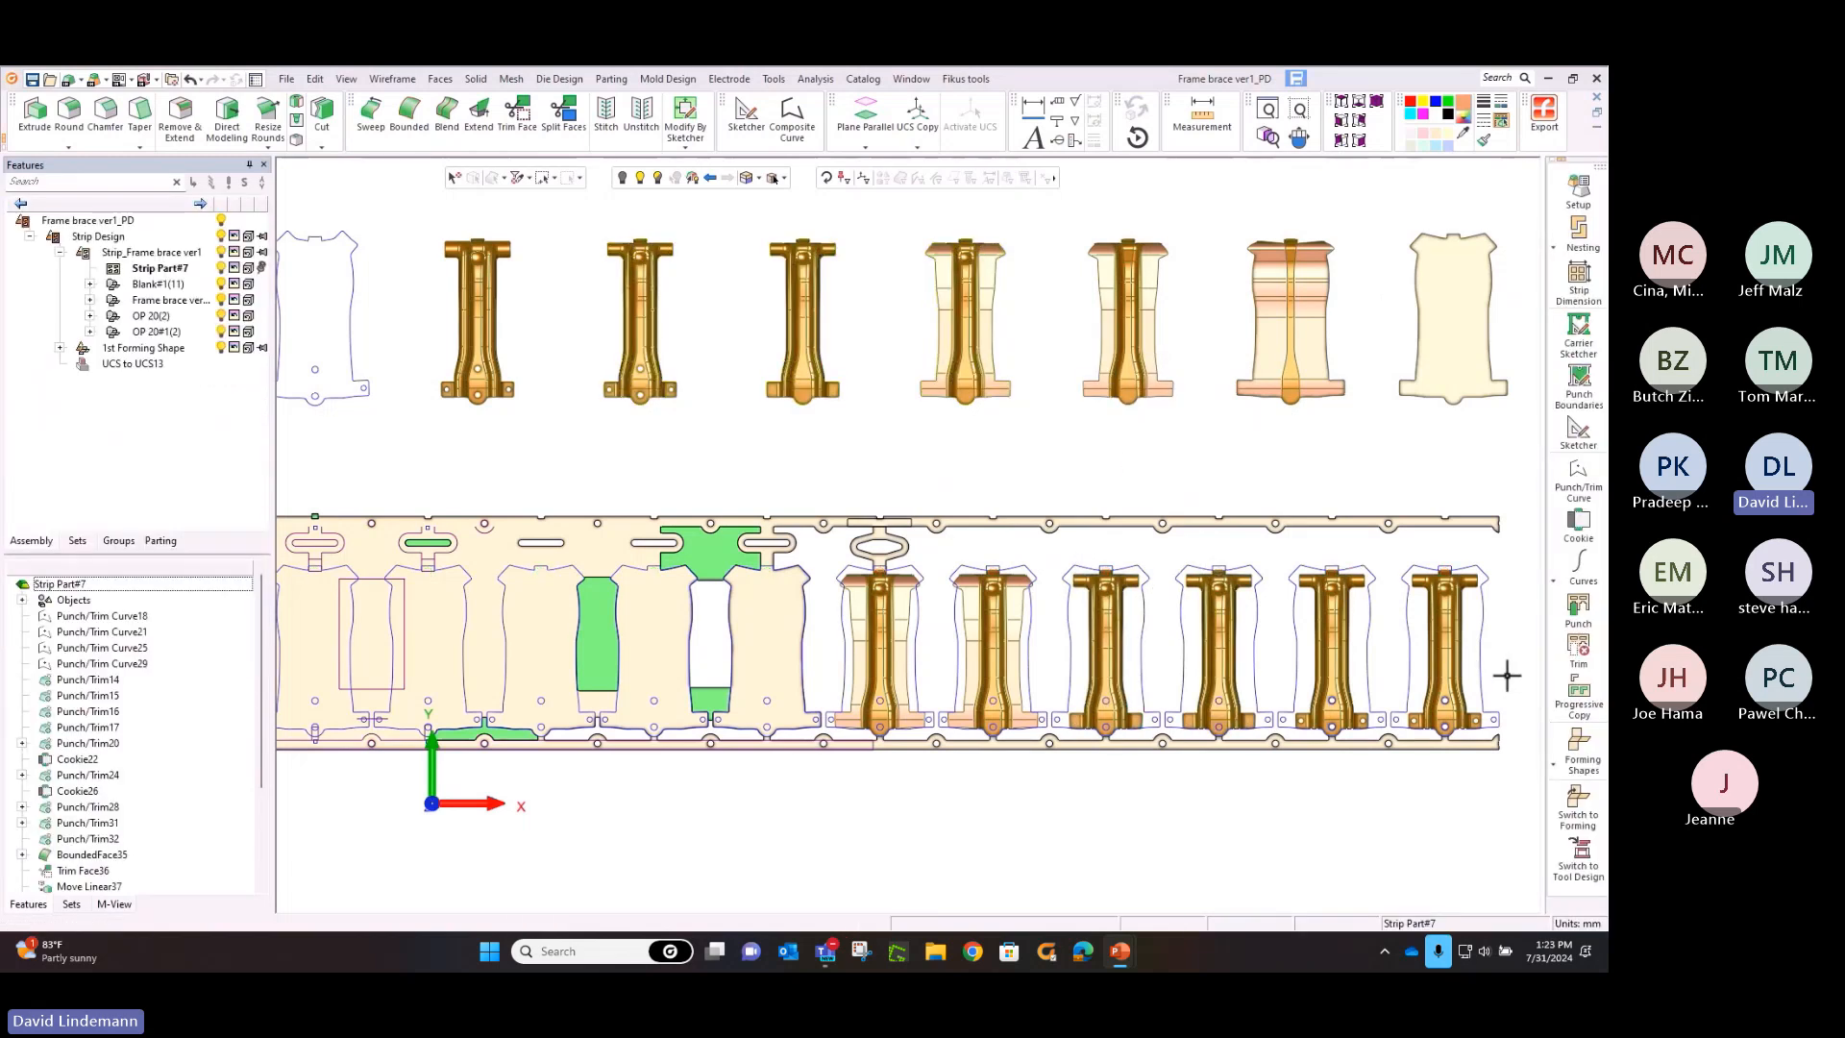
Progressively copy the stretch web at the sixth station along the strip, copying by number of progressions with the number set to 6
left_click(1566, 698)
middle_click(908, 556)
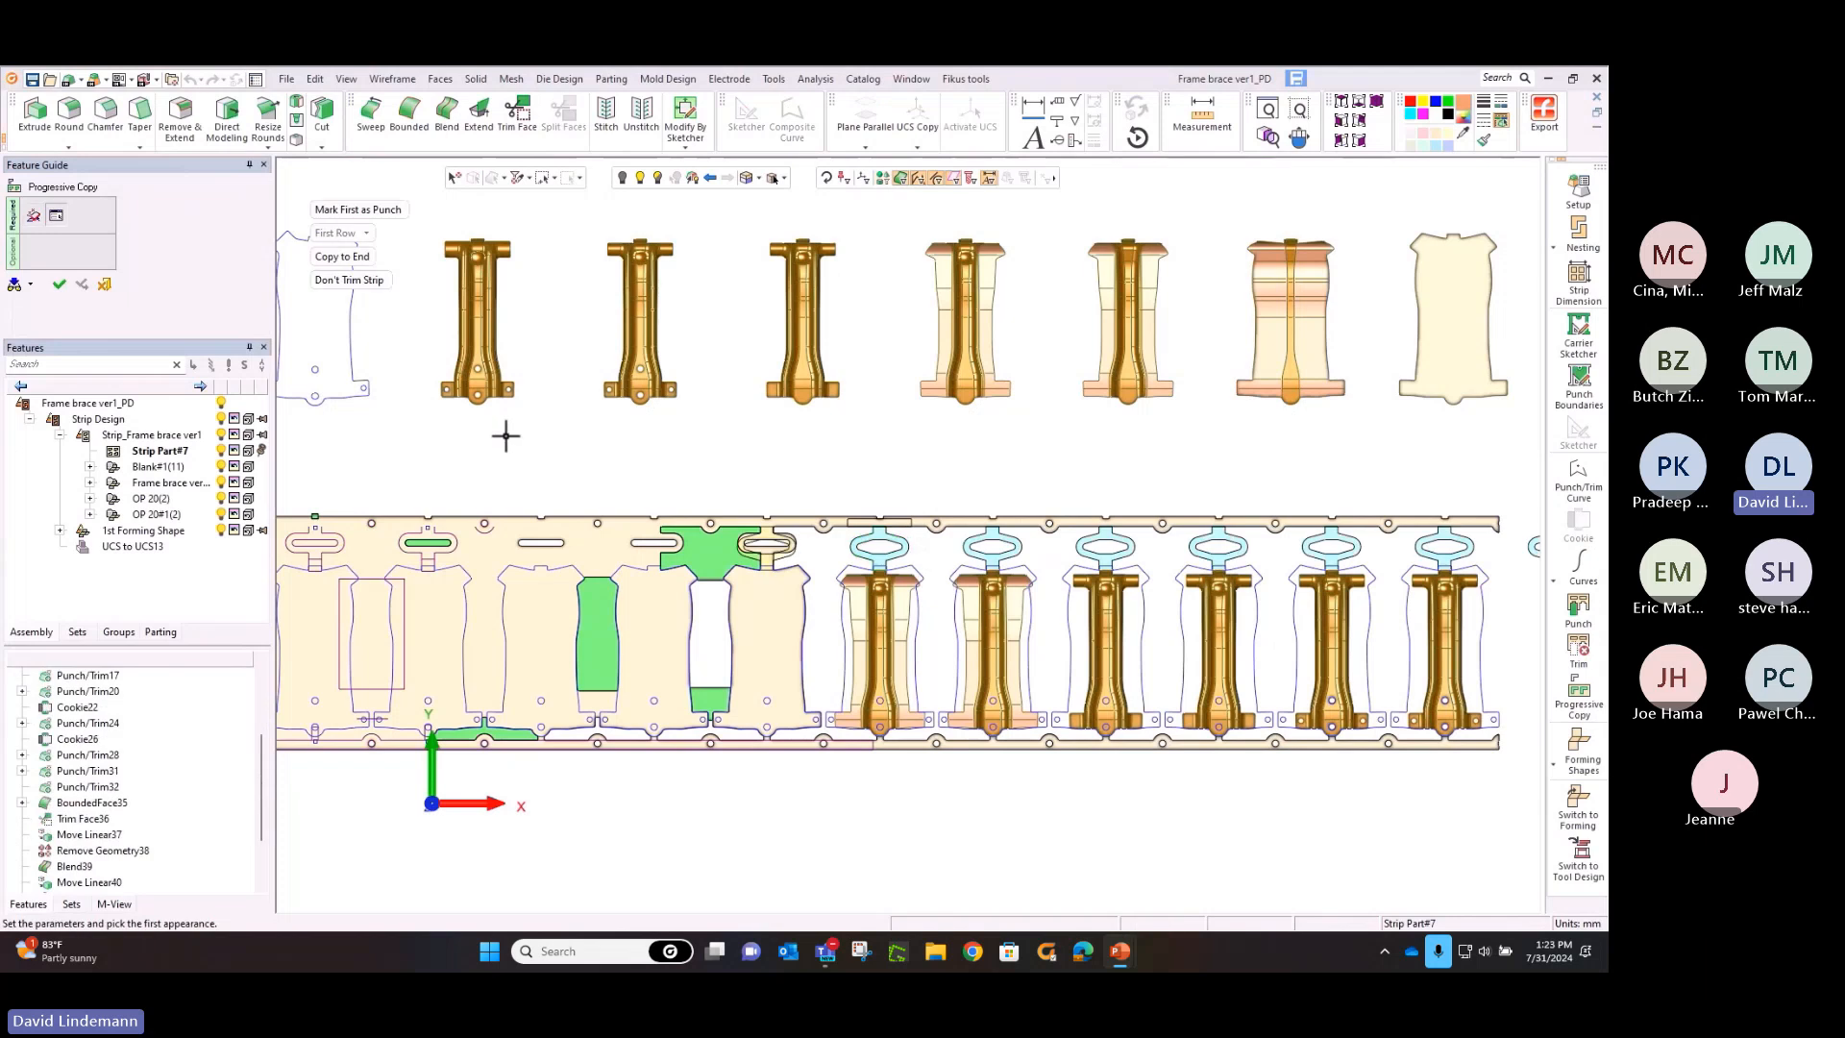
left_click(359, 257)
left_click(363, 279)
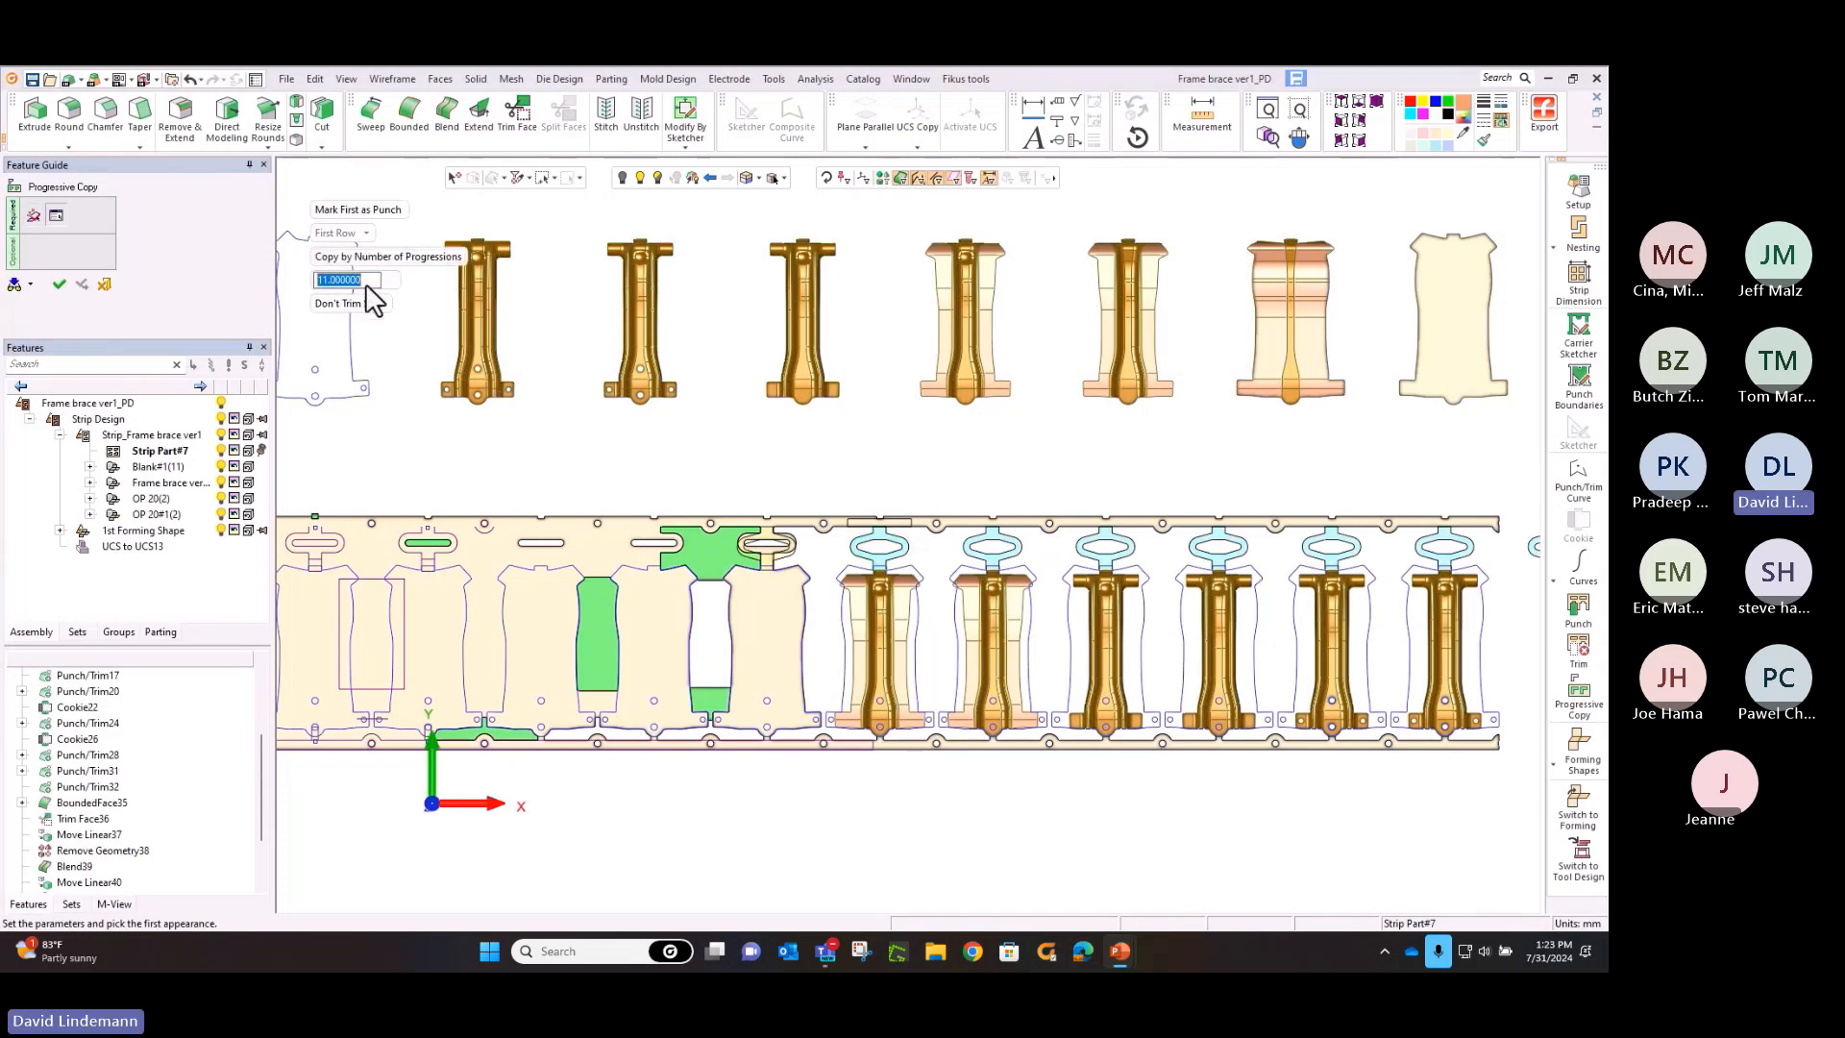
type("5")
key("Return")
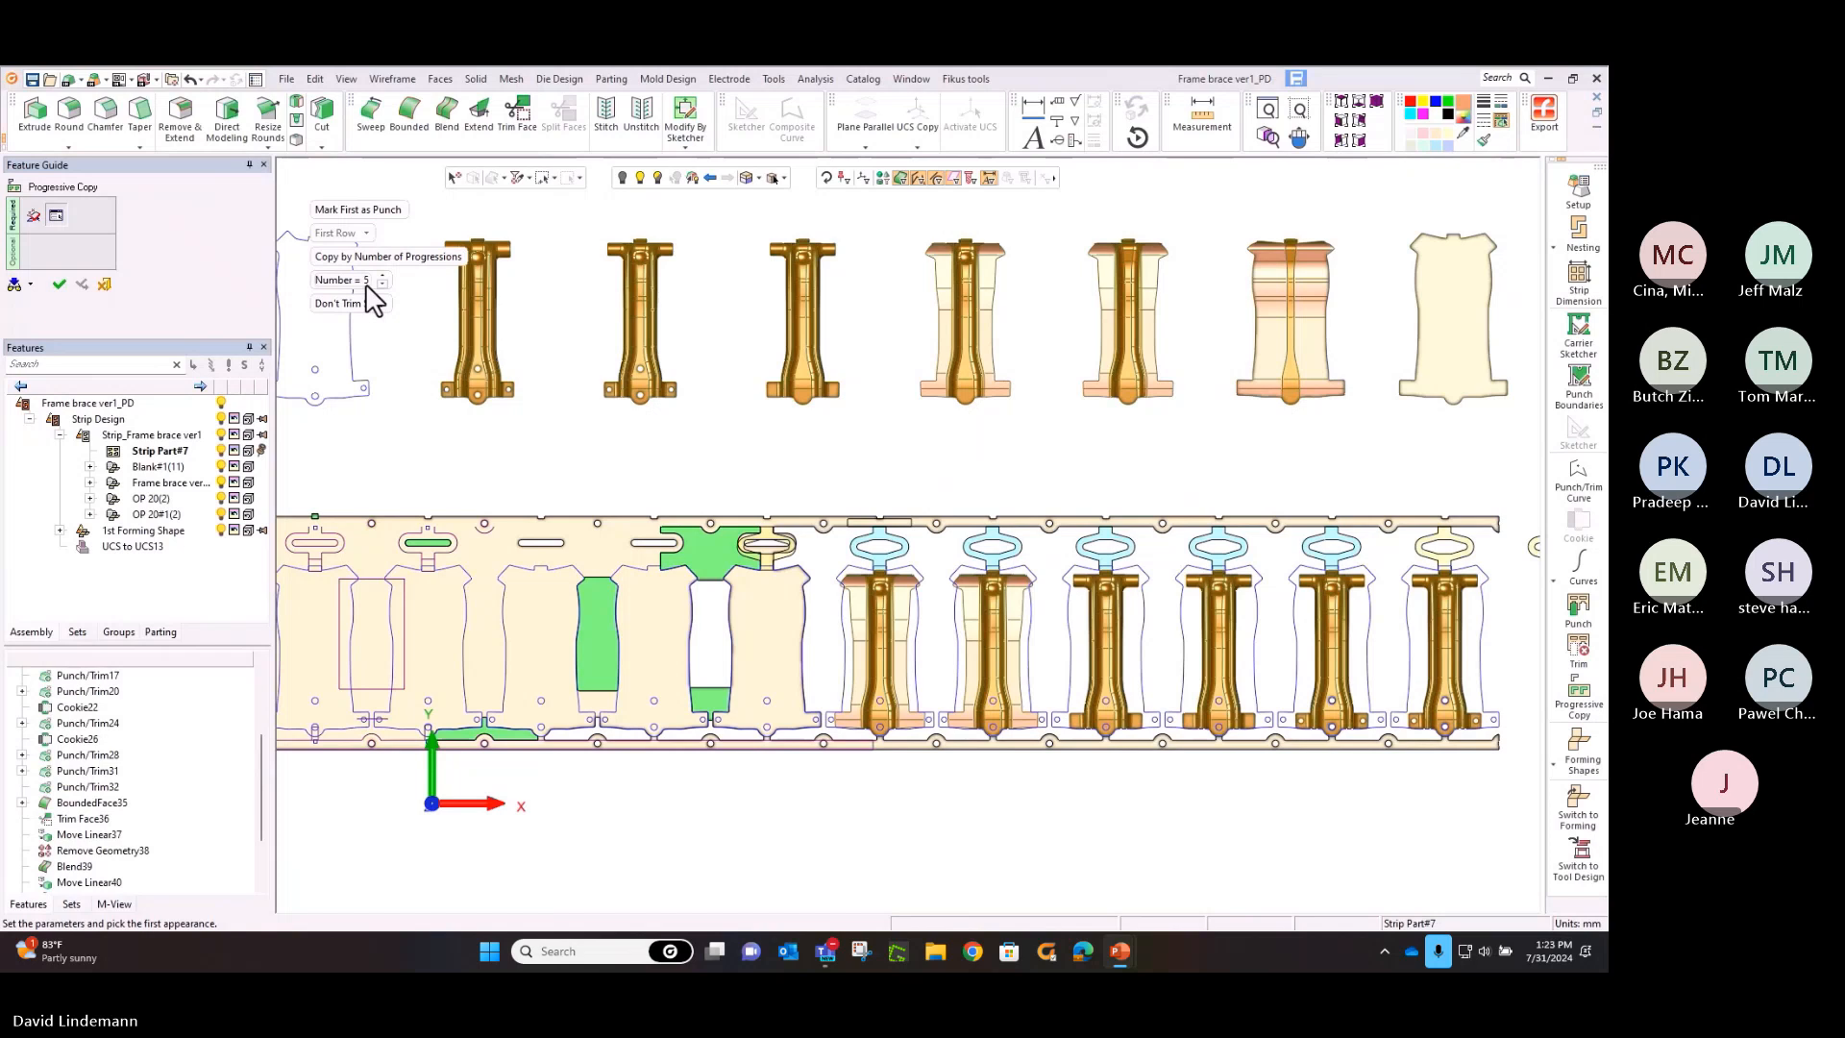
left_click(382, 275)
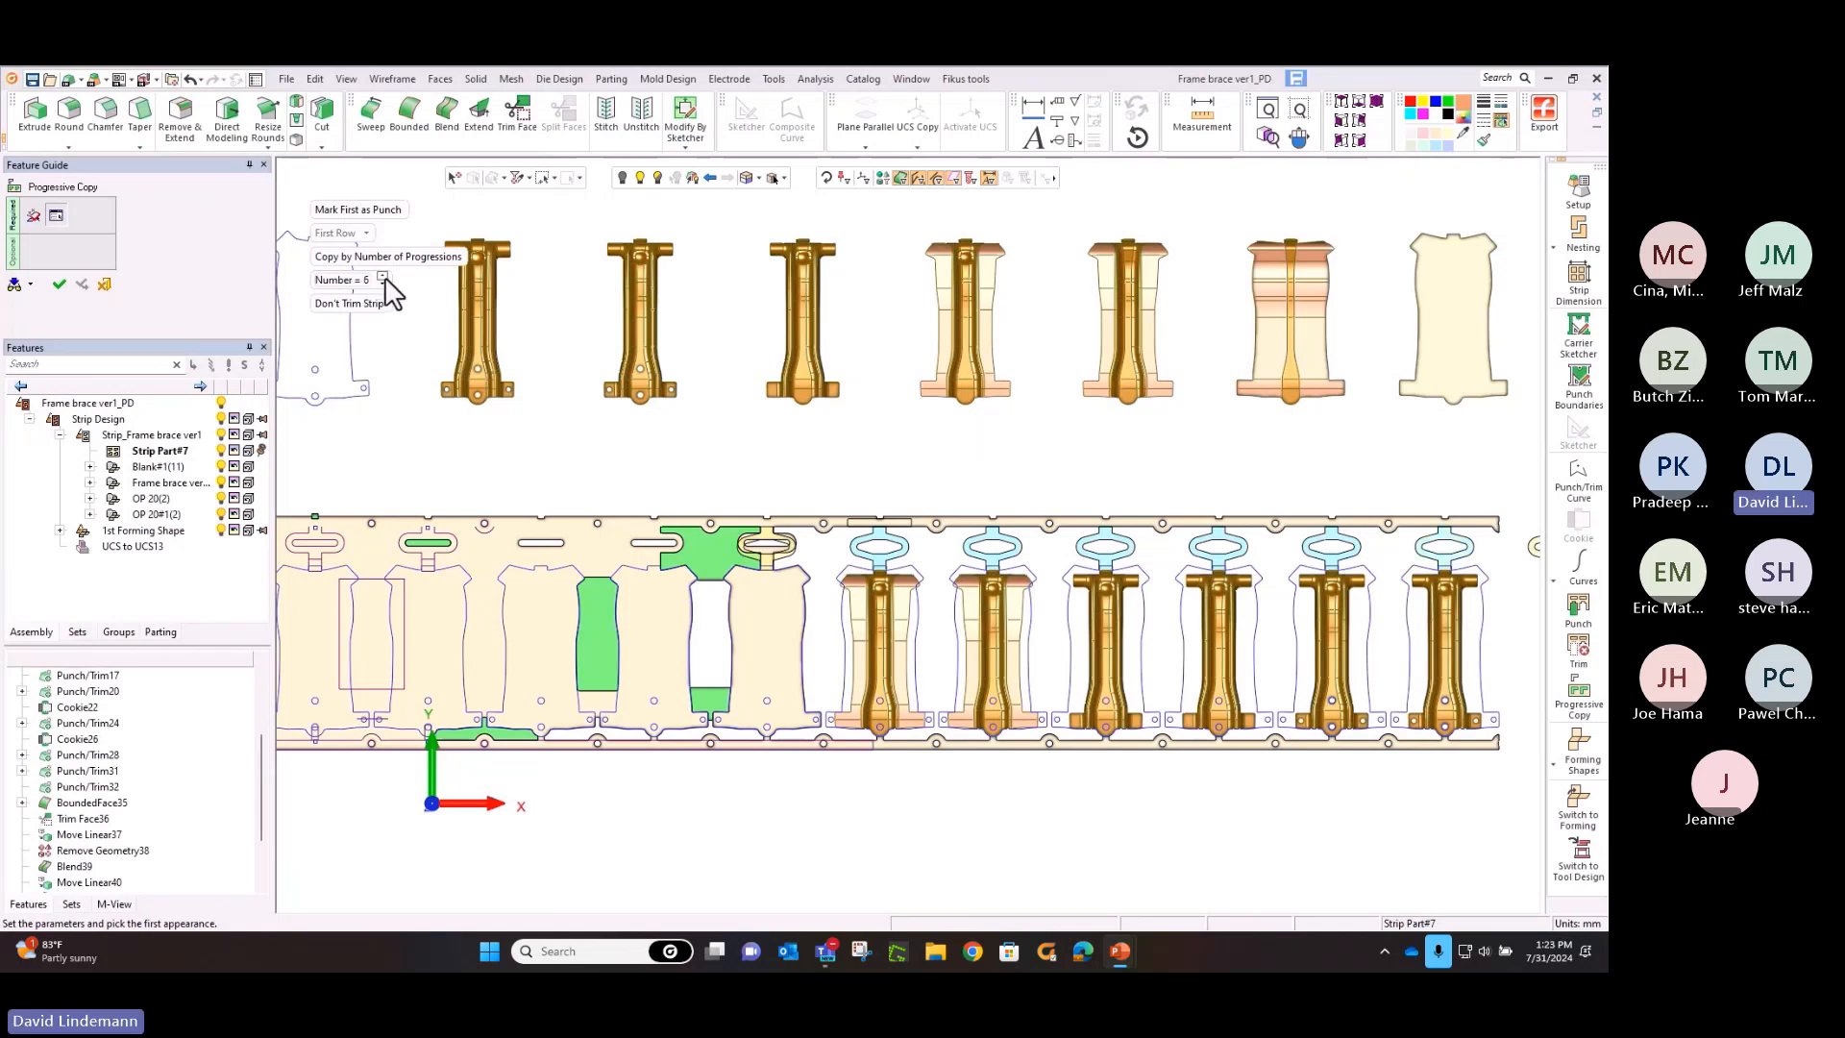
left_click(59, 283)
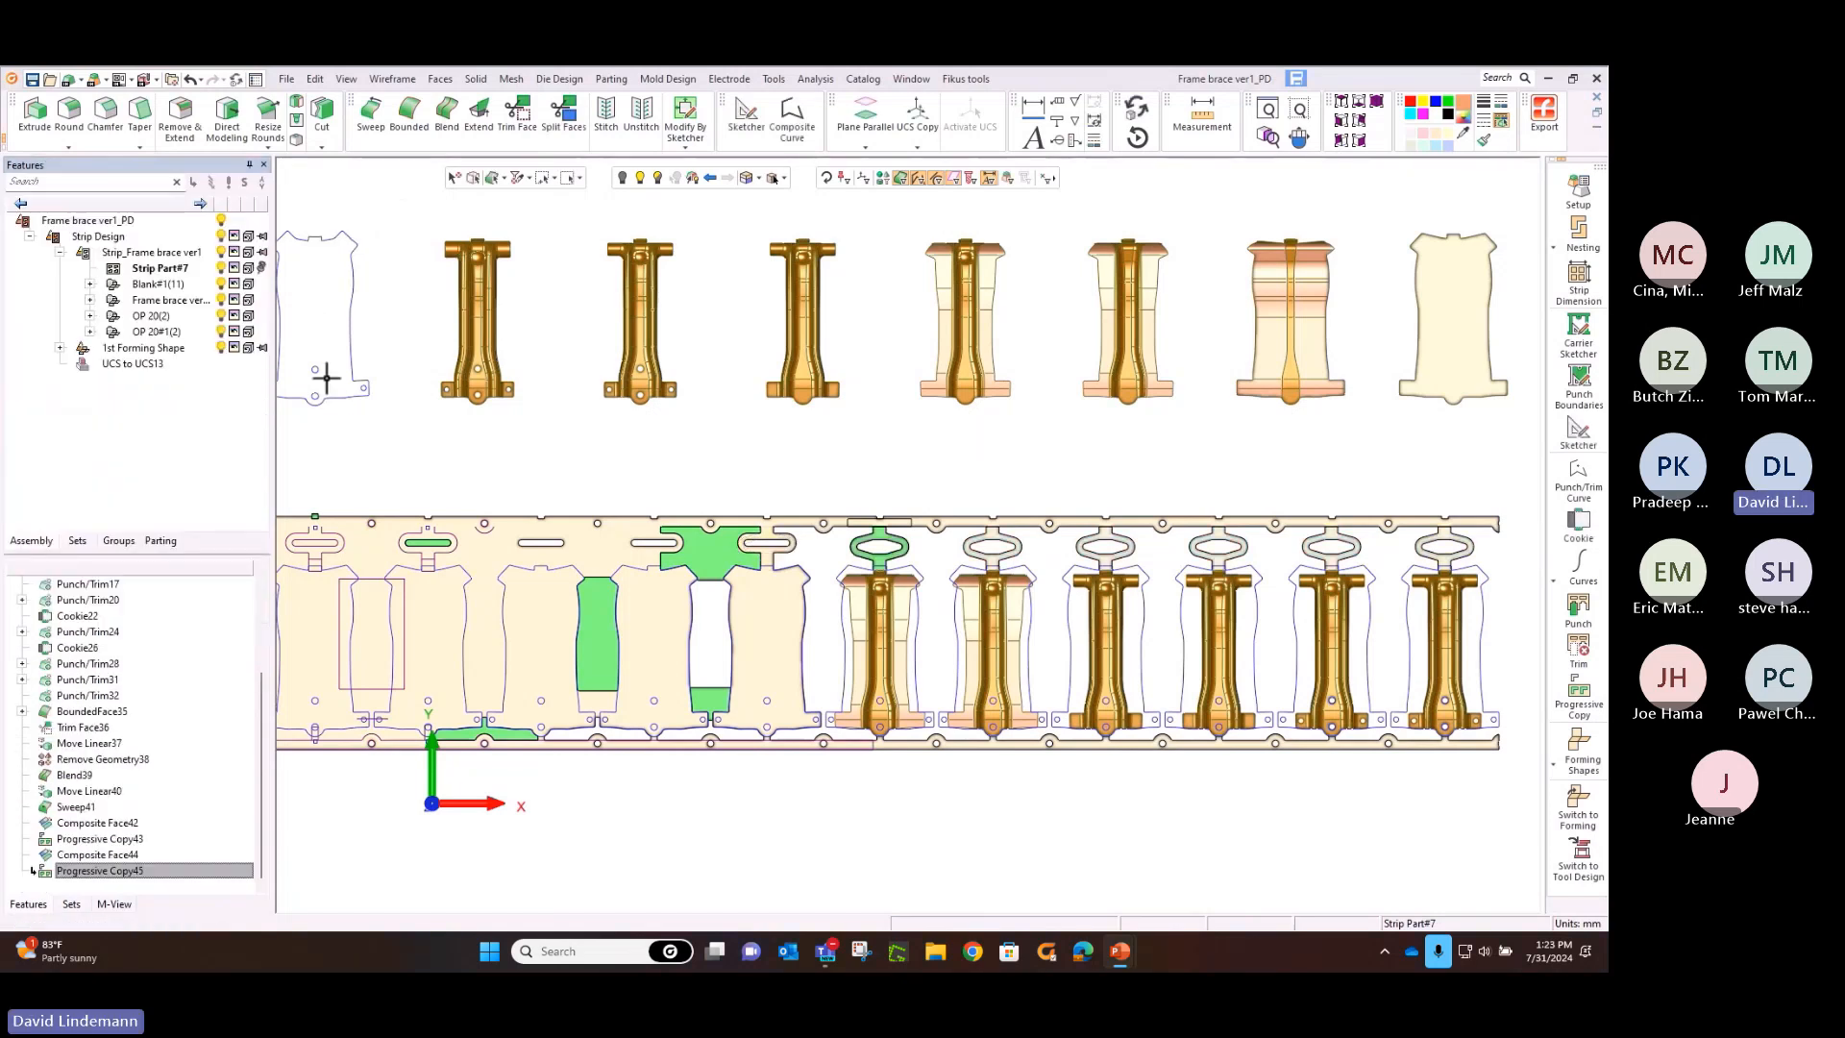
Hide the Blank#1 components and the 1st Forming Shape assembly so only the strip and its placed forming shapes show
left_click(224, 283)
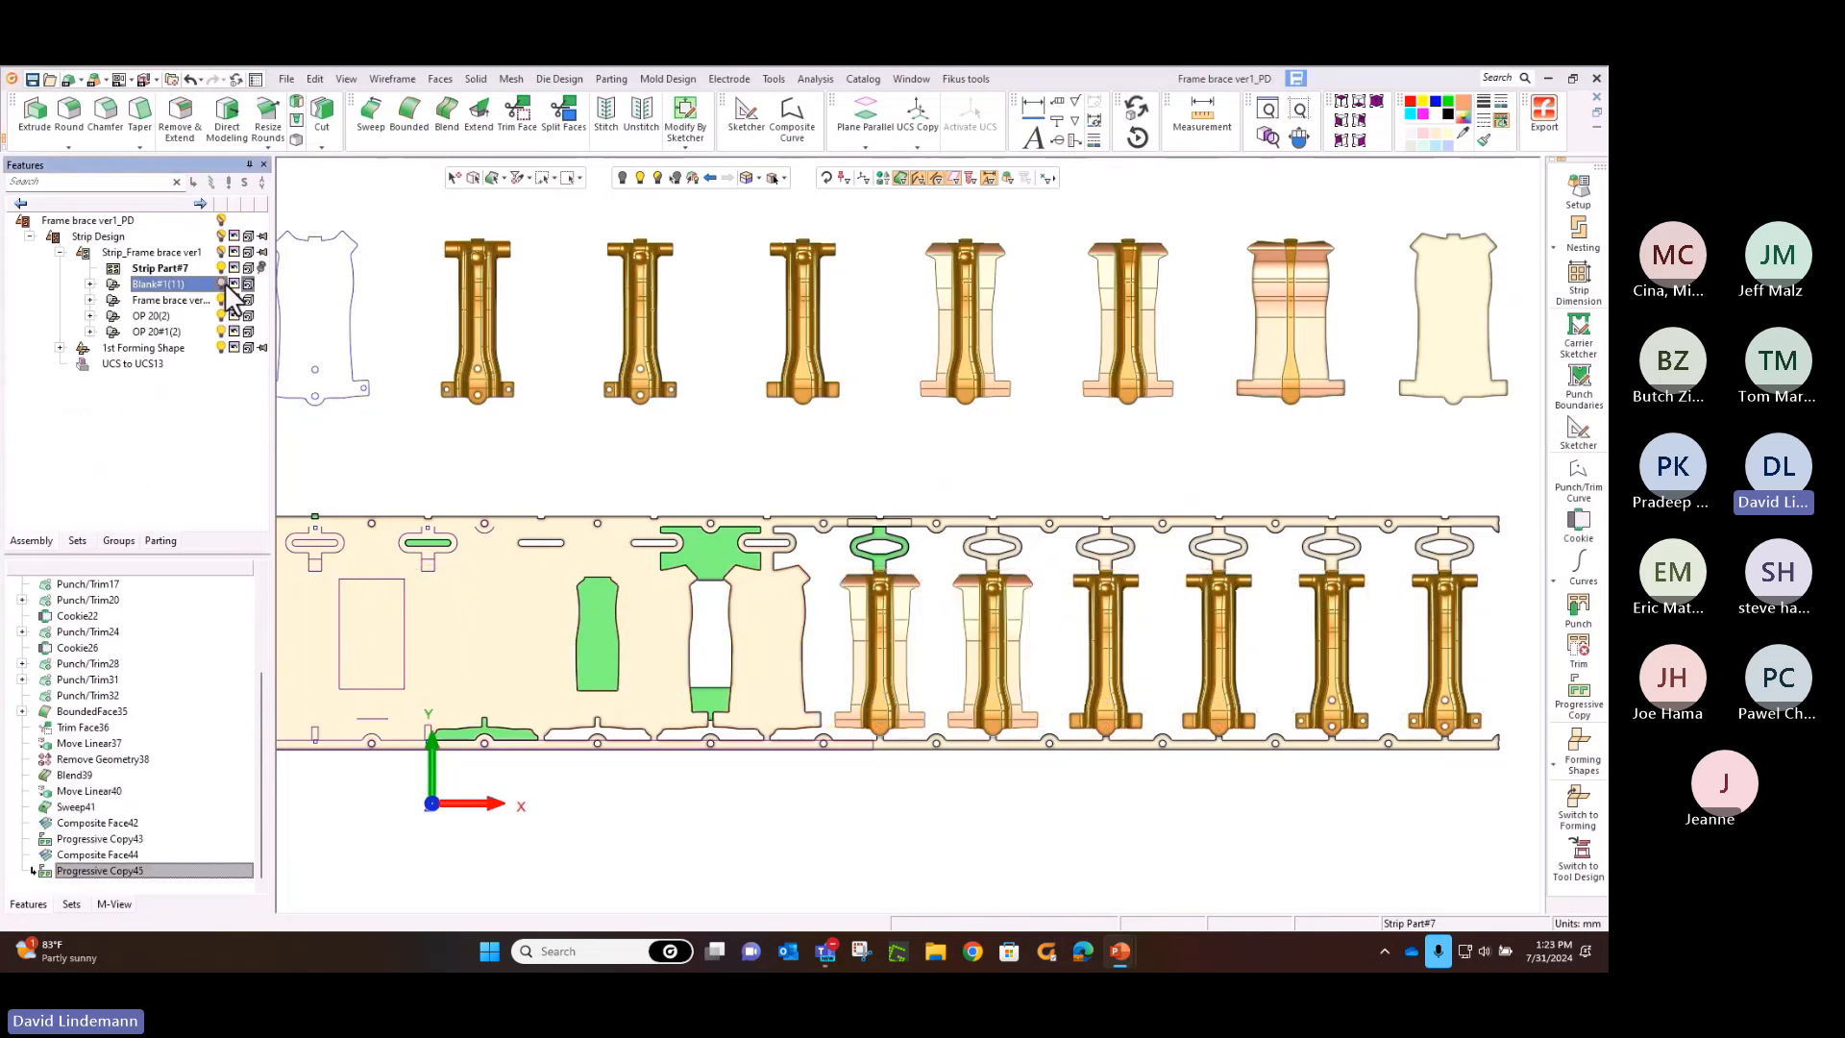
right_click_drag(742, 344, 766, 465, "ctrl")
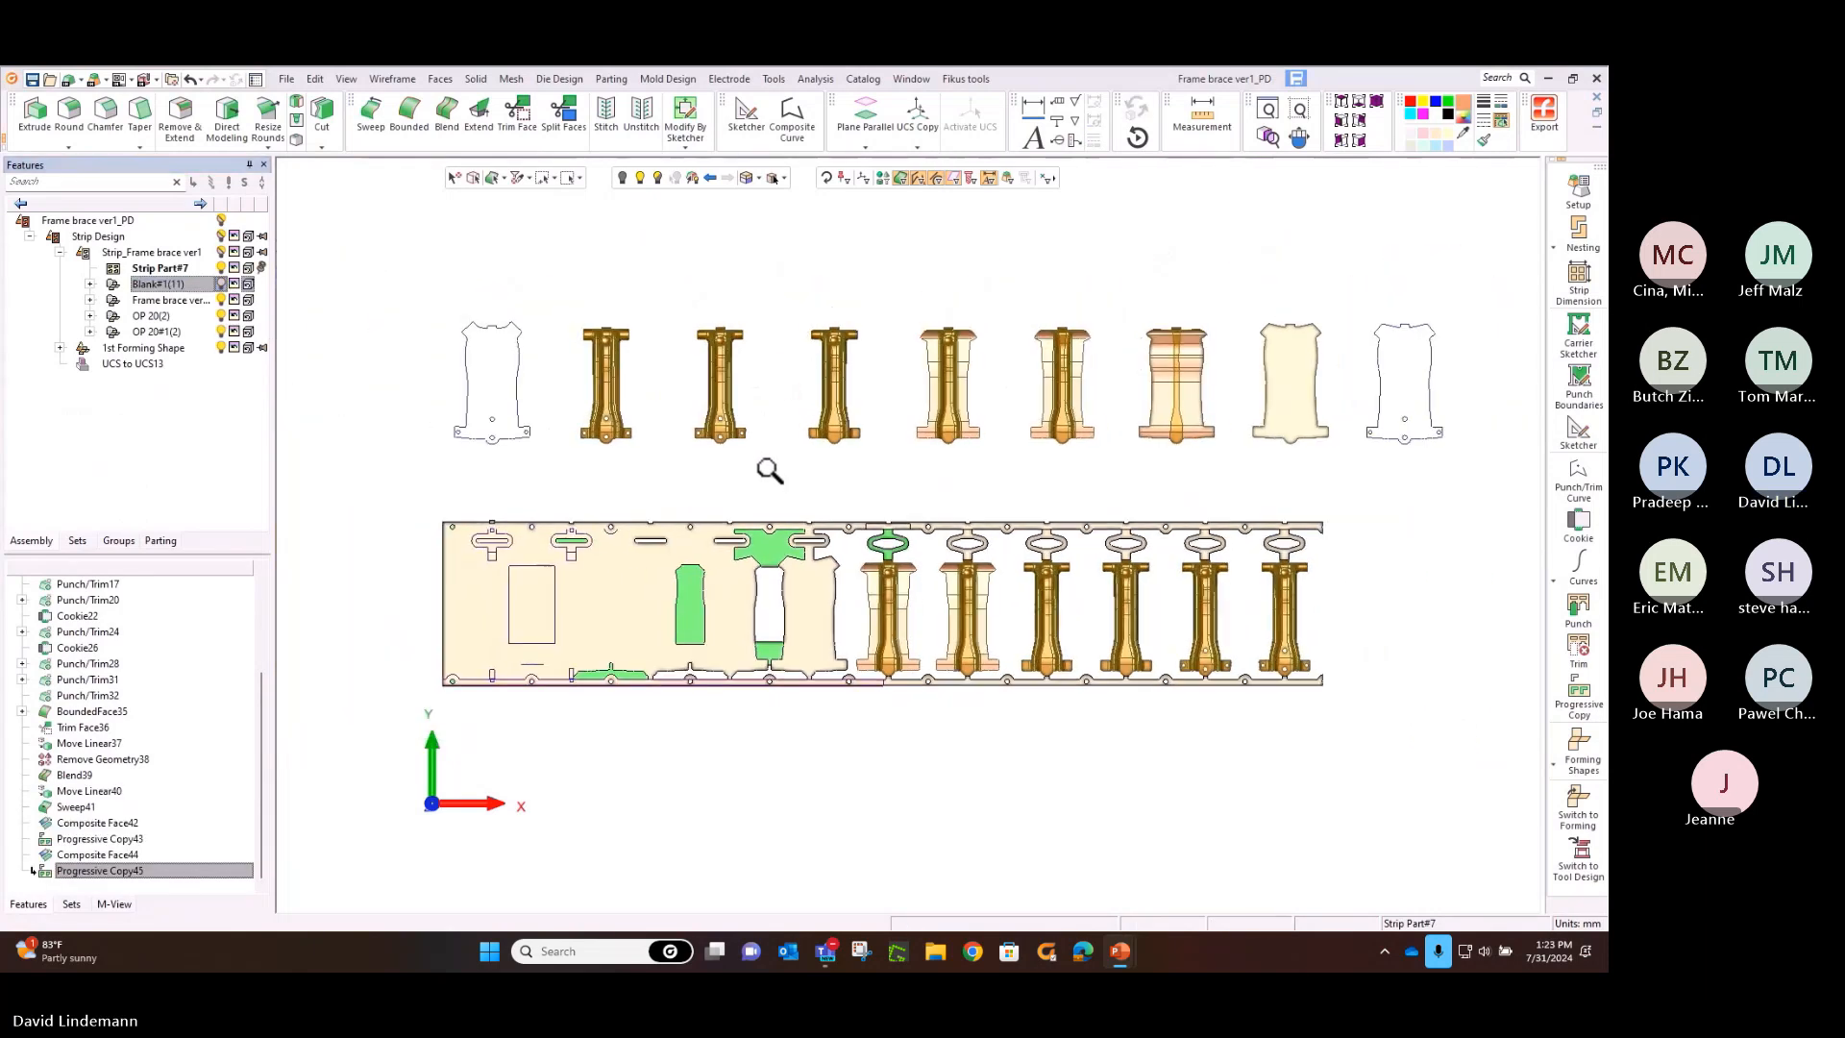
left_click(220, 347)
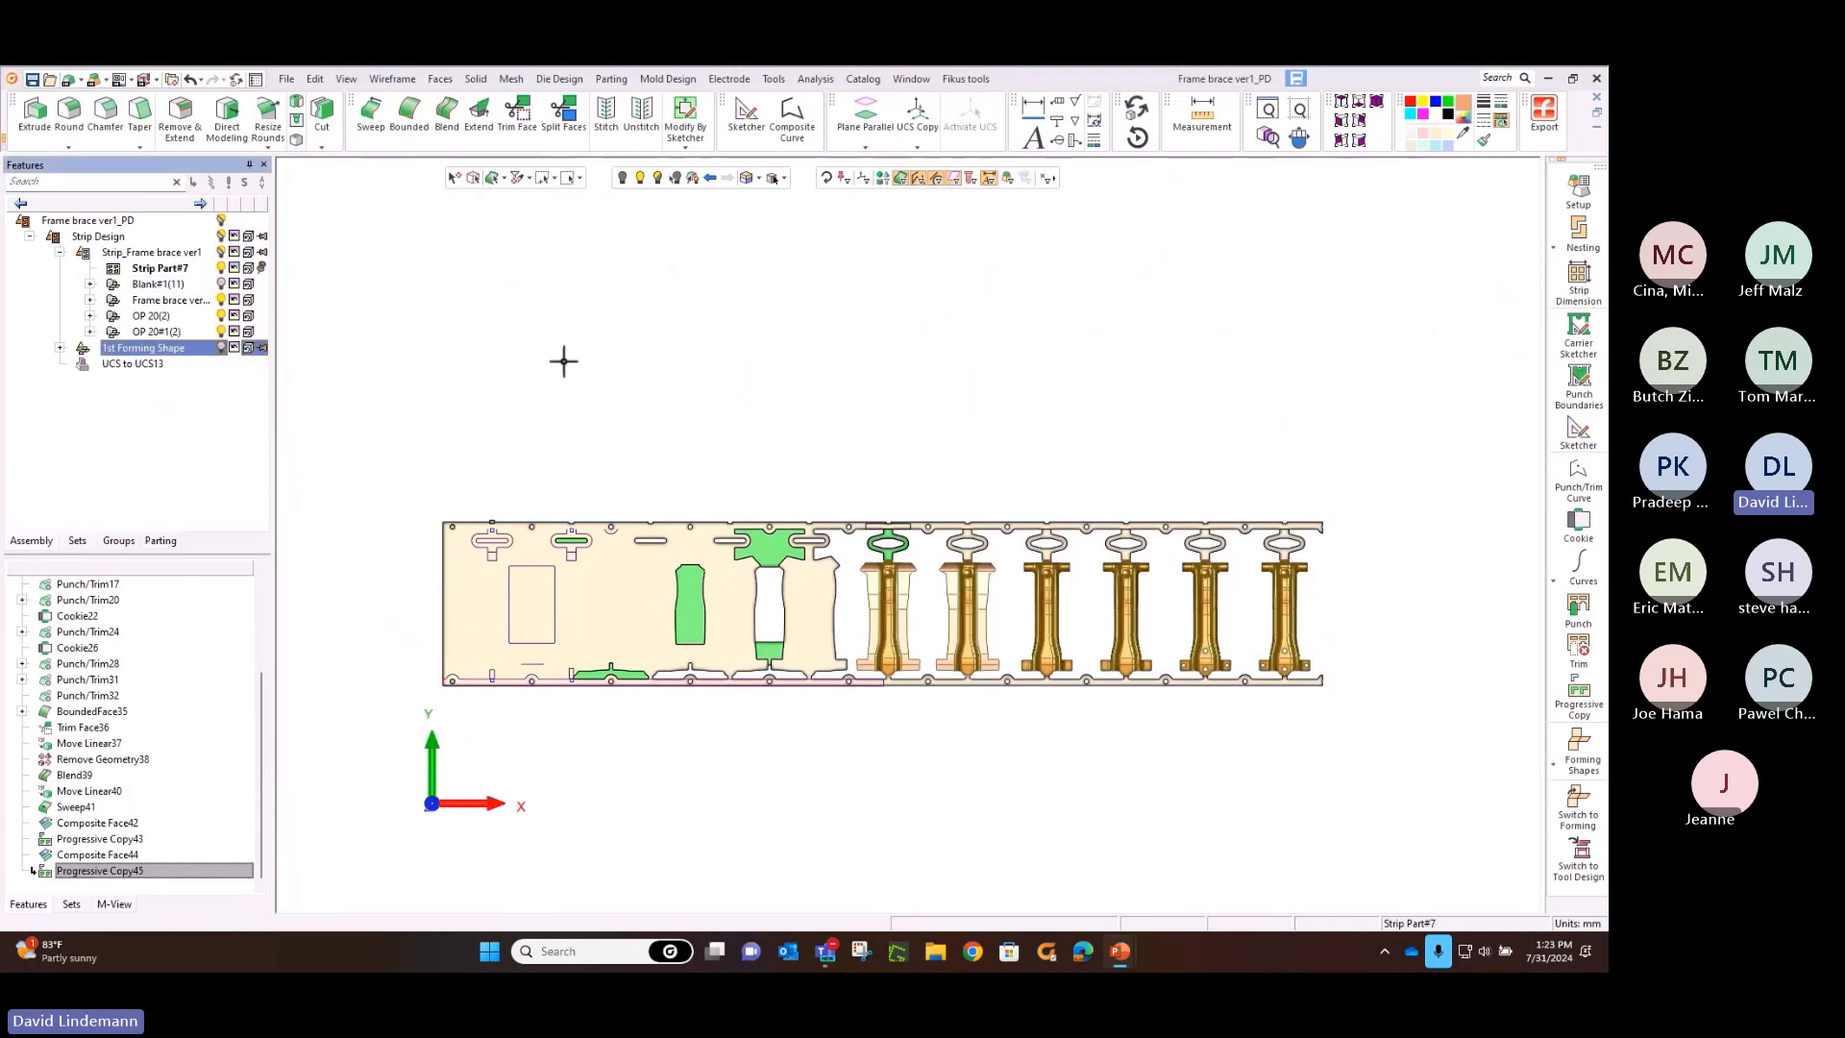
Hide the leftover punch and trim sketch curves across the first stations of the strip
left_click(902, 181)
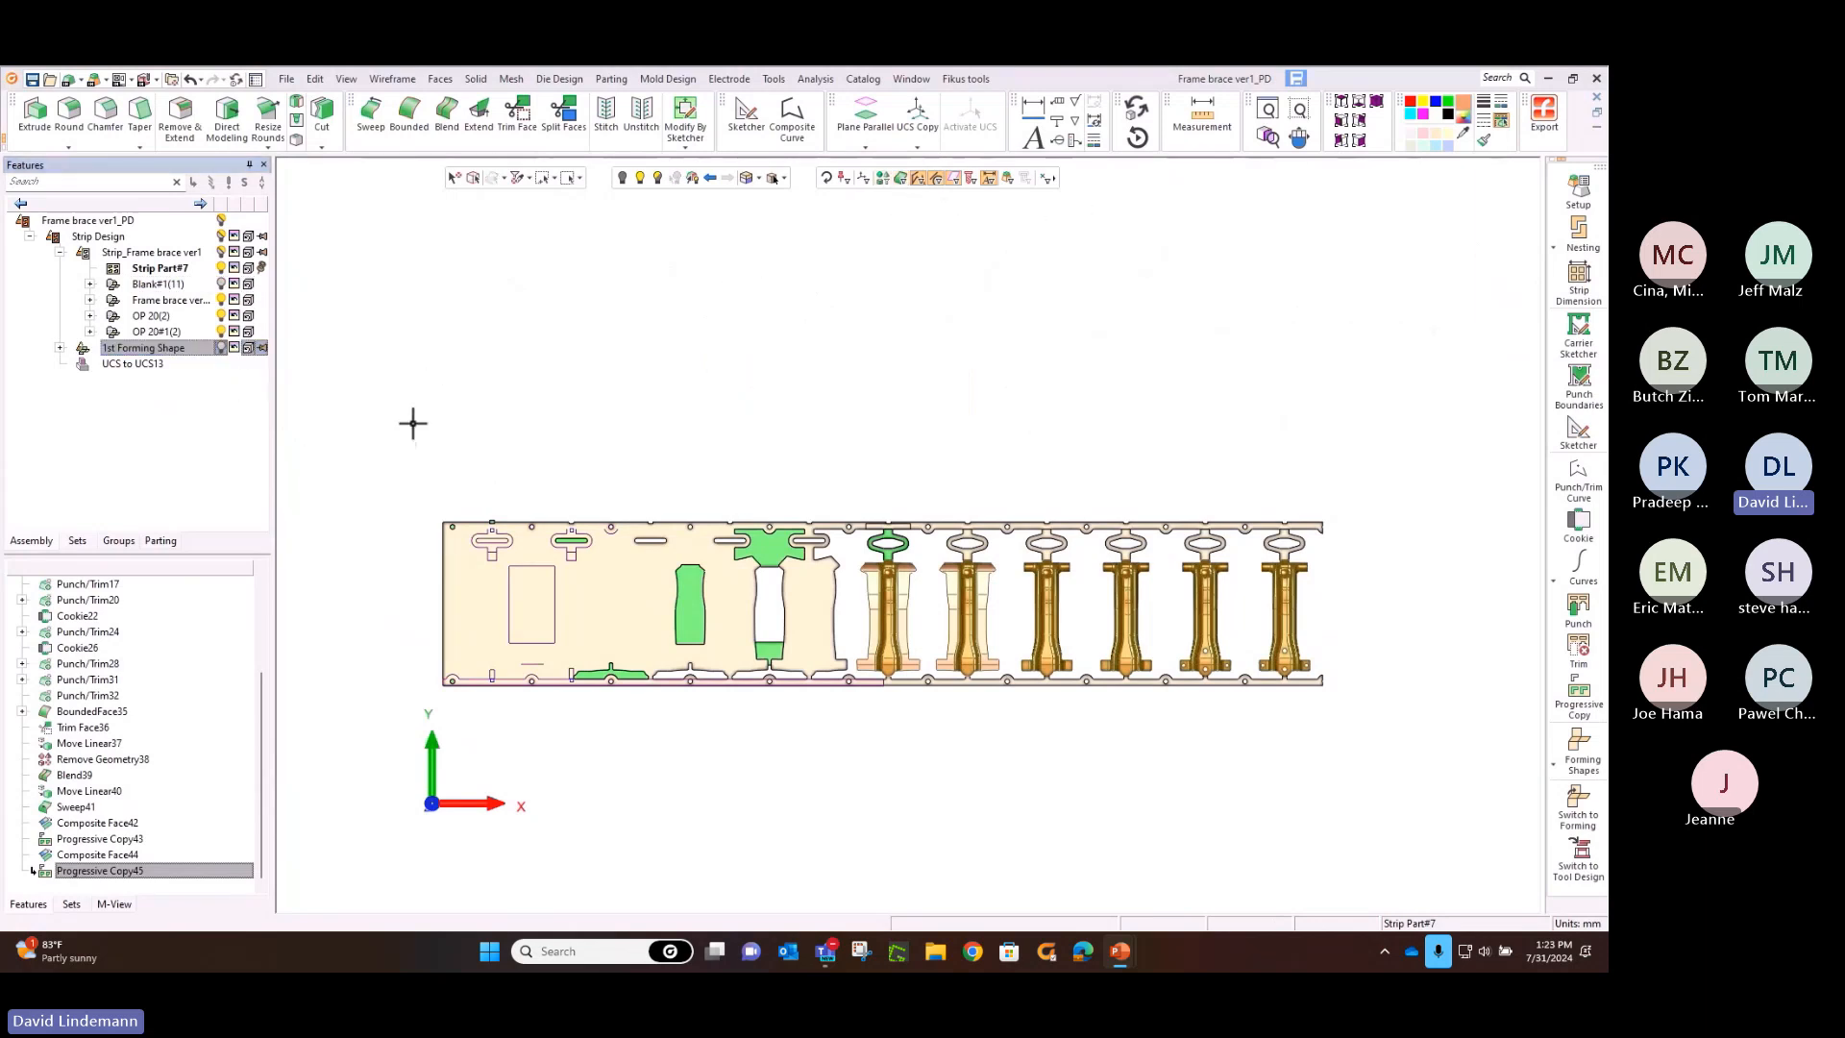
left_click_drag(413, 396, 769, 699)
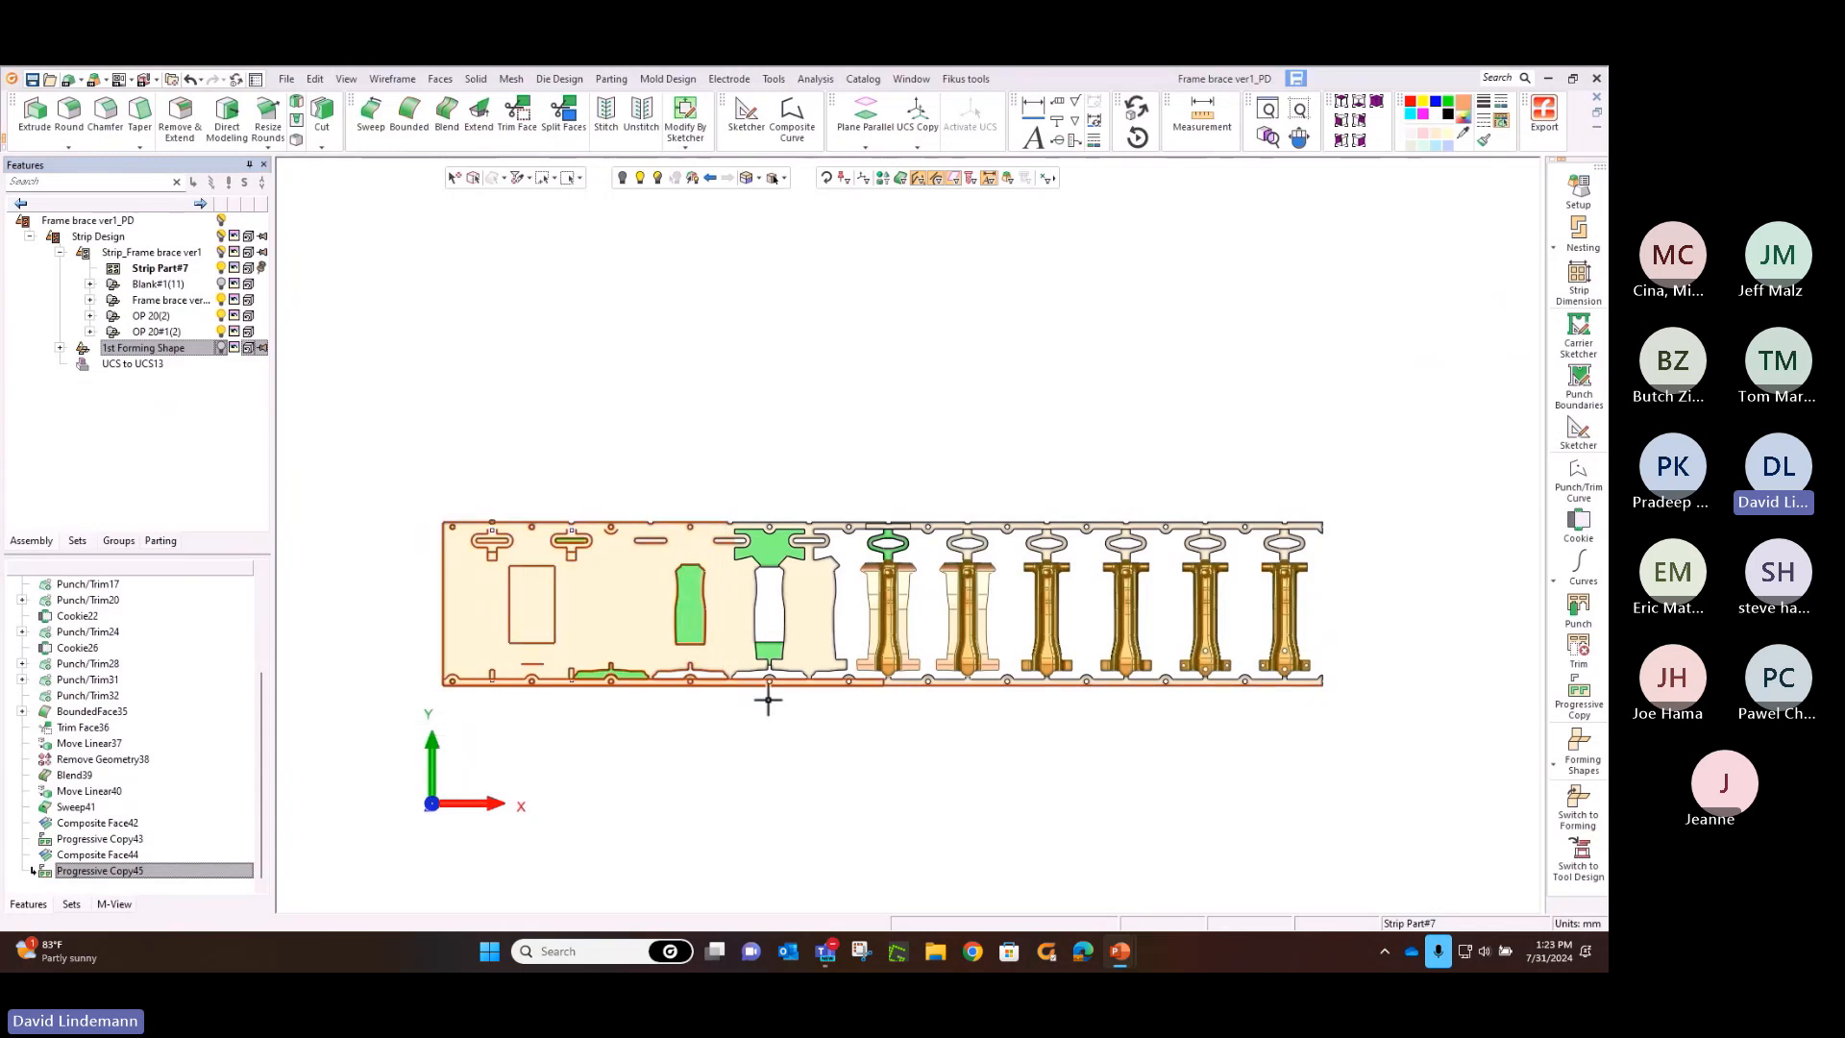
left_click(622, 178)
right_click_drag(755, 524, 733, 354, "ctrl")
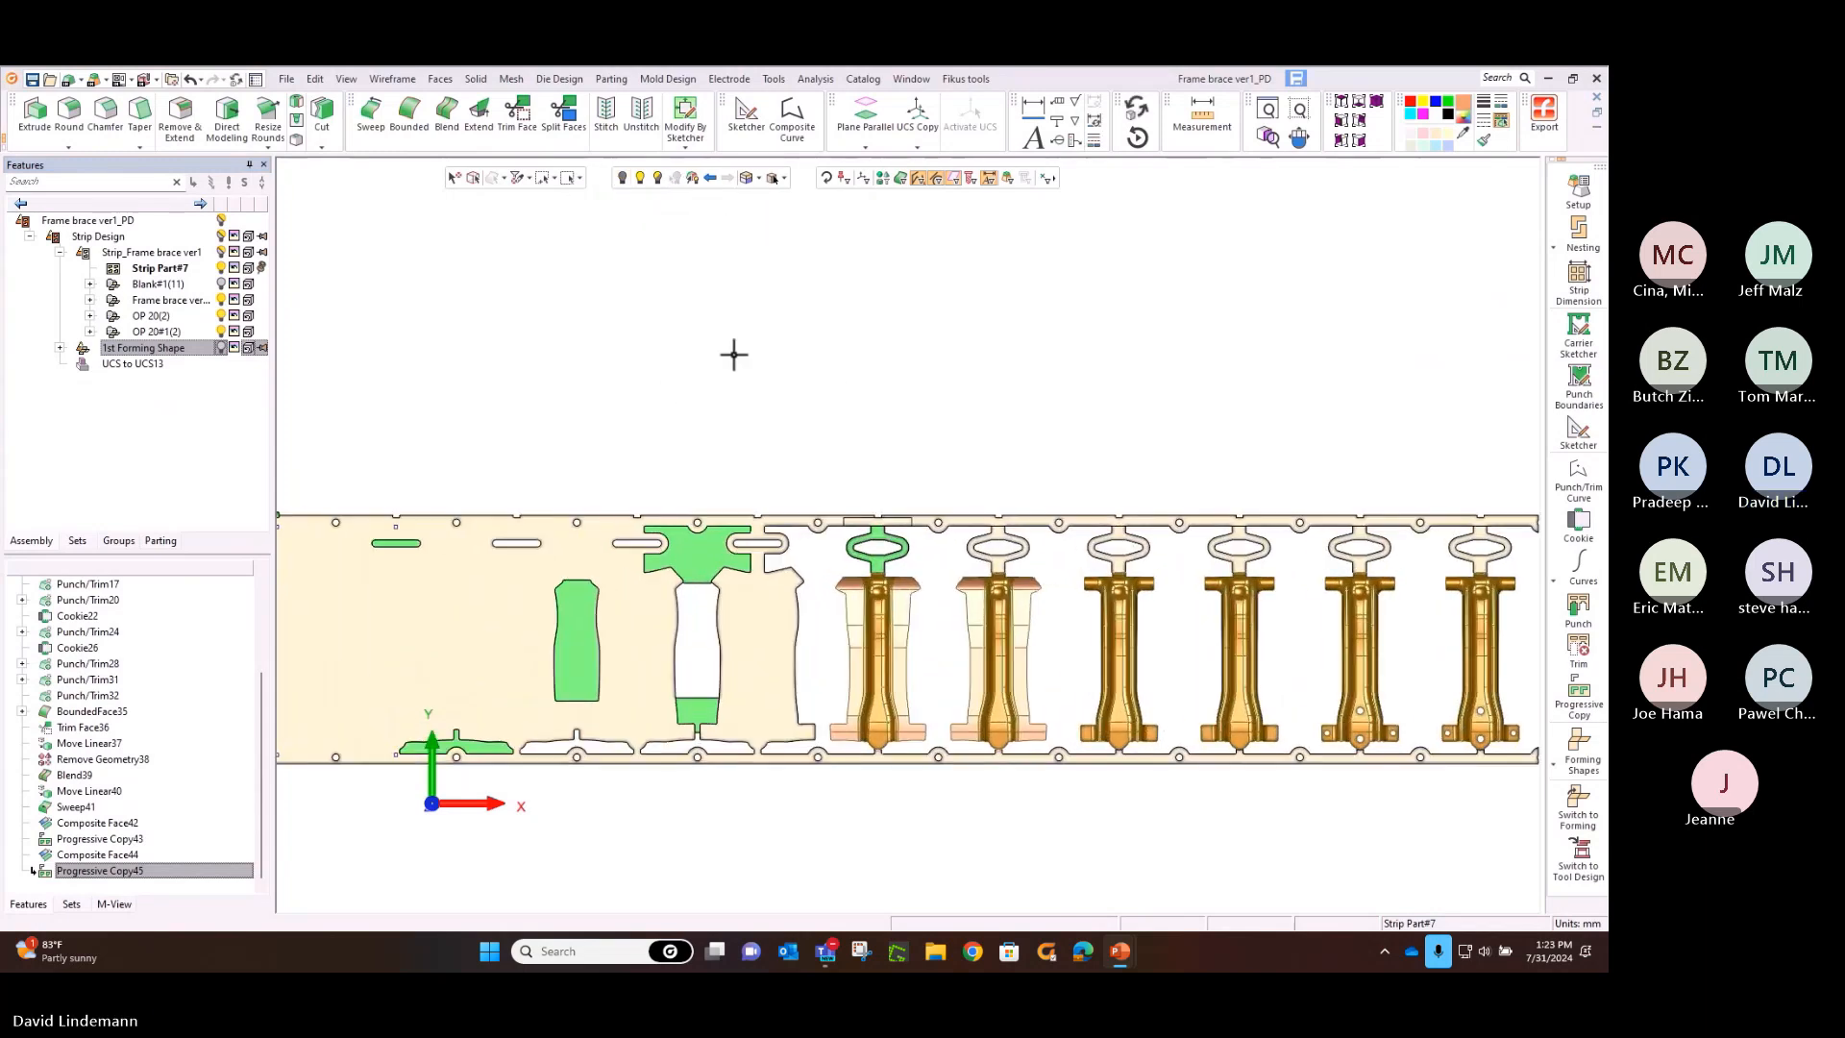
middle_click_drag(742, 323, 865, 173, "ctrl")
right_click_drag(864, 173, 817, 313, "ctrl")
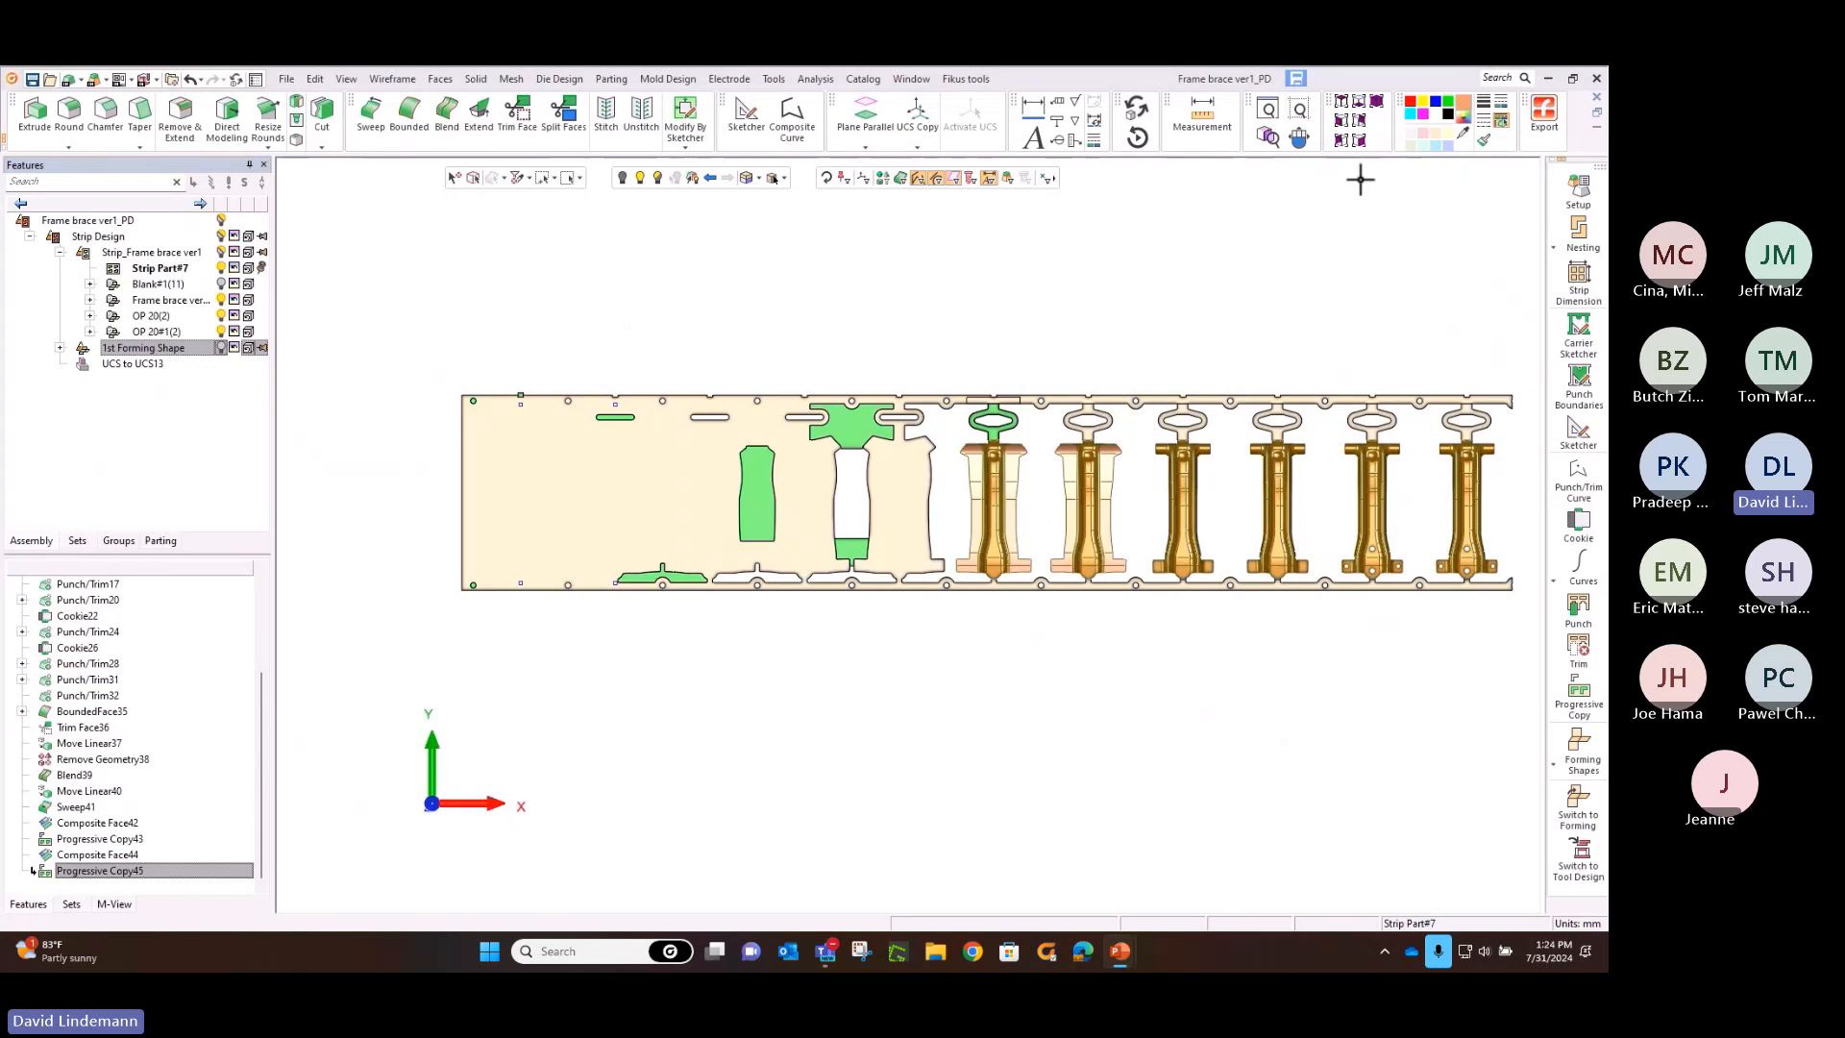
Switch to the Strip Design assembly and choose the MM Custom Die Set from the catalog's Progressive Die Sets for insertion
left_click(1377, 104)
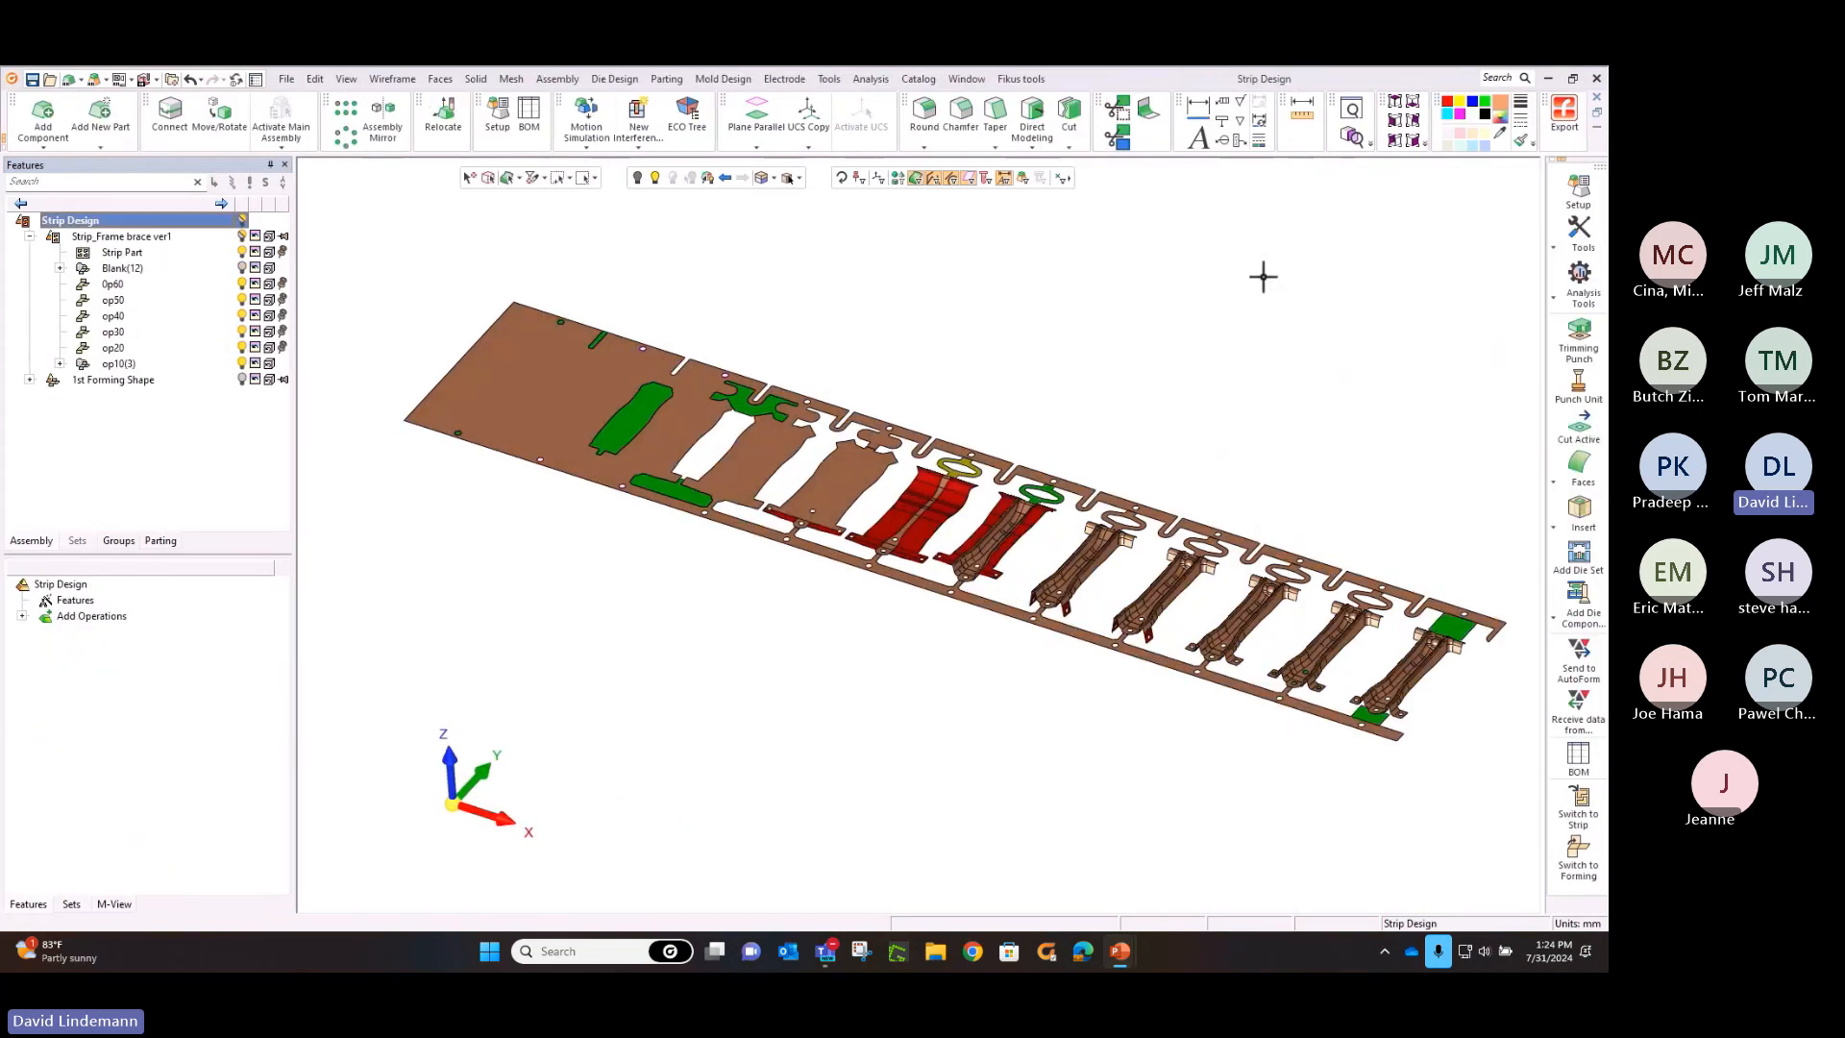
left_click(1394, 104)
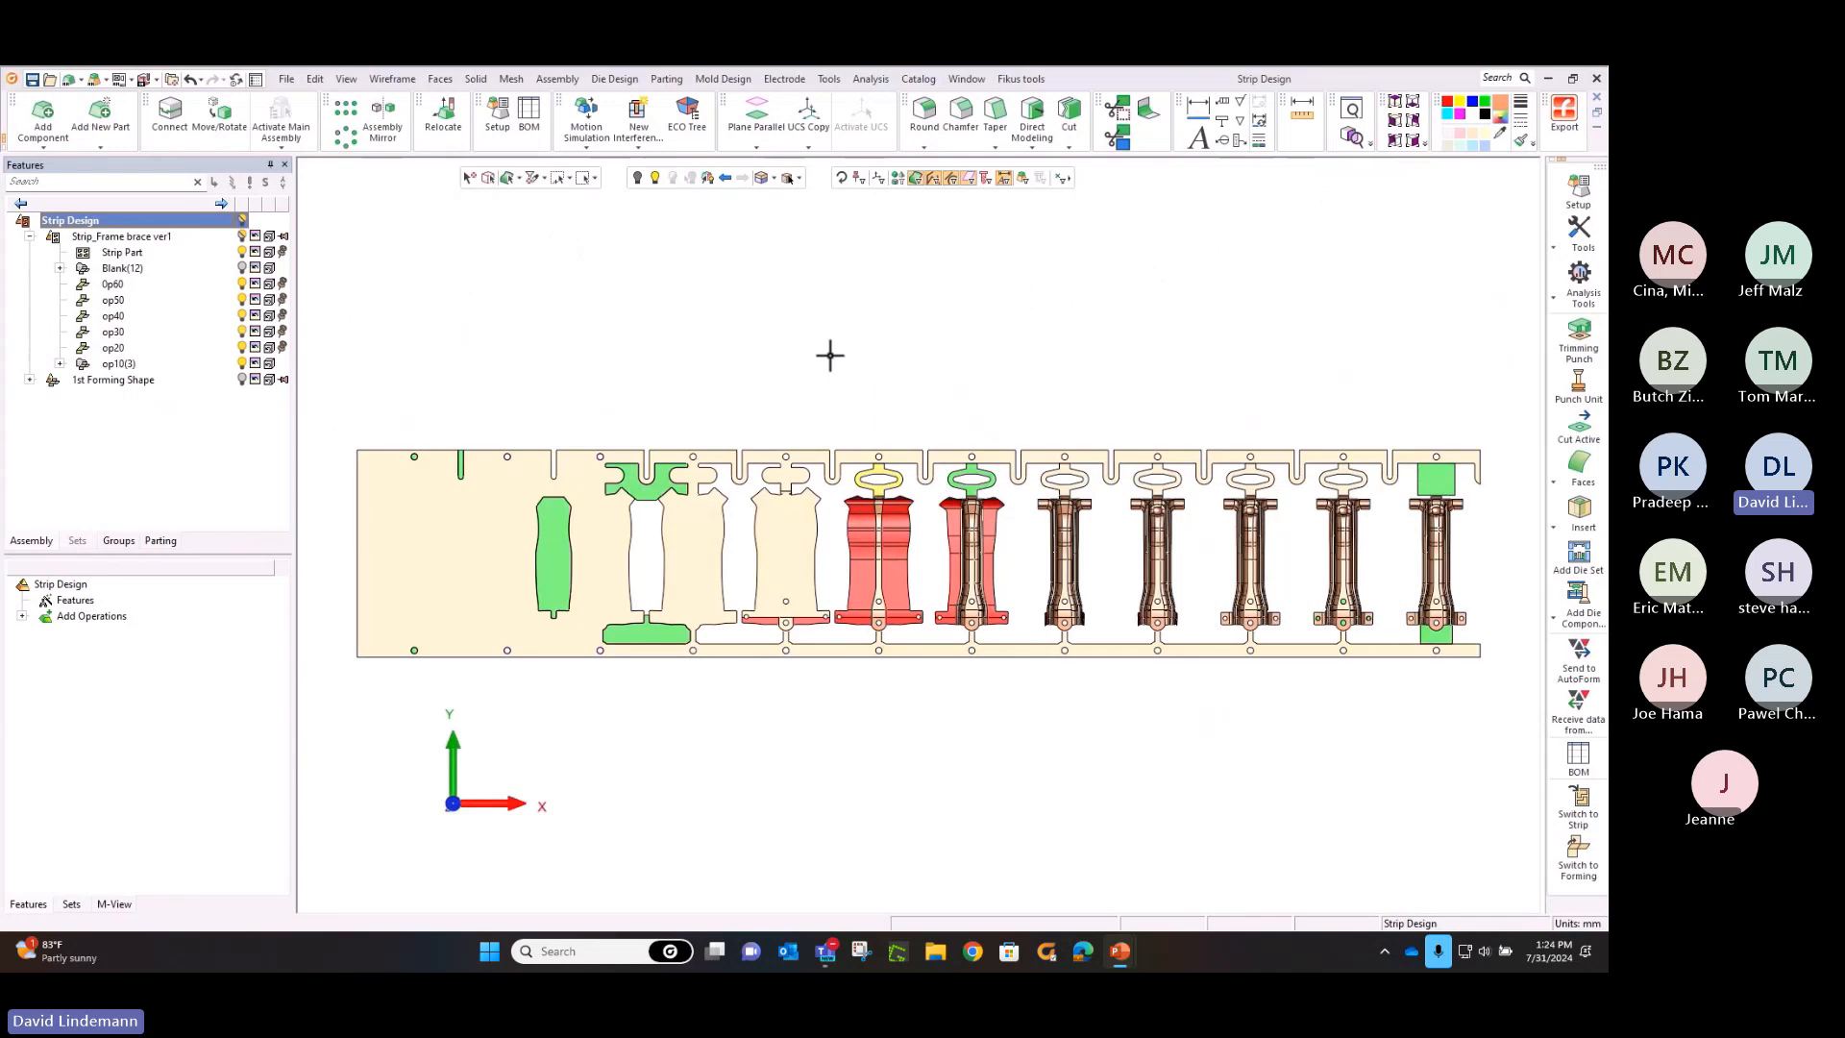
middle_click_drag(845, 355, 1330, 297)
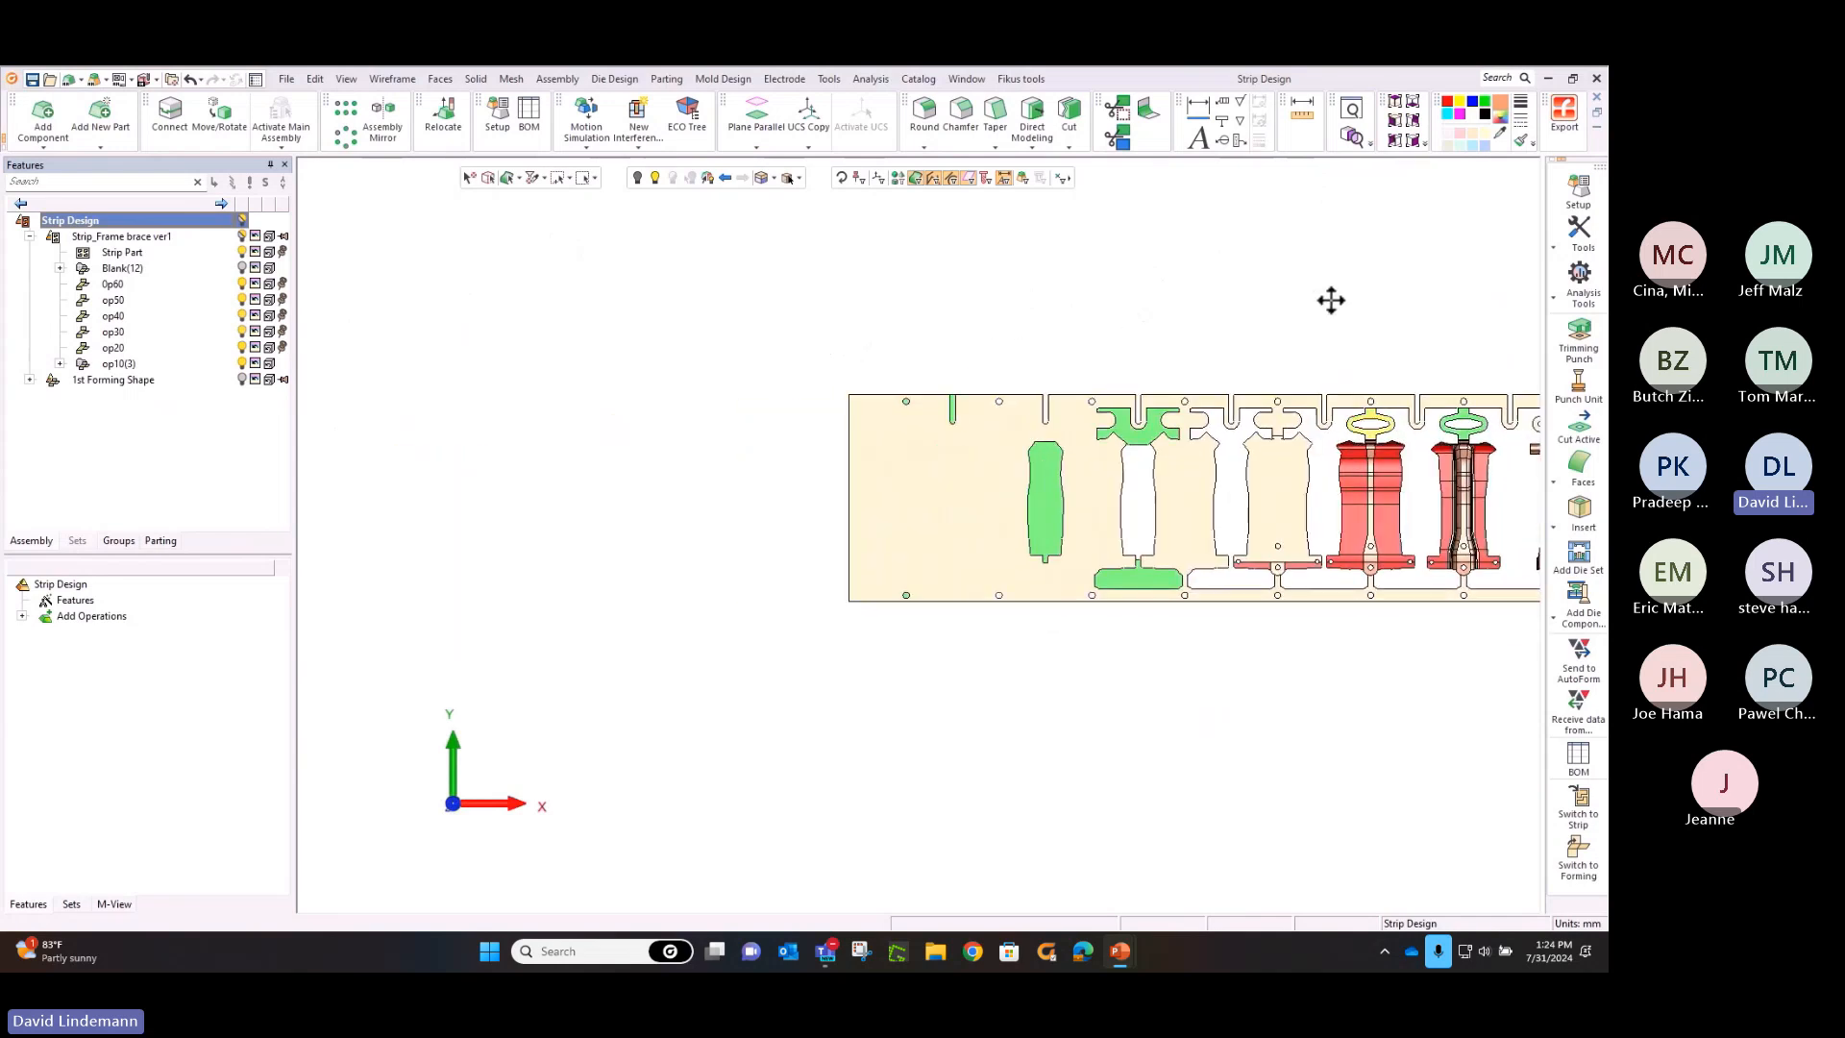
scroll(1205, 704, "up", 5)
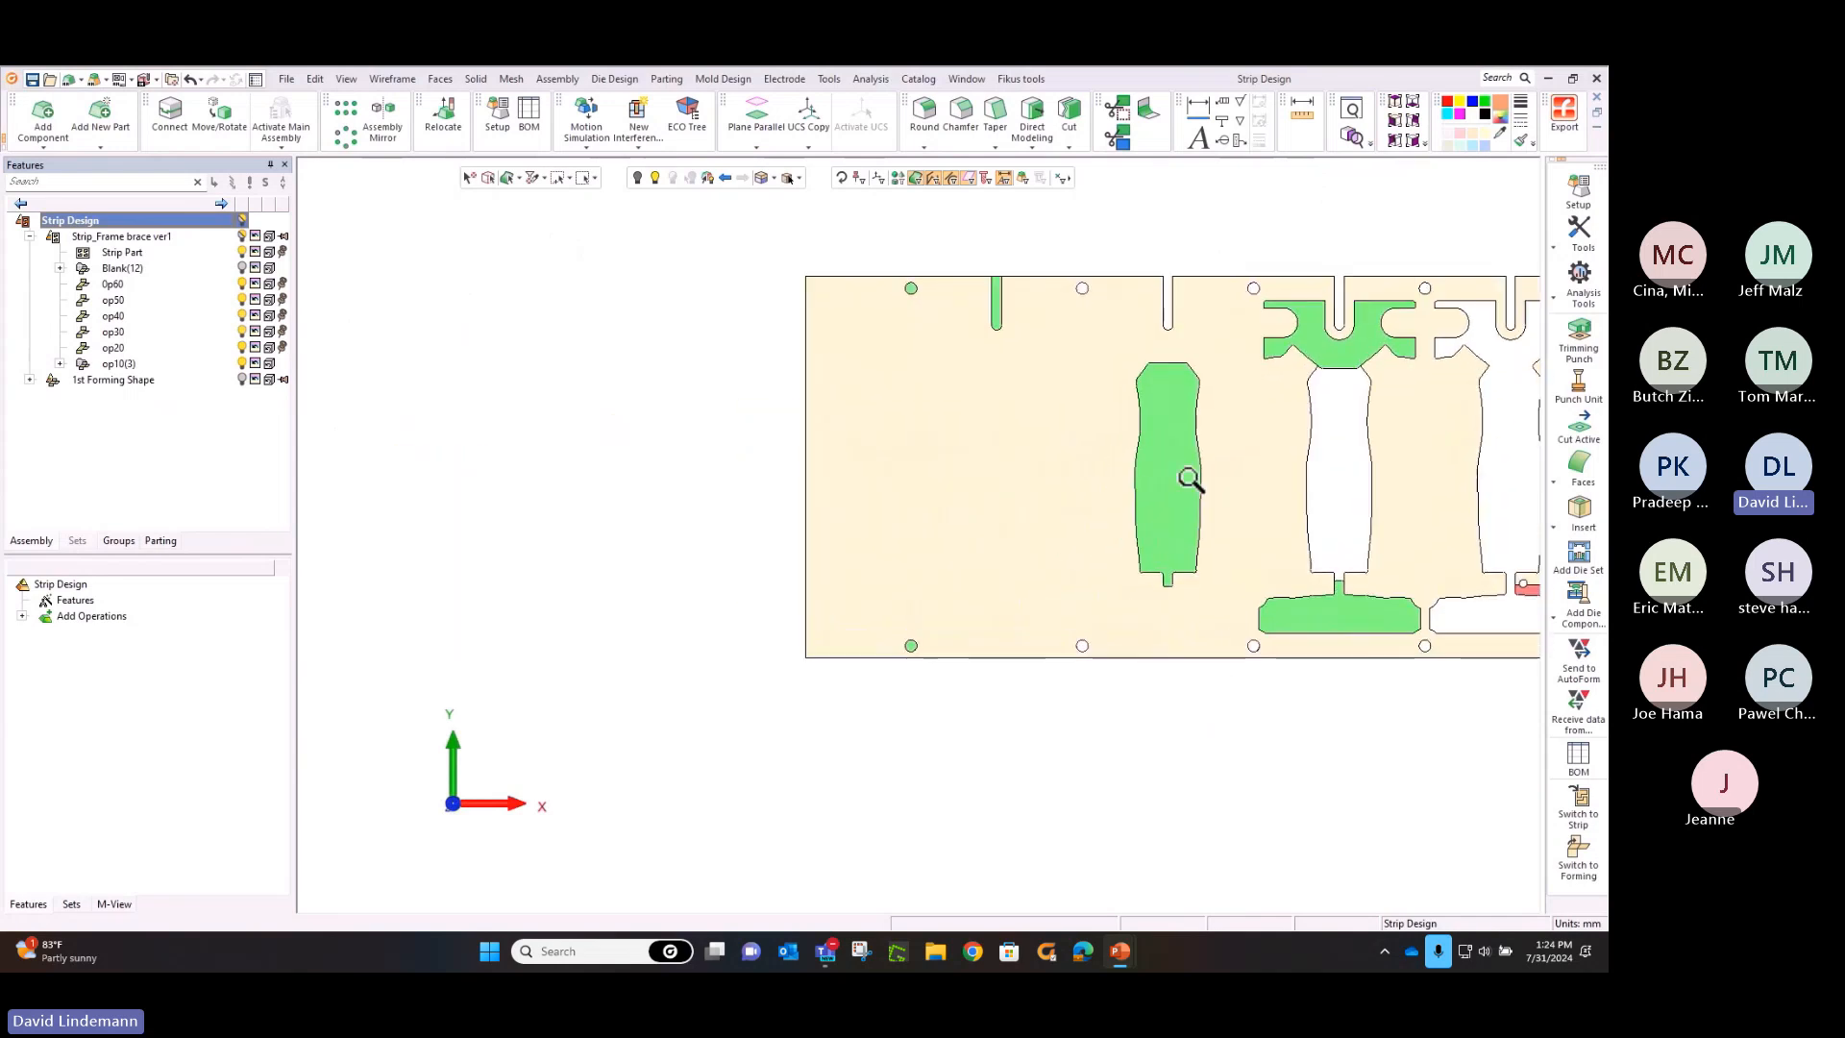
left_click(1578, 624)
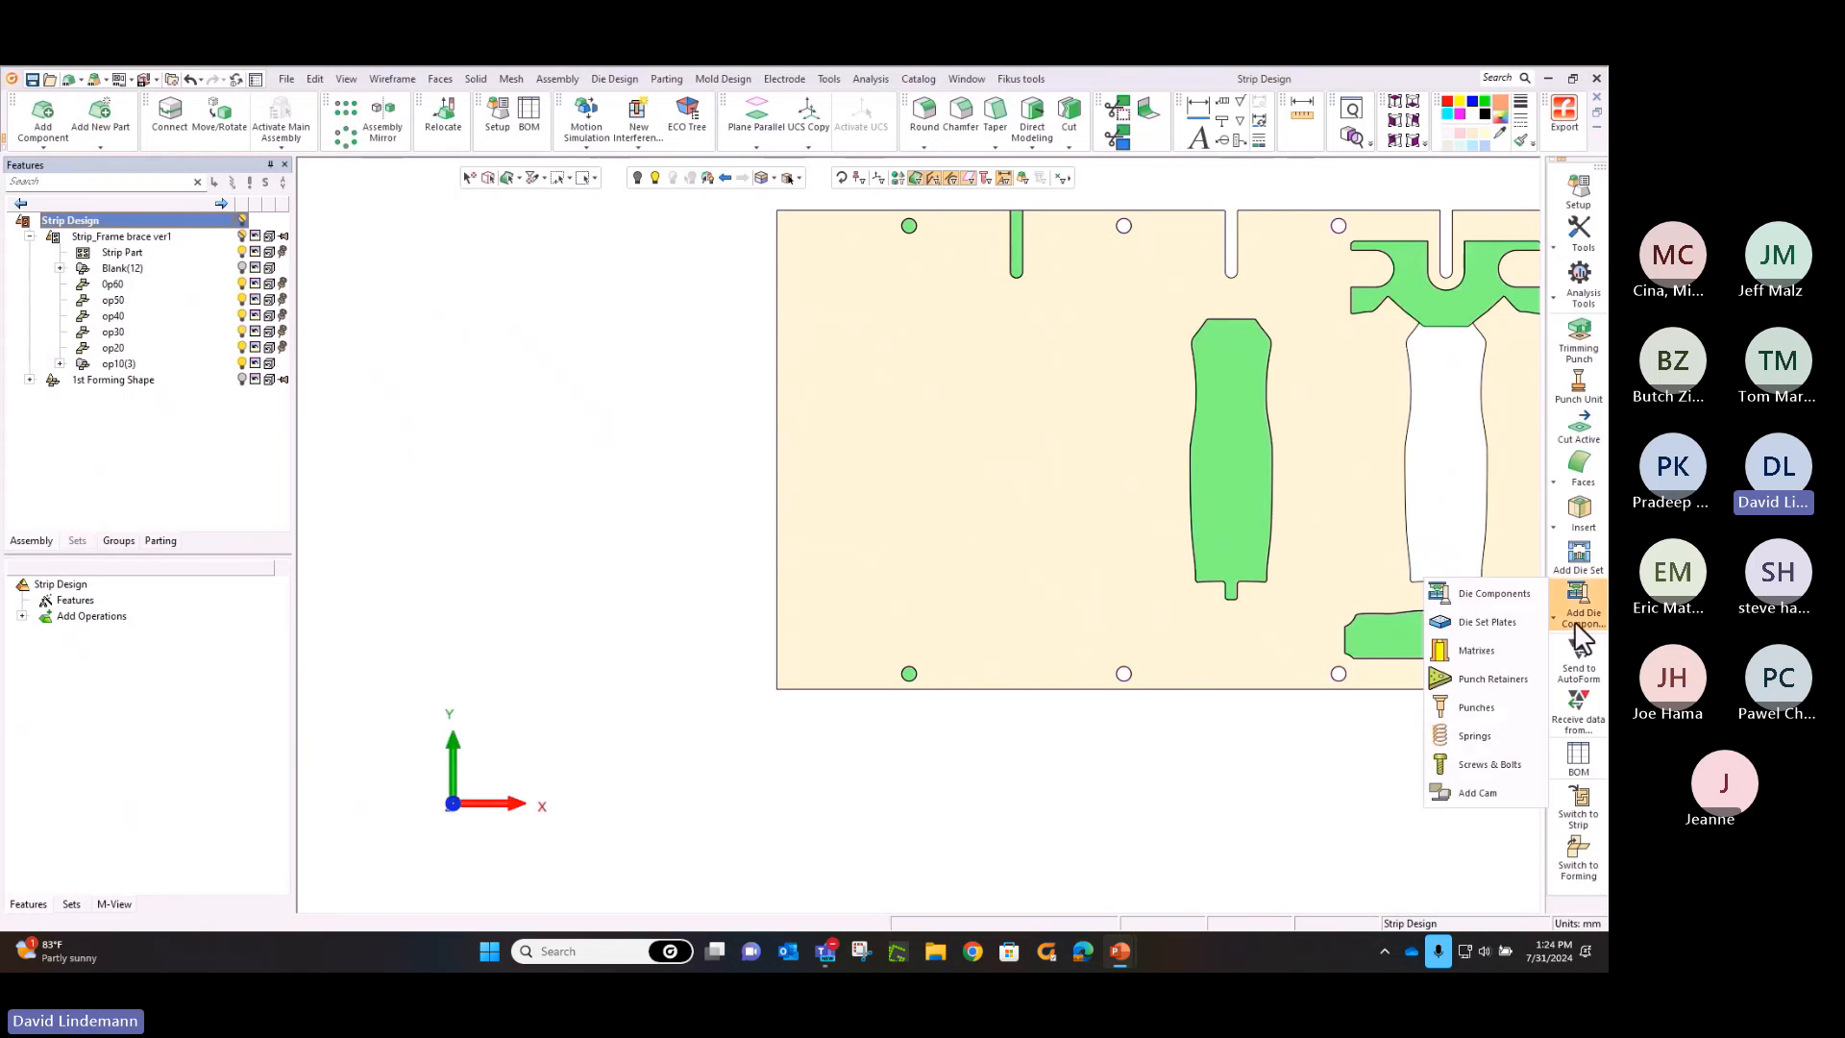
left_click(1578, 567)
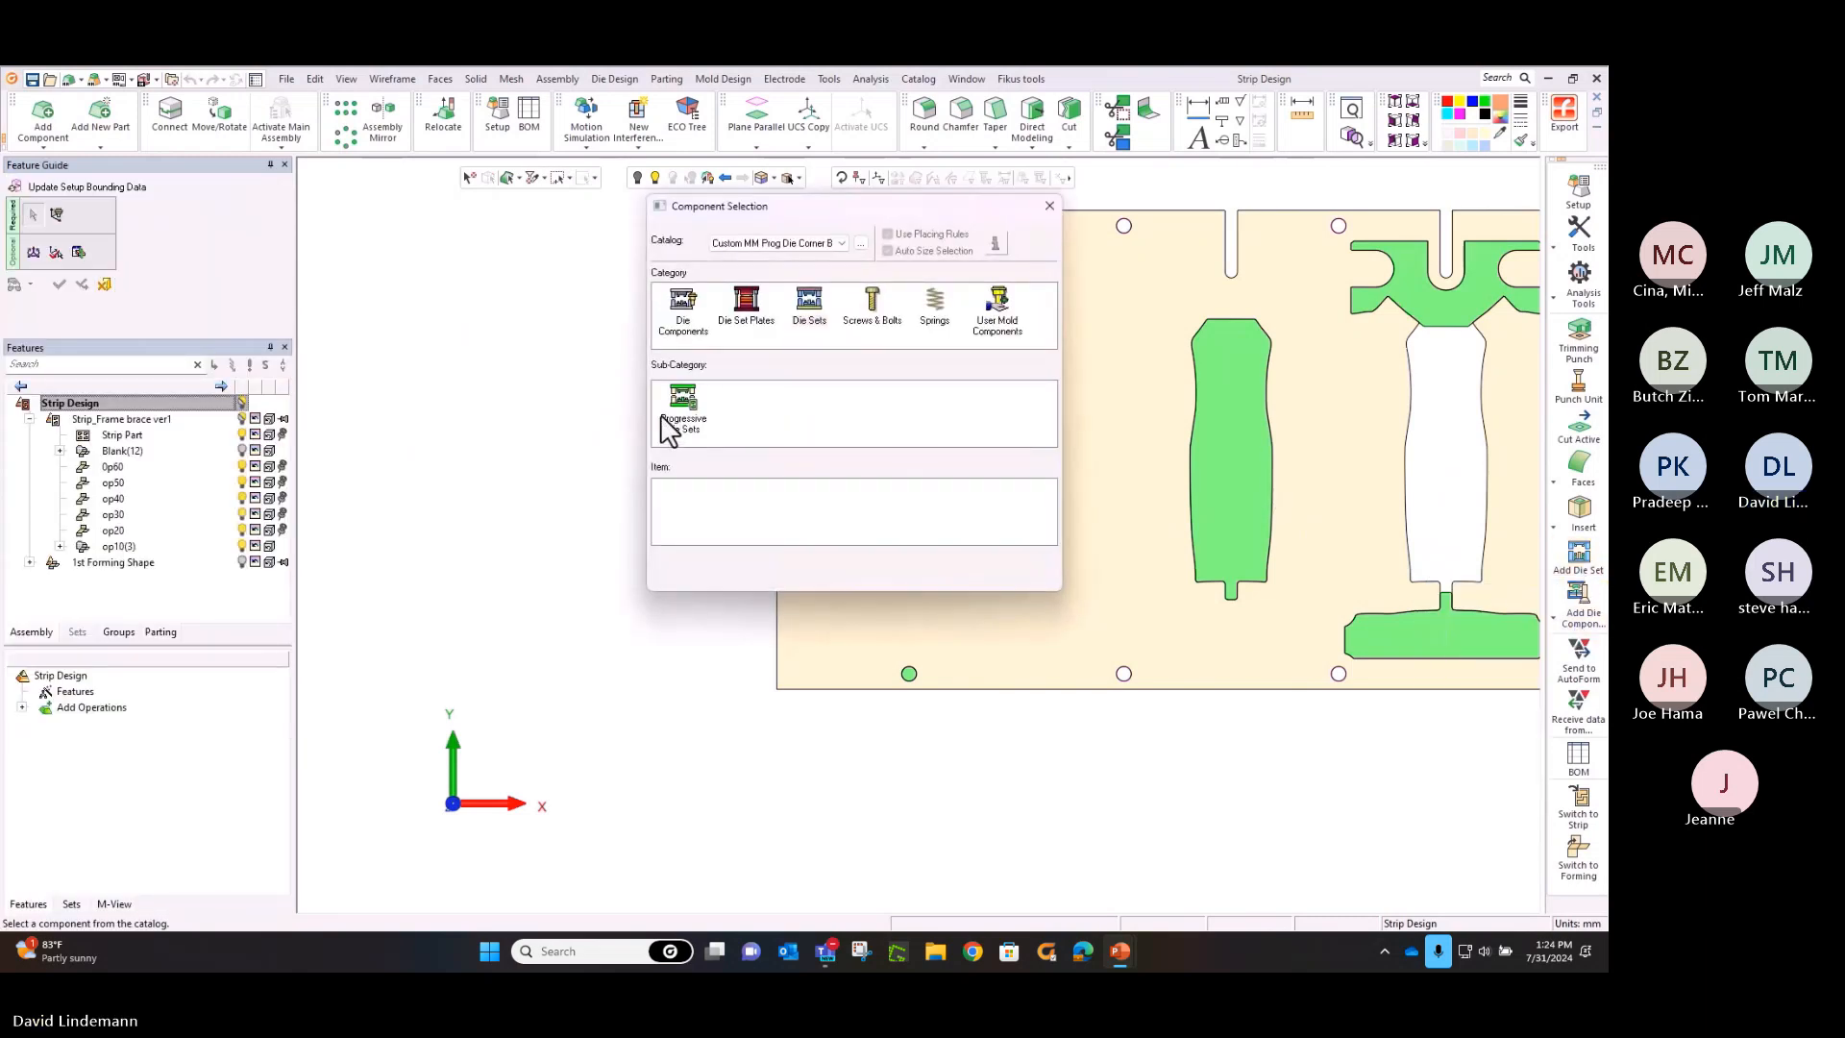
left_click(673, 418)
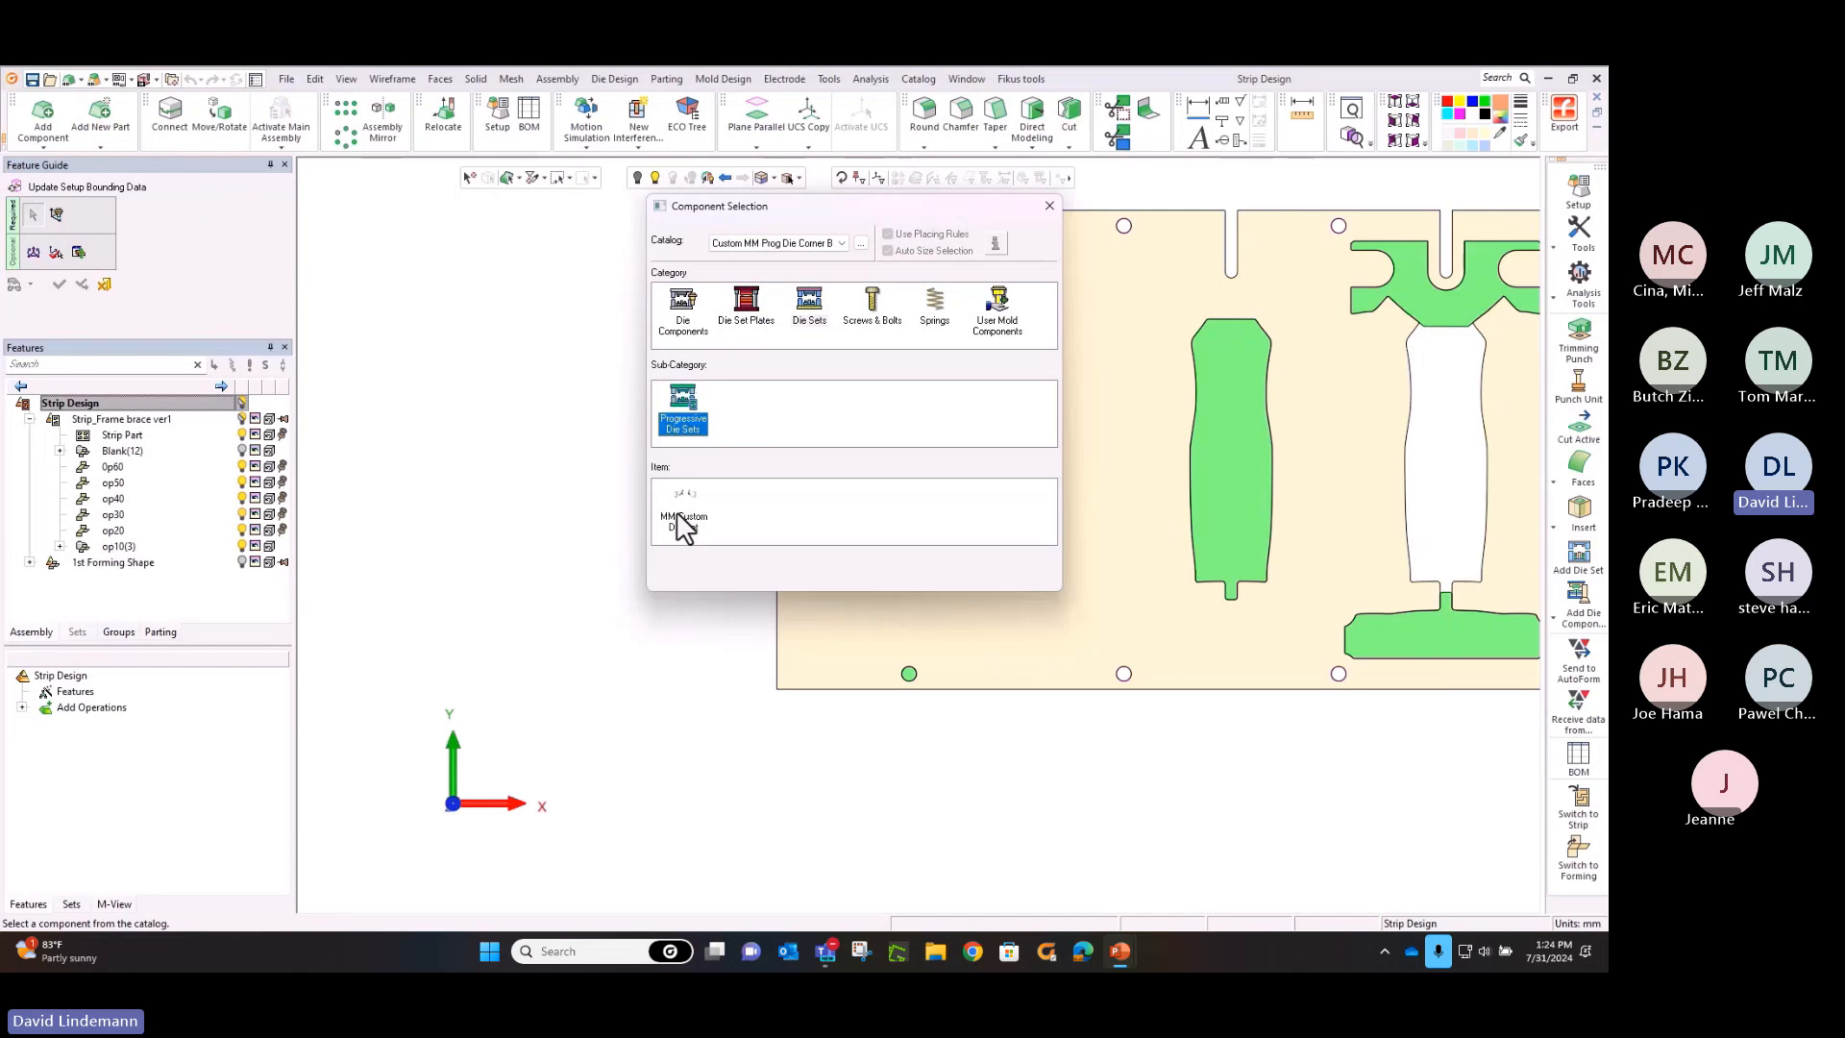
left_click(685, 524)
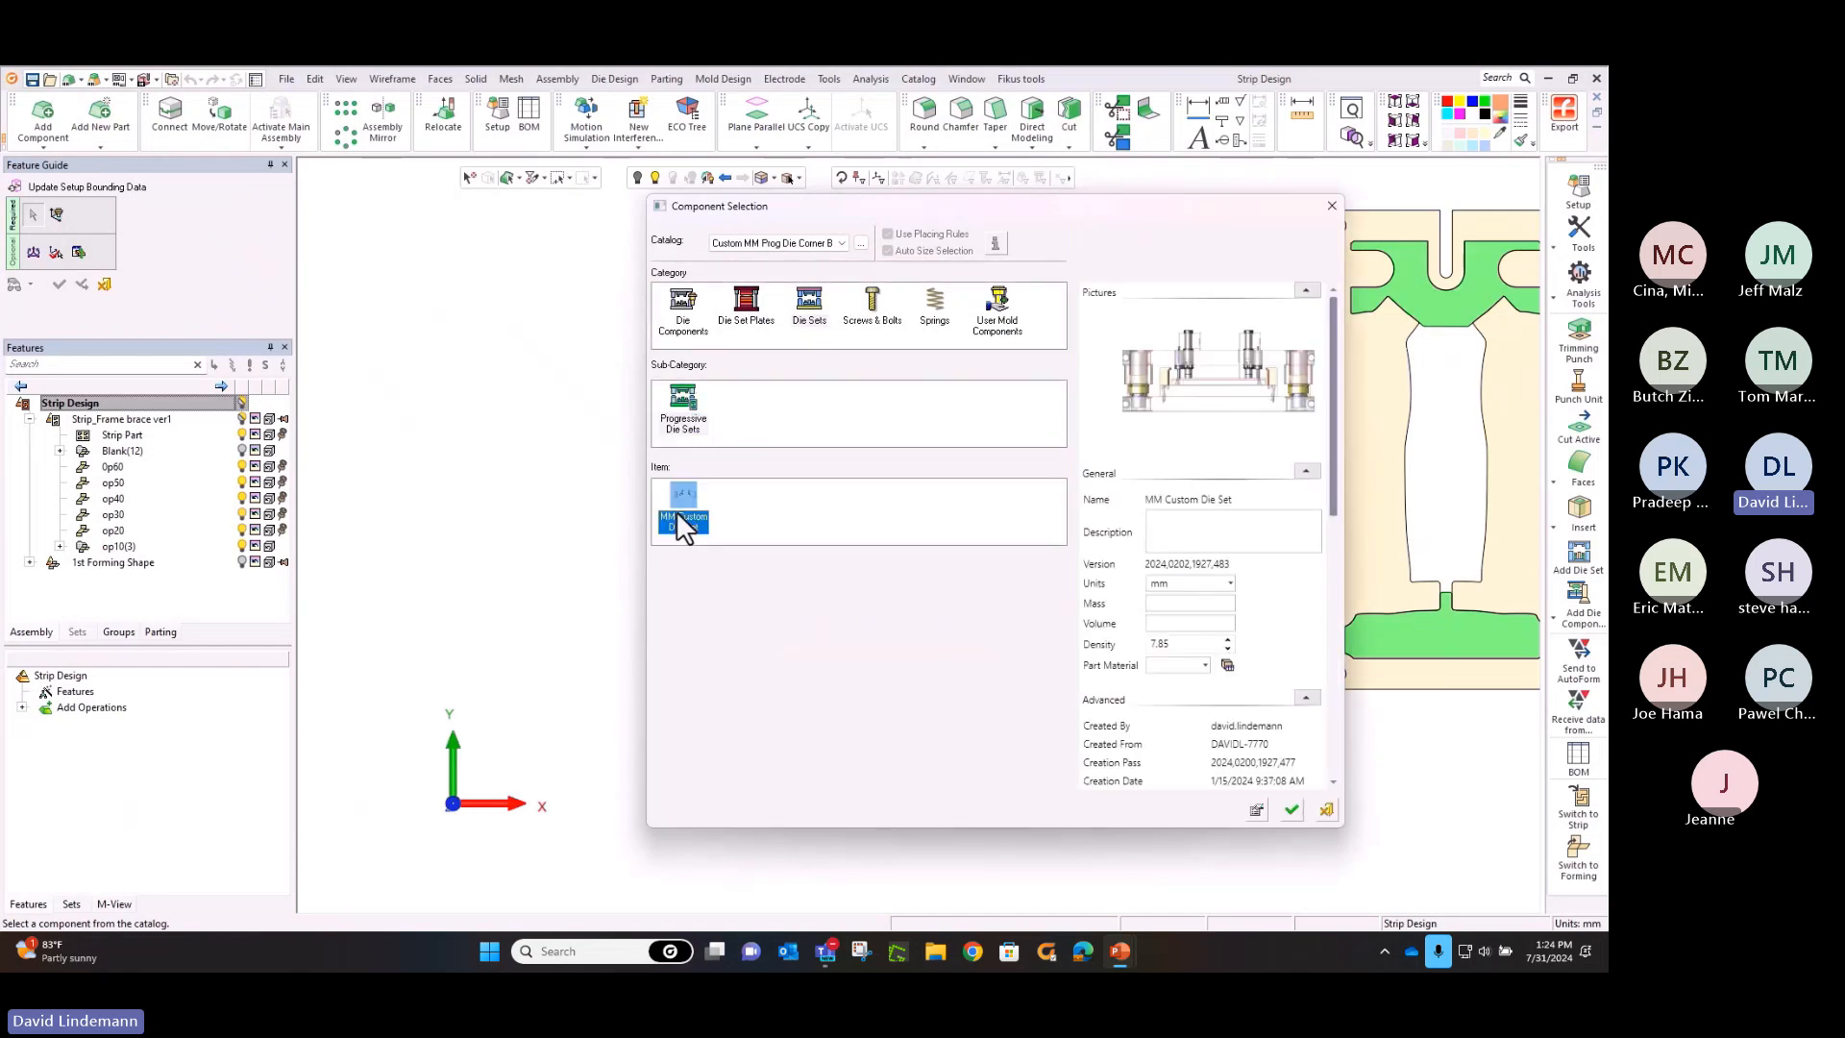
left_click(1295, 816)
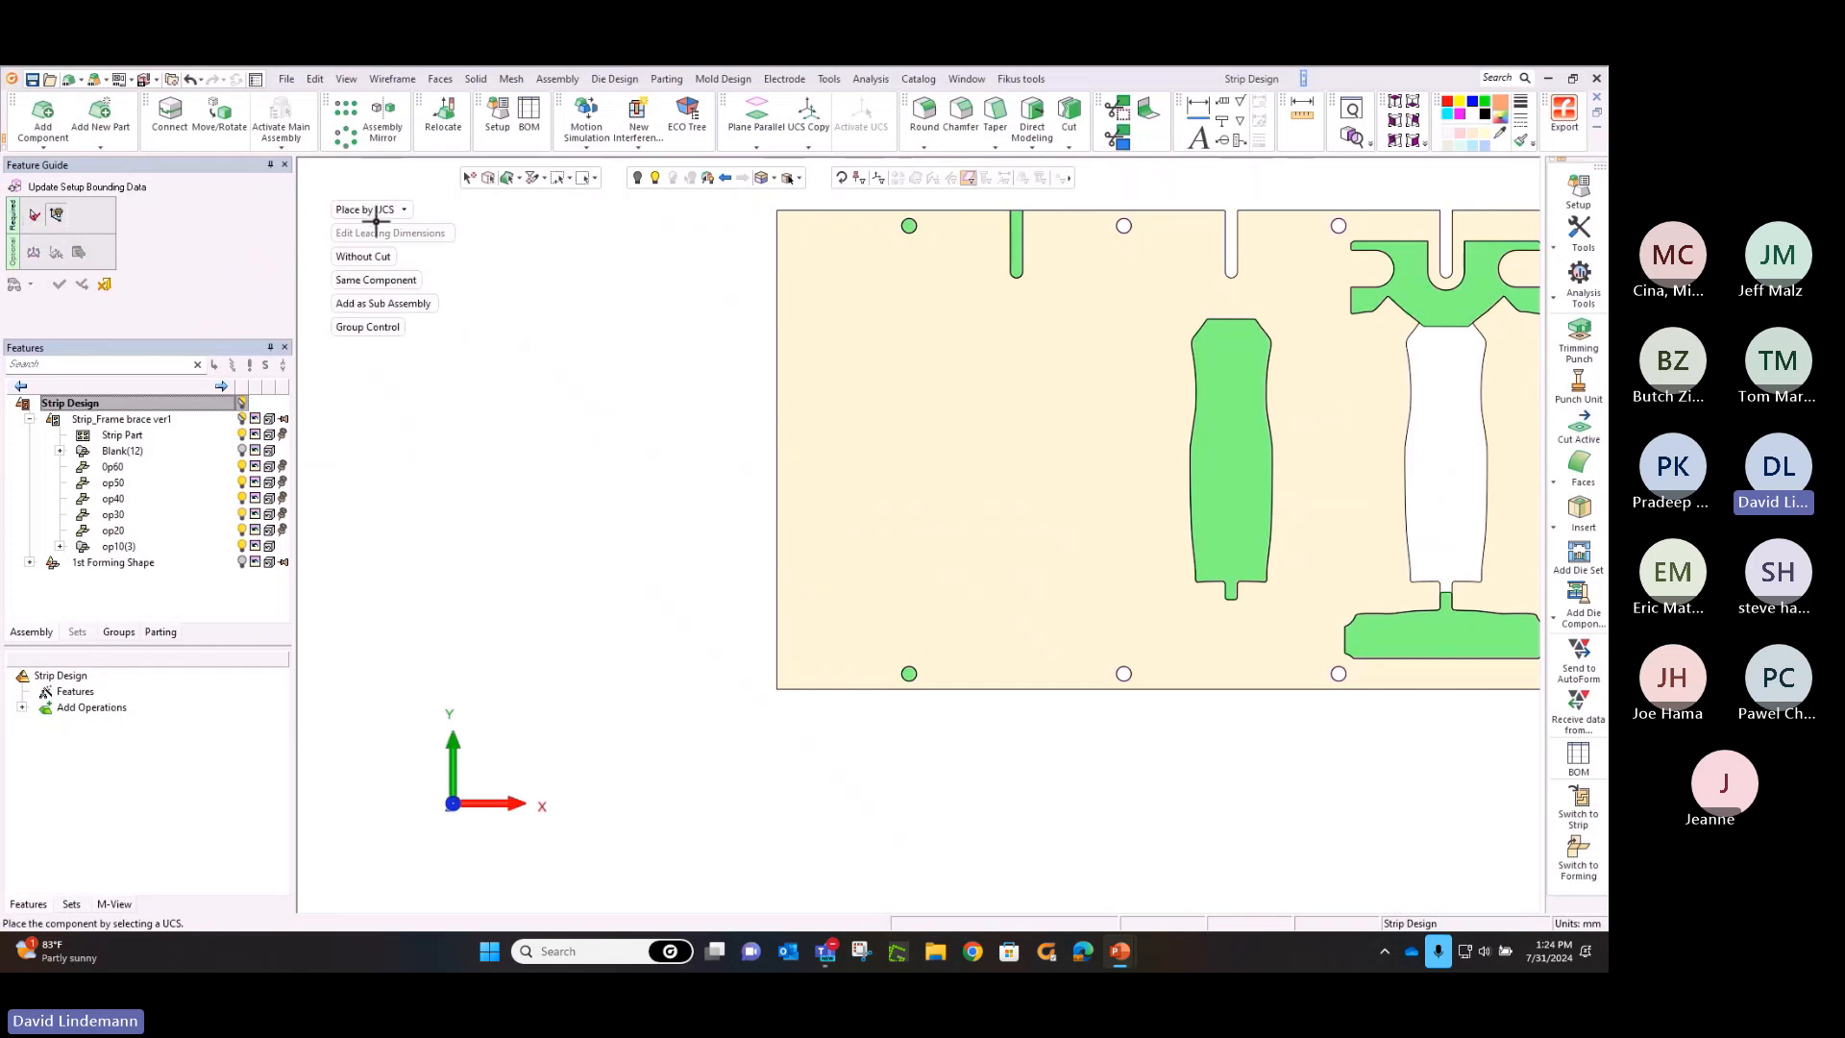
Place the MM Custom Die Set by pick at the midpoint of the strip's starting edge
left_click(377, 211)
left_click(383, 257)
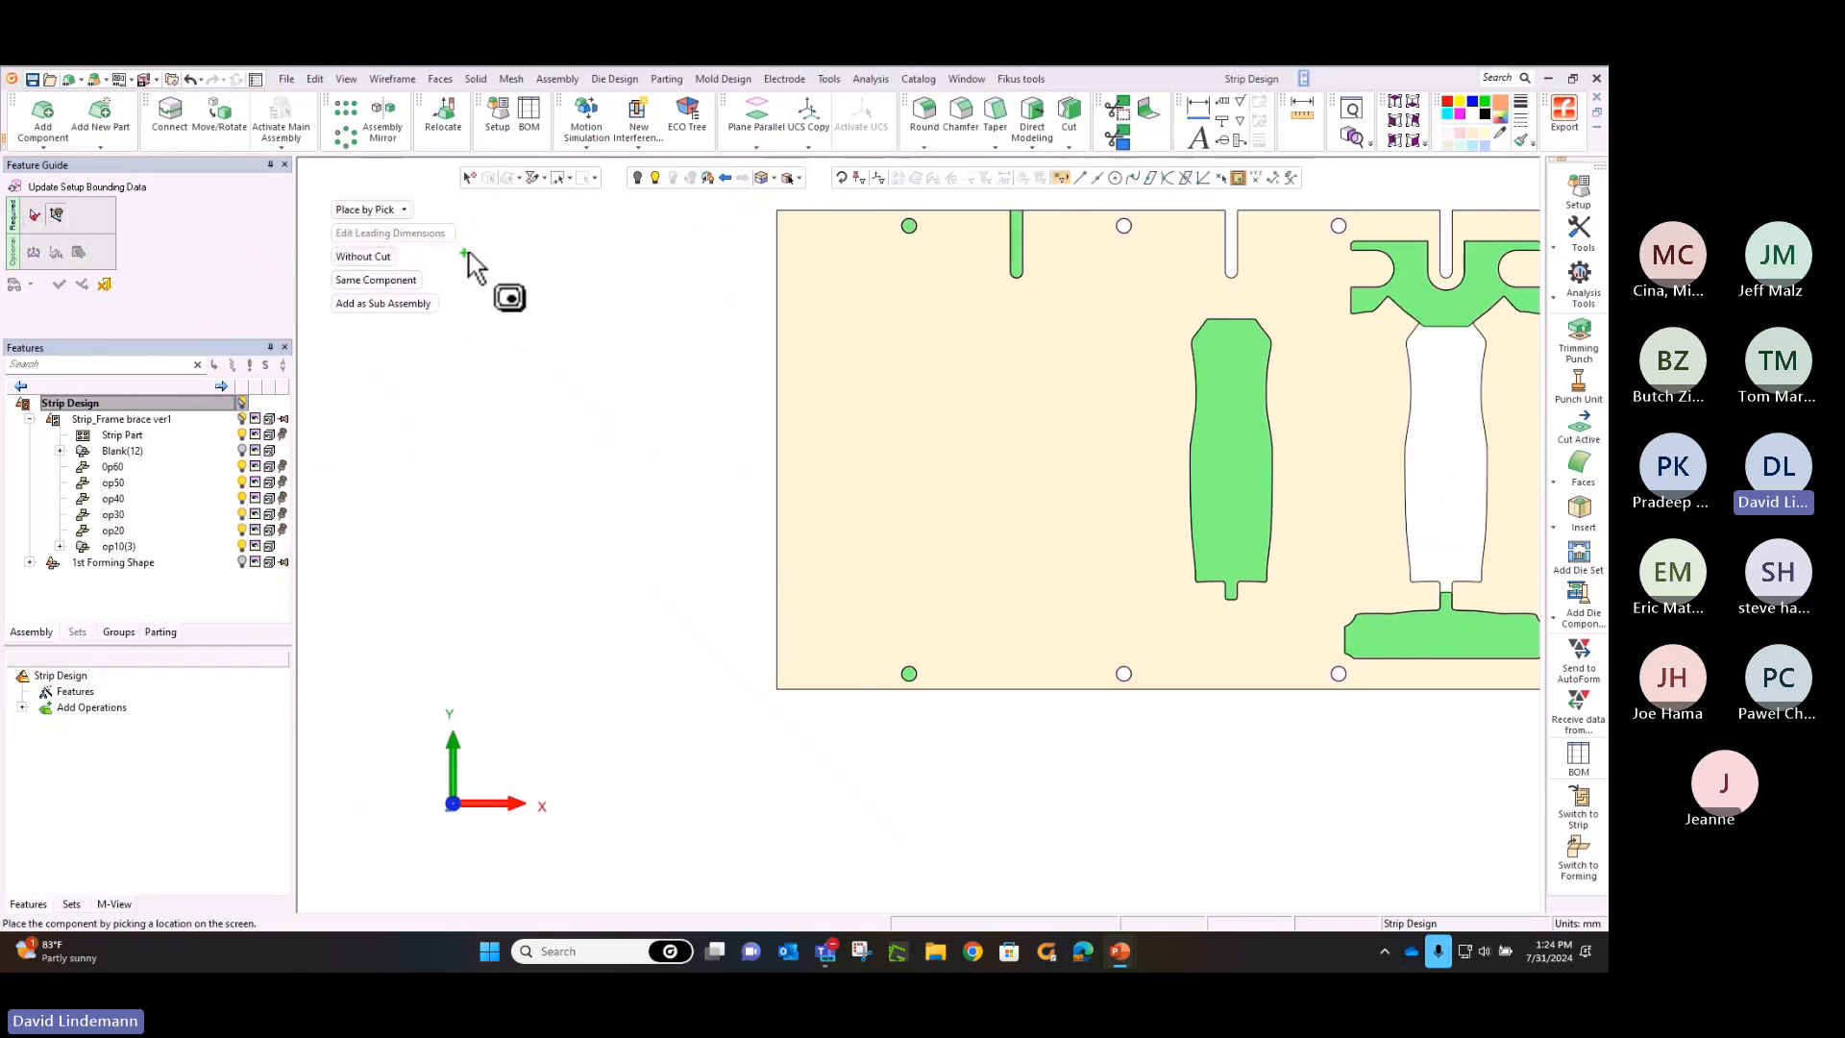
left_click(1097, 180)
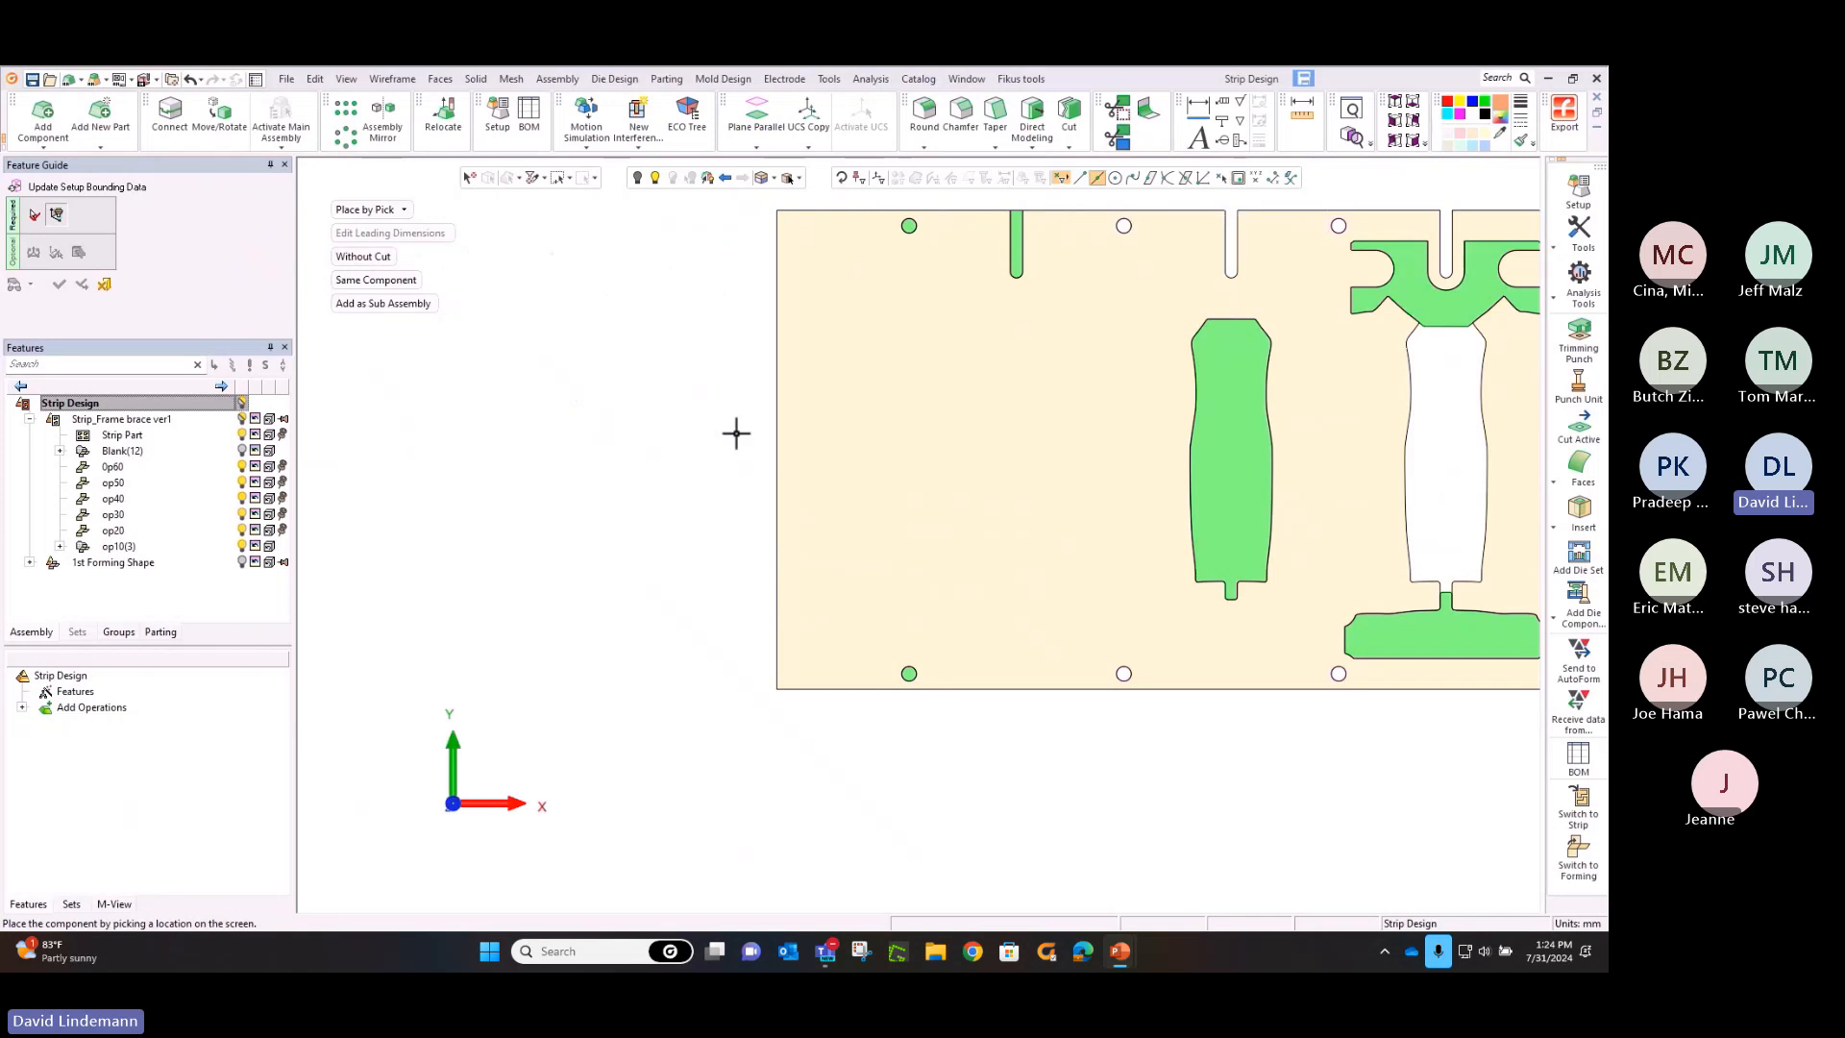
left_click(775, 450)
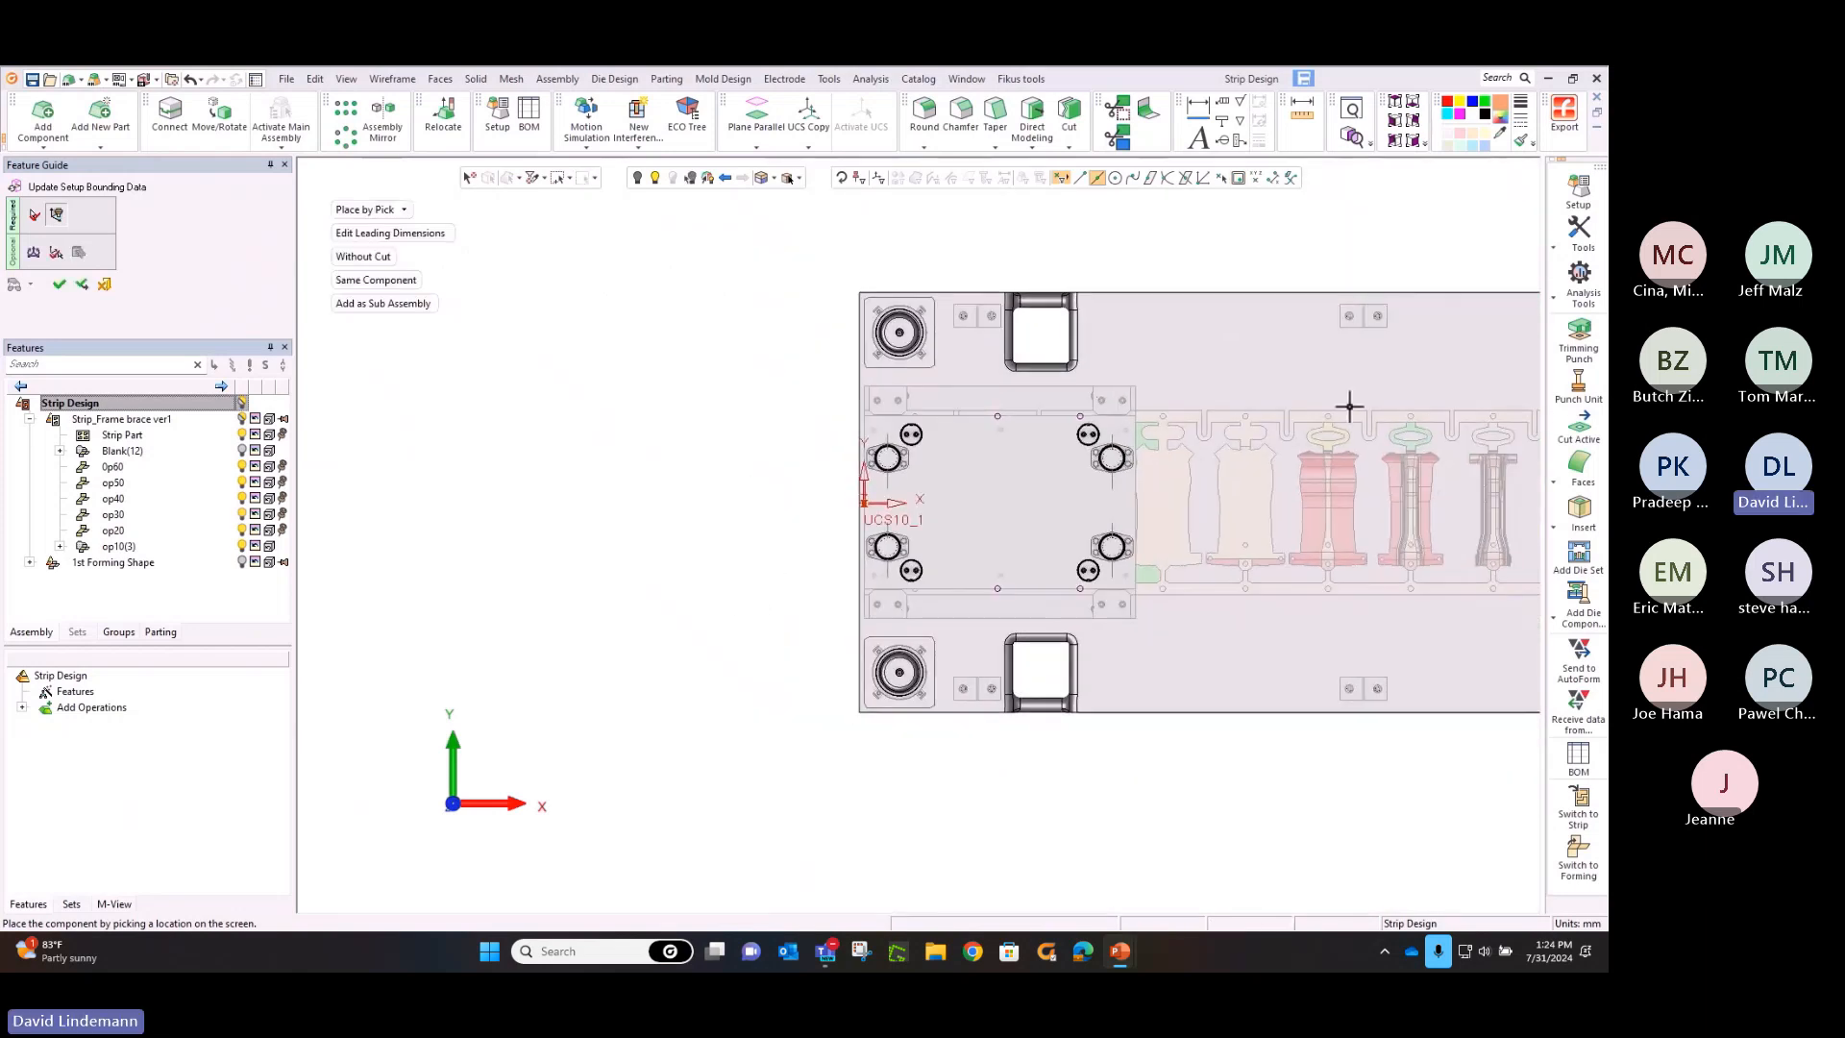
middle_click_drag(1351, 404, 937, 376, "ctrl")
left_click_drag(936, 375, 1067, 222, "ctrl")
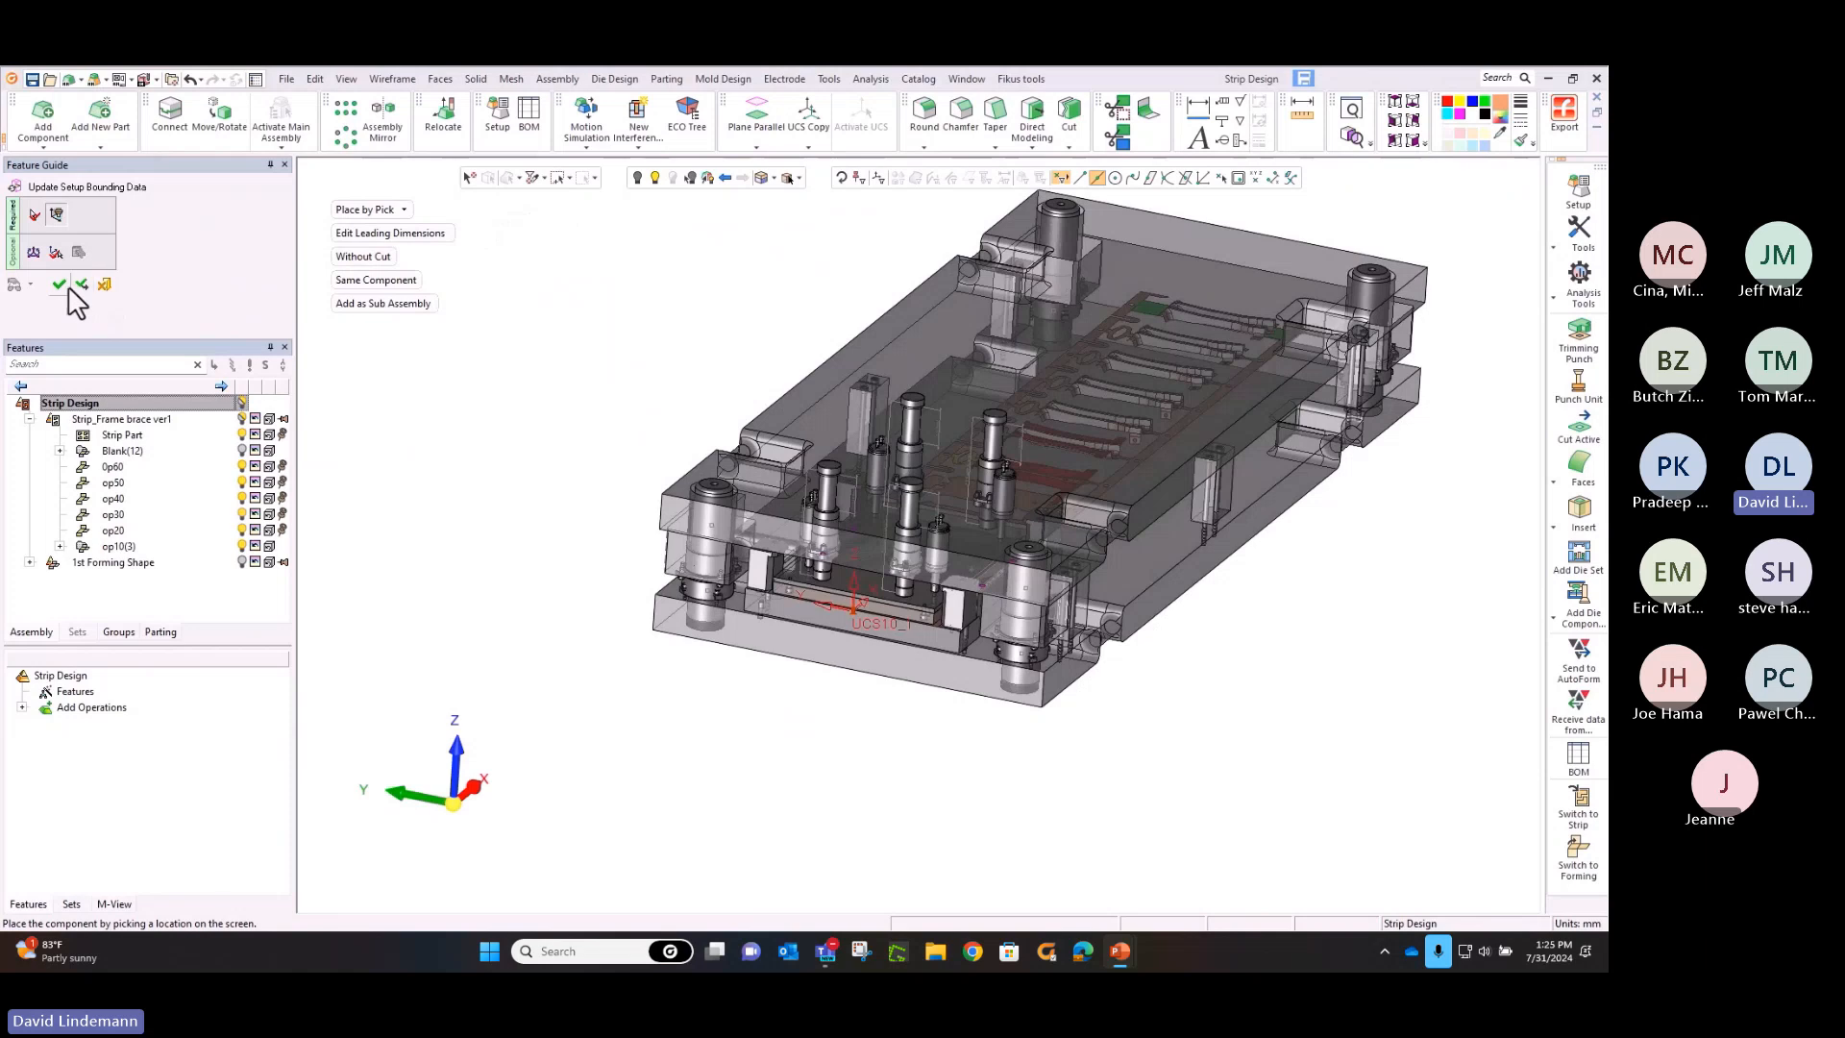
left_click(61, 285)
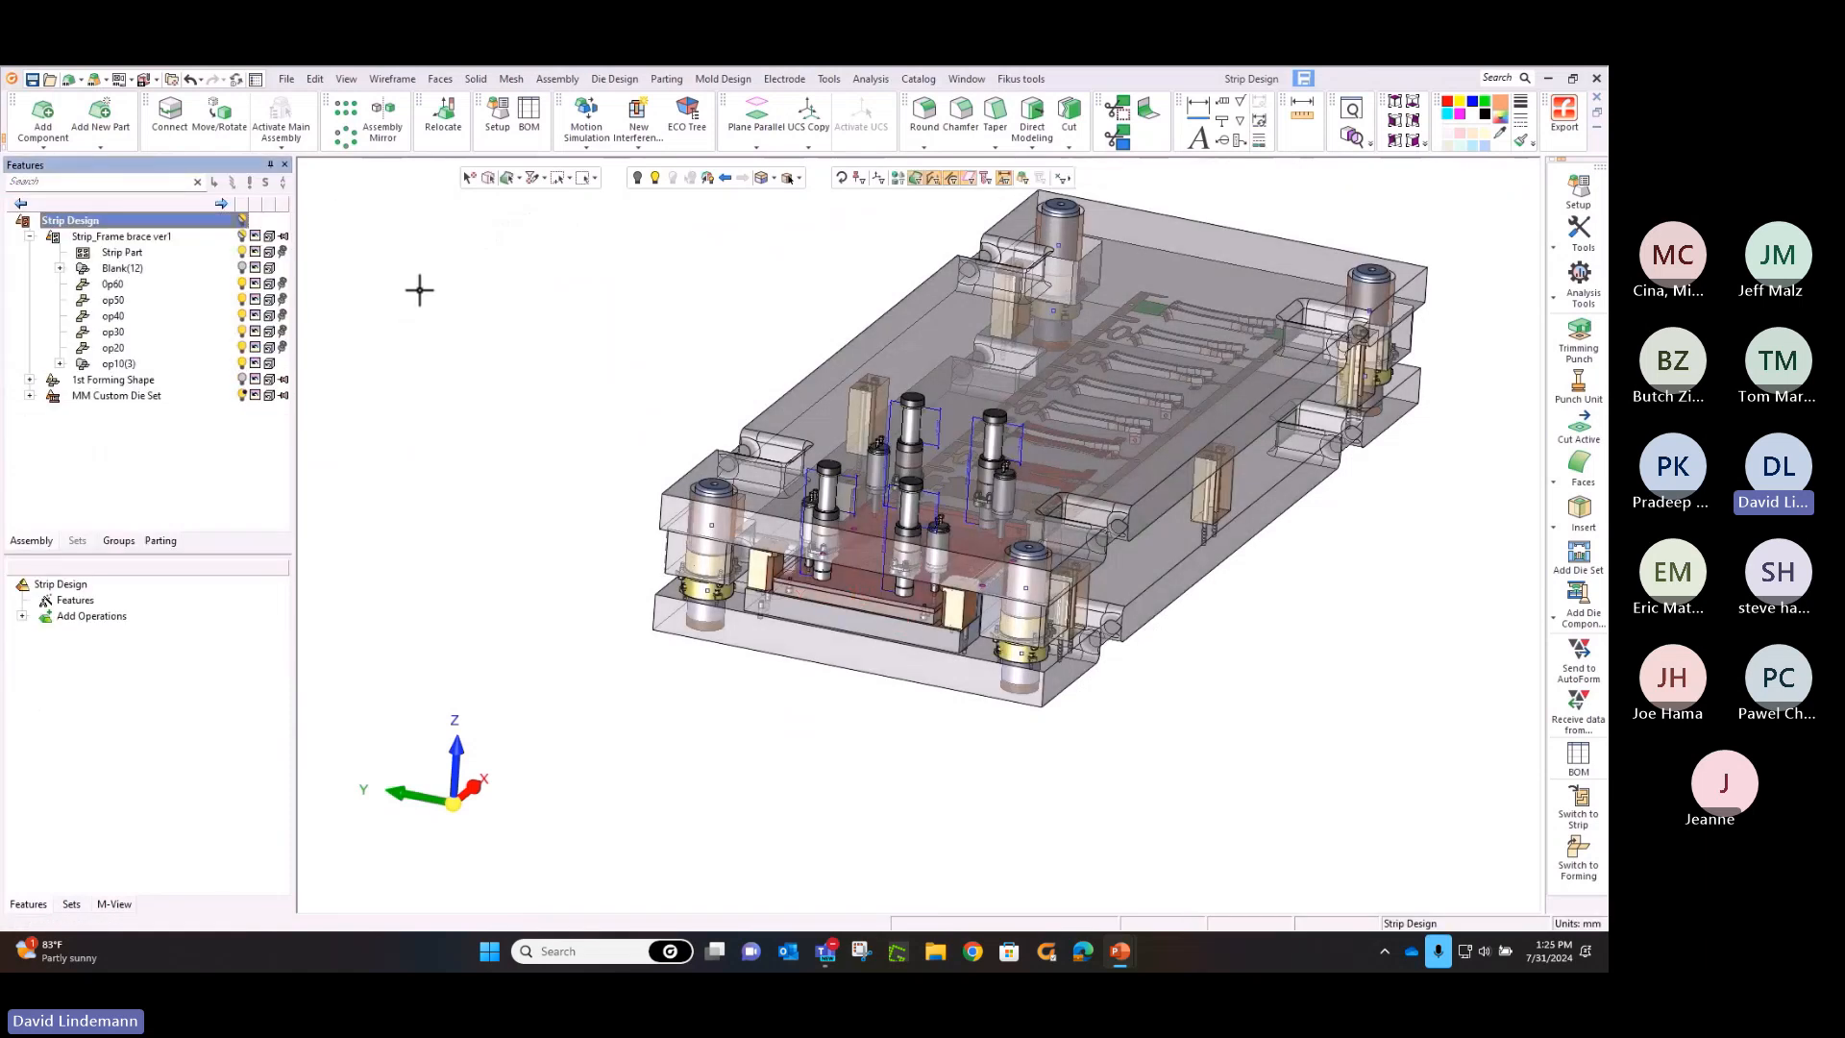
Open the die set's Setup parameters and set the punch steel A length to 120 mm
left_click(1392, 142)
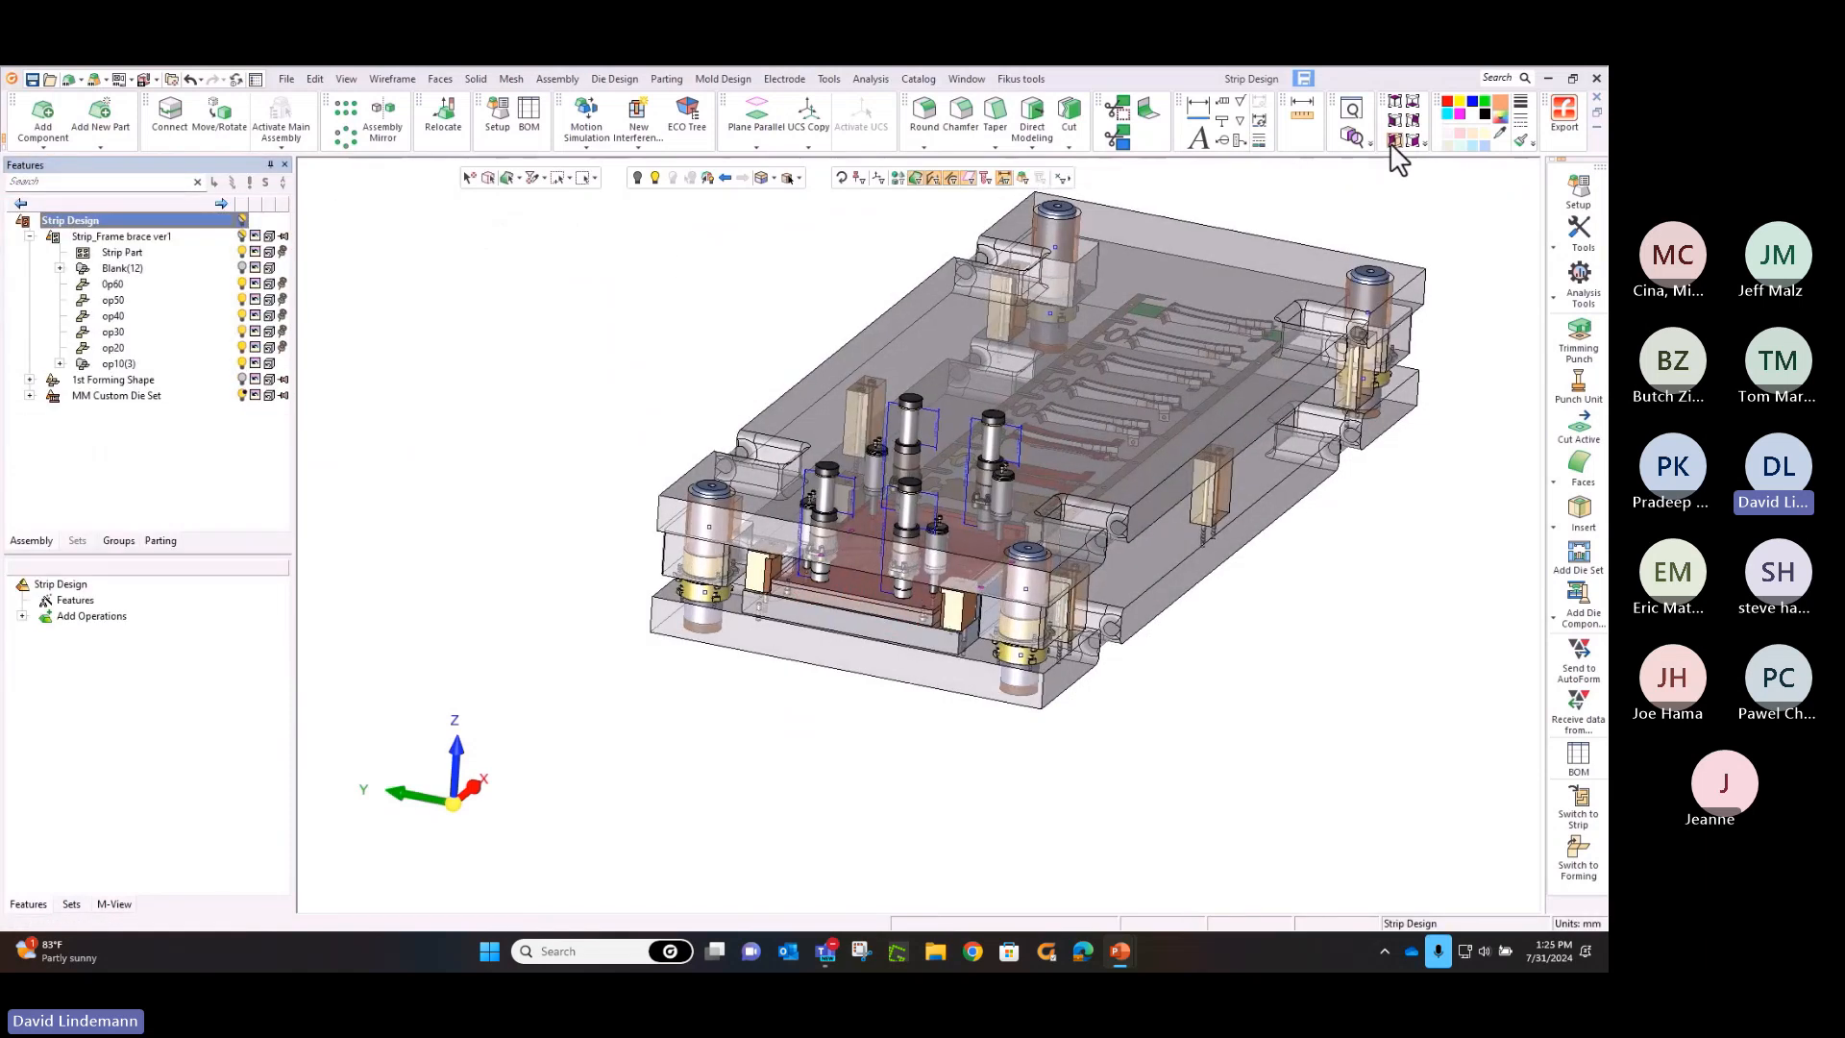
left_click(1394, 140)
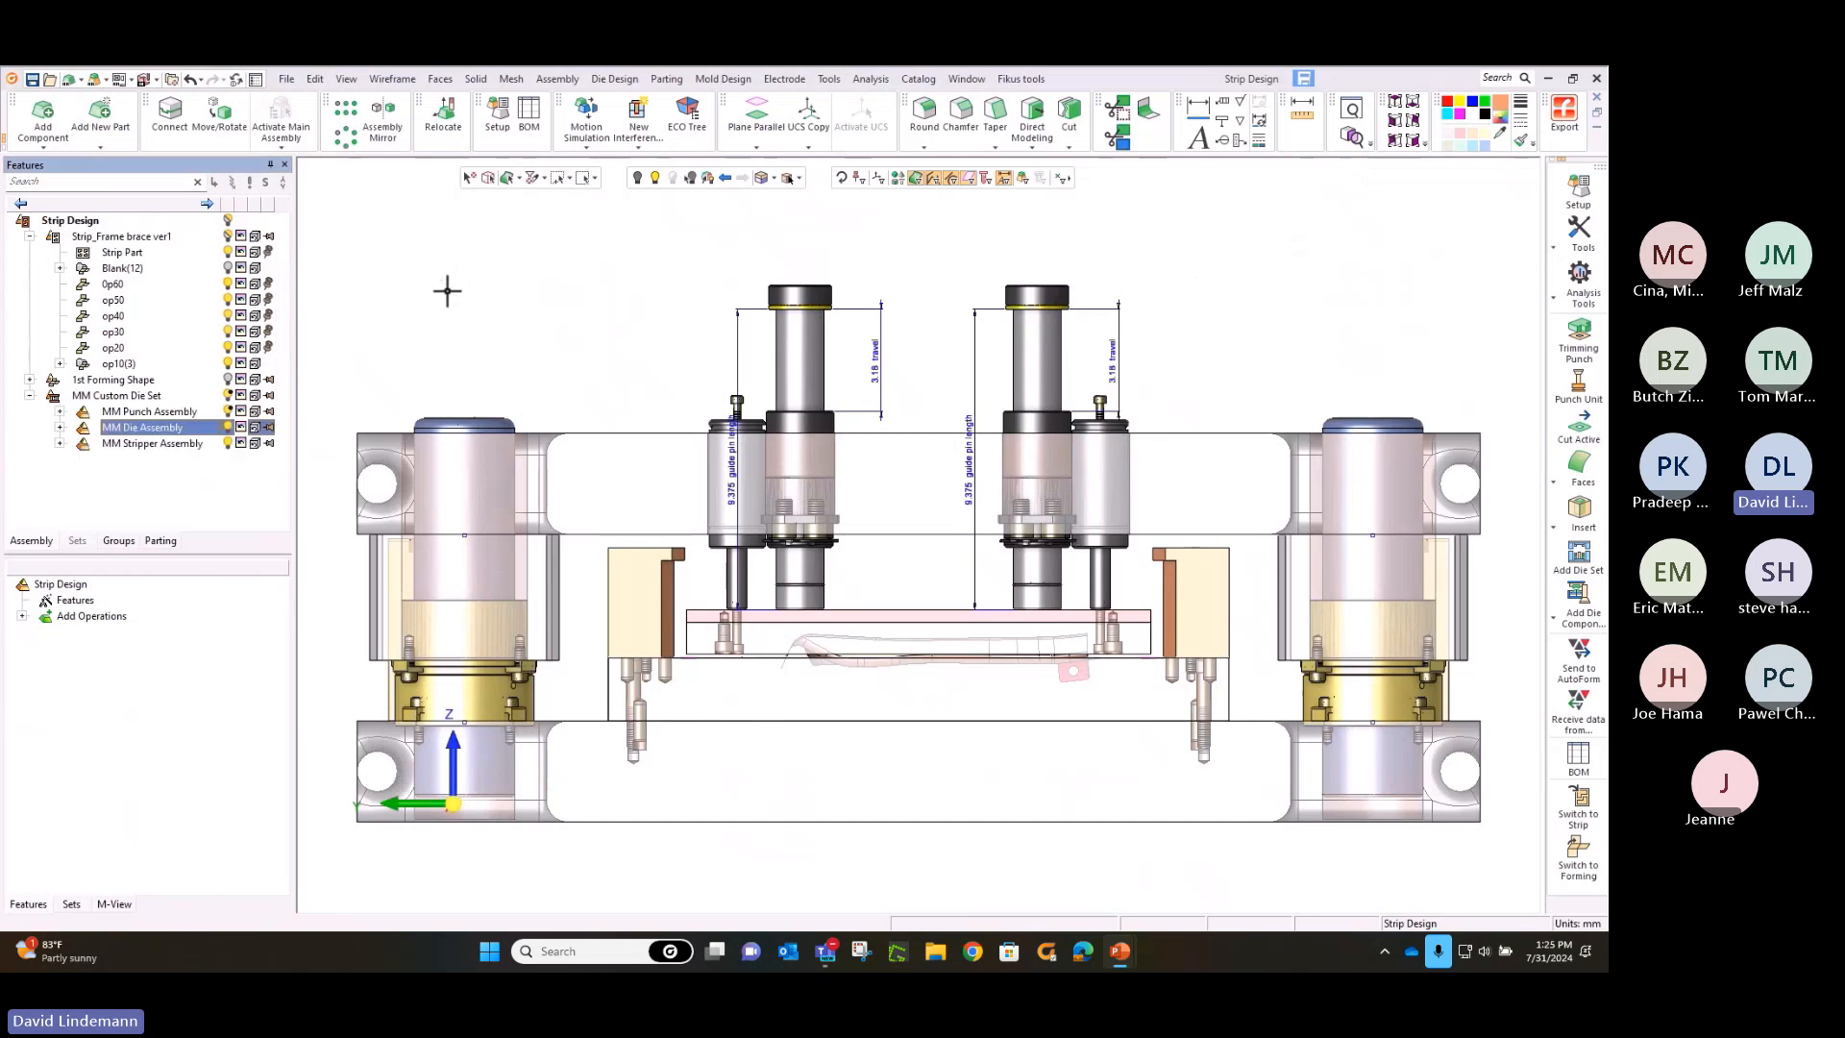
left_click(499, 115)
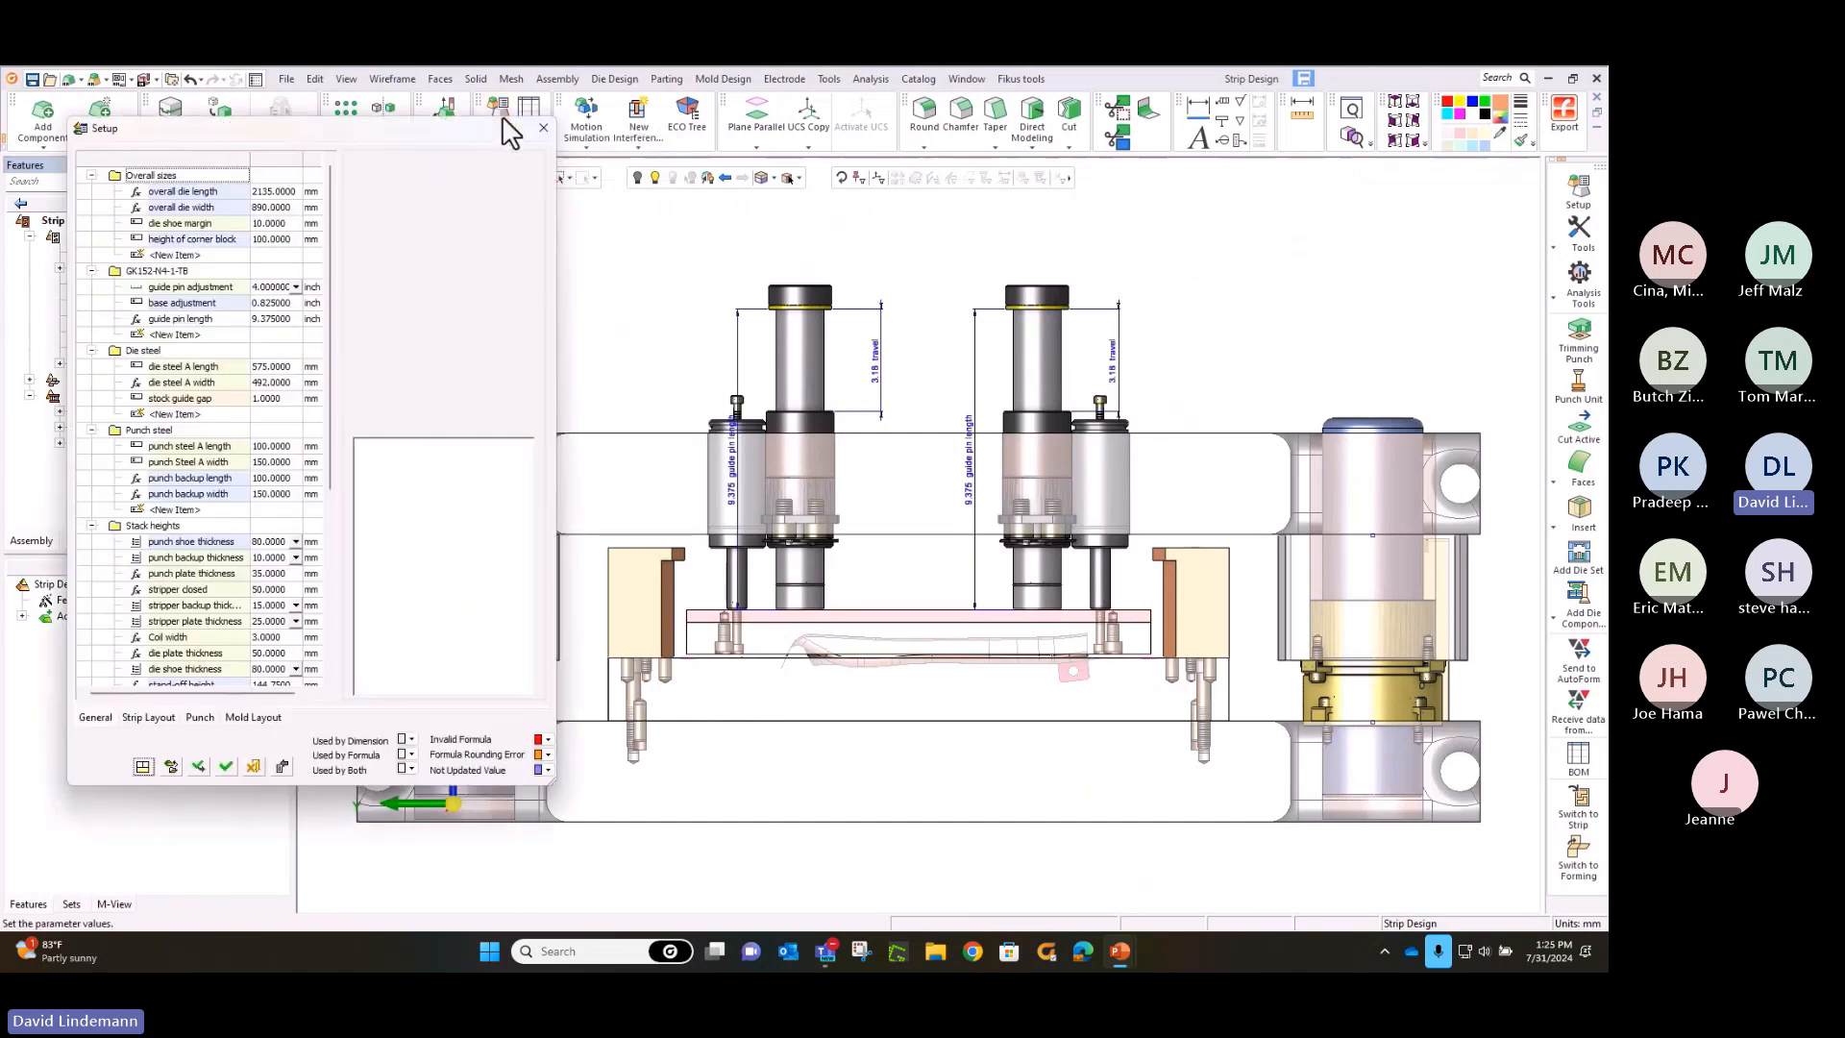
left_click(182, 238)
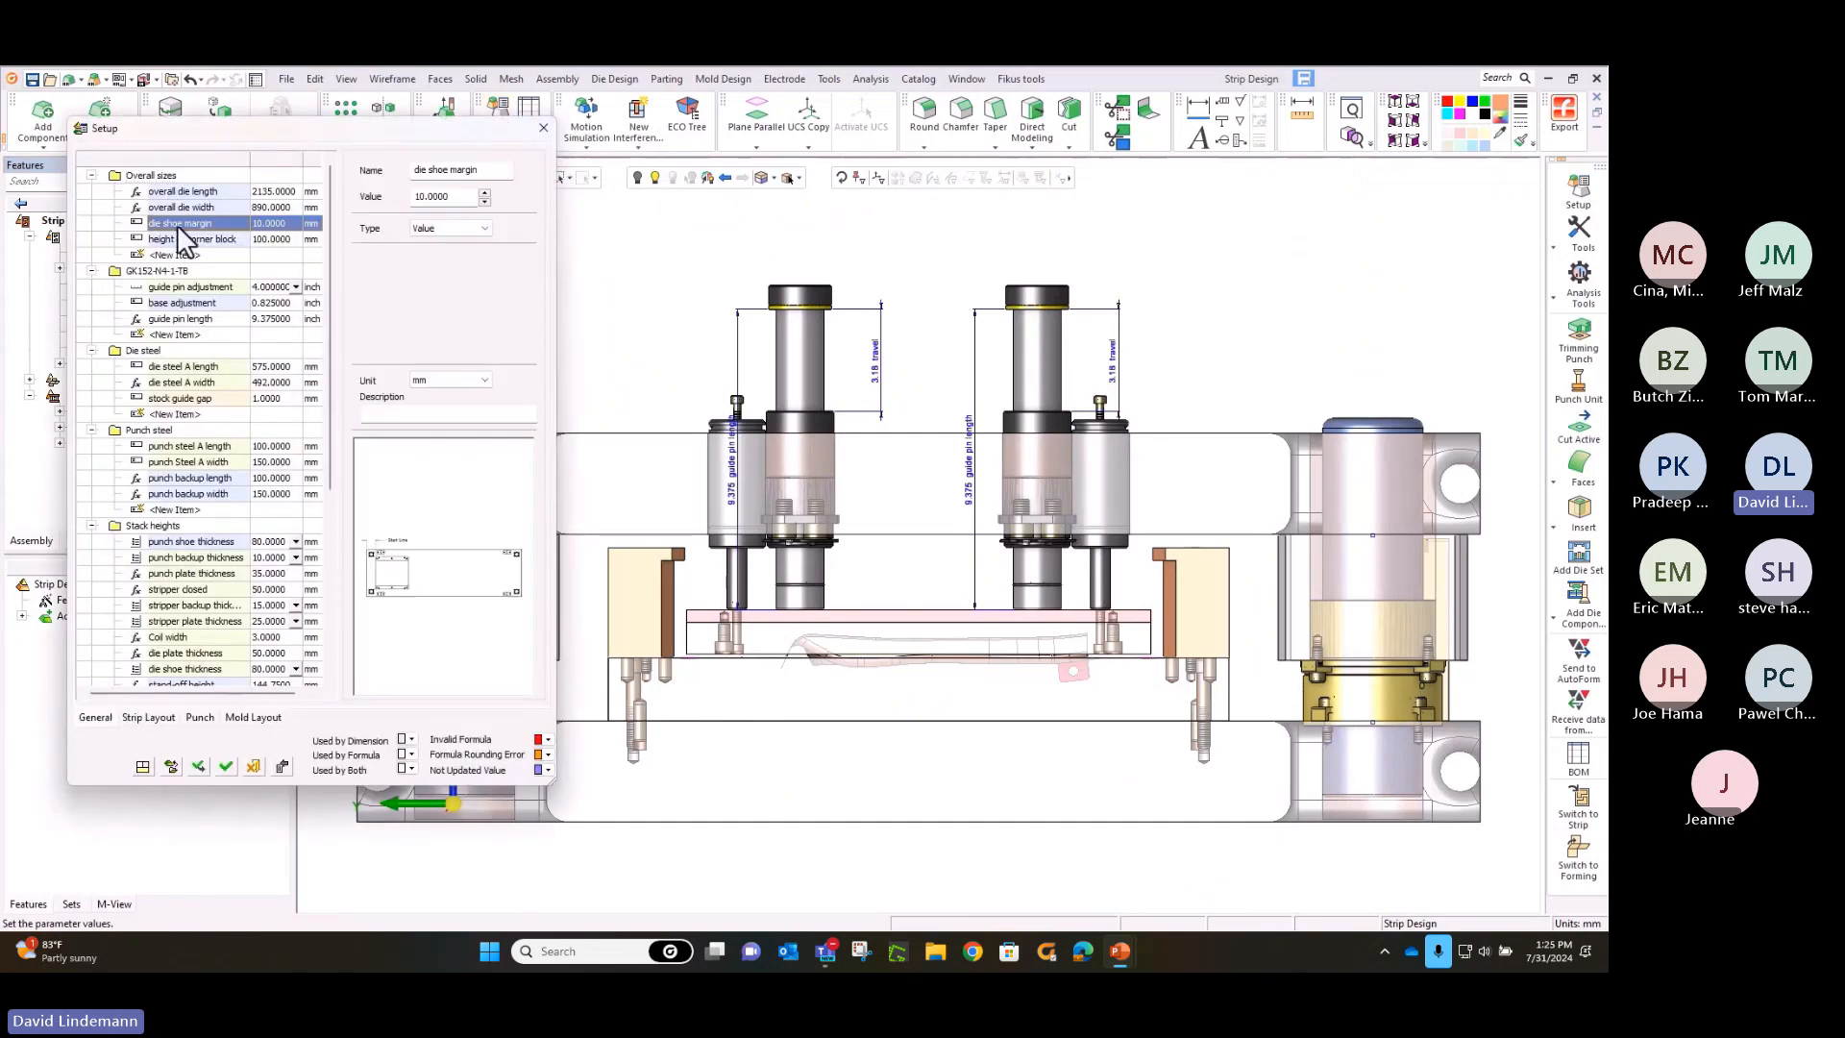
left_click(198, 444)
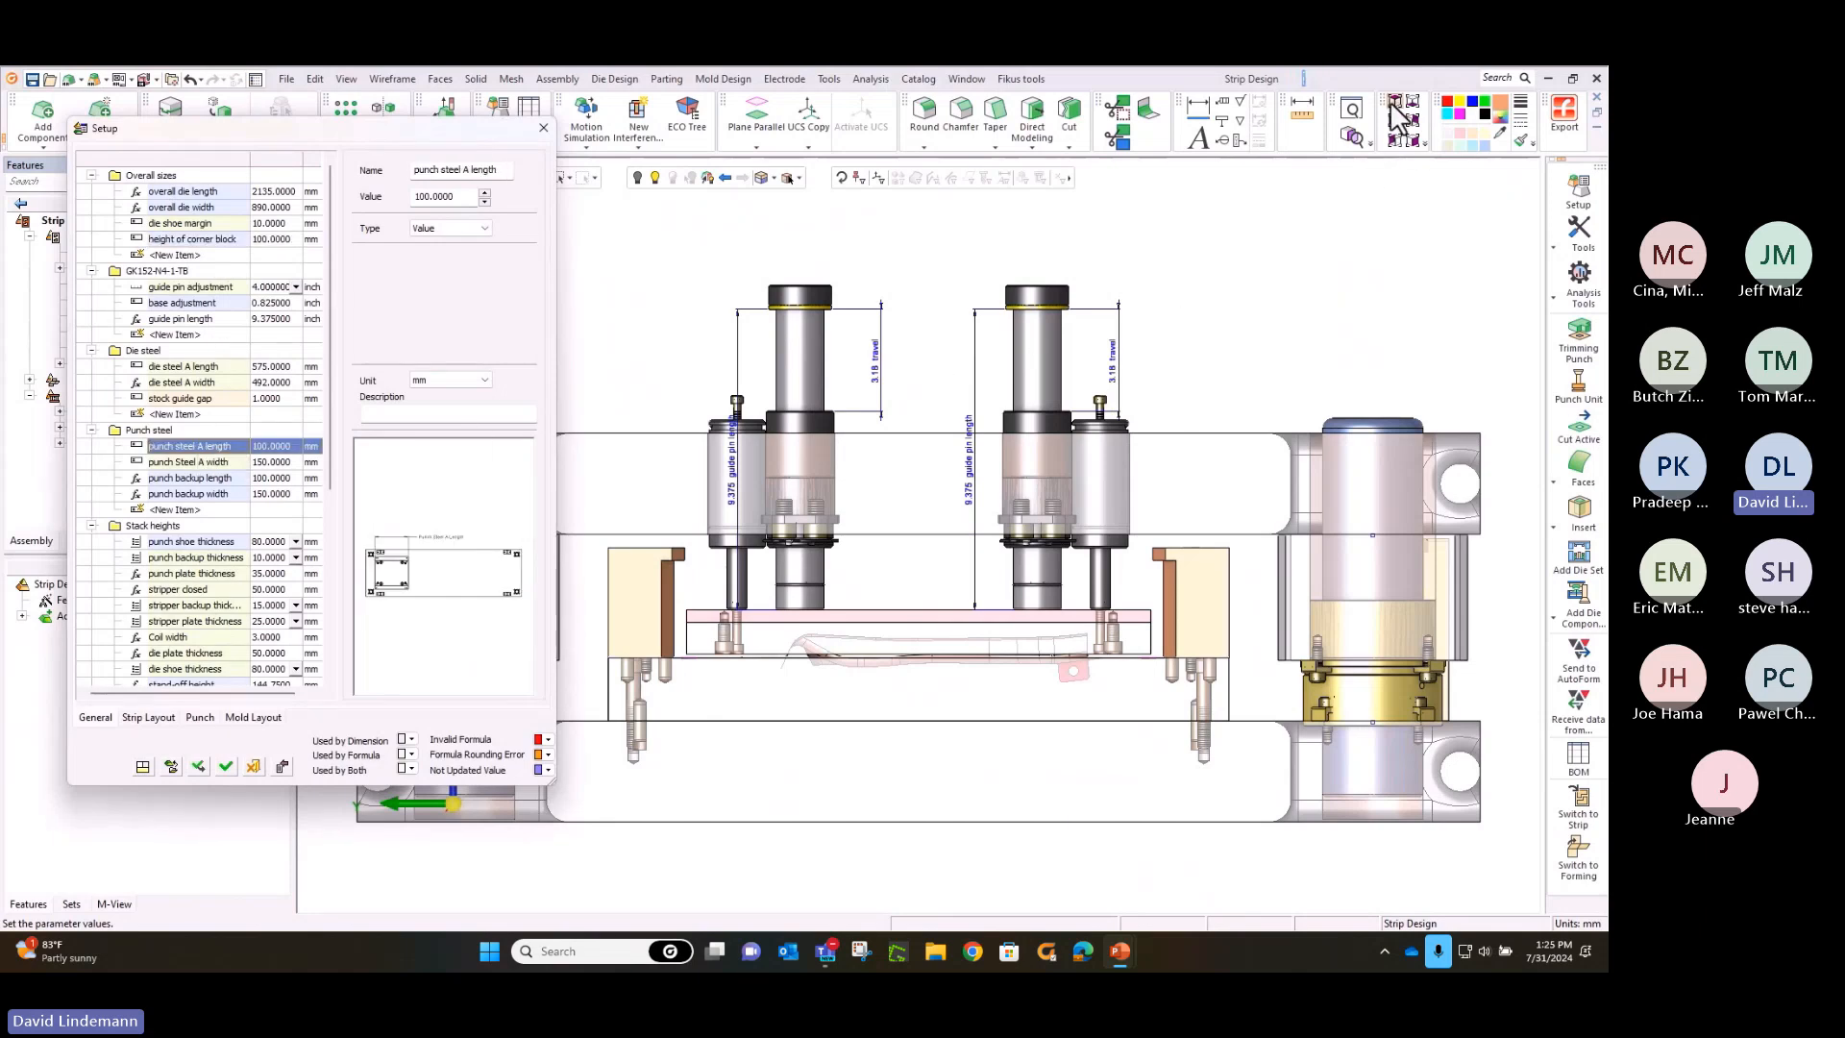
left_click(1395, 139)
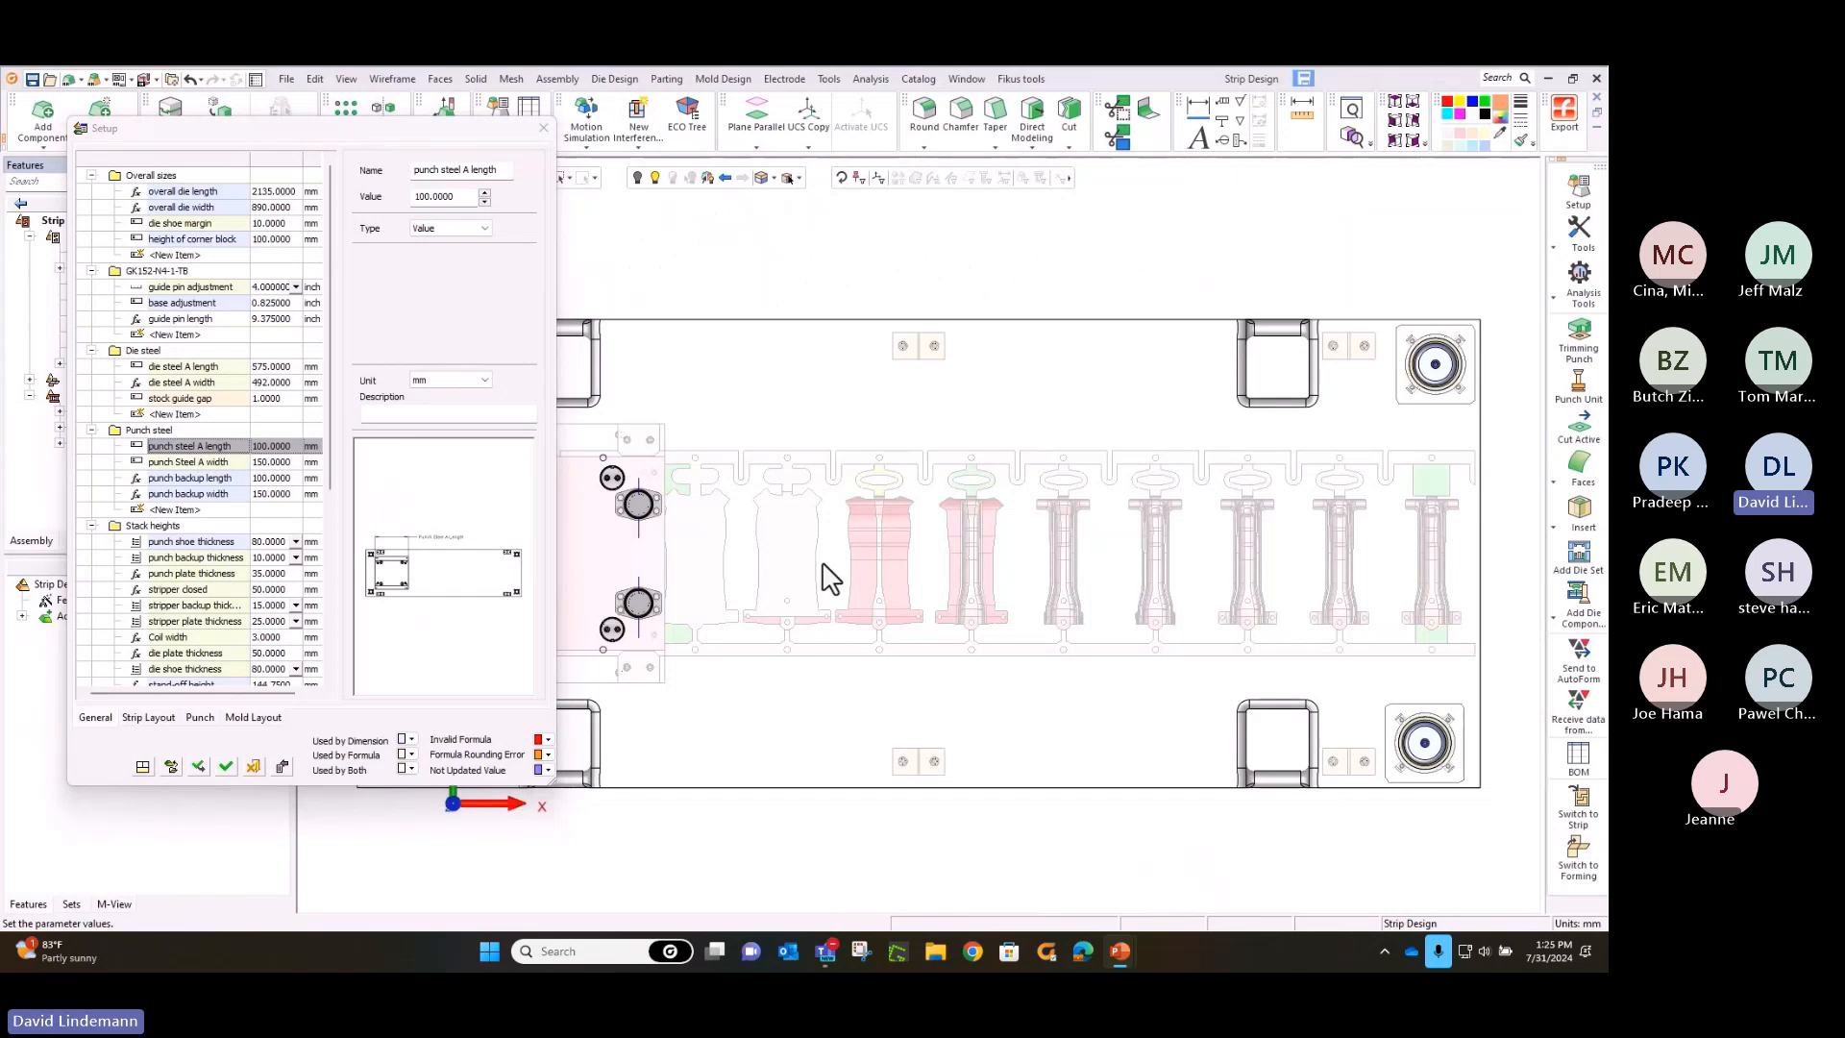
middle_click_drag(827, 576, 1254, 543)
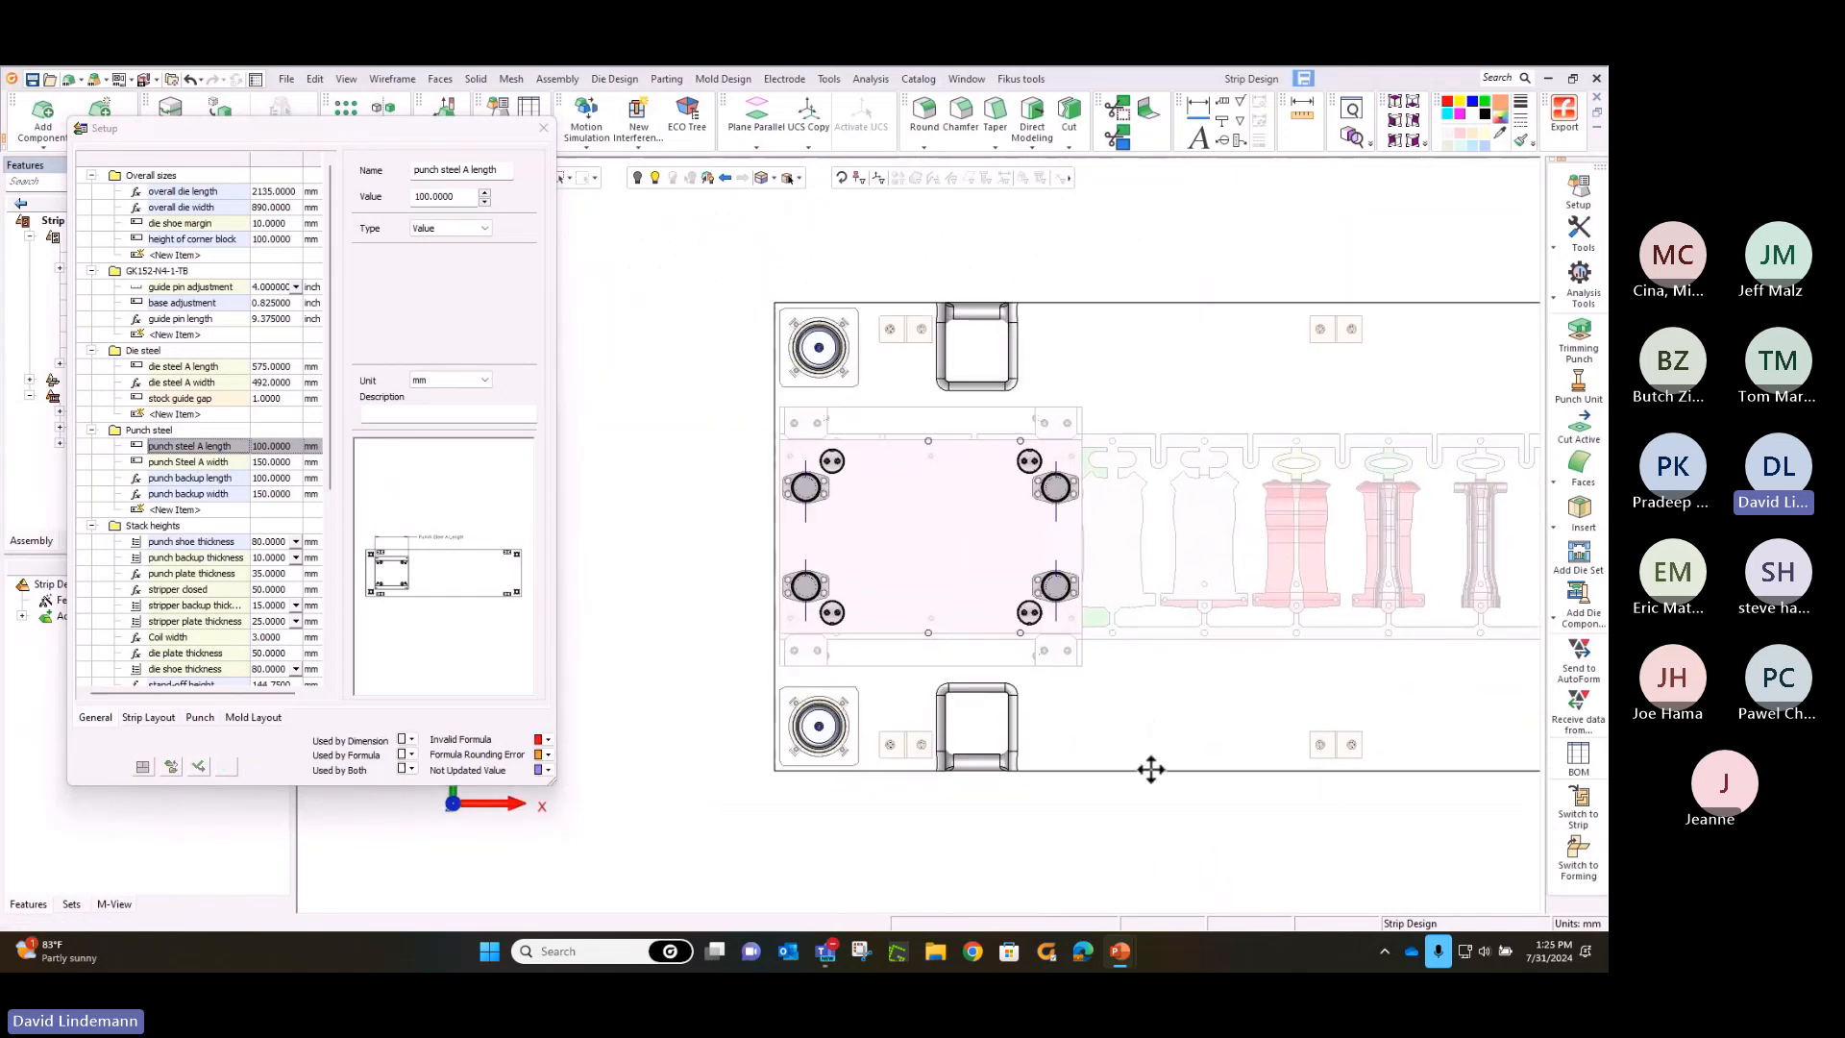
right_click_drag(1153, 770, 1224, 528, "ctrl")
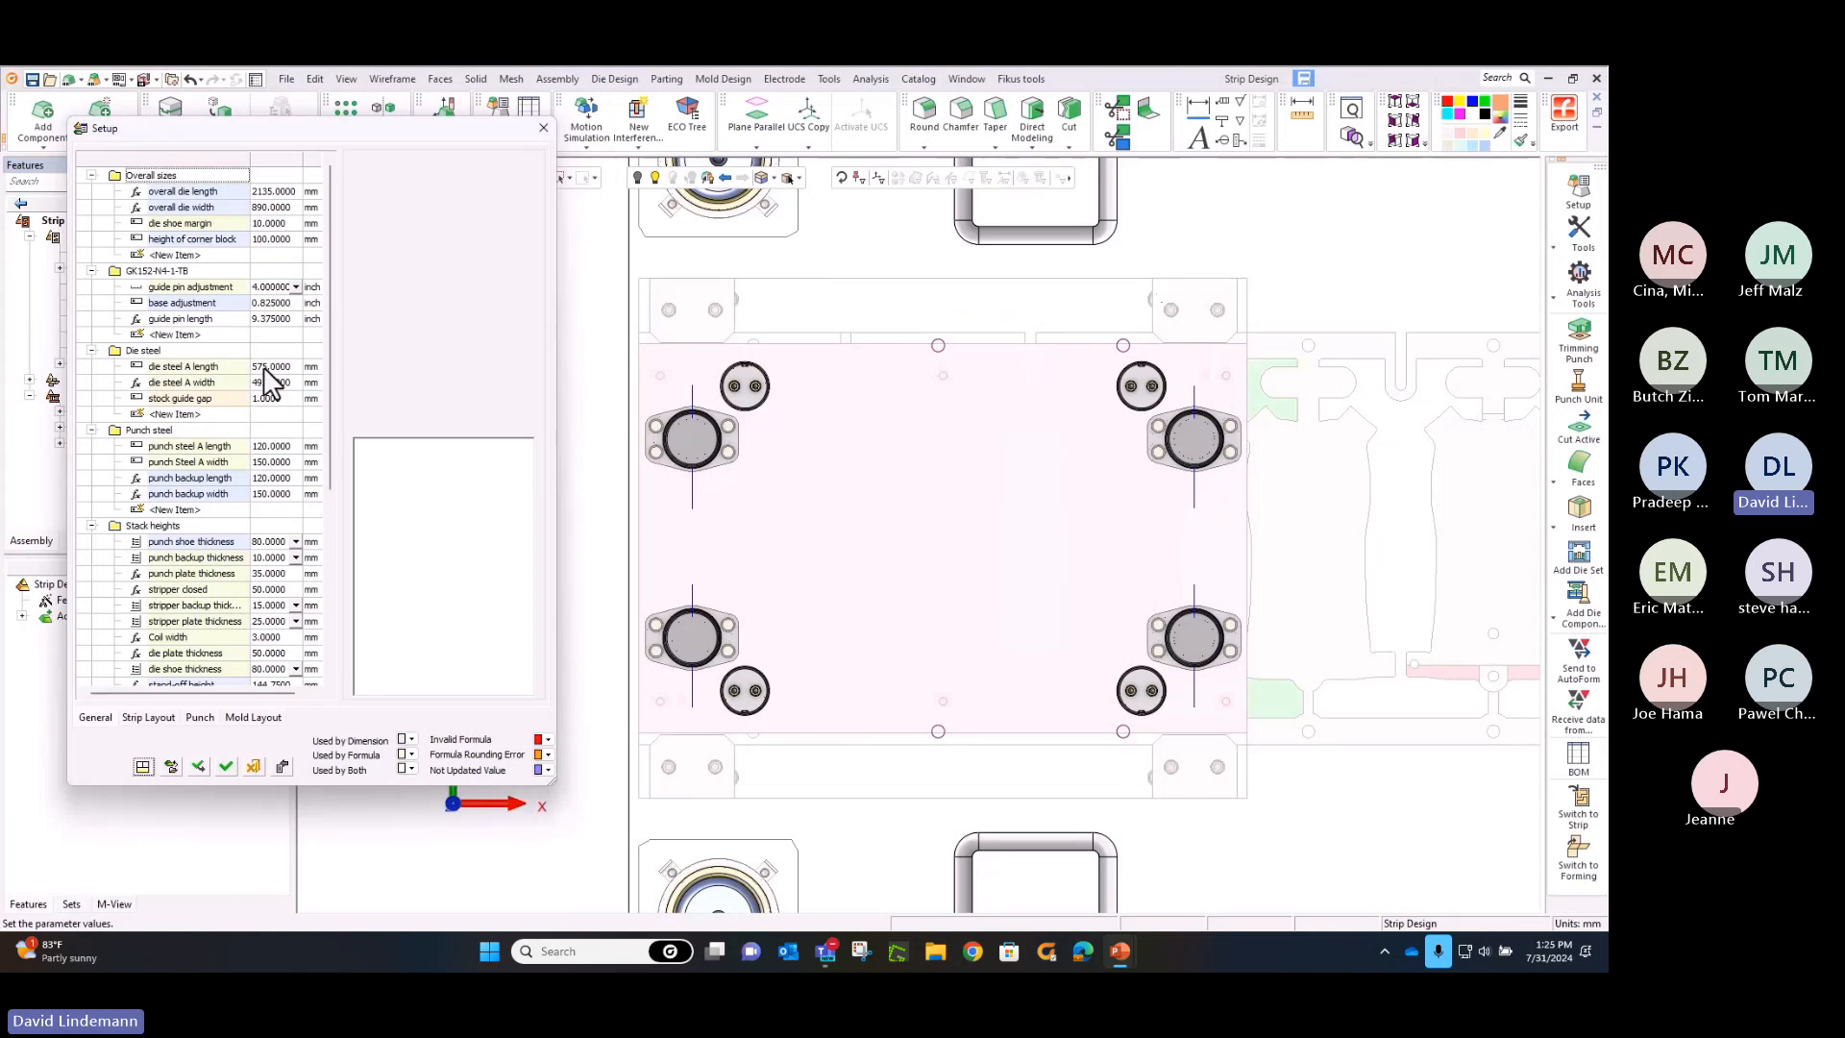
Set the die steel A length to 750 mm in the die set's Setup parameters and apply the change
left_click(213, 367)
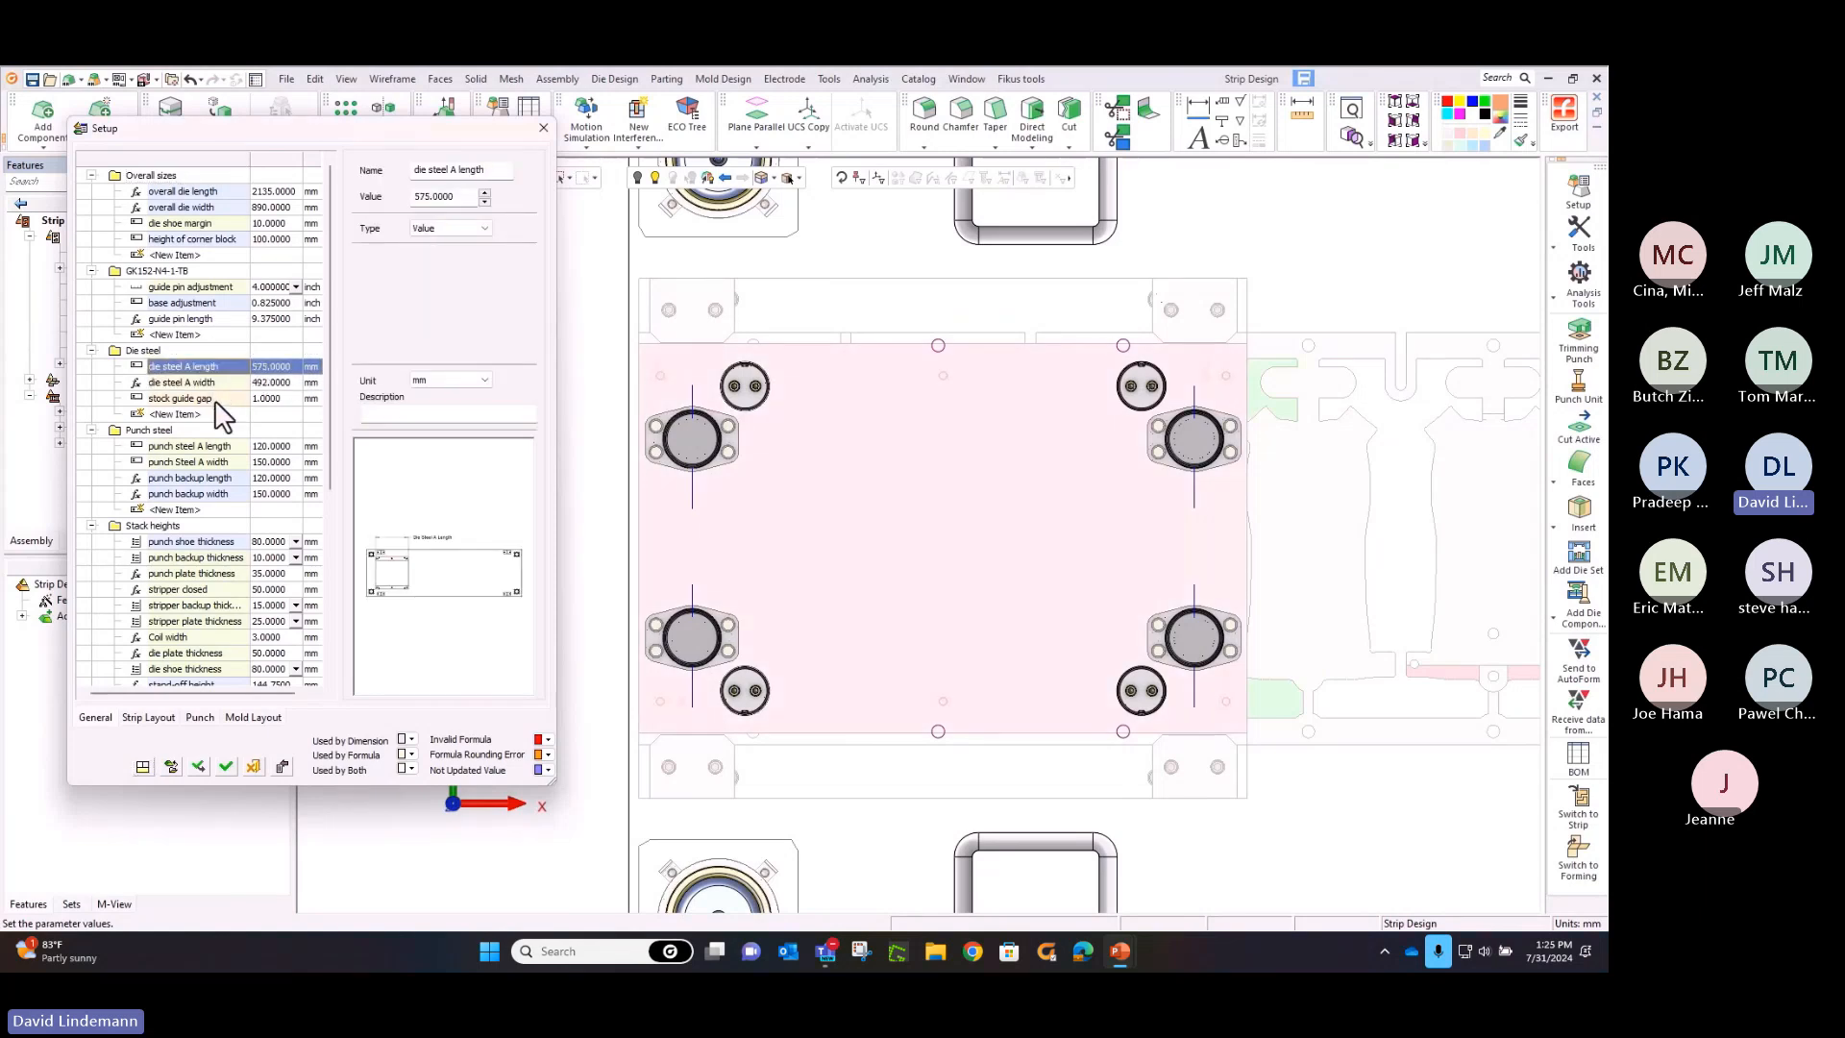
left_click(213, 399)
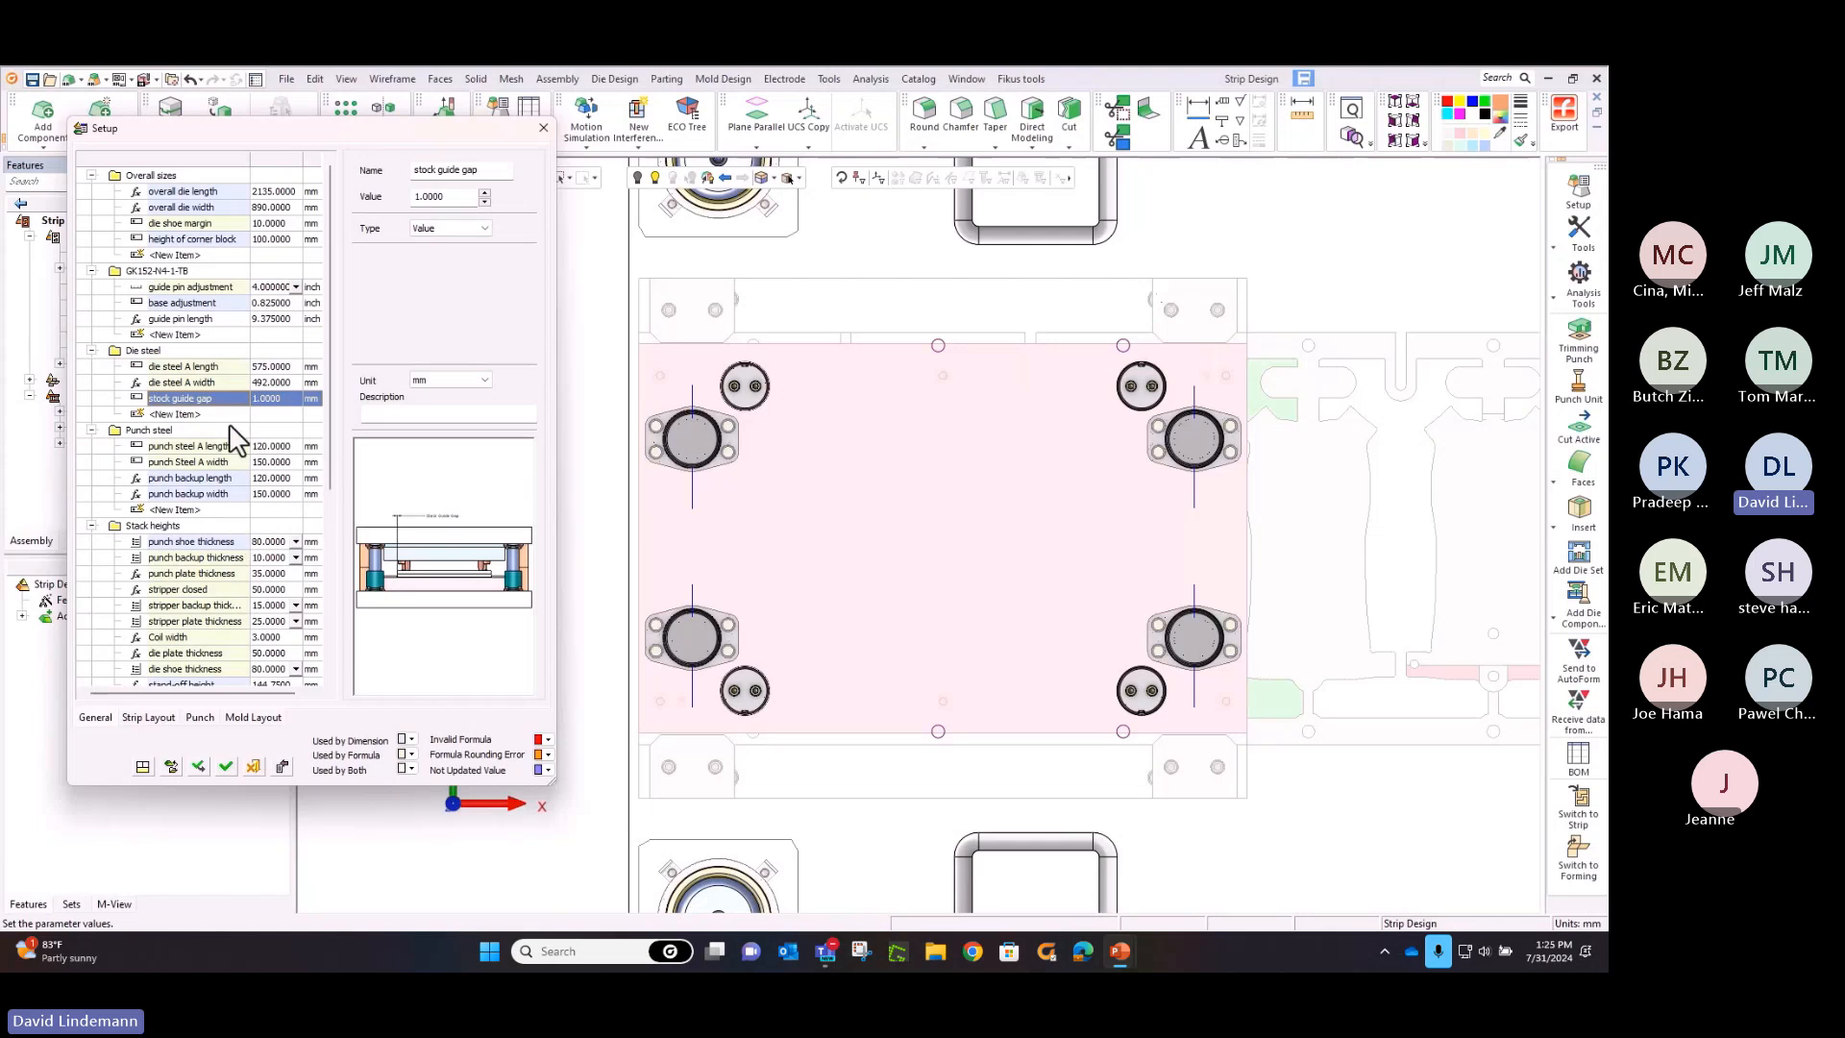
left_click(258, 366)
left_click(258, 367)
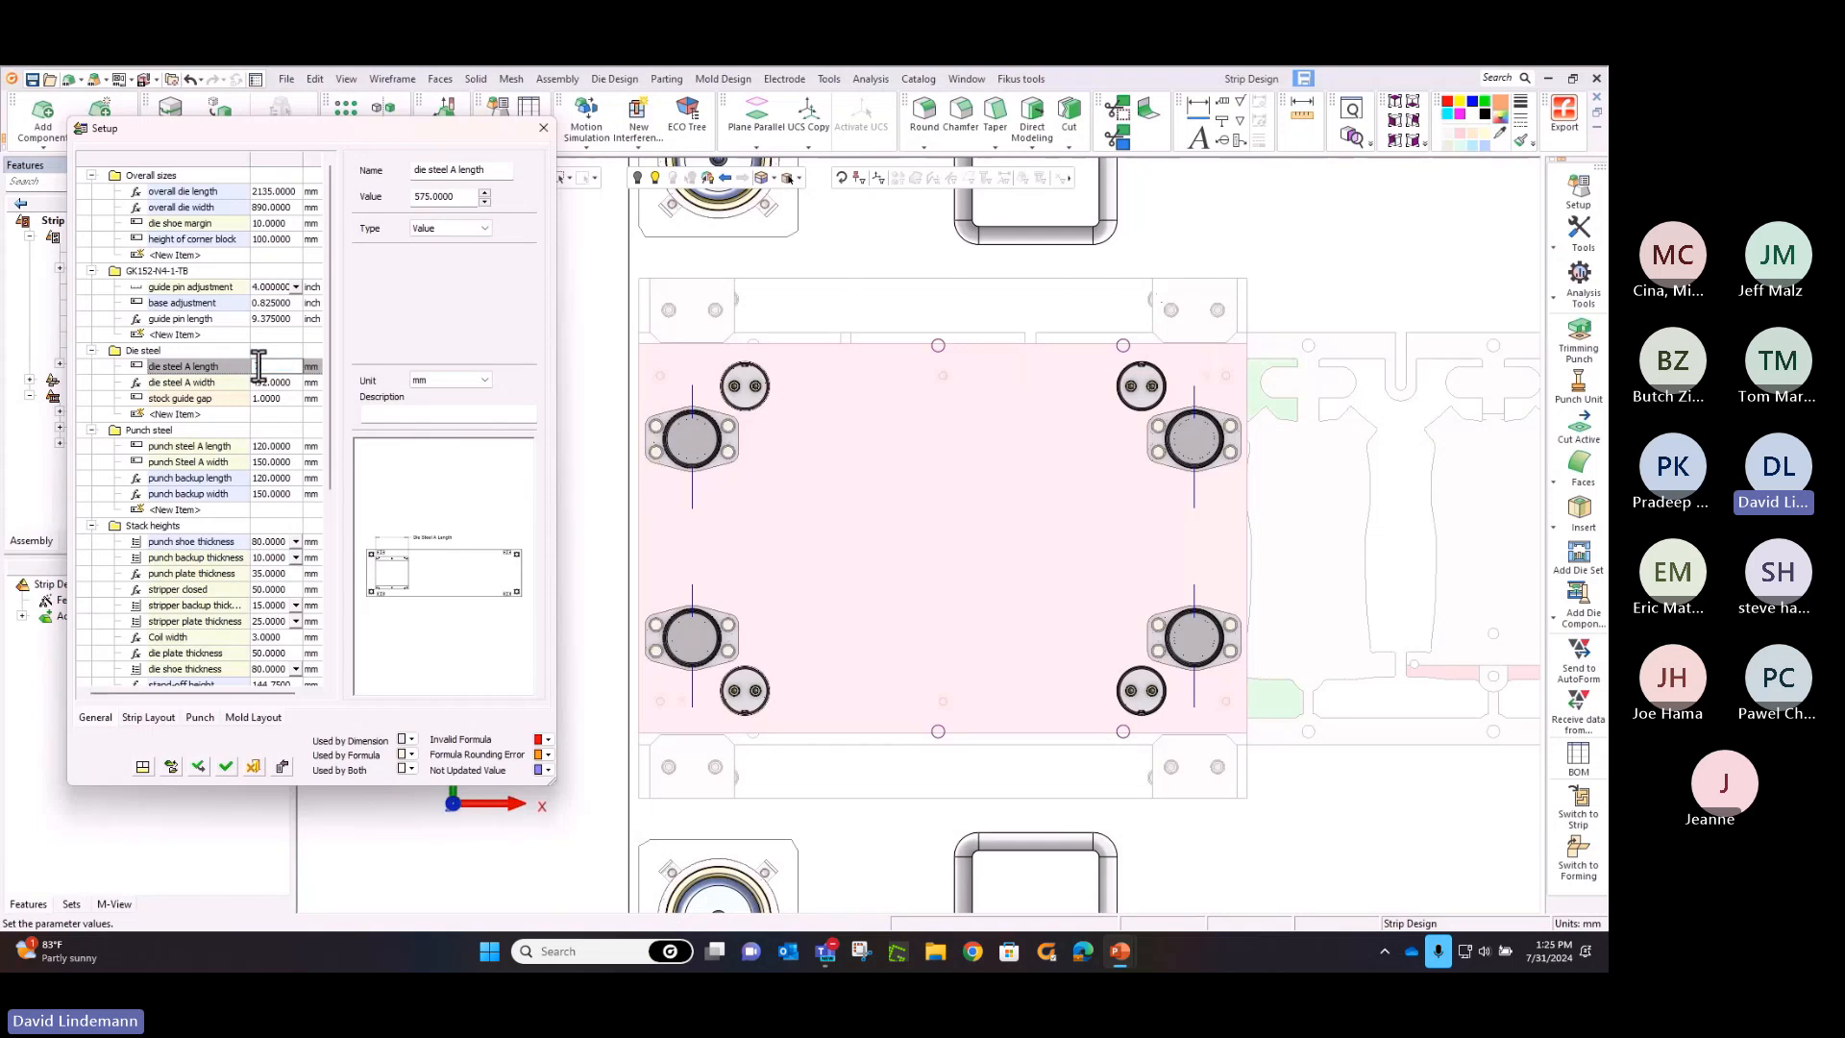
type("750")
key("Return")
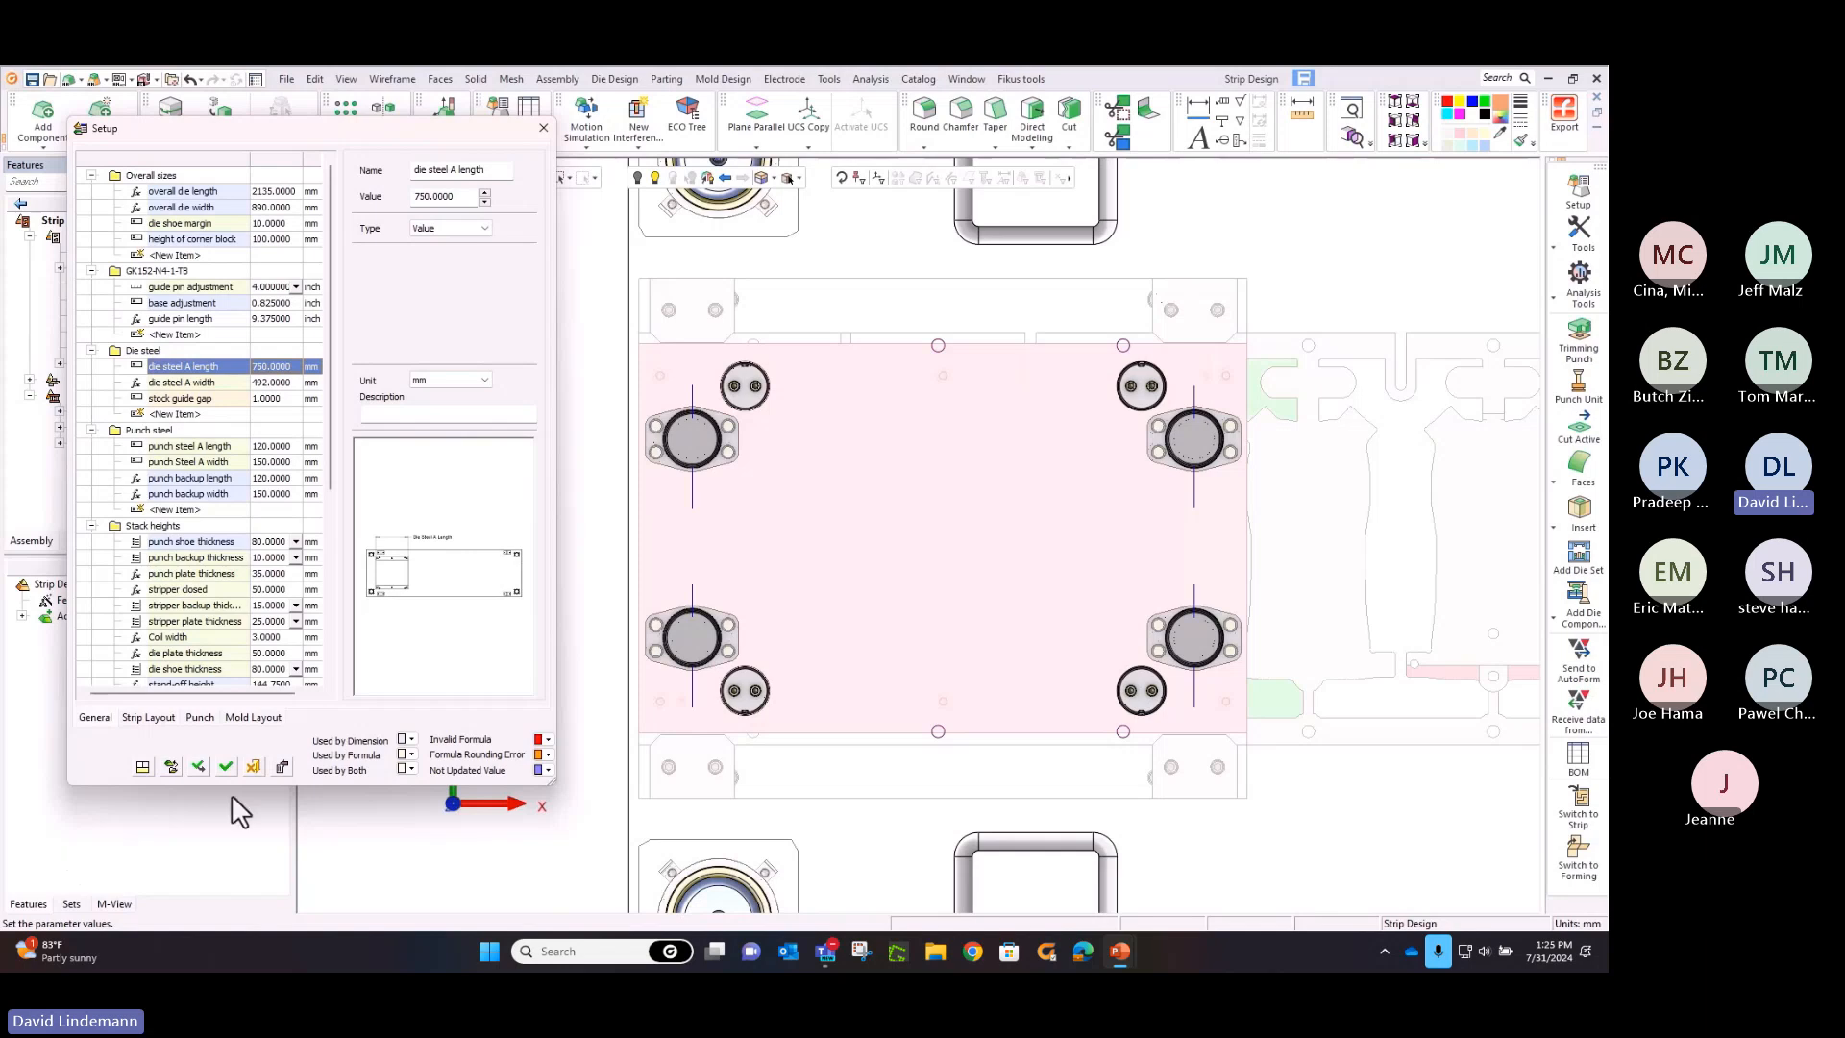
left_click(218, 769)
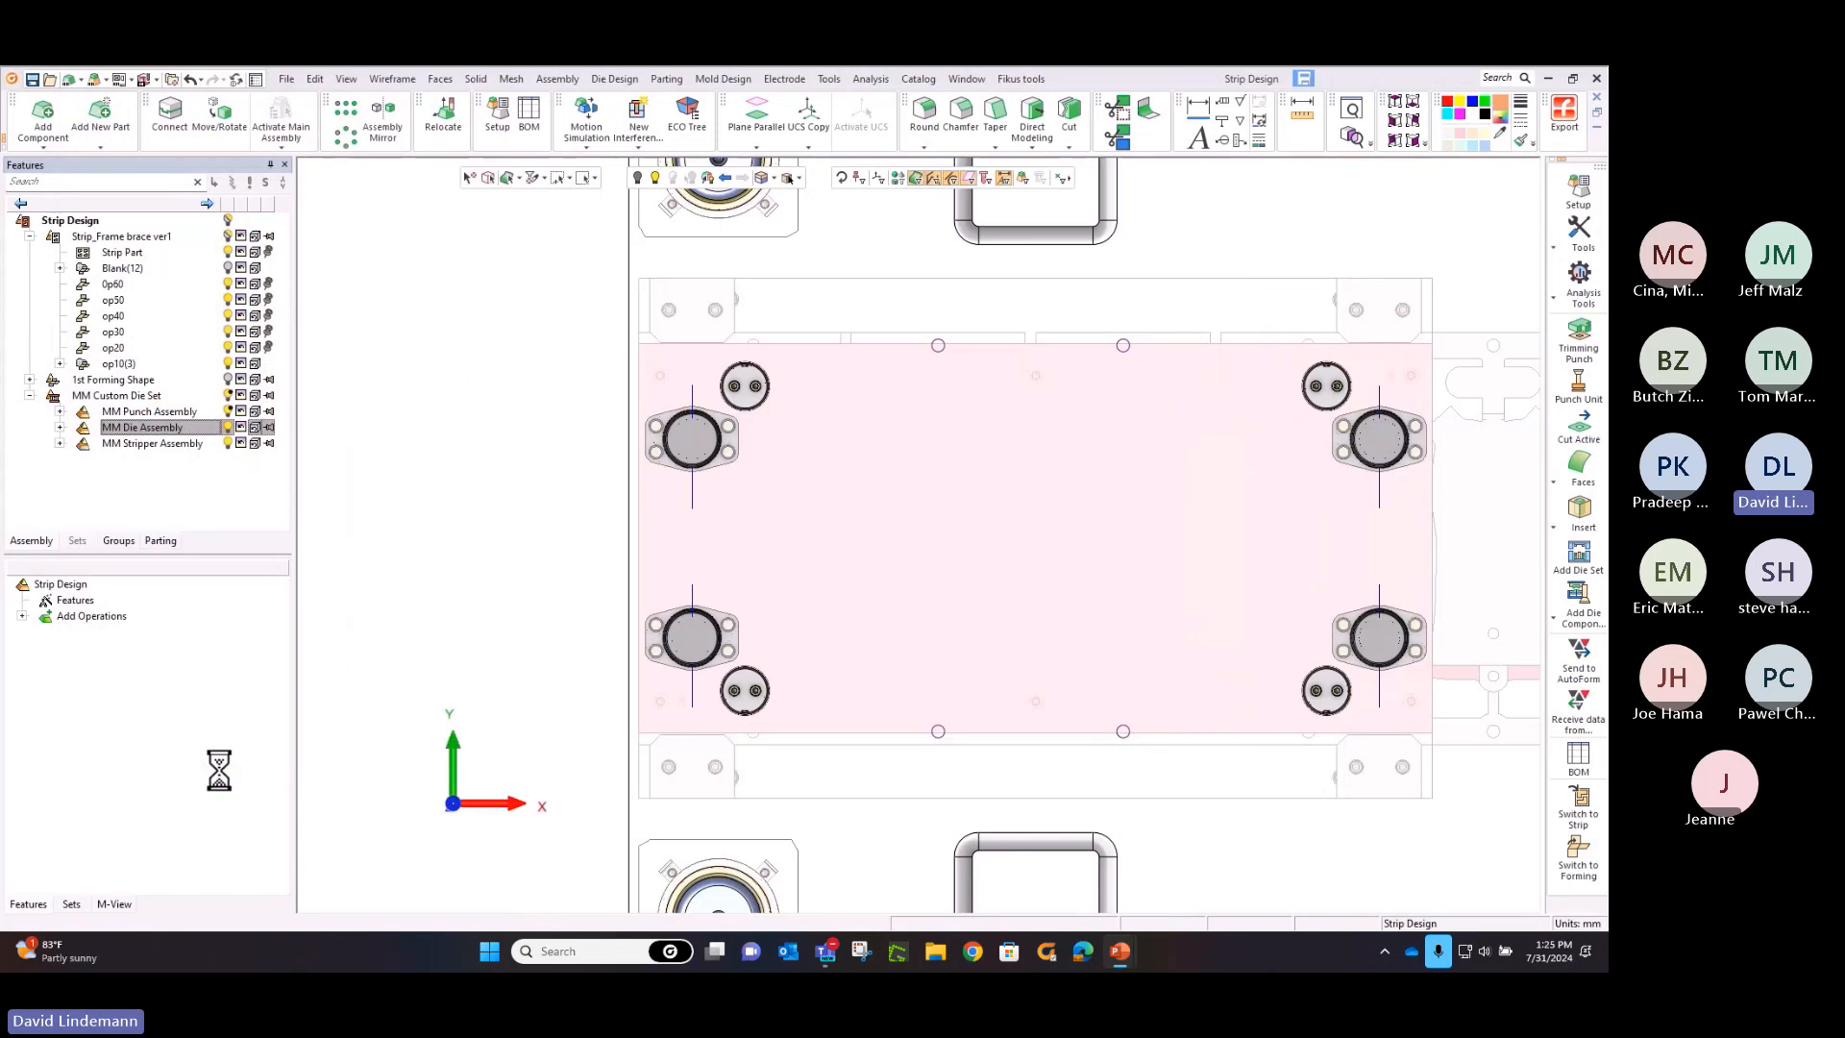
Edit the placement parameters of the Dadco gas springs and set the starting-end pair's offset from the stripper plate edge to 80 mm
middle_click_drag(541, 505, 564, 565)
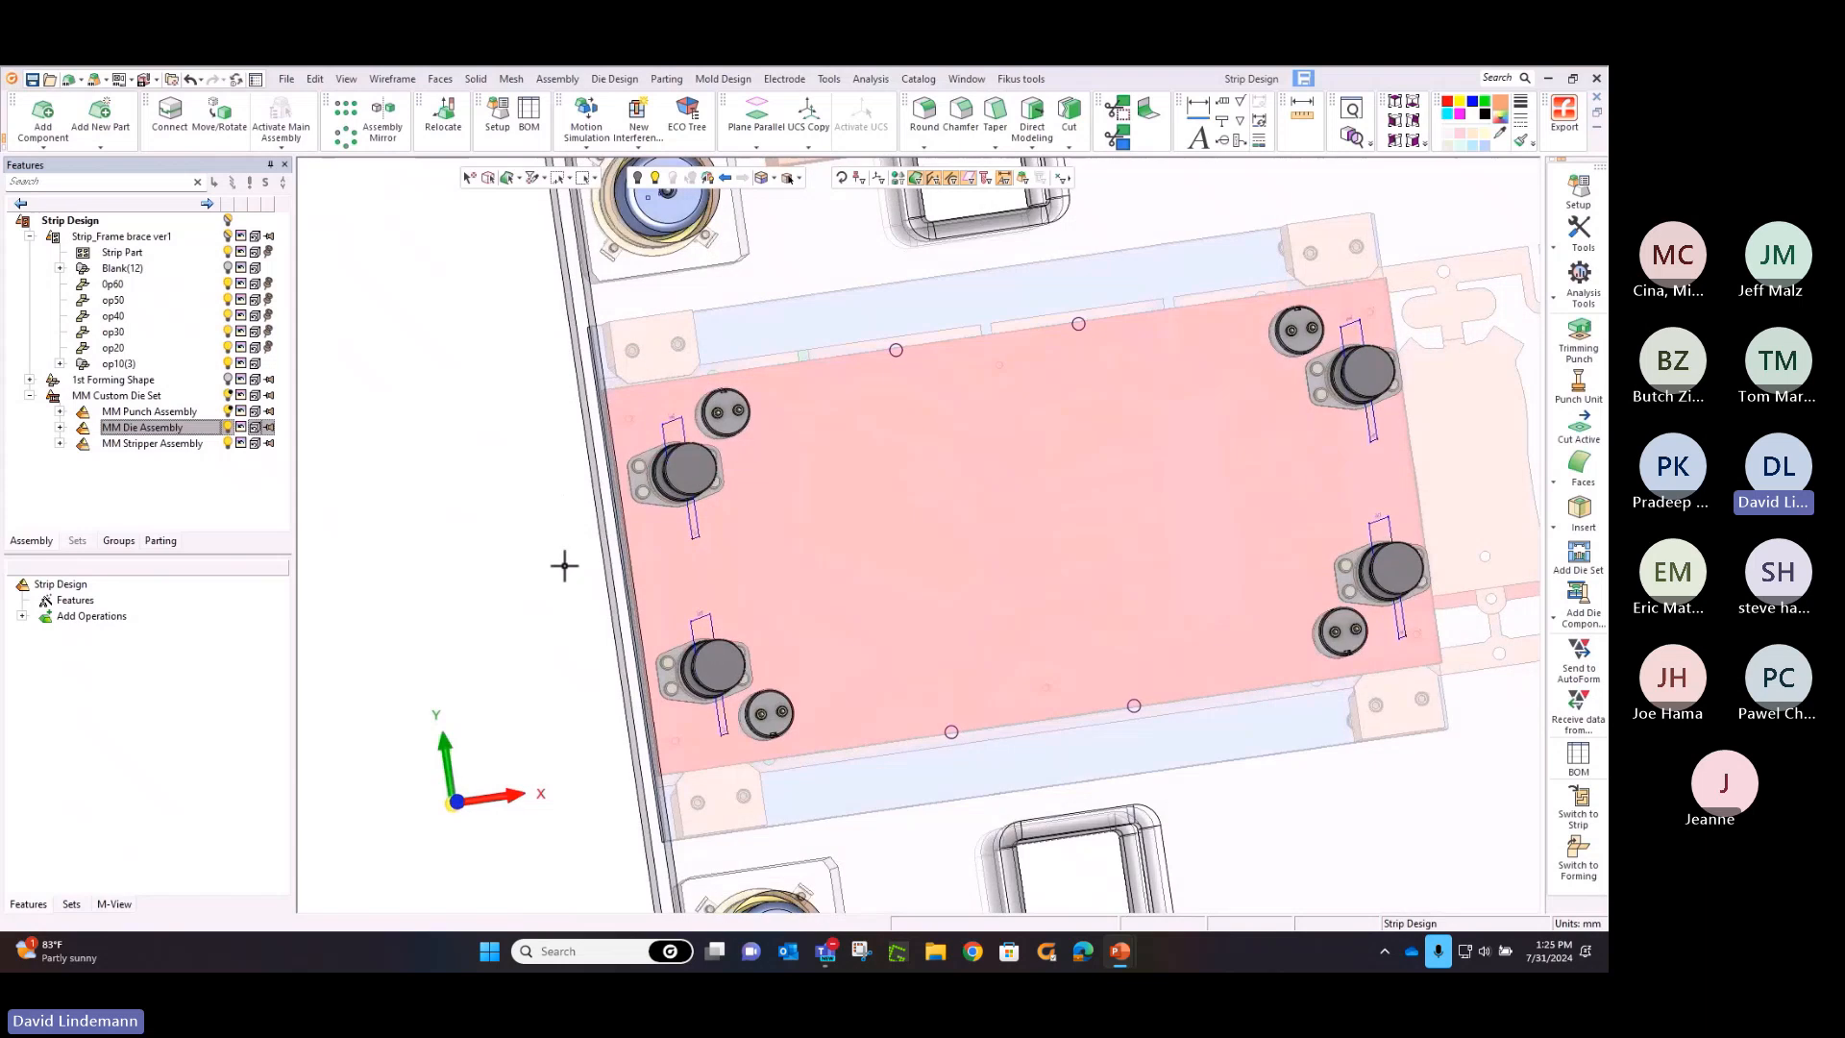
scroll(564, 565, "up", 4)
left_click(607, 357)
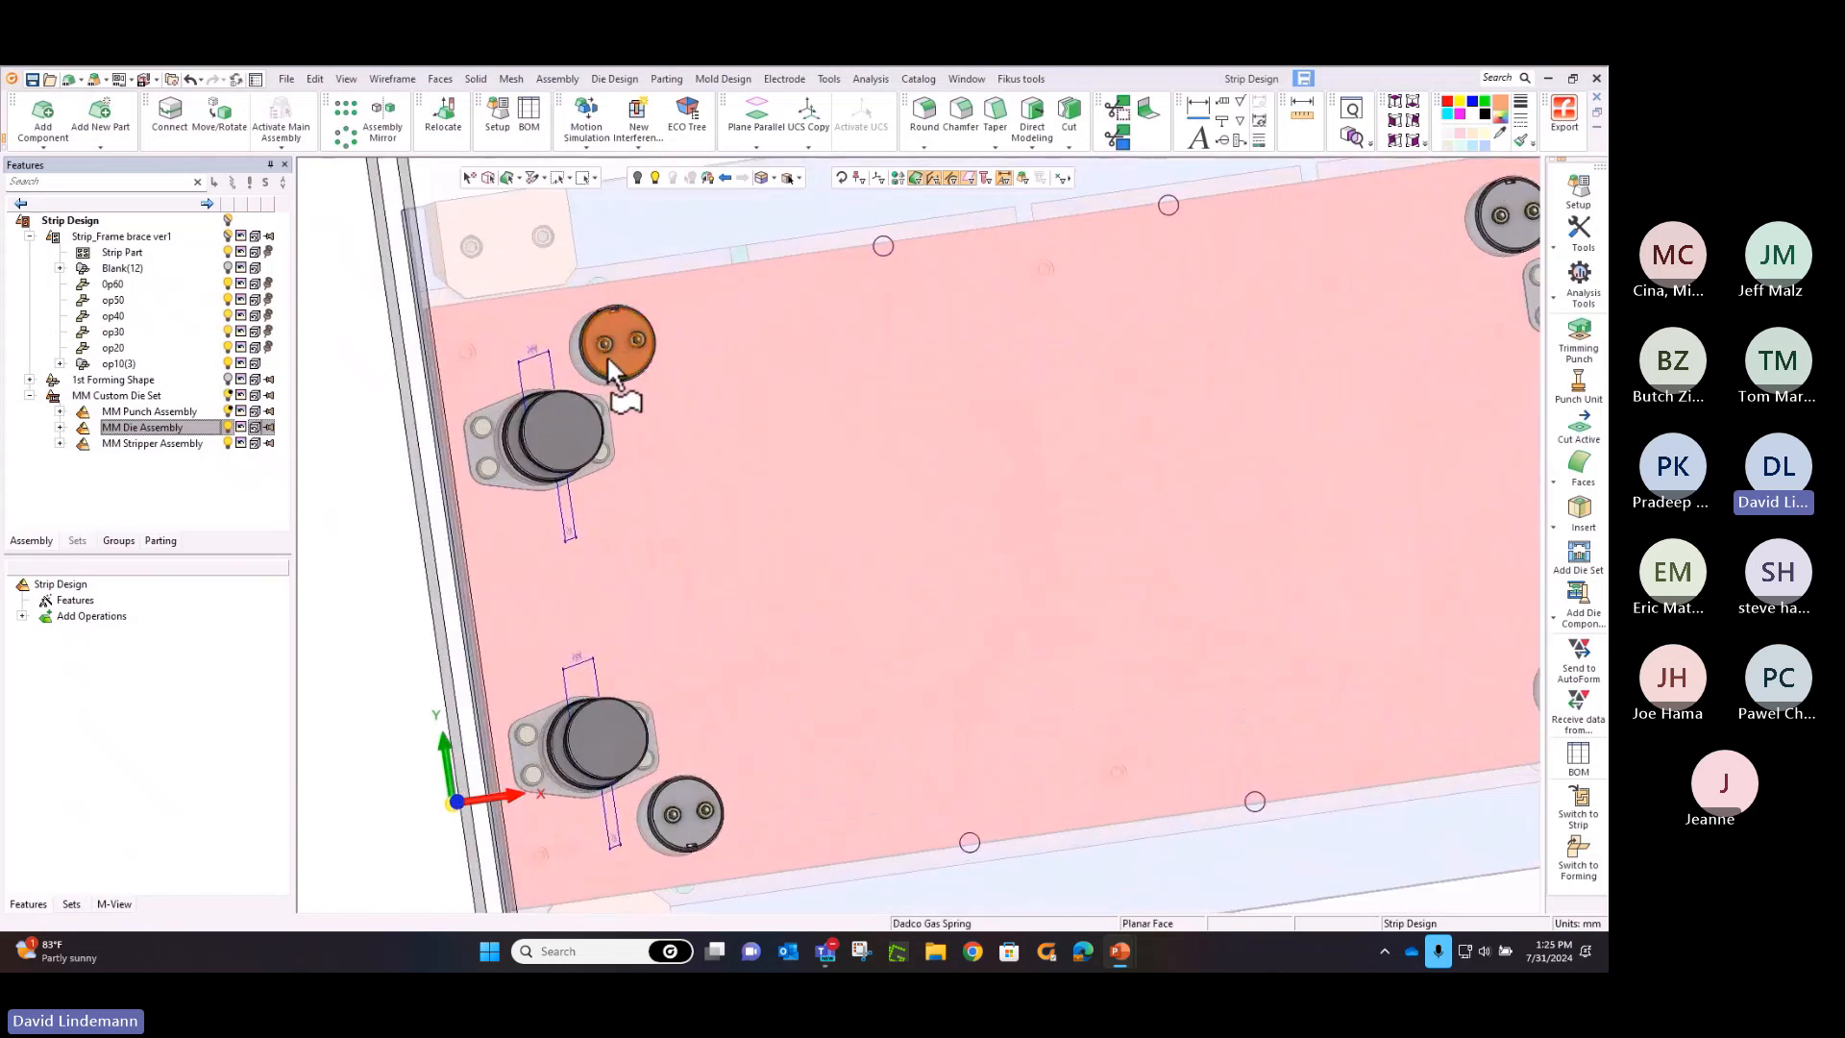
right_click(607, 357)
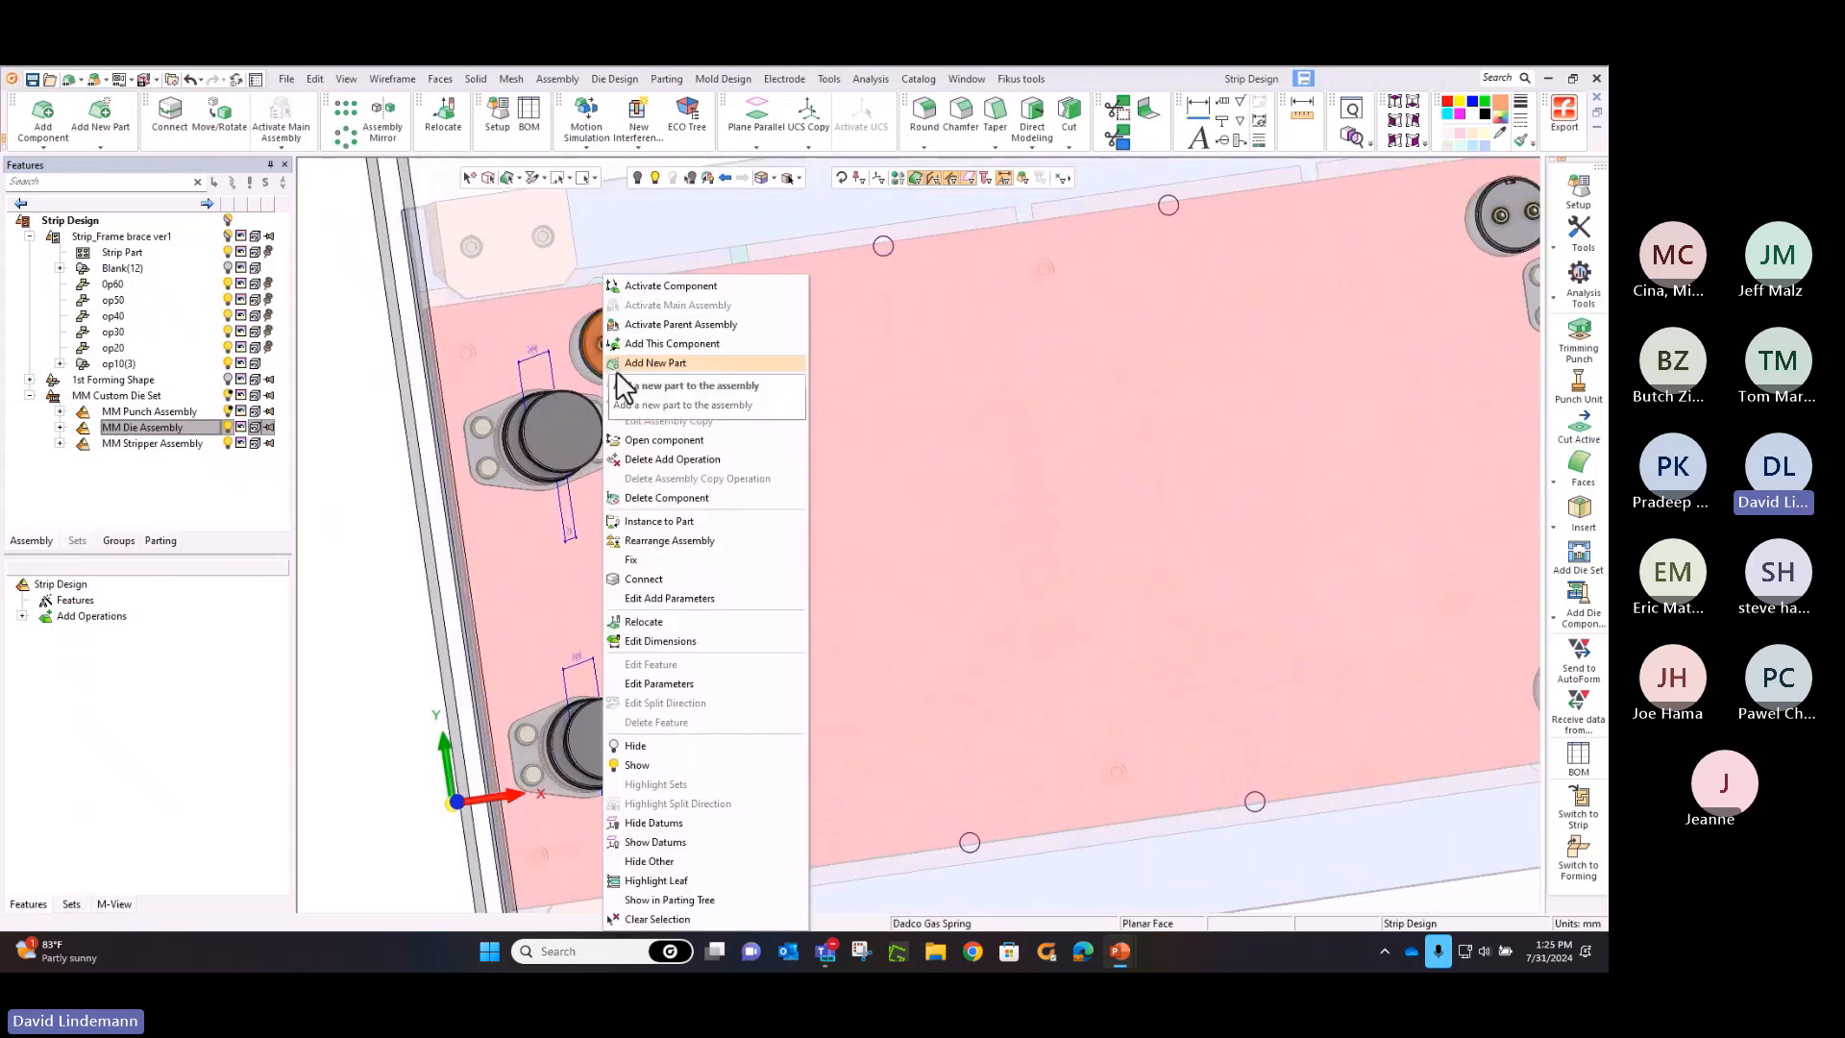
left_click(631, 402)
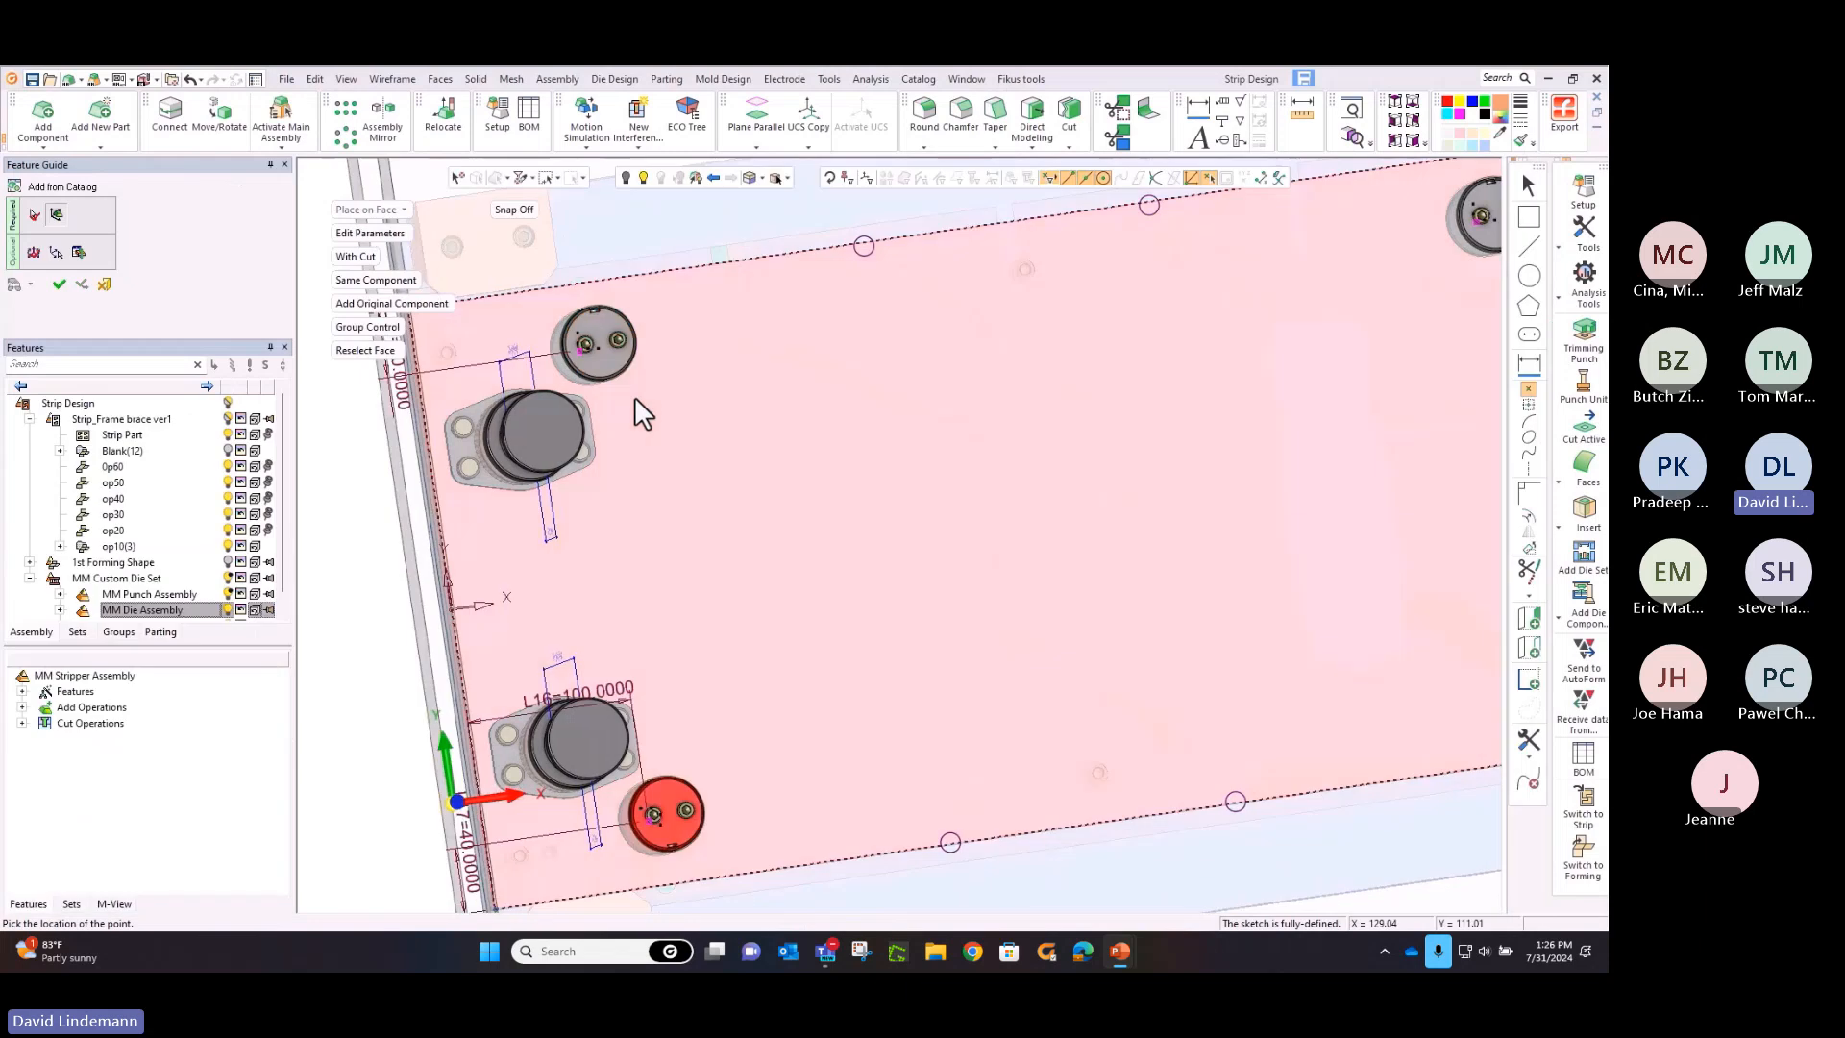
right_click_drag(722, 403, 727, 476, "ctrl")
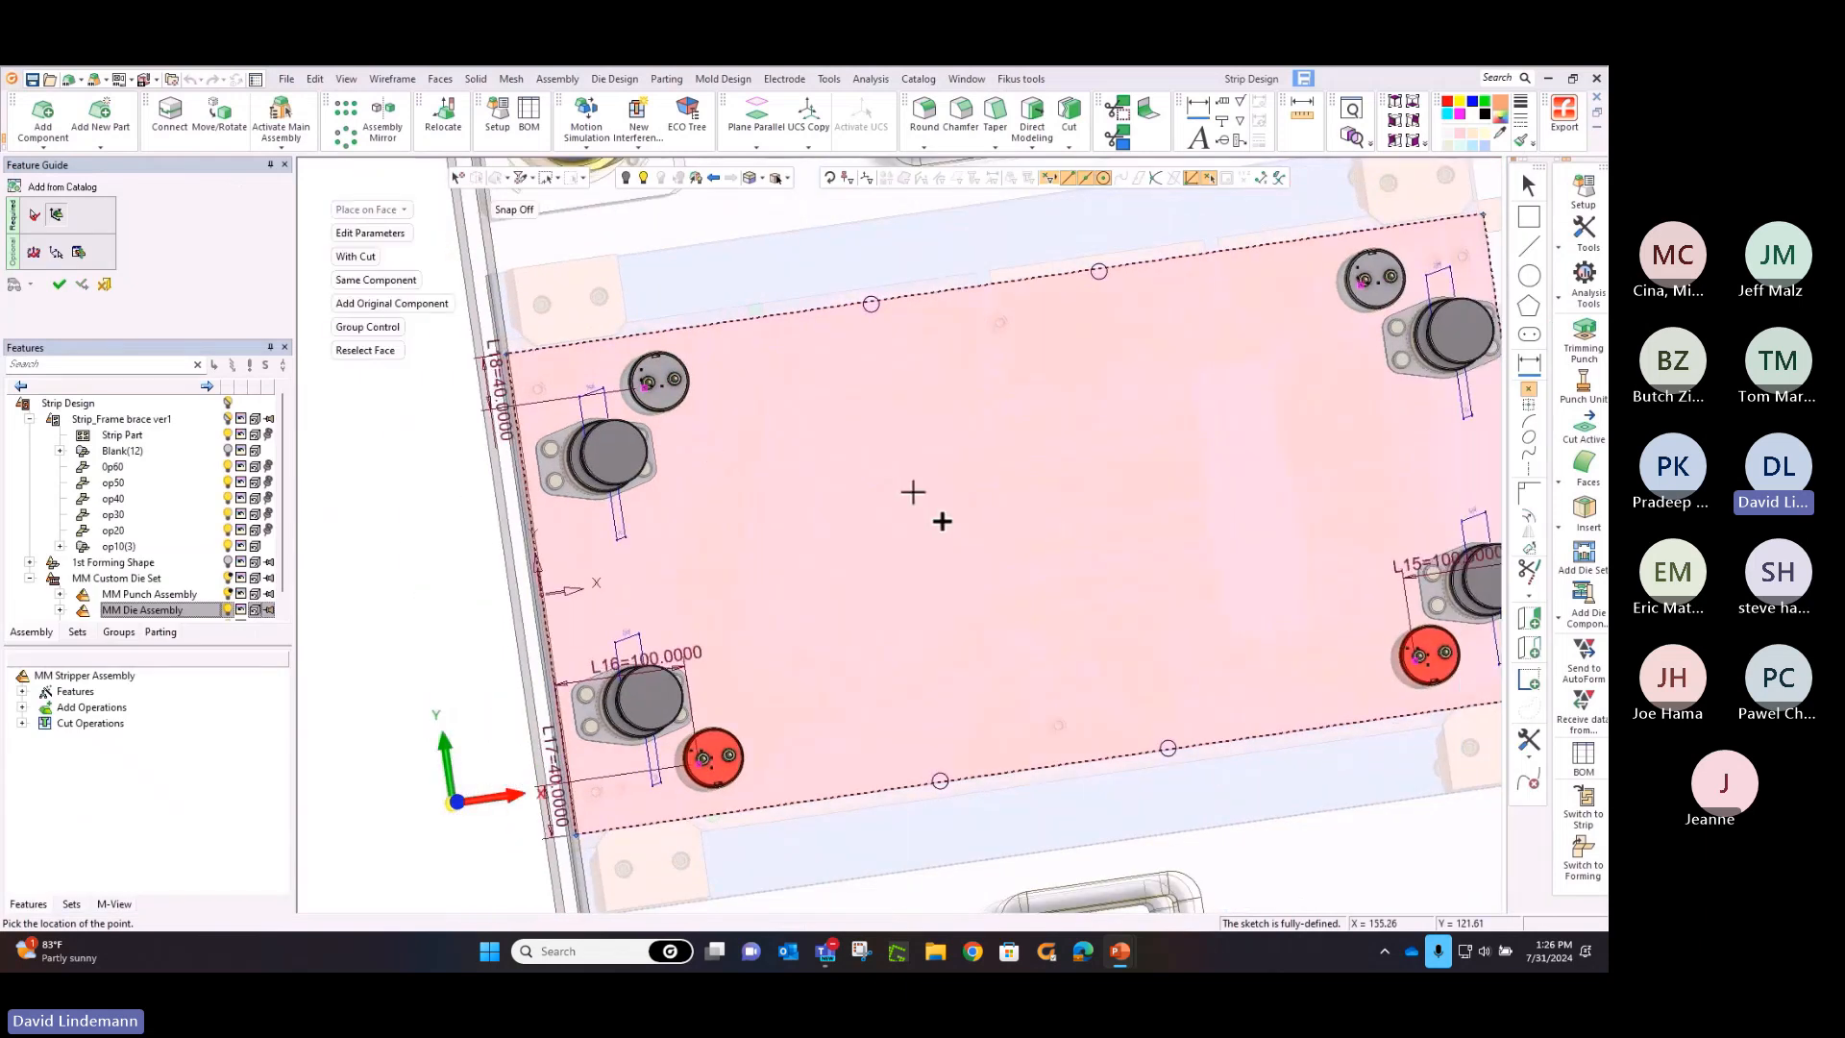
middle_click_drag(939, 519, 850, 531, "ctrl")
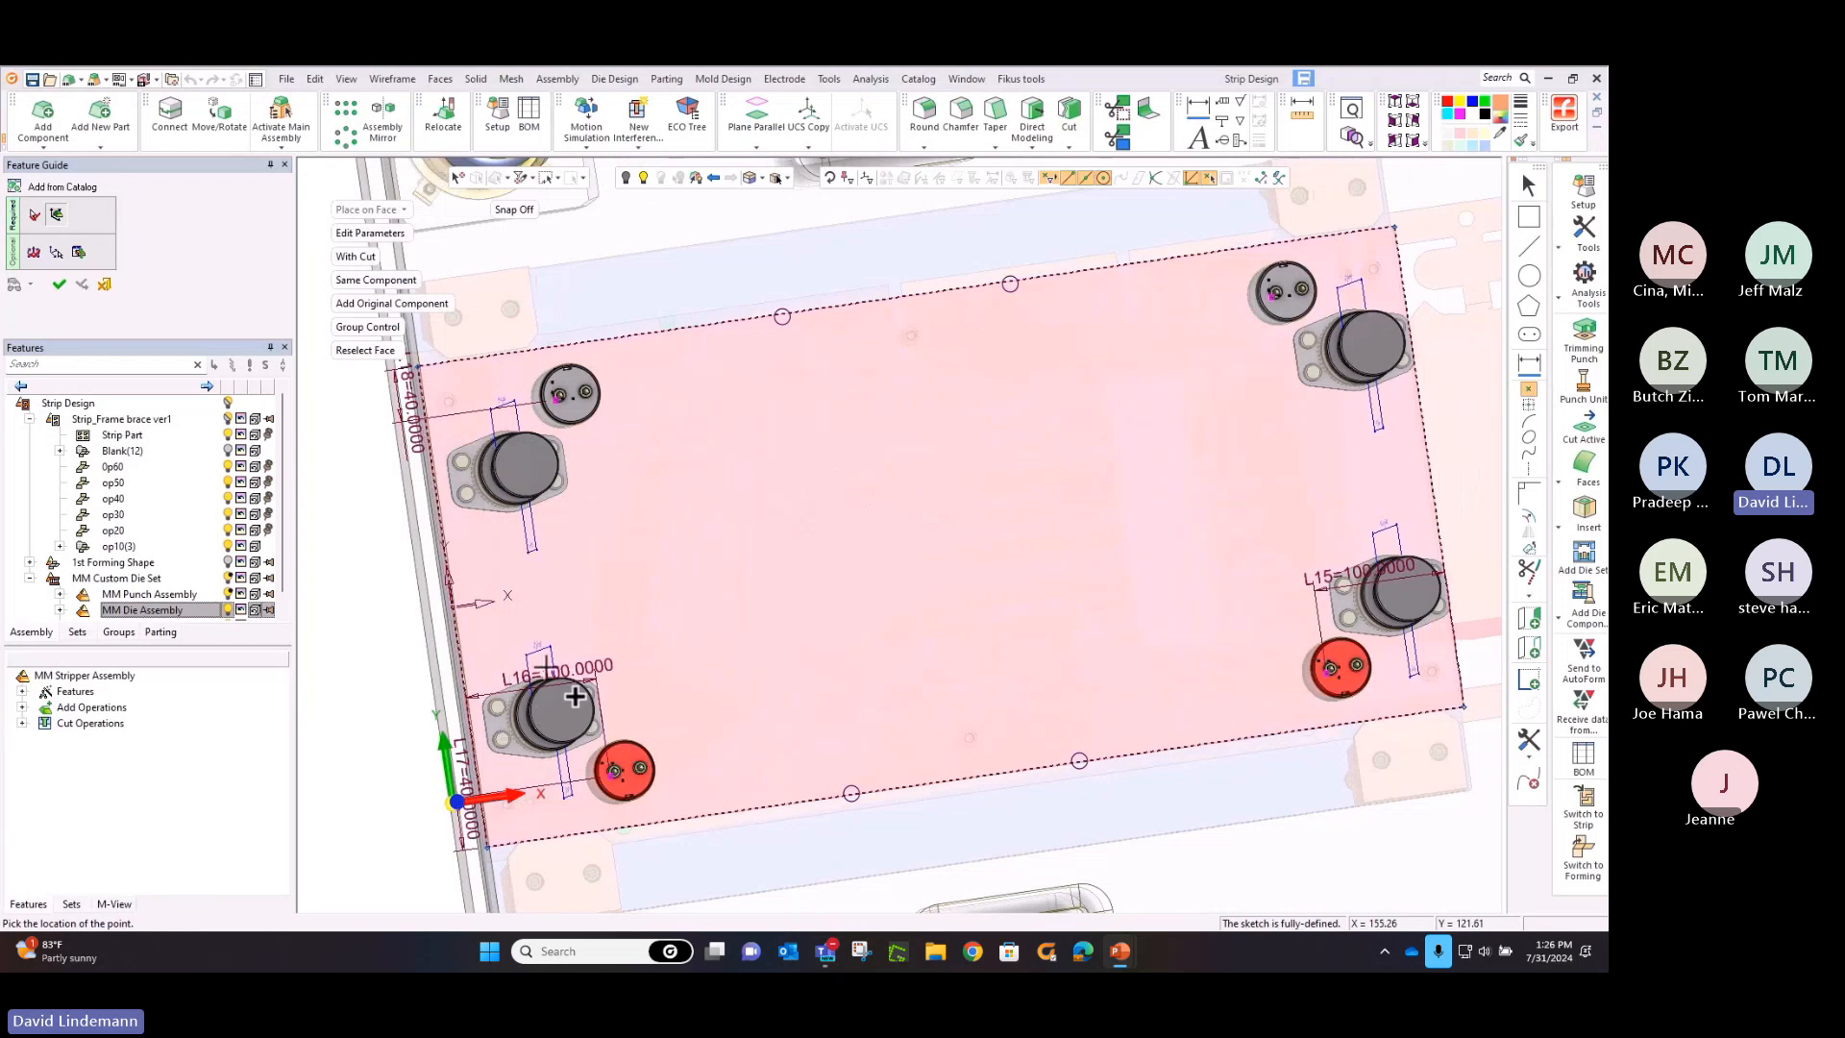
key("Escape")
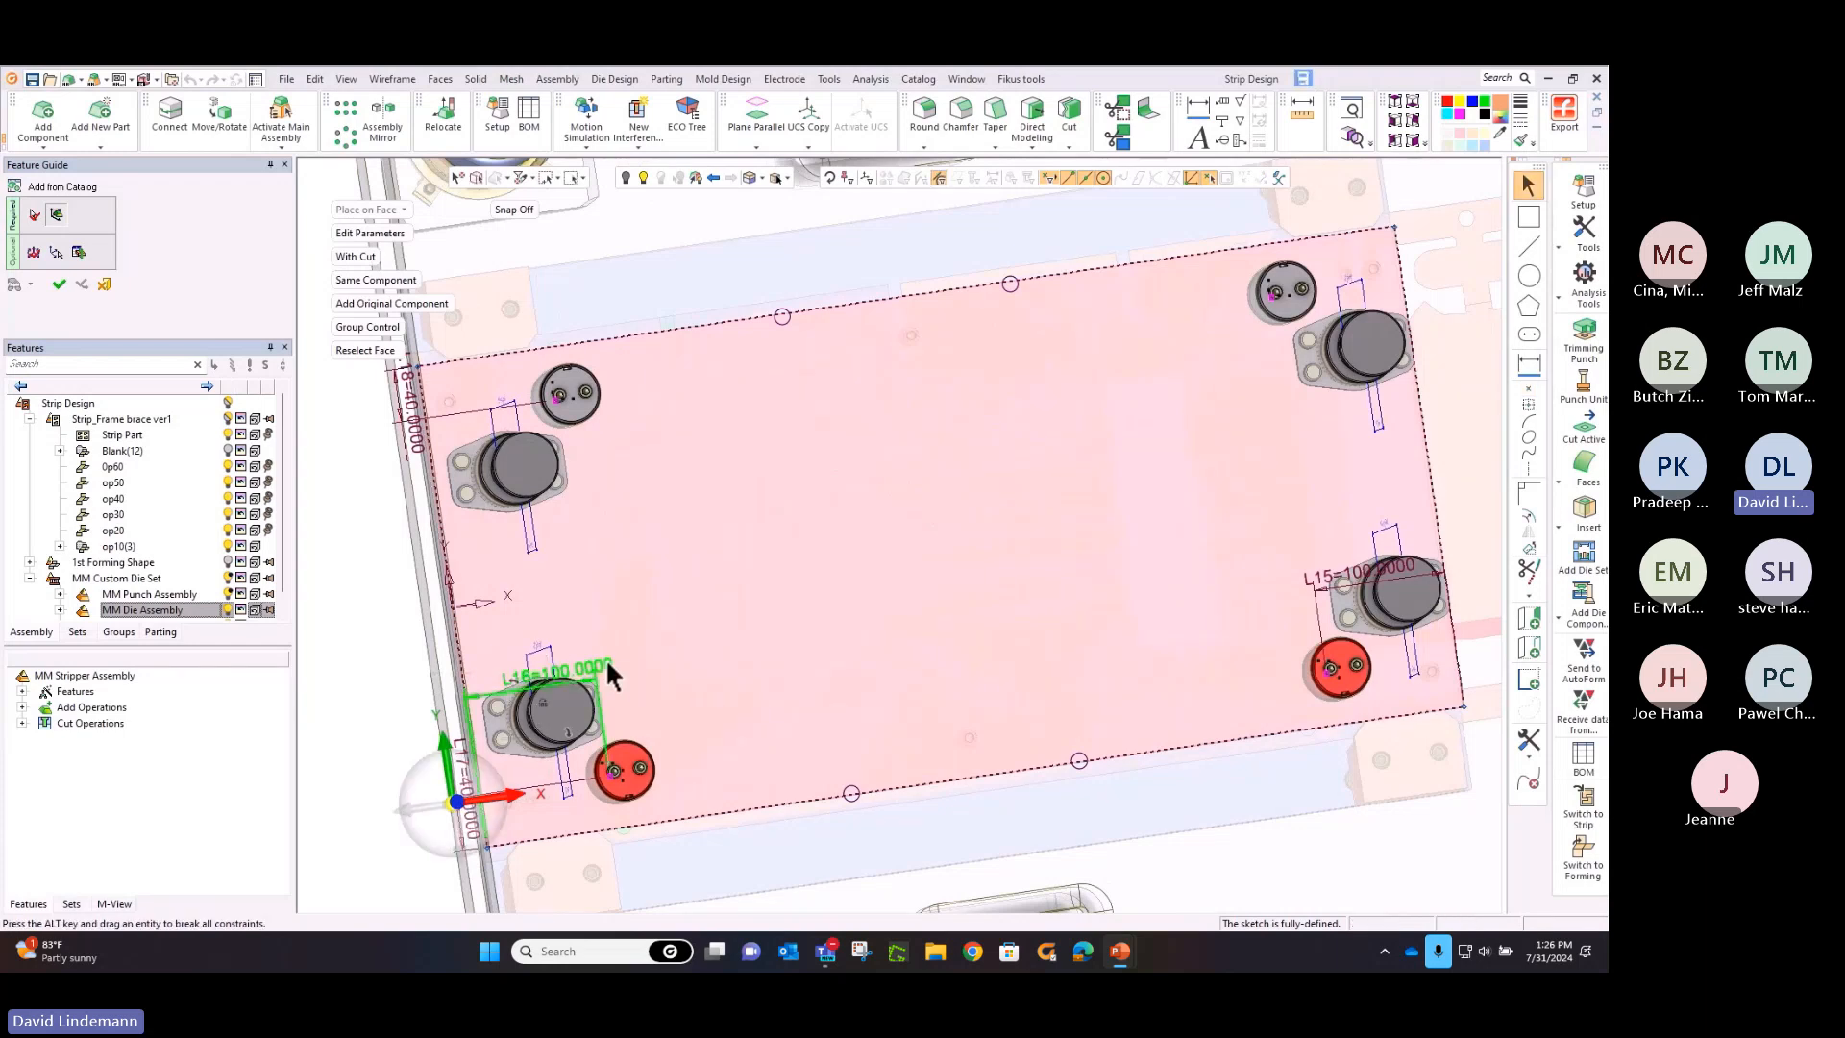
double_click(607, 663)
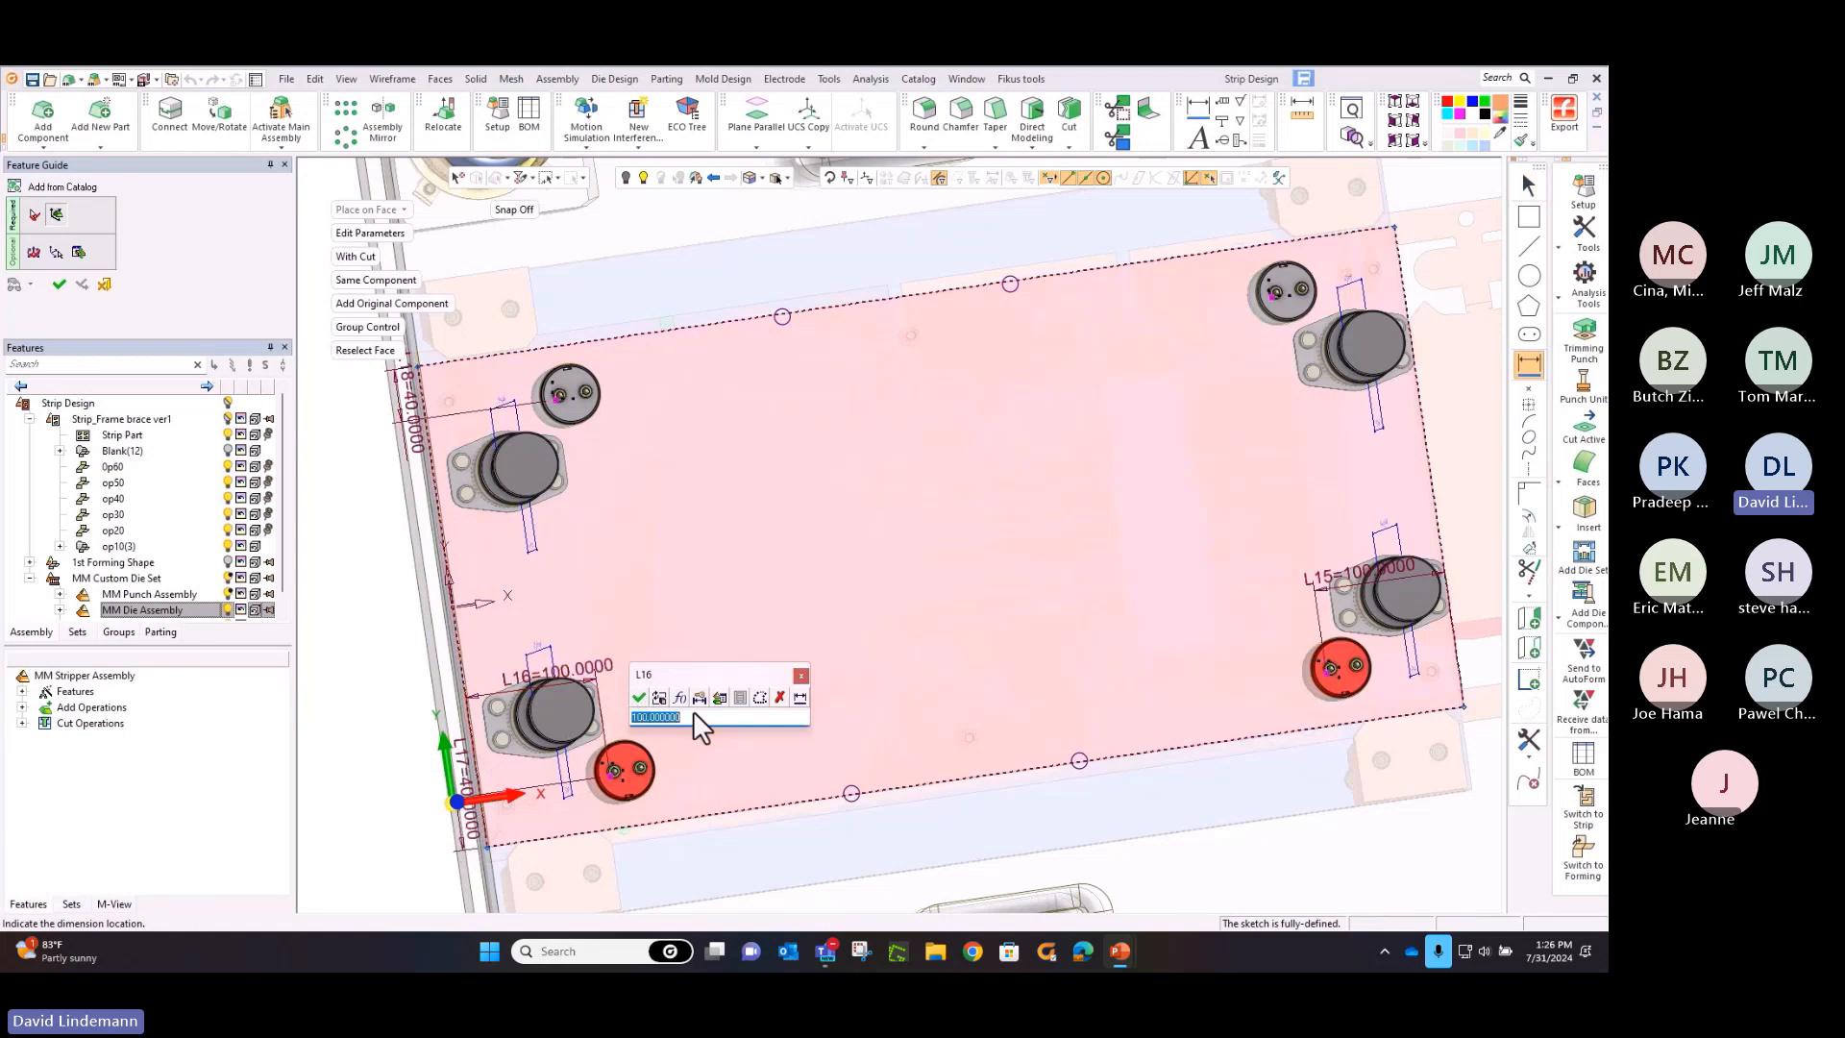
left_click_drag(679, 719, 601, 726)
type("90")
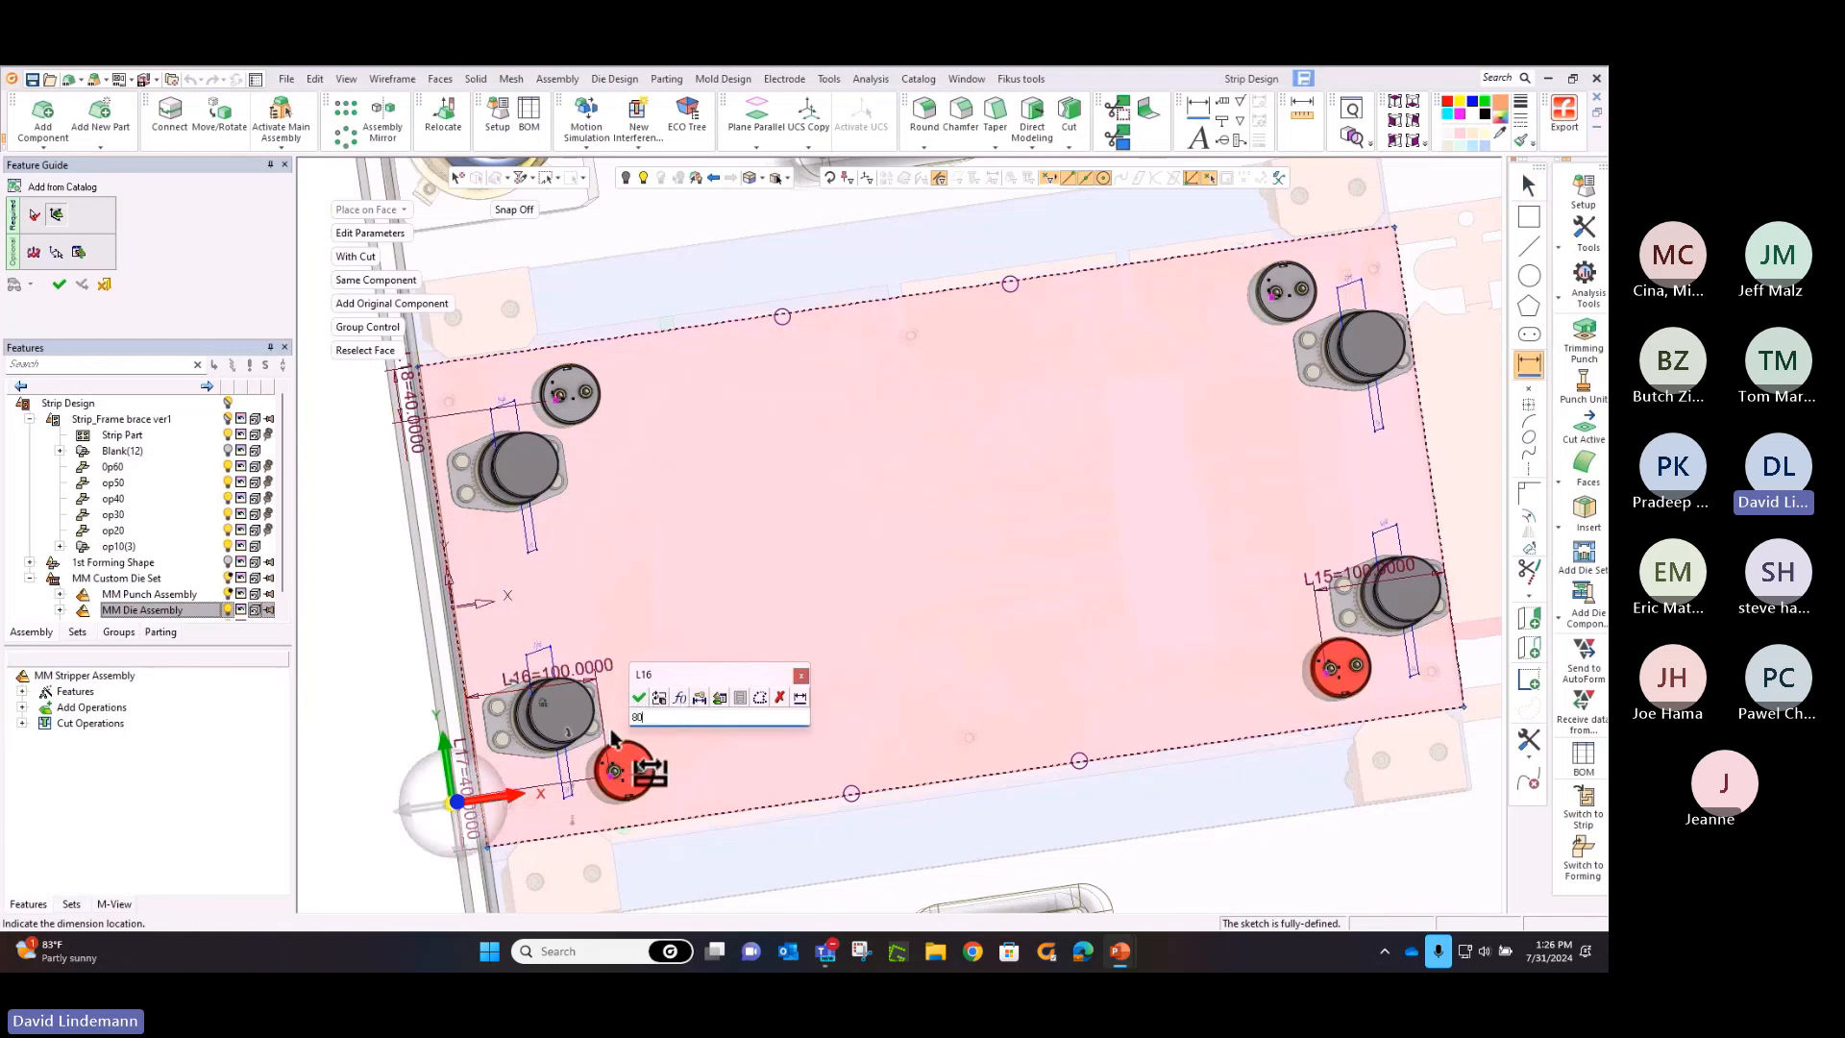
key("Return")
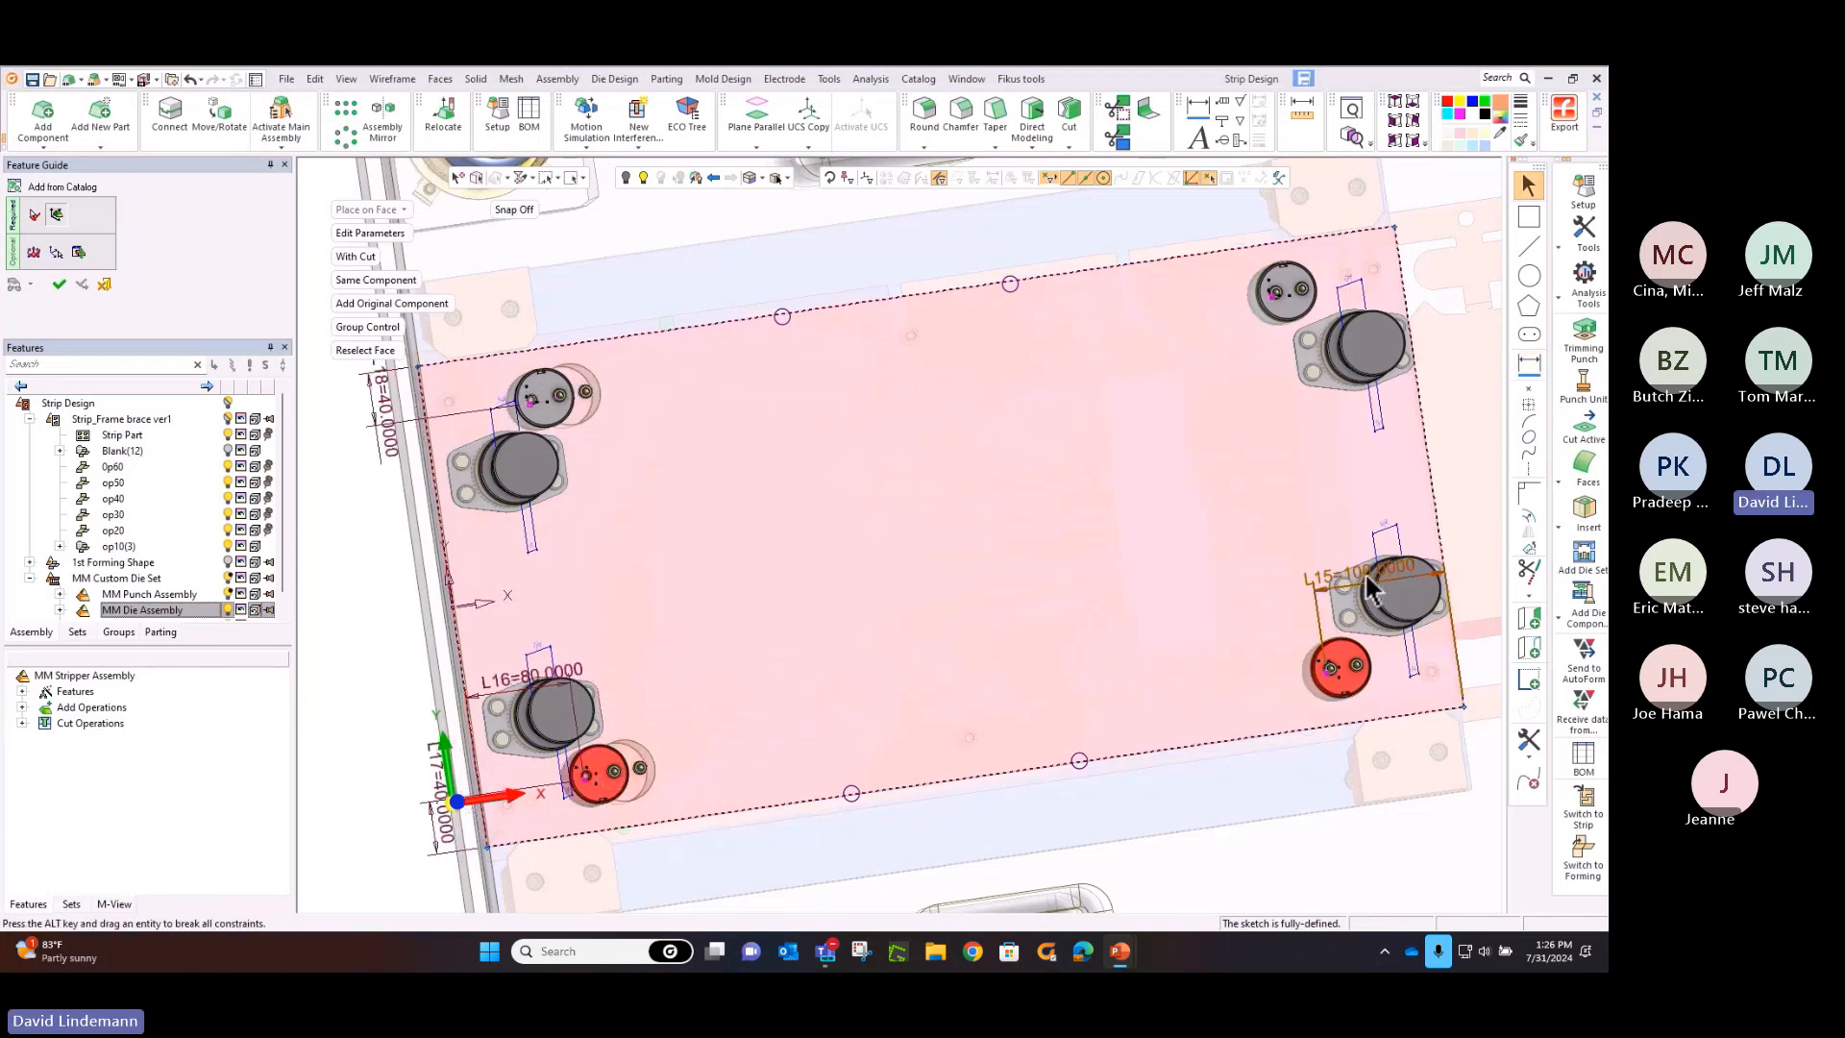
Set the opposite gas spring pair's offset from the far plate edge to 80 mm and accept the placement
double_click(1364, 577)
type("80")
key("Return")
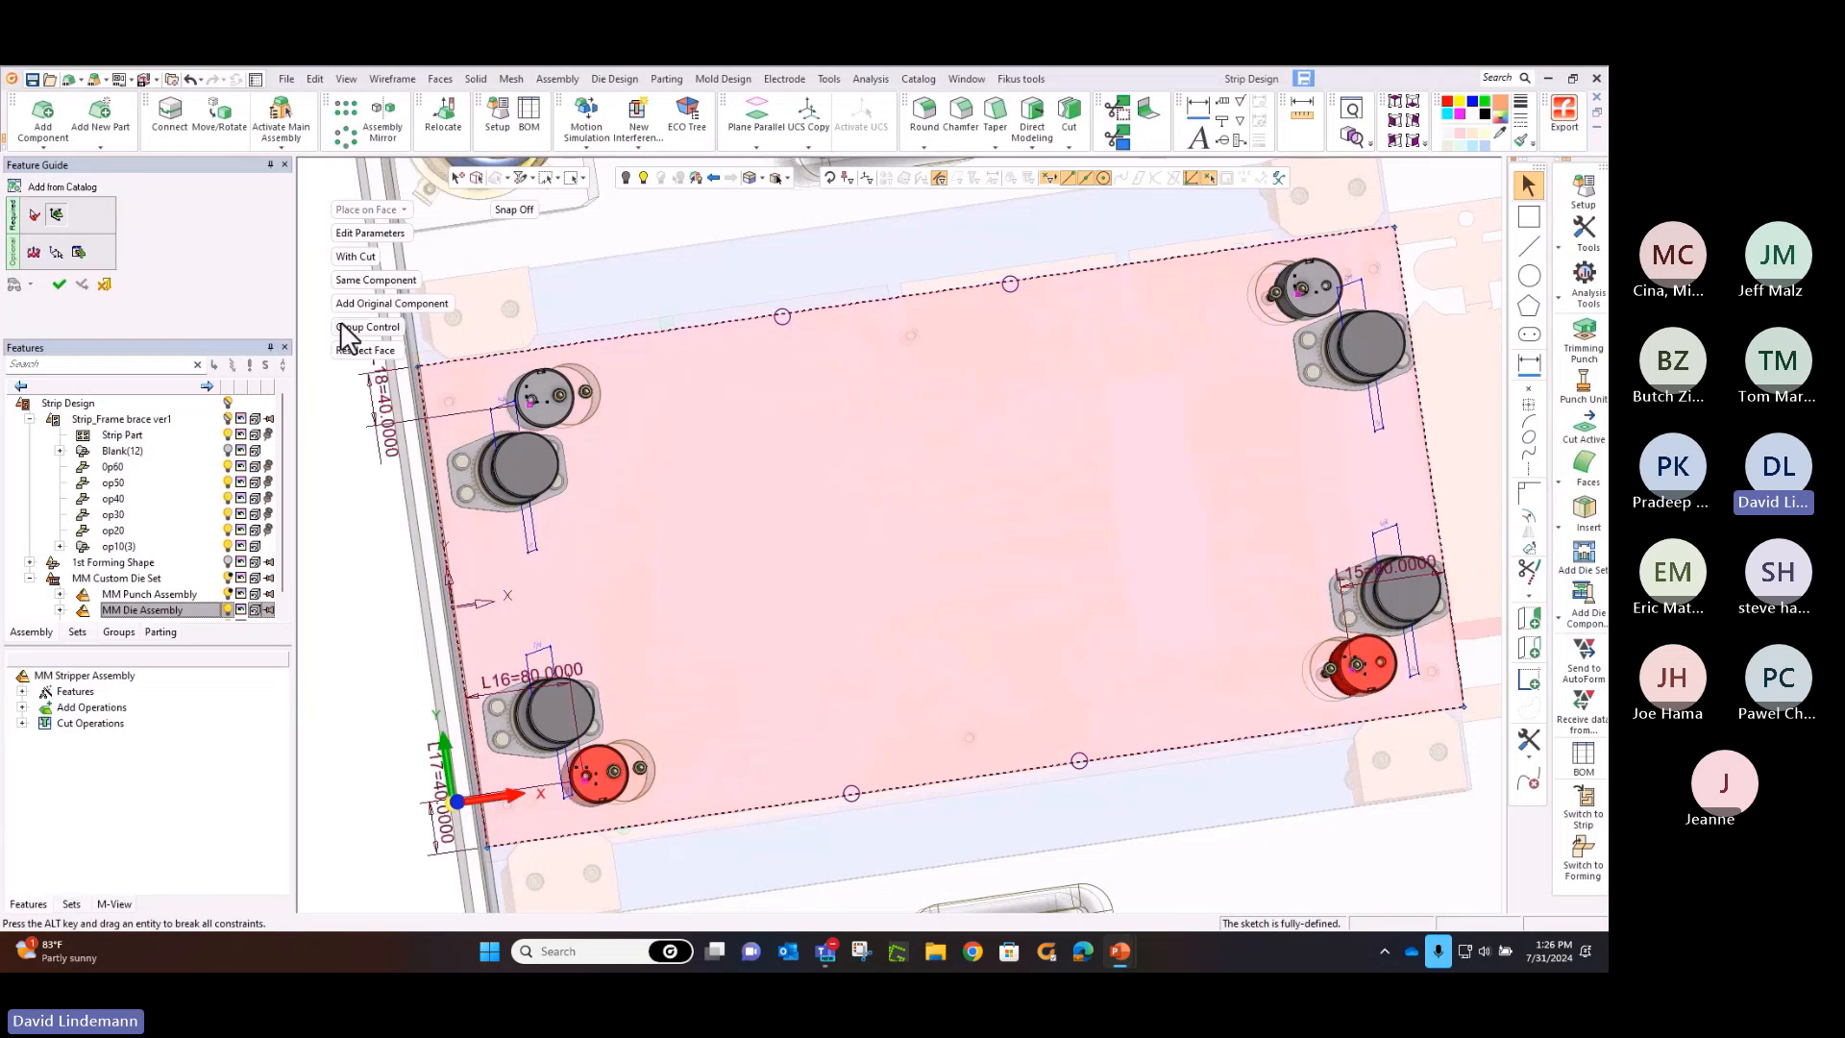
left_click(58, 285)
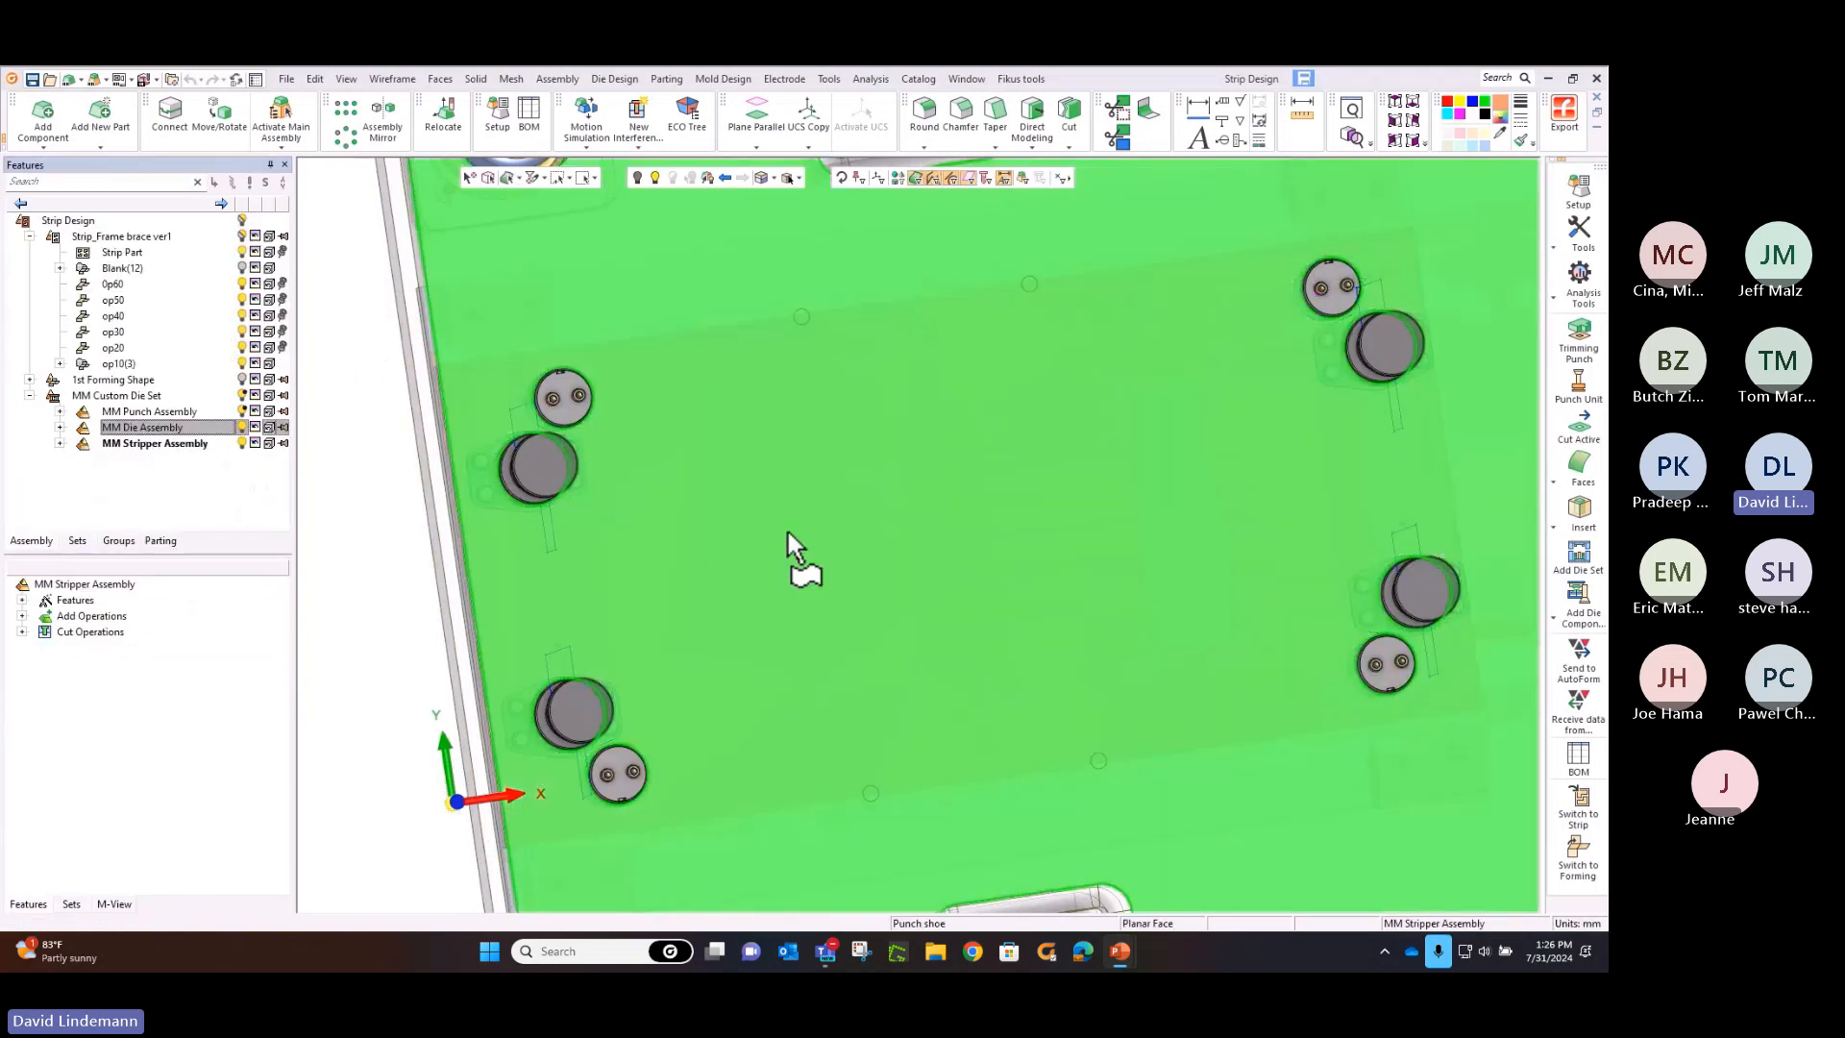
Hide the MM Stripper and MM Die assemblies, keep the MM Punch Assembly displayed, and make it the active assembly
middle_click_drag(788, 533, 776, 400)
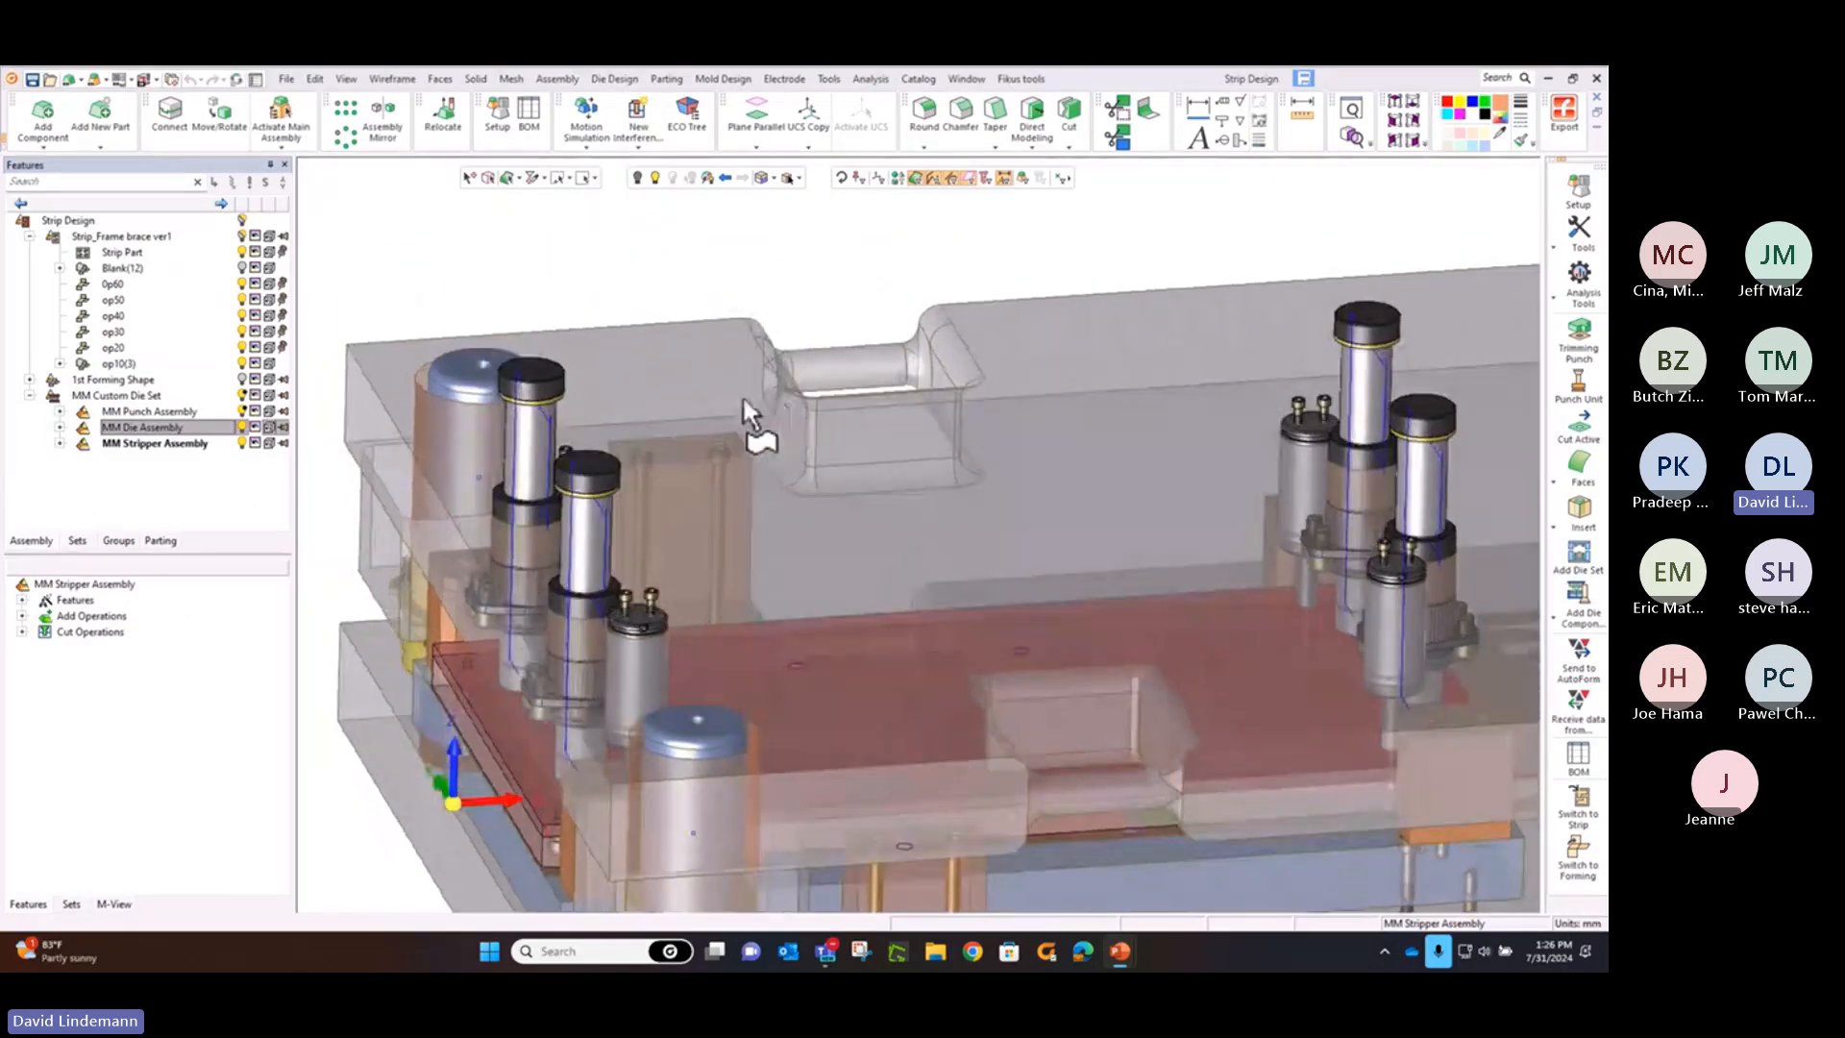
left_click(246, 411)
middle_click_drag(910, 441, 890, 523)
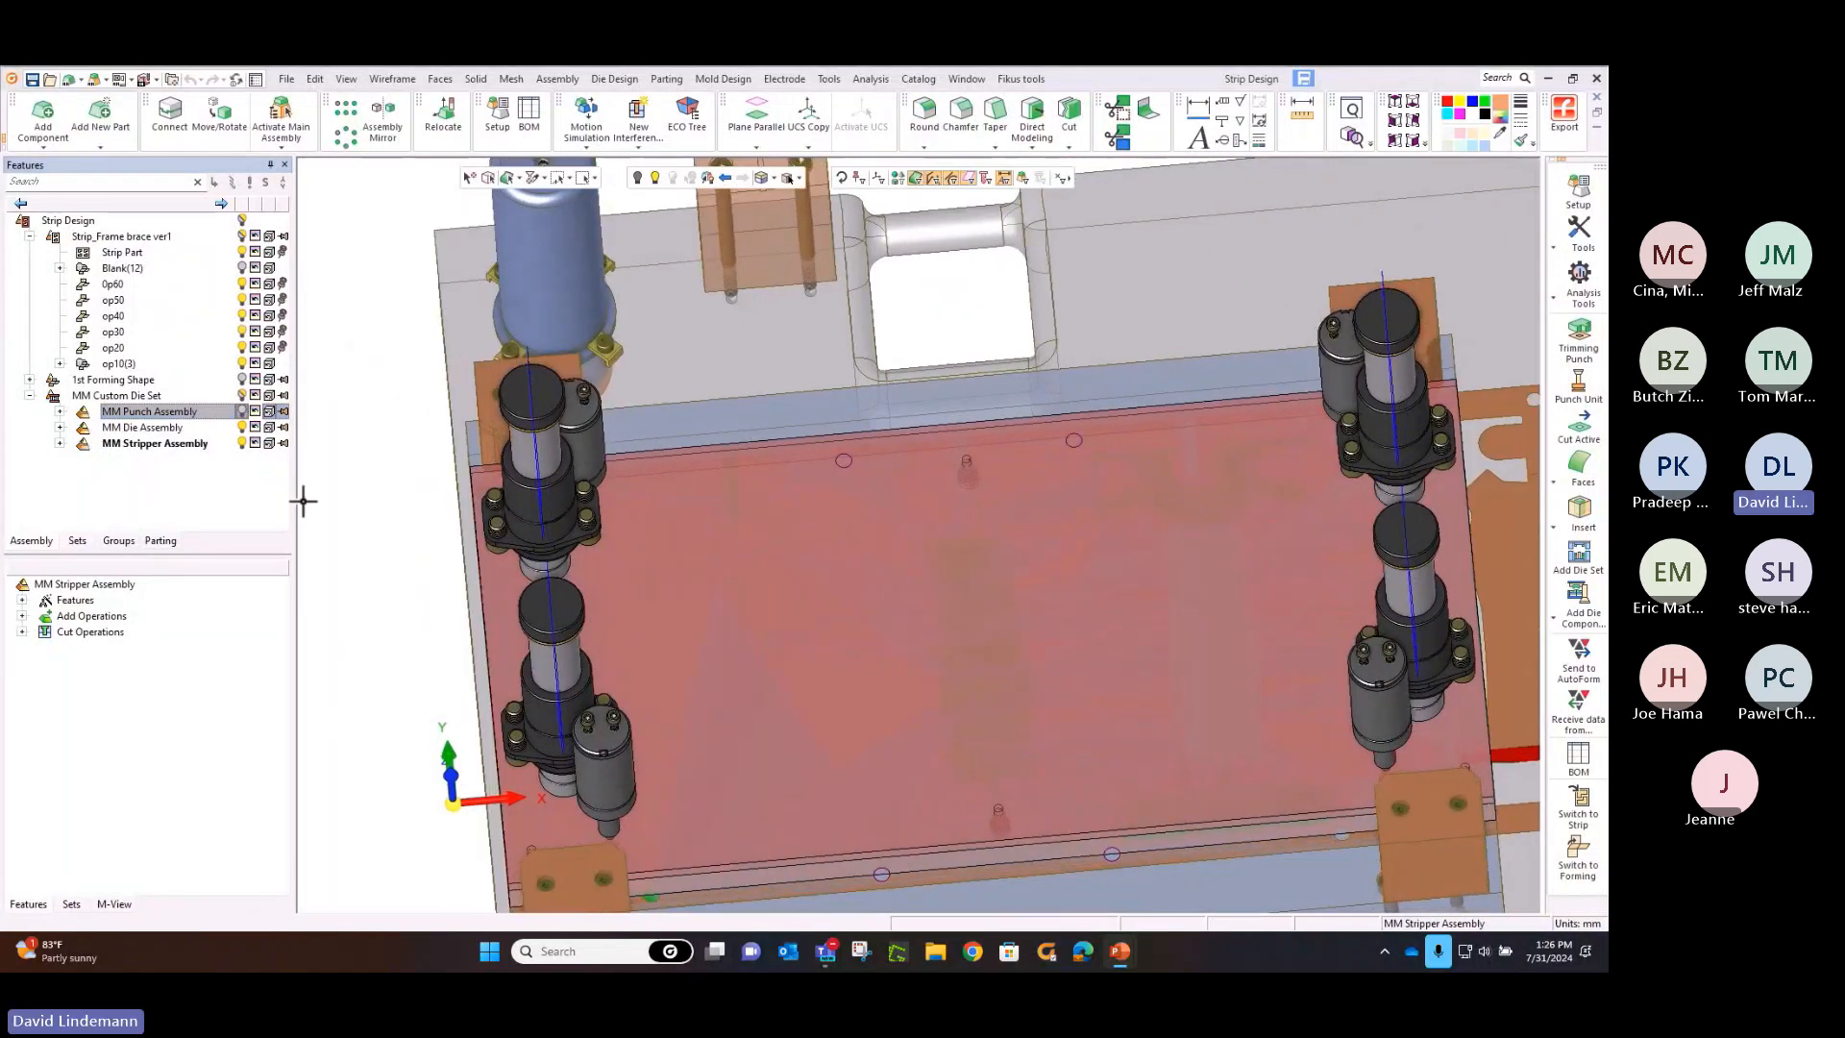
left_click(241, 443)
middle_click_drag(874, 347, 753, 461)
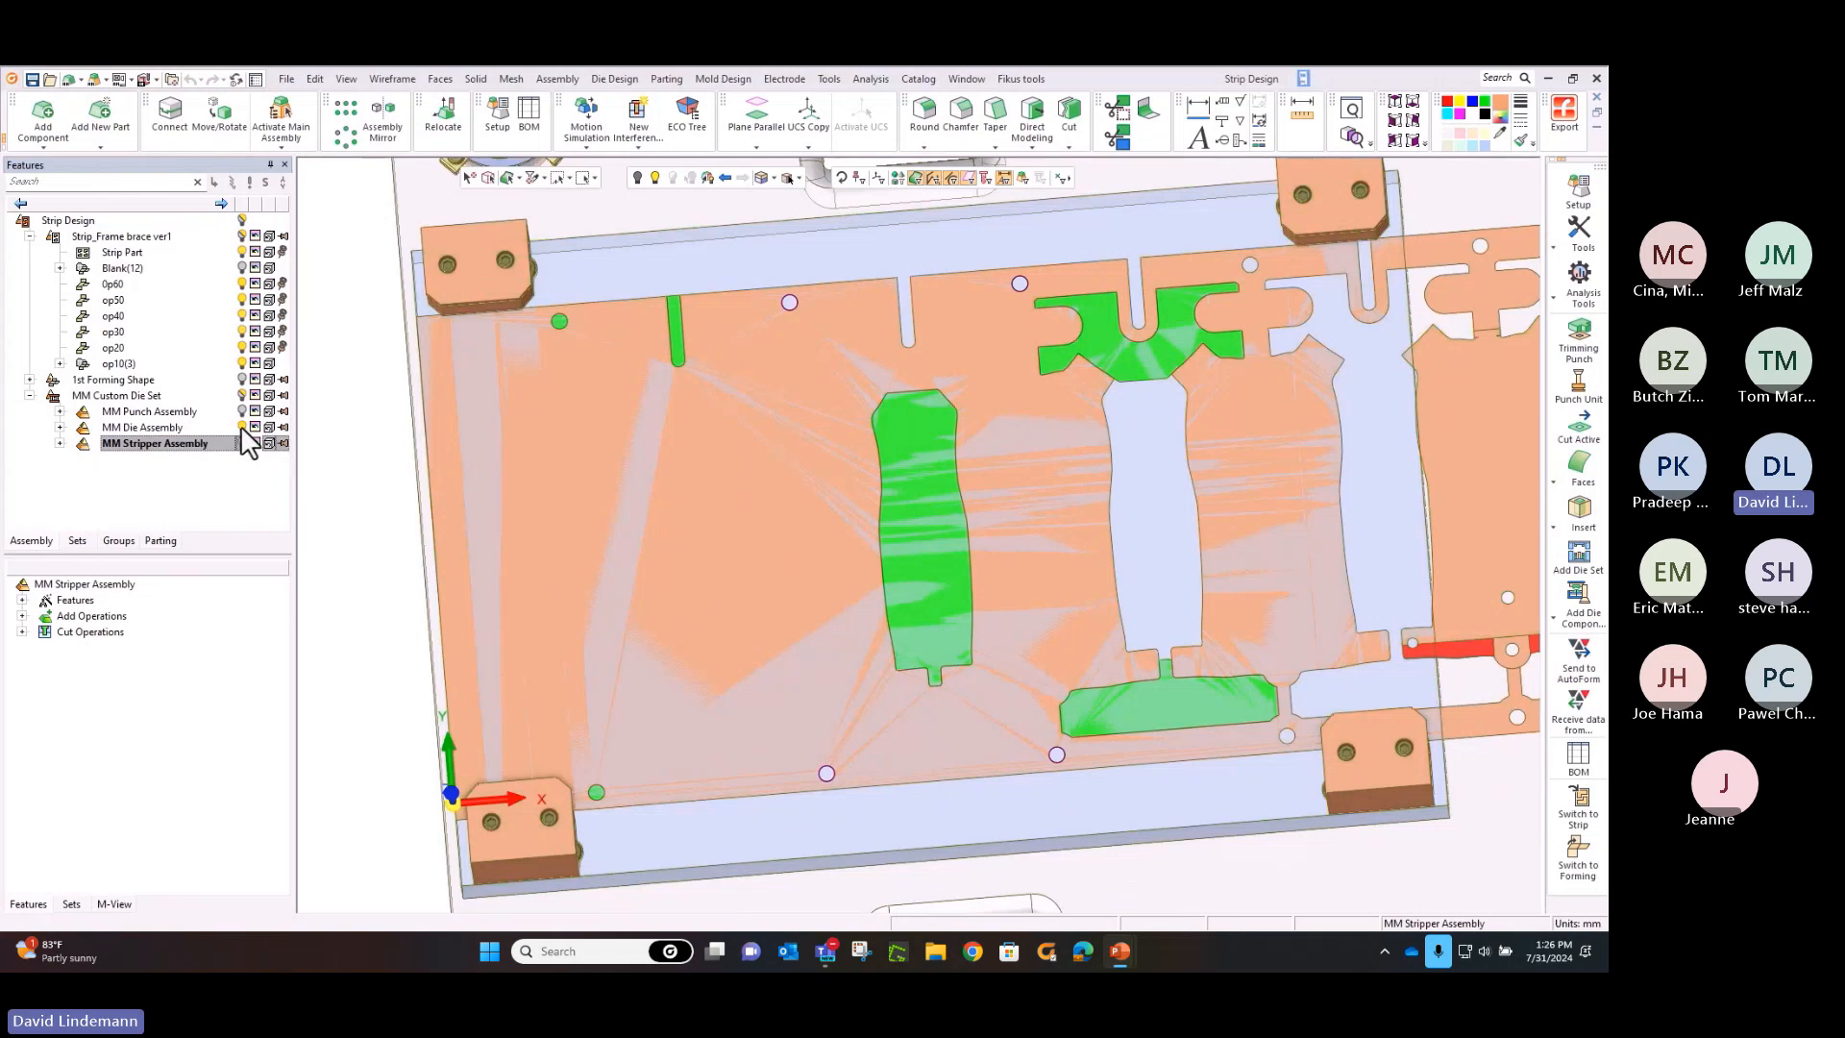
left_click(242, 429)
left_click(243, 411)
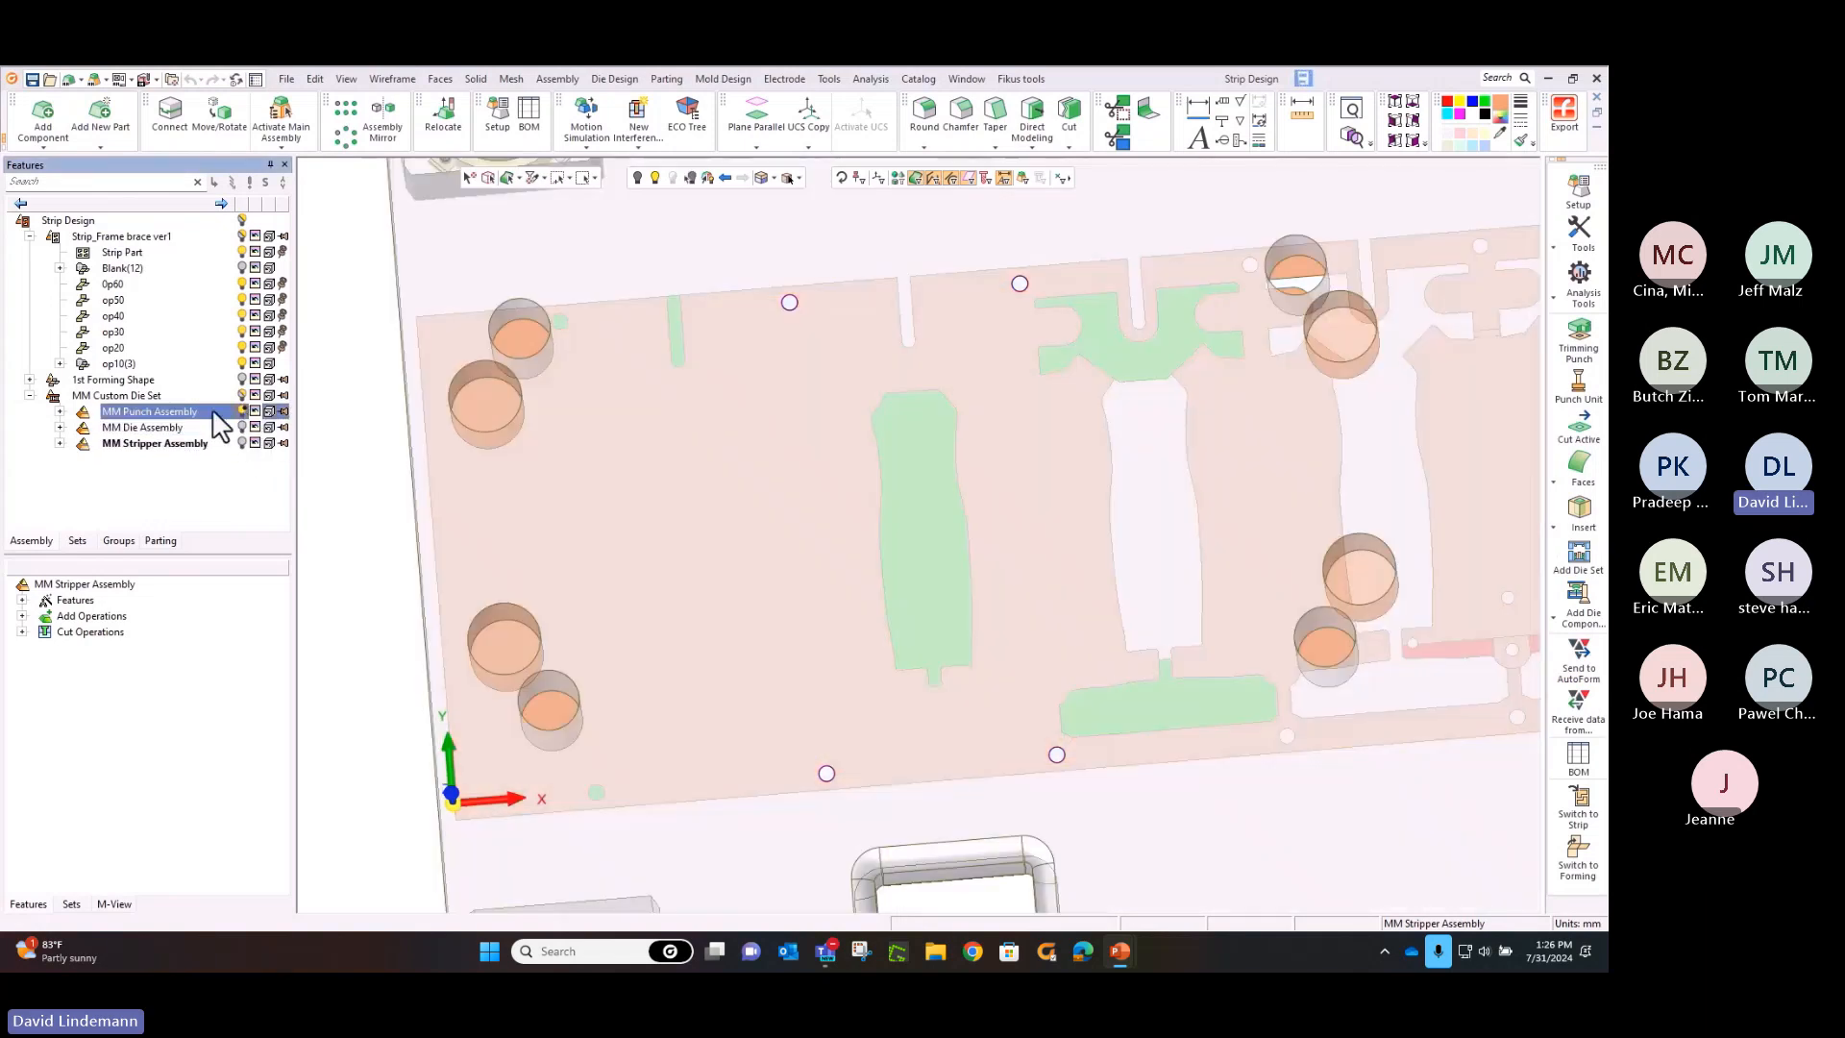
double_click(214, 413)
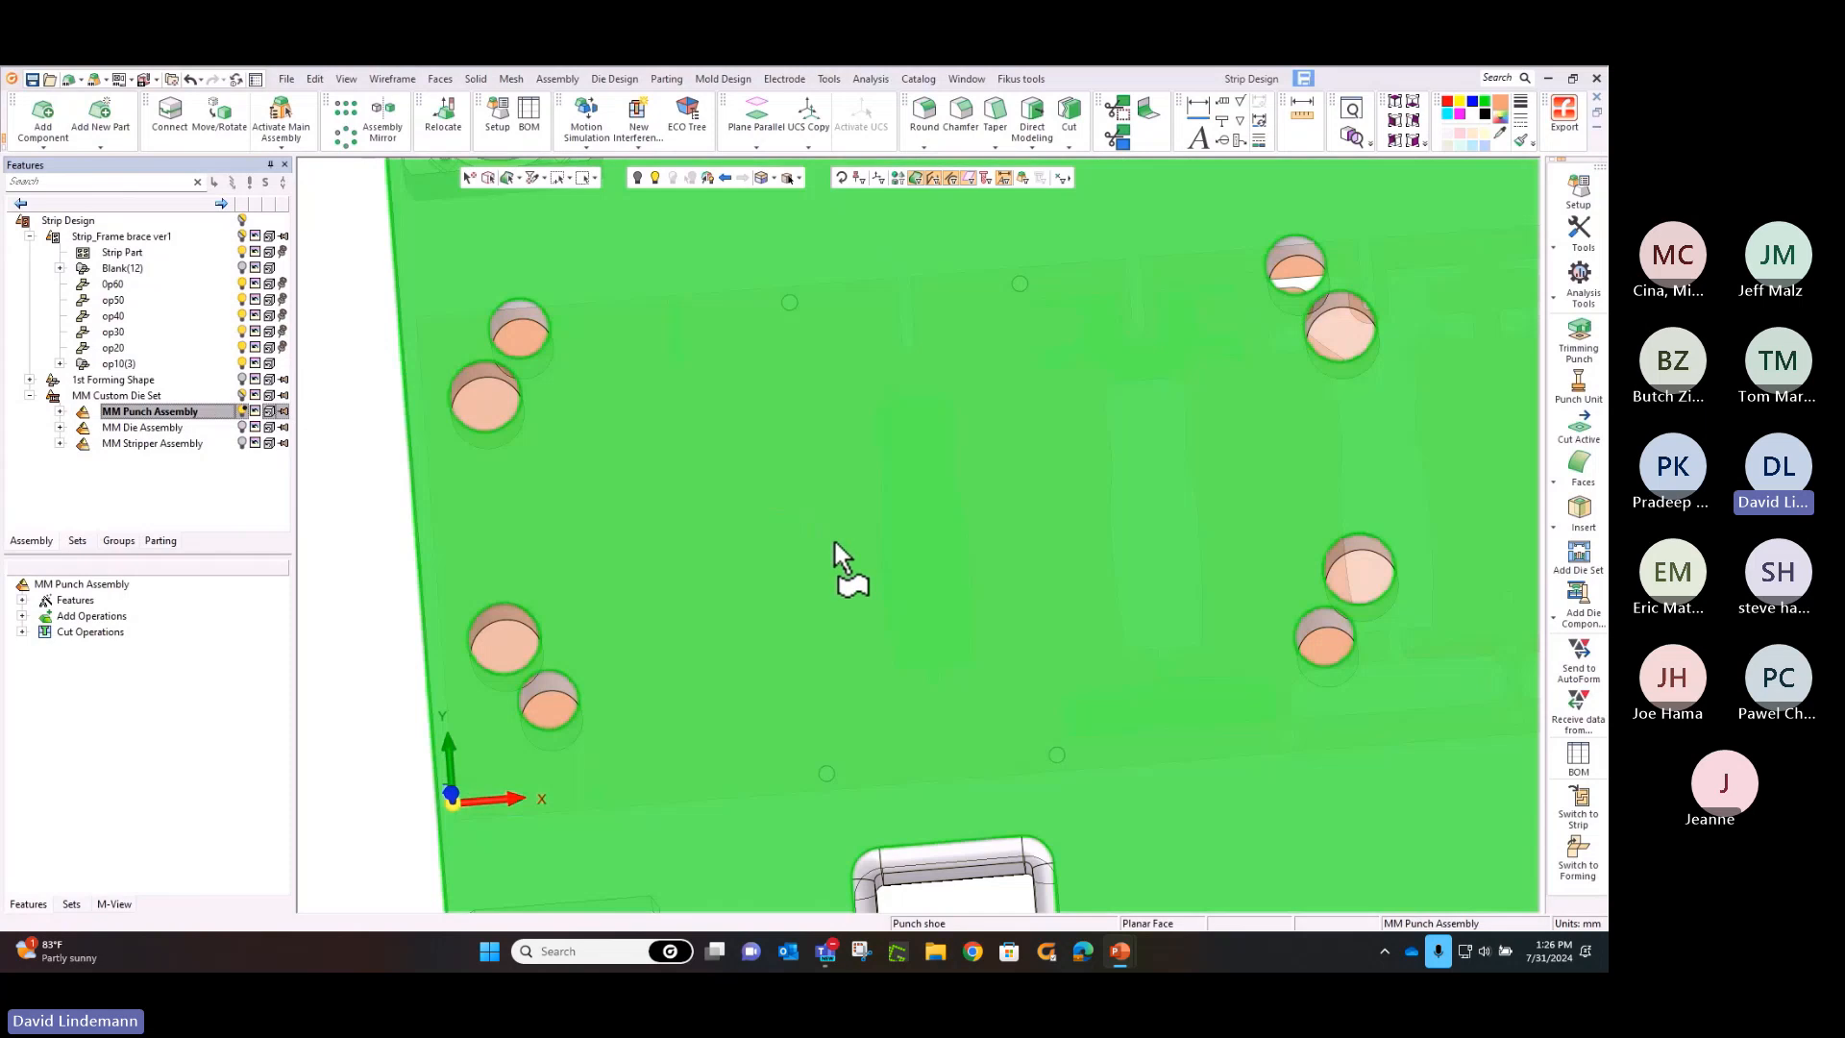
Start adding a duplicate copy to the punch assembly, using Punch Holder.elt from the MM Punch Holder Assembly catalog
middle_click_drag(834, 555, 822, 171)
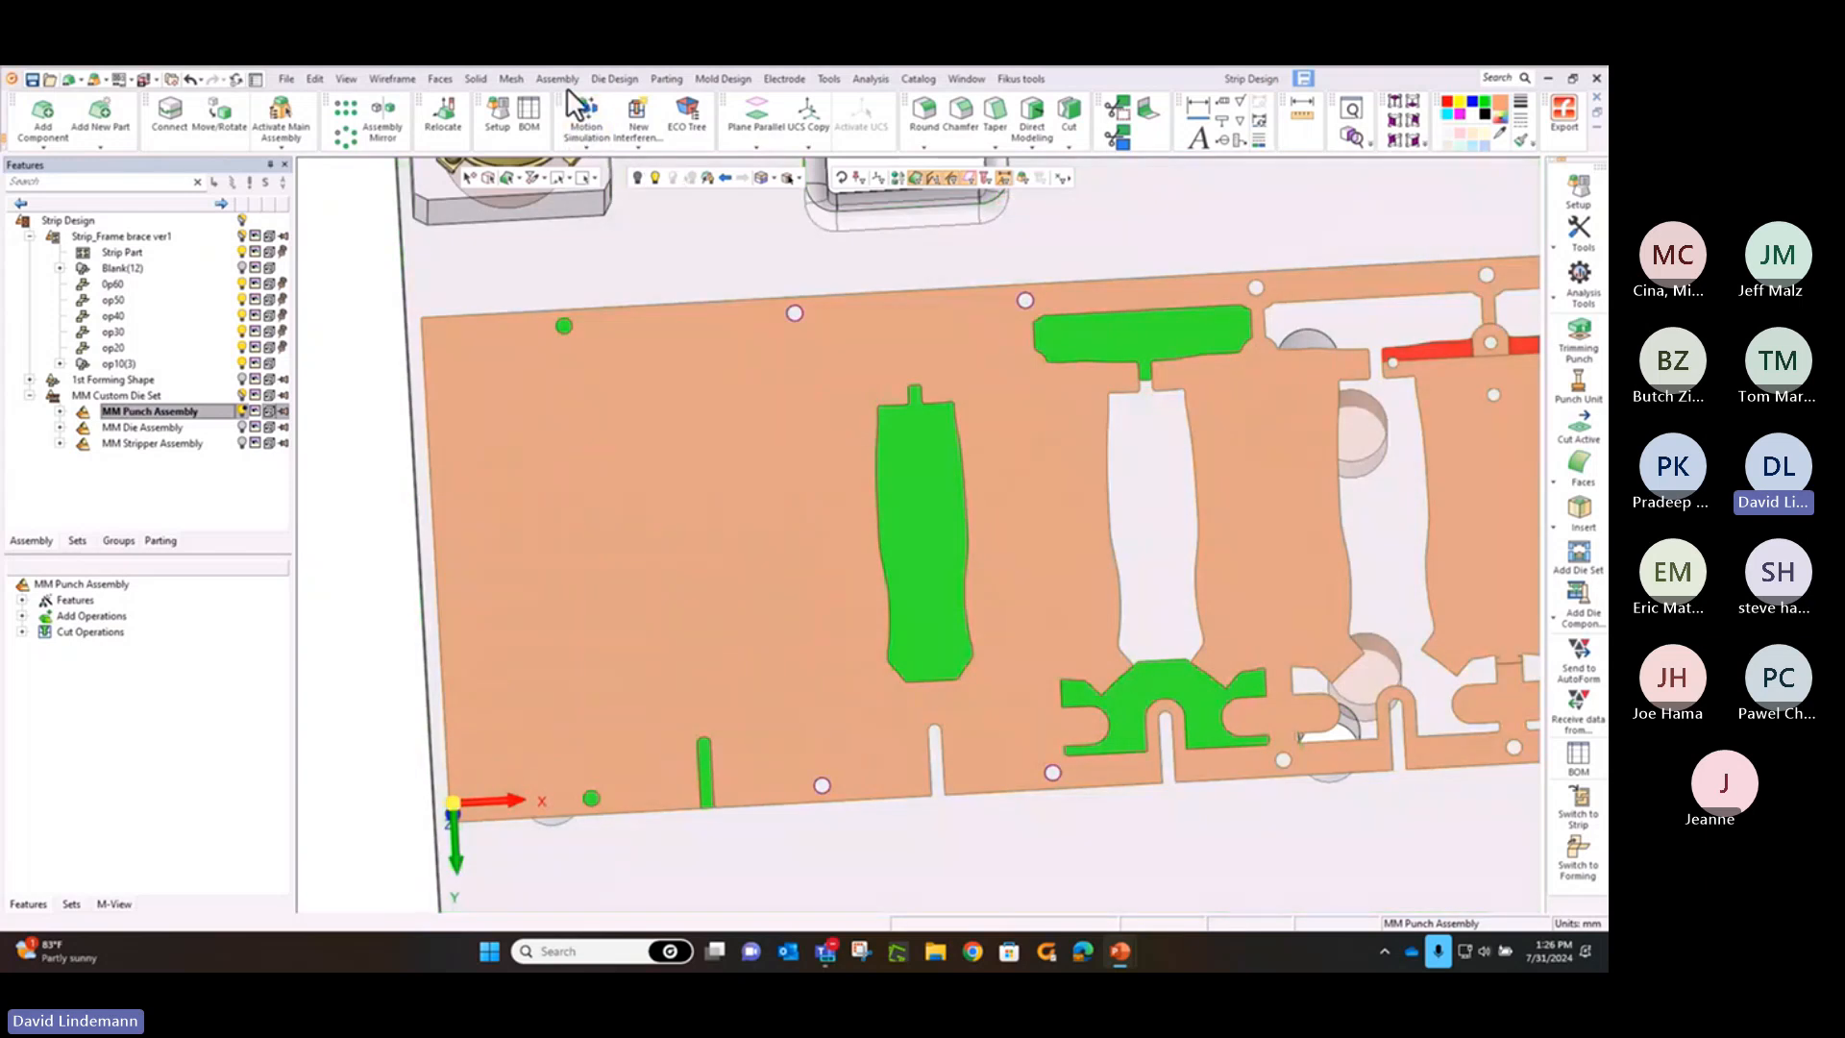
left_click(564, 80)
left_click(572, 80)
left_click(572, 79)
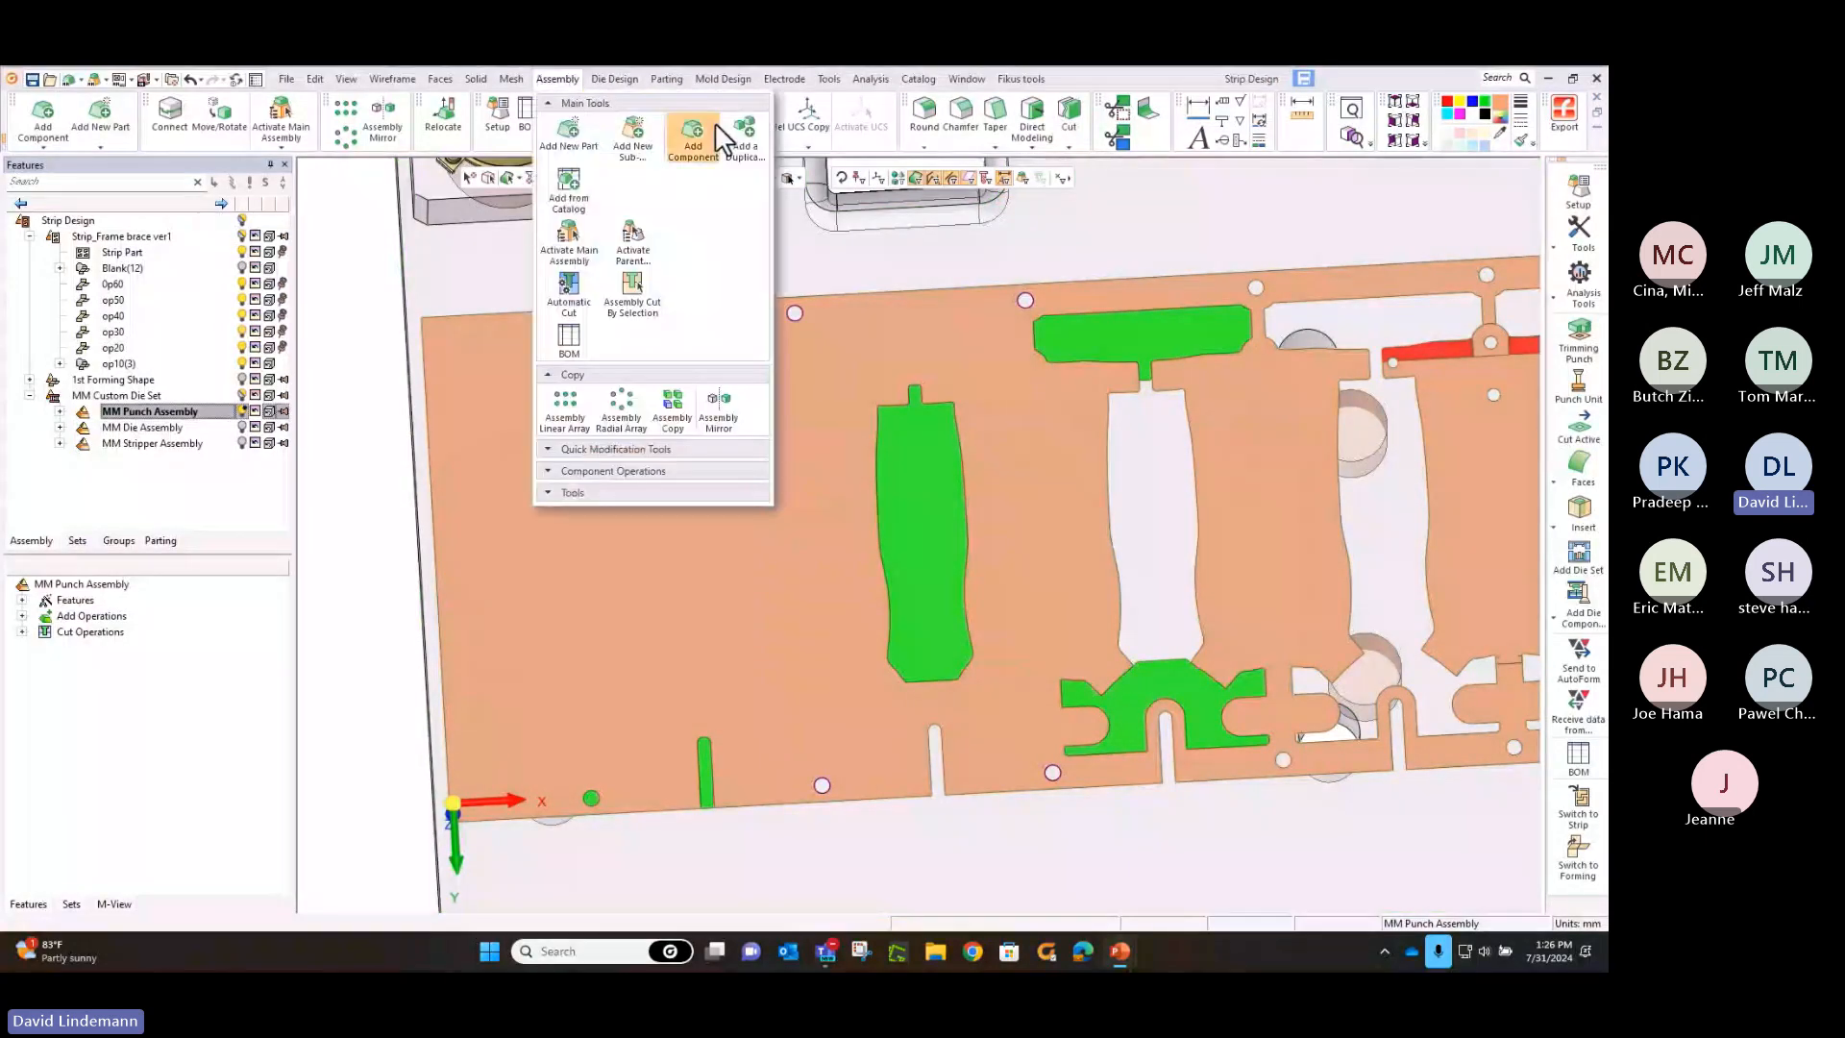
left_click(737, 135)
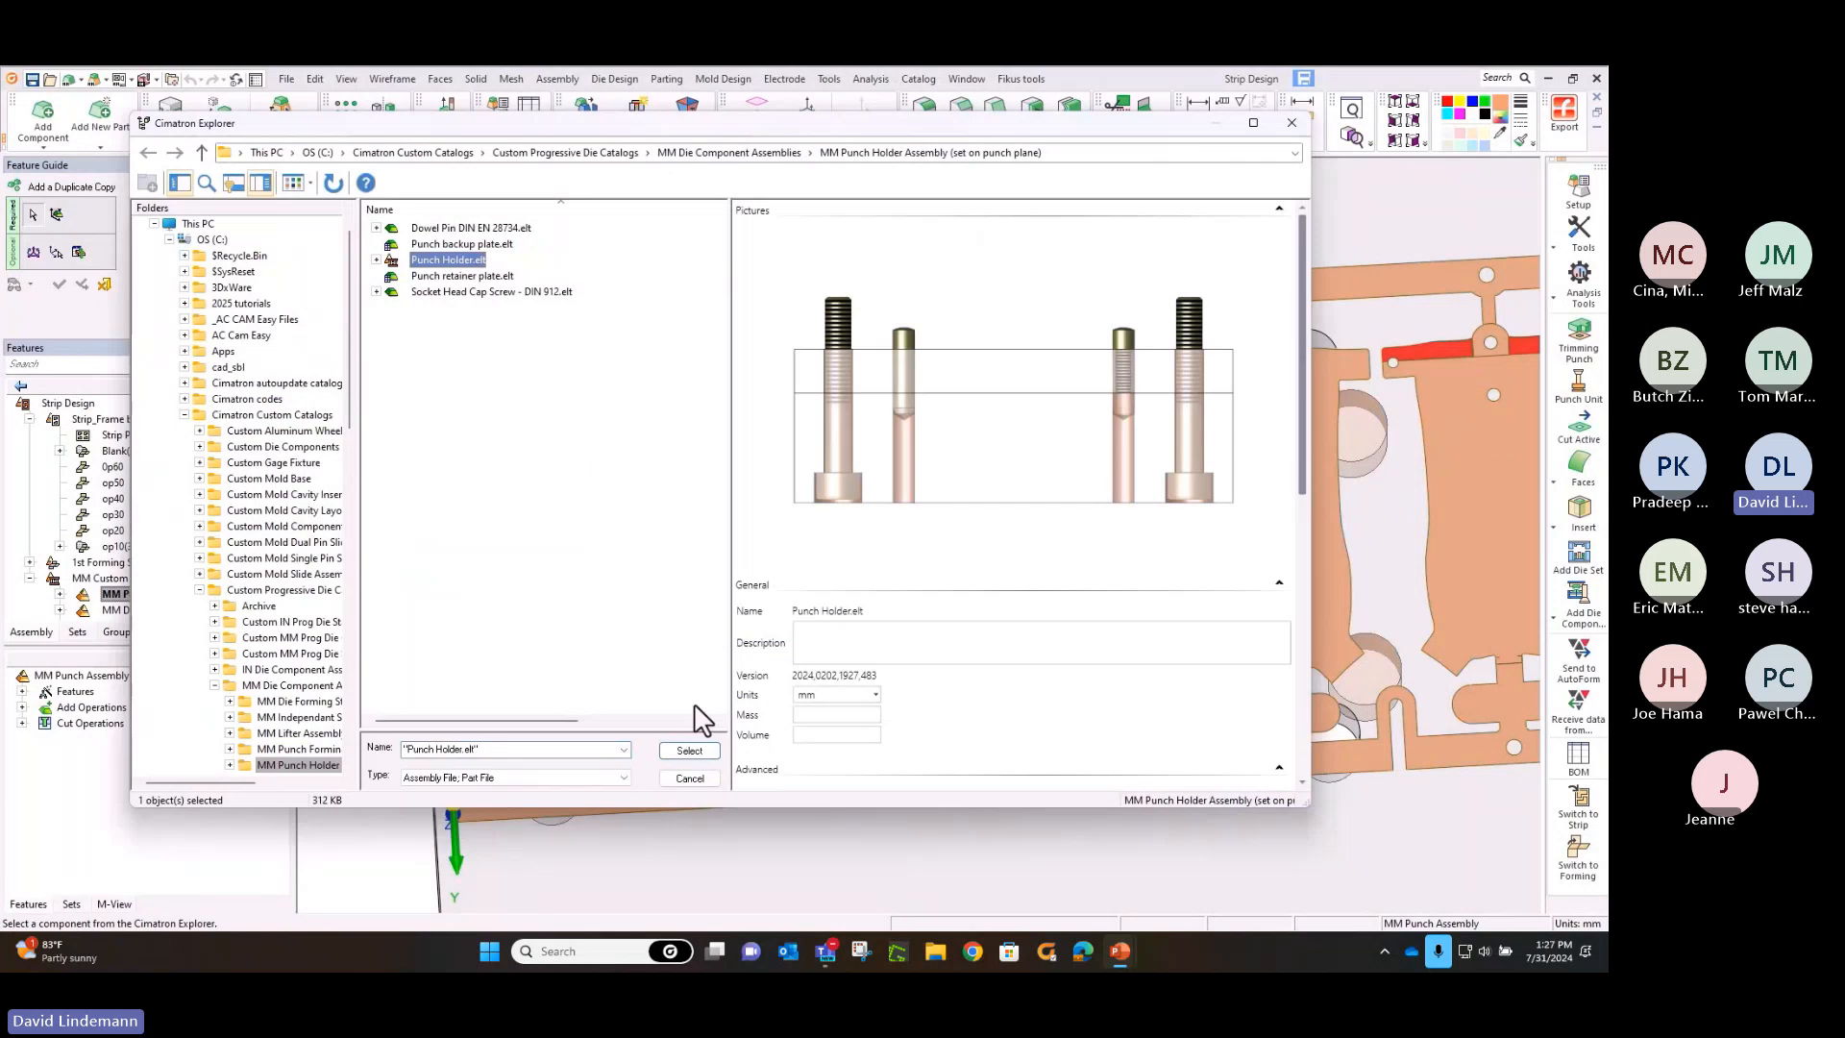
left_click(698, 751)
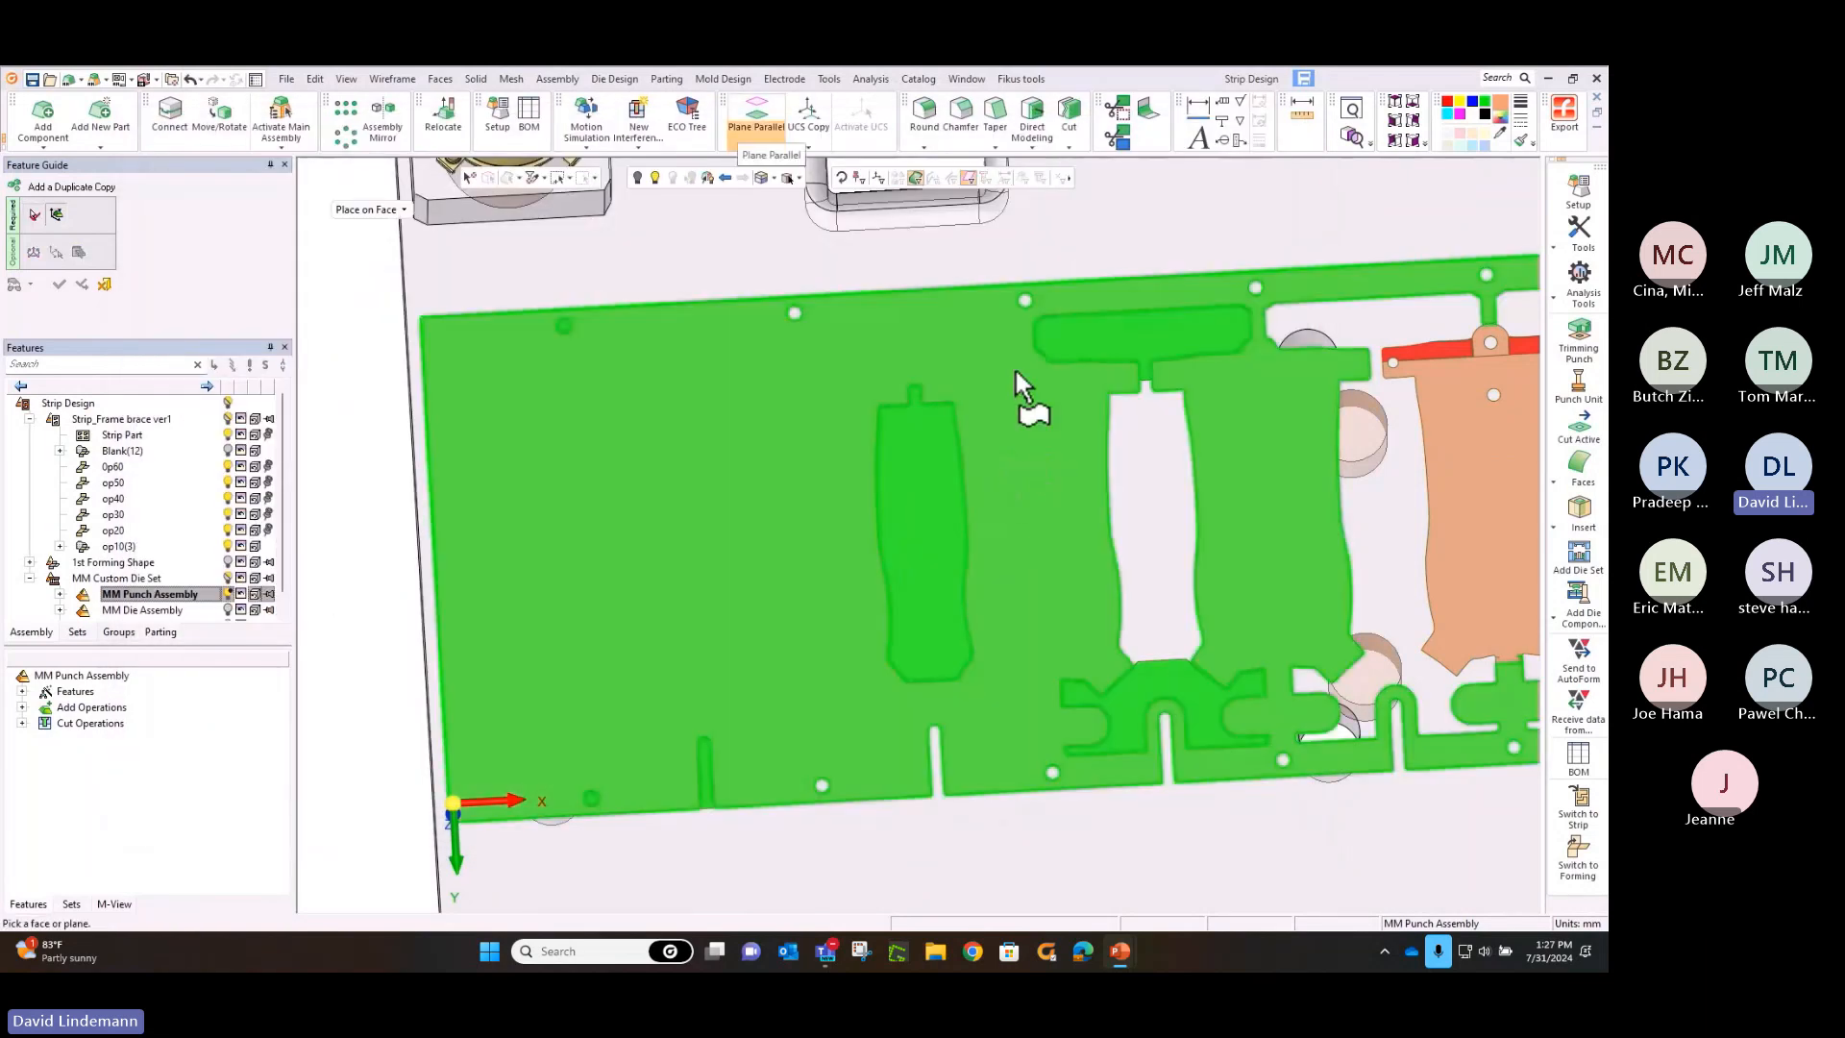
Place two punch holders on the punch shoe face, centred on the two green trim shapes at opposite strip edges, and accept
left_click(1010, 293)
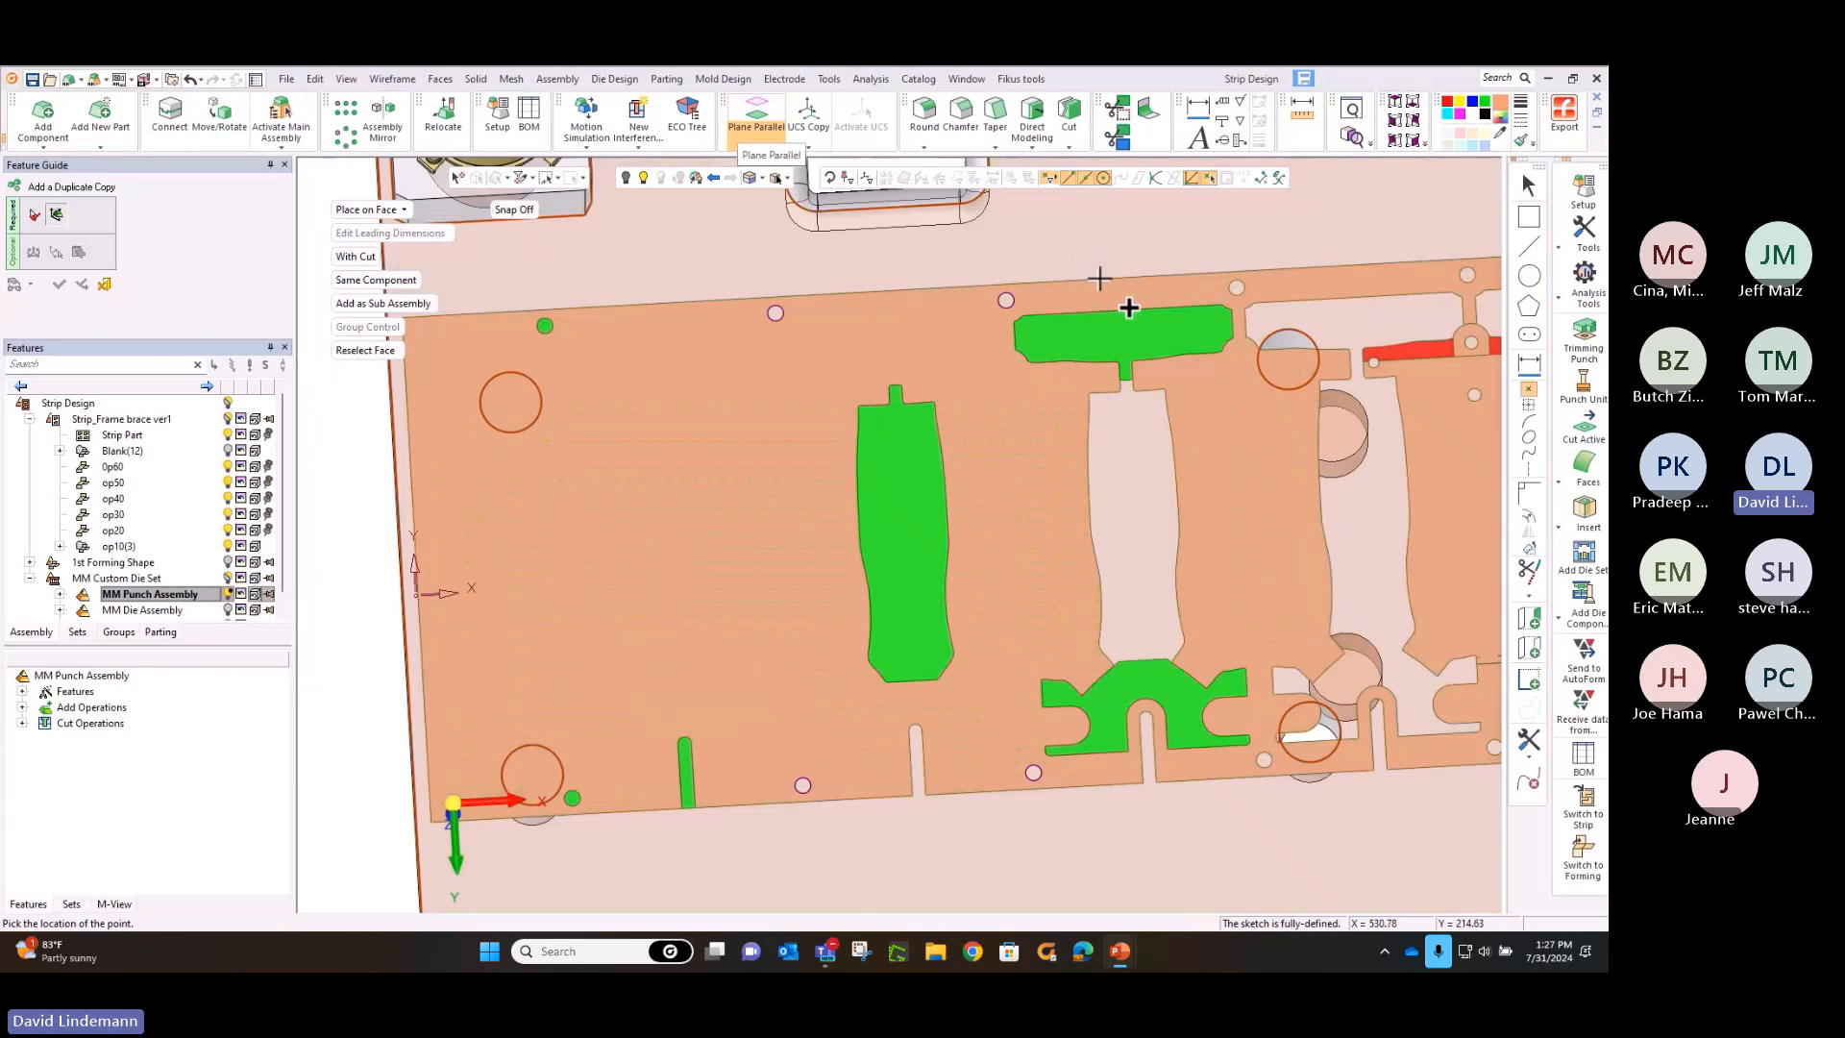
left_click(1125, 339)
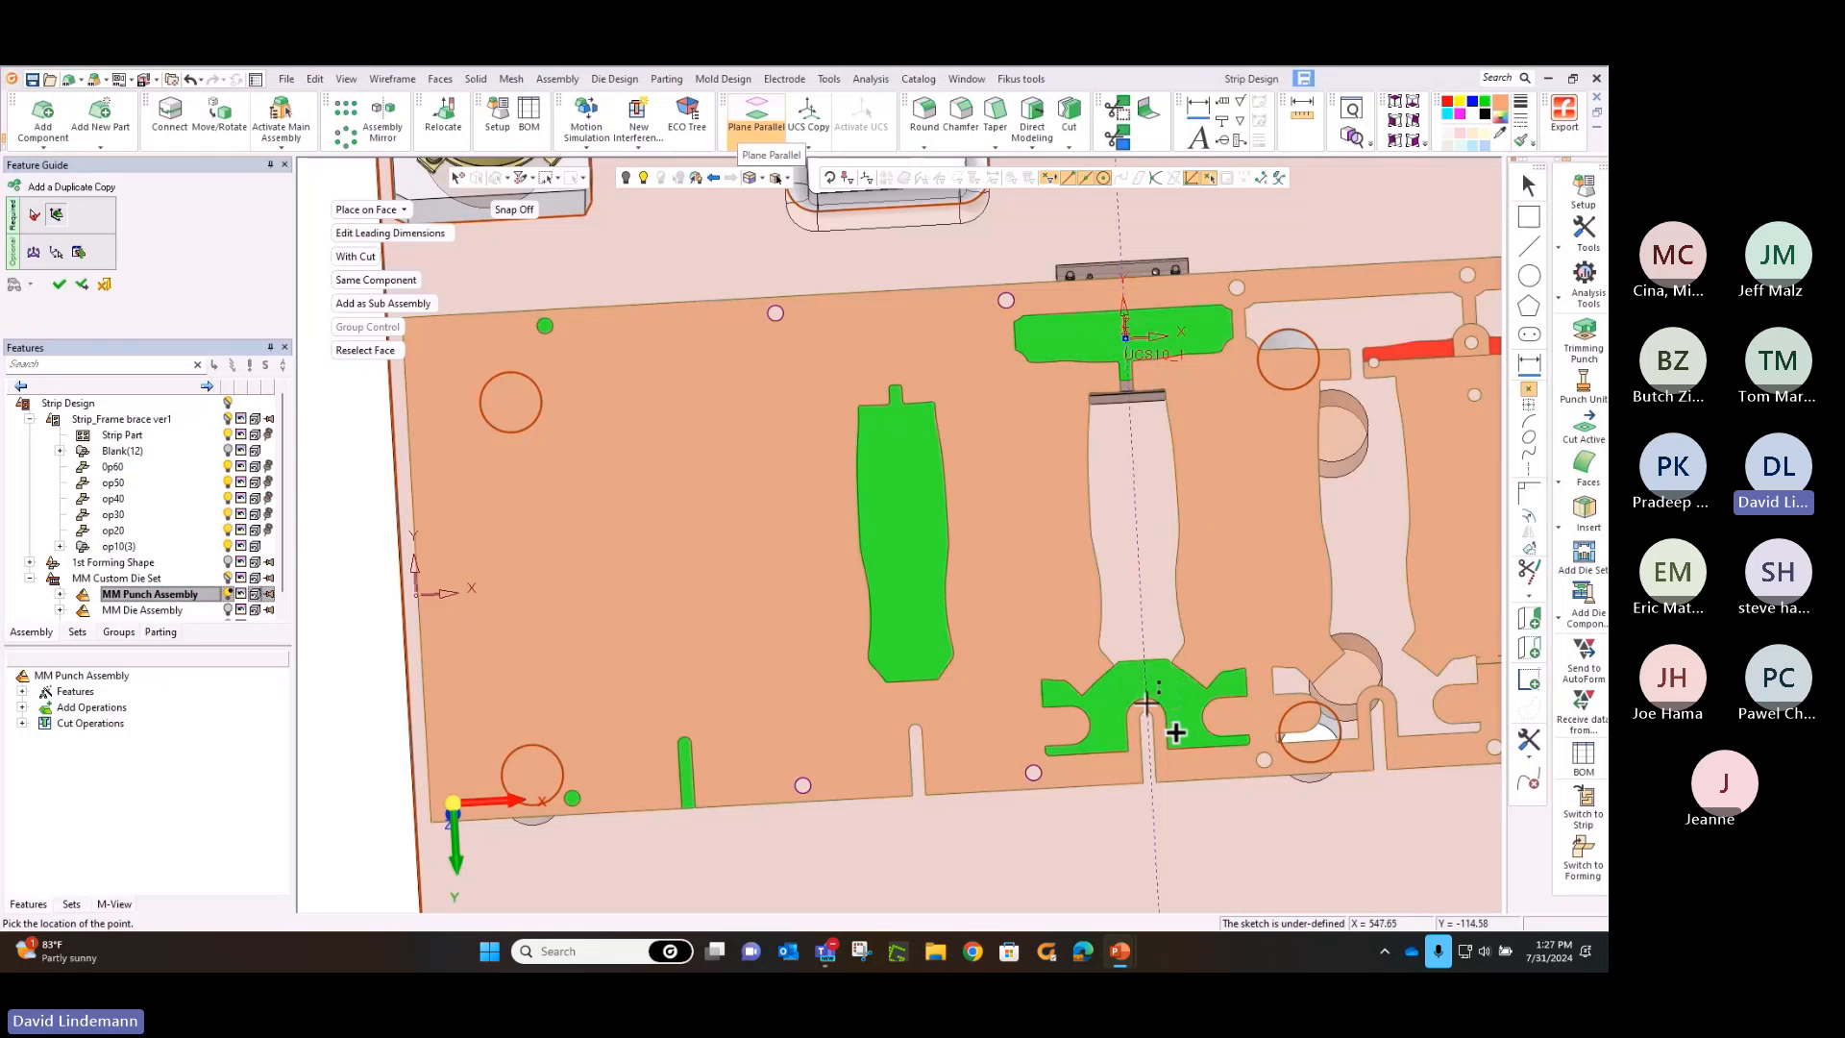
left_click(1145, 704)
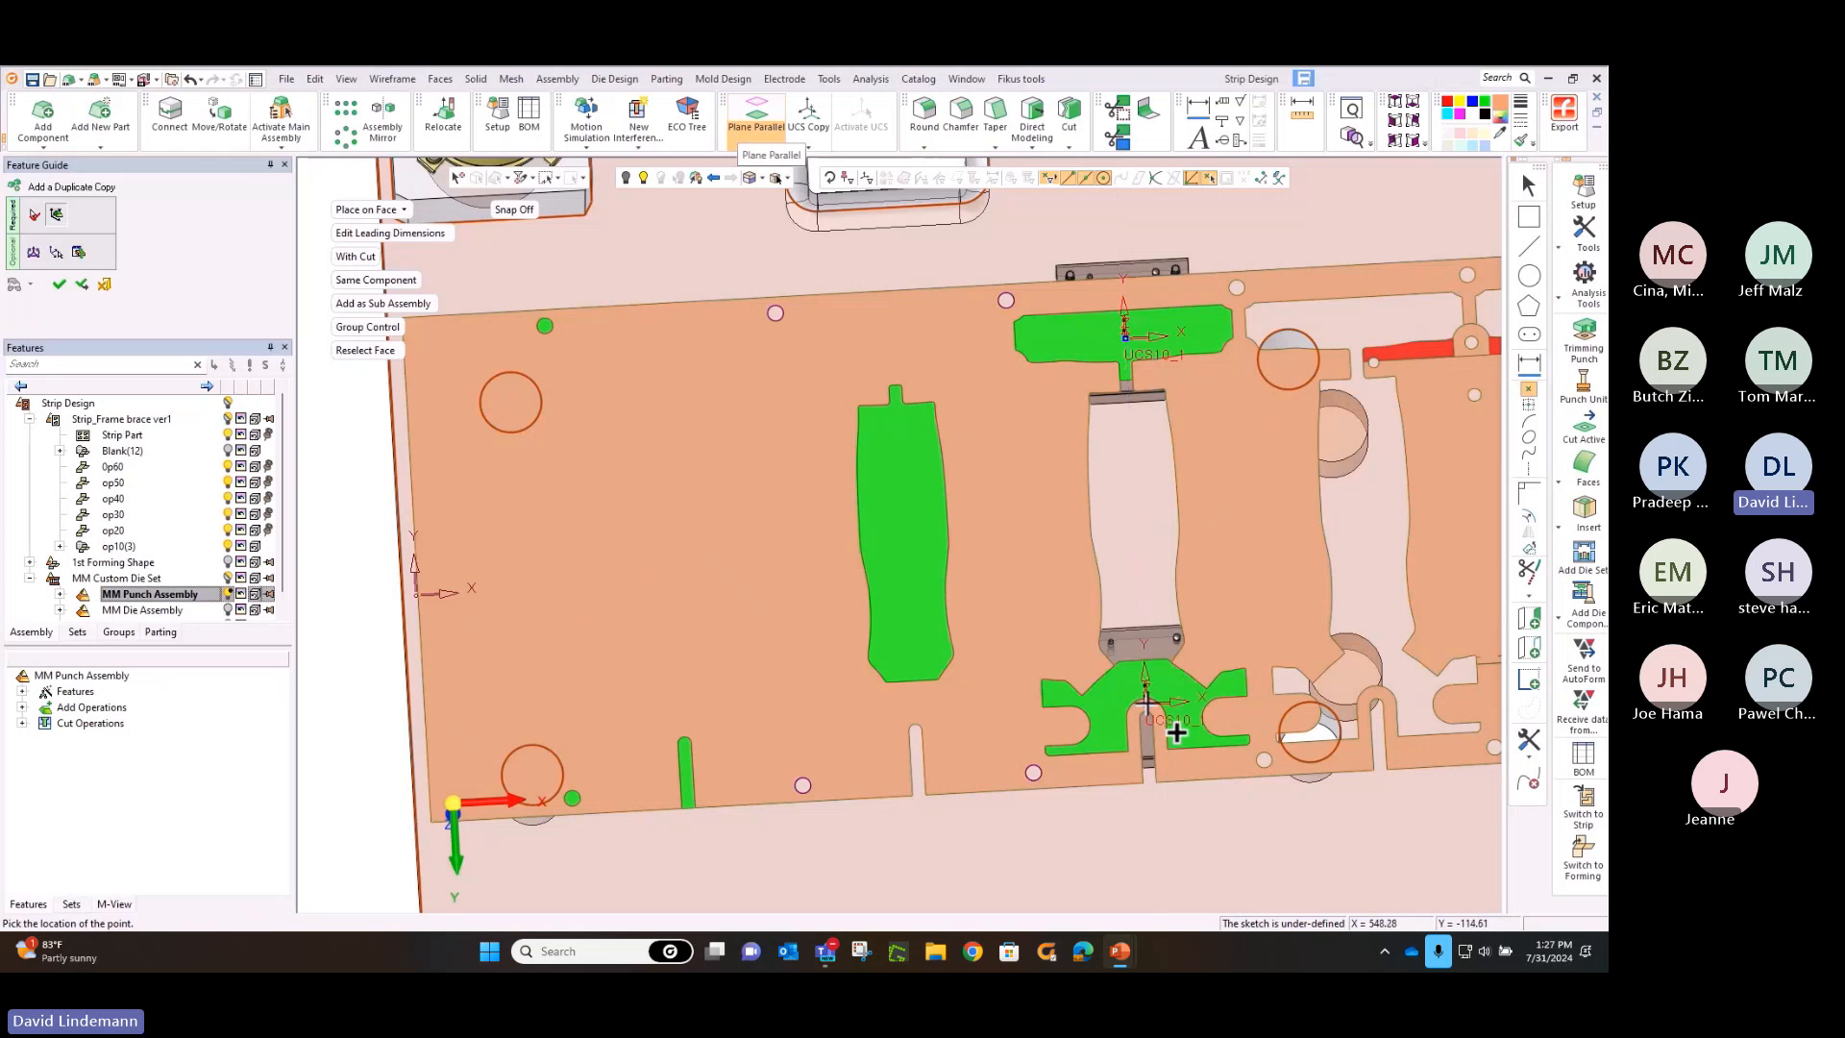
left_click(397, 326)
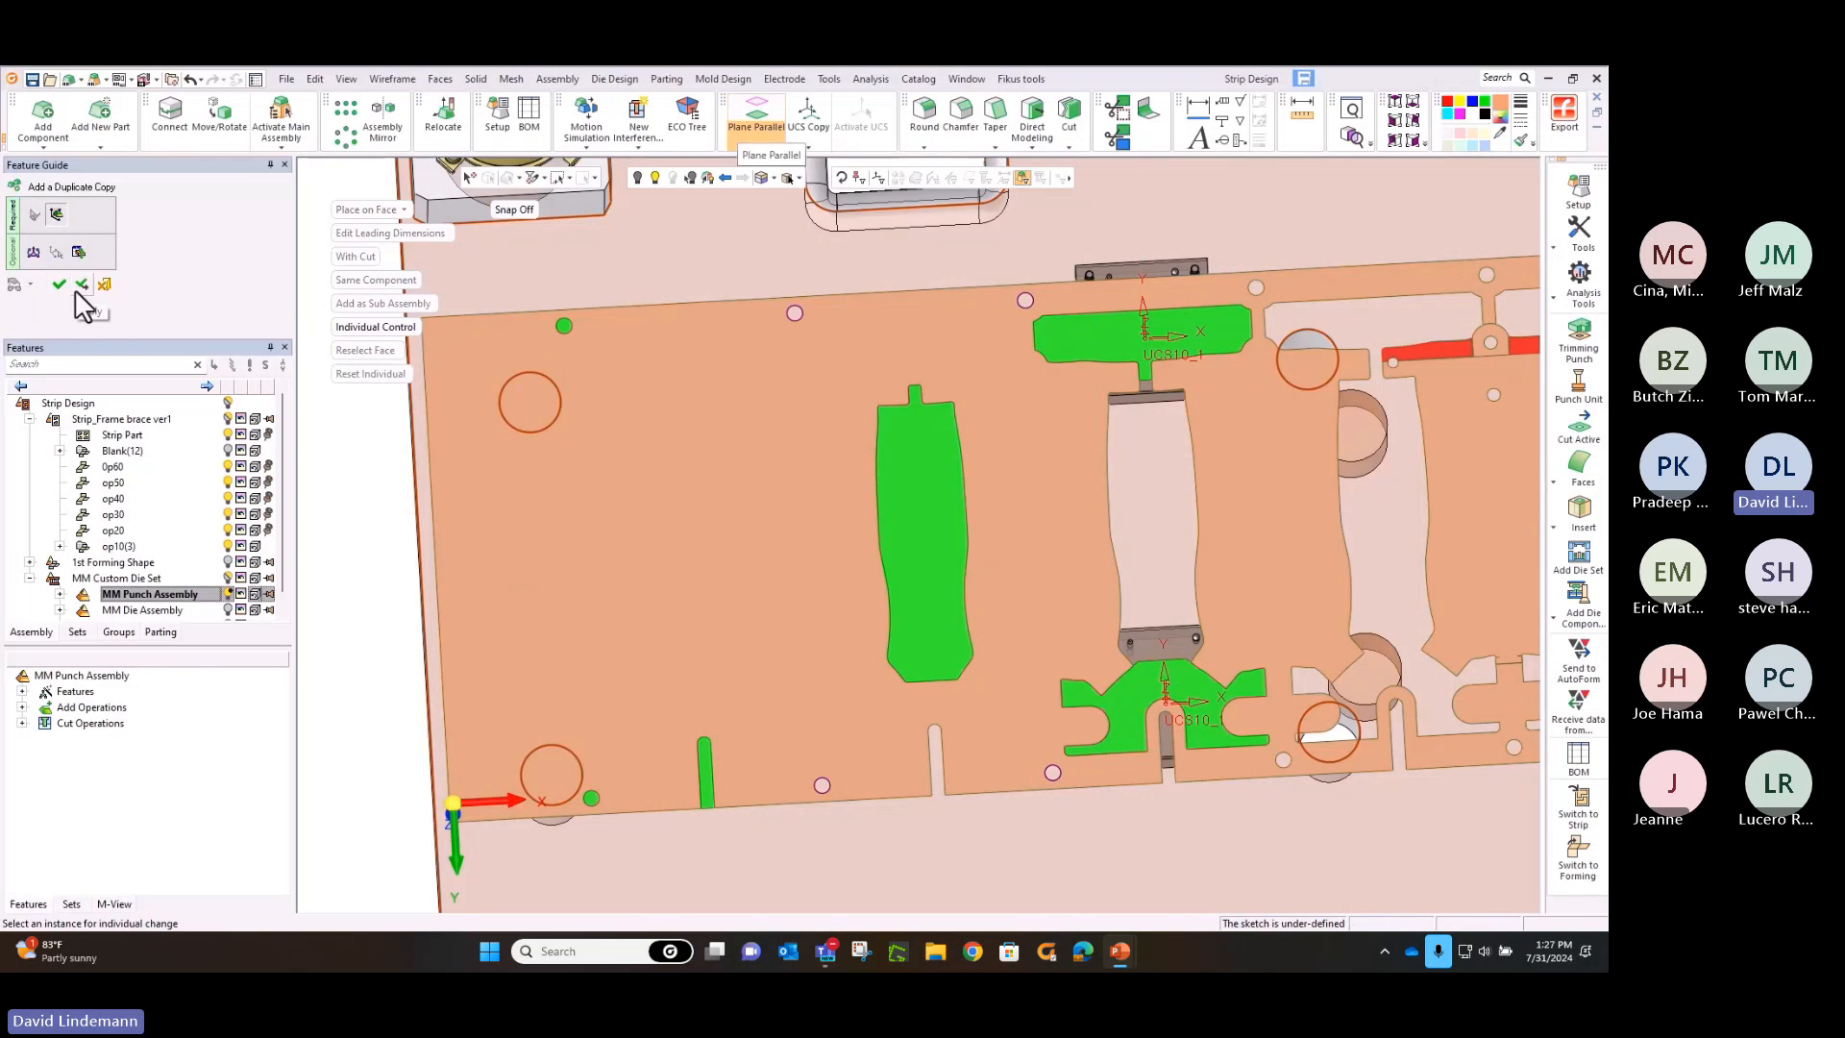
left_click(347, 328)
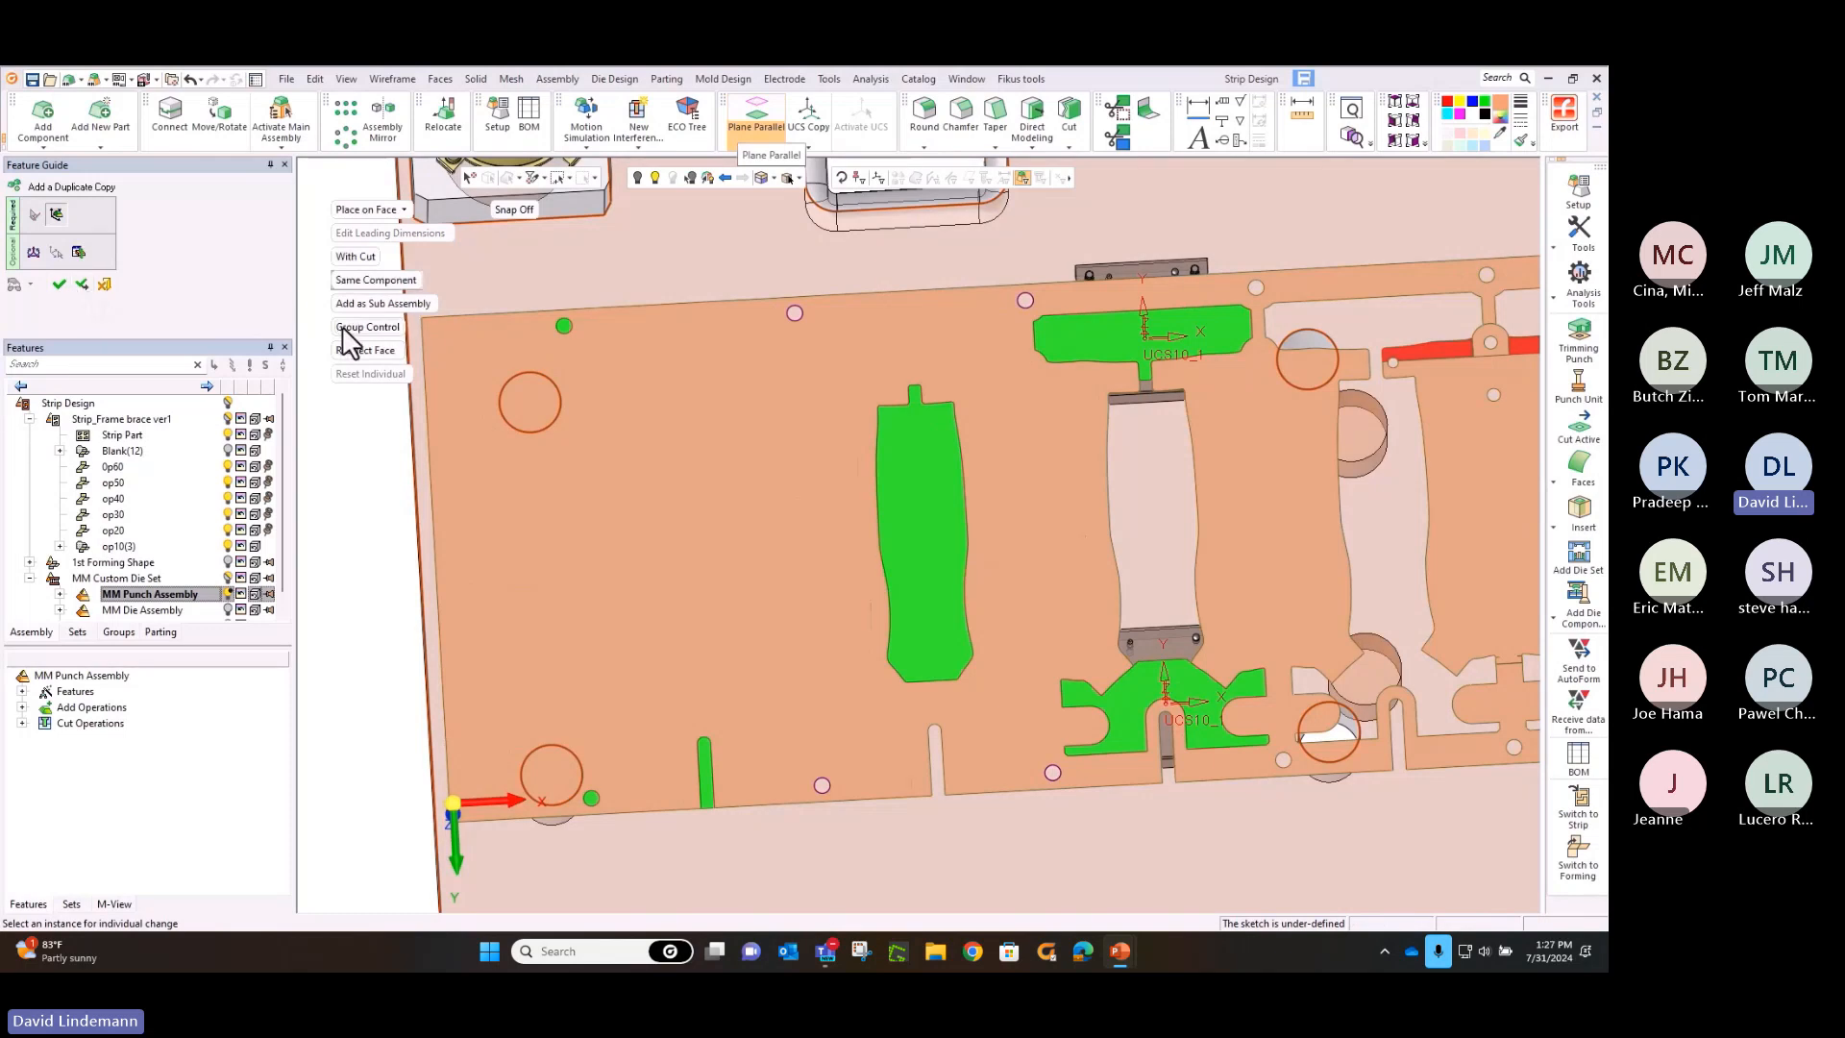
left_click(59, 284)
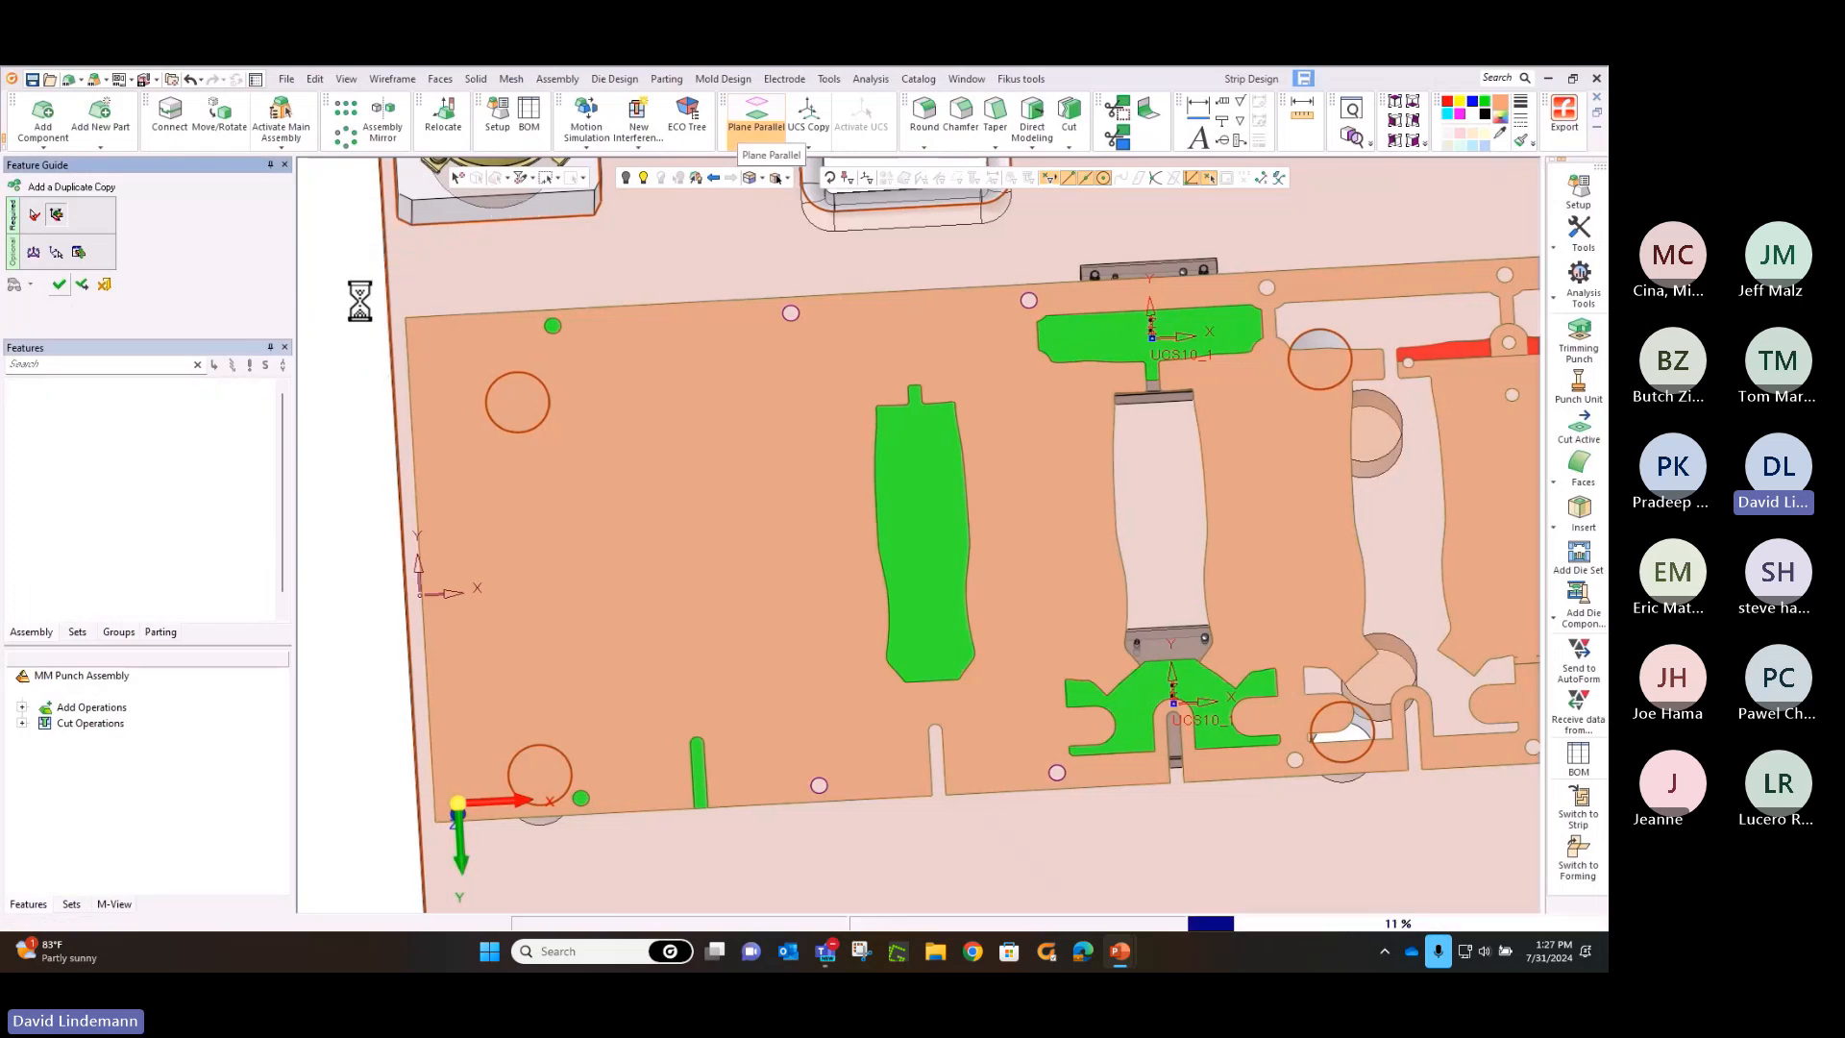
Set the punch holder parameters in the die setup to width X 250 mm and length Y 150 mm, and apply them
left_click(507, 119)
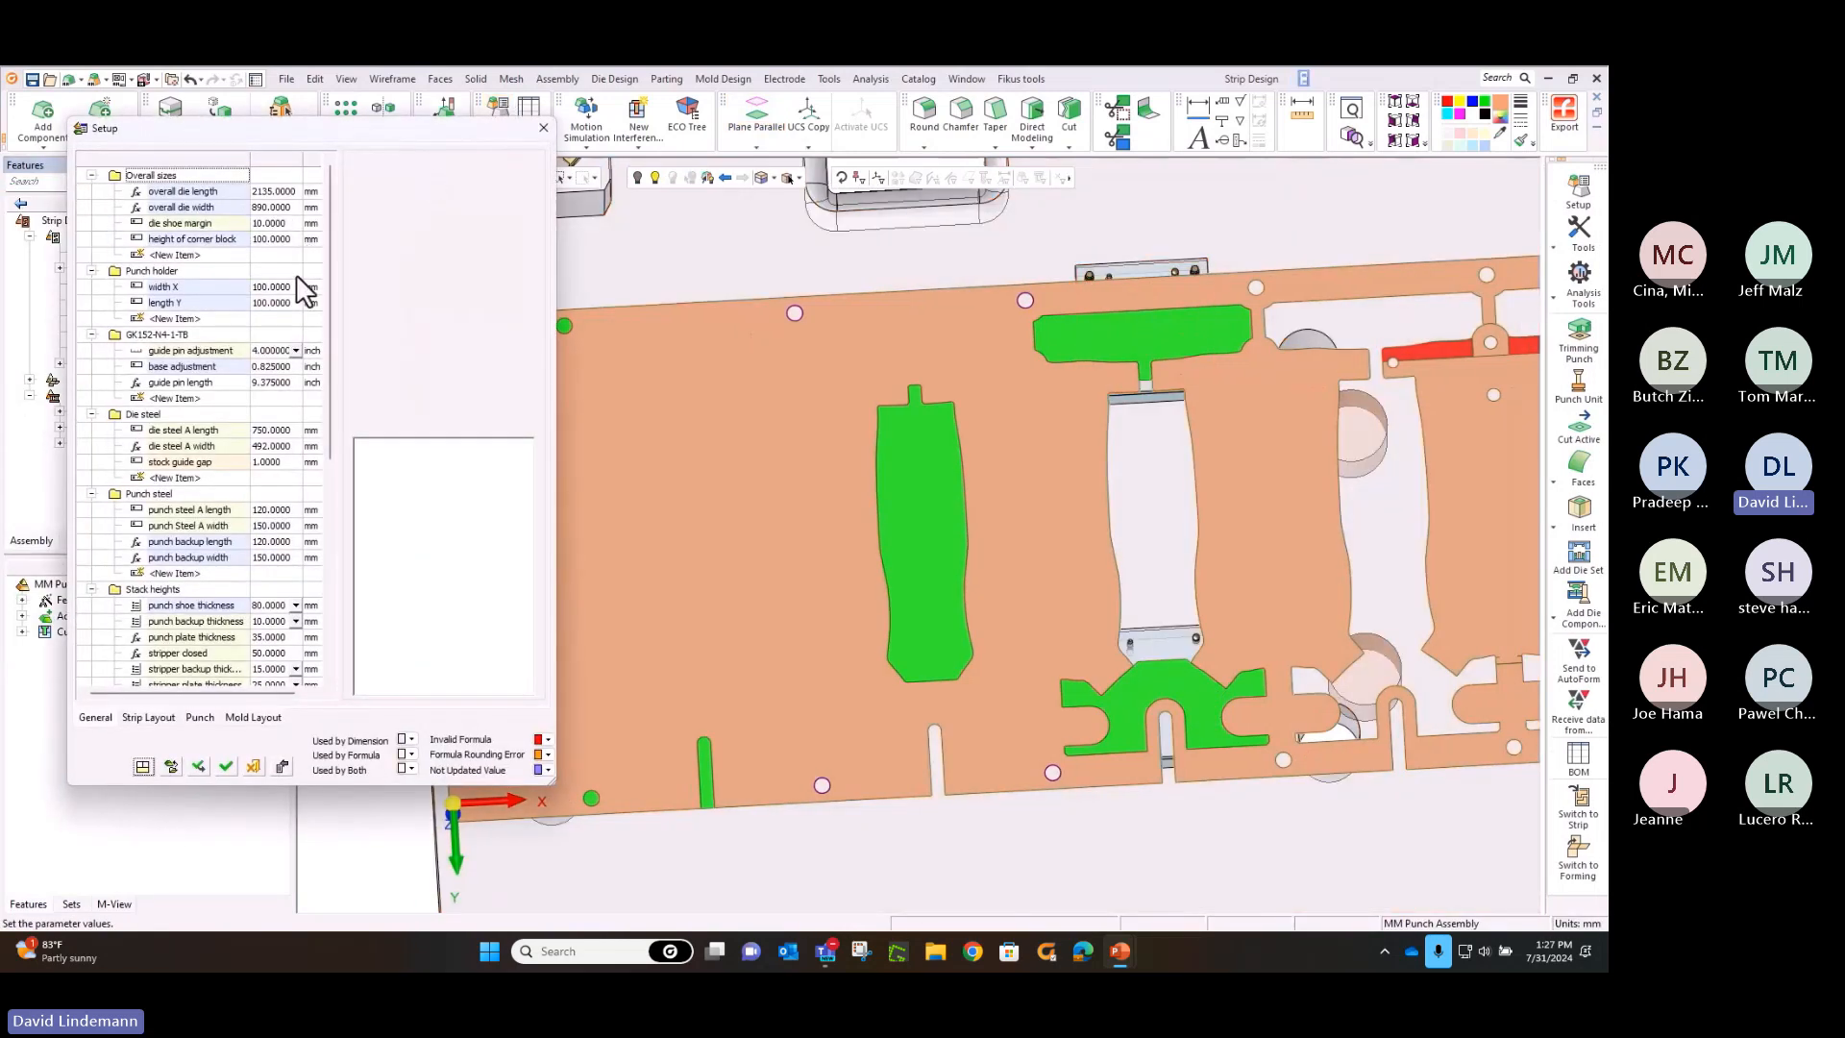
left_click(271, 287)
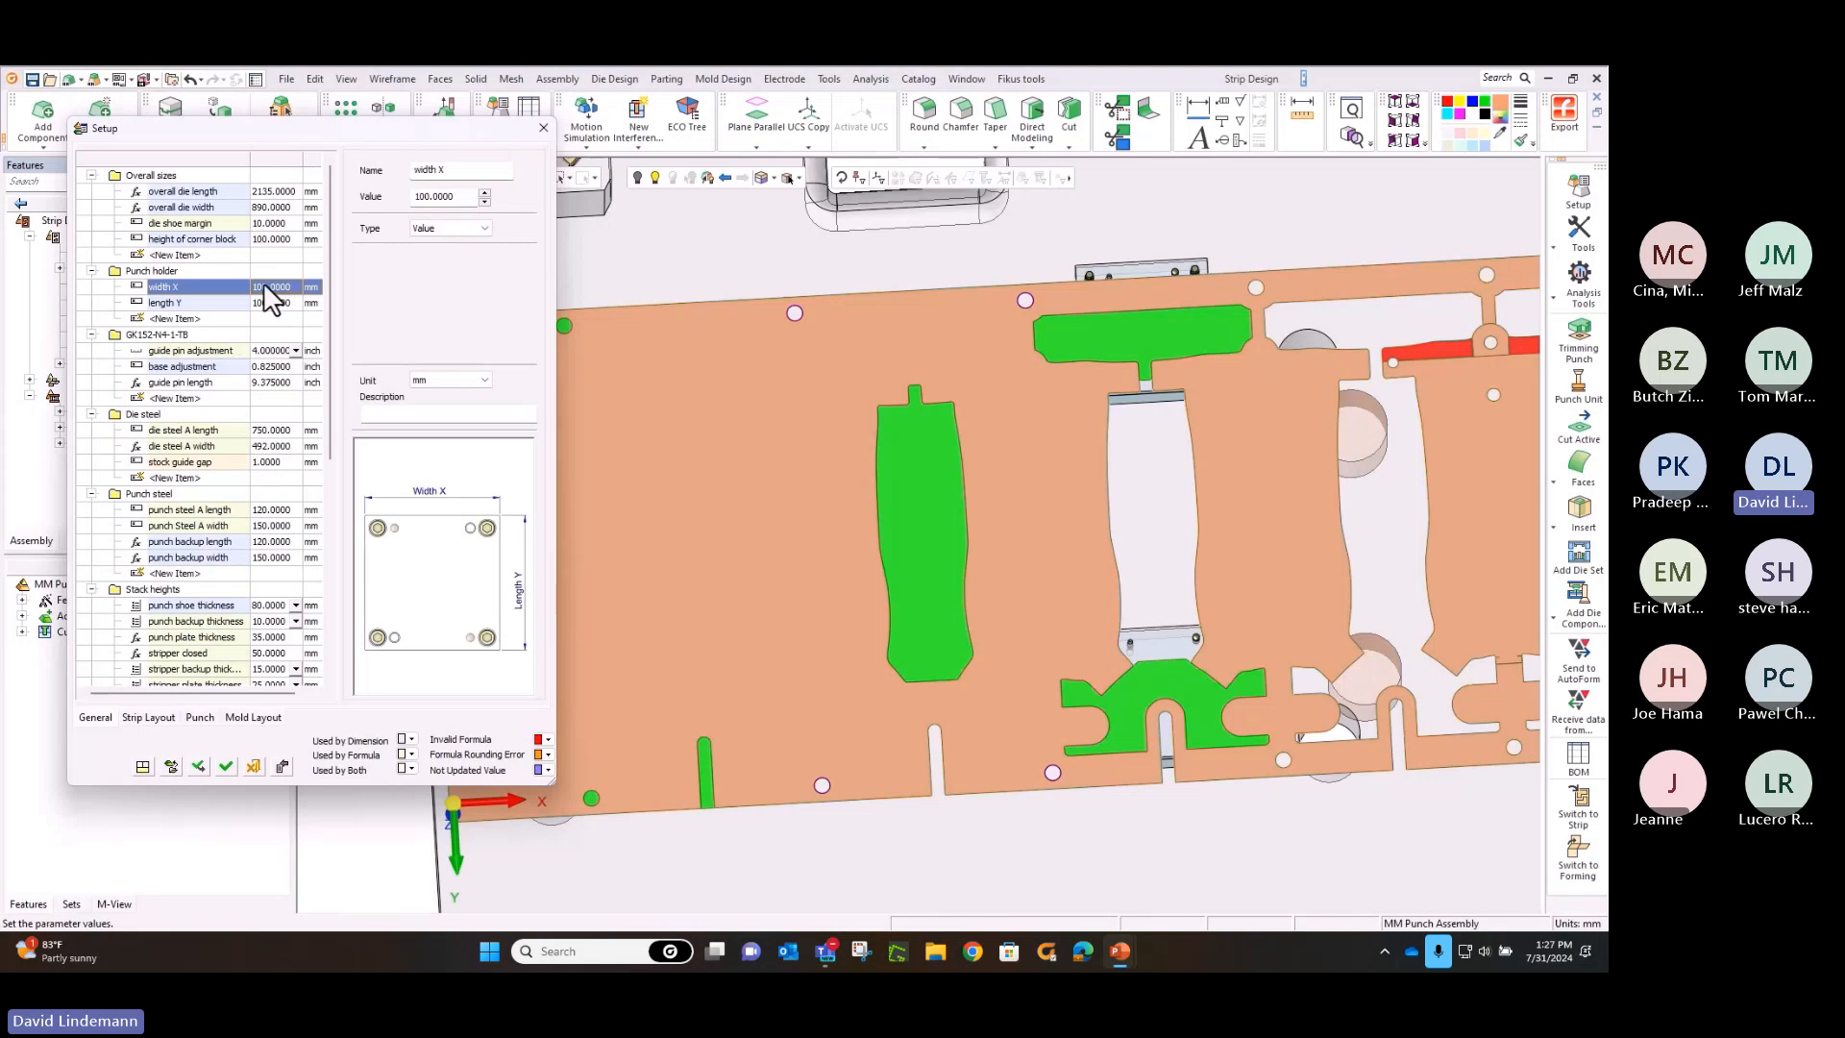
left_click(271, 288)
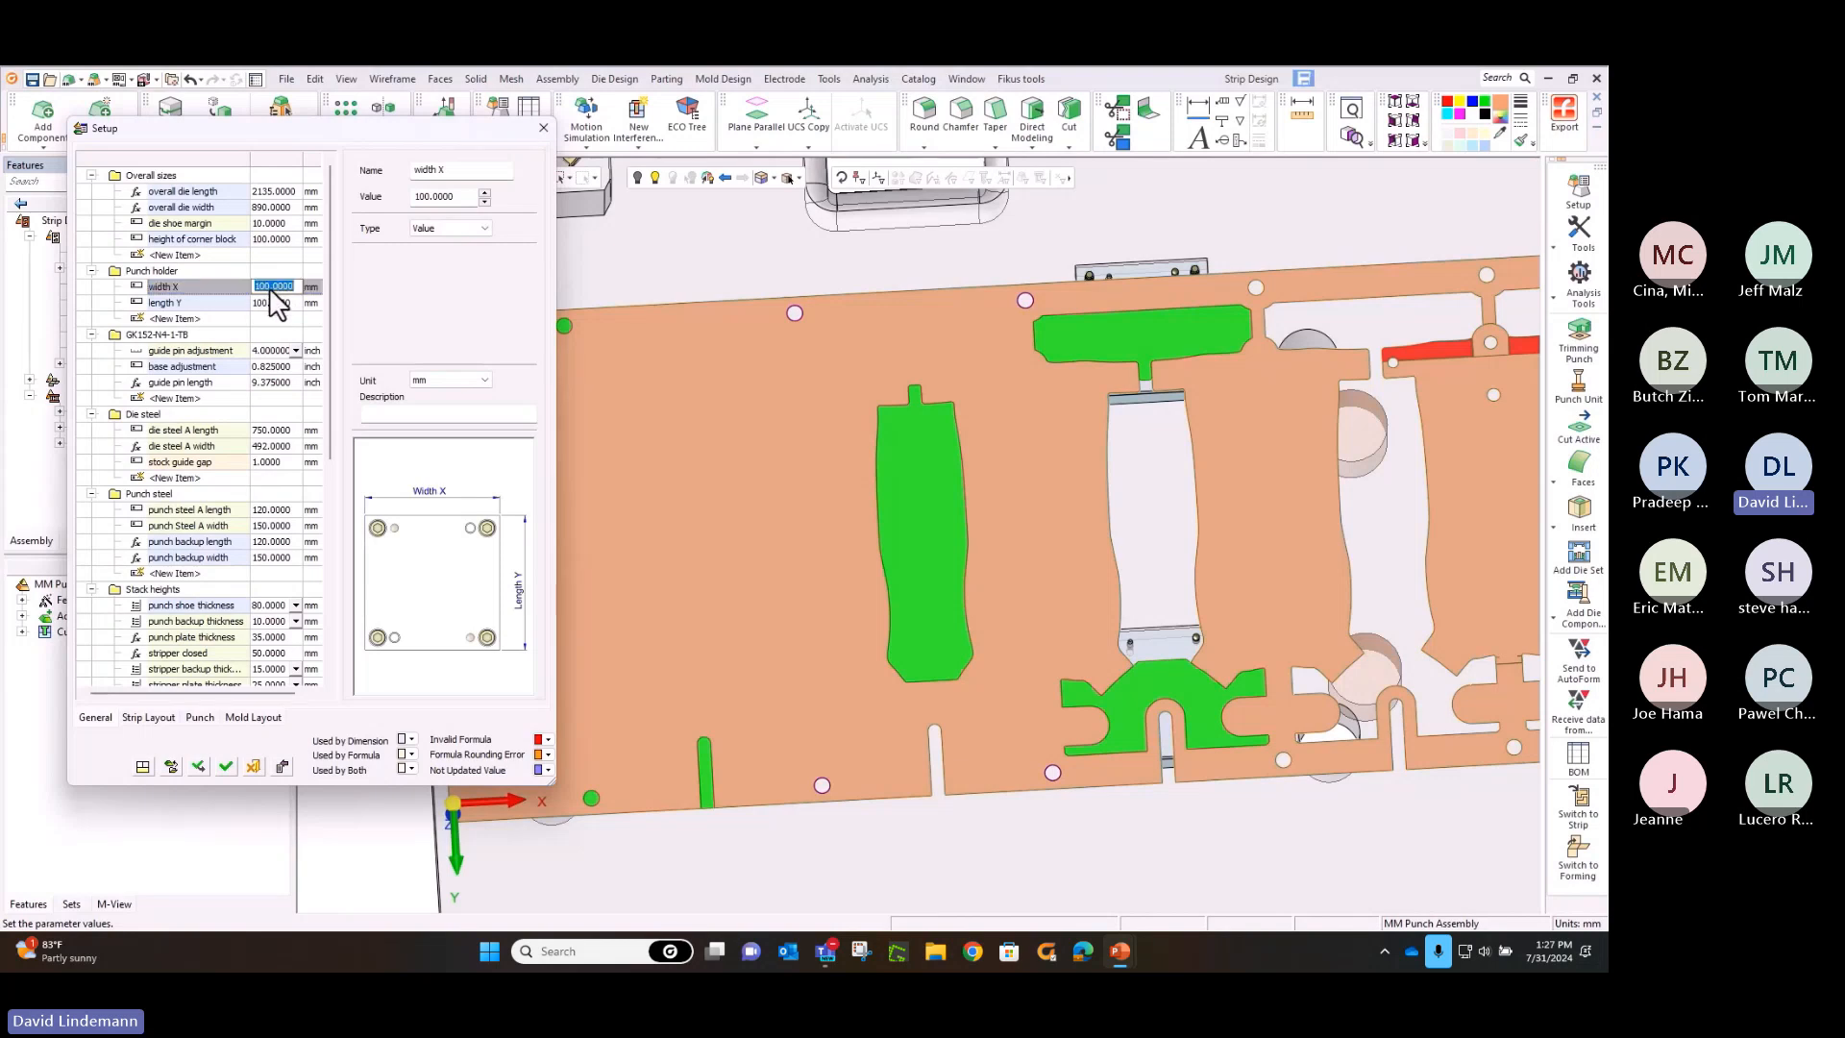
type("250")
key("Return")
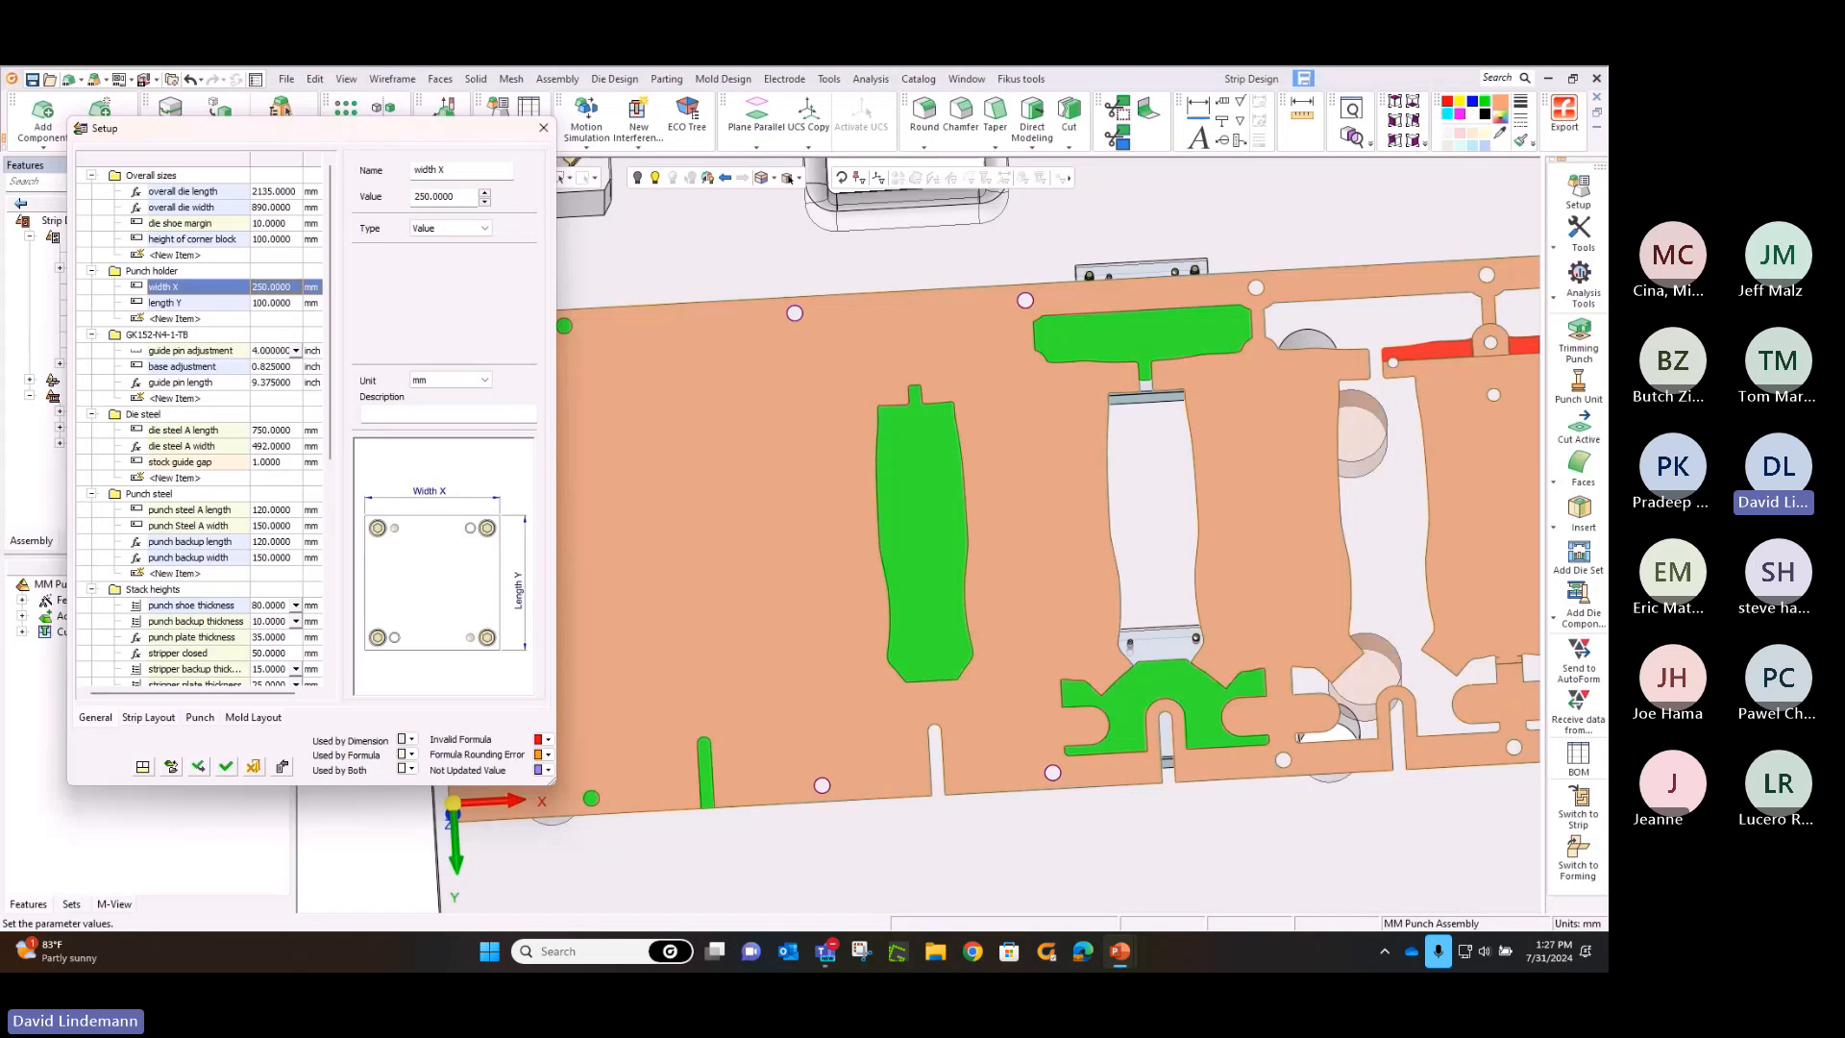
left_click(271, 303)
left_click(271, 303)
type("15")
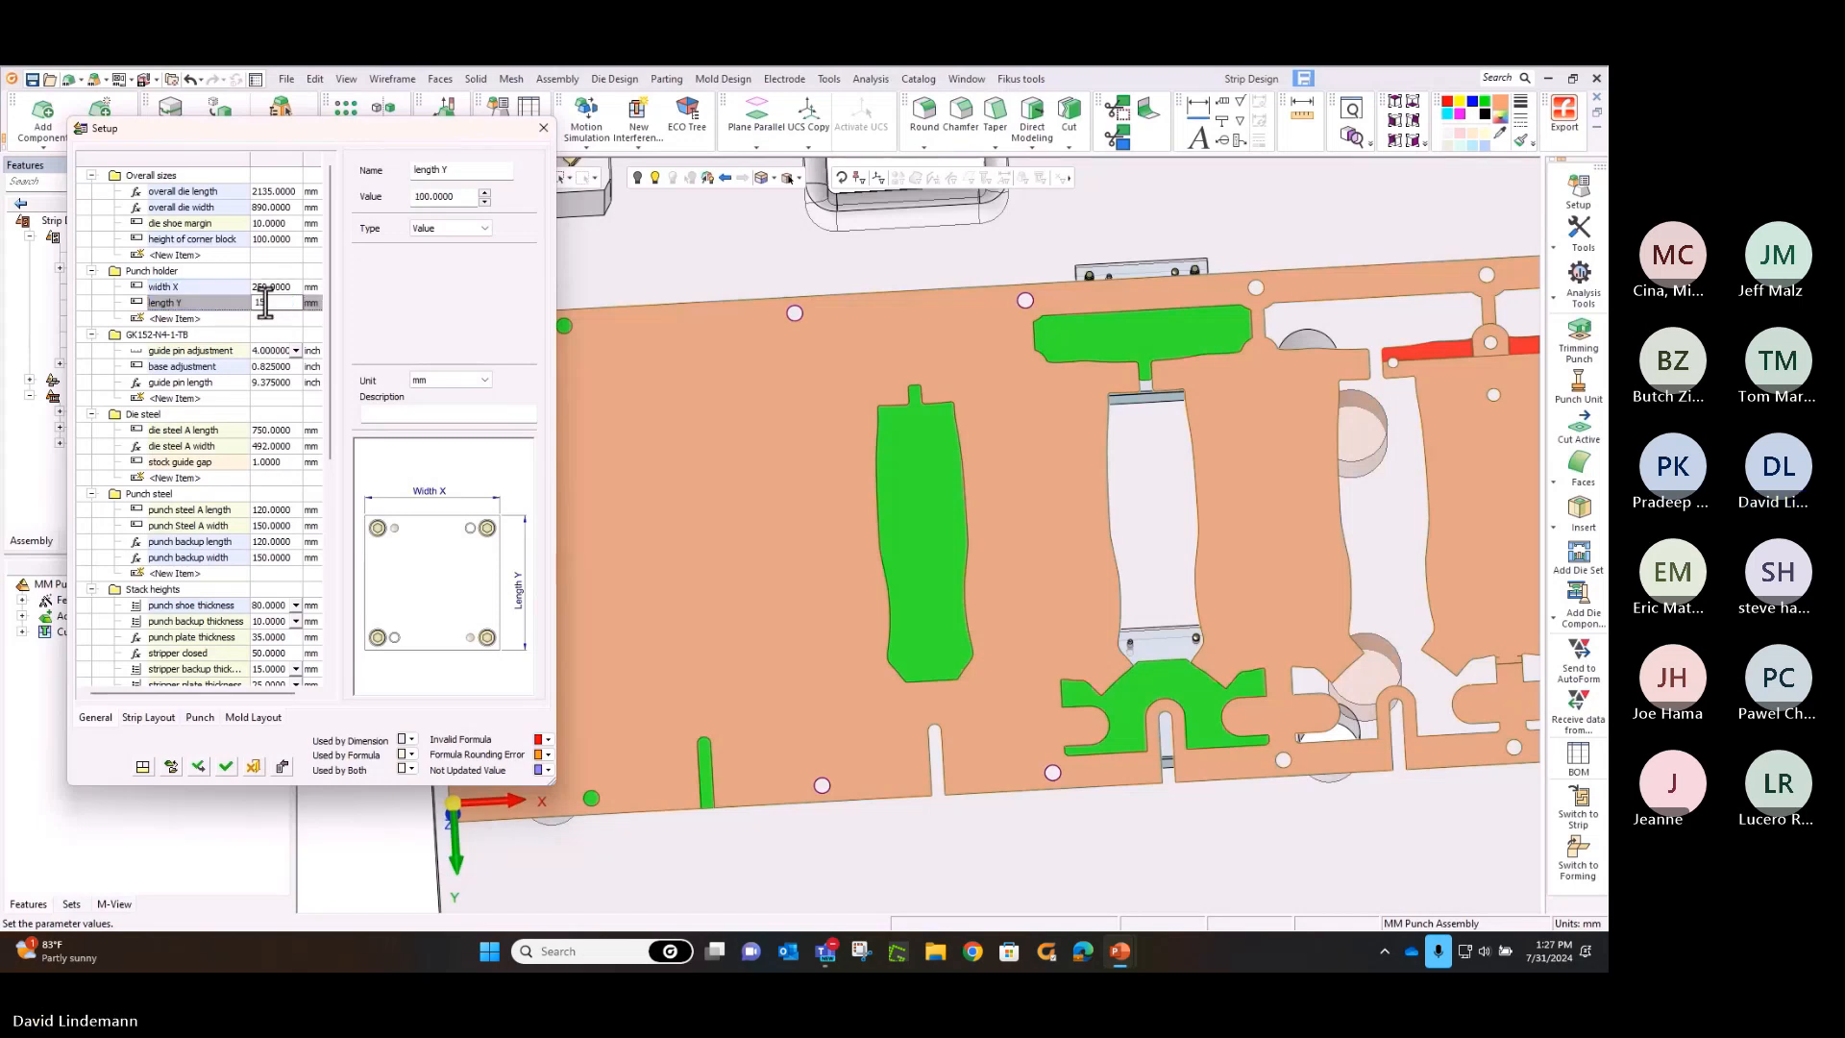
type("0")
key("Return")
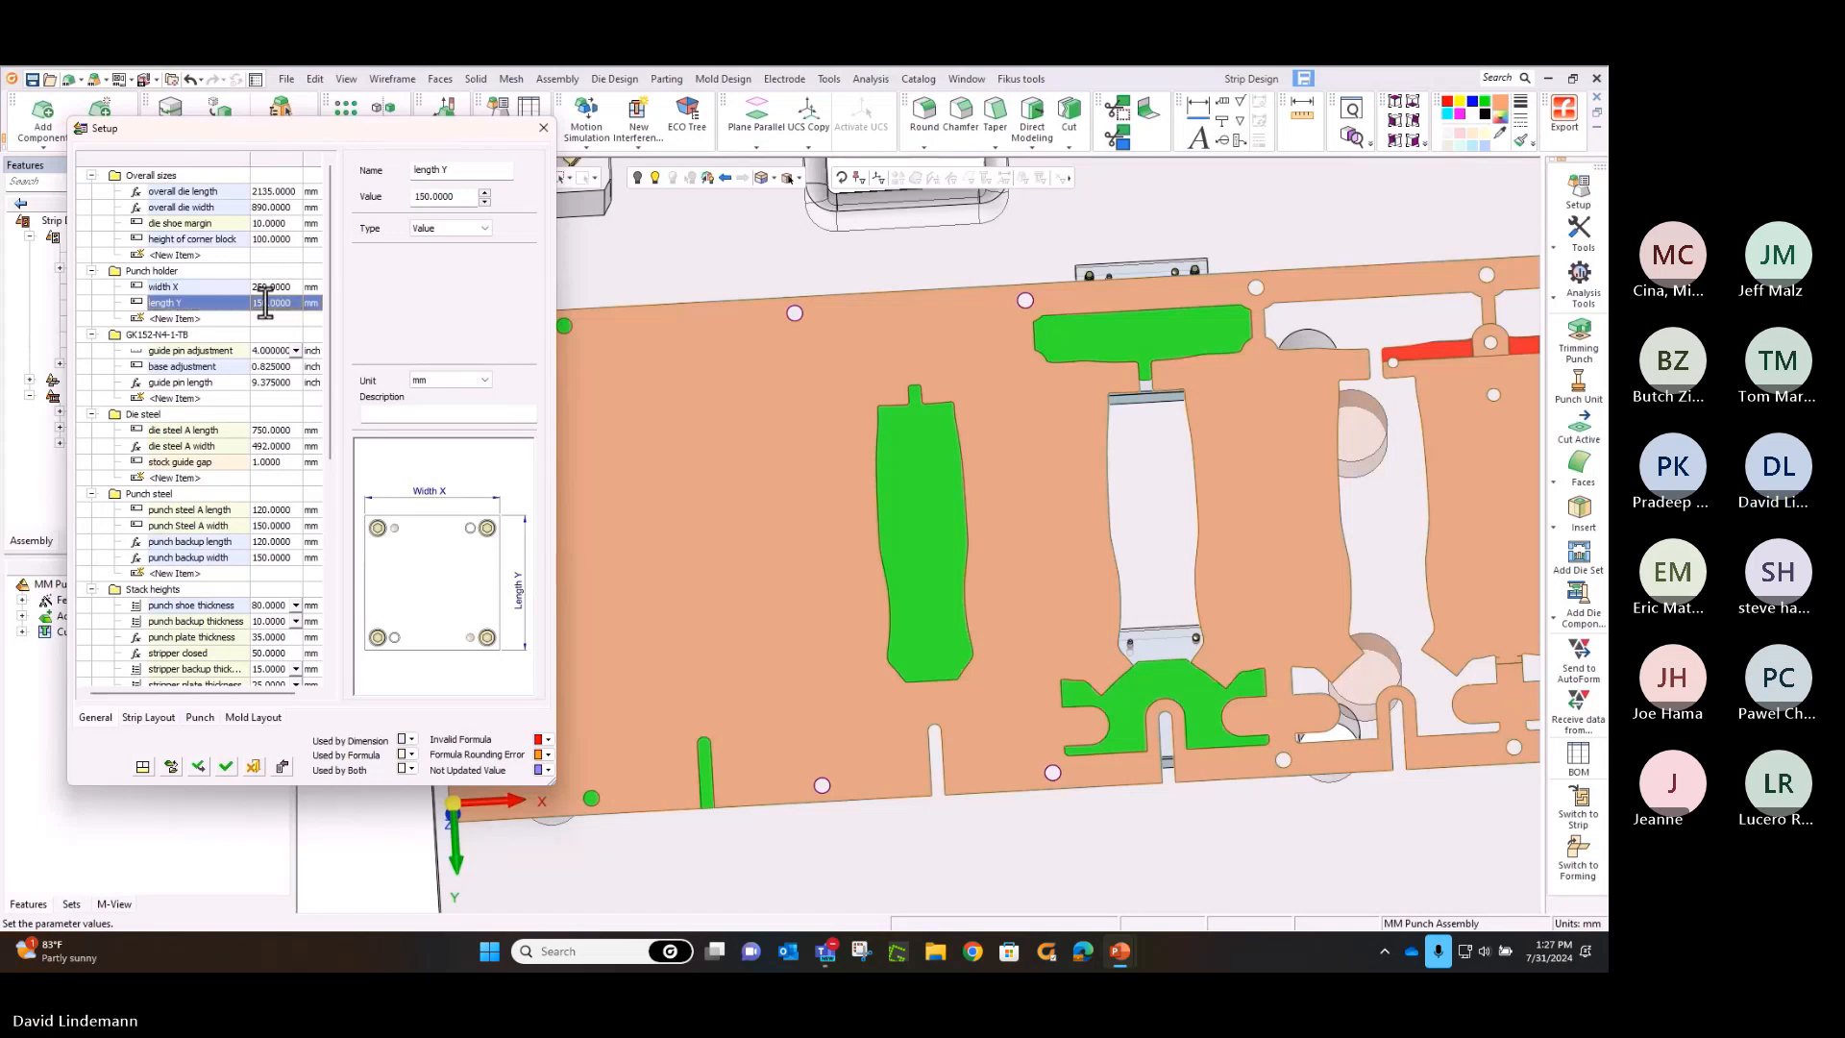
left_click(220, 765)
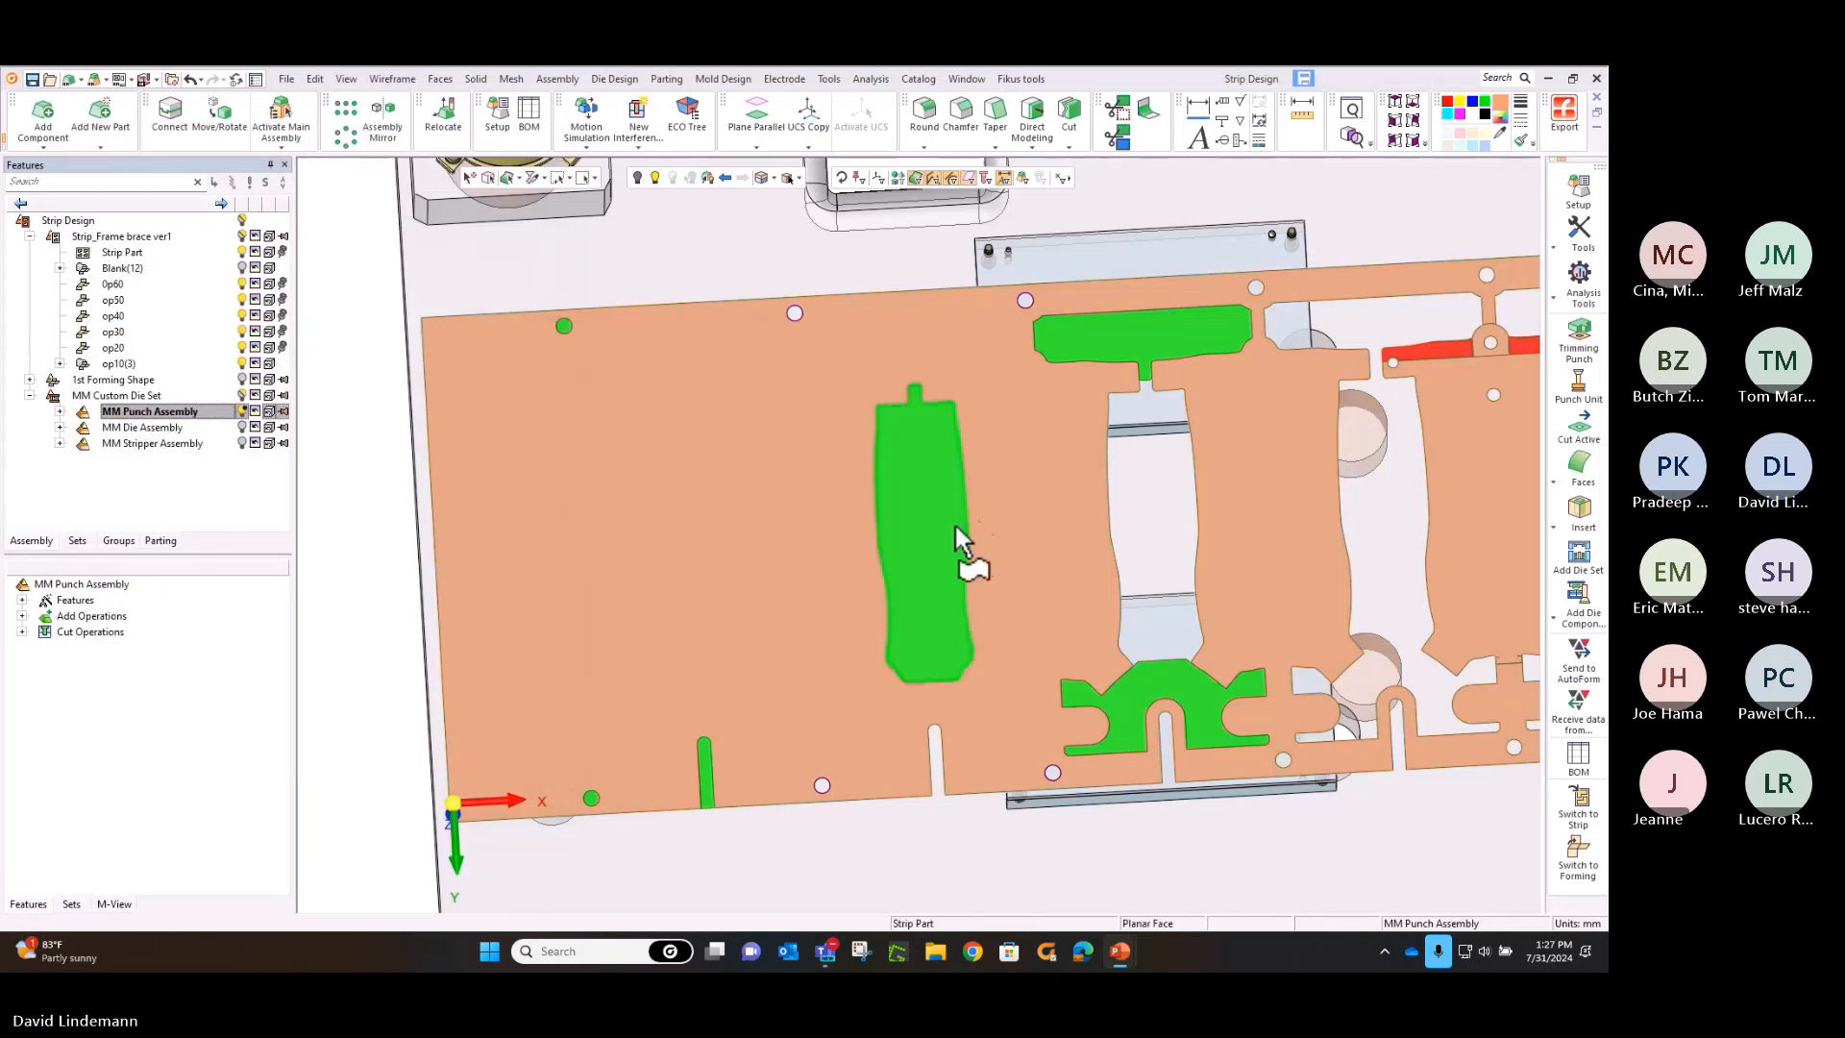
Start a Trimming Punch on the two green trim shapes at opposite strip edges, with MM Custom Die Set as the target assembly
left_click(1580, 339)
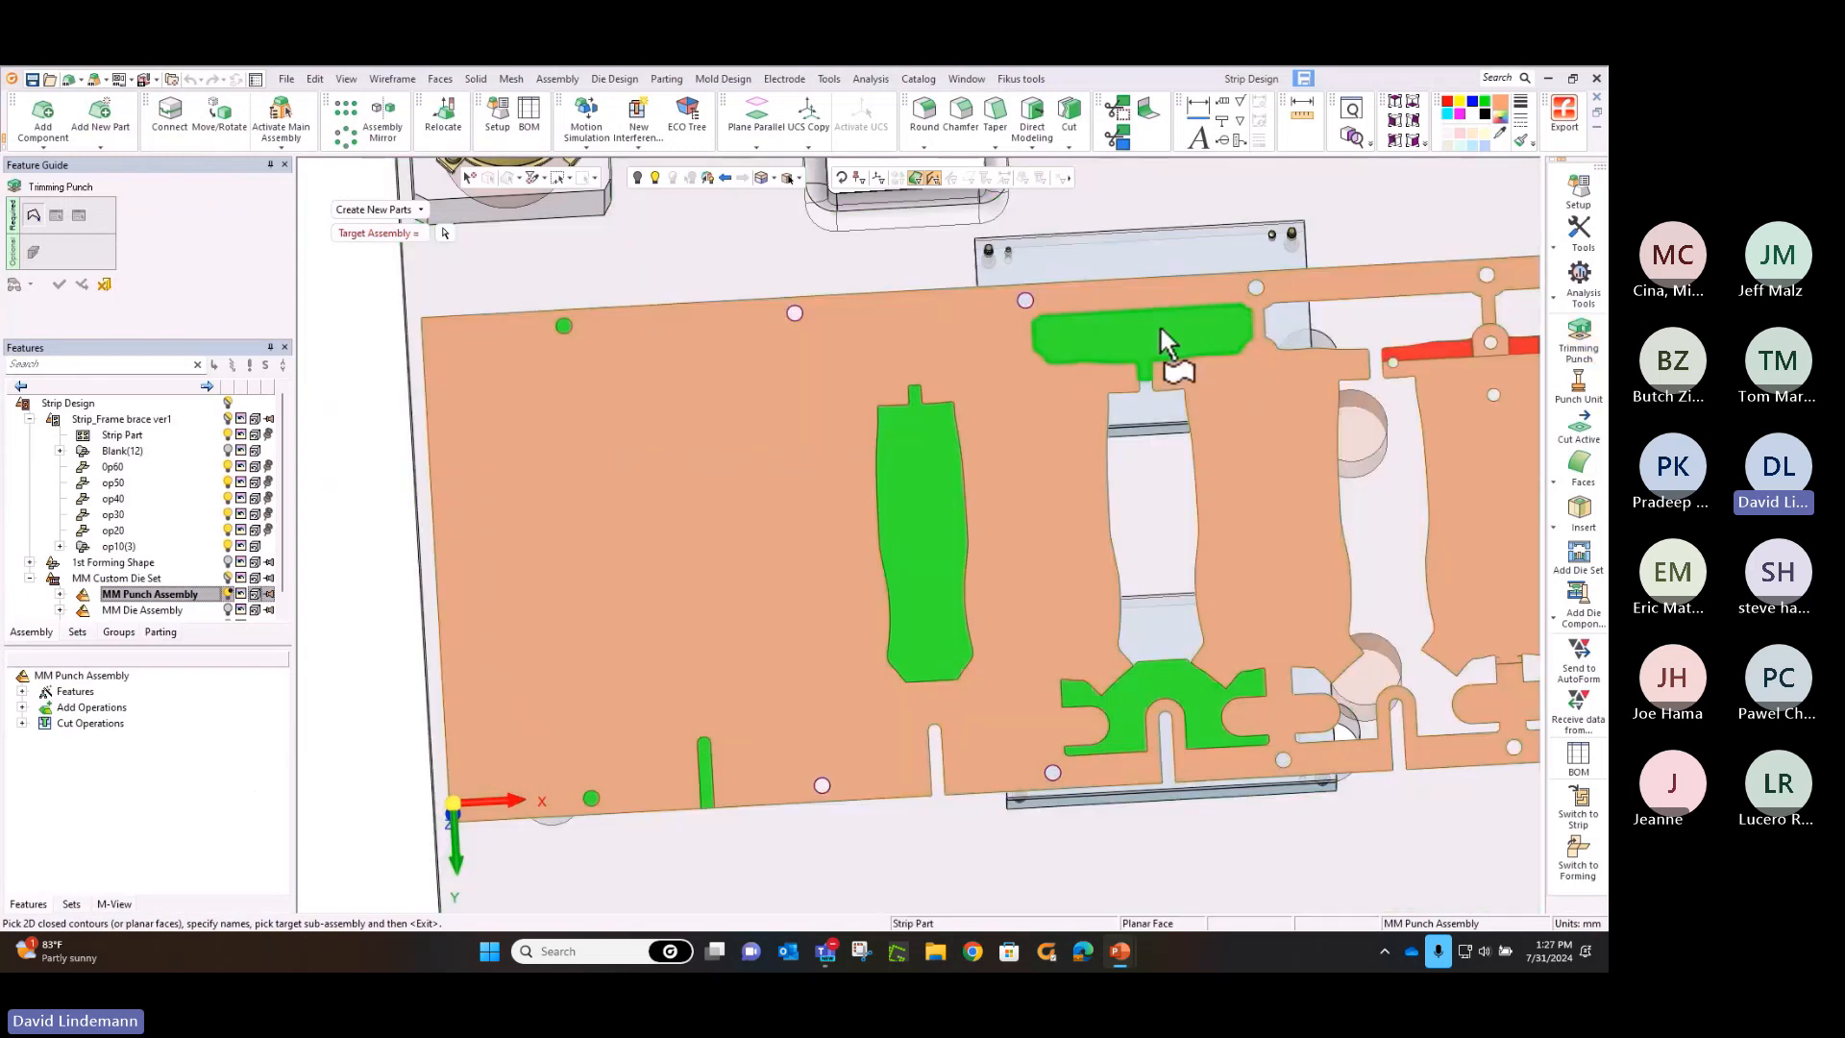
left_click(1158, 324)
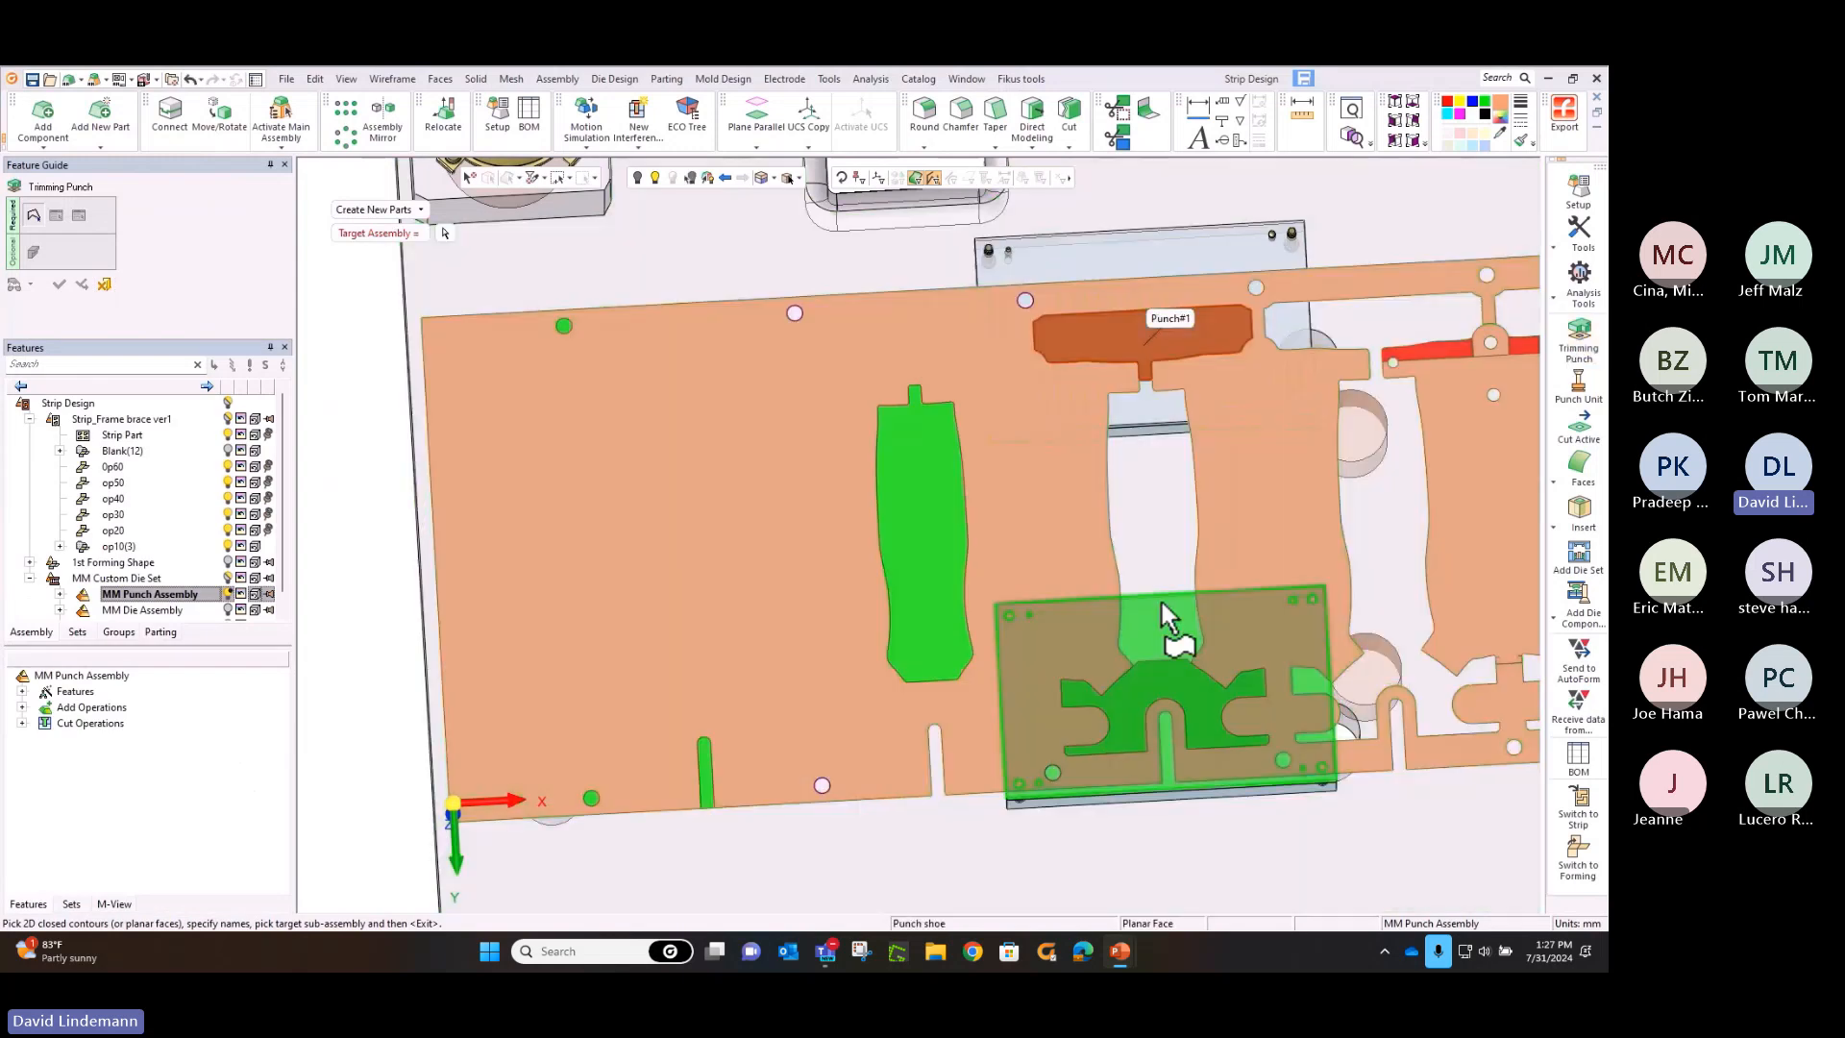
left_click(1156, 673)
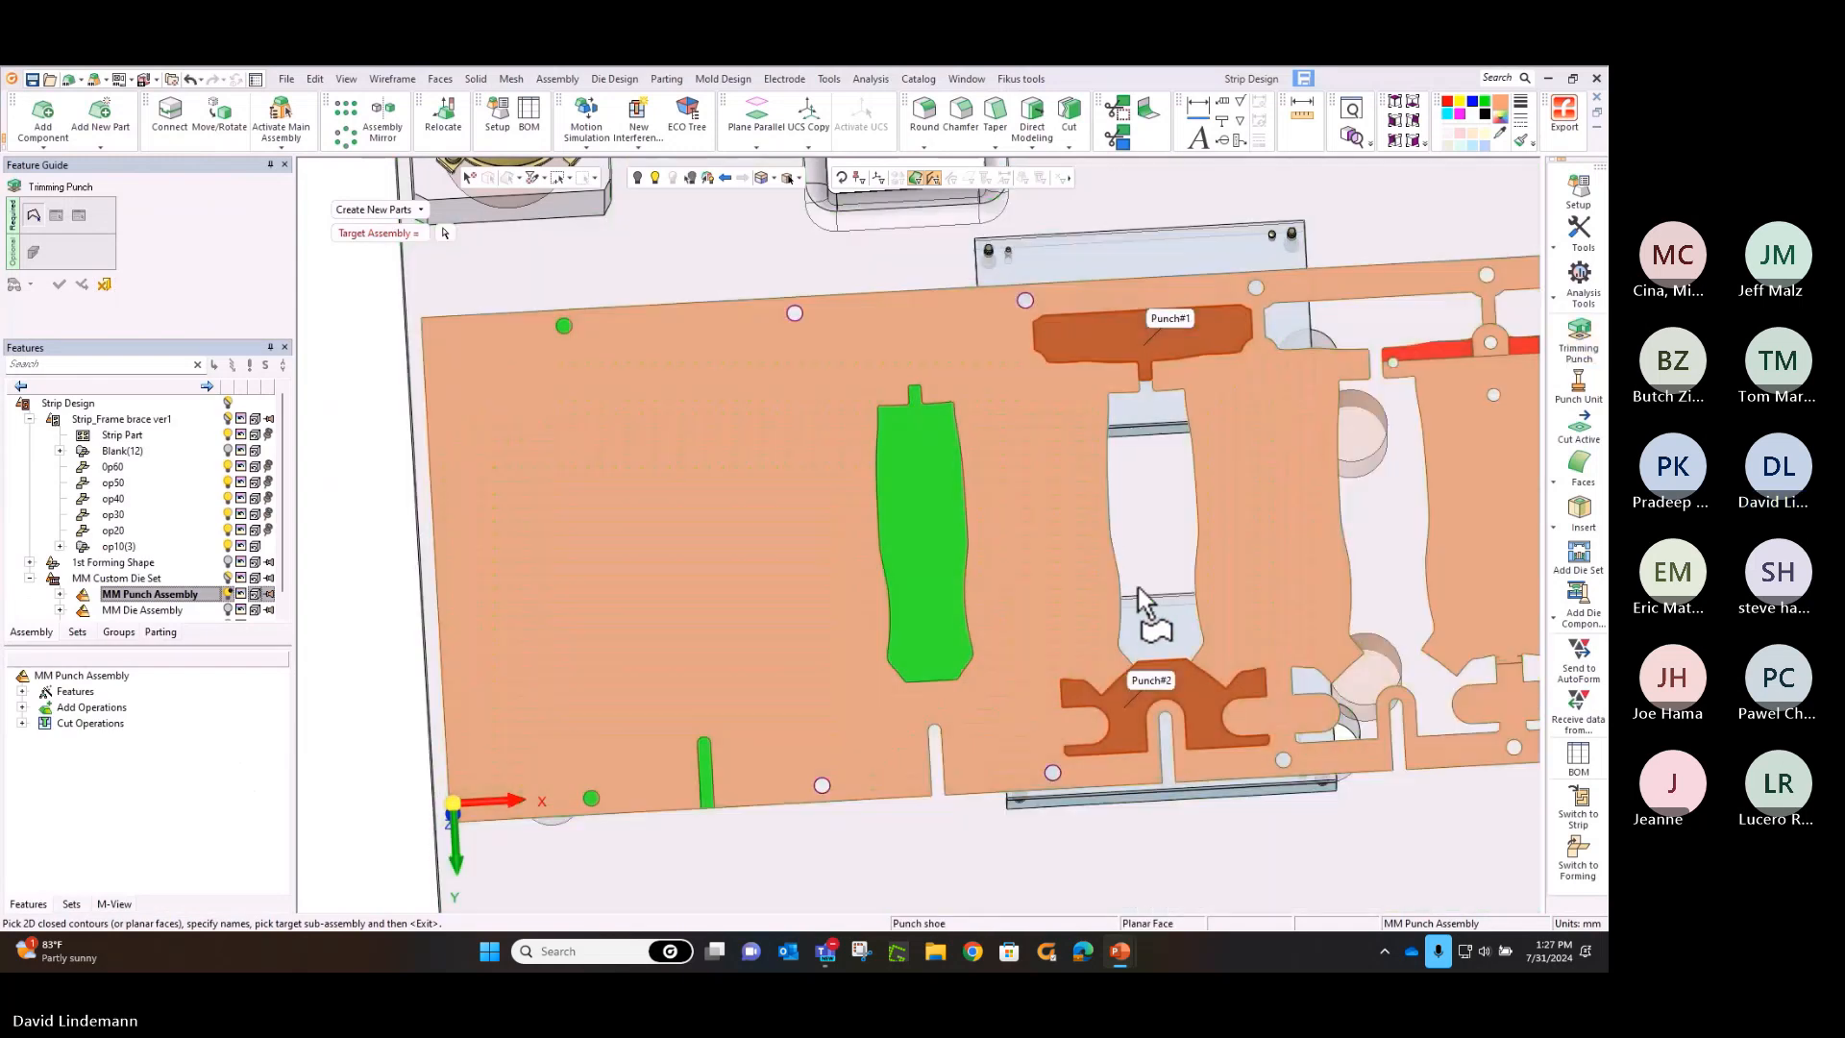
middle_click_drag(962, 476, 886, 659)
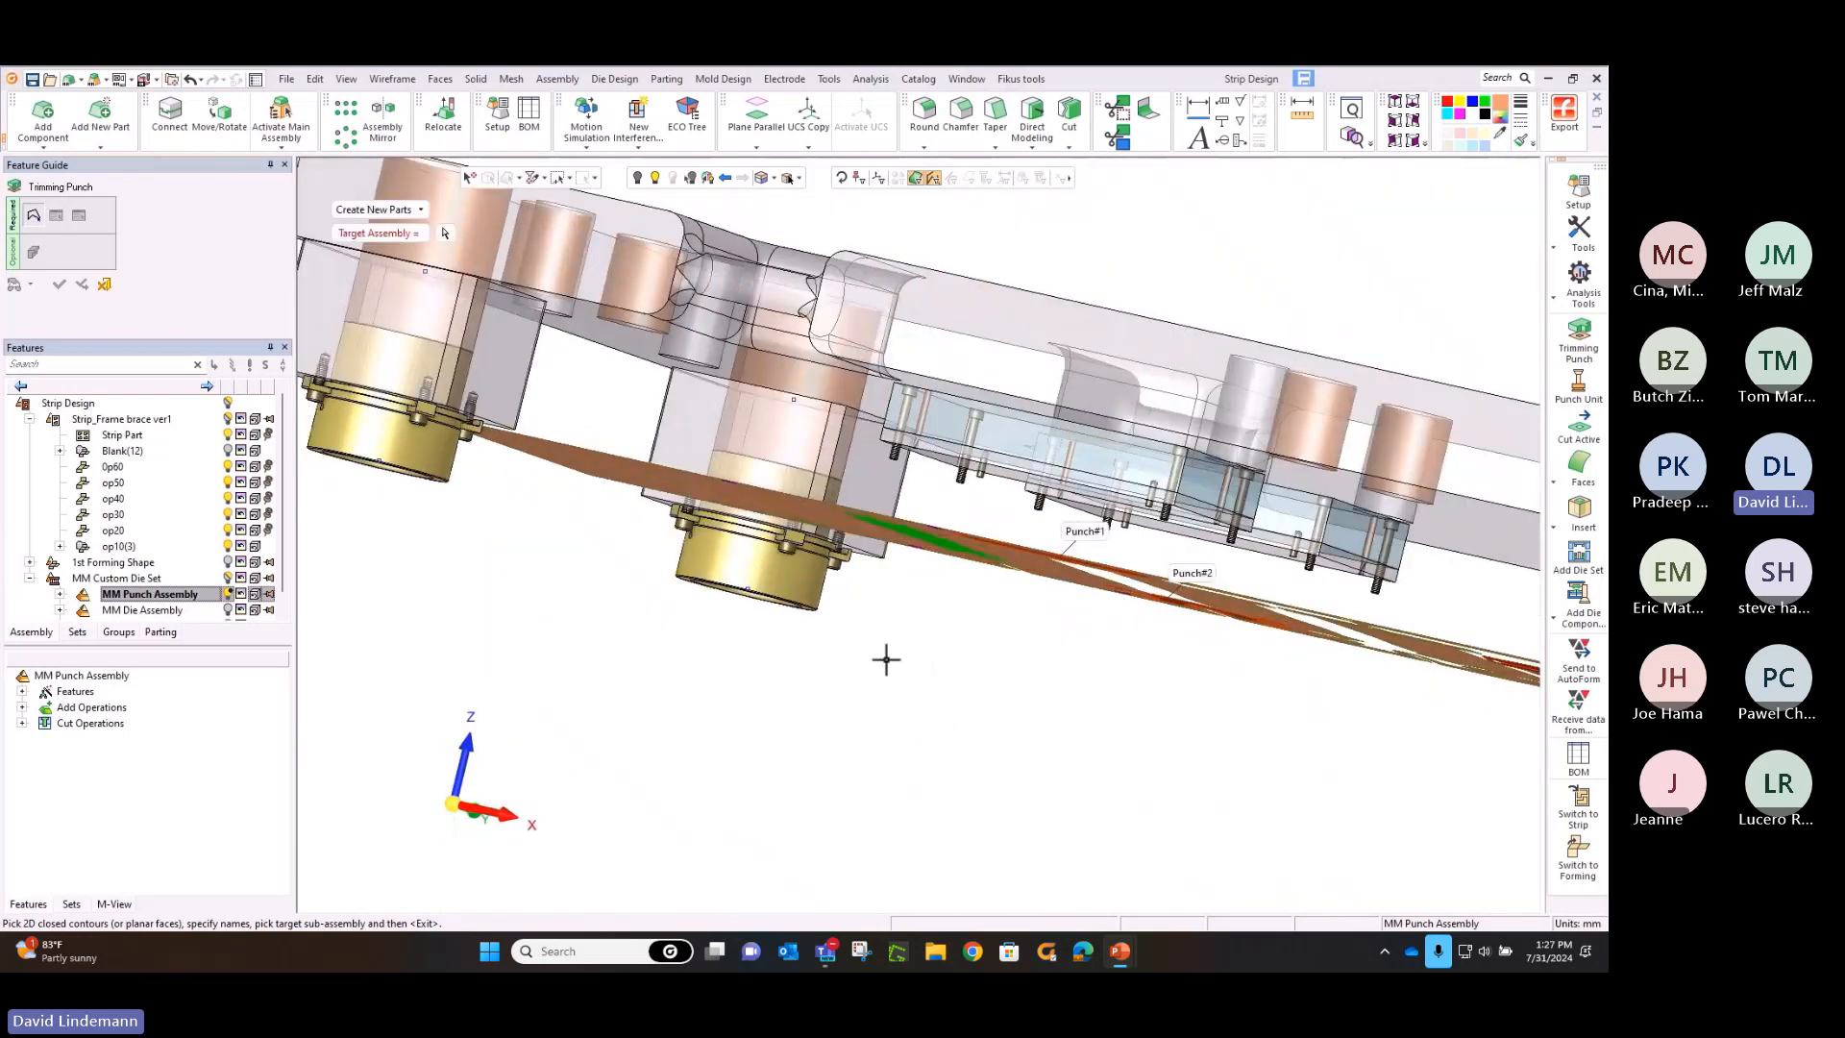
left_click(444, 234)
left_click(127, 580)
middle_click(383, 625)
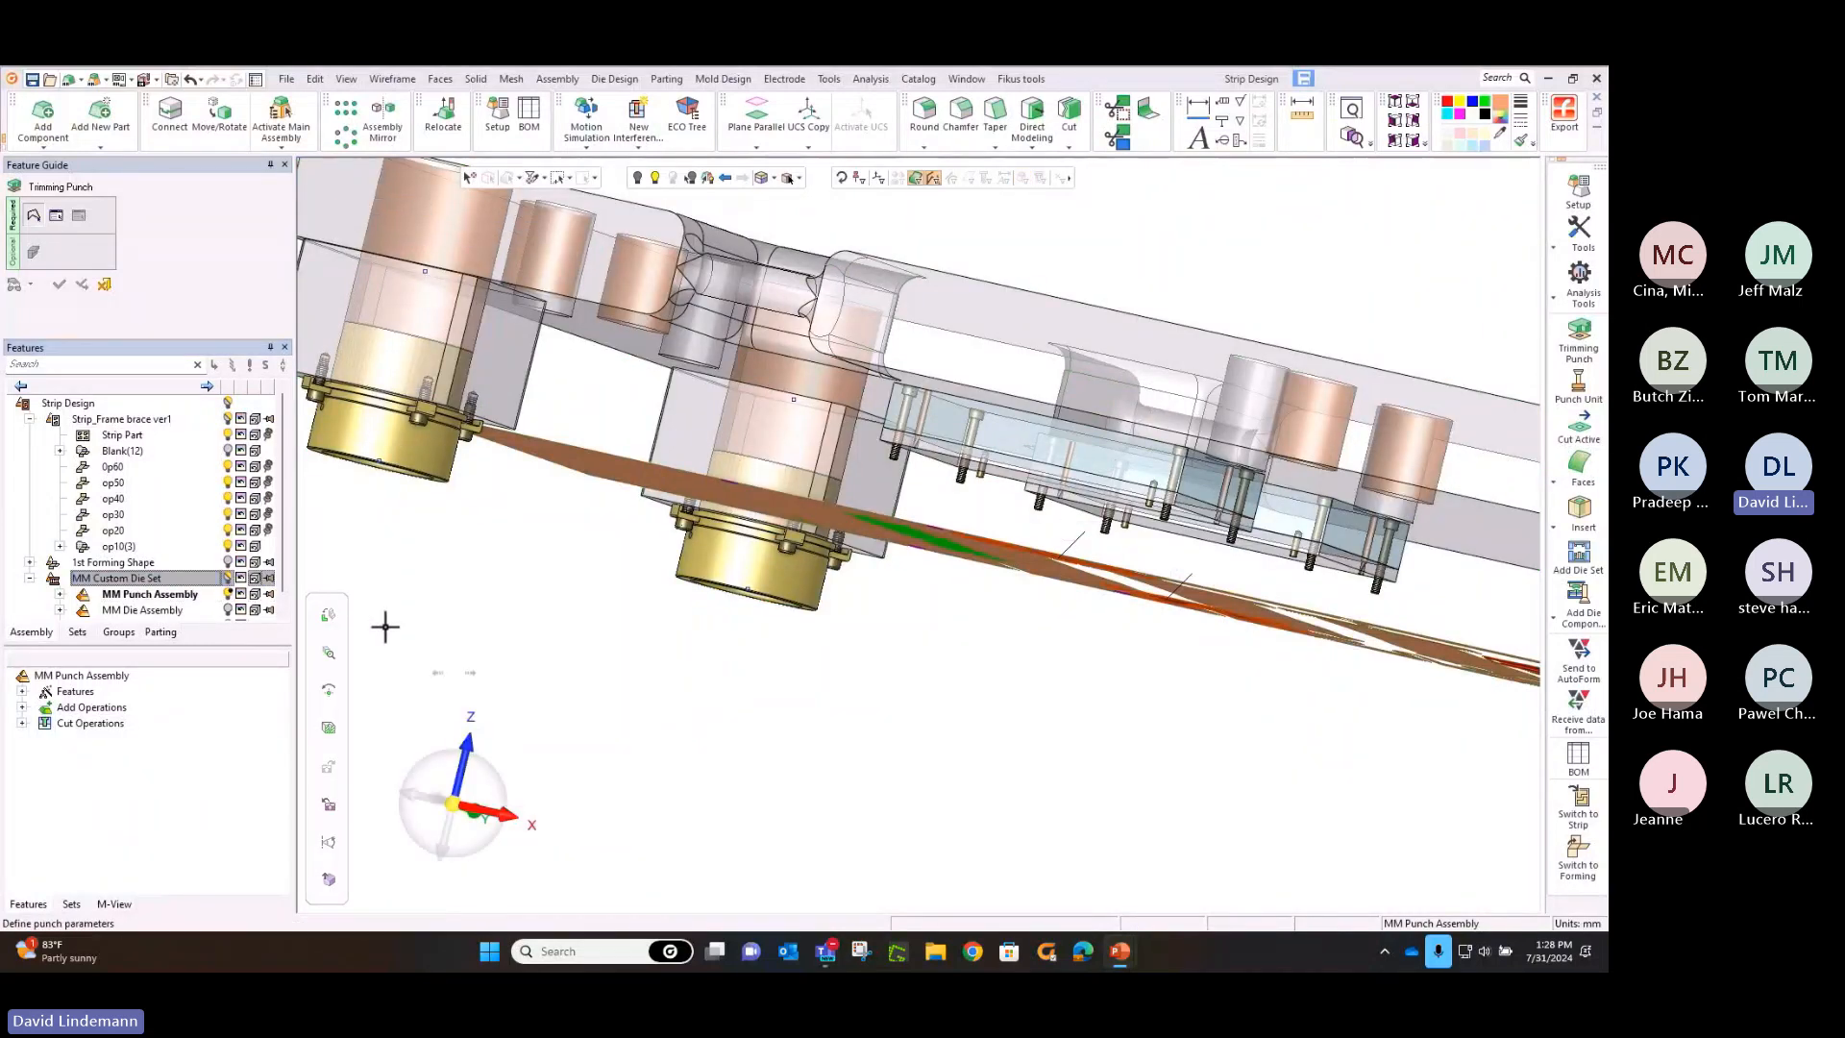
Display the MM Die and MM Stripper assemblies and accept the punches with a true depth of 5 mm below the lower strip
middle_click_drag(1079, 618, 1033, 638)
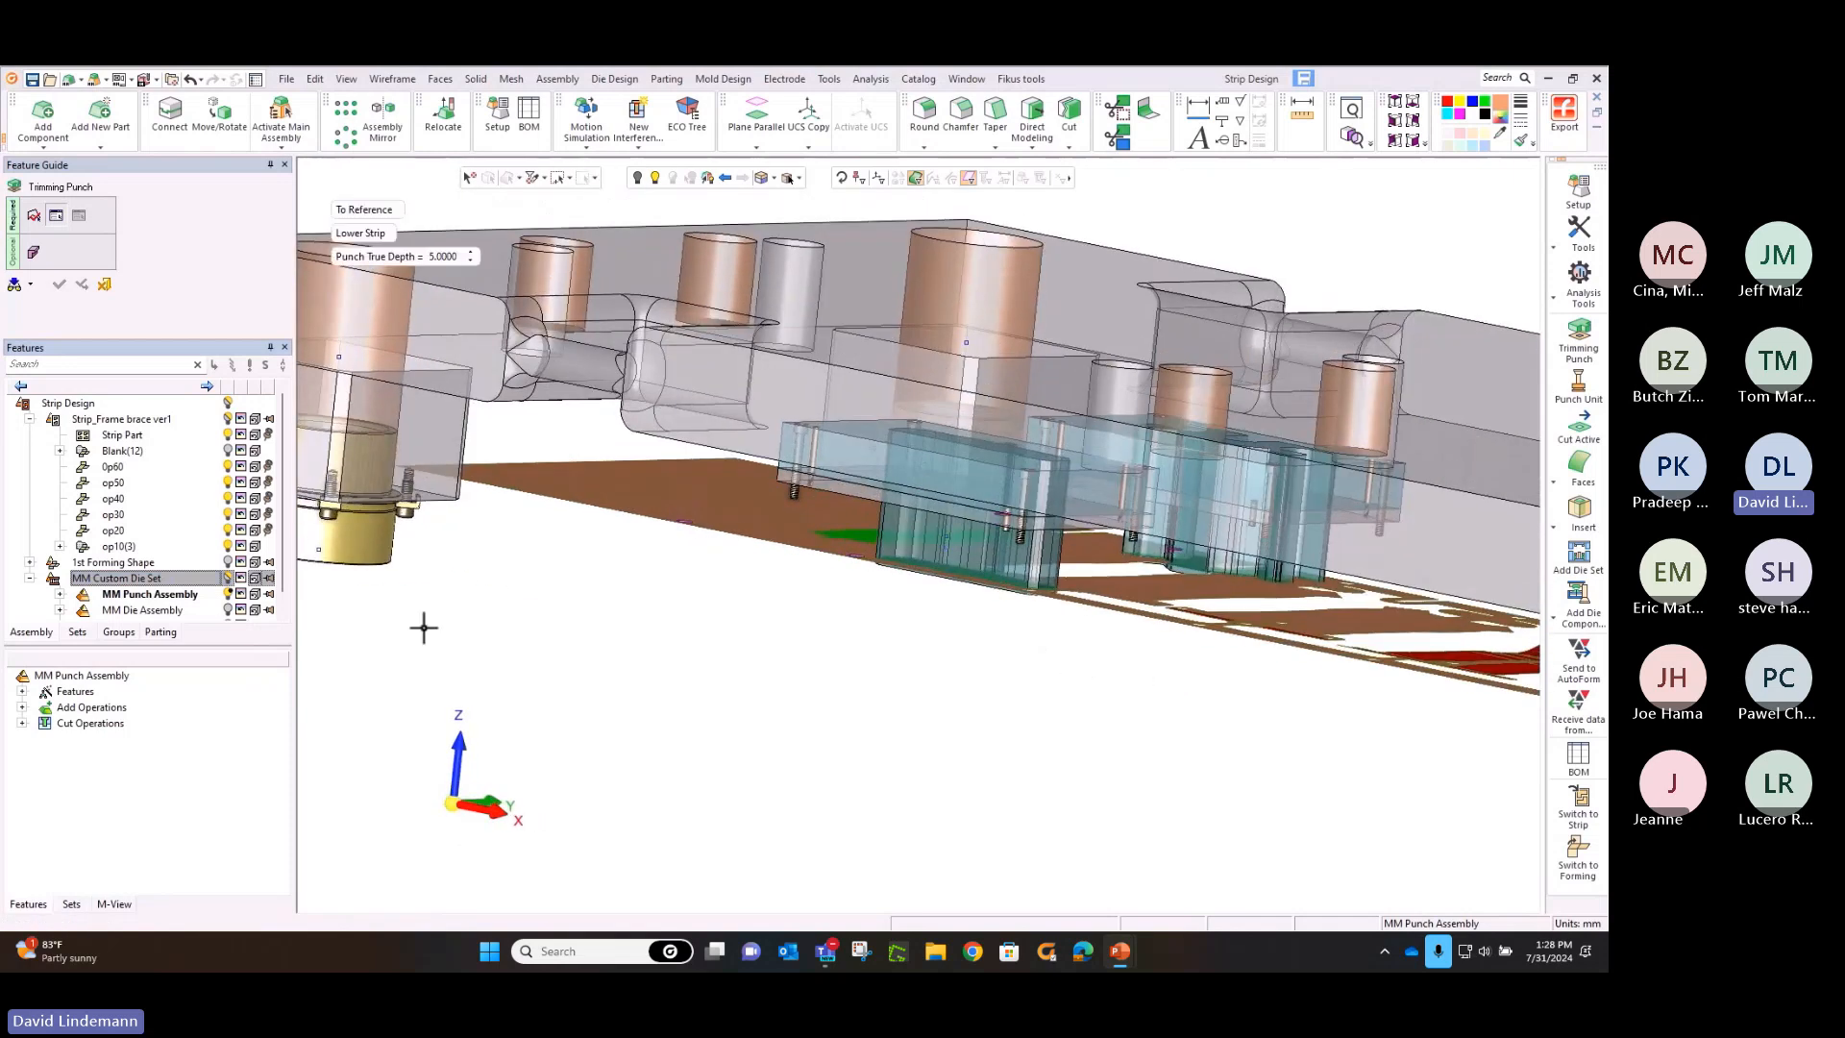
scroll(282, 548, "down", 1)
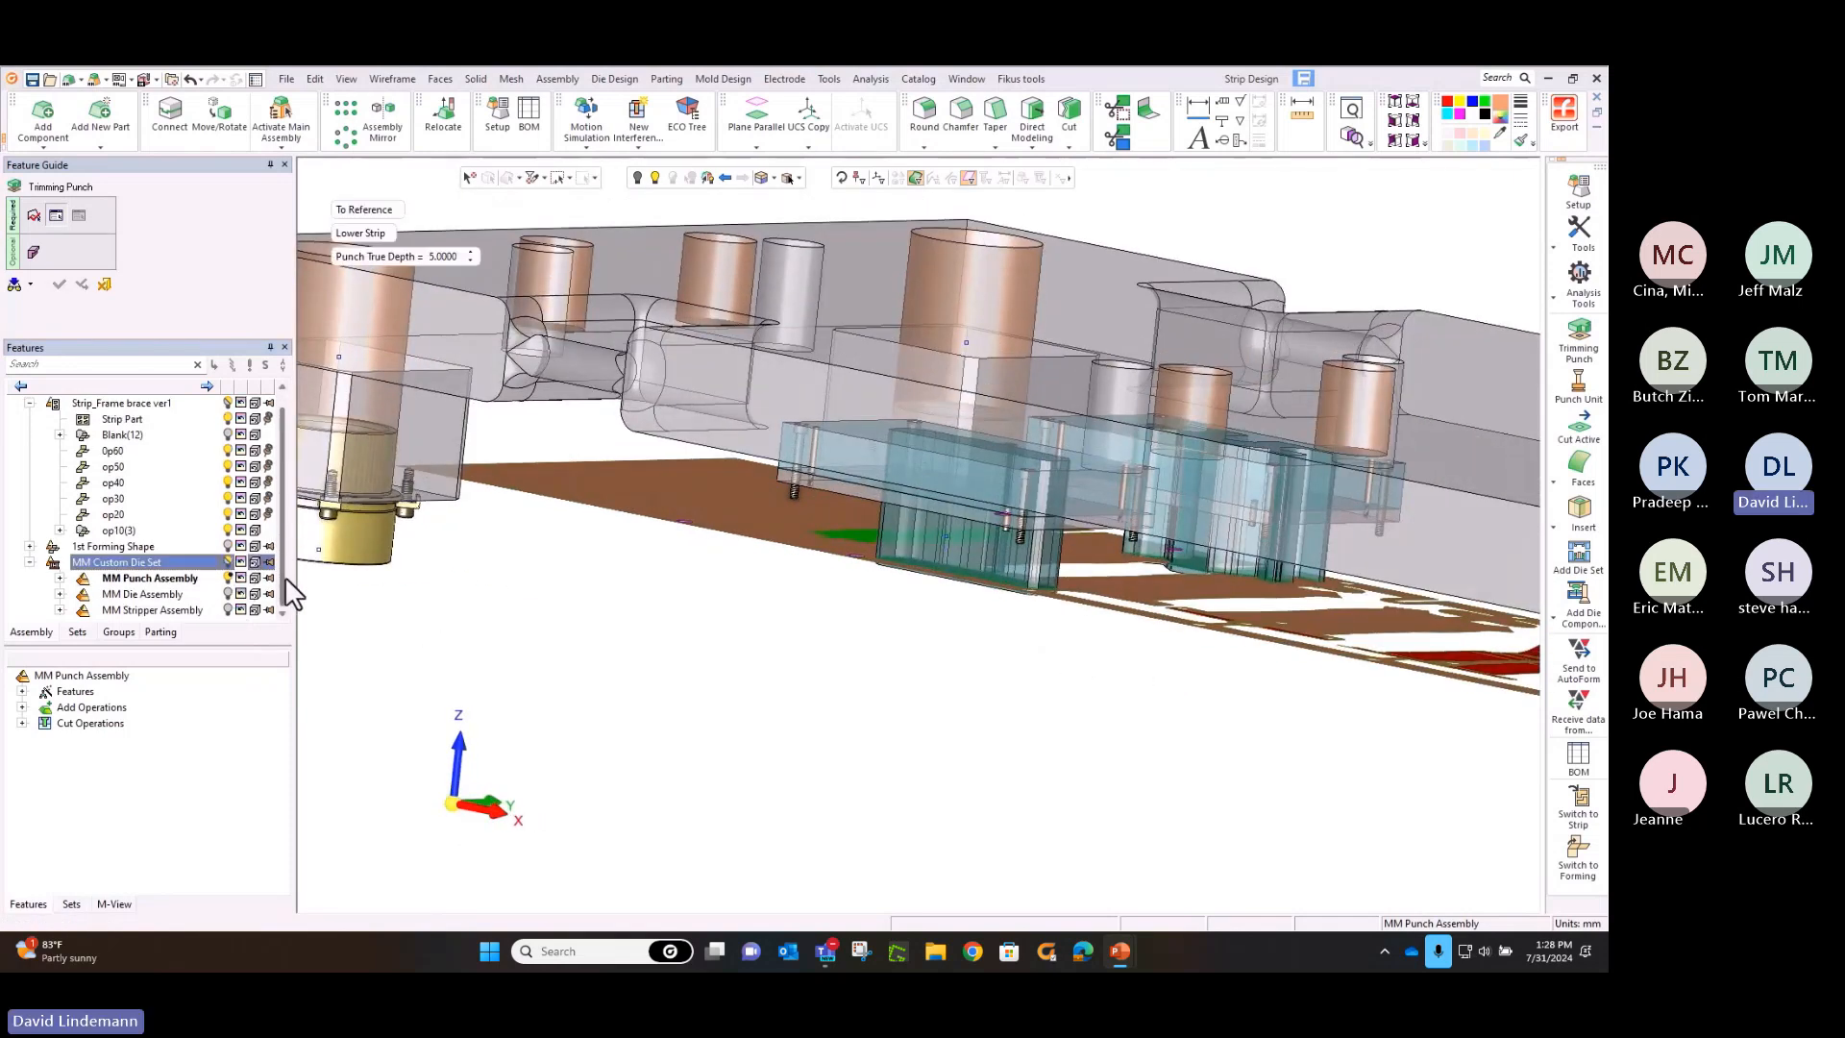
left_click(229, 594)
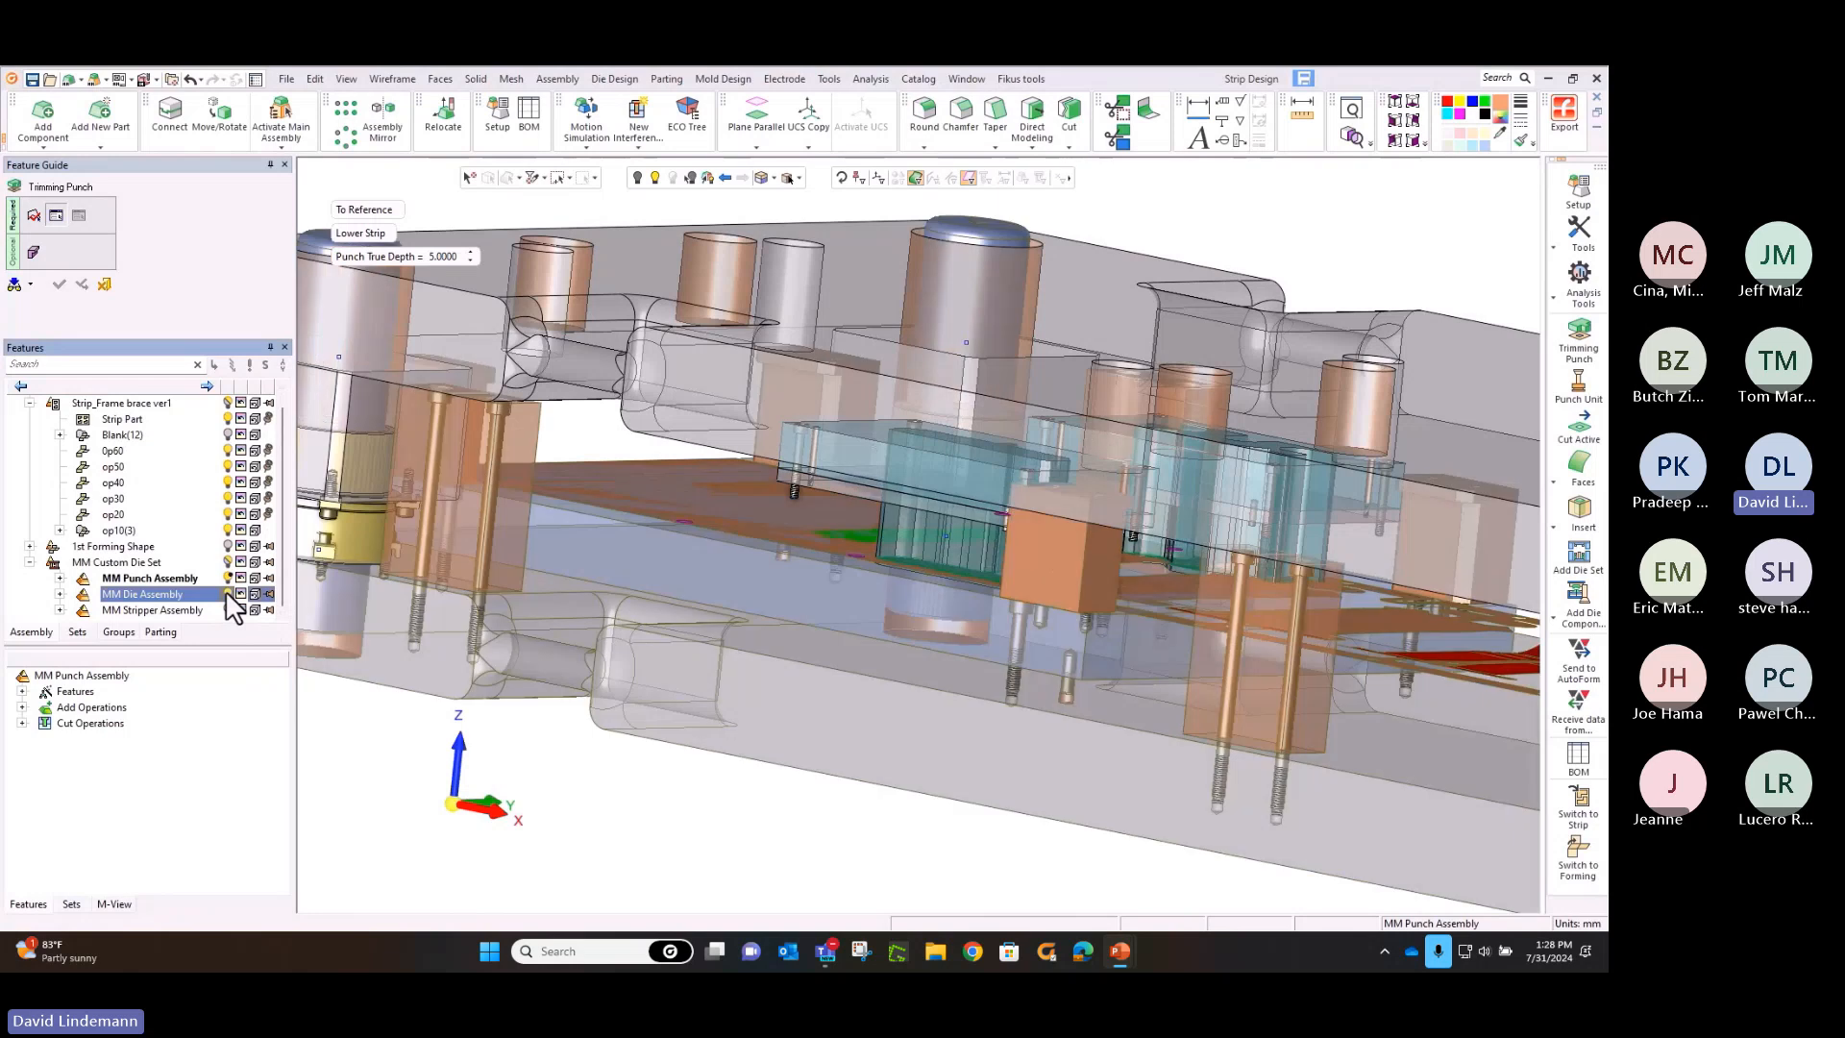
left_click(229, 610)
middle_click_drag(1007, 612, 1057, 623)
scroll(976, 776, "up", 2)
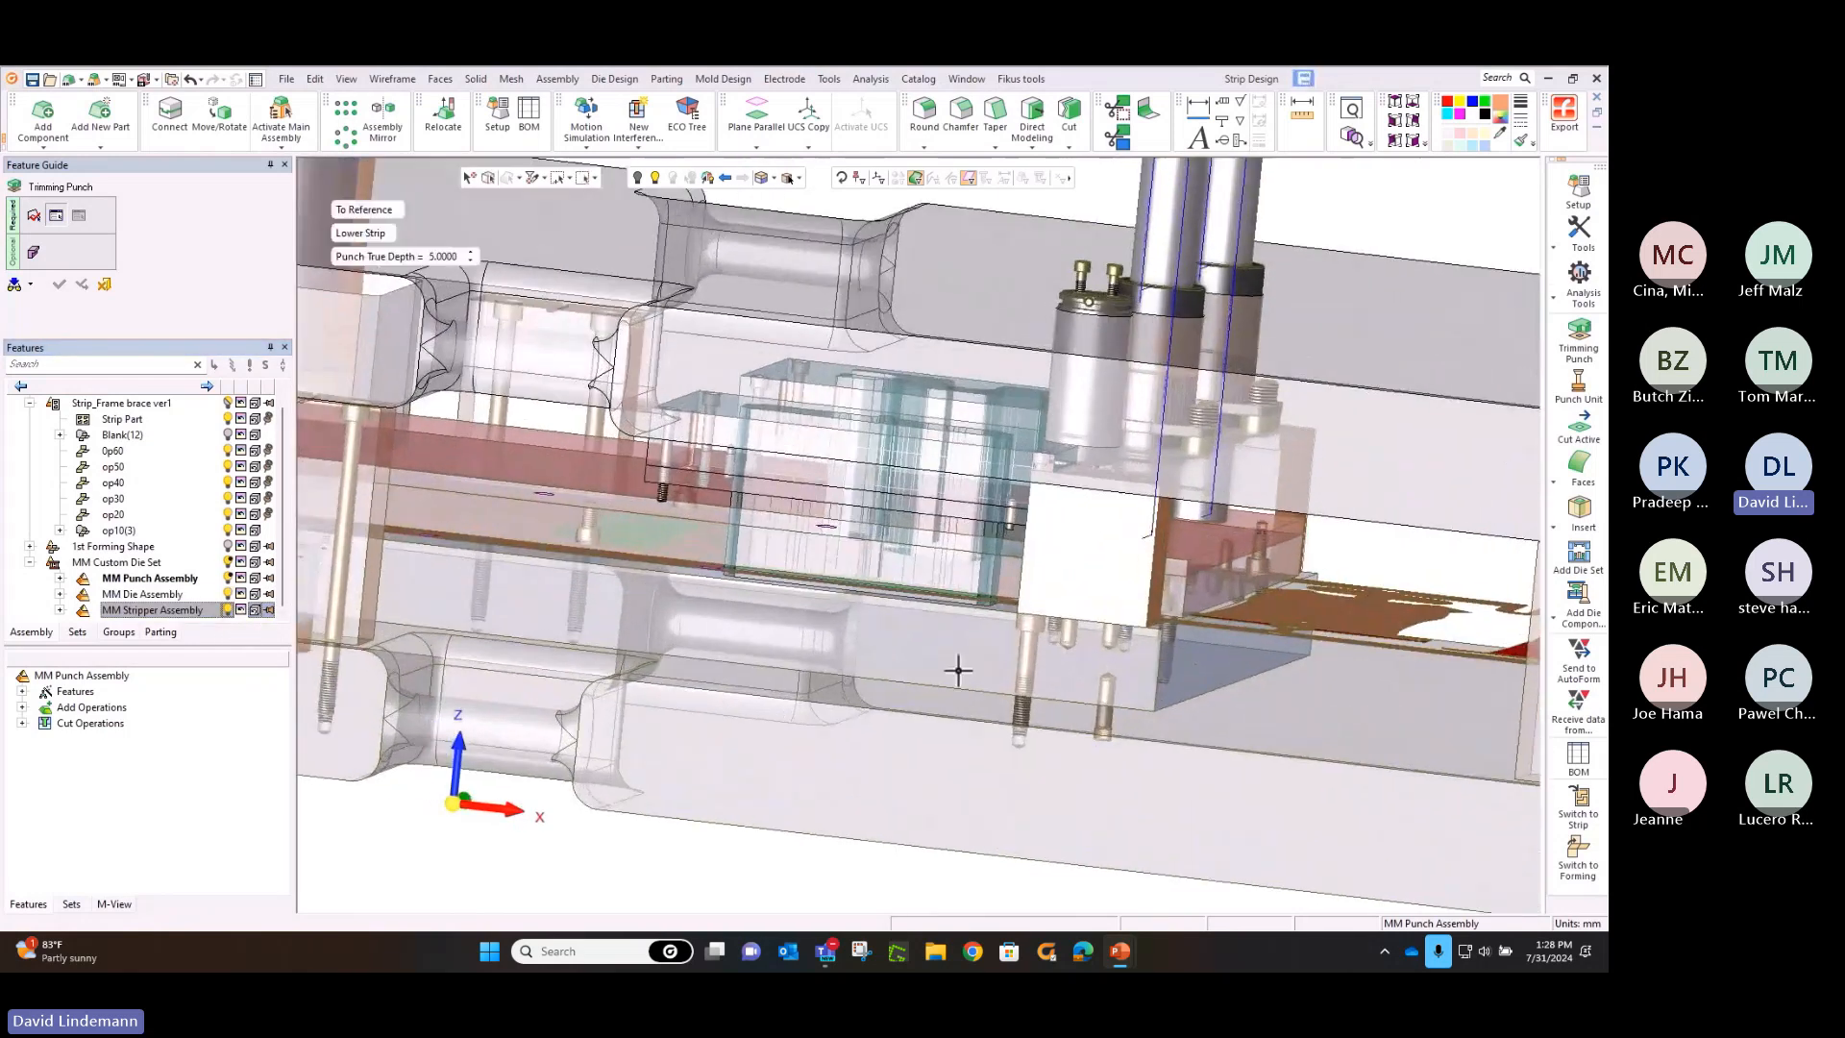
left_click(474, 402)
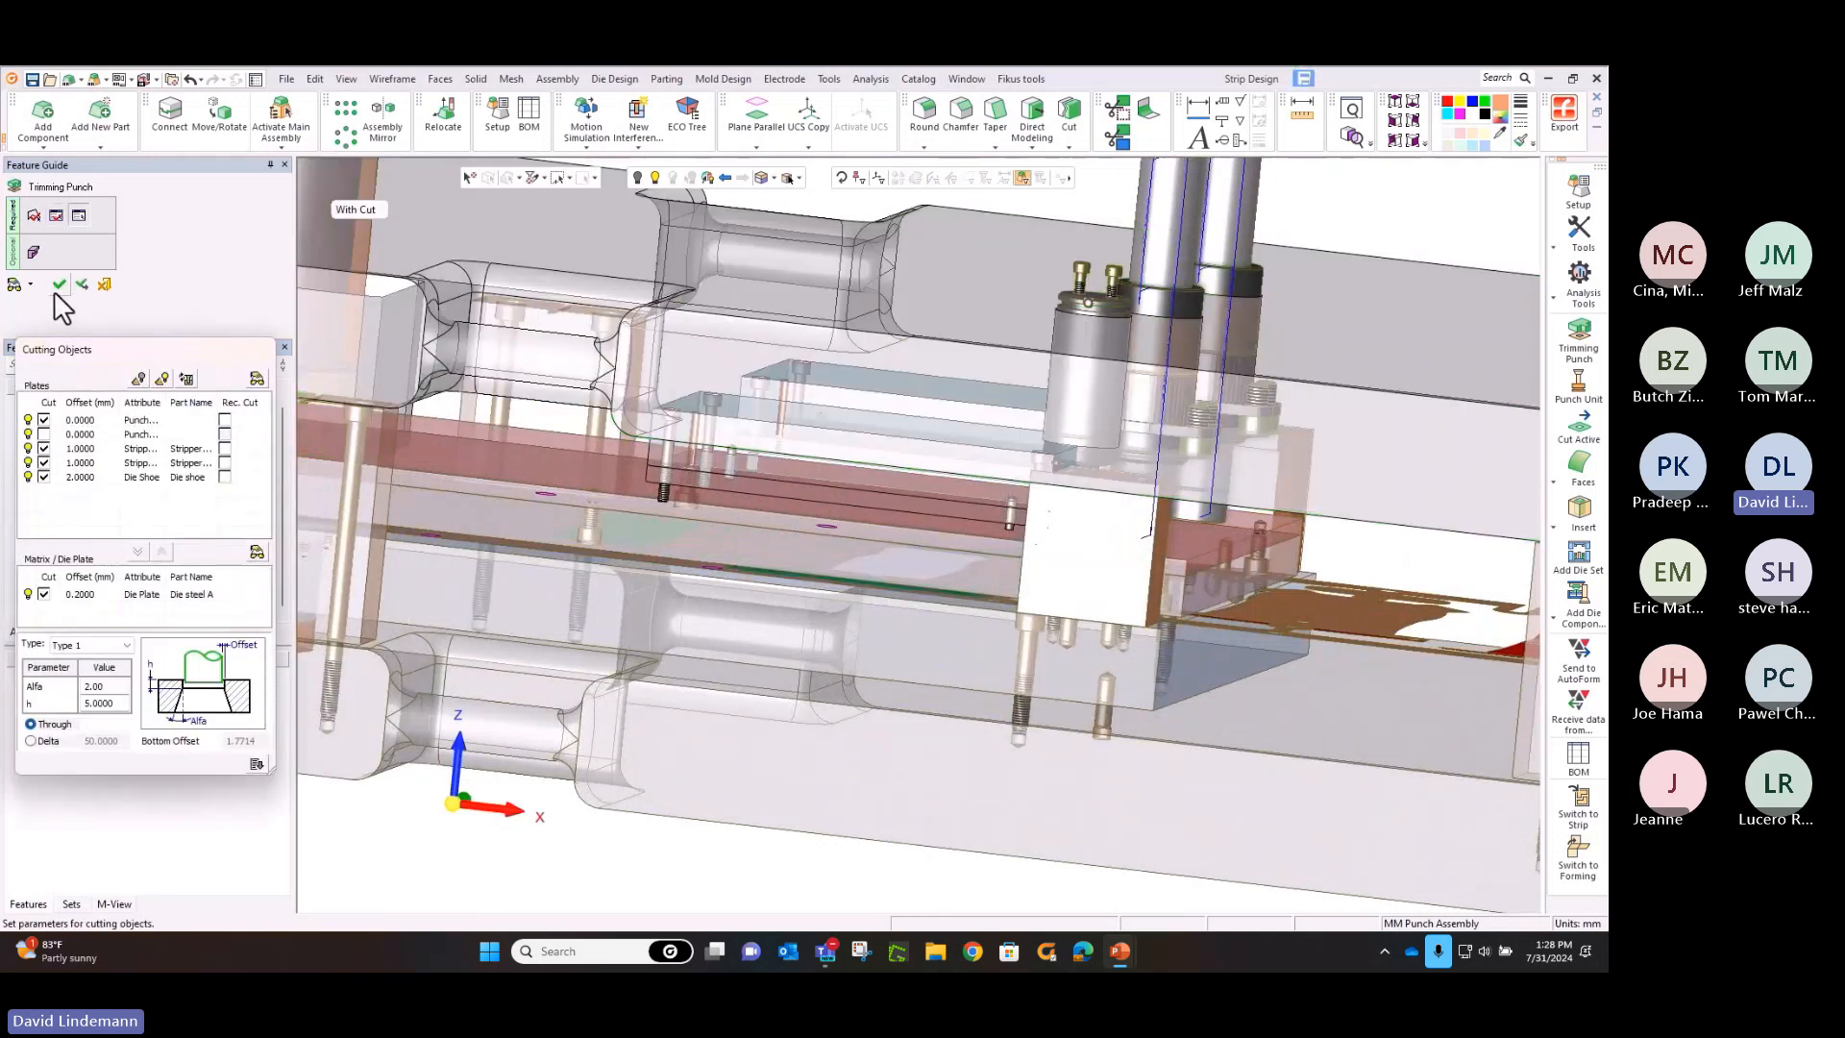
Include the punch backing plate among the plates cut by the trimming punches, and create the punches with their openings
left_click_drag(66, 352, 104, 348)
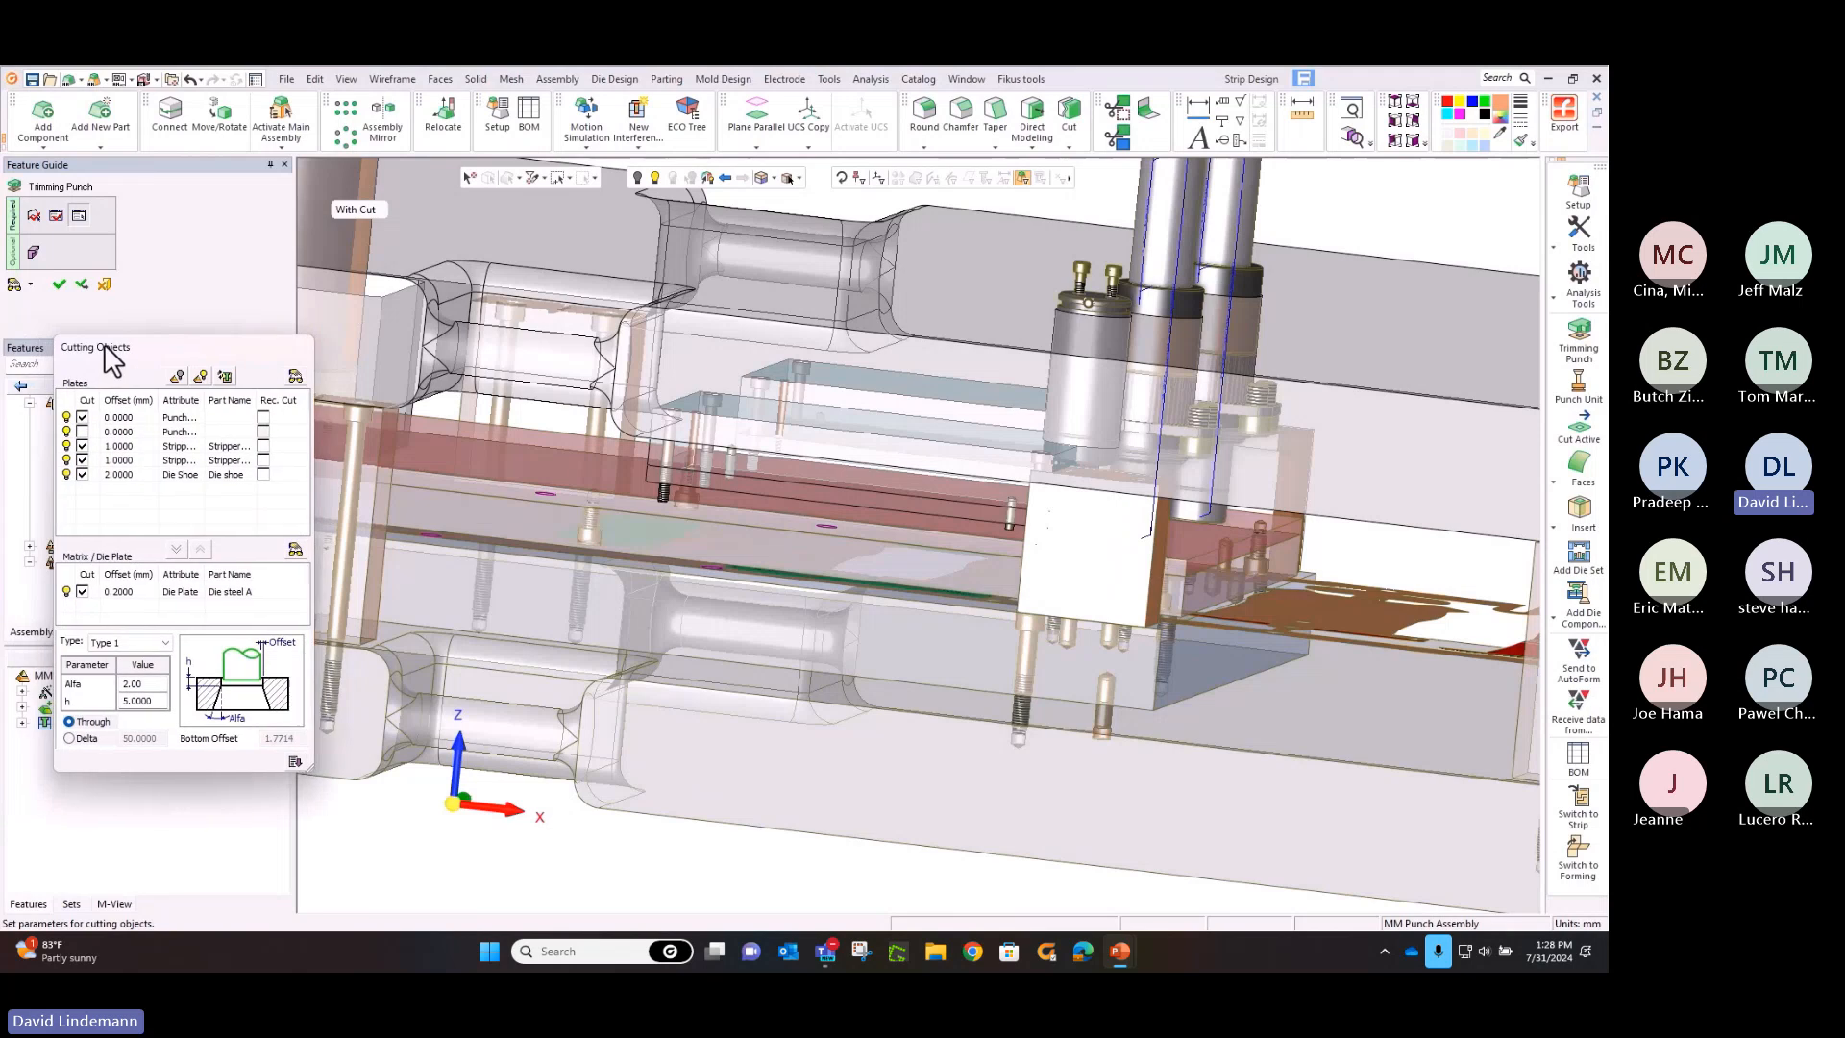
left_click_drag(205, 399, 248, 400)
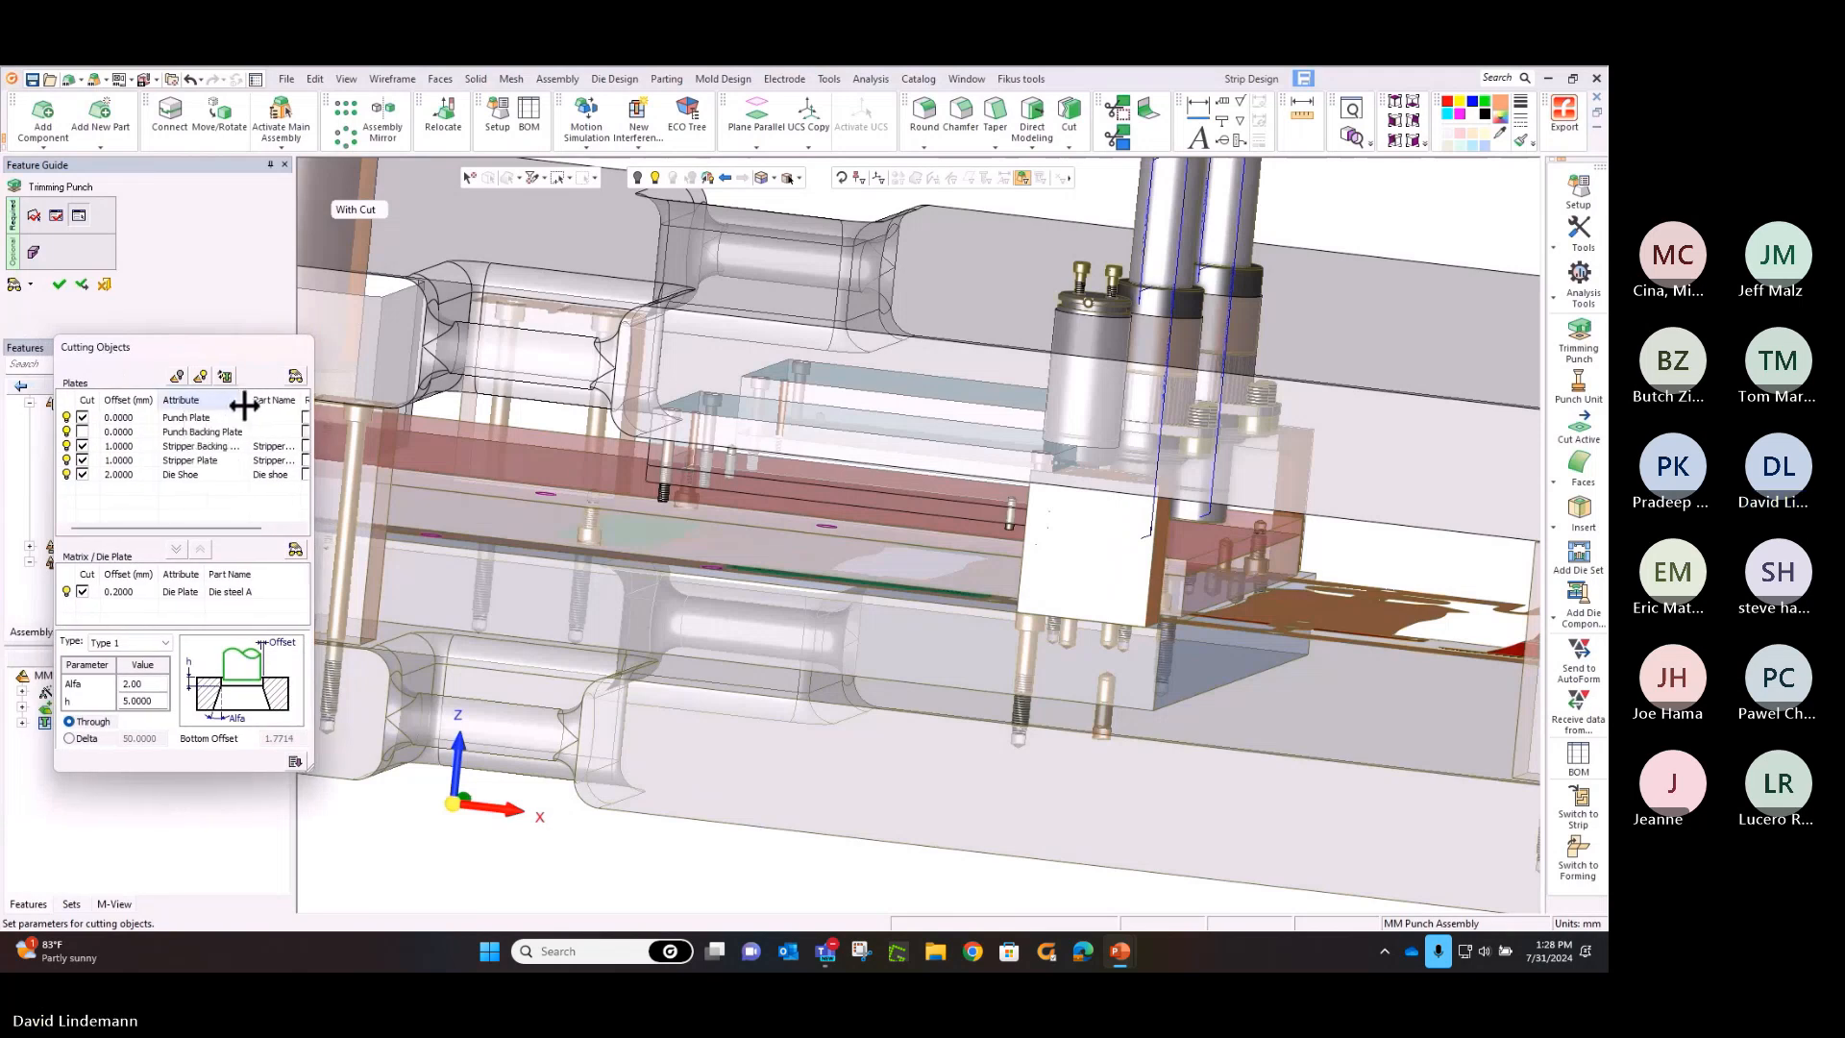
left_click(82, 432)
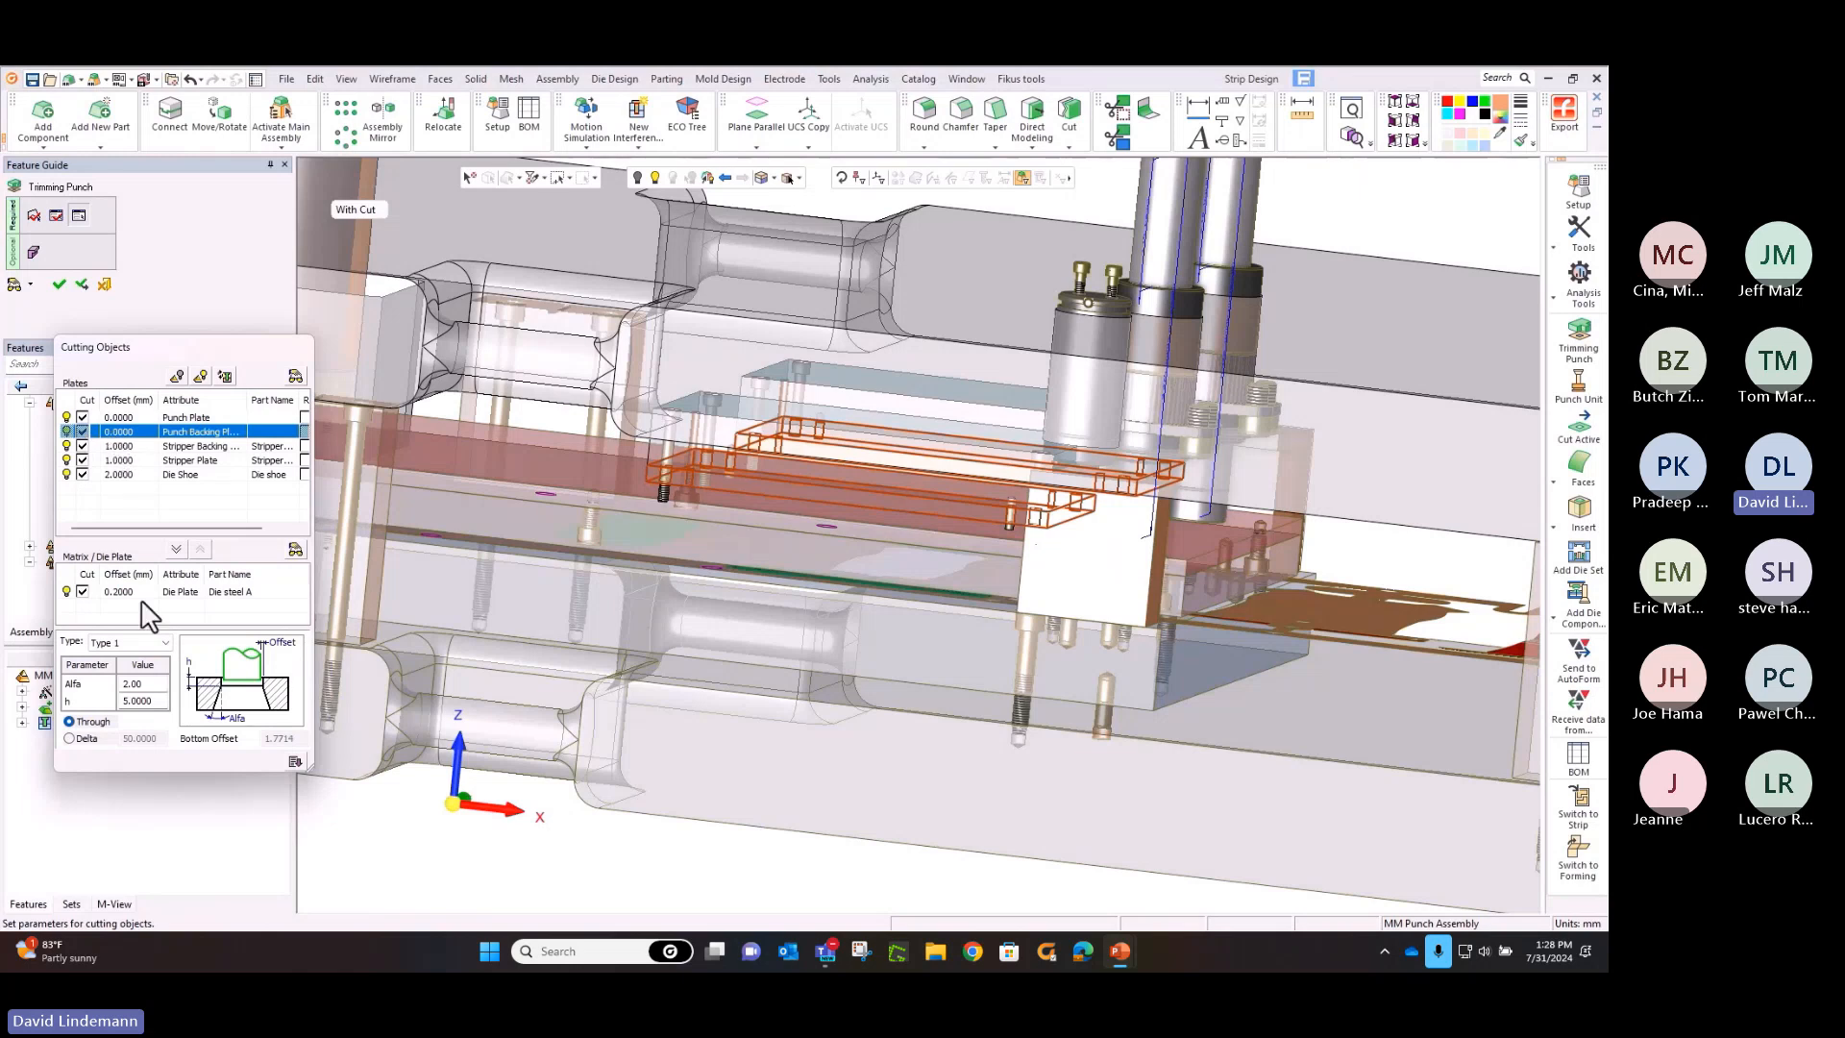
left_click(81, 287)
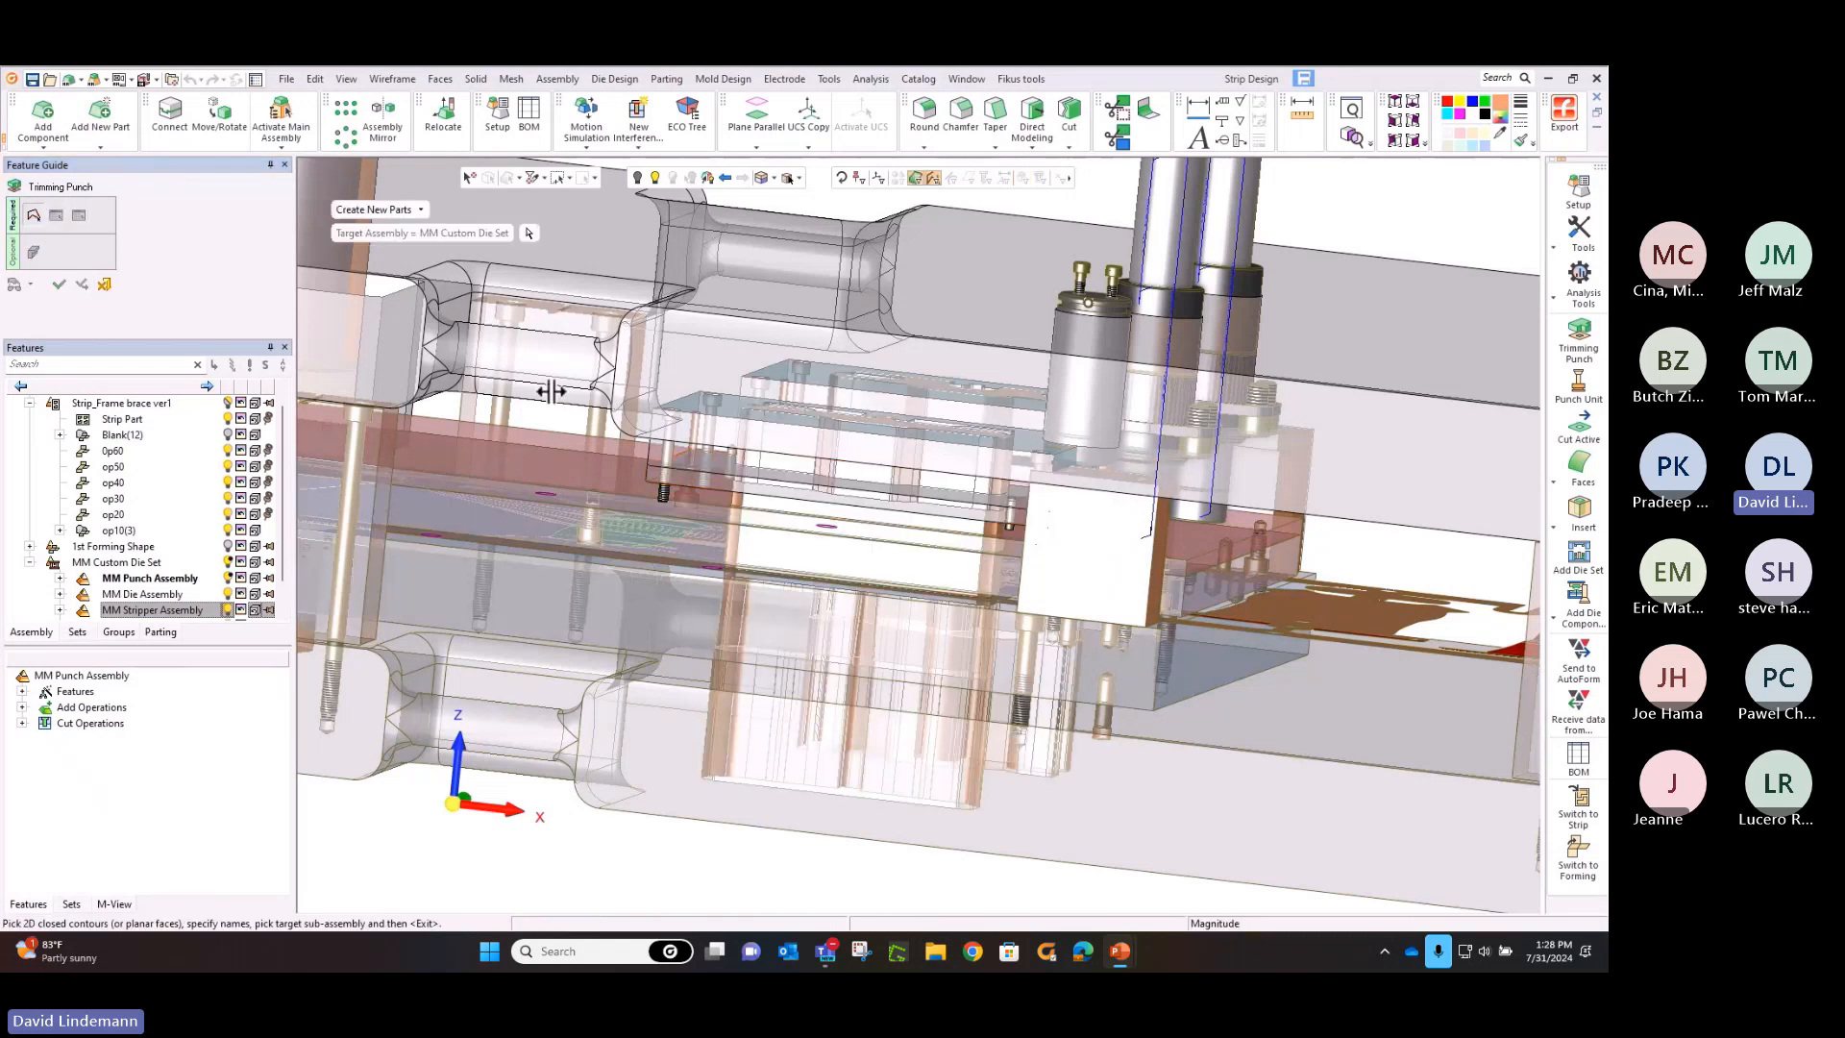
mouse_move(661, 400)
middle_mouse_down()
mouse_move(684, 447)
mouse_move(642, 412)
mouse_move(655, 360)
mouse_move(667, 408)
middle_mouse_up()
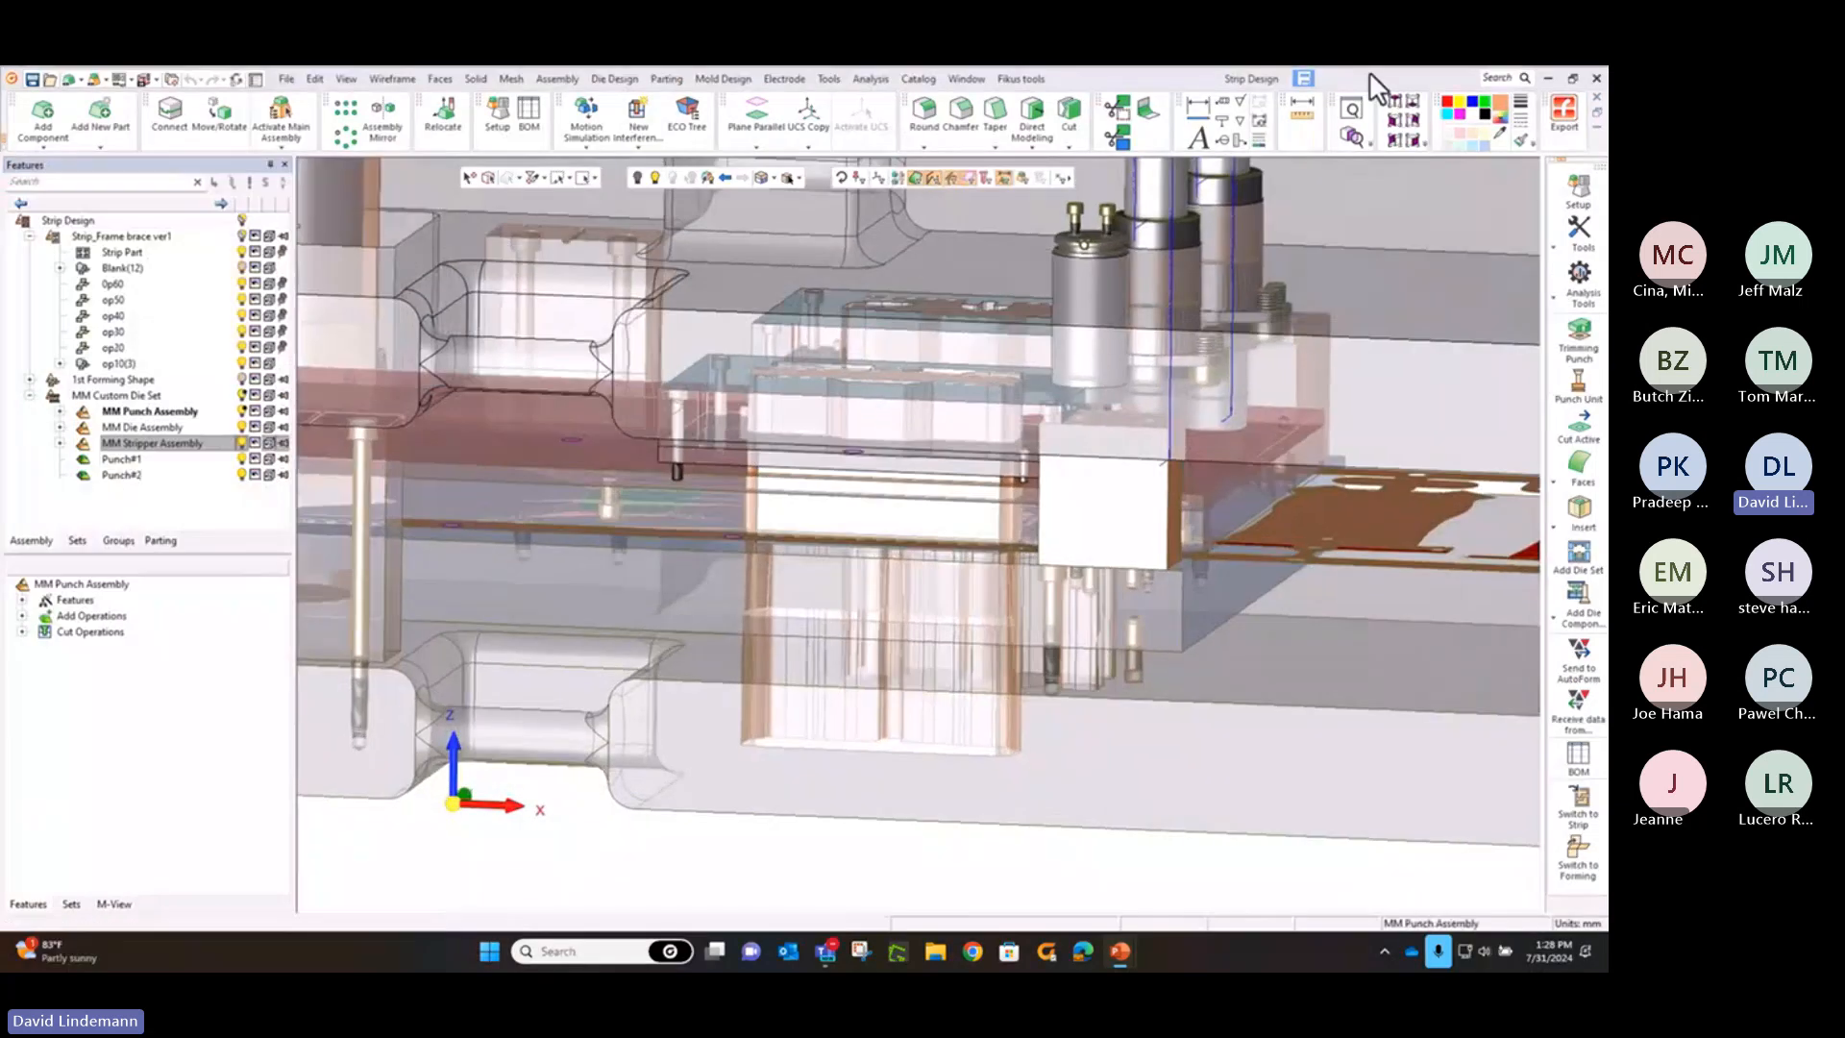
Section the die set dynamically in side view through both trimming punches to examine their fit and clearances in the plates
left_click(1394, 140)
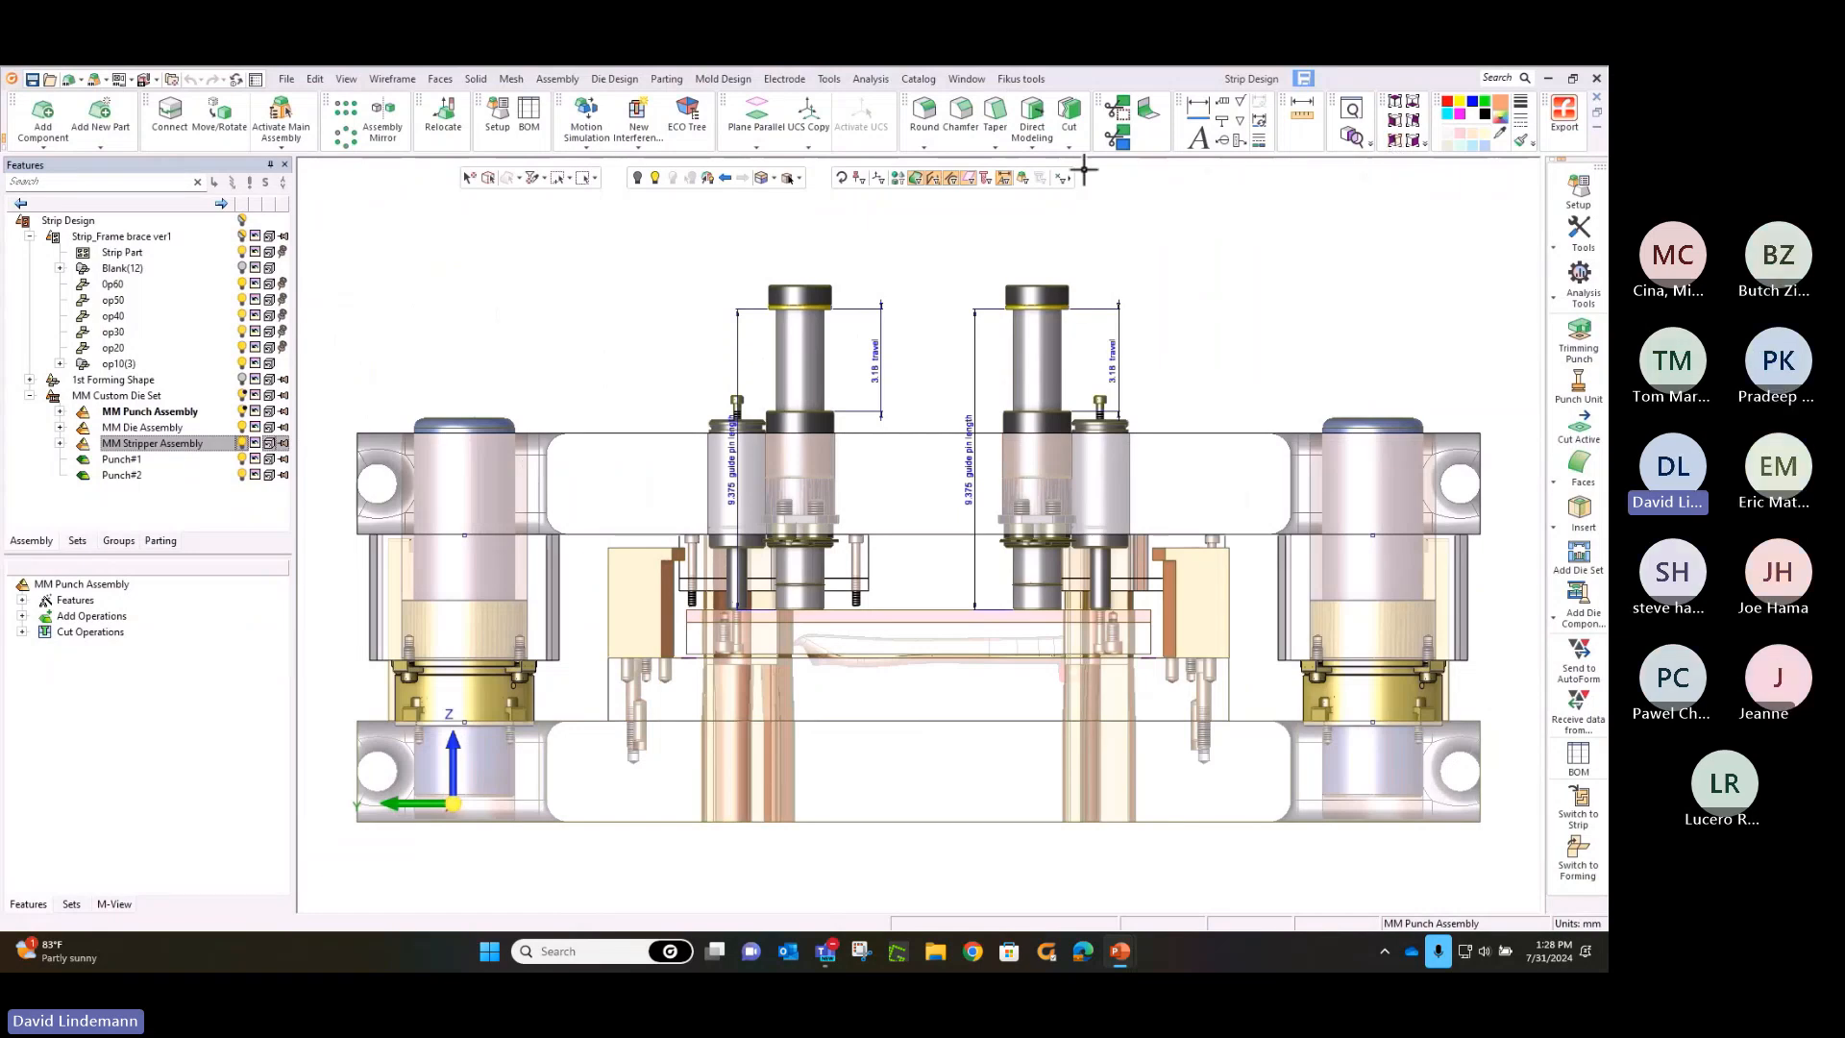
mouse_move(319, 632)
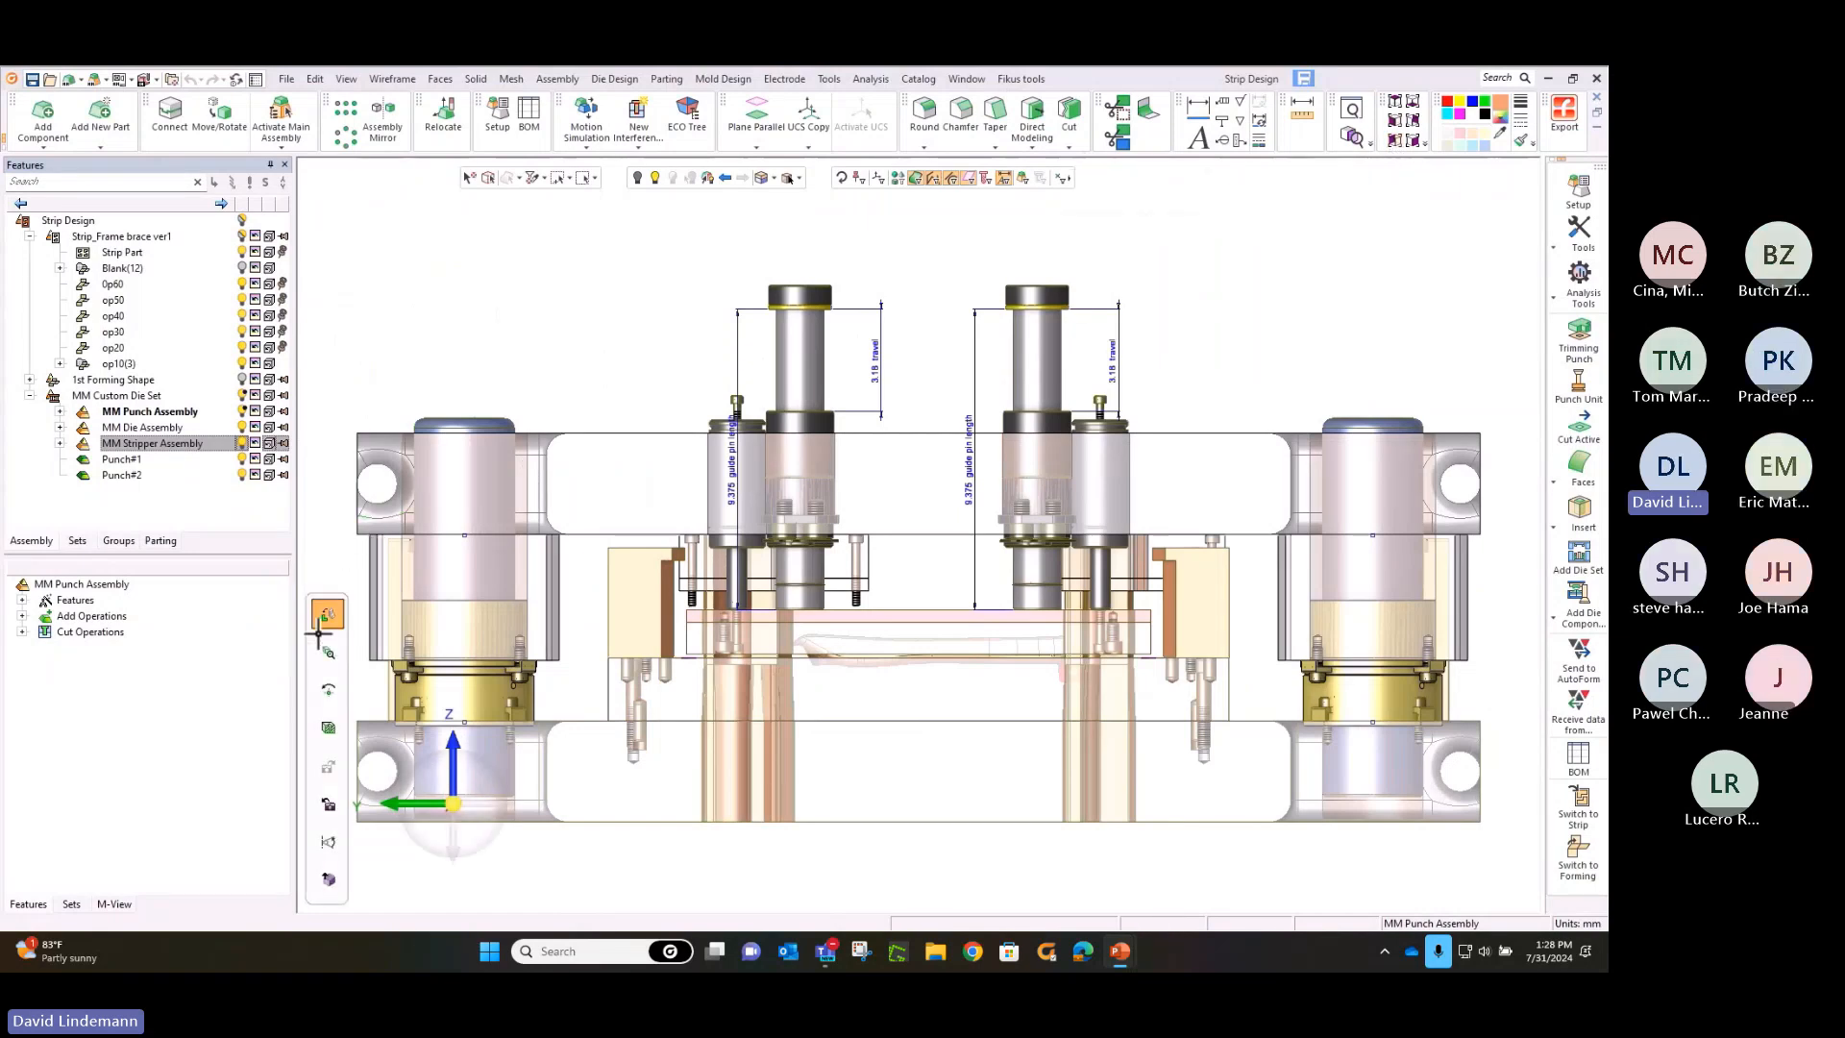
left_click(326, 727)
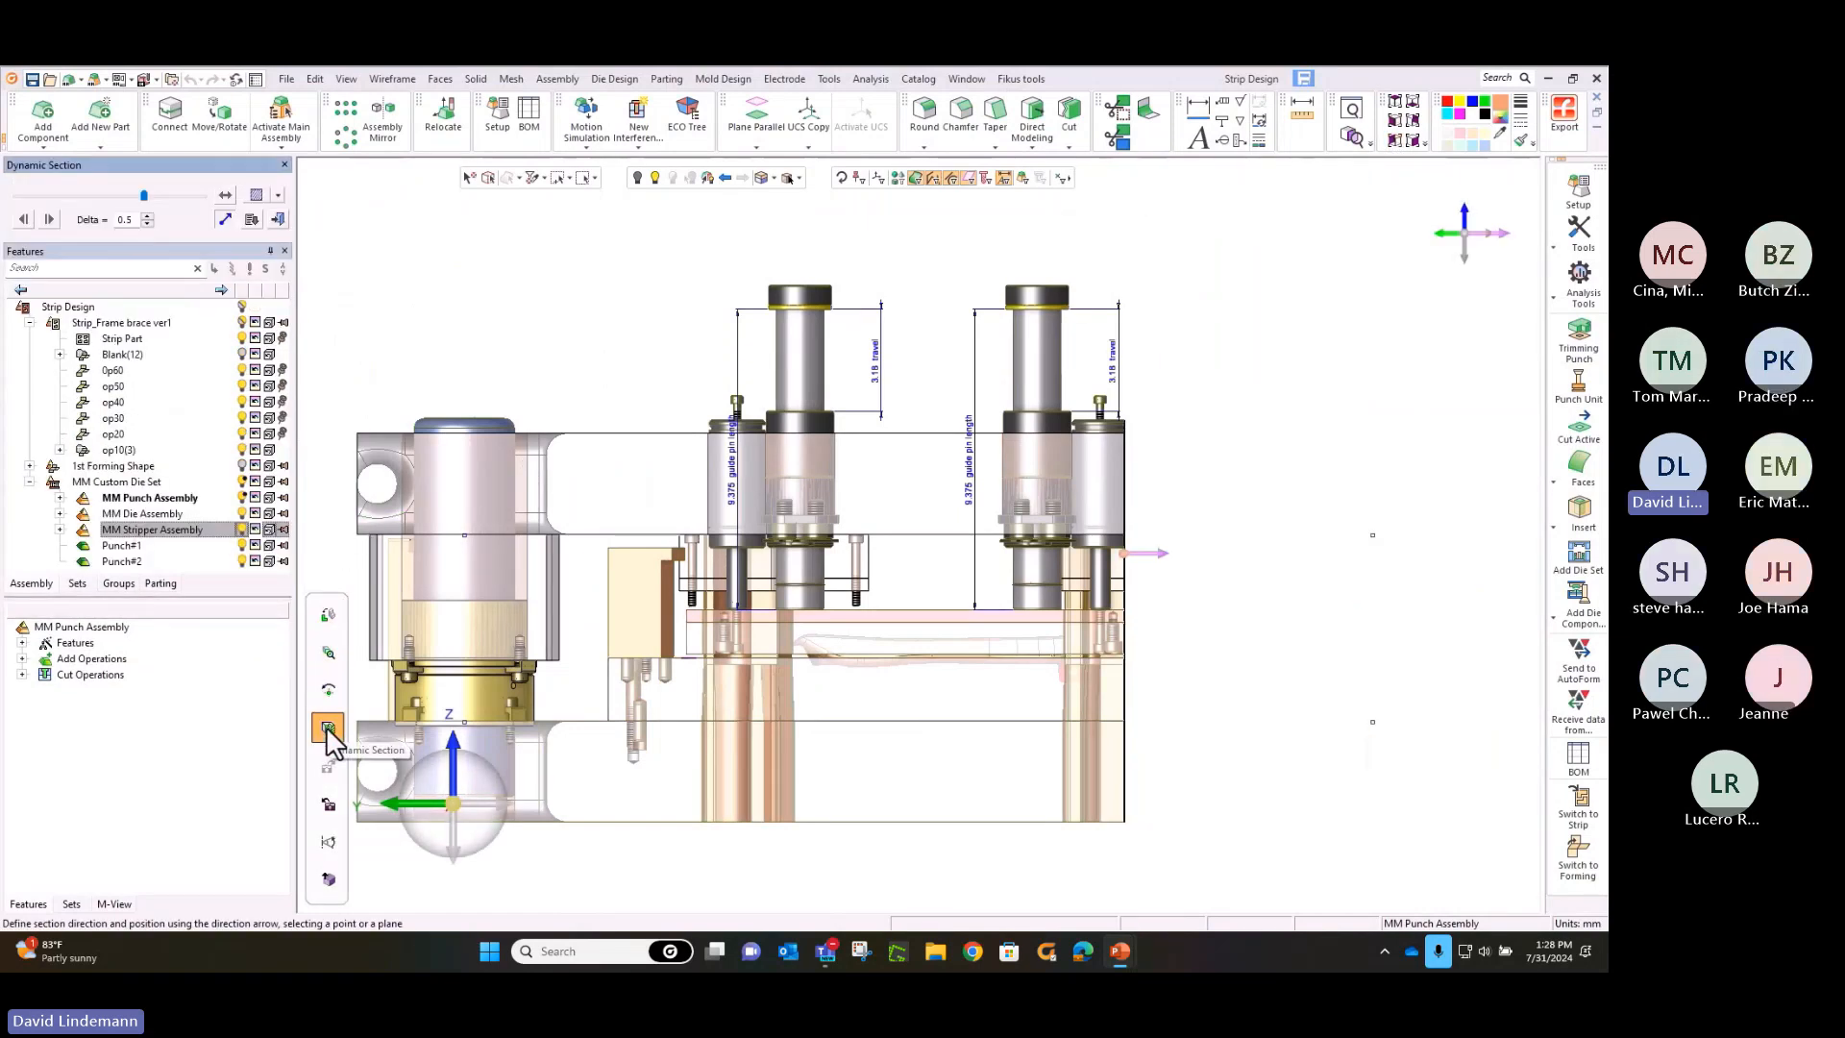
left_click(1464, 236)
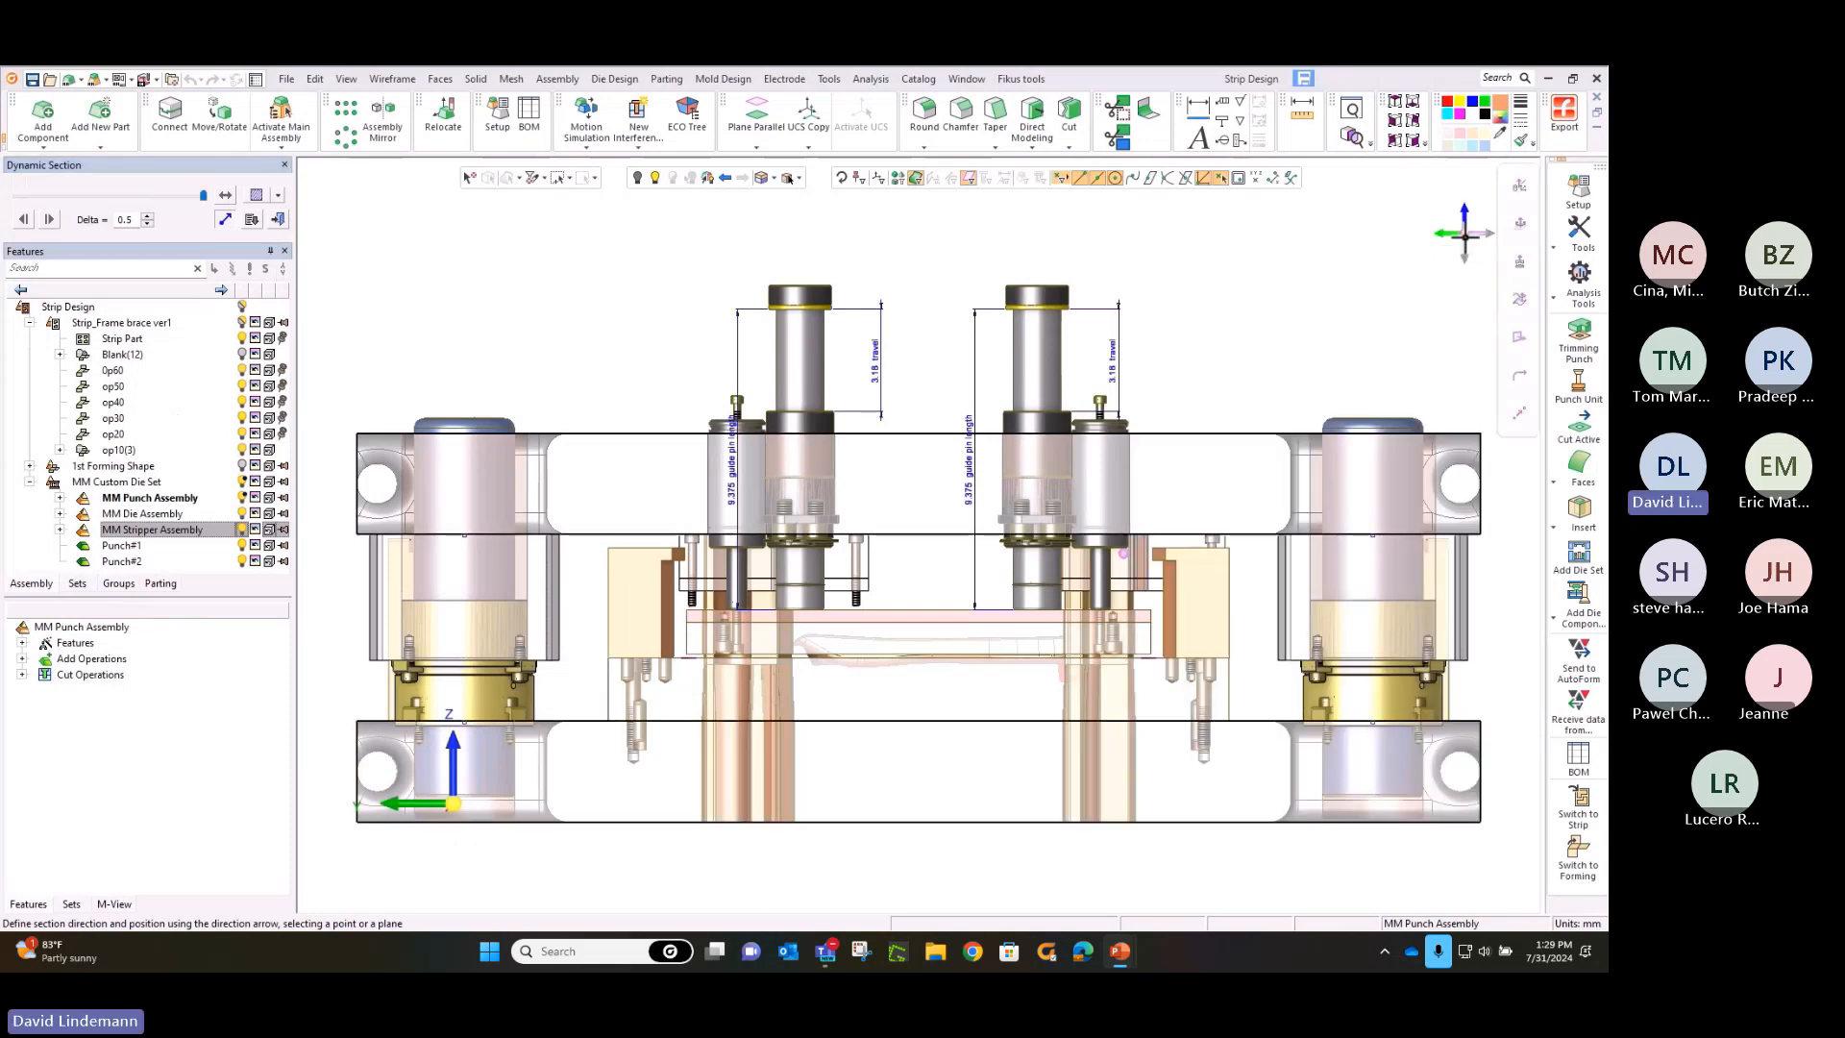
left_click(204, 196)
left_click_drag(202, 200, 154, 209)
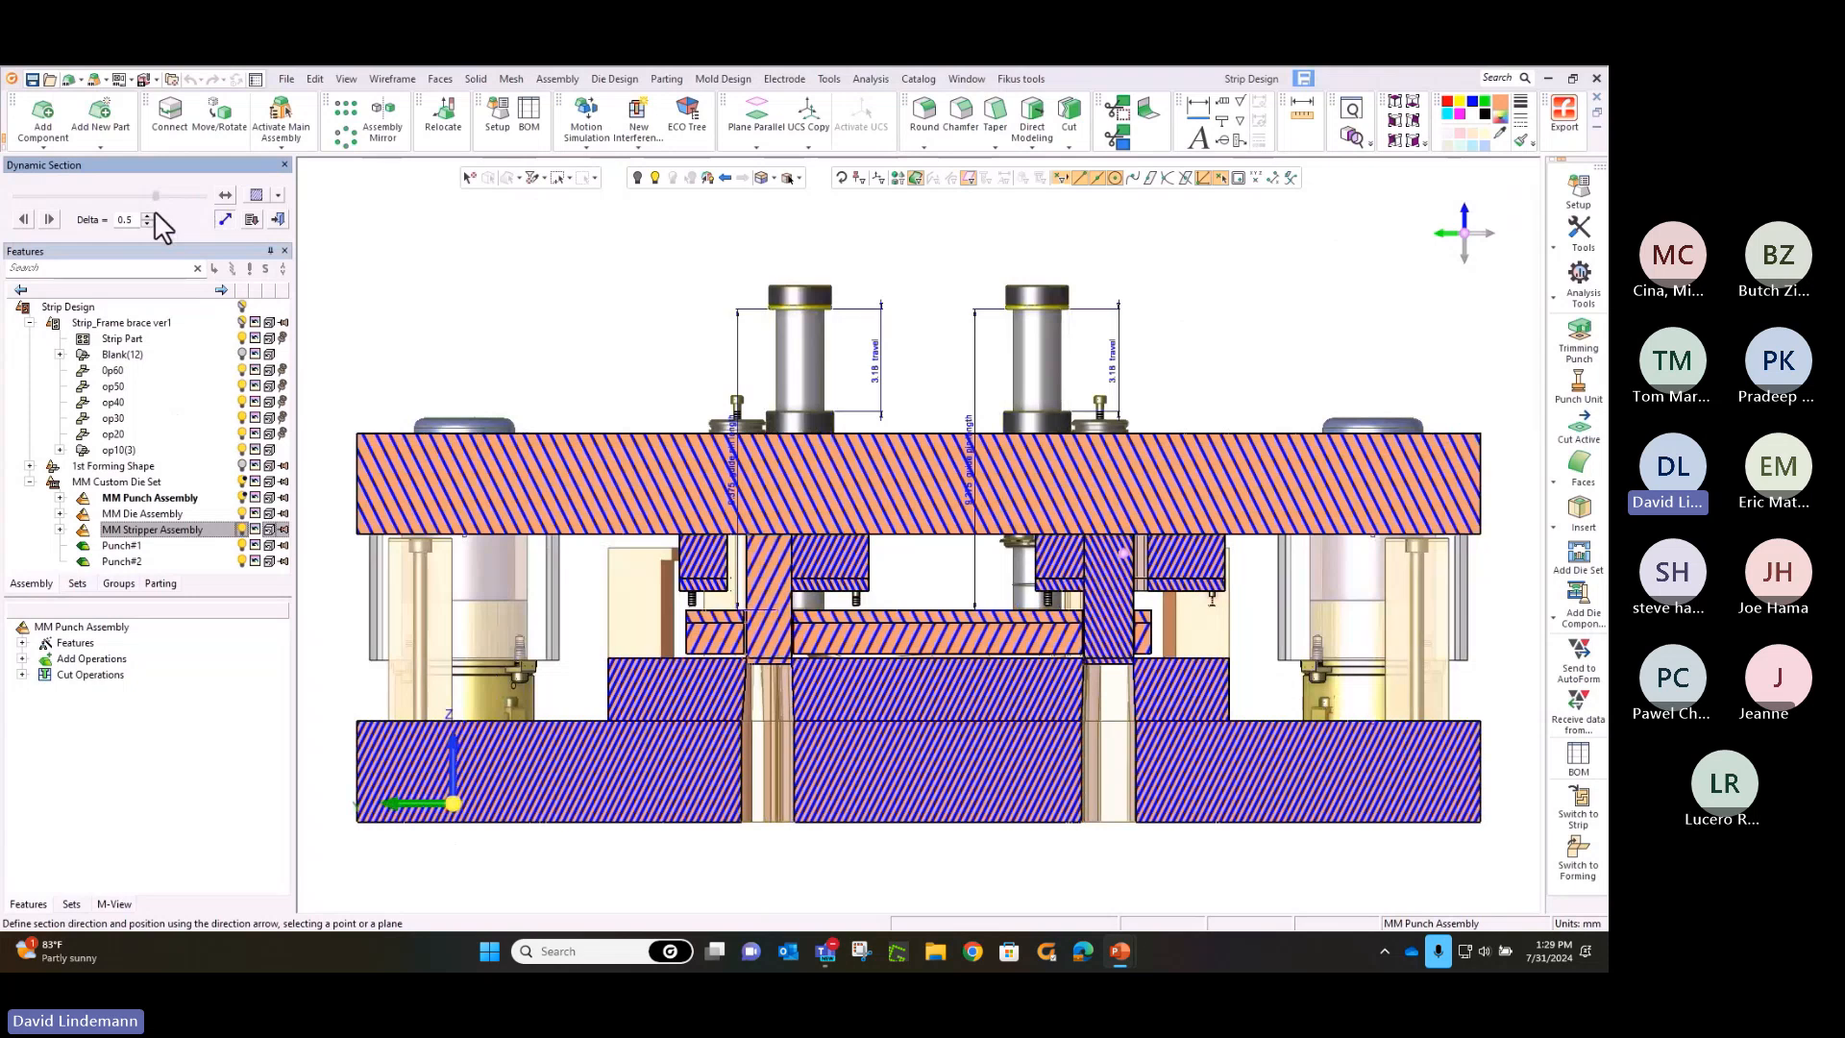
scroll(1079, 581, "up", 5)
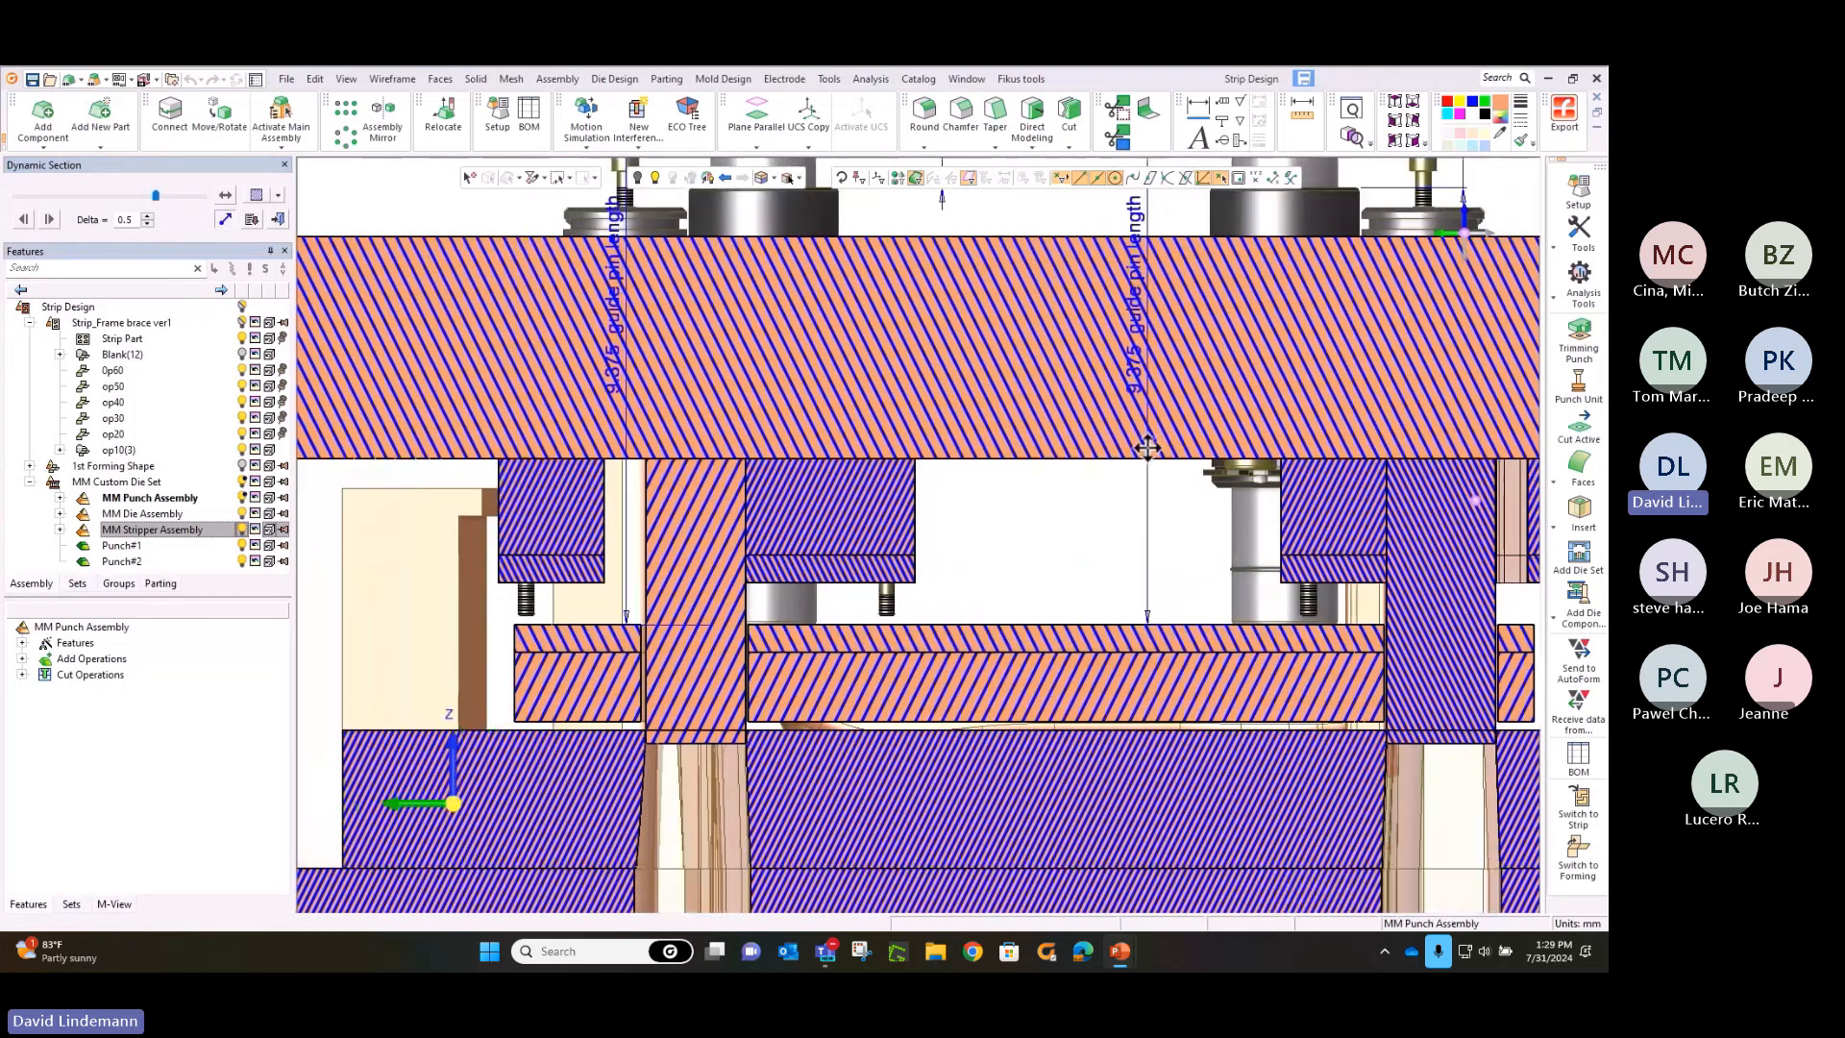
middle_click_drag(1146, 448, 1165, 414)
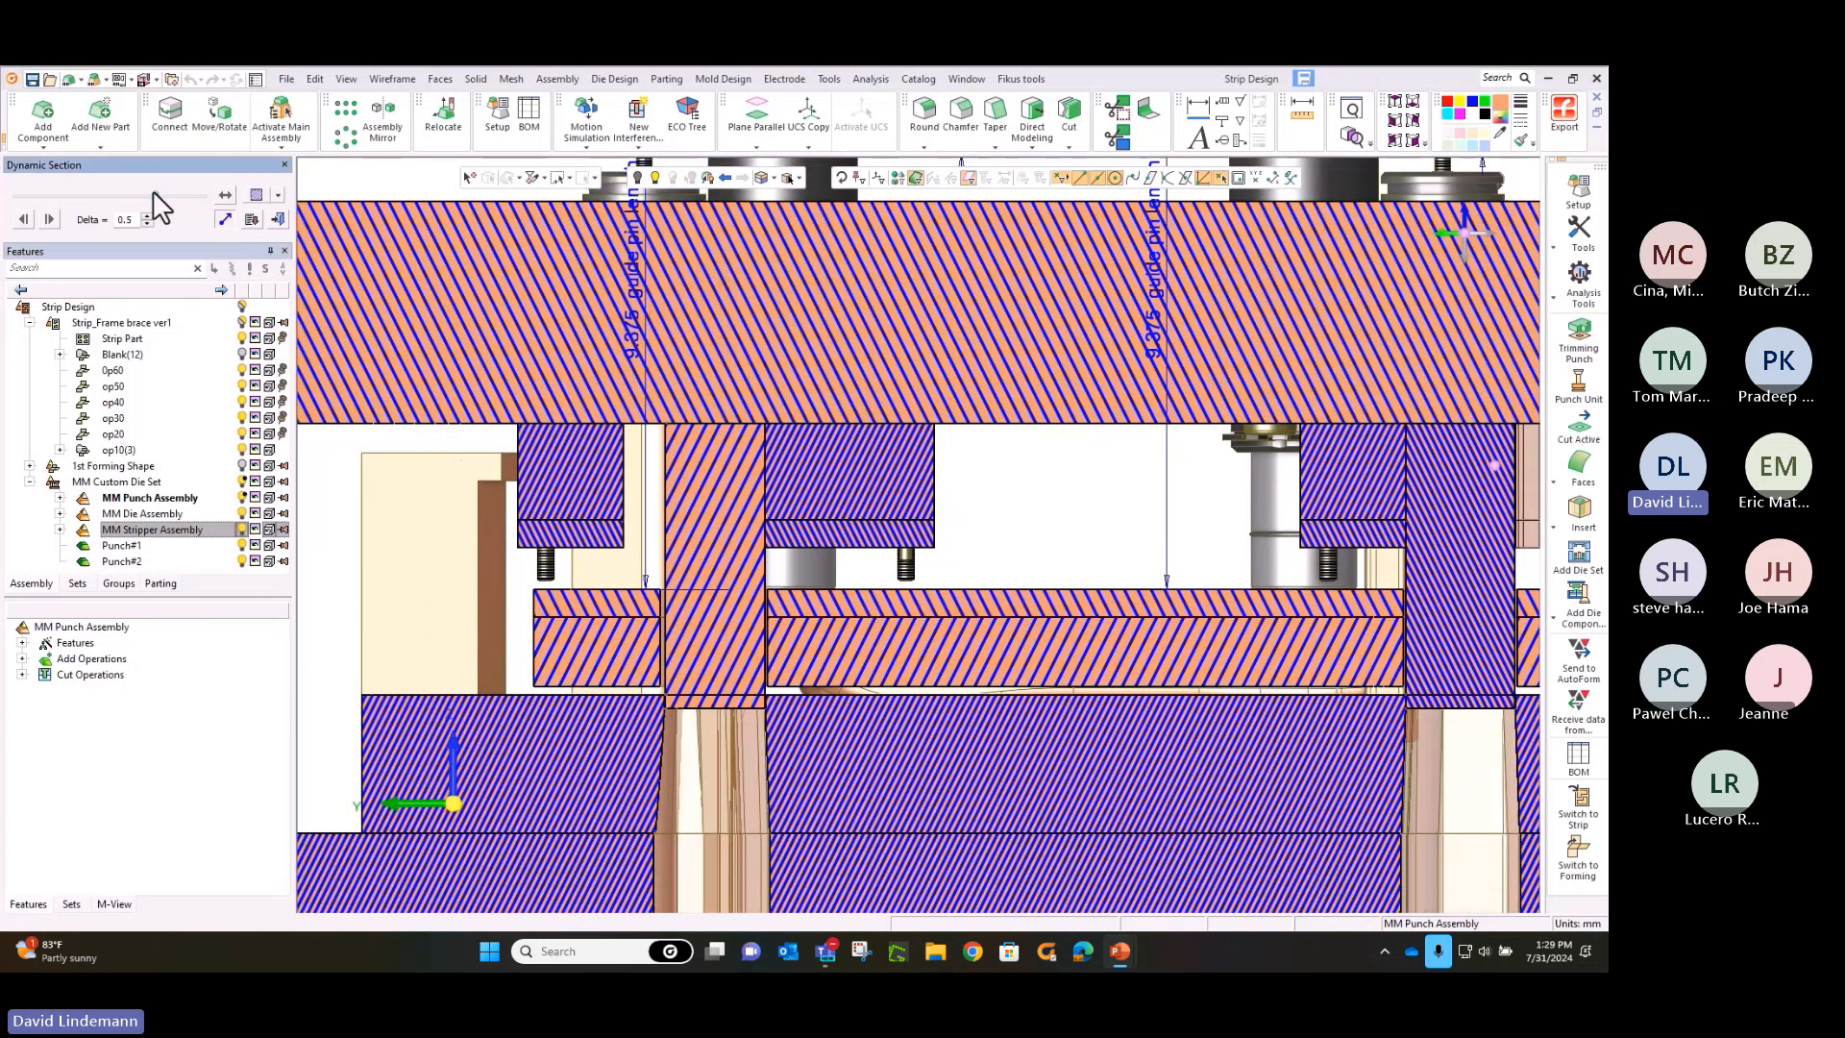
left_click_drag(153, 193, 164, 196)
right_click_drag(1018, 553, 1003, 827, "ctrl")
left_click(278, 219)
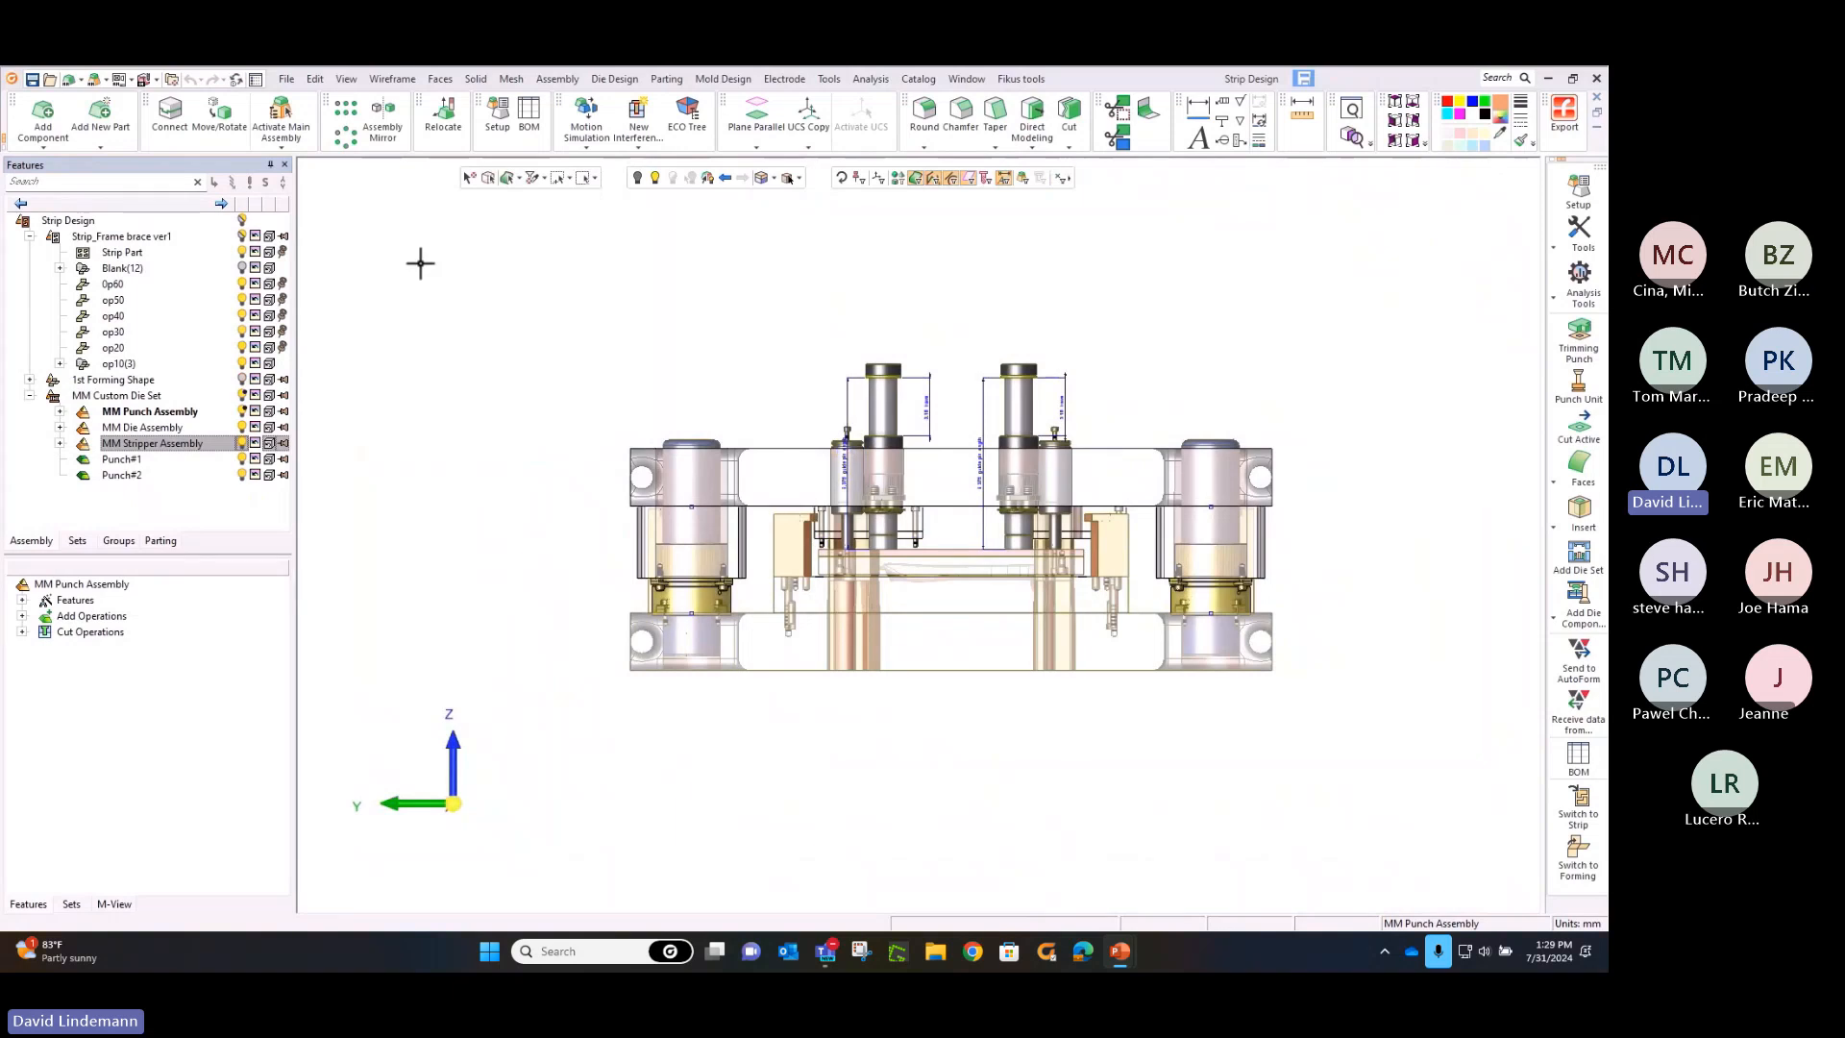
Hide the MM Stripper Assembly, both trimming punches and the MM Punch Assembly, and make the MM Die Assembly active
left_click(240, 442)
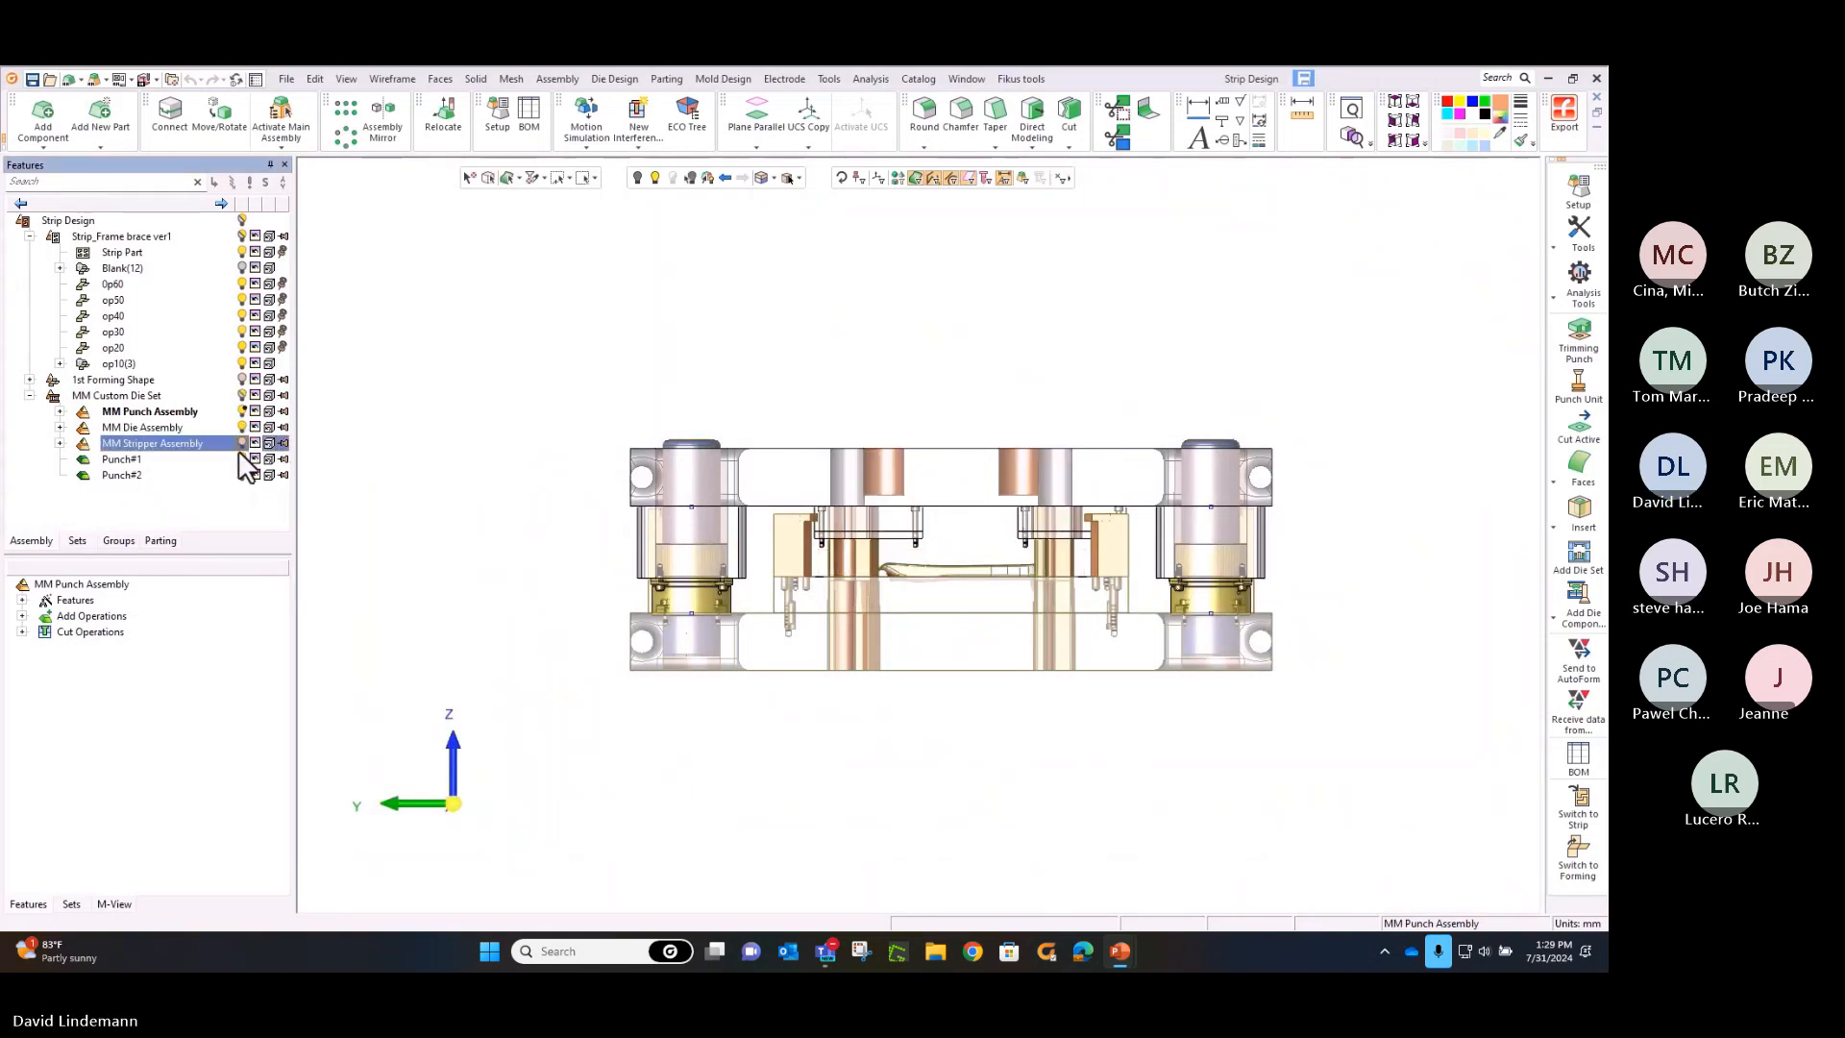
left_click(241, 459)
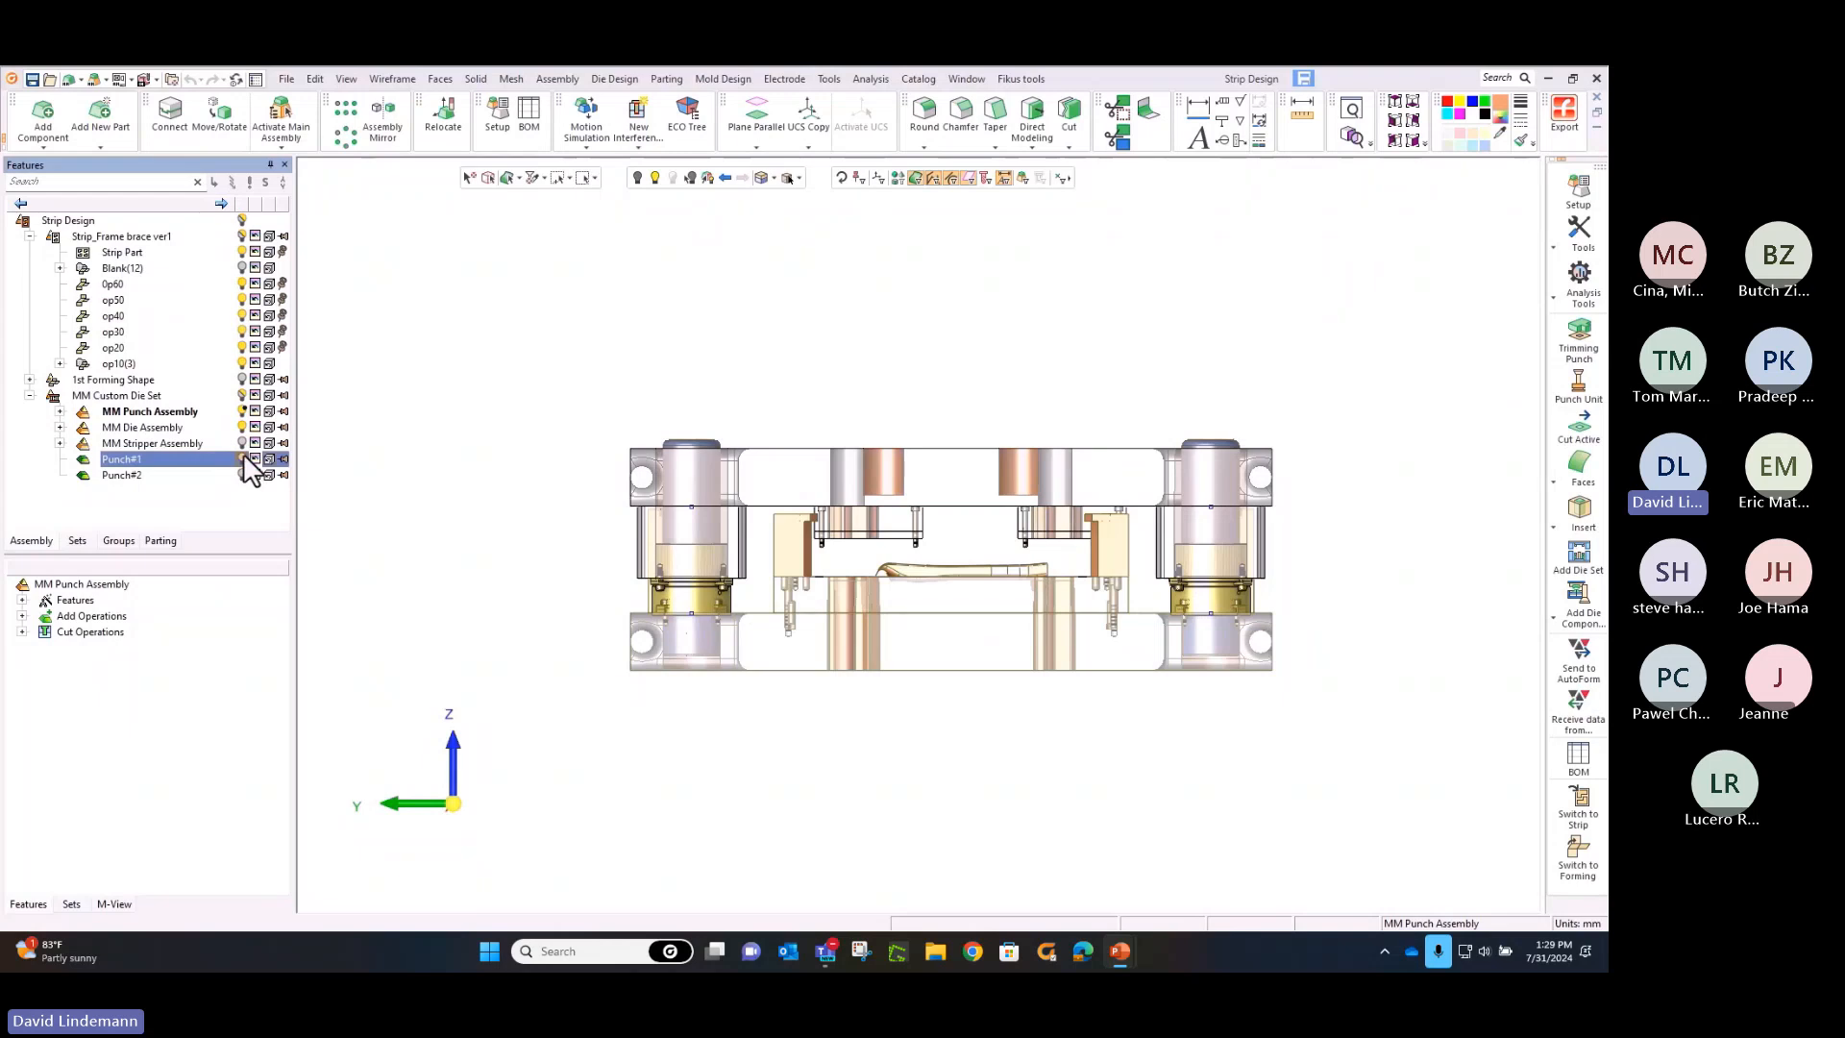
double_click(190, 427)
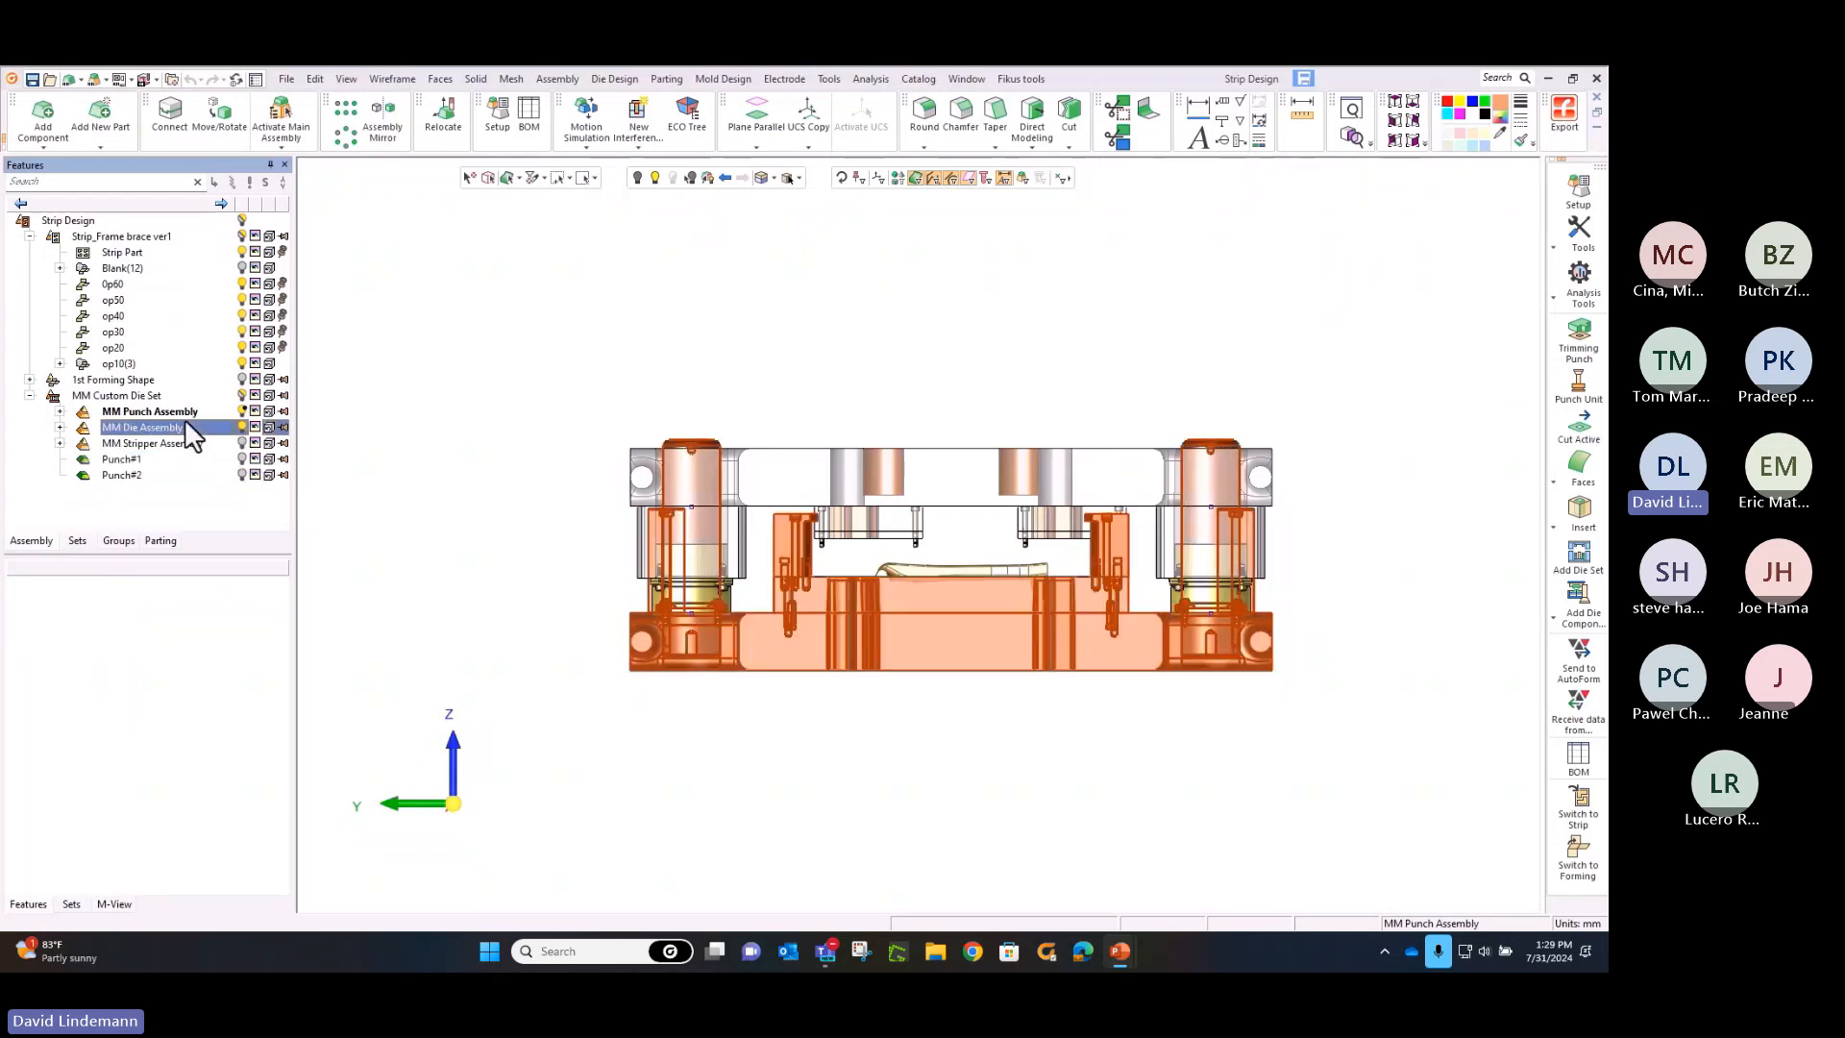
left_click(242, 411)
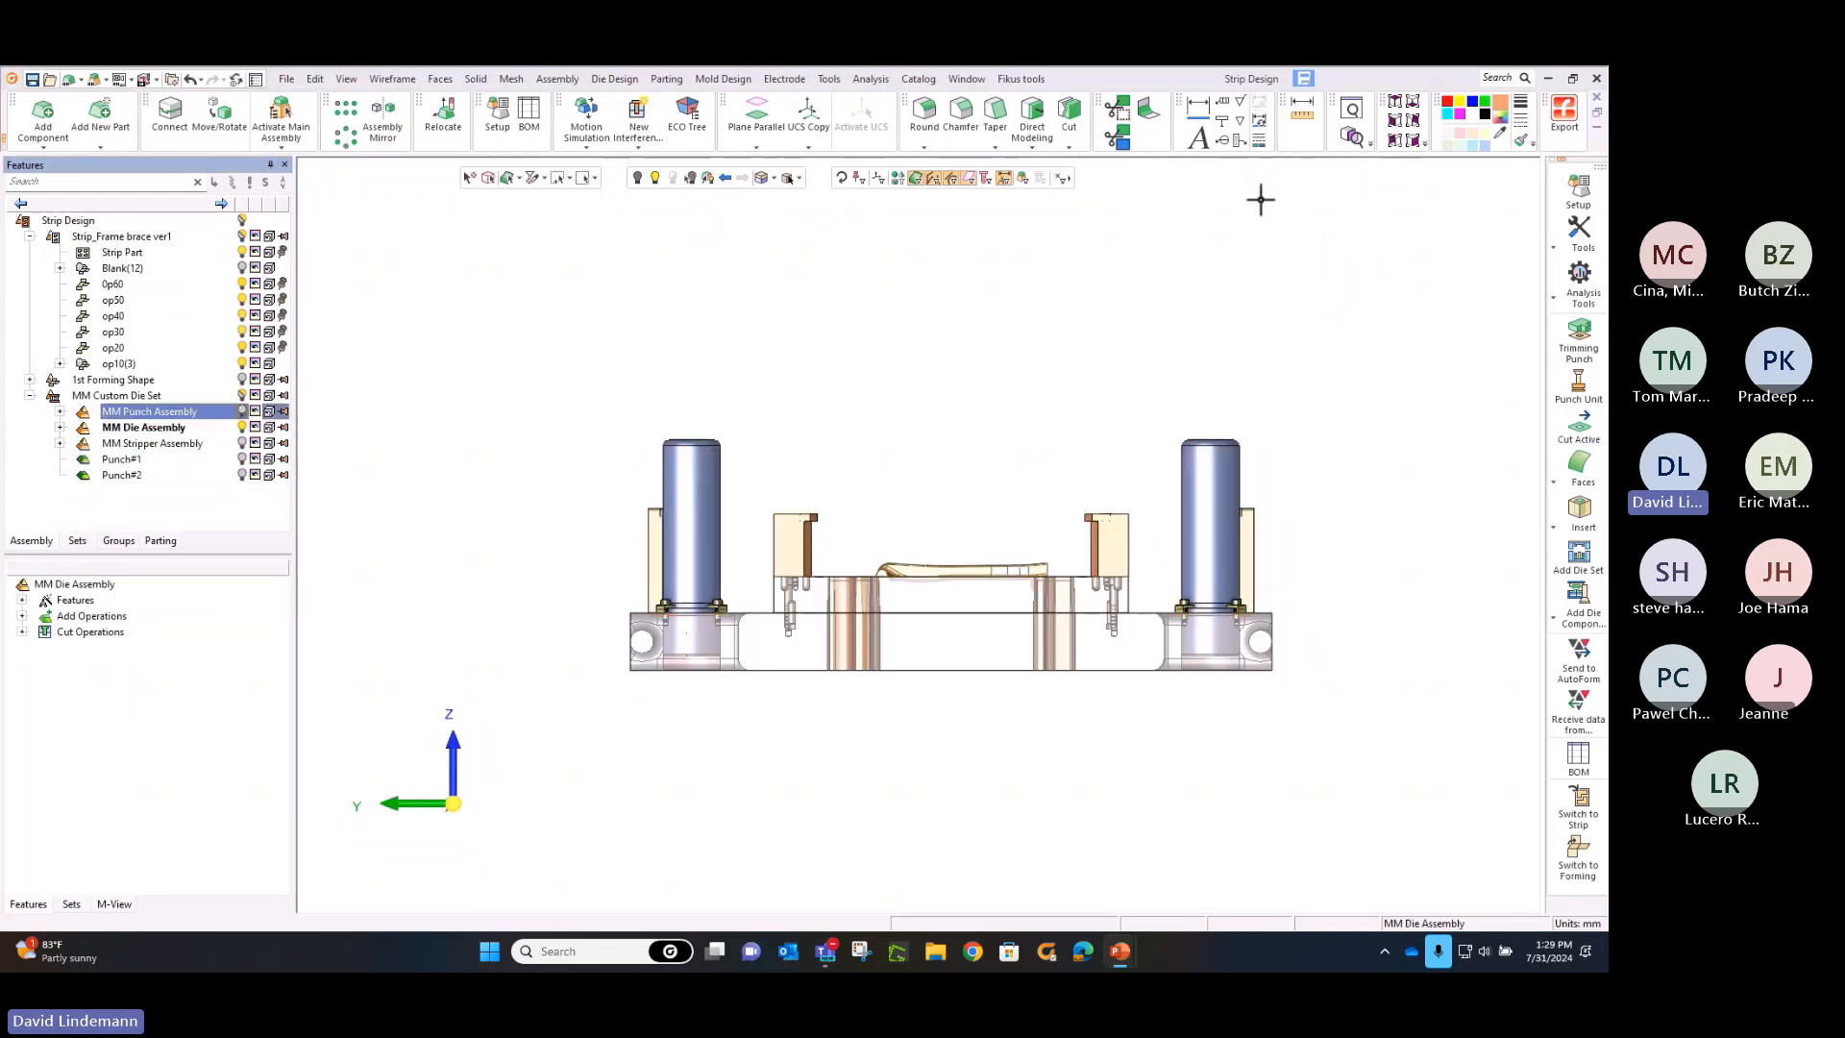
Add a duplicate copy of MM forming steel.elt from the MM Die Forming Steel folder, placed on the die under the op40 station
left_click(1395, 104)
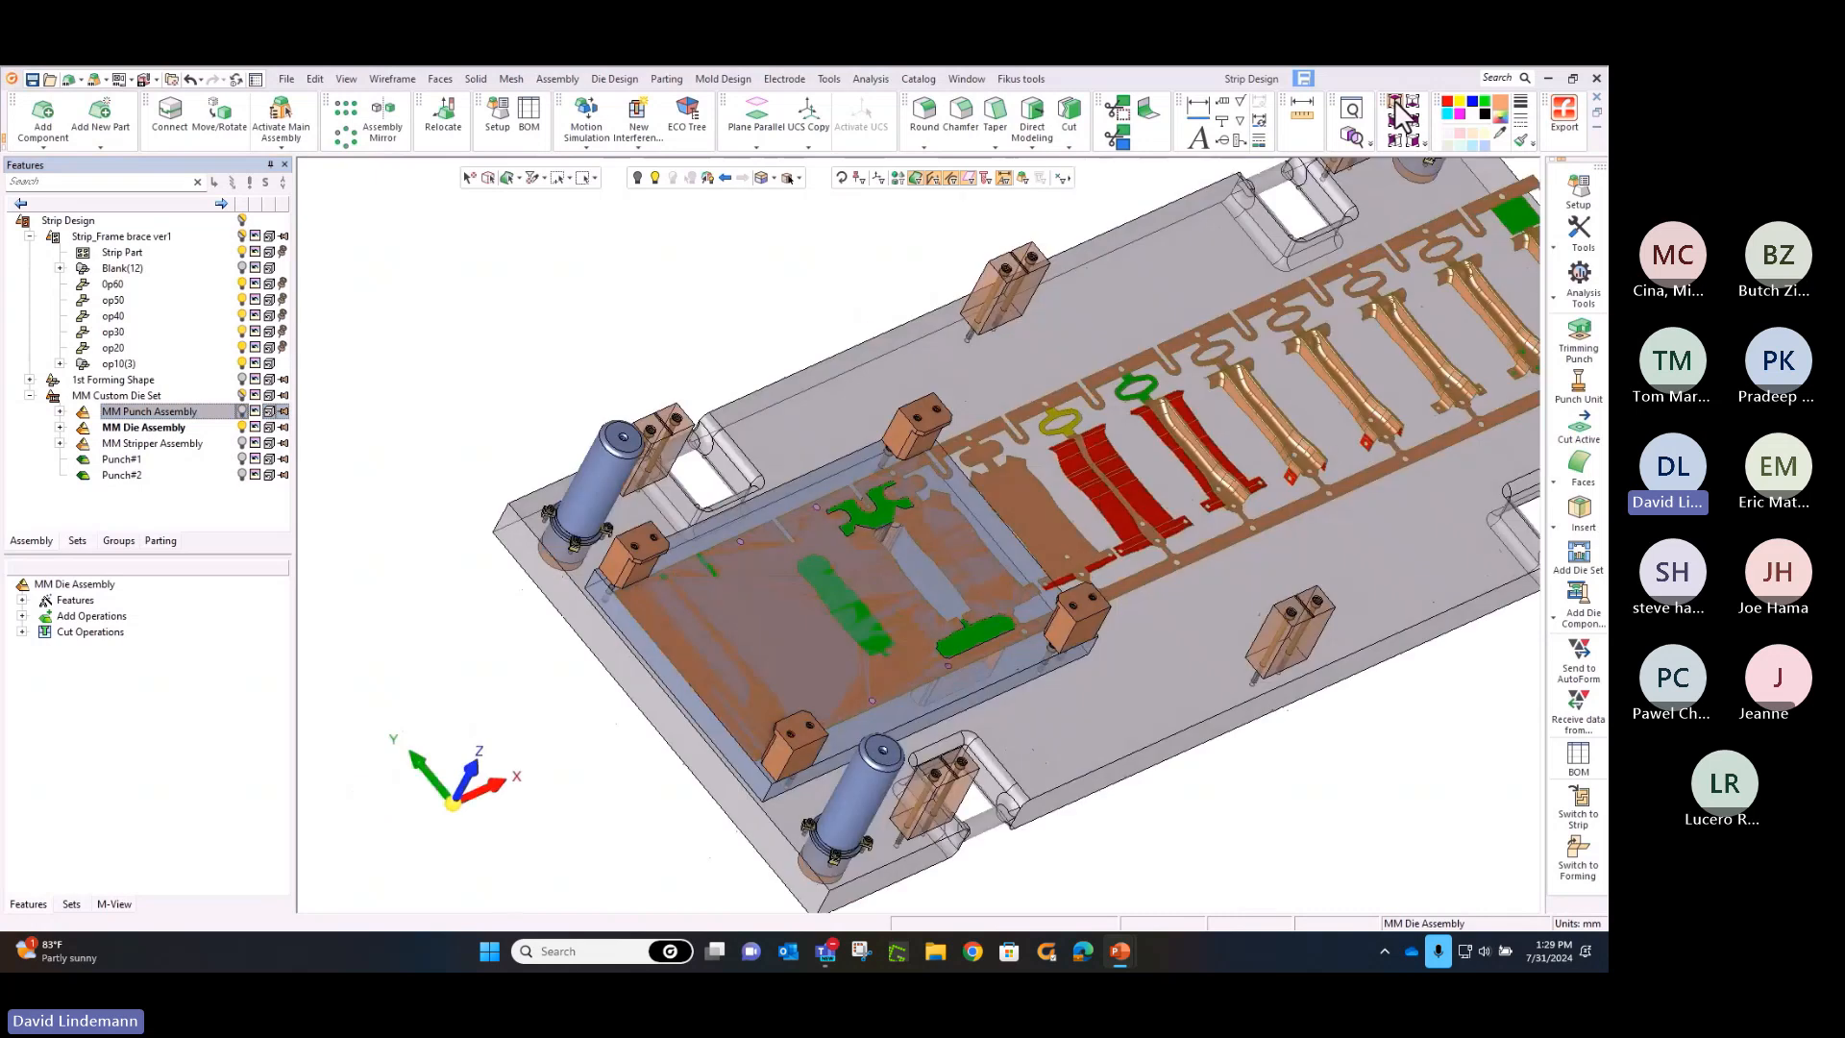
left_click(1397, 104)
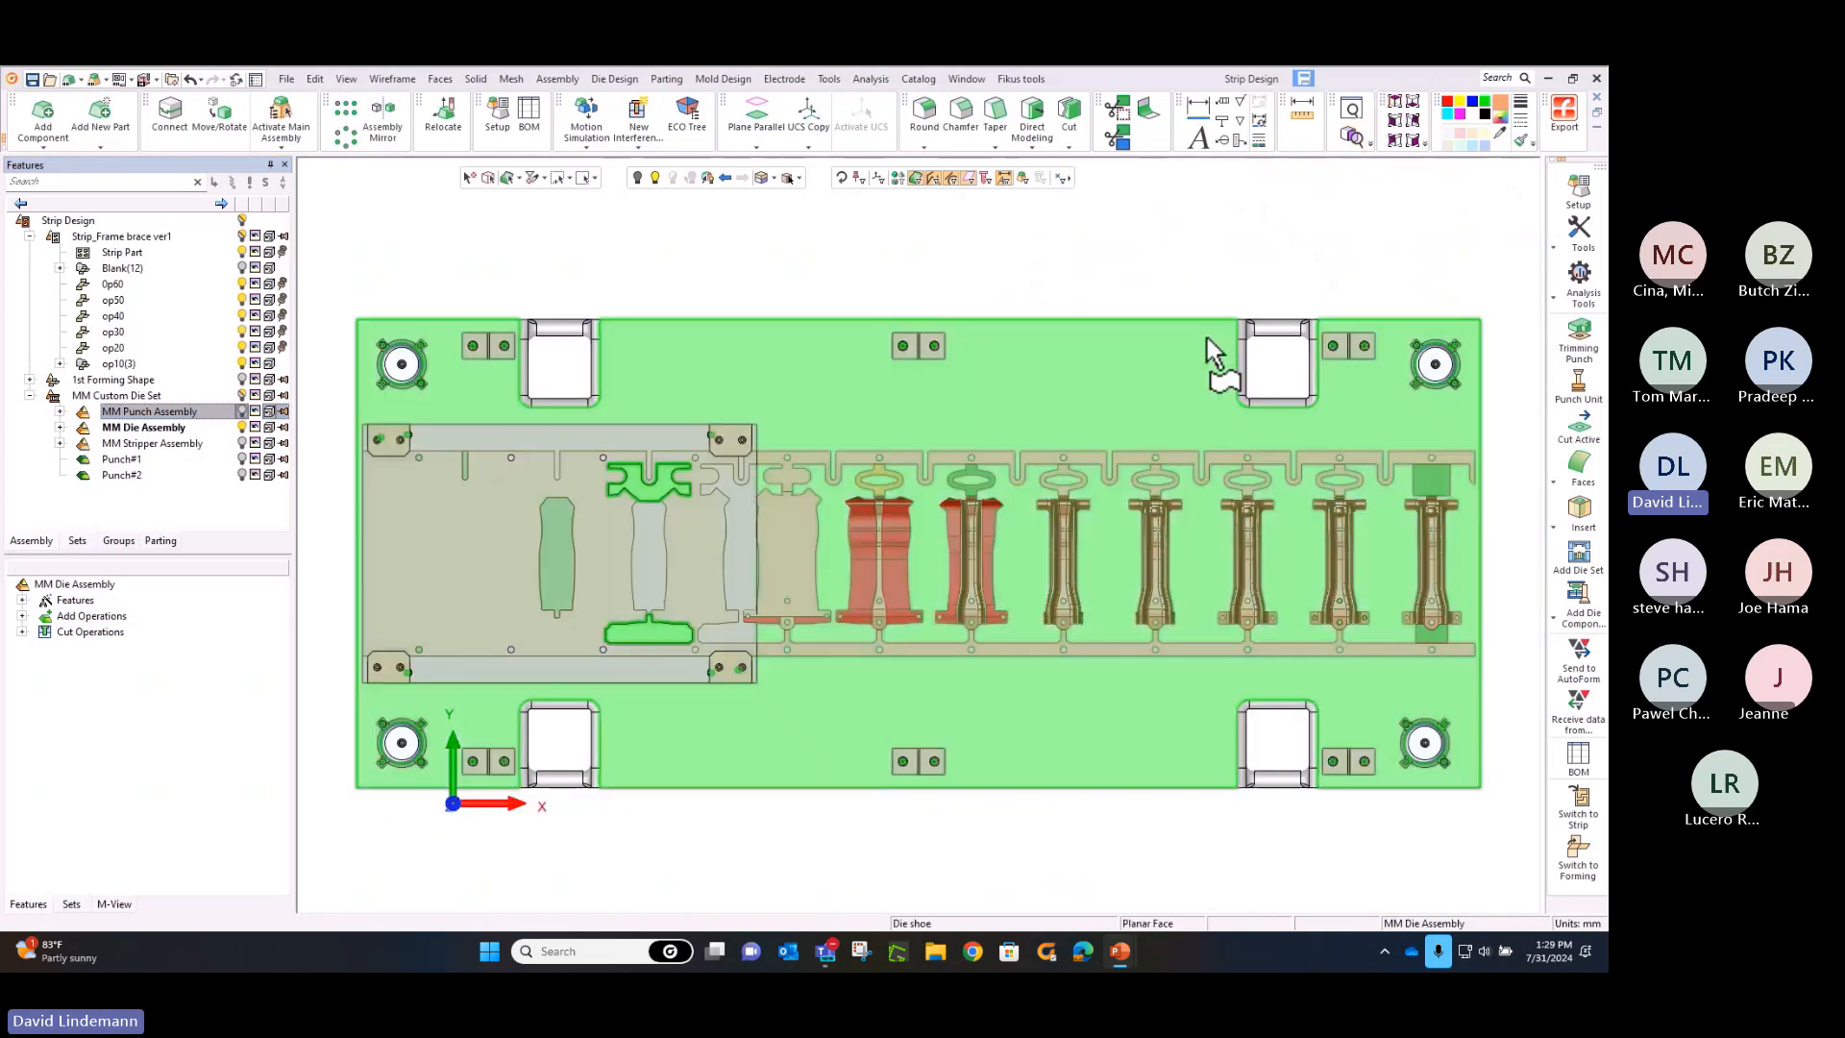
right_click_drag(1047, 732, 659, 198, "ctrl")
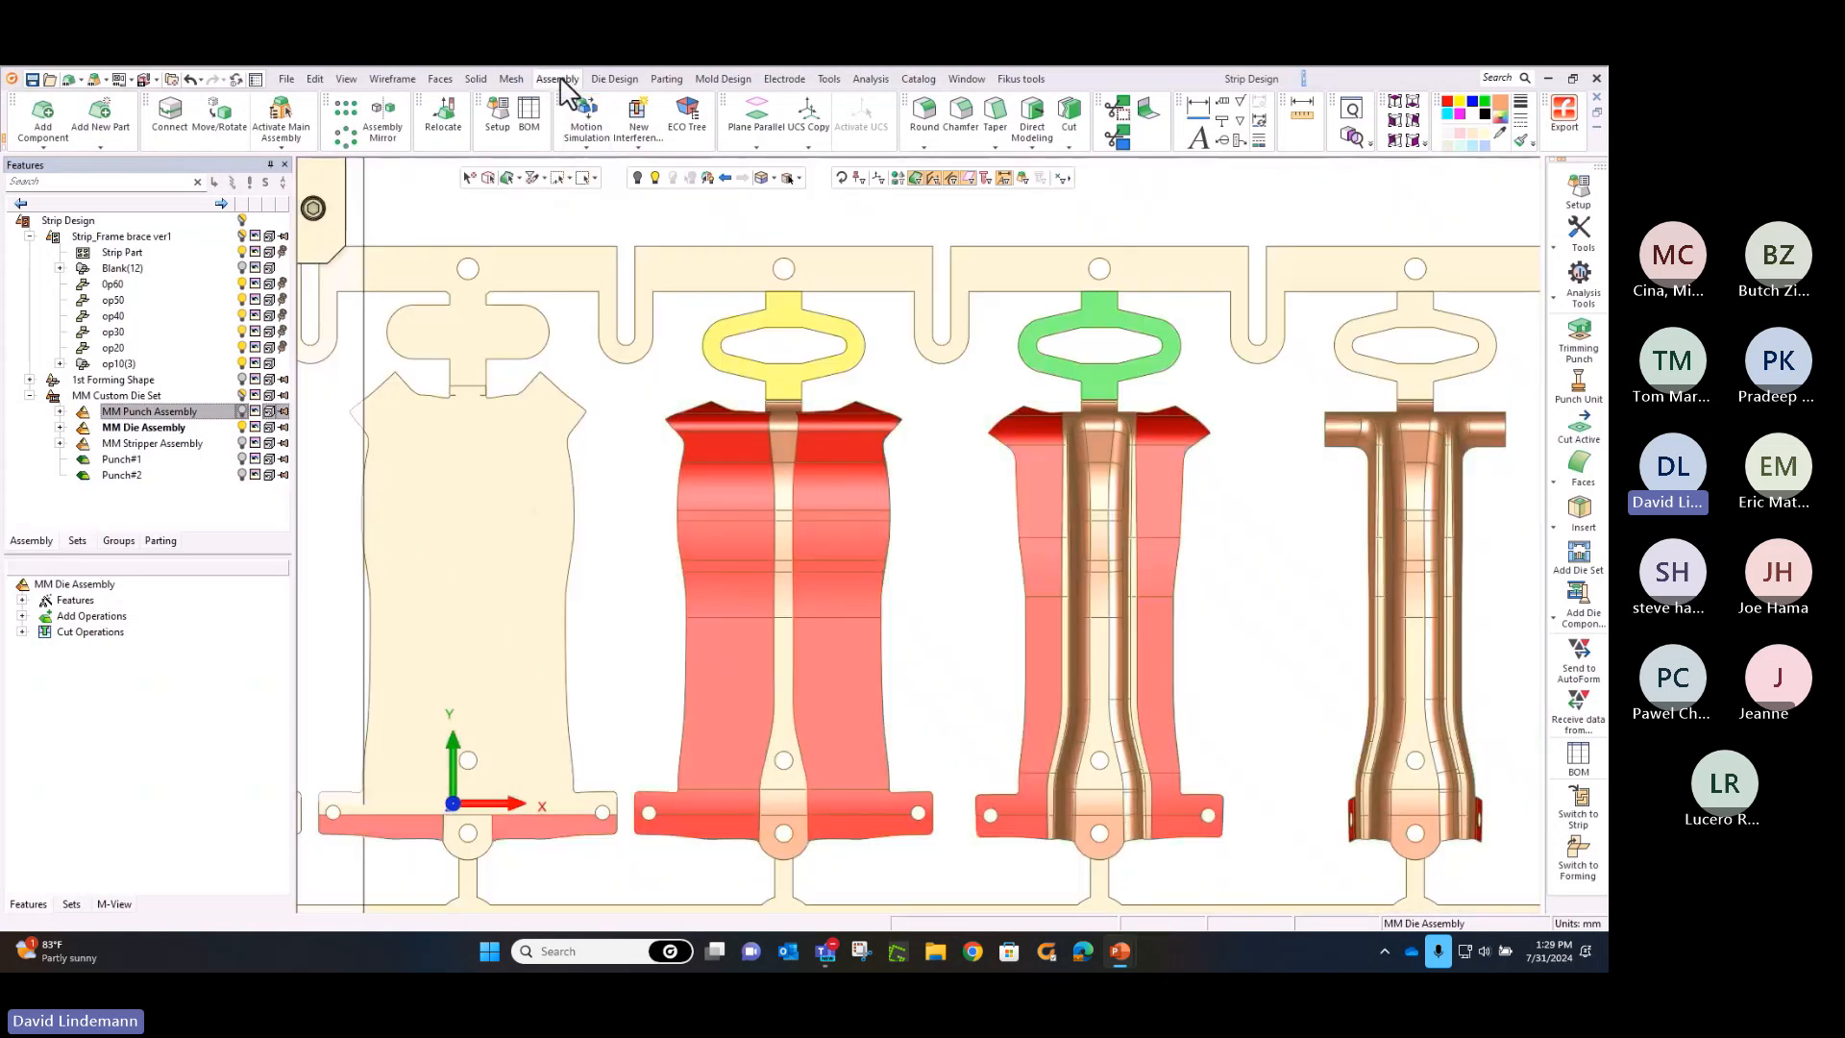
left_click(558, 79)
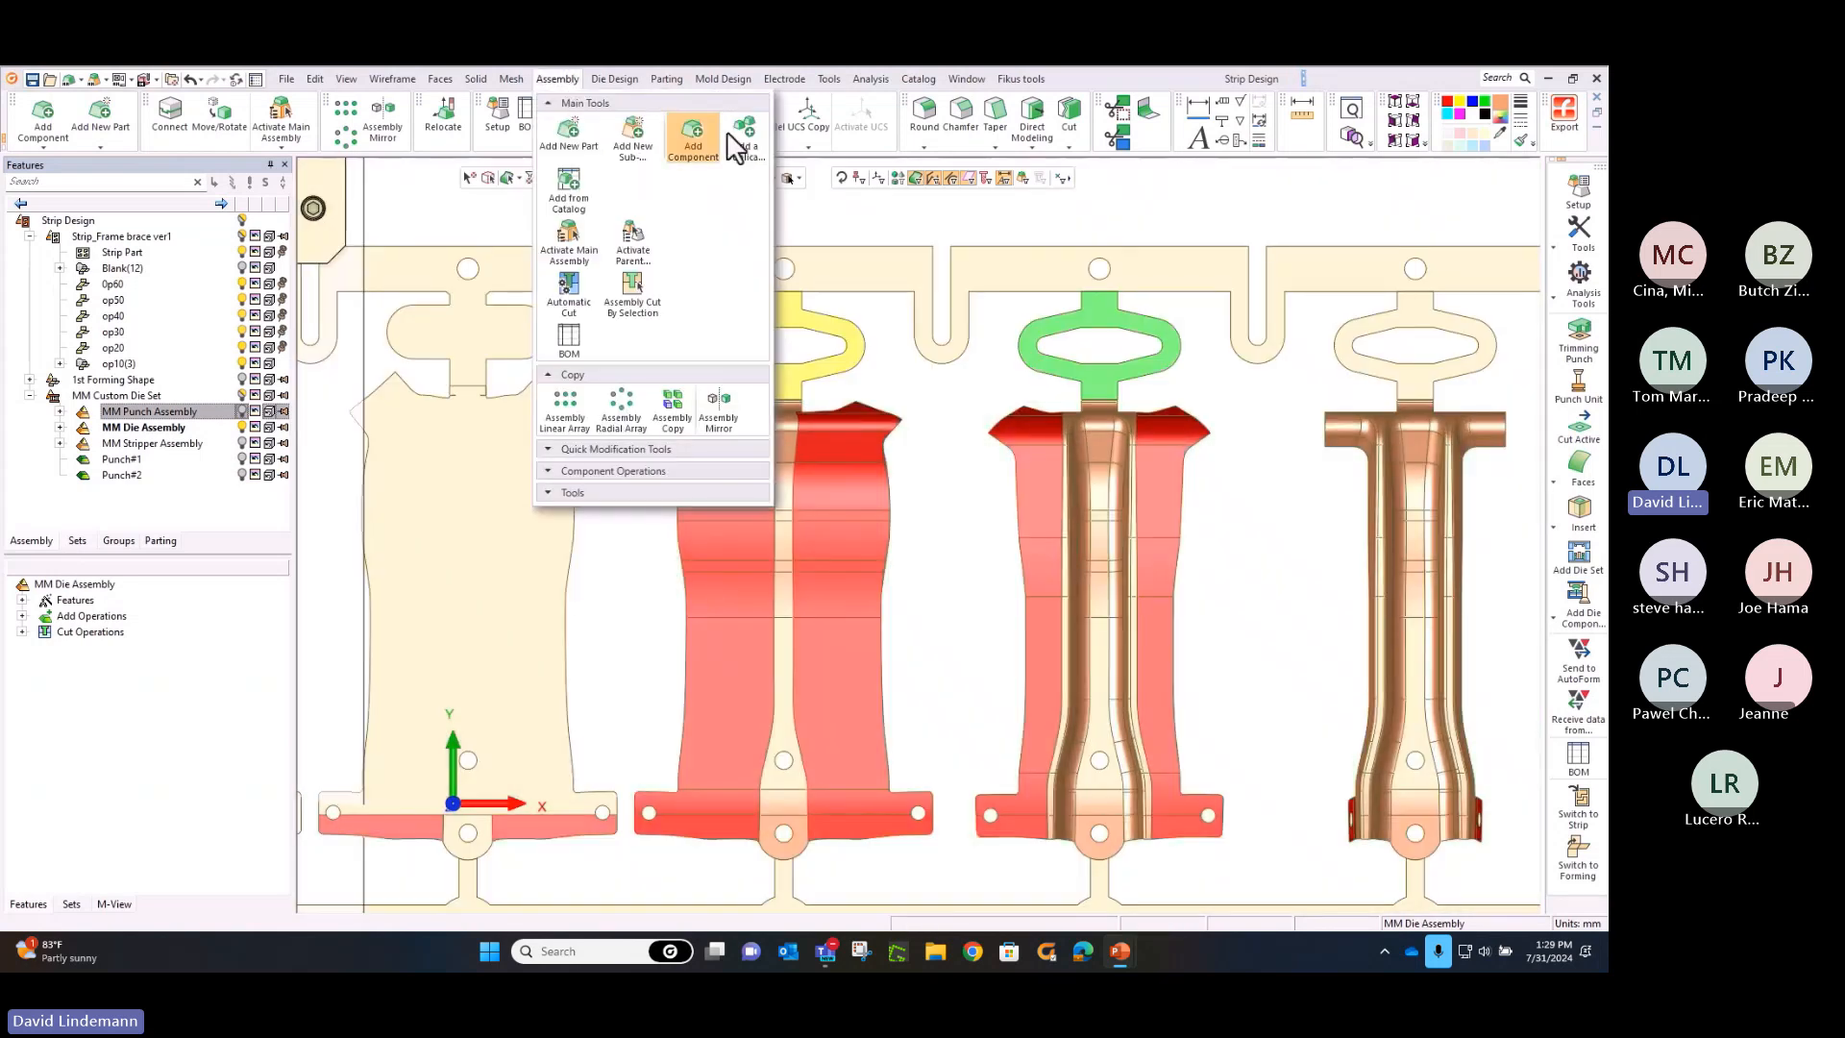
left_click(744, 139)
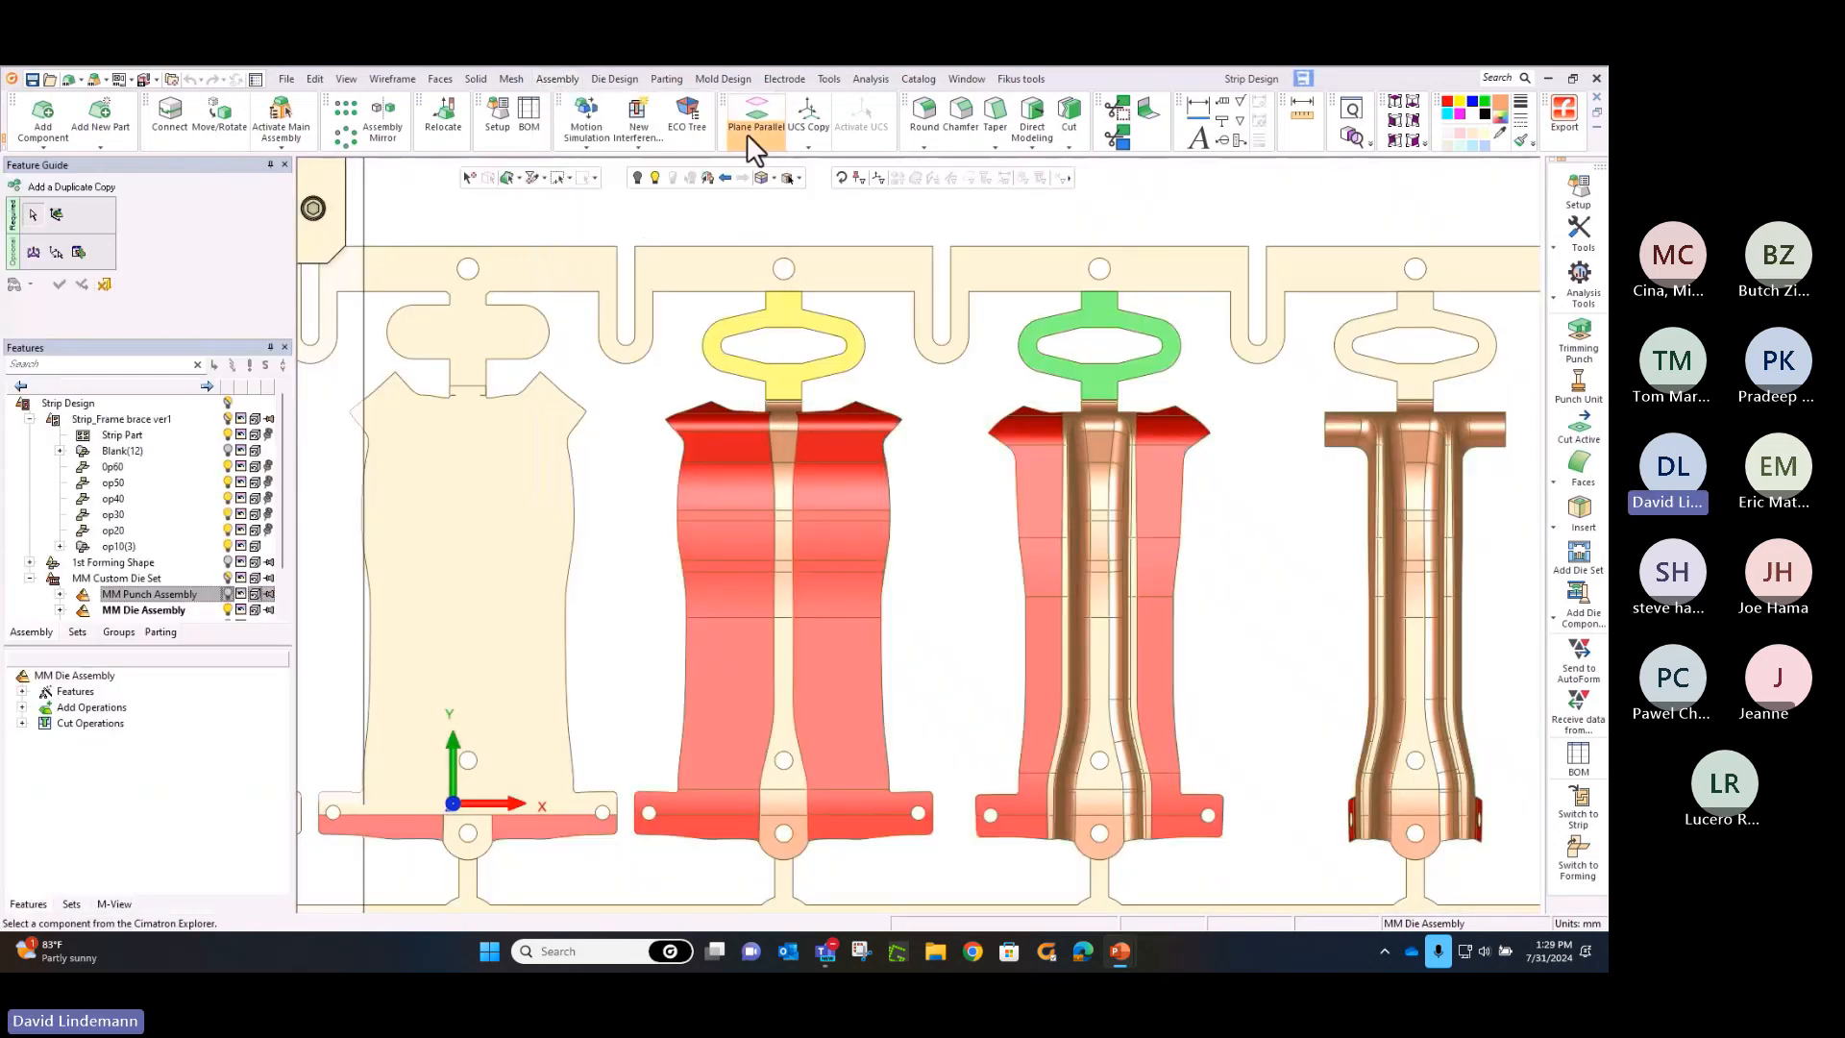
left_click(437, 275)
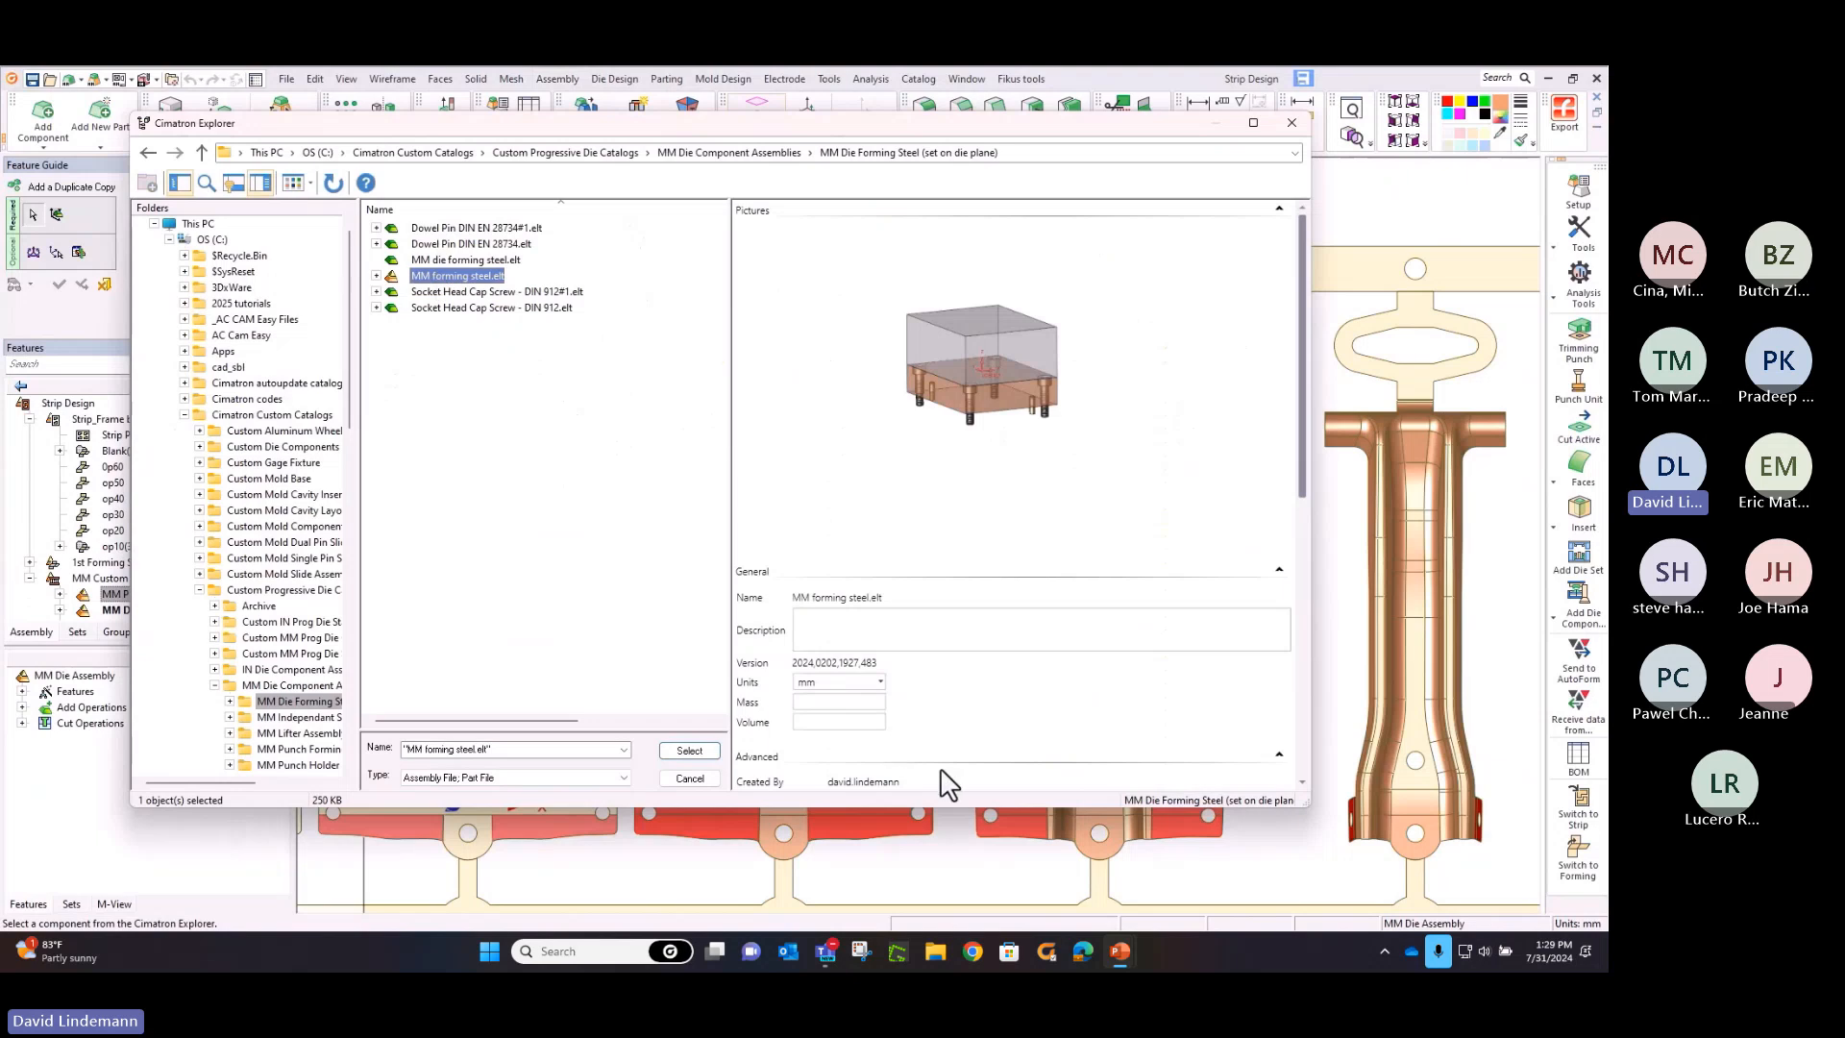
left_click(687, 750)
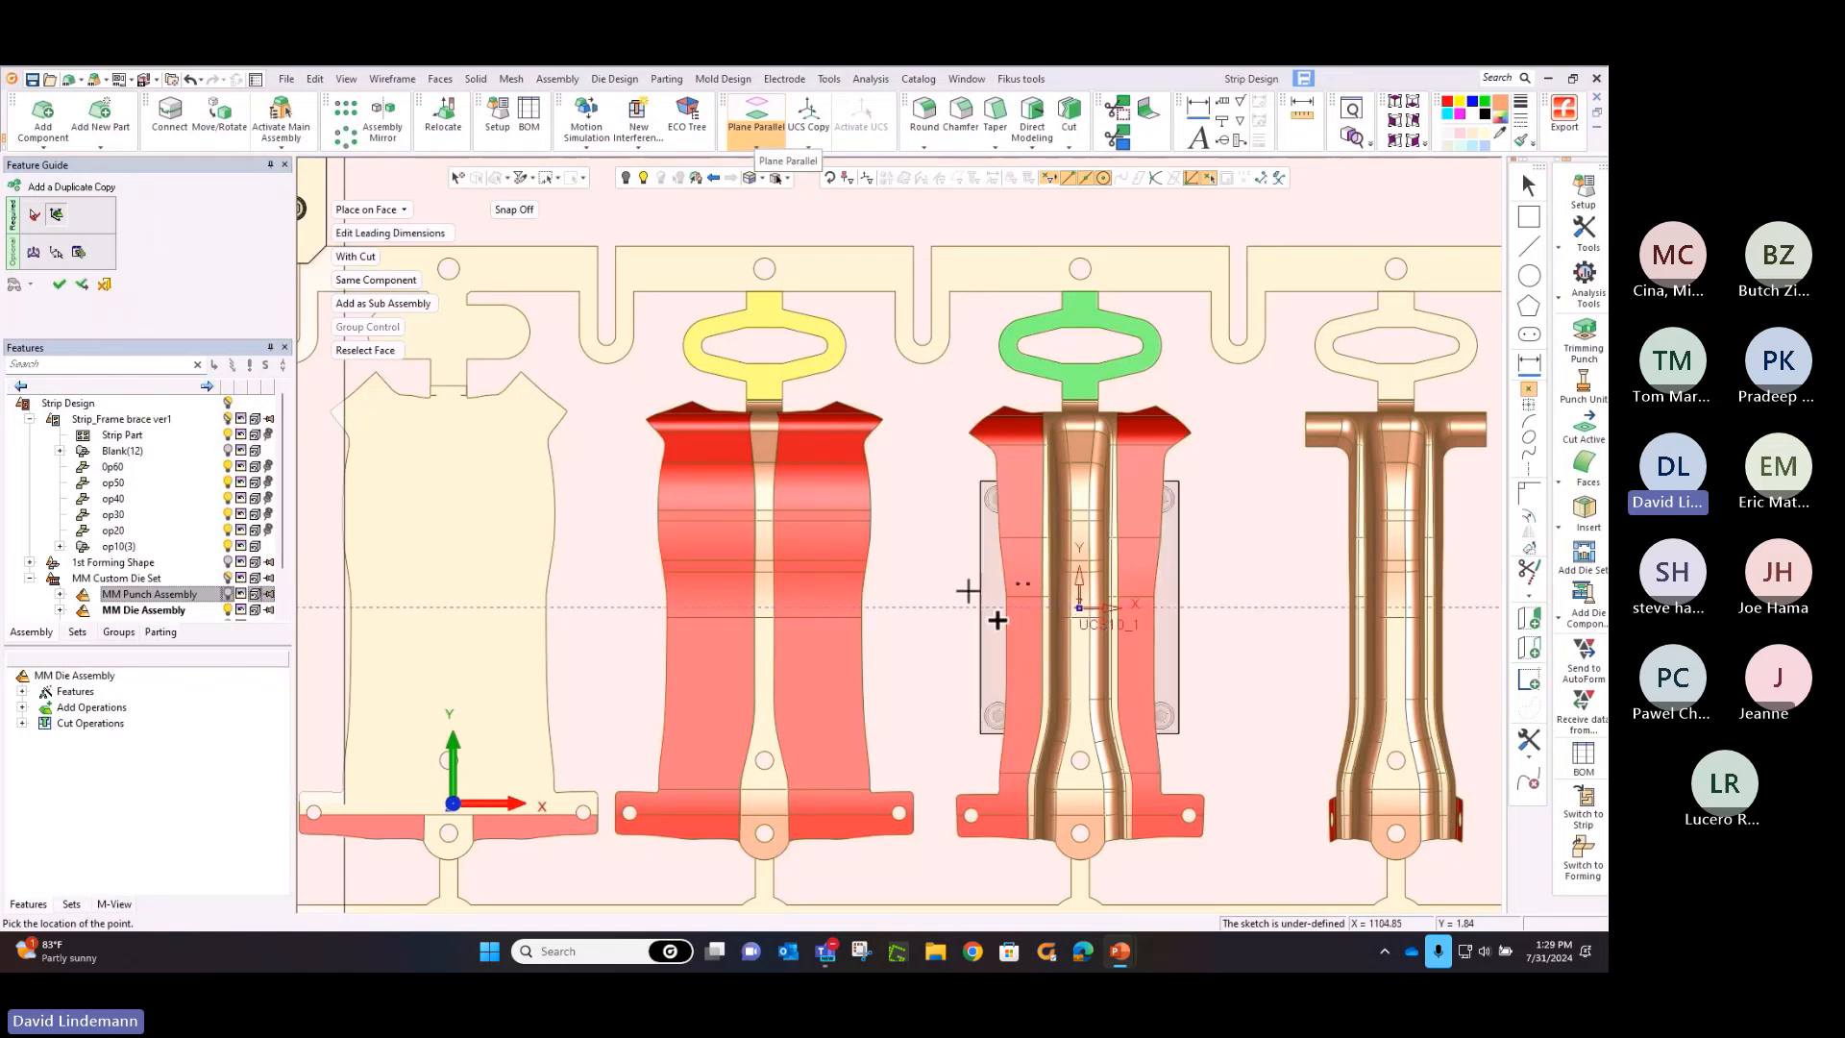
left_click(59, 284)
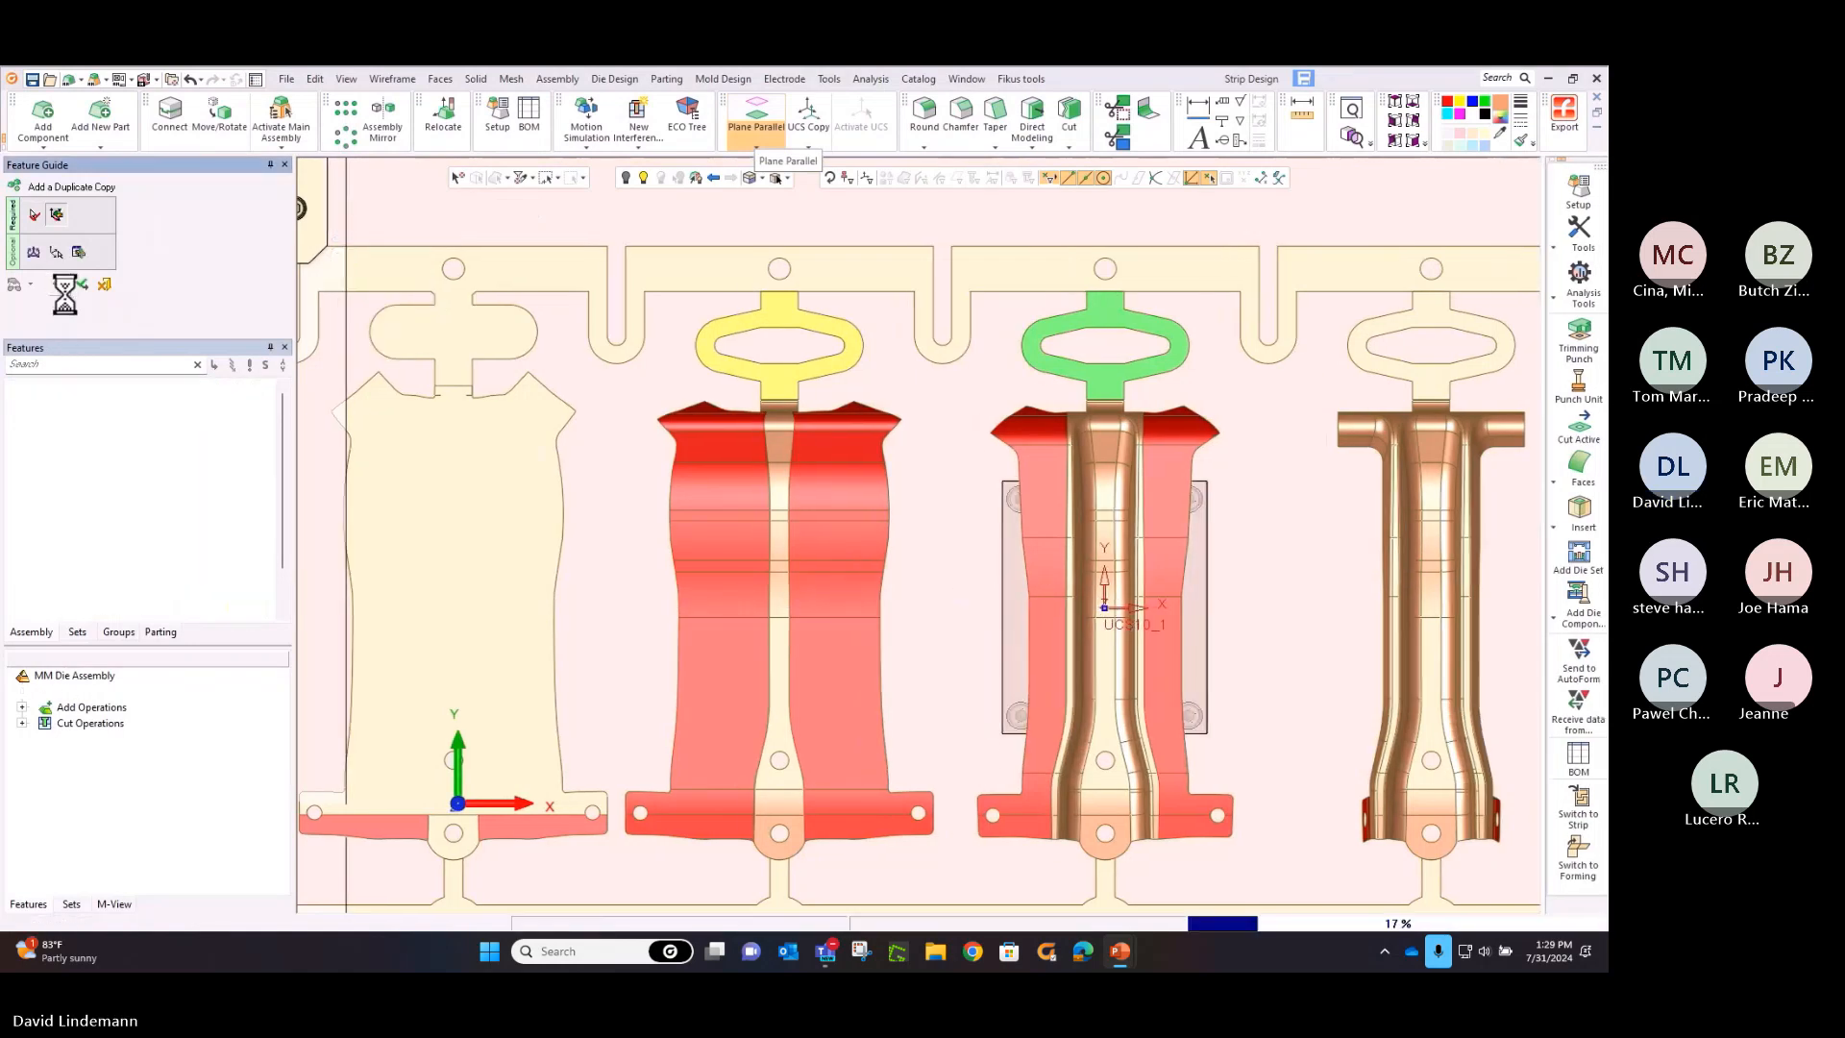
Set the MM Forming Steel size to width X 200 mm and length Y 300 mm in the die setup parameters
left_click(512, 116)
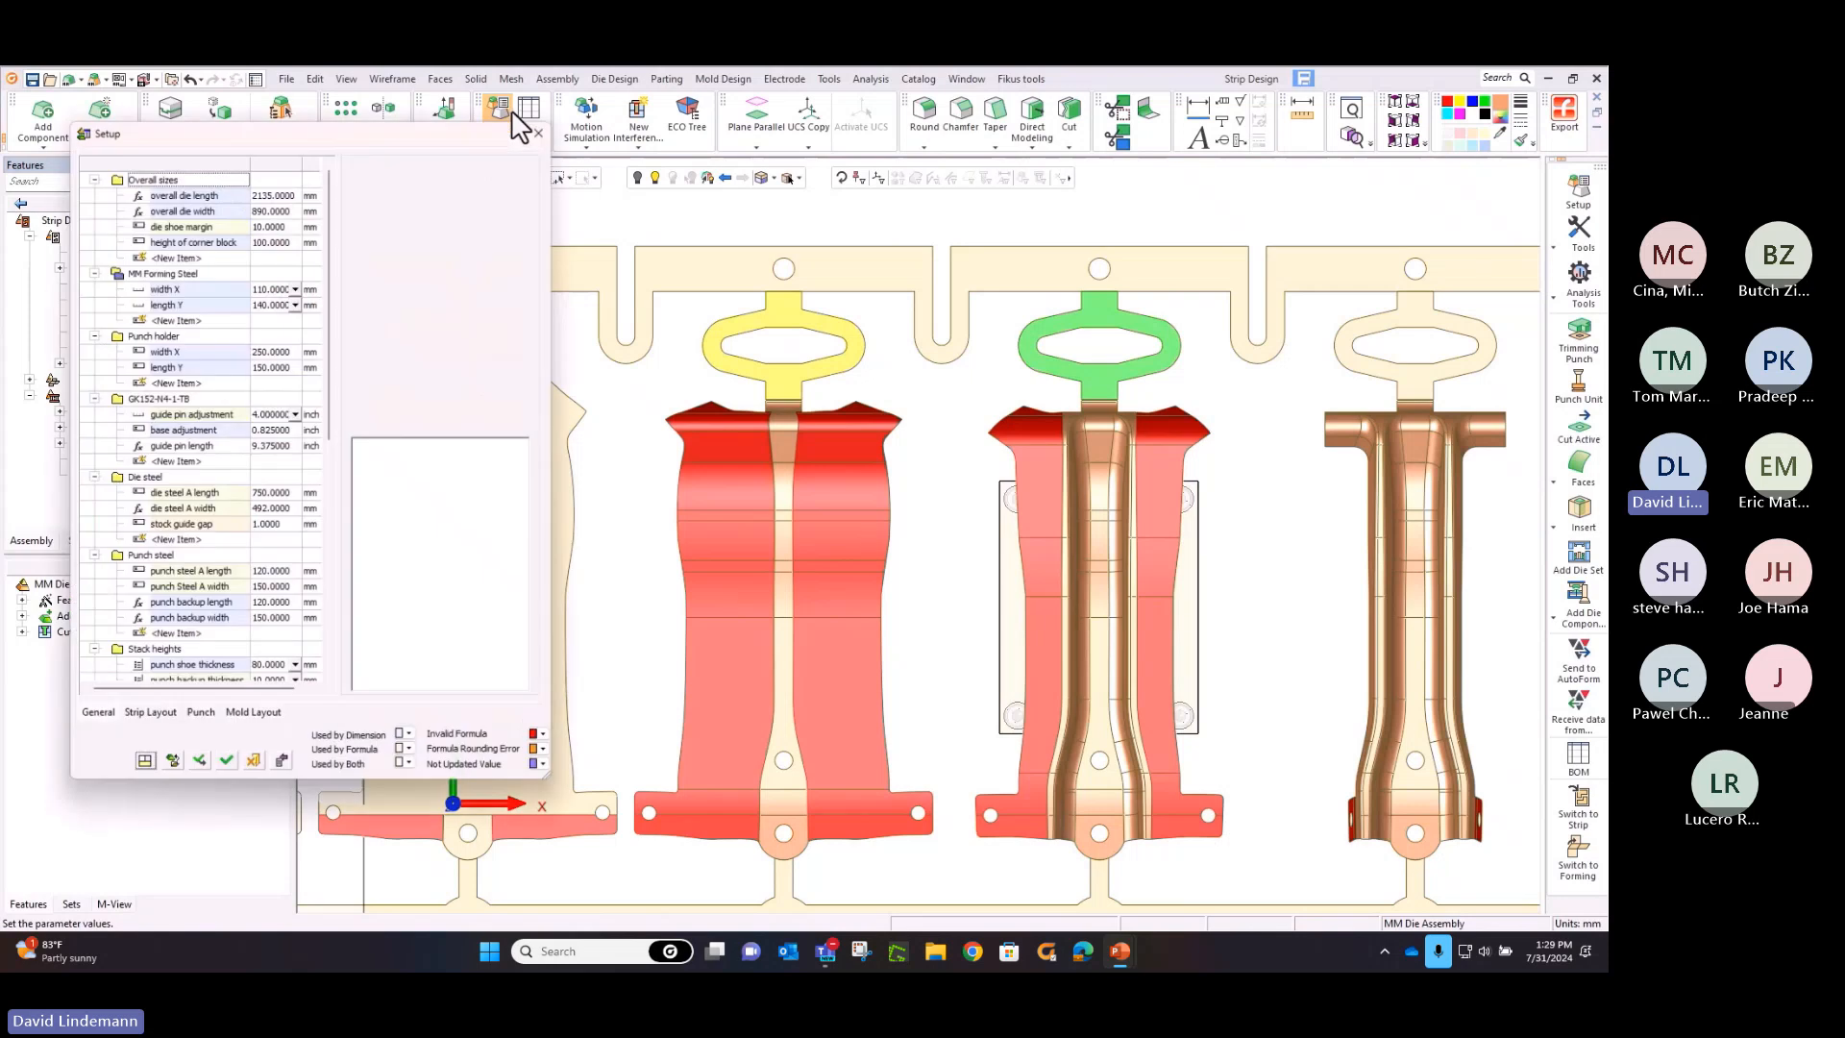
left_click(288, 286)
left_click(296, 287)
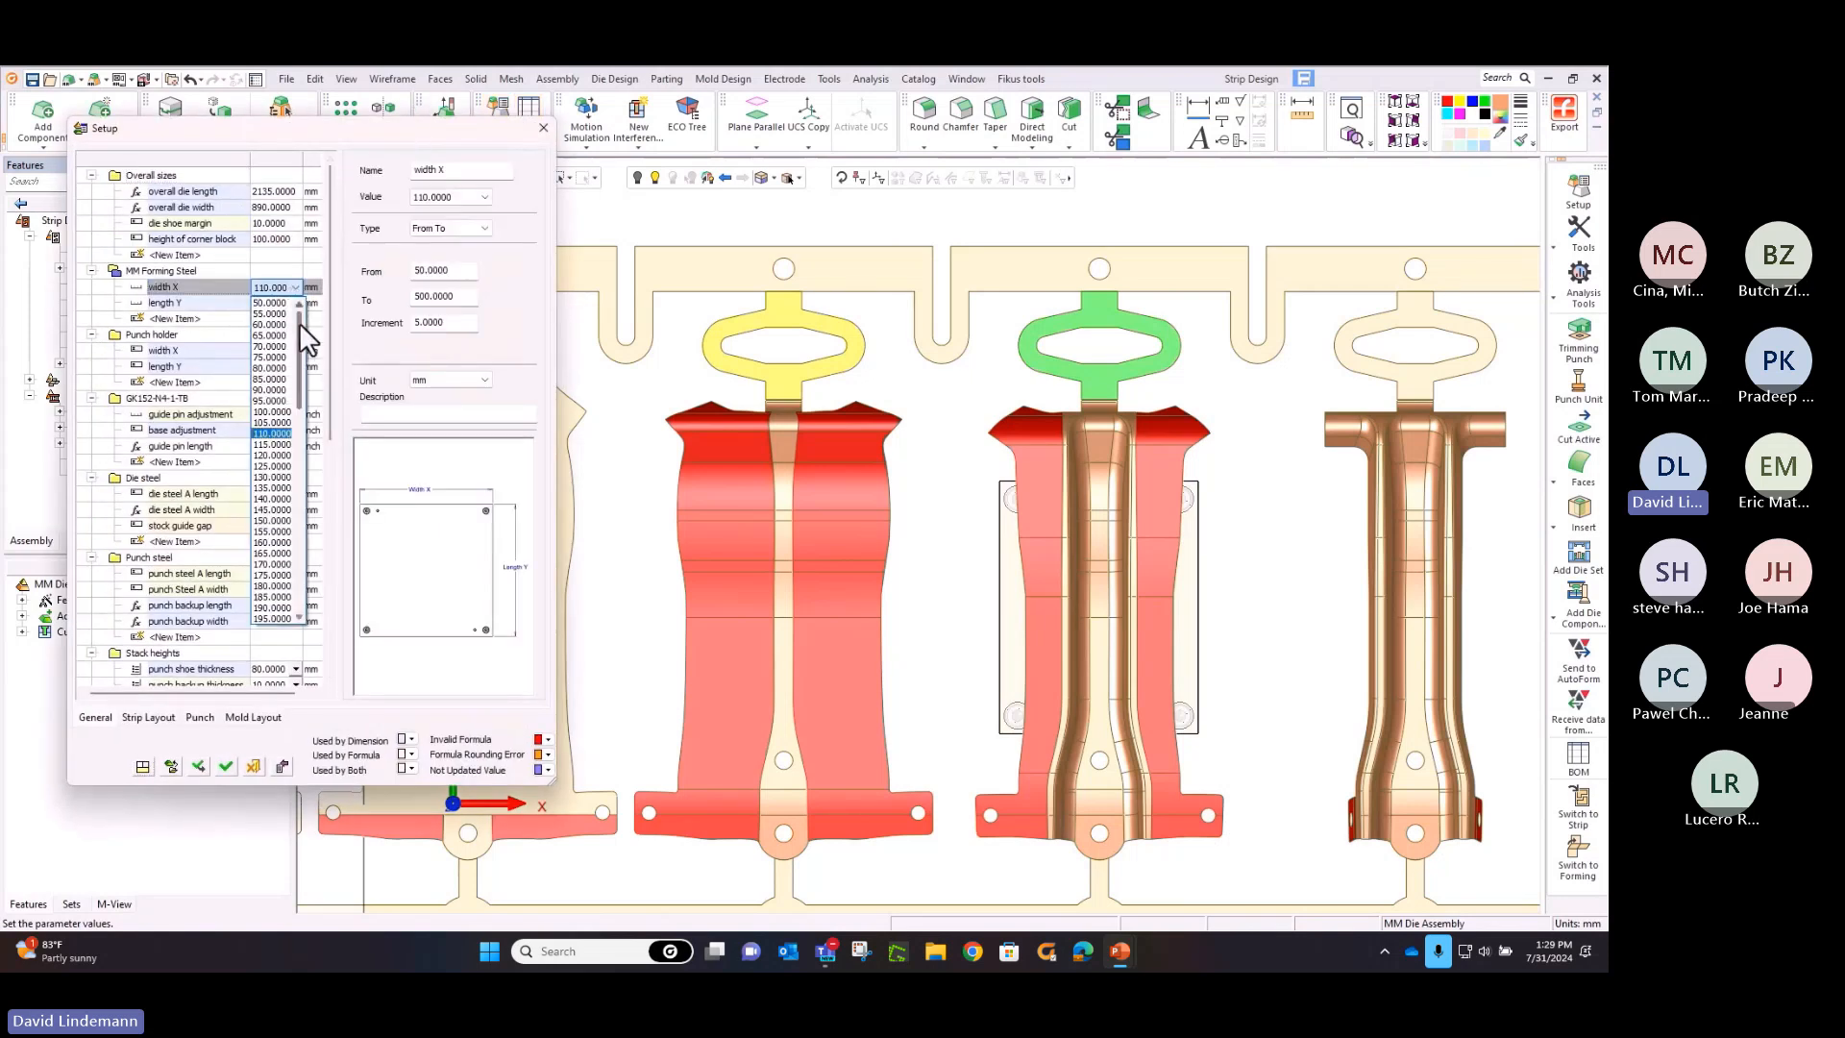
left_click_drag(334, 444, 343, 468)
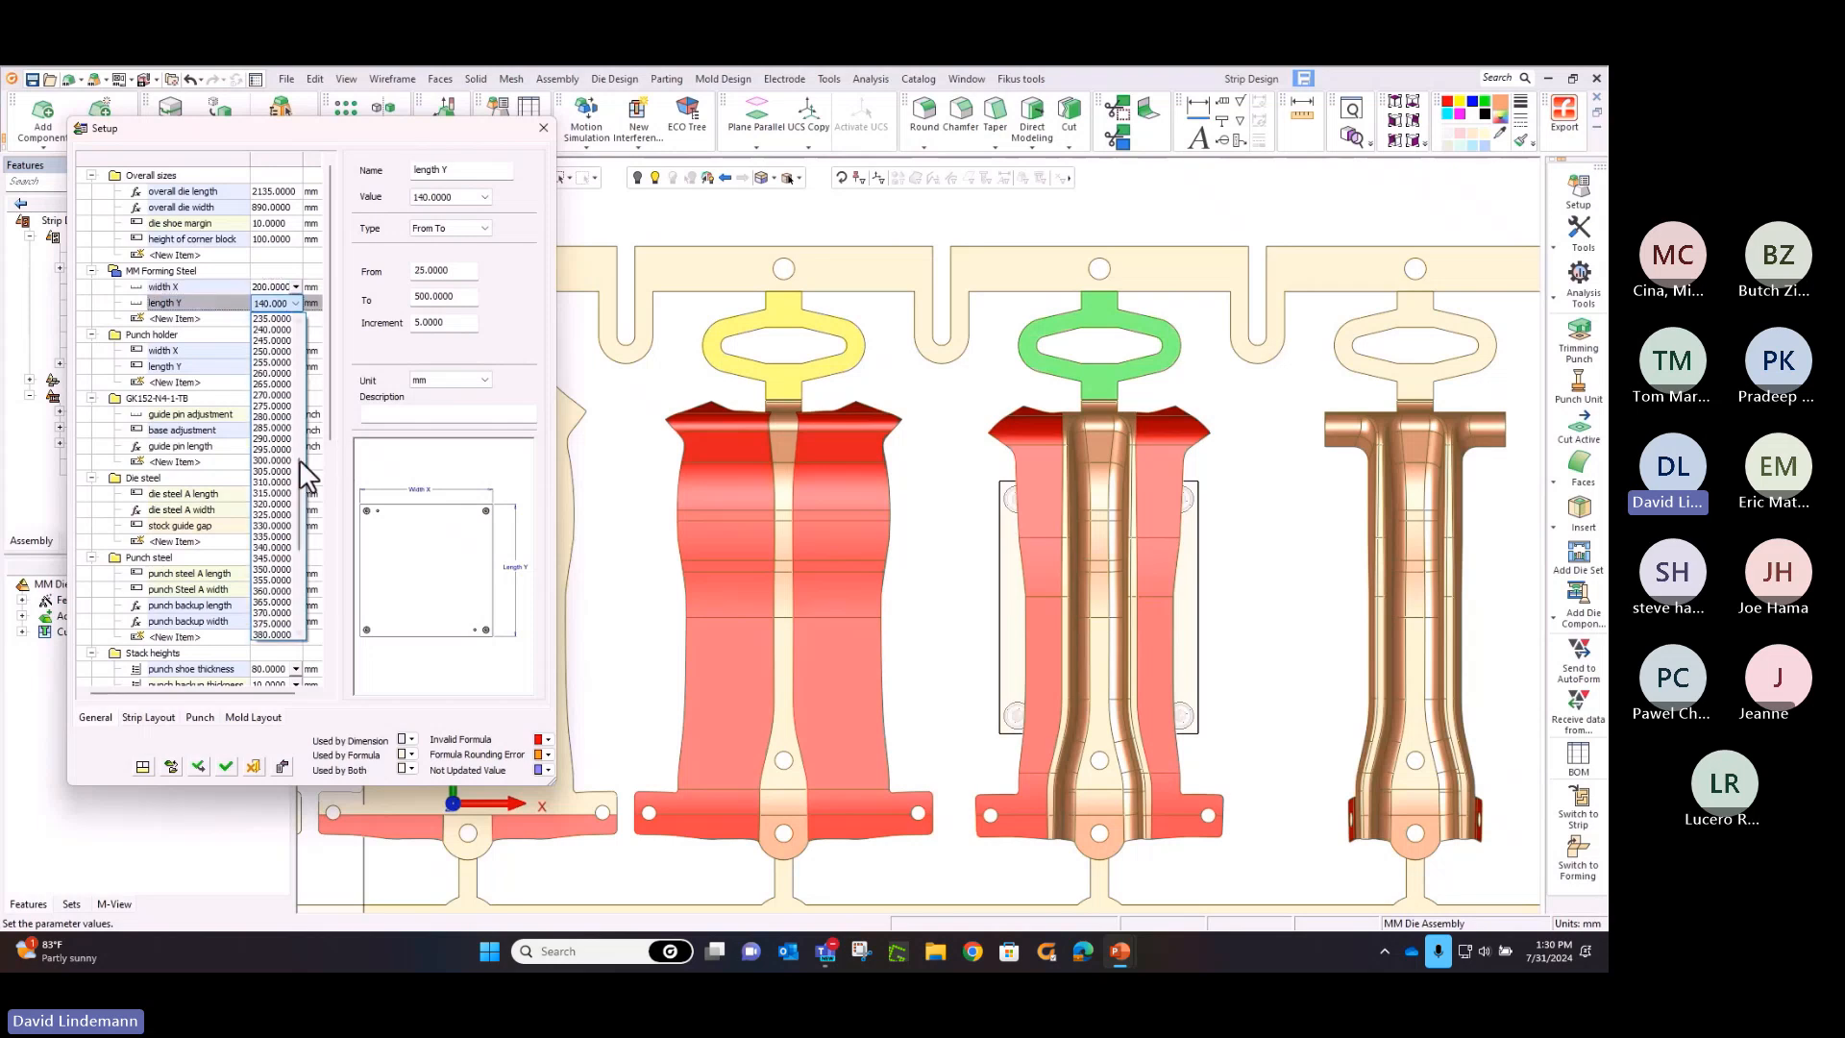
left_click(259, 466)
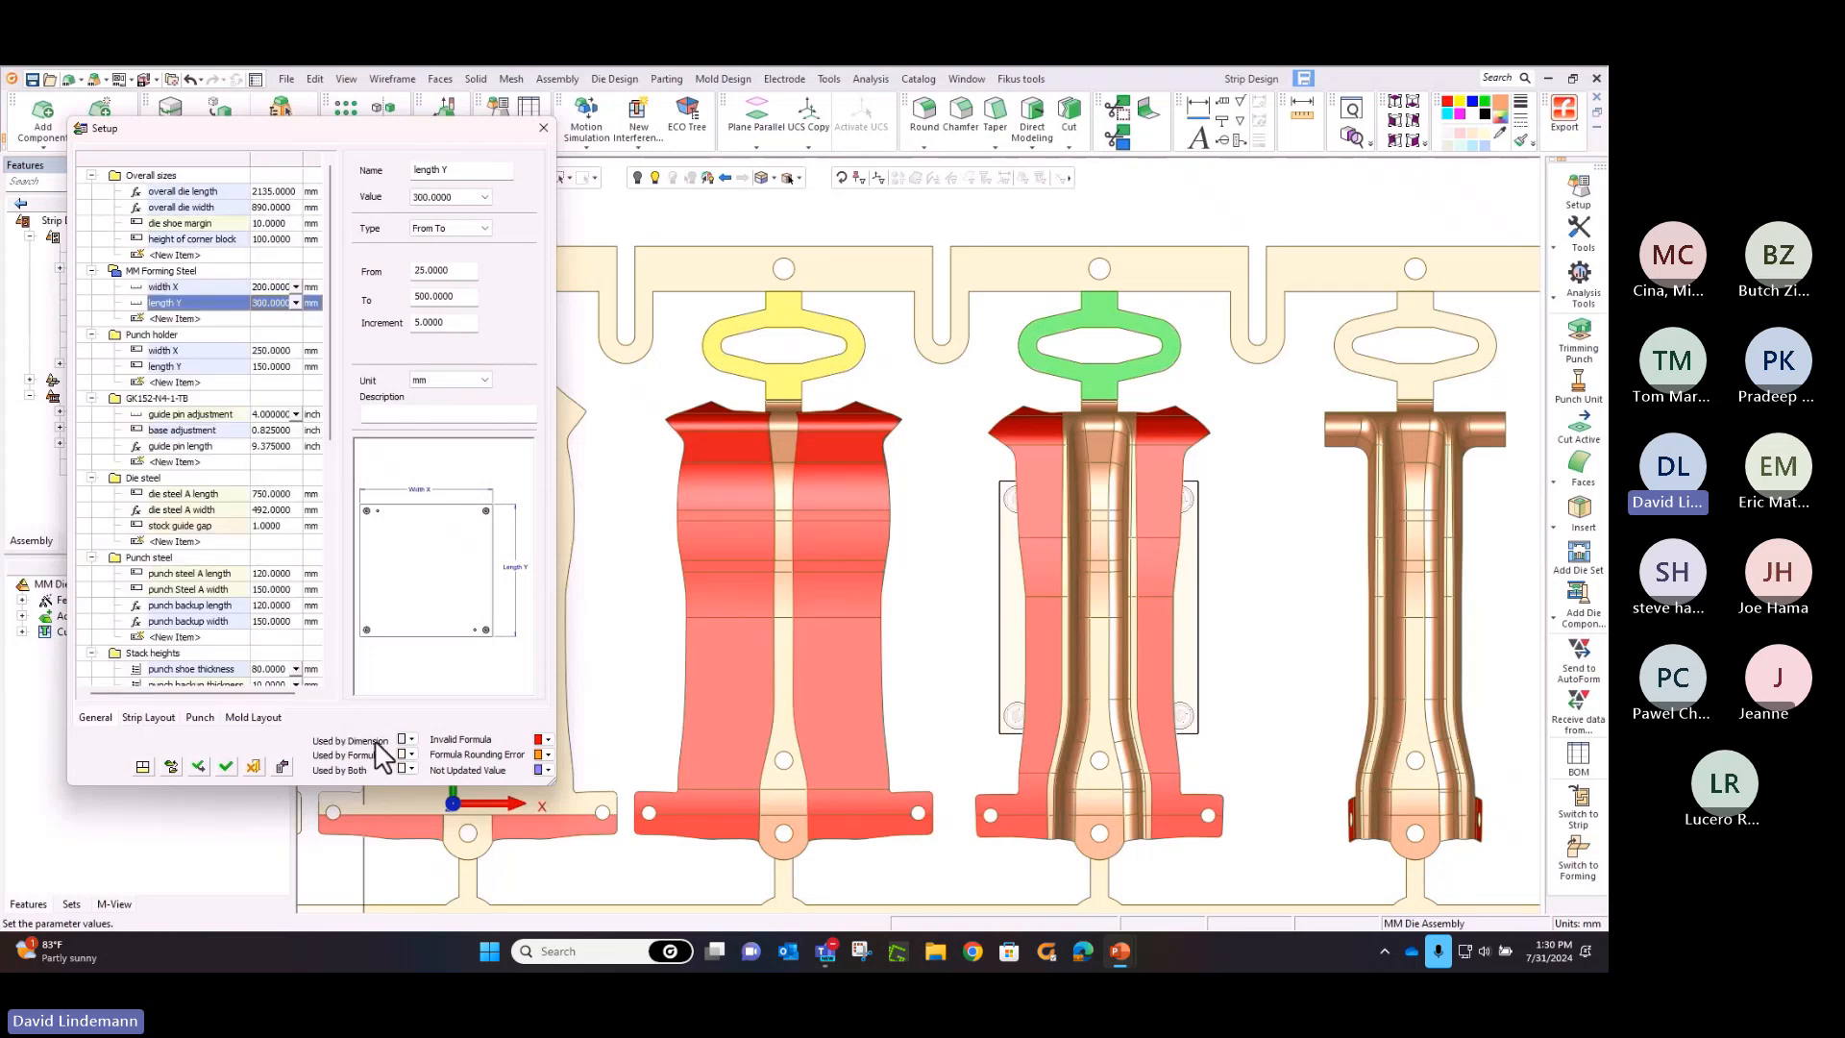
left_click(228, 765)
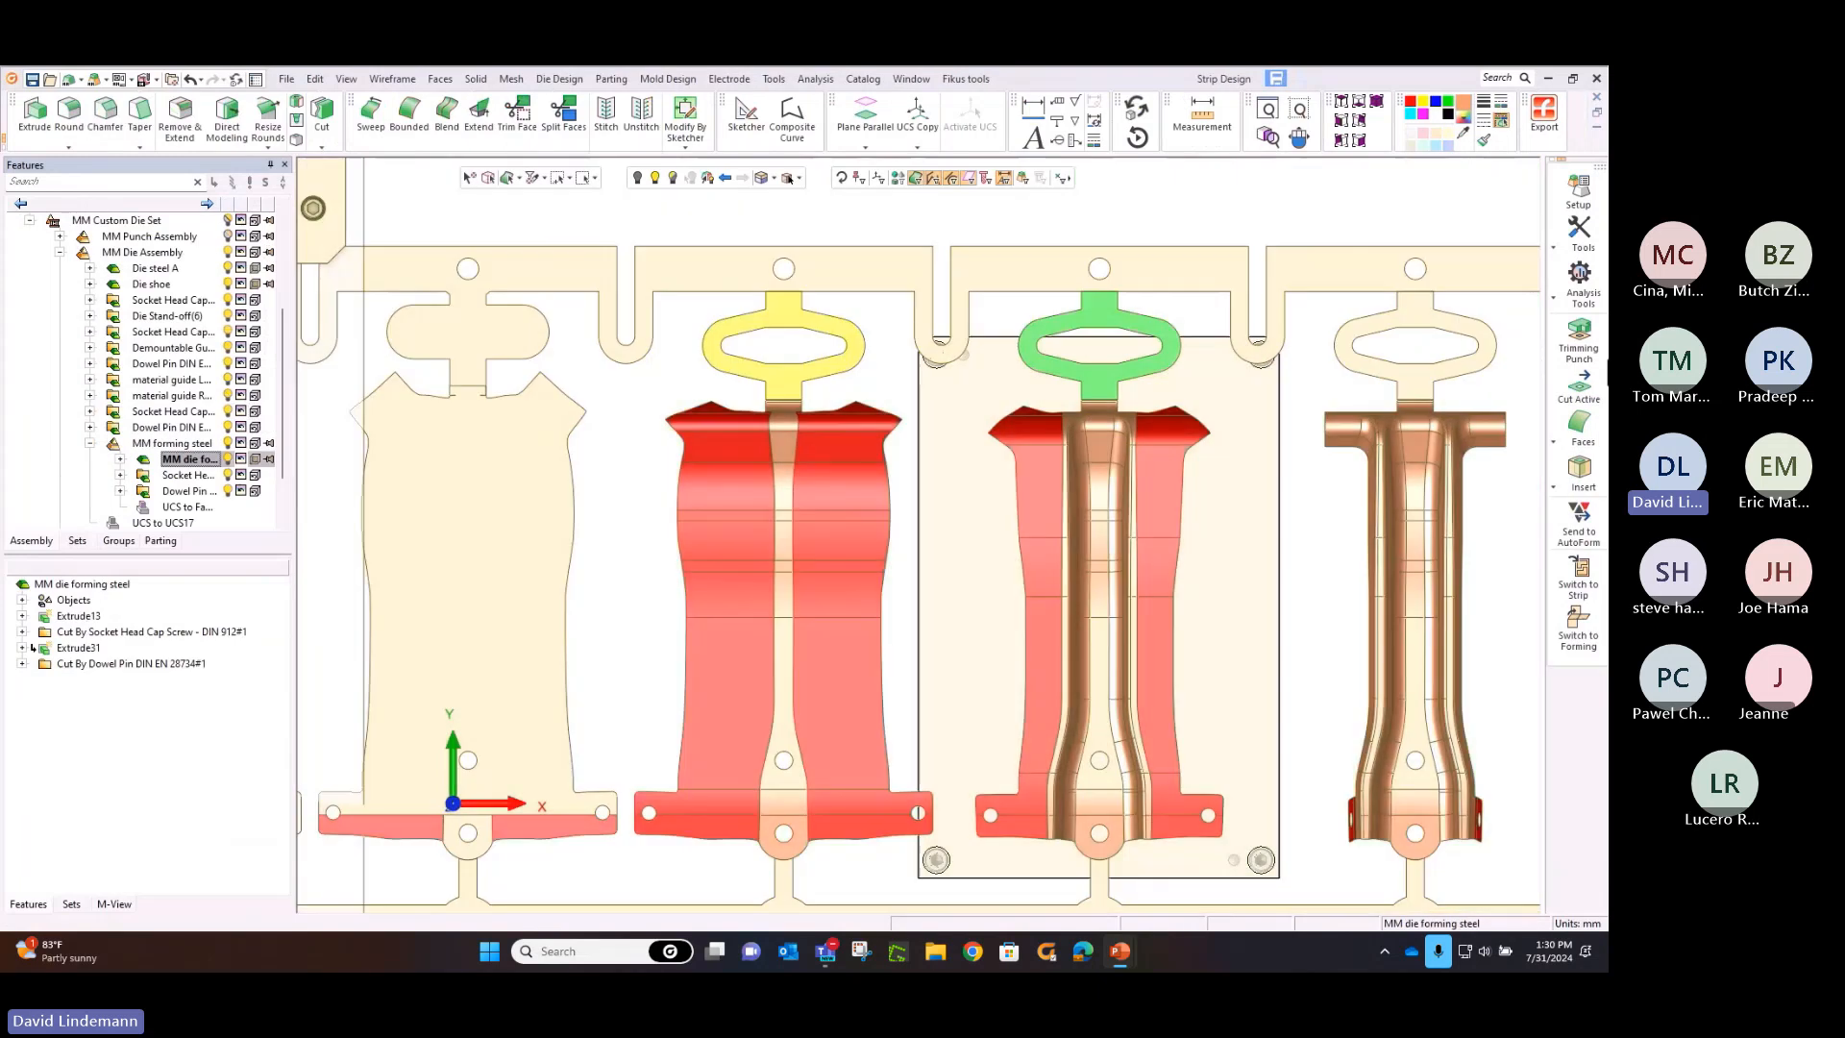
Cut the active die forming steel with all faces of the op40 formed part, using the plain Cut option
left_click(1585, 392)
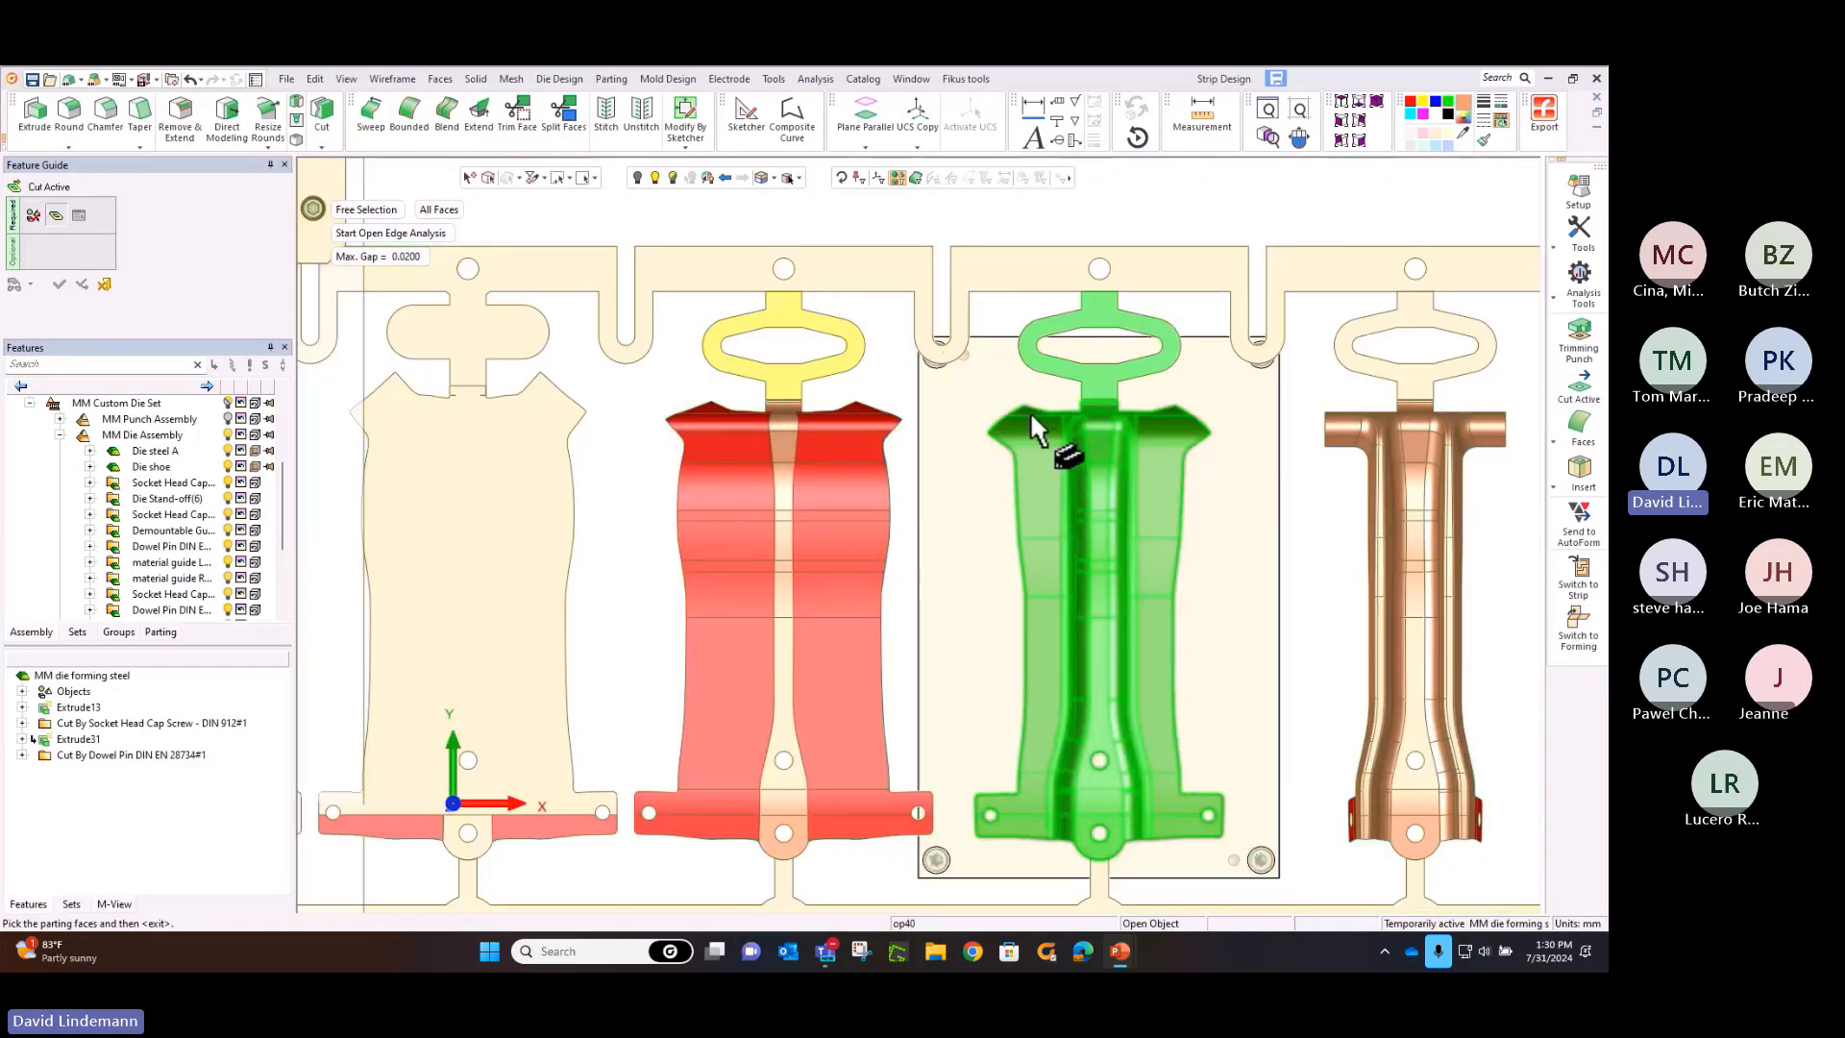
left_click(1034, 419)
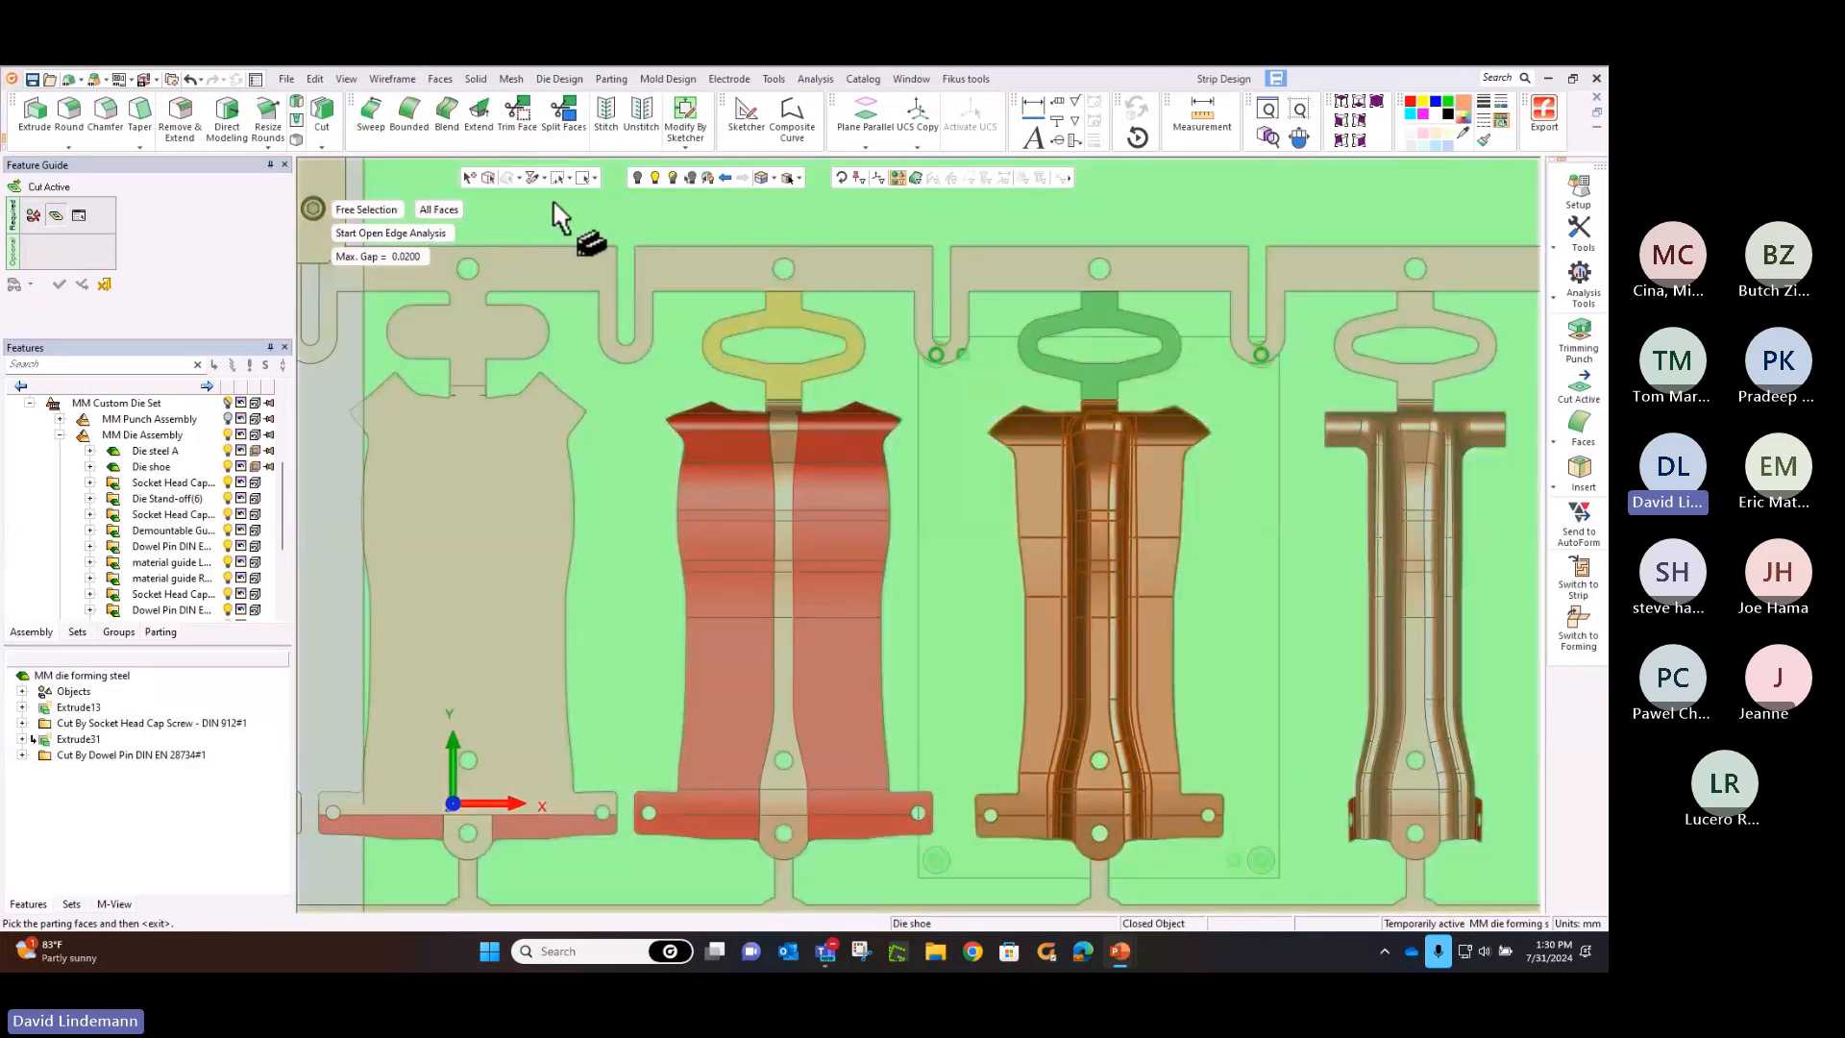
middle_click(554, 202)
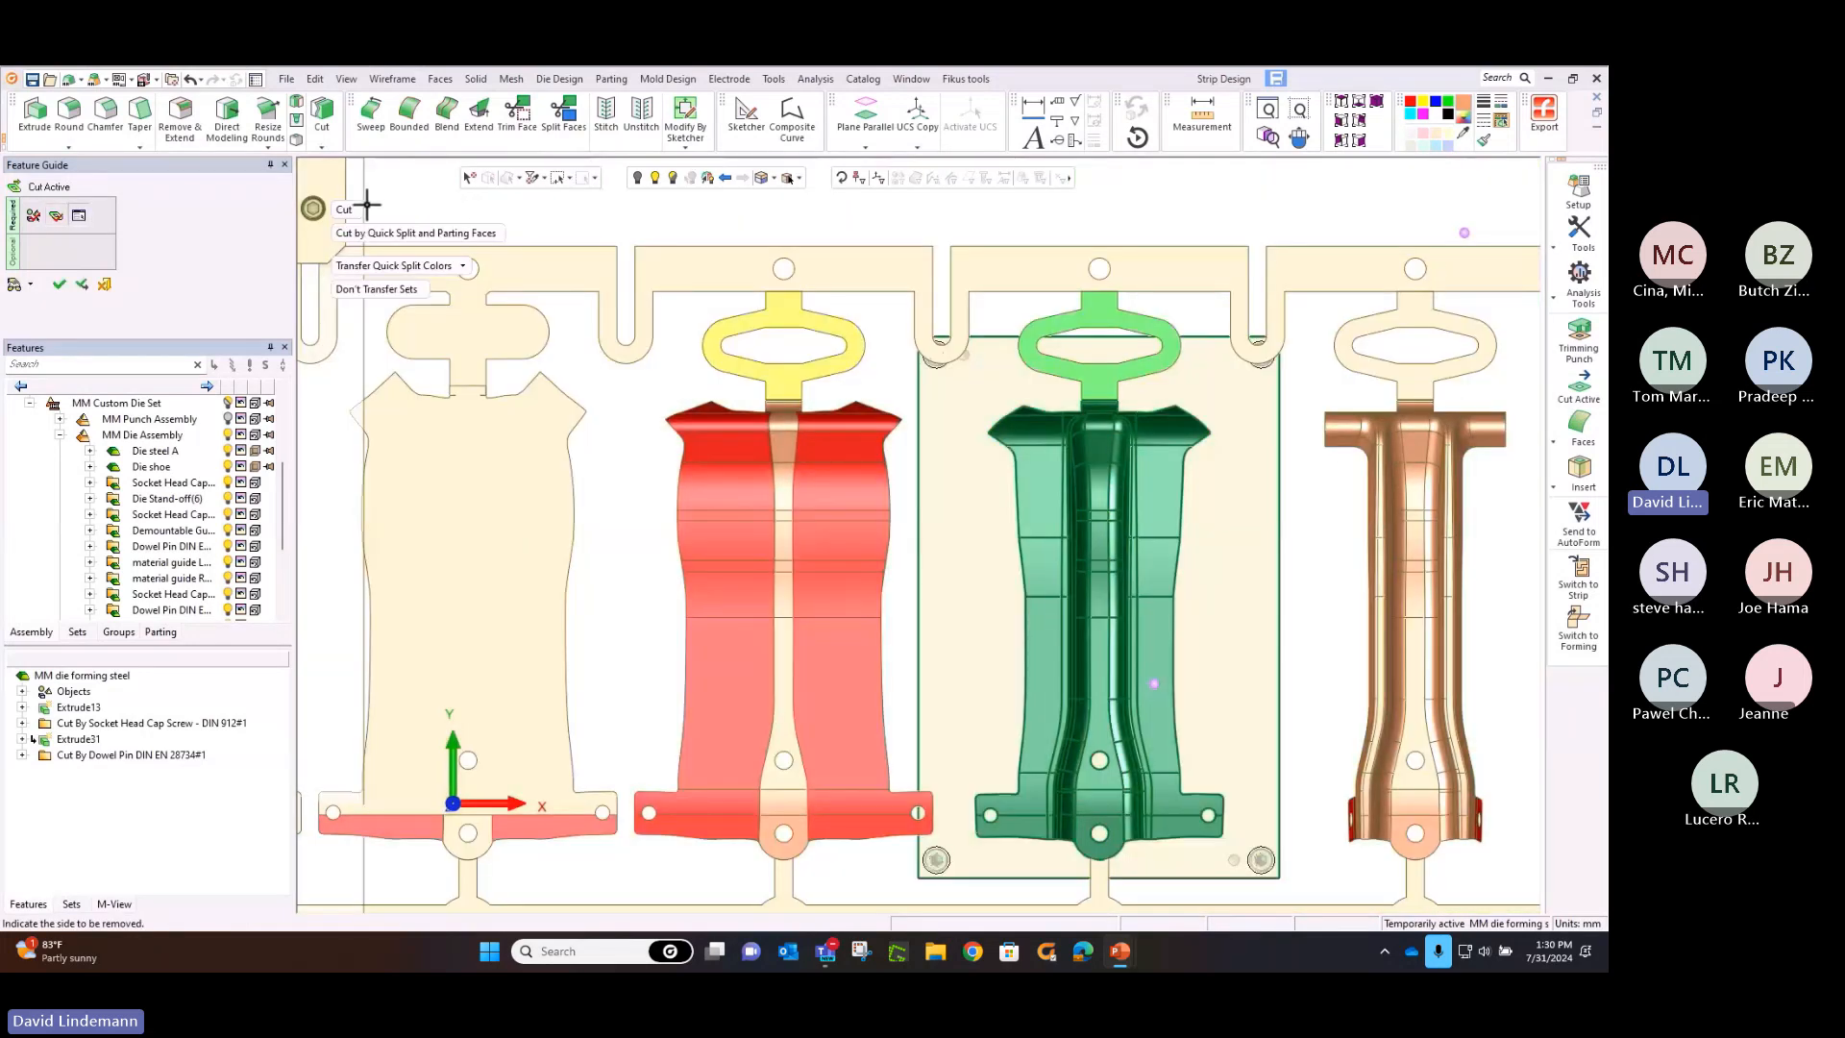
left_click(322, 206)
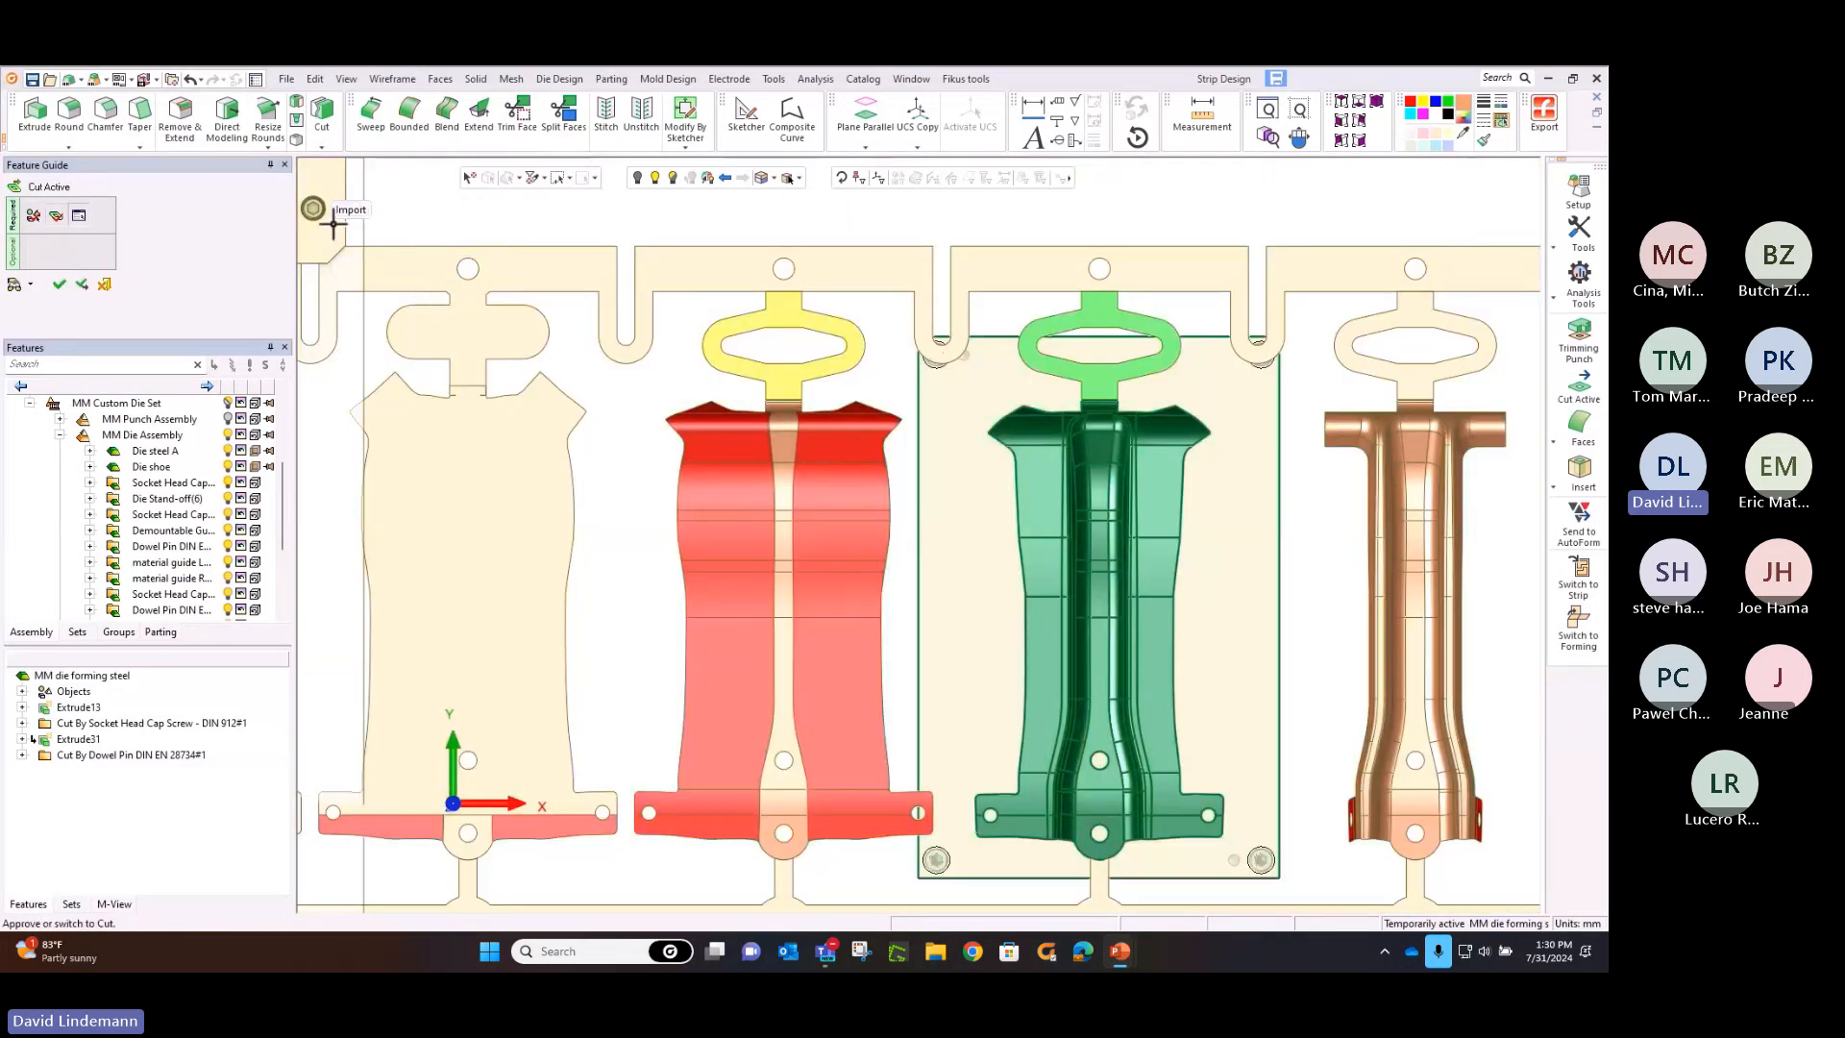
left_click(59, 285)
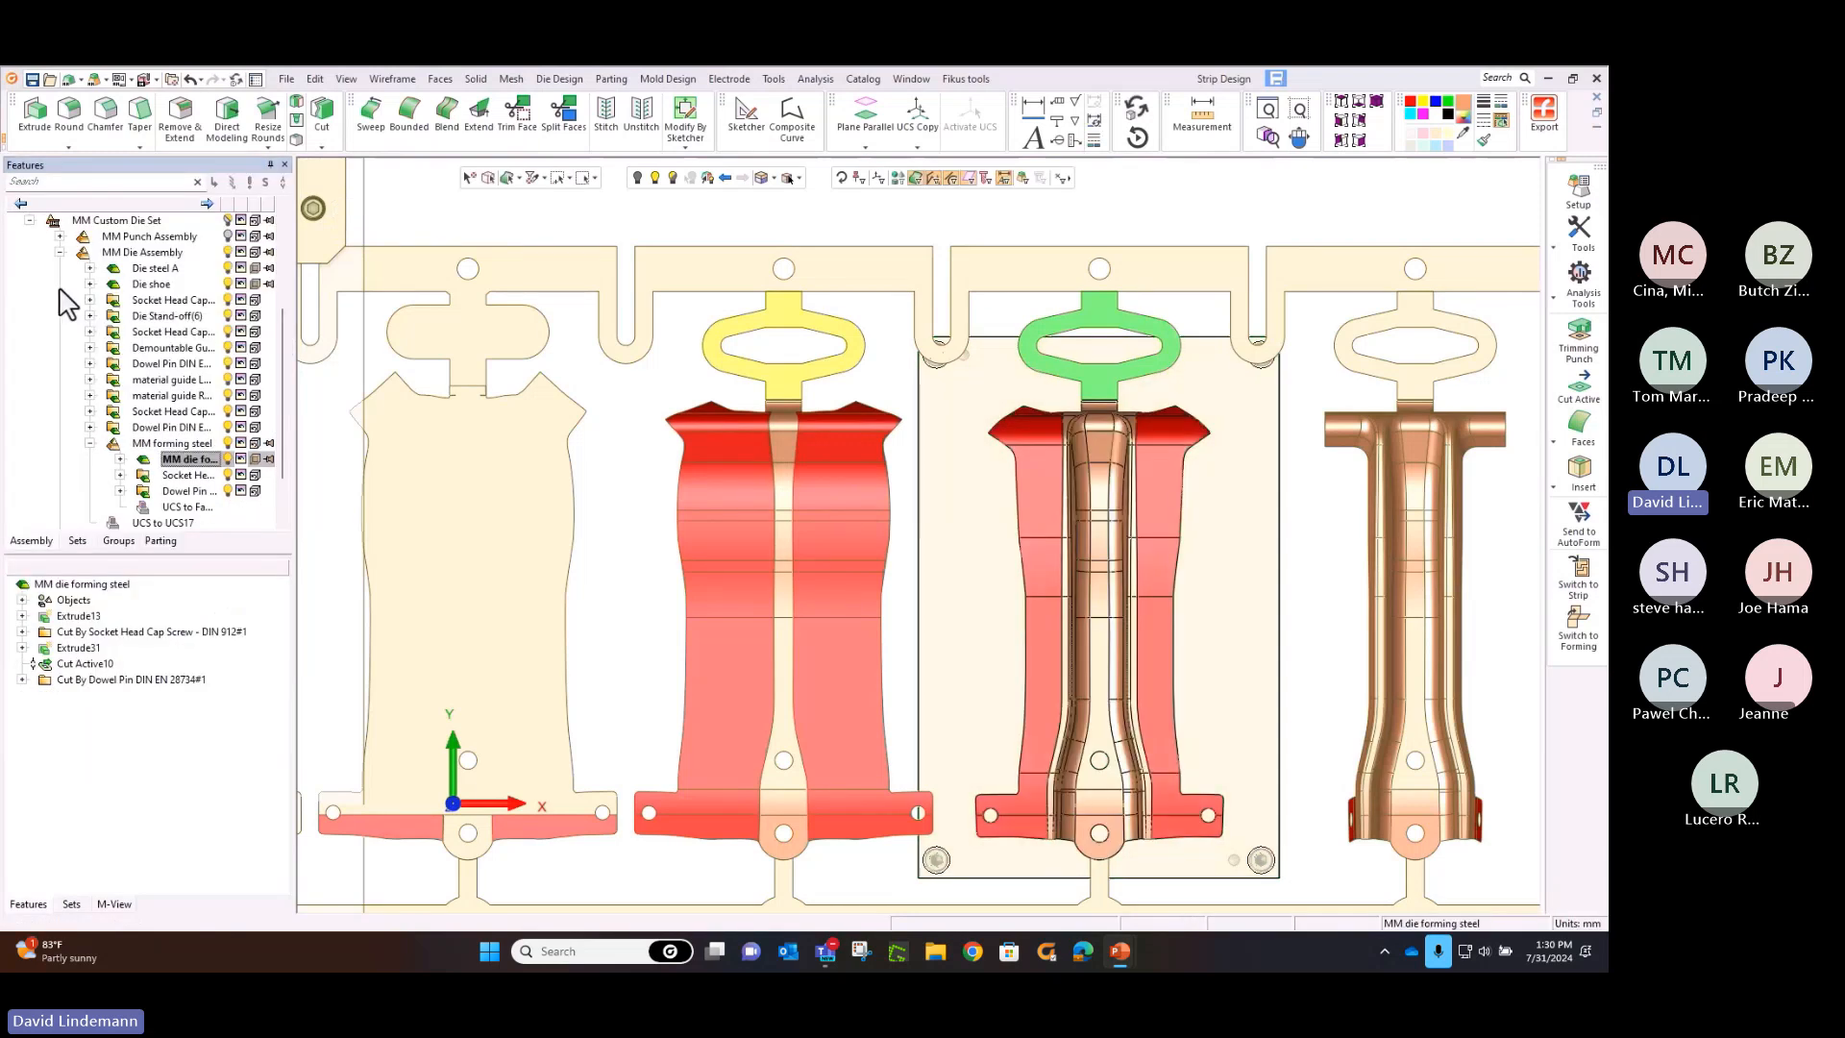
Open the MM die forming steel component on its own and examine its blocks and formed surface in 3D
right_click(163, 459)
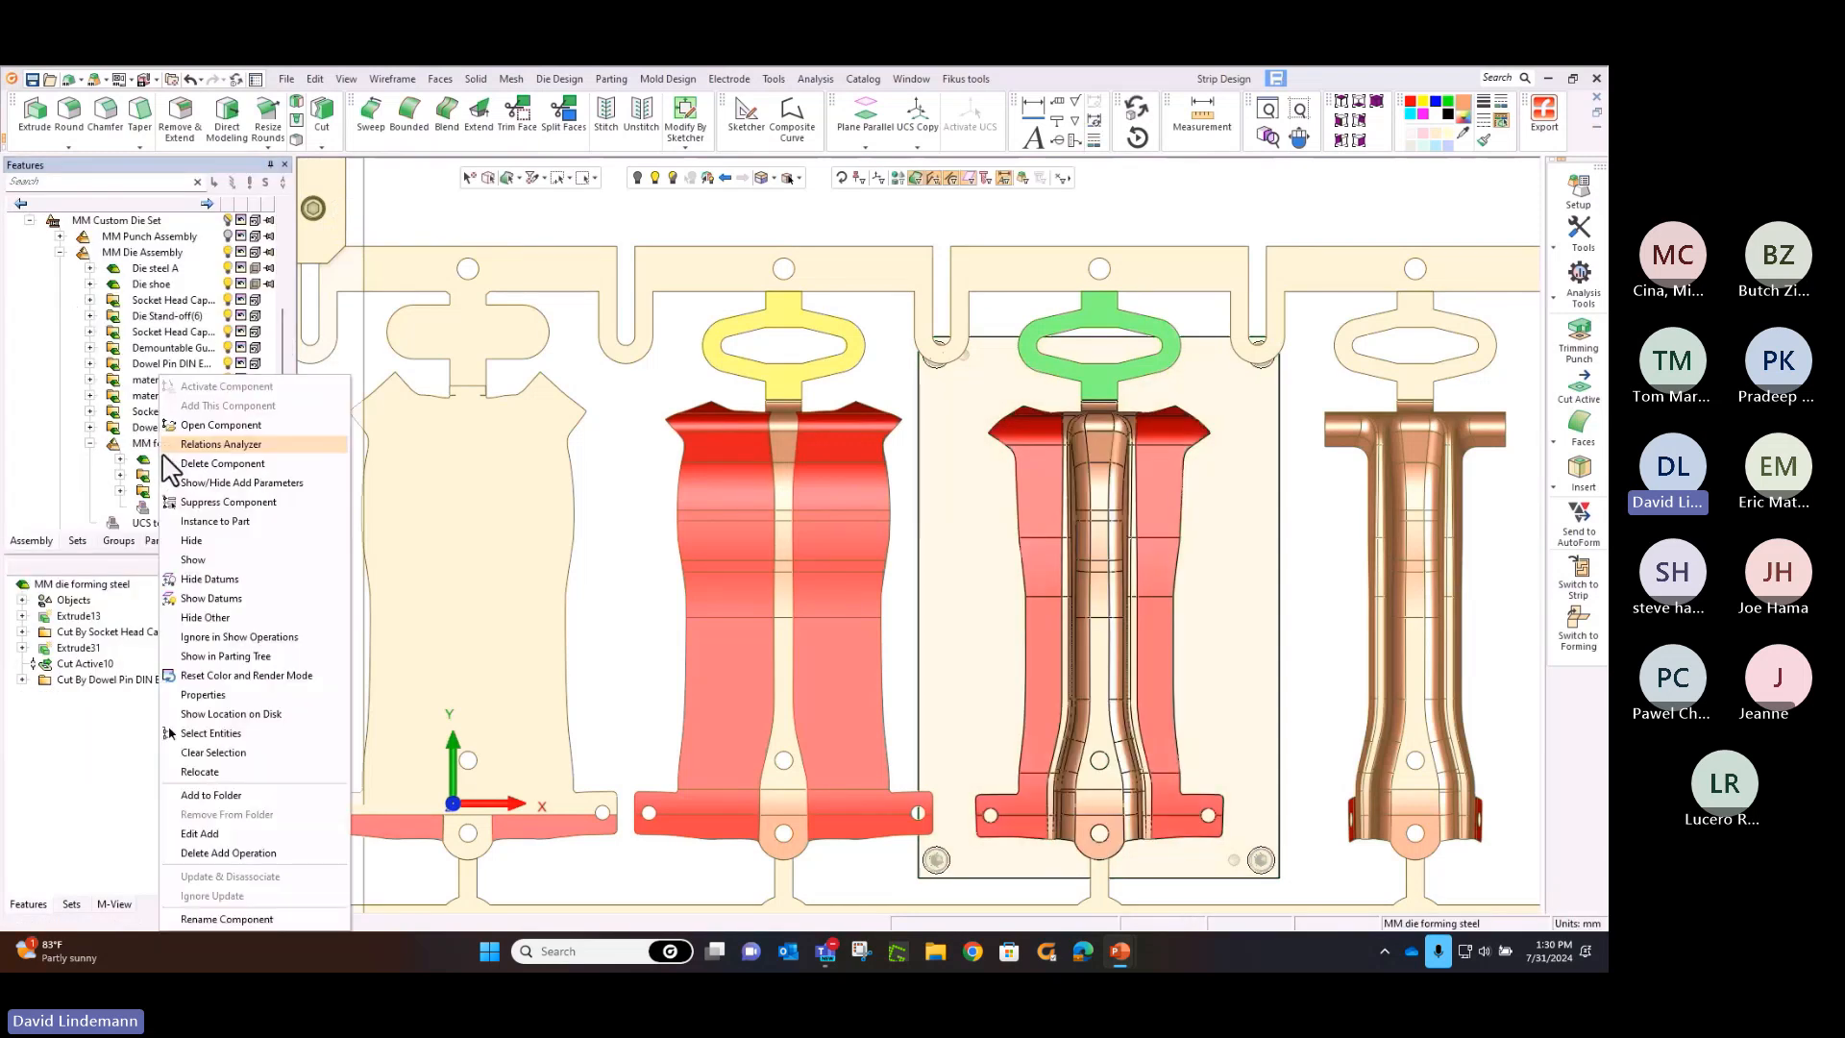
left_click(207, 425)
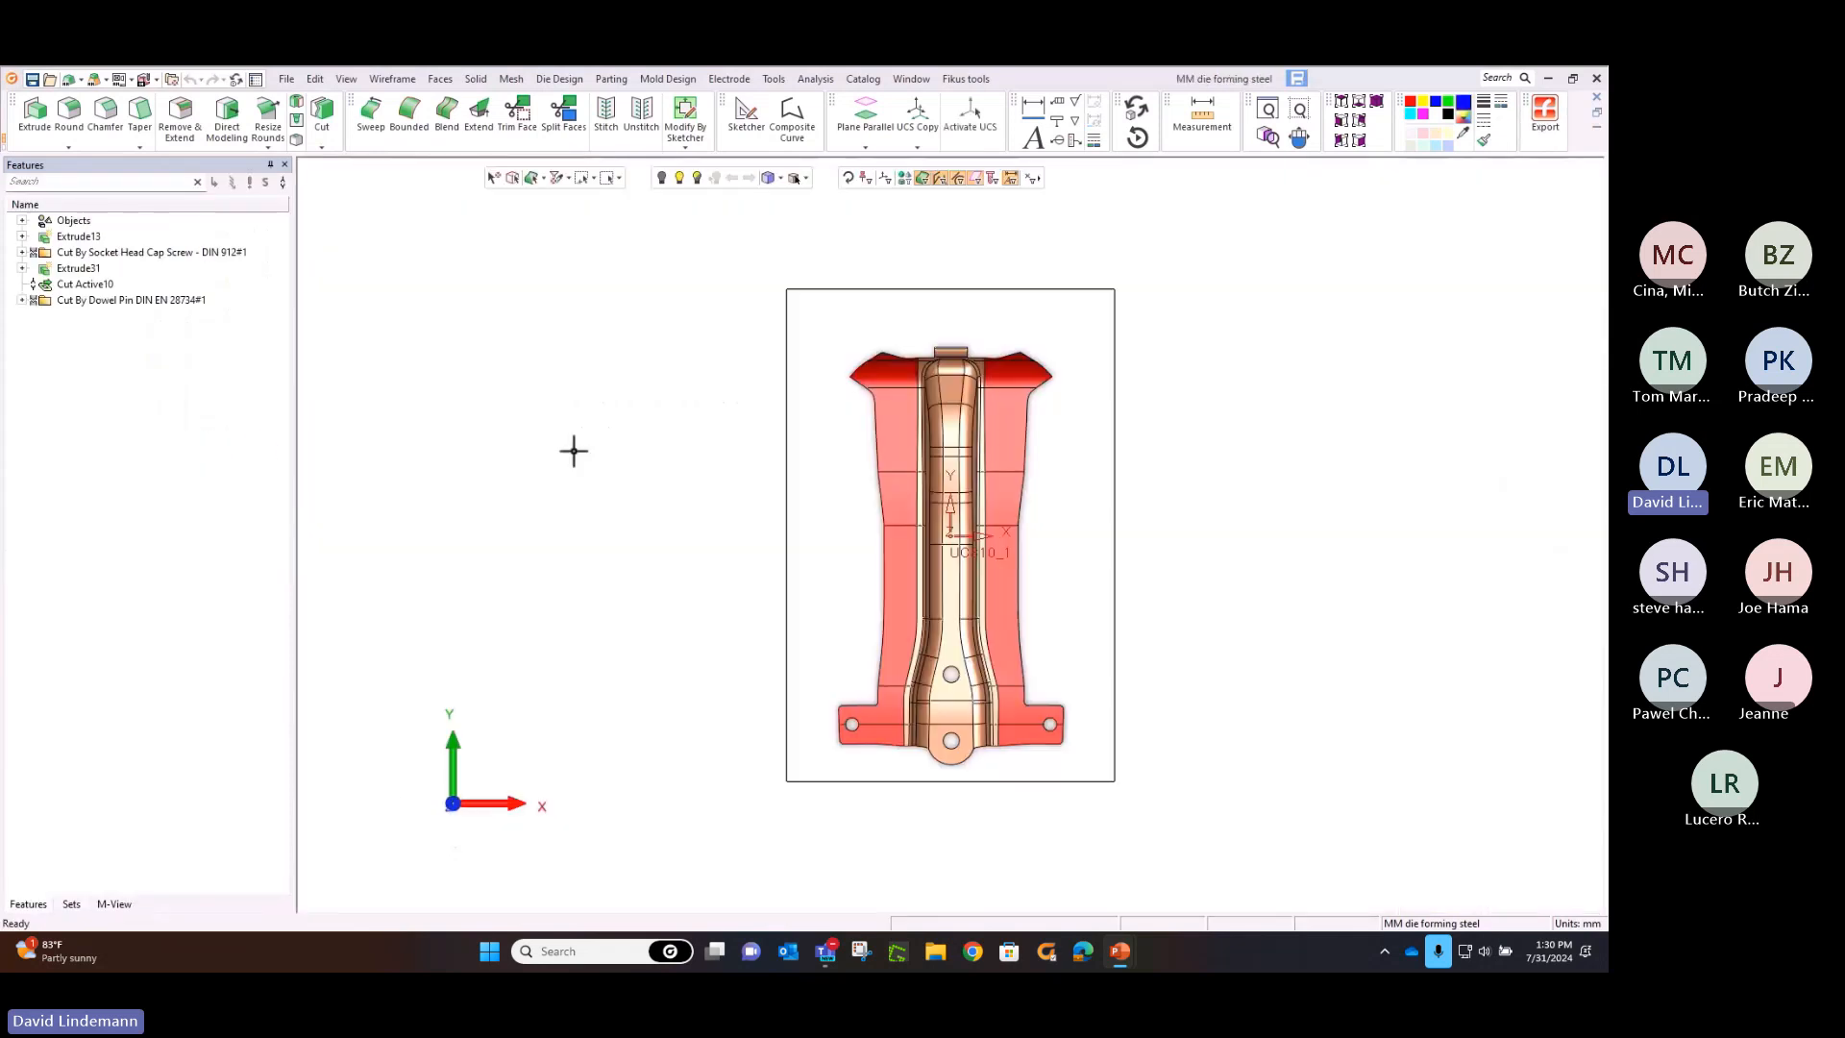
middle_click_drag(691, 476, 545, 367)
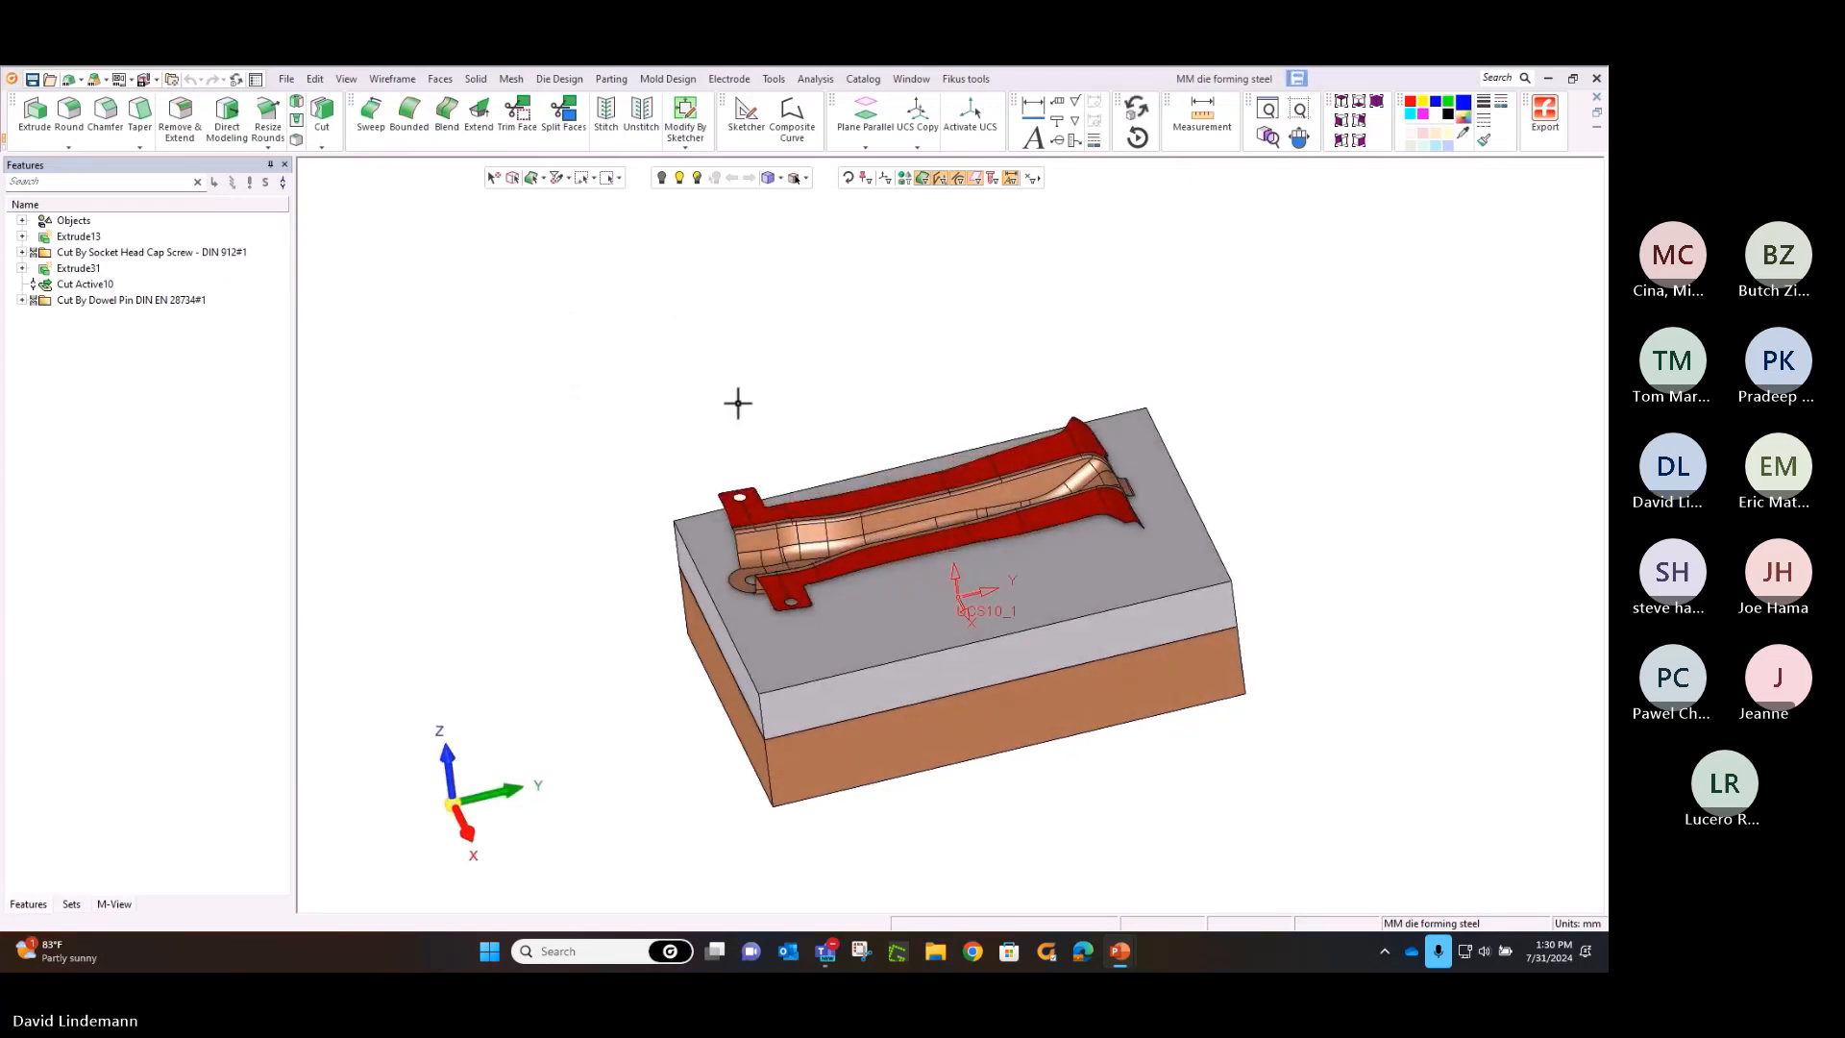
middle_click_drag(741, 400, 794, 308, "ctrl")
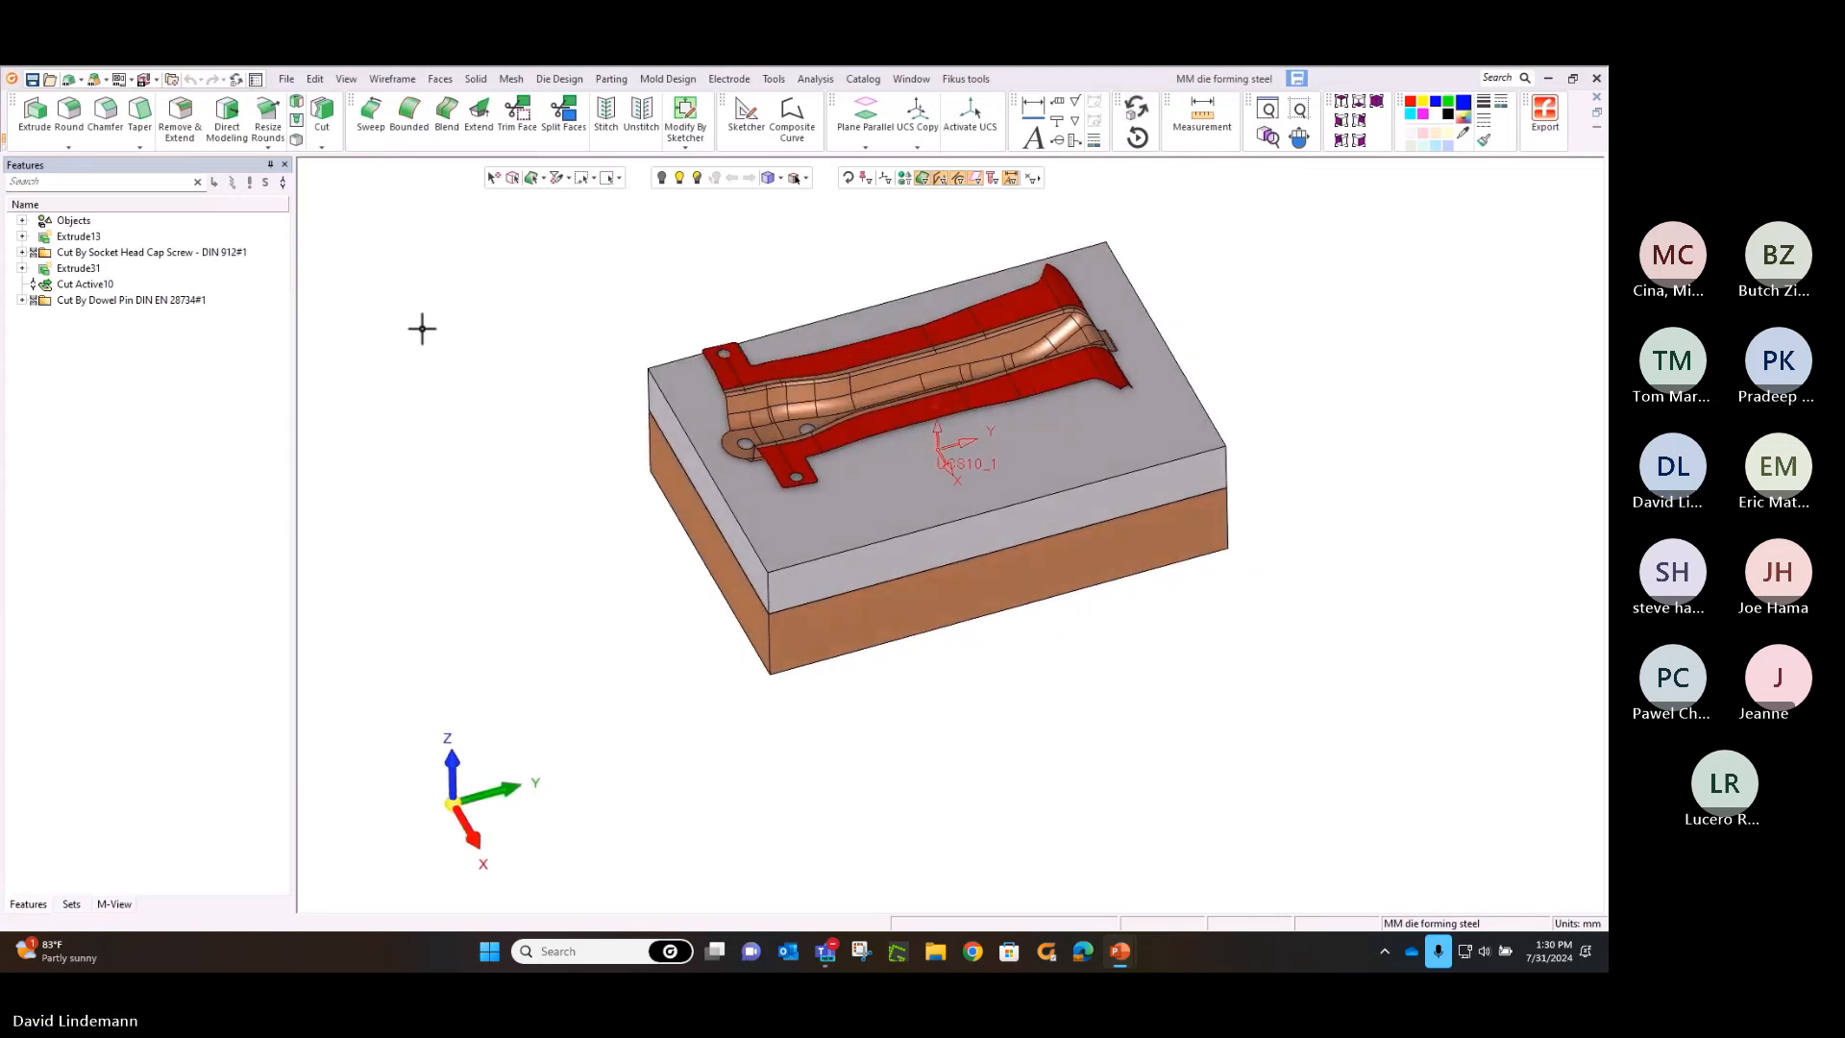
Extrude the top outline of the forming steel's upper block 60 mm upward, adding it to the existing solid
left_click(35, 113)
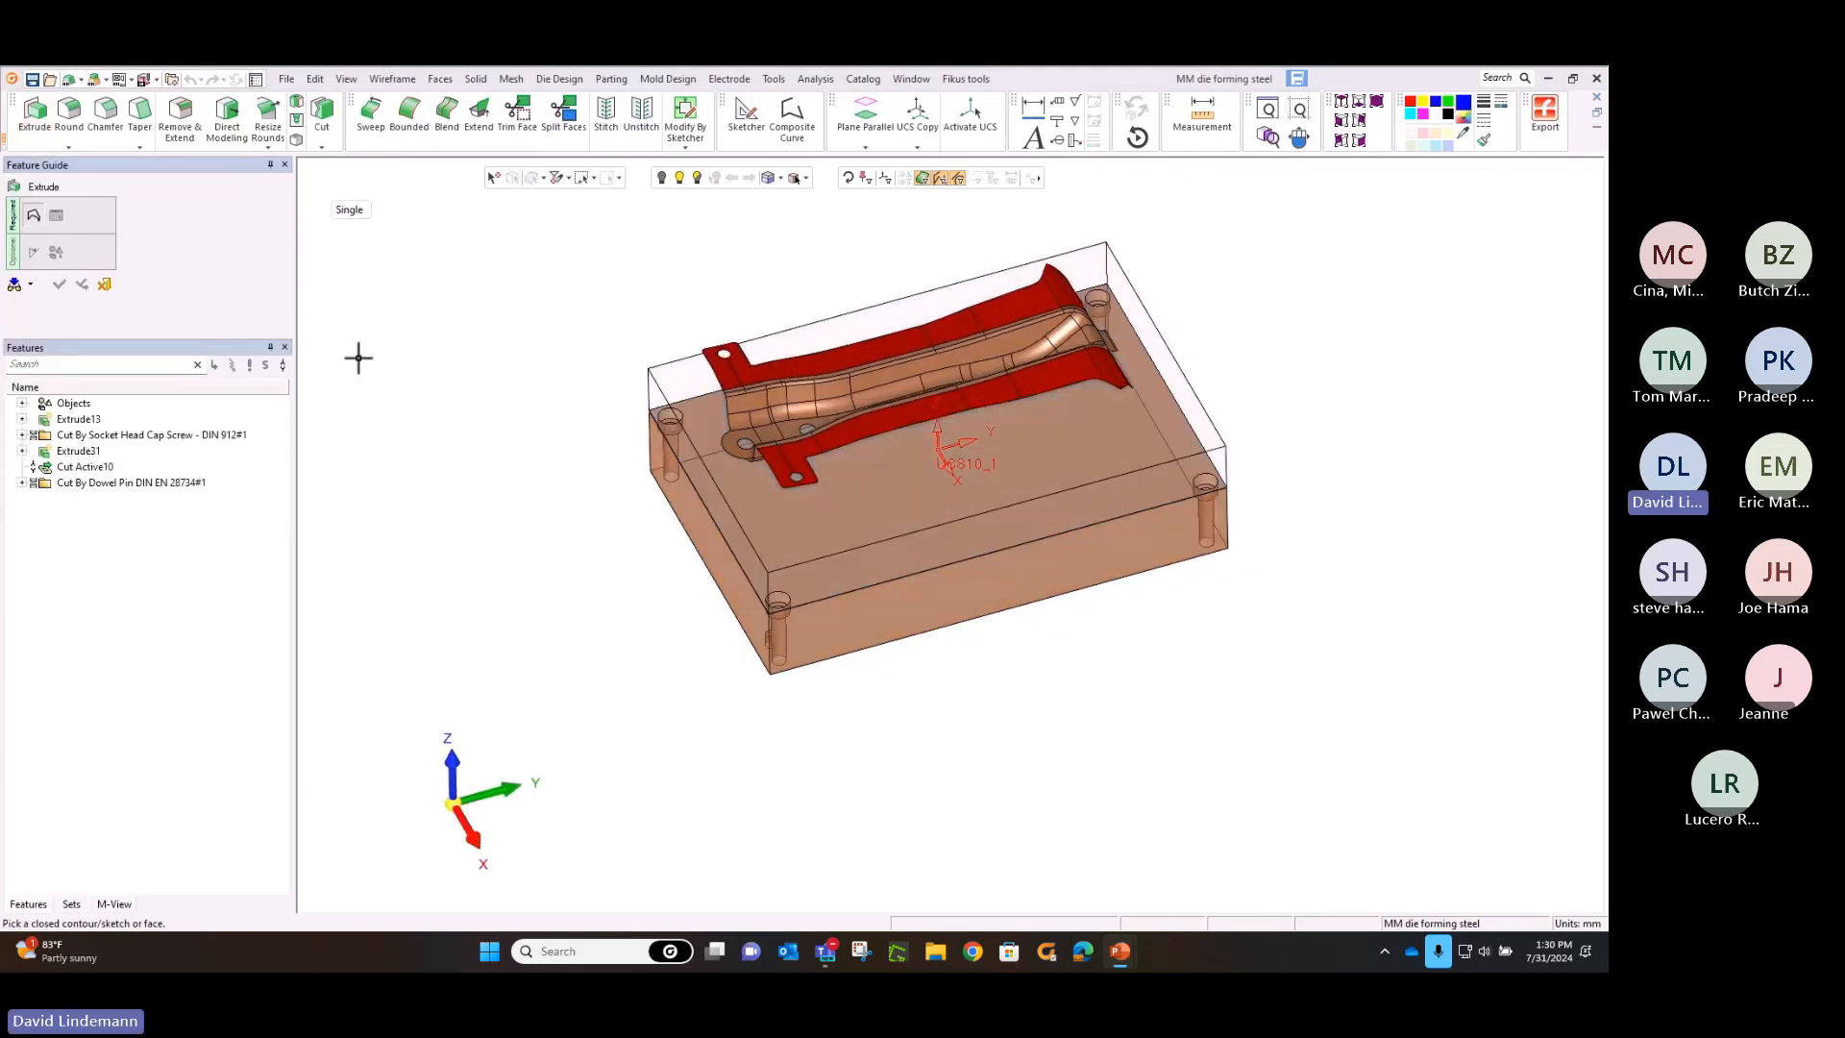
left_click(651, 373)
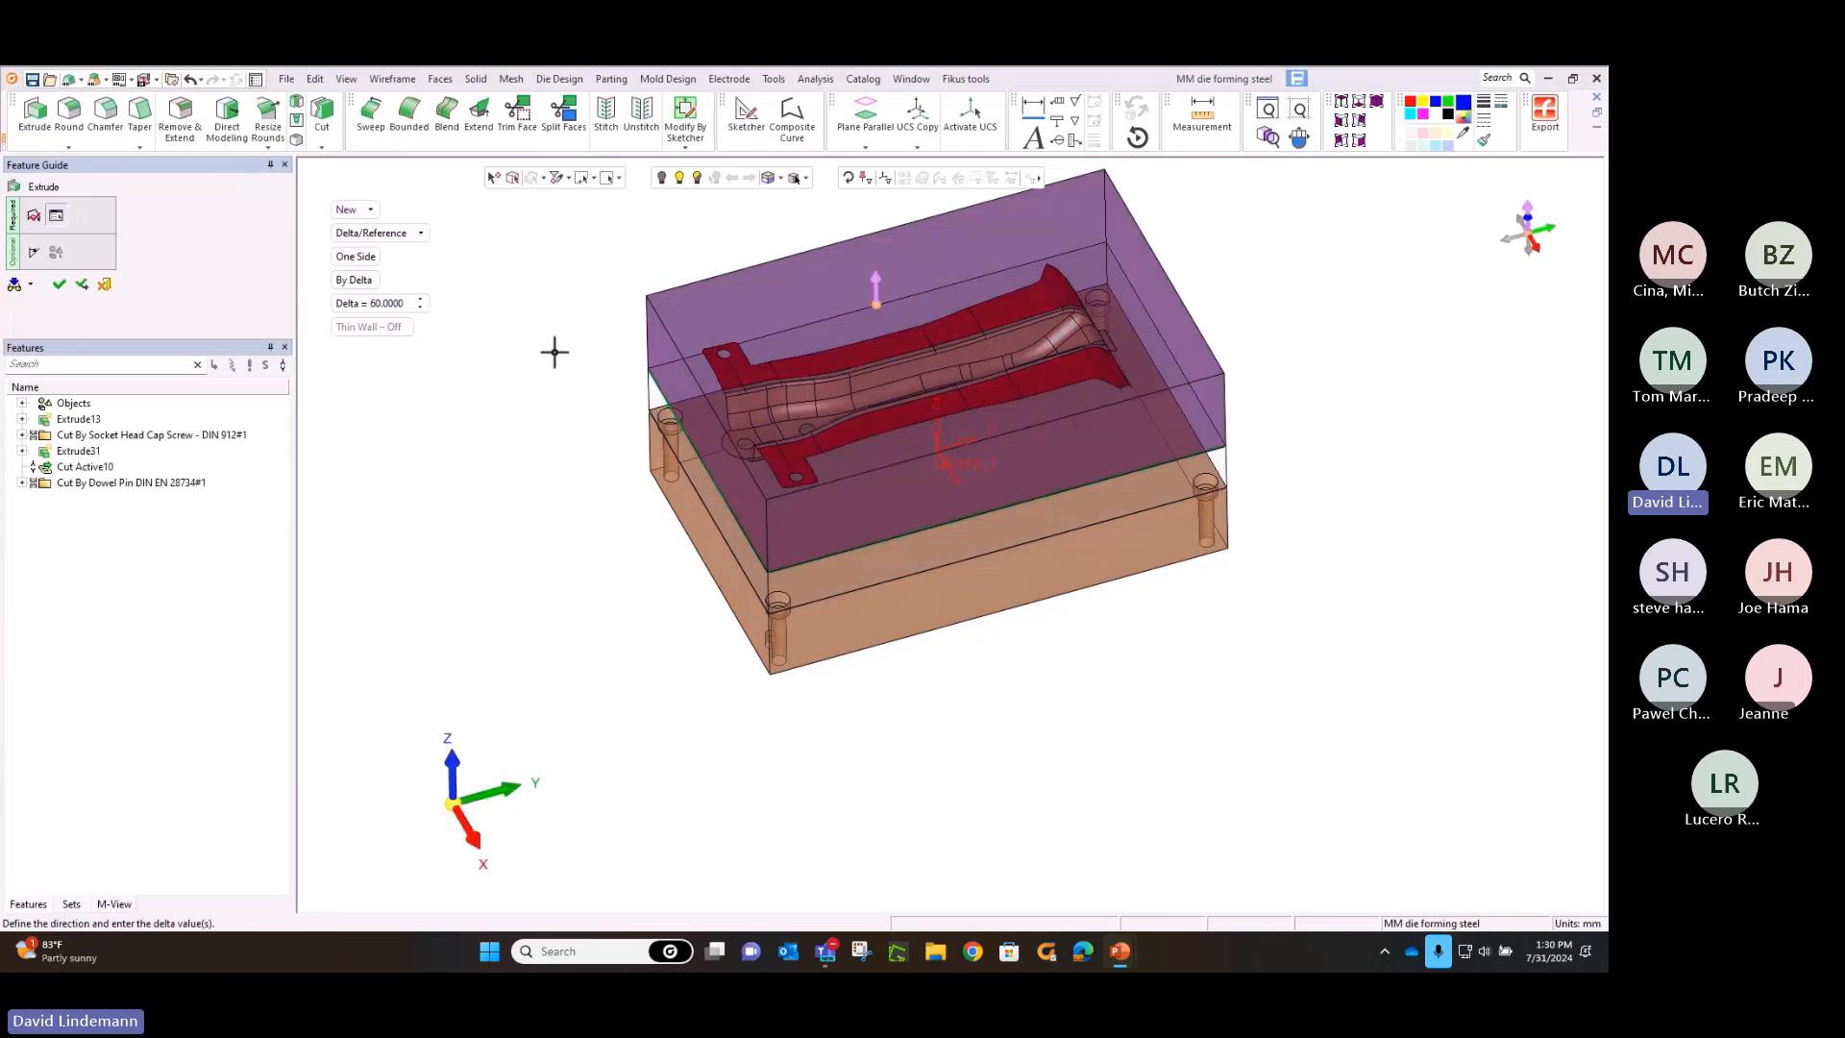
left_click(354, 210)
left_click(375, 254)
middle_click(557, 269)
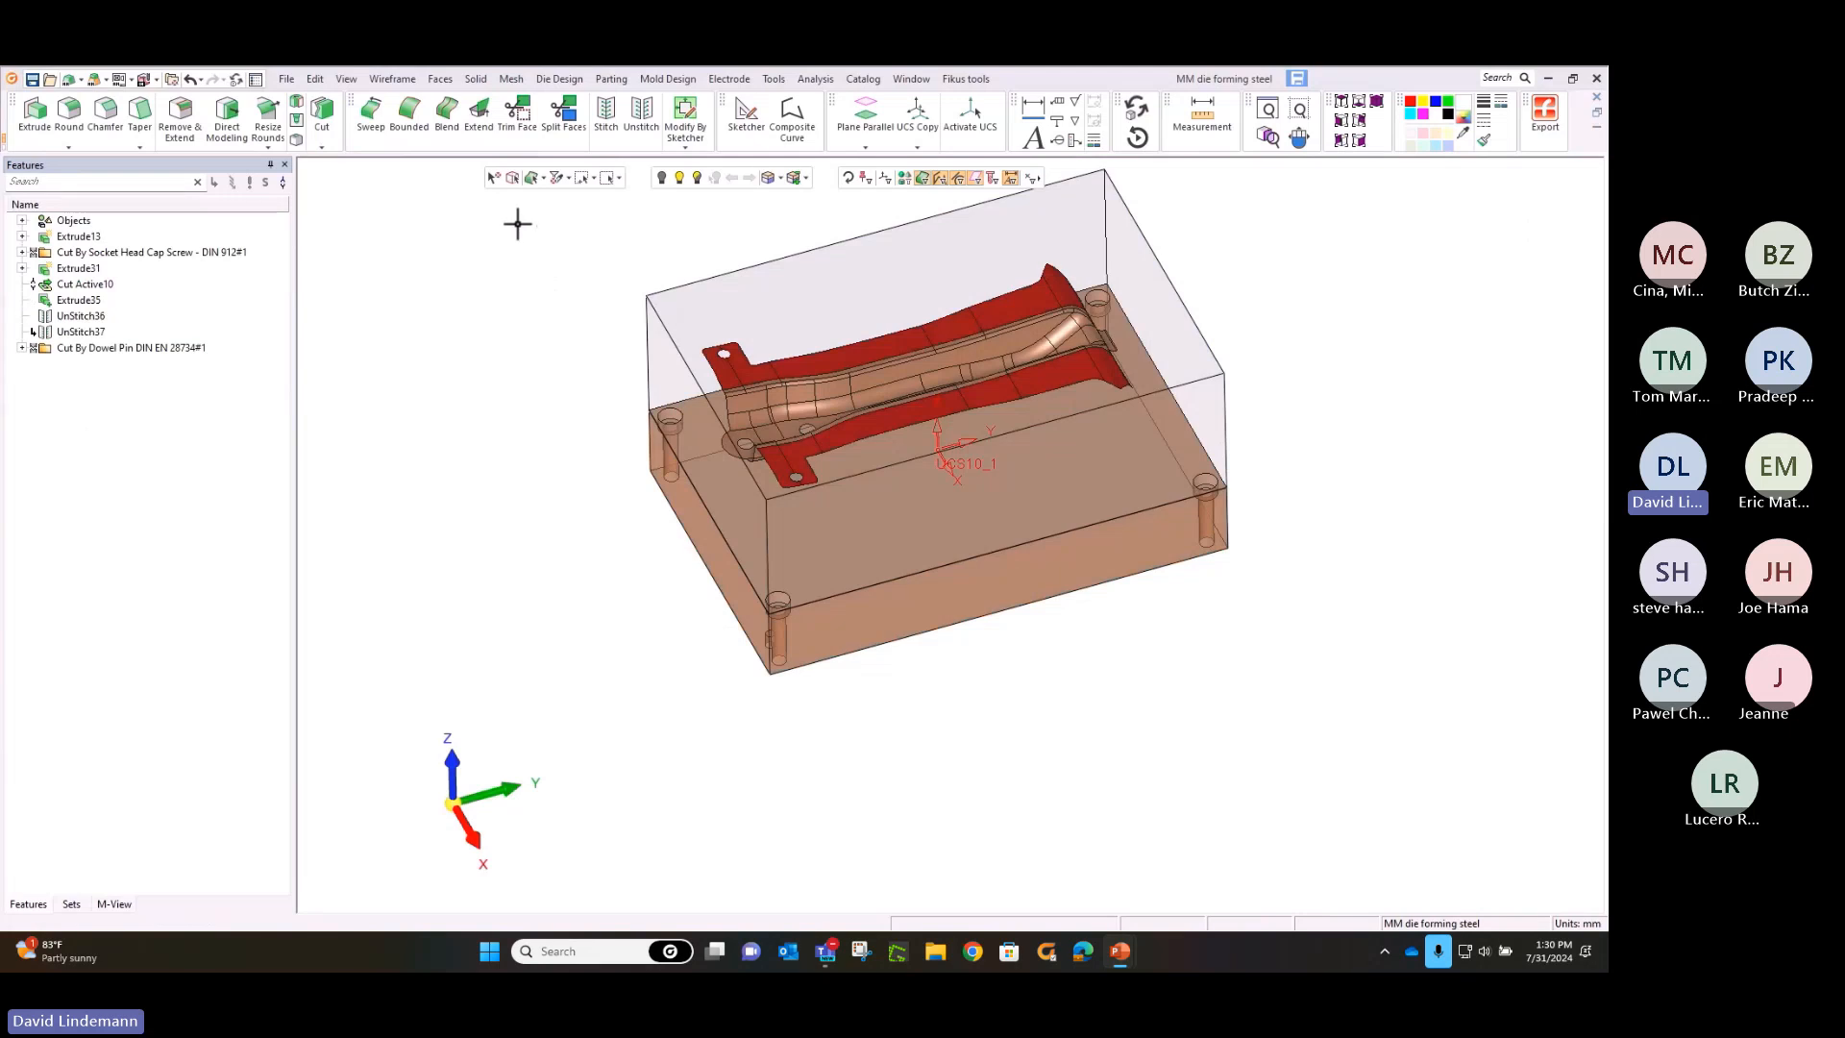
Set up a solid cut of the upper block, picking the near red flange's faces from the tab to the curved end as cutting geometry
middle_click_drag(594, 264, 621, 395, "ctrl")
right_click_drag(640, 429, 638, 227, "ctrl")
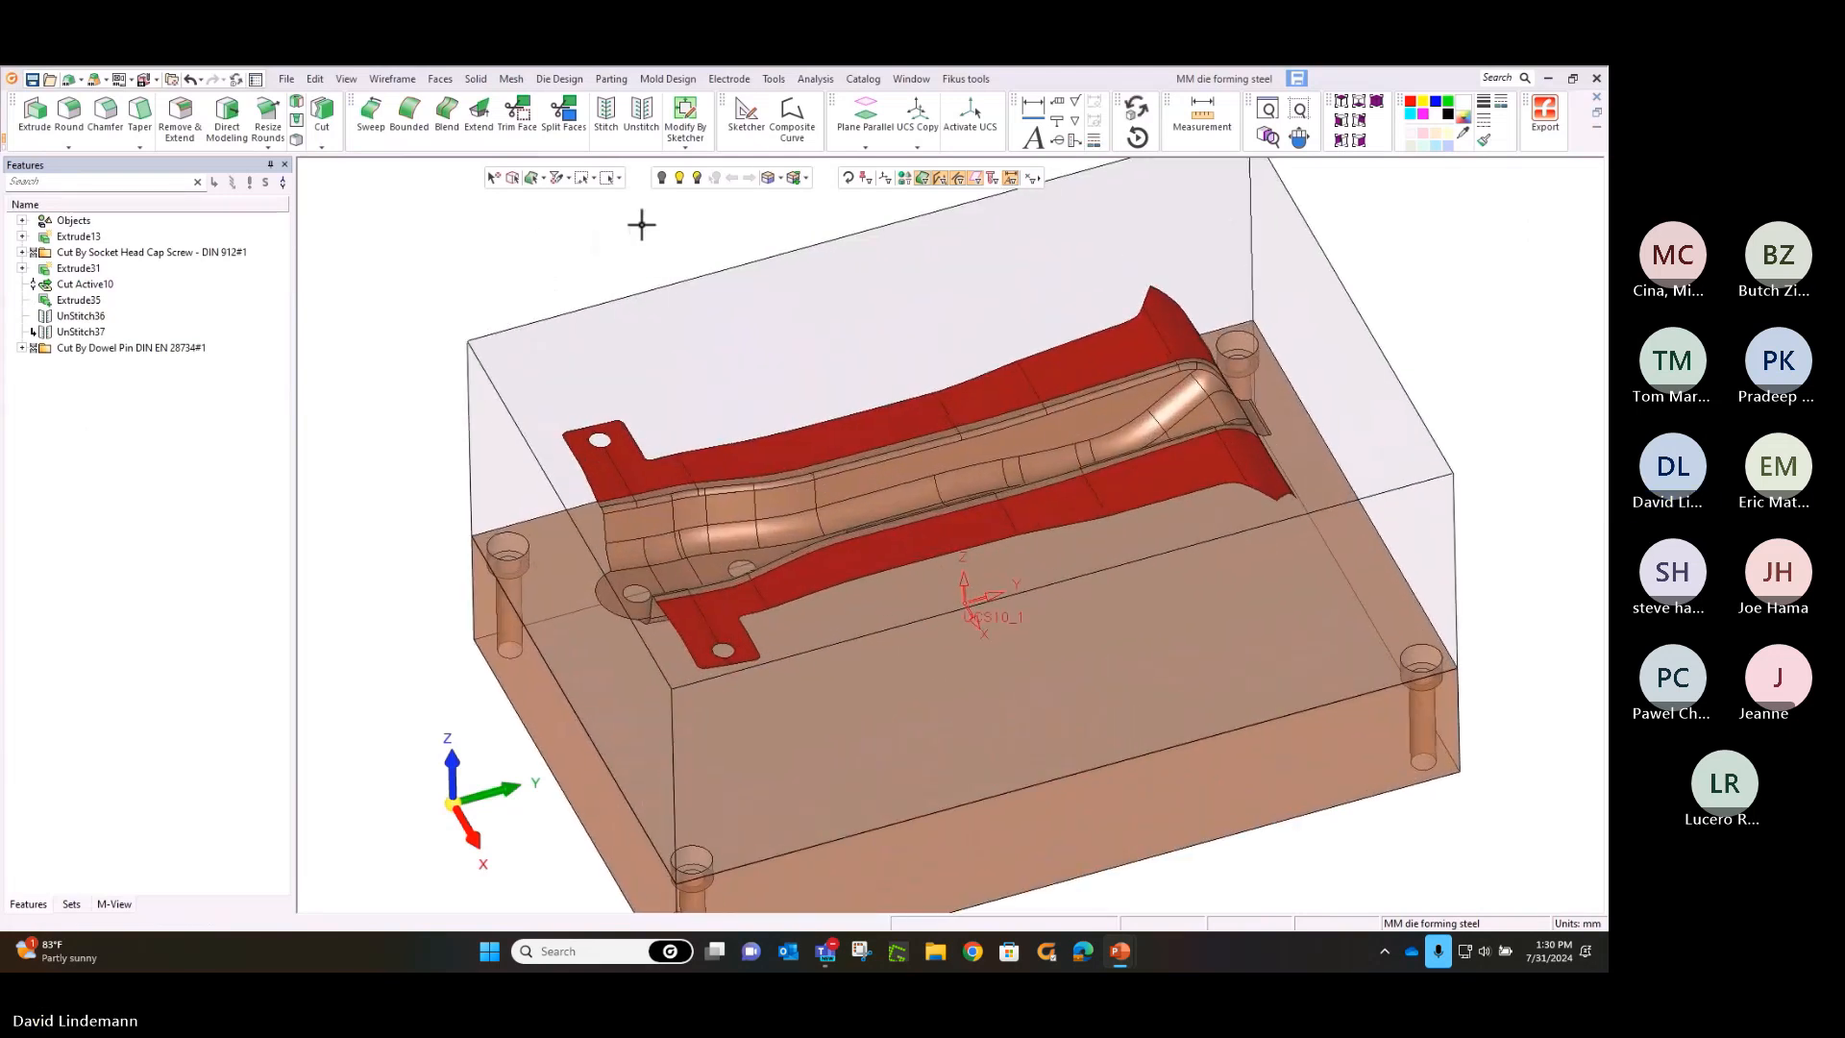
left_click(477, 78)
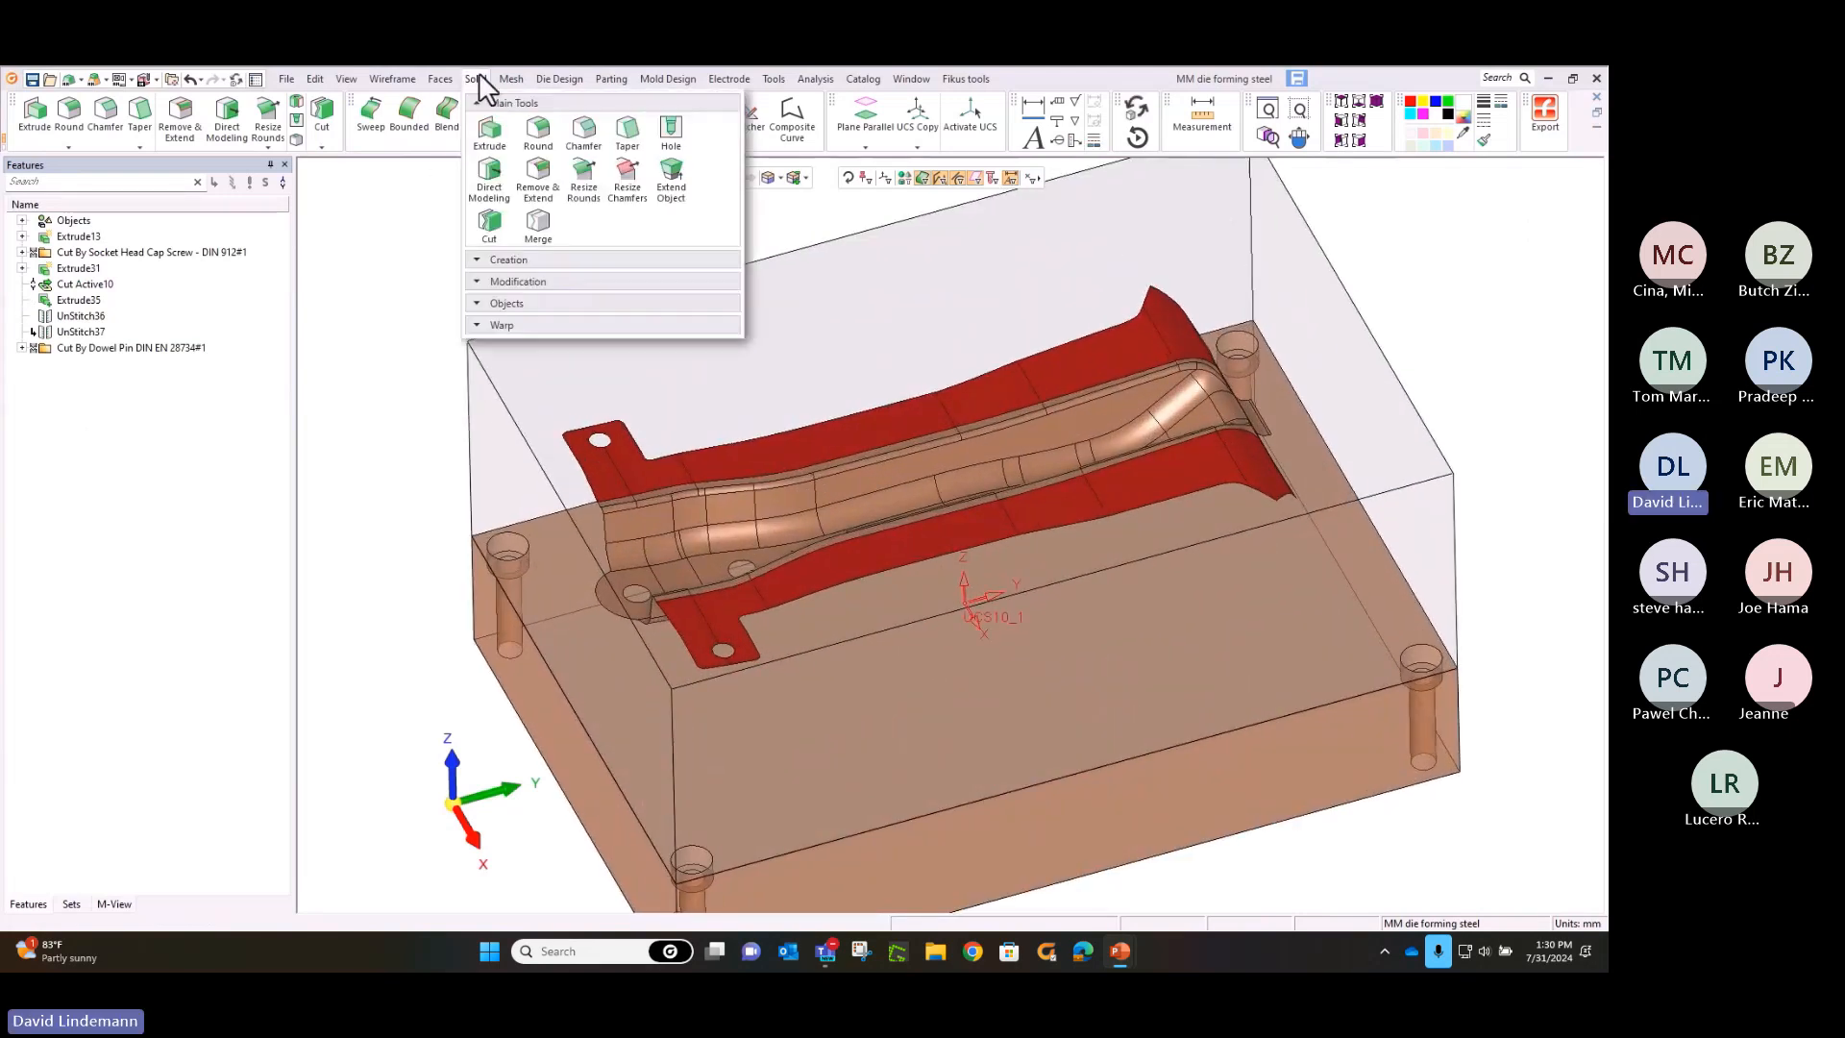
left_click(475, 225)
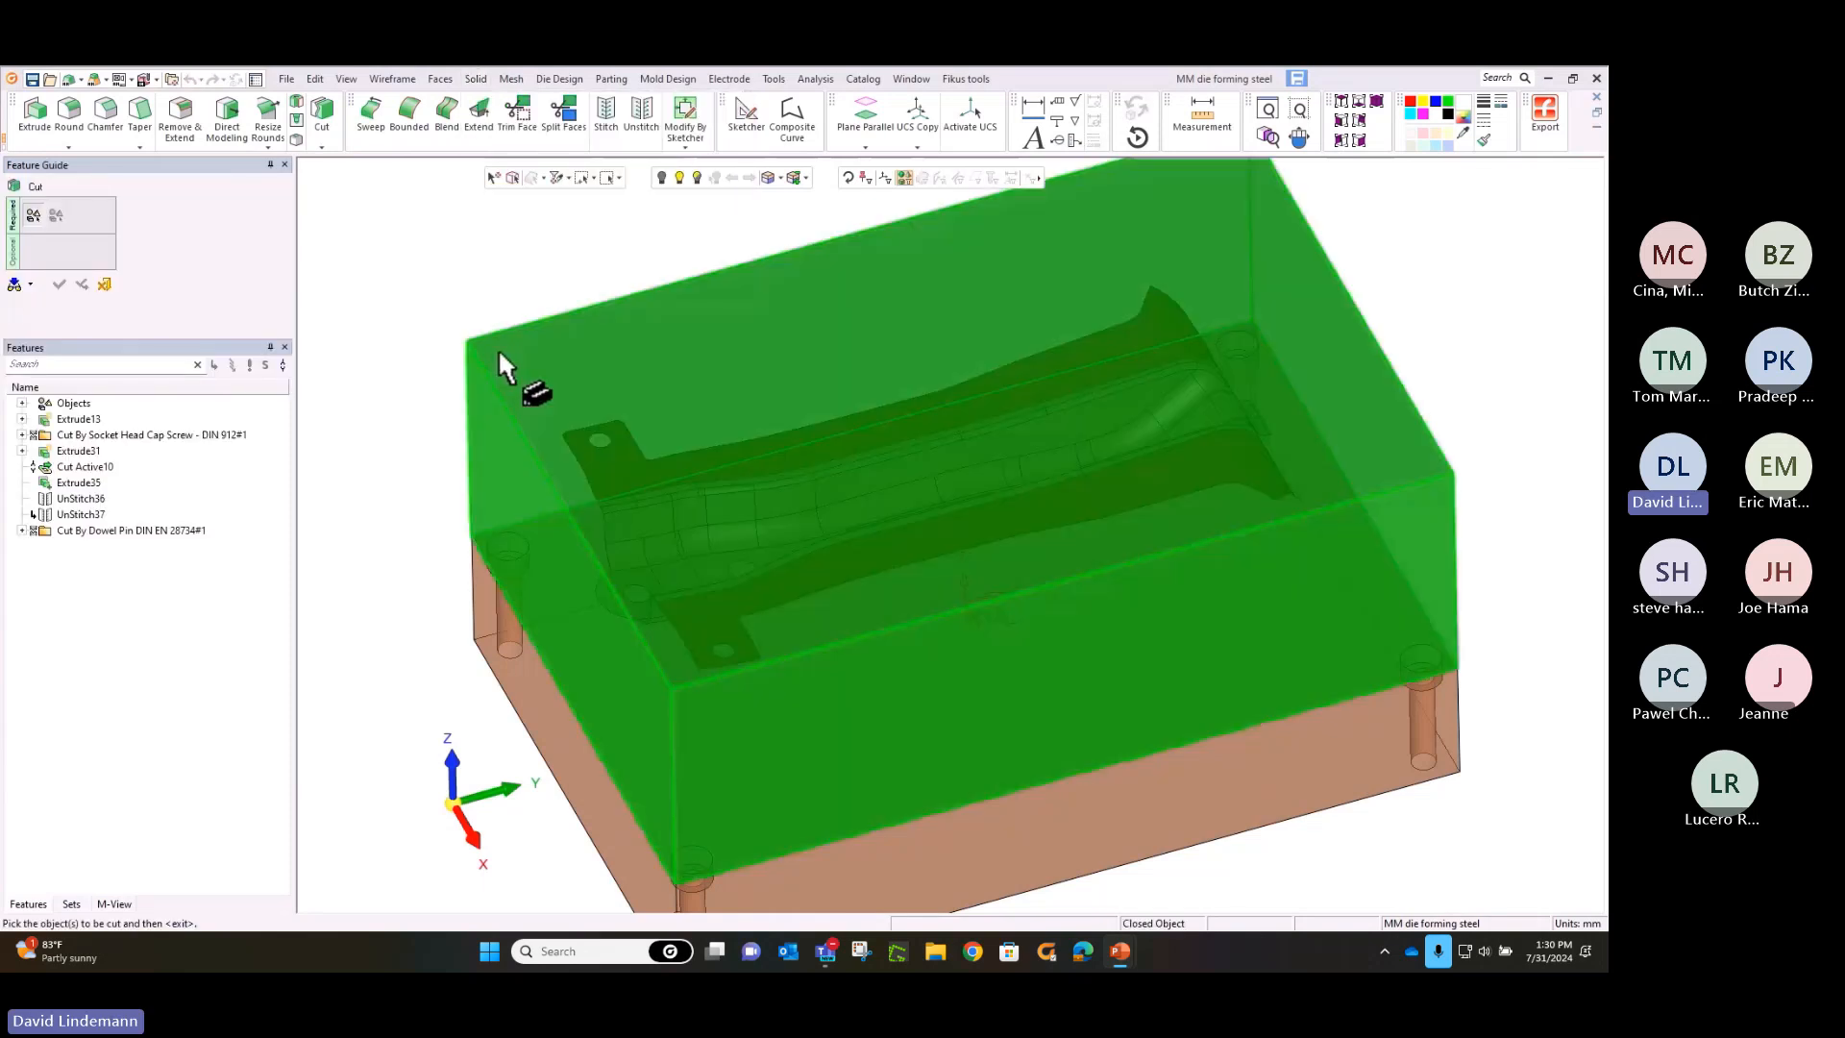
left_click(499, 346)
middle_click(500, 344)
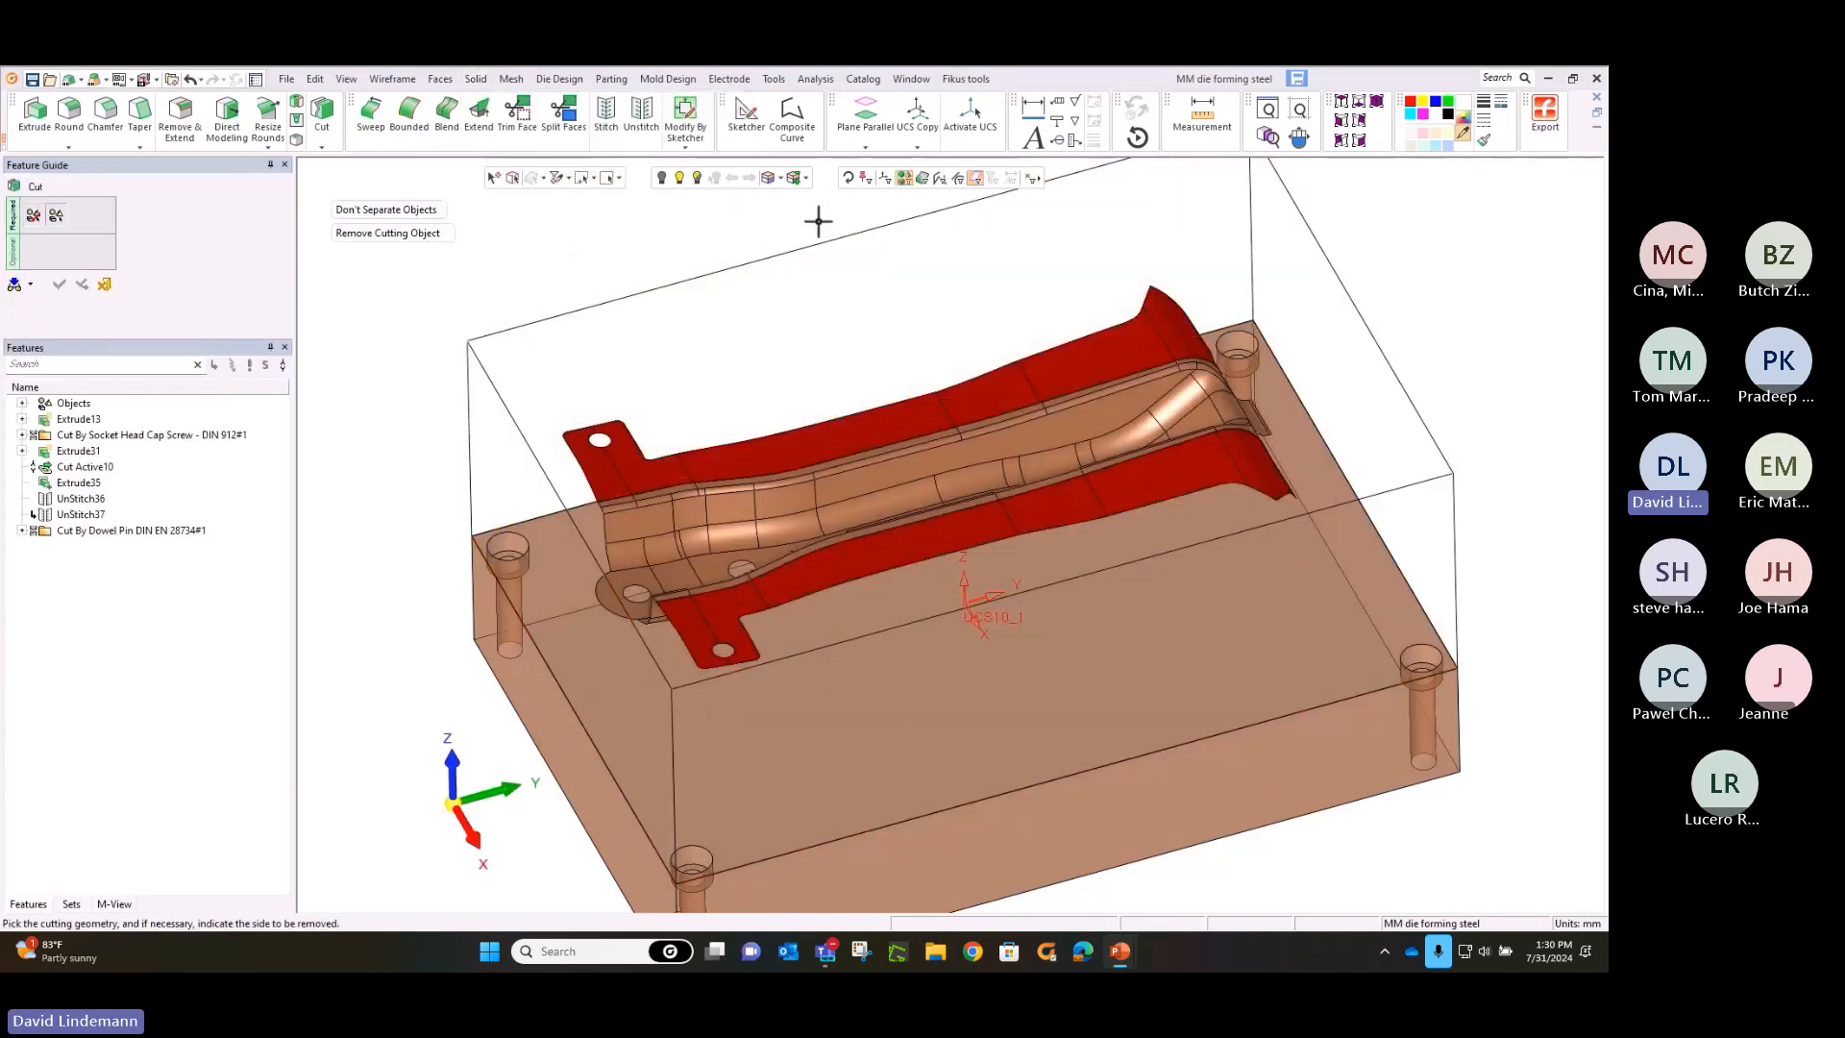
left_click(721, 613)
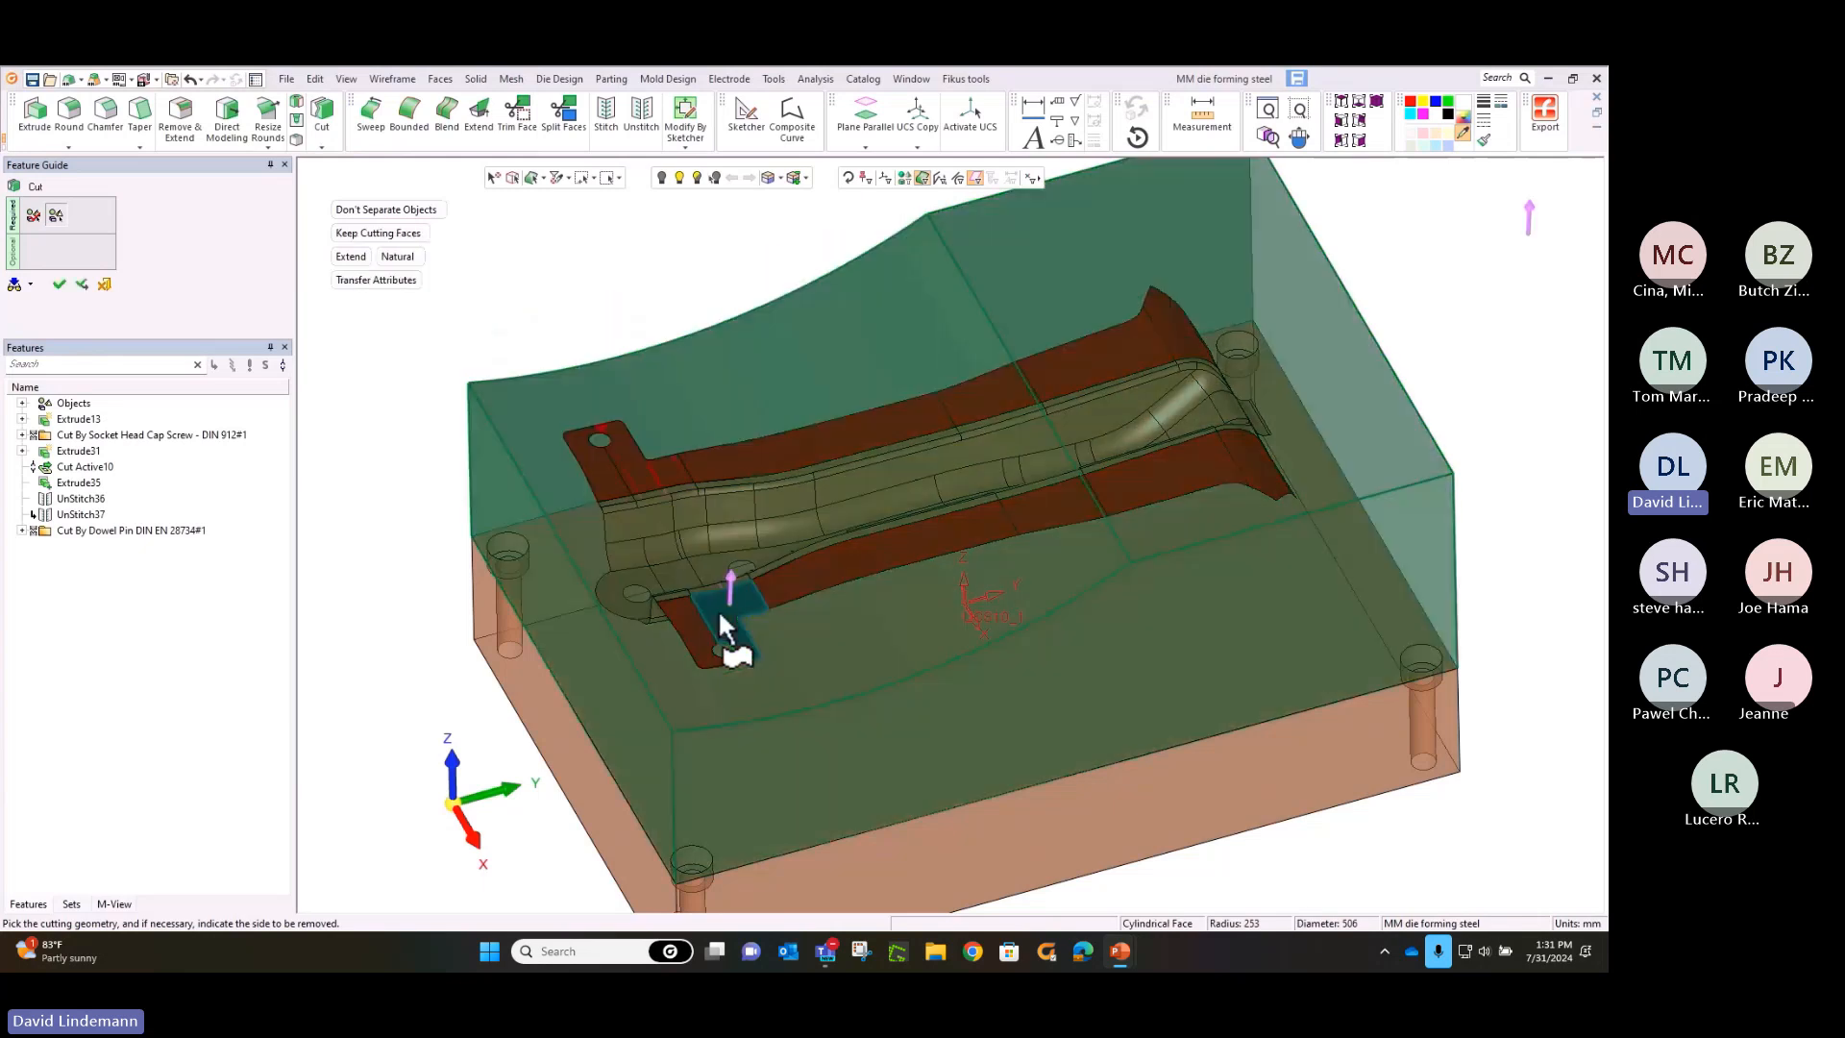
left_click(763, 579)
left_click(1045, 515)
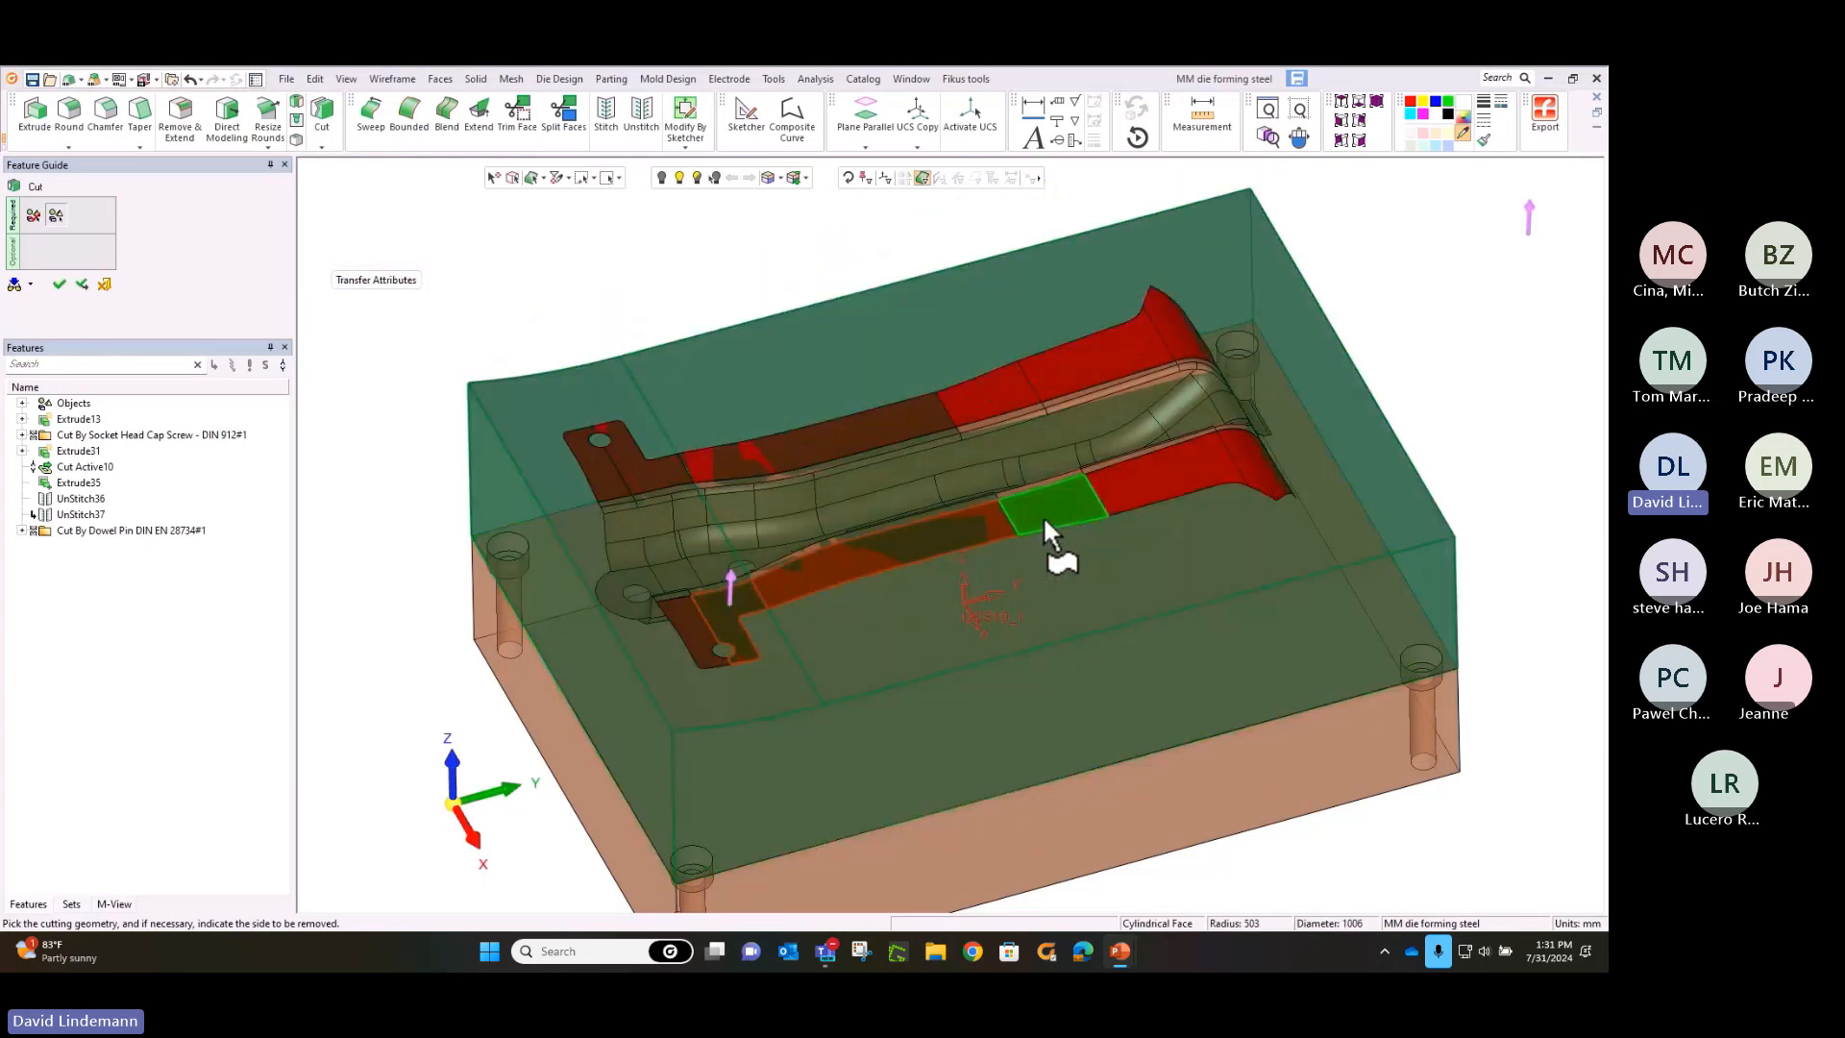
left_click(1129, 488)
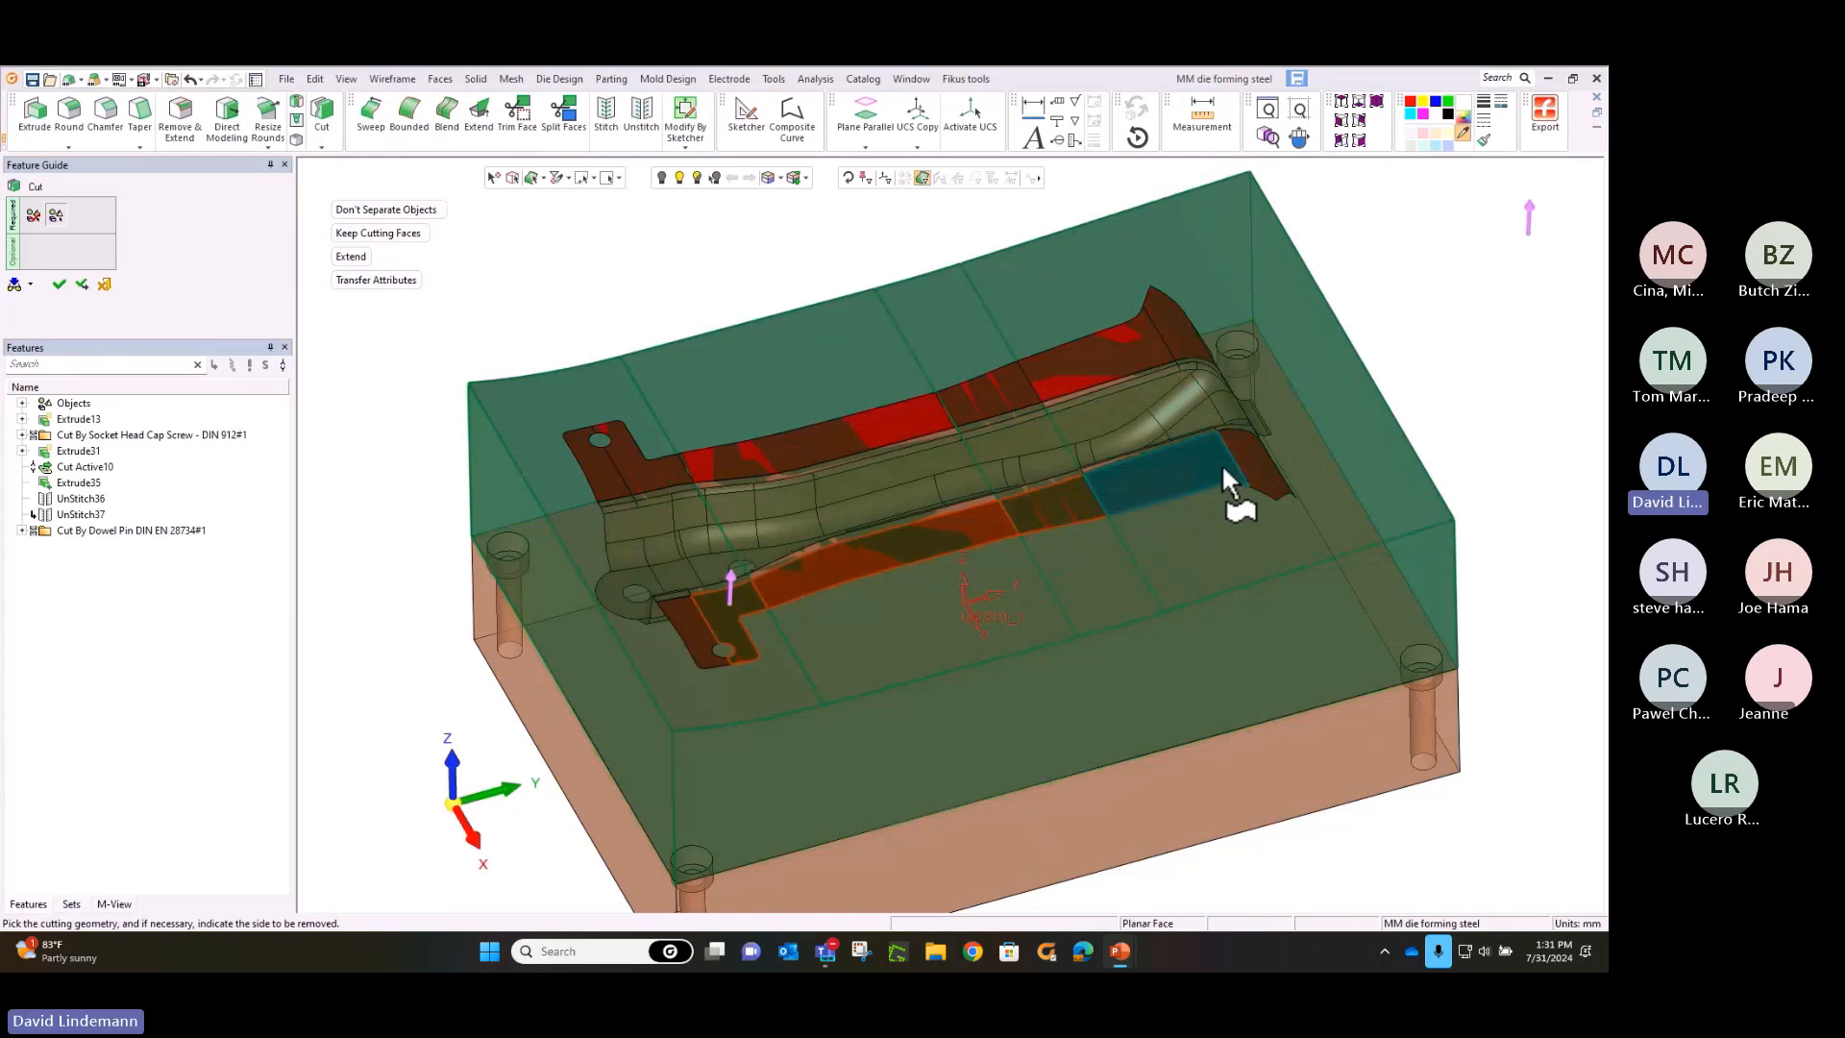
left_click(1249, 445)
scroll(1259, 442, "up", 5)
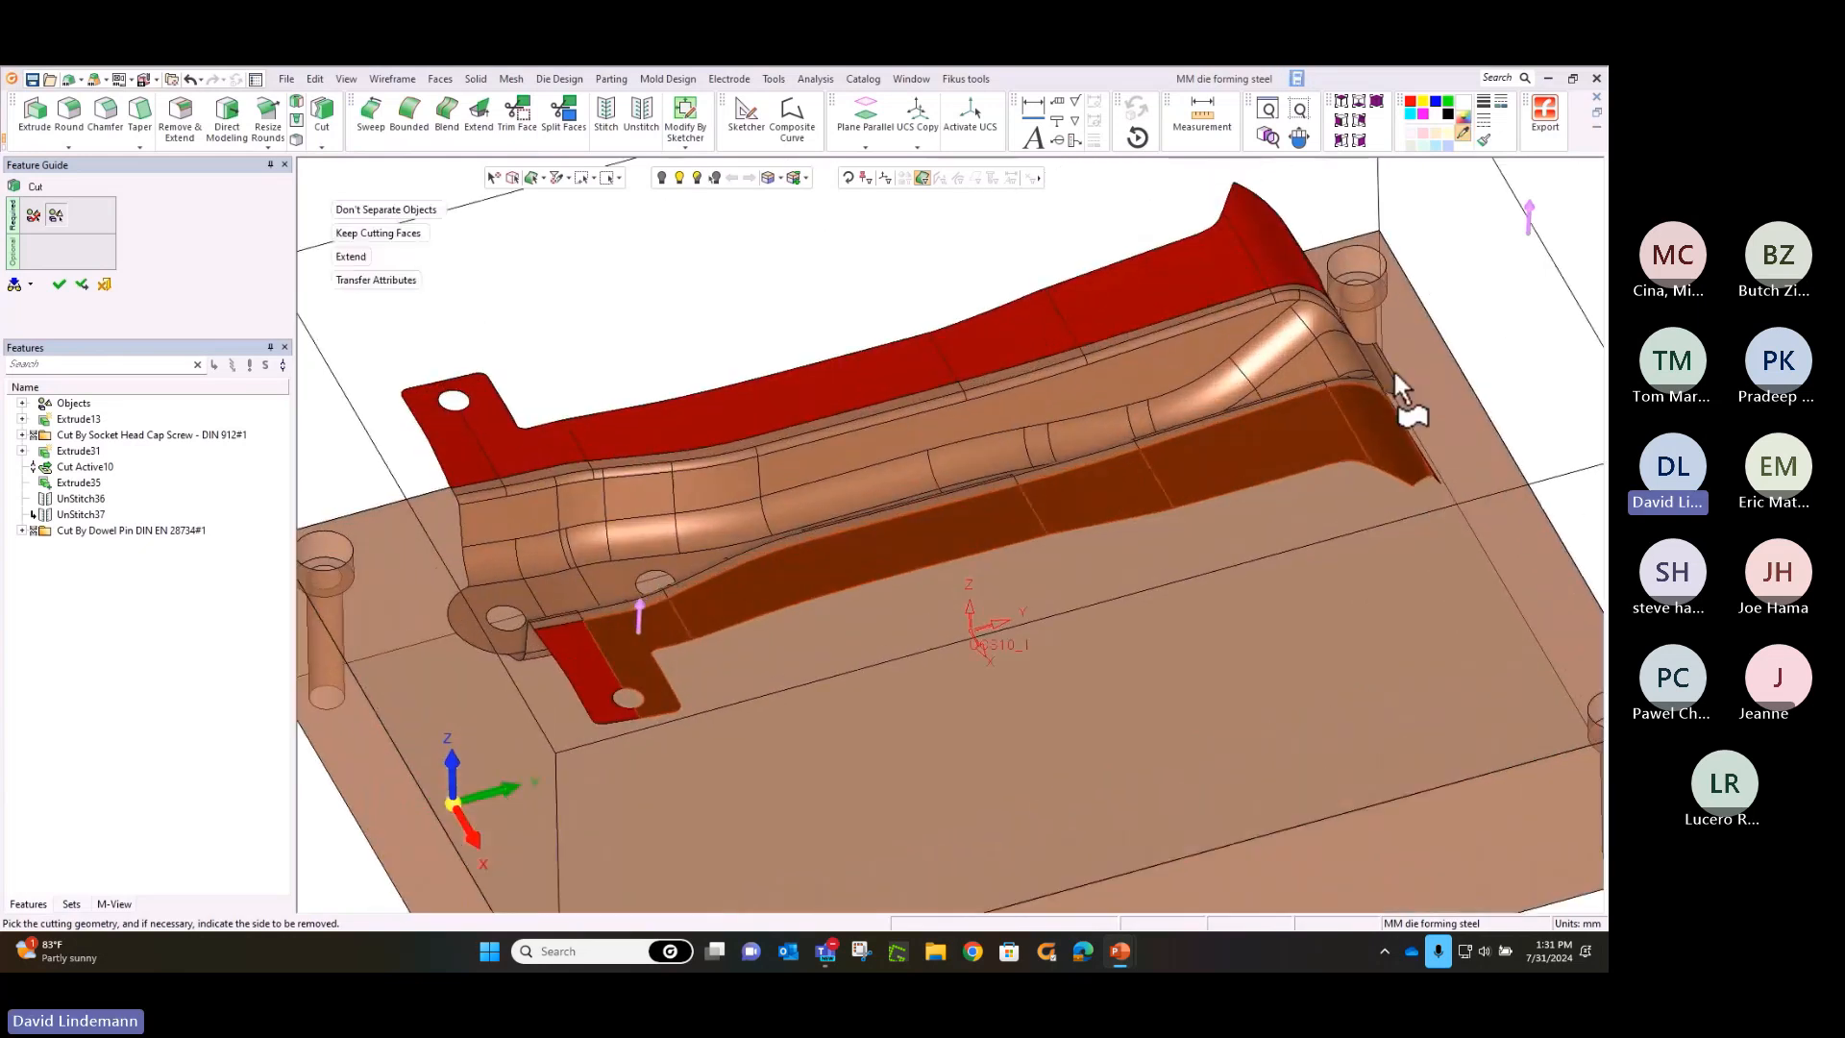
Add the near flange's remaining faces at both ends to the cutting geometry and complete the cut, removing the block's material above them
middle_click_drag(1261, 438, 864, 471)
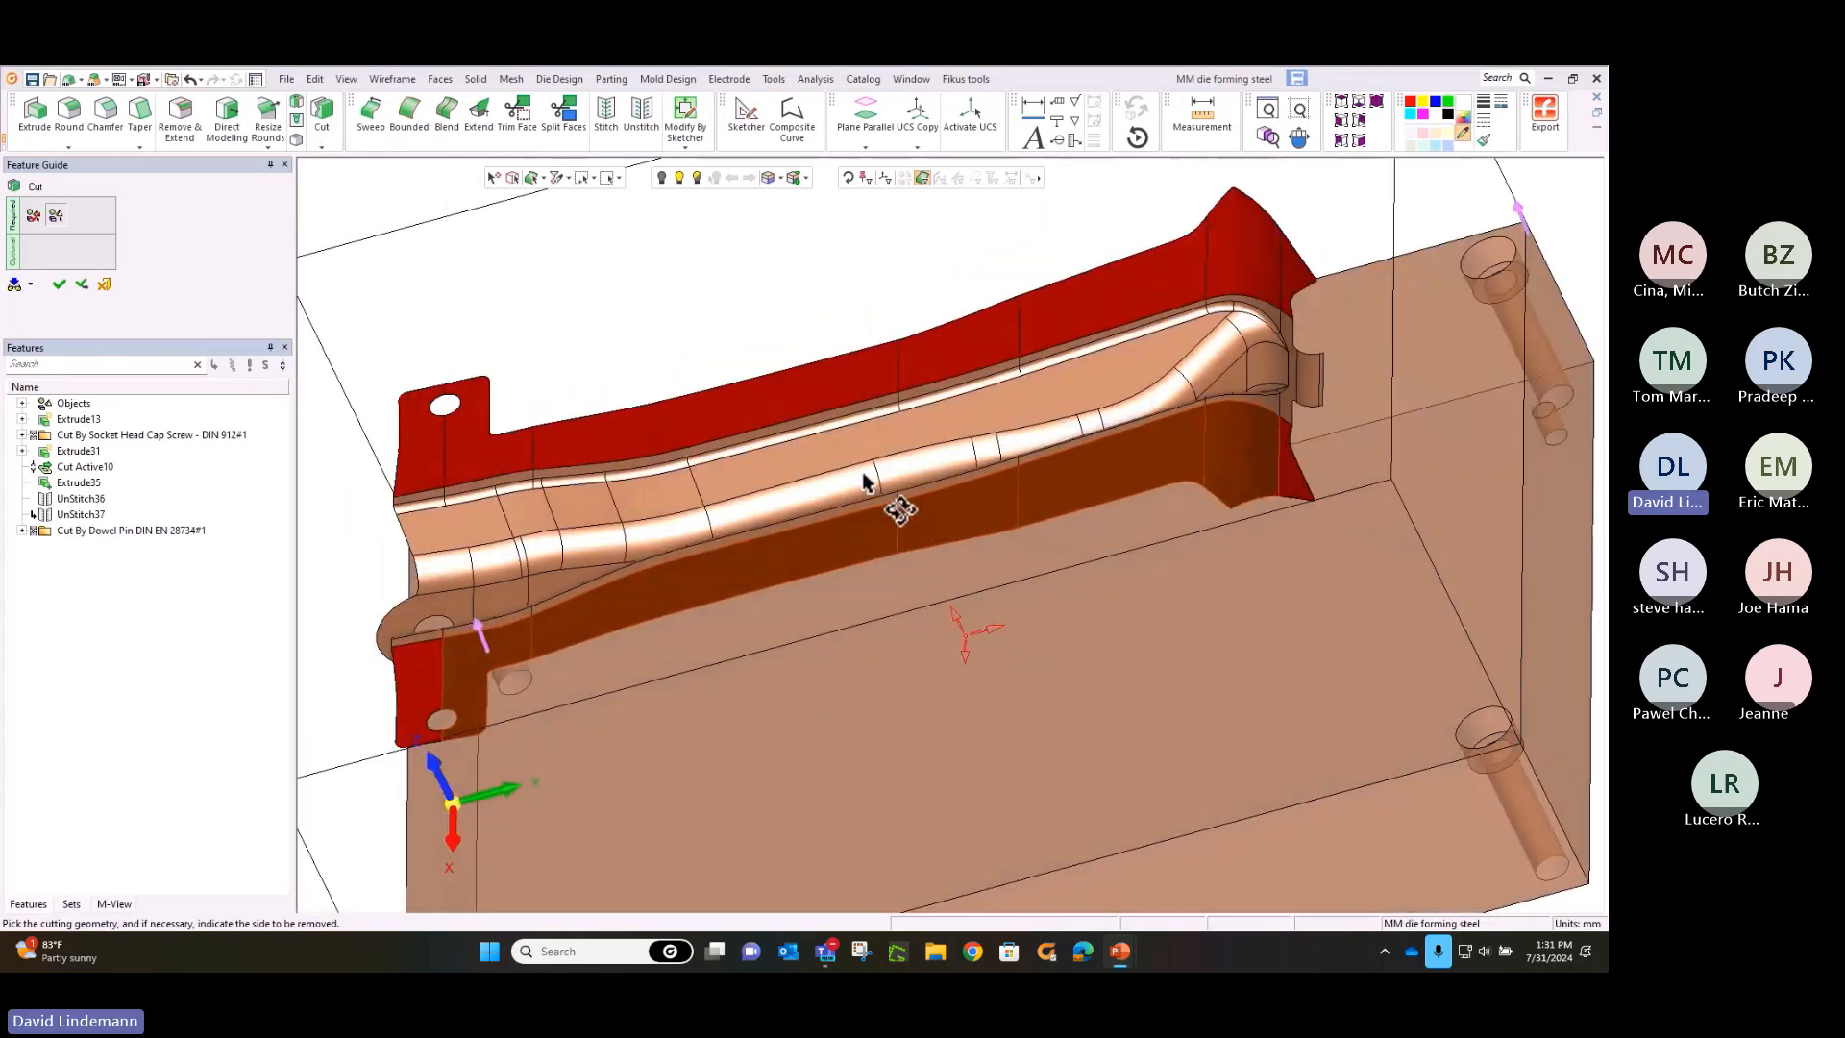
left_click(1284, 465)
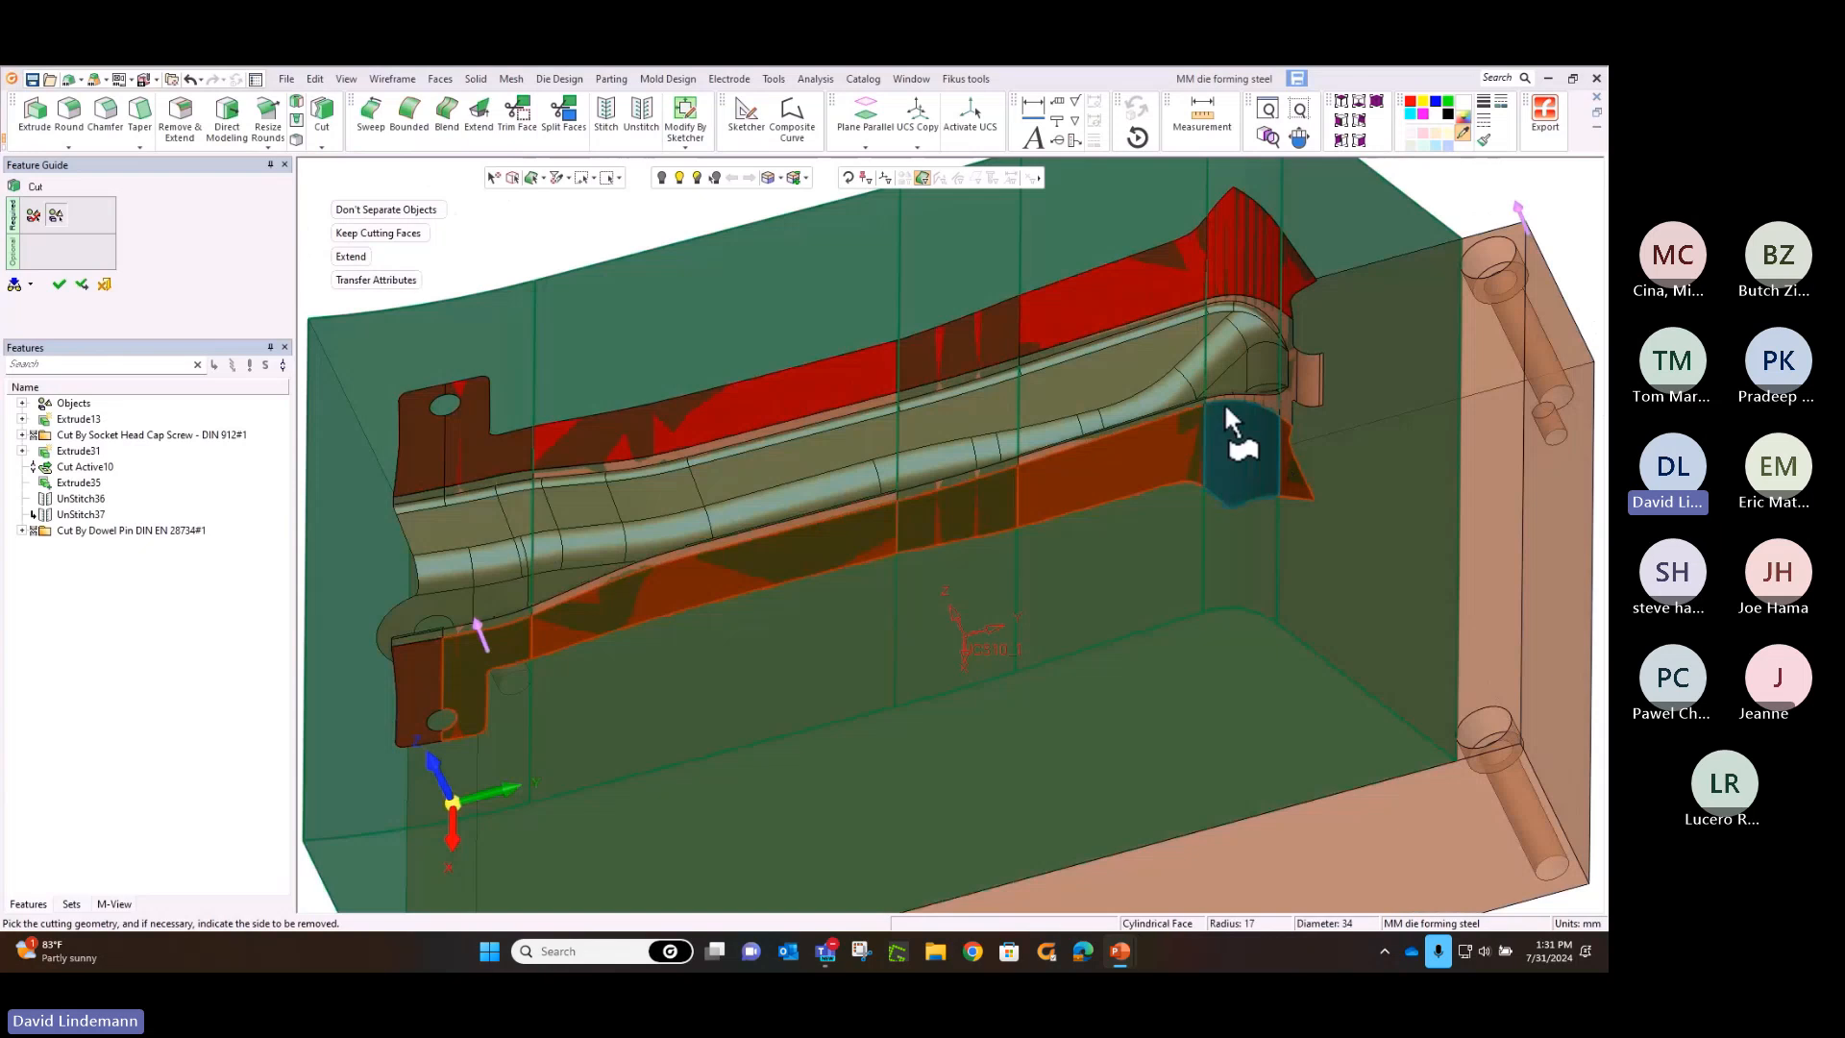
scroll(1208, 385, "down", 4)
middle_click_drag(1146, 490, 1254, 498)
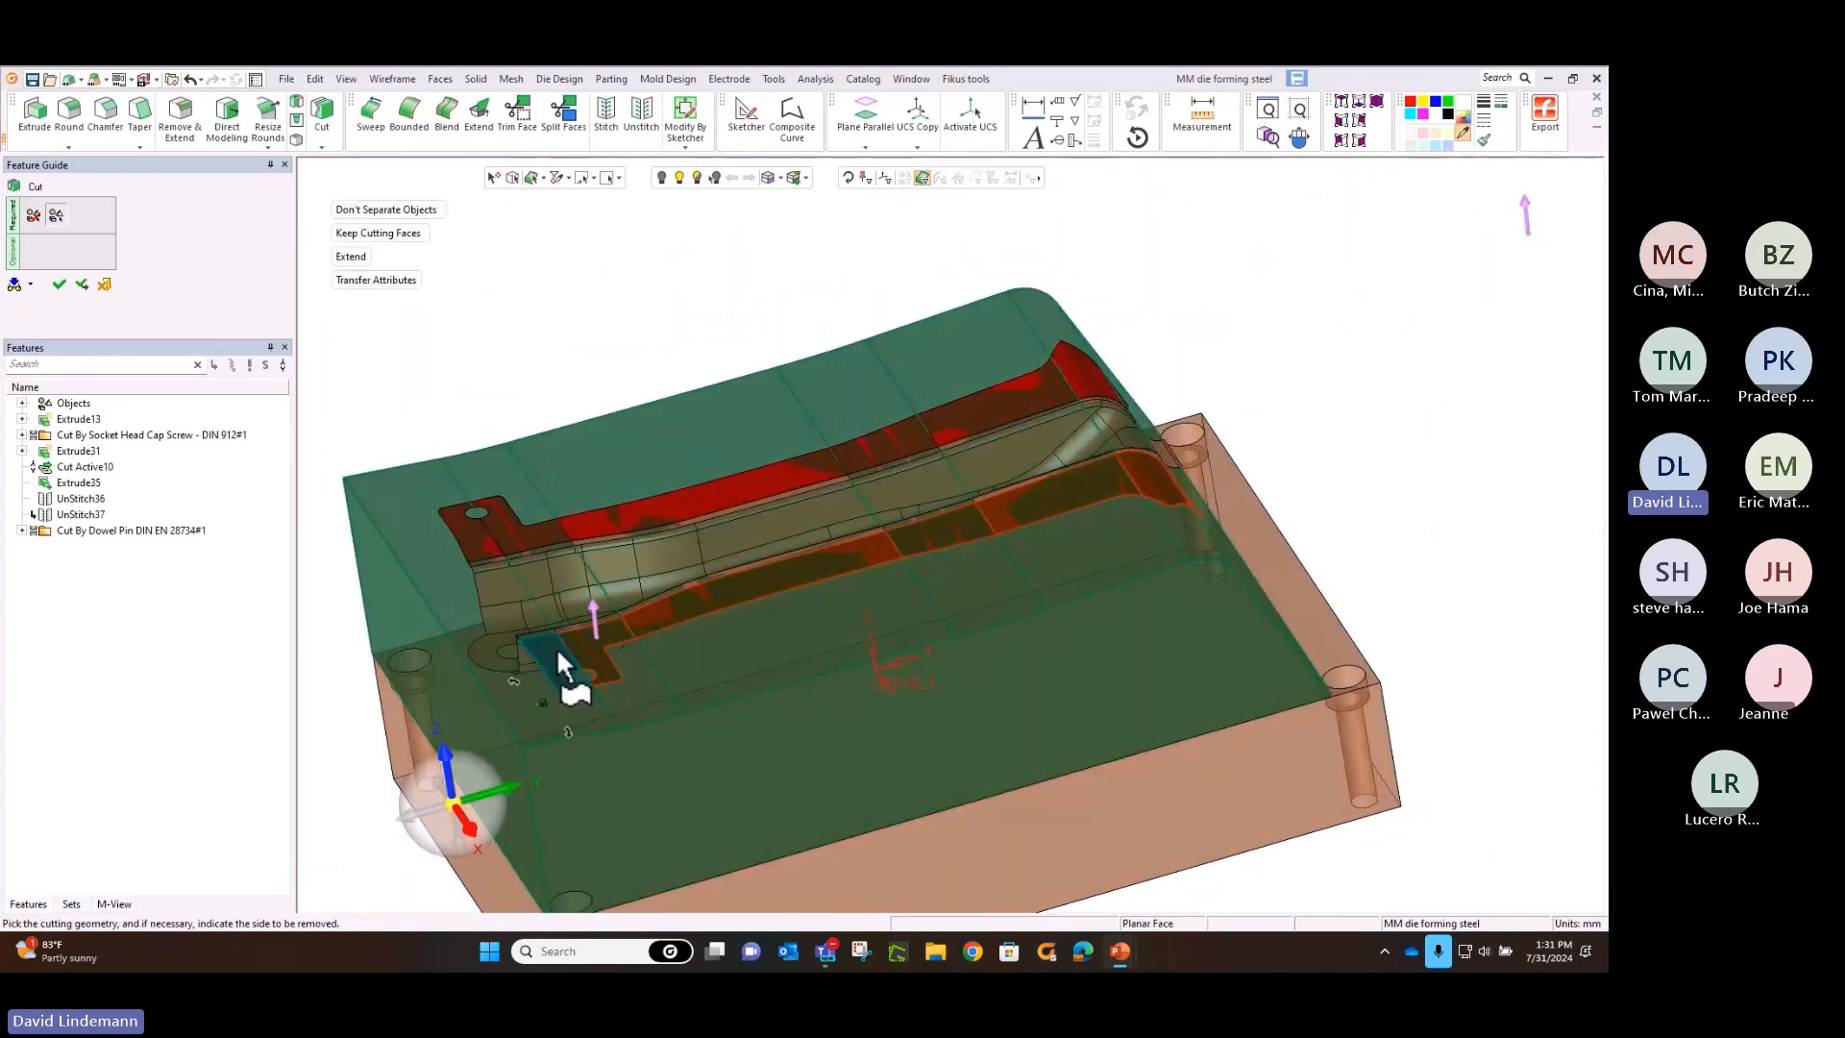
middle_click_drag(862, 445, 1040, 345)
middle_click(783, 265)
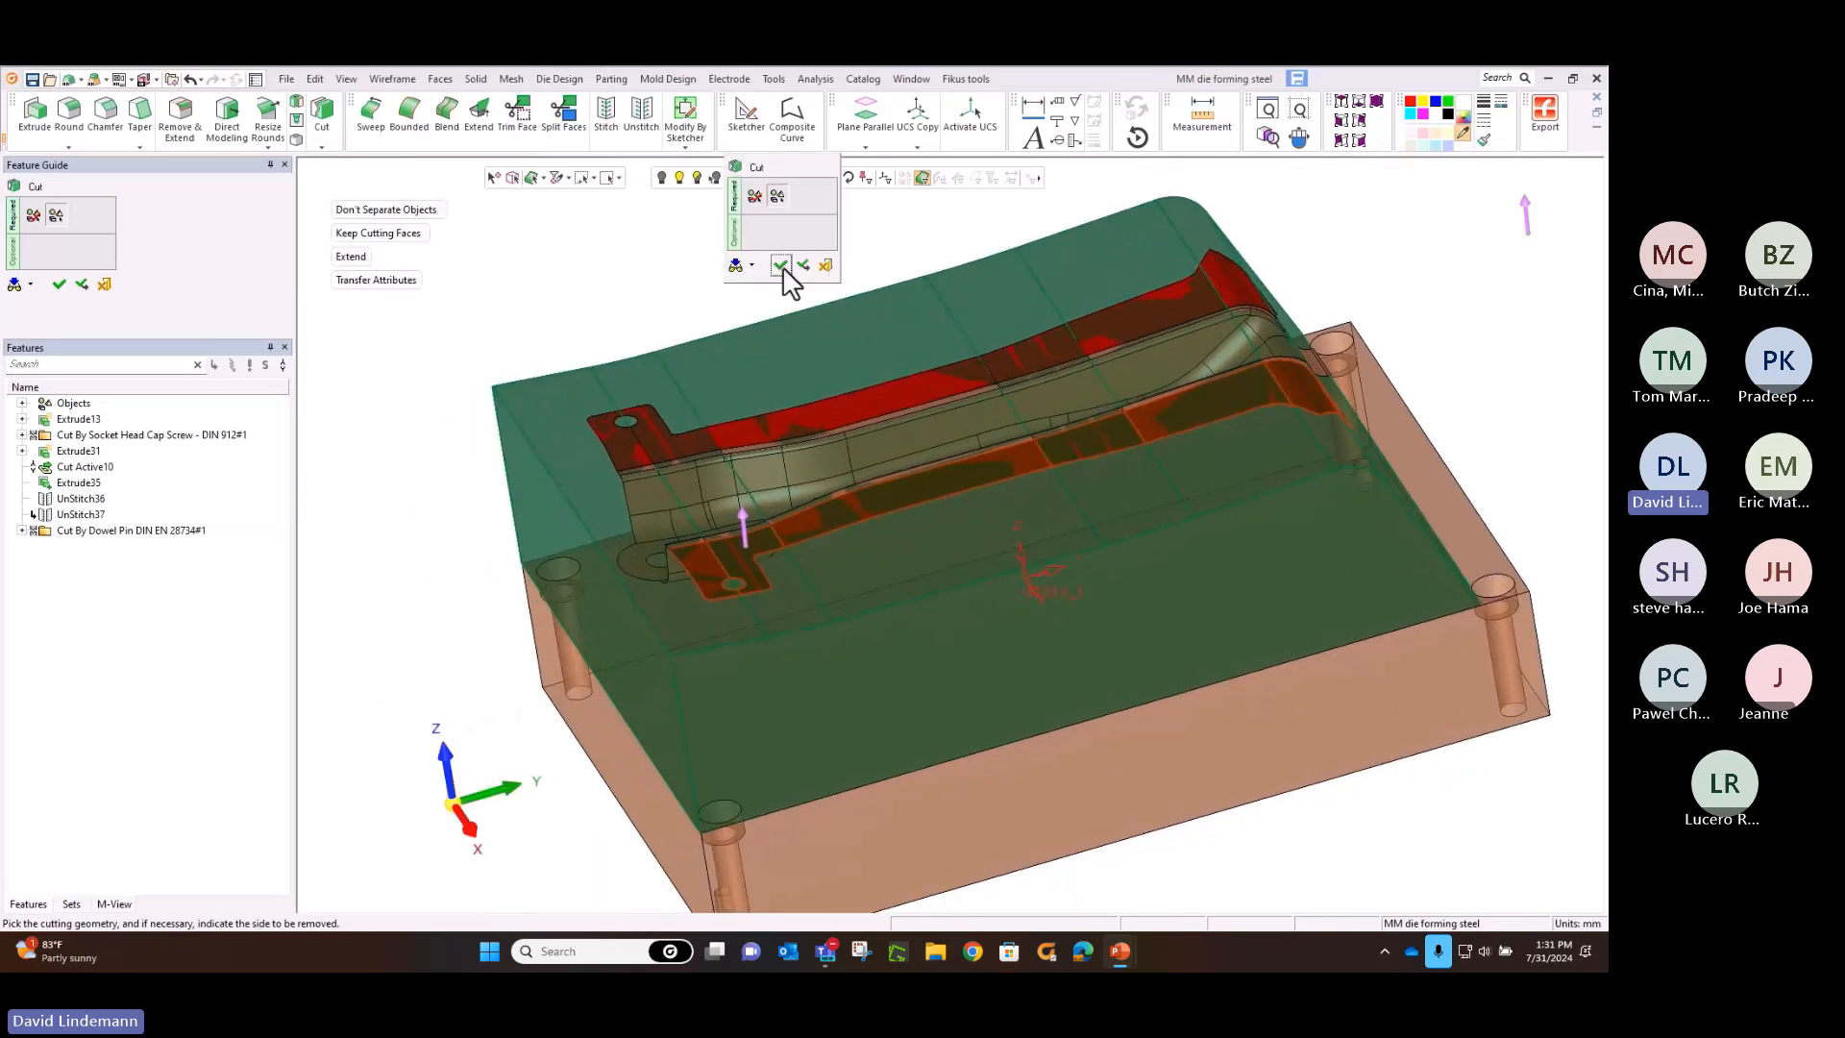
left_click(782, 266)
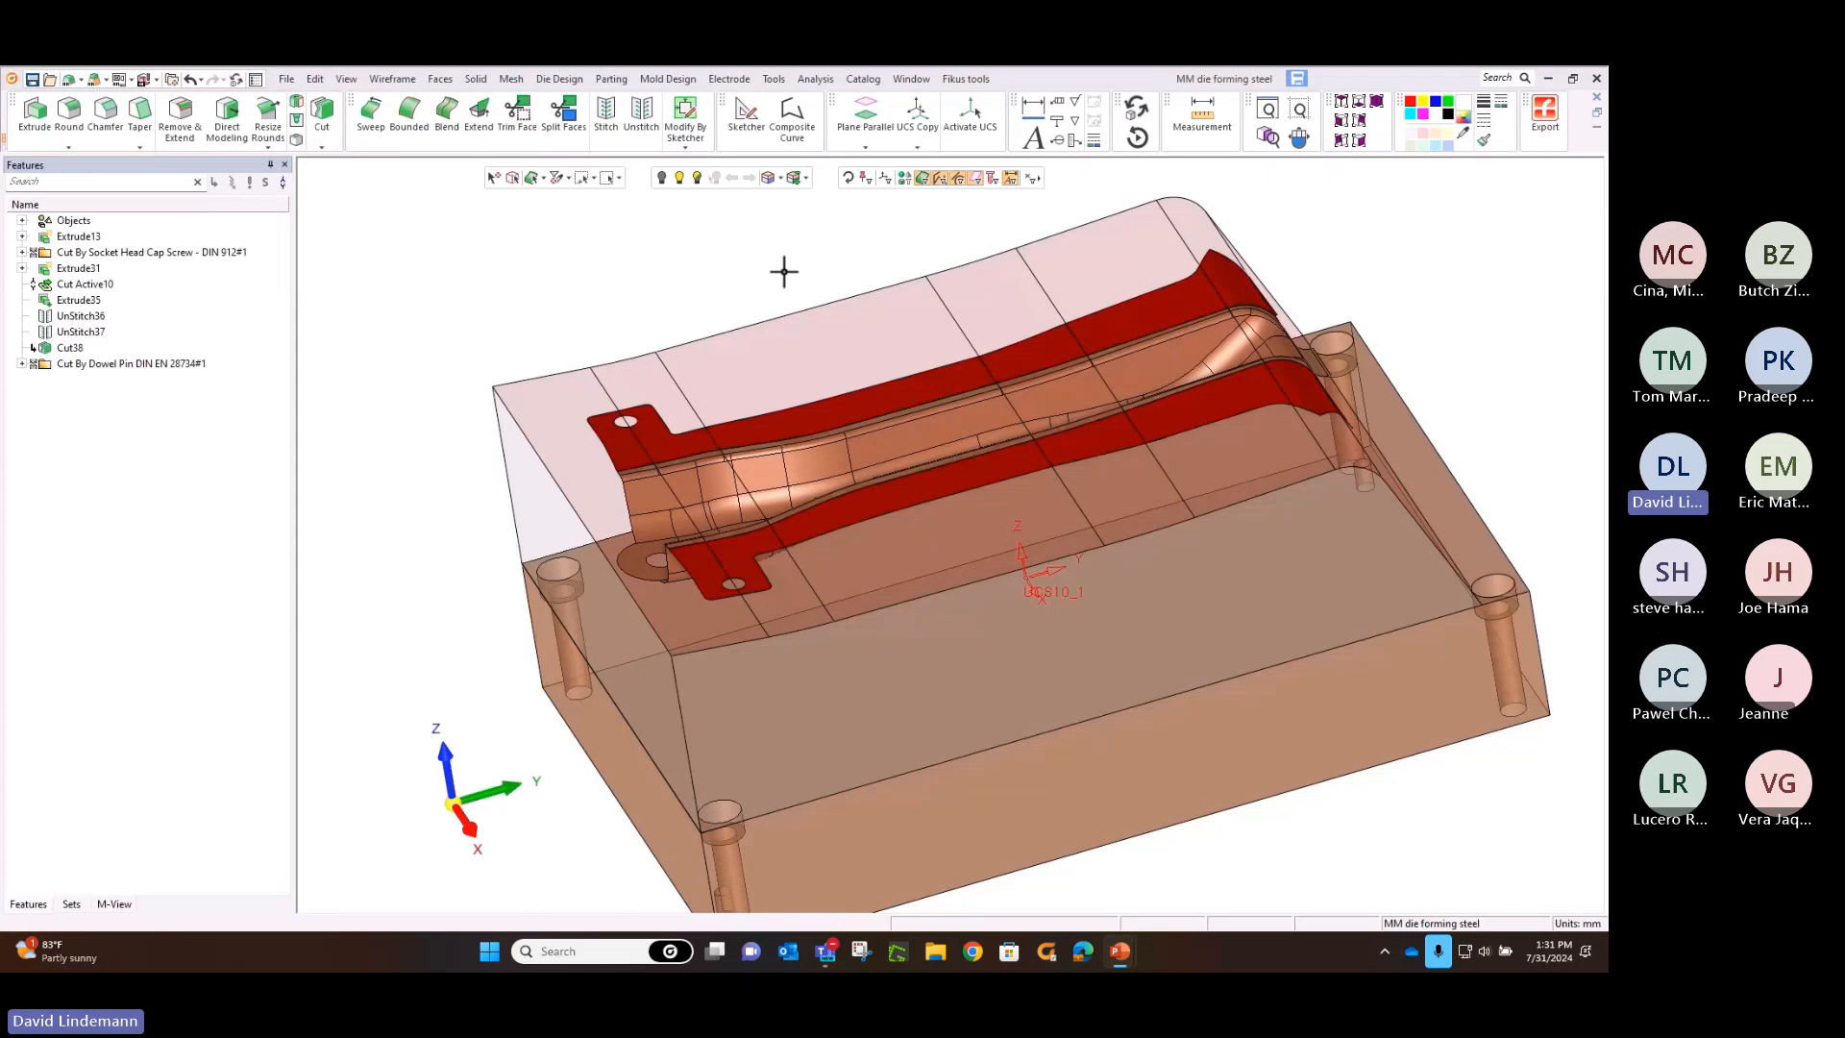
Create a chained composite curve along the open end edges of the formed channel, from one flange edge round to the other
left_click(813, 125)
left_click(1299, 108)
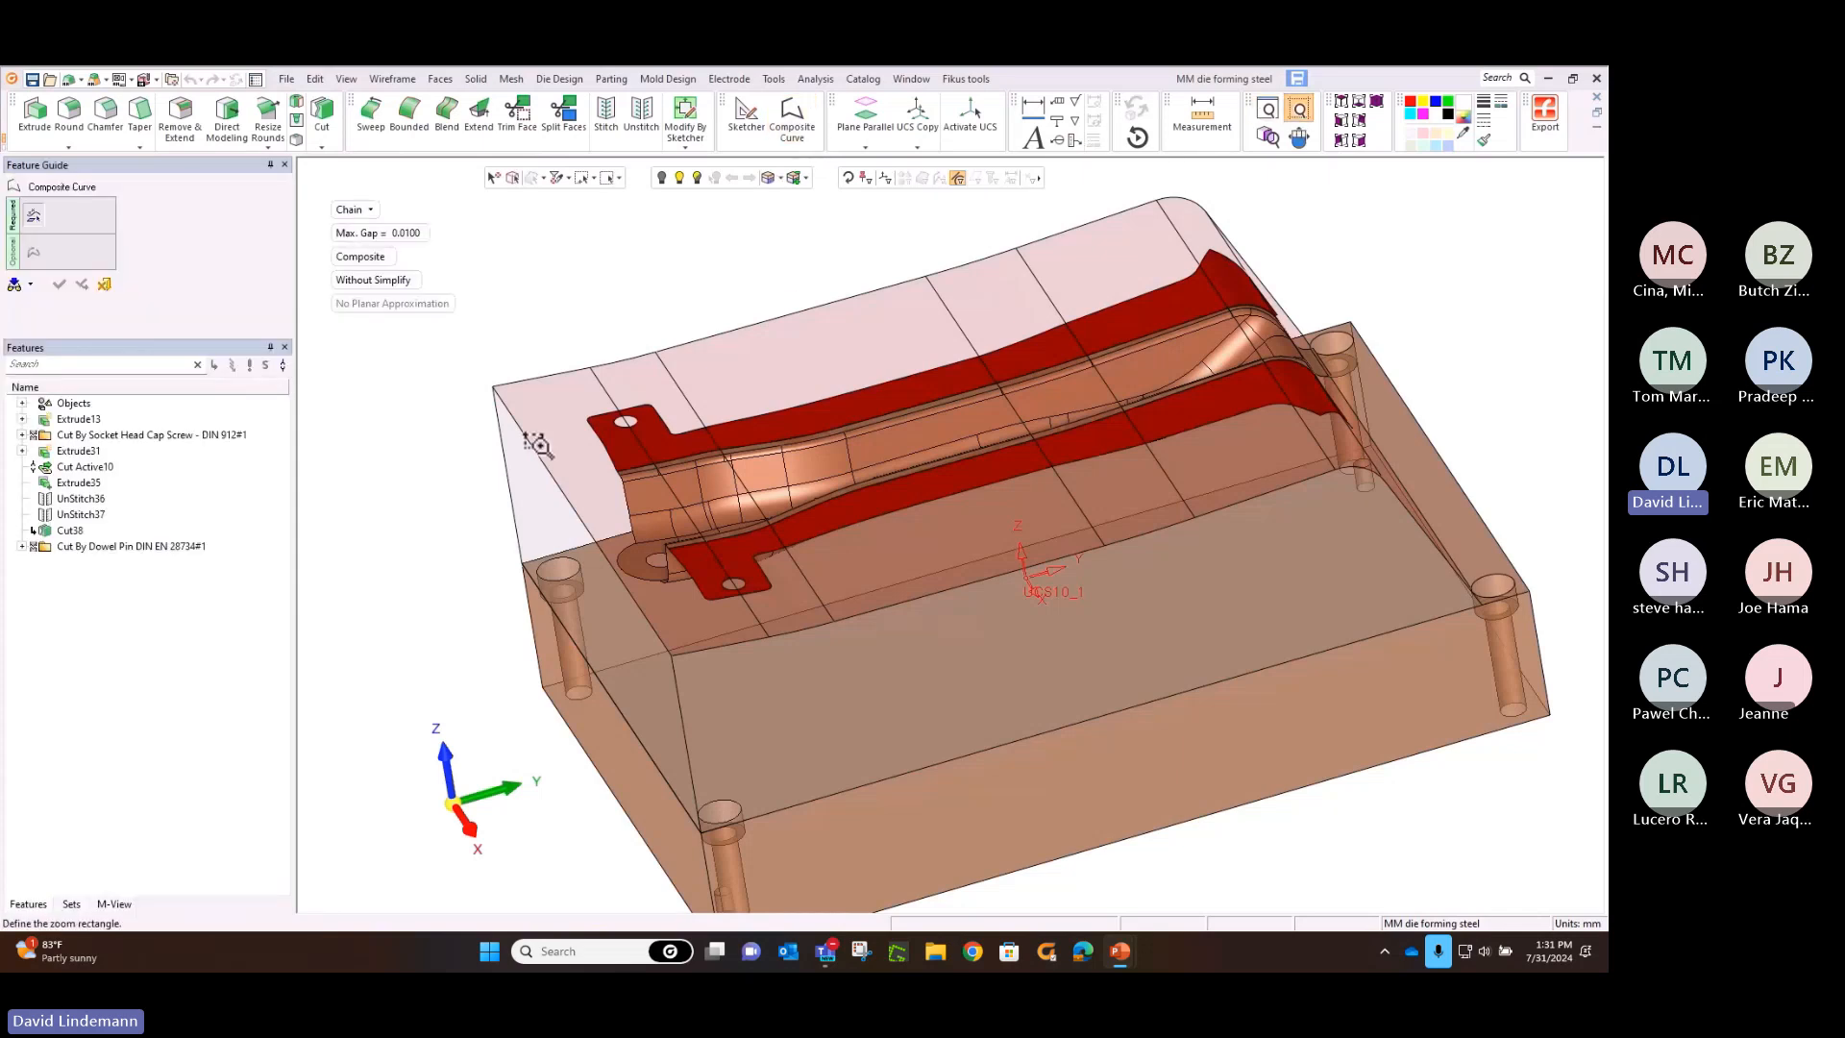
left_click_drag(493, 373, 803, 669)
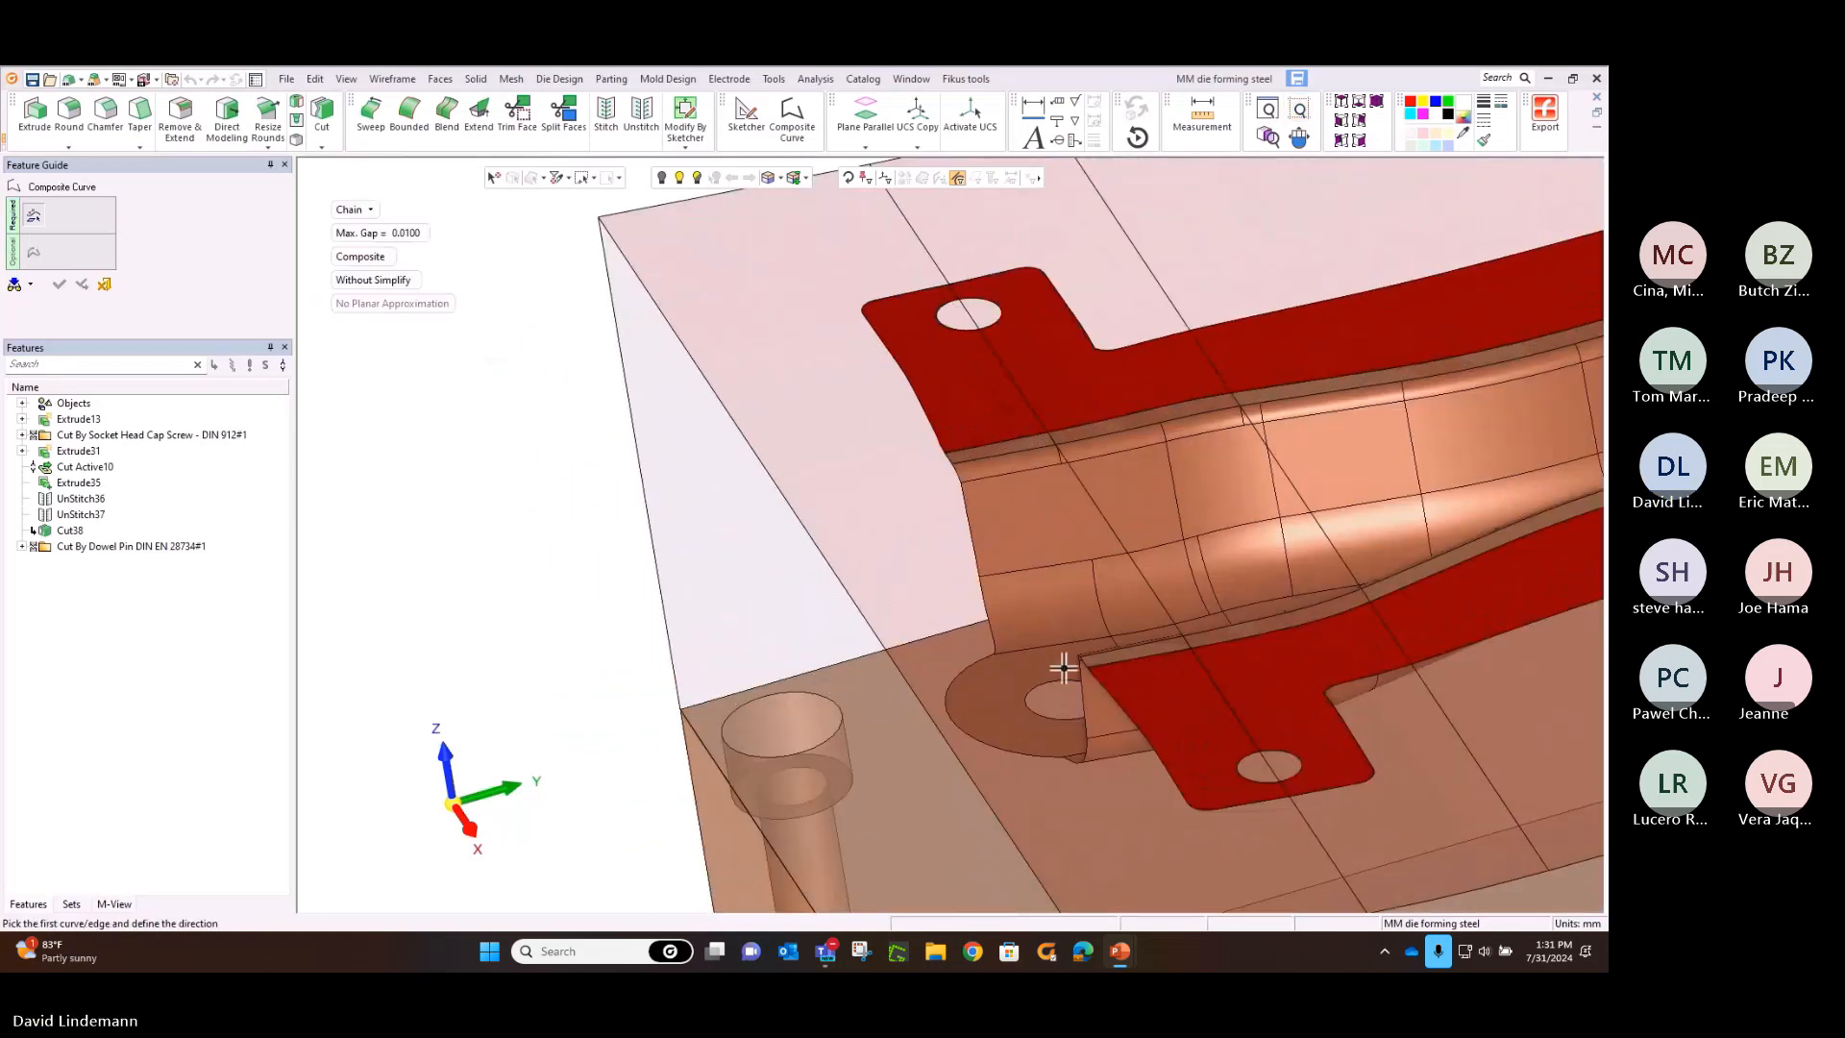
left_click(1086, 661)
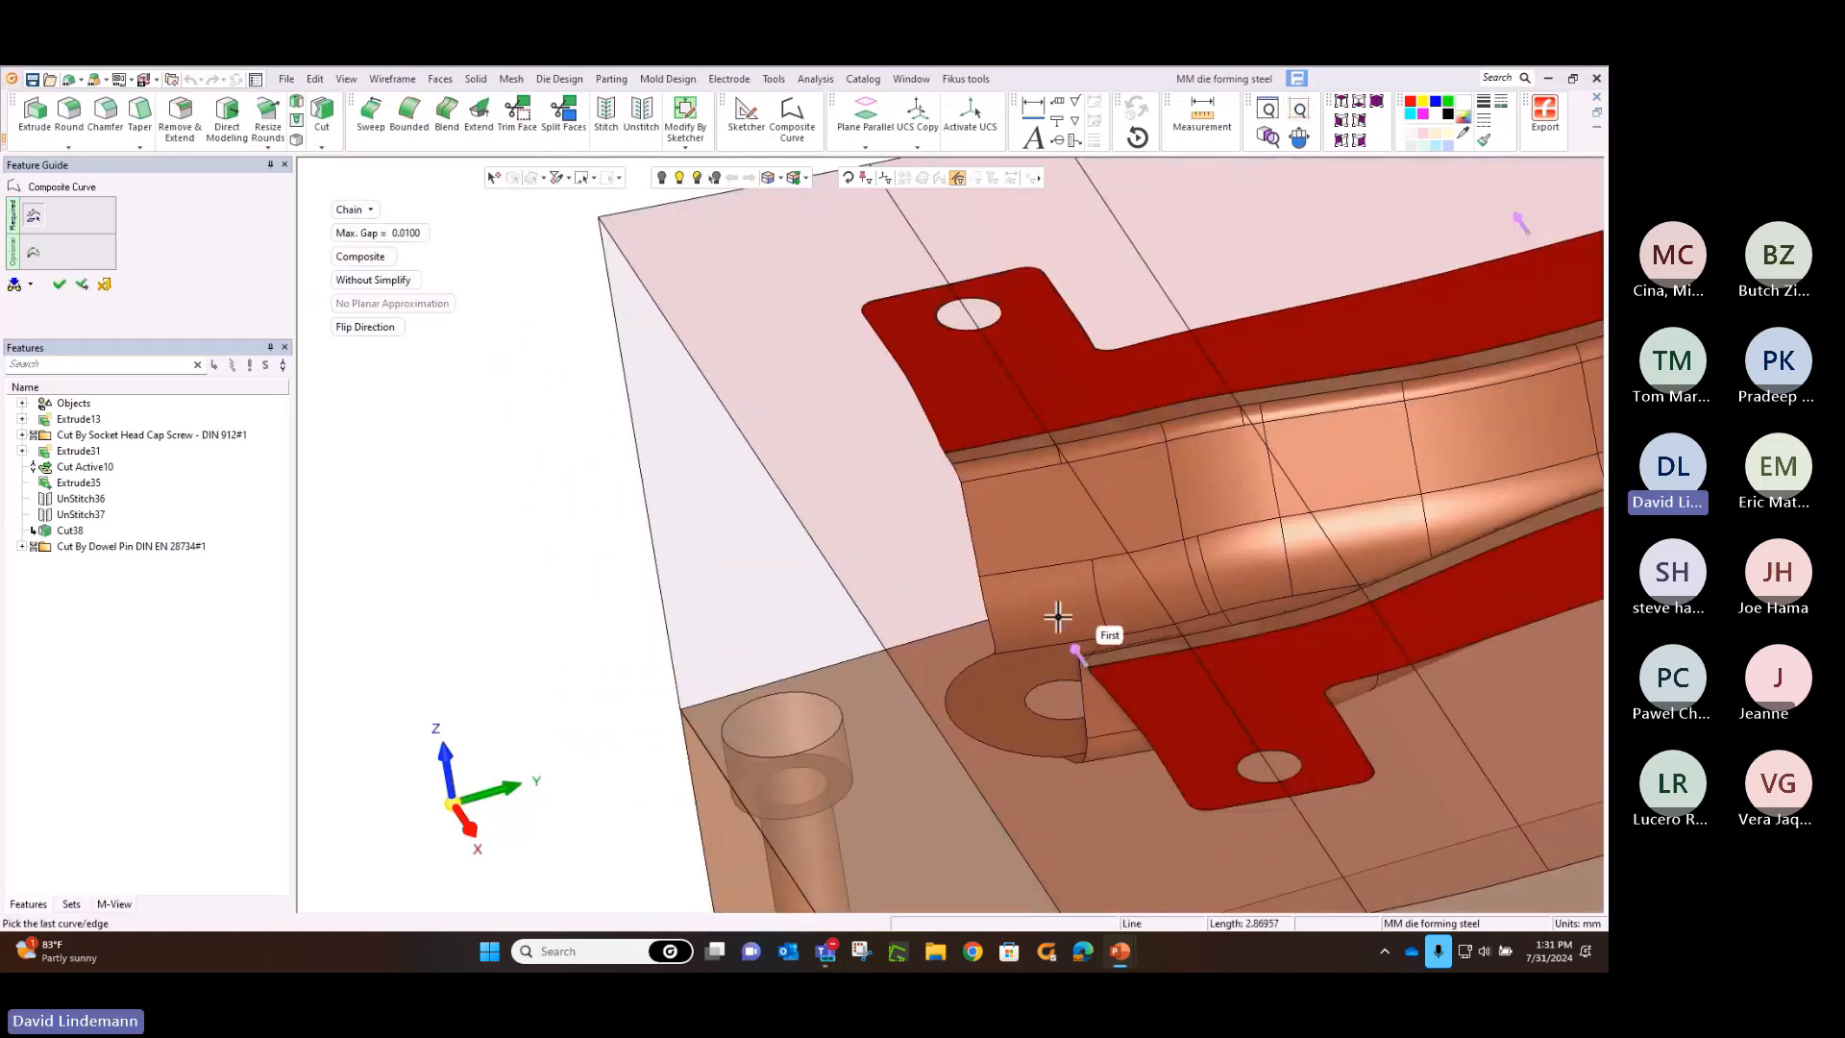
left_click(949, 459)
middle_click(845, 466)
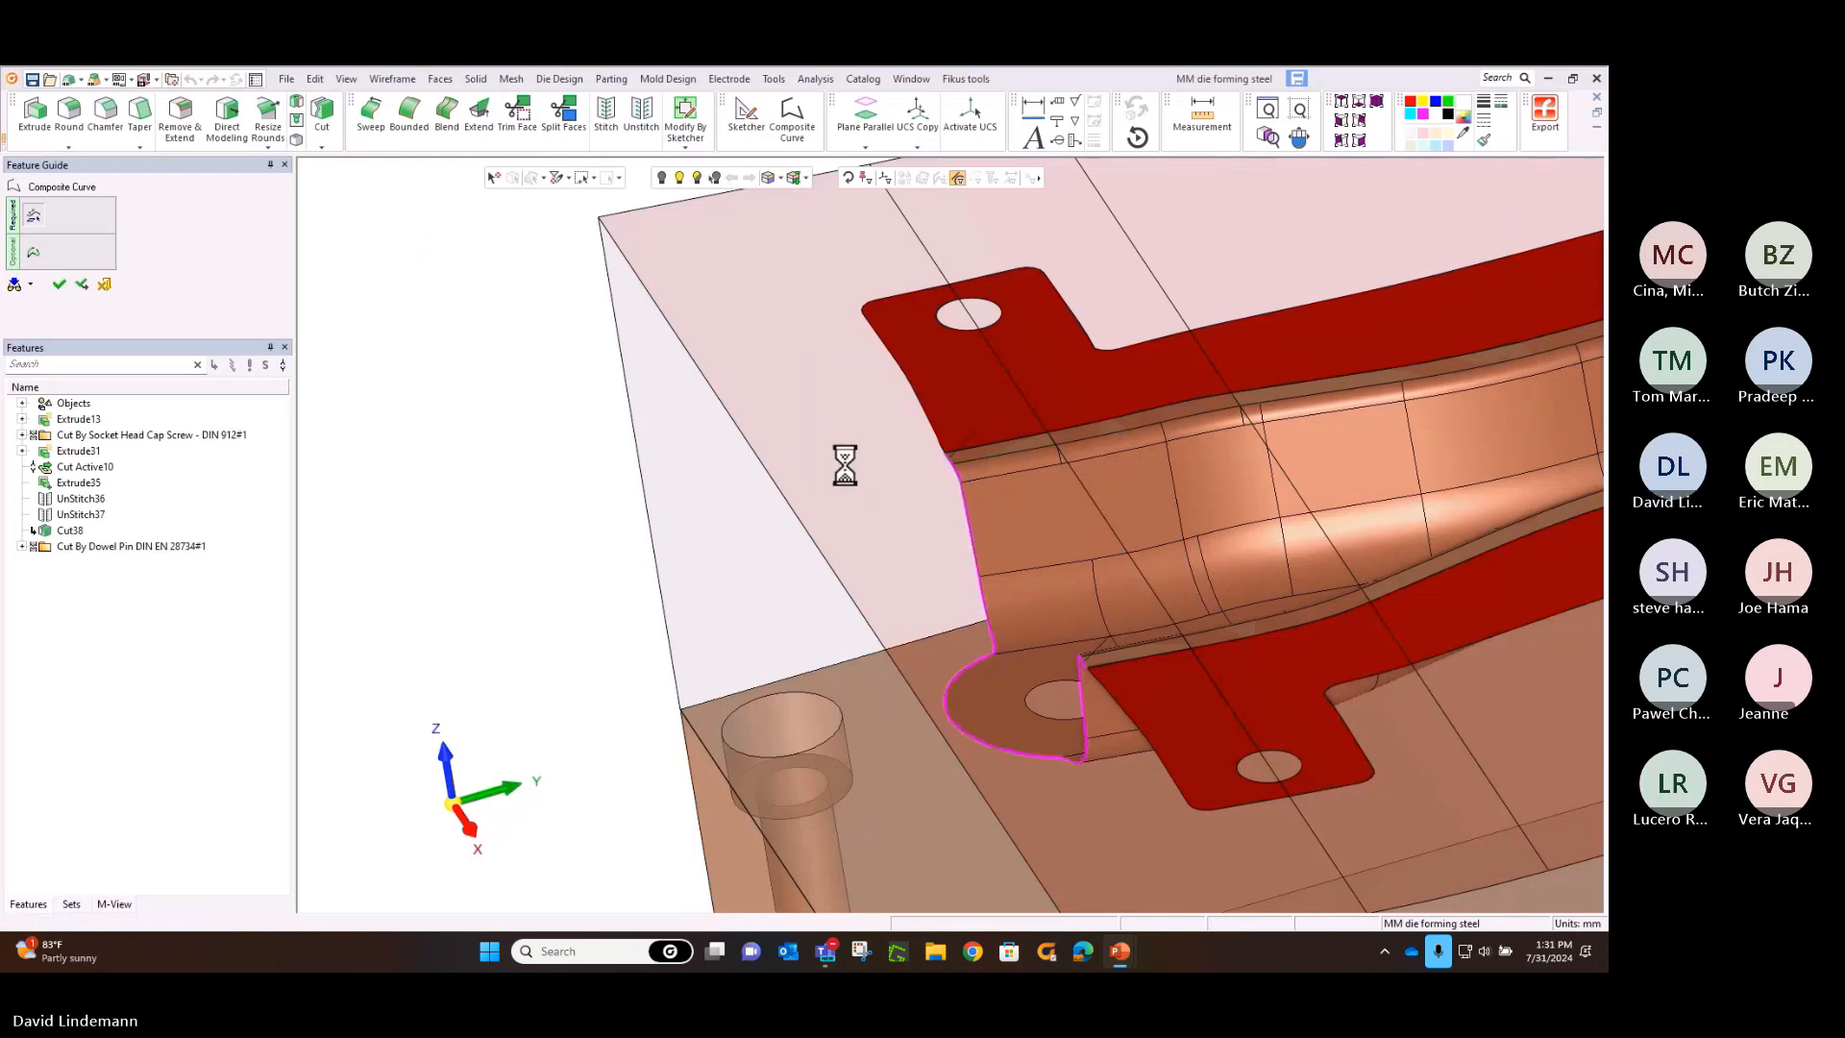
Sweep the channel-end curve outward by a delta of 50 mm, defining the direction by two points on the channel floor
left_click(377, 117)
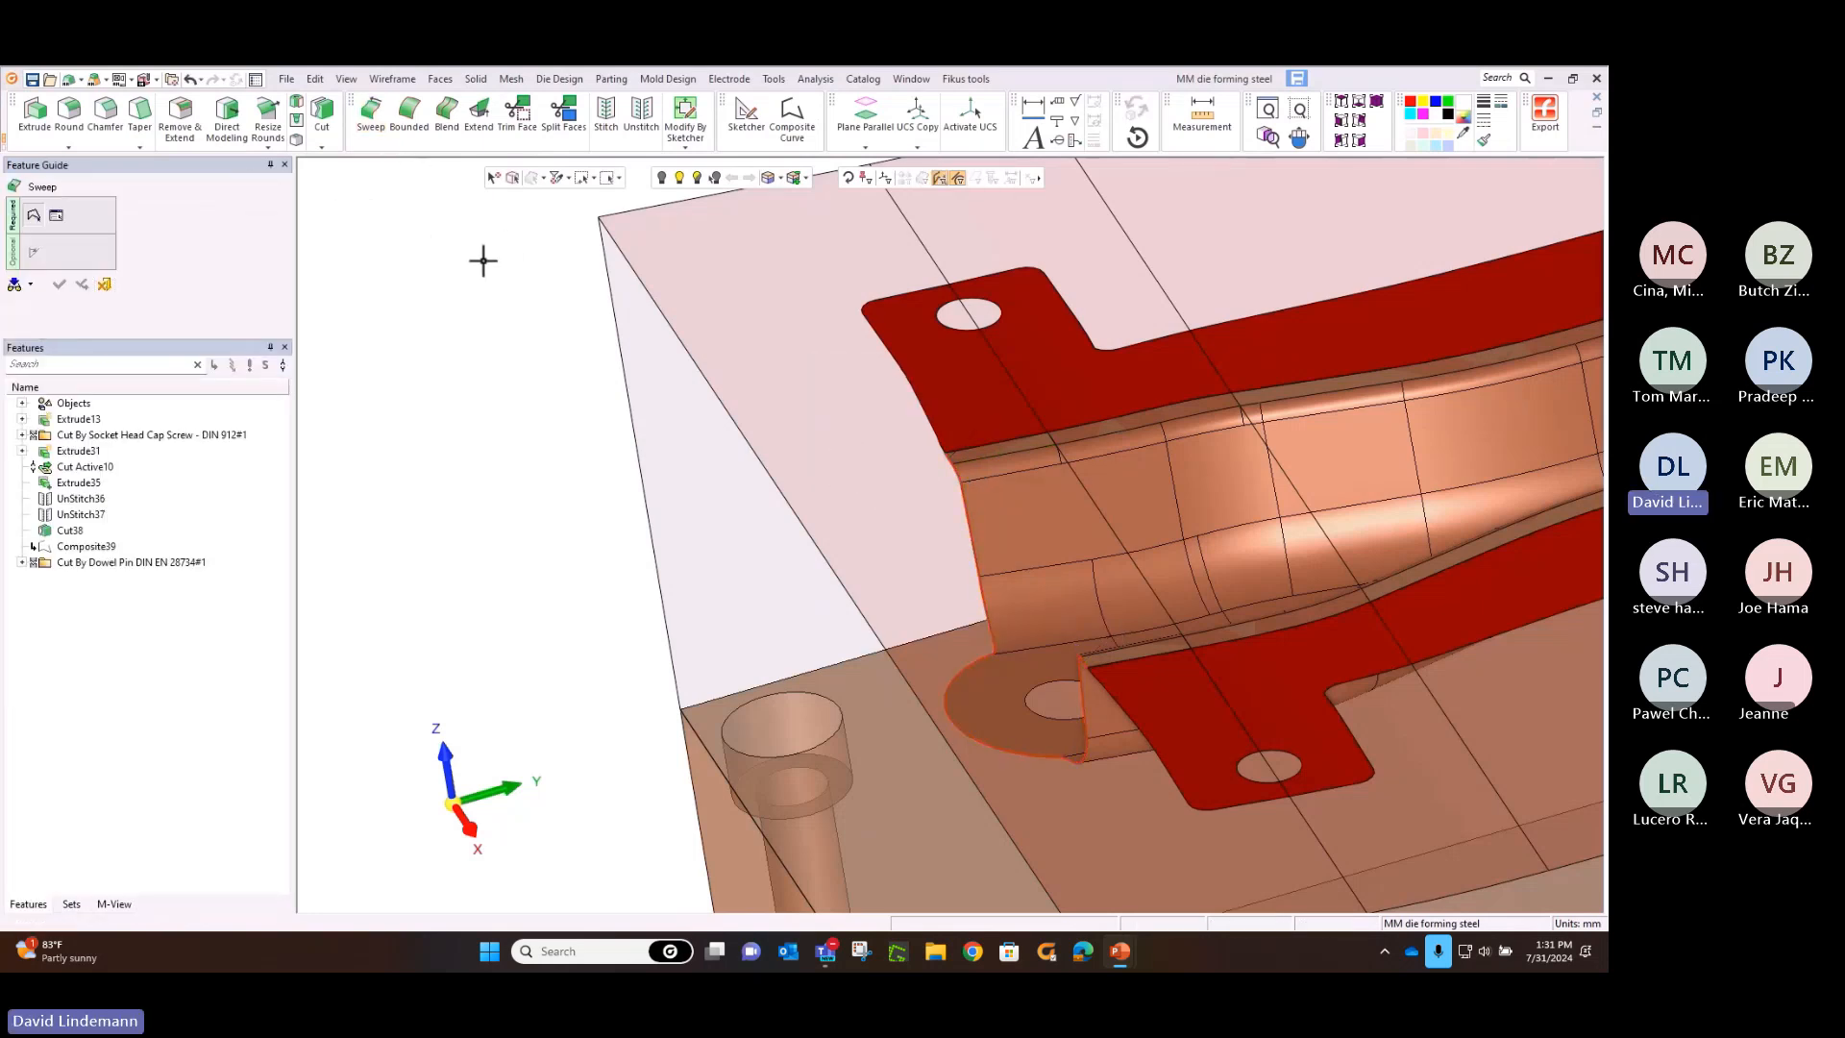
left_click(1103, 648)
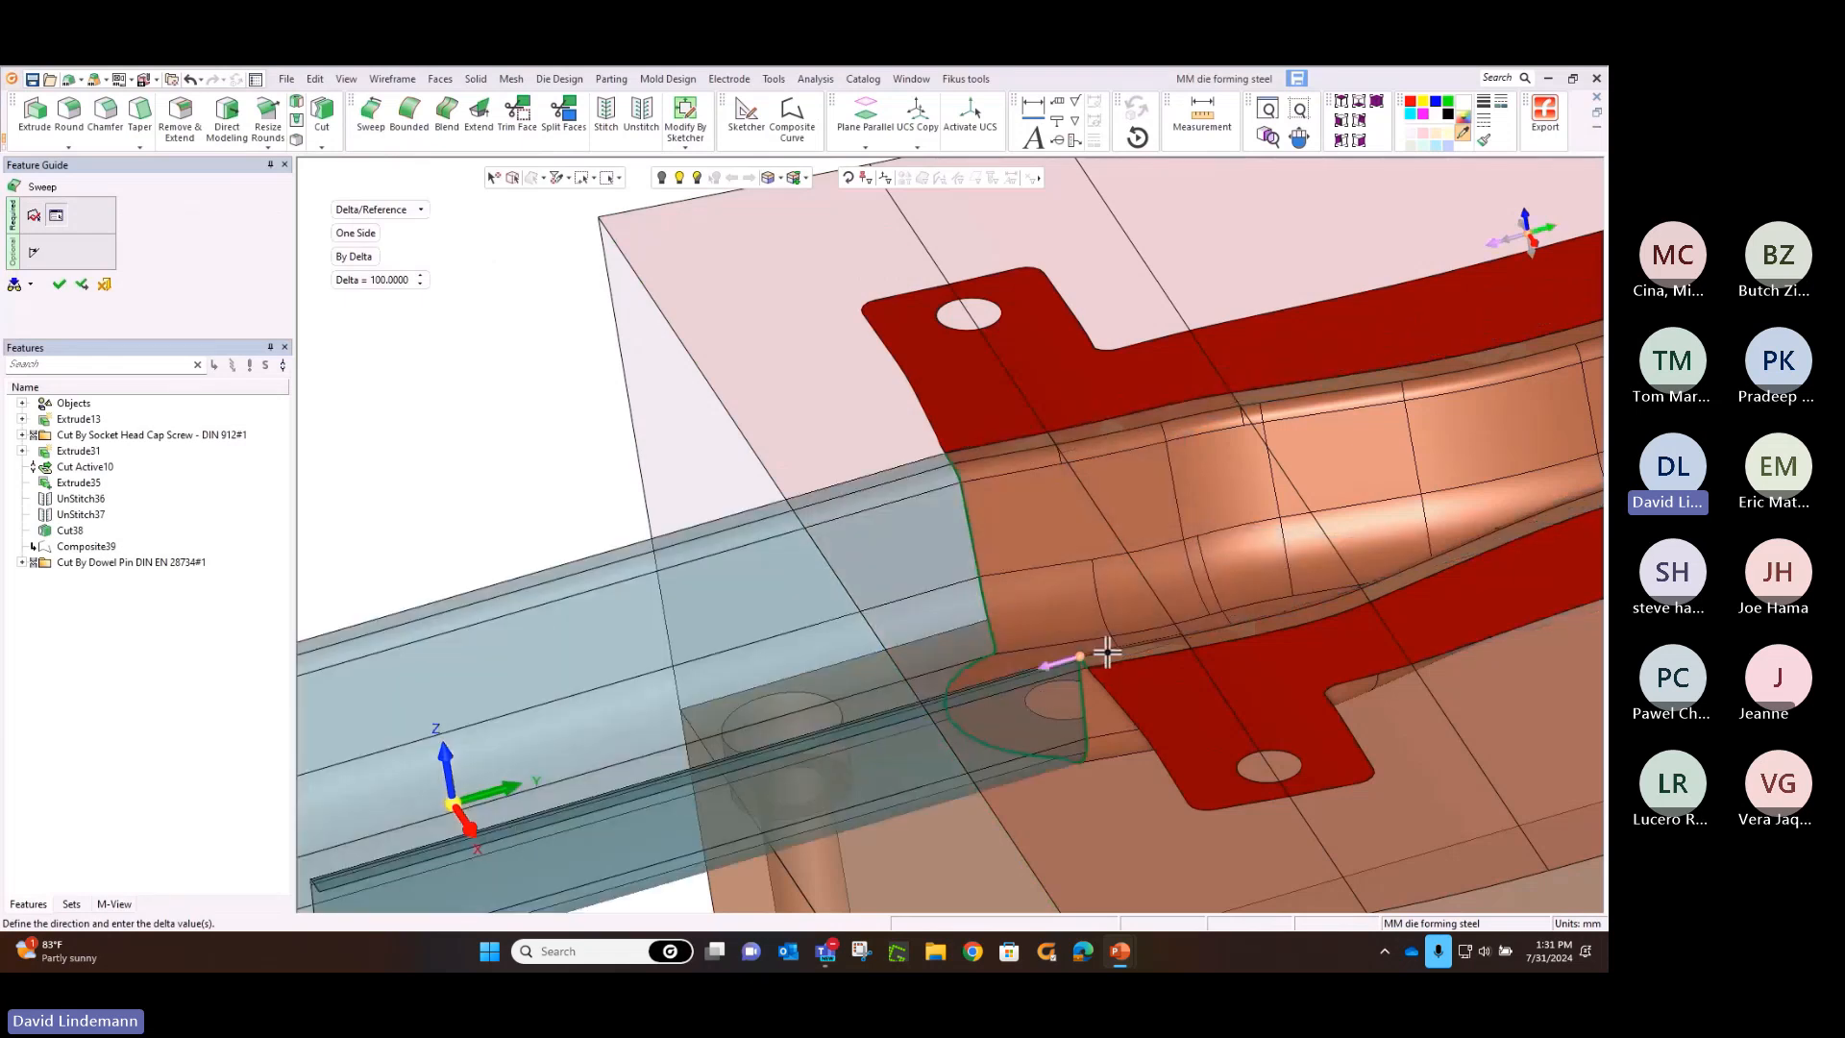
left_click(380, 280)
type("50")
key("Return")
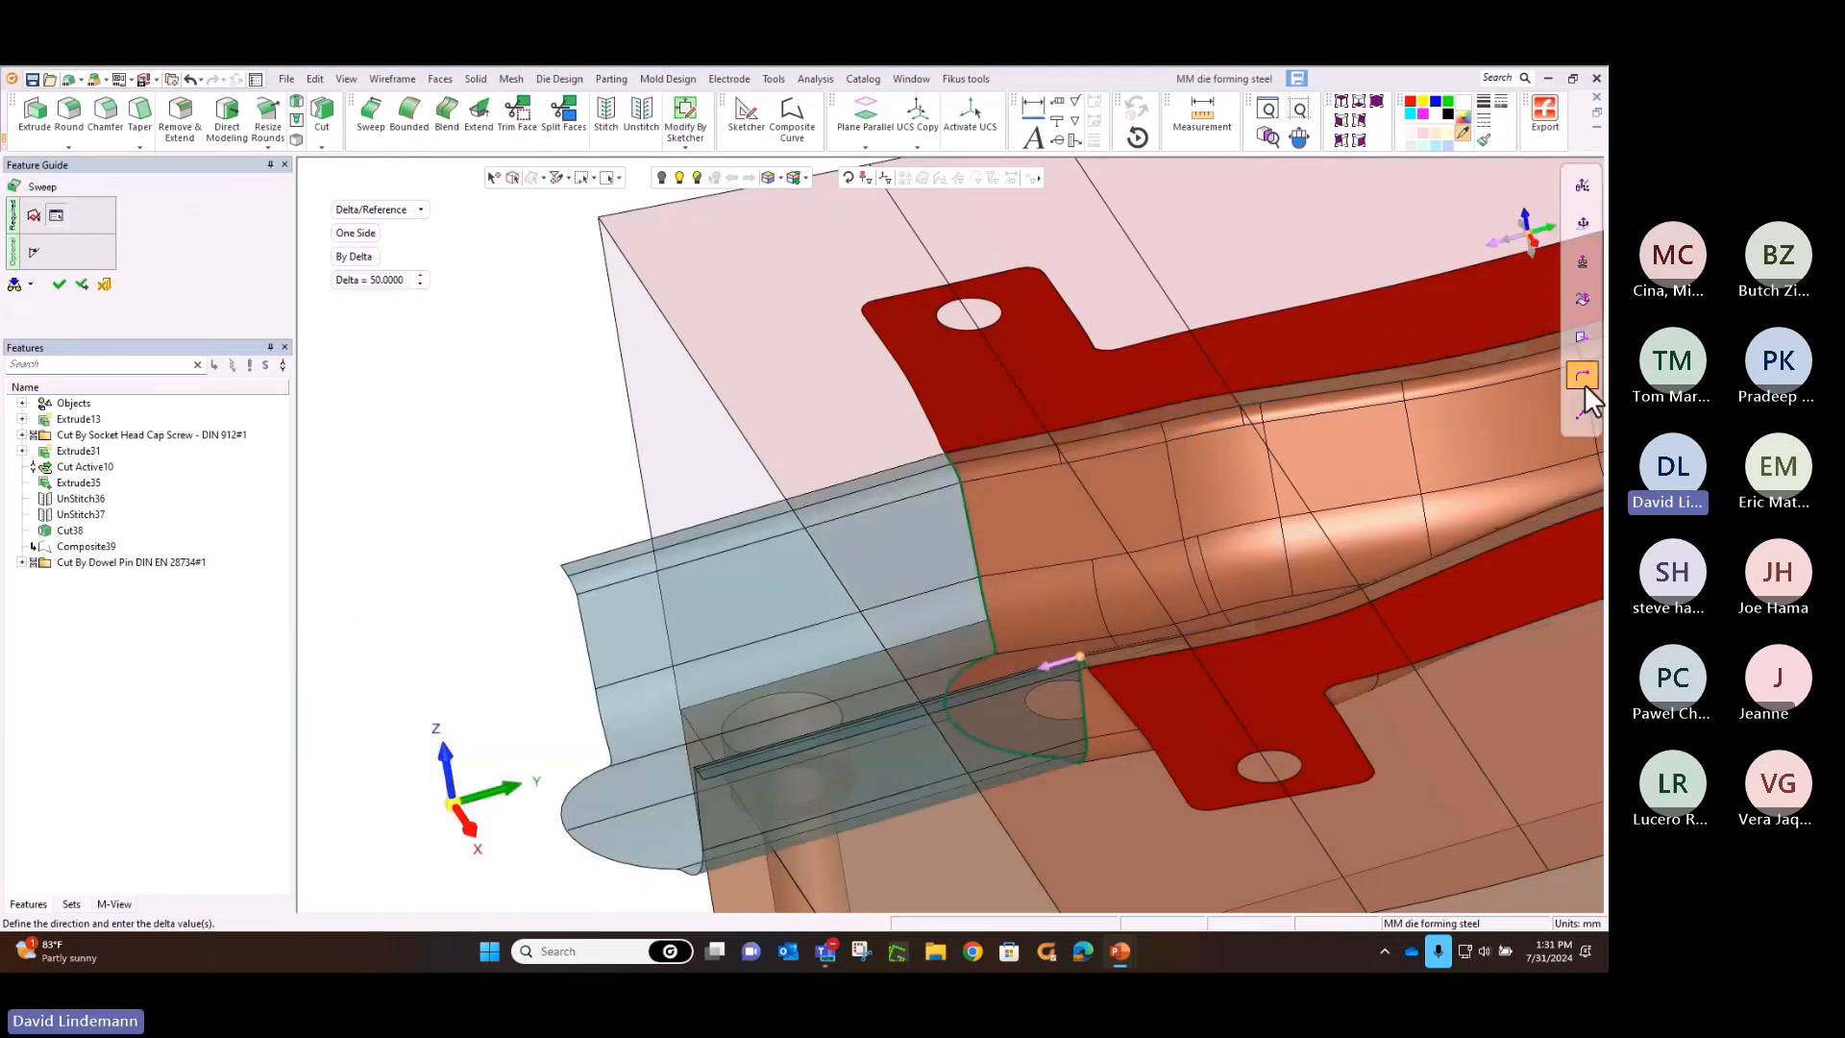
mouse_move(1585, 385)
left_click(1585, 421)
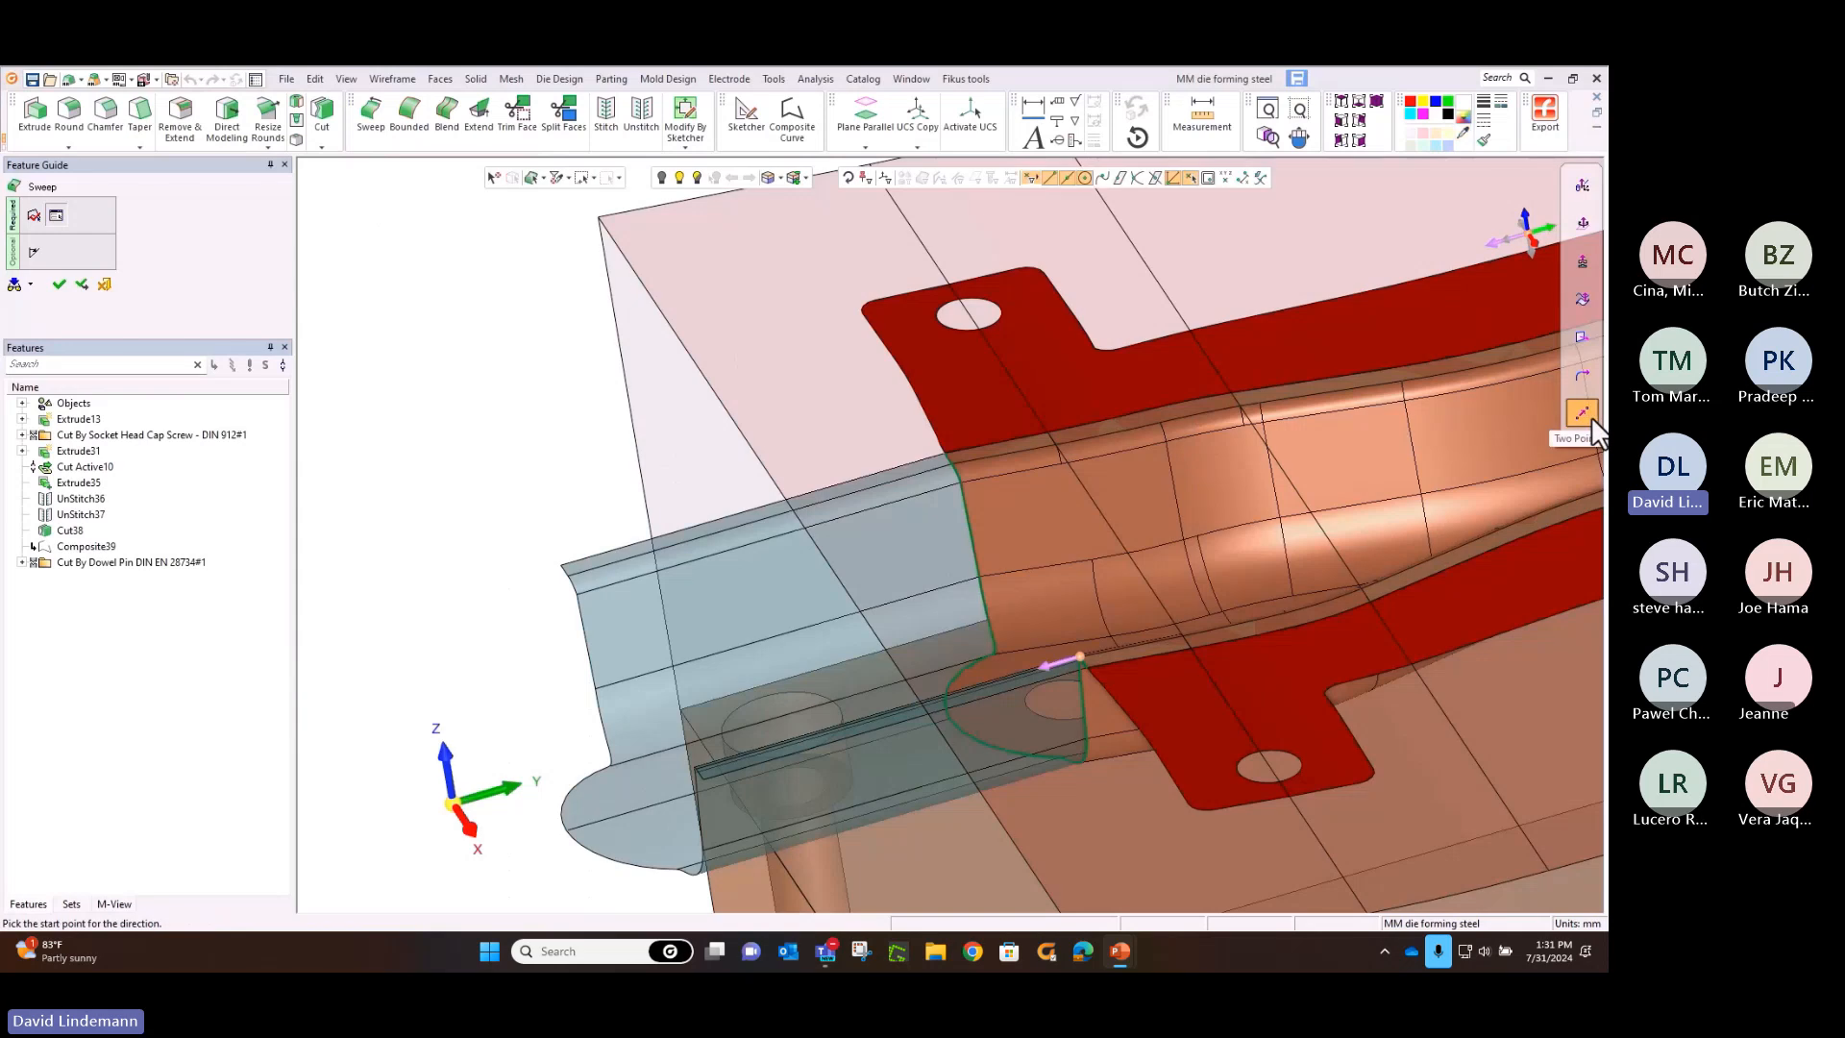
mouse_move(1117, 607)
middle_mouse_down()
mouse_move(1129, 657)
mouse_move(1128, 622)
middle_mouse_up()
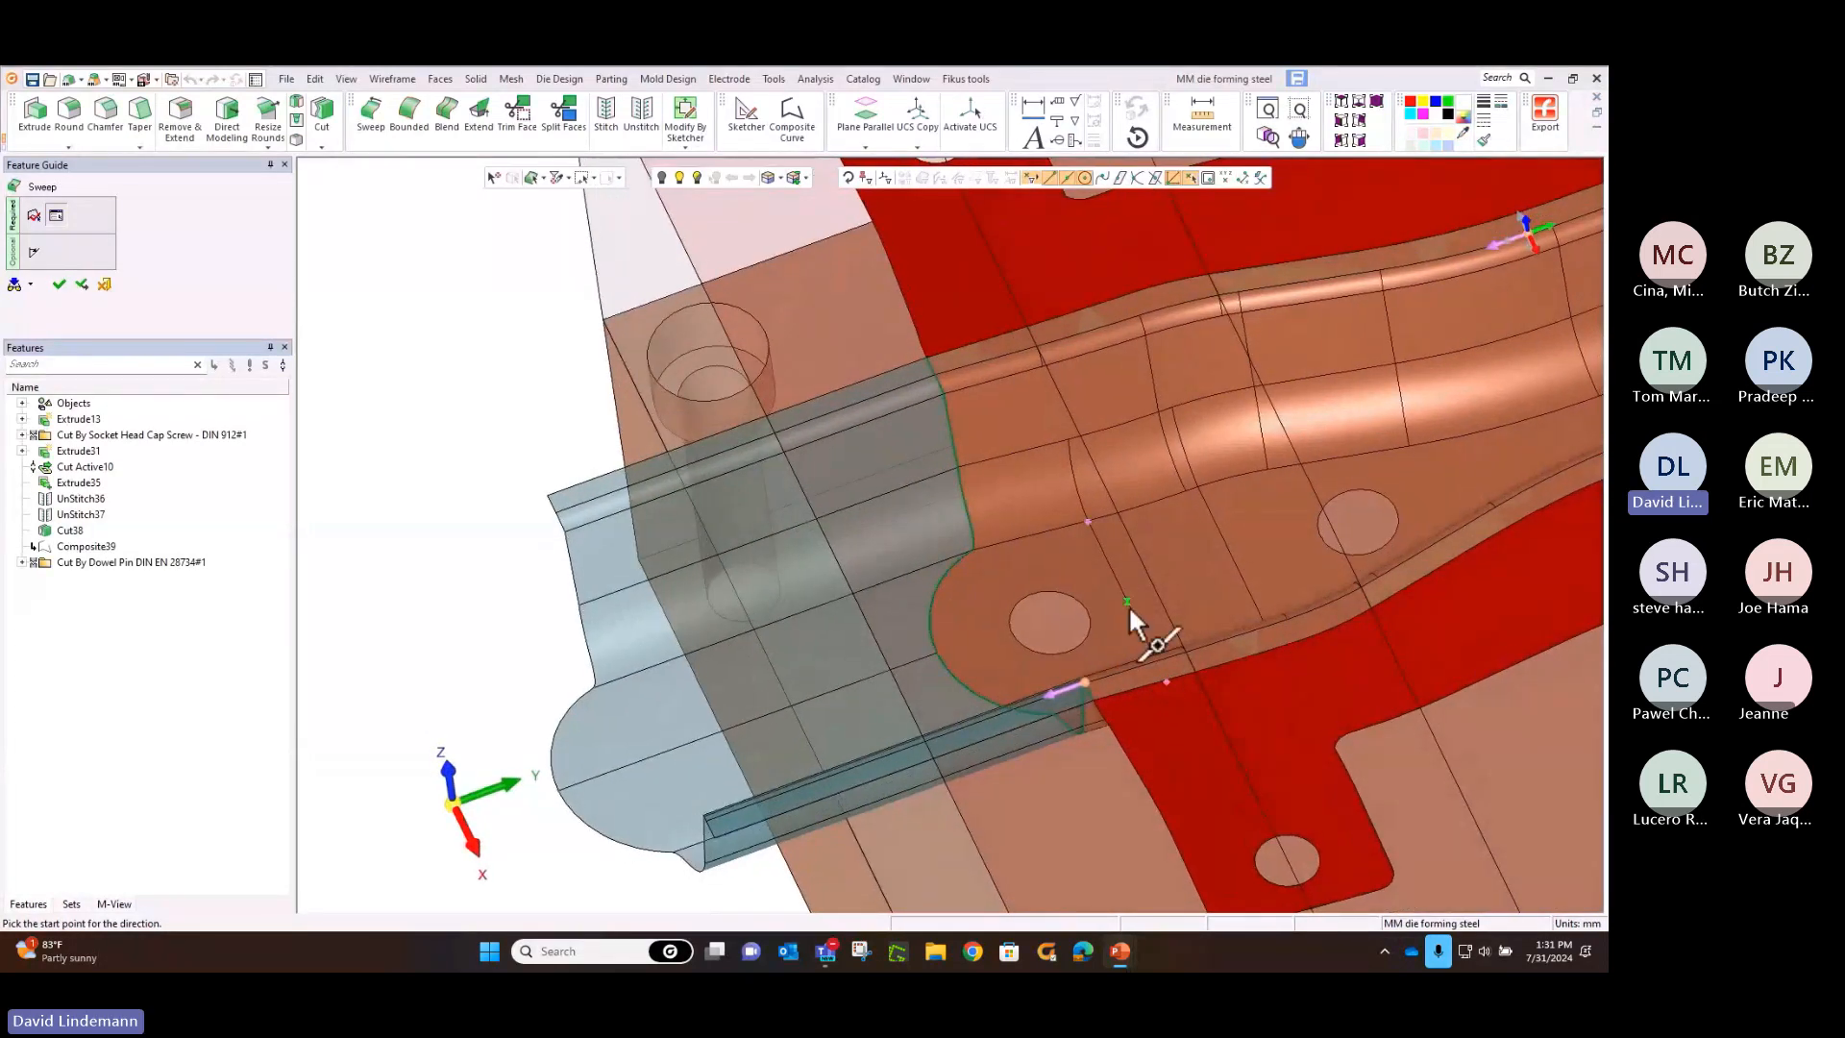
left_click(1141, 625)
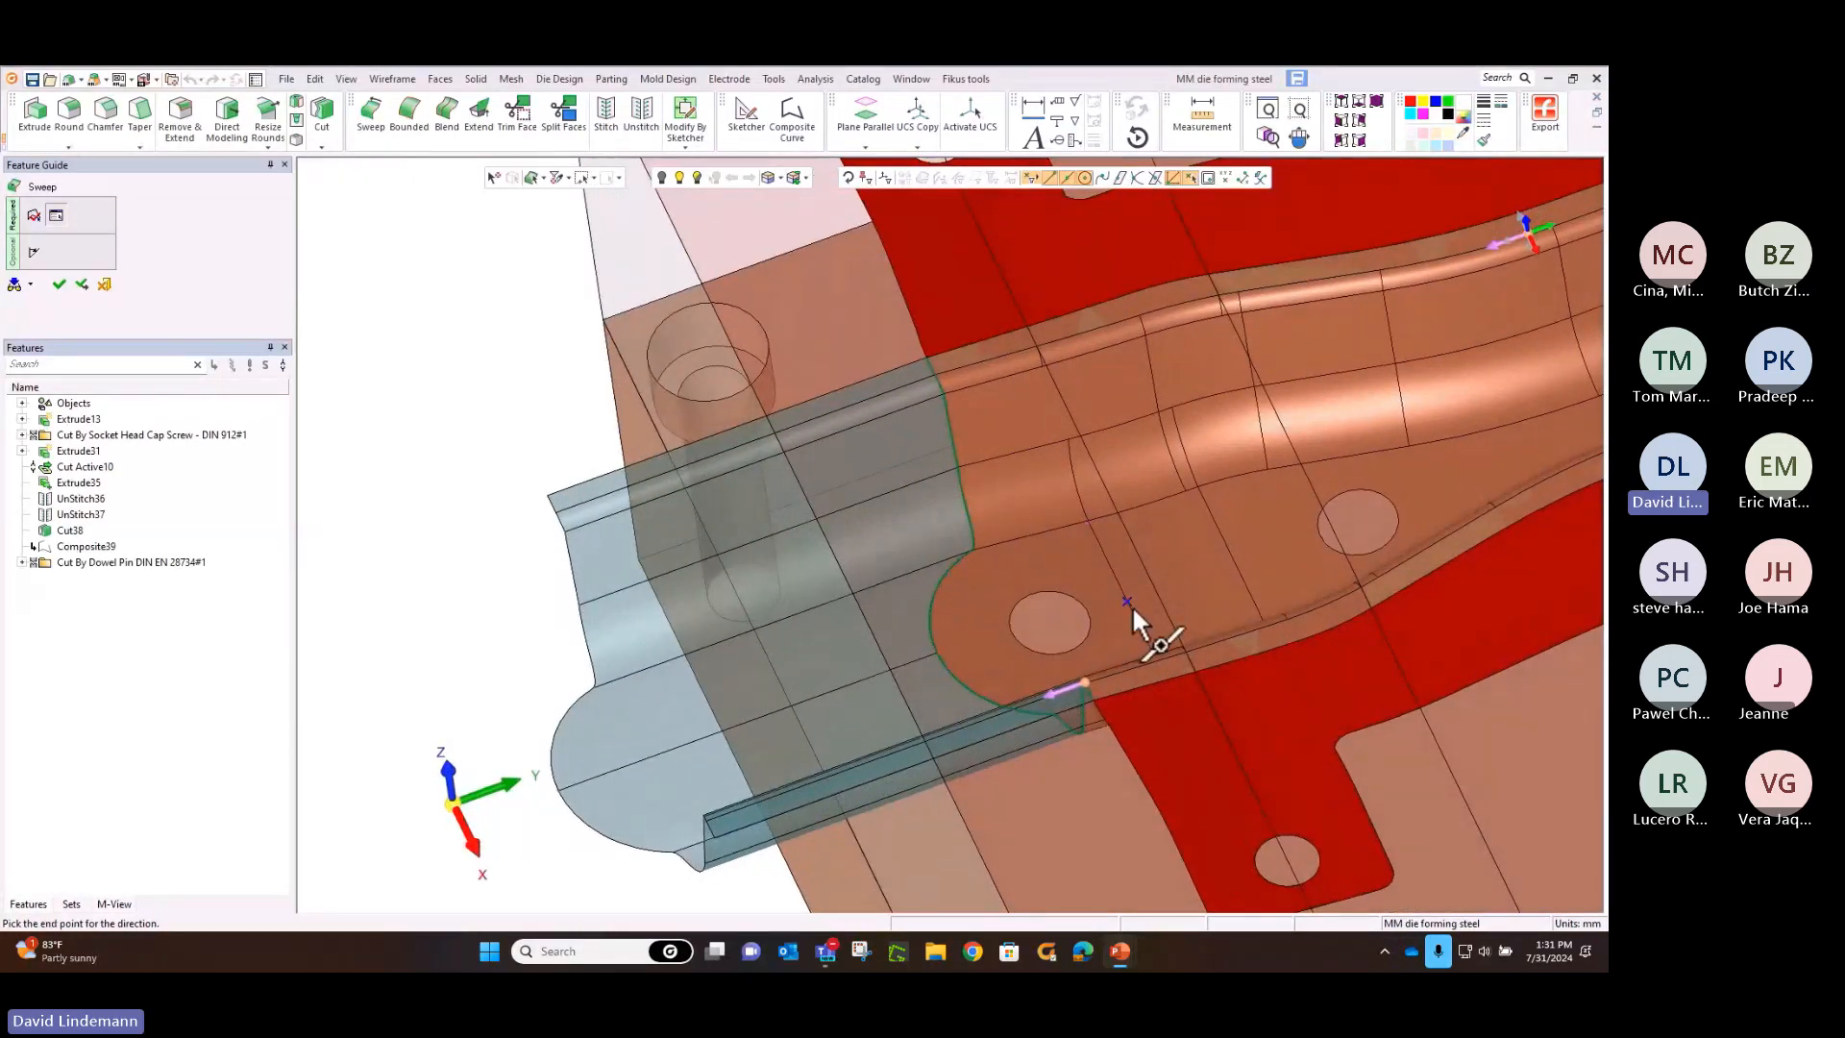
left_click(1014, 636)
left_click_drag(1014, 632, 1013, 589, "ctrl")
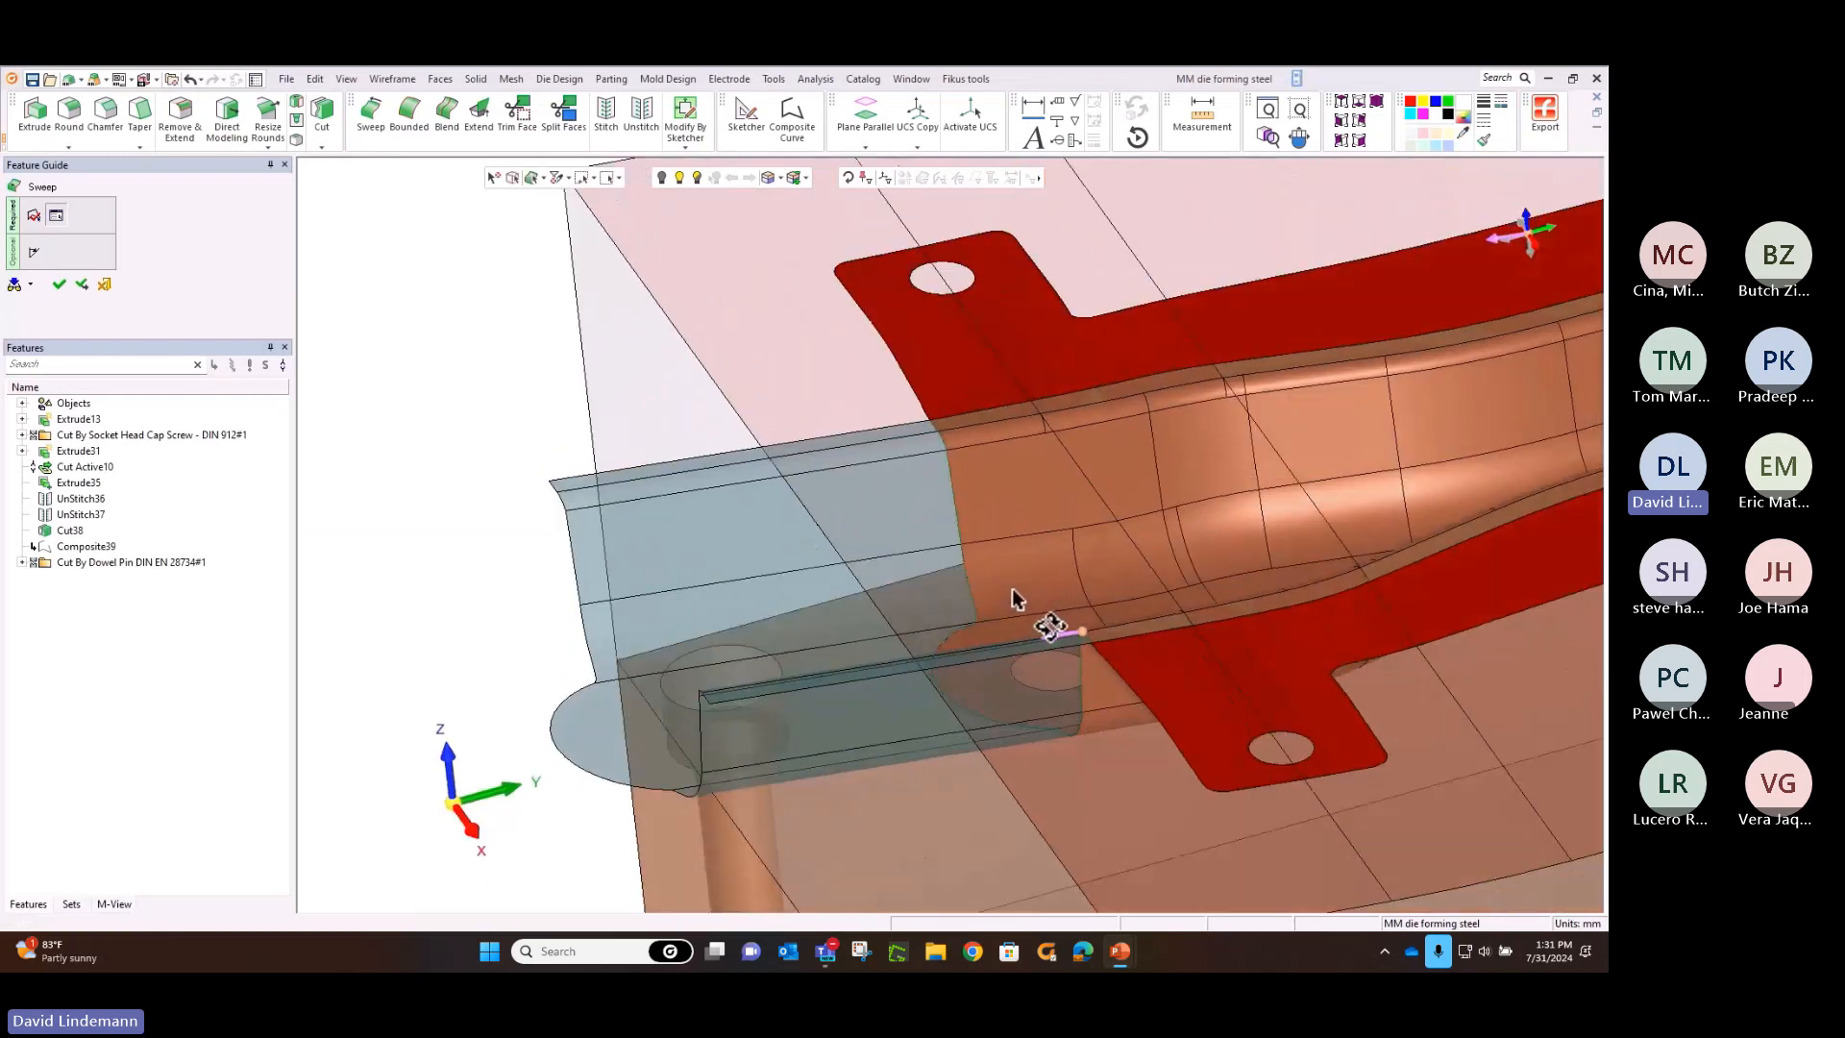
middle_click(1015, 590)
left_click(1015, 589)
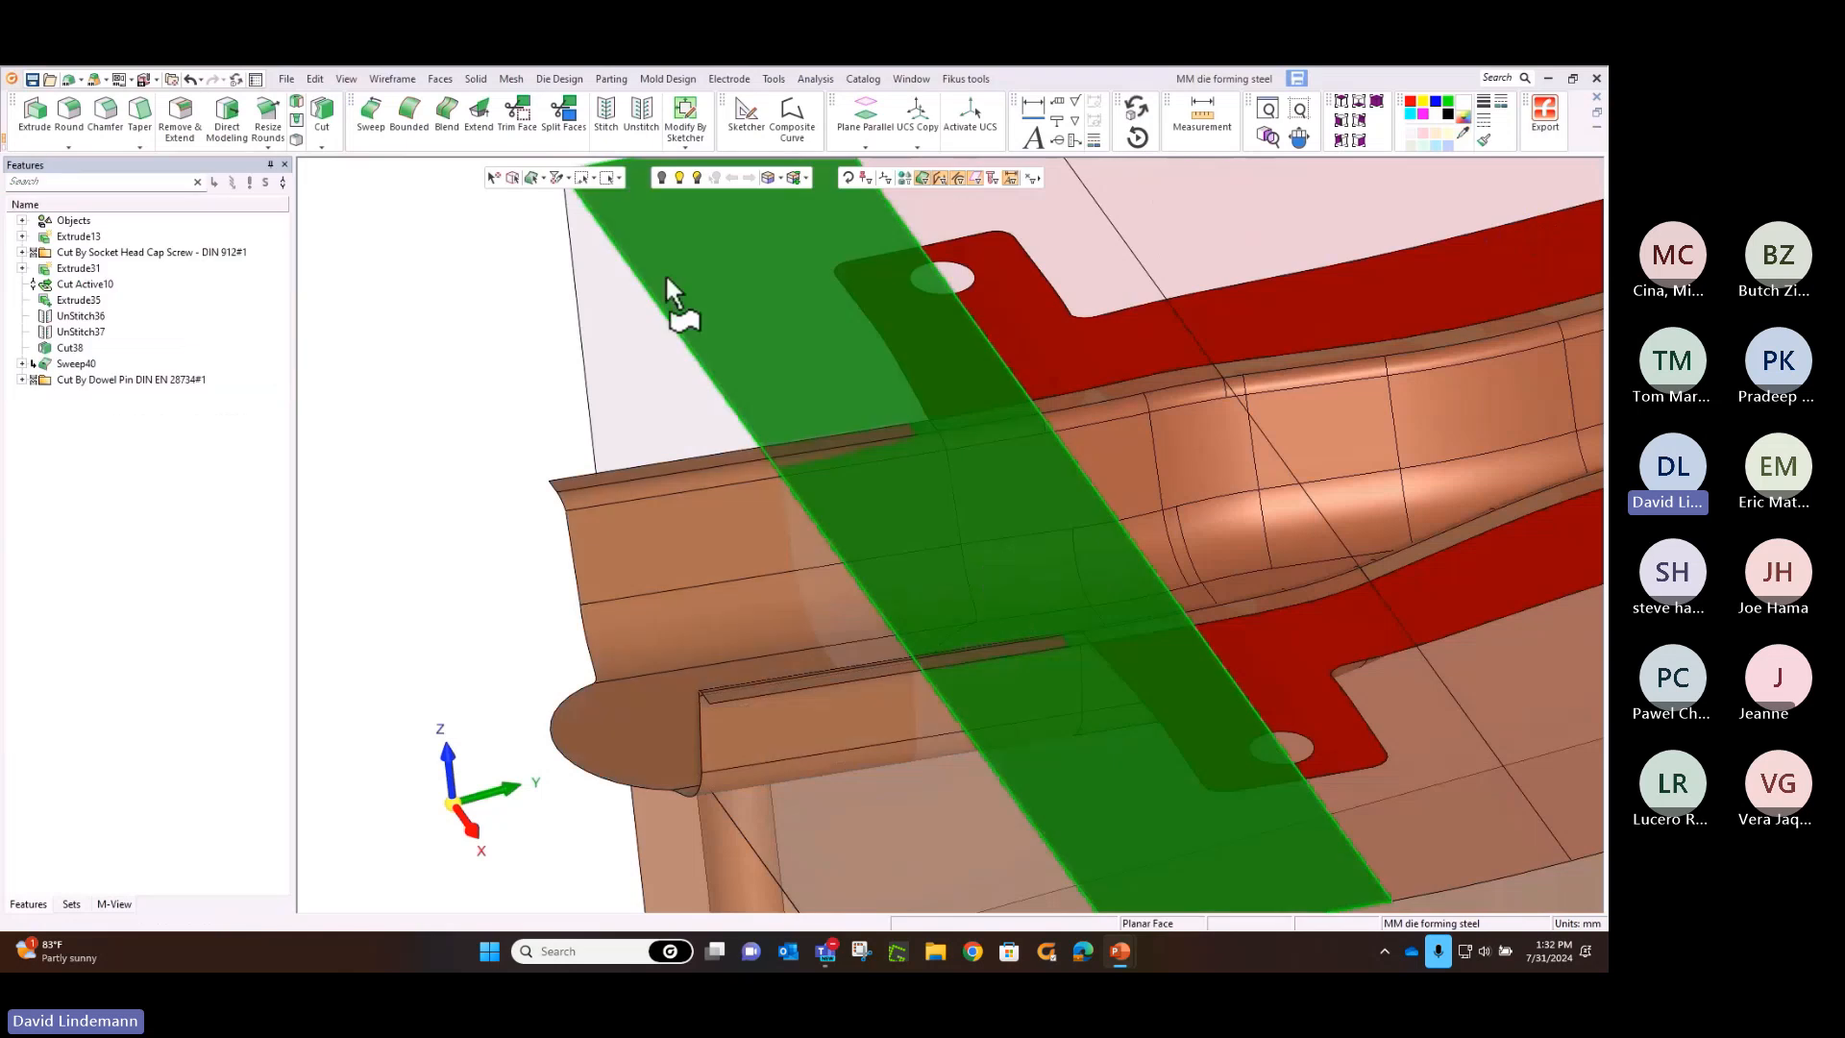
Stitch the swept extension faces to the formed channel surface
left_click(444, 79)
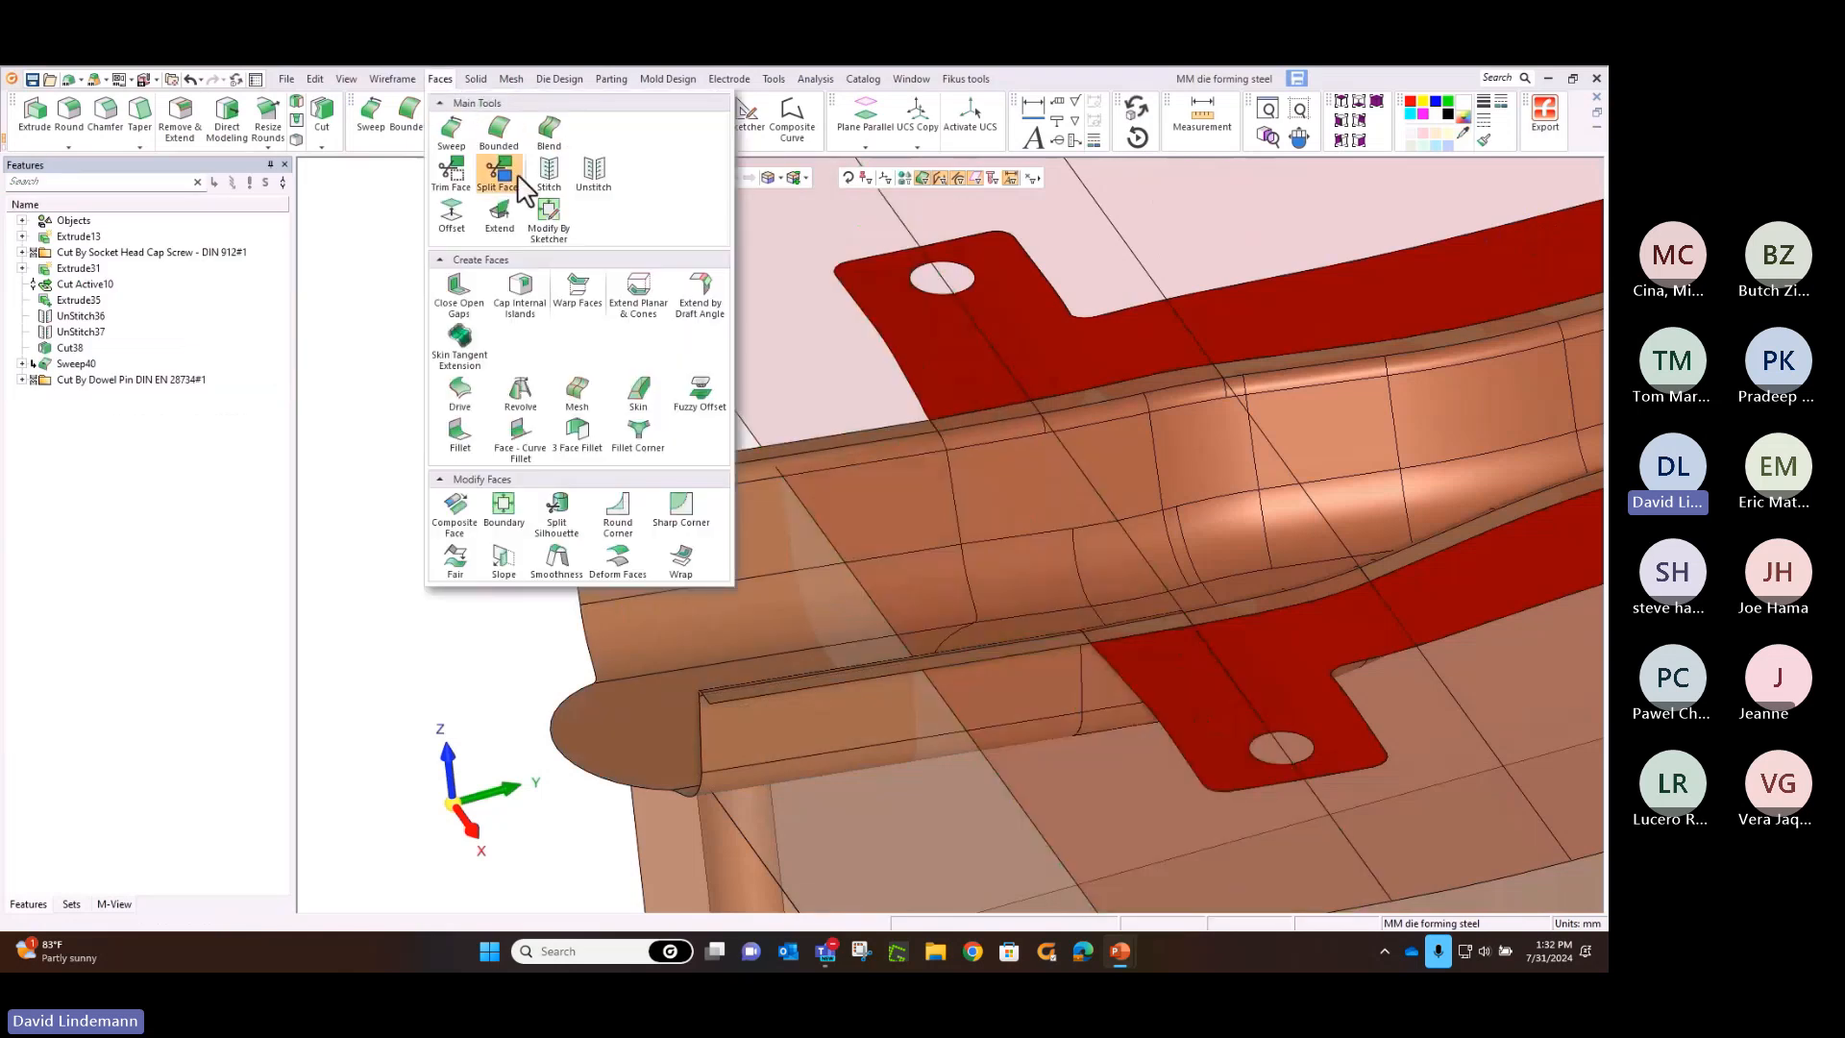
left_click(551, 180)
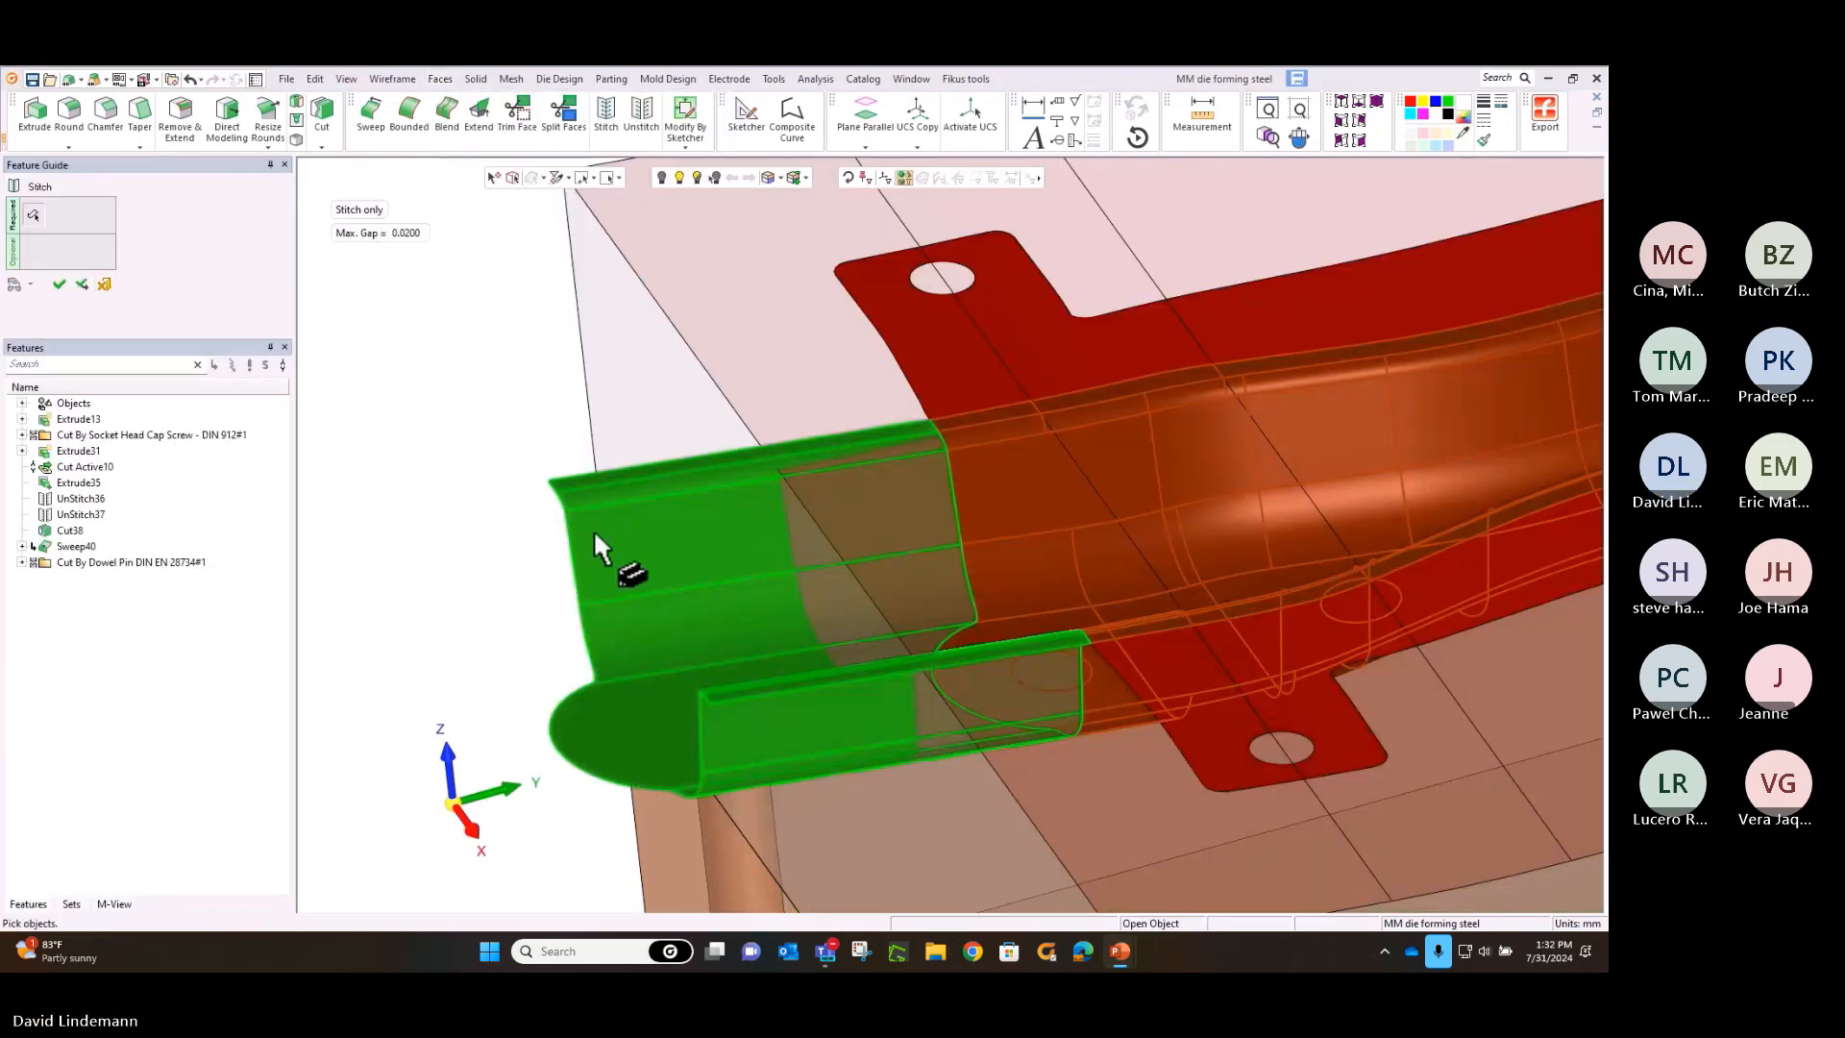
left_click(592, 529)
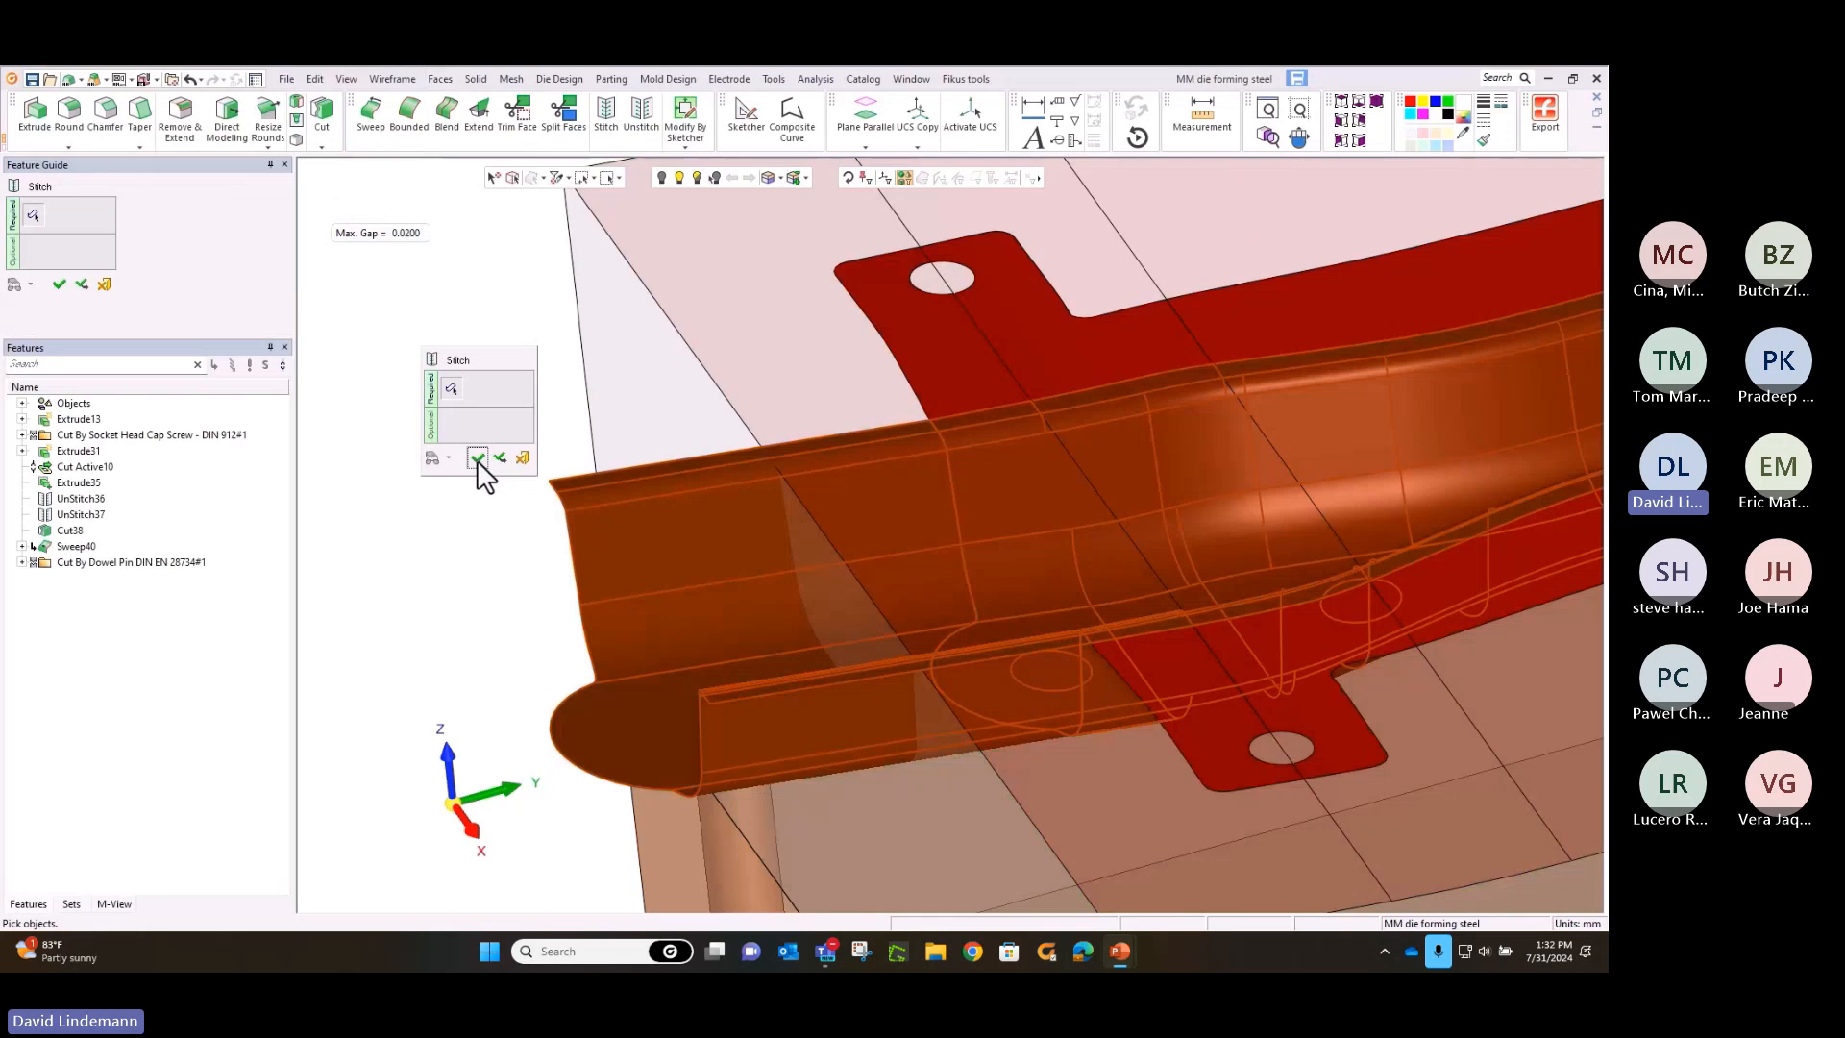
left_click(477, 459)
Cut the upper block with the whole stitched channel surface as the cutting object, removing the material above it
scroll(565, 543, "down", 3)
scroll(565, 543, "down", 3)
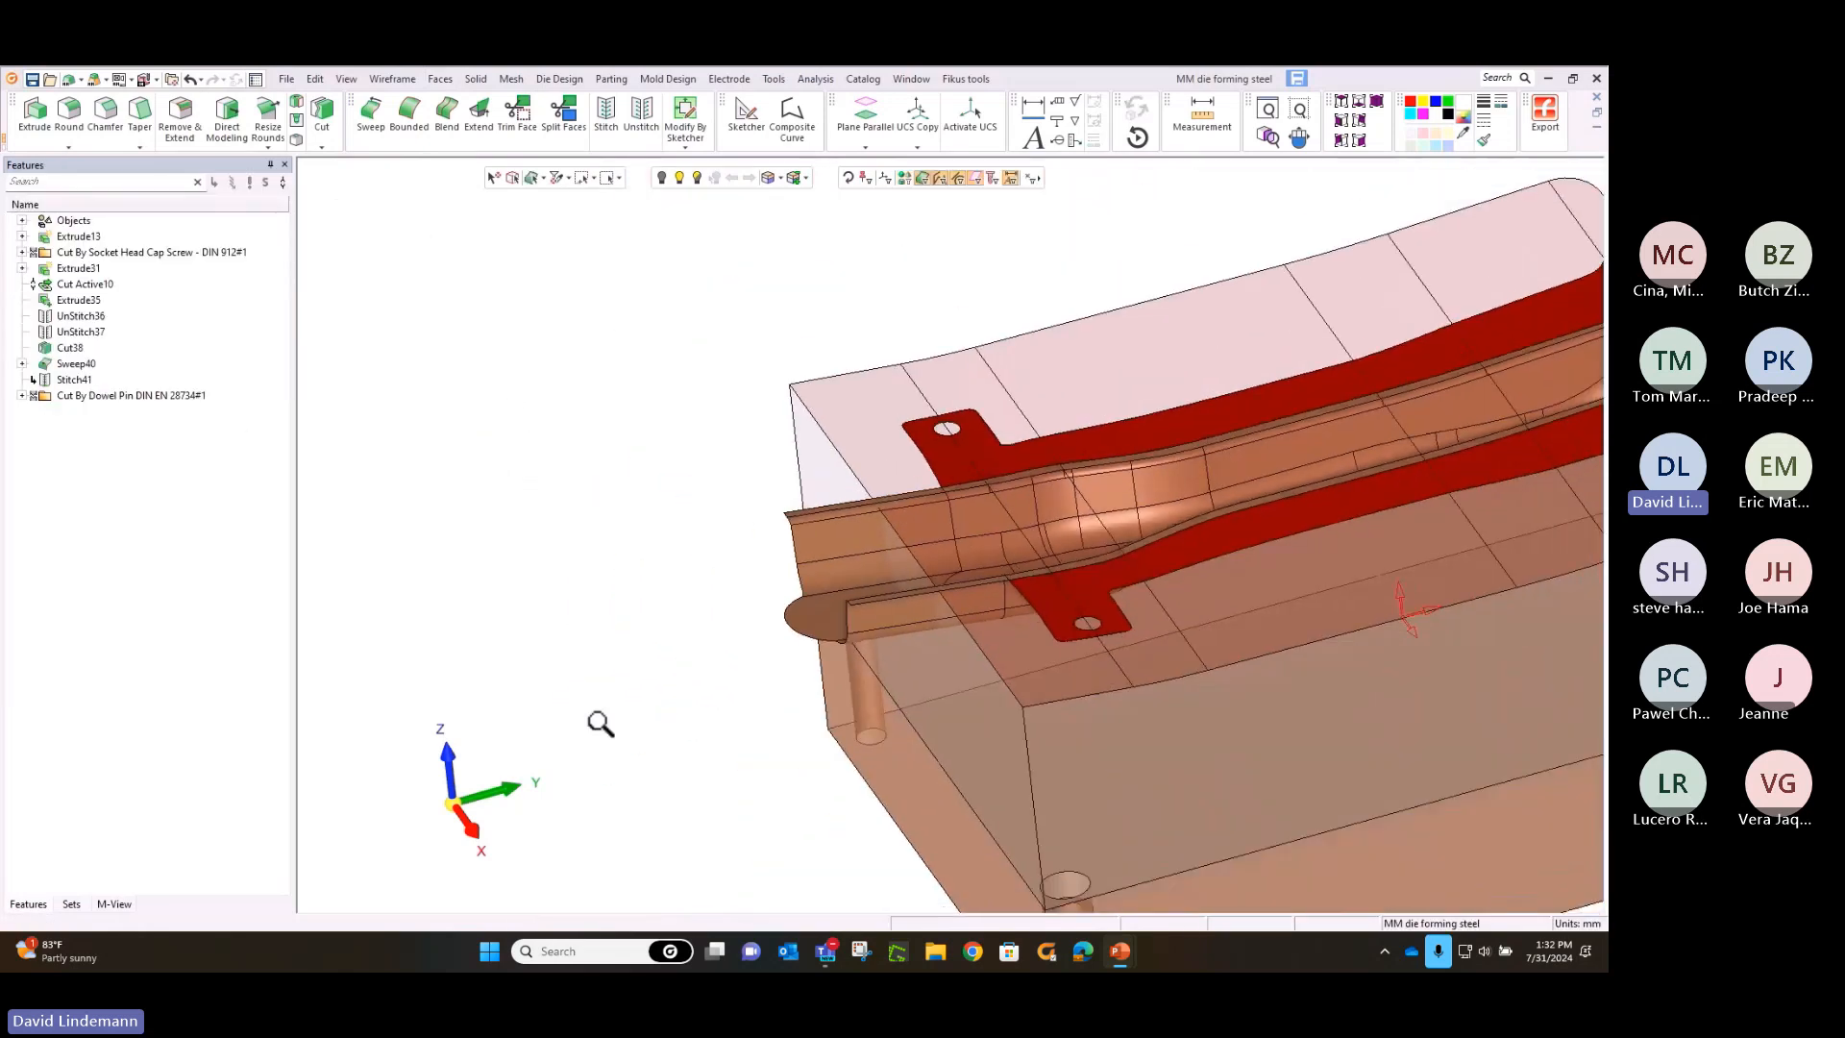
middle_click_drag(754, 497, 531, 499)
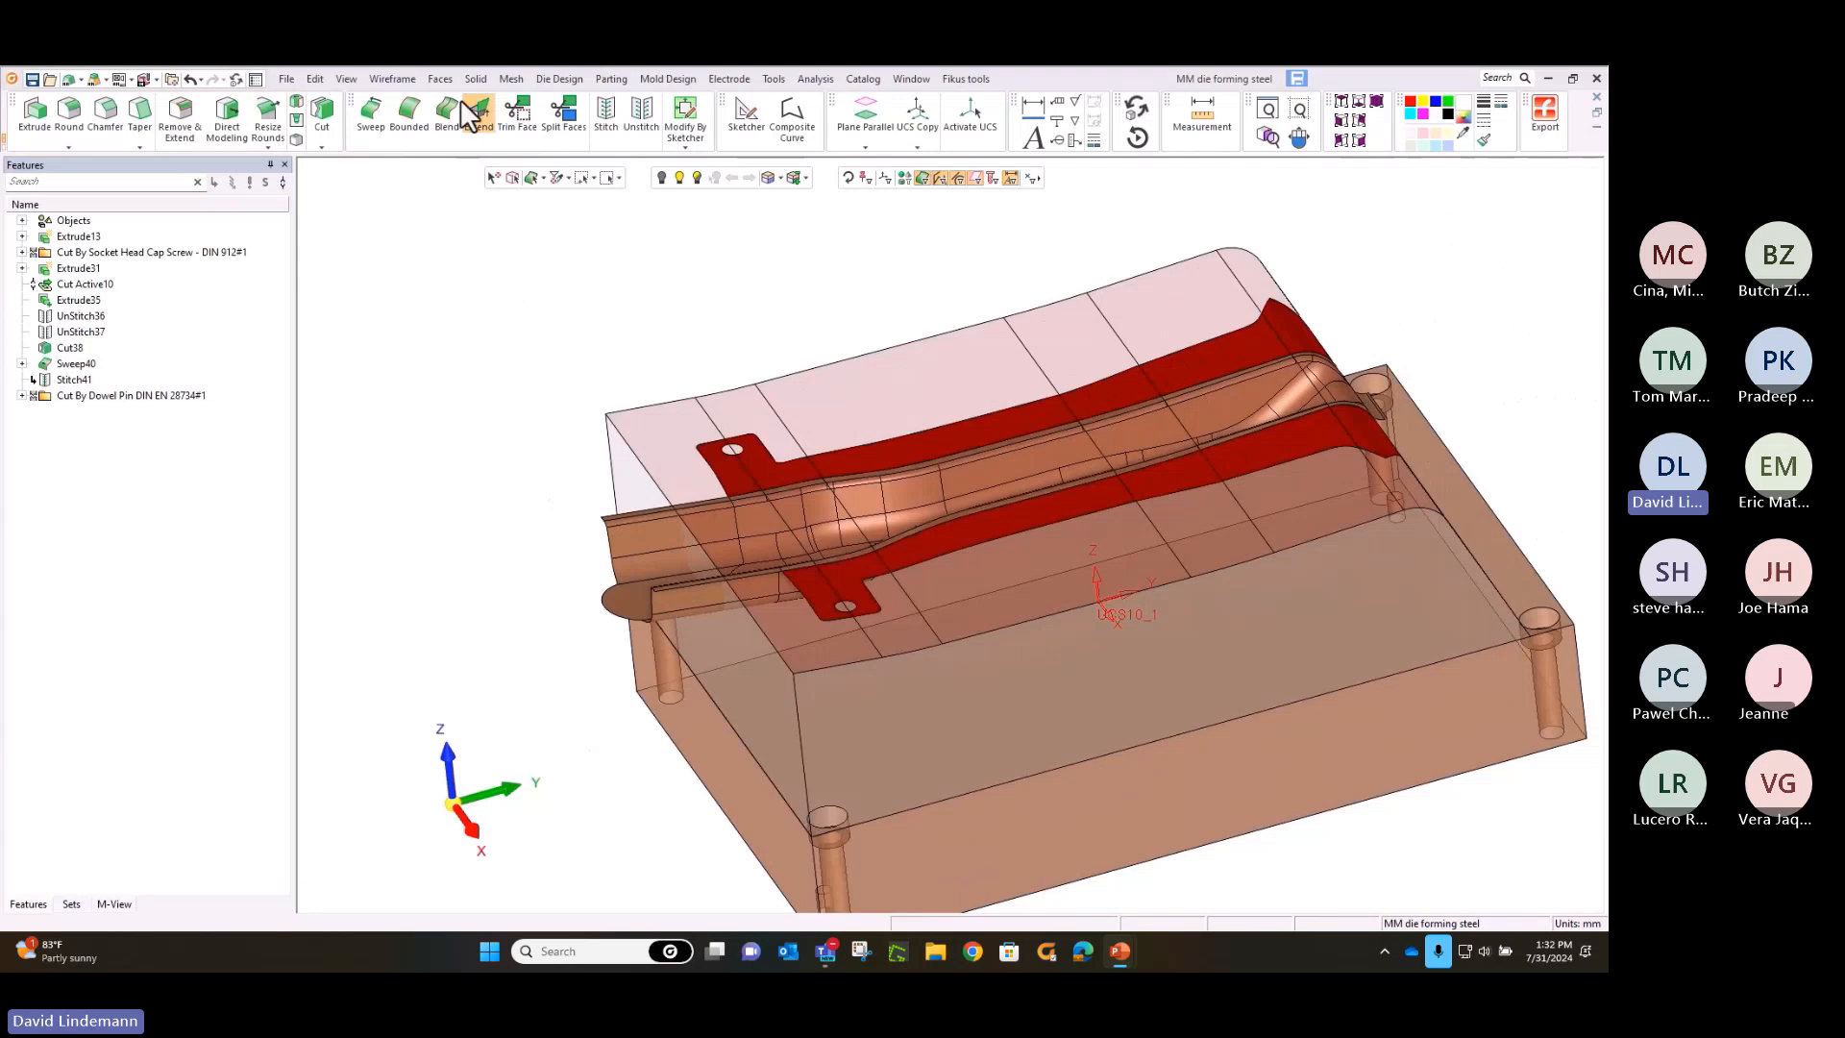
left_click(322, 113)
left_click(615, 457)
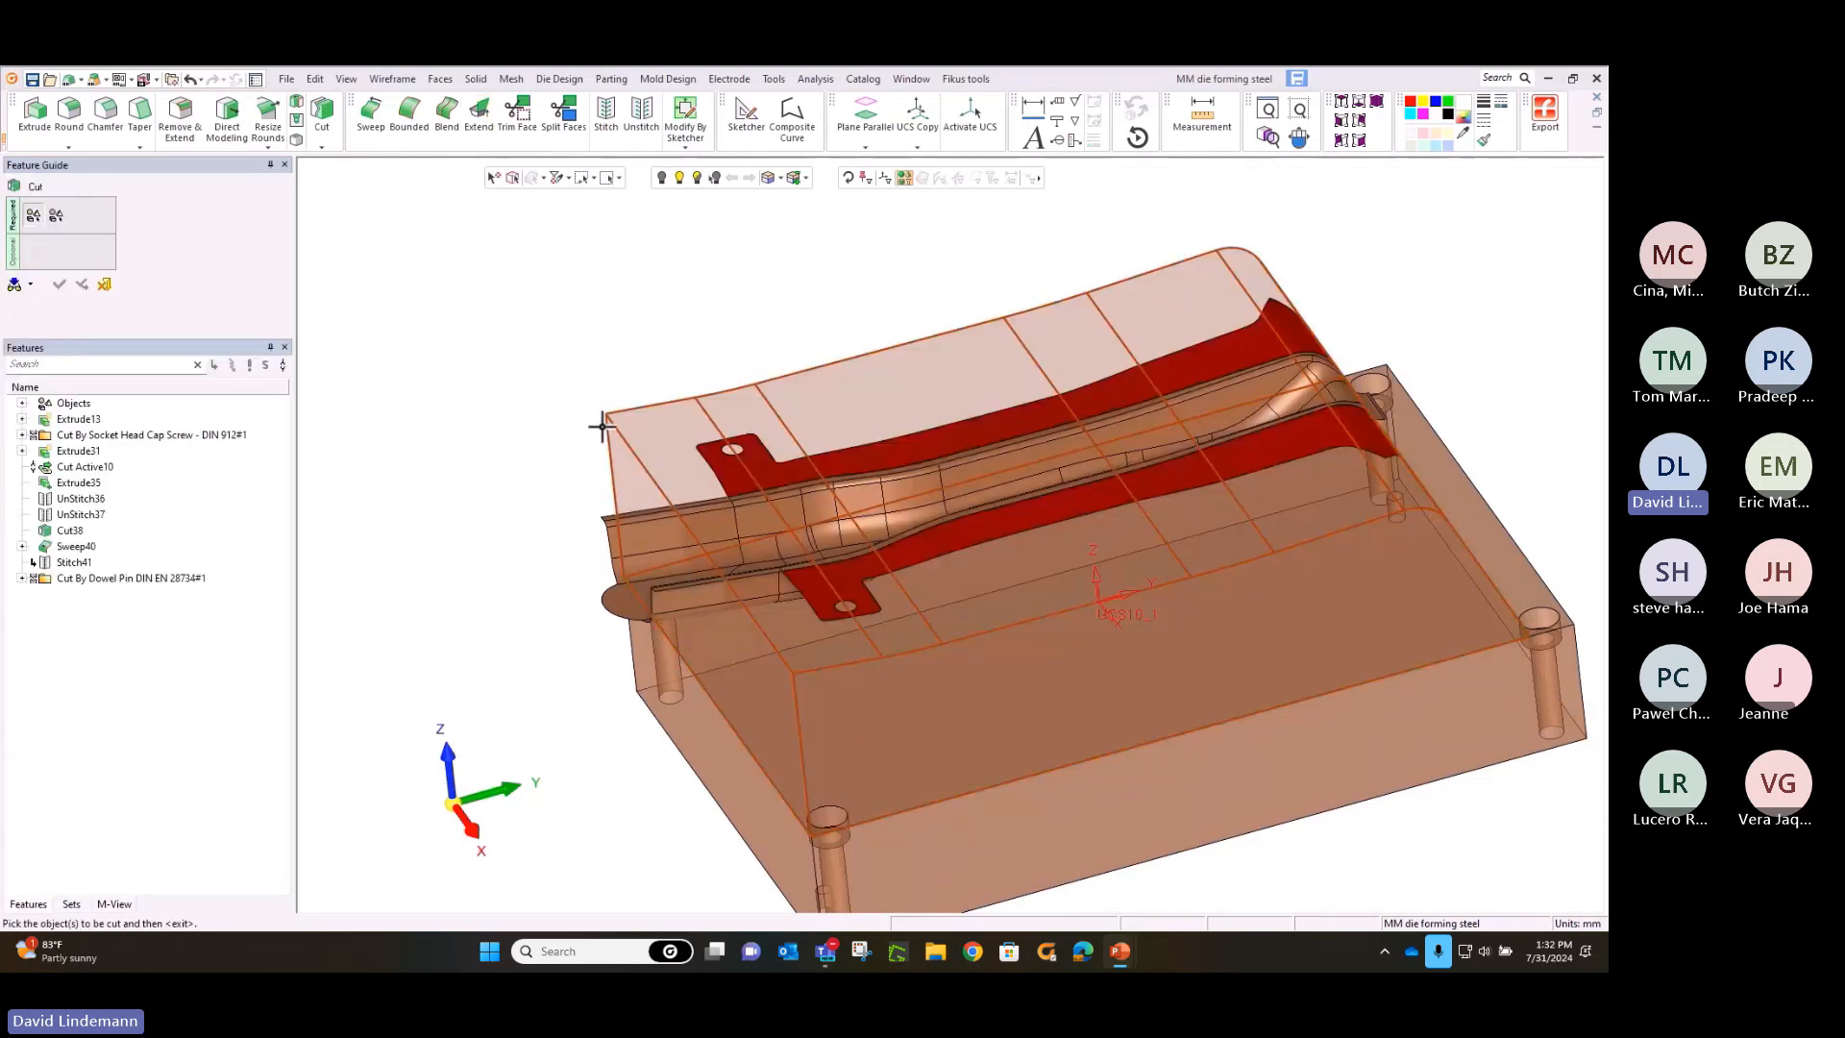
middle_click(556, 384)
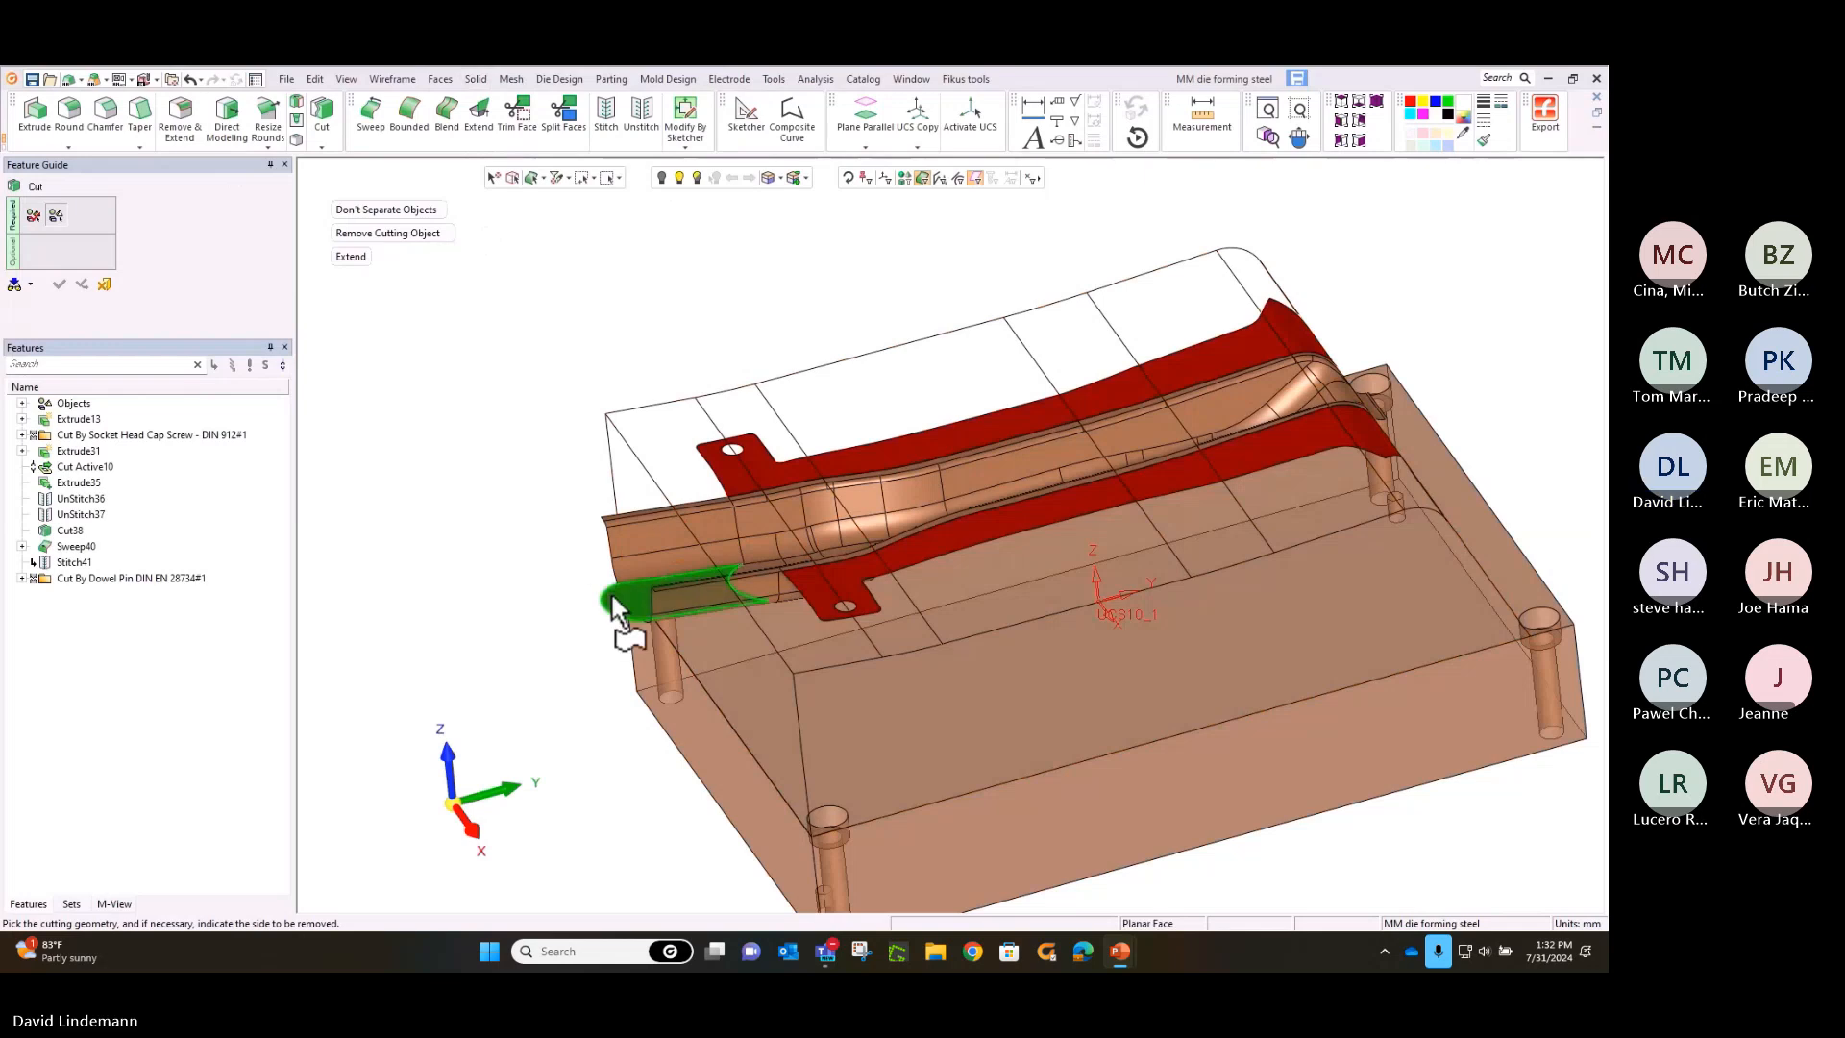
left_click(904, 178)
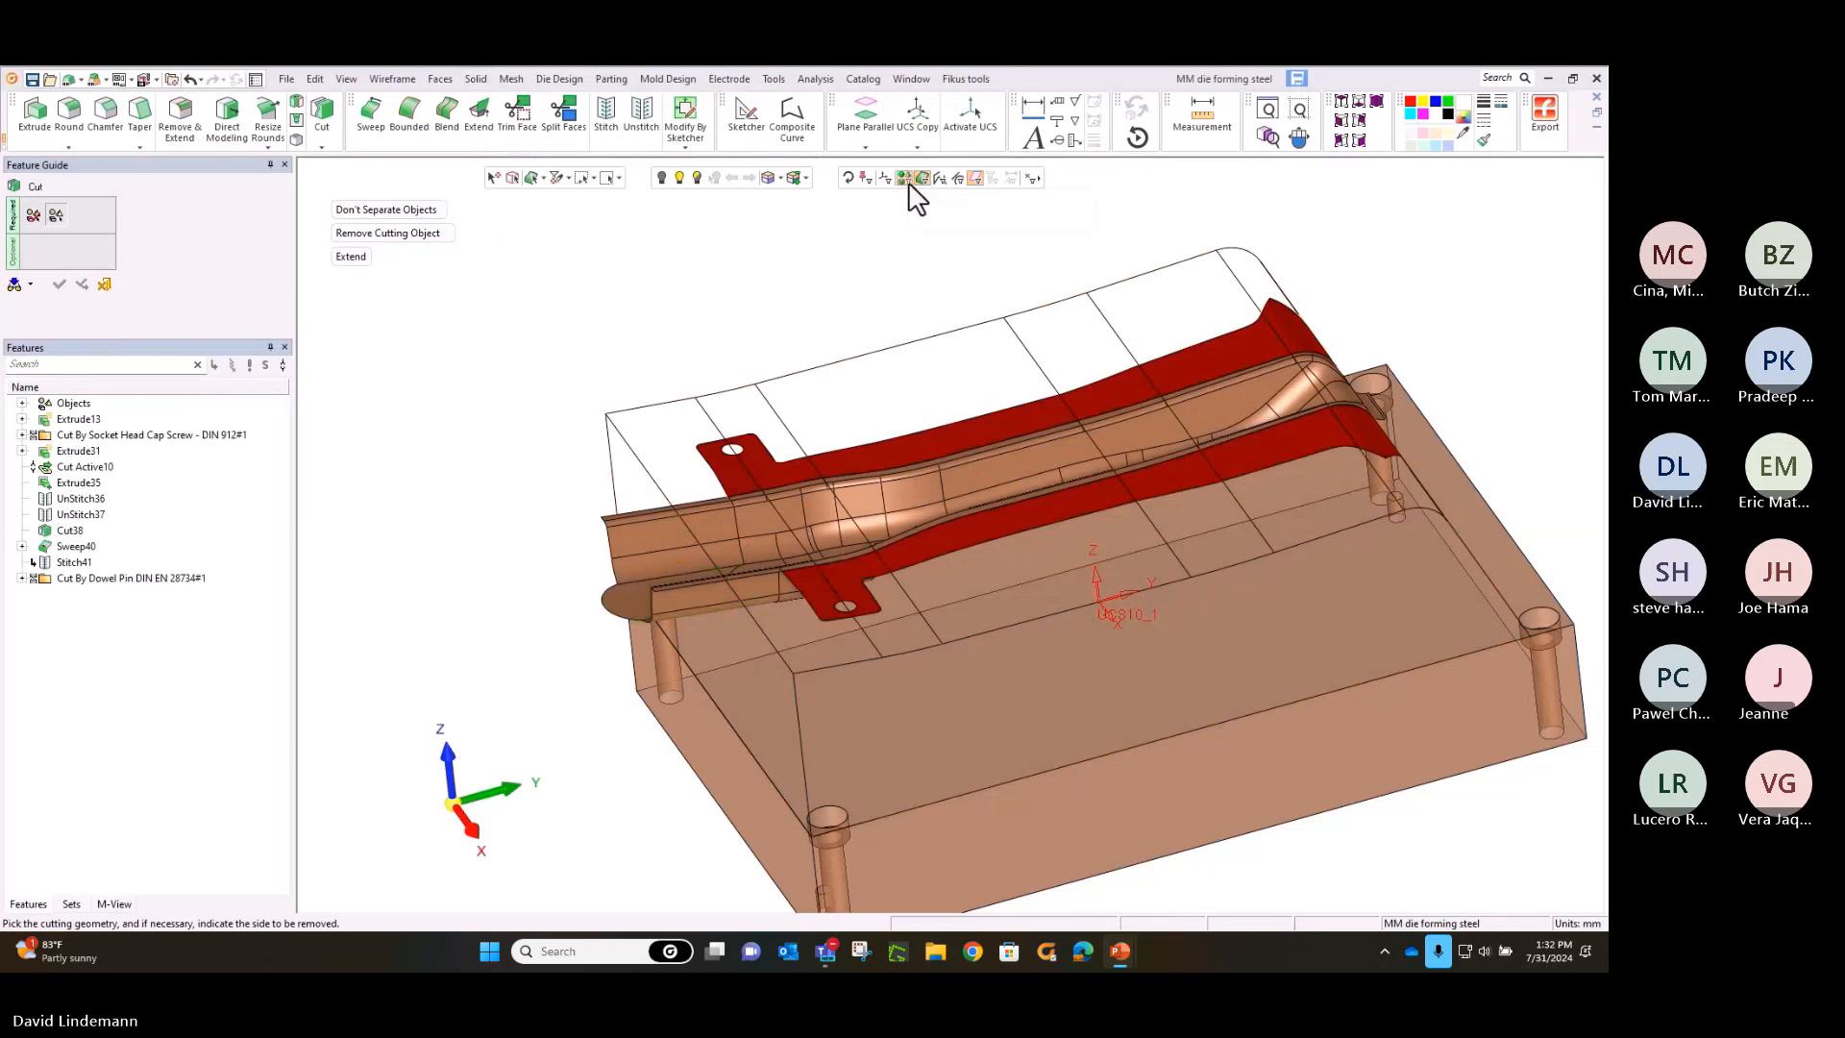
left_click(618, 595)
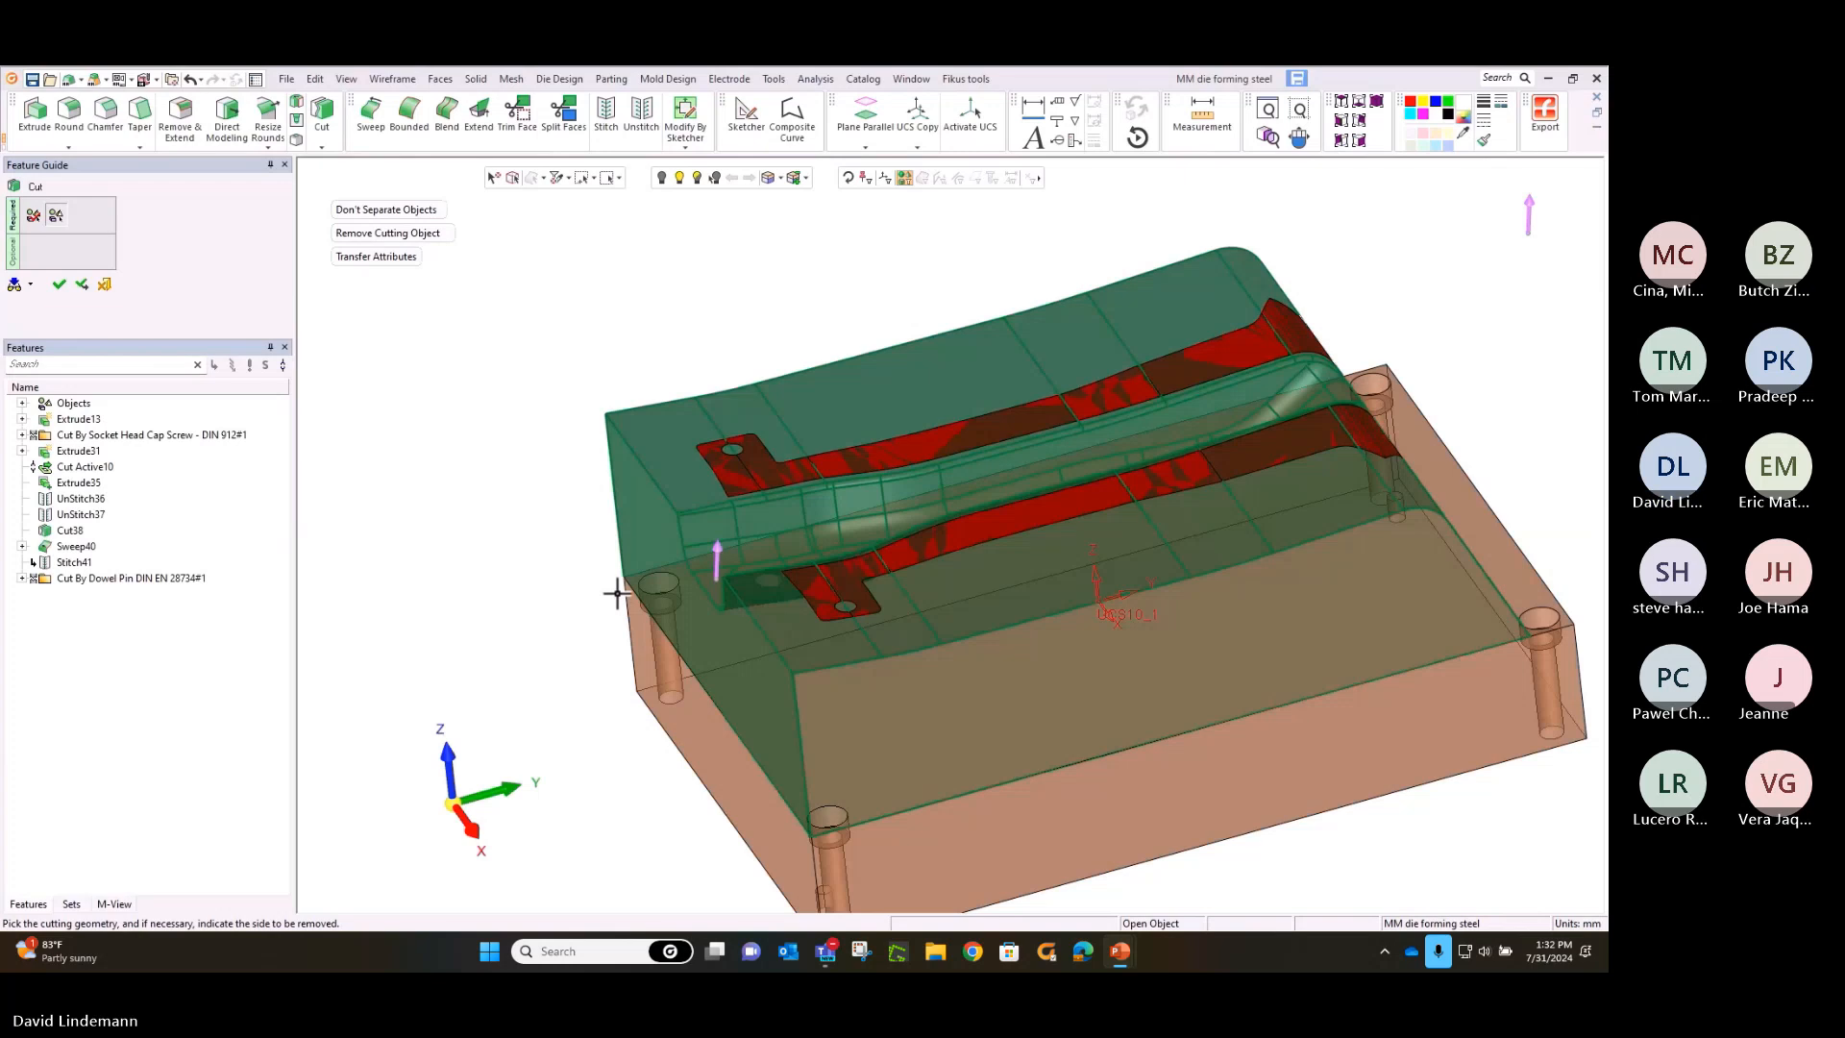
middle_click(617, 594)
left_click(618, 594)
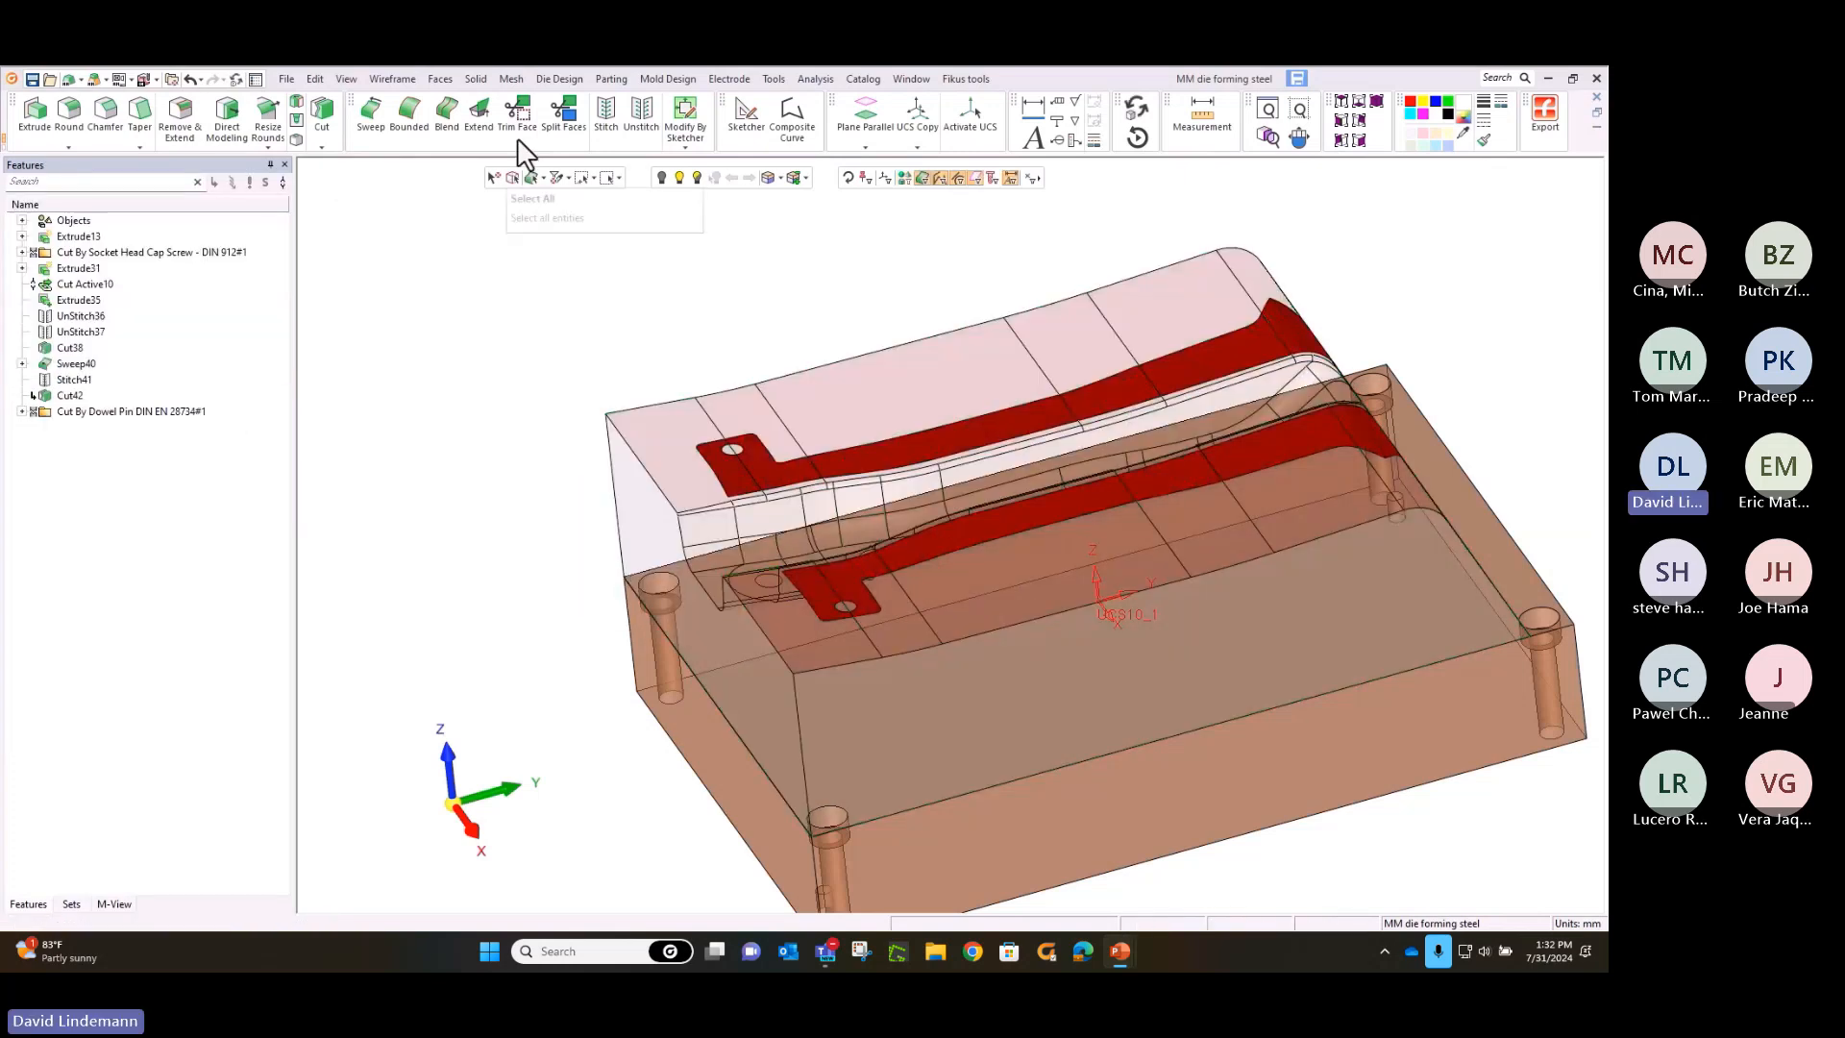
Merge the trimmed upper forming block with the base block beneath it into one solid body
left_click(475, 79)
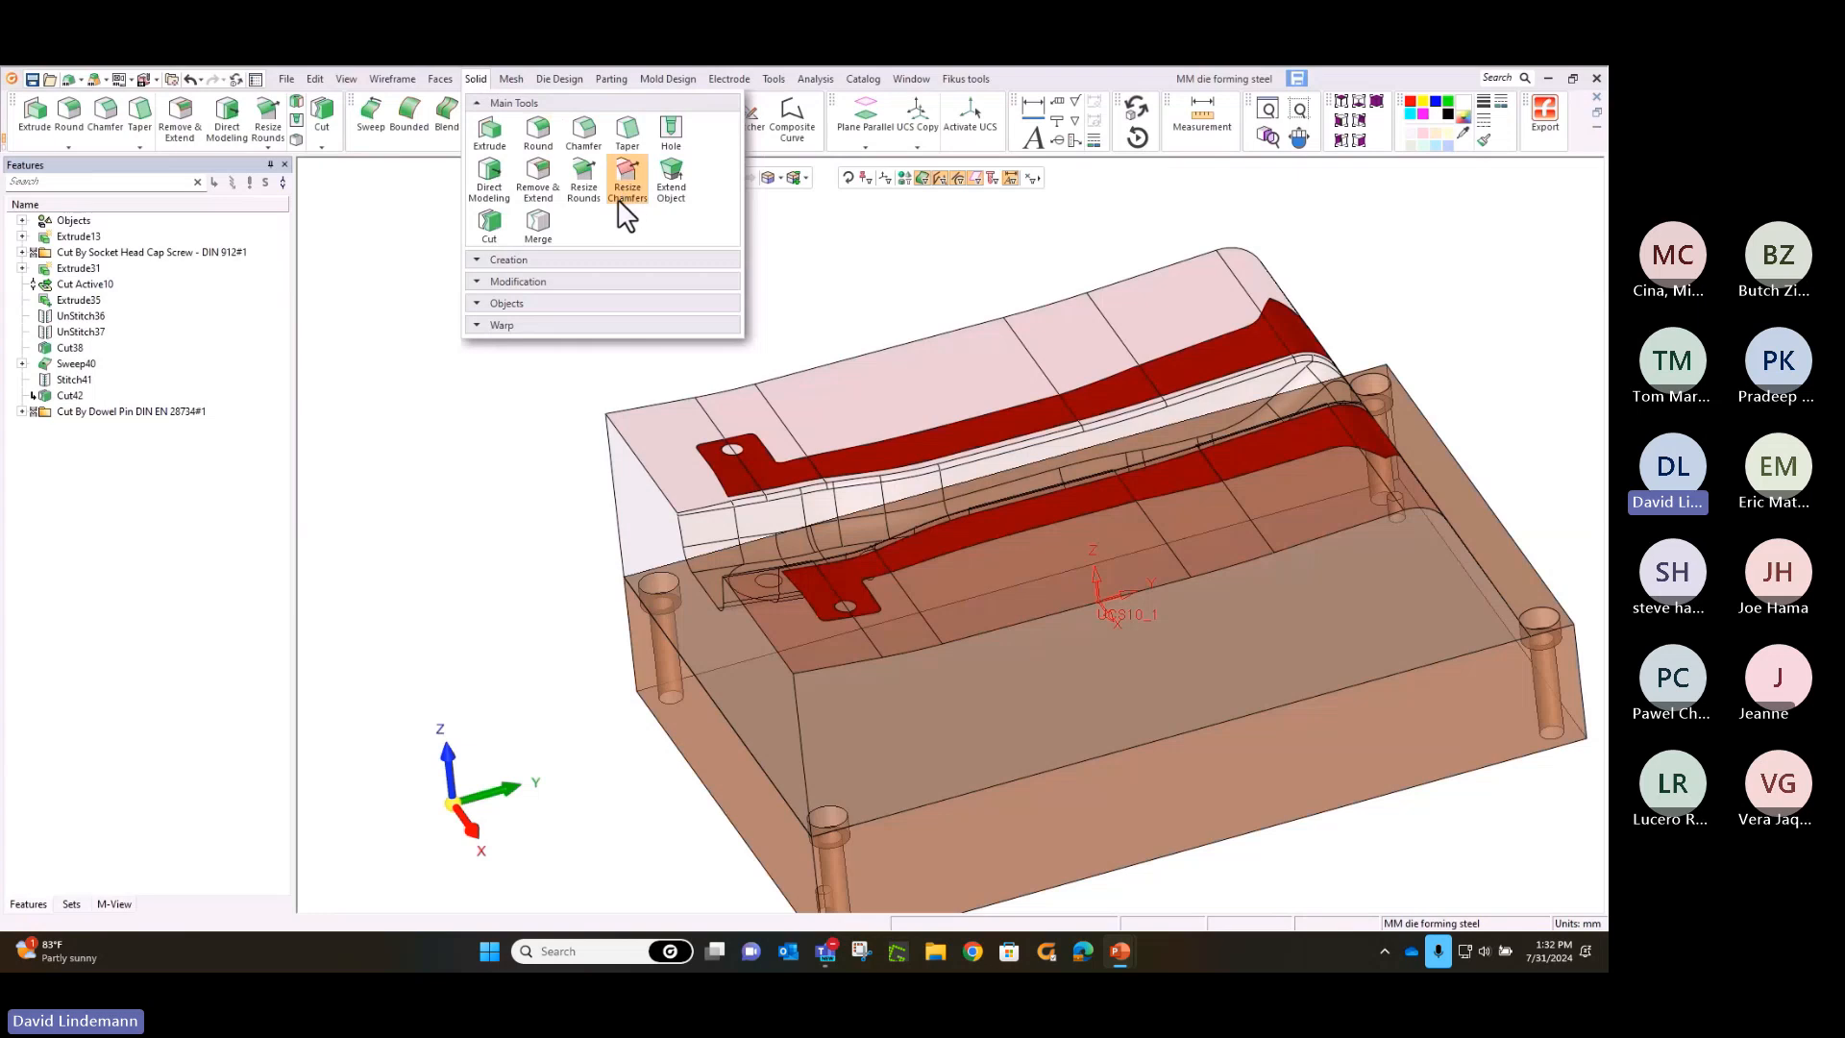
left_click(539, 227)
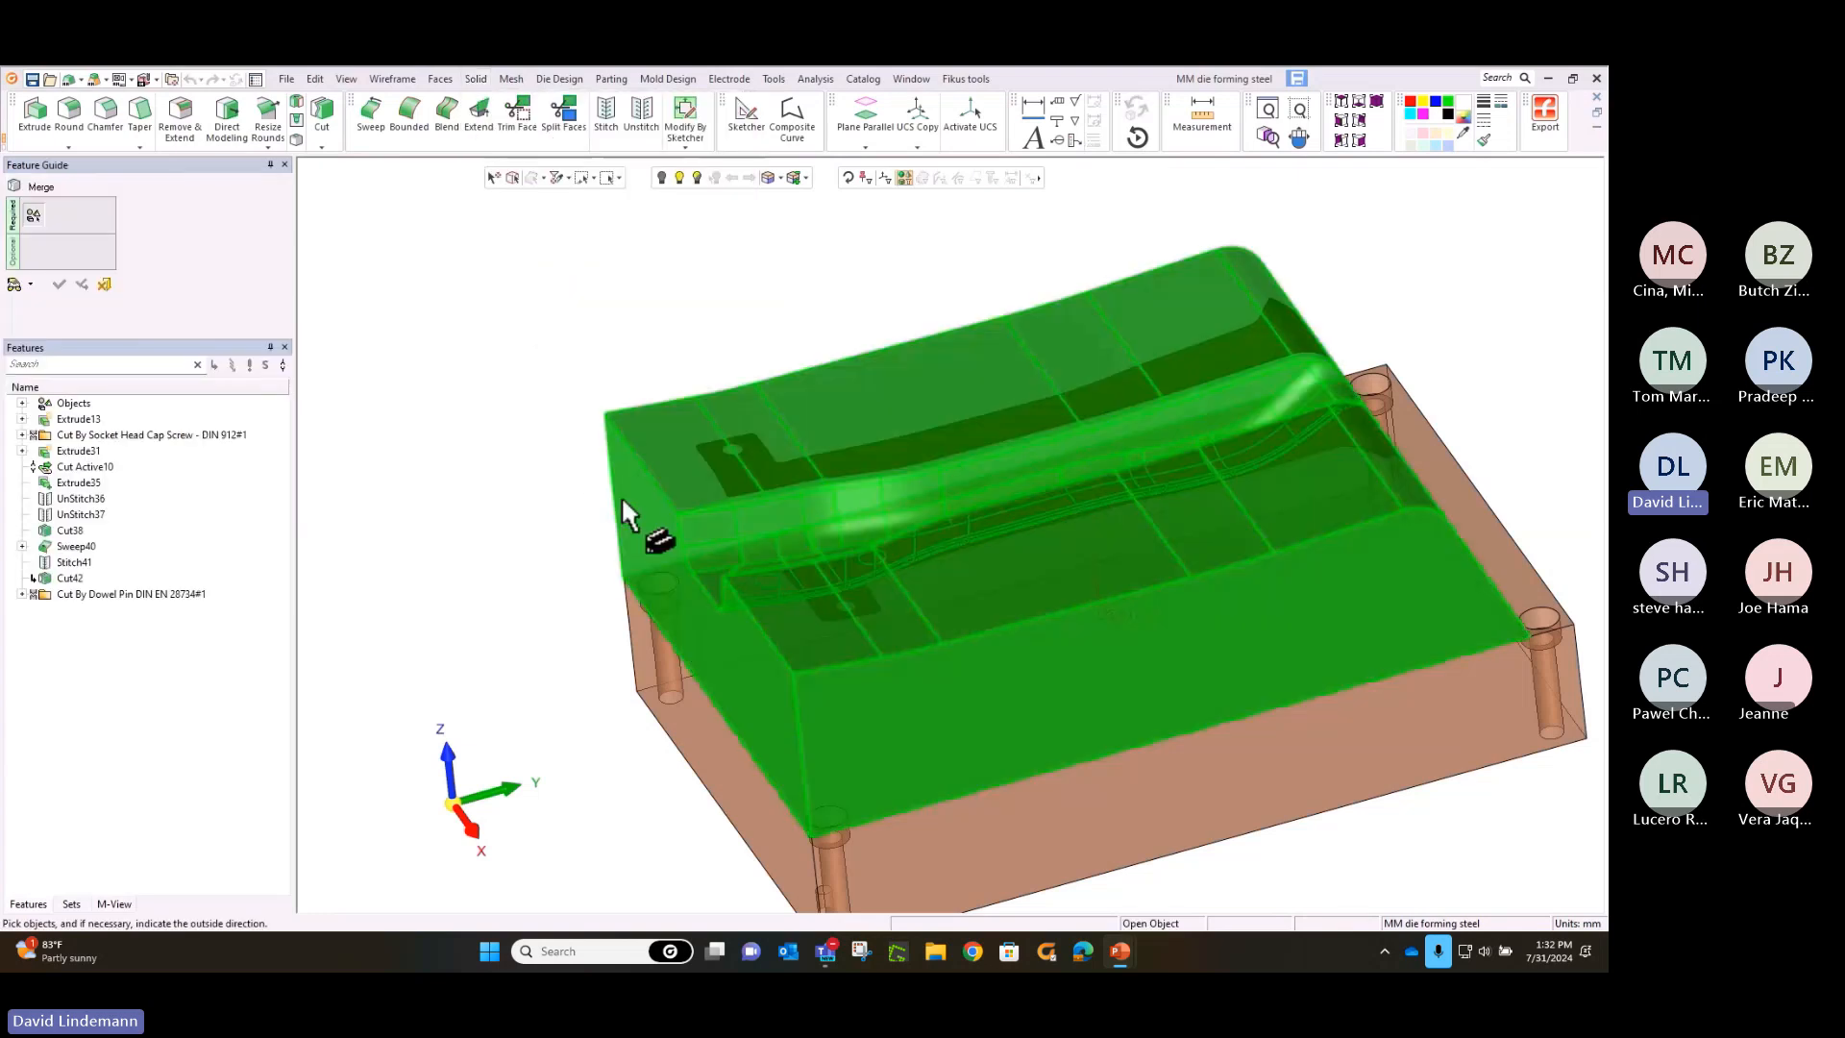
left_click(627, 496)
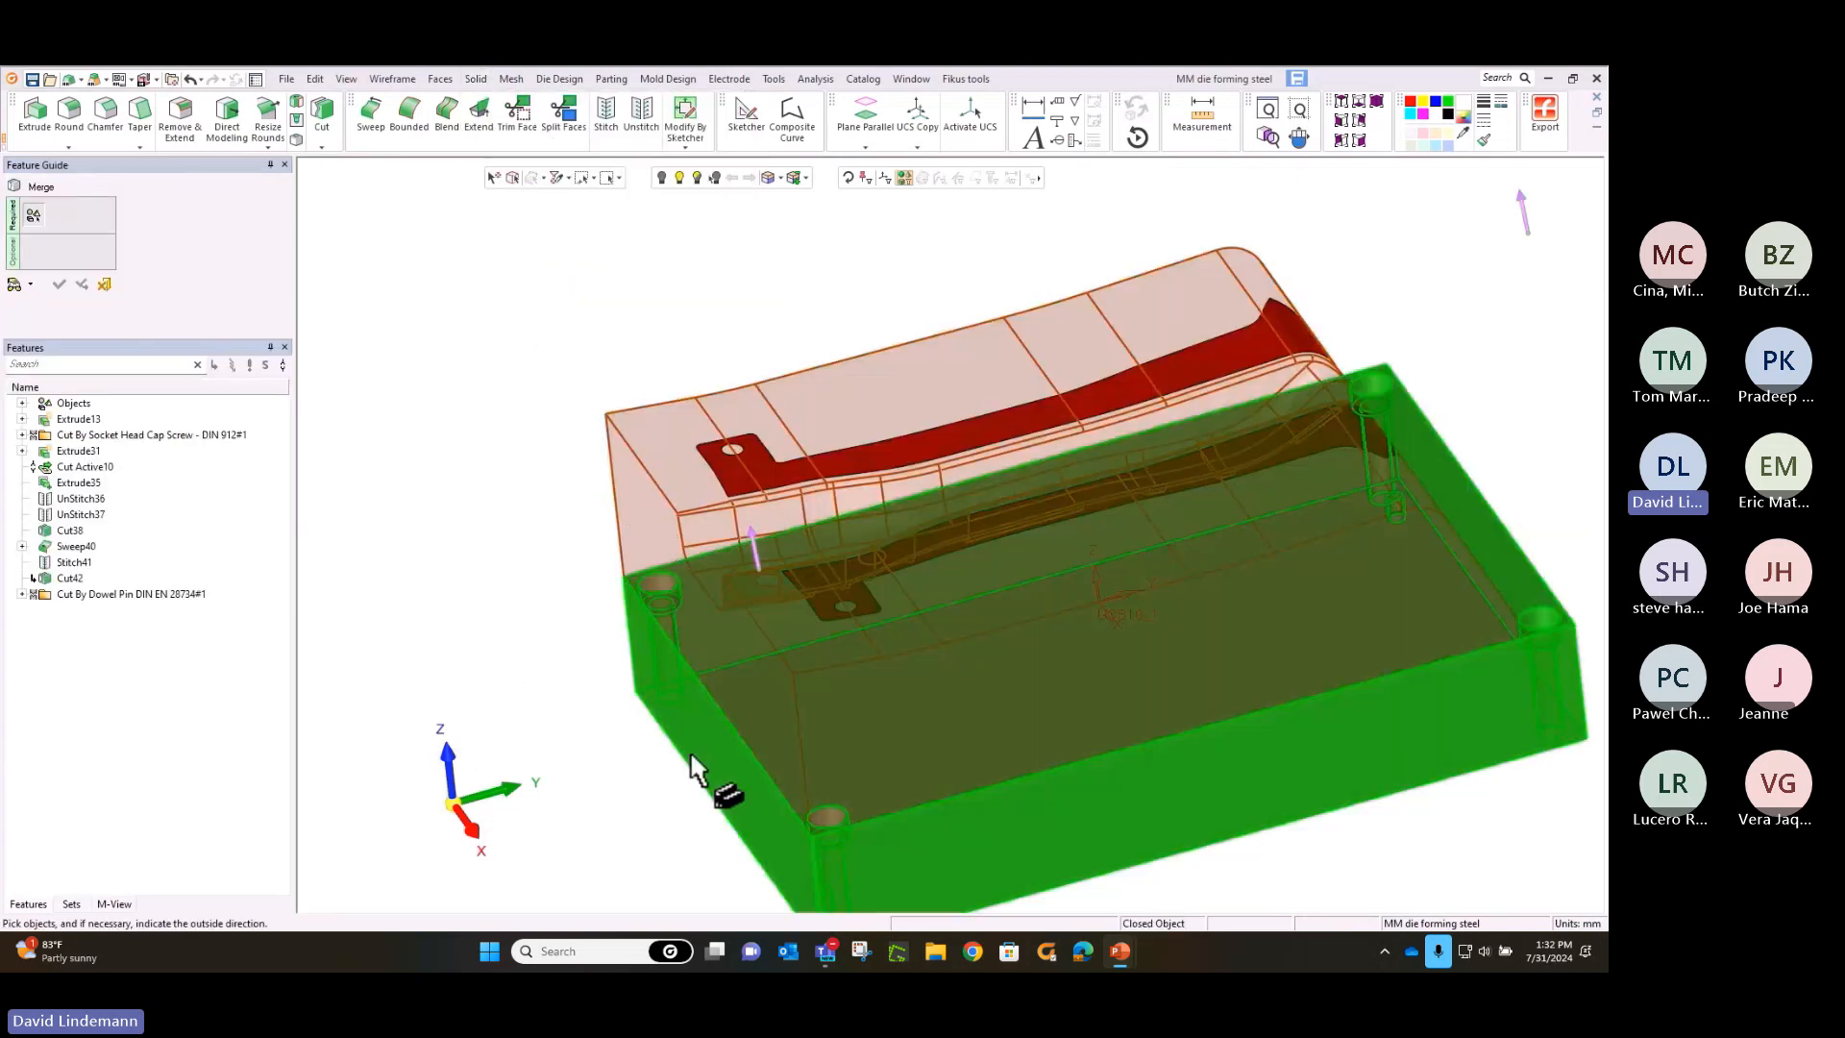
left_click(690, 752)
right_click(502, 498)
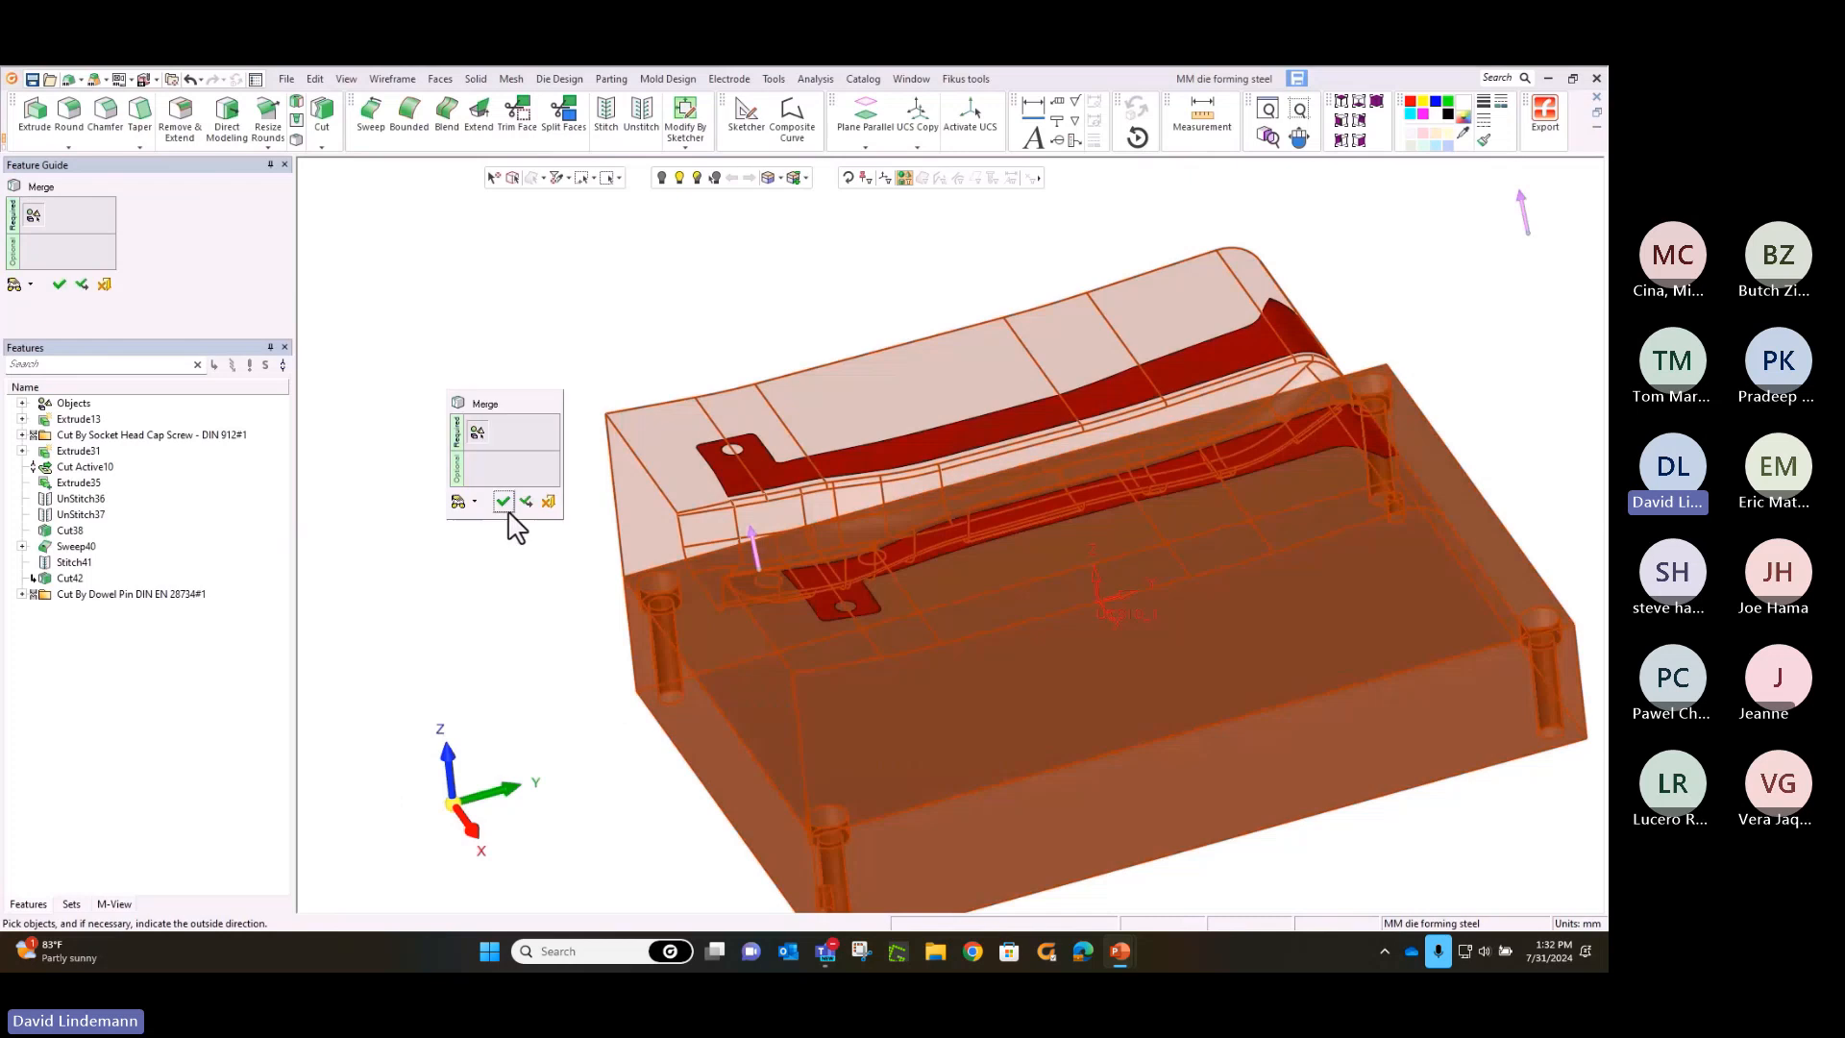
left_click(508, 508)
Save the MM die forming steel part and return to the Strip Design assembly
left_click(287, 79)
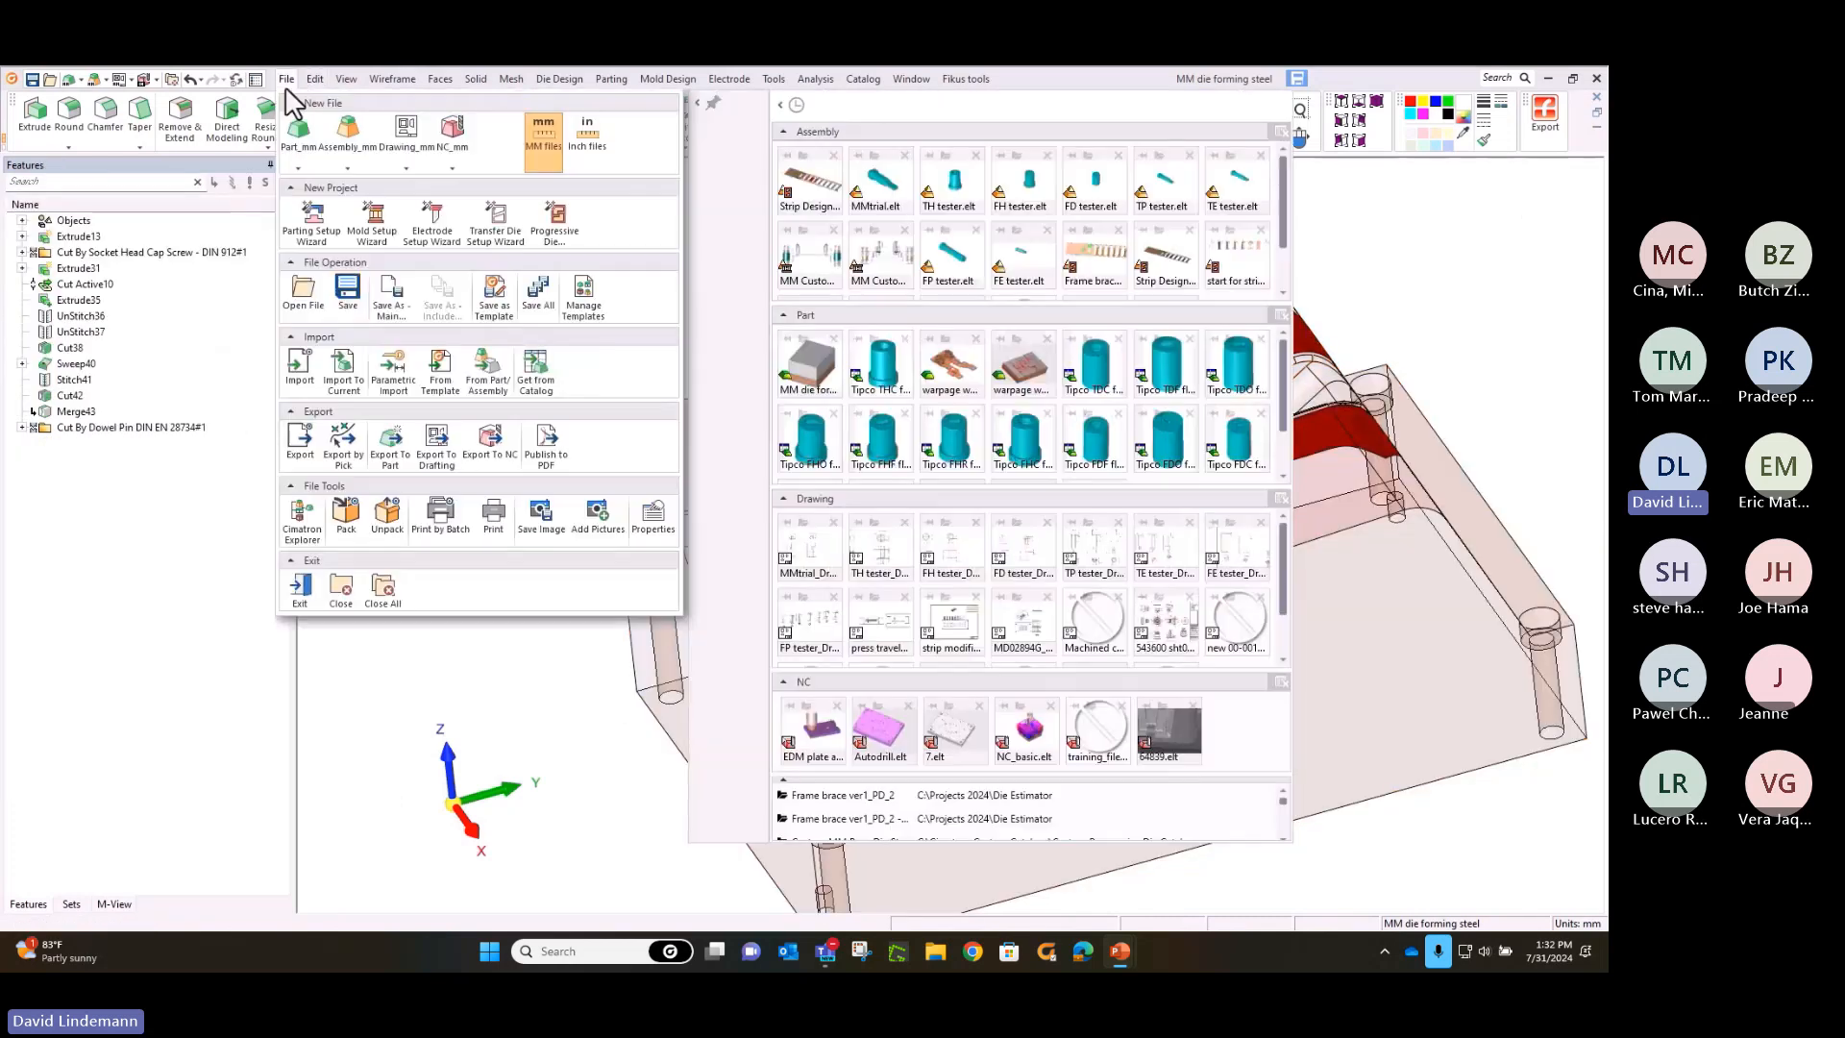
left_click(340, 291)
key("ctrl+Tab")
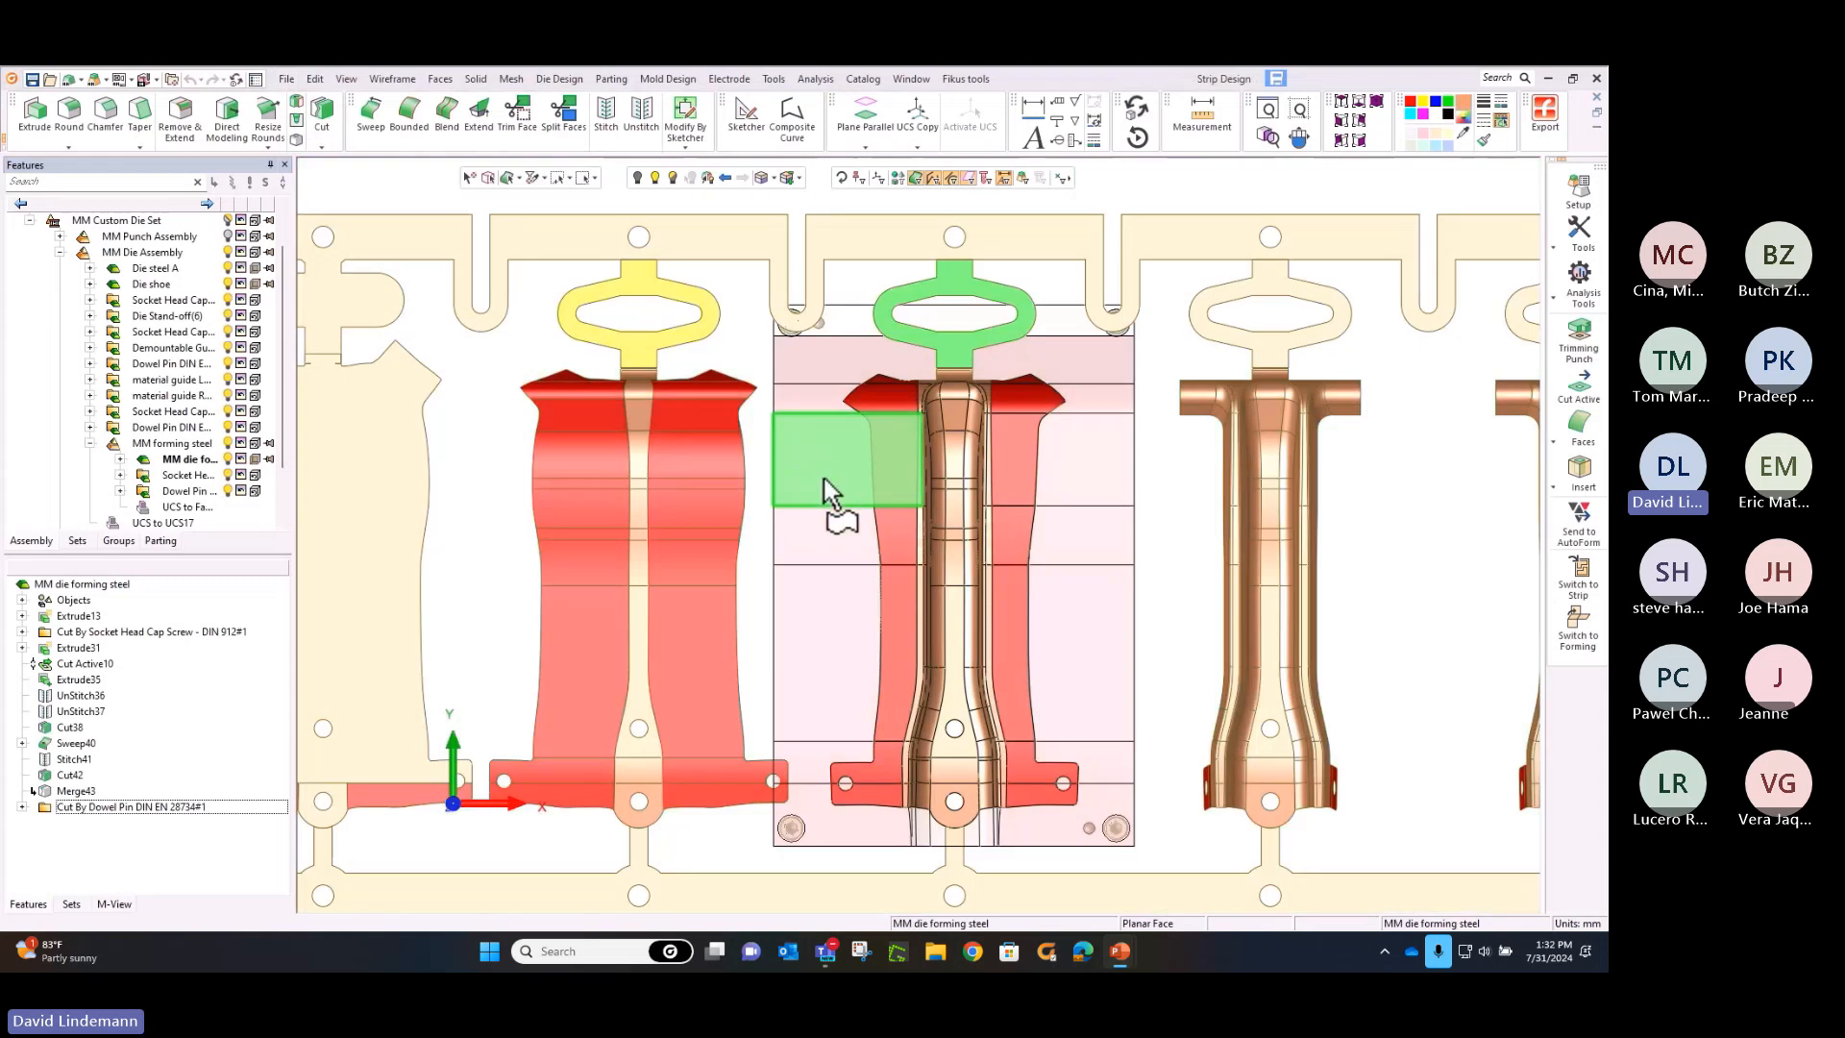
Fit the complete die set in view and show the MM Punch Assembly together with the die assembly
middle_click_drag(825, 484, 775, 459)
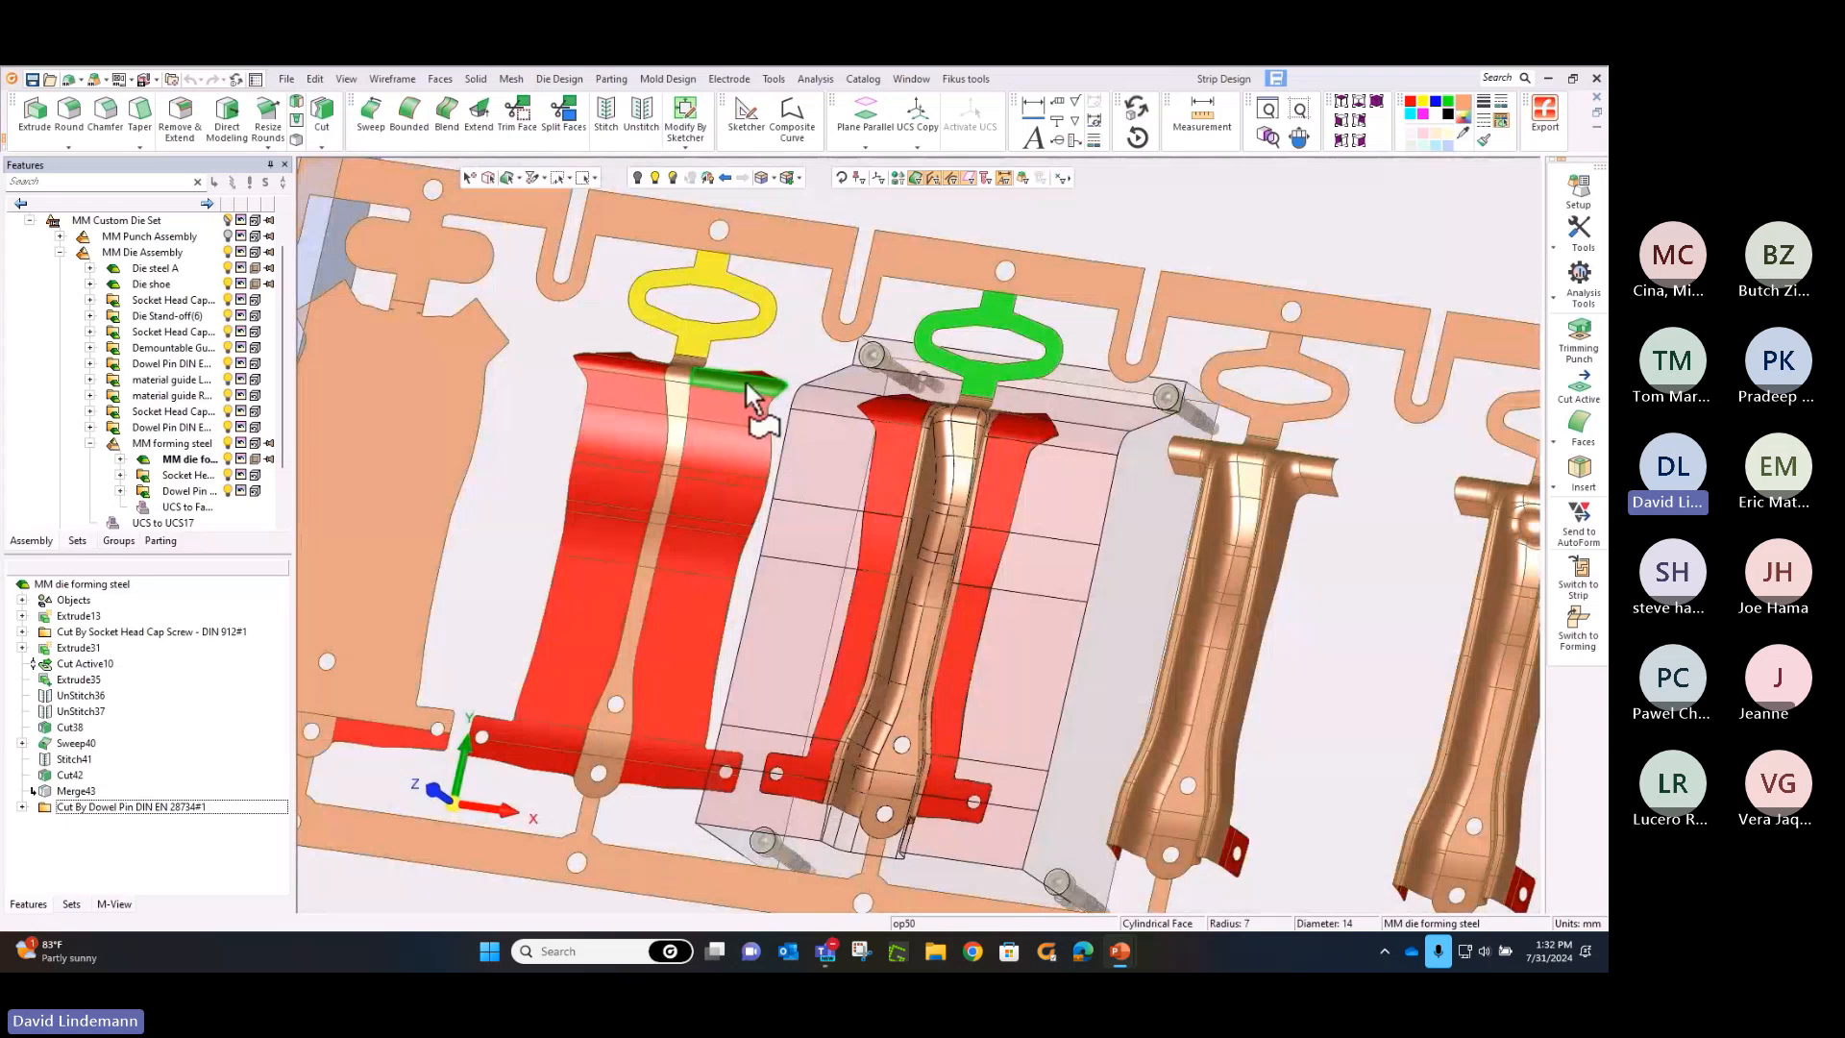
middle_click_drag(741, 347, 720, 260, "ctrl")
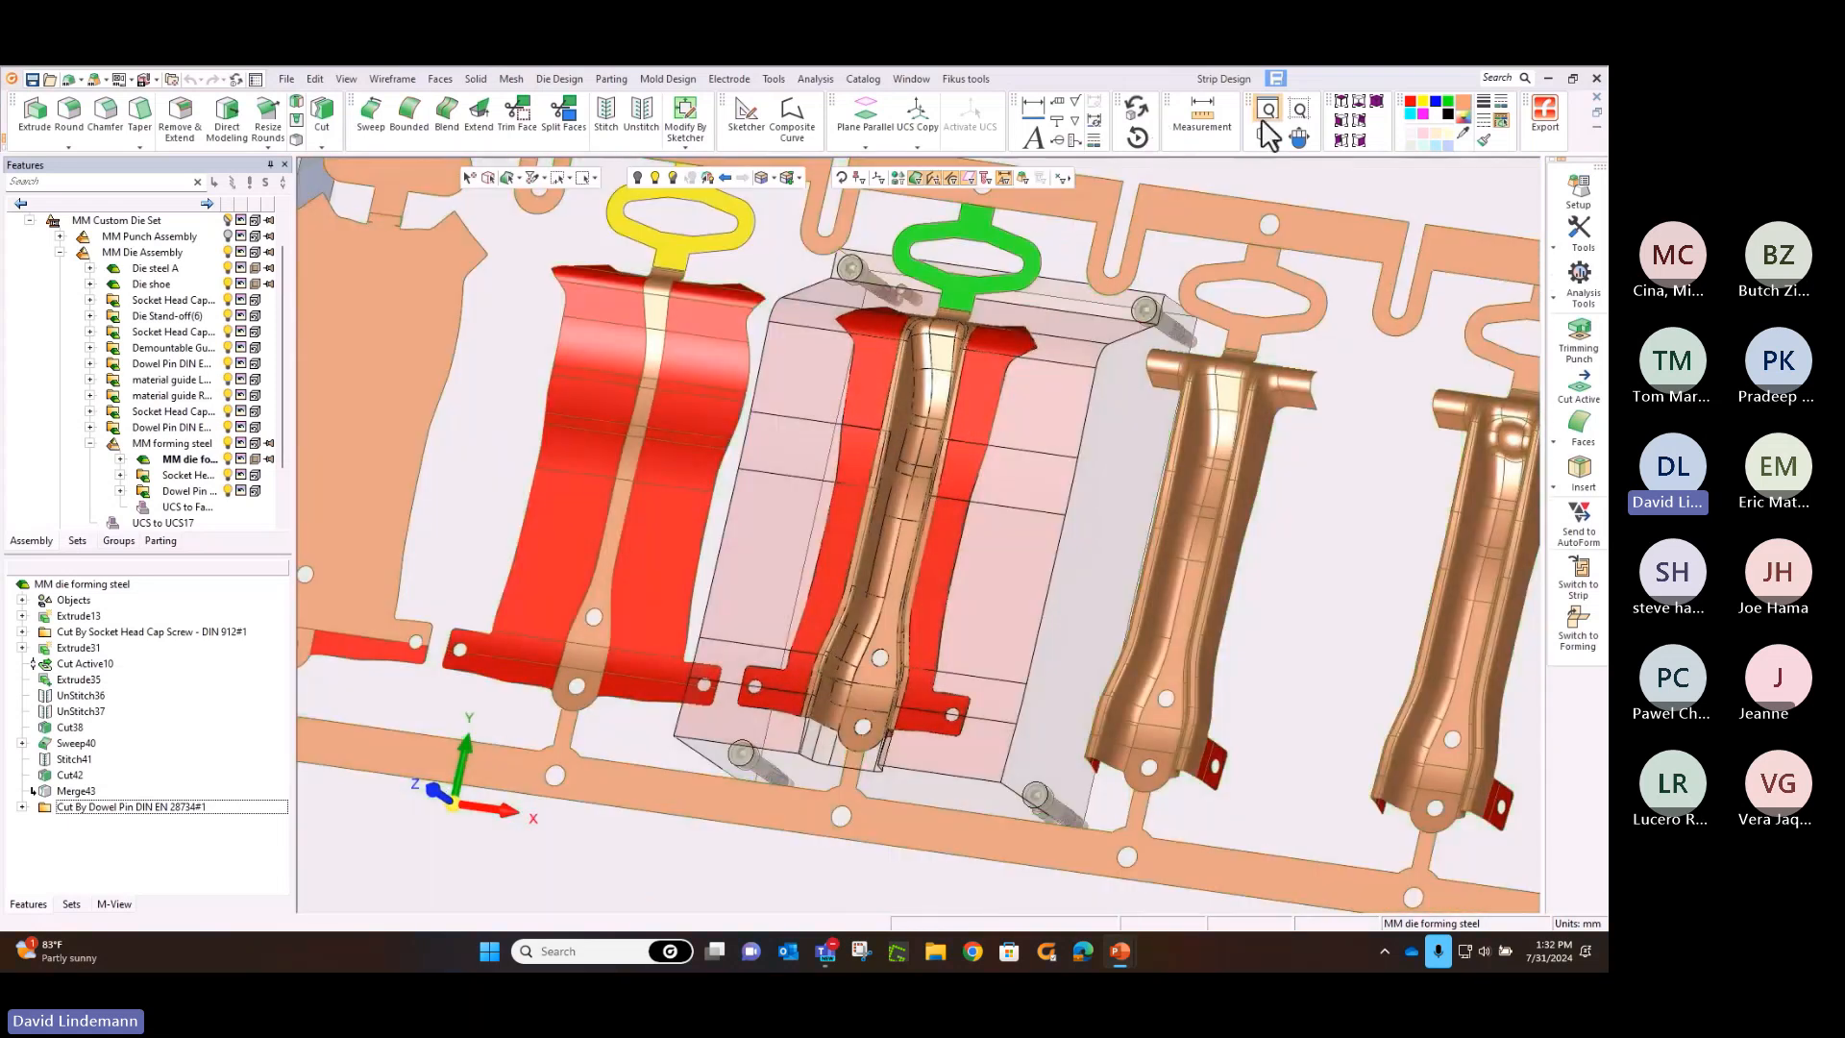
left_click(1269, 111)
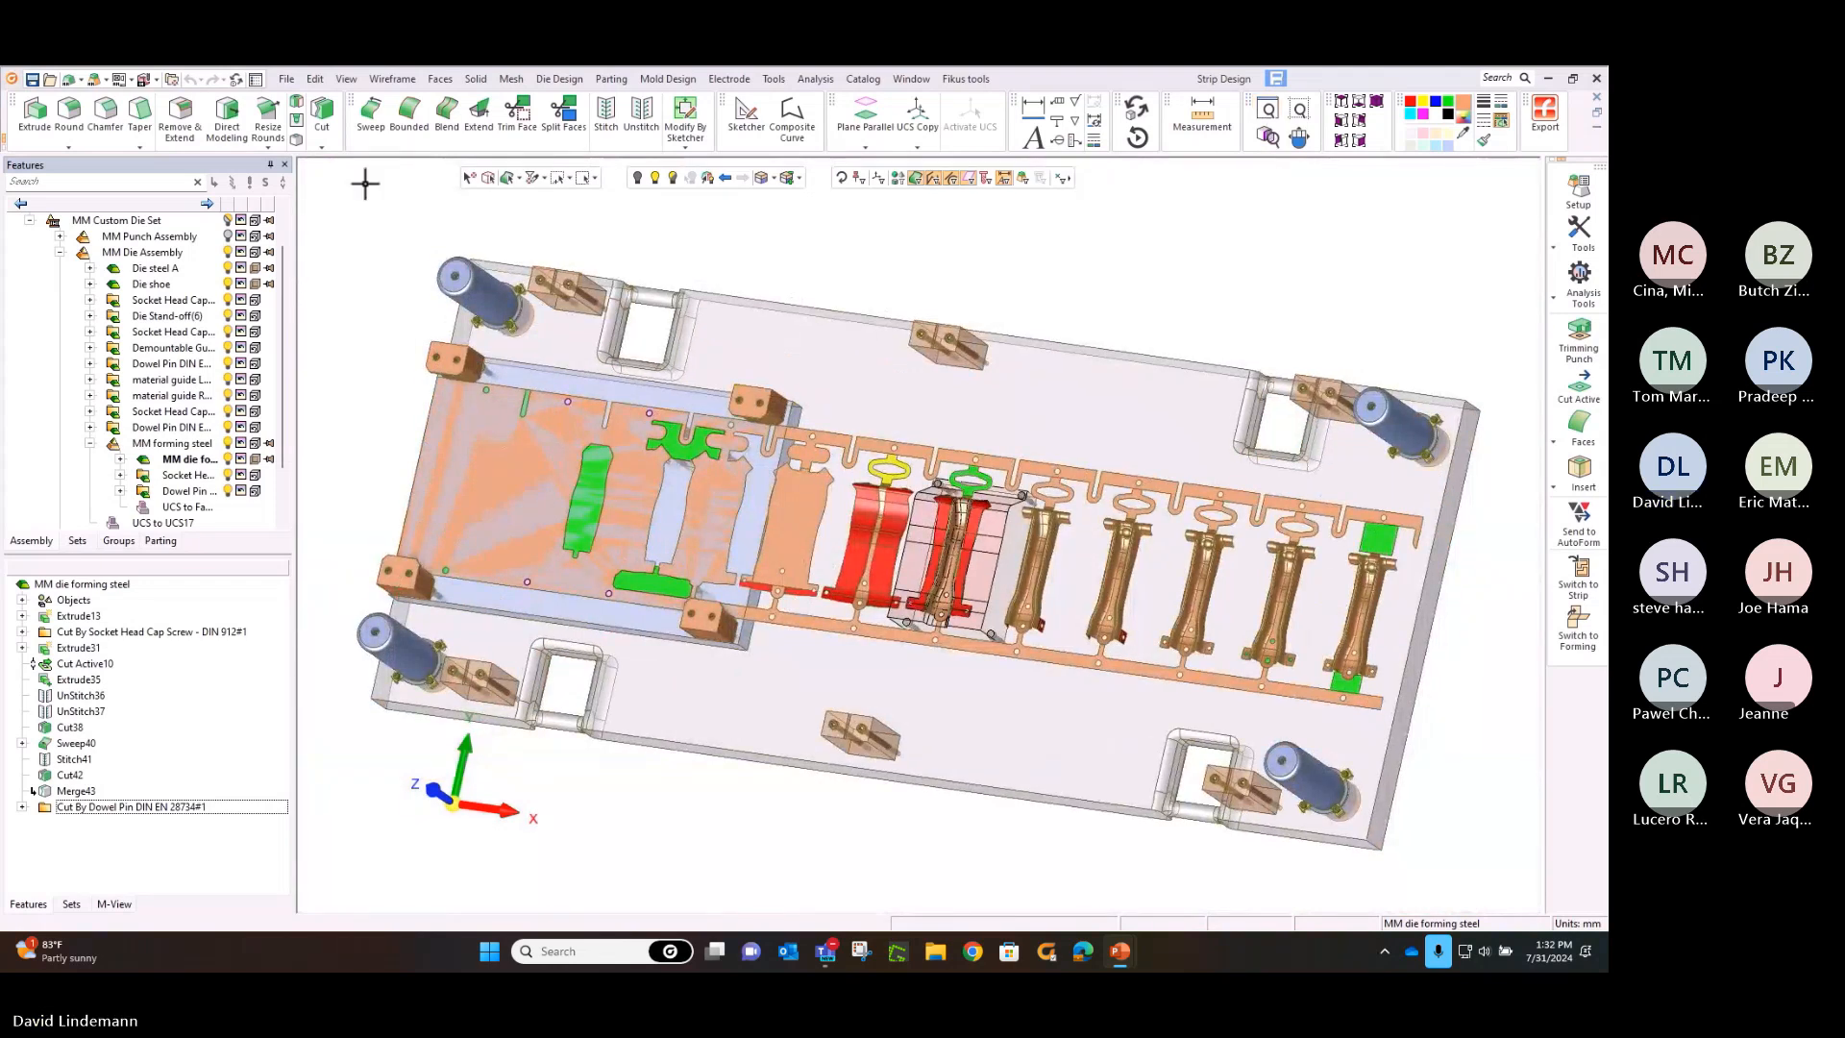
left_click(233, 238)
left_click(231, 236)
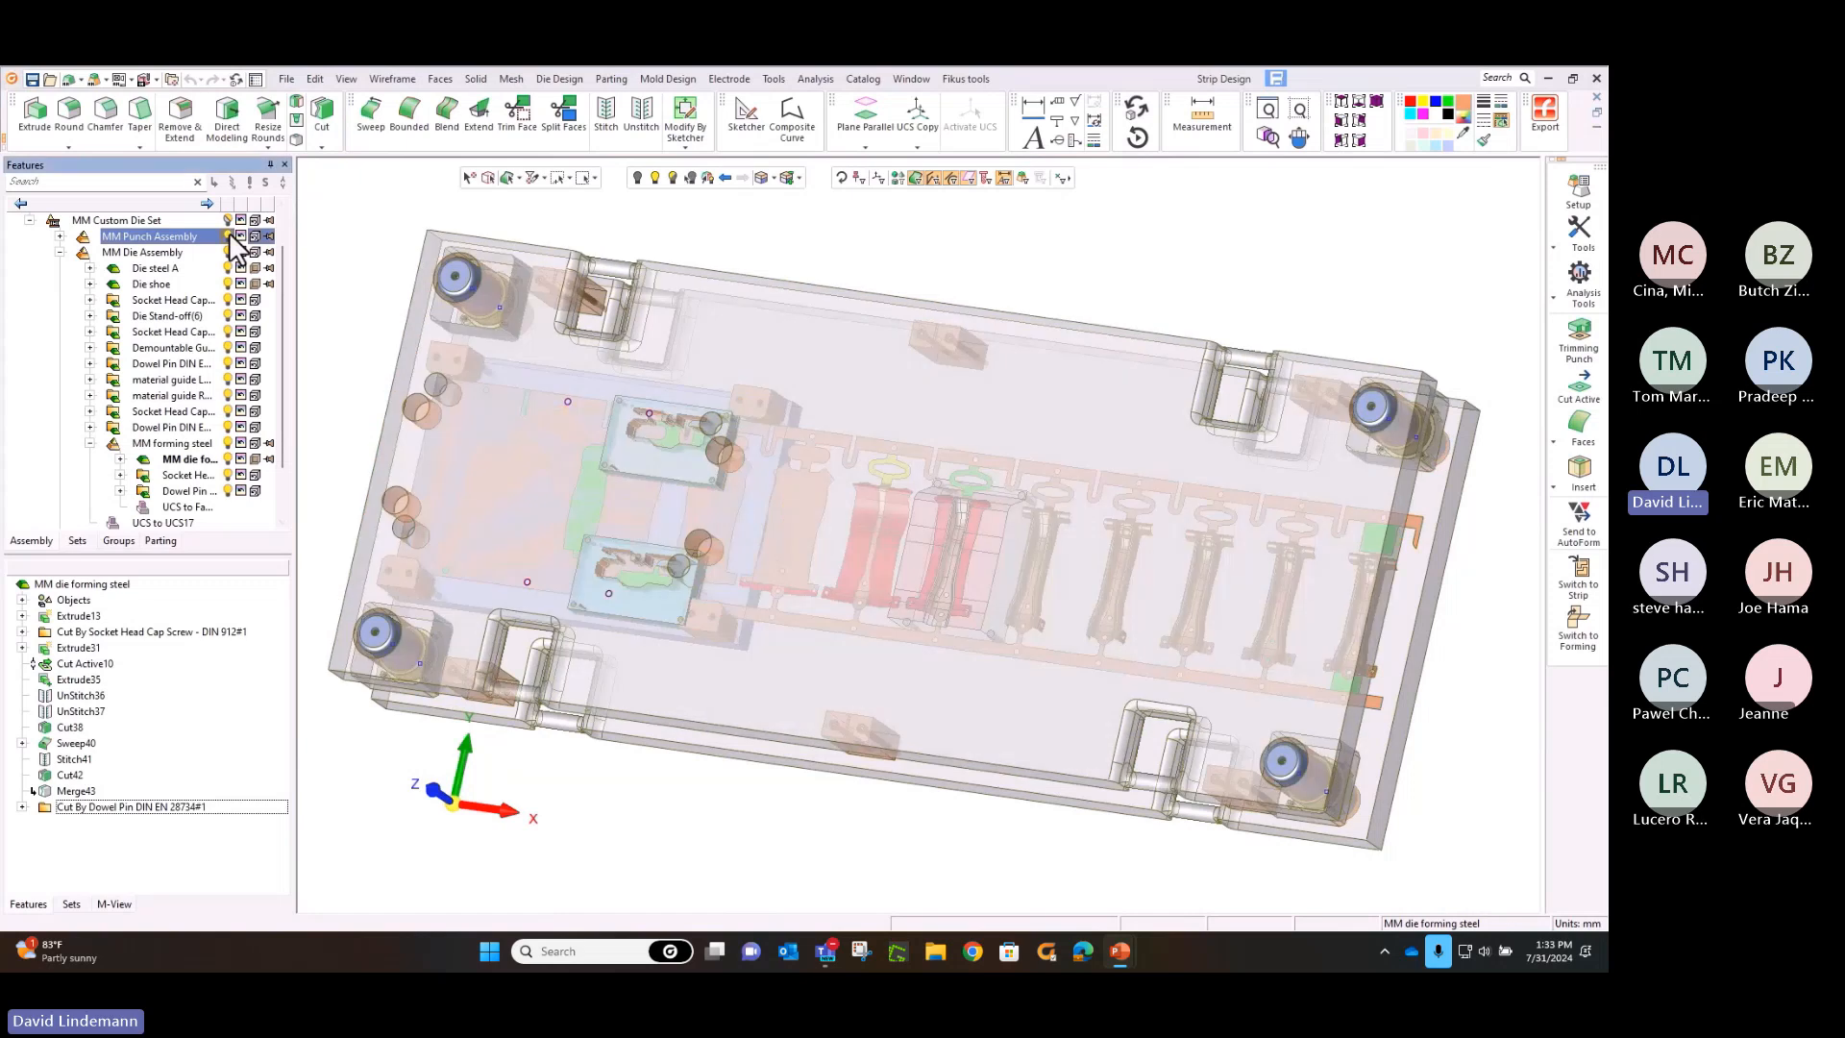
middle_click_drag(697, 443, 811, 304)
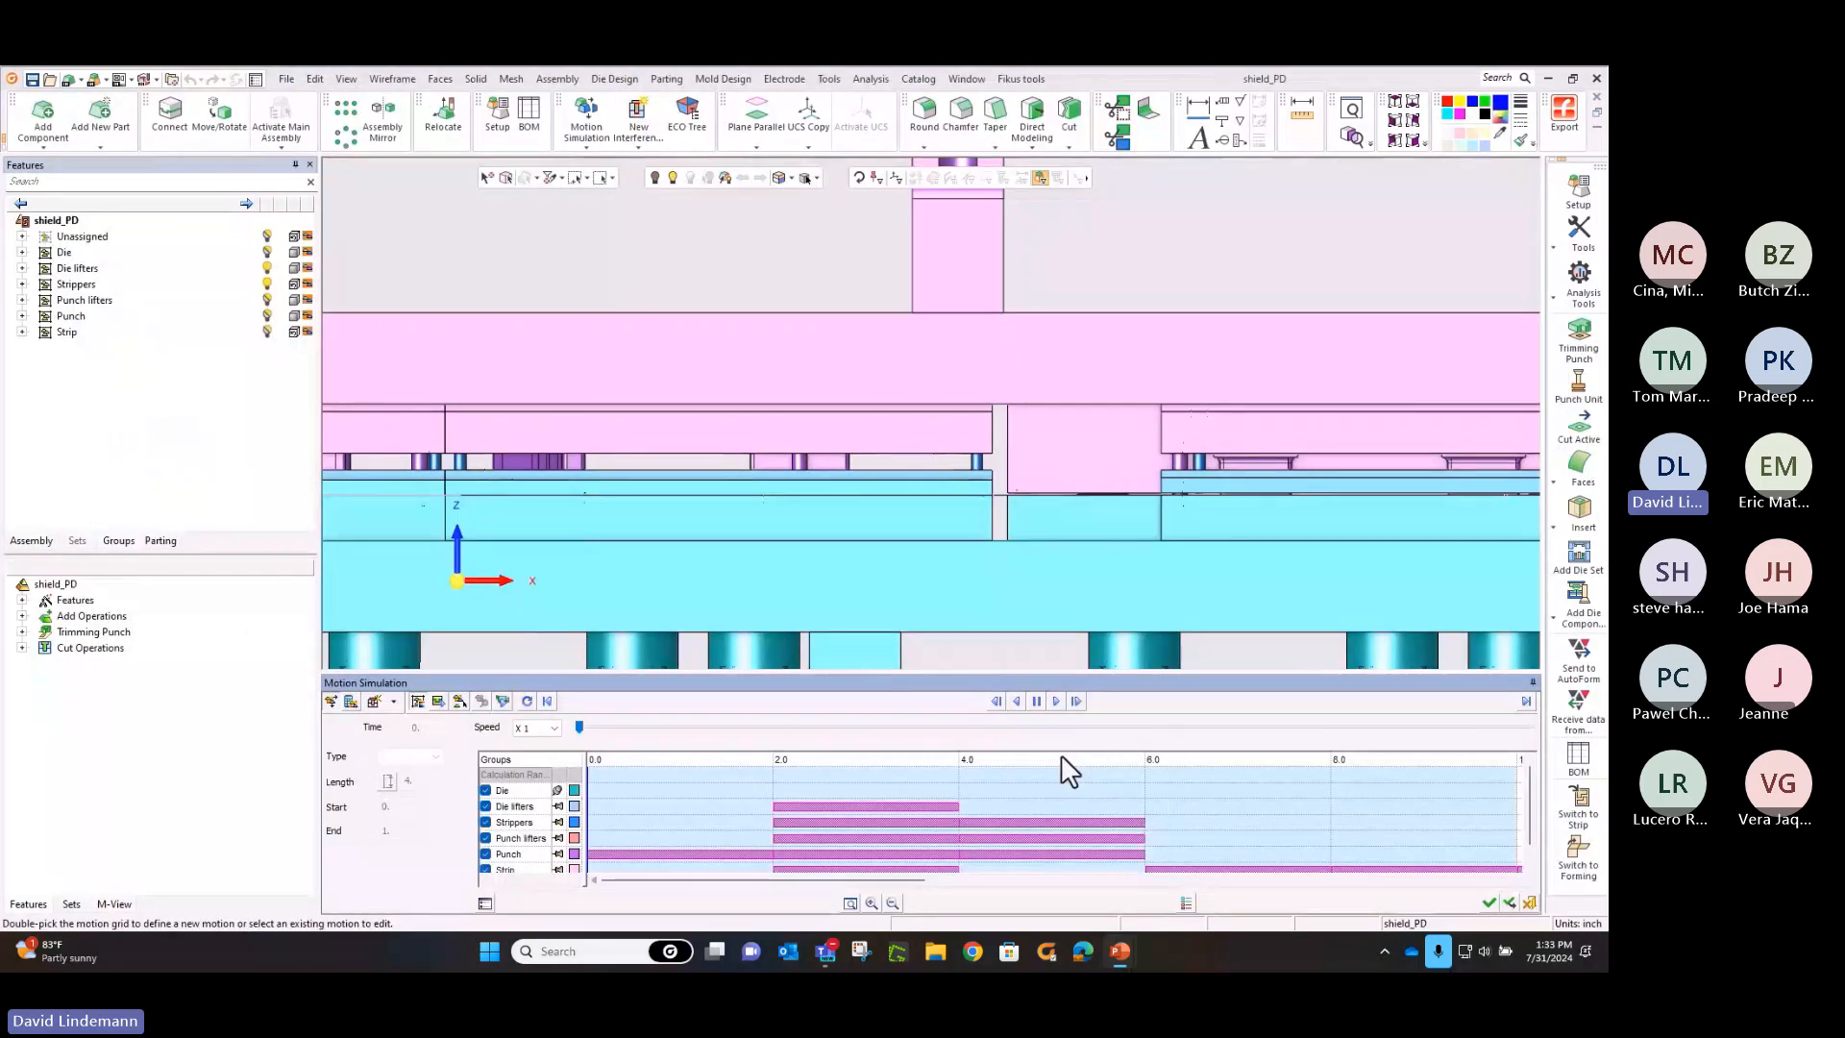
Play the motion simulation of the shield_PD die, viewing the press stroke close up and across the whole die
left_click(1056, 702)
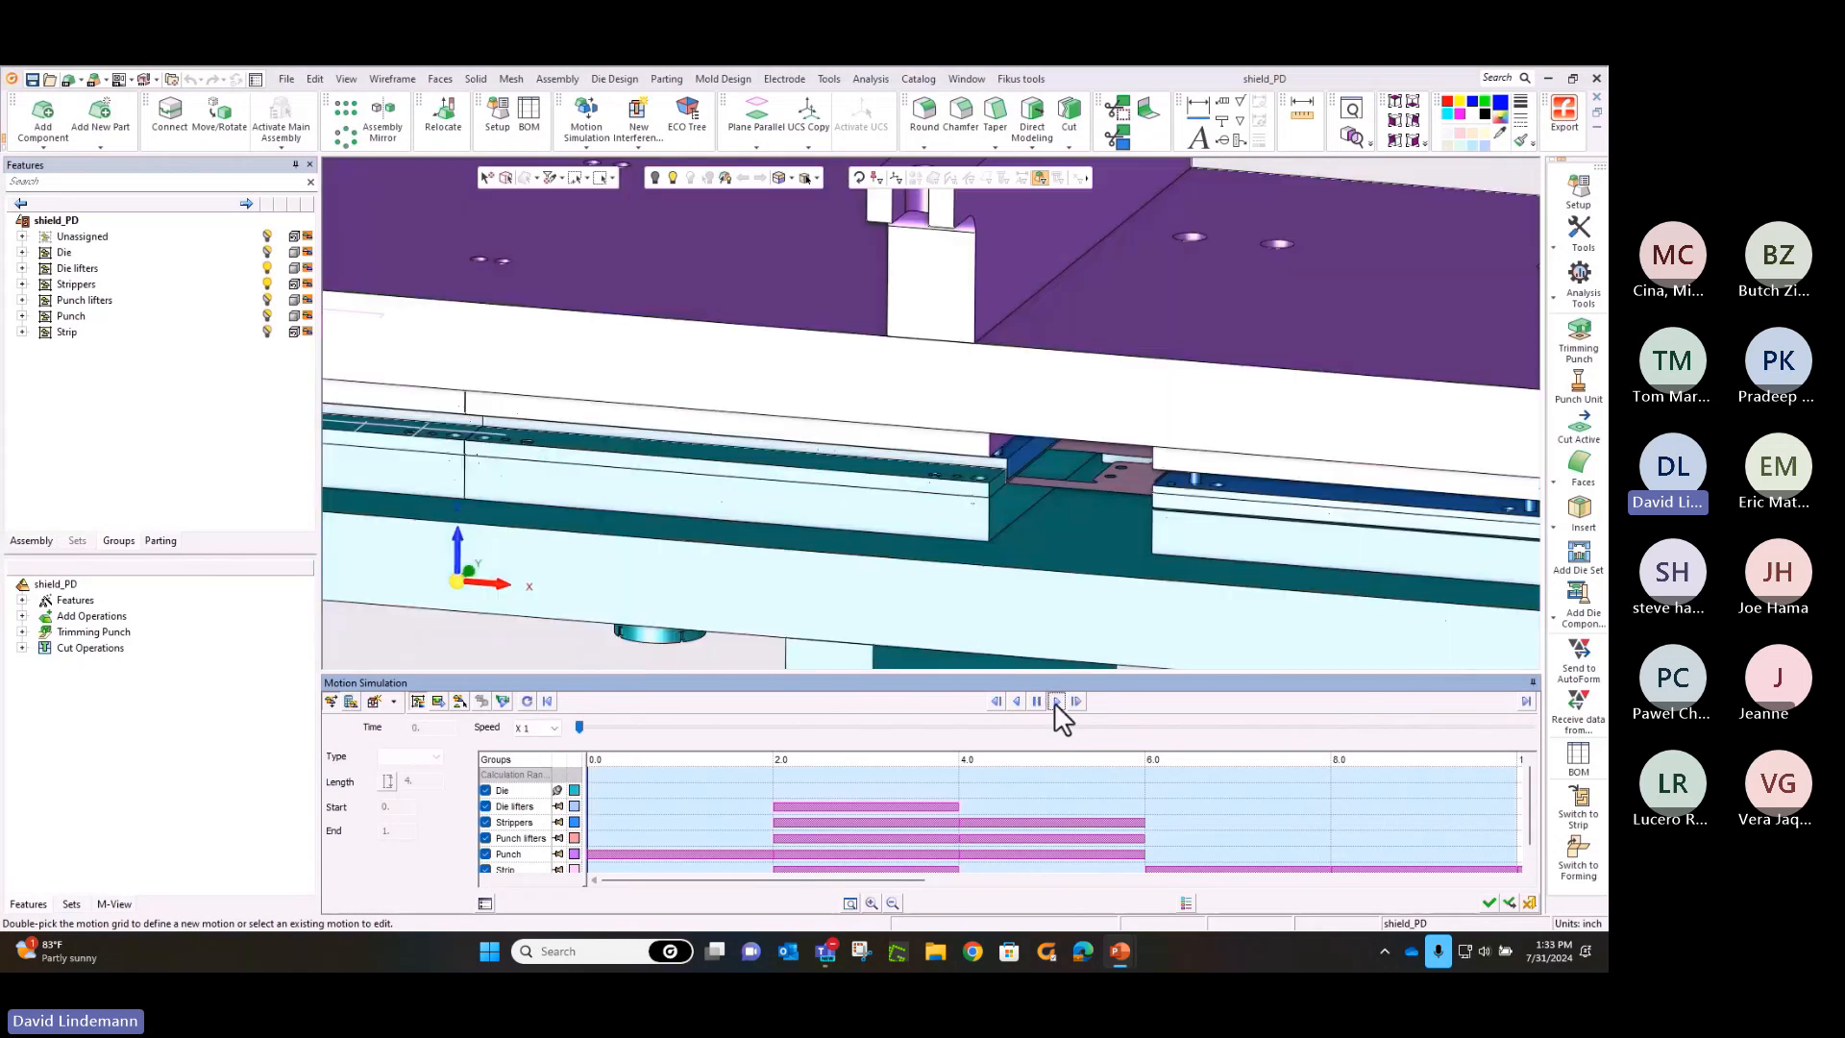
left_click(1057, 702)
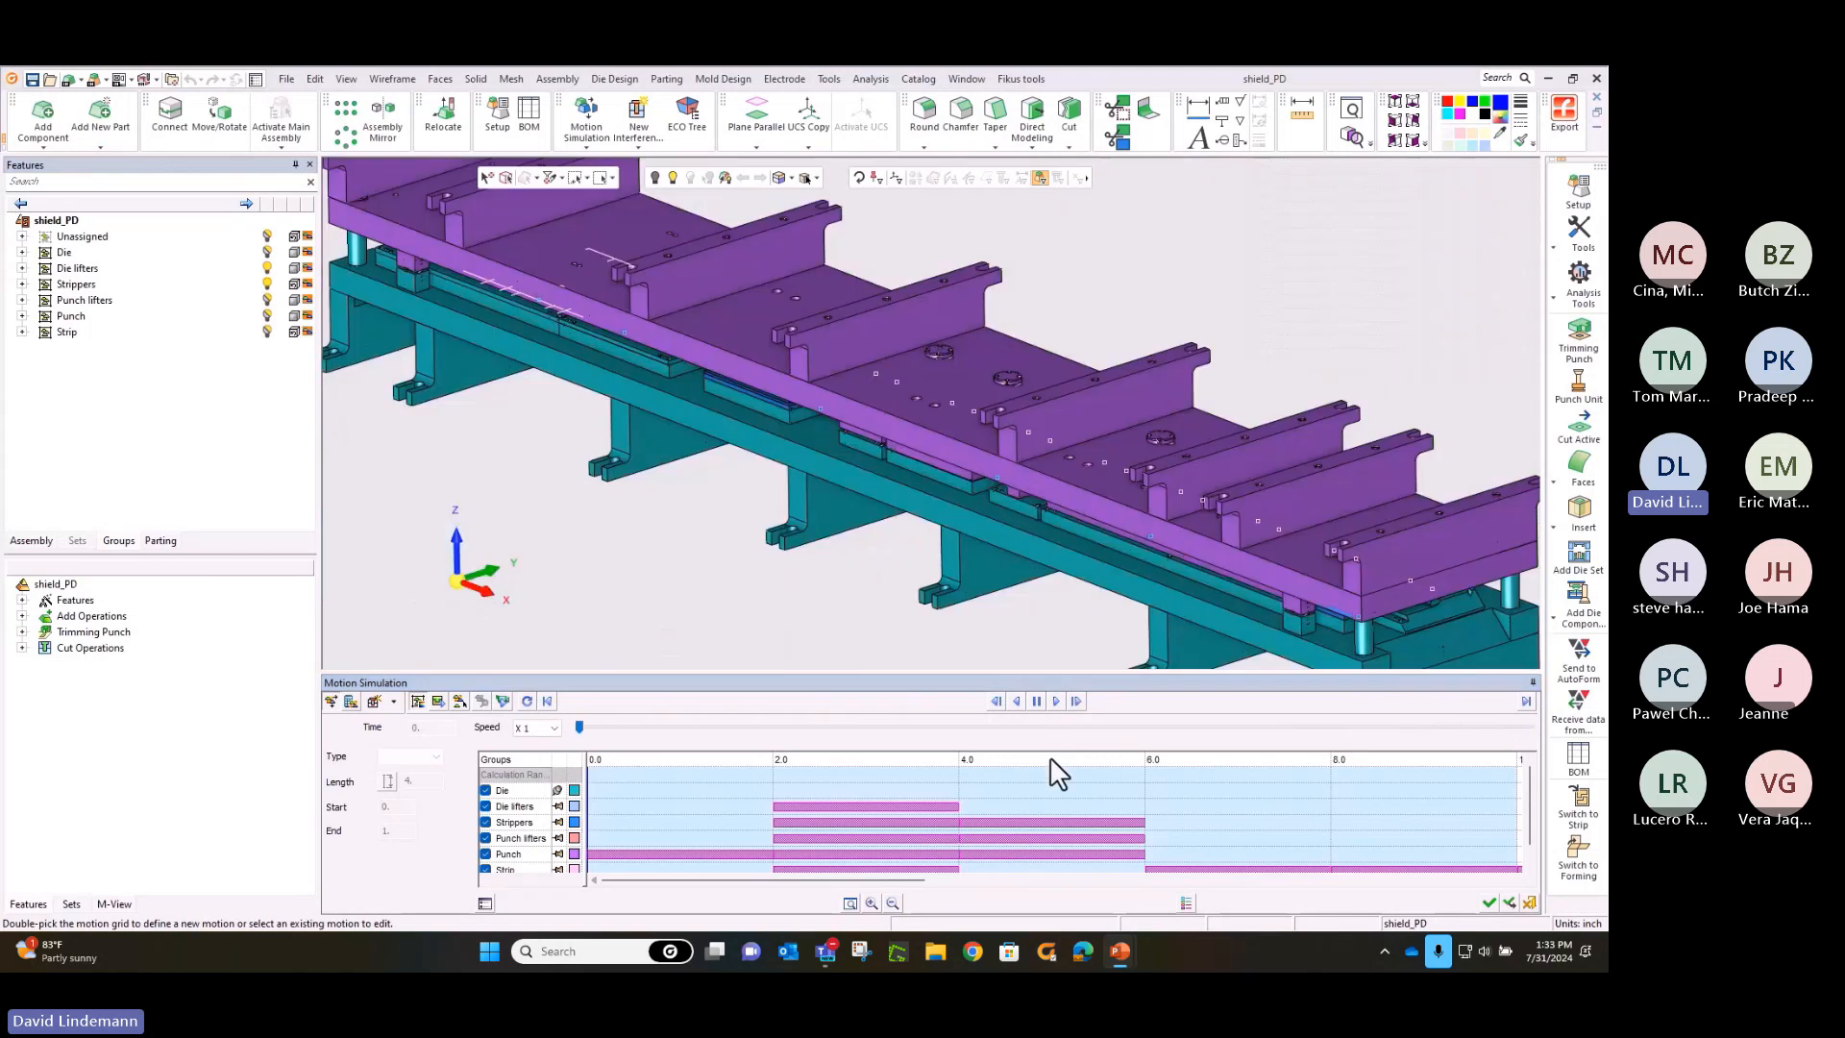
left_click(1055, 701)
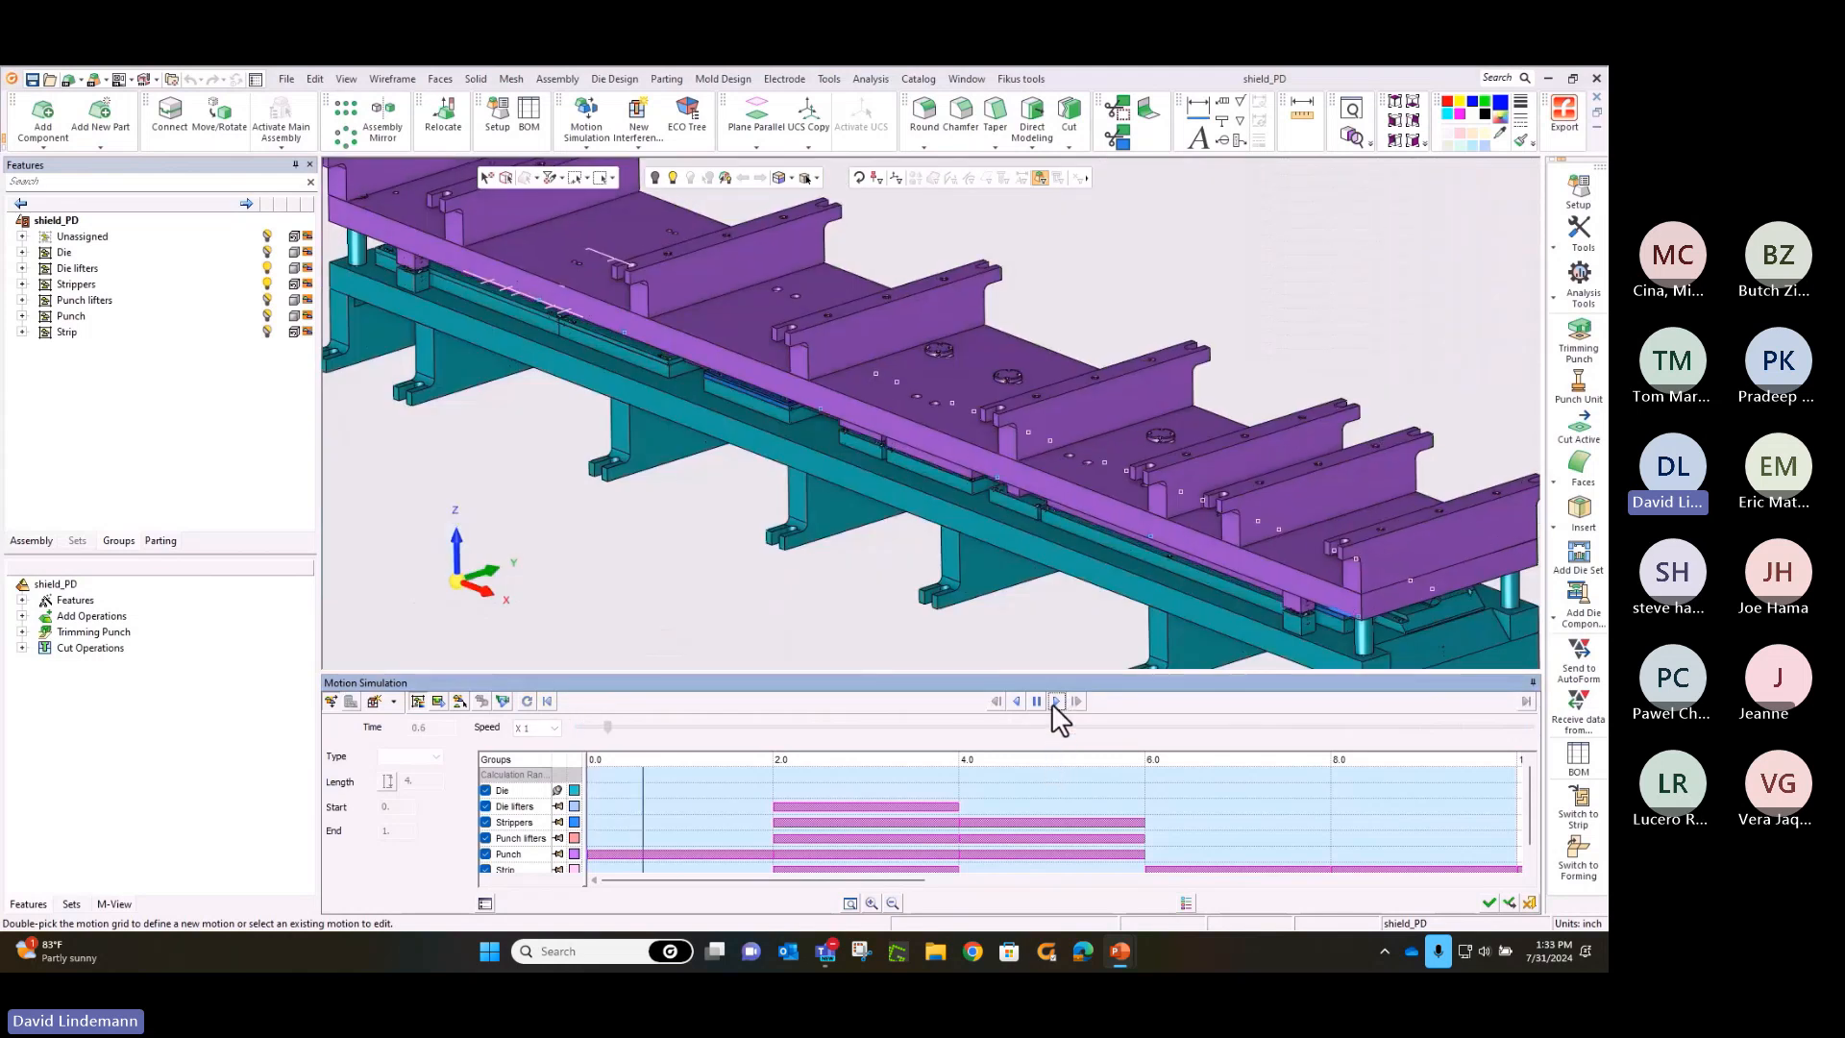